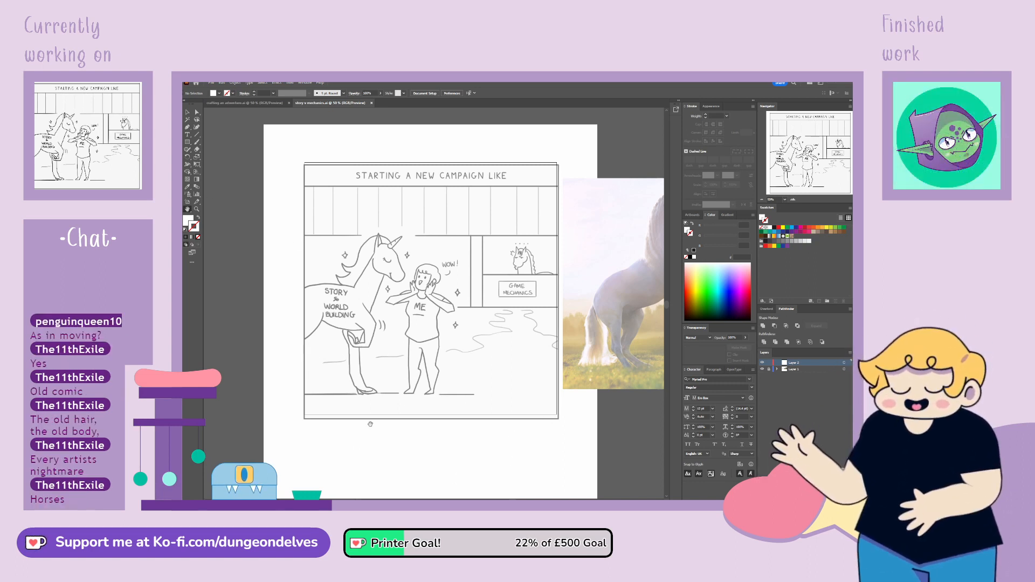
Look over the rearing-horse and standing-horse reference photos beside the comic sketch
click(185, 230)
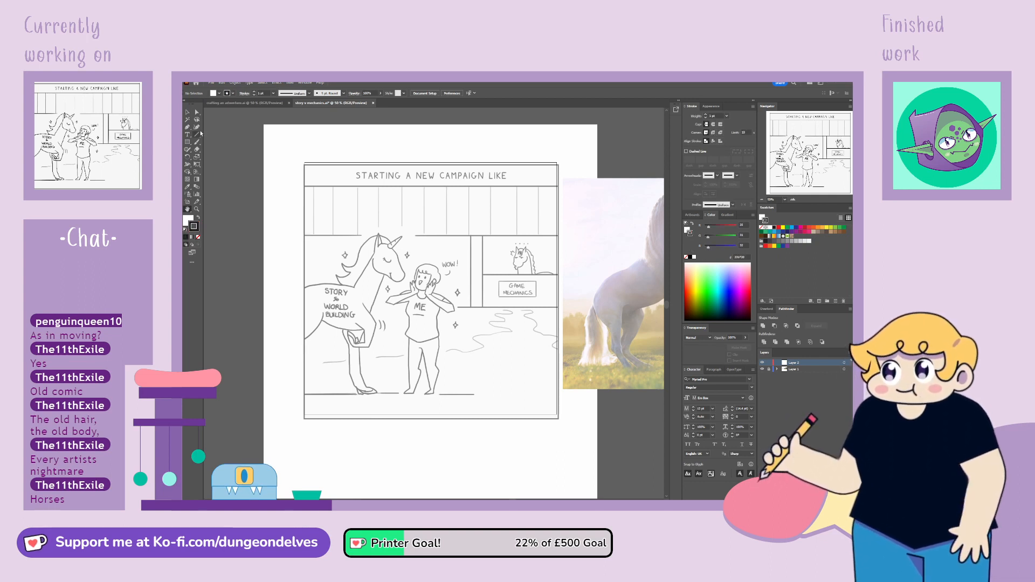
key(b)
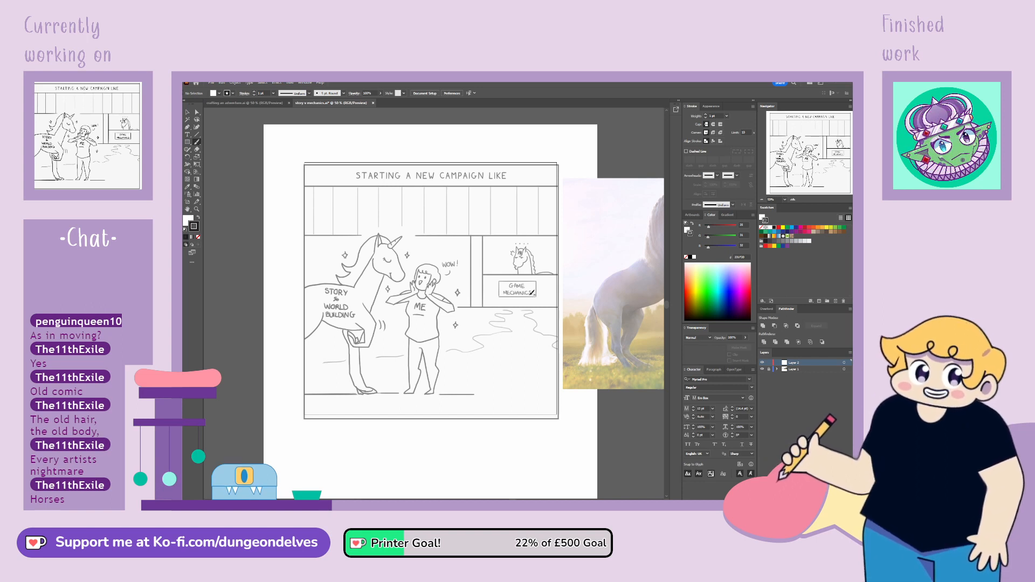
scroll(548, 352, right, 8)
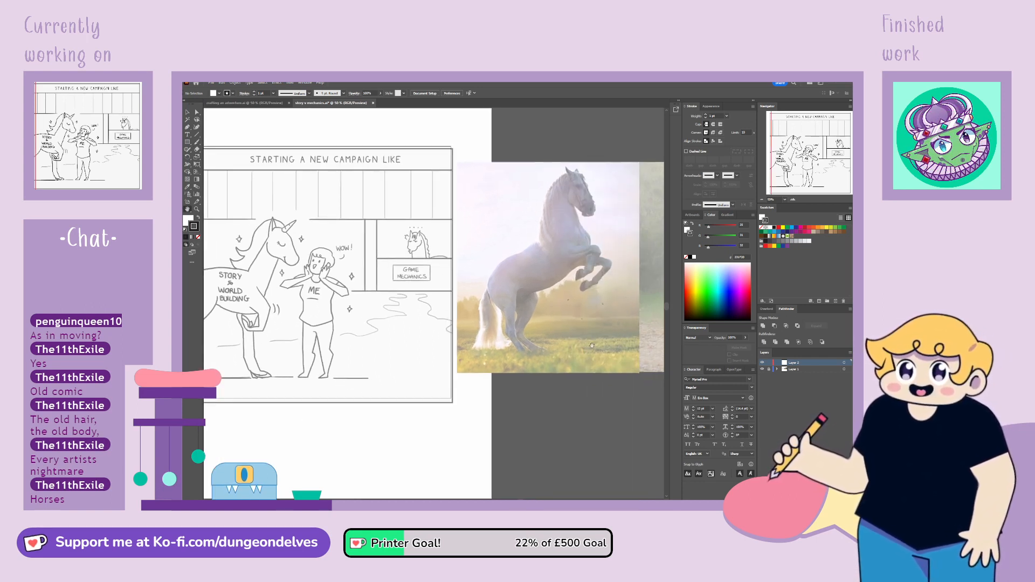
scroll(474, 360, right, 3)
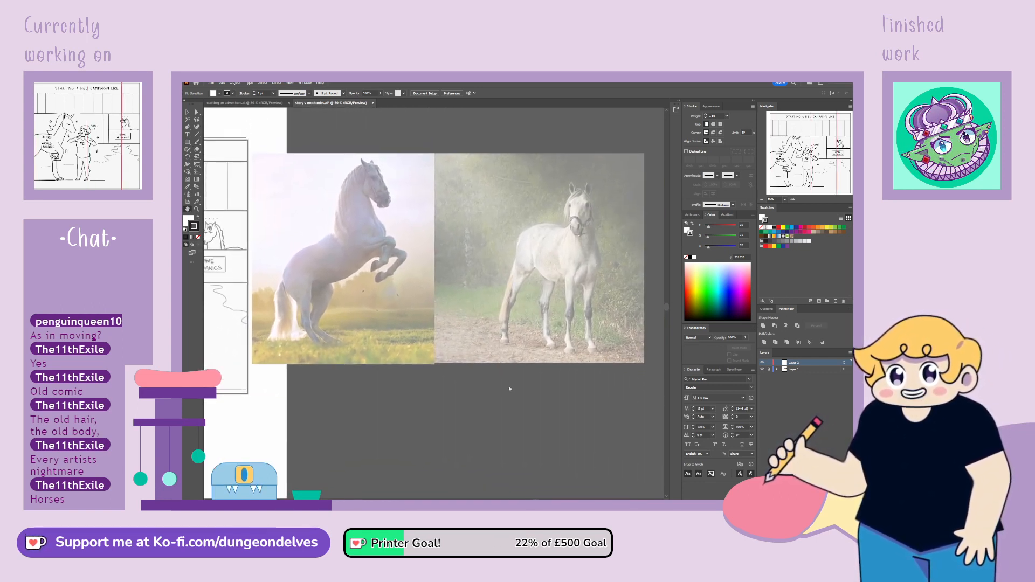
scroll(360, 388, left, 12)
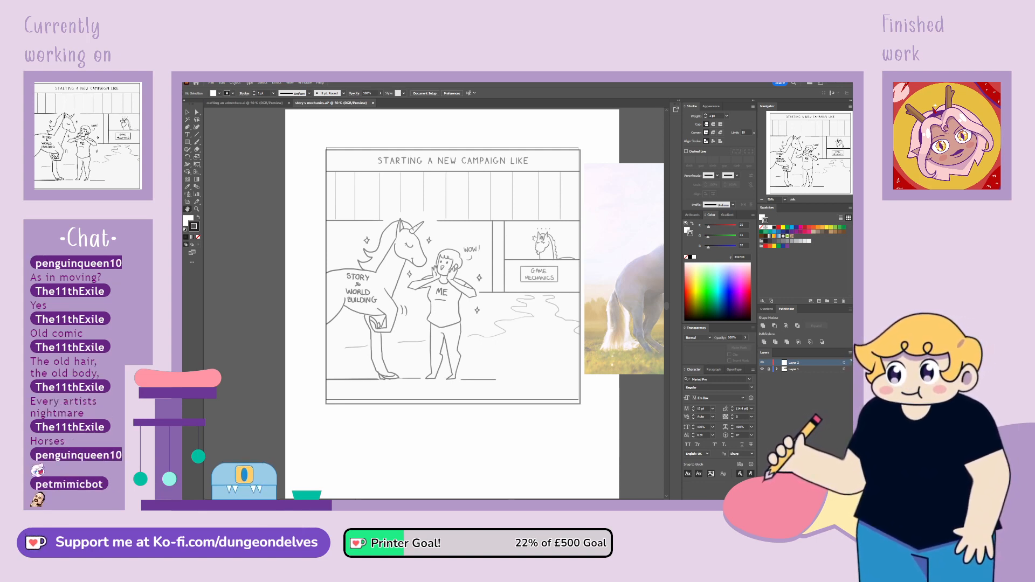
drag(582, 318, 274, 324)
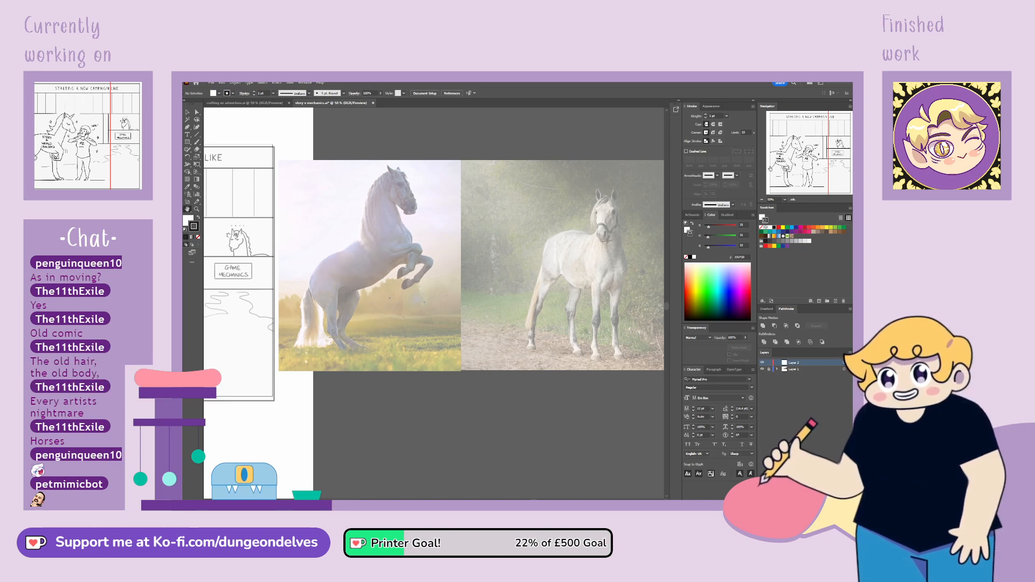
drag(275, 324, 585, 338)
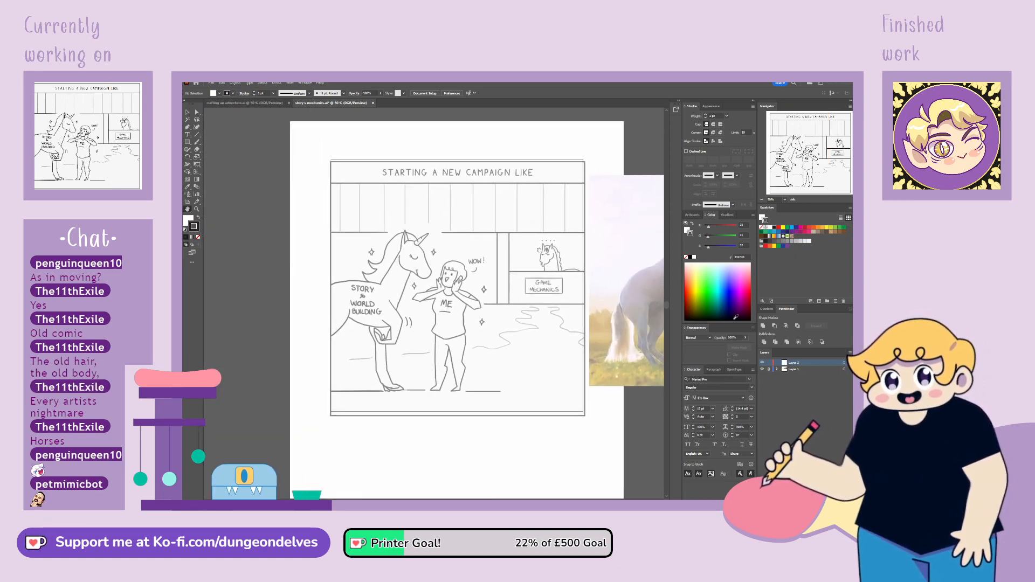
Expand Layer 1 and hide the linked comic sketch
click(777, 369)
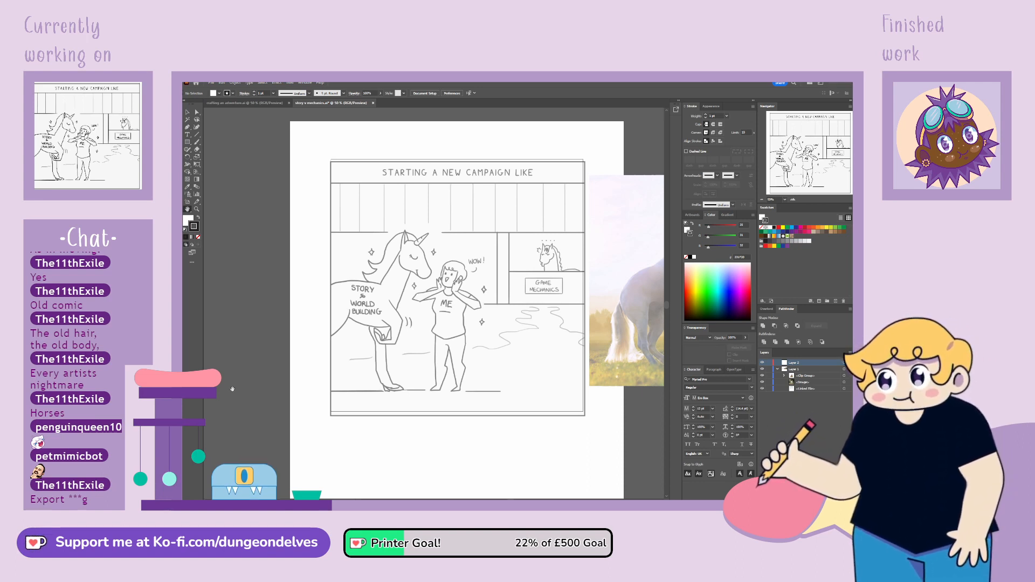
click(762, 389)
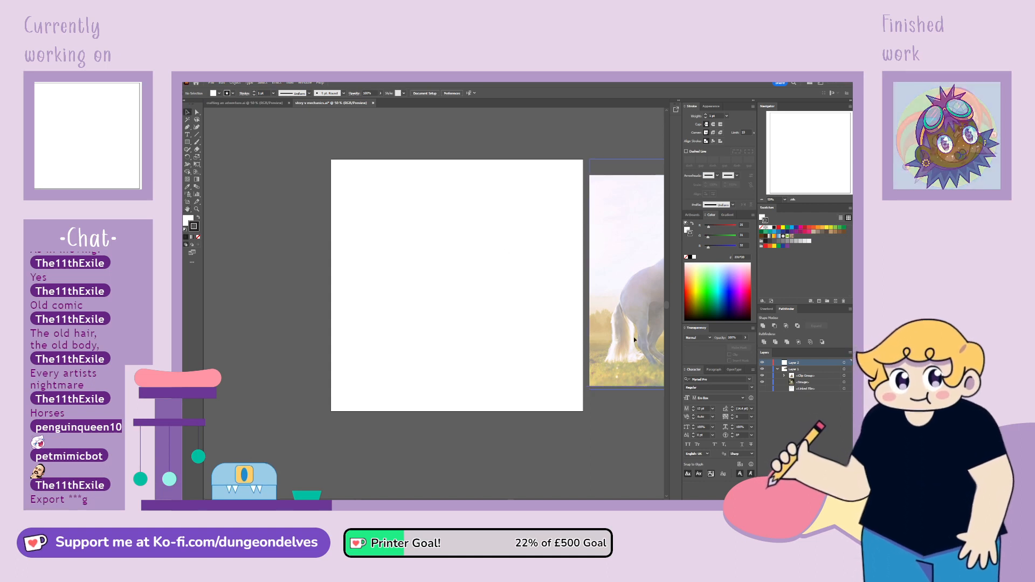
Move the rearing-horse photo across the artboard's left edge and the standing-horse photo up against its right edge
drag(633, 336, 358, 319)
drag(445, 334, 388, 357)
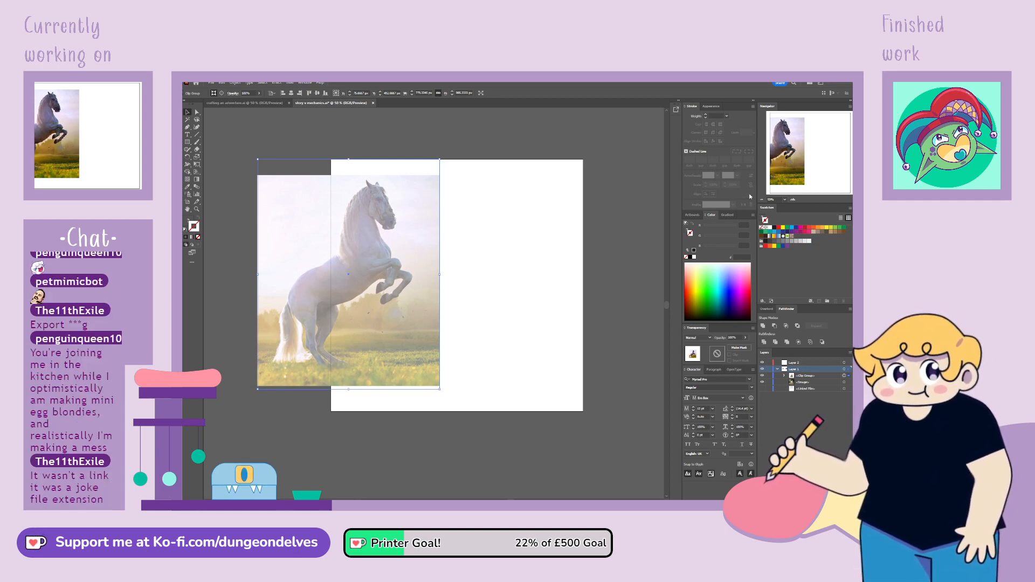
drag(778, 168, 838, 171)
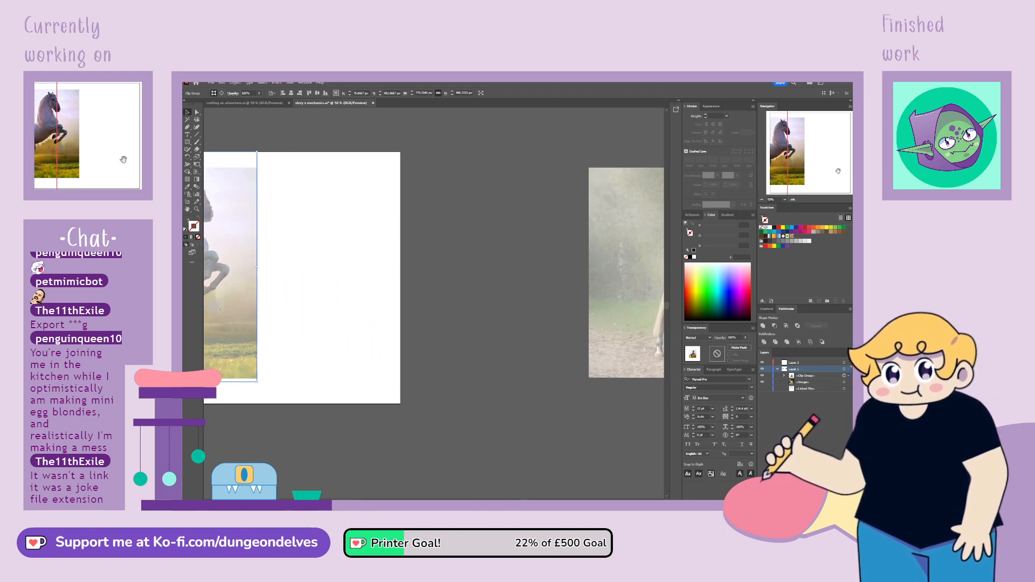
drag(617, 285, 429, 288)
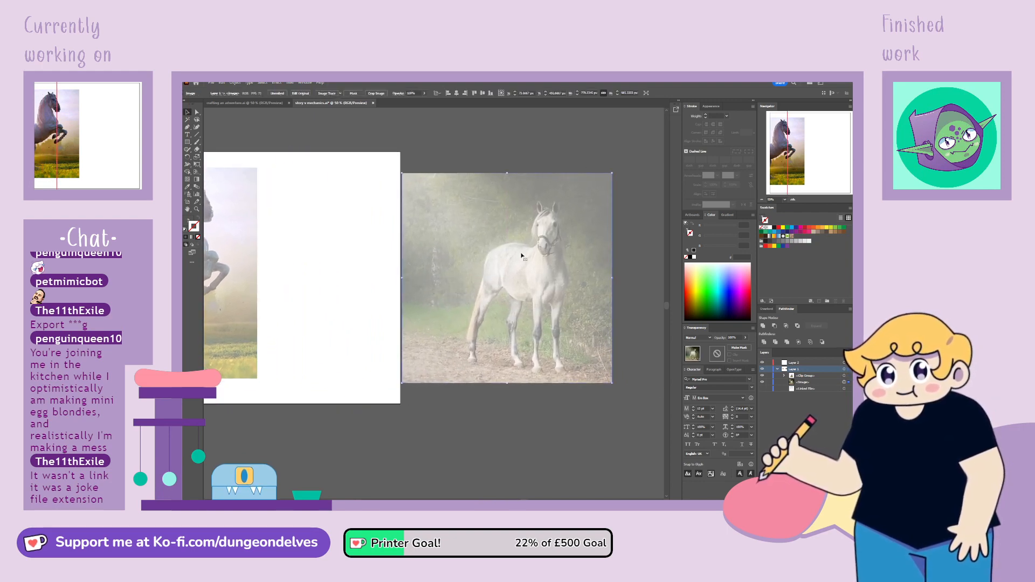
Scale the rearing-horse photo down to about 70% and keep it overlapping the artboard's left edge
drag(807, 155, 798, 159)
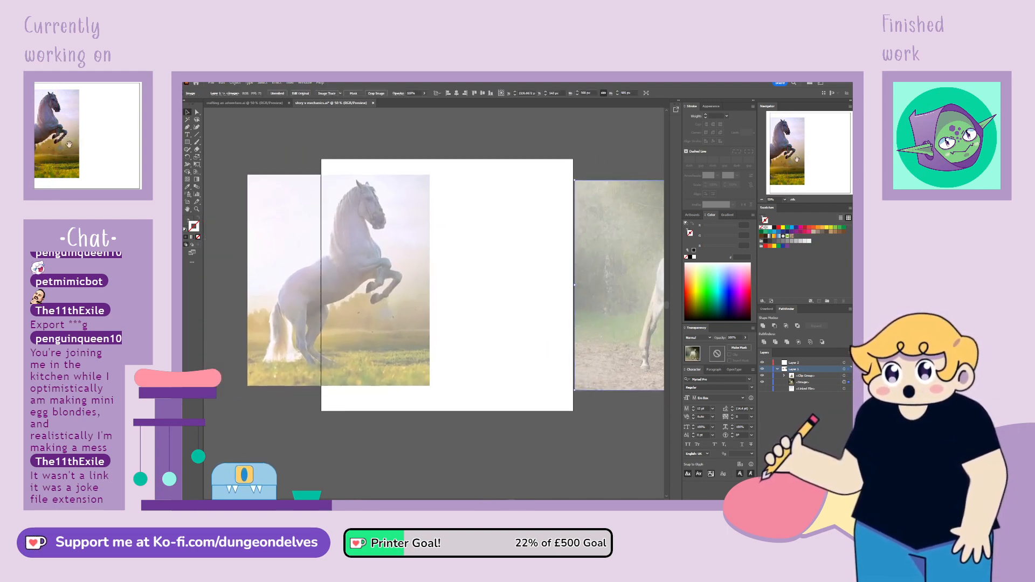
click(365, 302)
drag(339, 175, 325, 231)
drag(364, 319, 360, 277)
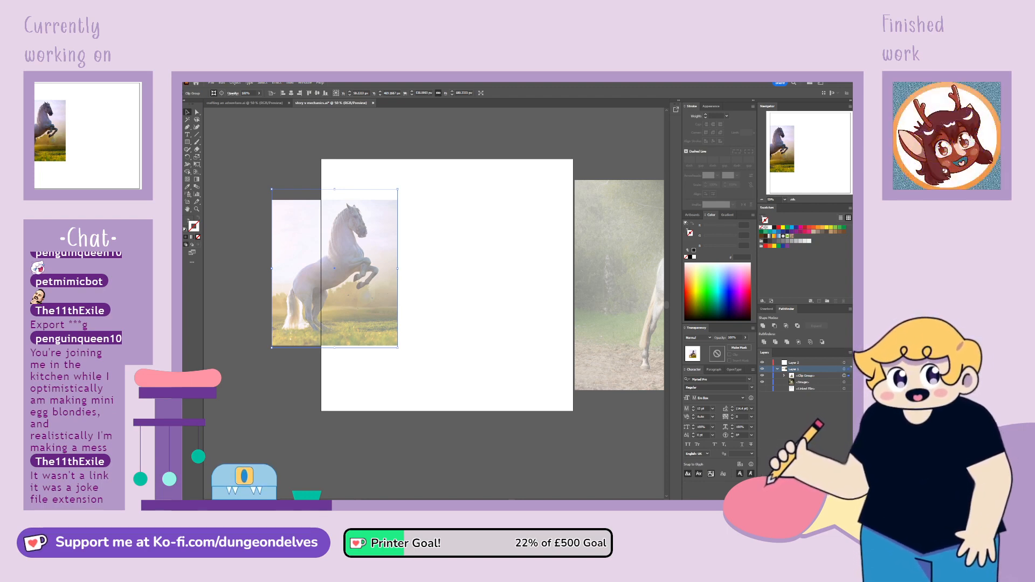
click(263, 446)
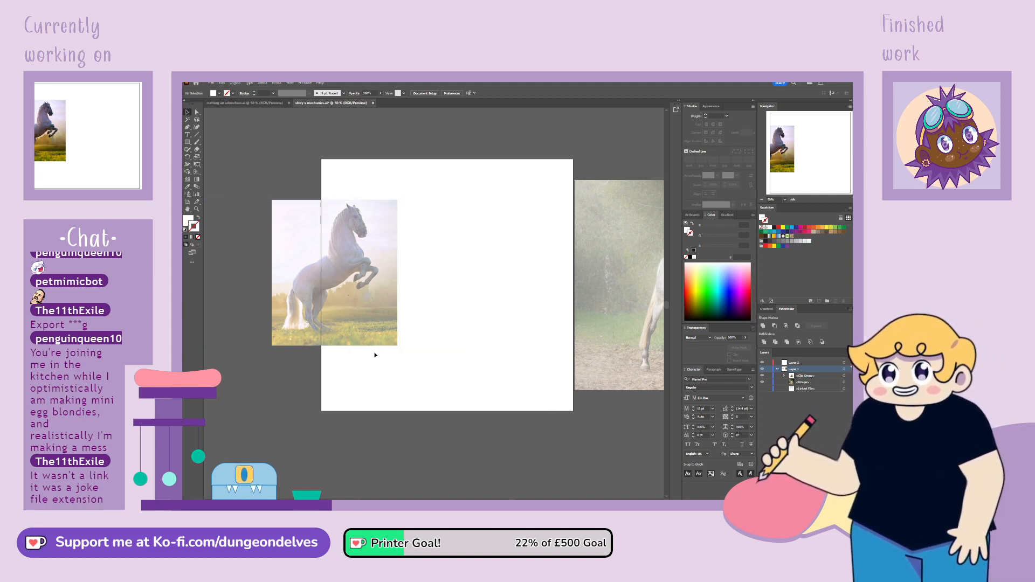
Lock Layer 1 and set up the Paintbrush on Layer 2 with the default white fill and black stroke
click(367, 324)
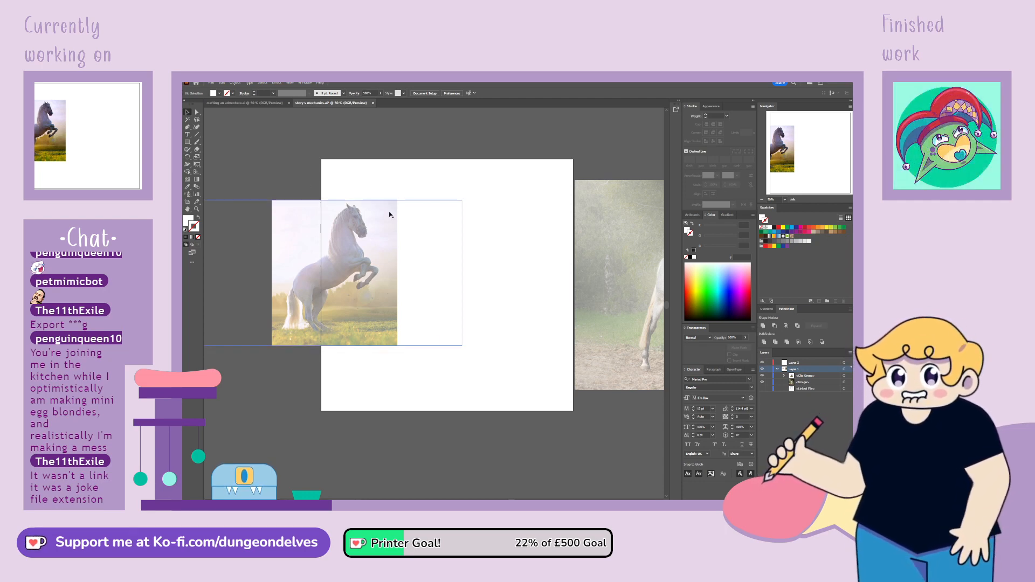
click(769, 370)
click(795, 363)
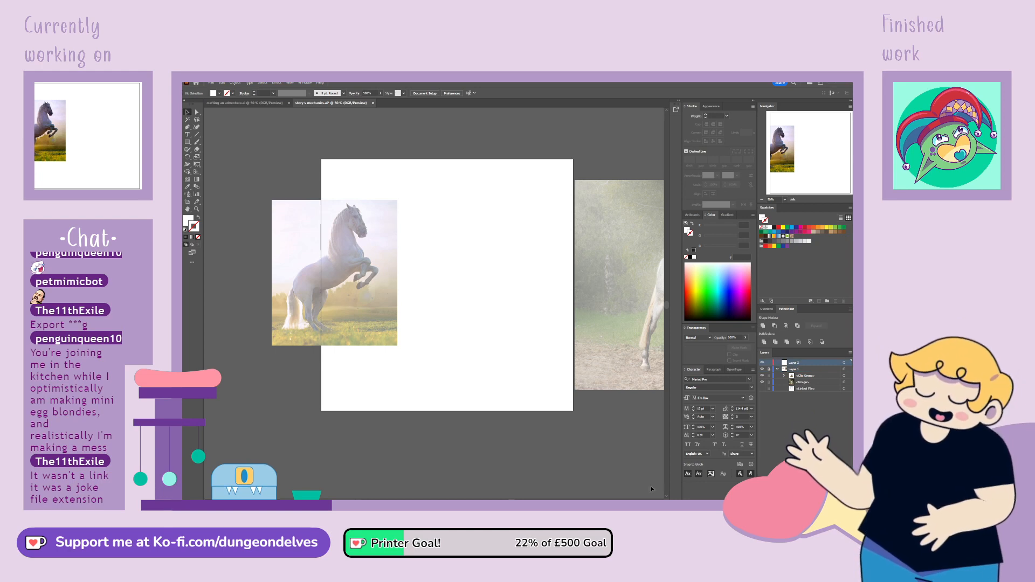
key(d)
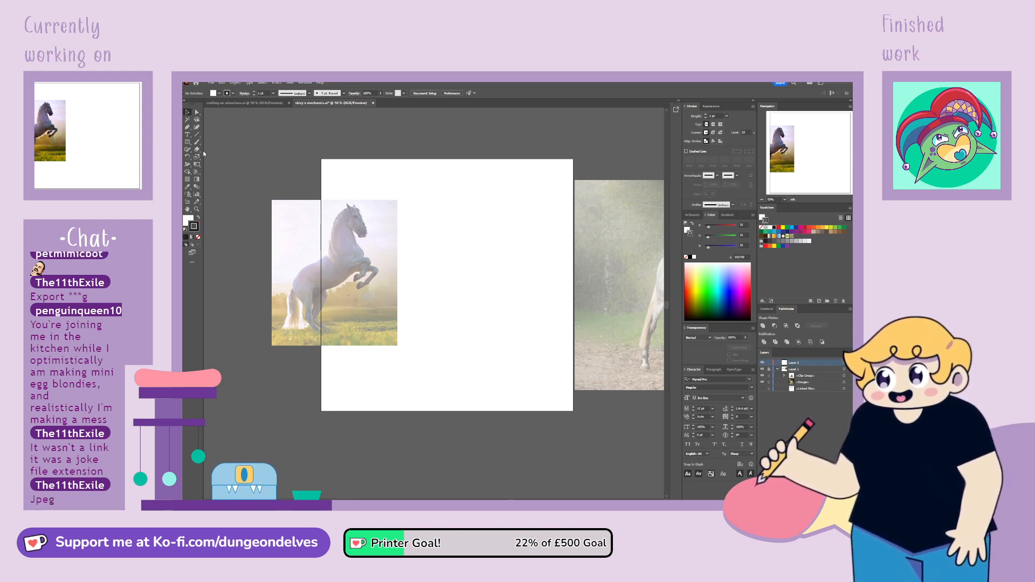
click(197, 142)
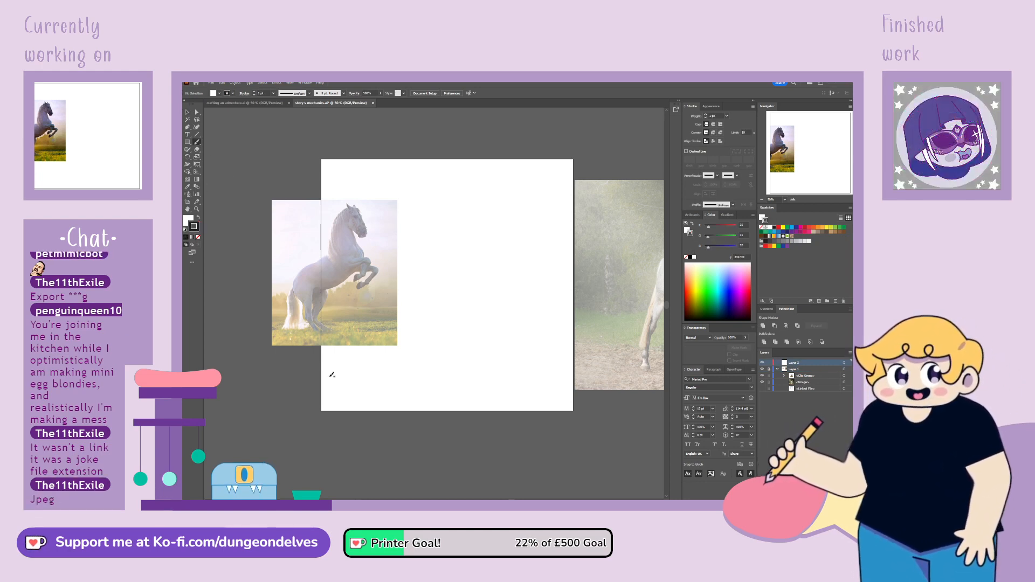
key(ctrl+plus)
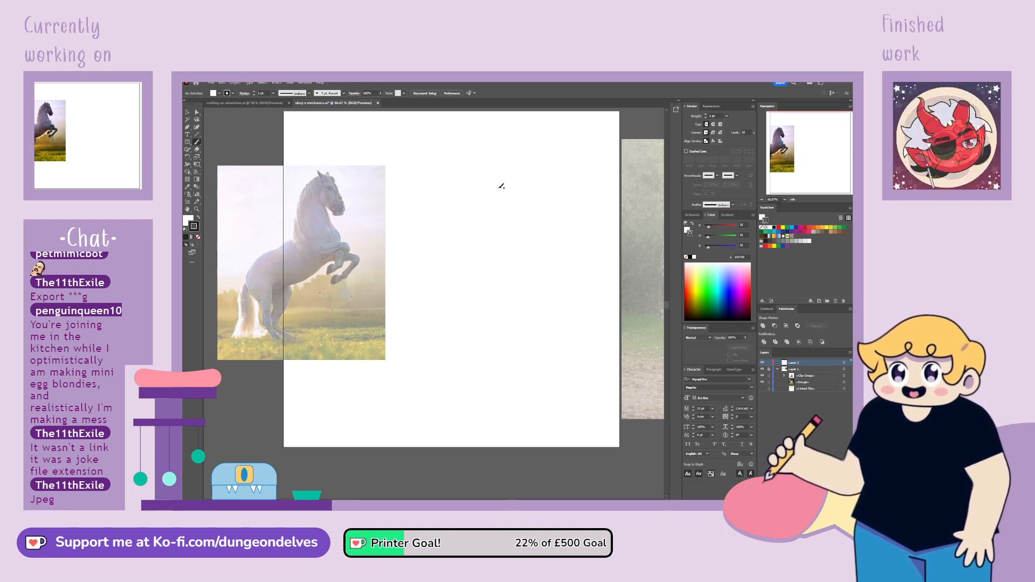
mouse_move(499, 190)
mouse_down()
mouse_move(541, 223)
mouse_move(515, 213)
mouse_move(501, 229)
mouse_move(504, 276)
mouse_move(527, 309)
mouse_move(506, 346)
mouse_move(468, 291)
mouse_move(473, 322)
mouse_move(431, 345)
mouse_move(439, 266)
mouse_up()
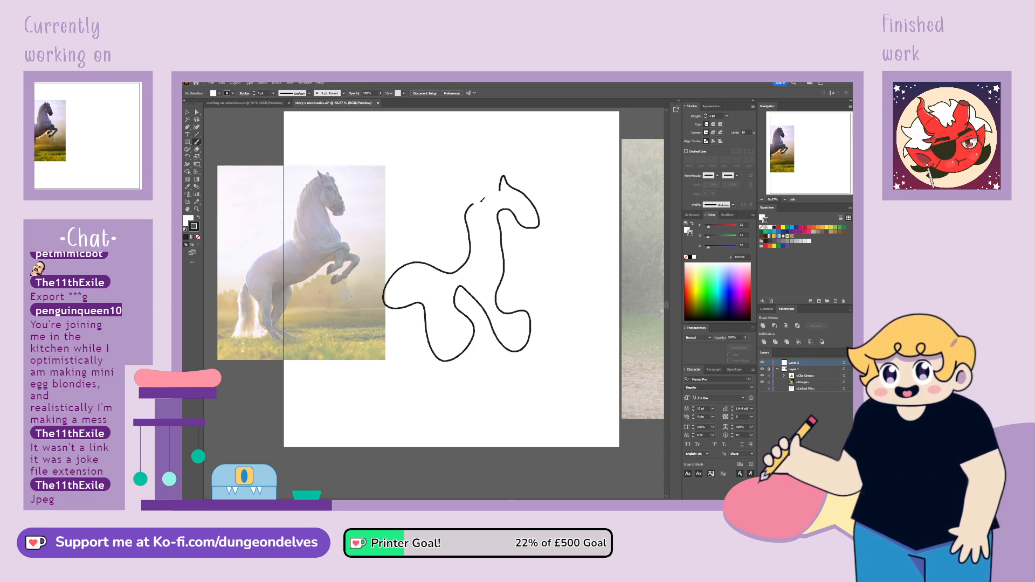
drag(483, 200, 493, 189)
key(ctrl+z)
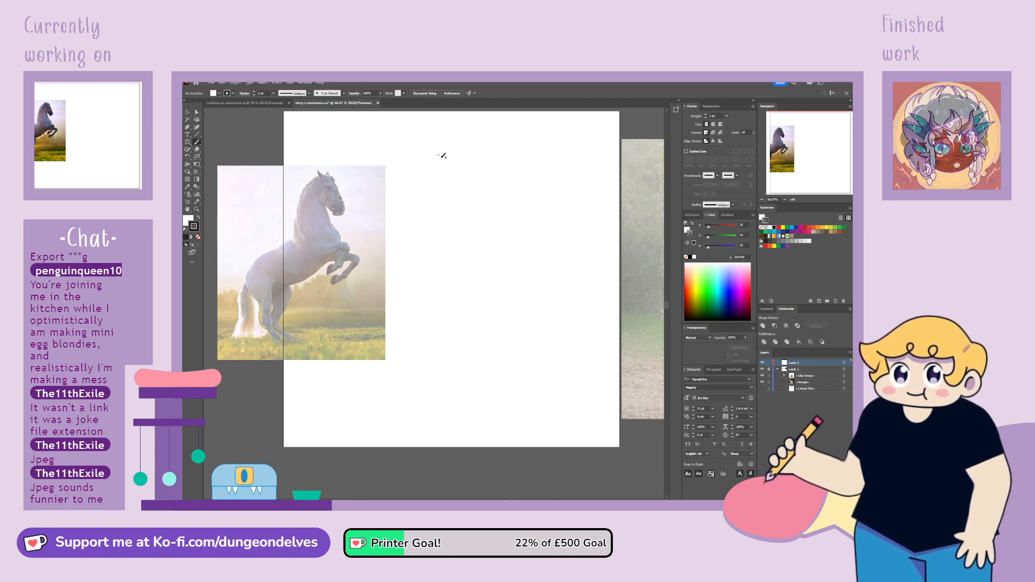
mouse_move(496, 190)
mouse_down()
mouse_move(499, 180)
mouse_move(511, 198)
mouse_up()
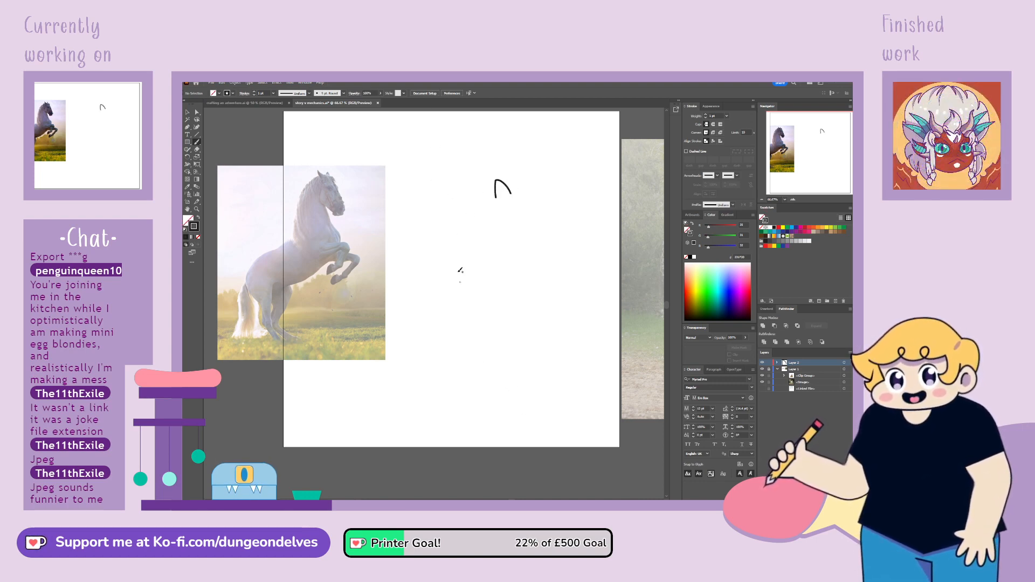
key(ctrl+z)
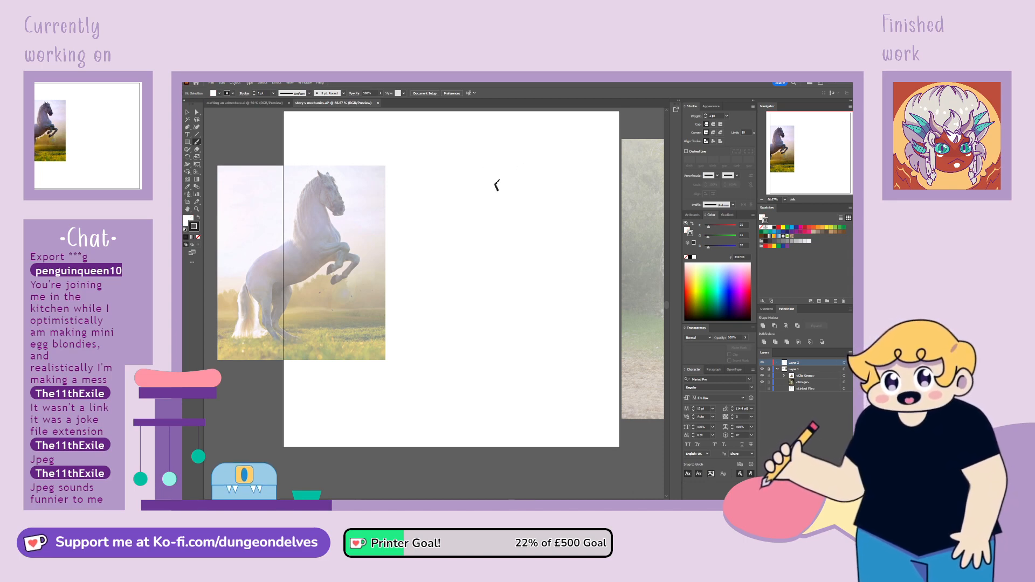
mouse_move(496, 187)
mouse_down()
mouse_move(506, 178)
mouse_move(513, 190)
mouse_up()
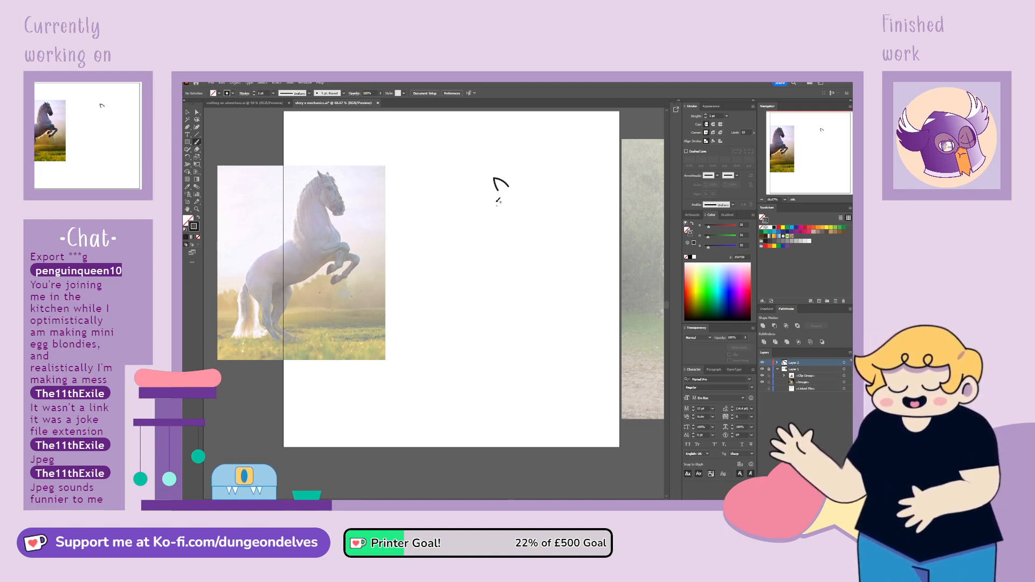
key(ctrl+z)
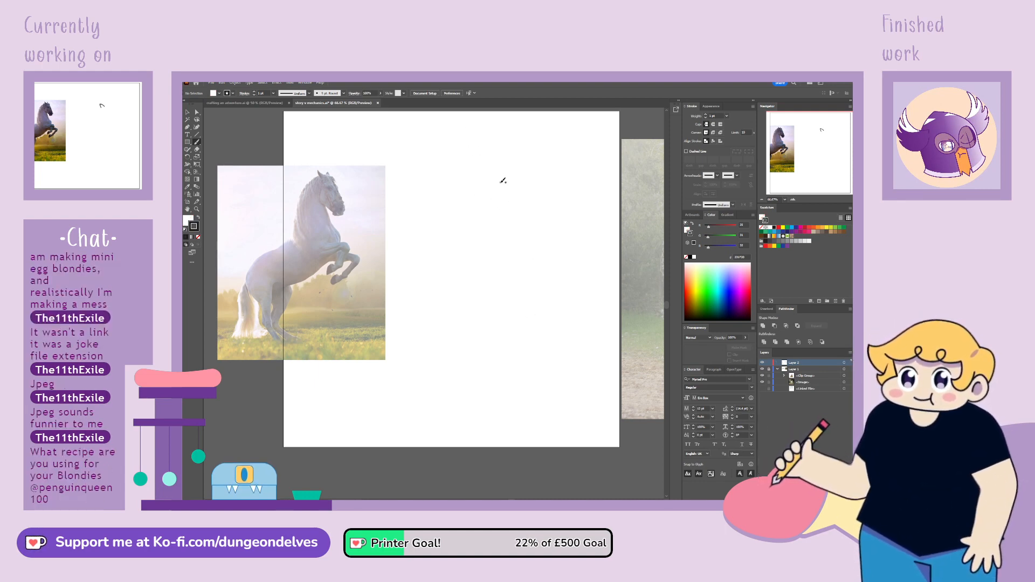
Draw a horse's head outline with ear, jaw, face line and rounded muzzle in the artboard's upper right area
mouse_move(512, 187)
mouse_down()
mouse_move(505, 177)
mouse_move(521, 187)
mouse_up()
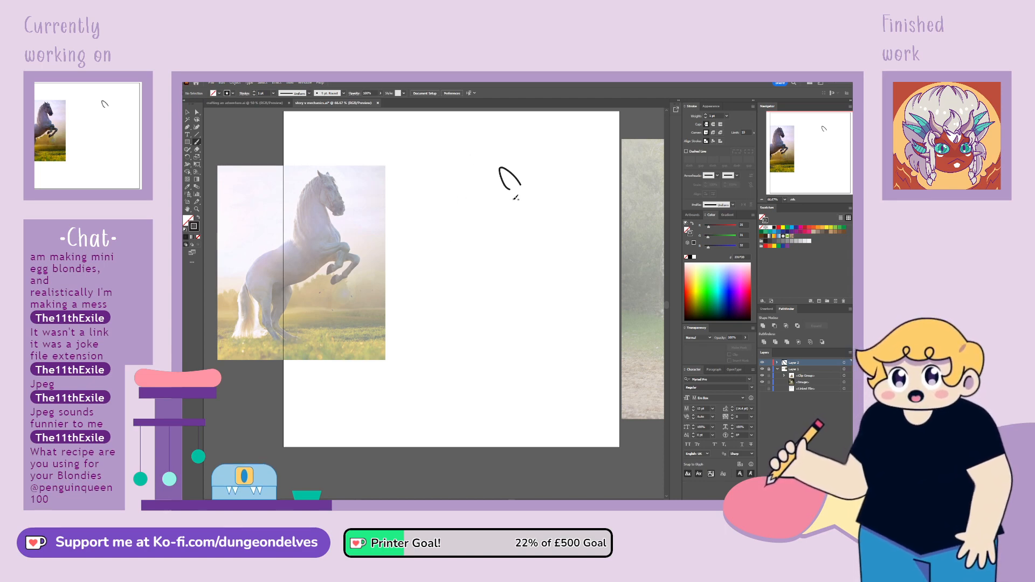
mouse_move(513, 198)
mouse_down()
mouse_move(518, 221)
mouse_move(548, 238)
mouse_up()
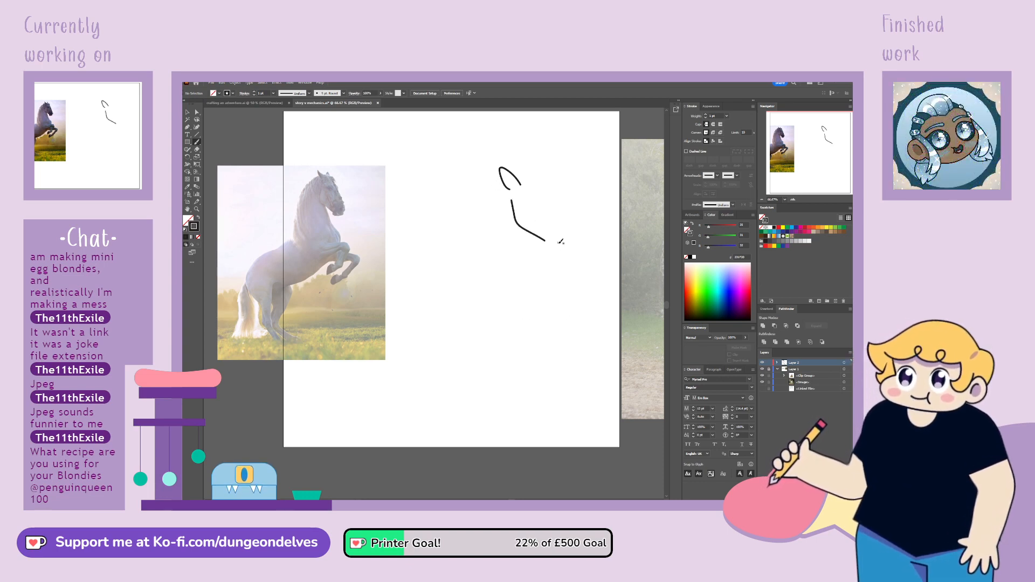
mouse_move(545, 238)
mouse_down()
mouse_move(560, 243)
mouse_move(573, 226)
mouse_up()
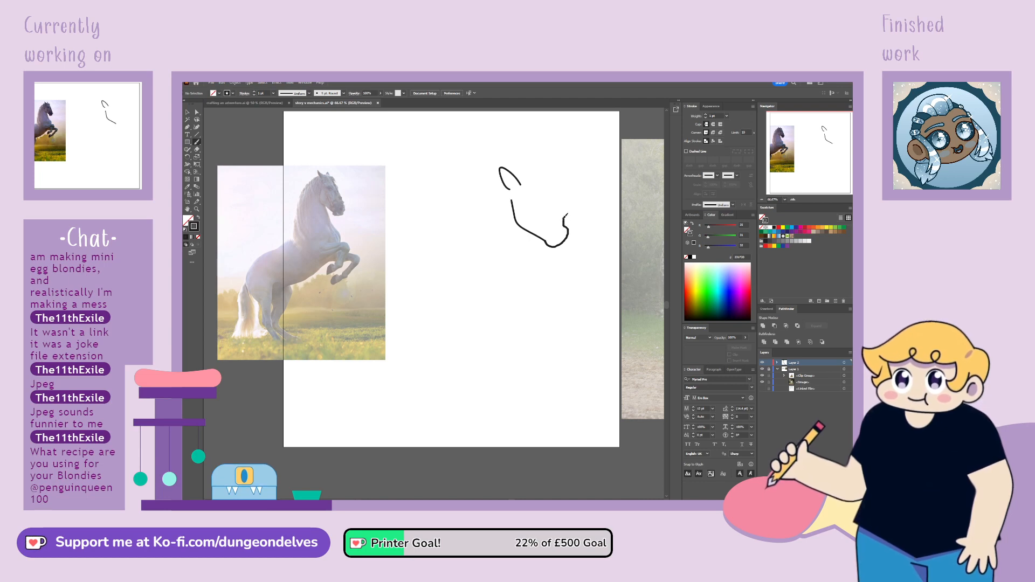
key(ctrl+z)
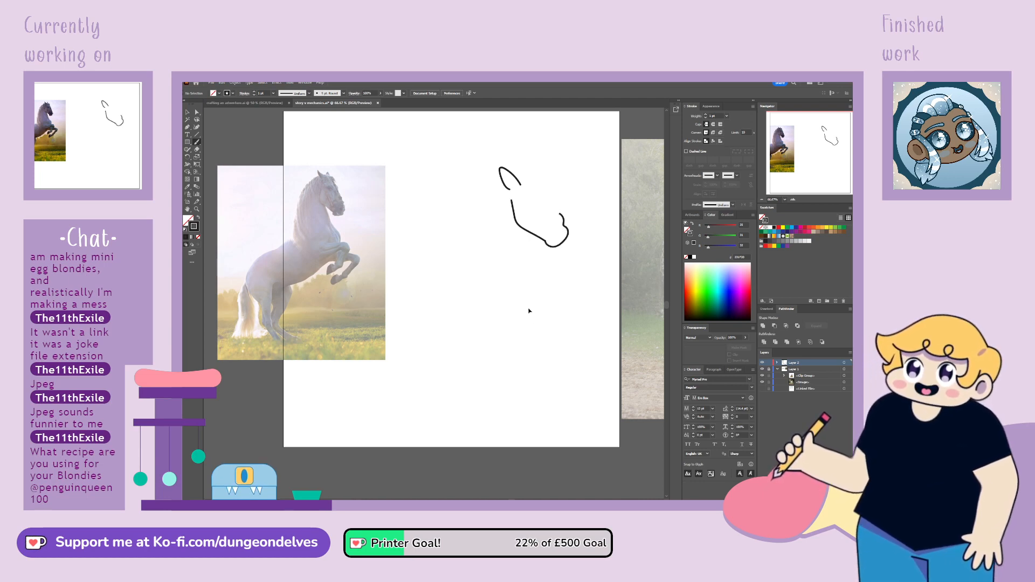
key(ctrl+z)
mouse_move(521, 180)
mouse_down()
mouse_move(541, 177)
mouse_move(559, 209)
mouse_up()
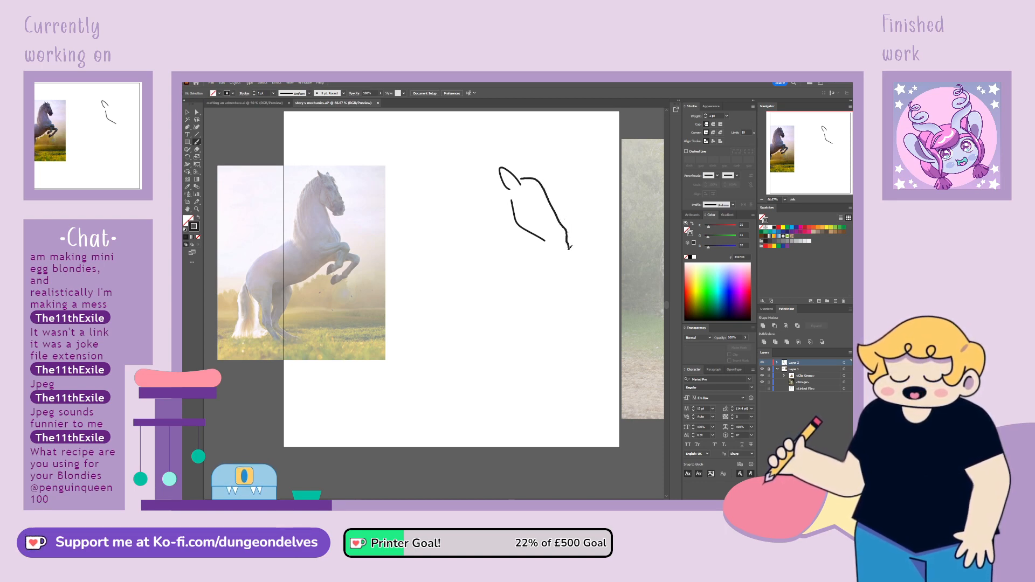
drag(559, 253, 545, 240)
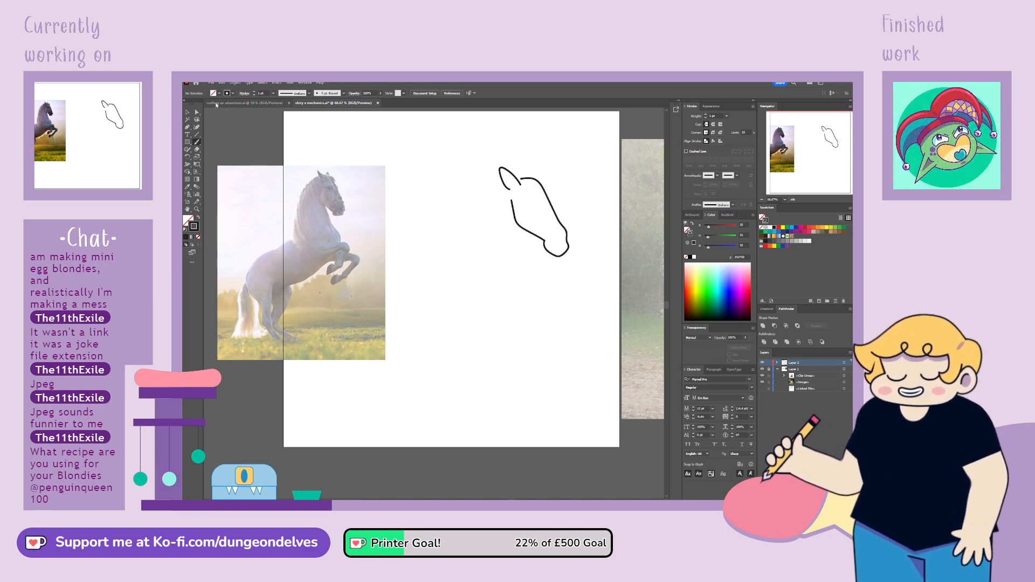
Reshape the face line and rounded muzzle of the horse's head by adjusting anchor points along the curve
click(197, 113)
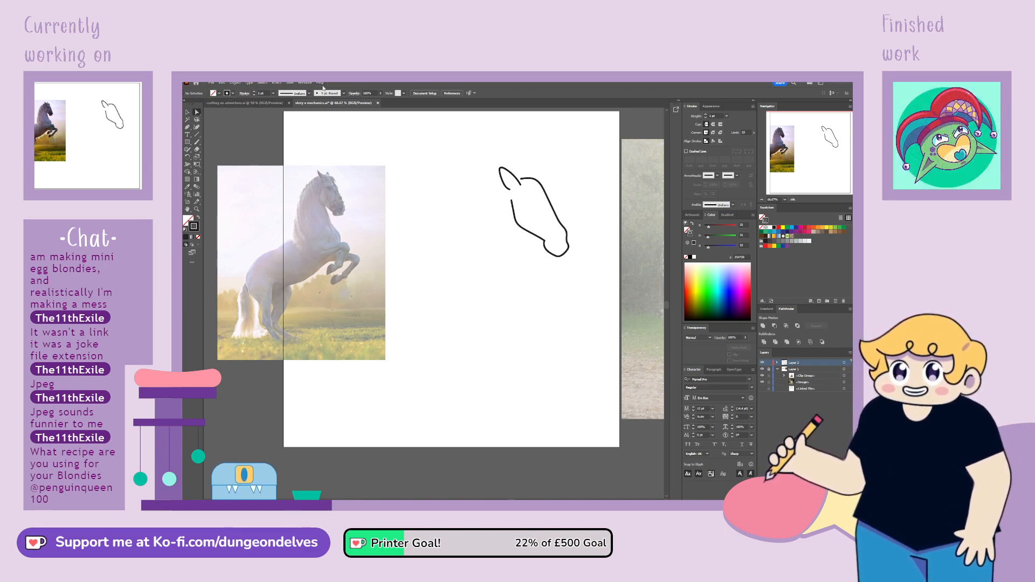
key(ctrl+equal)
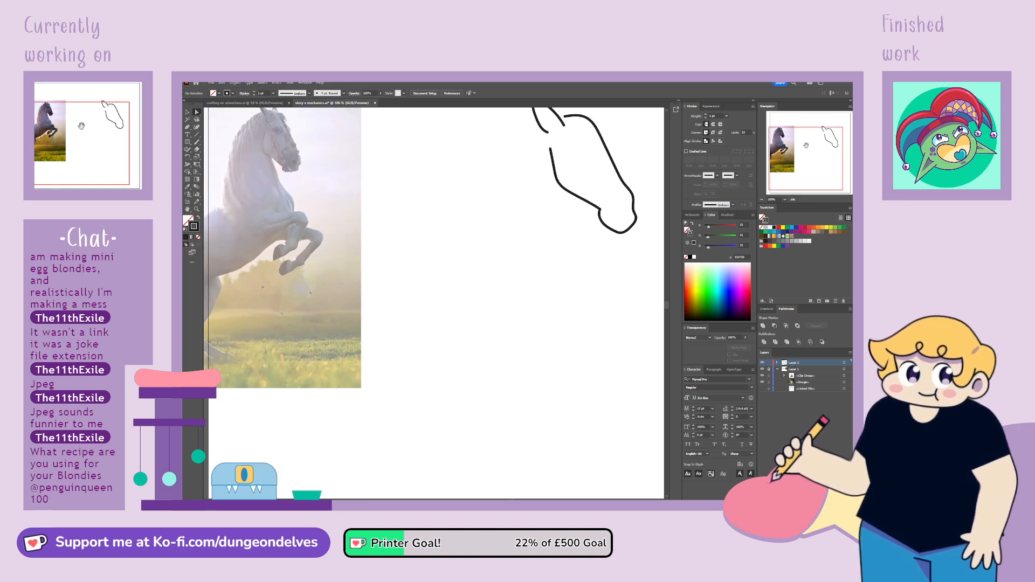
drag(805, 144, 826, 143)
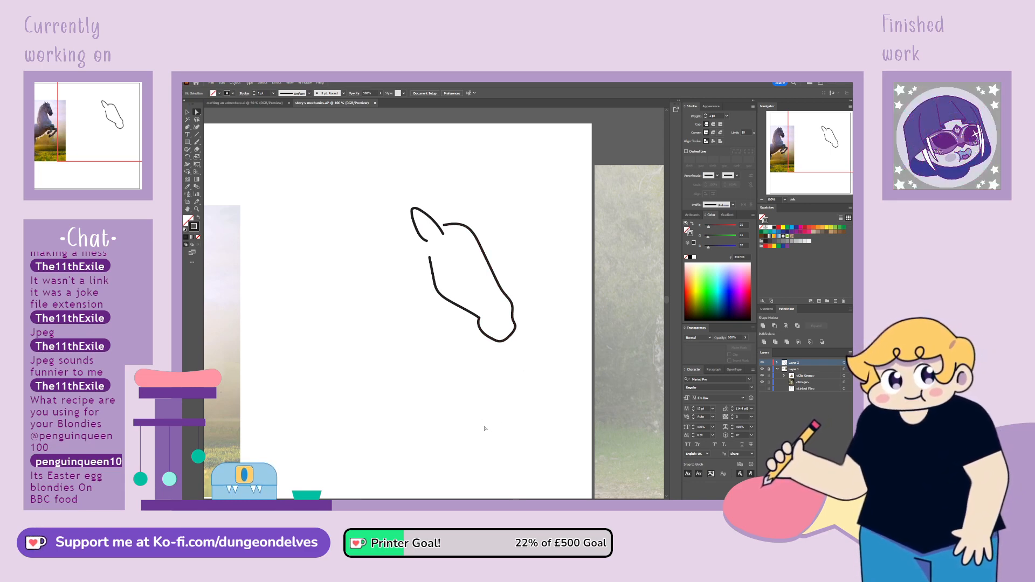
click(511, 334)
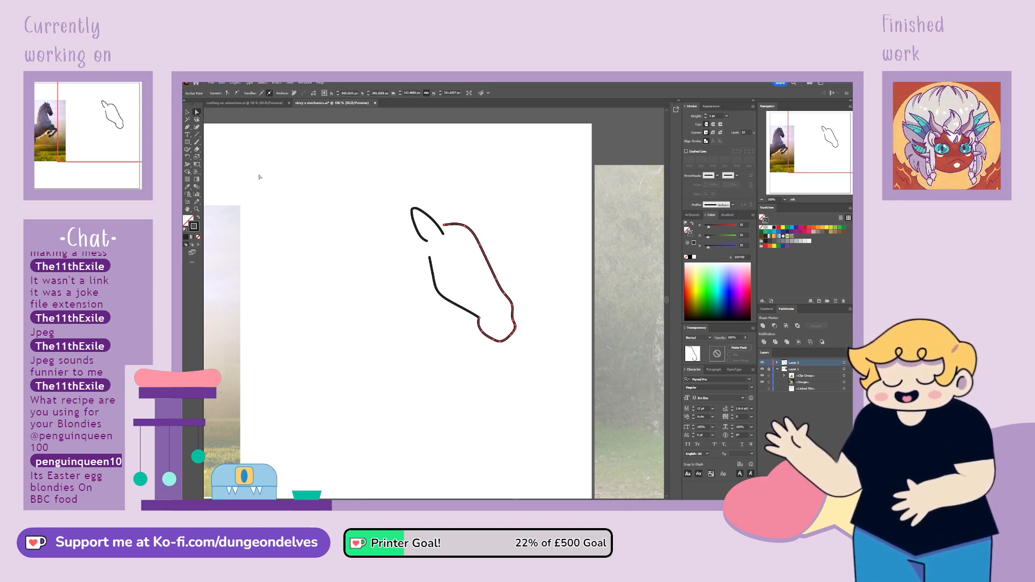
click(197, 119)
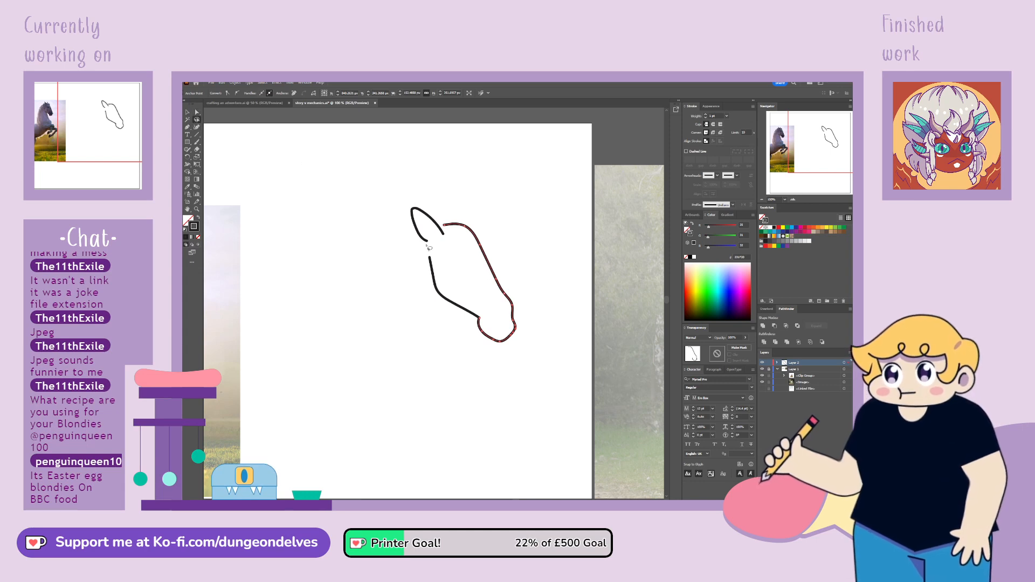
mouse_move(497, 269)
mouse_down()
mouse_move(488, 291)
mouse_move(508, 333)
mouse_move(524, 289)
mouse_move(498, 273)
mouse_up()
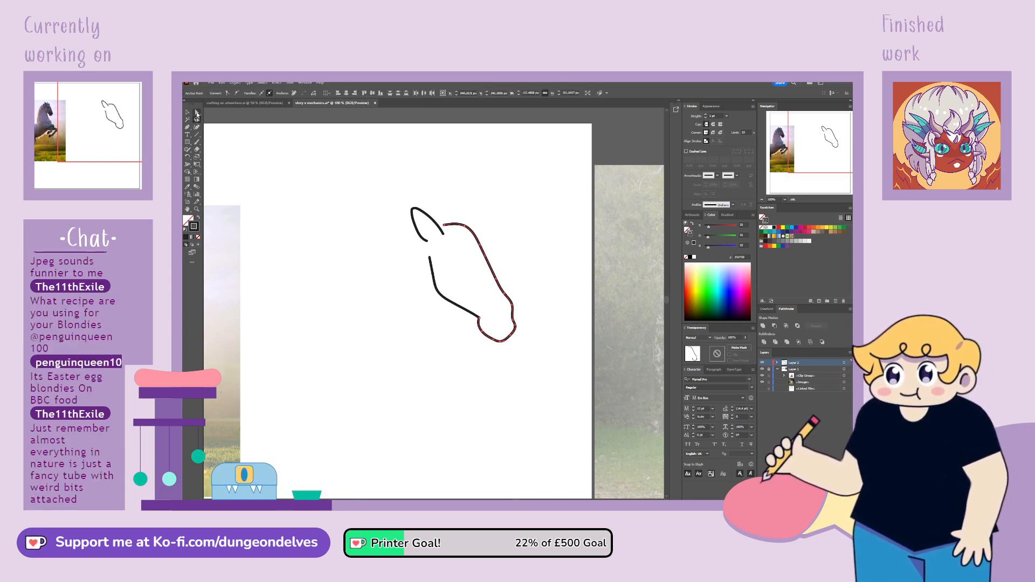
click(197, 112)
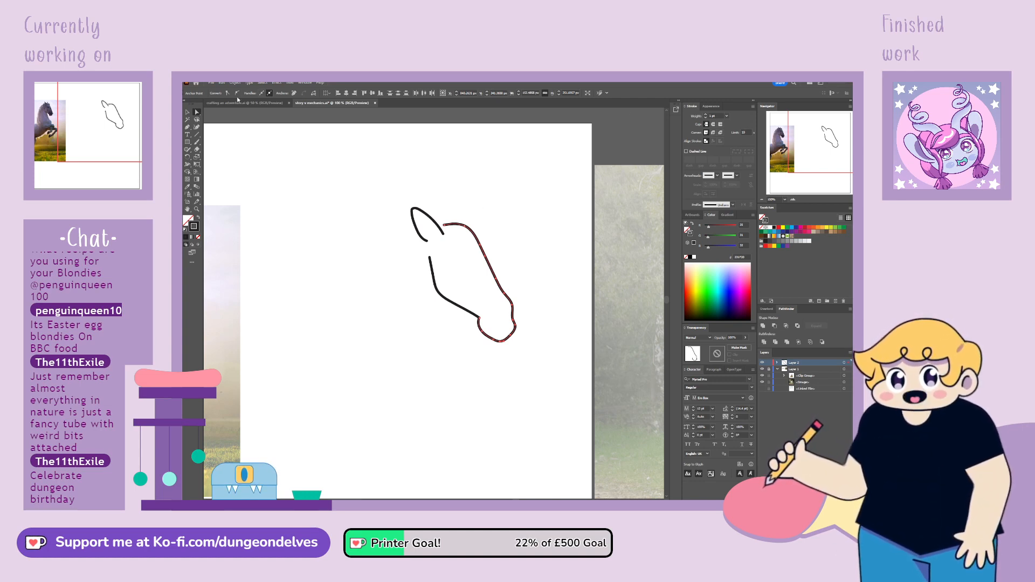
drag(497, 282, 496, 274)
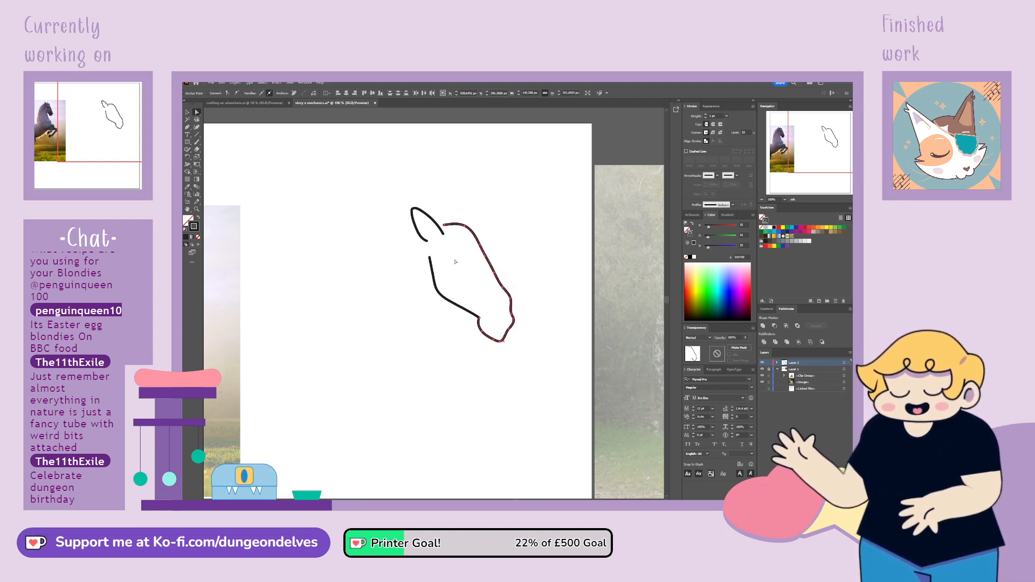
drag(494, 266, 496, 274)
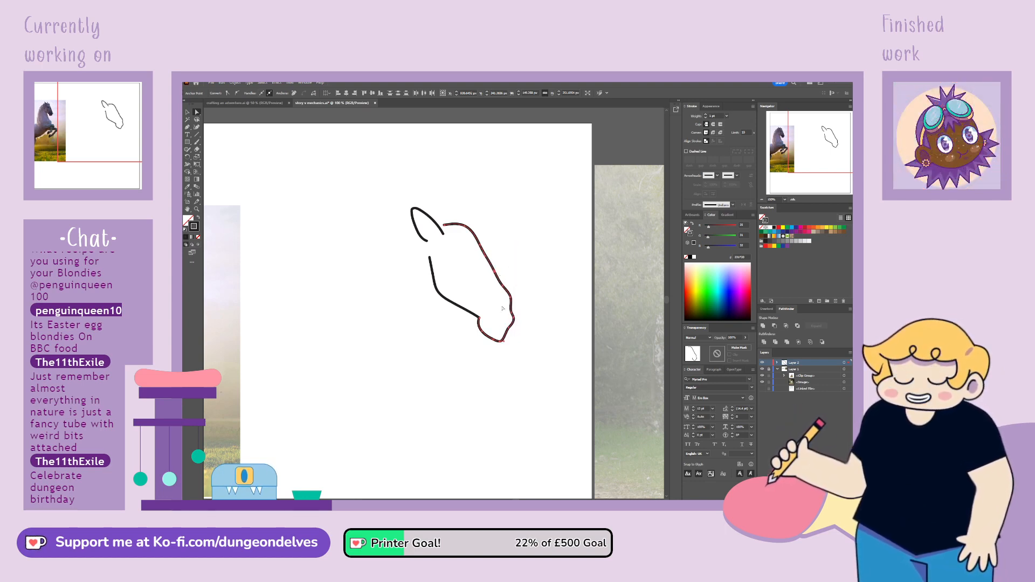
drag(510, 331, 506, 341)
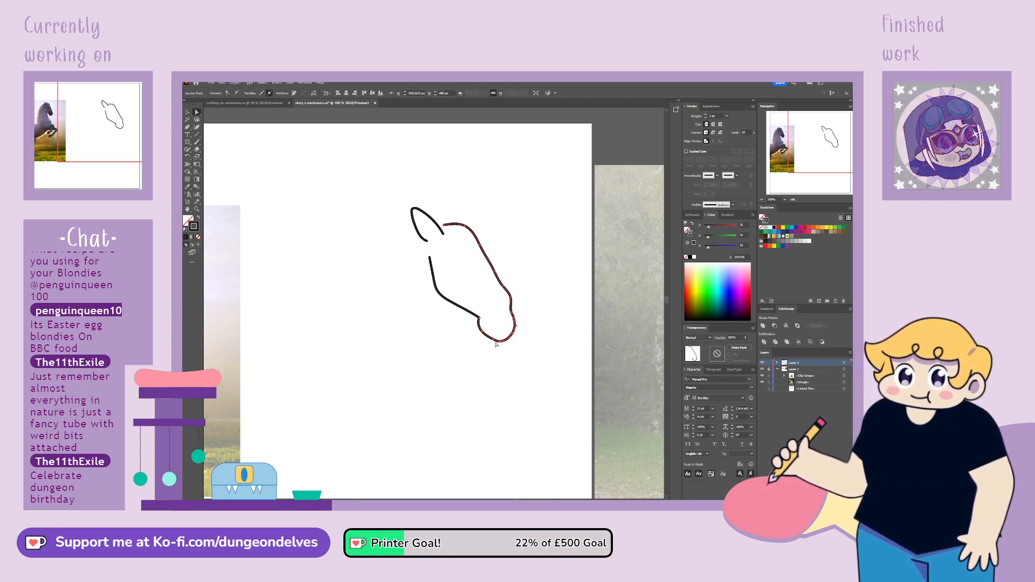
click(529, 310)
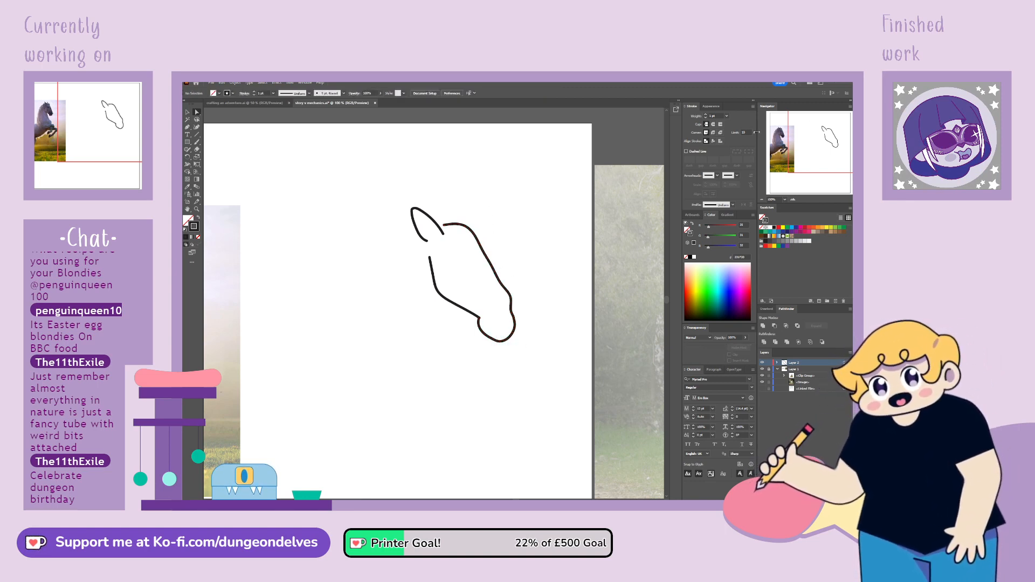
Delete the muzzle's anchor points and trim off the lower end of the horse's face line
mouse_move(825, 131)
mouse_down()
mouse_move(798, 142)
mouse_move(810, 148)
mouse_up()
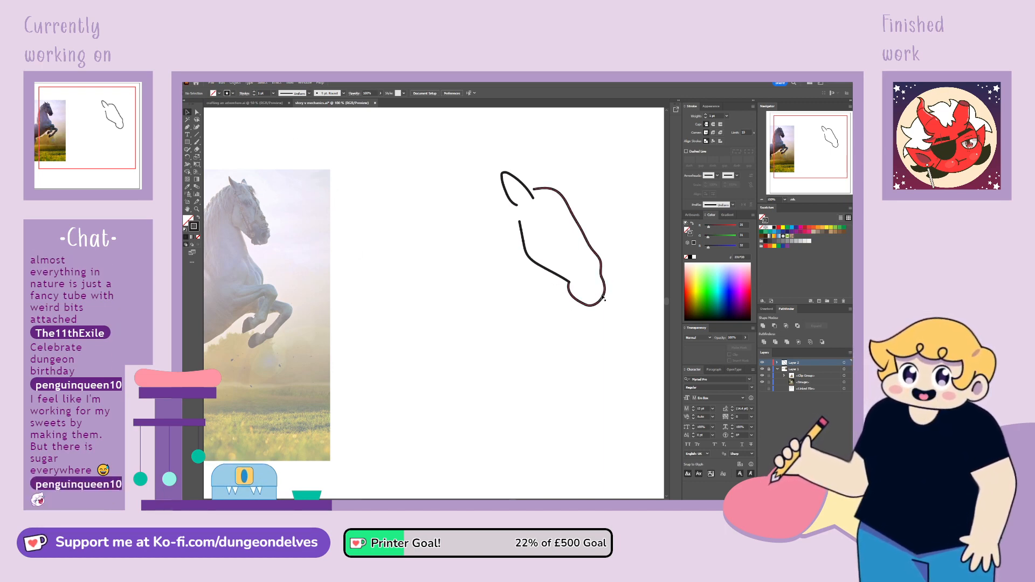
click(593, 305)
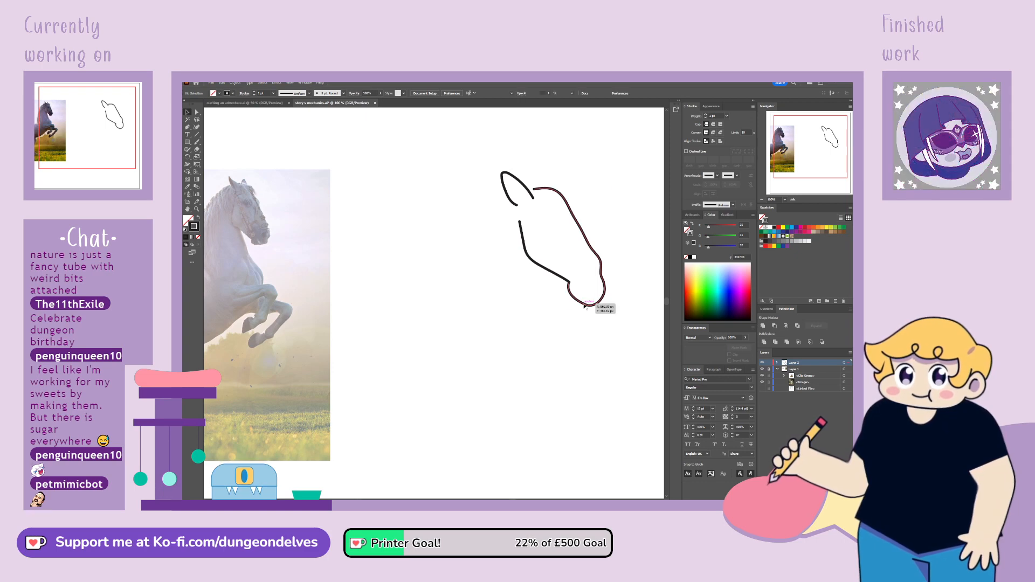
click(197, 112)
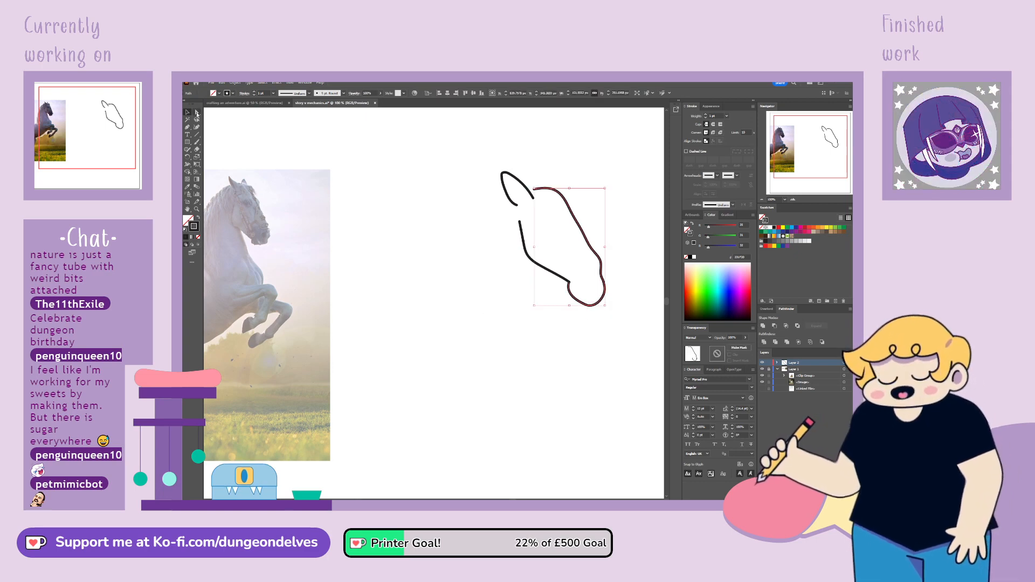
click(569, 283)
key(Delete)
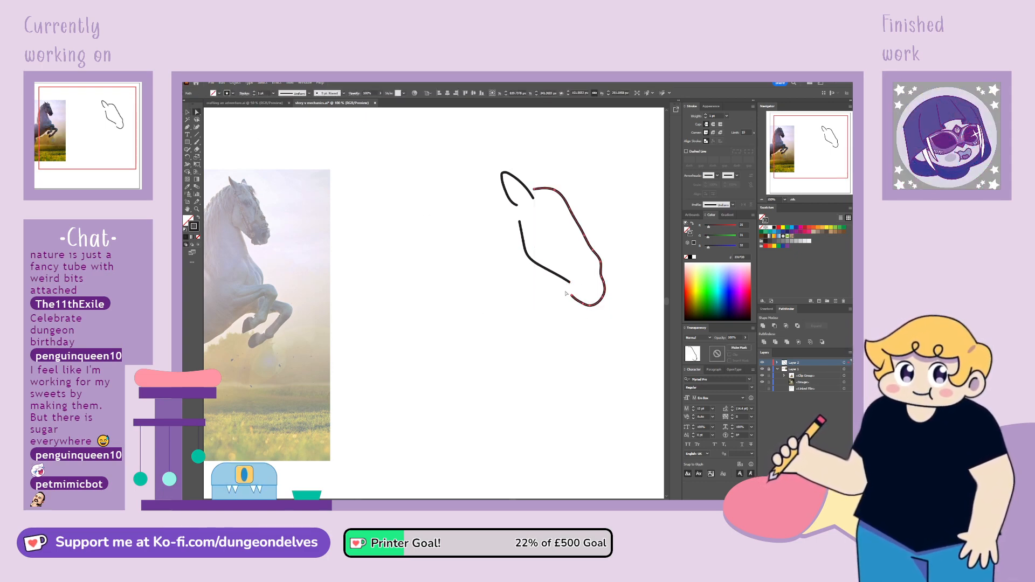
key(Delete)
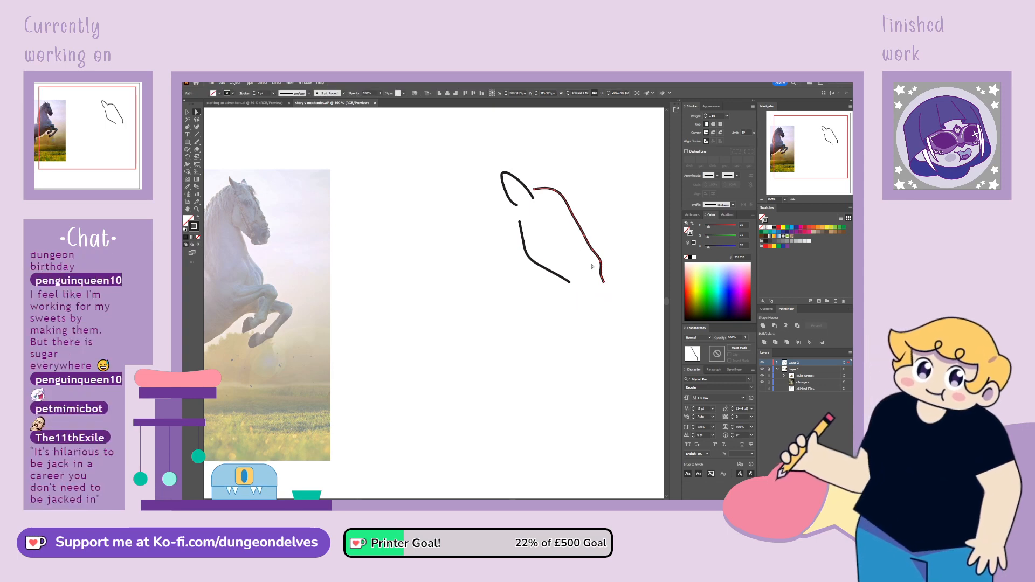
click(602, 278)
key(Delete)
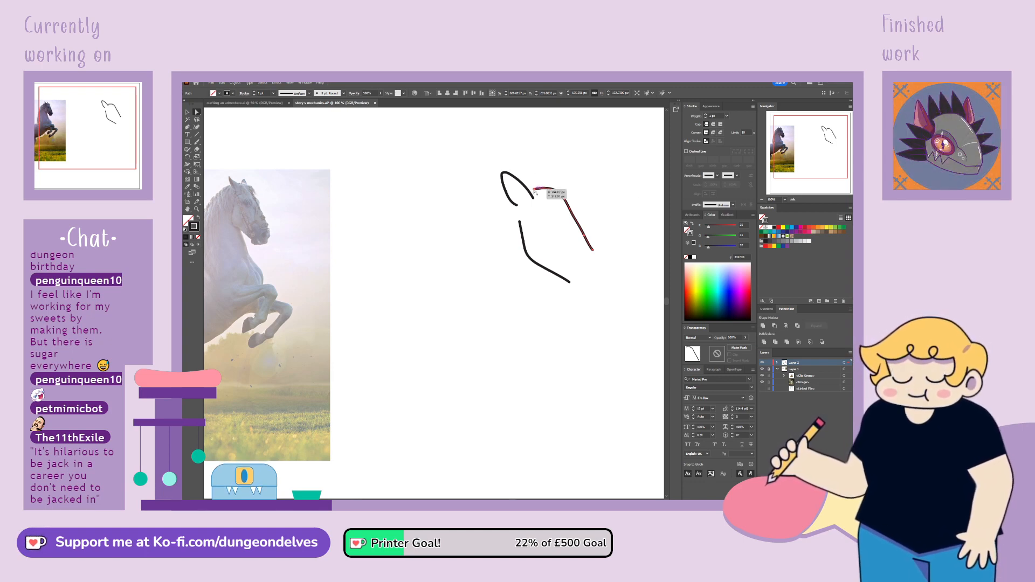
Extend the forehead curve's upper end to meet the ear, and delete the remaining face line
drag(536, 191, 538, 190)
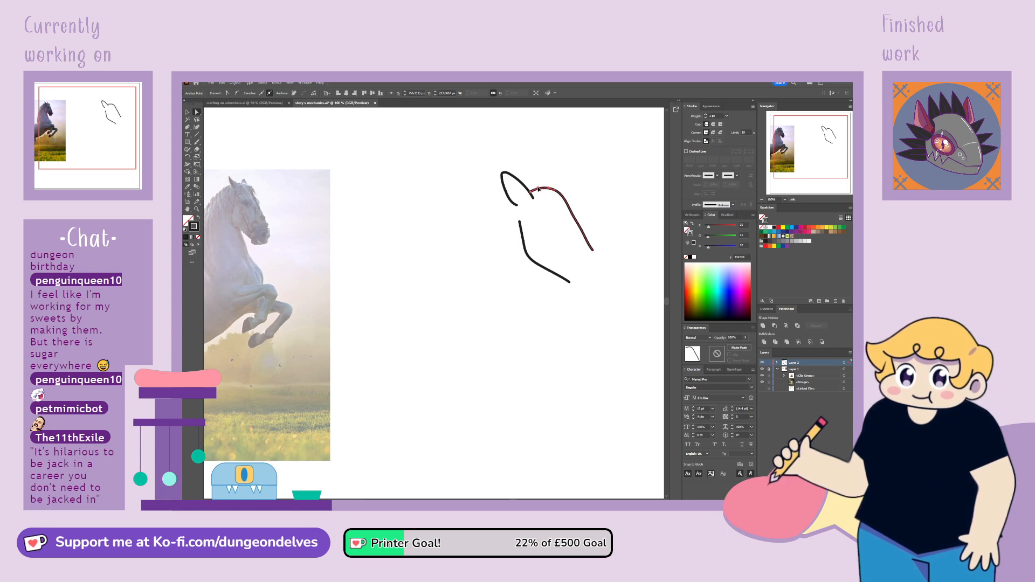
click(188, 112)
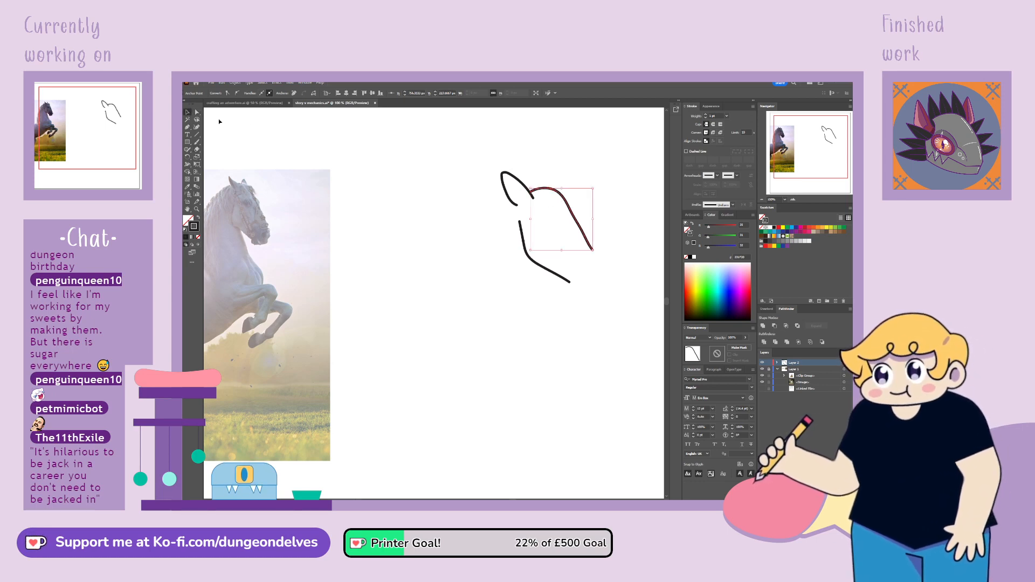
key(Delete)
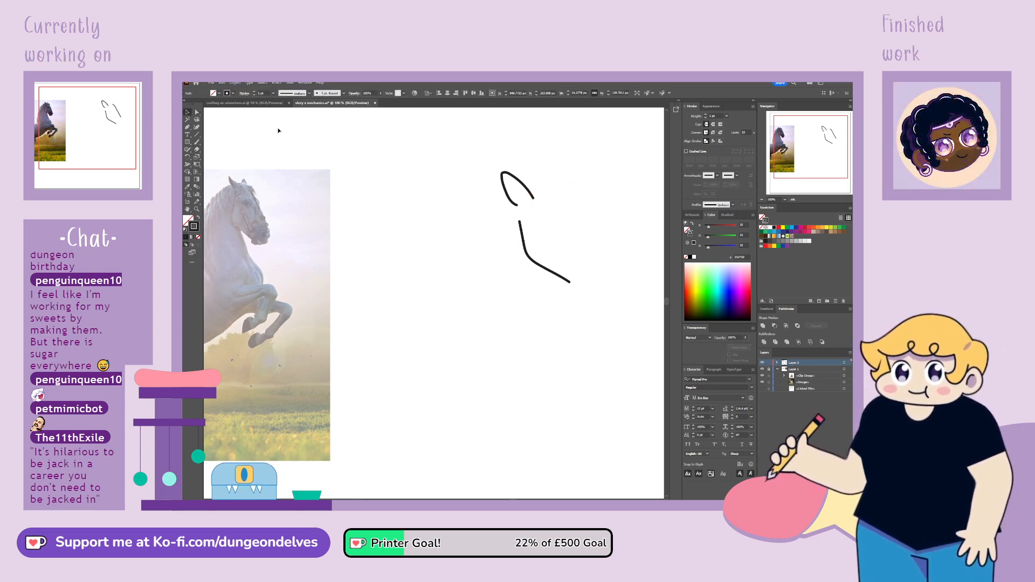
Try to redraw the forehead and face curve from the ear's base with the Pen tool
key(p)
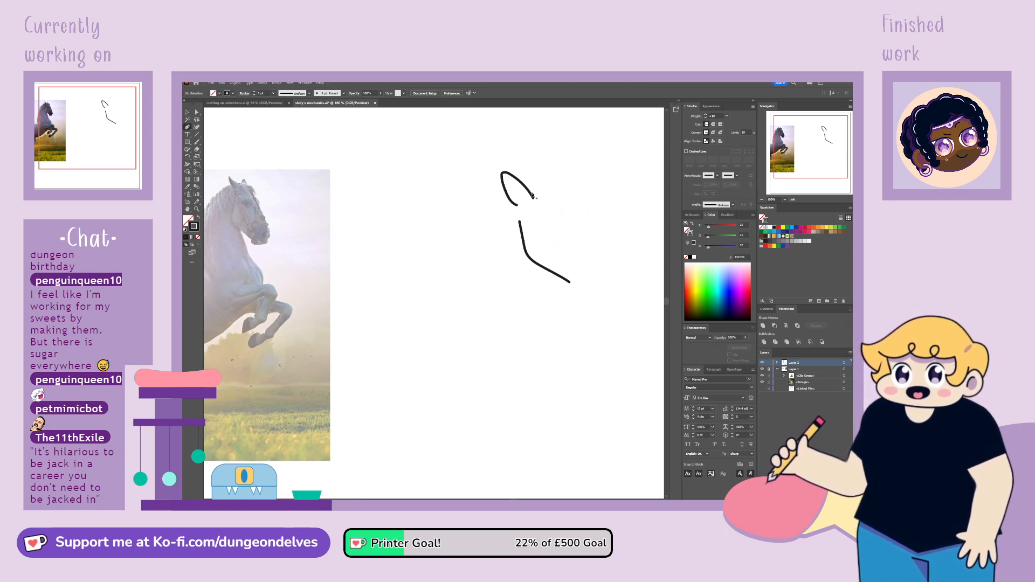
mouse_move(531, 194)
mouse_down()
mouse_move(558, 194)
mouse_move(539, 190)
mouse_up()
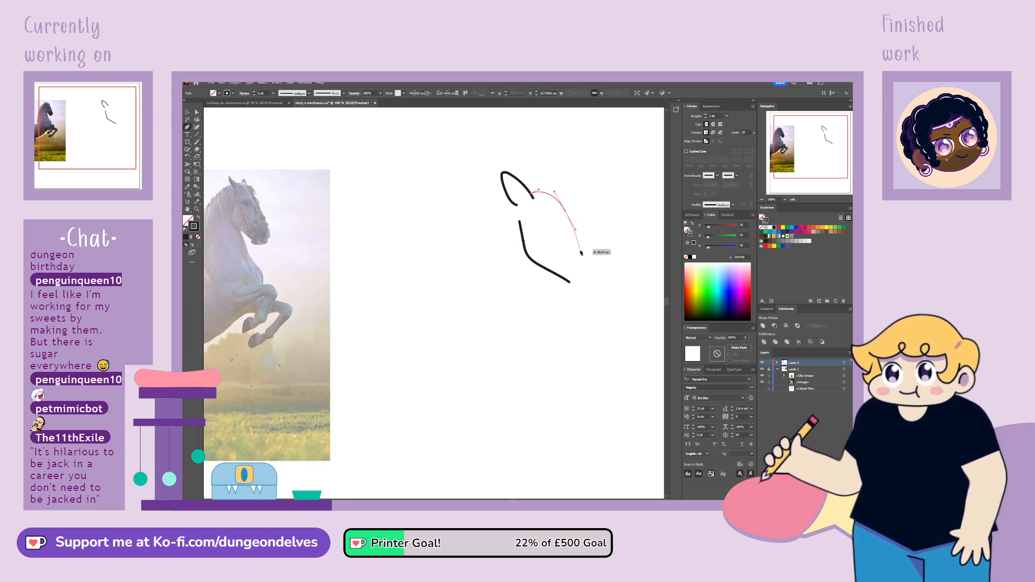
drag(565, 210, 570, 264)
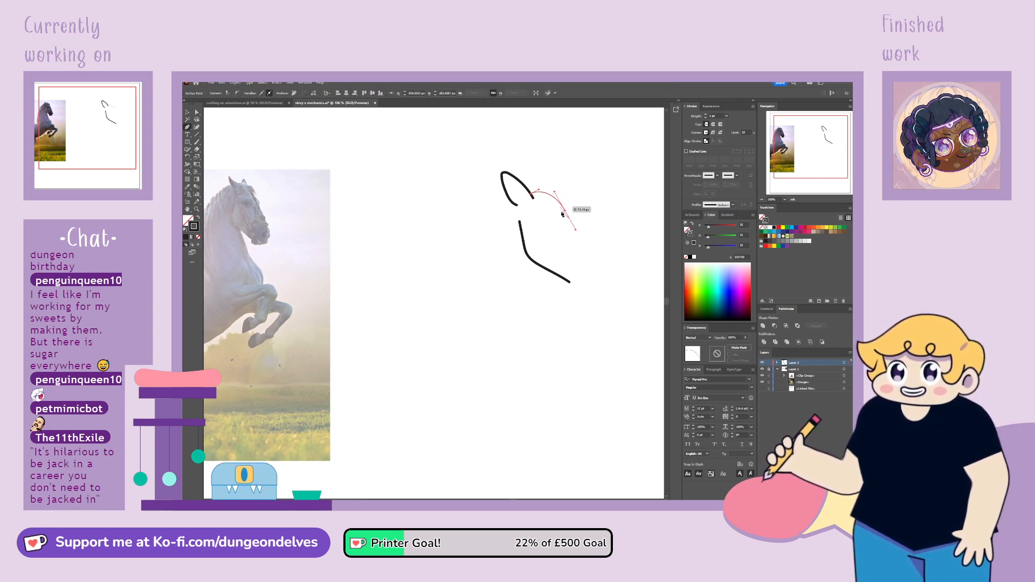
key(ctrl+z)
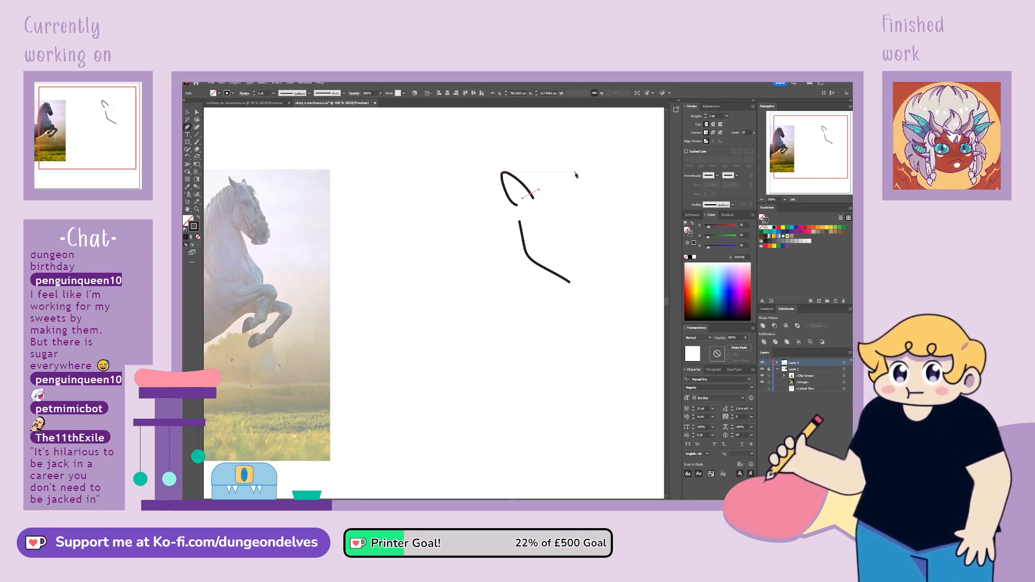
key(ctrl+z)
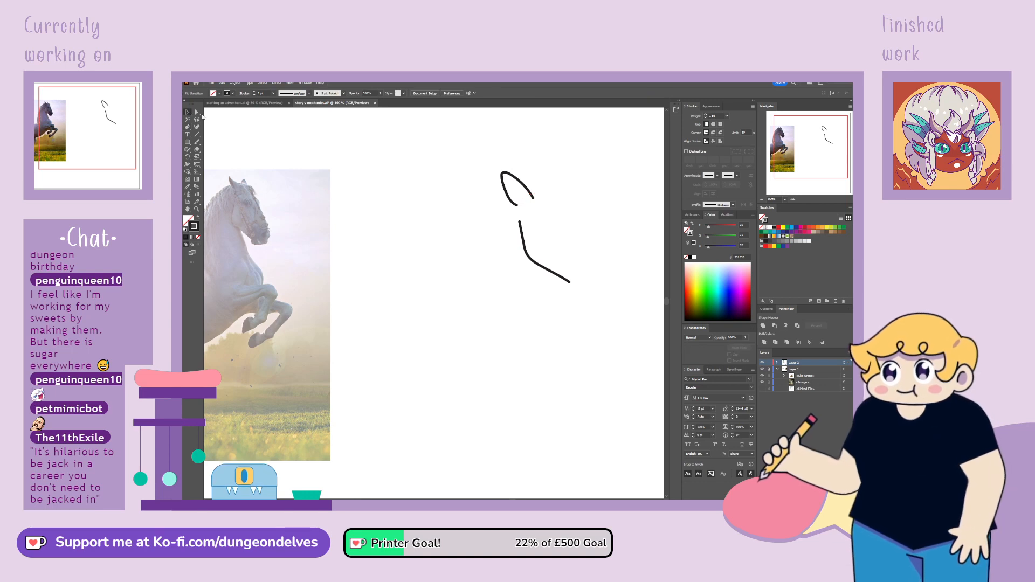
Clear the old ear and jaw strokes and draw an angular open horse-head outline with straight Pen segments from jaw around muzzle to forehead
key(ctrl+z)
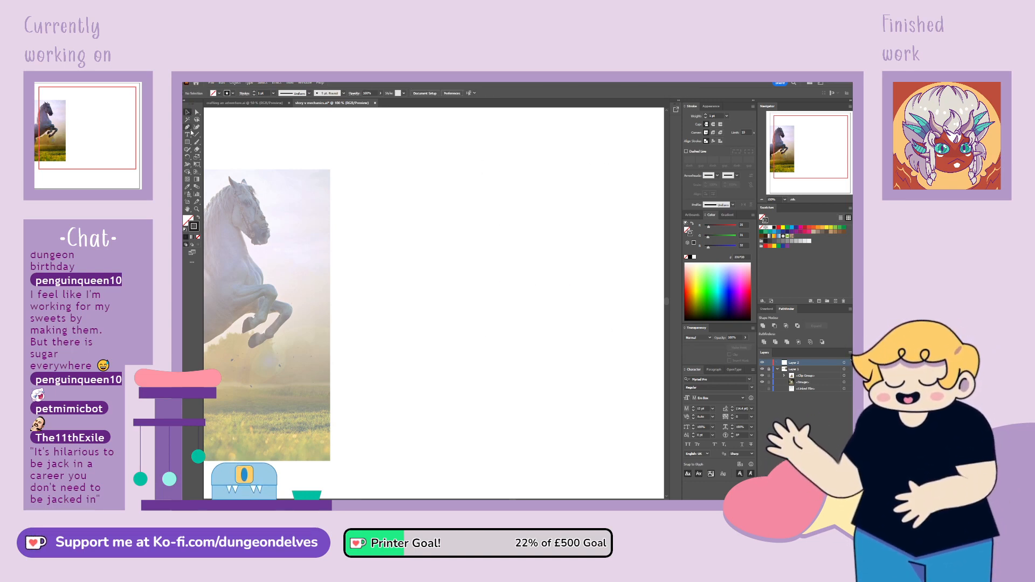
click(468, 227)
click(468, 263)
click(514, 285)
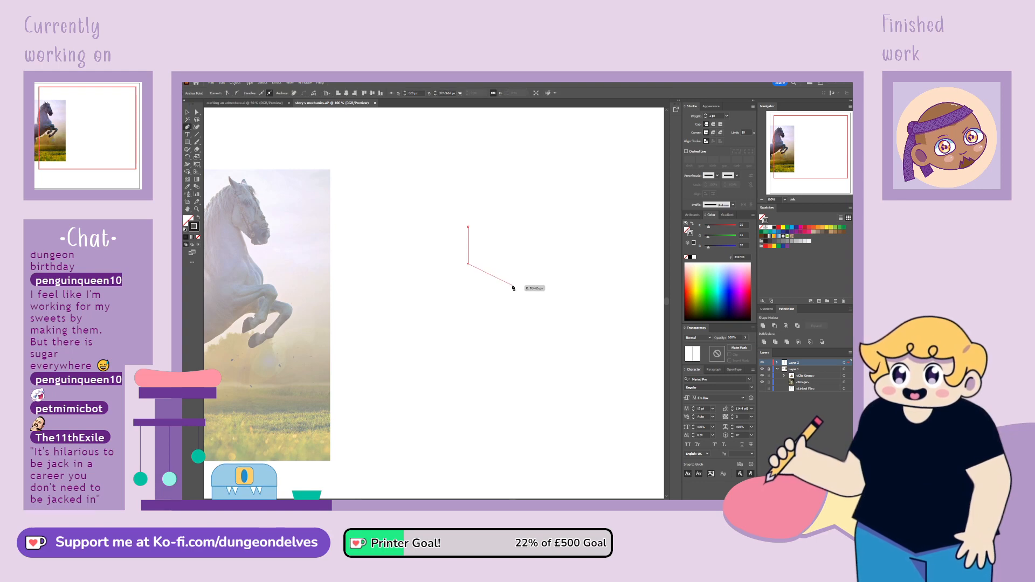
click(519, 301)
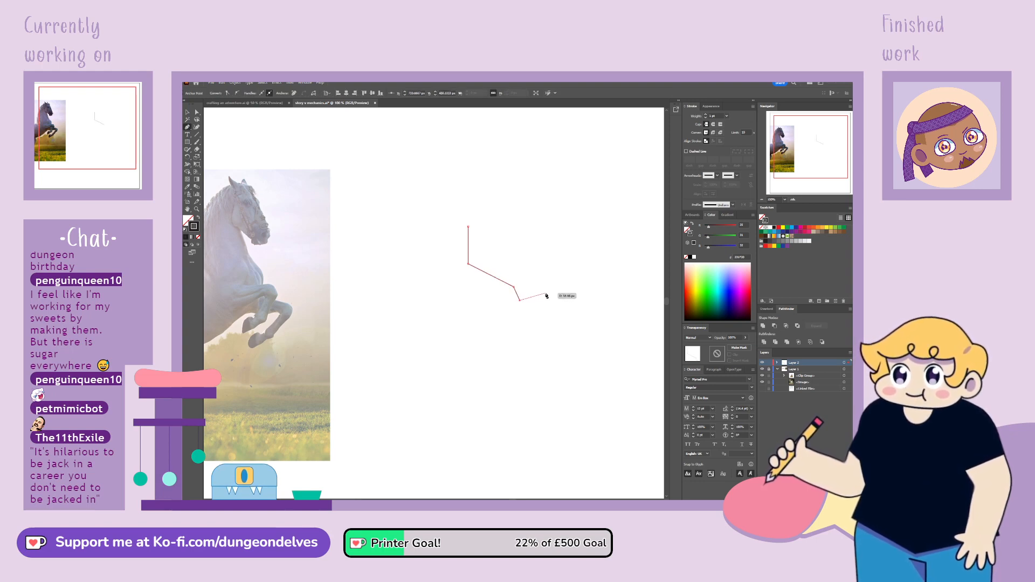
click(544, 293)
click(543, 273)
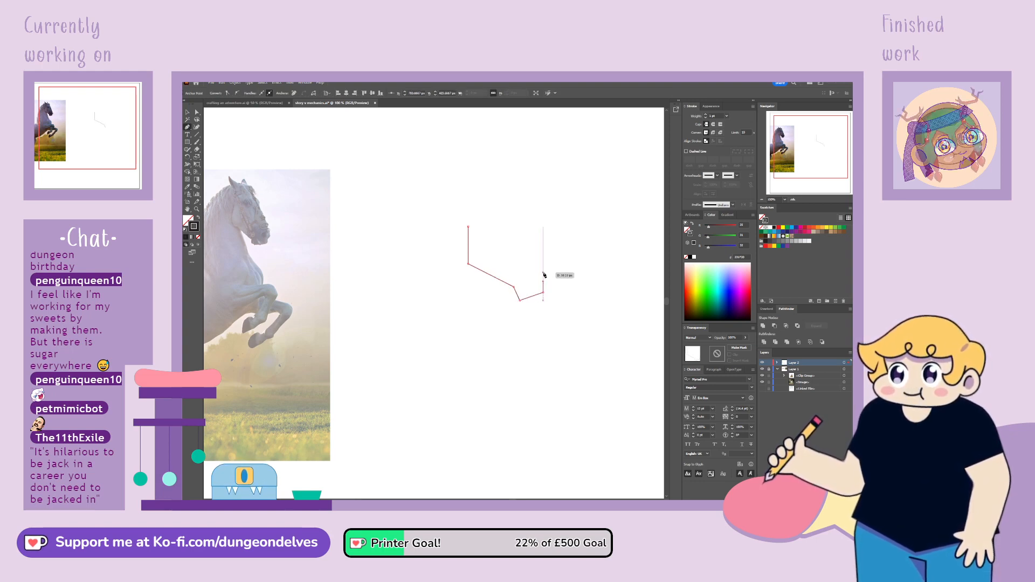
click(510, 217)
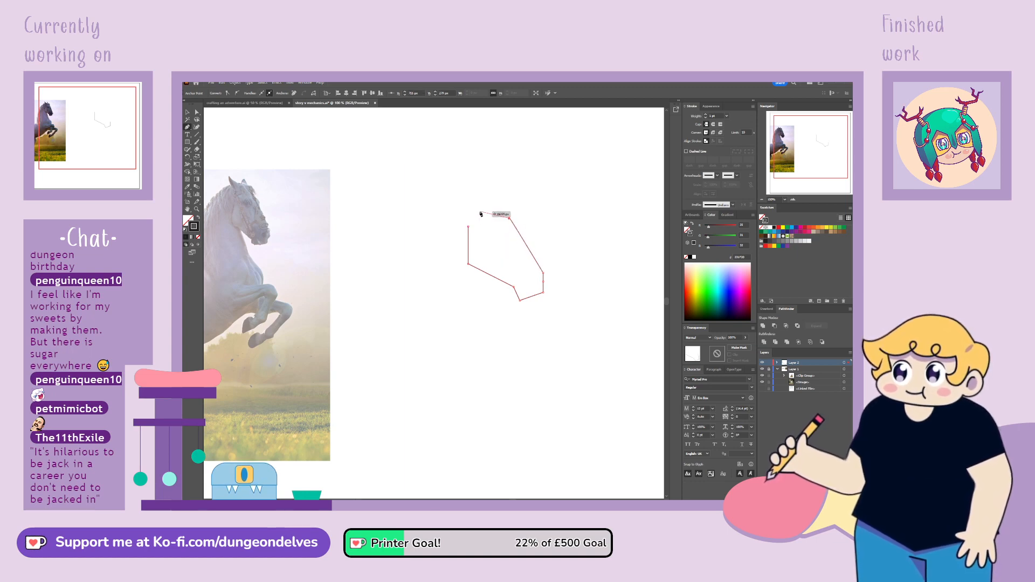
click(464, 206)
Raise the forehead corner and top end of the angular head outline, and nudge the nose and muzzle corners into shape
key(a)
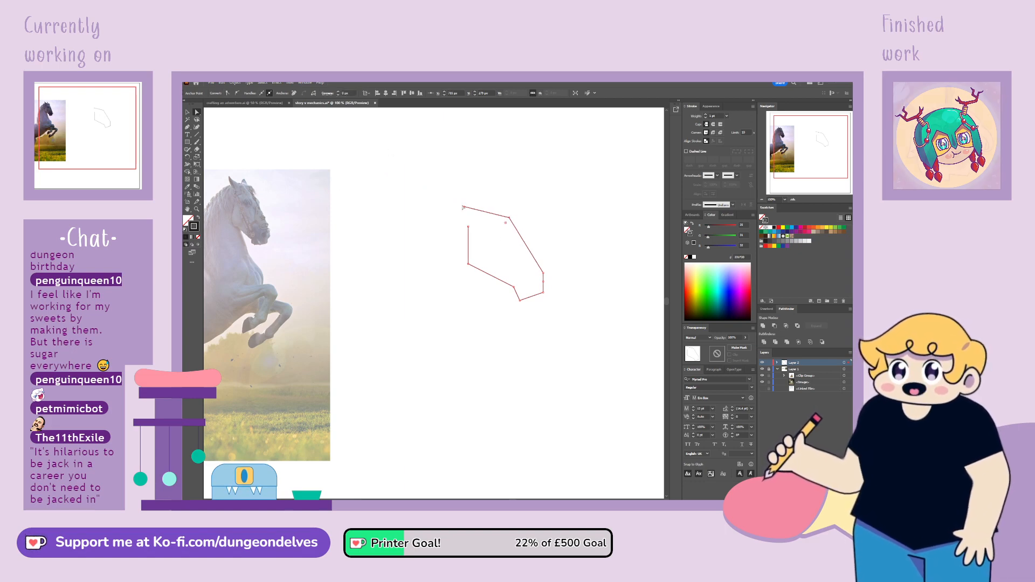
drag(510, 217, 468, 197)
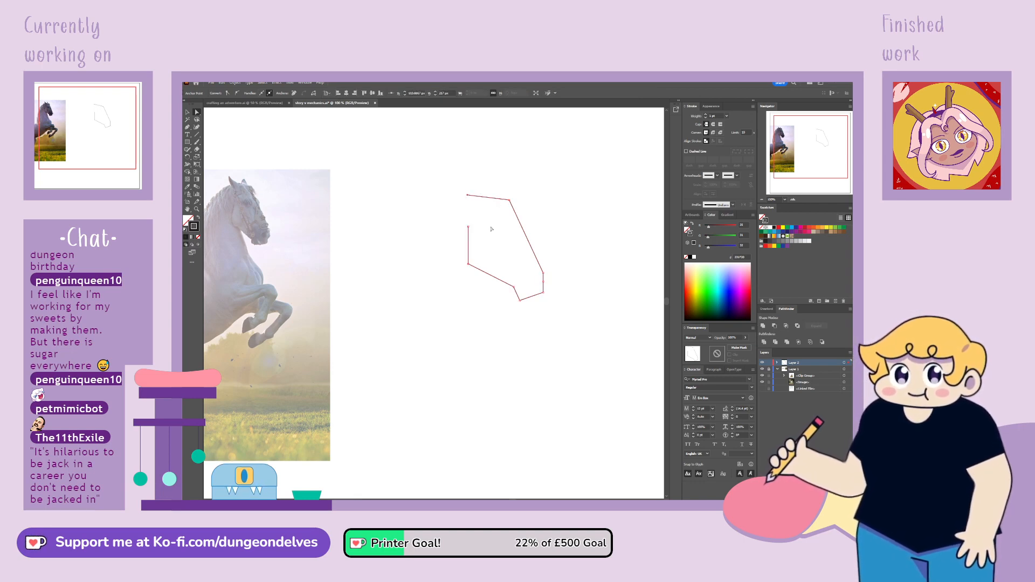
click(562, 268)
drag(545, 294, 545, 294)
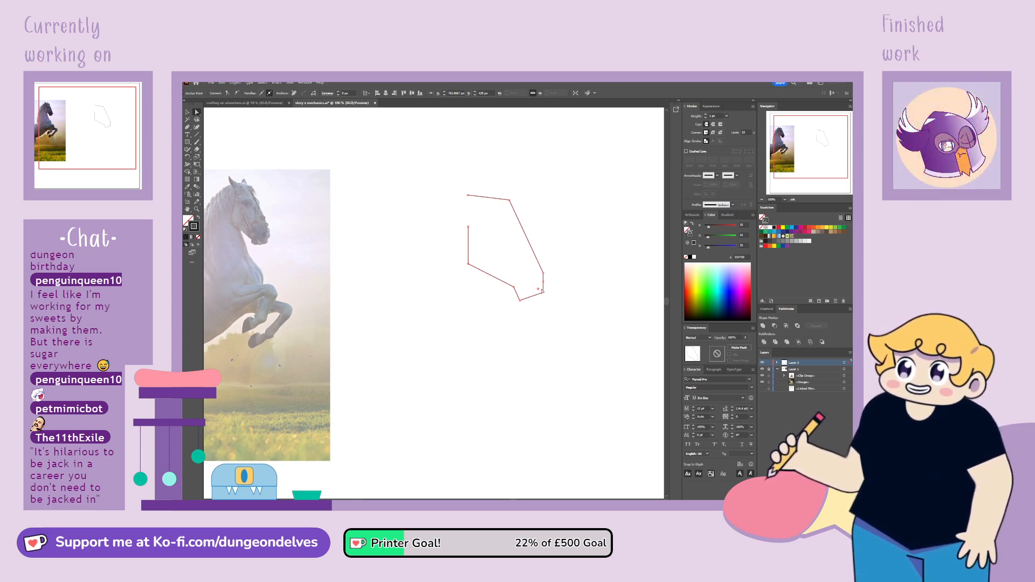
mouse_move(543, 274)
mouse_down()
mouse_move(549, 293)
mouse_move(545, 268)
mouse_up()
click(562, 284)
Add two anchor points along the forehead-to-nose line, pull the upper one out into a brow, and tuck the muzzle corners inward
key(p)
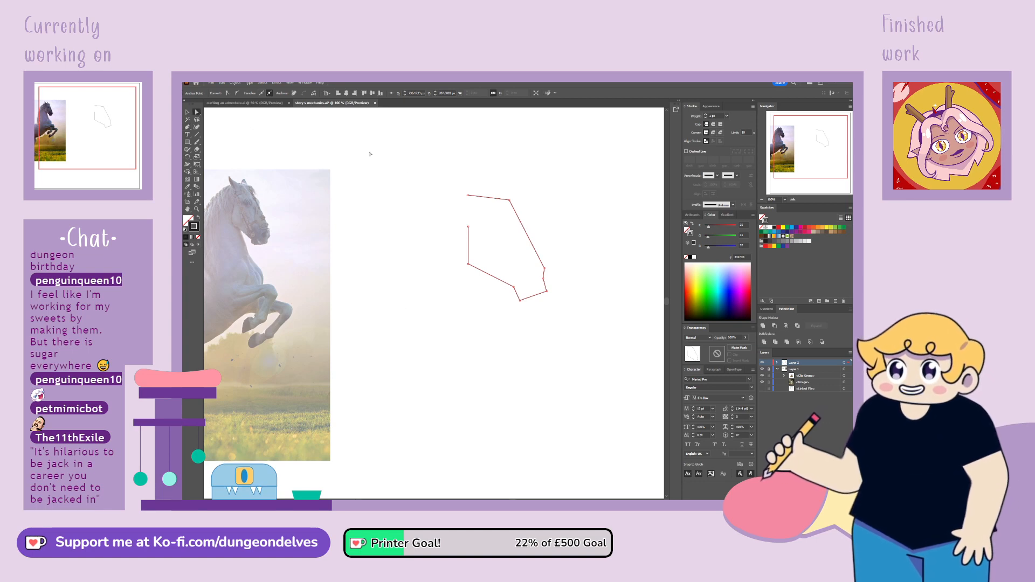
click(522, 220)
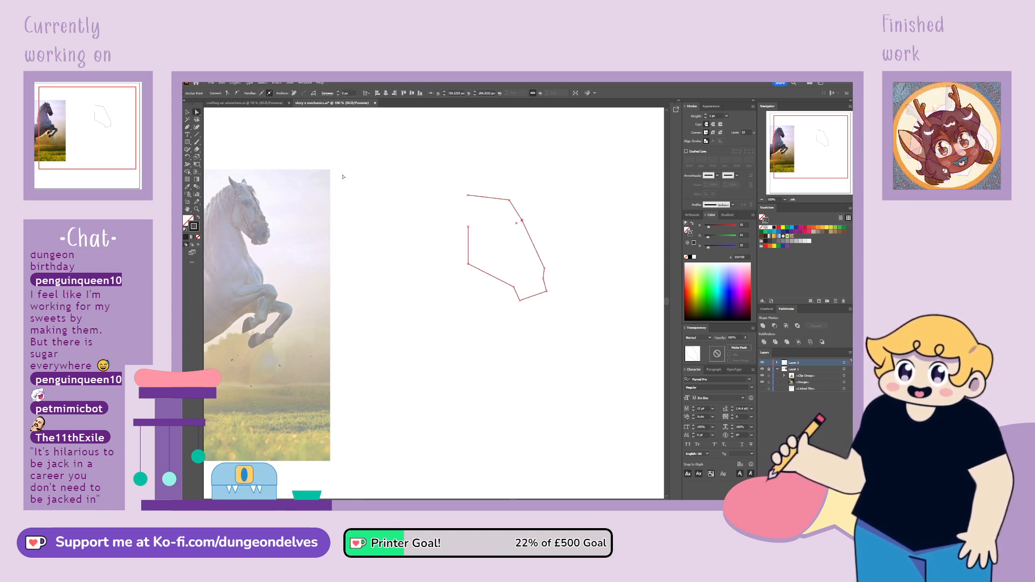
click(187, 128)
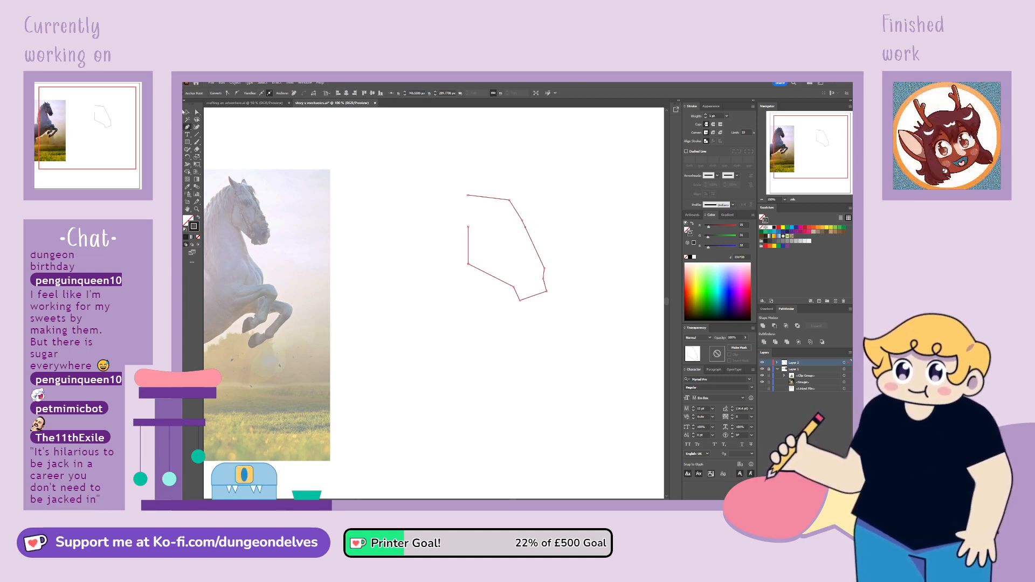
key(a)
drag(525, 228, 524, 220)
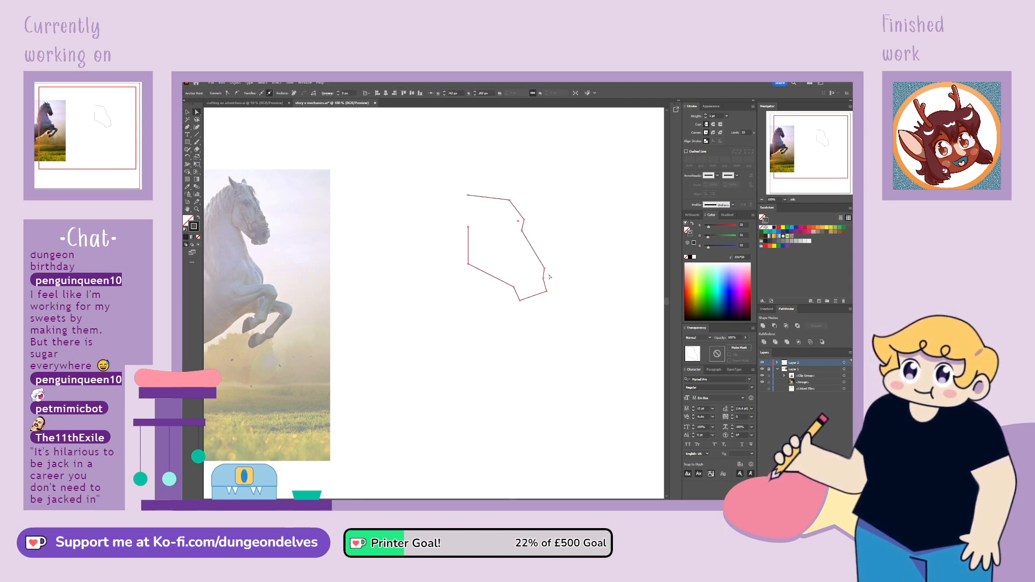
drag(543, 308, 510, 287)
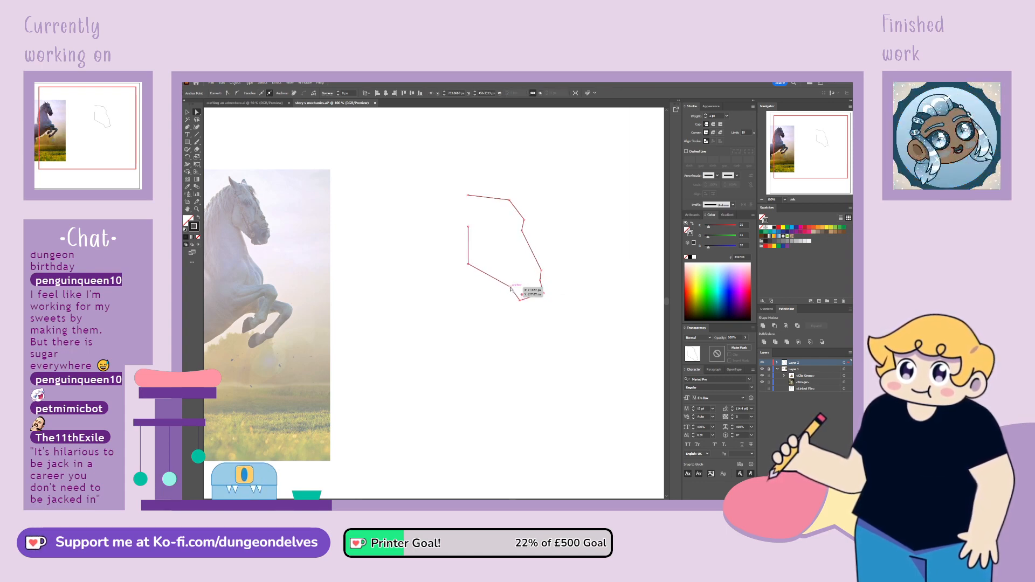
click(520, 358)
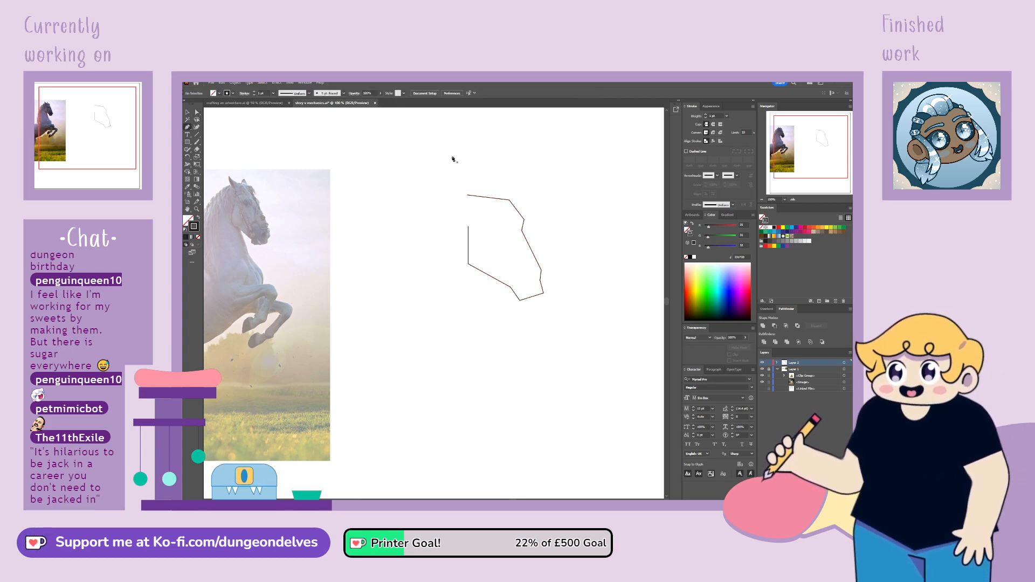
Draw a narrow V-shaped ear with straight Pen segments, starting at the upper open end of the head outline
click(468, 197)
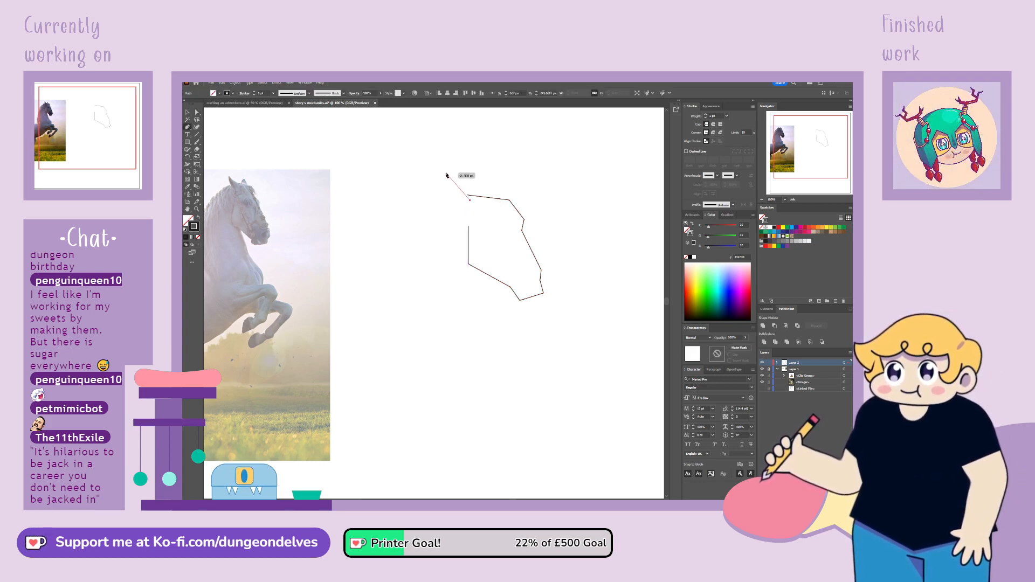
click(448, 176)
click(458, 205)
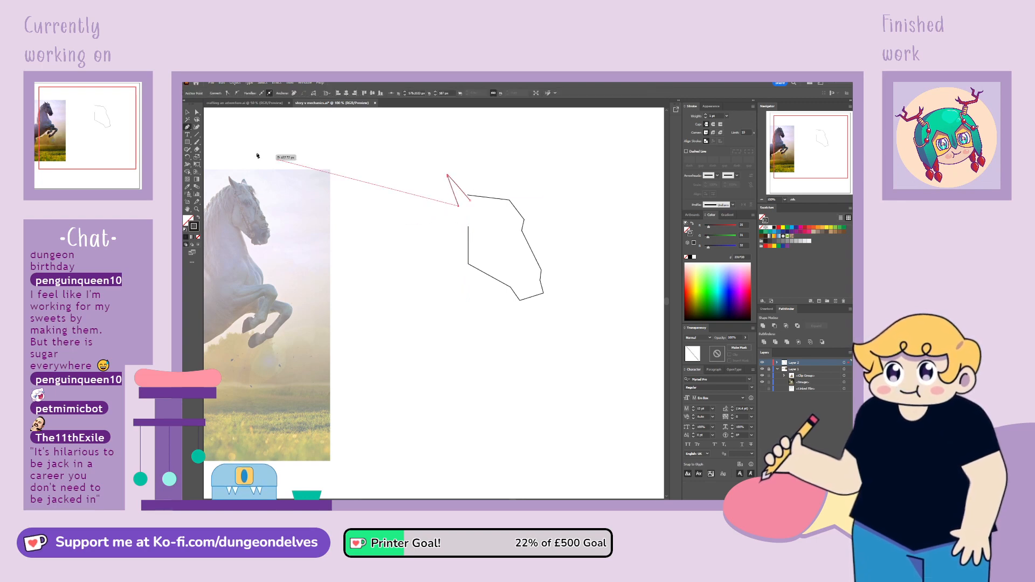
Convert the ear's tip and front base anchors to smooth points and adjust their handles to curve the front edge
click(197, 111)
click(448, 175)
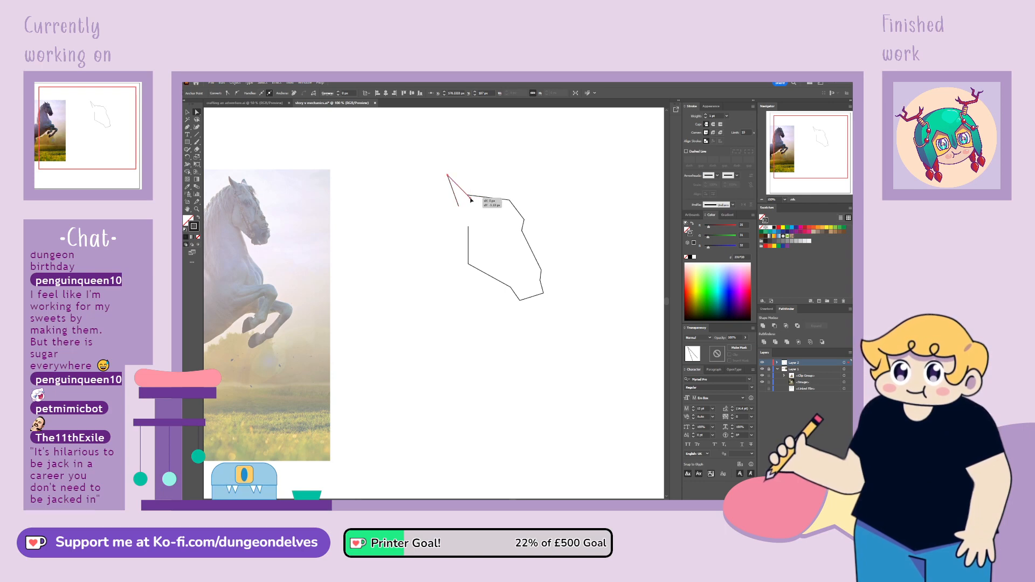
click(450, 173)
click(448, 174)
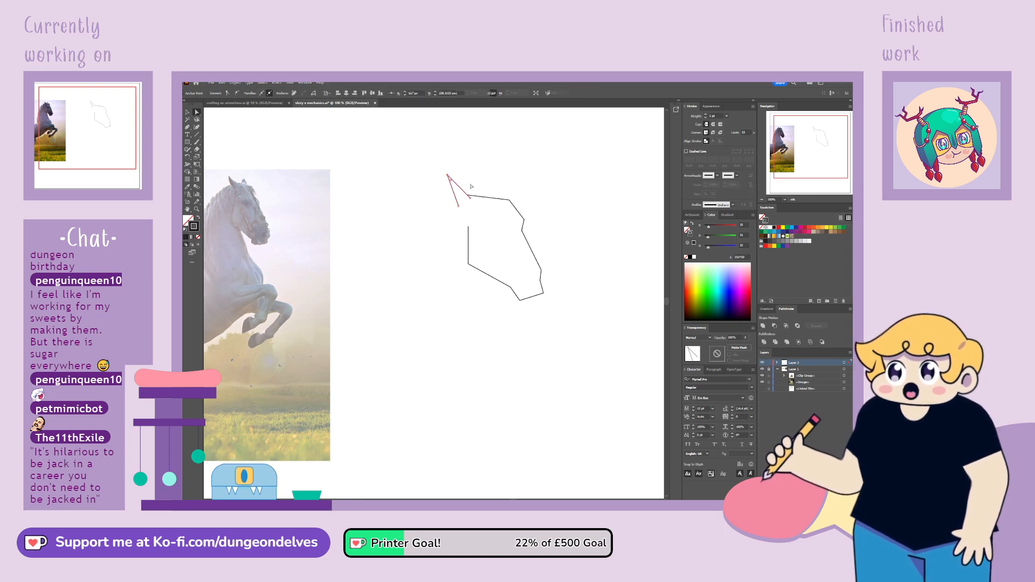
click(237, 93)
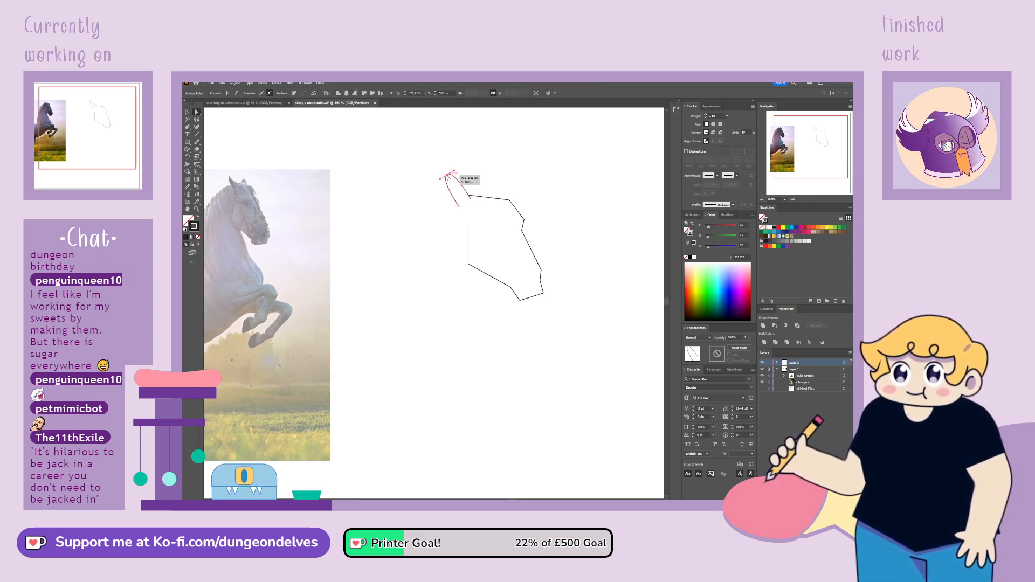
drag(448, 176, 450, 188)
click(470, 197)
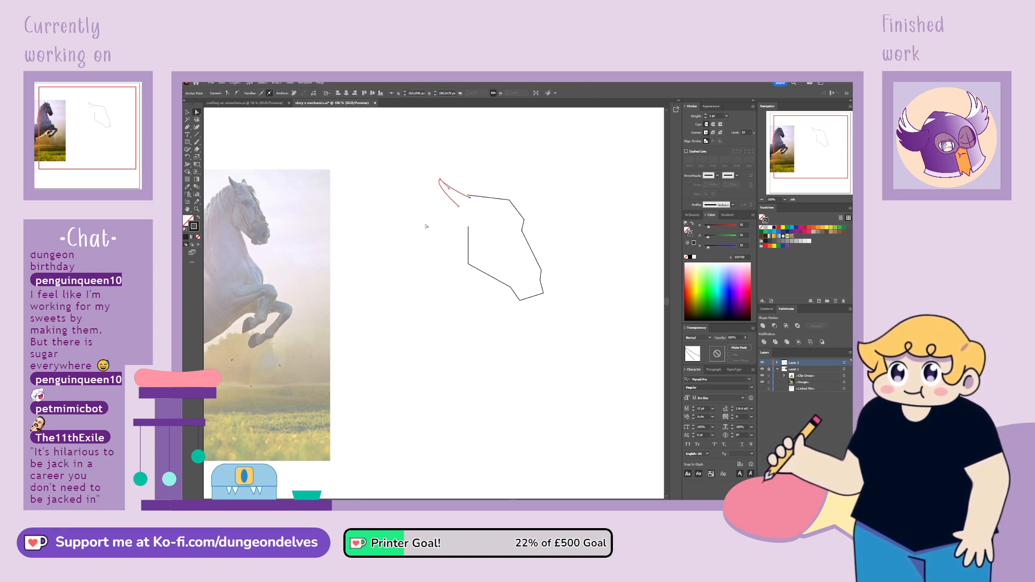
click(237, 93)
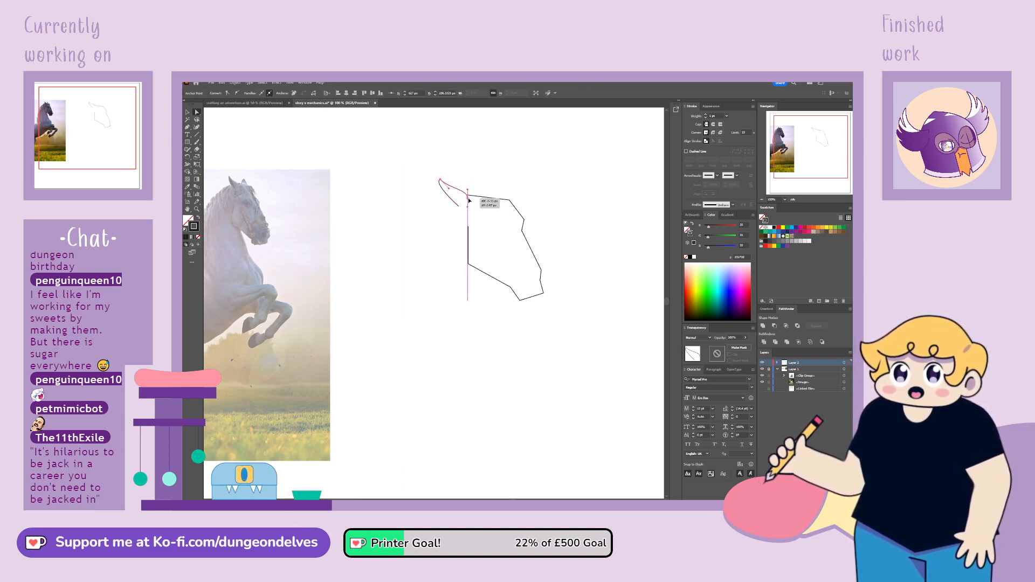
mouse_move(471, 190)
mouse_down()
mouse_move(440, 179)
mouse_move(466, 188)
mouse_up()
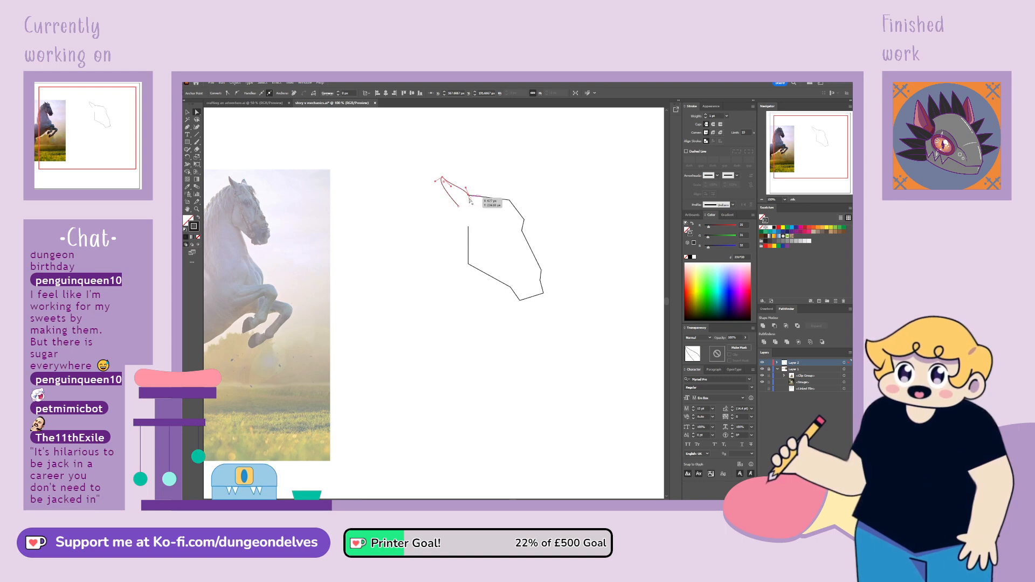
Reshape the ear's back edge into a rounded curve by adjusting the tip and rear base anchors and their handles
click(470, 198)
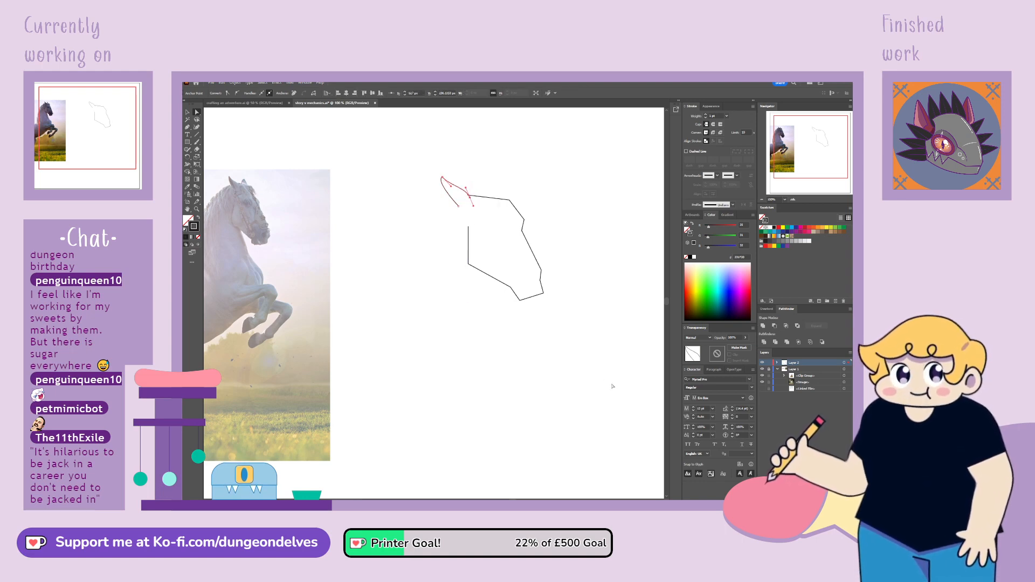
click(458, 206)
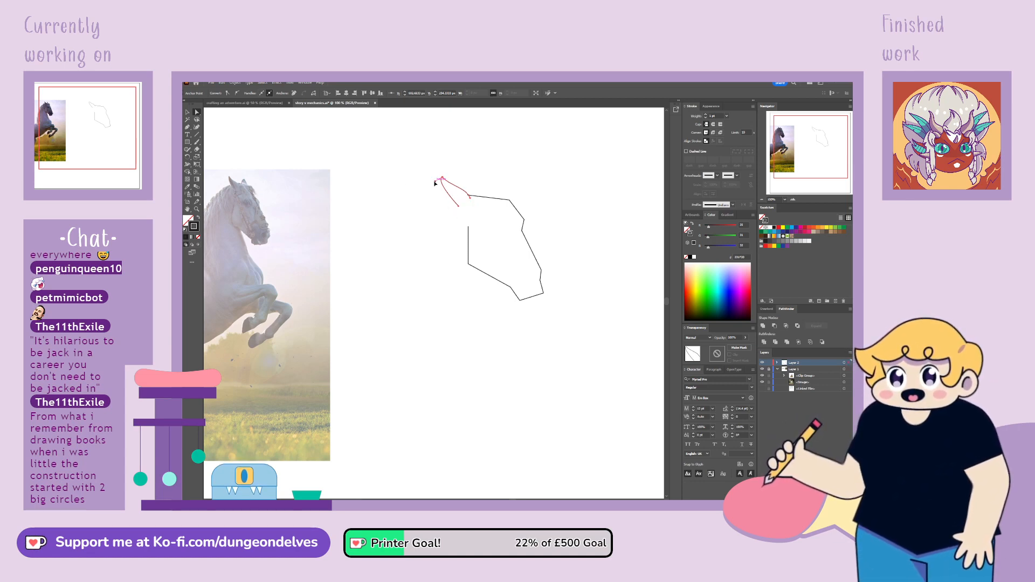
drag(435, 190, 438, 193)
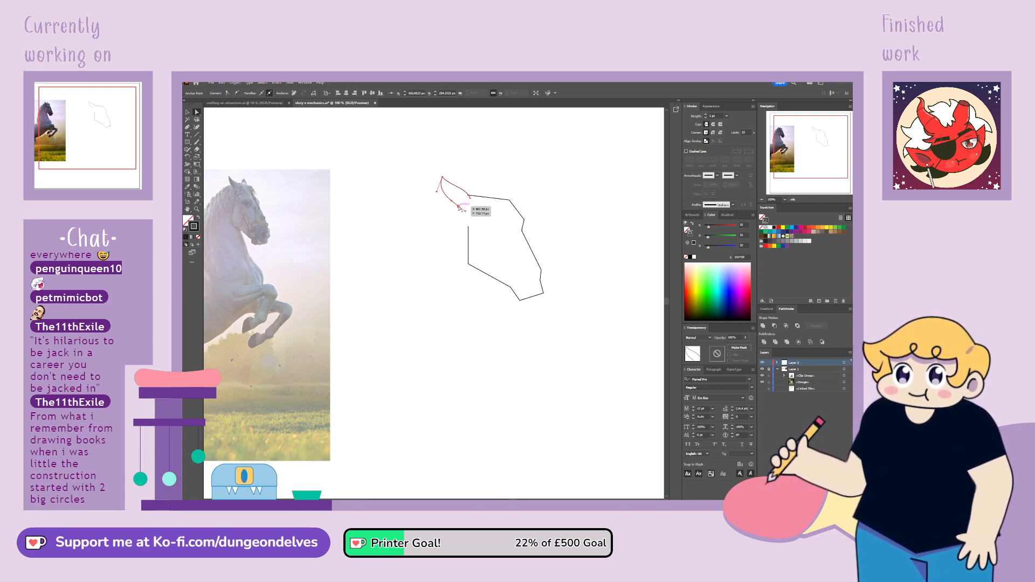
mouse_move(459, 207)
mouse_down()
mouse_move(444, 179)
mouse_move(472, 205)
mouse_up()
click(442, 178)
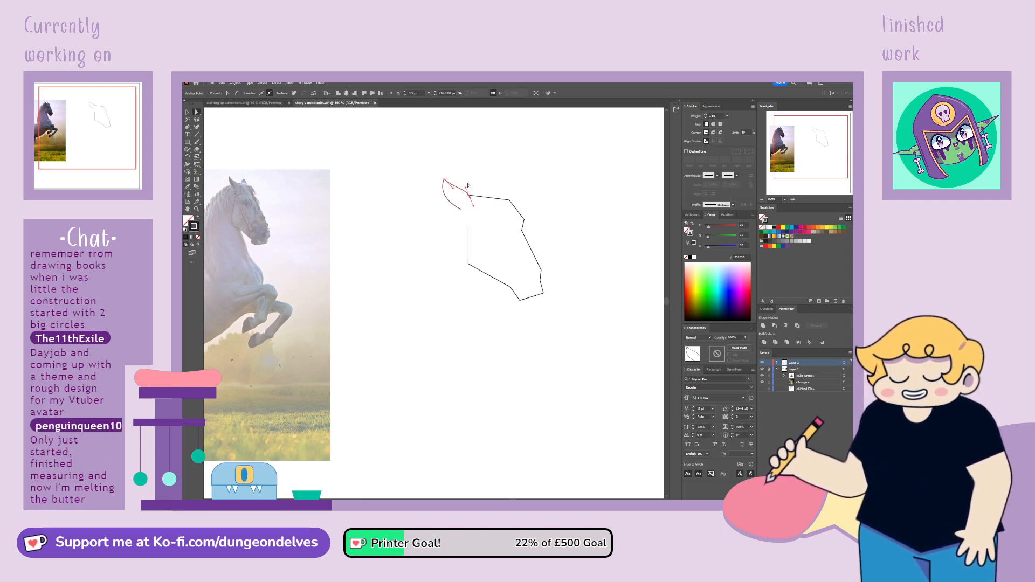
click(462, 210)
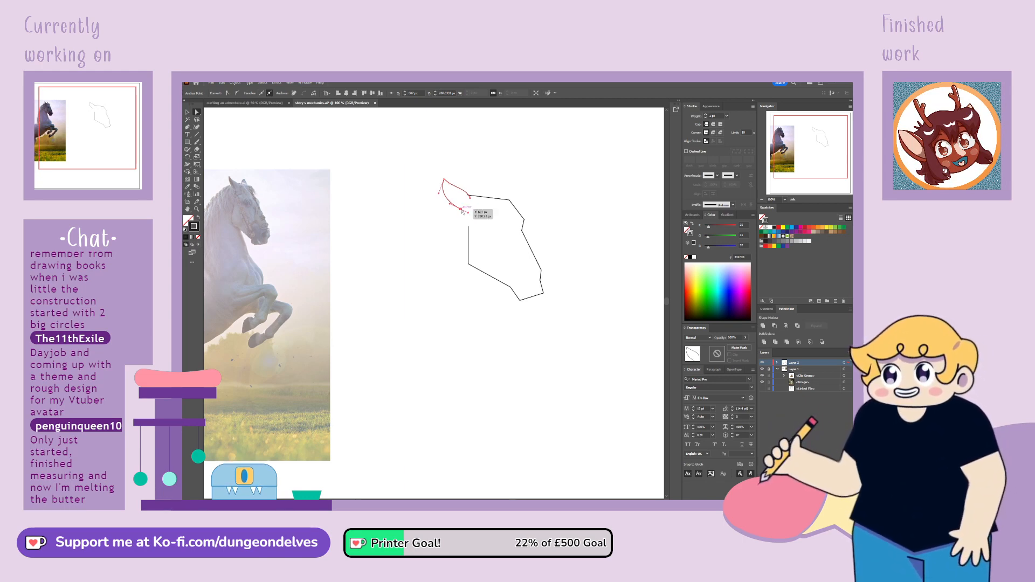
drag(462, 211, 450, 207)
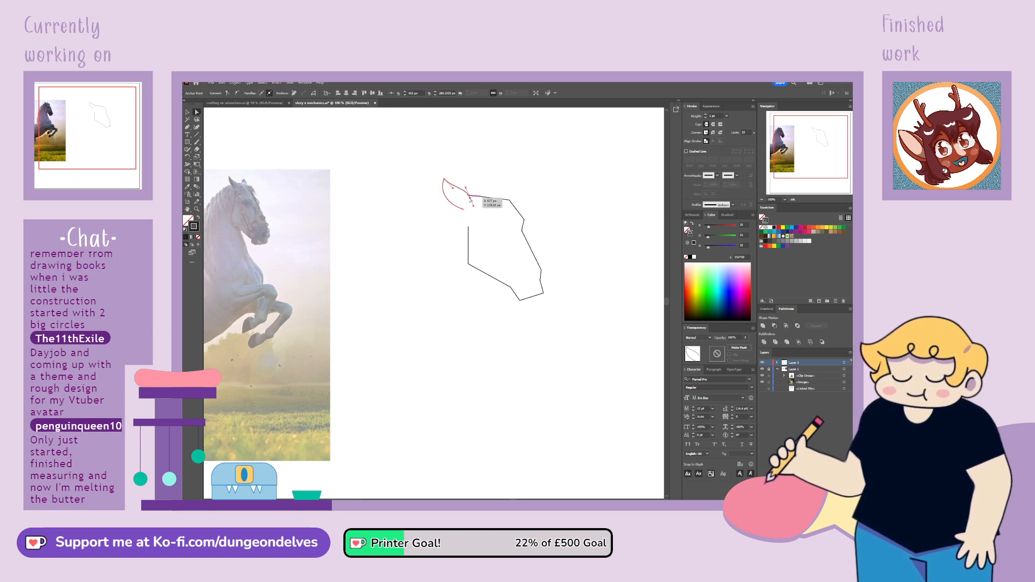
click(470, 199)
click(453, 230)
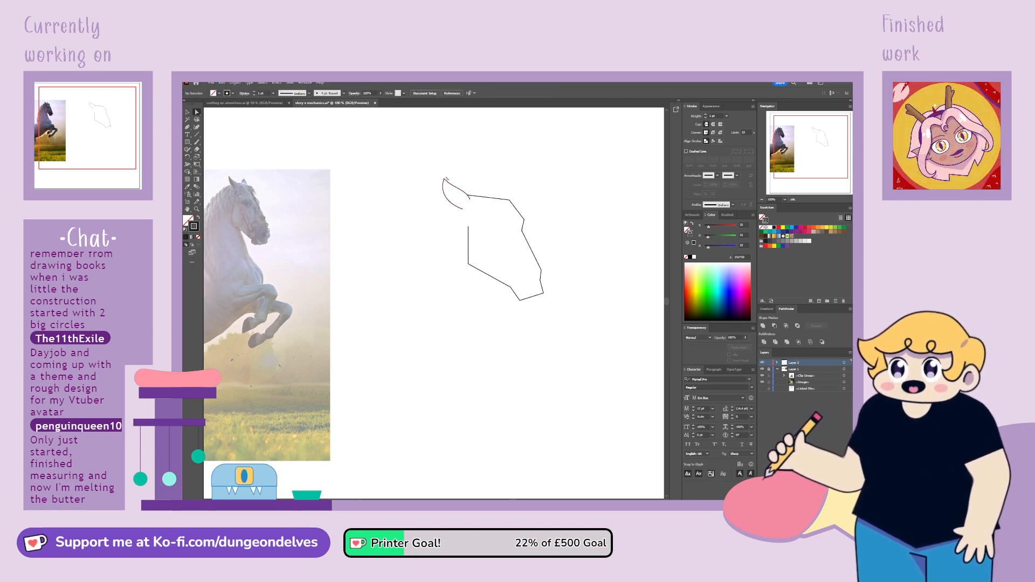
Sharpen the ear's tip by converting its anchor between corner and smooth and readjusting its handles, and deselect the ear
click(455, 185)
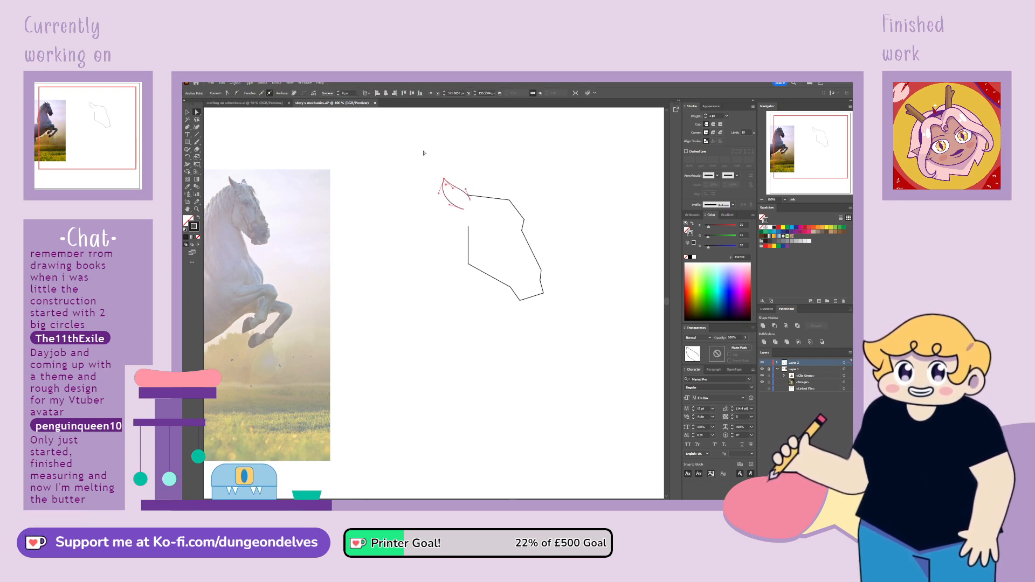
key(ctrl+a)
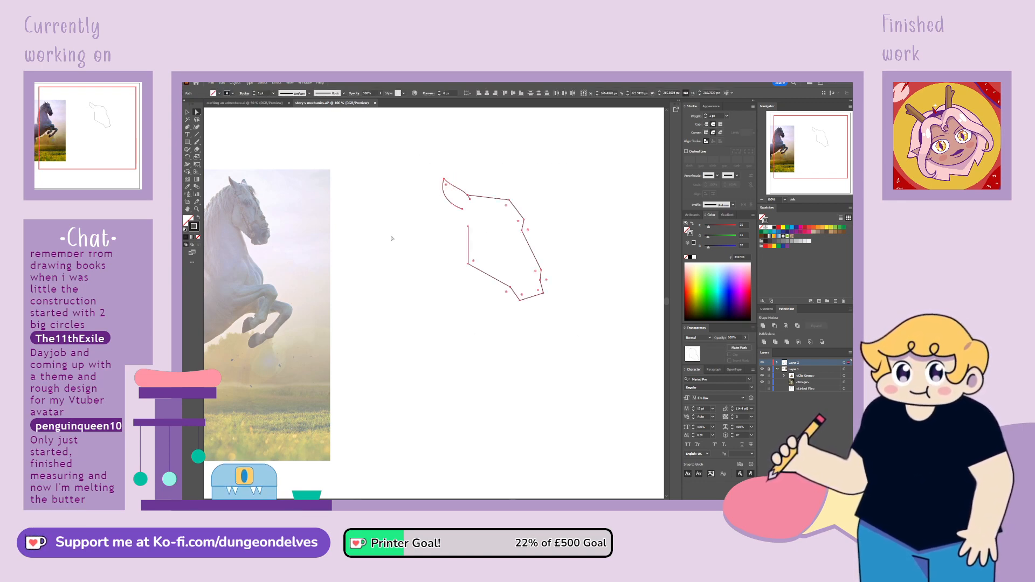
click(404, 189)
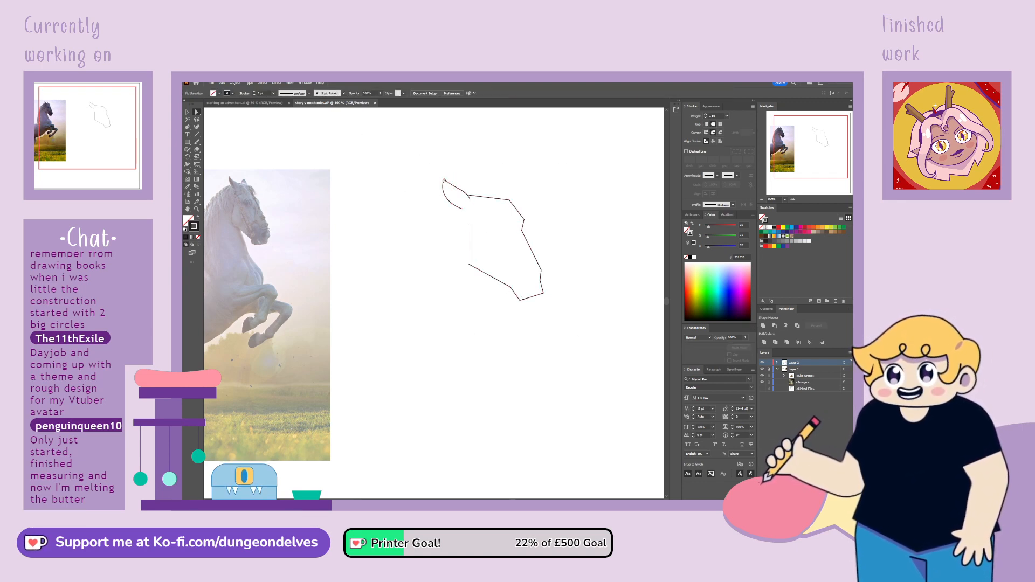
click(448, 184)
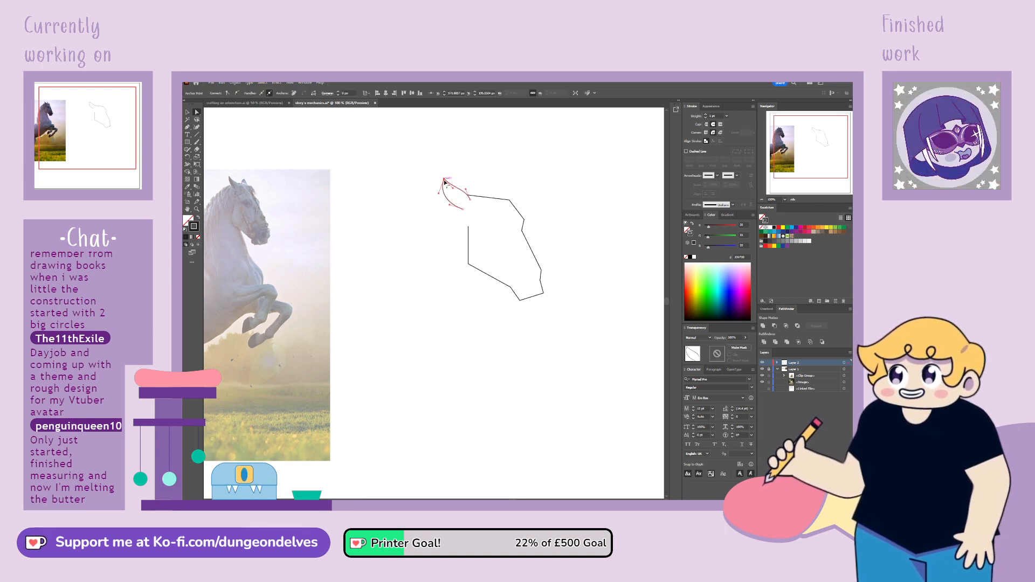
drag(443, 179, 443, 179)
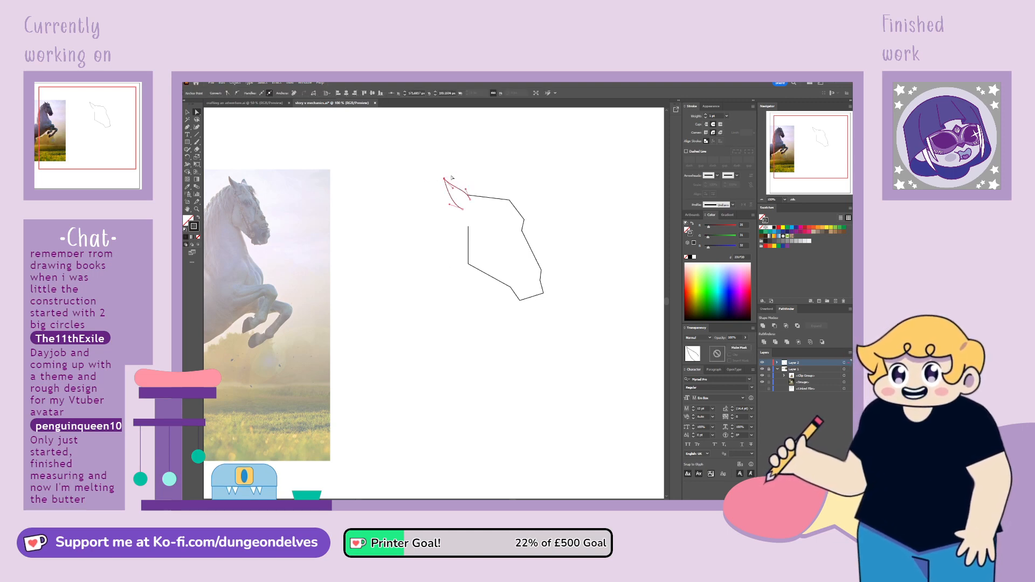
click(228, 94)
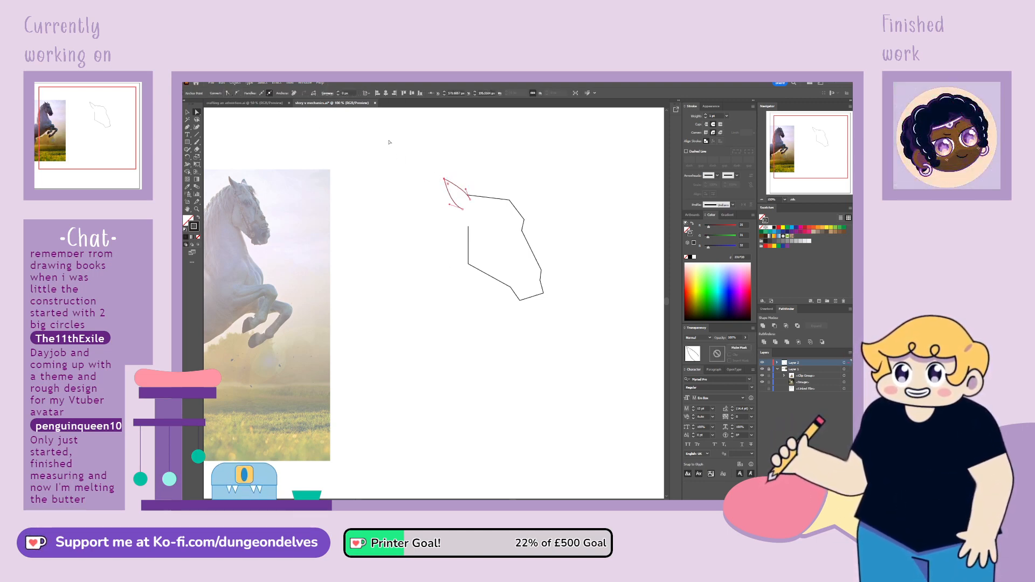
click(237, 93)
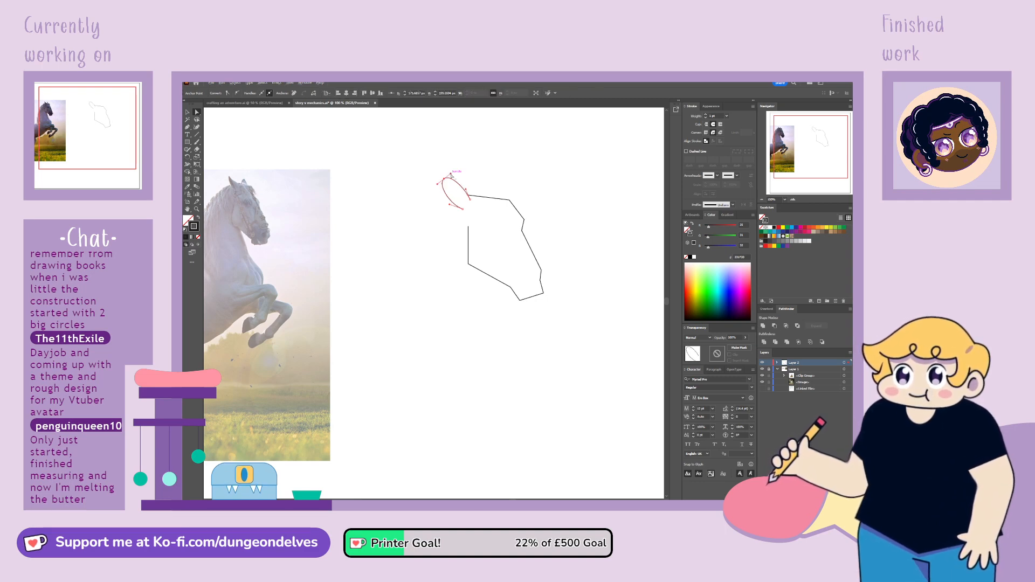
drag(451, 174, 453, 187)
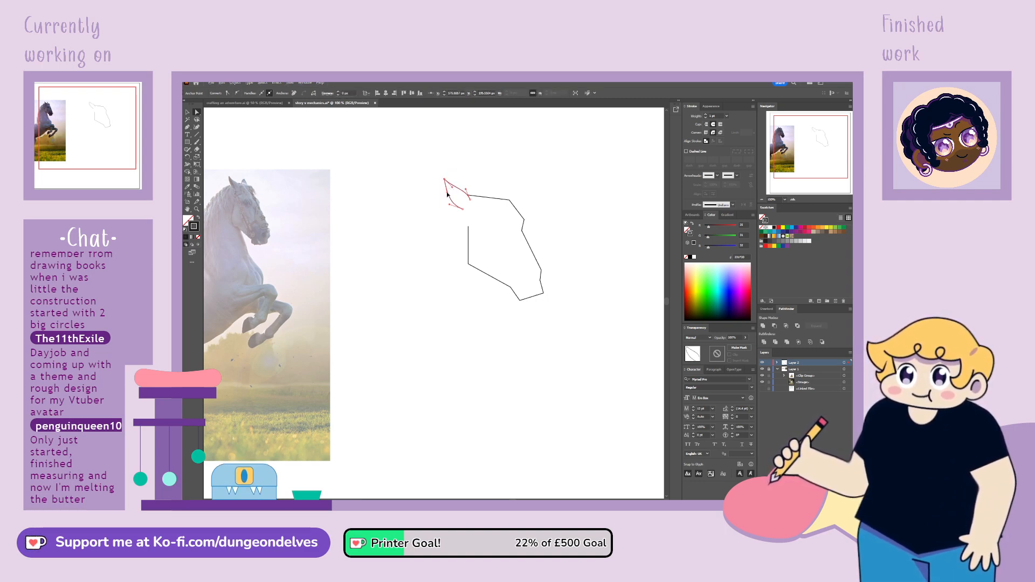
click(474, 167)
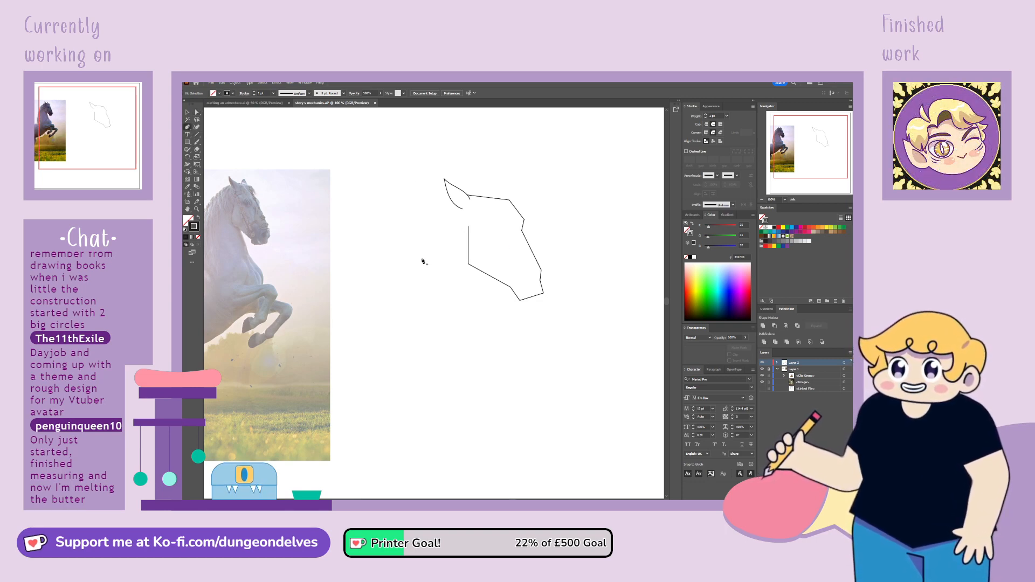
Draw an angular neck outline with straight Pen segments from the ear's base down the nape, across the chest and up to the jaw
key(ctrl+minus)
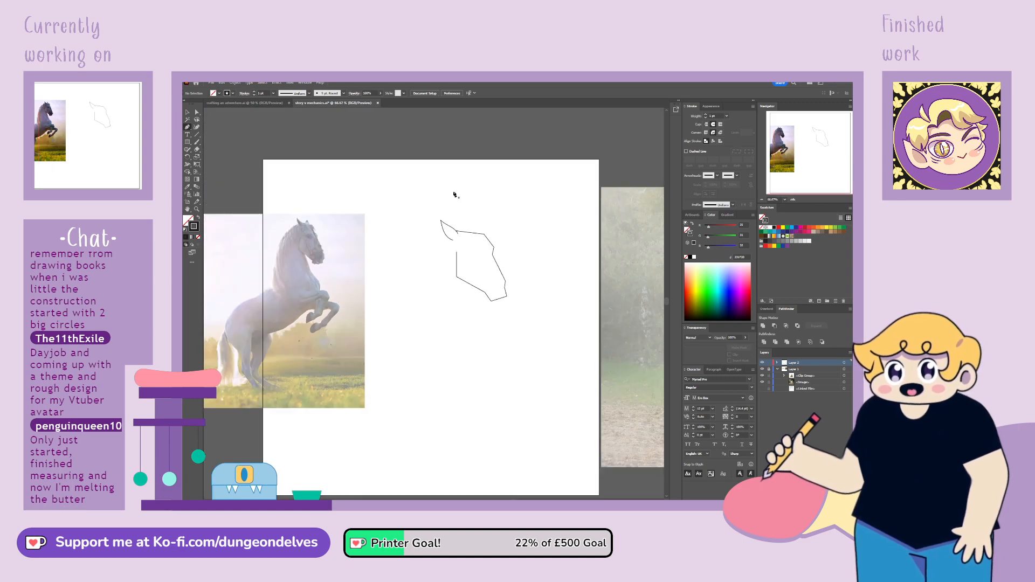
click(458, 233)
click(438, 244)
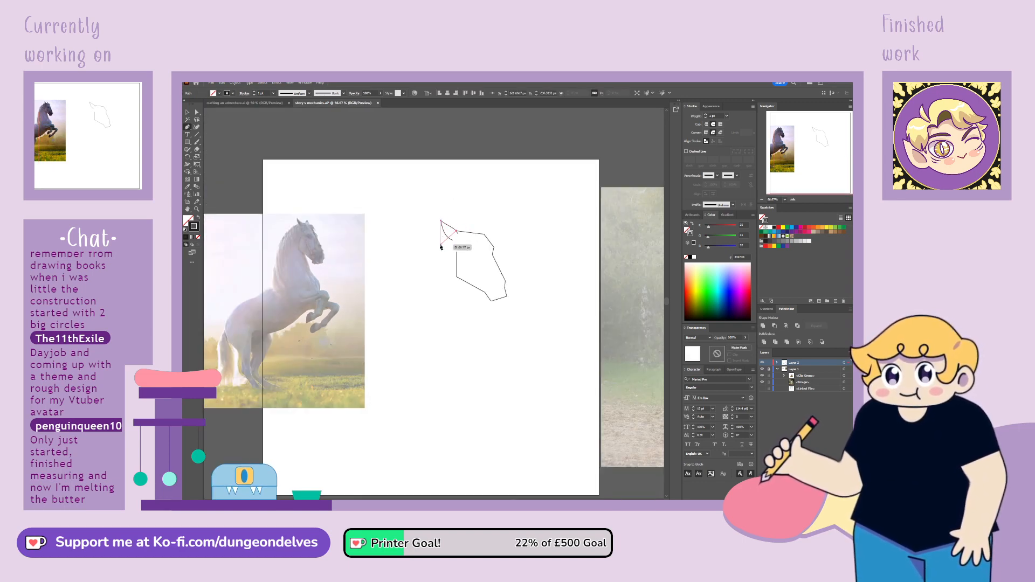
click(411, 335)
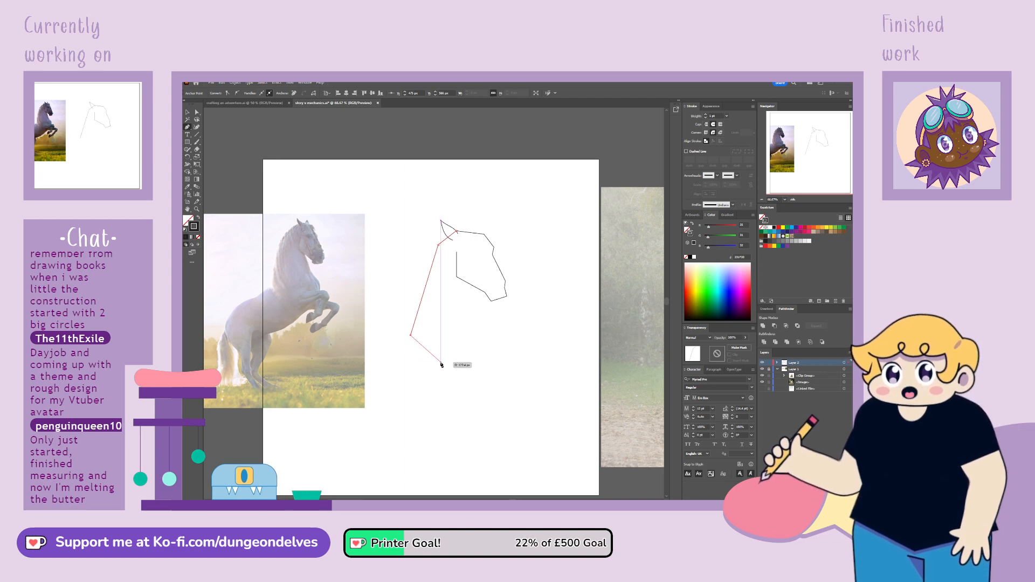
click(440, 362)
click(485, 344)
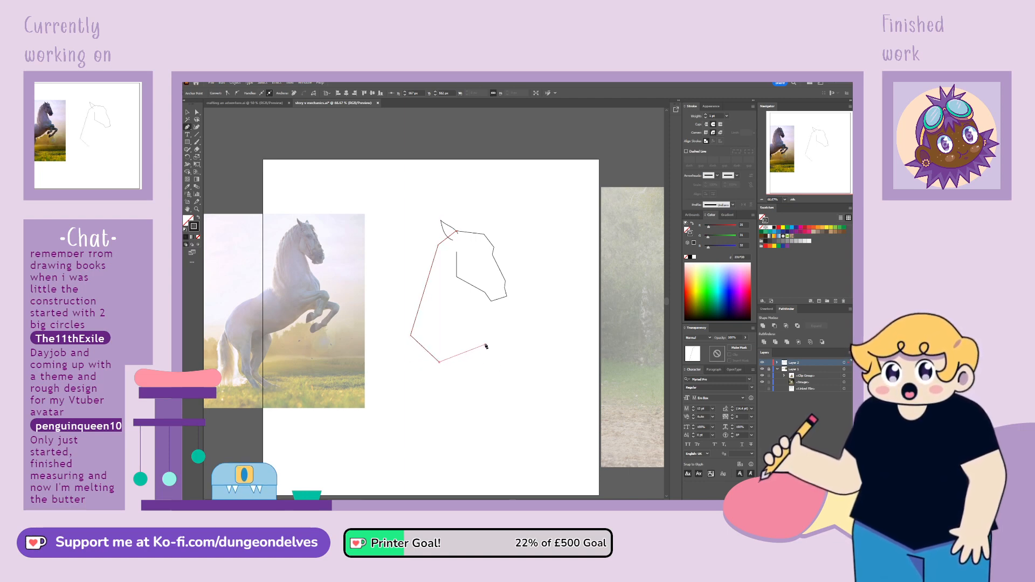
click(472, 285)
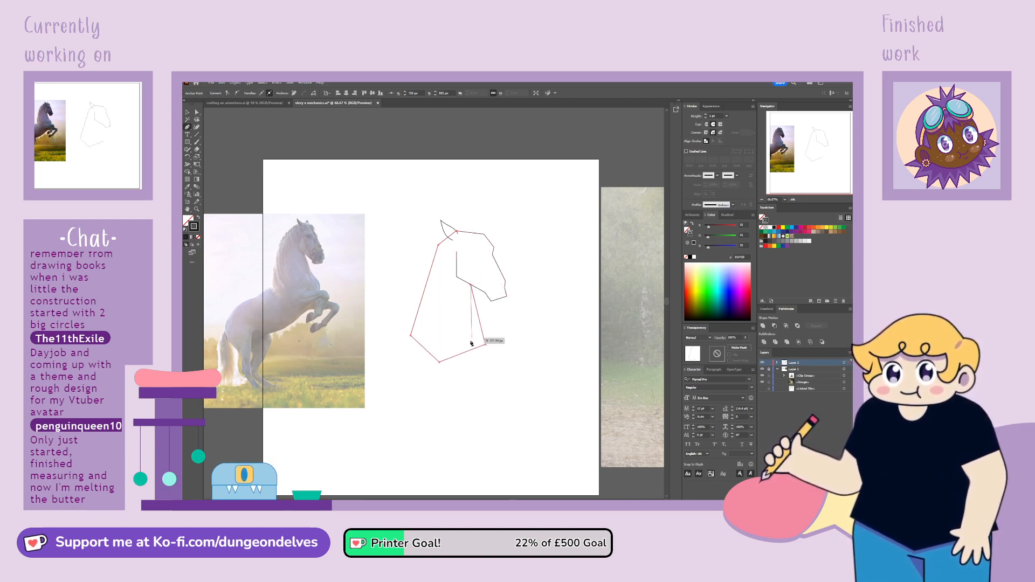
Reshape the neck outline's base by moving its lower anchors and adding another, raising the middle and angling it down to a chest point
key(v)
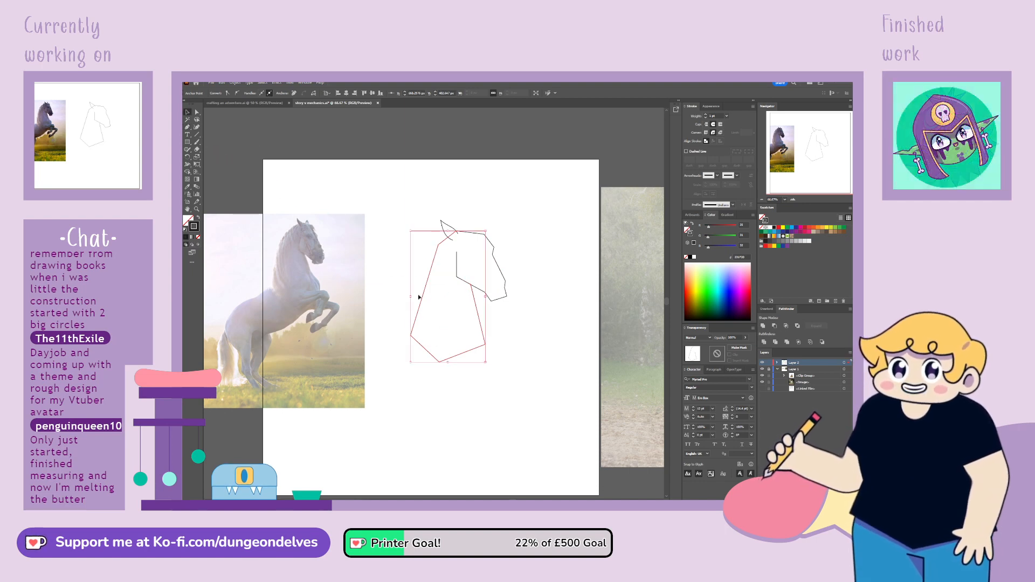
click(197, 113)
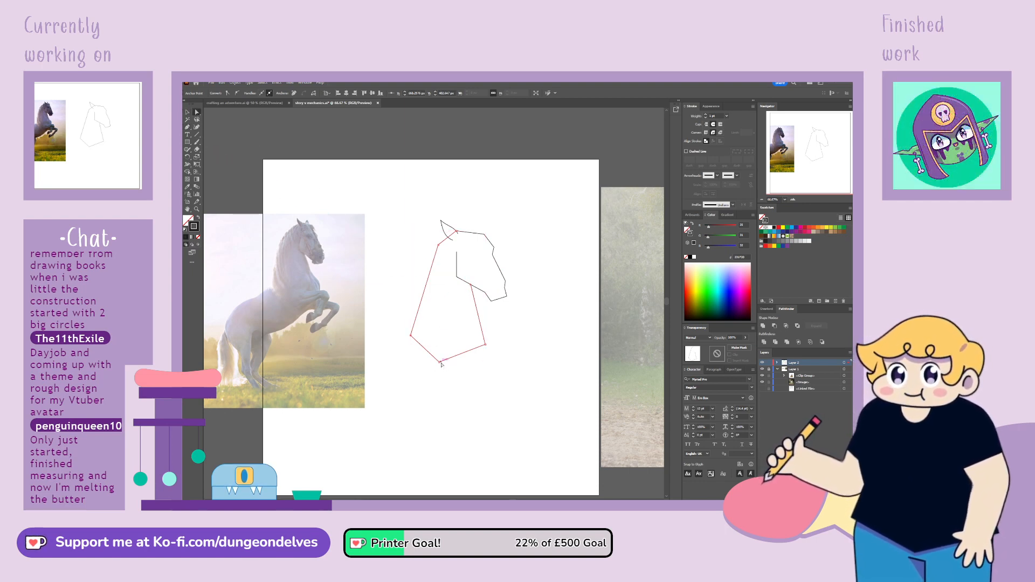
drag(442, 365, 436, 334)
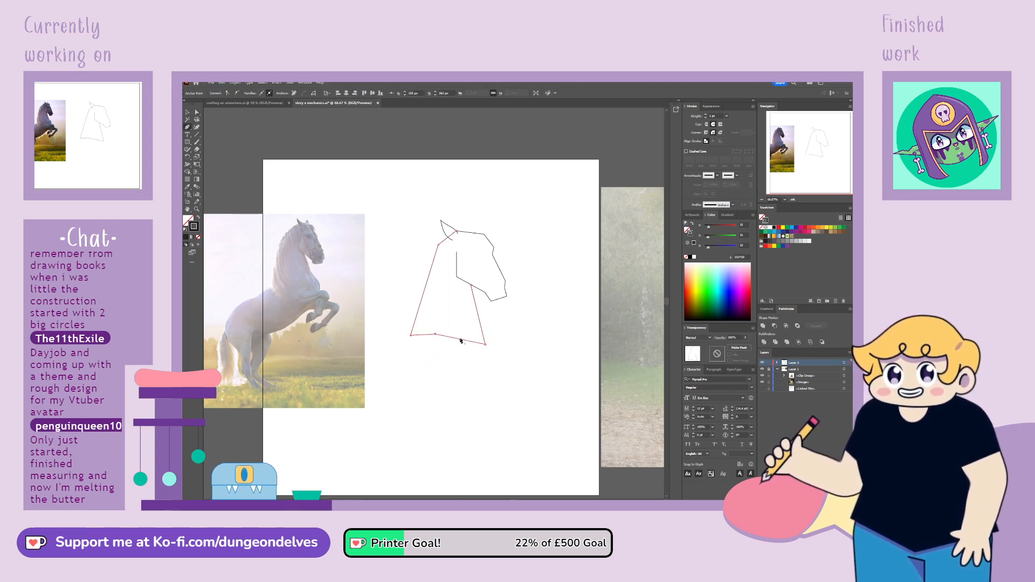
click(459, 339)
click(197, 113)
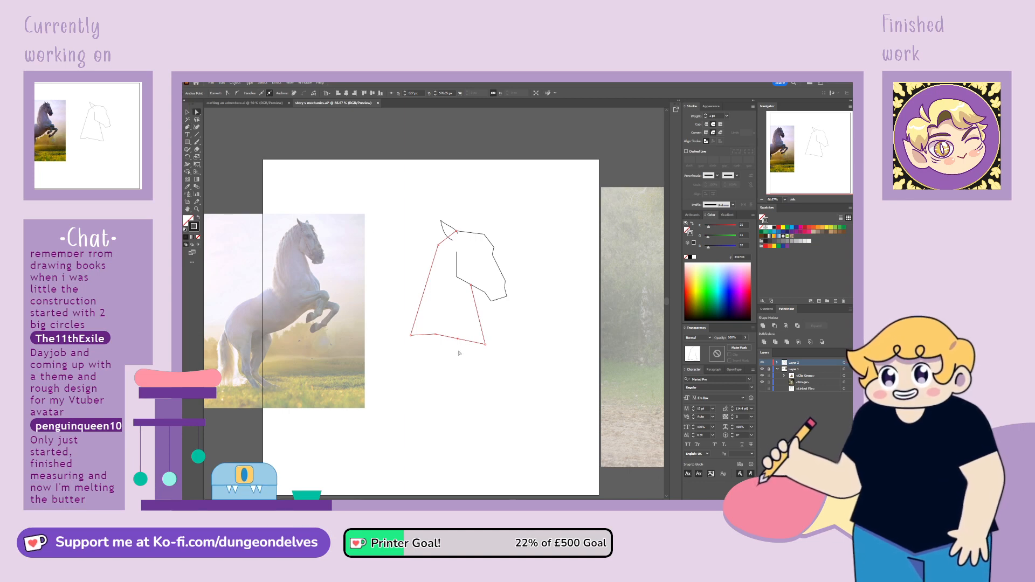
mouse_move(458, 338)
mouse_down()
mouse_move(471, 352)
mouse_move(441, 333)
mouse_up()
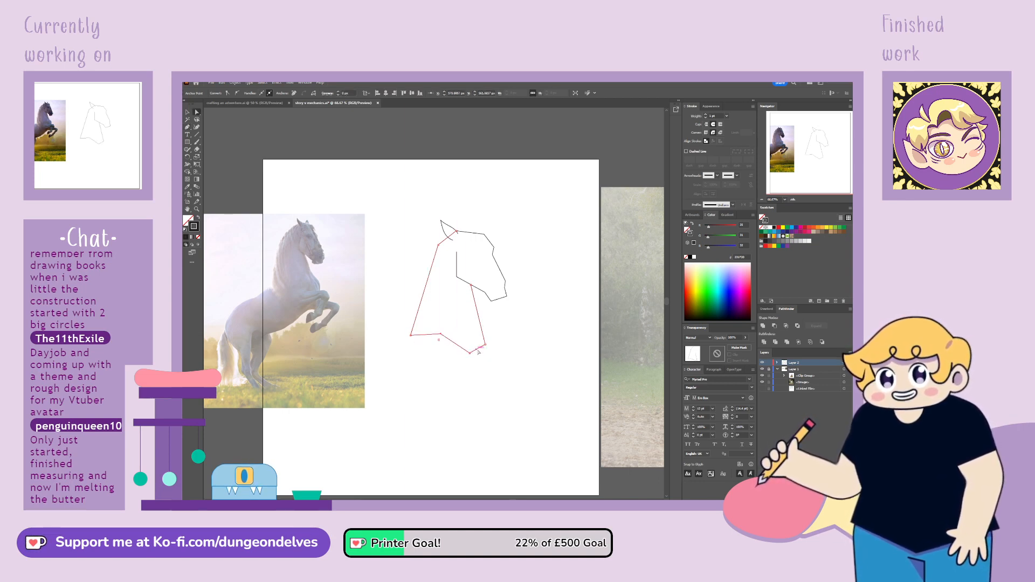
click(188, 127)
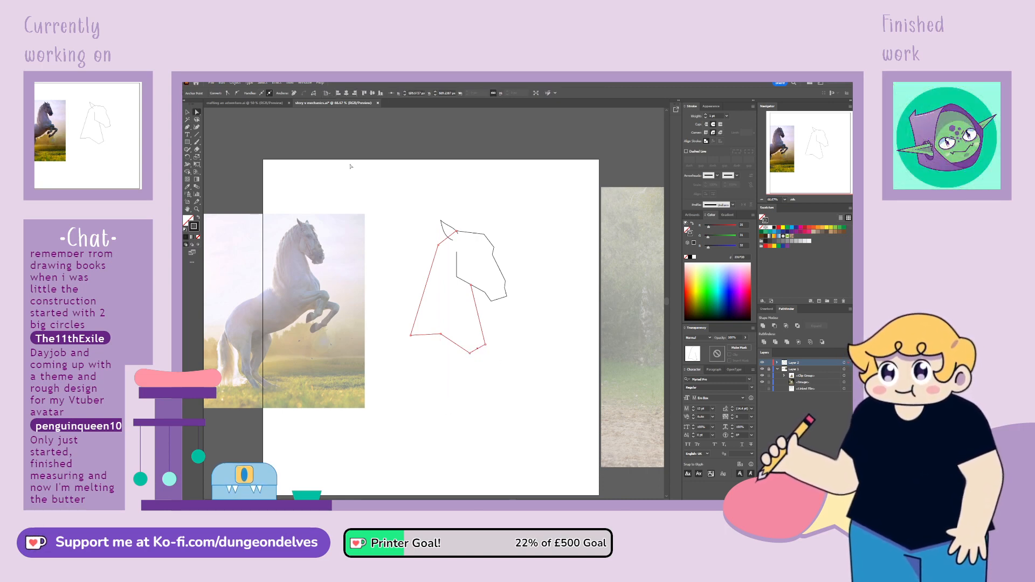
drag(470, 353, 484, 355)
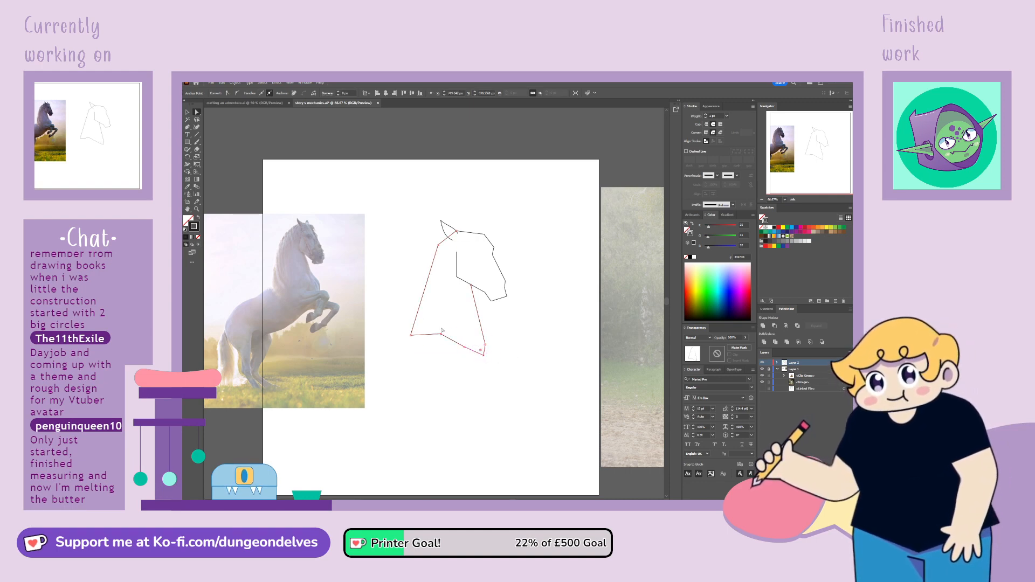
Select the entire head, ear and neck sketch, scale it down slightly and deselect it
key(v)
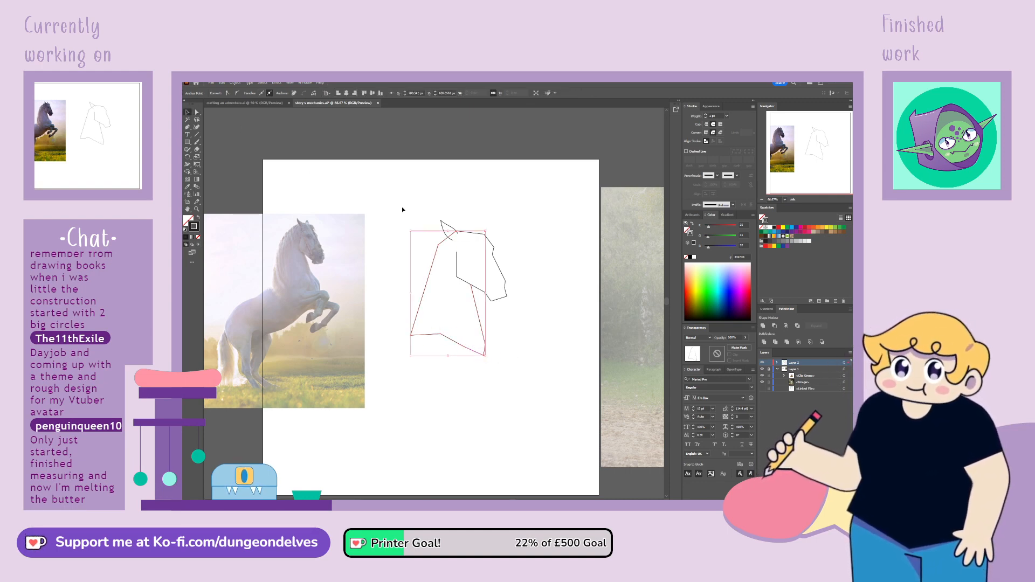
drag(402, 209, 460, 339)
click(428, 377)
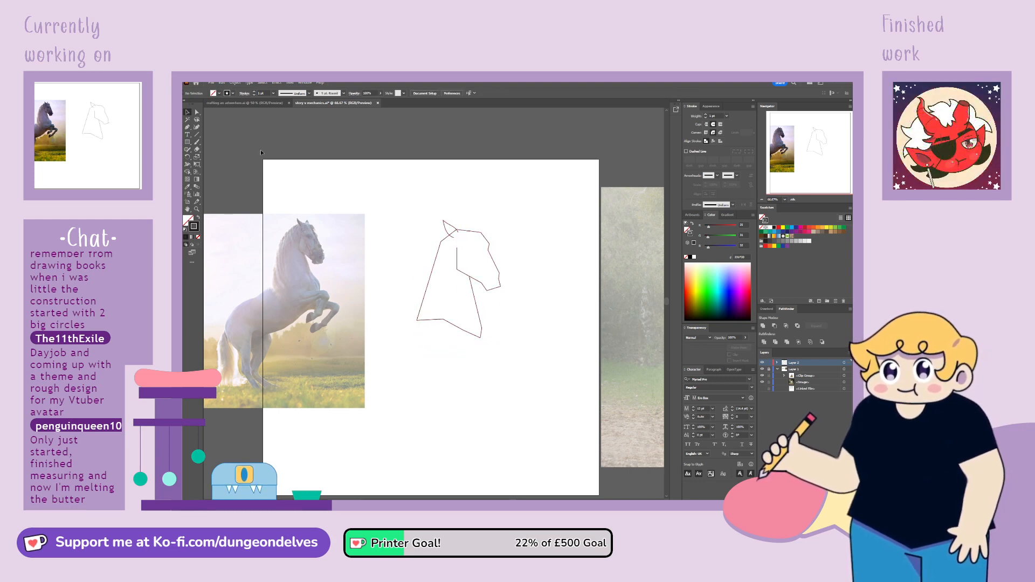
Duplicate the ear, place the copy above the horse's forehead and rotate it to point upward
drag(435, 229, 435, 229)
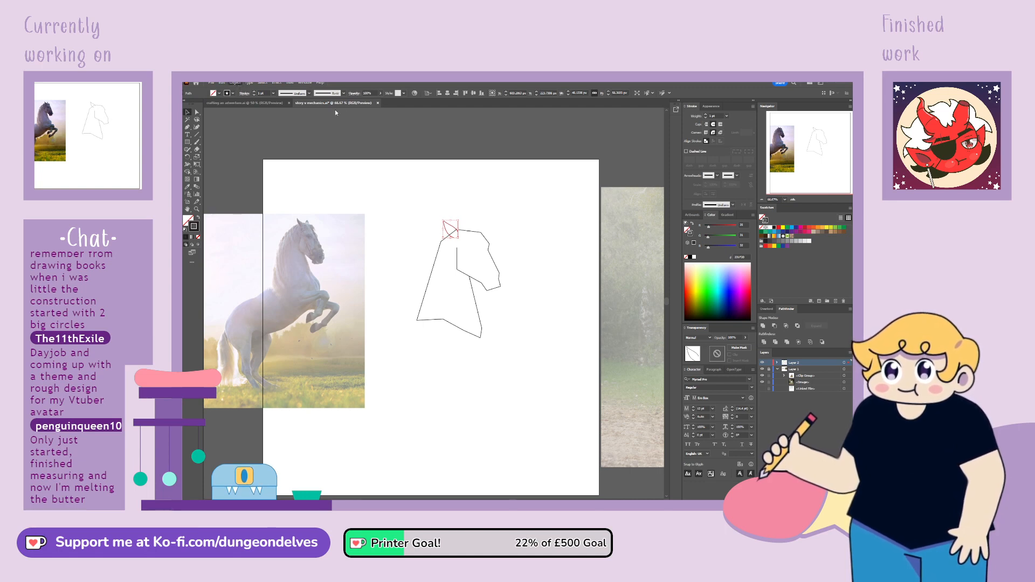
drag(452, 237, 479, 232)
click(507, 220)
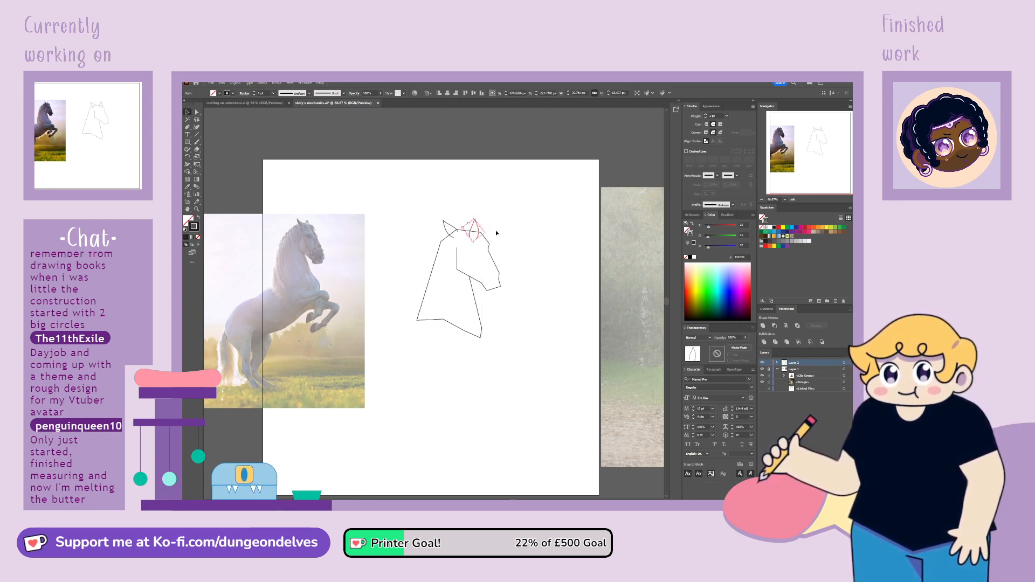
Trim the second ear at the head line by adding anchors where they cross and deleting the end anchors below
key(ctrl+equal)
key(ctrl+equal)
click(188, 127)
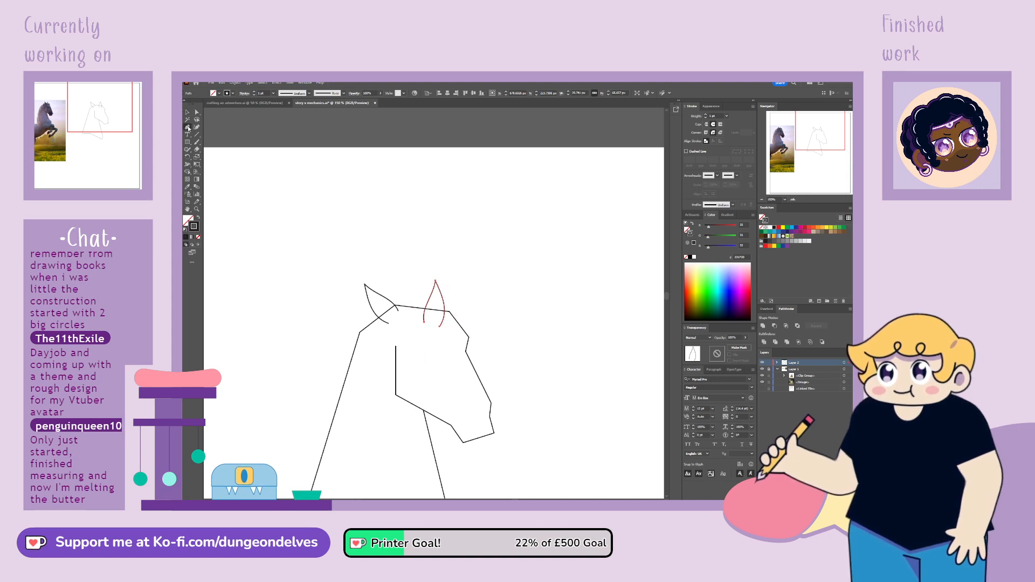
click(440, 319)
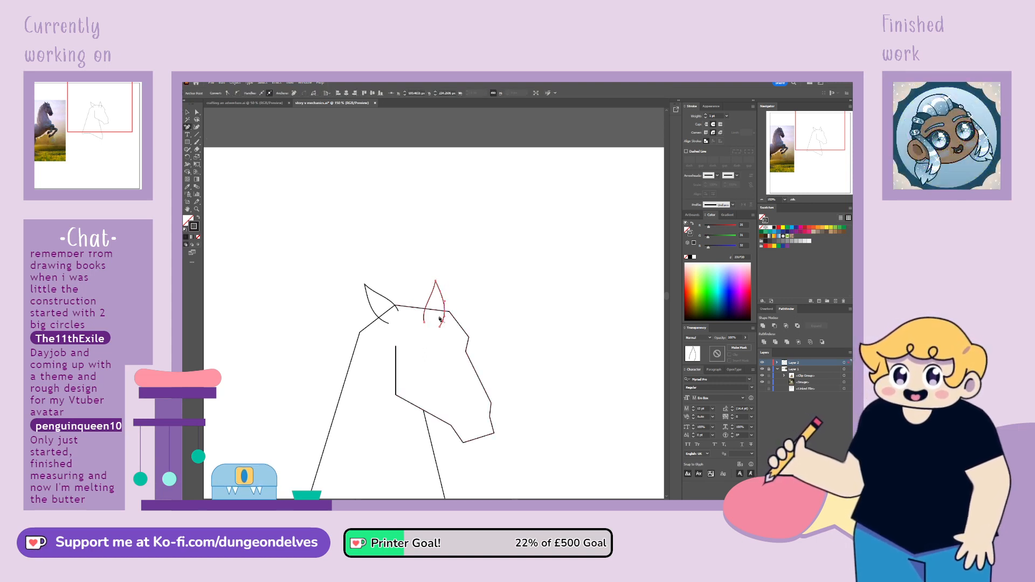
click(425, 310)
click(197, 113)
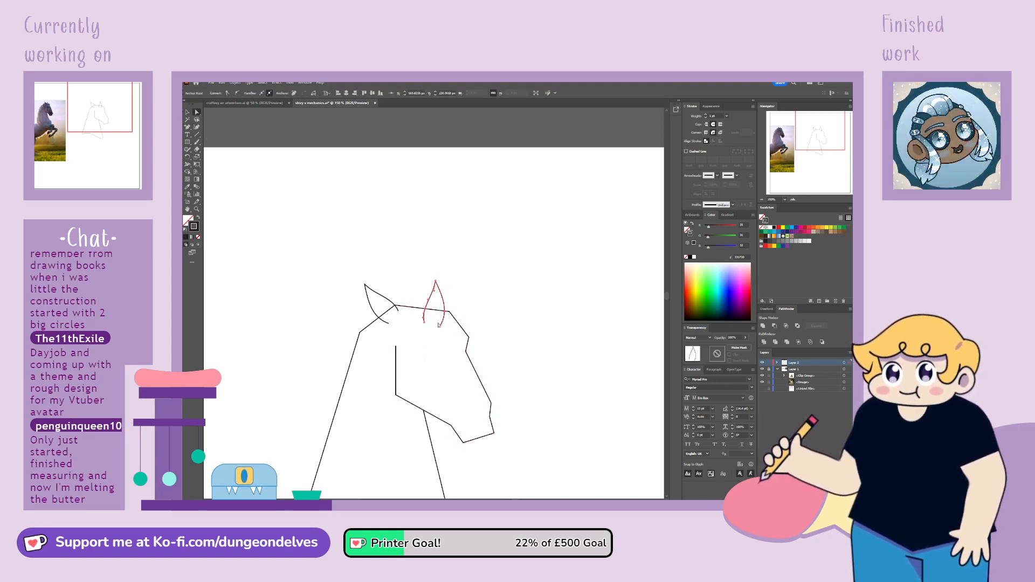
click(440, 326)
key(Delete)
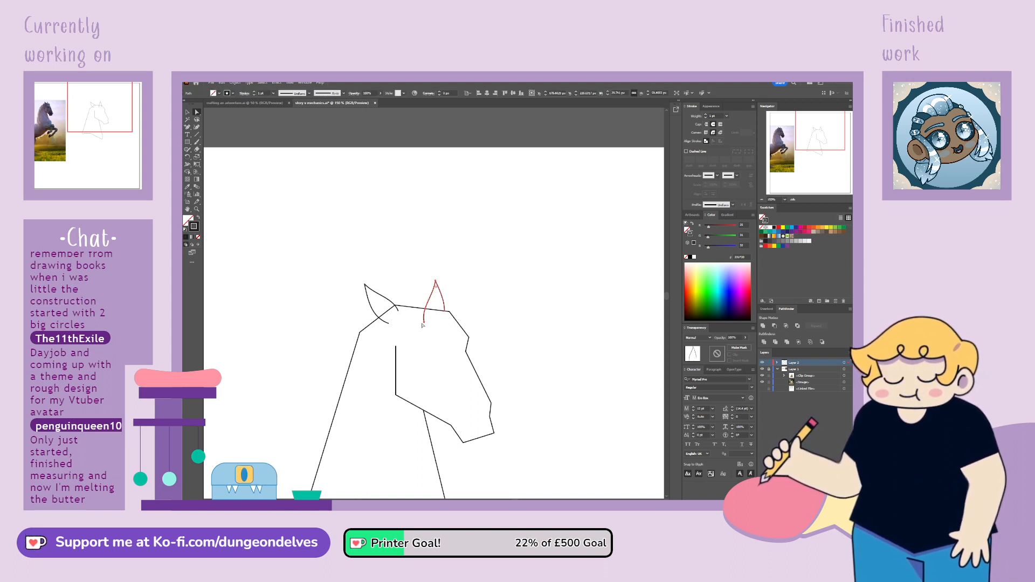
click(425, 322)
key(Delete)
click(515, 341)
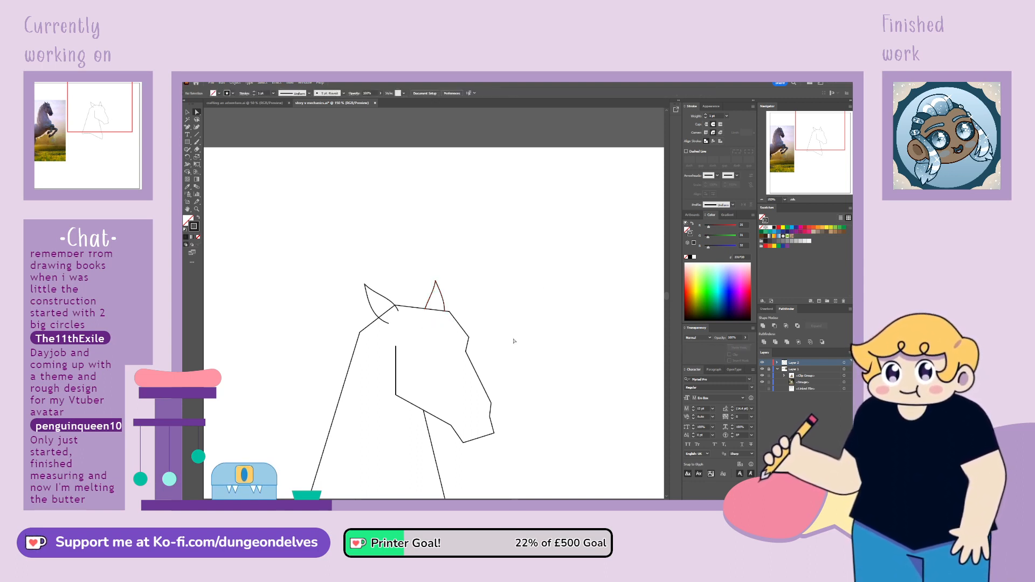
Add anchors near the neck's front base and reposition them to form an angular chest that tapers to a lower point
key(ctrl+minus)
key(ctrl+minus)
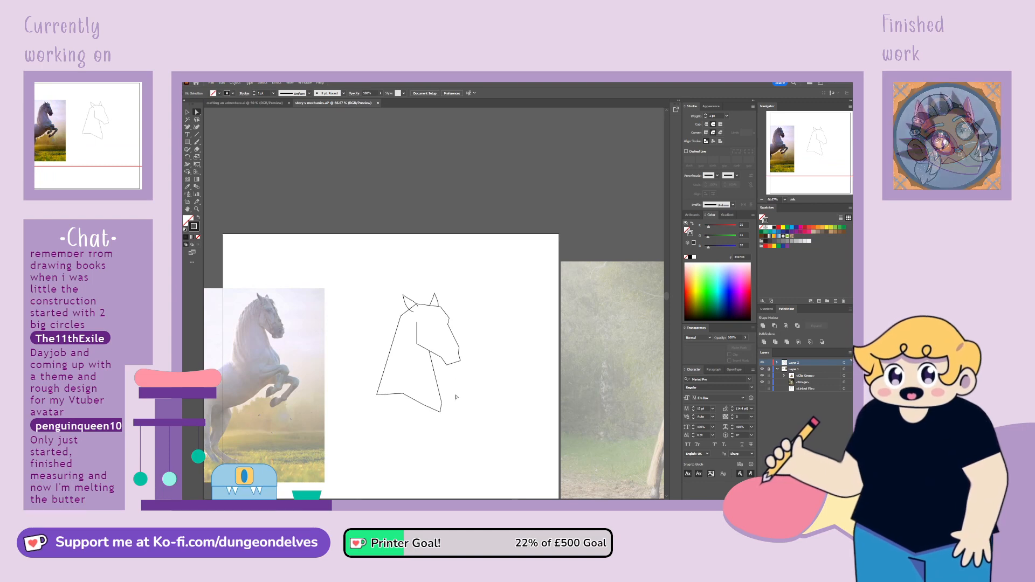
drag(482, 350, 483, 320)
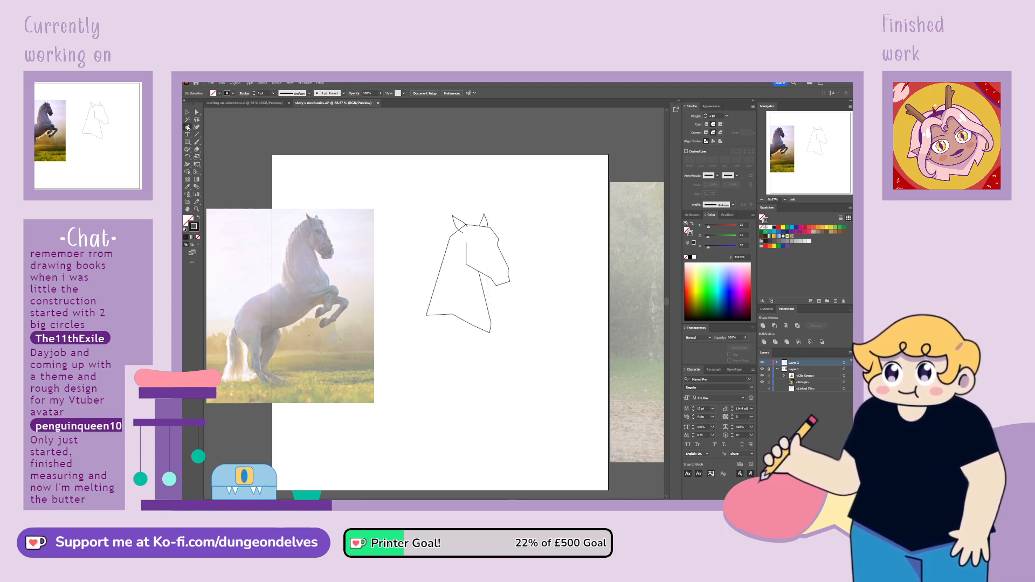
click(492, 329)
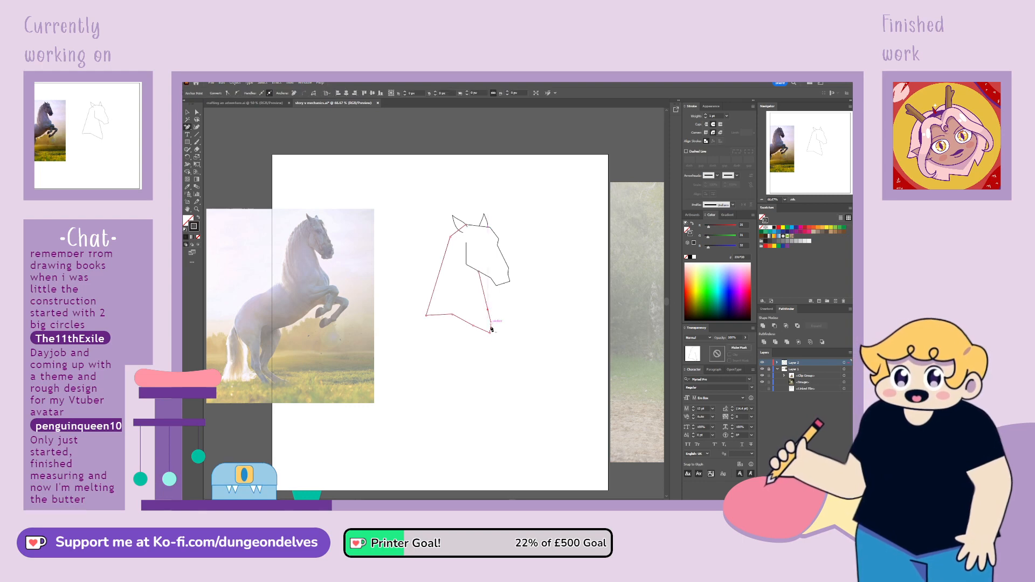
click(197, 113)
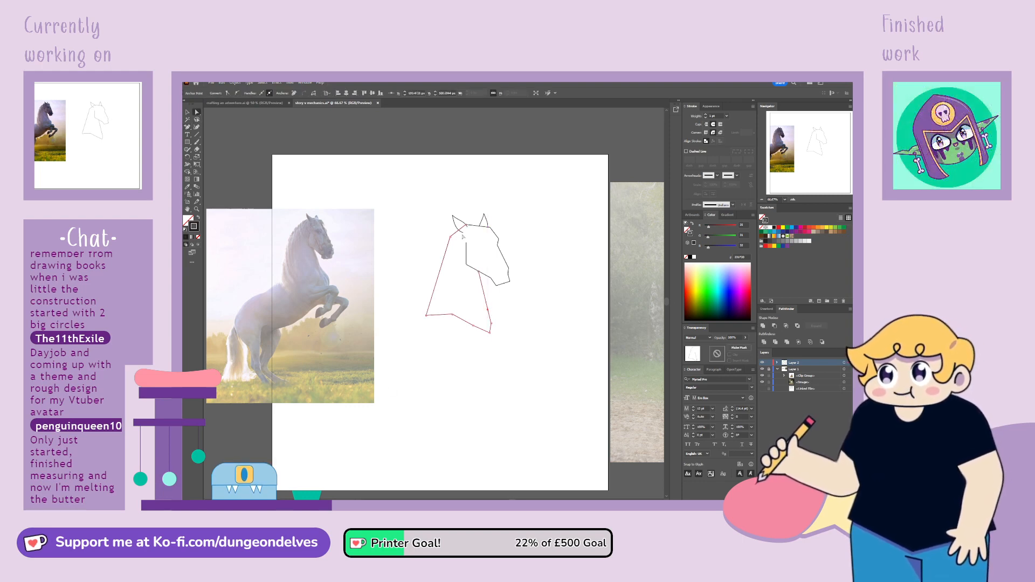
drag(488, 310, 488, 346)
key(ctrl+z)
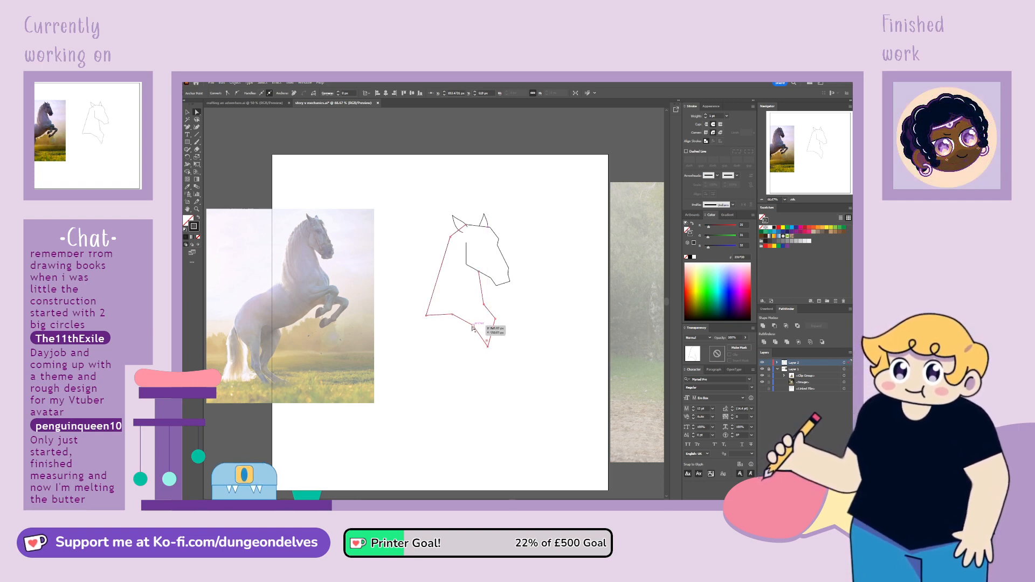
drag(451, 315, 457, 314)
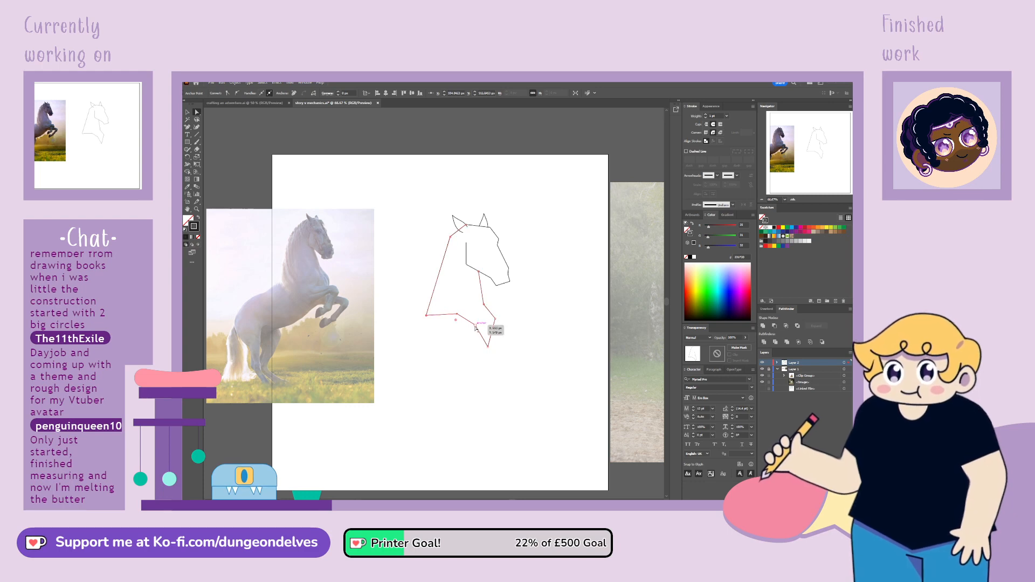
drag(488, 347, 484, 350)
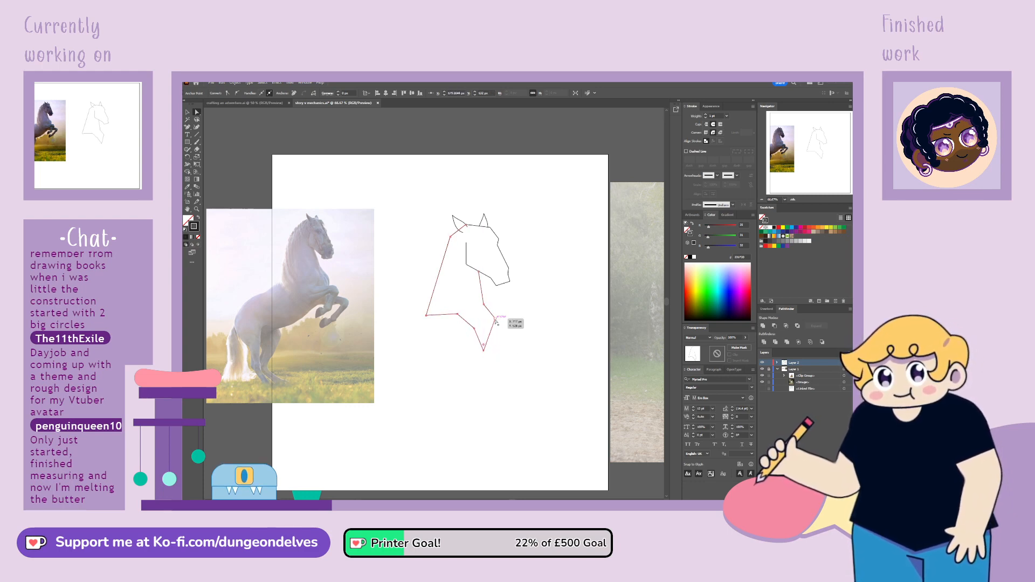
click(506, 370)
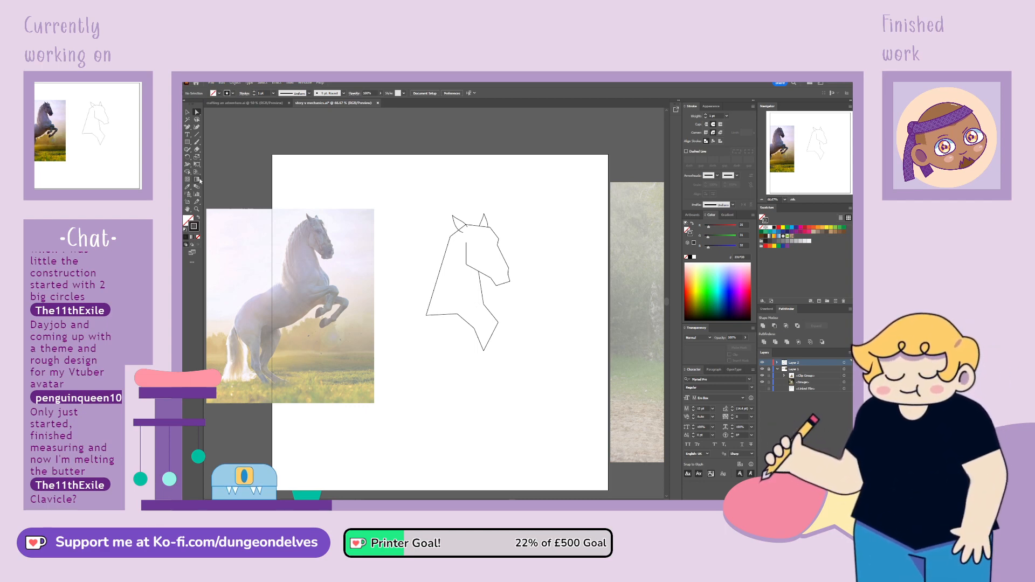
Draw the raised foreleg's upper contour with straight Pen segments from the chest forward to the knee, then down around the hoof
click(198, 128)
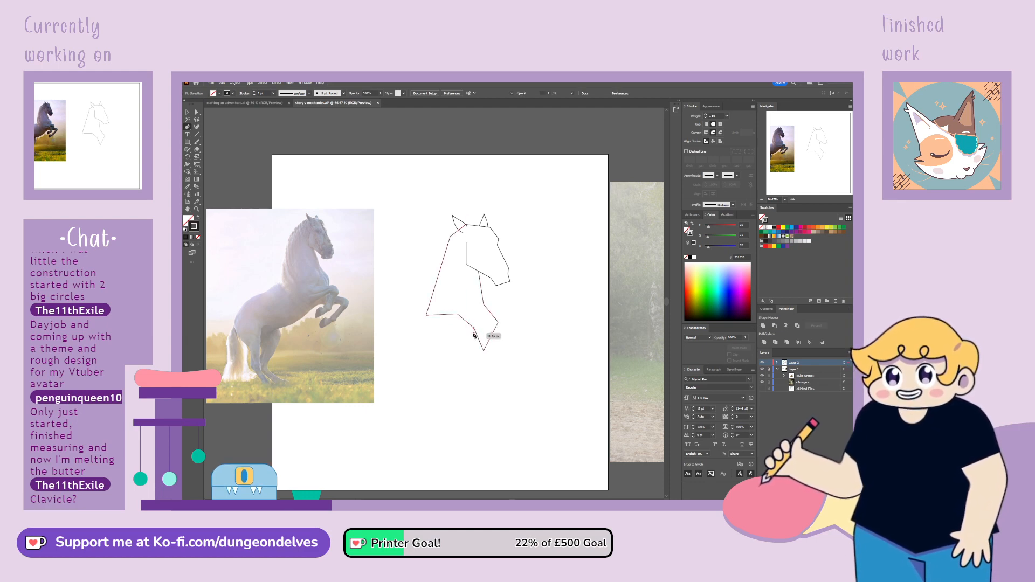
click(474, 330)
click(468, 348)
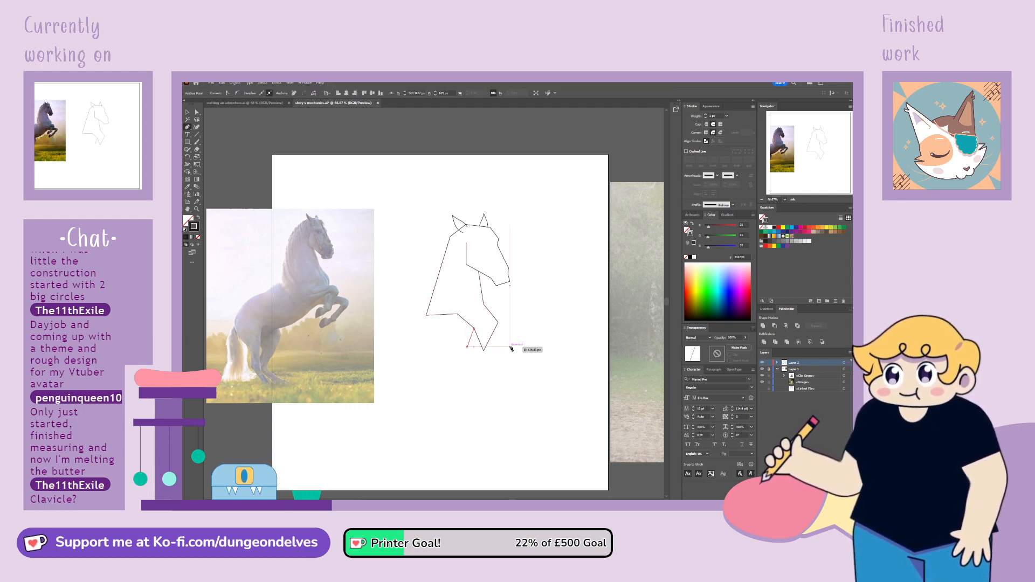
click(512, 348)
click(520, 361)
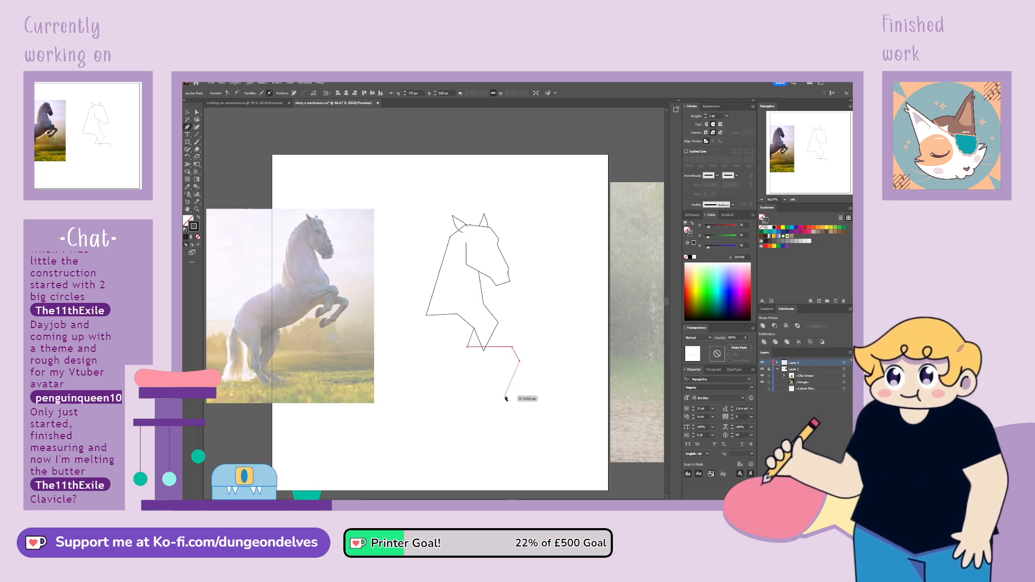
click(507, 397)
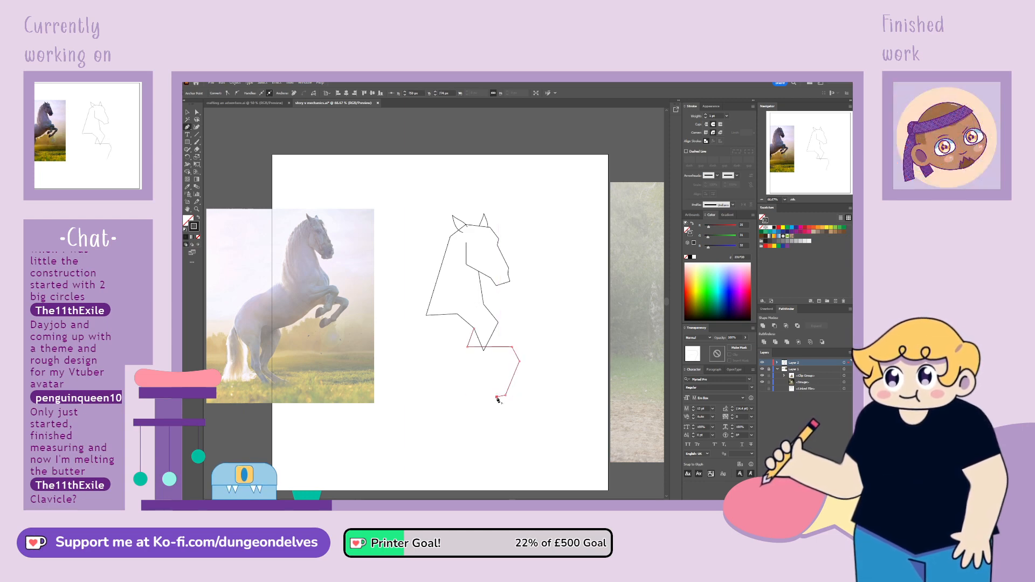
click(496, 399)
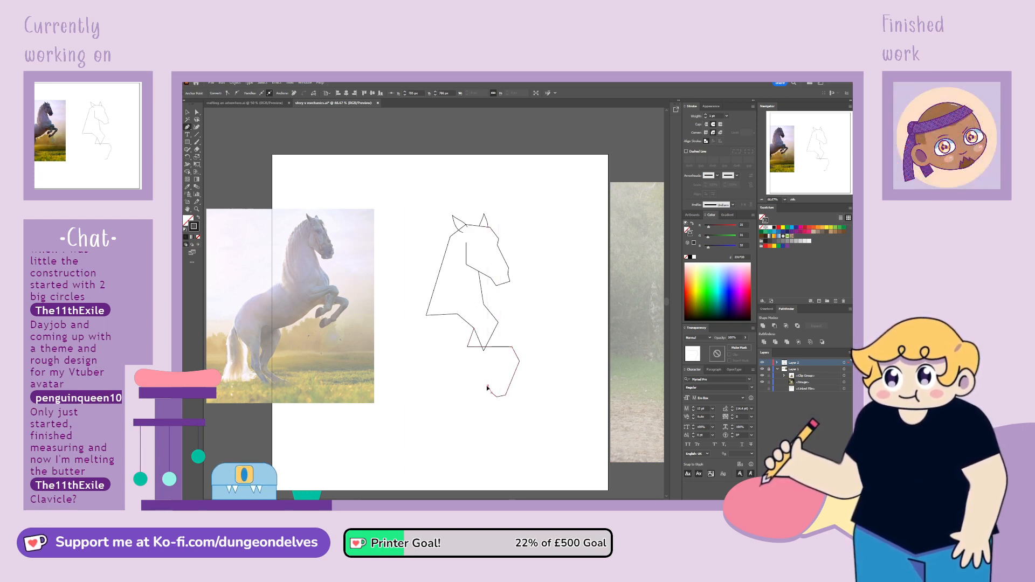
click(488, 385)
Continue the foreleg outline behind the knee to the elbow, around the shoulder, and close it at the chest
click(501, 365)
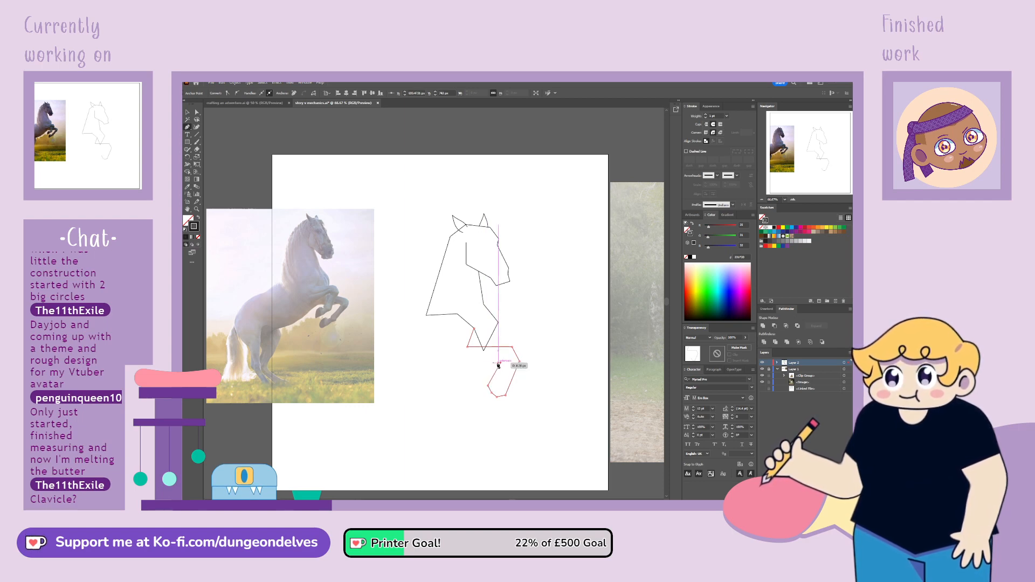
click(454, 375)
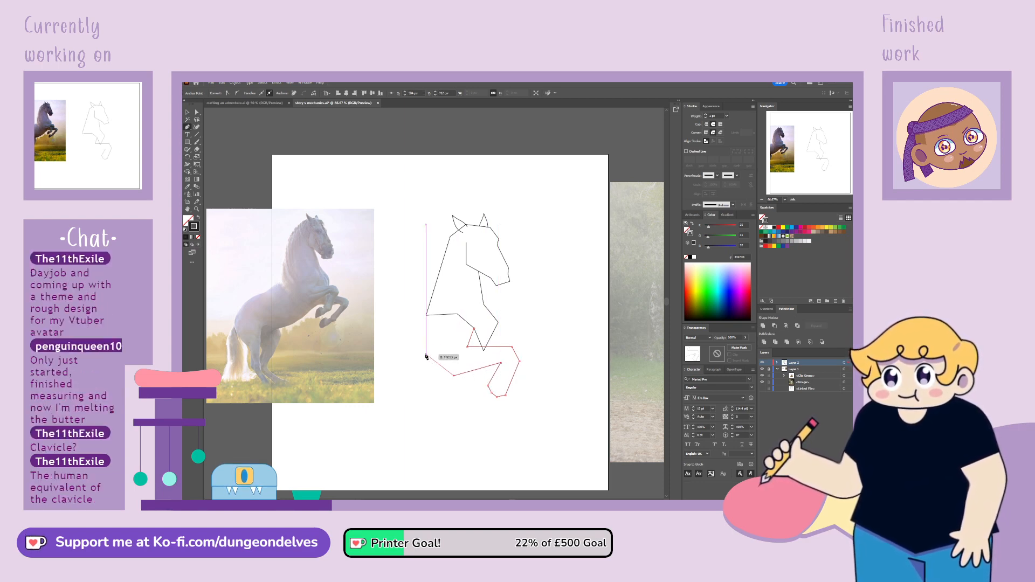
click(426, 354)
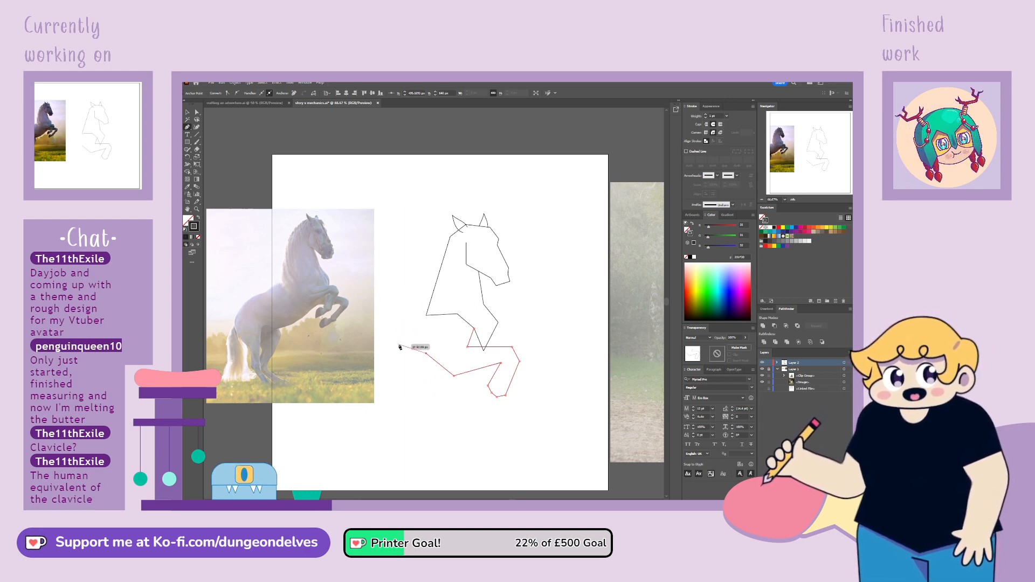
click(427, 324)
click(458, 313)
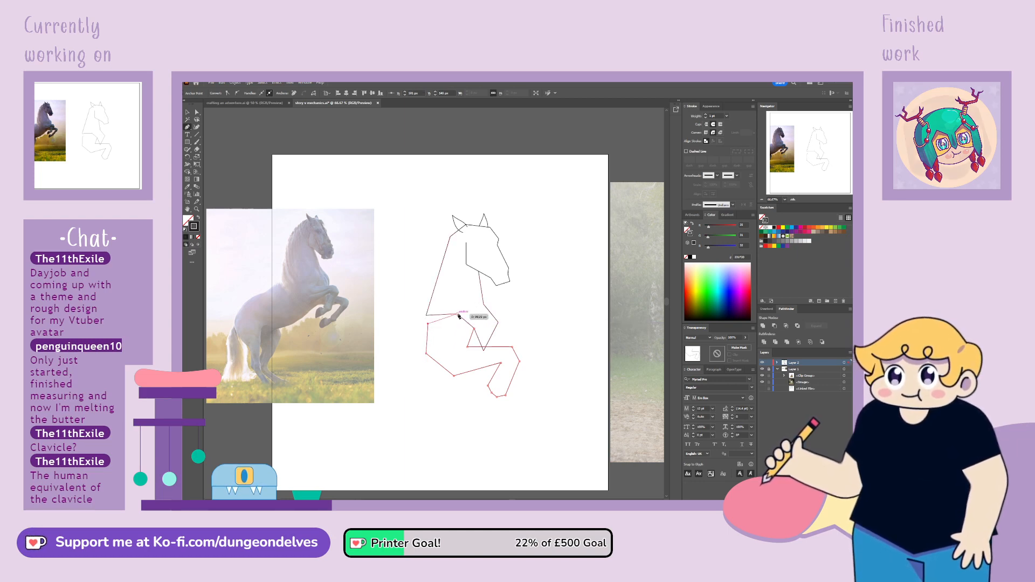
click(476, 329)
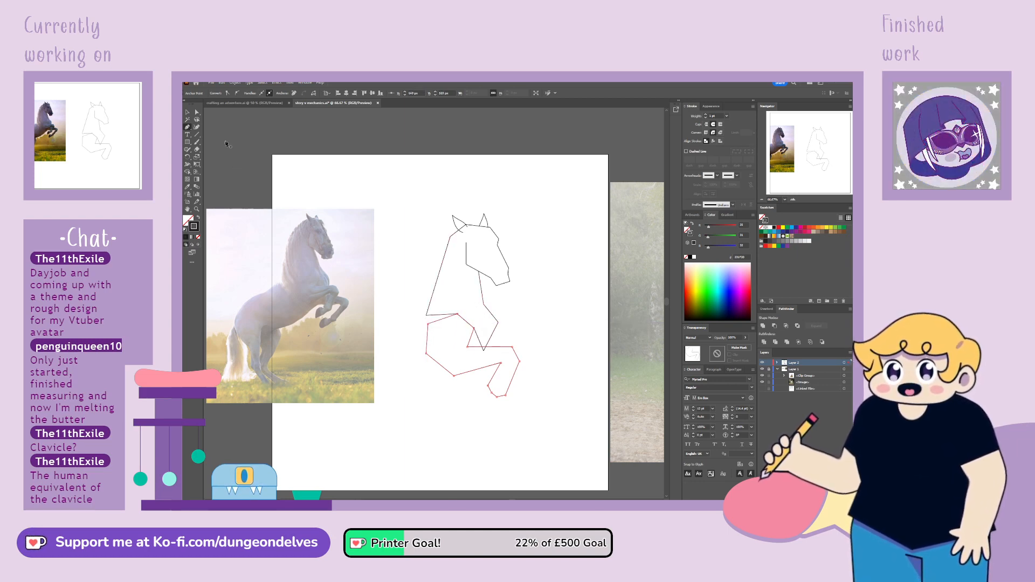
click(191, 115)
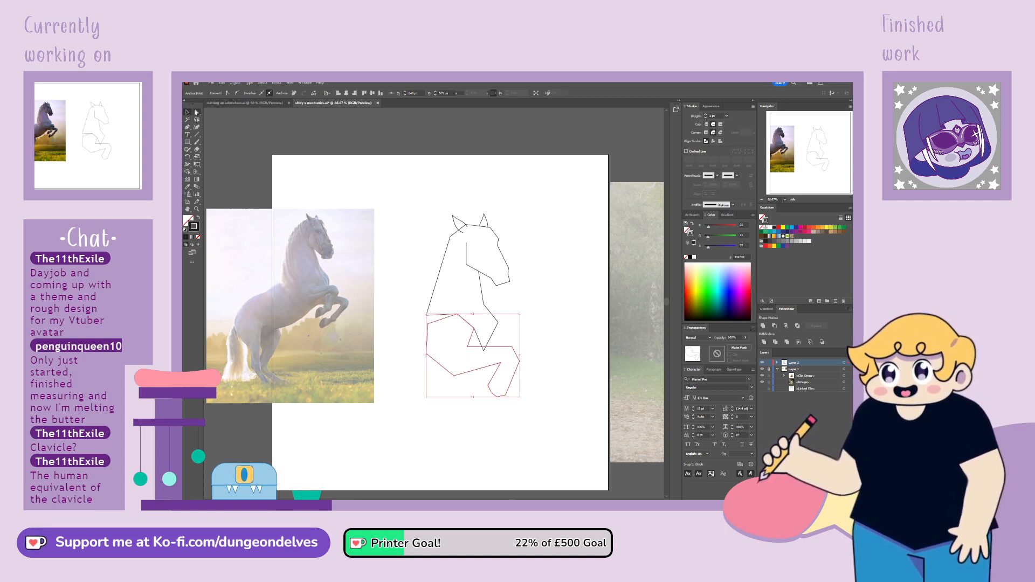
Reposition the hoof and rear knee anchors of the raised foreleg, and hide the foreleg path
key(a)
mouse_move(484, 382)
mouse_down()
mouse_move(510, 402)
mouse_move(498, 392)
mouse_up()
click(502, 363)
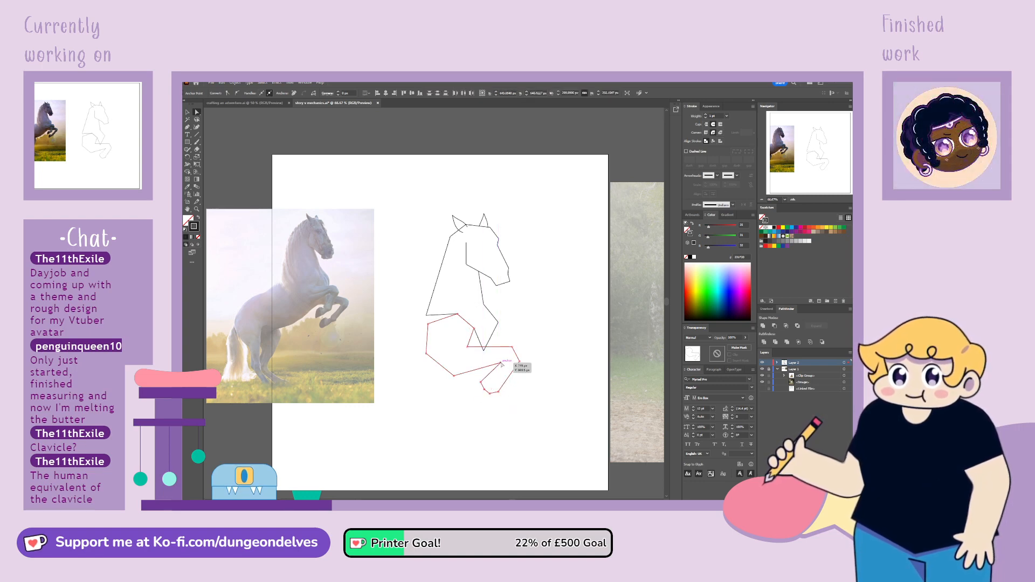
click(188, 112)
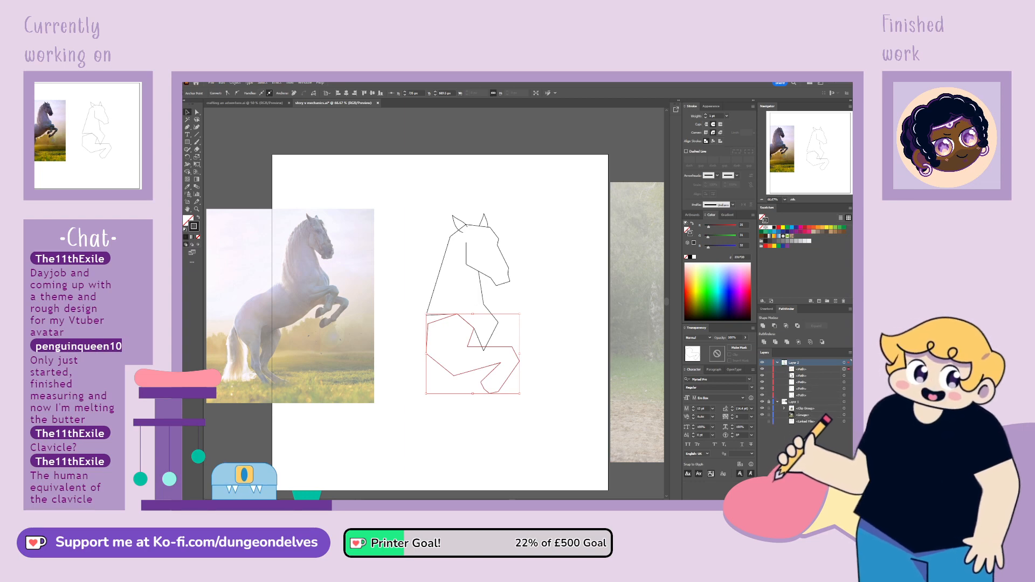
click(763, 369)
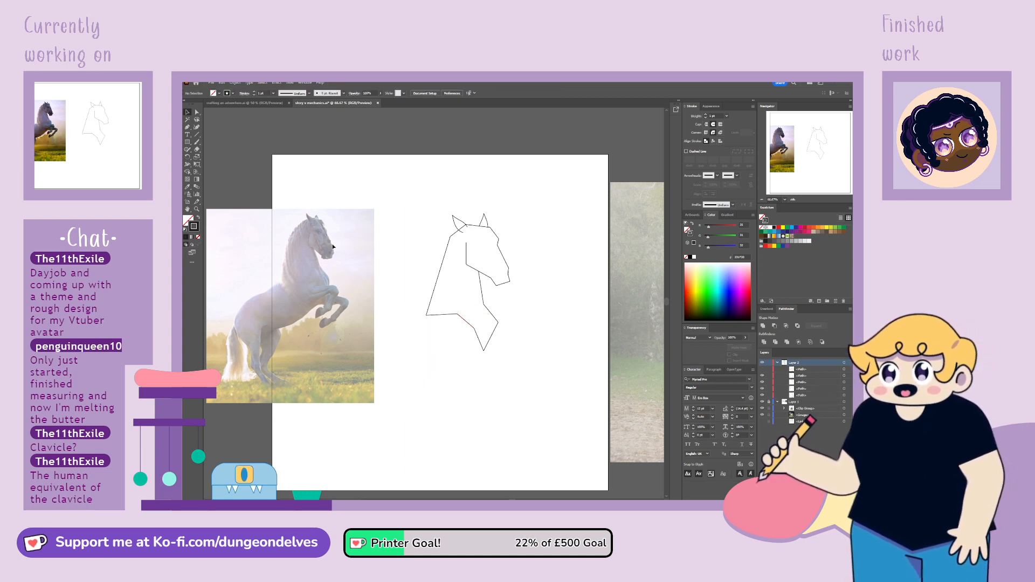
Scale down the head, neck and chest, move them up toward the artboard's right side, and nudge the neck's rear base anchor inward
drag(411, 199, 468, 319)
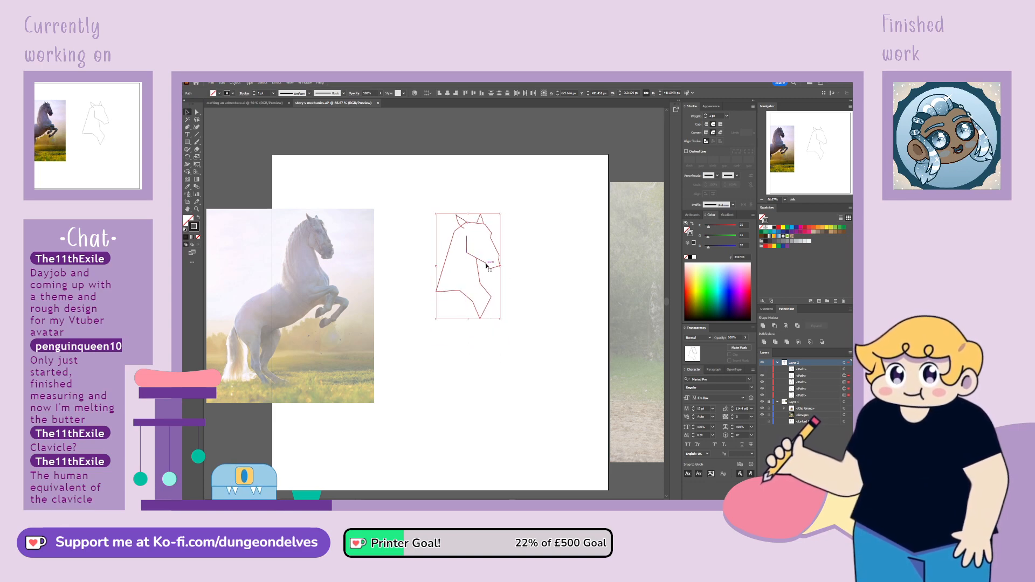
drag(479, 275, 514, 264)
click(555, 250)
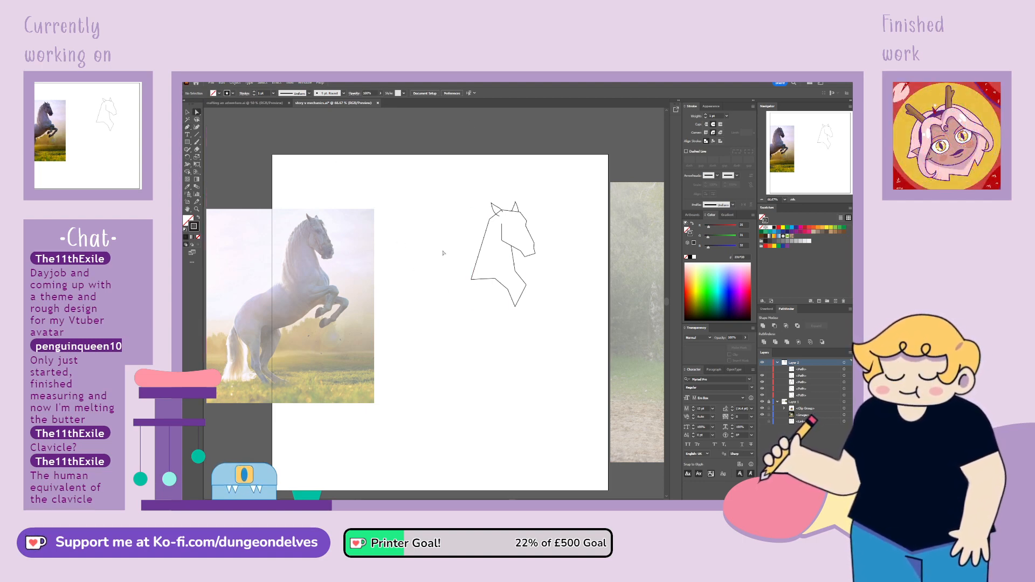
drag(474, 280, 477, 280)
click(404, 334)
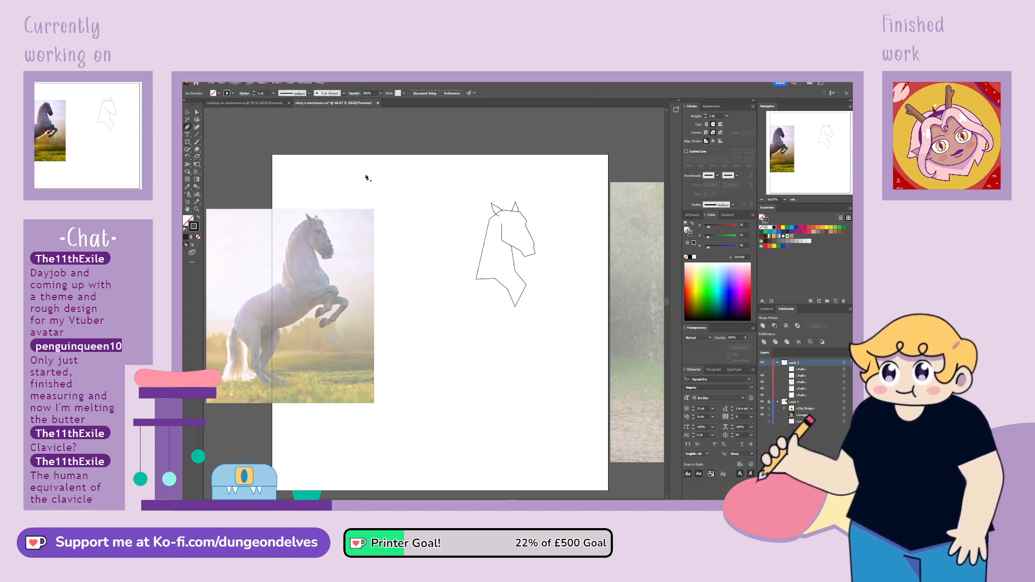
Draw the torso with straight Pen segments from the neck's rear base along the back, around the rump and under the belly to the chest's lower point
click(456, 303)
click(430, 310)
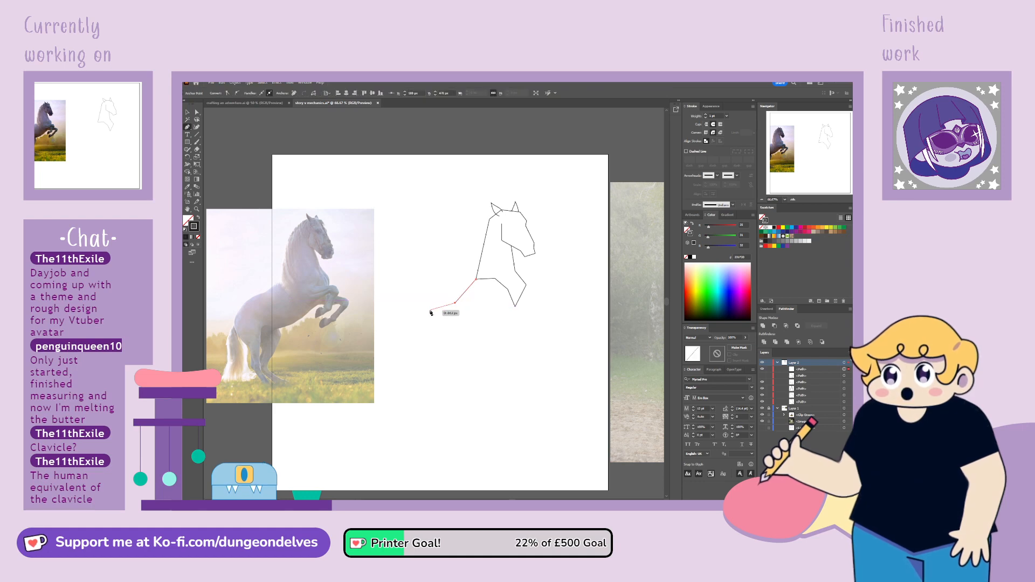
click(430, 344)
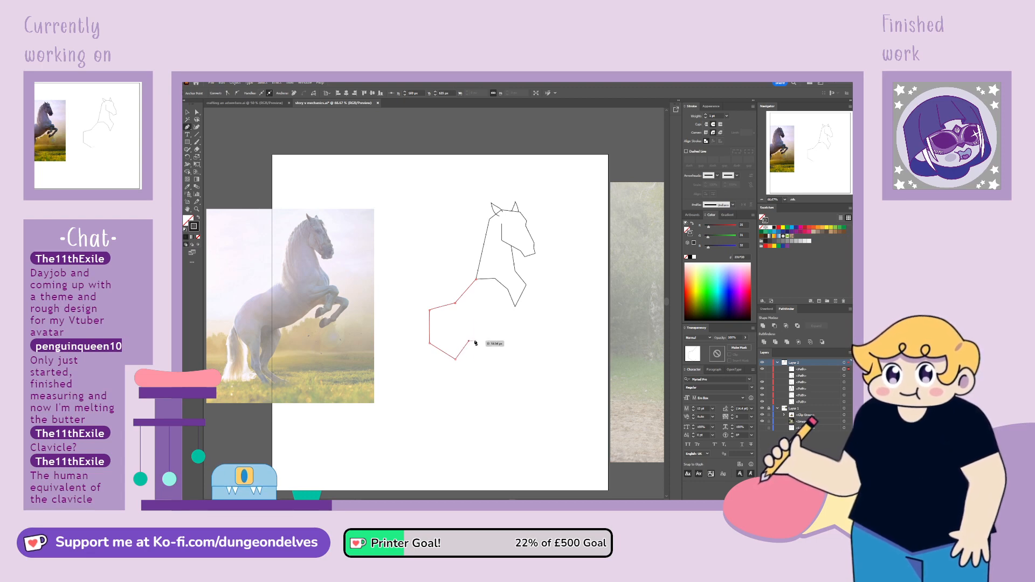
click(468, 341)
click(495, 333)
click(516, 307)
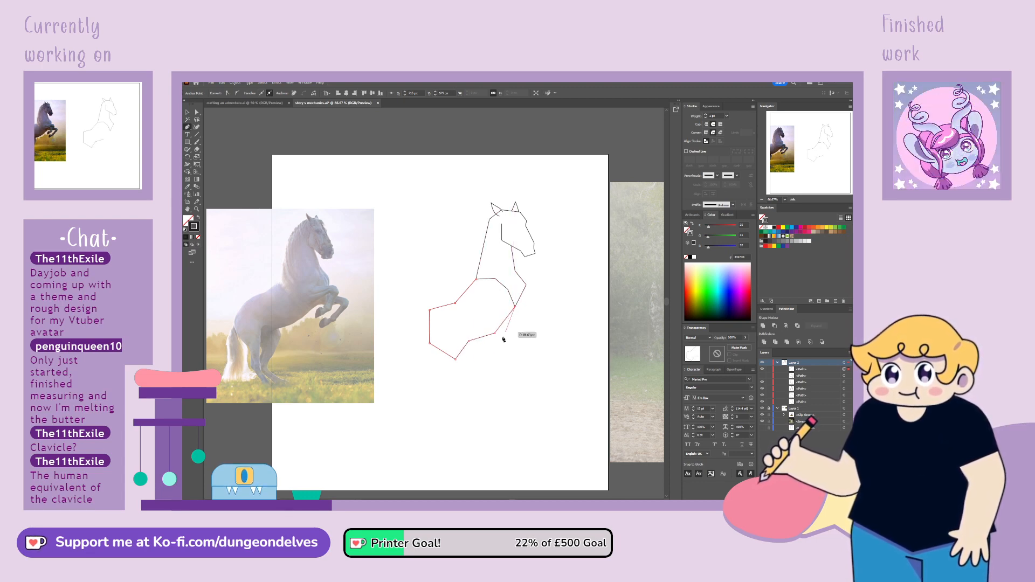
Tilt the hindquarters by moving the rump anchors back and up, and adjust the adjoining back and belly anchors
key(a)
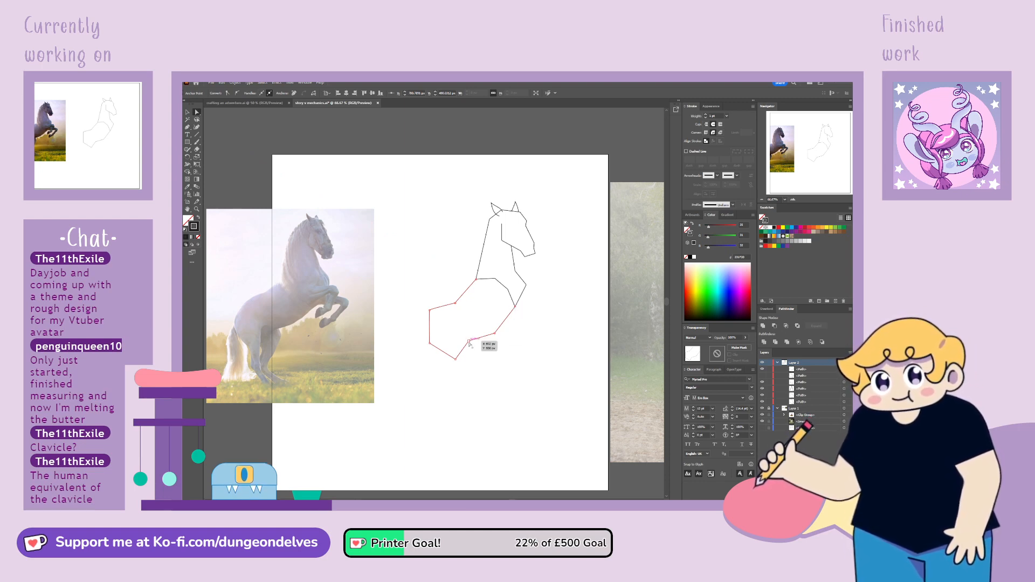
drag(456, 359, 422, 338)
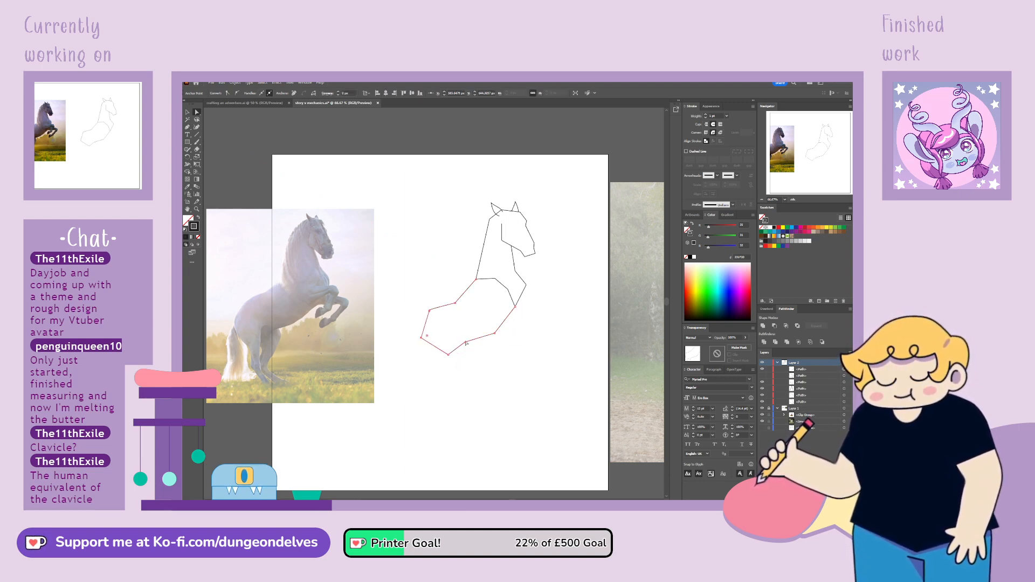
click(229, 94)
drag(461, 303, 467, 297)
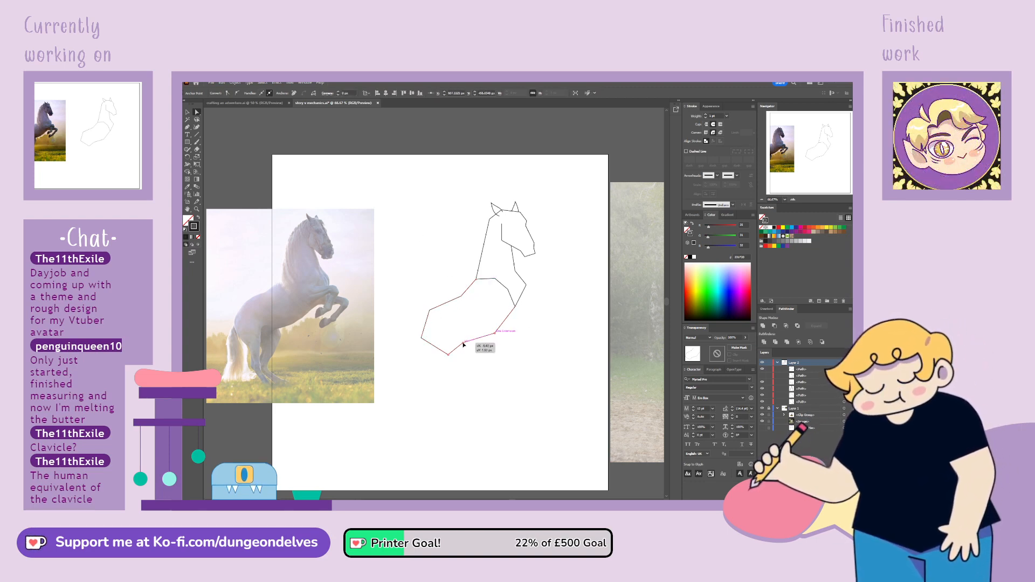
drag(448, 354, 446, 356)
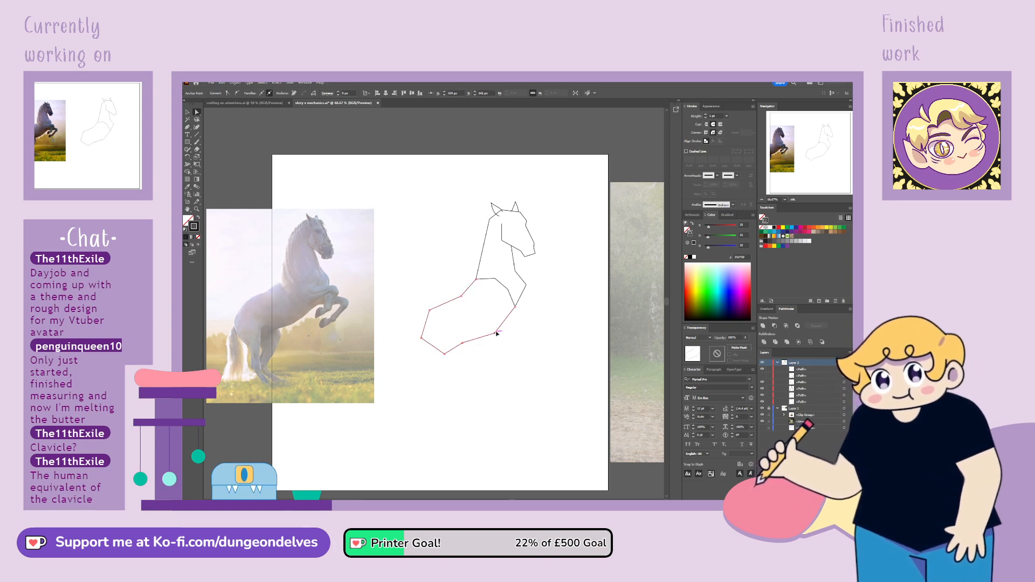
Move the chest's lower point and front belly anchor forward, and shift the rear torso anchors slightly outward to smooth the belly line
drag(496, 334, 520, 311)
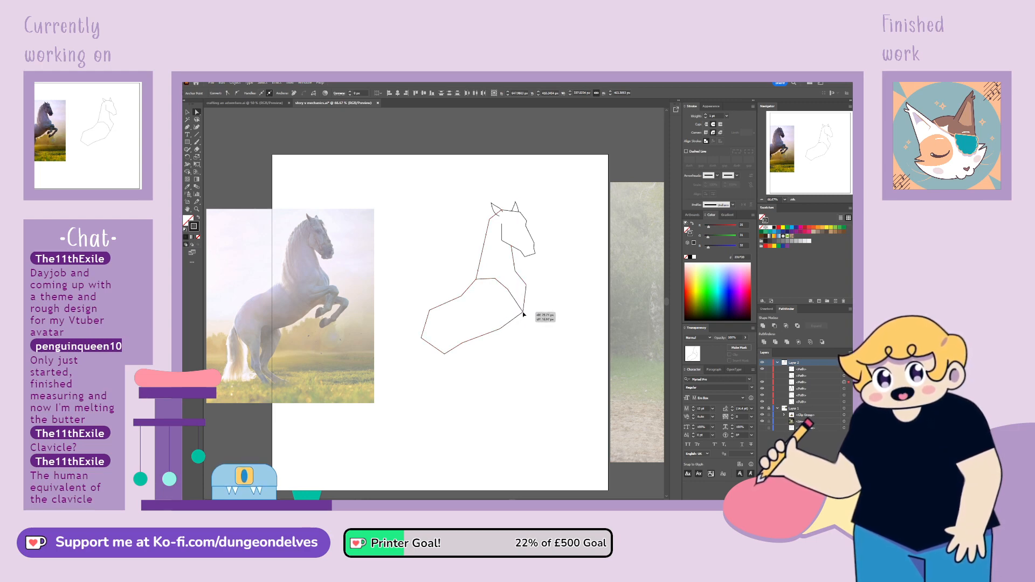
drag(519, 314, 521, 314)
drag(461, 298, 444, 354)
click(492, 322)
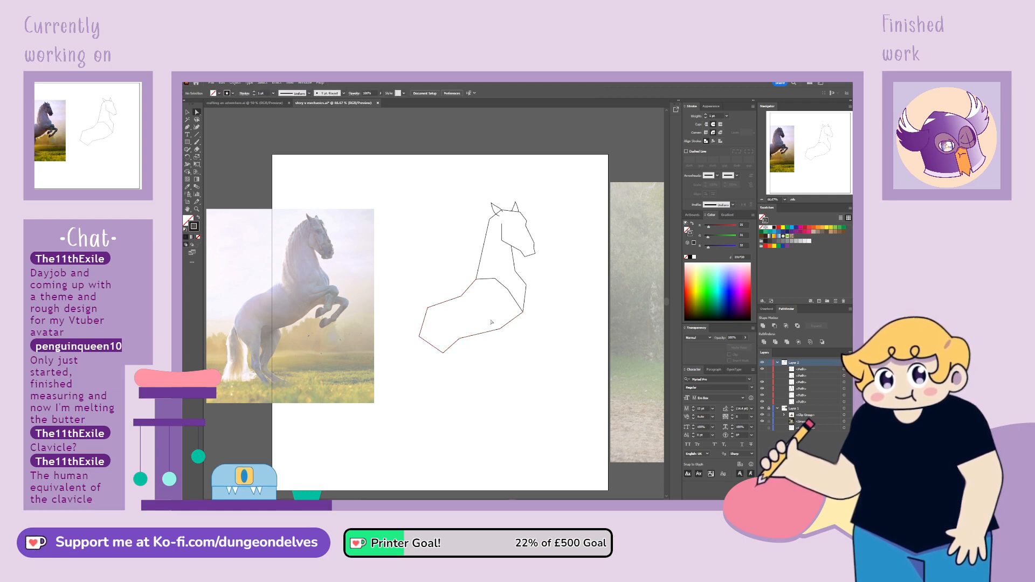
drag(500, 329, 503, 331)
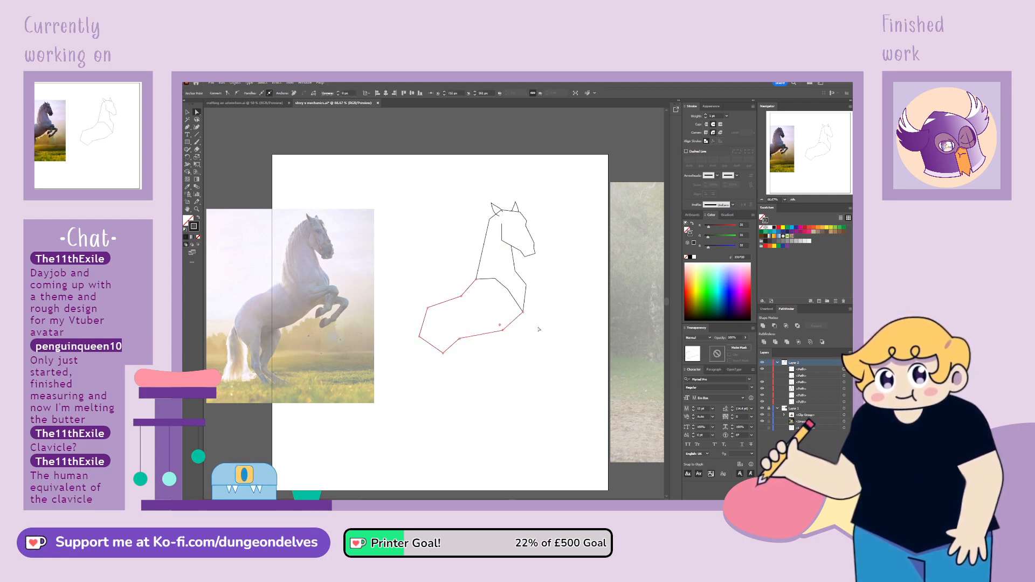
click(538, 328)
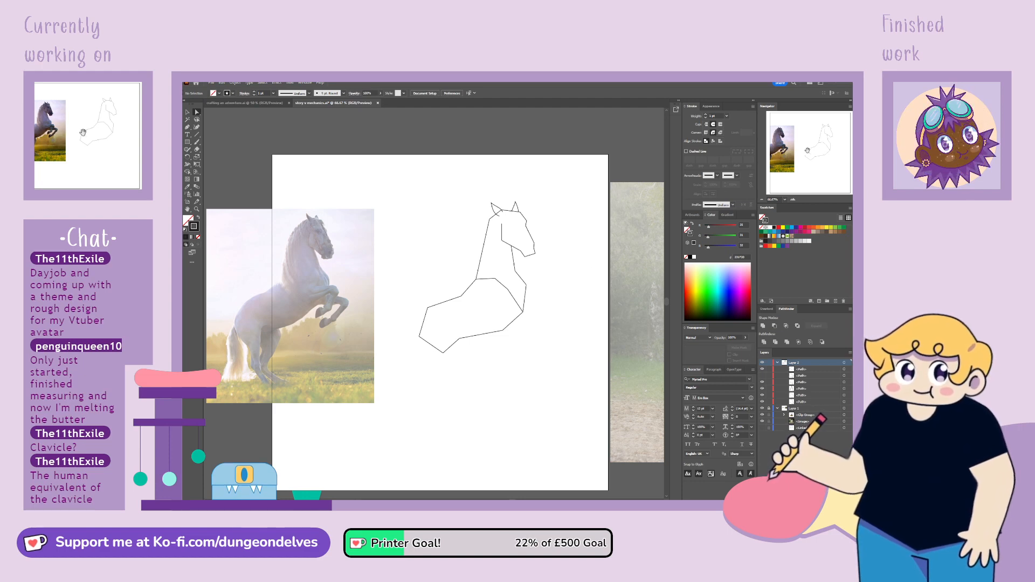
Duplicate the head, neck and chest beside the original, group the copy, and hide it
drag(803, 153, 825, 143)
click(187, 112)
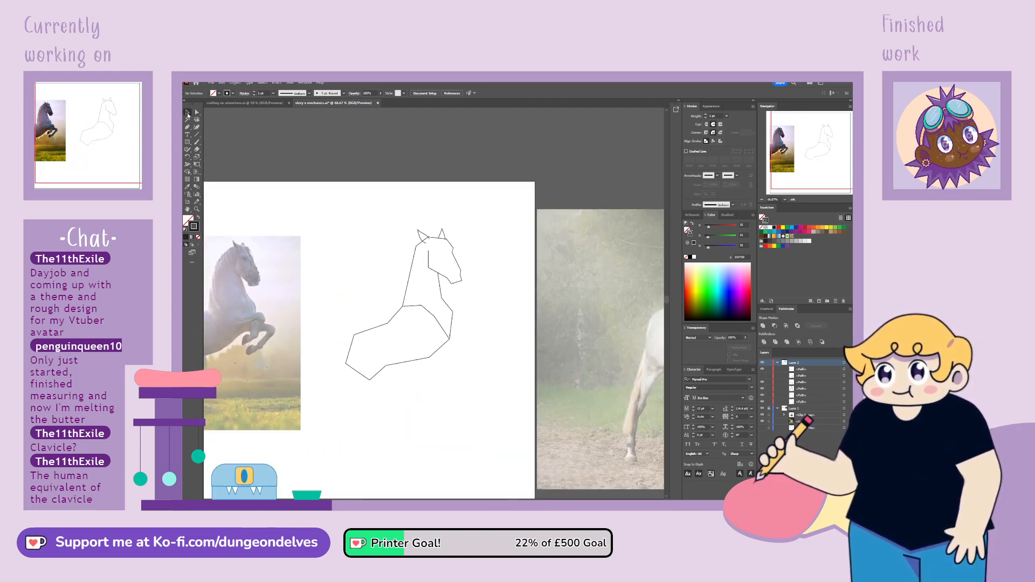
drag(397, 218, 509, 252)
key(ctrl+g)
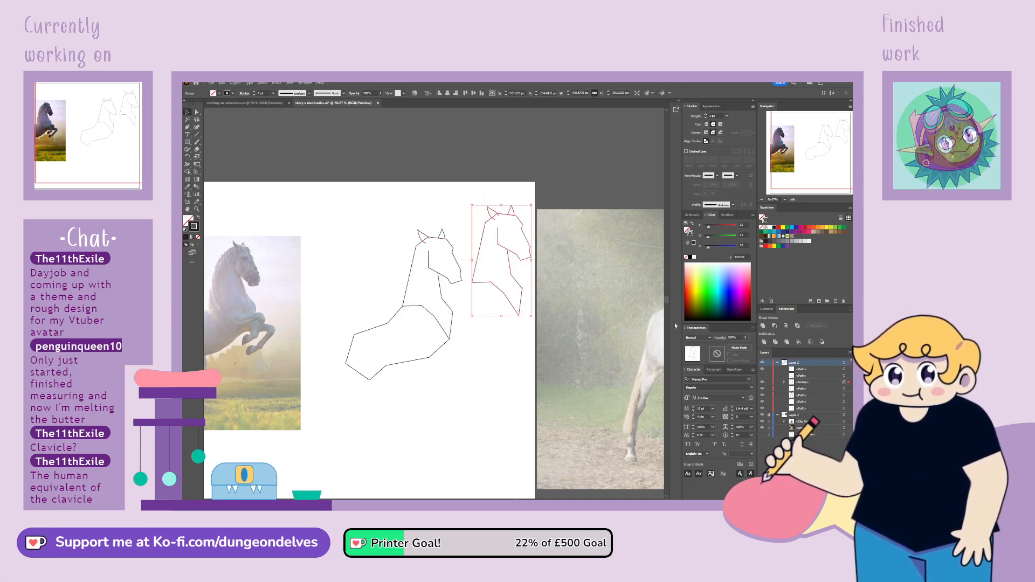
click(763, 383)
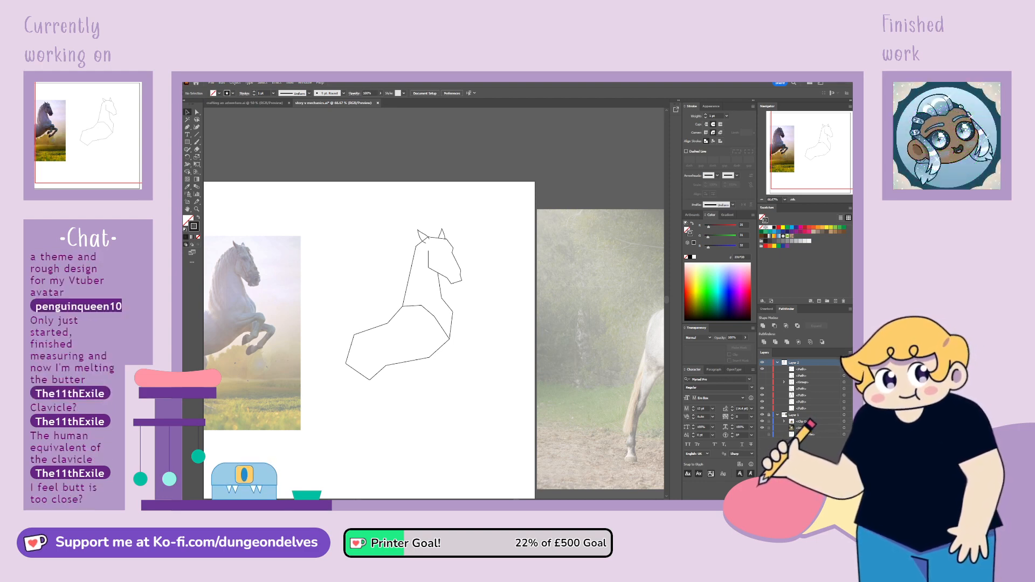
Lengthen the torso by moving the rump anchors farther back and down, and realign the back and flank anchors
drag(789, 148, 806, 152)
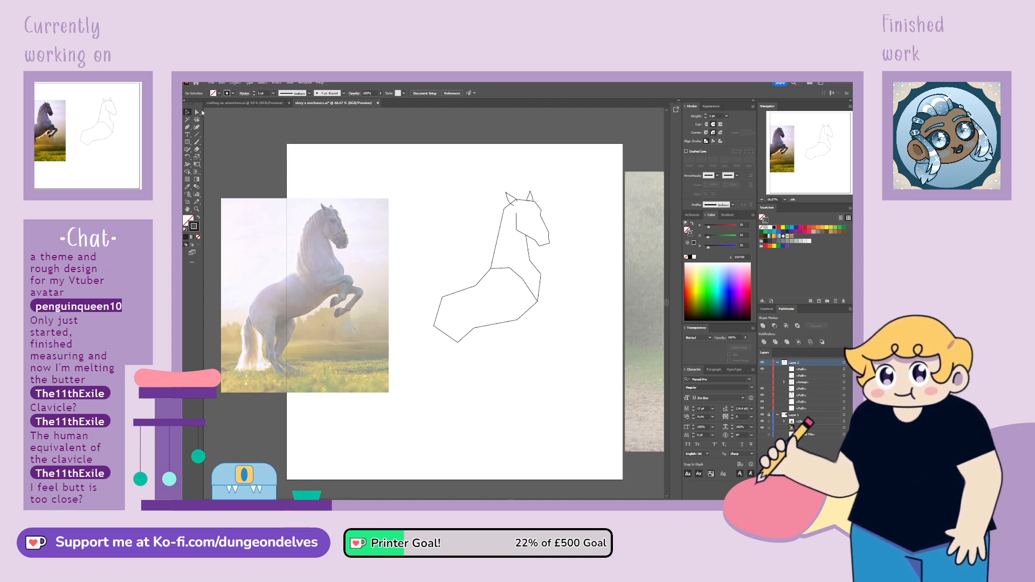
click(447, 295)
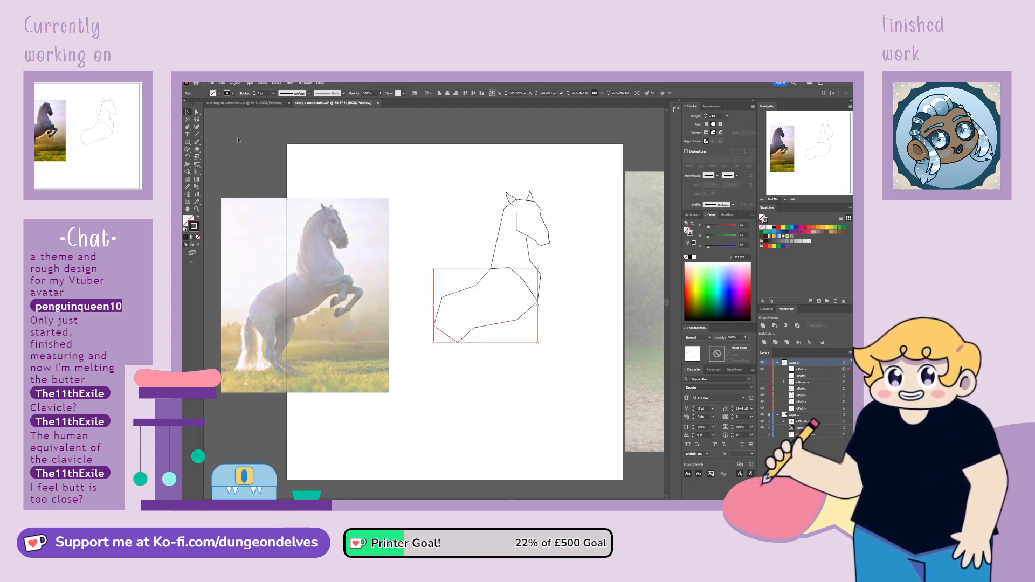
click(473, 329)
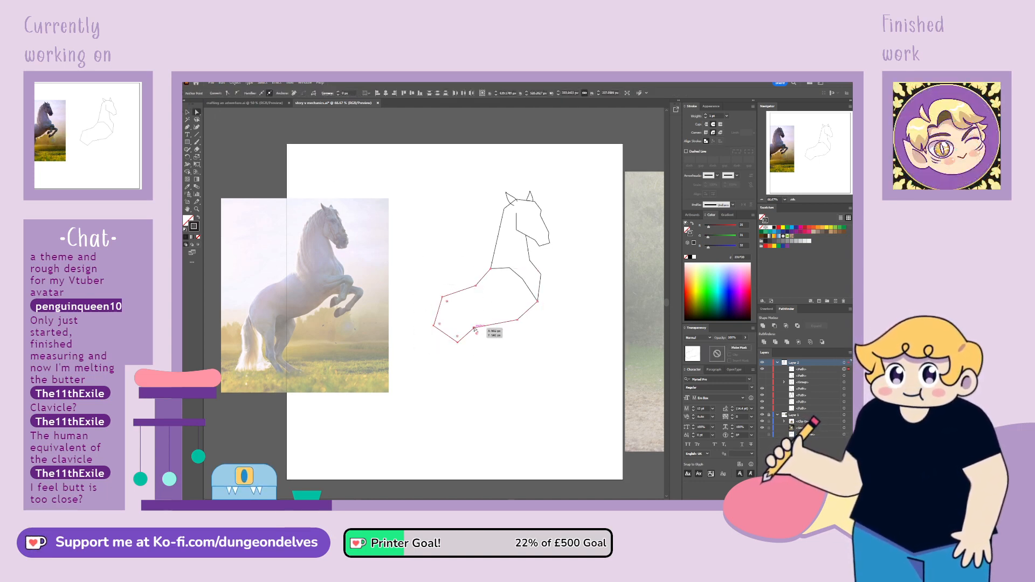
drag(487, 355, 470, 288)
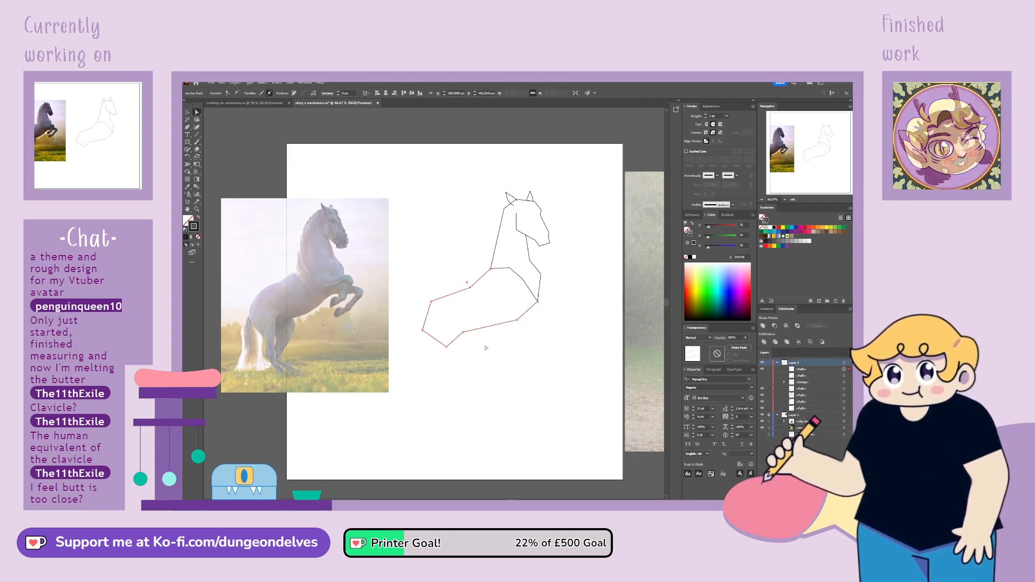
drag(464, 335, 468, 336)
click(497, 389)
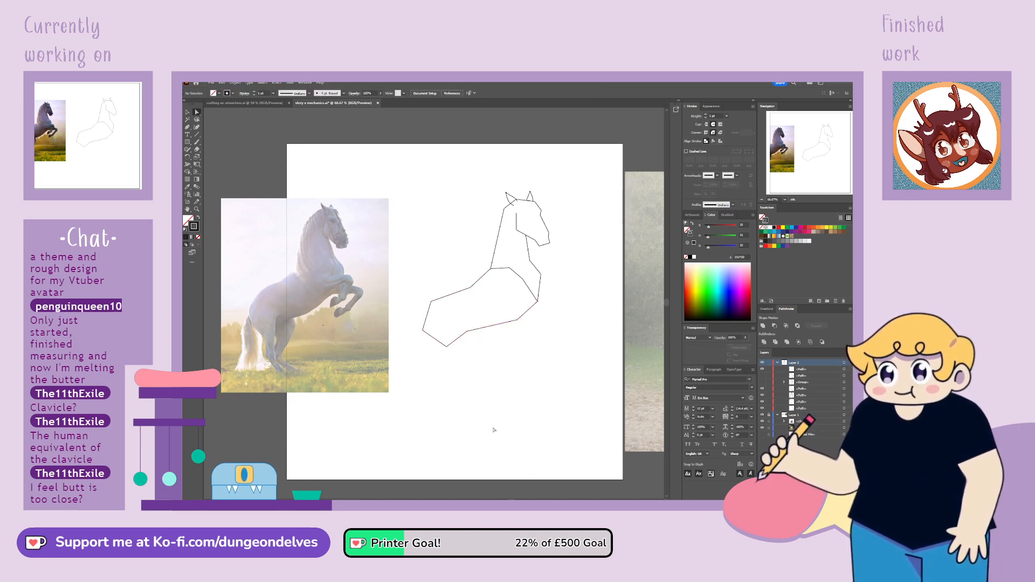
Push the rump's rearmost anchor outward and convert the rump anchors to smooth points for a rounded outline
click(433, 302)
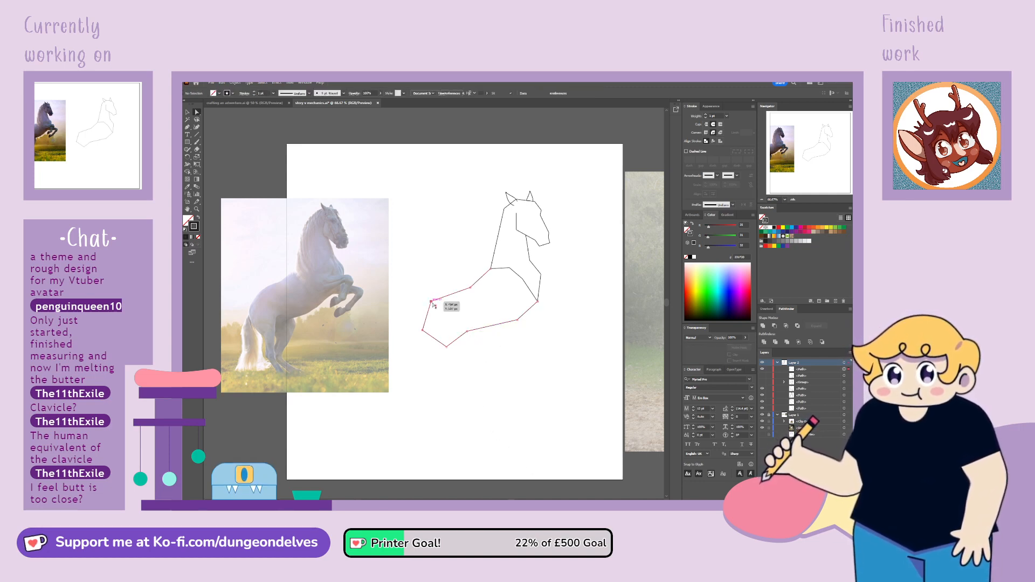
drag(422, 331, 418, 327)
drag(462, 361, 462, 361)
click(238, 92)
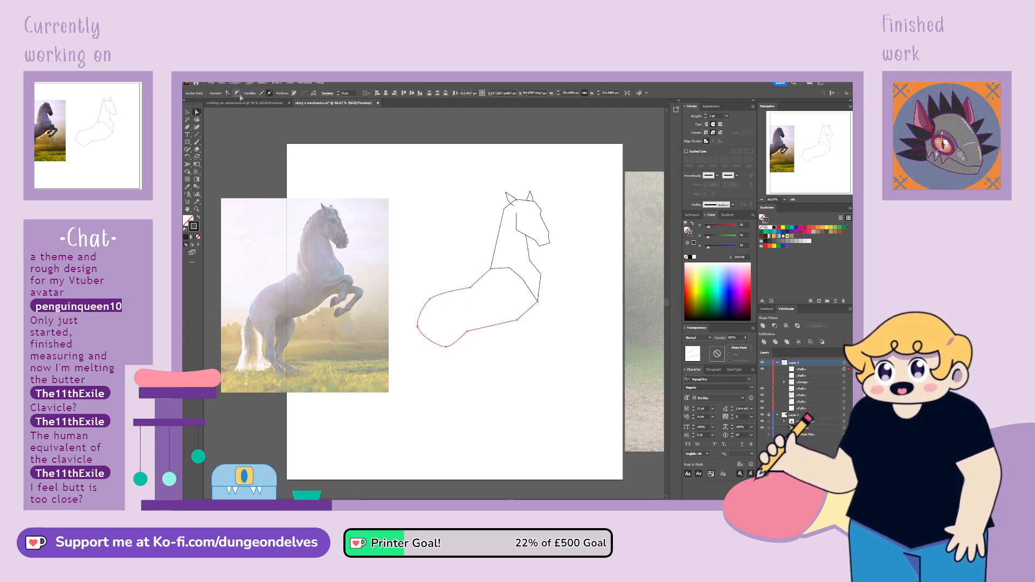
Adjust the curve handles of the smooth rump anchors to even out the rounded hindquarters
click(430, 300)
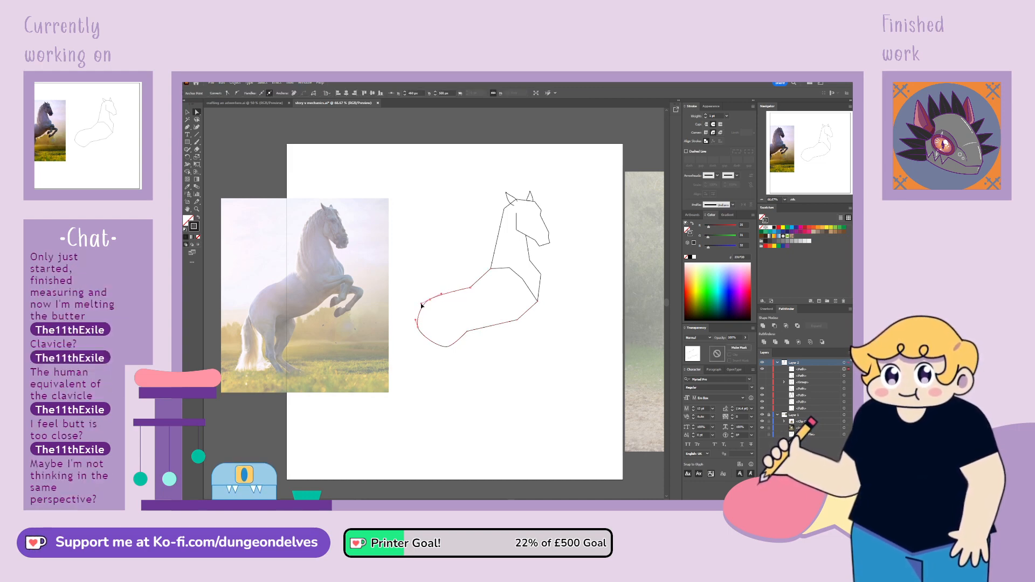
click(416, 321)
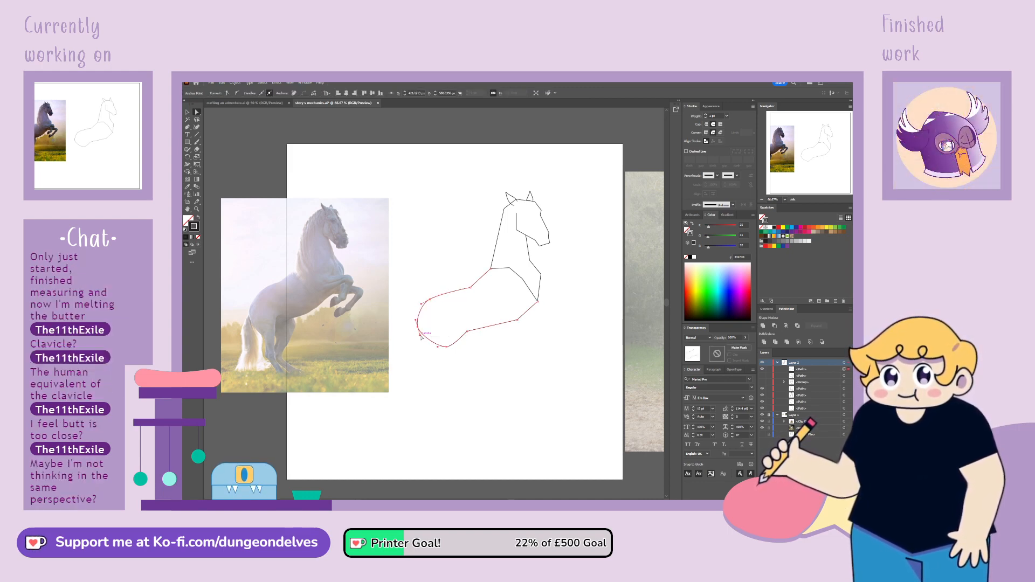
drag(421, 339, 422, 340)
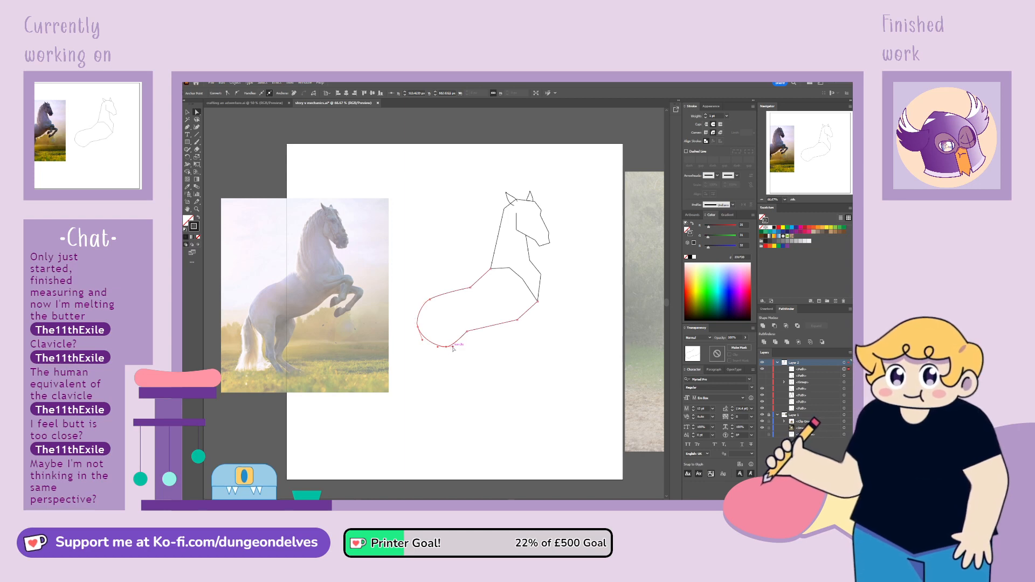
click(448, 348)
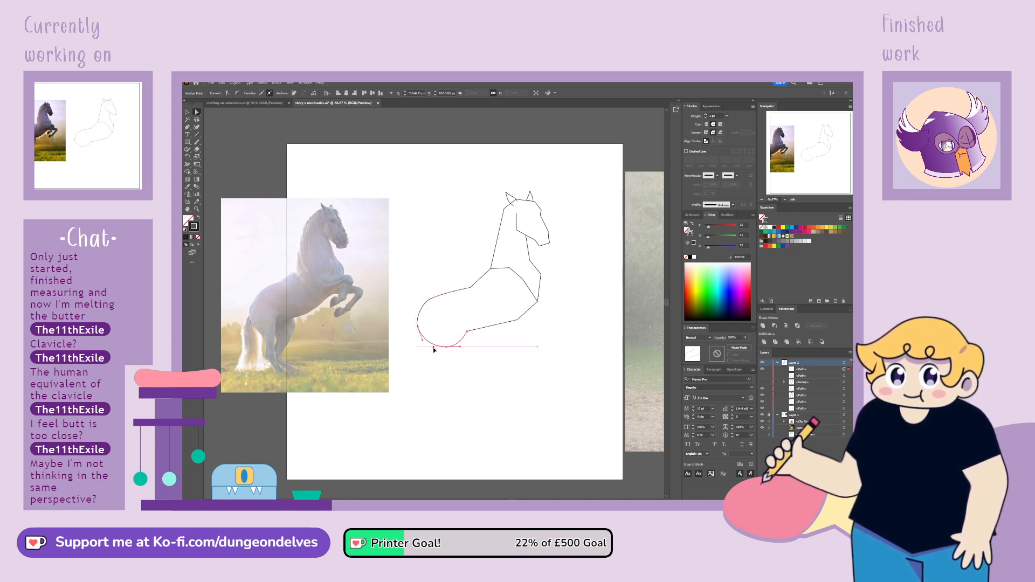
Reposition the flank anchor, enlarge the rump by moving its anchors outward, and raise the upper rump curve's handle
click(467, 332)
drag(469, 333, 472, 327)
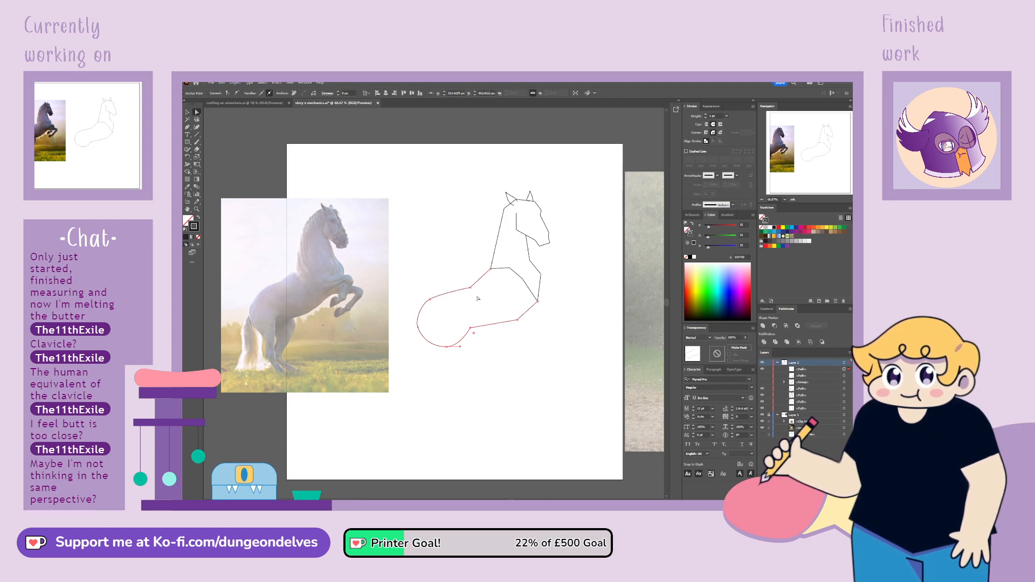
click(470, 328)
drag(471, 329, 415, 325)
click(455, 362)
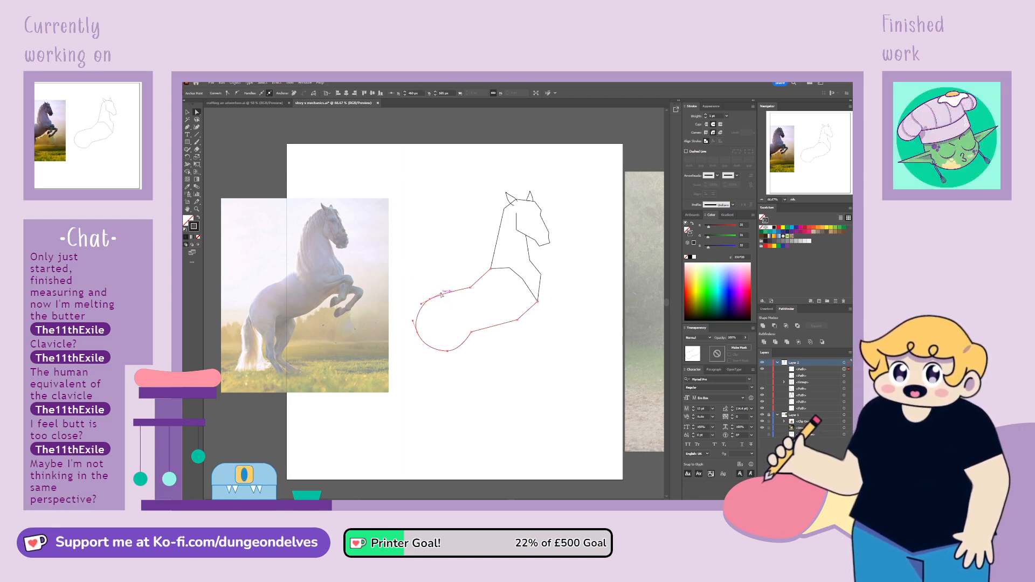
drag(442, 293, 443, 292)
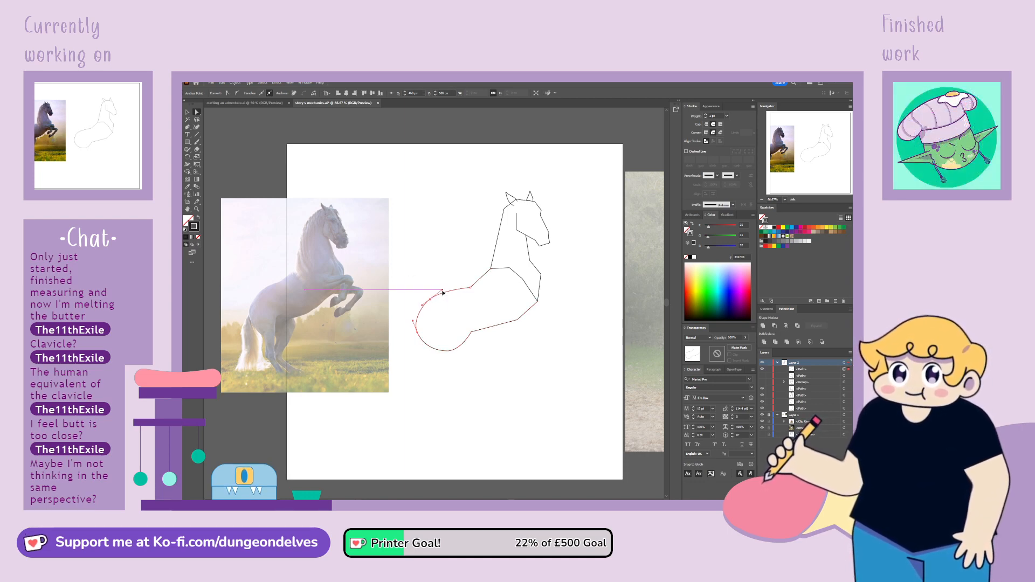
click(471, 334)
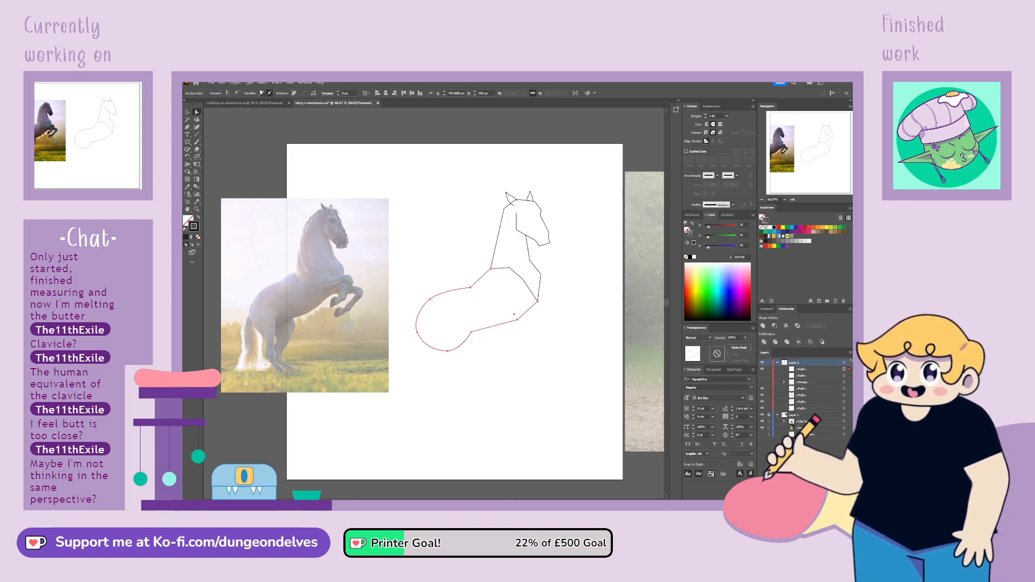
Convert the front belly anchor to a smooth point and adjust its curve handles to round the belly line into the chest
click(237, 95)
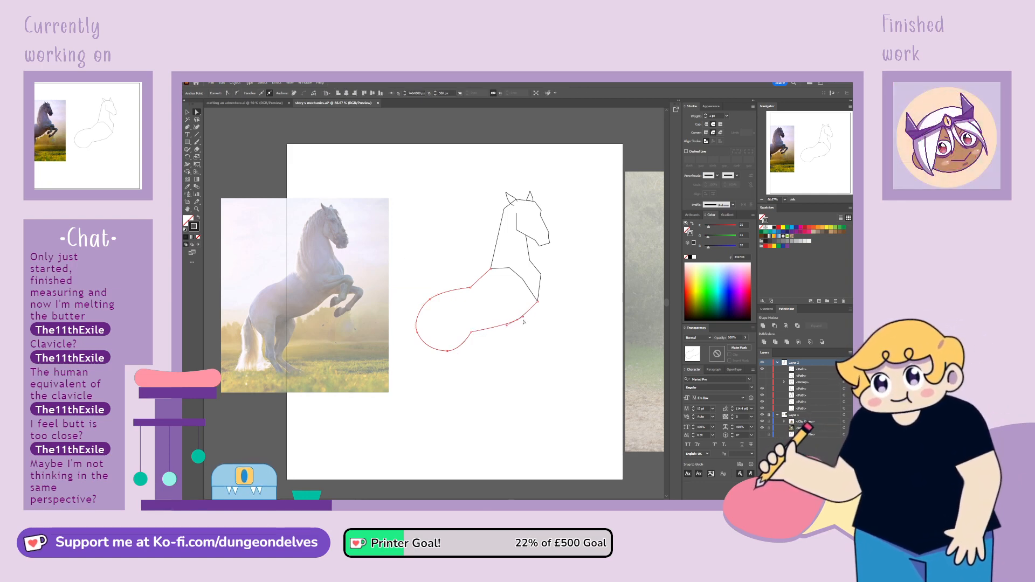
drag(523, 319, 529, 318)
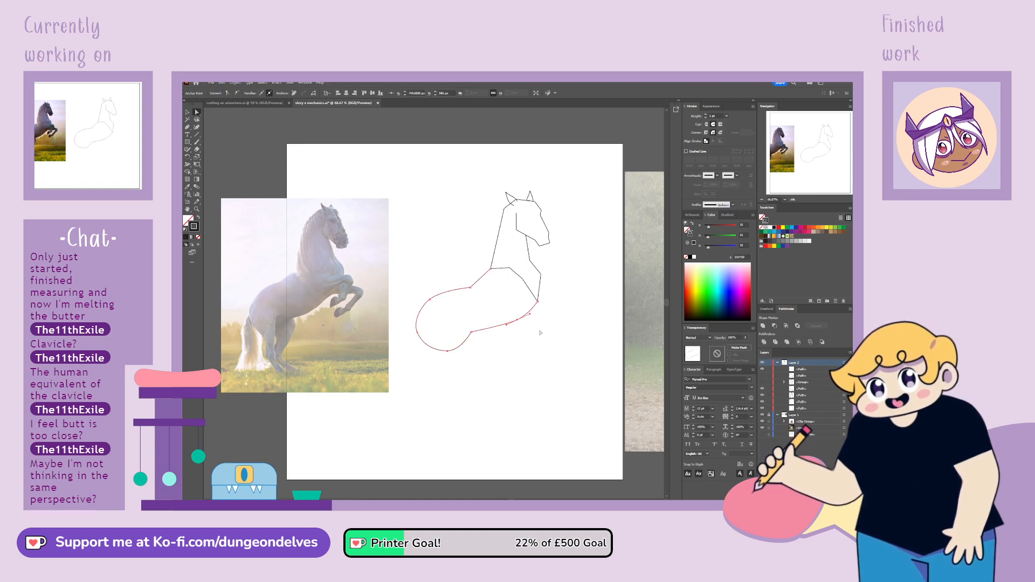
click(541, 333)
click(521, 323)
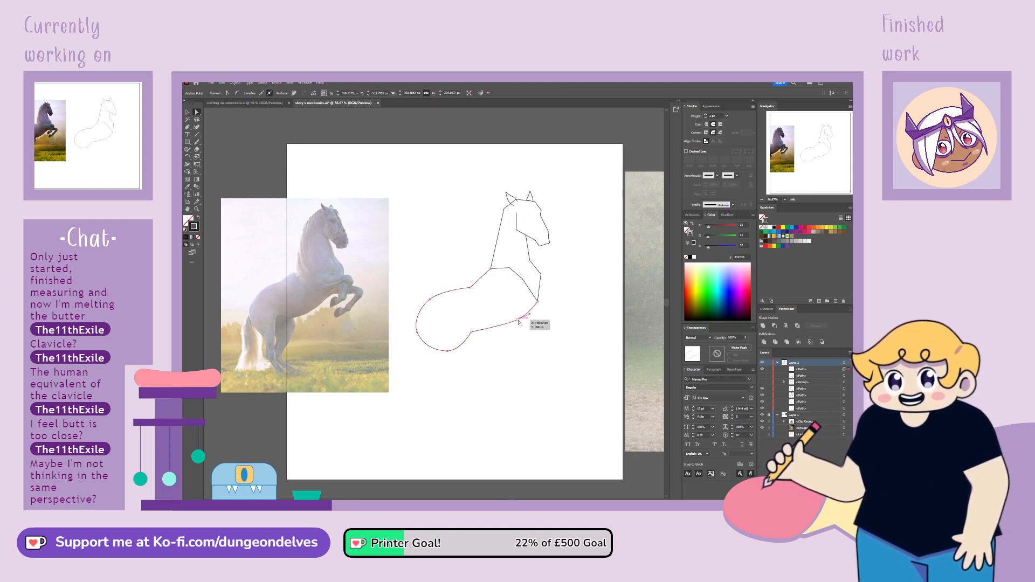
click(504, 350)
Convert the mid-back anchor to a smooth point, adjust its handle and nudge the anchor so the back flows into the rump
click(470, 288)
click(237, 93)
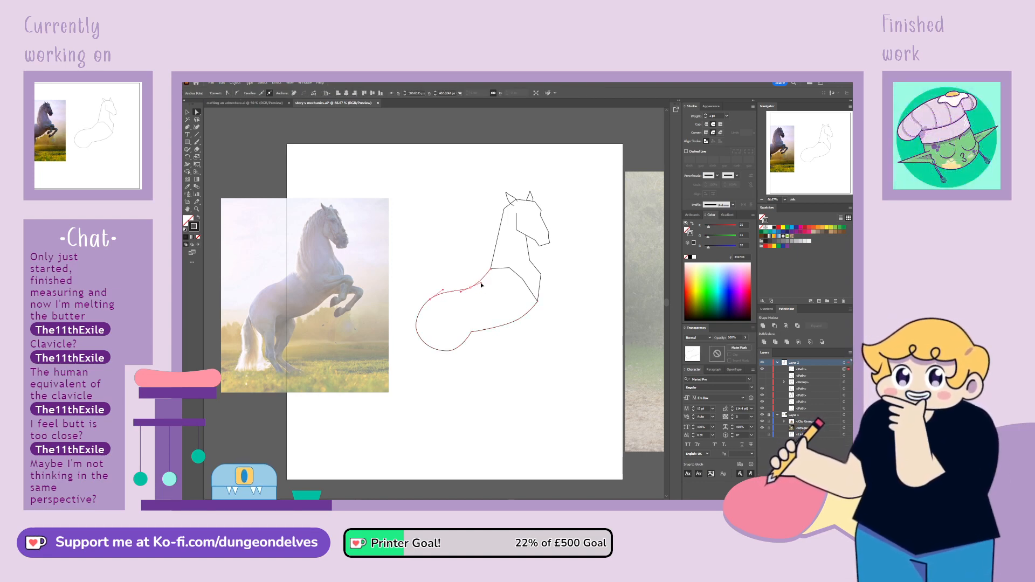
click(461, 294)
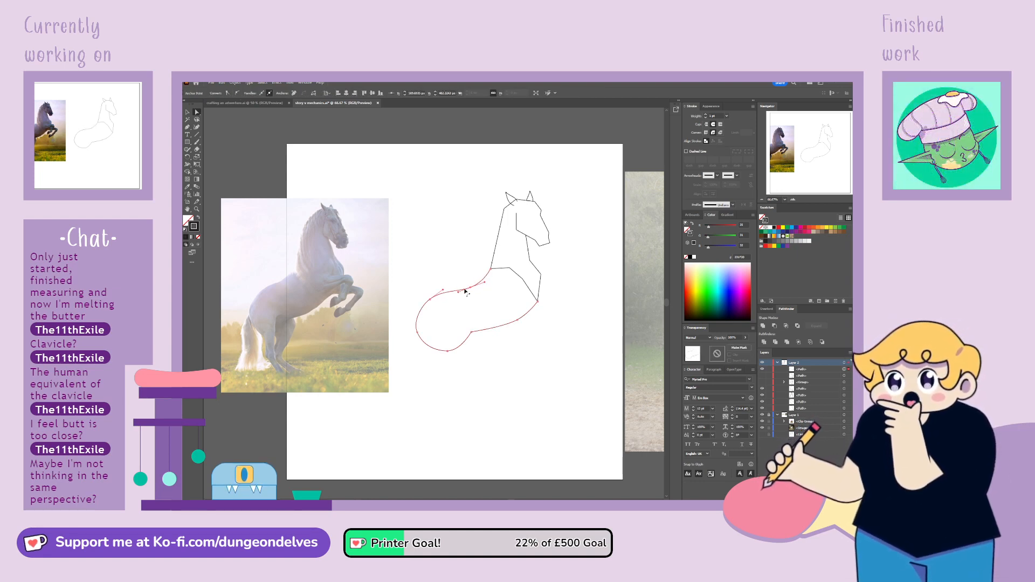
drag(470, 290, 473, 288)
click(400, 267)
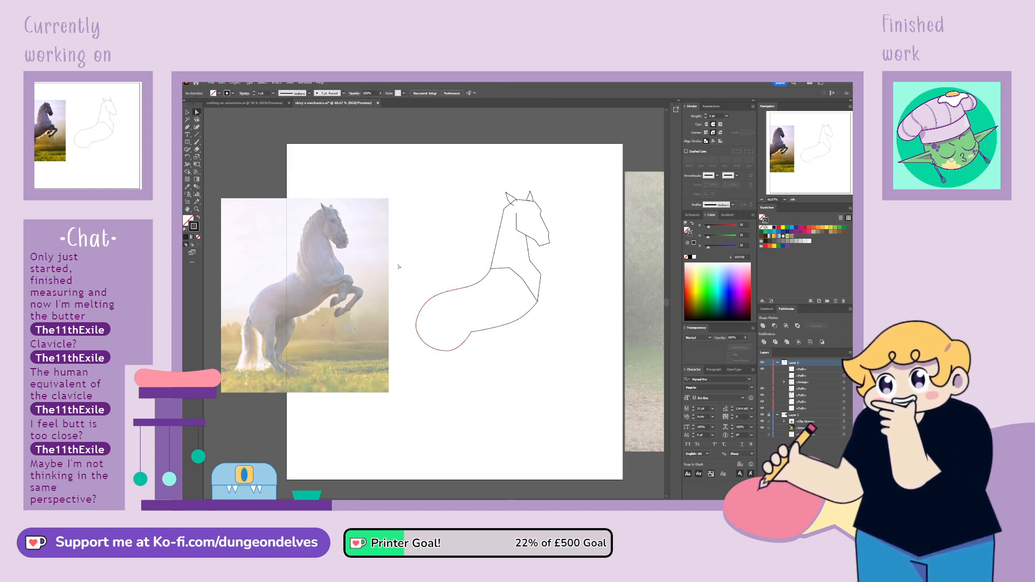
Fine-tune the curve handles of the upper and lower rump anchors to even out the hindquarters' outline
click(430, 300)
drag(441, 292, 443, 291)
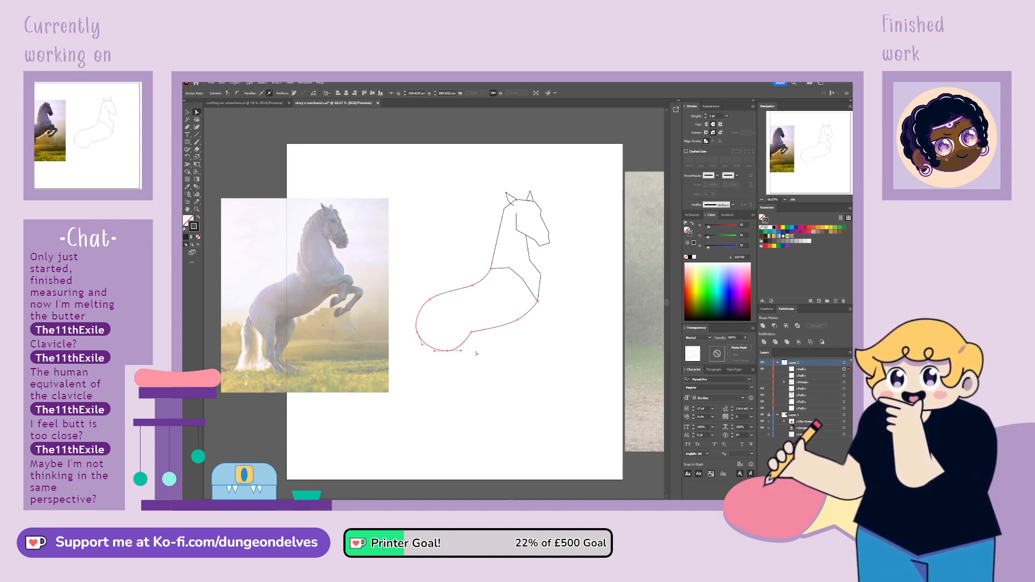
click(411, 368)
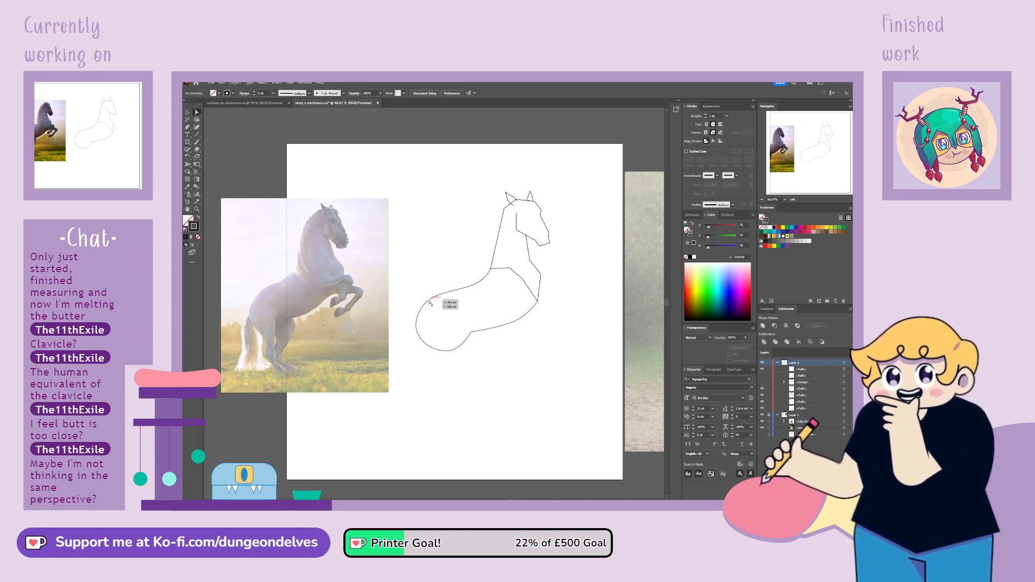
click(443, 291)
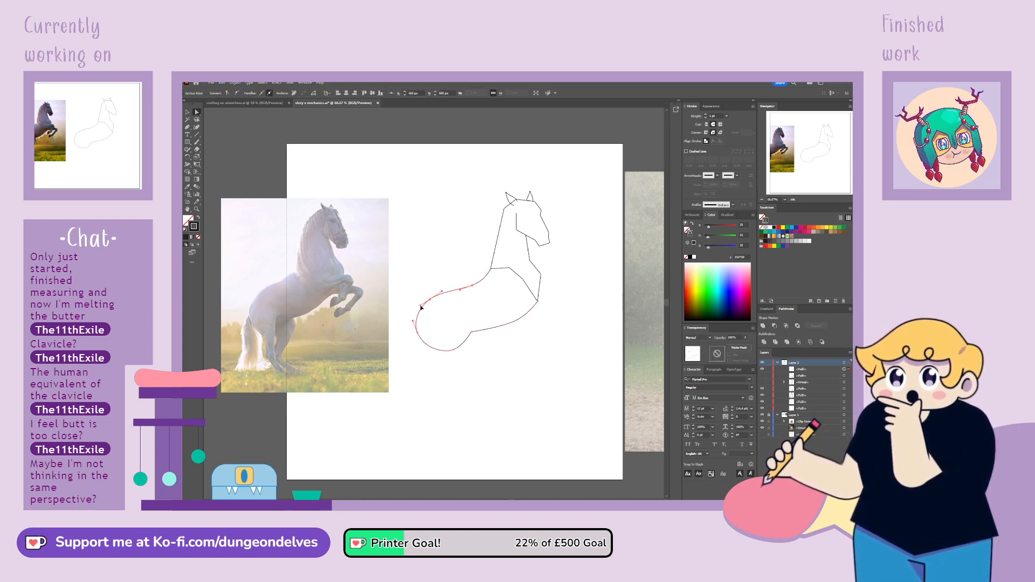
click(428, 391)
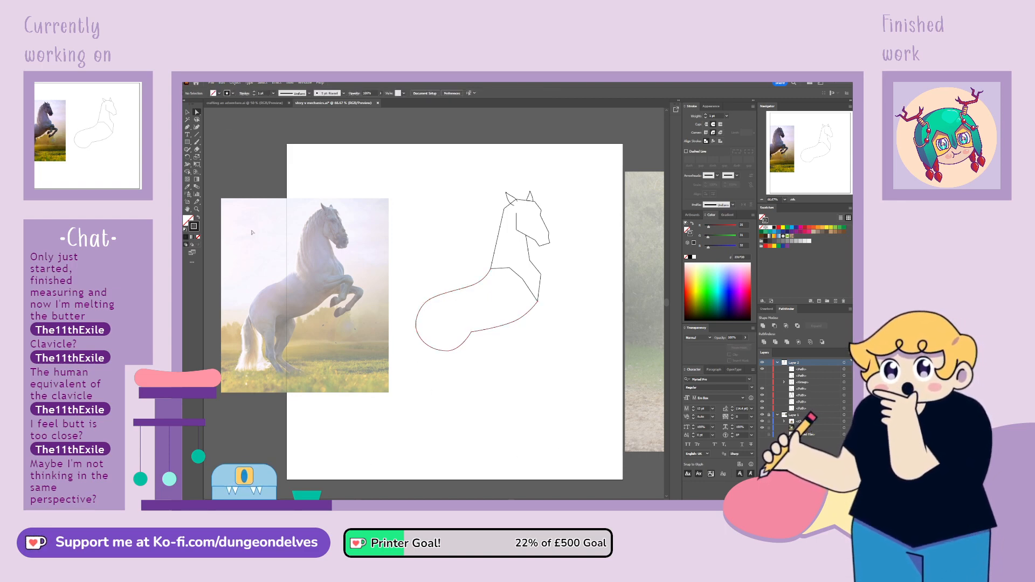
Convert the front chest anchor to a smooth point and adjust its handles to round the chest
click(541, 274)
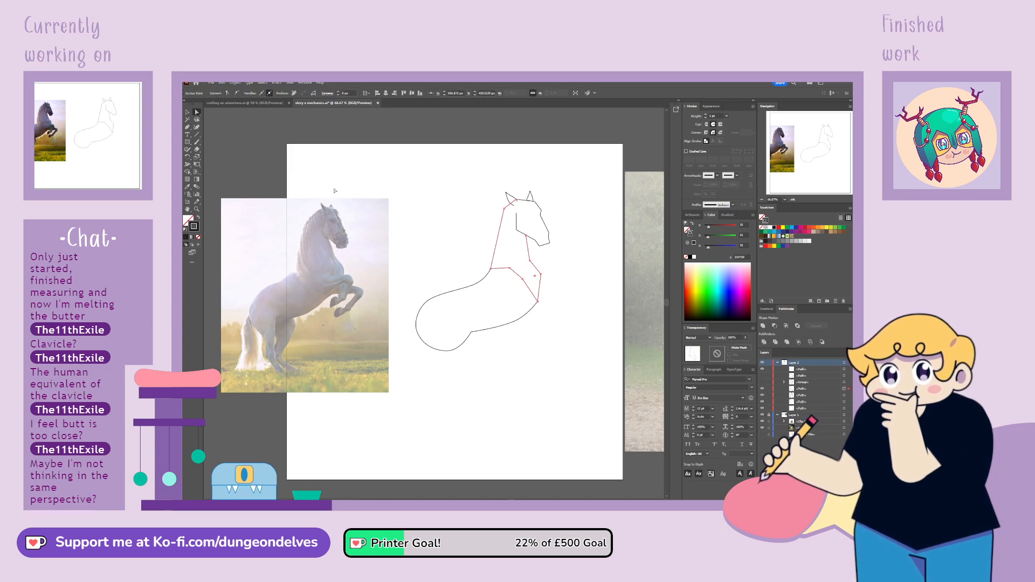
click(238, 94)
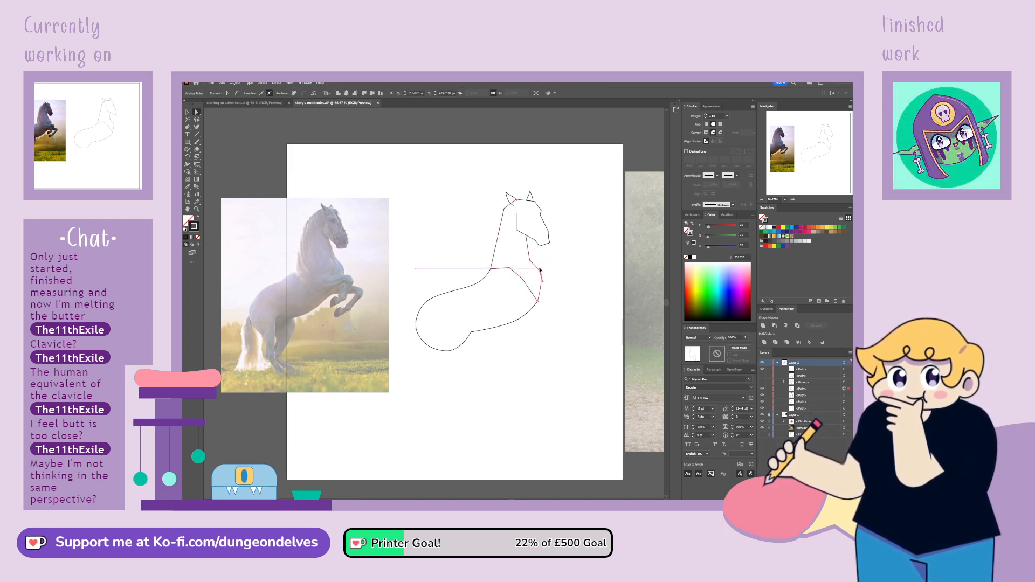
drag(542, 275, 538, 268)
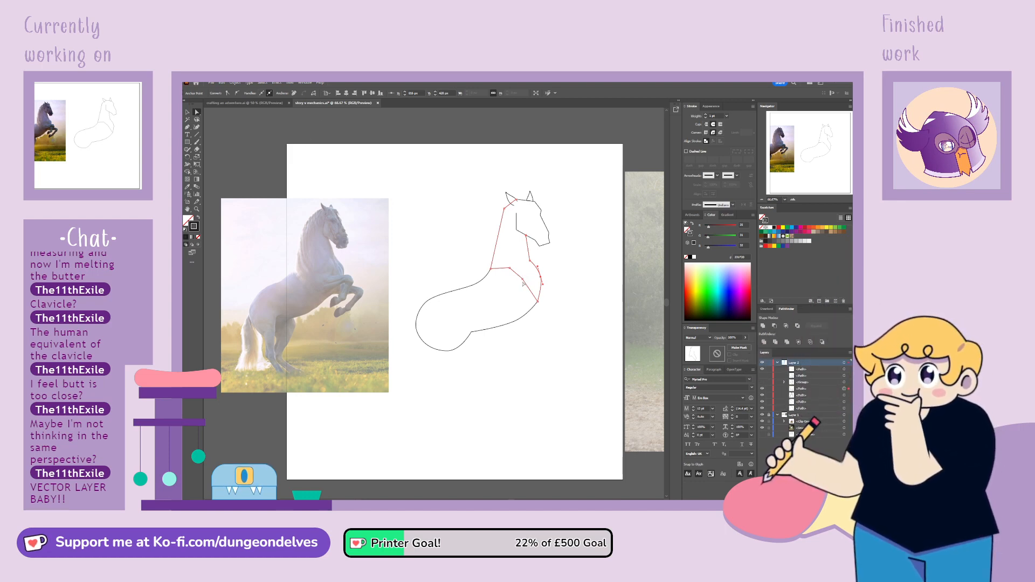
Turn the shoulder line at the neck's base into a smooth arc by converting and adjusting its anchors, and touch up the front chest curve
drag(524, 287, 525, 276)
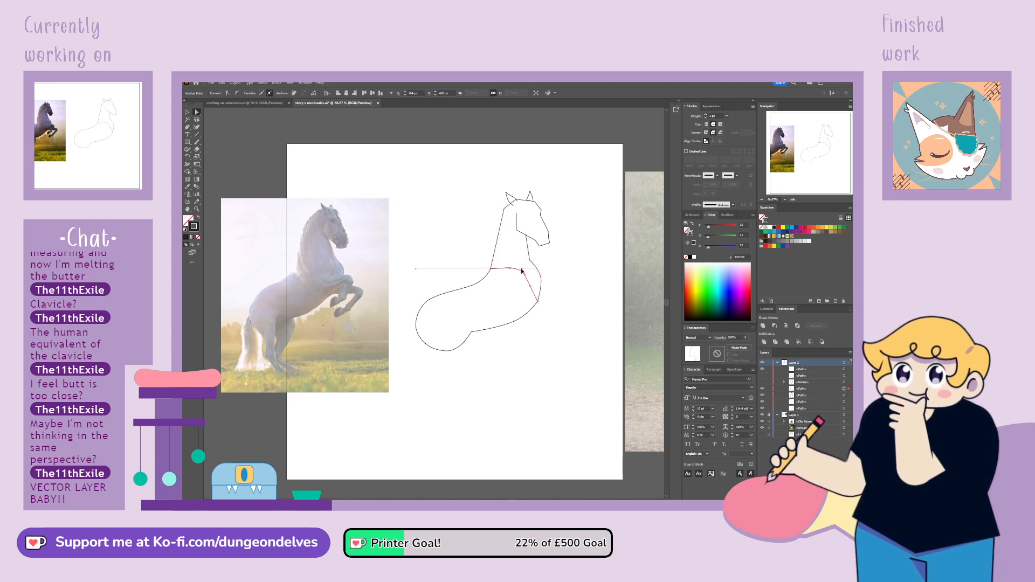
drag(526, 279, 506, 268)
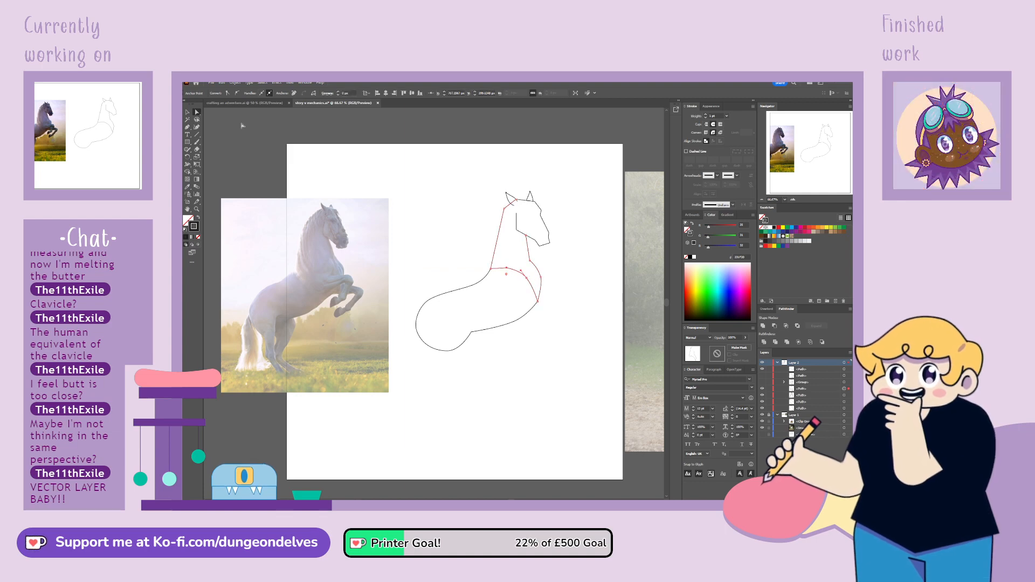
click(227, 94)
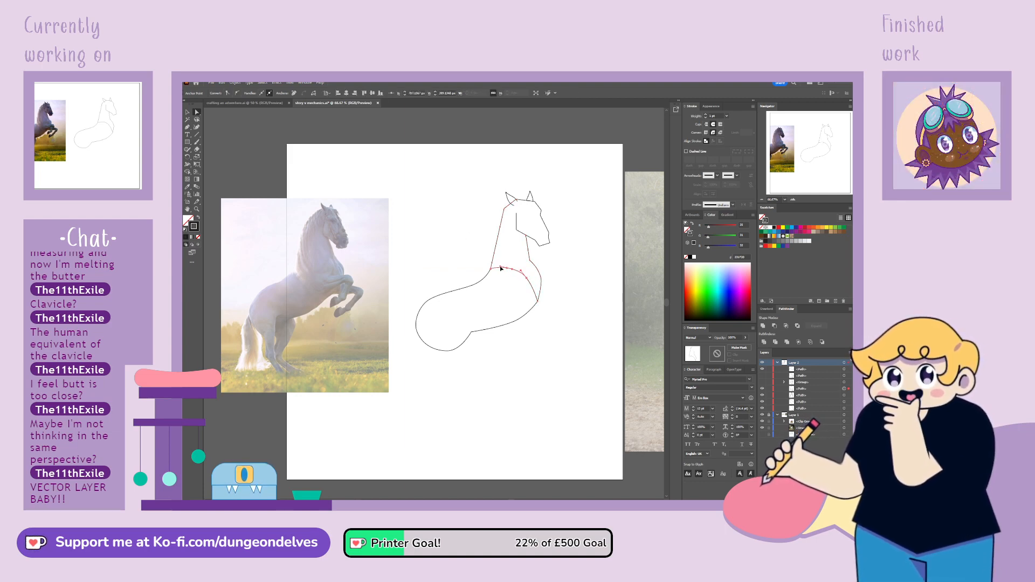
drag(516, 270, 516, 269)
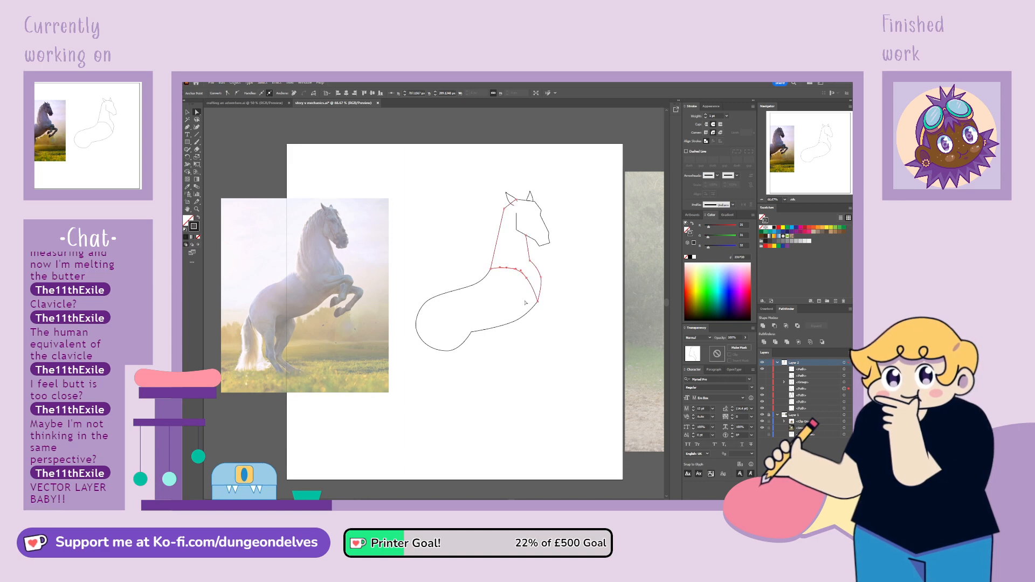
click(545, 308)
click(526, 278)
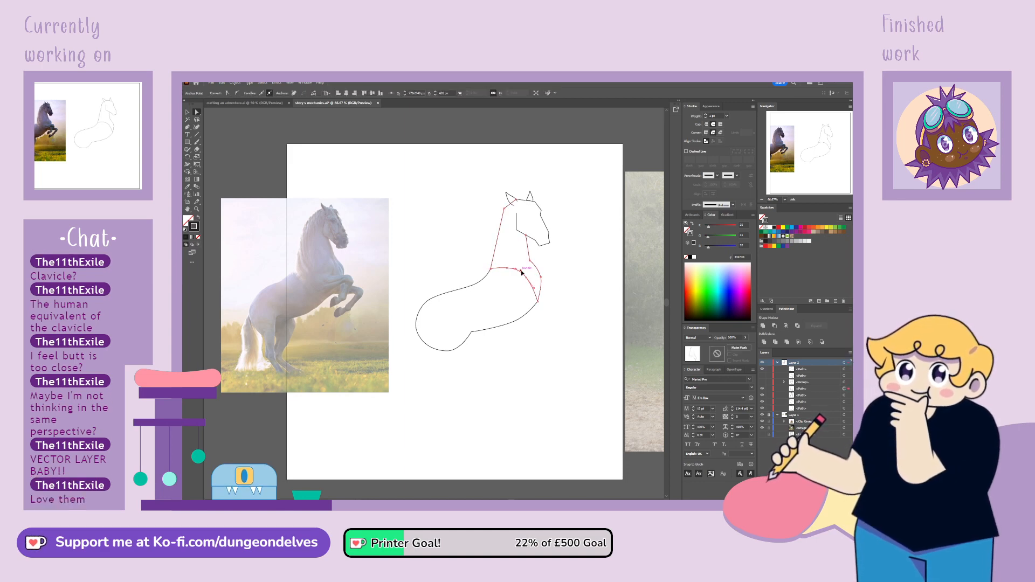
click(520, 457)
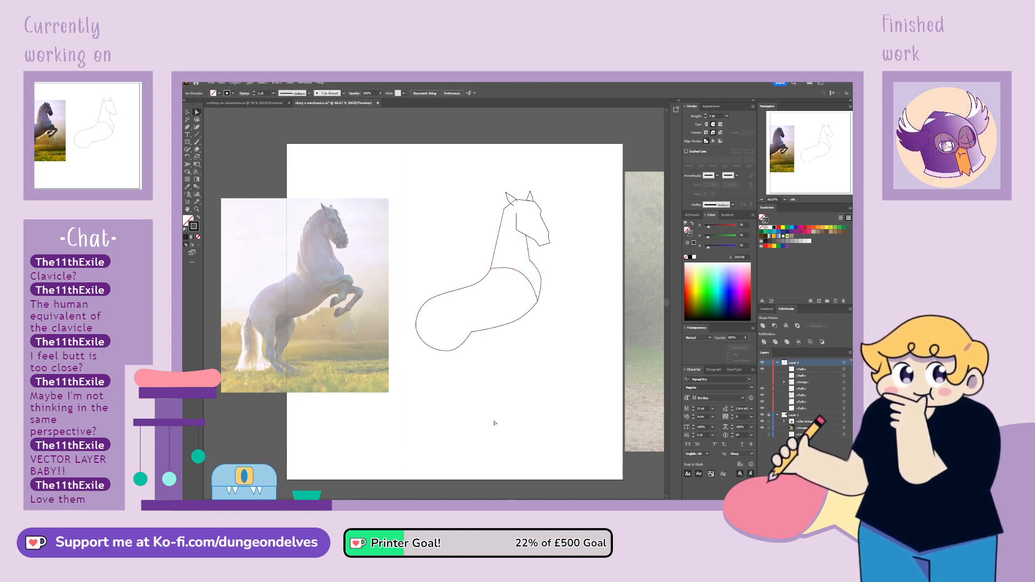
click(543, 281)
click(554, 302)
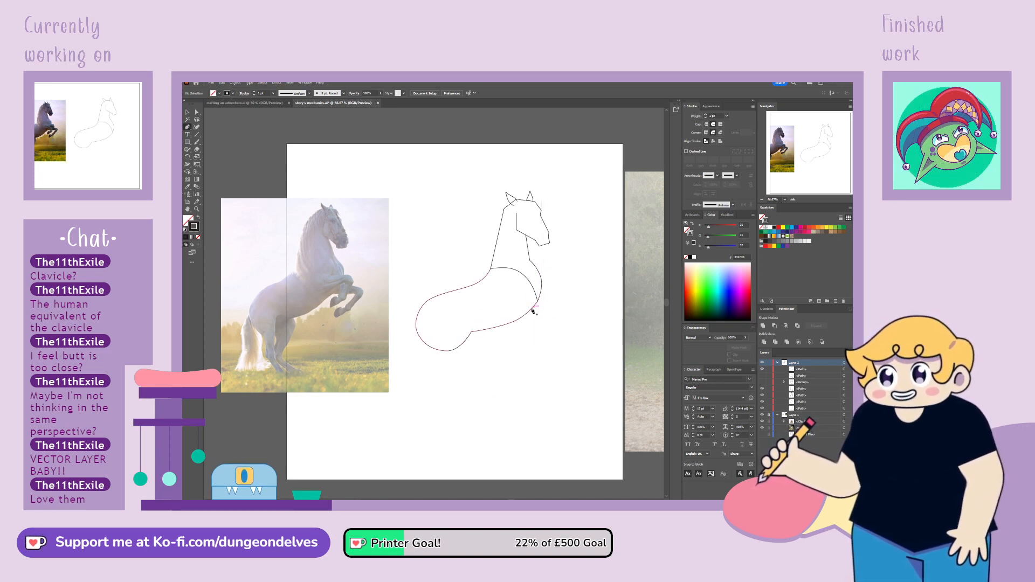
Draw a bent two-segment foreleg starting at the lower chest with the Pen tool and set its stroke weight to 20 pt
click(528, 305)
click(562, 309)
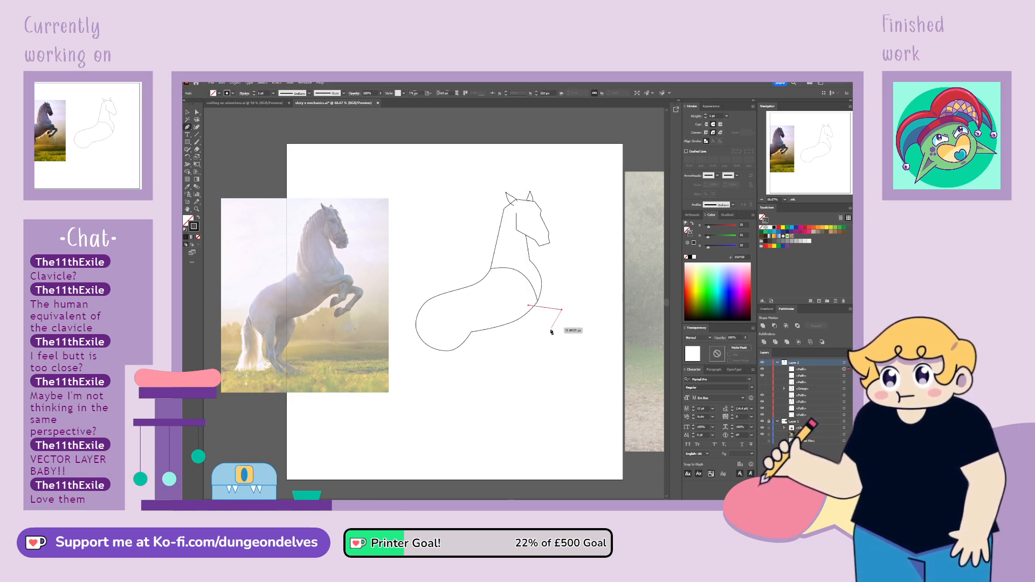
click(538, 334)
click(197, 112)
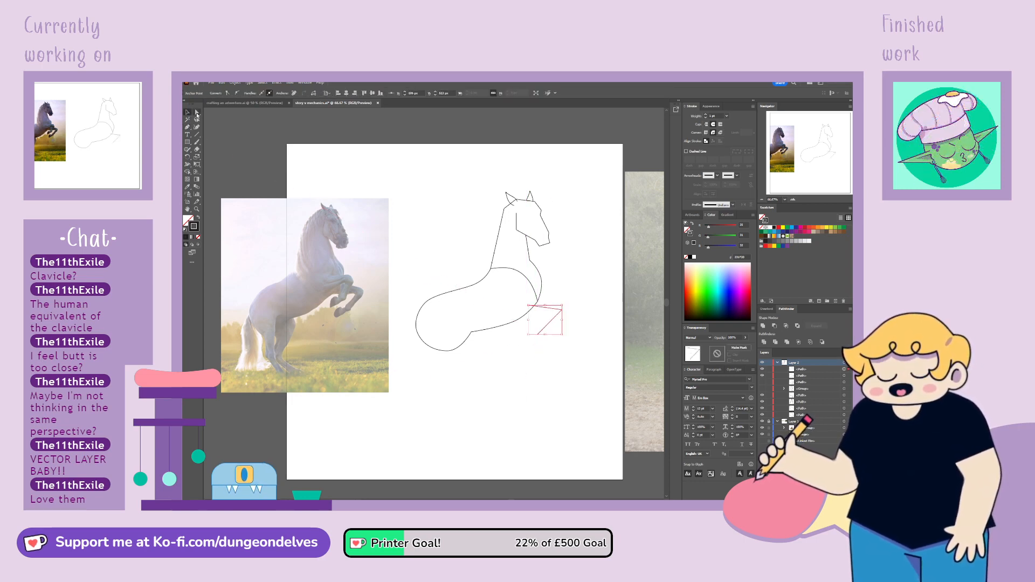
drag(719, 116, 632, 128)
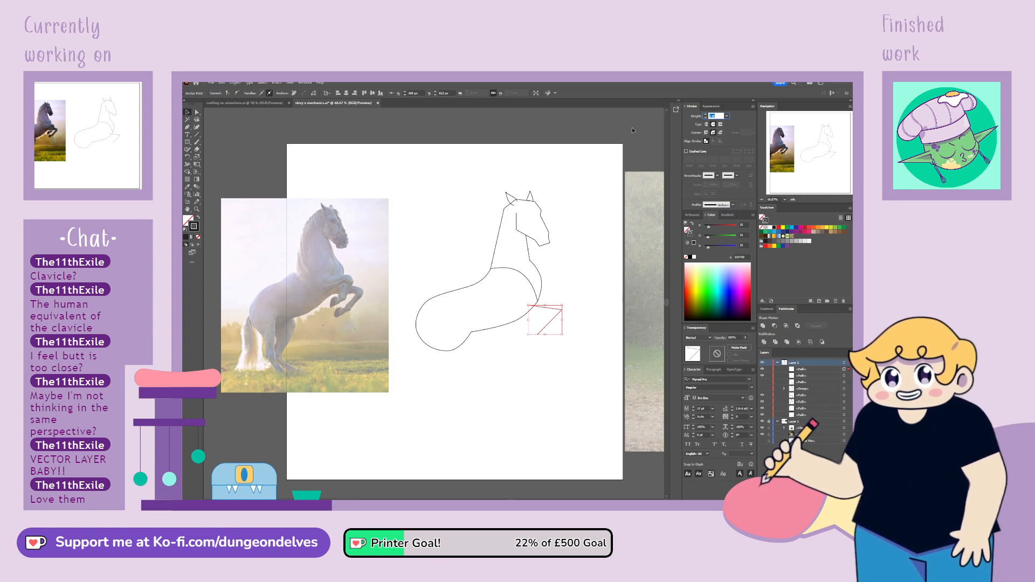
text(20)
key(Return)
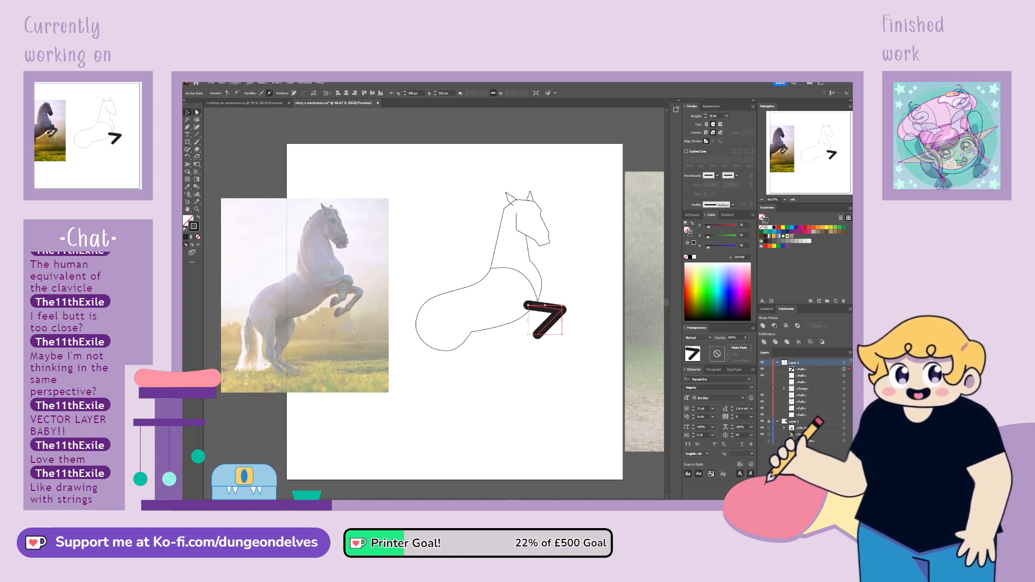
Move the foreleg slightly up and forward, repositioning its shoulder, knee and hoof anchors
click(196, 113)
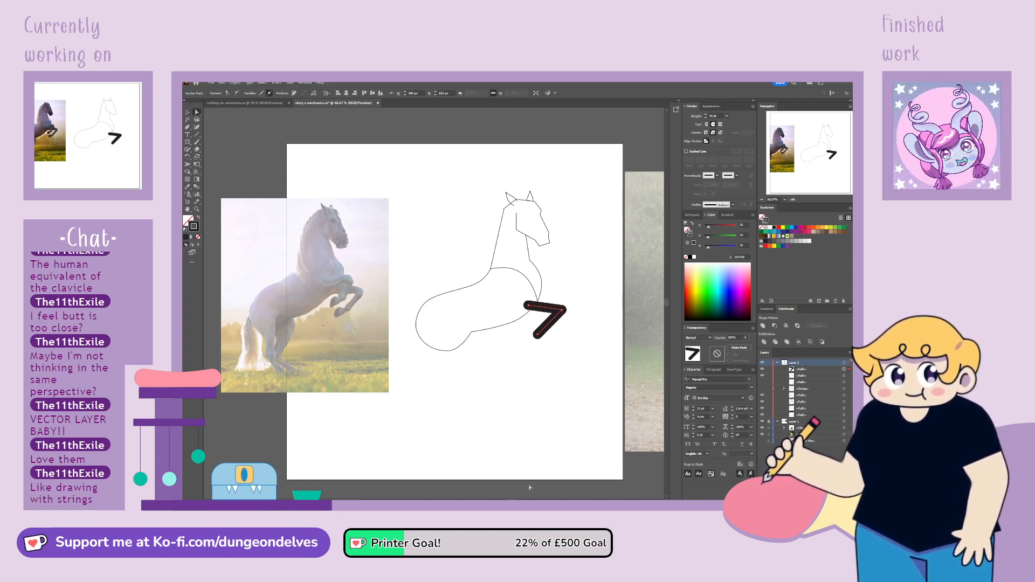
click(529, 305)
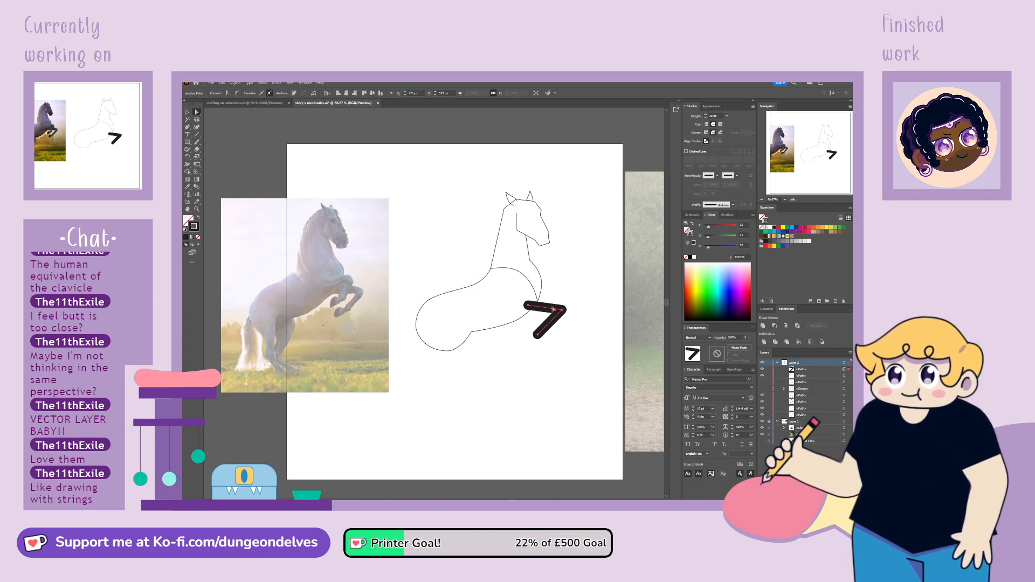
mouse_move(529, 306)
mouse_down()
mouse_move(524, 296)
mouse_move(566, 317)
mouse_move(566, 305)
mouse_move(537, 335)
mouse_move(546, 332)
mouse_up()
click(293, 192)
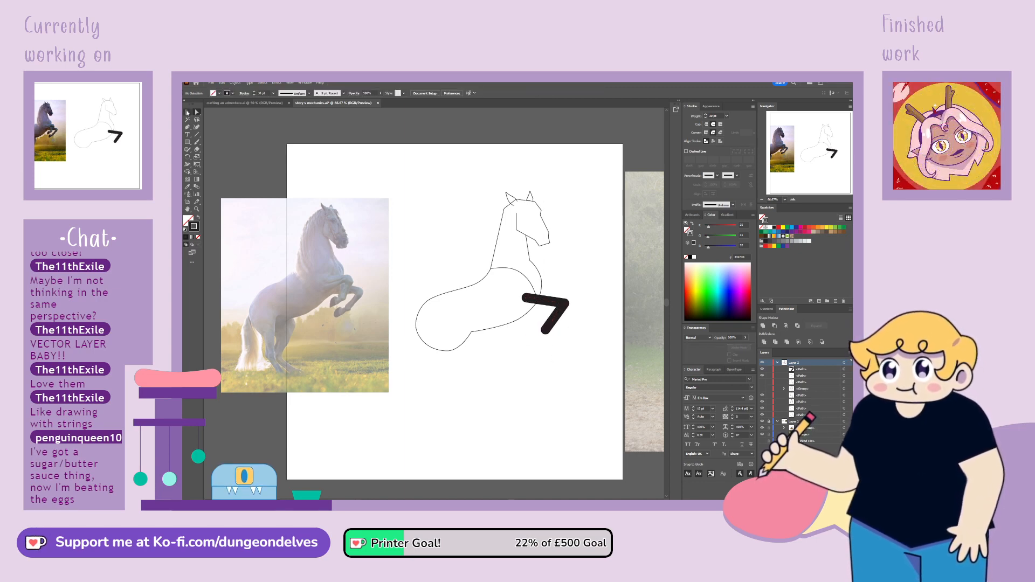
Duplicate the foreleg and place the copy slightly above and behind the original as the second front leg
click(545, 321)
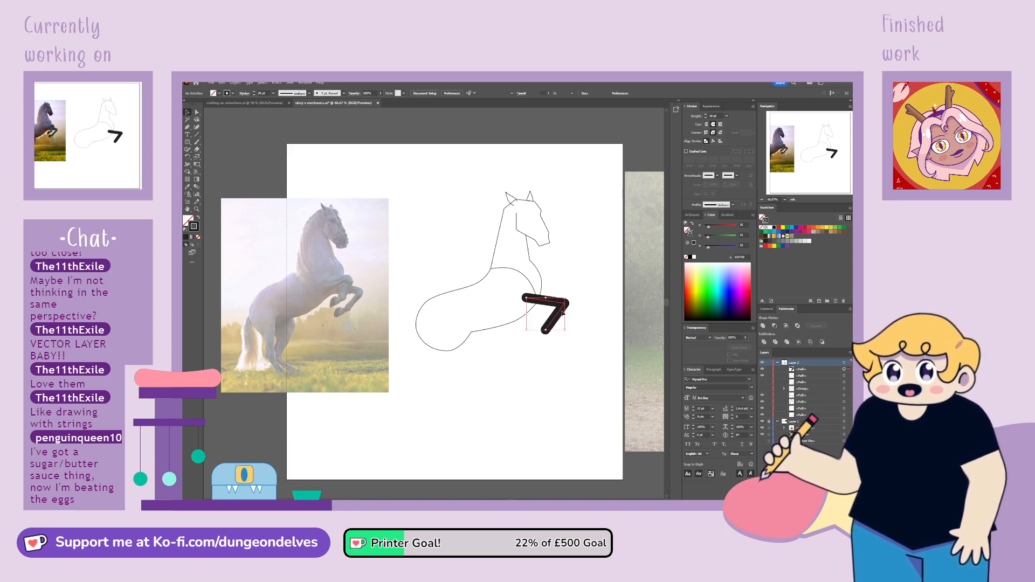
mouse_move(545, 321)
mouse_down()
mouse_move(577, 340)
mouse_move(553, 333)
mouse_move(551, 291)
mouse_up()
shift+click(551, 327)
click(593, 322)
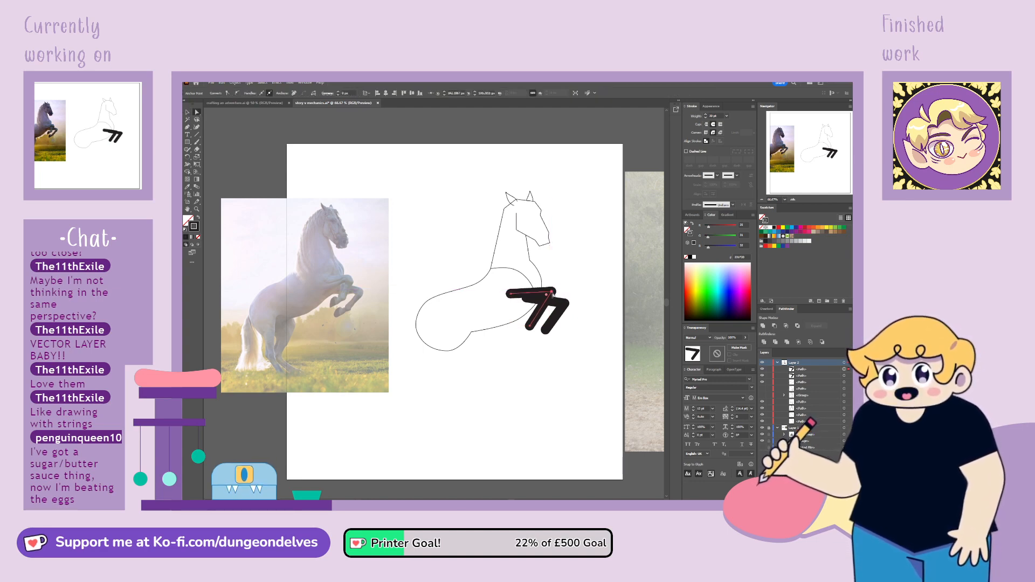
Shorten the duplicated foreleg's lower segment by moving its hoof anchor, and shift the original foreleg's knee and hoof forward
click(530, 329)
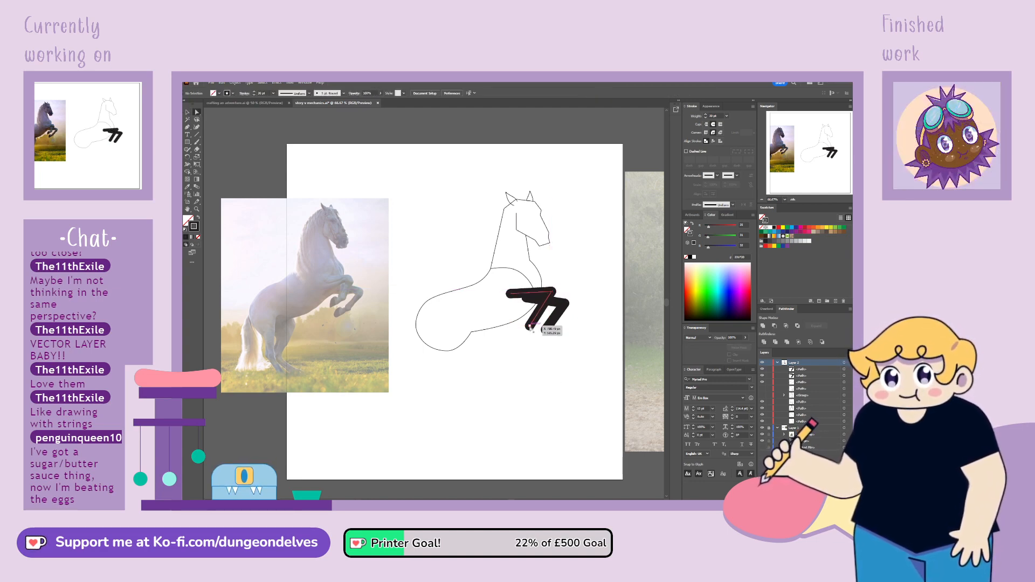
drag(529, 327, 573, 308)
click(566, 303)
shift+click(546, 330)
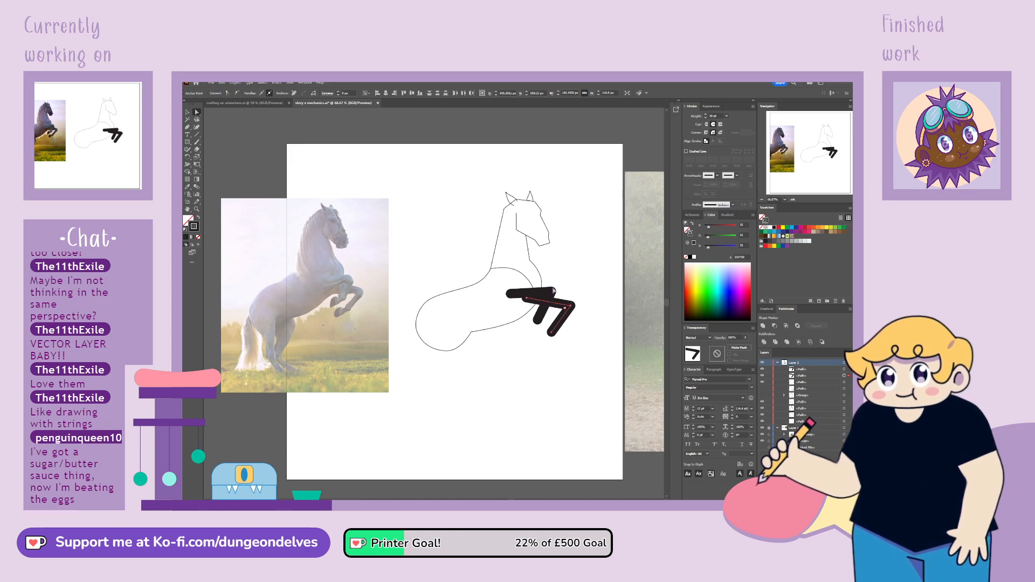
Fine-tune the rear foreleg's knee and hoof anchors and adjust the hoof anchor of the front foreleg
click(555, 291)
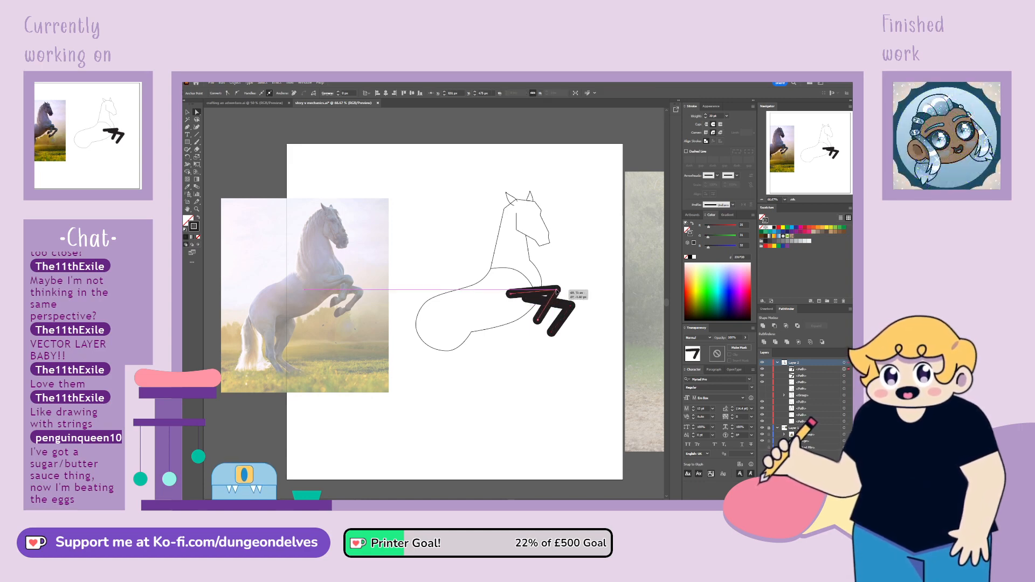
drag(511, 294, 555, 295)
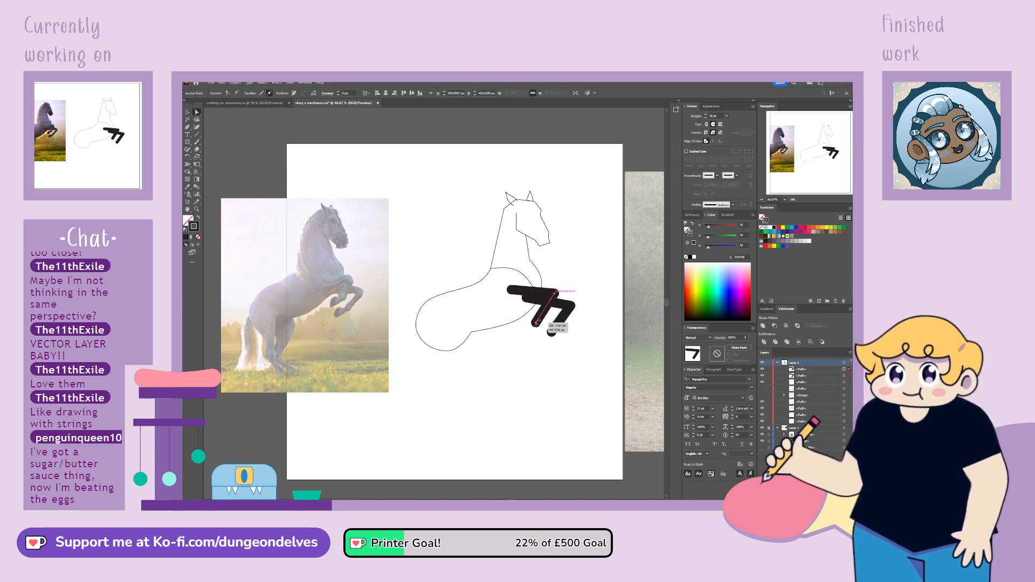
click(521, 431)
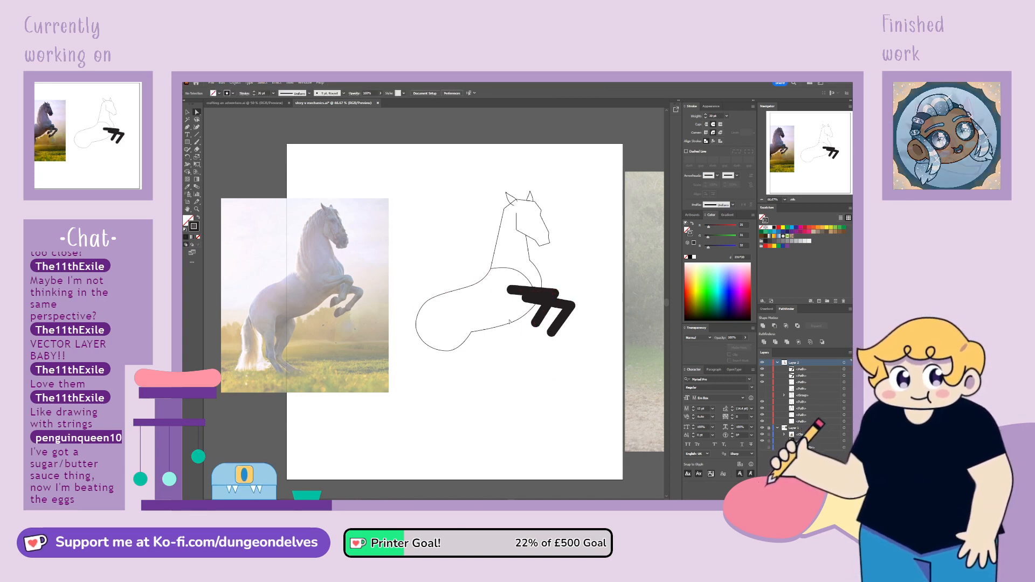
click(552, 333)
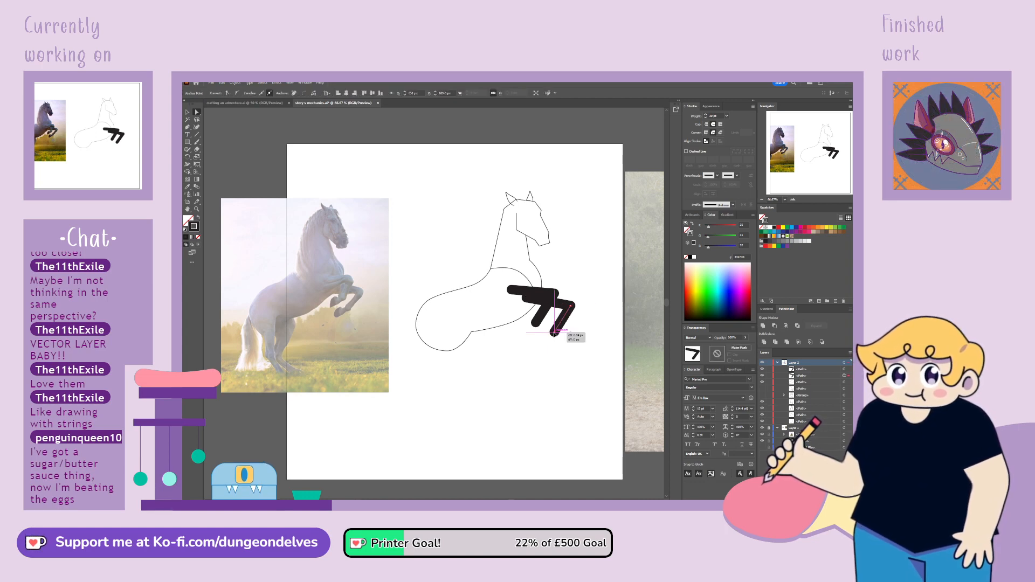
click(536, 347)
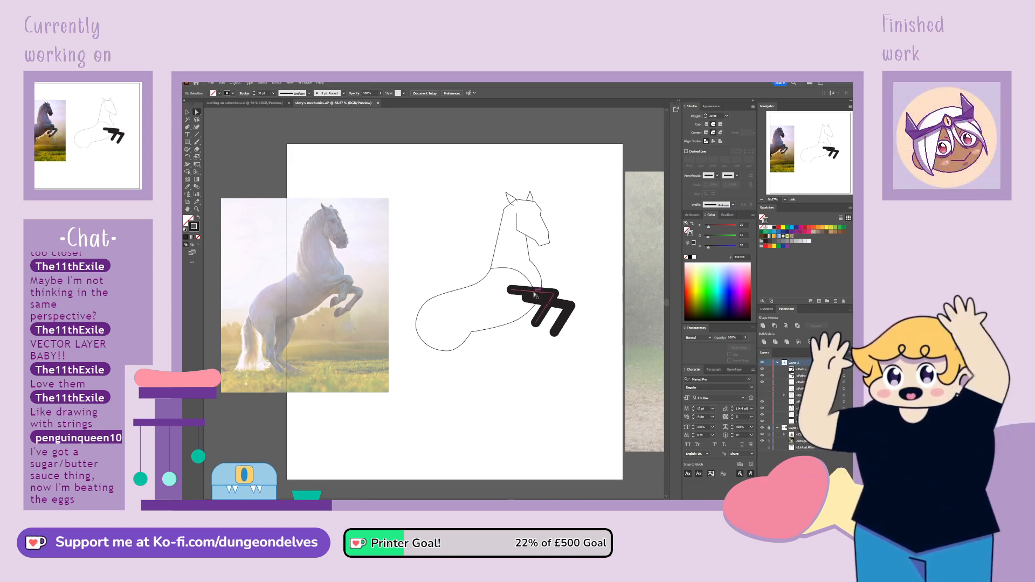
Raise the rear foreleg's shoulder anchor slightly and widen its stroke at the shoulder and knee with the Width tool
drag(512, 290, 511, 287)
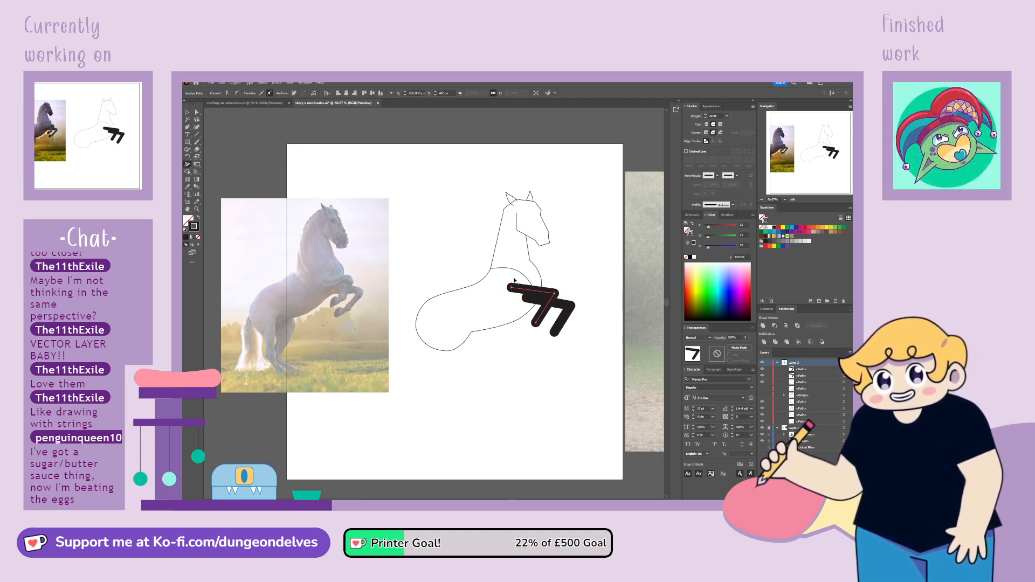
click(455, 289)
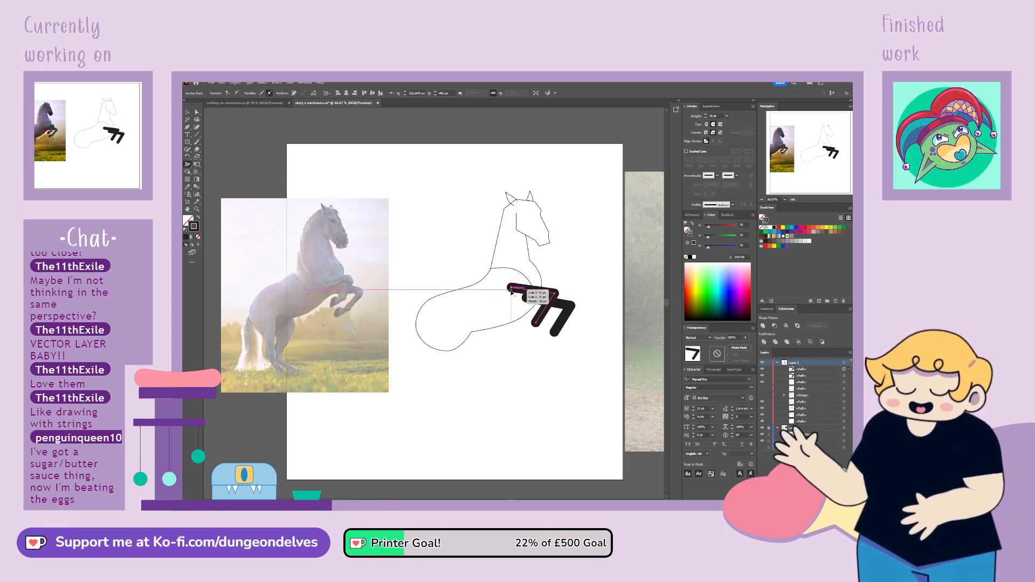
drag(512, 289, 509, 297)
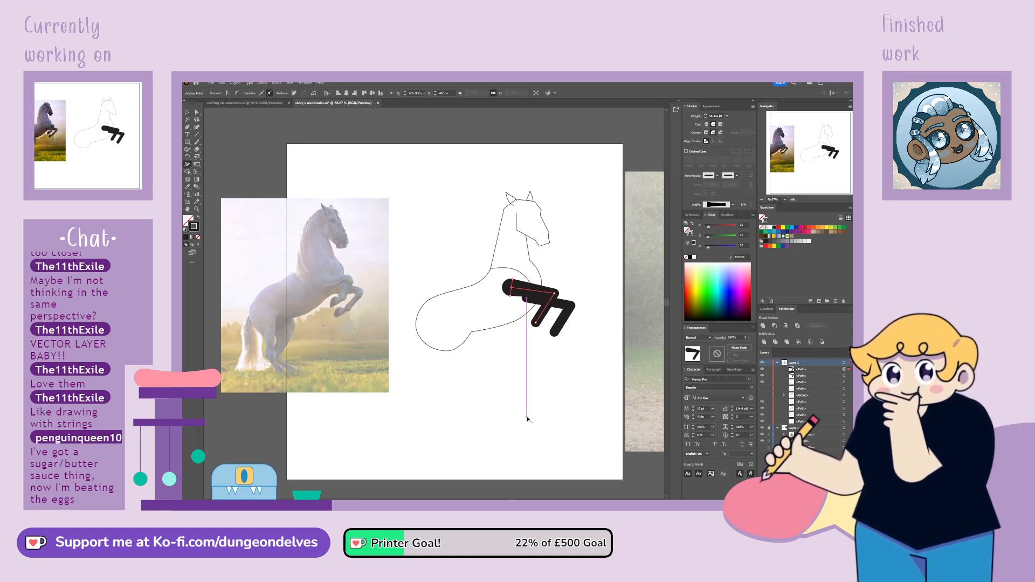
drag(555, 293, 561, 294)
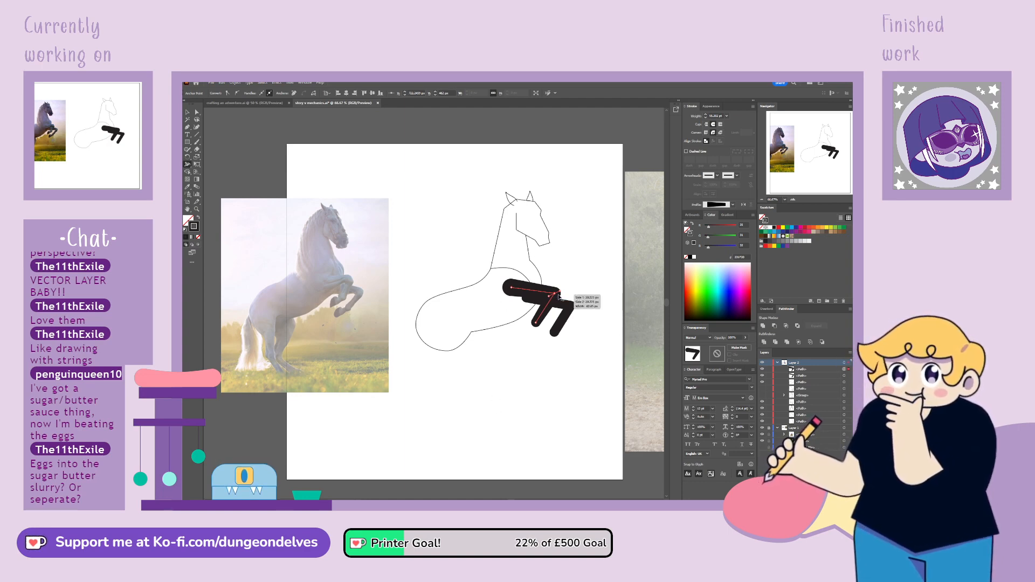
drag(550, 298, 550, 300)
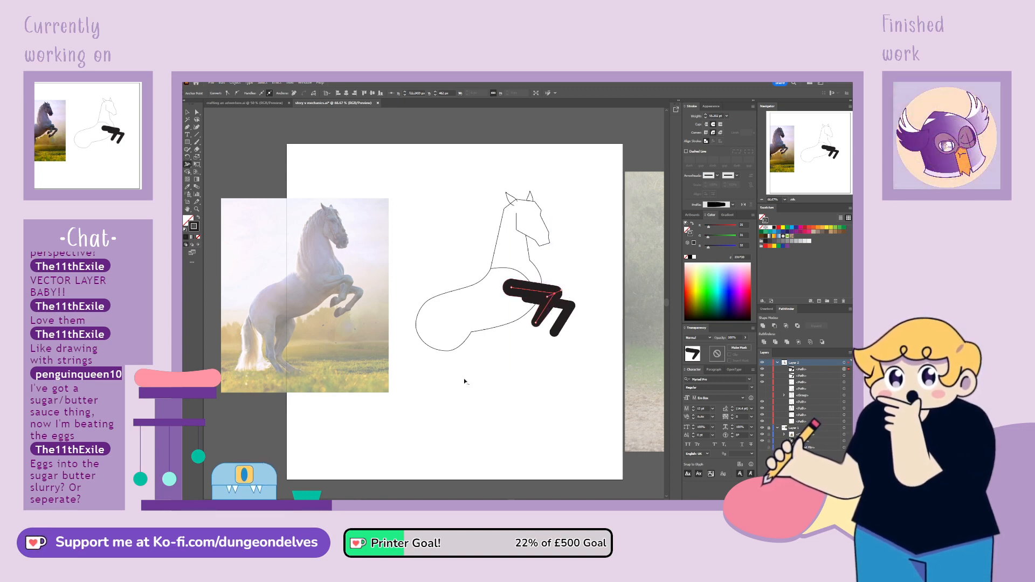
Delete the uniform-width front foreleg and thicken the hoof end of the remaining widened one
click(187, 113)
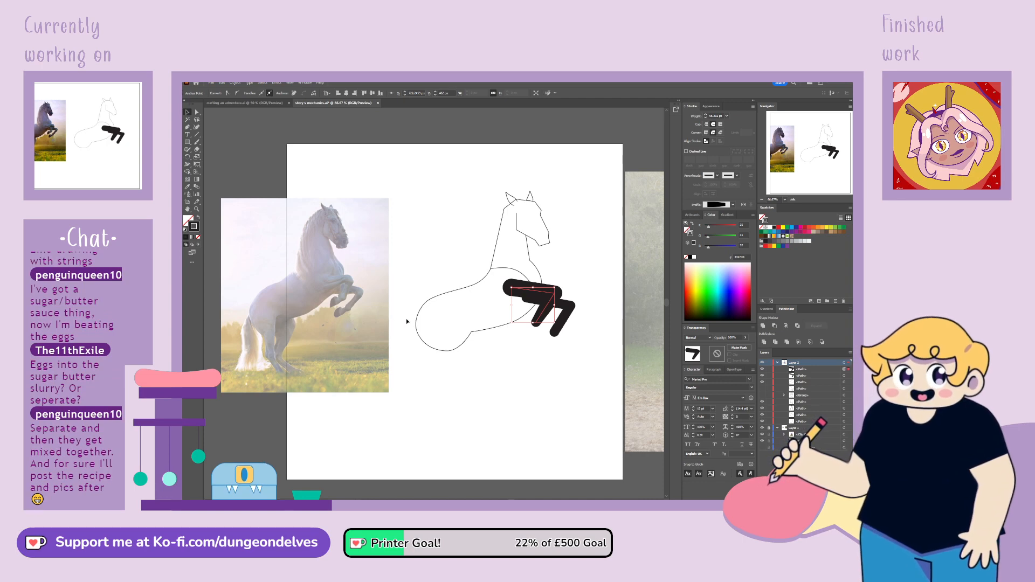
key(Delete)
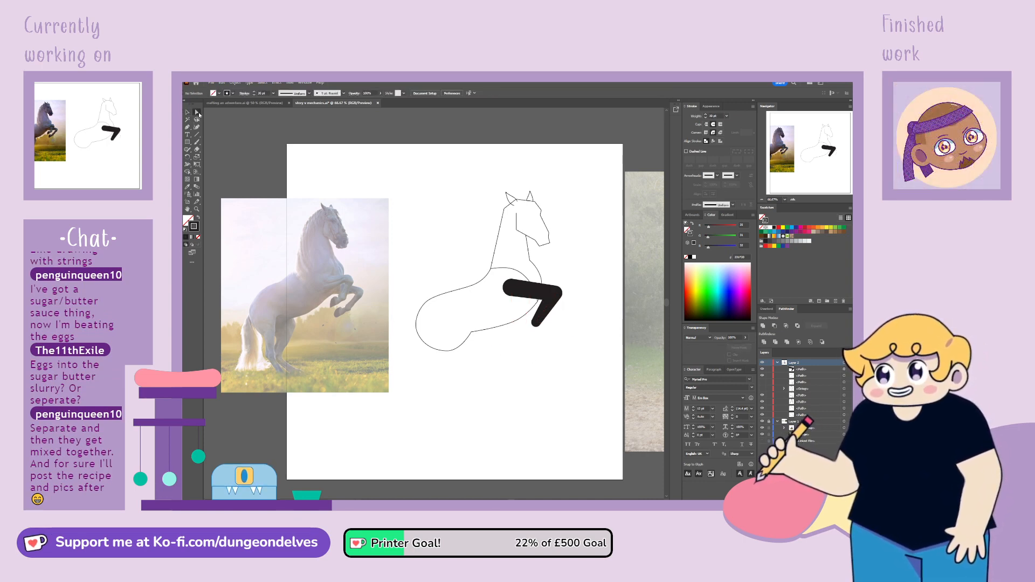
click(538, 323)
click(537, 325)
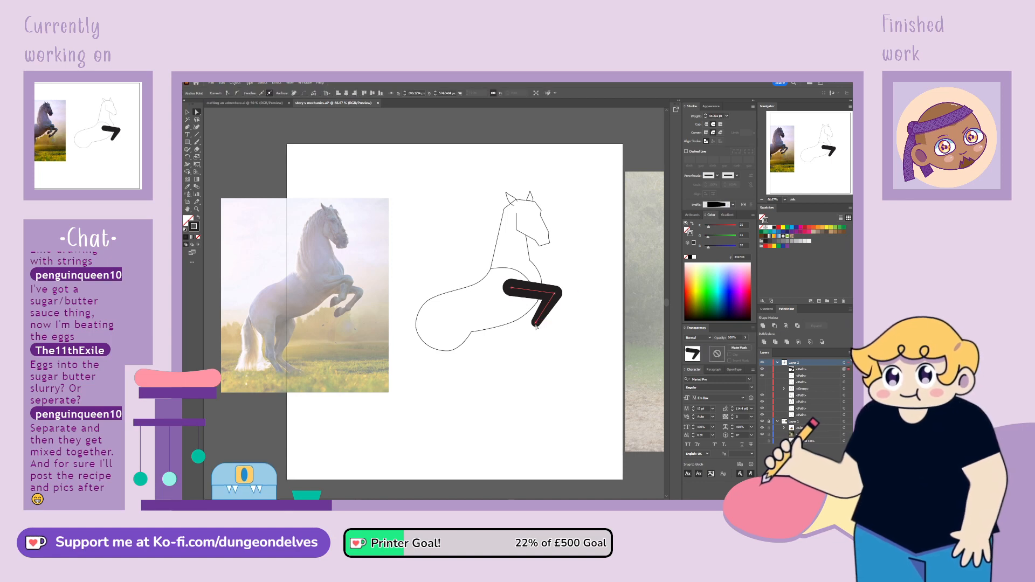
drag(537, 325, 535, 326)
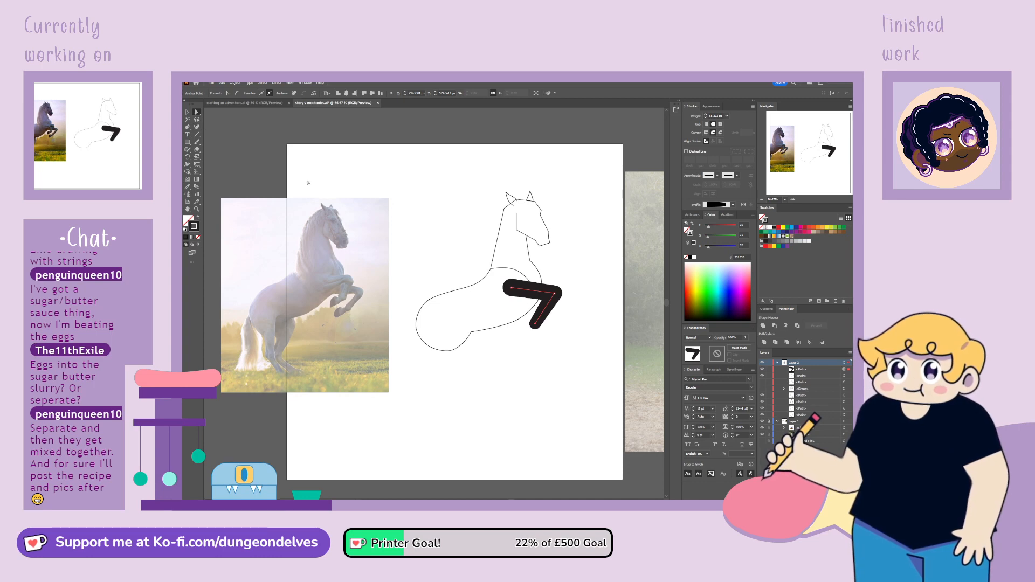
Add an anchor beside the foreleg's knee, reshape the bend into a blunter corner and nudge the hoof anchor
click(187, 127)
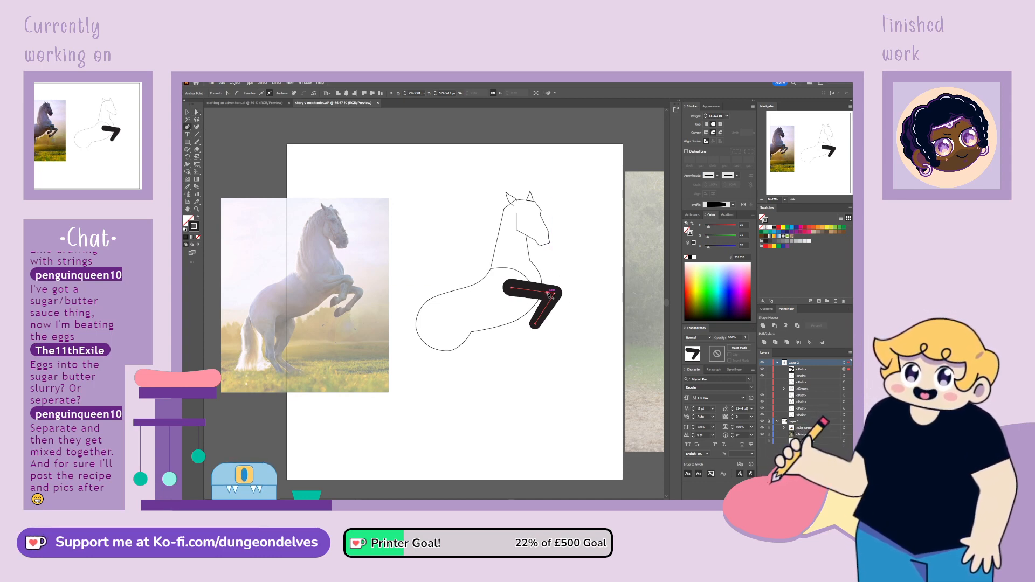
click(548, 292)
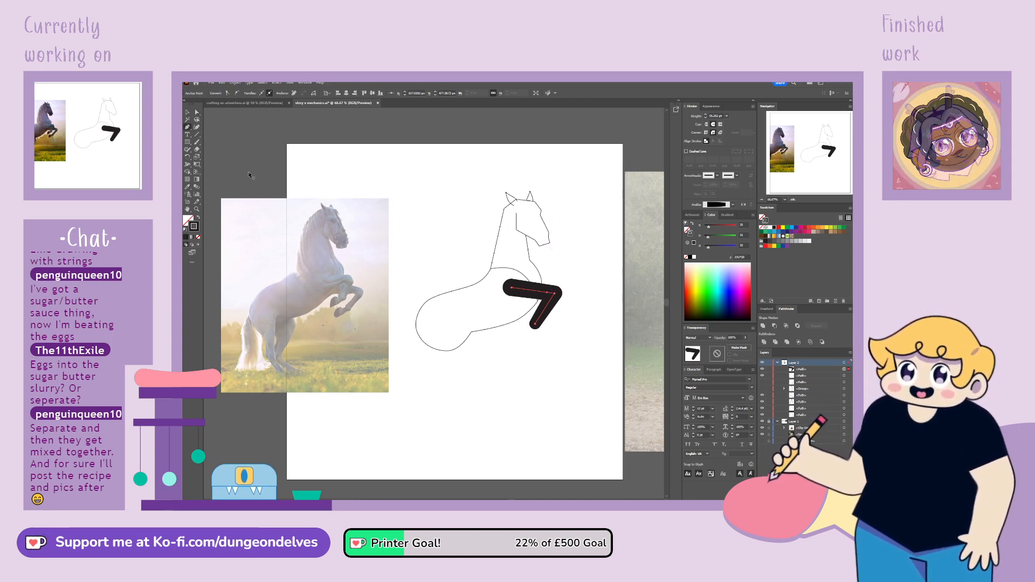
drag(555, 294, 555, 300)
click(548, 294)
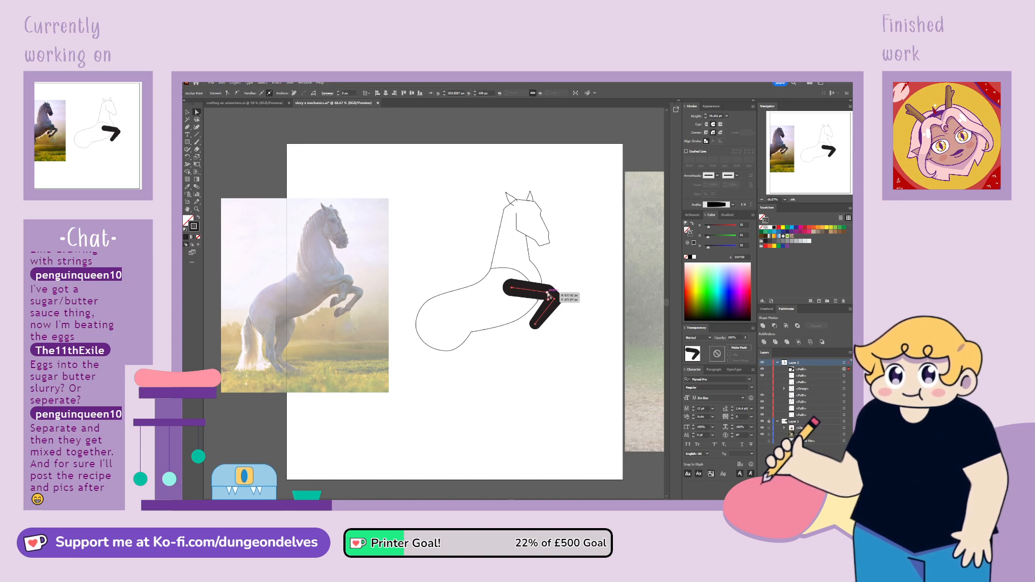
drag(548, 295, 554, 298)
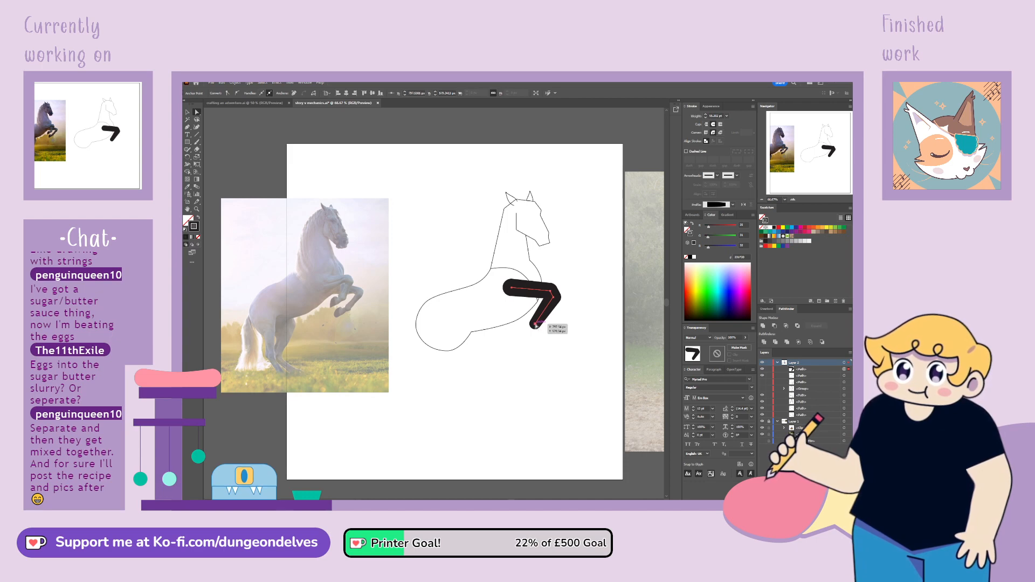
drag(536, 325, 538, 326)
Move the whole foreleg slightly down on the horse's chest
click(521, 461)
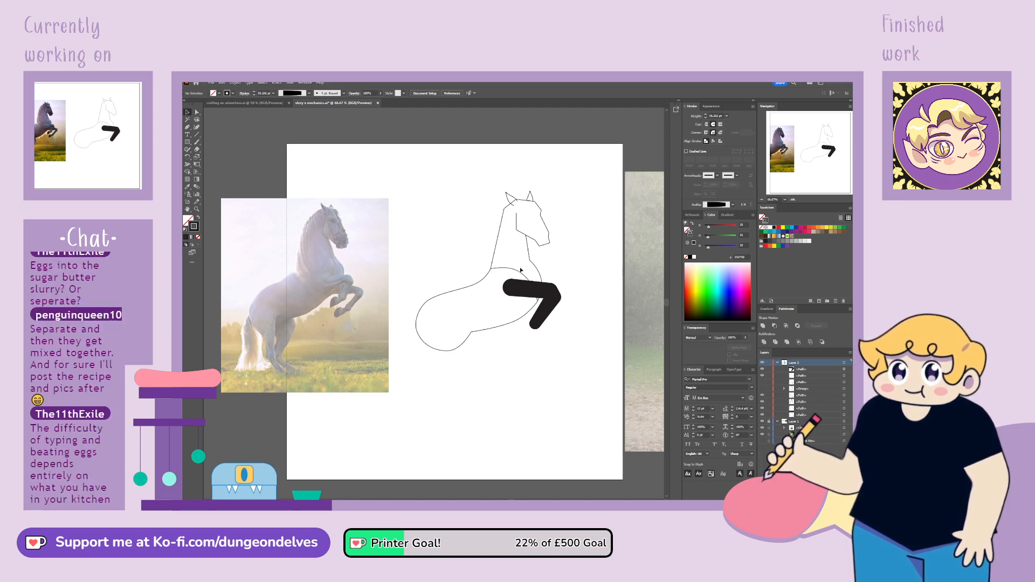
drag(545, 288, 545, 294)
click(567, 314)
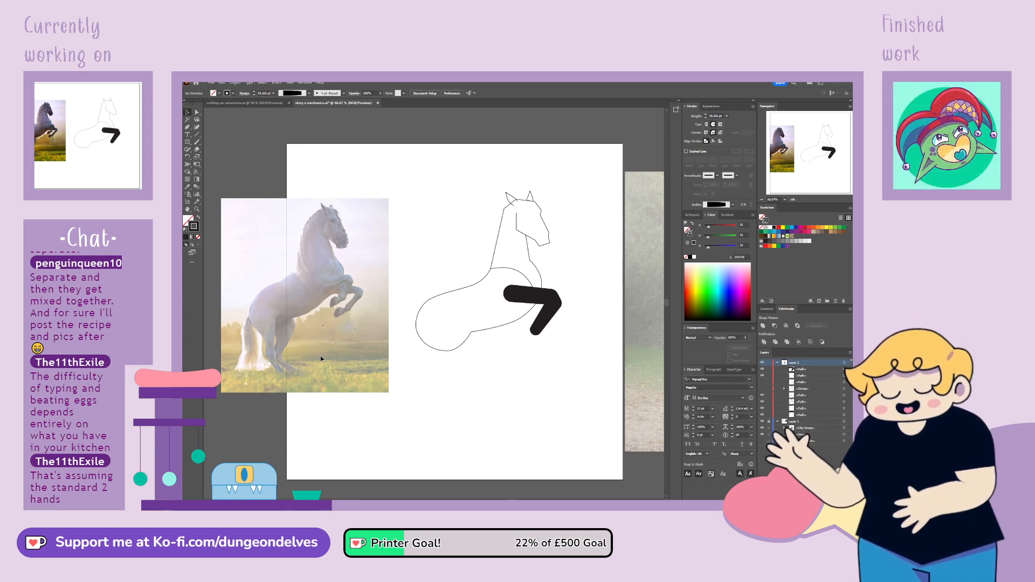
Draw a closed, angular hoof outline from the foreleg's lower end with the Pen tool
click(188, 127)
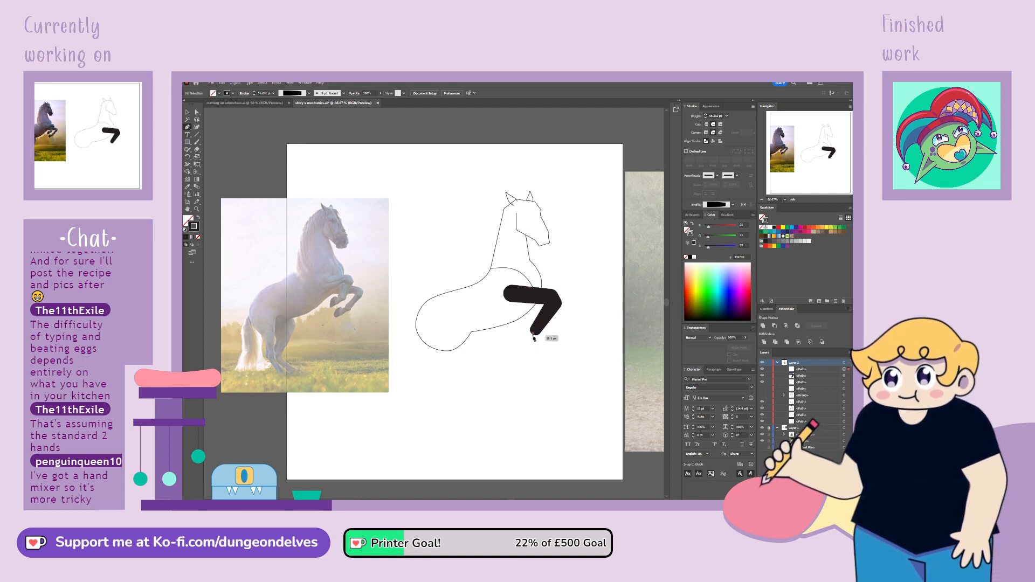
click(533, 334)
drag(517, 351, 525, 331)
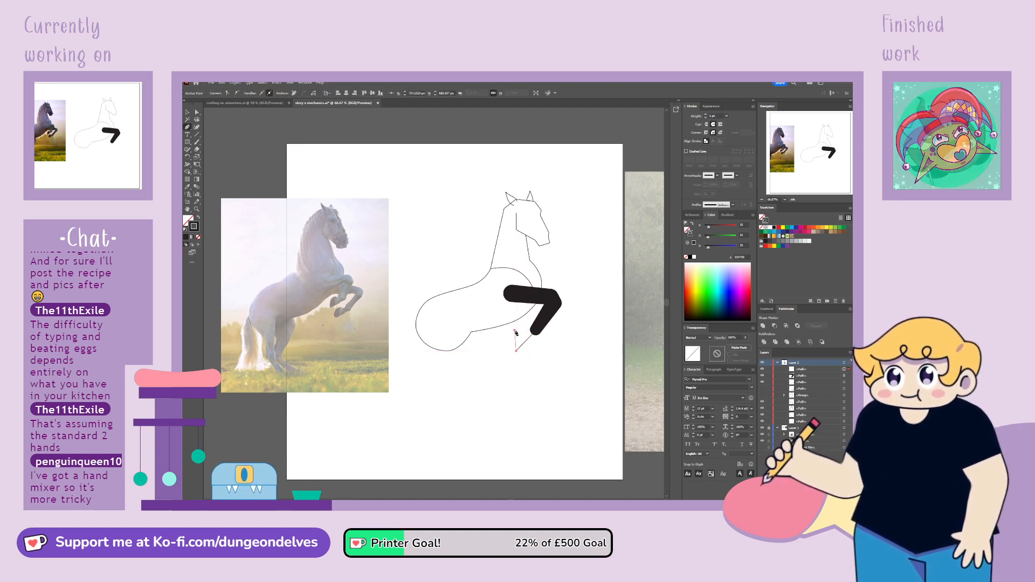
click(533, 332)
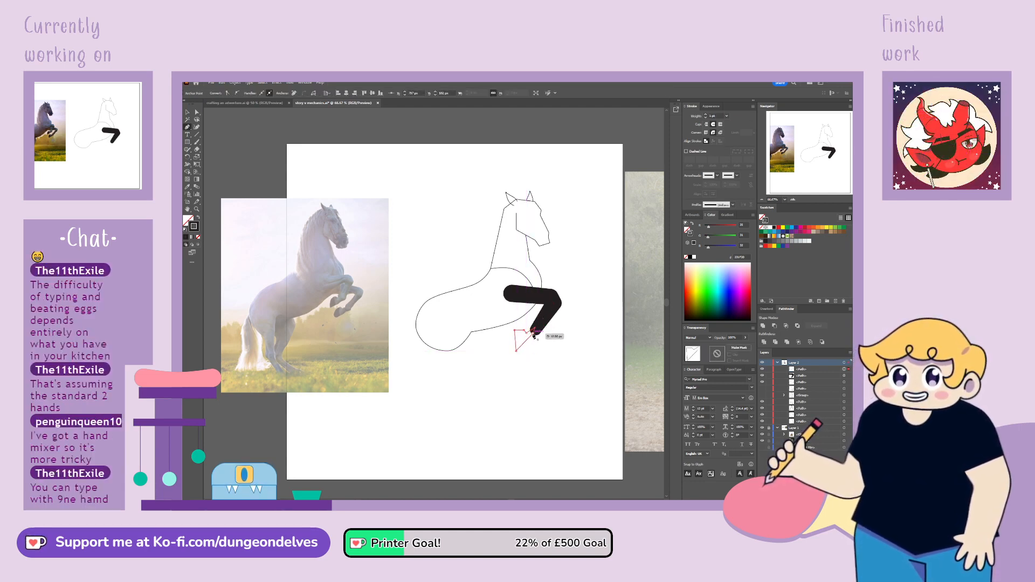
Curve the hoof outline's lower tip and round its upper corner
click(197, 112)
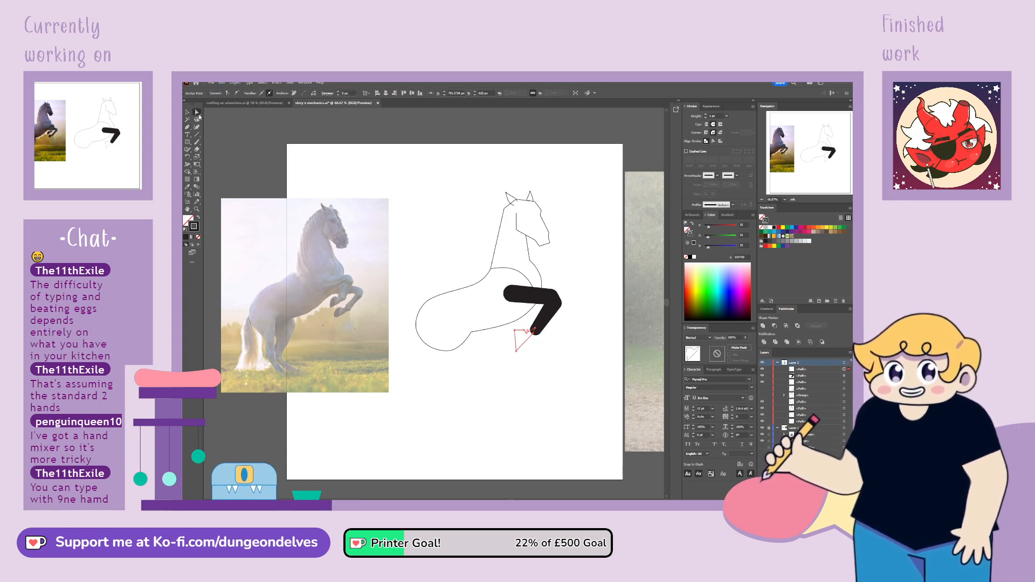
key(ctrl+1)
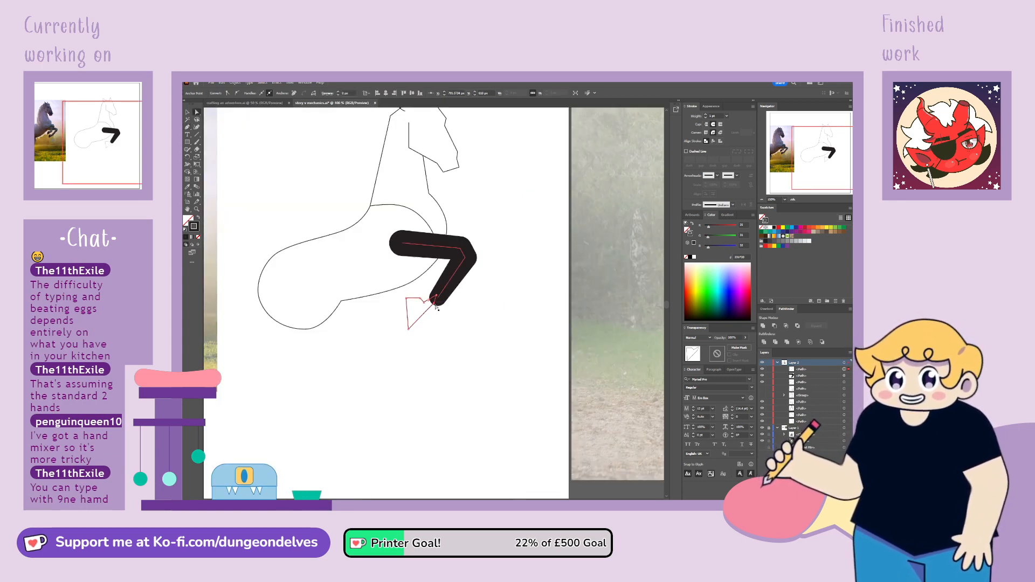
drag(436, 304, 441, 304)
key(ctrl+z)
drag(804, 159, 786, 156)
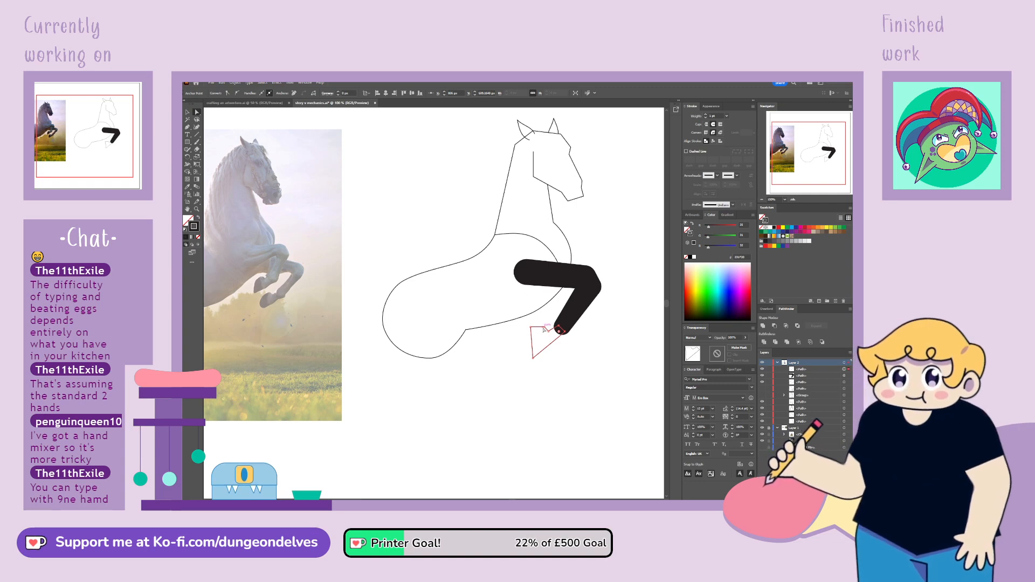
drag(546, 326, 524, 355)
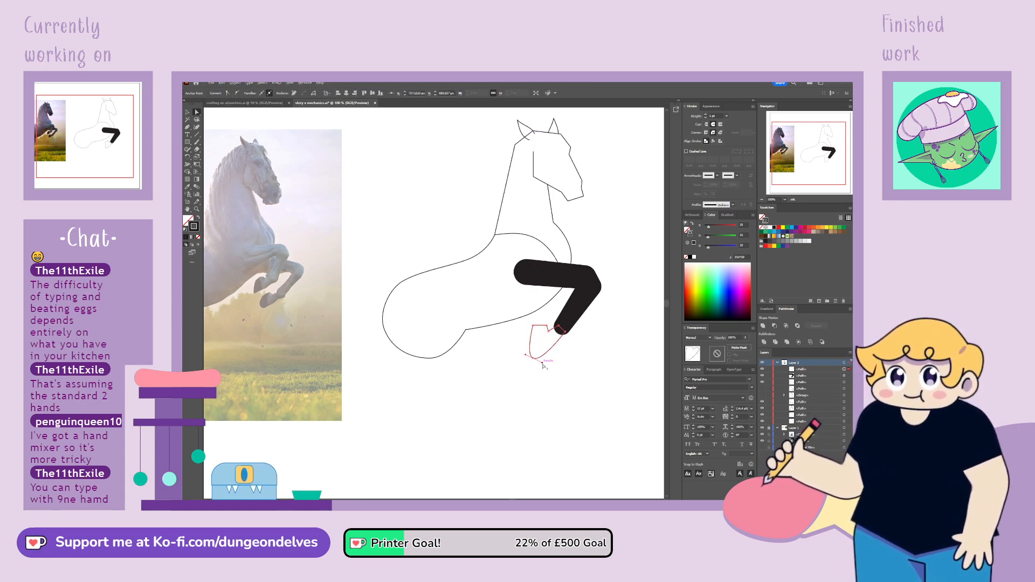
drag(552, 354, 552, 353)
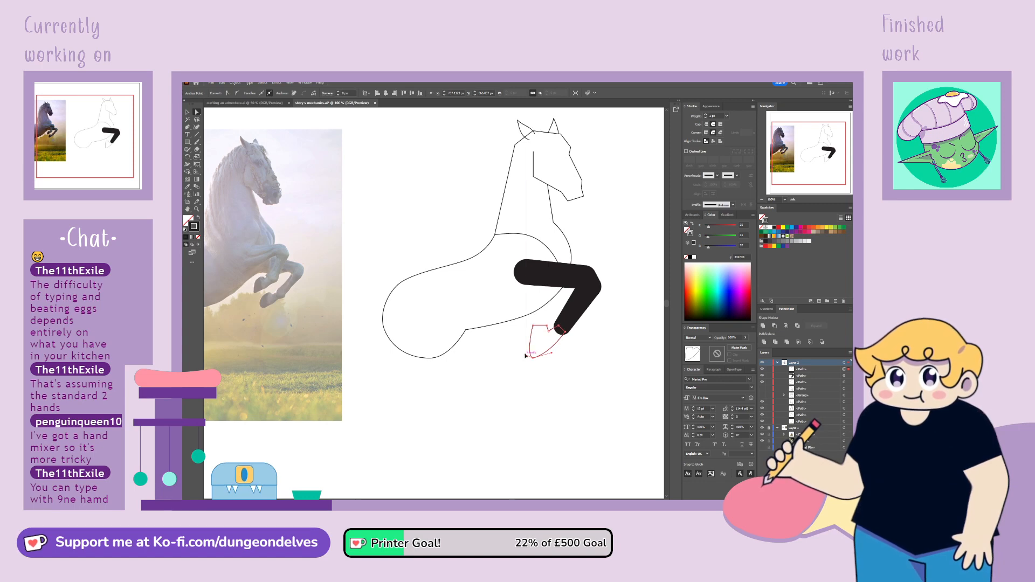
click(532, 475)
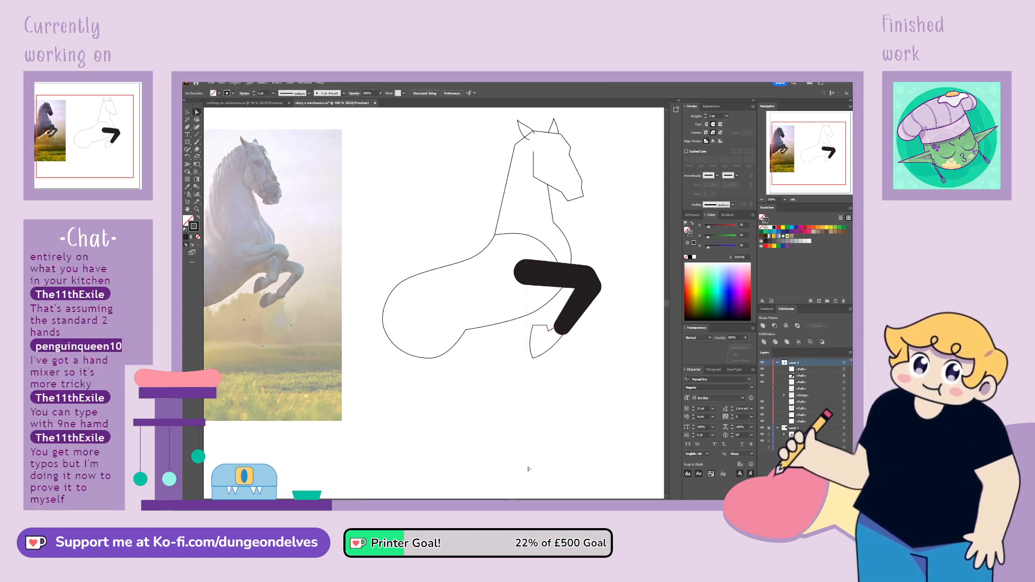
click(543, 331)
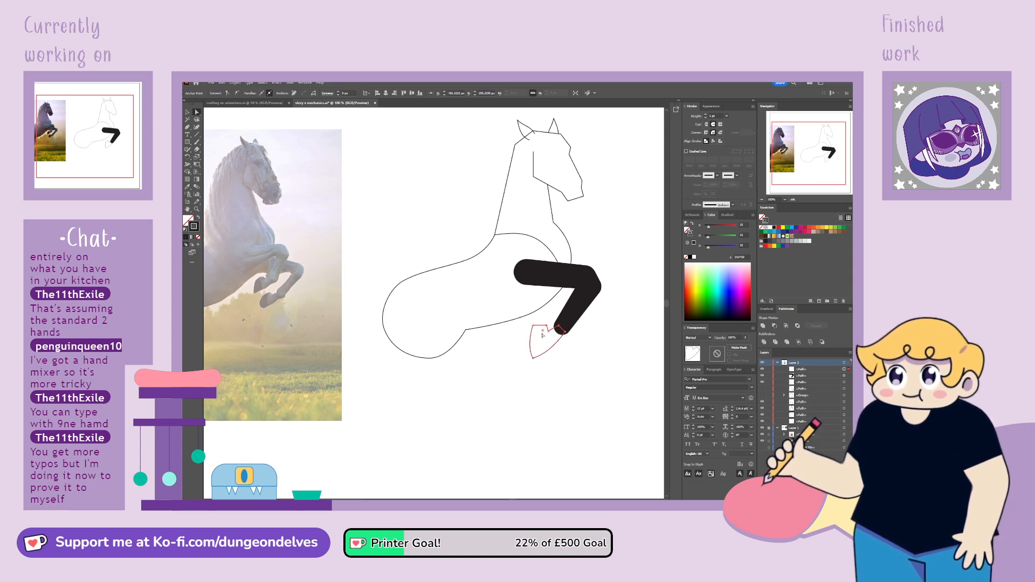
click(576, 368)
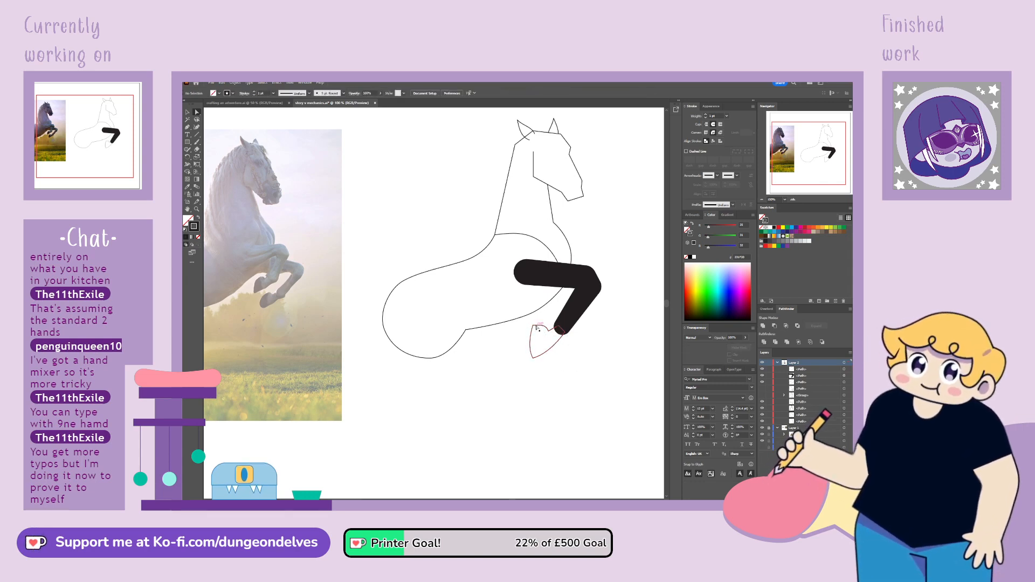
Move the hoof outline slightly up and forward to fit the foreleg's lower end, and select the foreleg
click(187, 112)
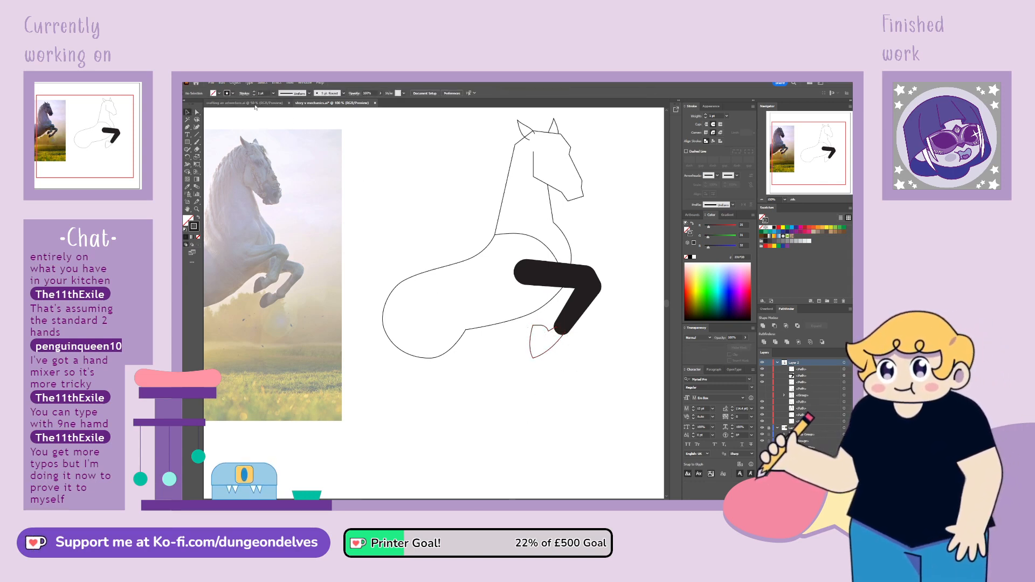
click(556, 348)
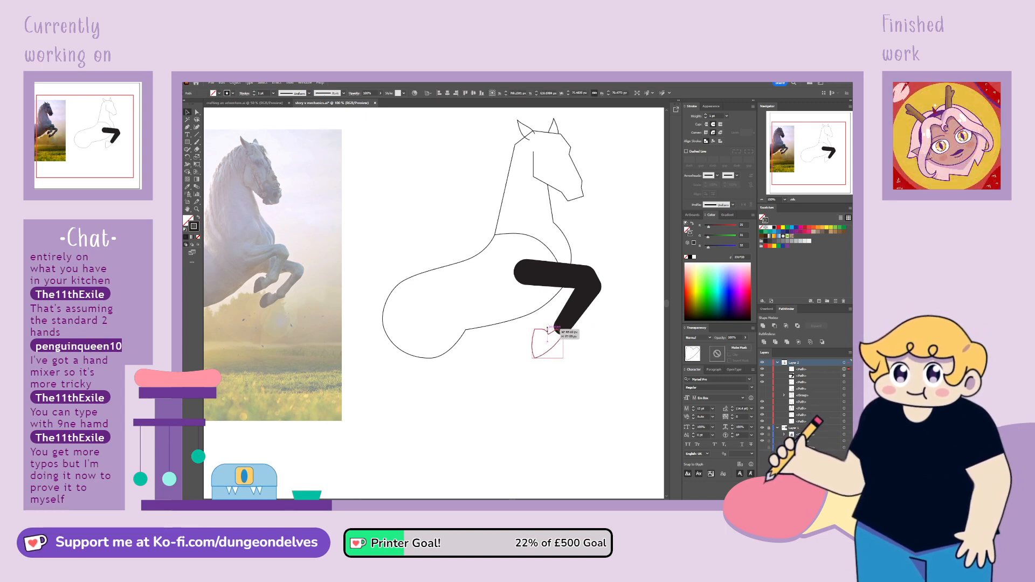
drag(557, 345, 559, 344)
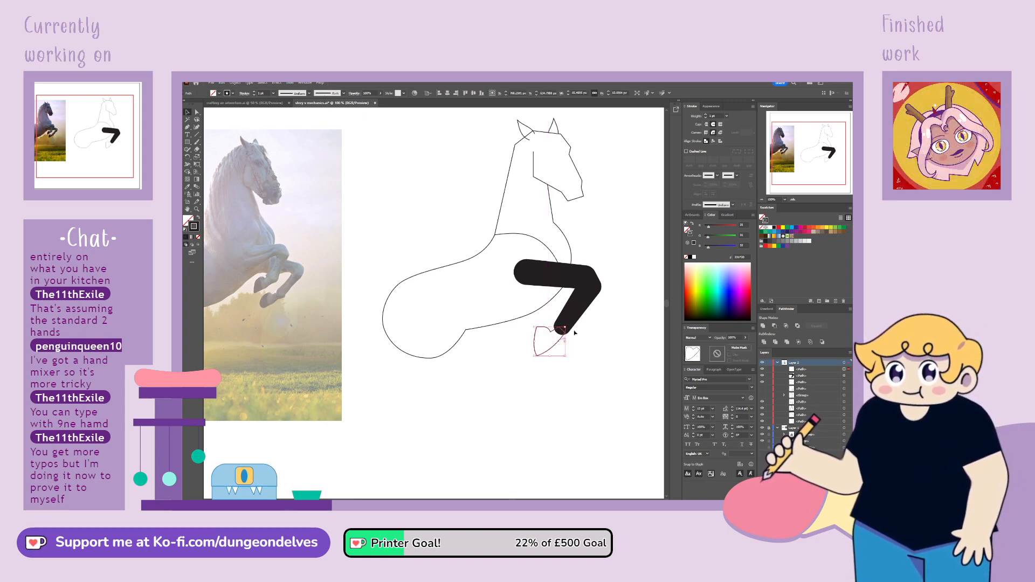
click(578, 337)
click(575, 307)
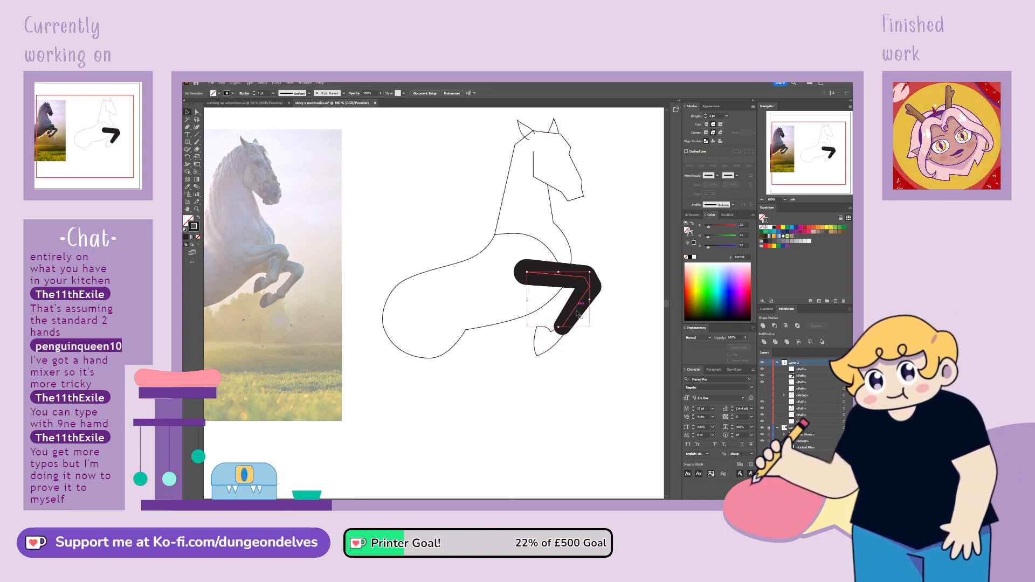
Widen the foreleg's stroke at its upper end with the Width tool
click(188, 164)
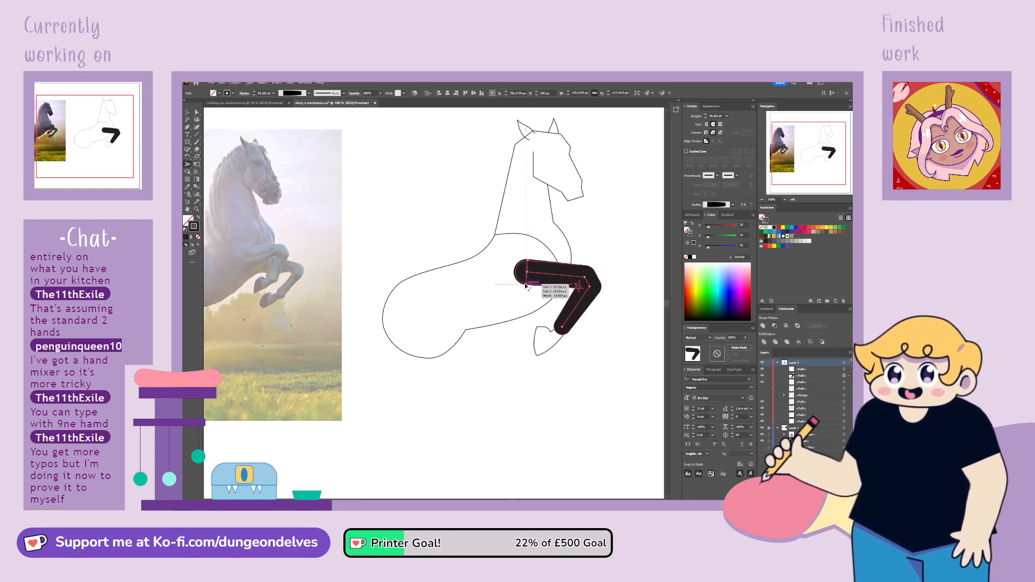
drag(525, 286, 525, 292)
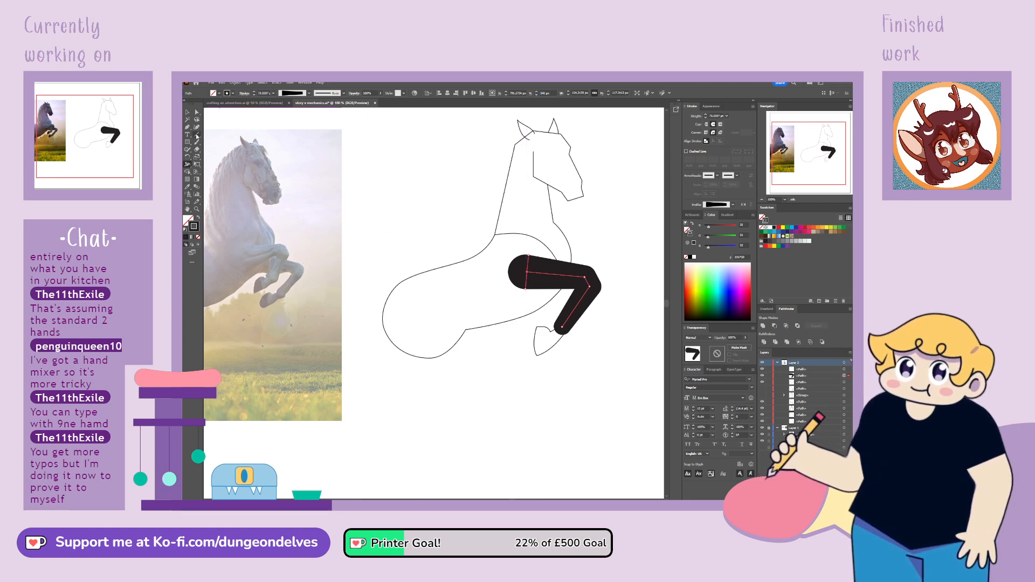
click(188, 112)
click(587, 375)
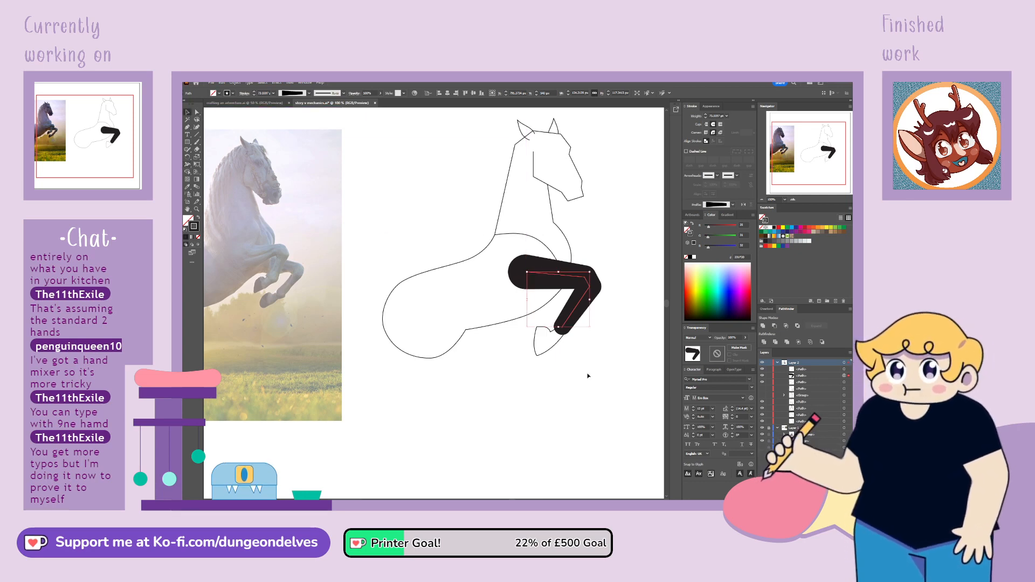
Expand the foreleg's variable-width stroke into a filled shape and merge it into one clean path
click(584, 291)
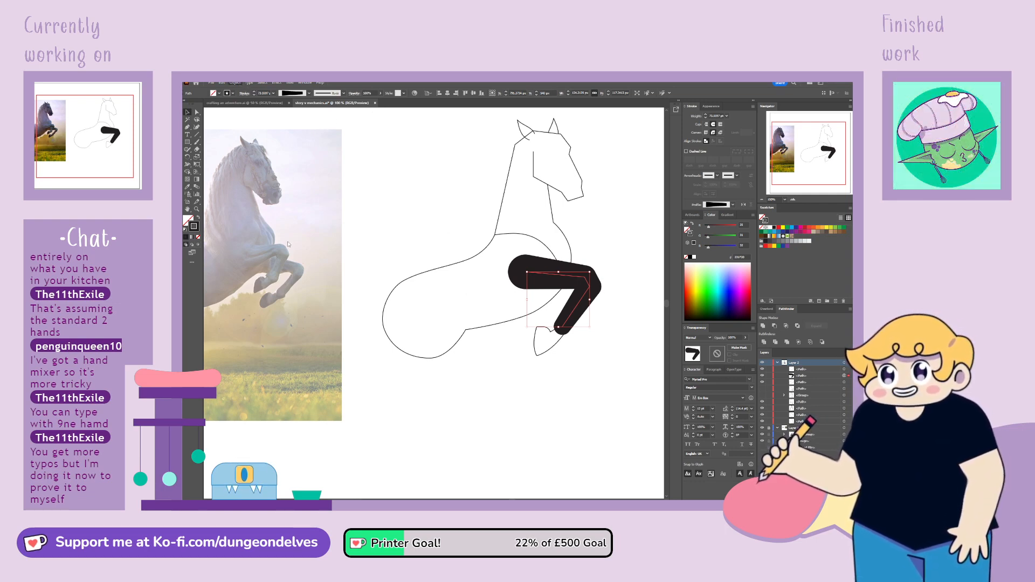
click(381, 322)
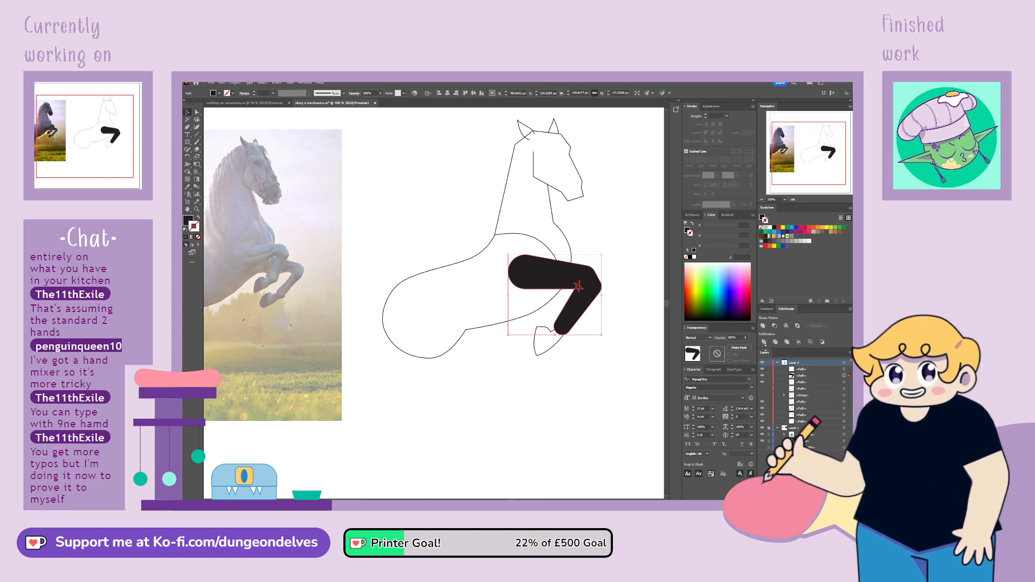
click(790, 344)
Copy the body's thin outline style onto the foreleg shape and fill the shape with white
click(197, 113)
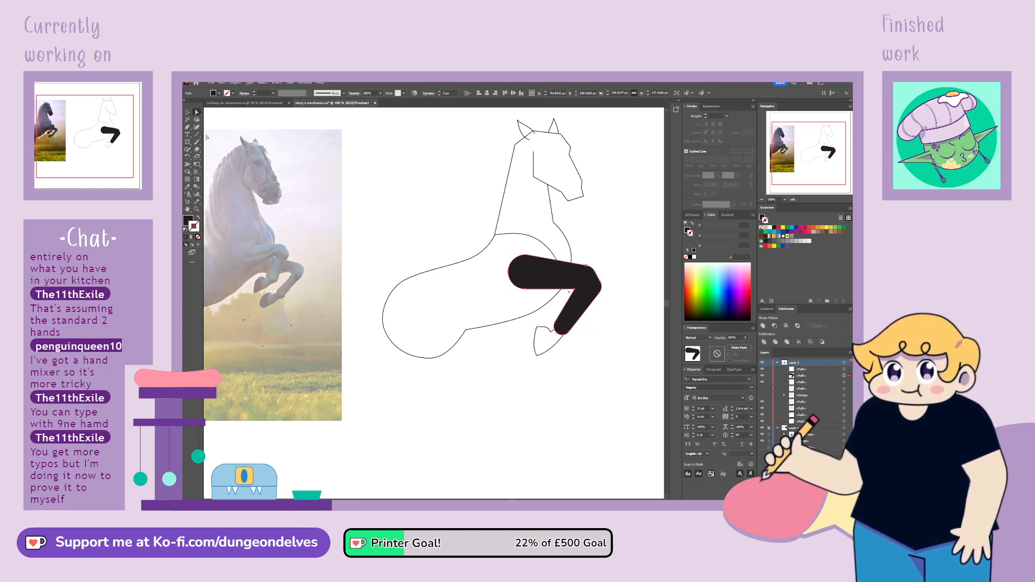
click(188, 187)
click(446, 264)
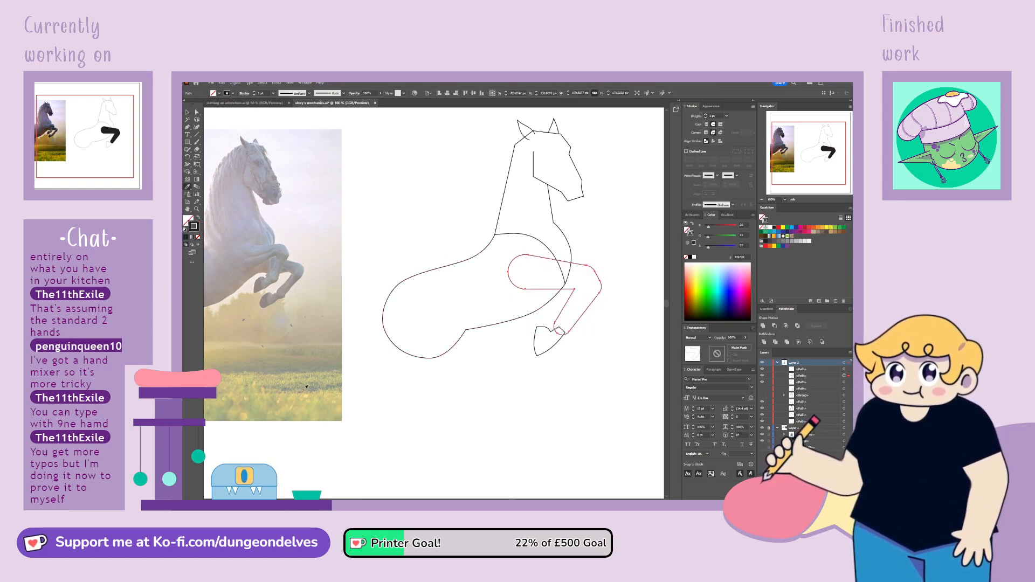
click(188, 113)
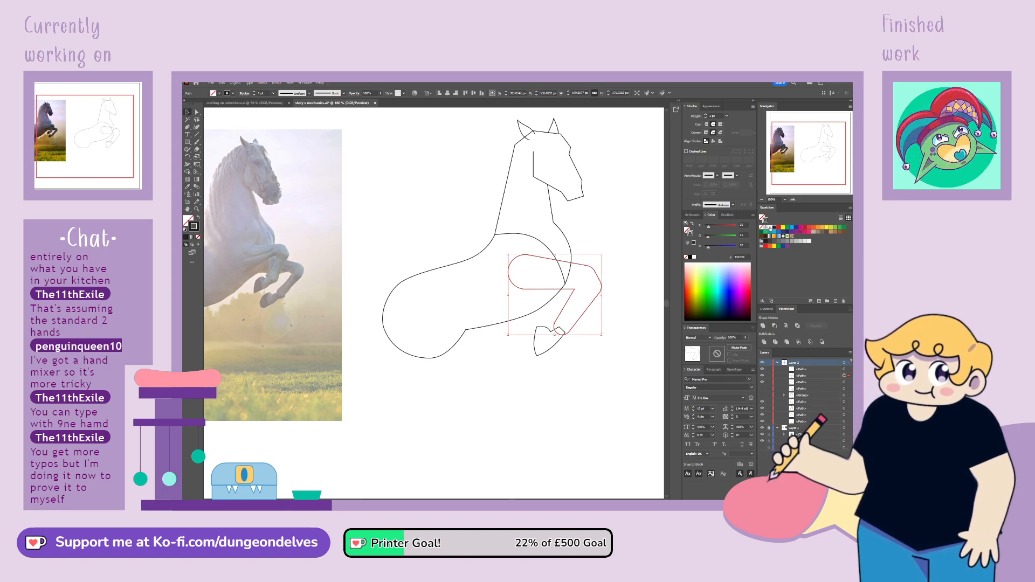
click(770, 228)
key(ctrl+z)
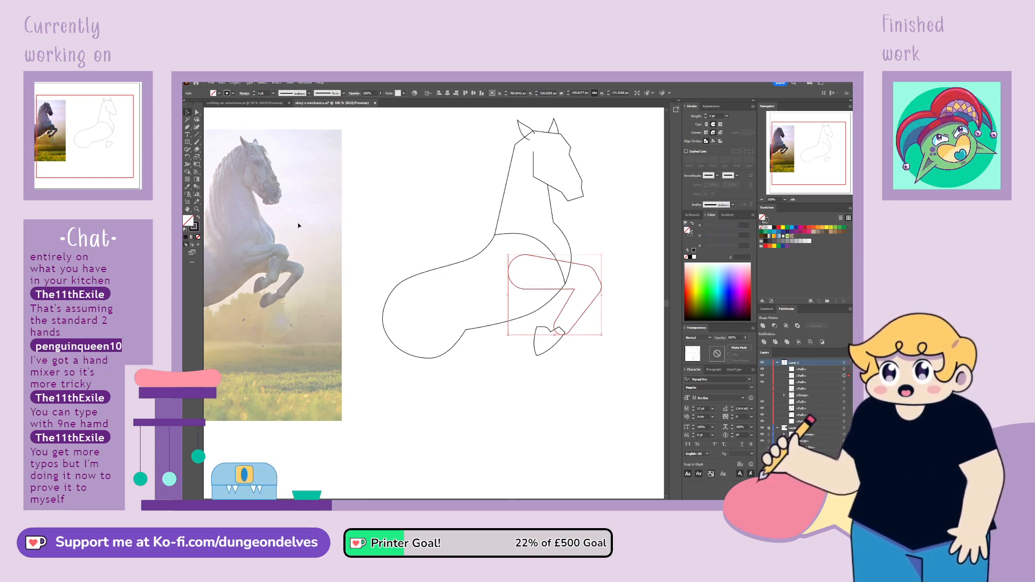
click(770, 228)
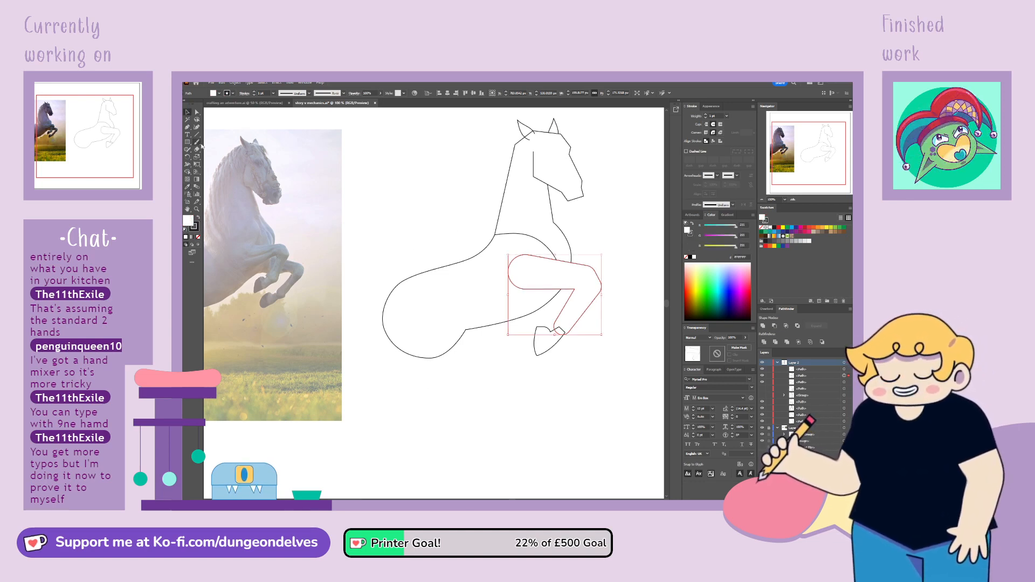
Reshape the curves at the foreleg's upper end and delete its rounded end anchor to leave the outline open toward the body
click(198, 112)
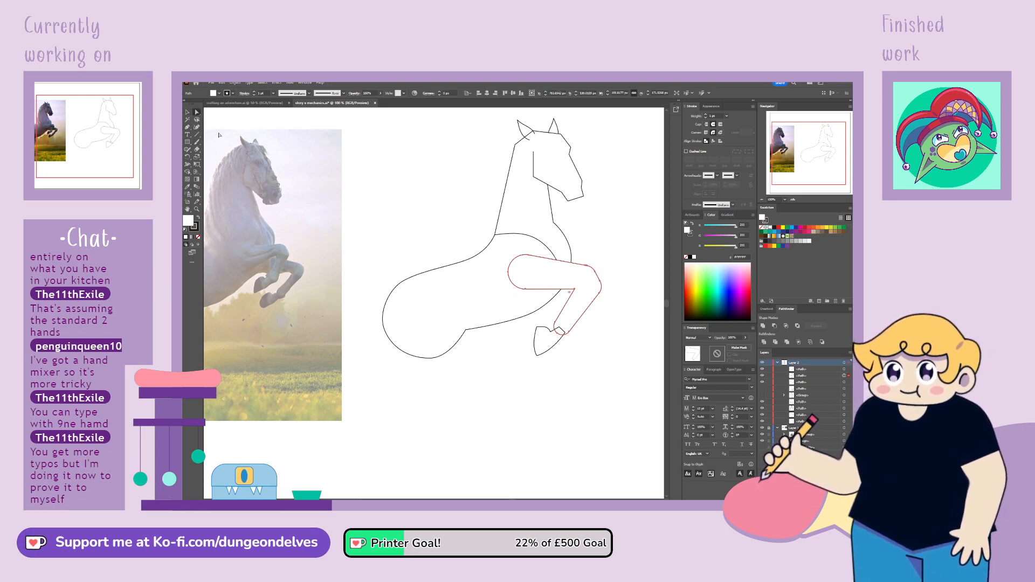
click(527, 255)
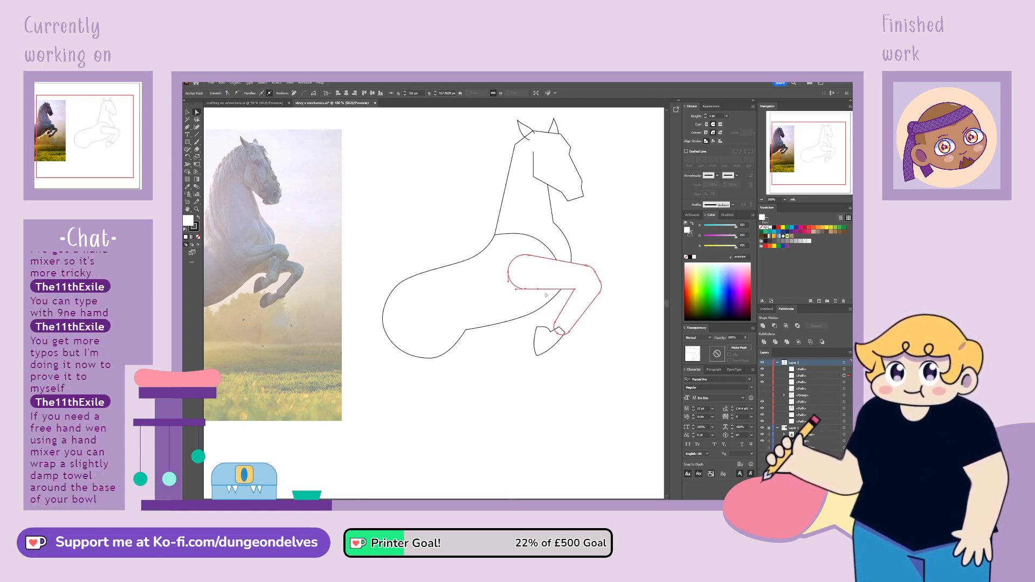
click(539, 292)
drag(529, 259, 531, 260)
drag(530, 260, 531, 260)
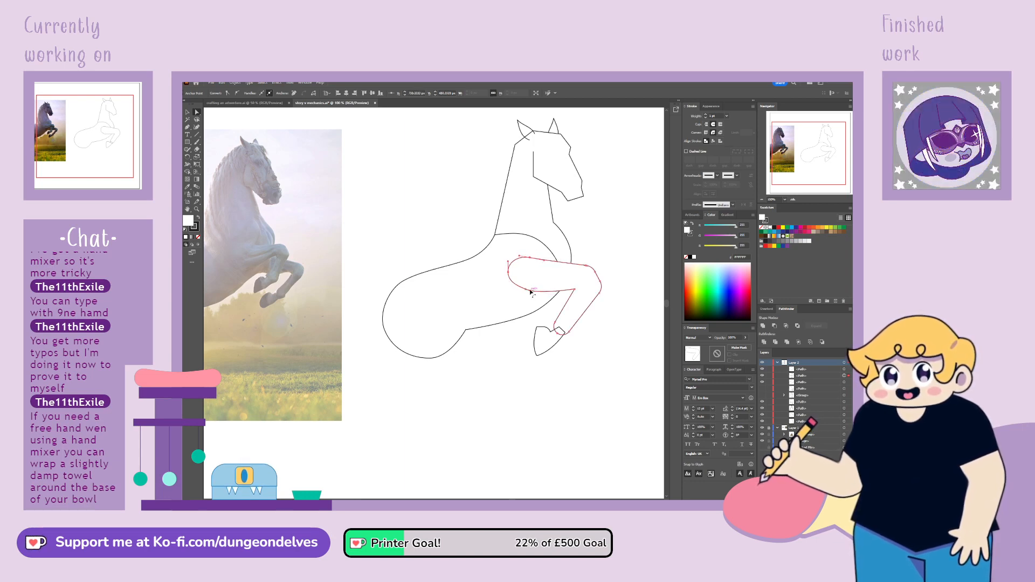
click(509, 272)
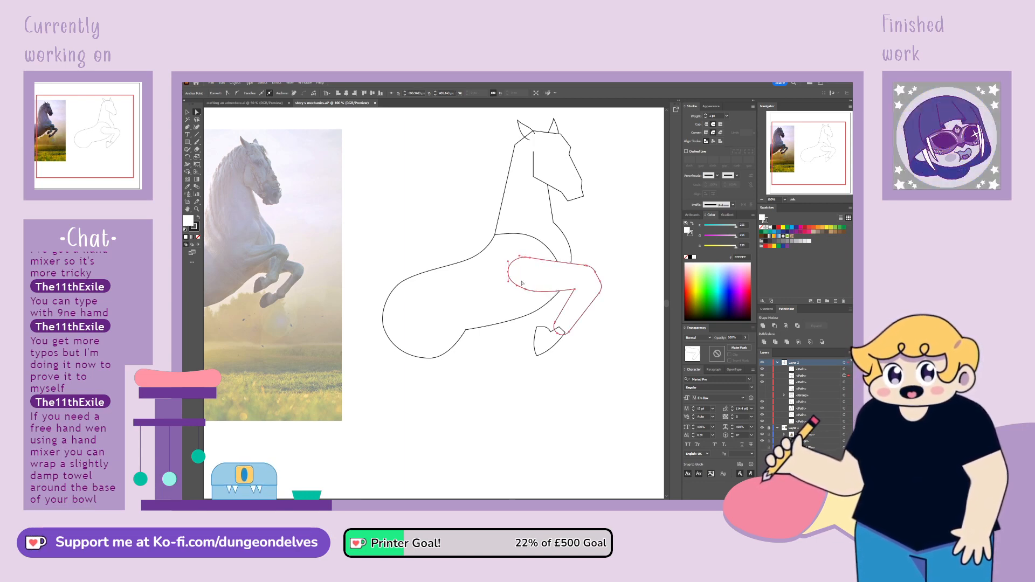
key(Delete)
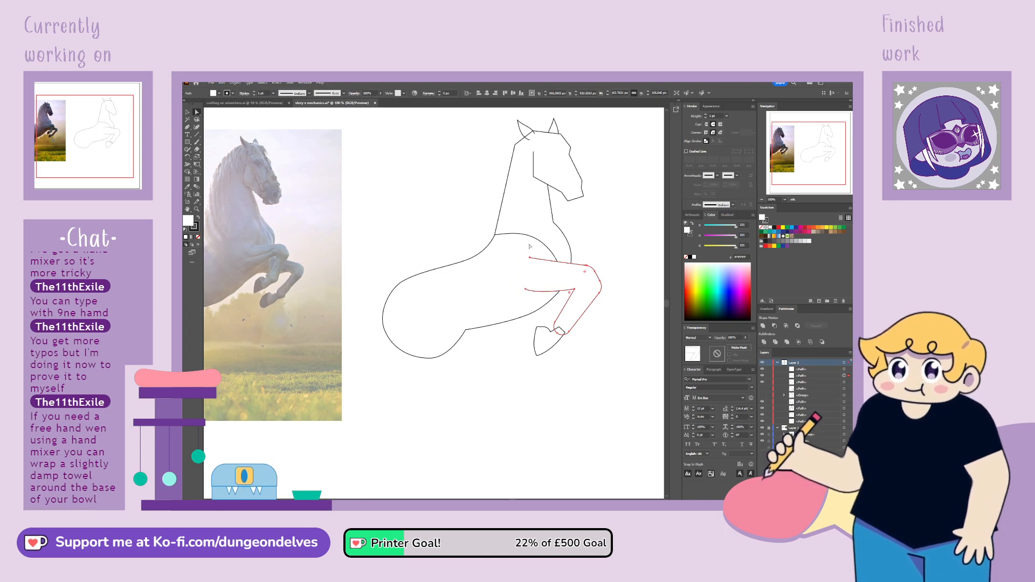
Refine the curve of the foreleg's upper underside and reshape the lower end where it meets the hoof
click(526, 290)
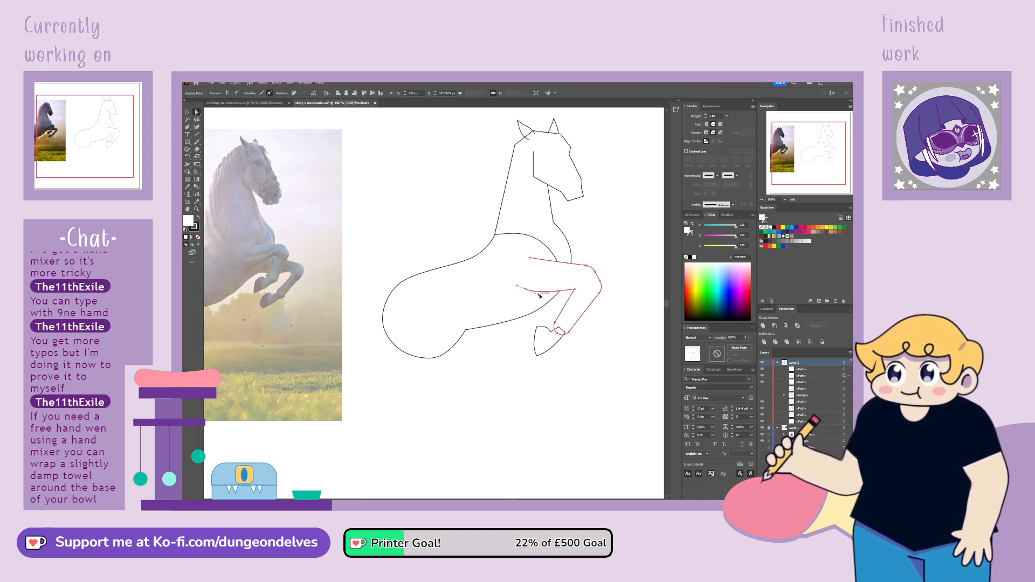
click(575, 290)
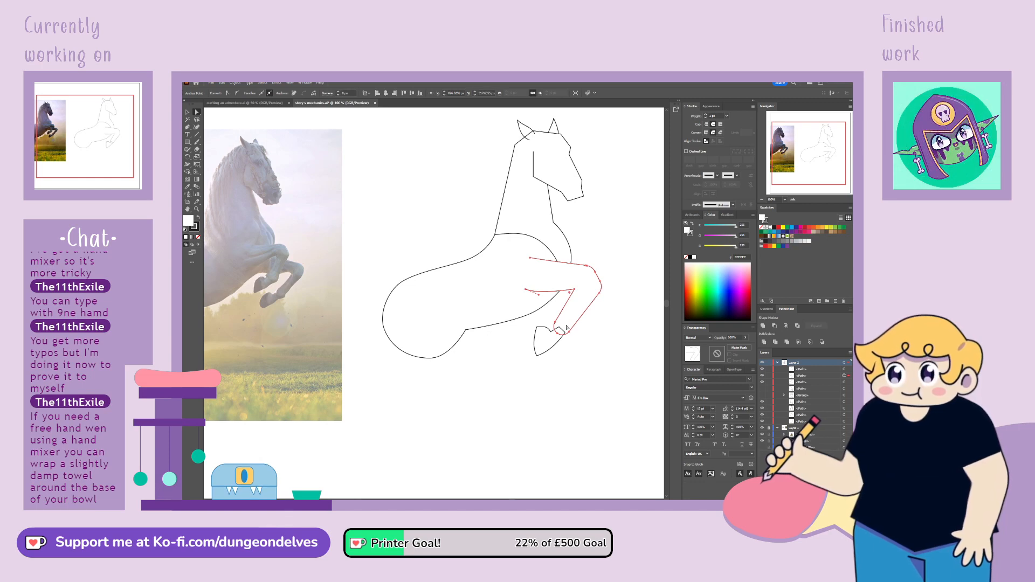
shift+click(557, 340)
drag(561, 335, 559, 331)
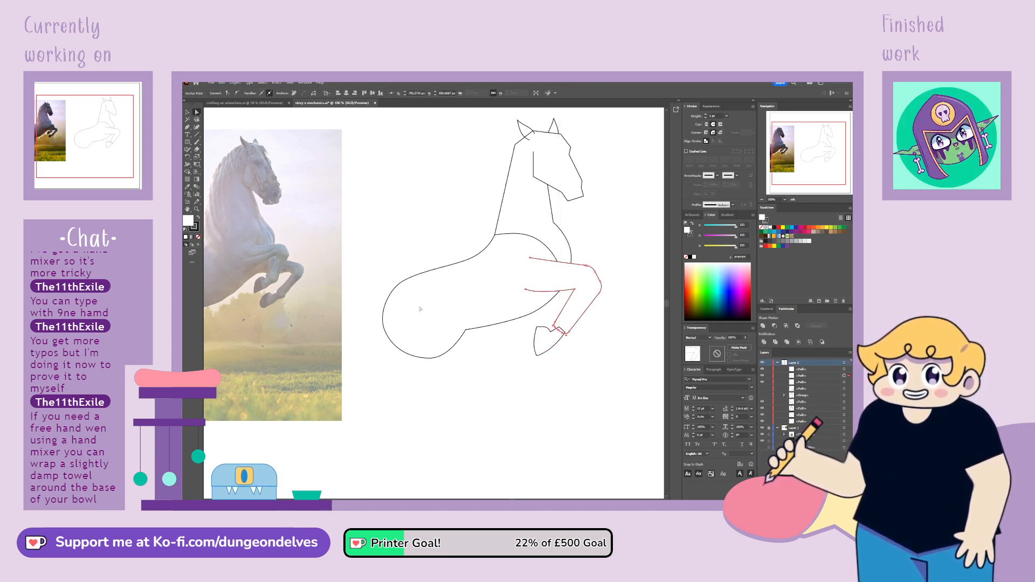
click(188, 113)
click(564, 383)
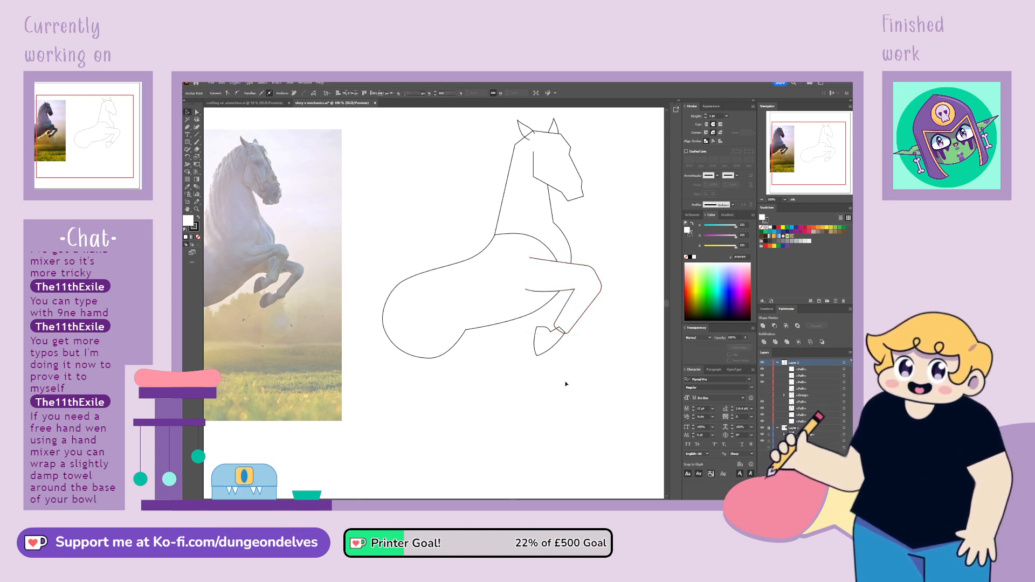
Try rotating the hoof outline slightly at the foreleg's lower end
click(561, 346)
drag(534, 353, 557, 350)
key(ctrl+z)
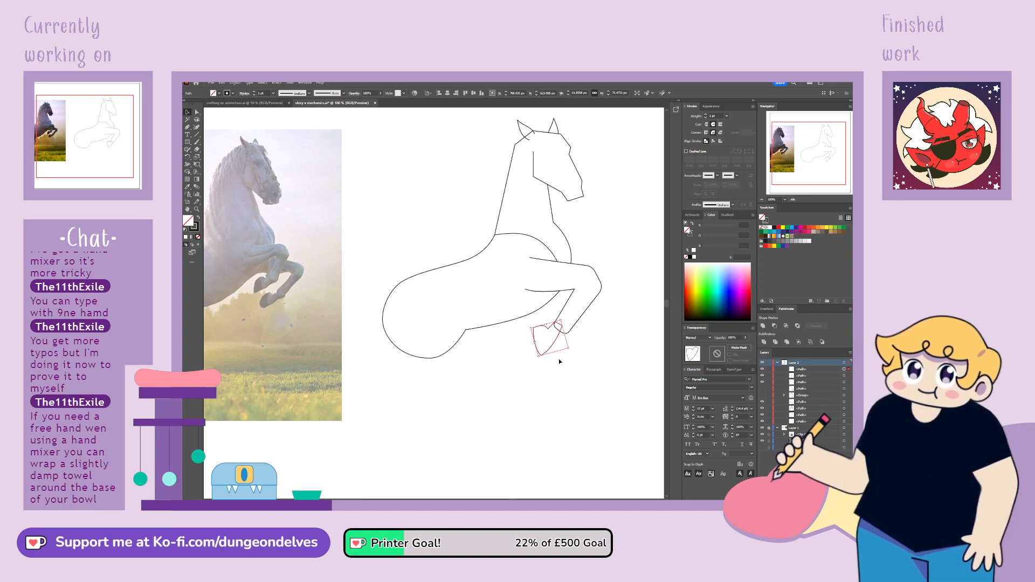
key(ctrl+z)
Move the hoof outline slightly forward onto the foreleg's lower end
drag(556, 343, 558, 343)
click(593, 340)
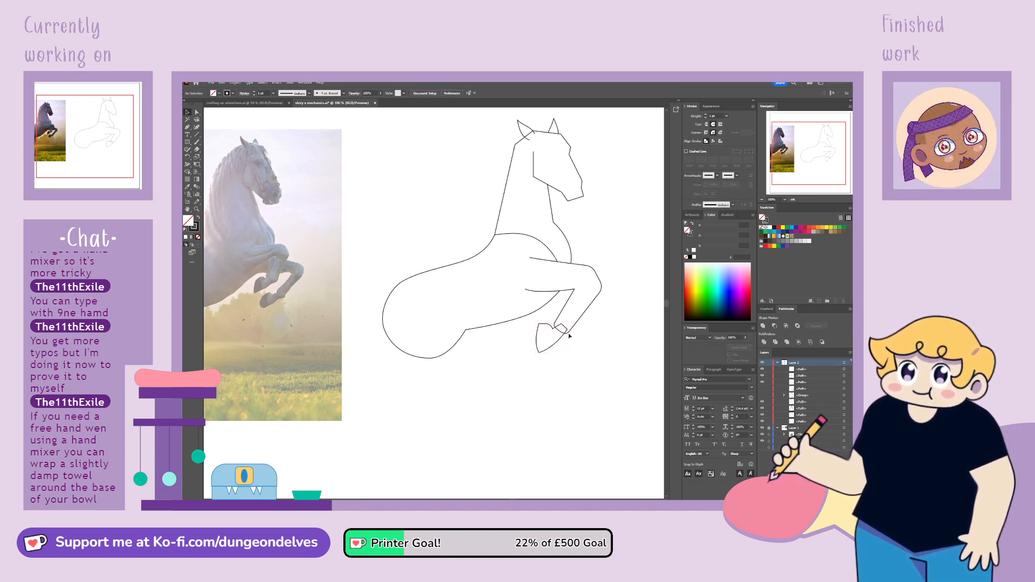
Remove the white fill from the foreleg outline
click(571, 330)
key(ctrl+=)
key(ctrl+=)
key(ctrl+=)
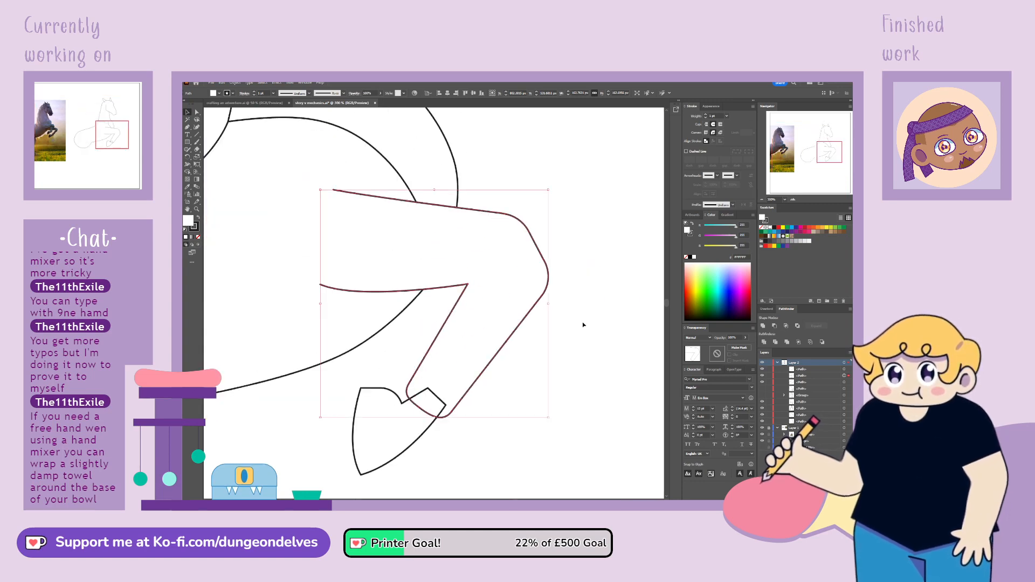
key(slash)
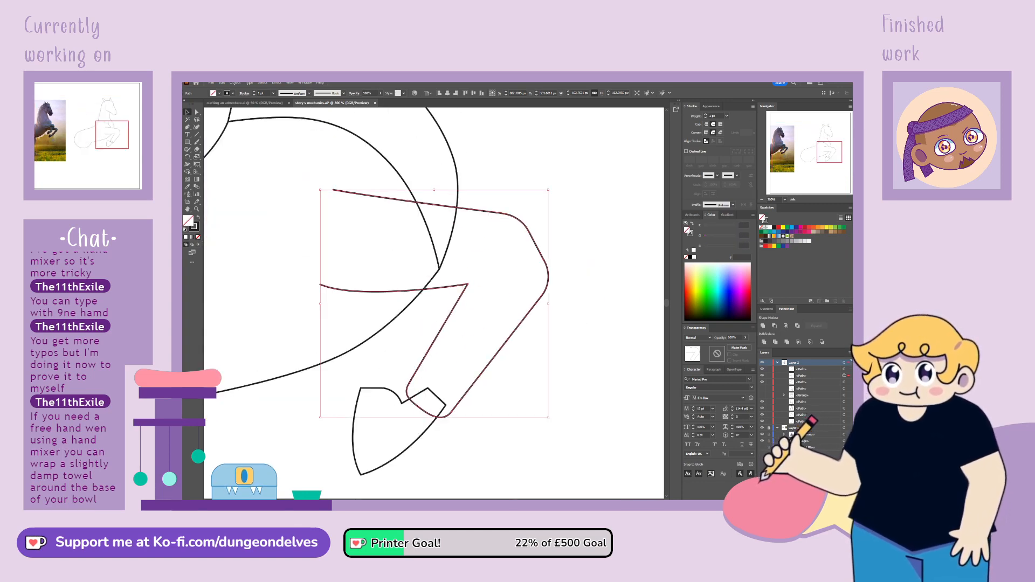
Add anchor points where the foreleg's lower end meets the hoof outline and delete the segment between them
click(188, 128)
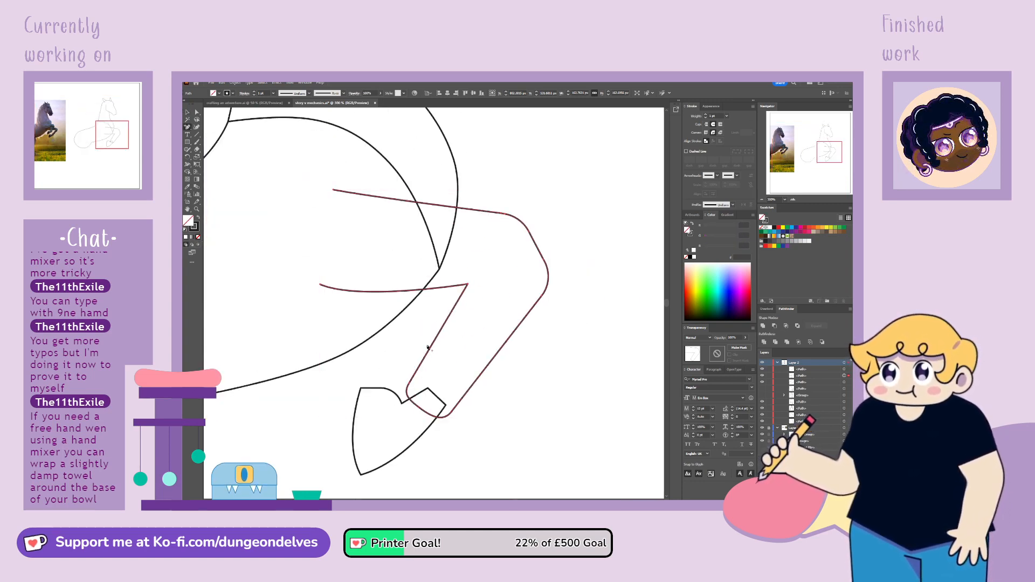
click(410, 399)
click(438, 418)
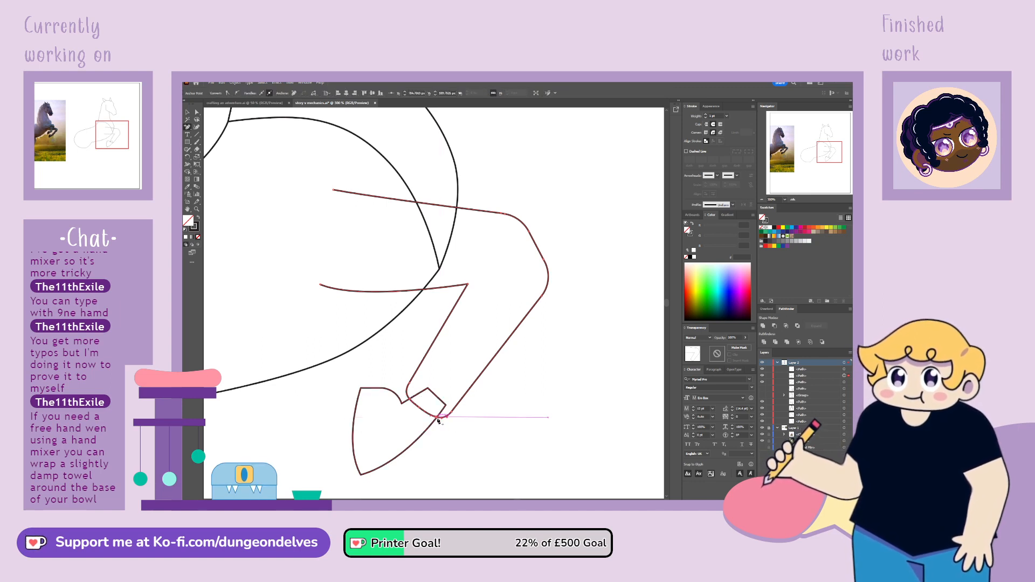
Add an anchor point to the hoof outline at the foreleg's outer edge and delete the hoof's angular corners overlapping the foreleg
click(417, 397)
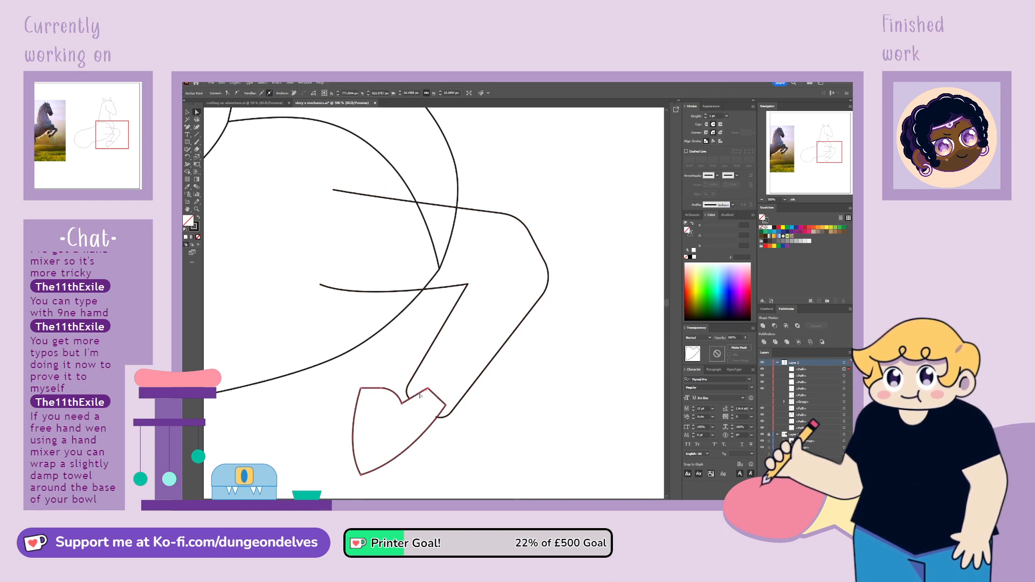
click(188, 130)
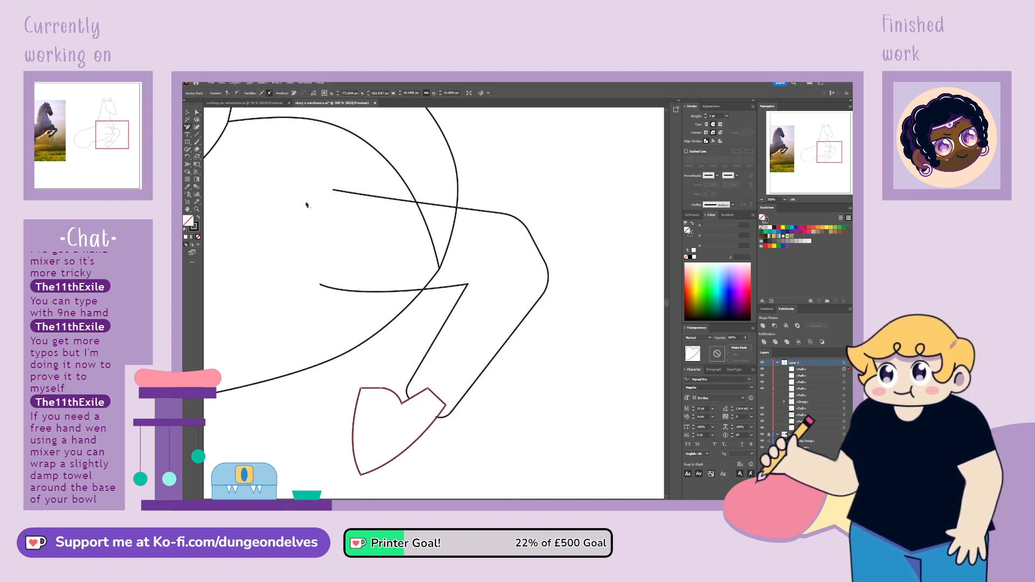
click(437, 418)
click(409, 402)
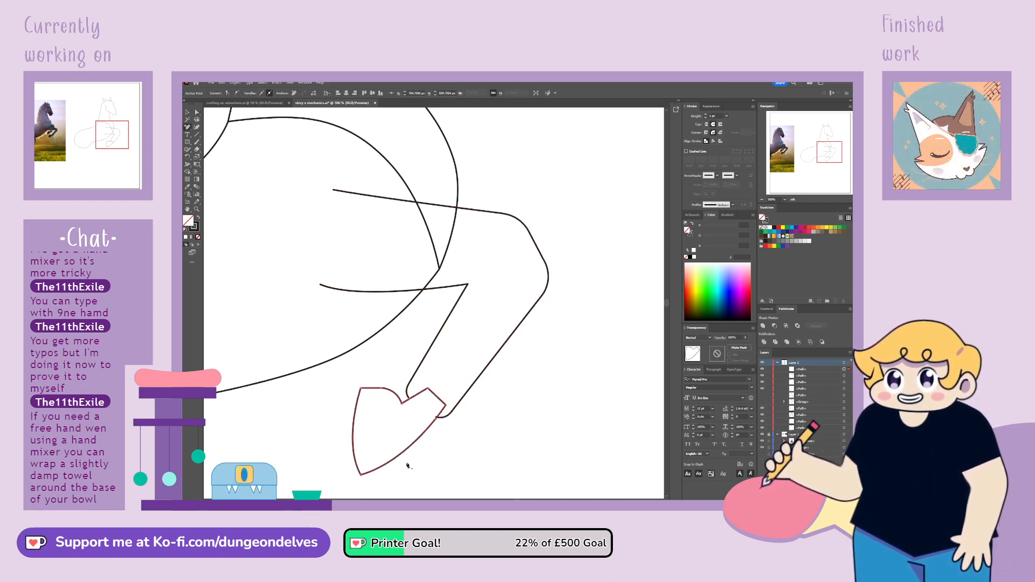
key(a)
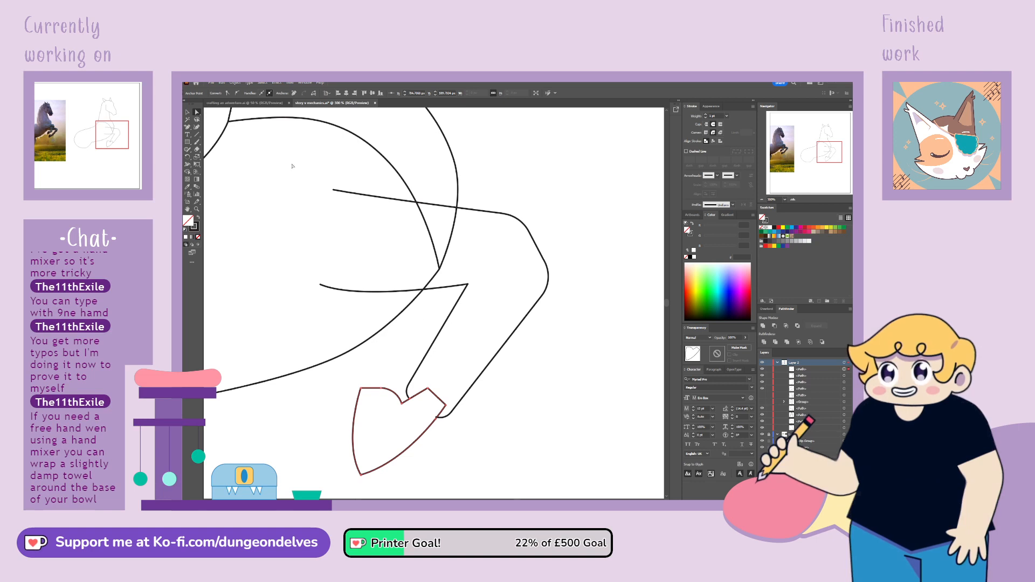
click(437, 418)
click(446, 404)
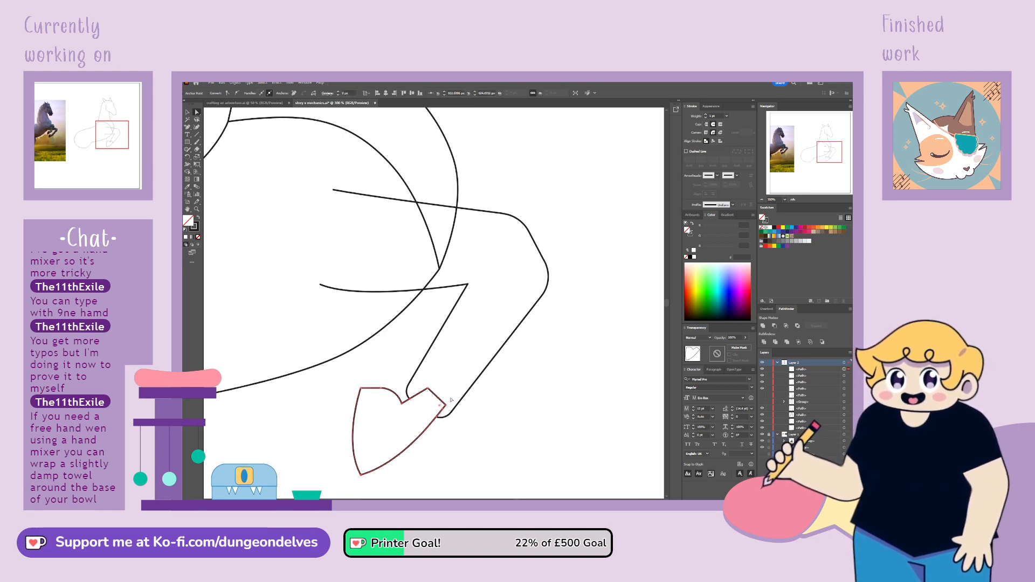
key(Delete)
click(429, 389)
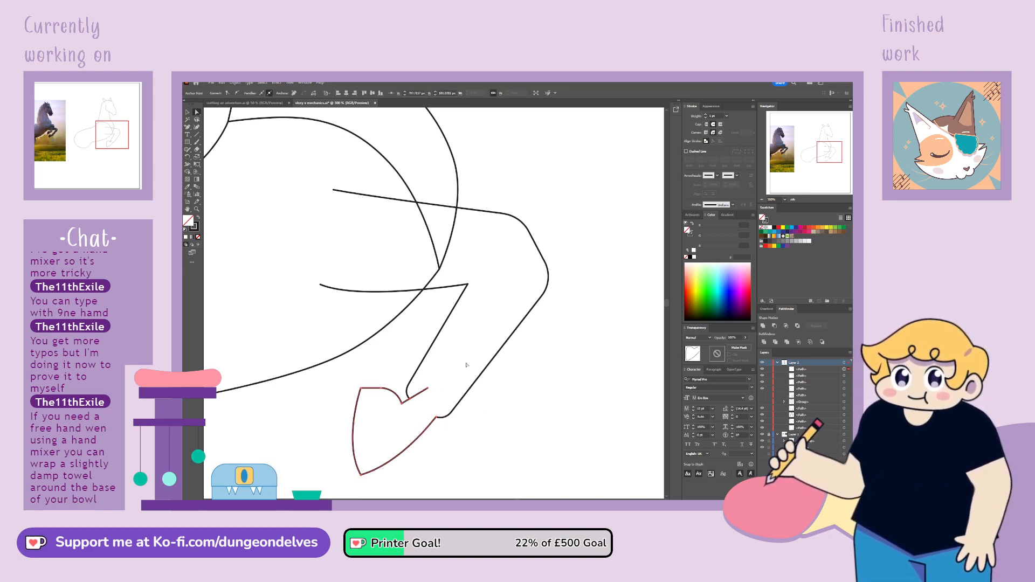
key(Delete)
click(540, 415)
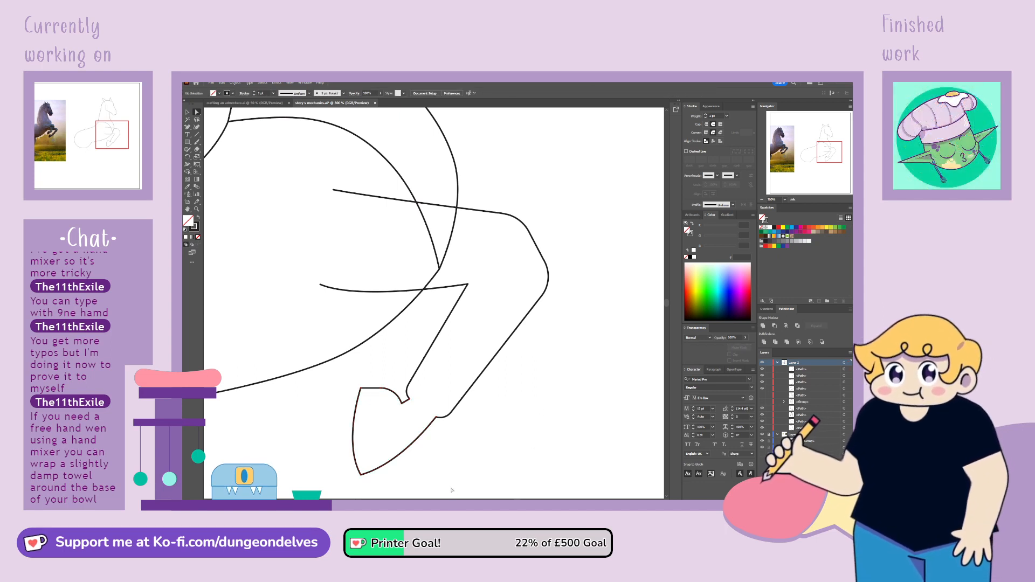
Convert the anchor on the outer side of the foreleg's knee to a smooth point and adjust its curve
key(ctrl+0)
key(ctrl+1)
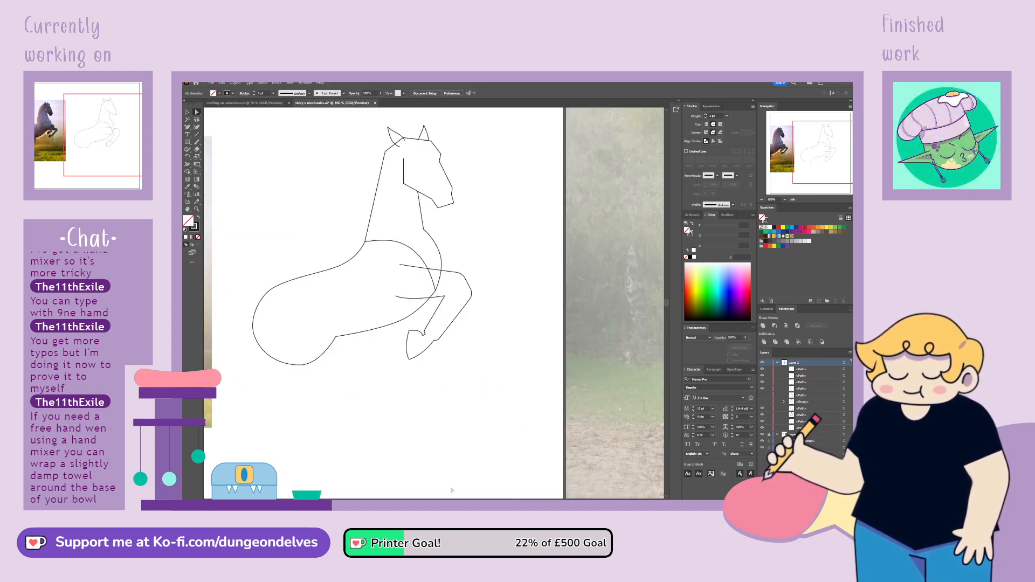
drag(458, 333, 558, 331)
drag(485, 346, 493, 368)
click(197, 112)
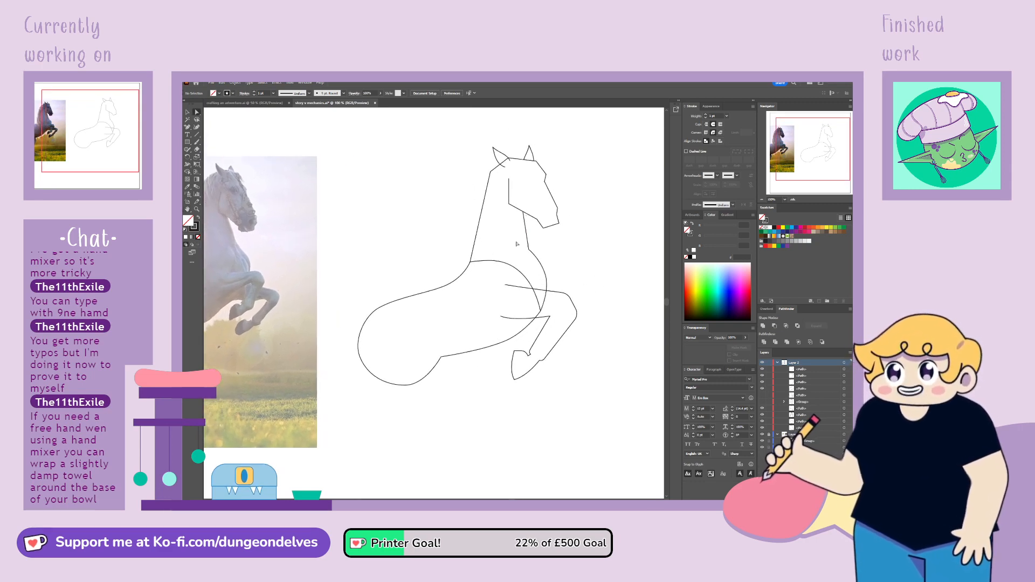
click(577, 320)
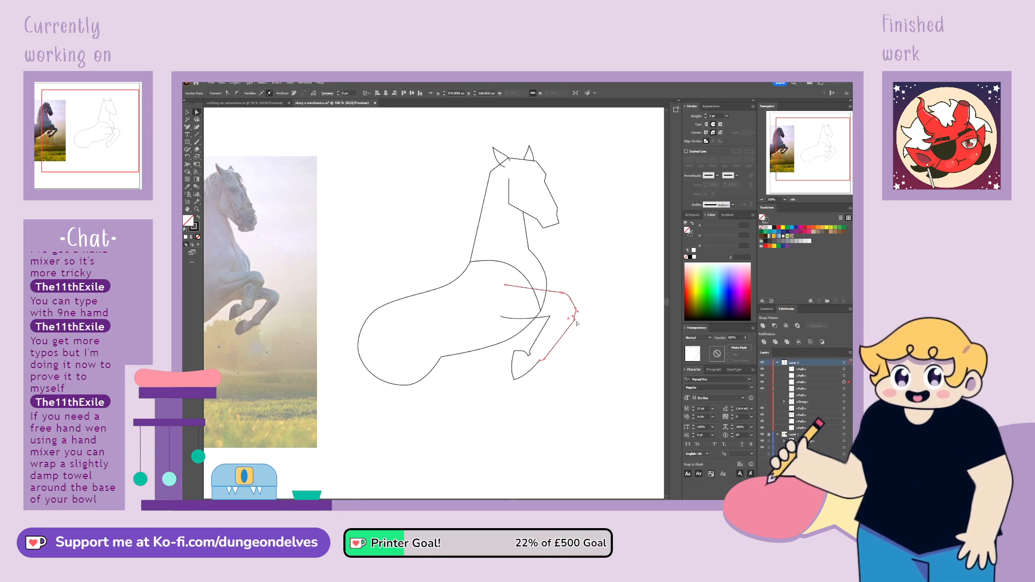
click(236, 94)
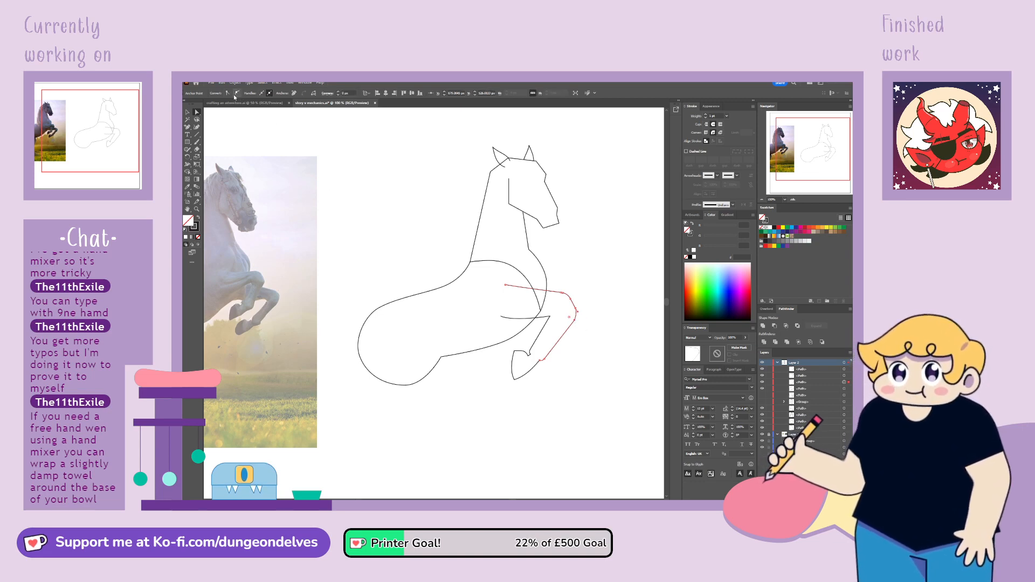
click(569, 330)
Smooth the foreleg's inner knee corner and curve the lower leg's edges below the knee
click(549, 317)
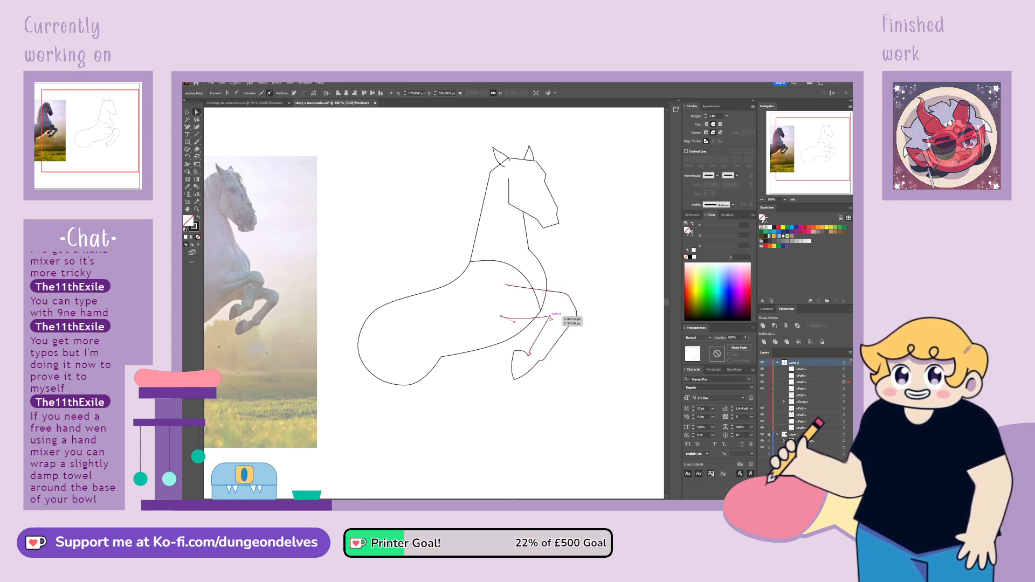
click(237, 94)
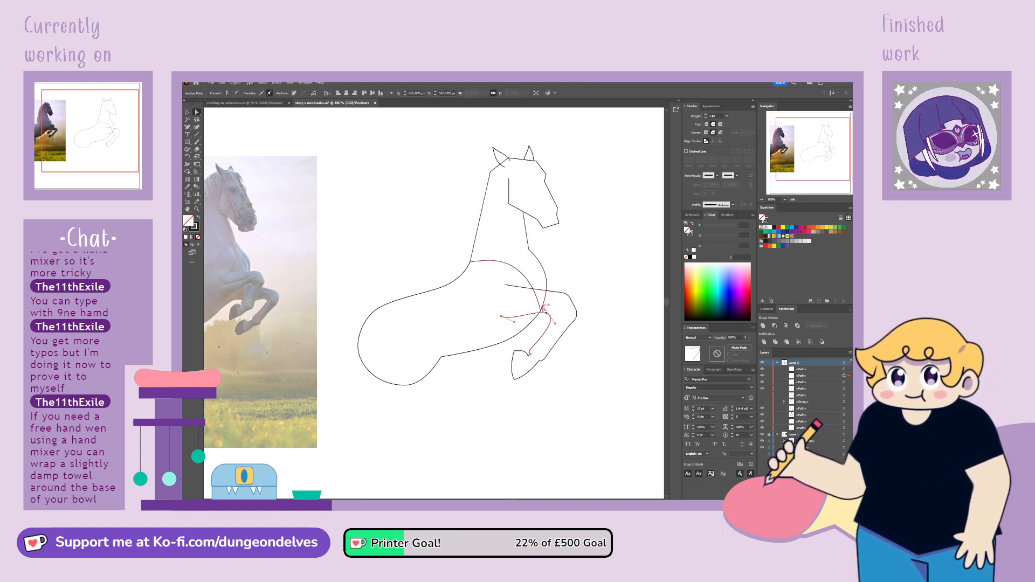
drag(551, 318, 550, 328)
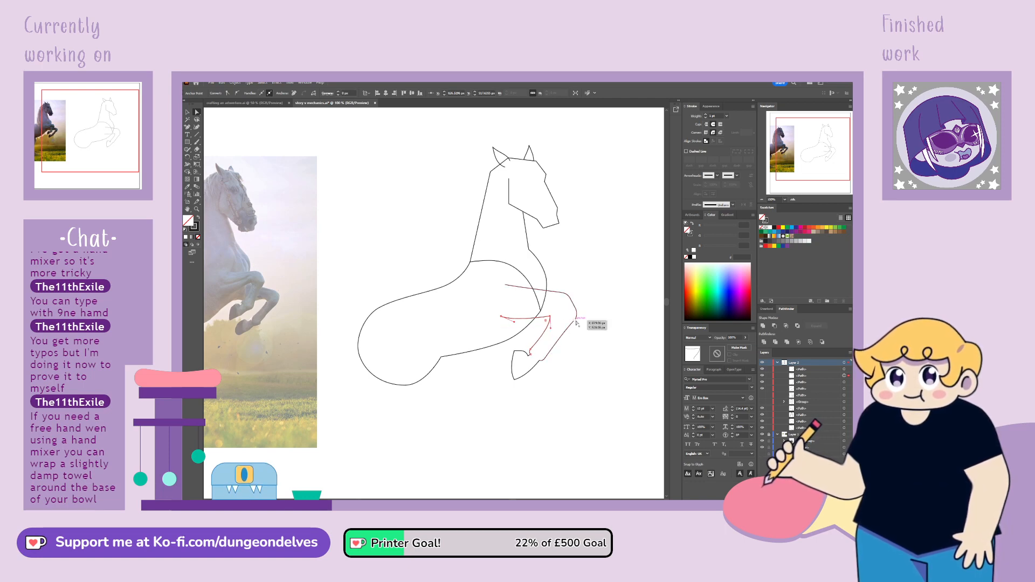
click(566, 329)
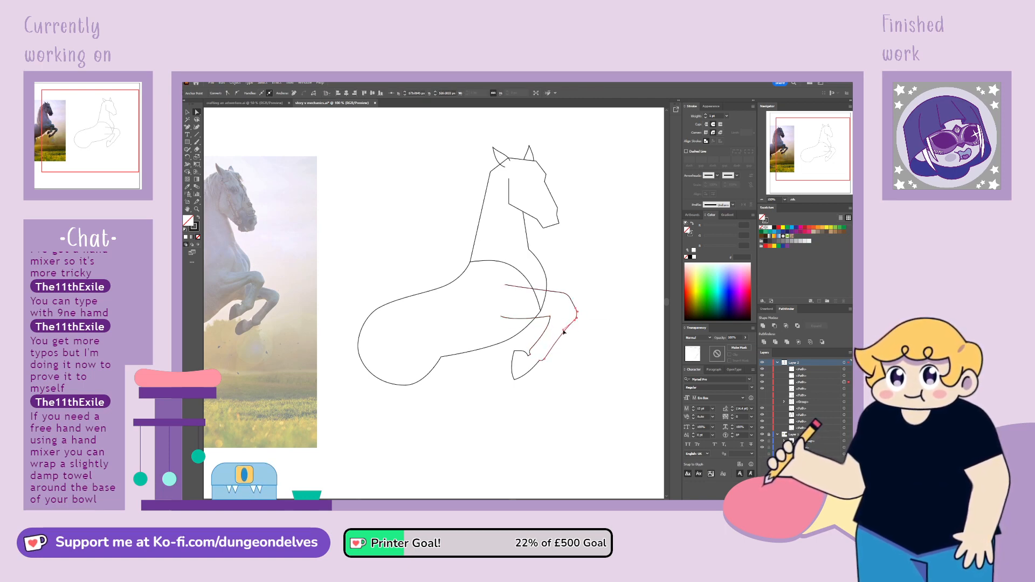
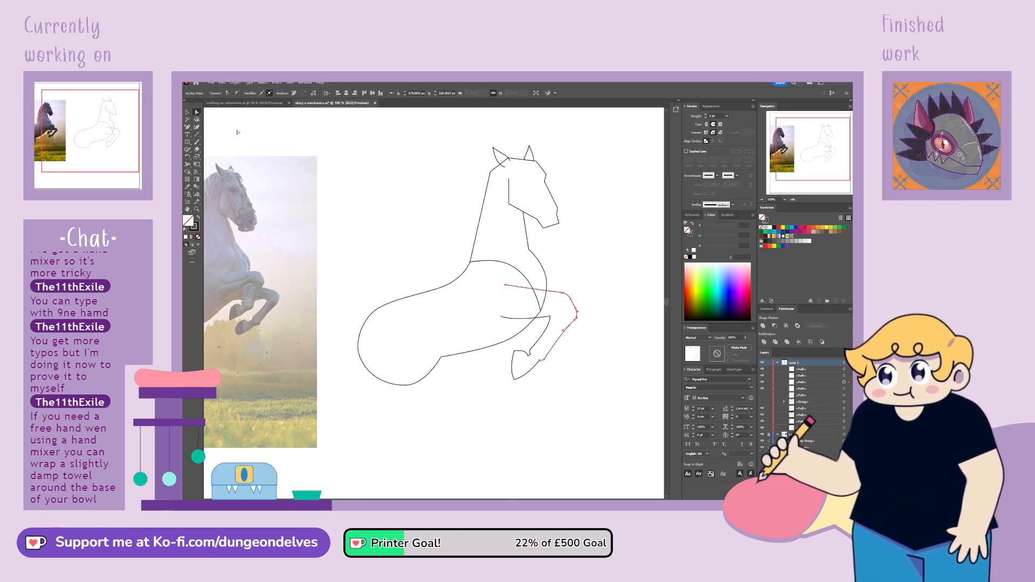
Tighten the foreleg's inner knee corner by undoing the last corner adjustments and moving its upper anchor slightly outward
click(551, 317)
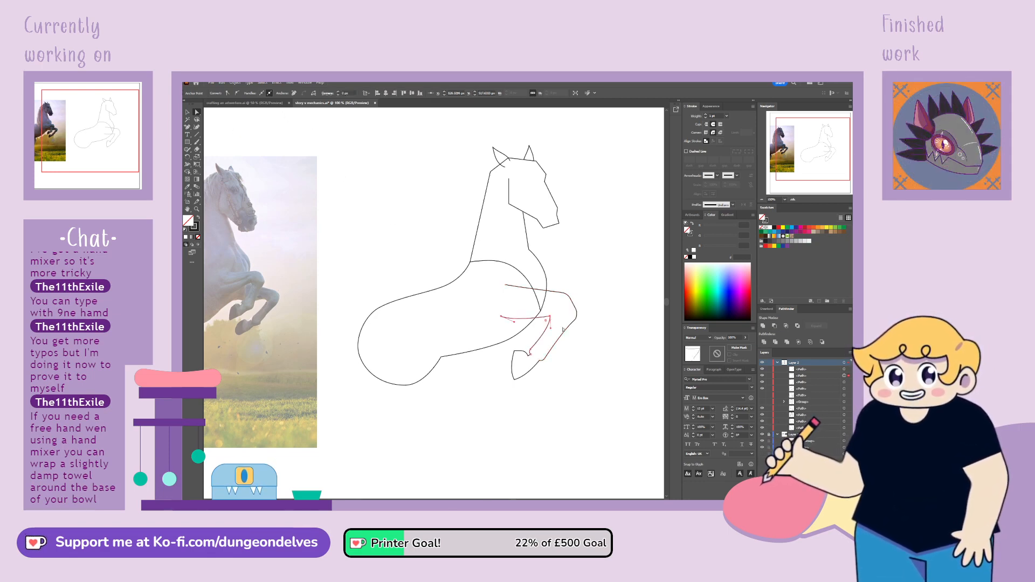
key(ctrl+plus)
key(ctrl+plus)
key(ctrl+plus)
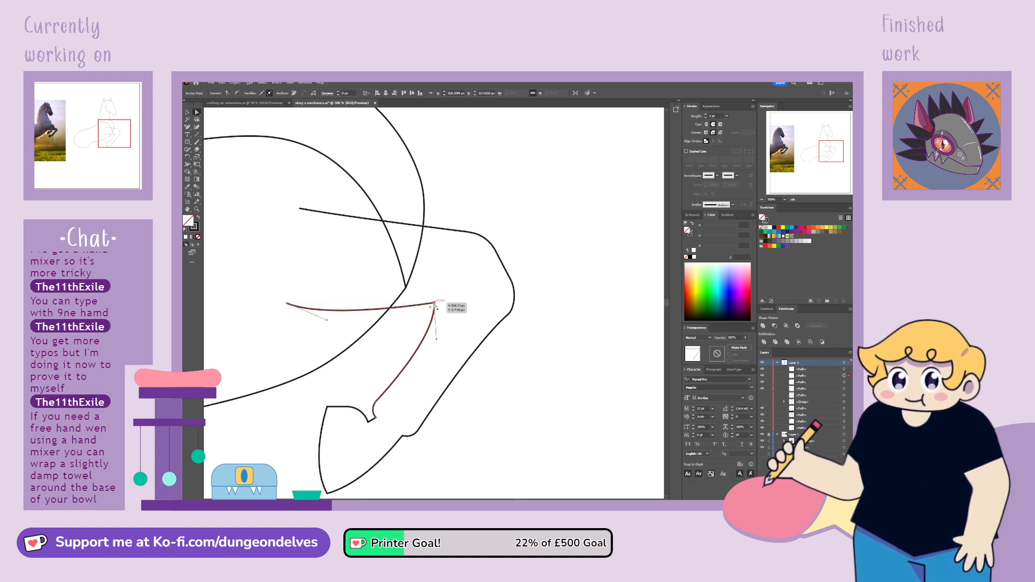
drag(434, 305, 442, 299)
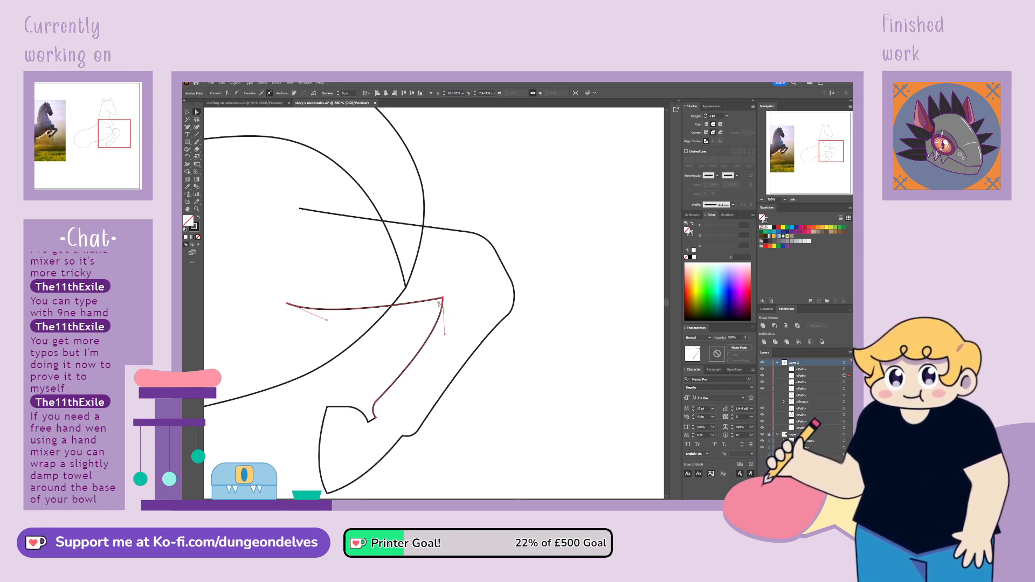
key(ctrl+z)
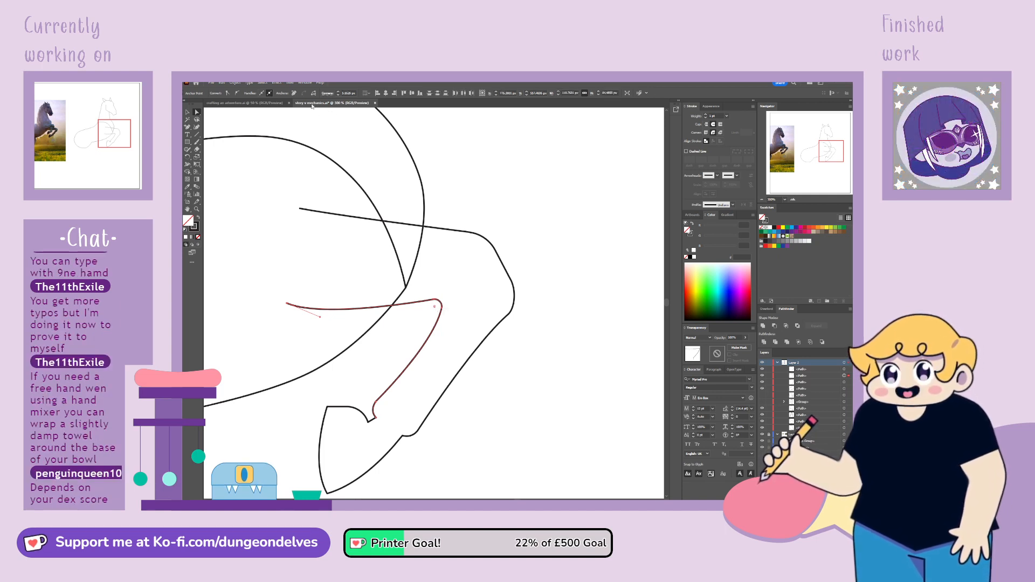
key(ctrl+z)
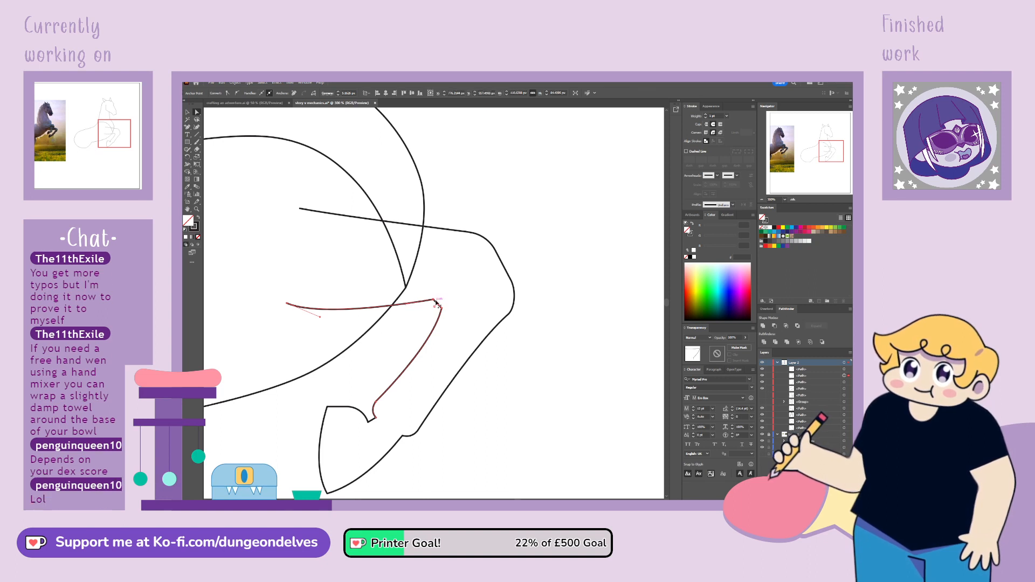
drag(436, 303, 439, 302)
click(560, 222)
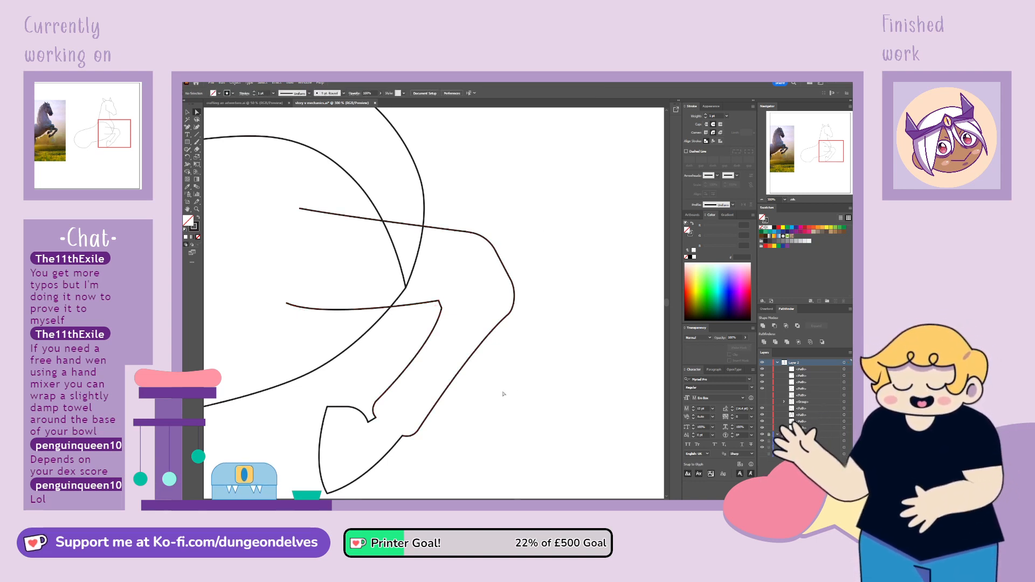
Group the foreleg and hoof outlines into one object
key(ctrl+minus)
key(ctrl+minus)
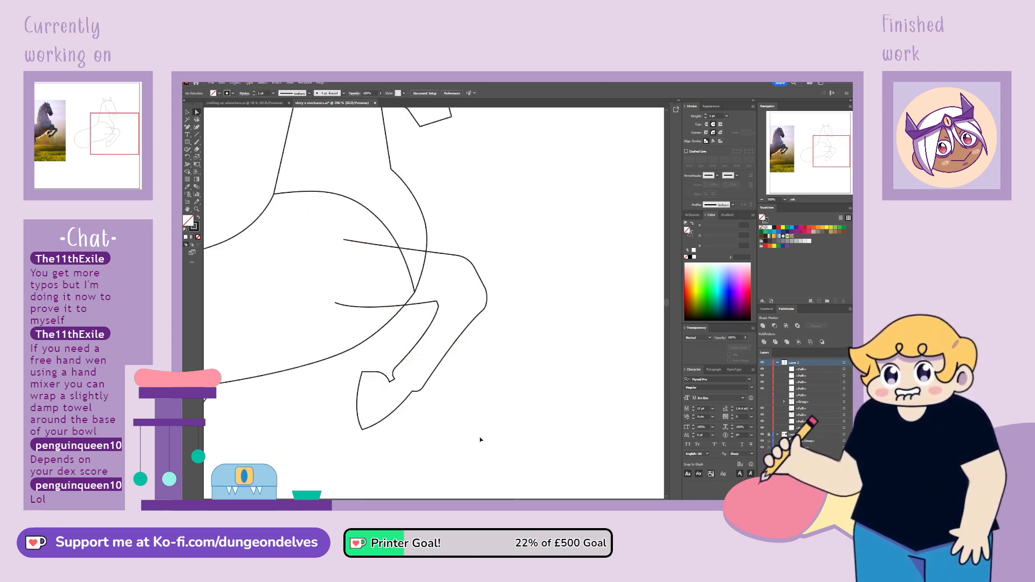
scroll(504, 351, left, 3)
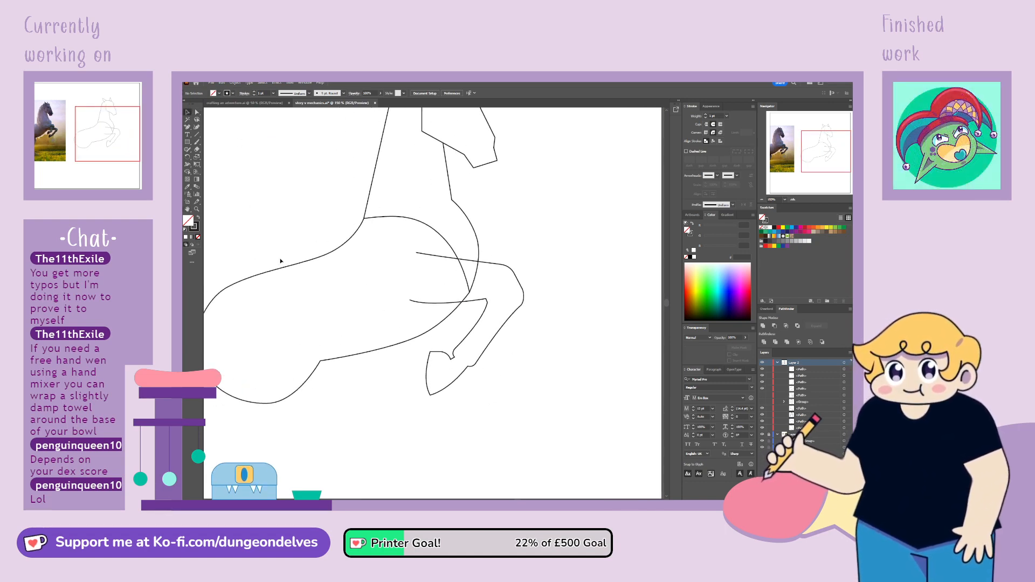
key(ctrl+minus)
key(ctrl+minus)
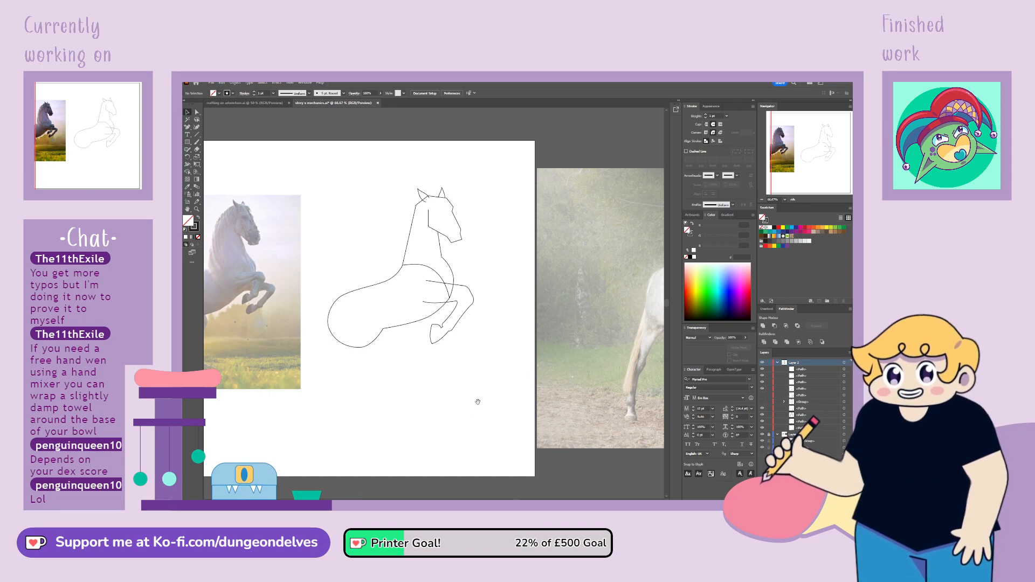
drag(476, 402, 527, 400)
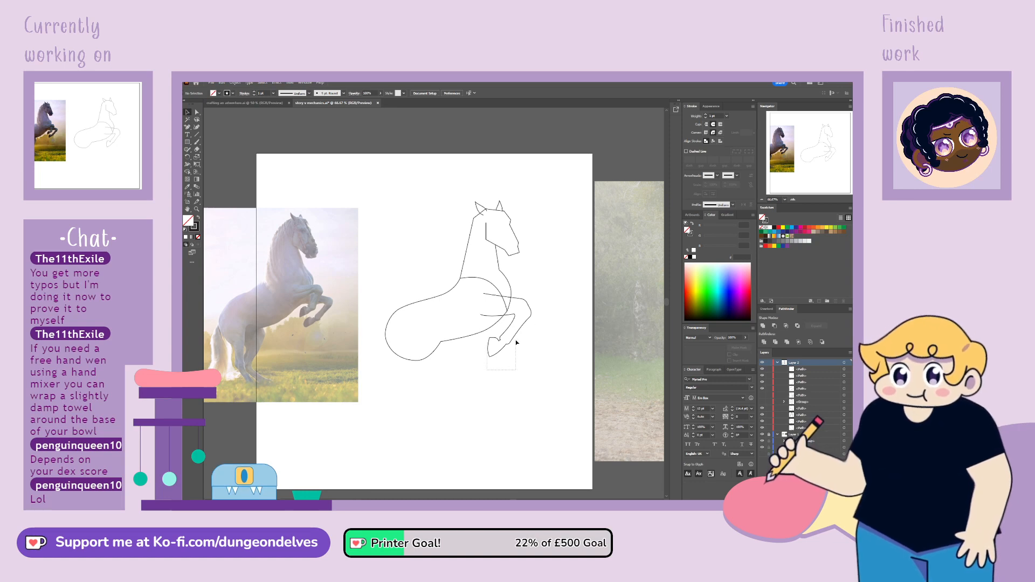
drag(516, 343, 518, 341)
key(ctrl+g)
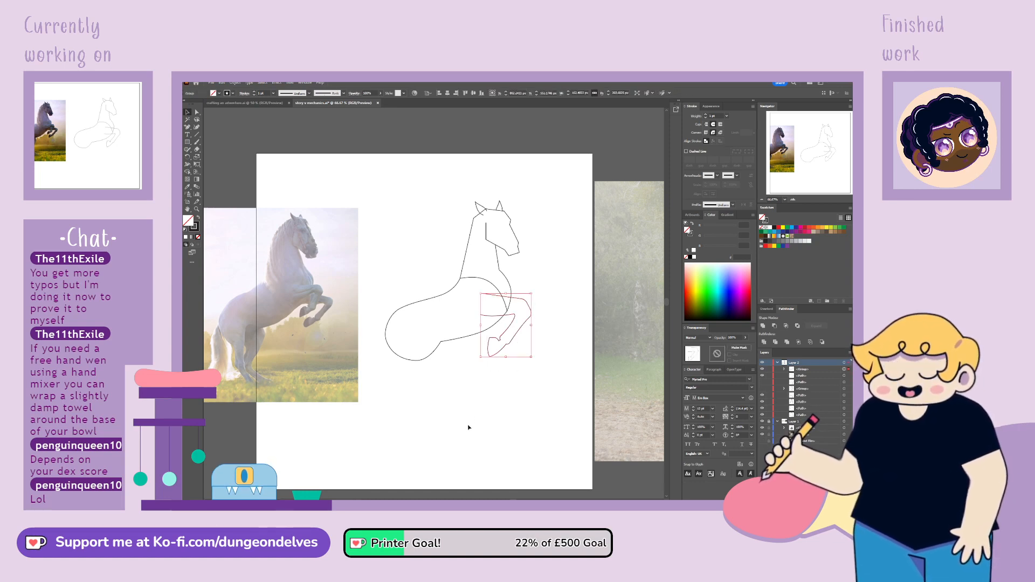
click(456, 420)
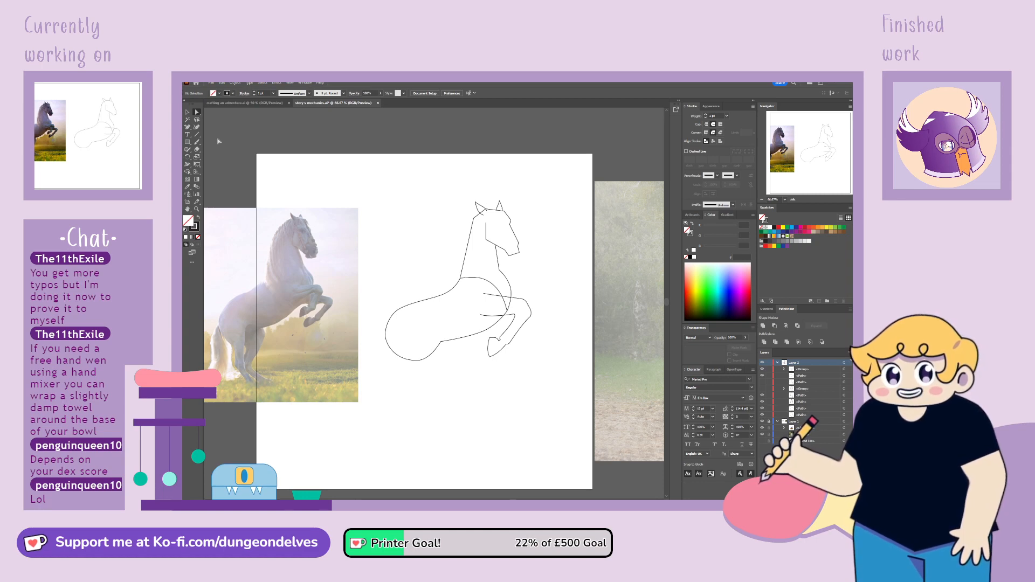
Adjust the body-side ends of the foreleg's two upper lines and the curve of the lower one
key(ctrl+equal)
key(ctrl+equal)
mouse_move(815, 149)
mouse_down()
mouse_move(795, 149)
mouse_move(823, 152)
mouse_up()
drag(447, 308, 437, 311)
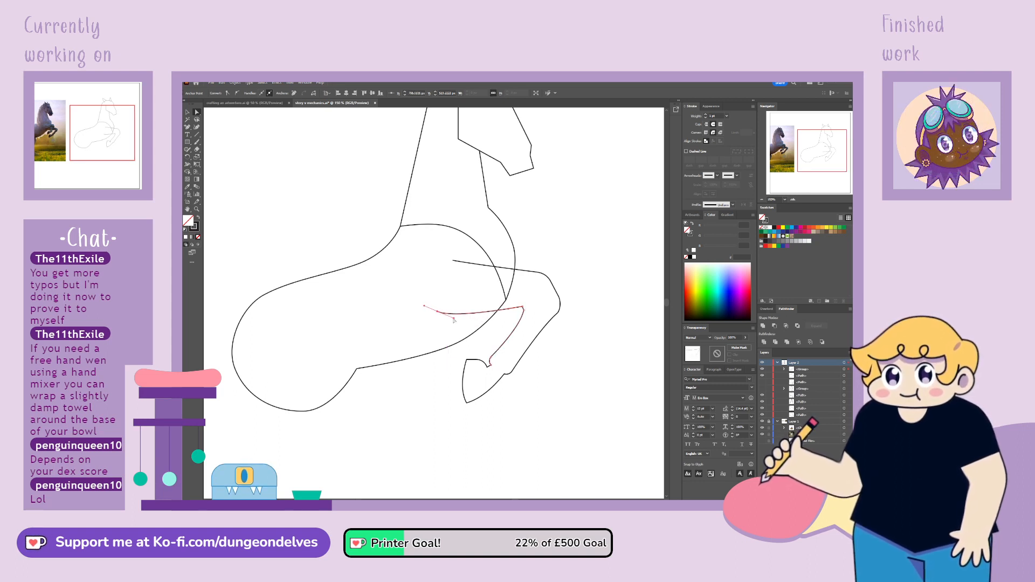
click(458, 323)
click(451, 315)
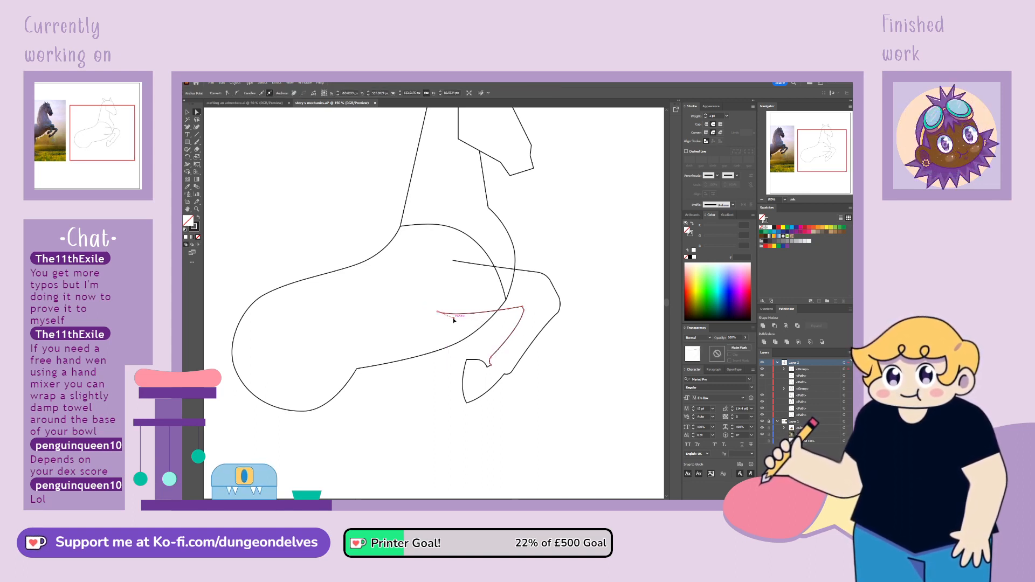
drag(453, 320, 457, 323)
click(796, 146)
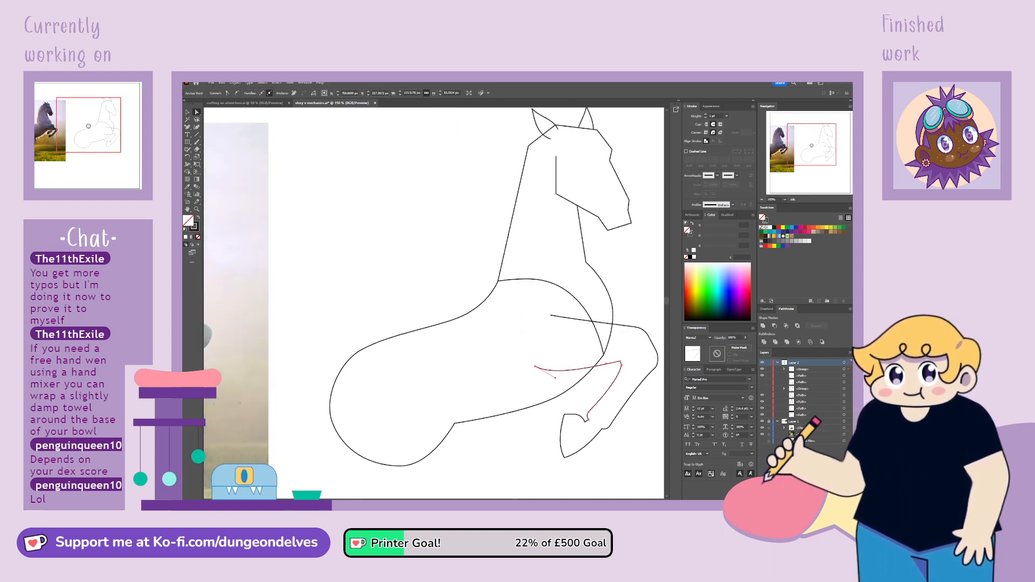
drag(796, 146, 819, 147)
drag(479, 282, 488, 286)
Draw a curved shoulder line with the Pen tool from the chest curve to the foreleg's upper line and refine where they join
click(189, 128)
key(p)
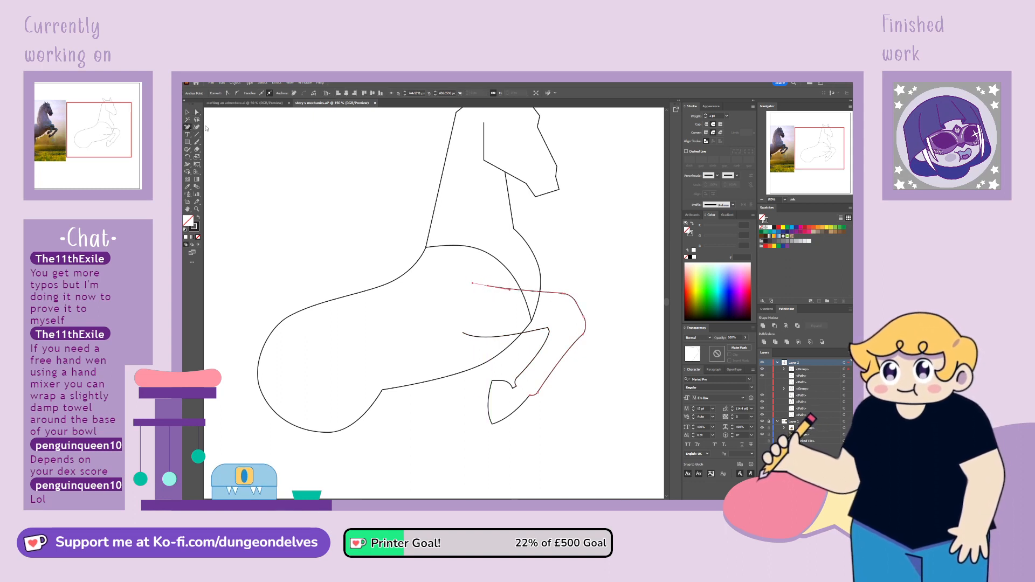
click(482, 251)
drag(497, 263, 498, 261)
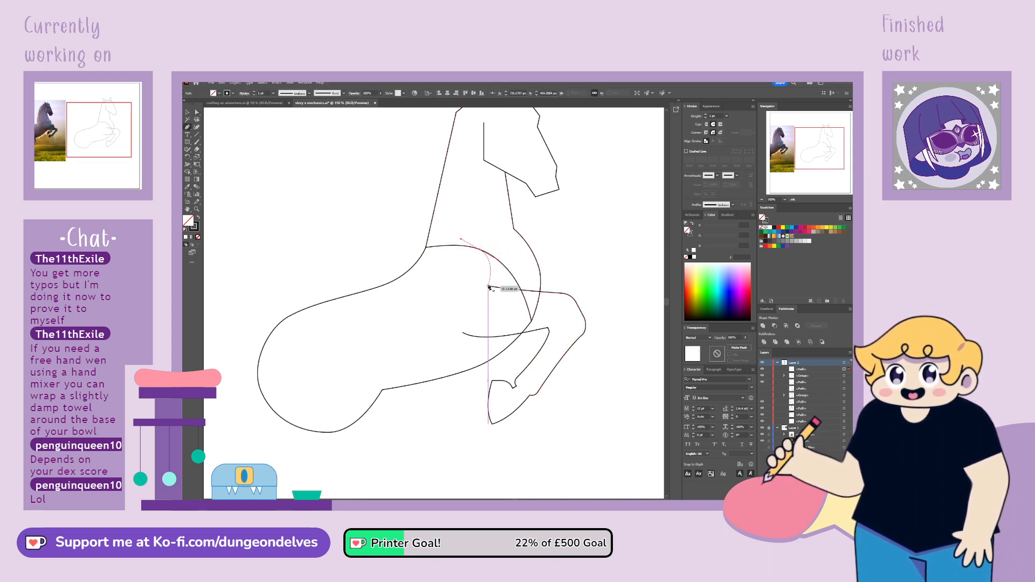
click(489, 286)
click(197, 113)
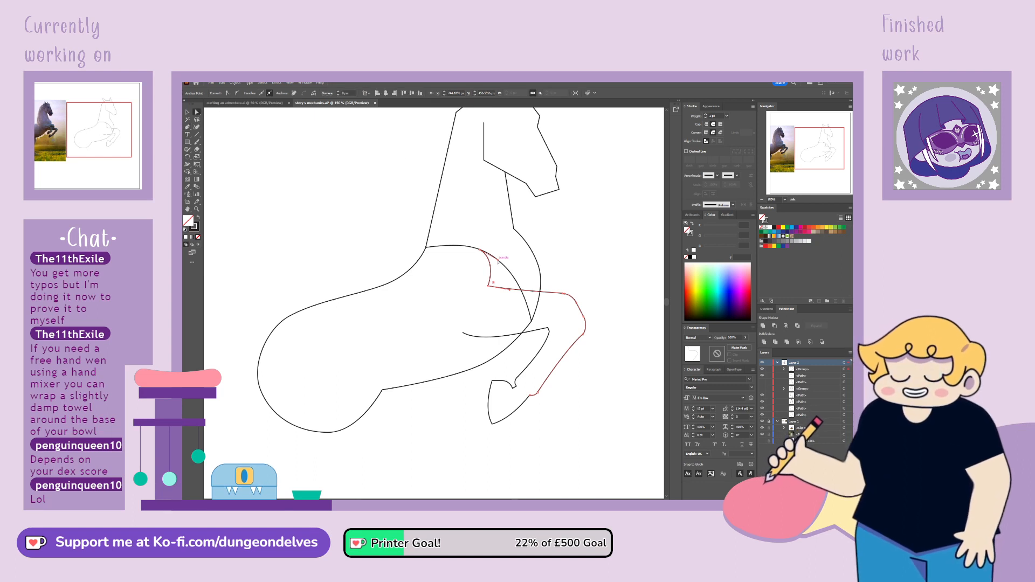
drag(488, 286, 517, 296)
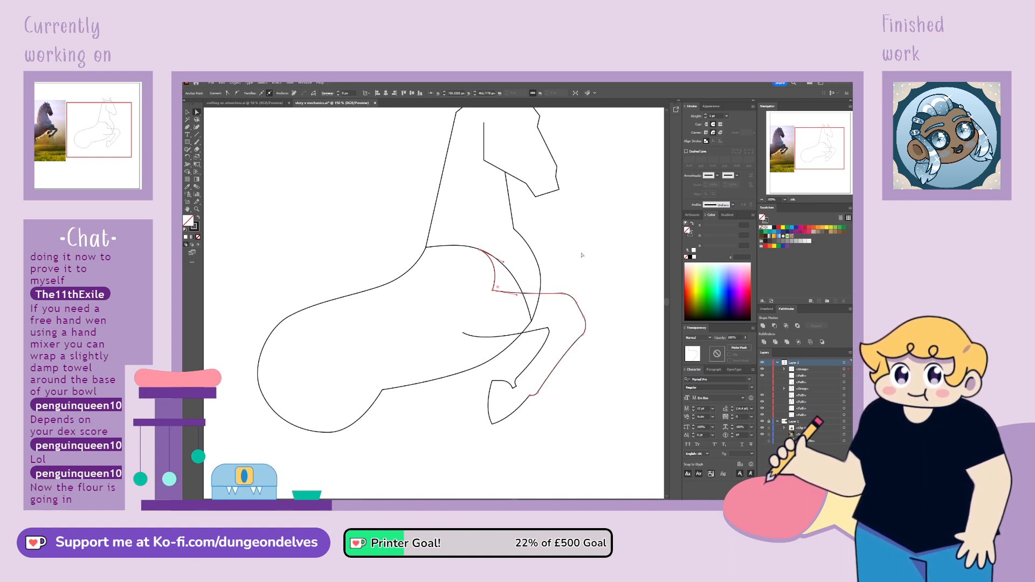
click(582, 359)
Duplicate the foreleg group and place the copy slightly in front of and below the original
key(ctrl+minus)
key(ctrl+minus)
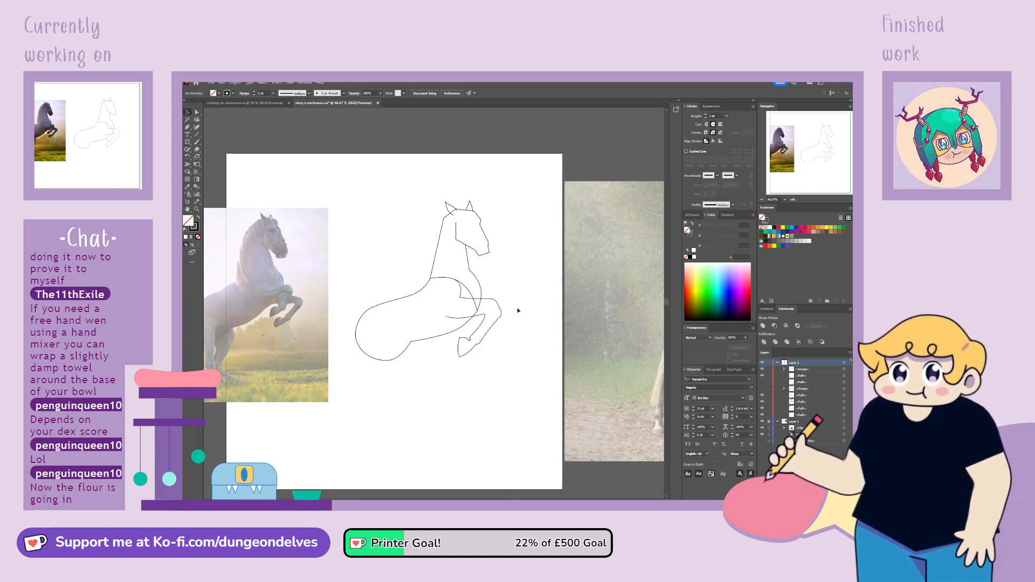
drag(492, 330, 516, 338)
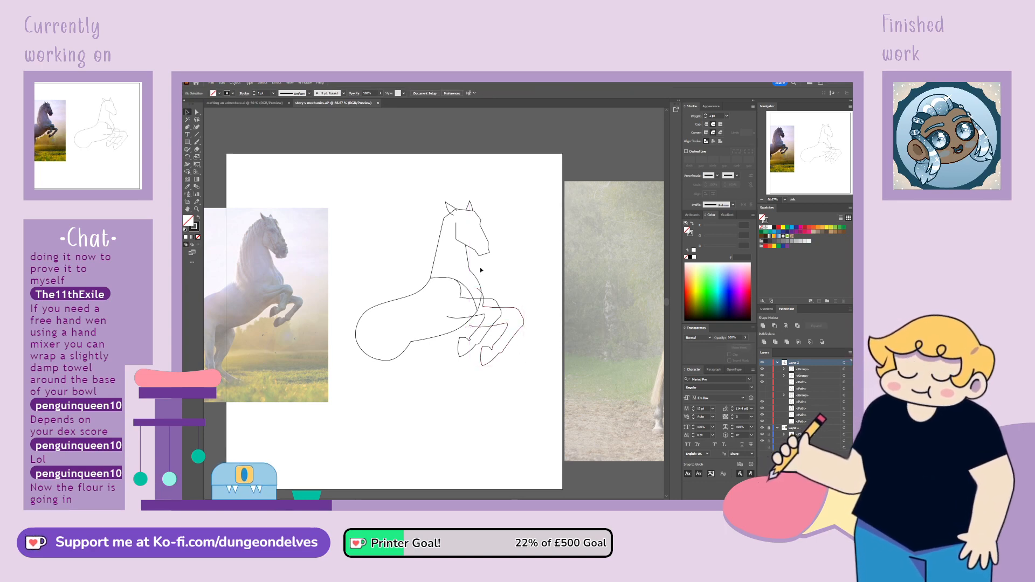
drag(483, 294, 482, 294)
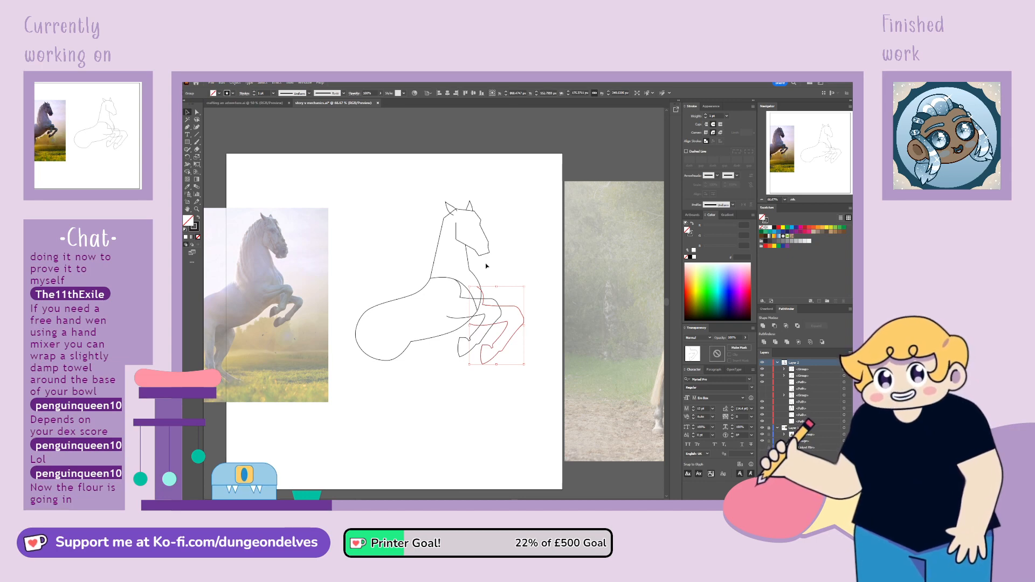
click(188, 165)
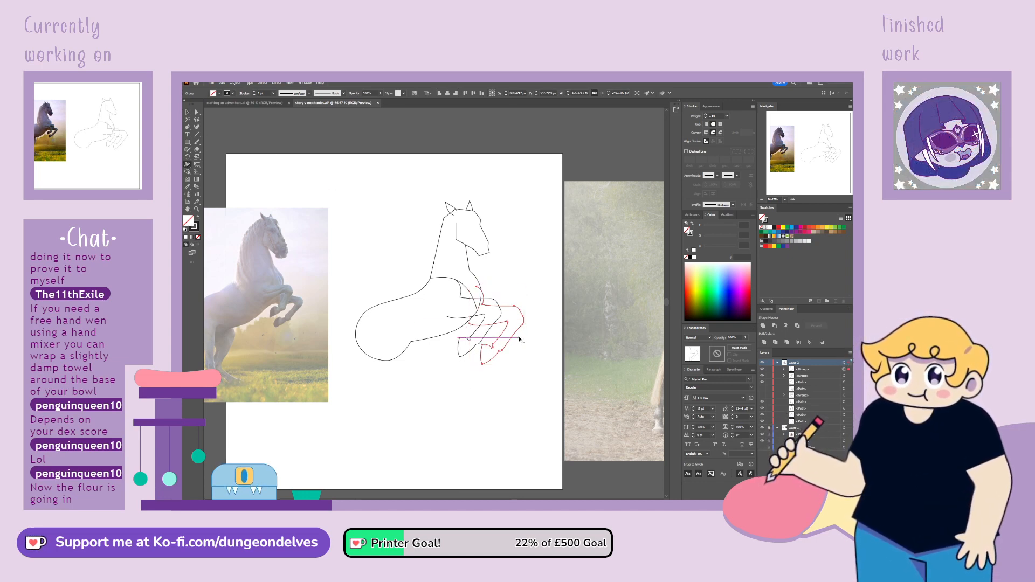
click(187, 156)
click(481, 287)
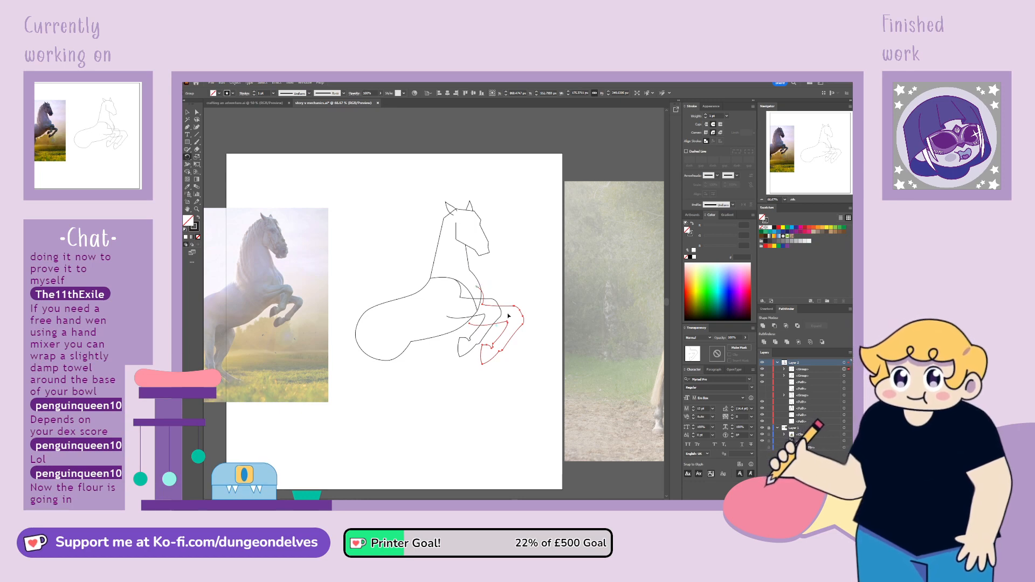
drag(518, 352, 520, 323)
click(189, 113)
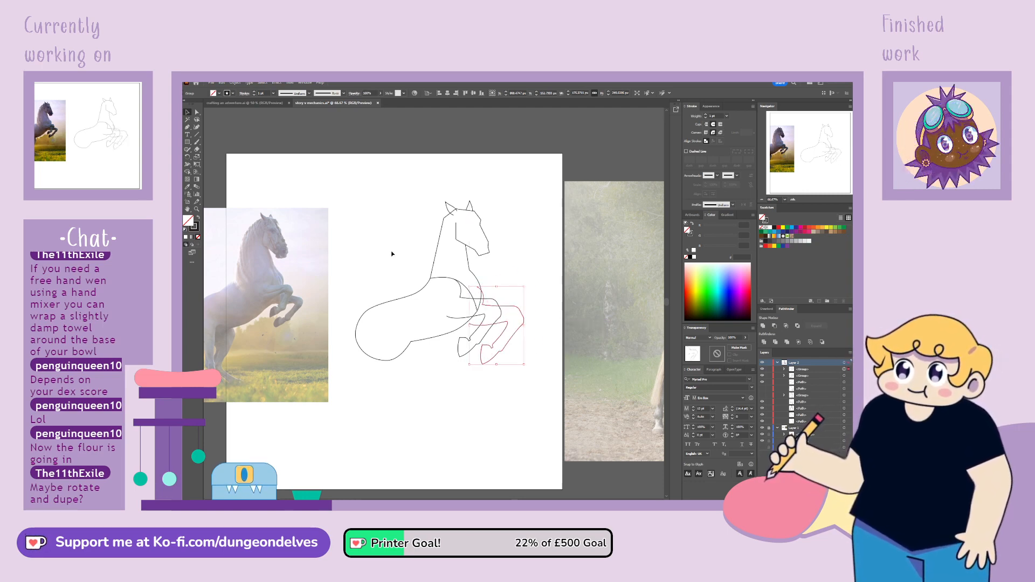
Rotate the copied foreleg slightly clockwise so its hoof tucks back toward the body
key(r)
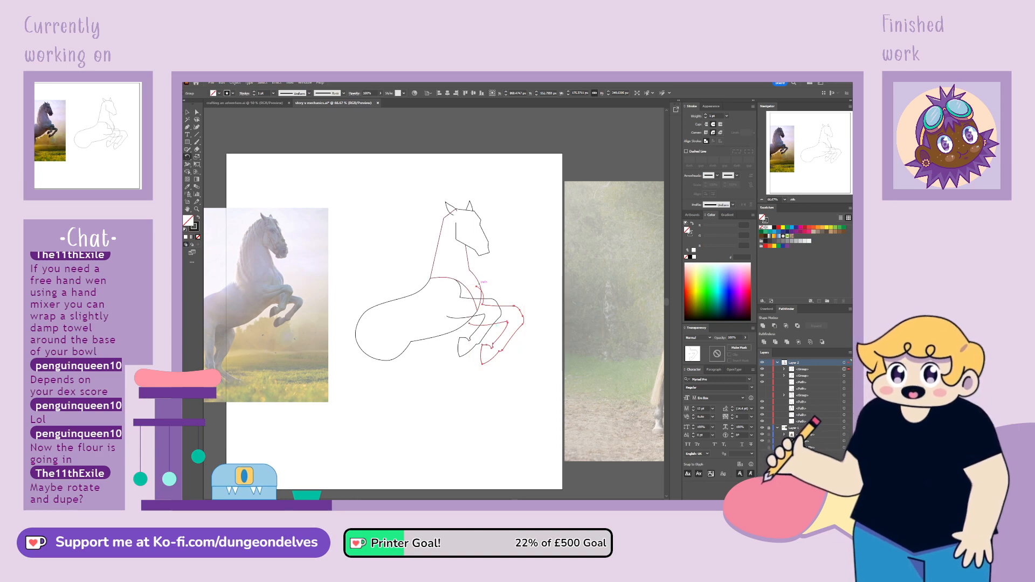
mouse_move(520, 352)
mouse_down()
mouse_move(513, 372)
mouse_move(506, 350)
mouse_up()
key(v)
Adjust the copied foreleg's shoulder end at the chest outline and the upper end of its inner line
click(197, 112)
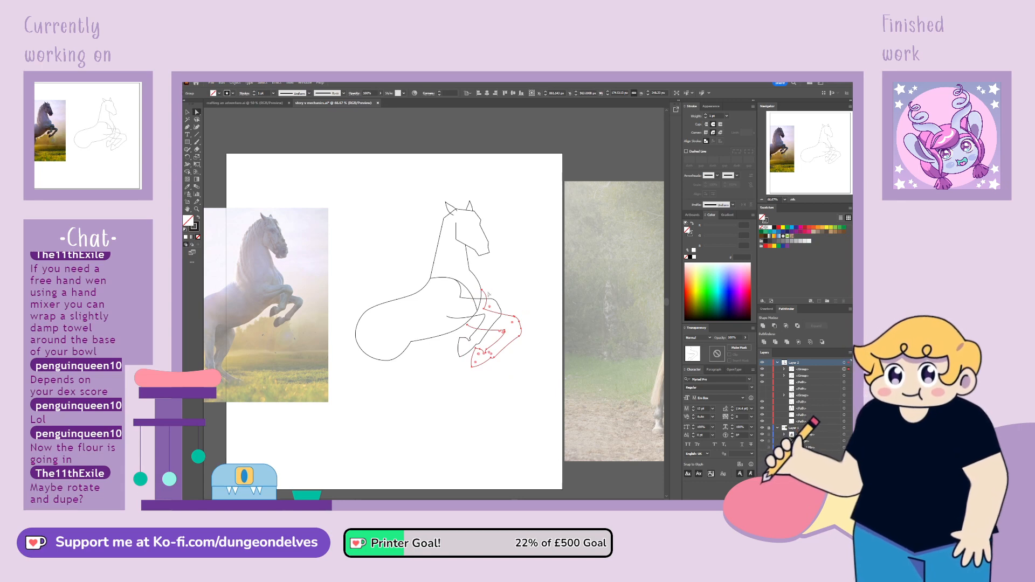
drag(482, 290, 482, 288)
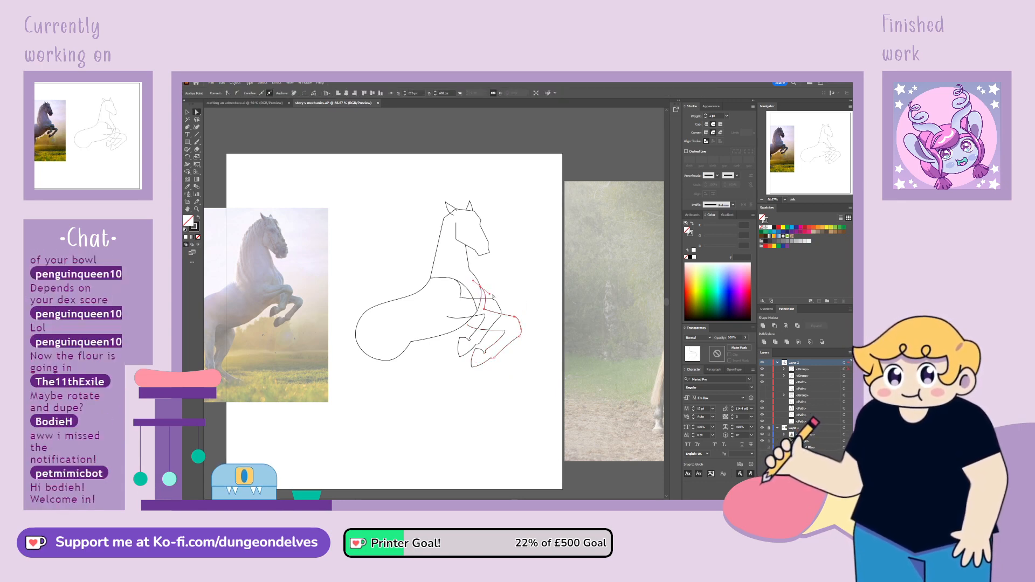
click(469, 328)
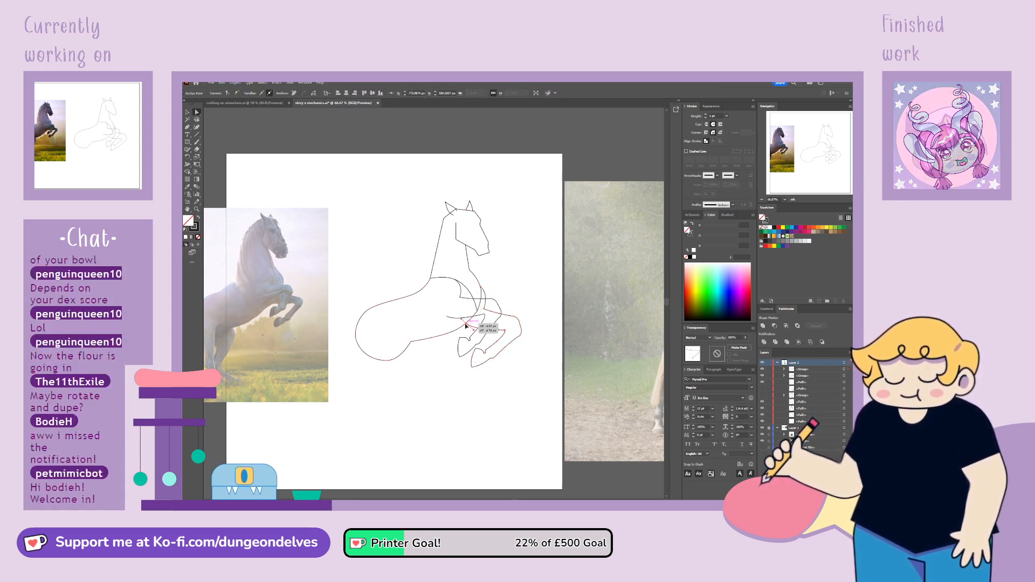
click(500, 414)
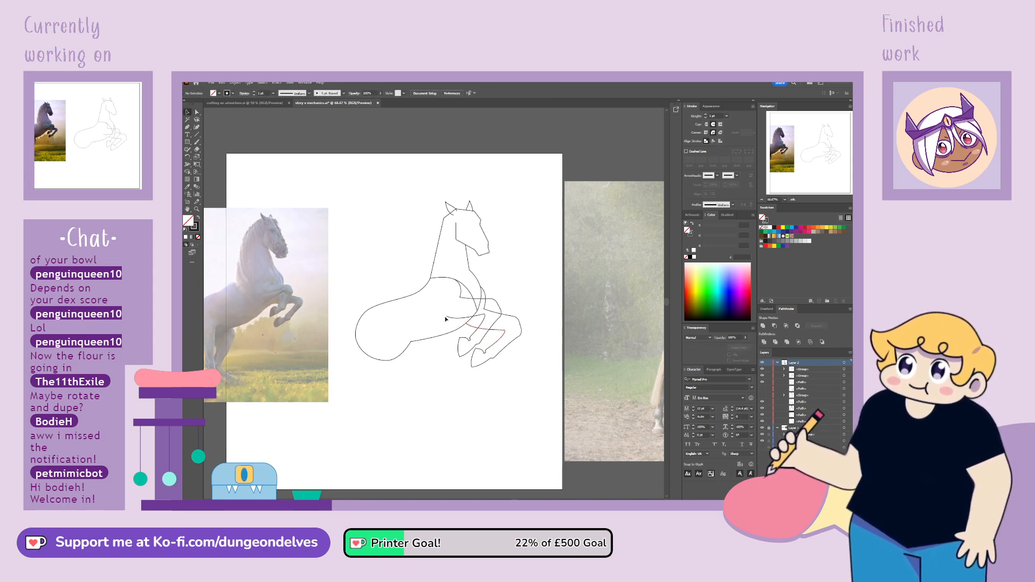
Move the copied foreleg's group to the bottom of the horse sketch's layer, behind the other outlines
drag(521, 339, 513, 351)
click(801, 371)
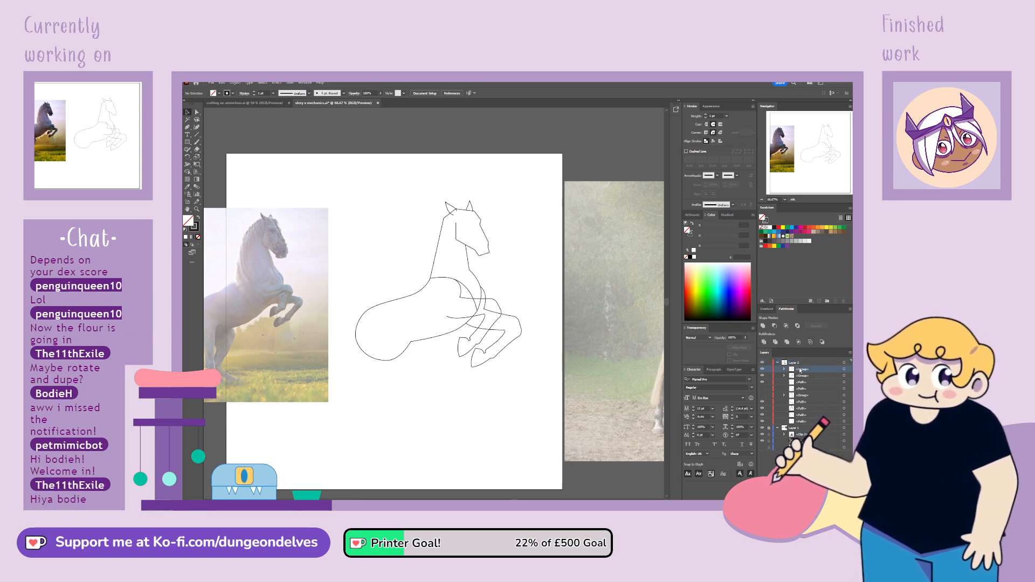
drag(805, 394, 804, 425)
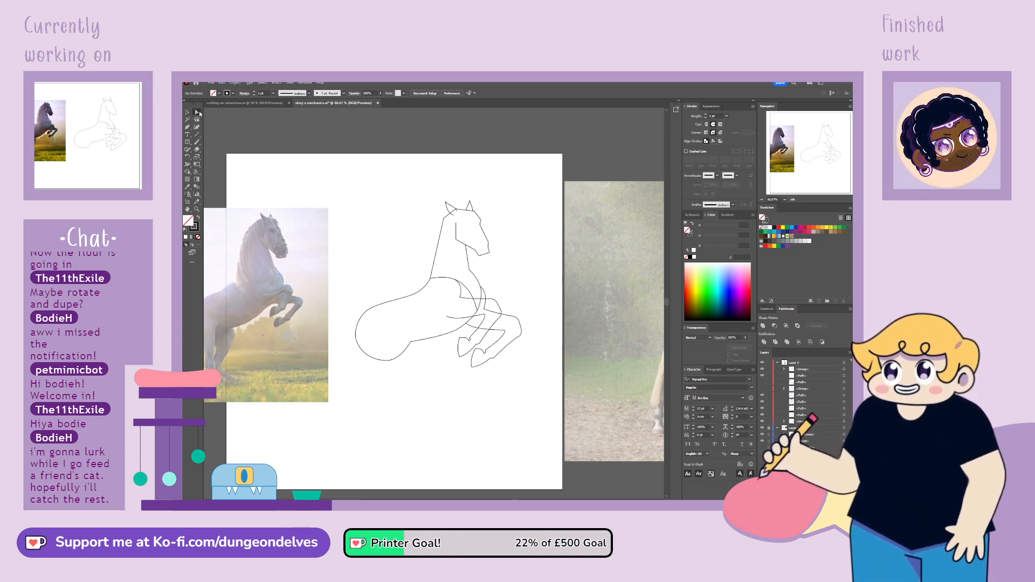
click(366, 356)
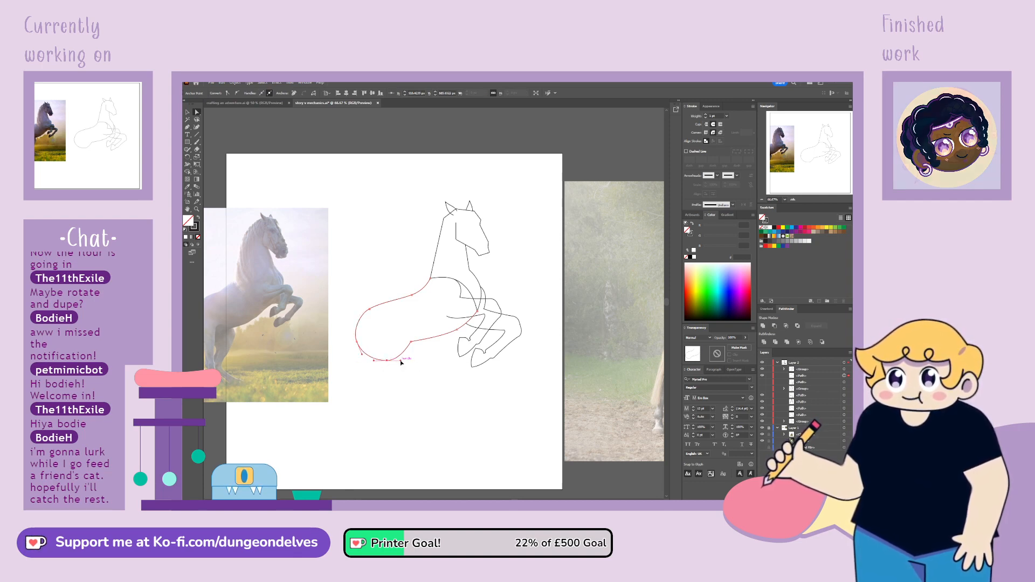
click(401, 412)
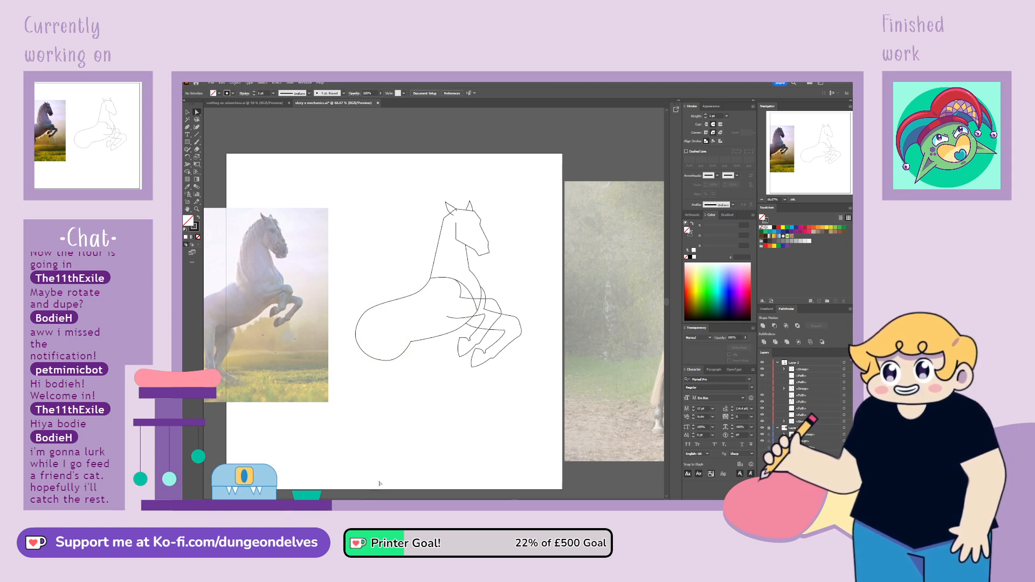
click(187, 111)
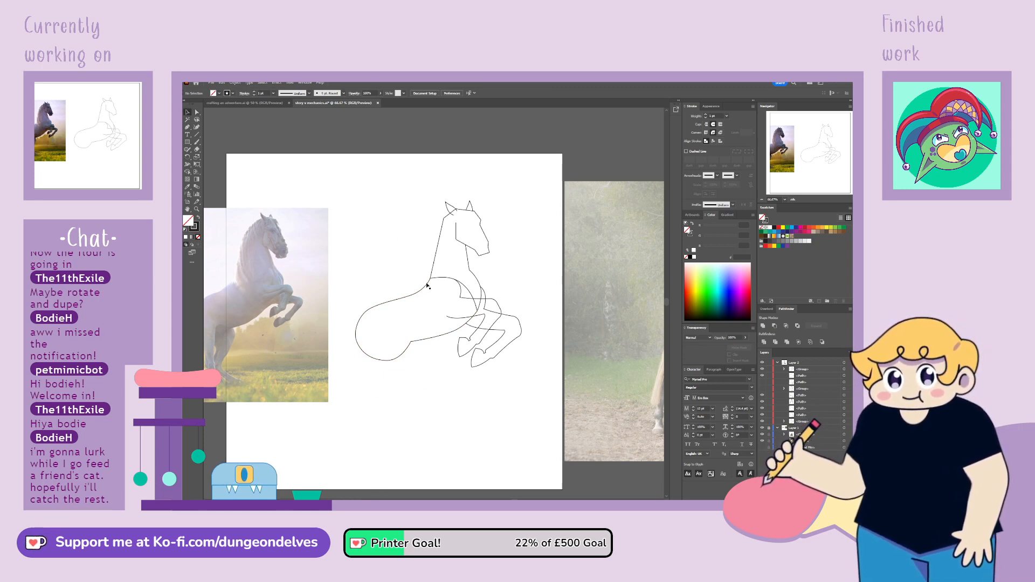
Delete the segments of the neck outline that curve across the shoulder from the withers to the chest
click(469, 292)
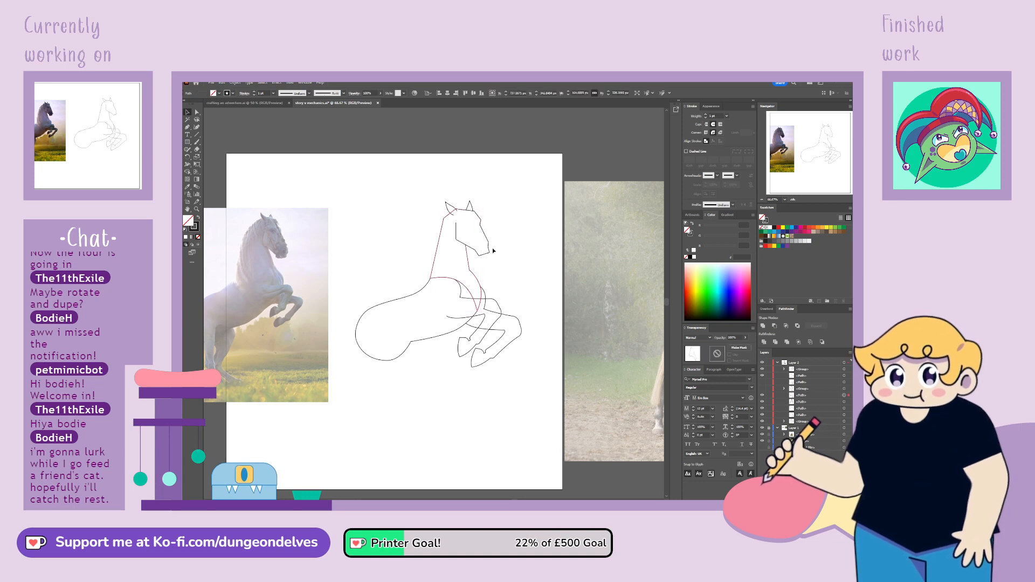
key(ctrl+plus)
key(ctrl+plus)
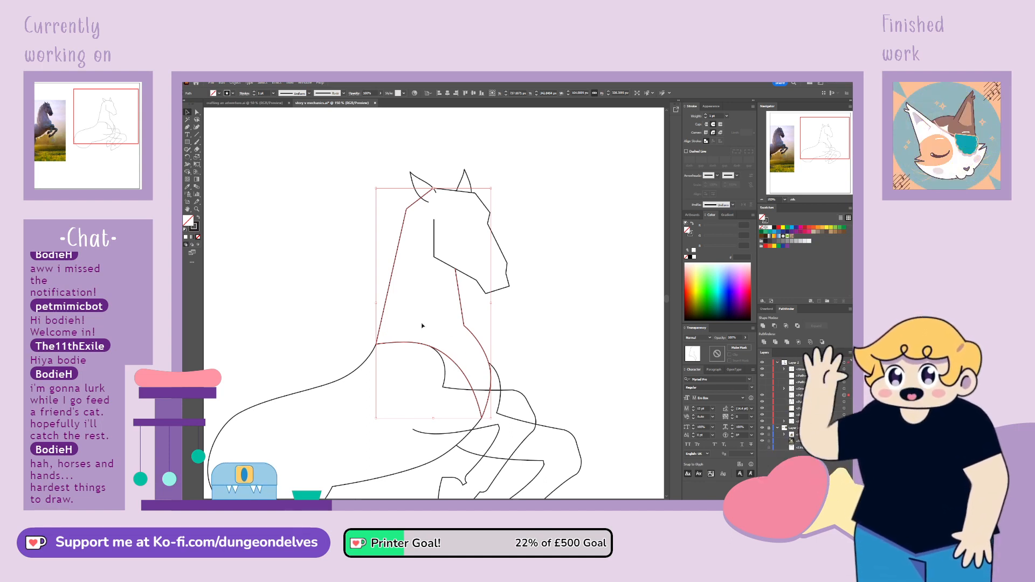
click(196, 112)
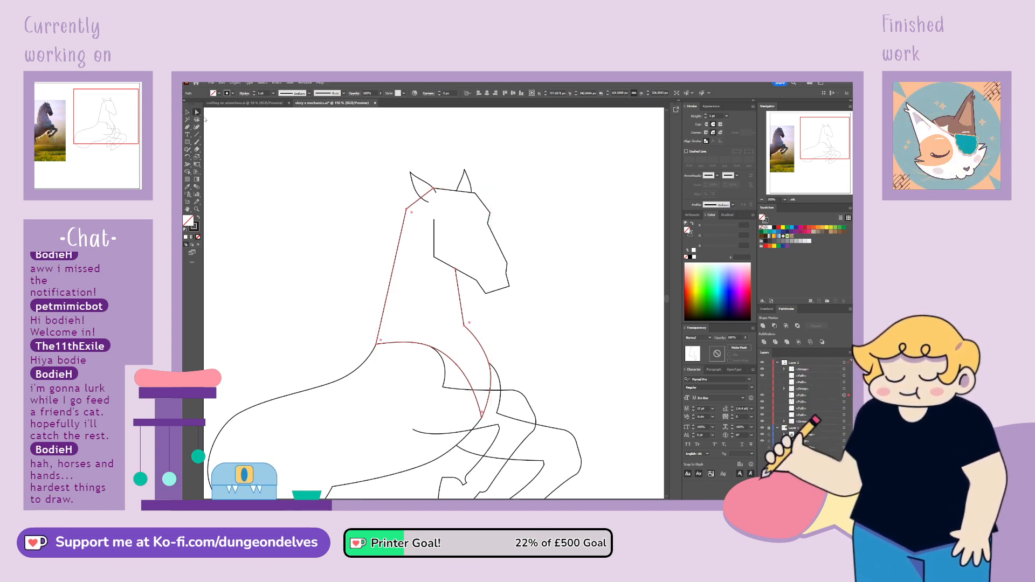
click(456, 365)
key(Delete)
click(471, 393)
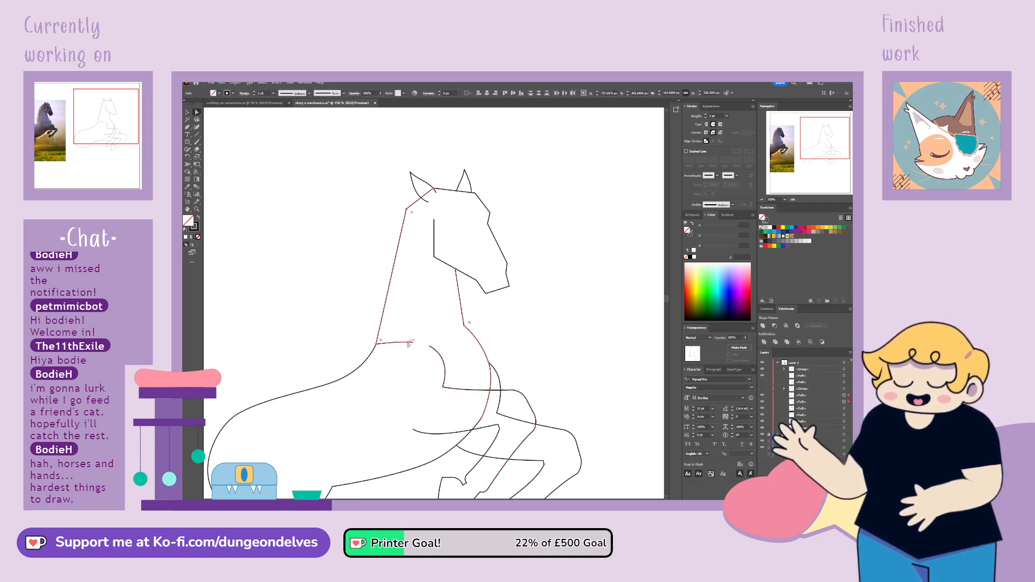
click(411, 342)
key(Delete)
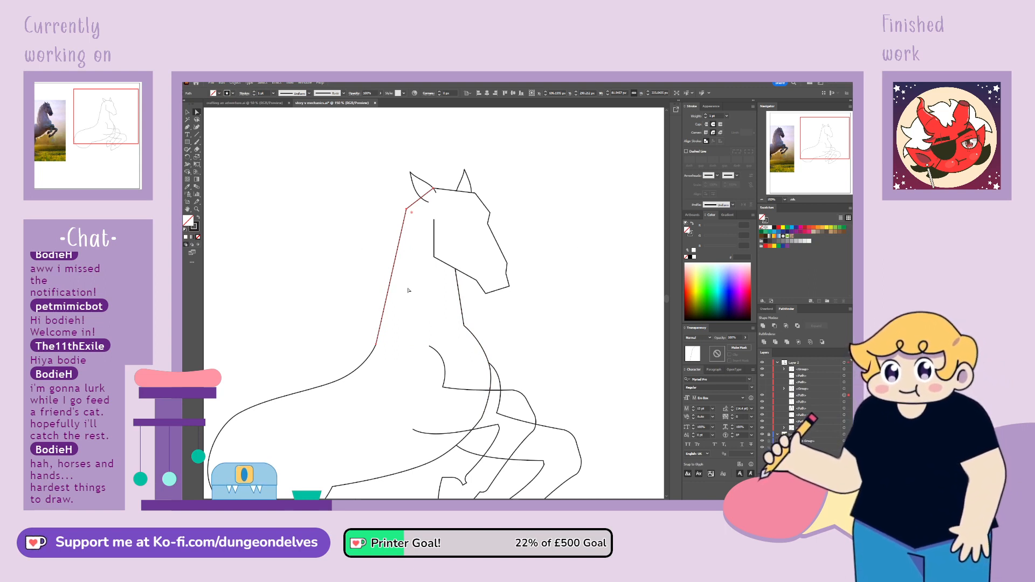
click(483, 427)
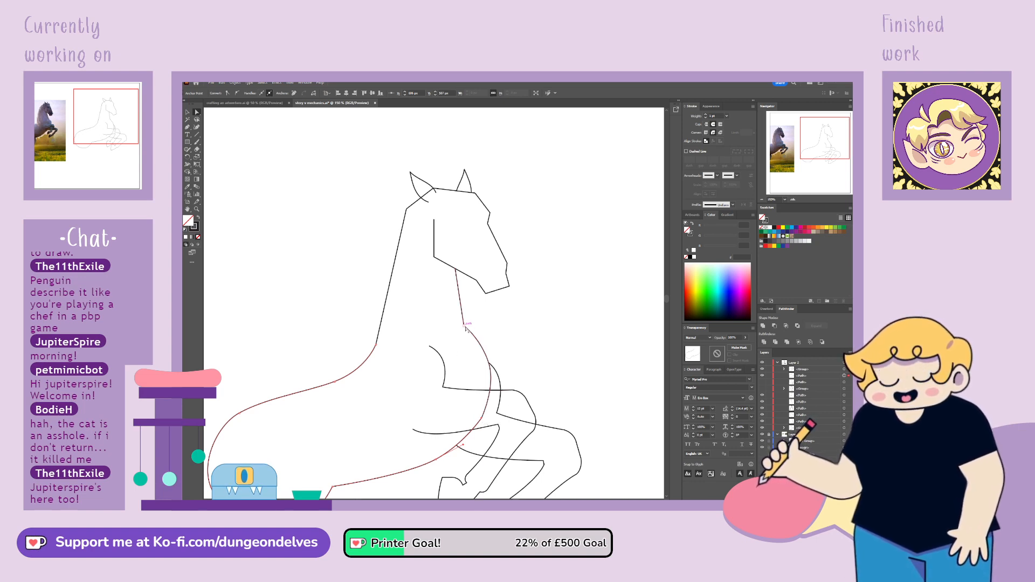
click(496, 385)
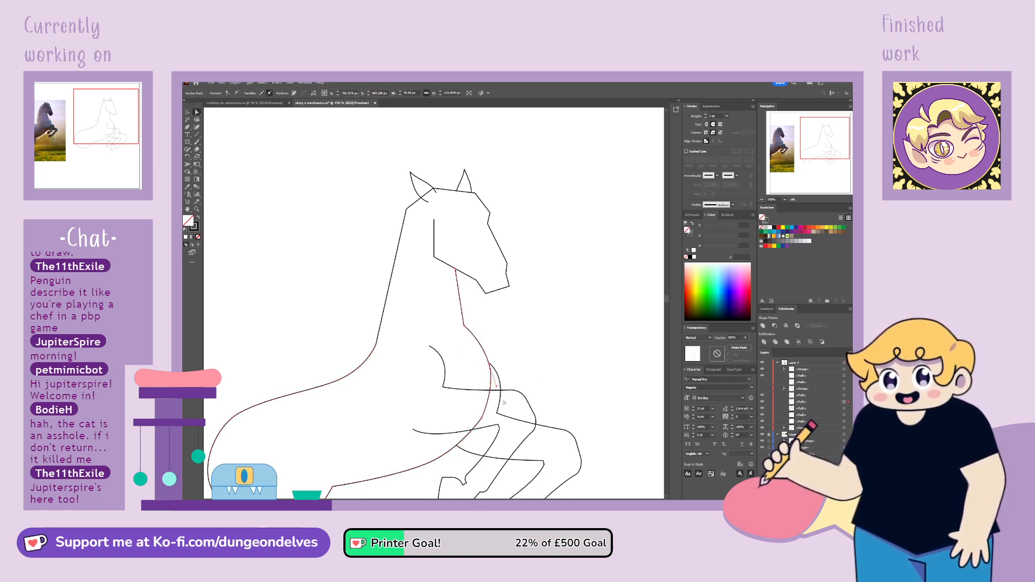
click(579, 483)
key(ctrl+minus)
key(ctrl+minus)
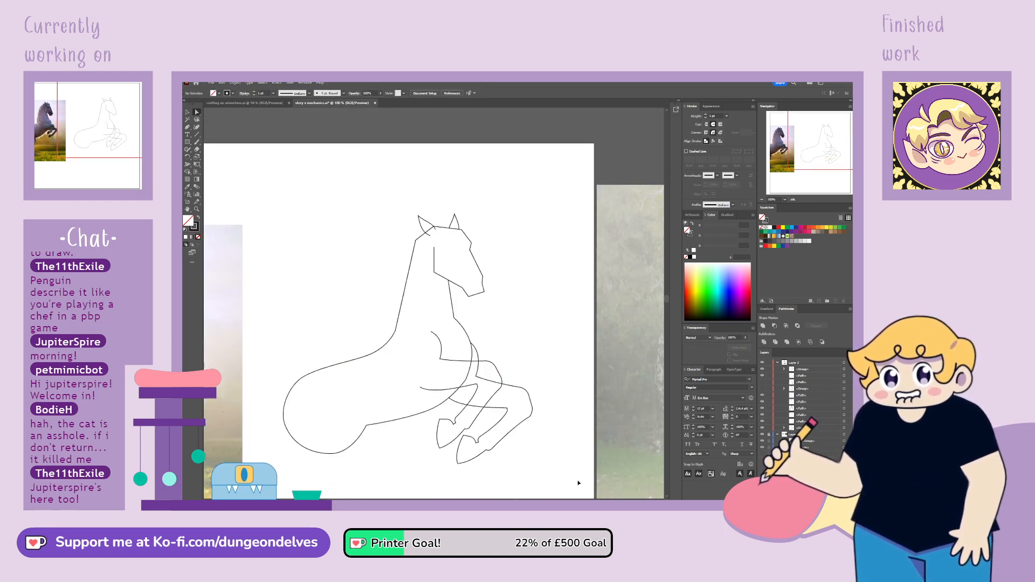
drag(800, 156, 813, 146)
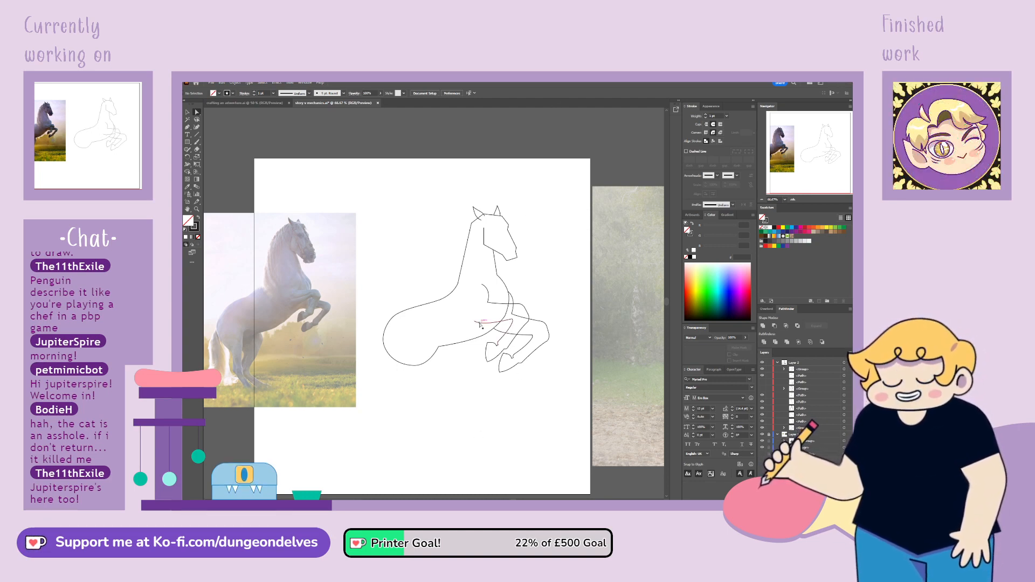
Add an anchor point where the belly outline crosses the front foreleg's lower line and delete the outline's end inside the leg
click(495, 329)
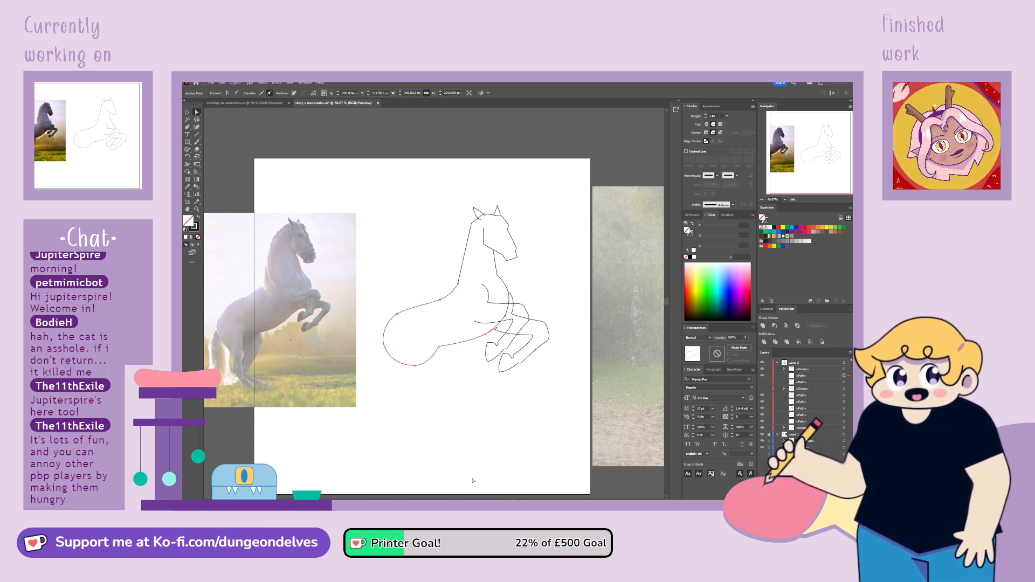
key(ctrl+plus)
key(ctrl+plus)
key(ctrl+plus)
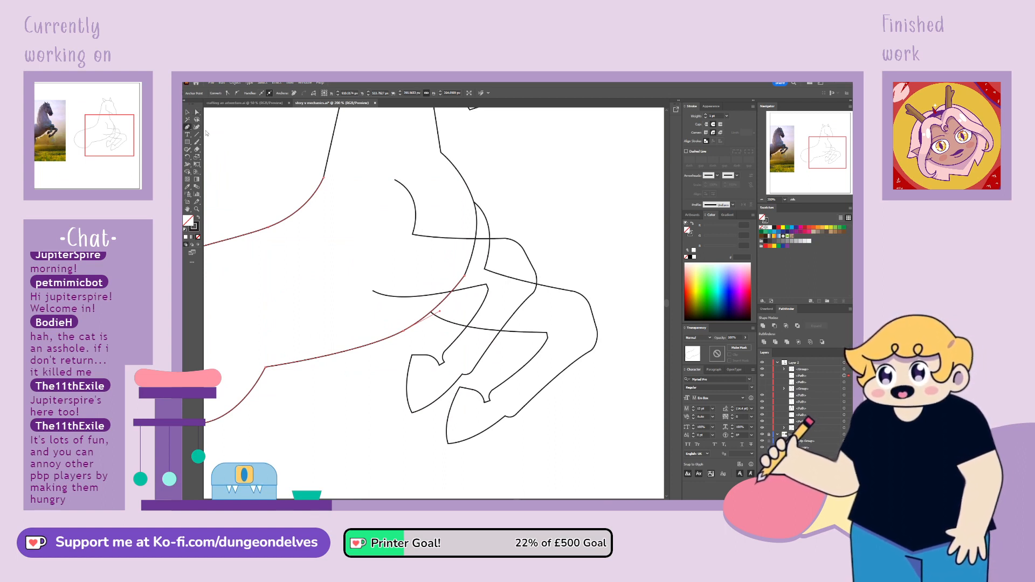
click(452, 291)
click(475, 237)
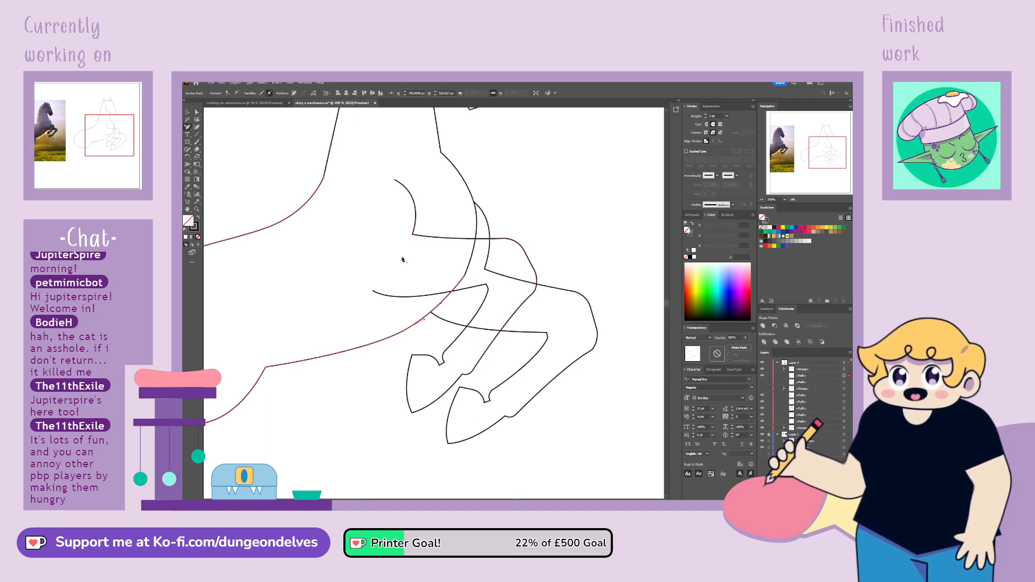
click(189, 114)
click(197, 112)
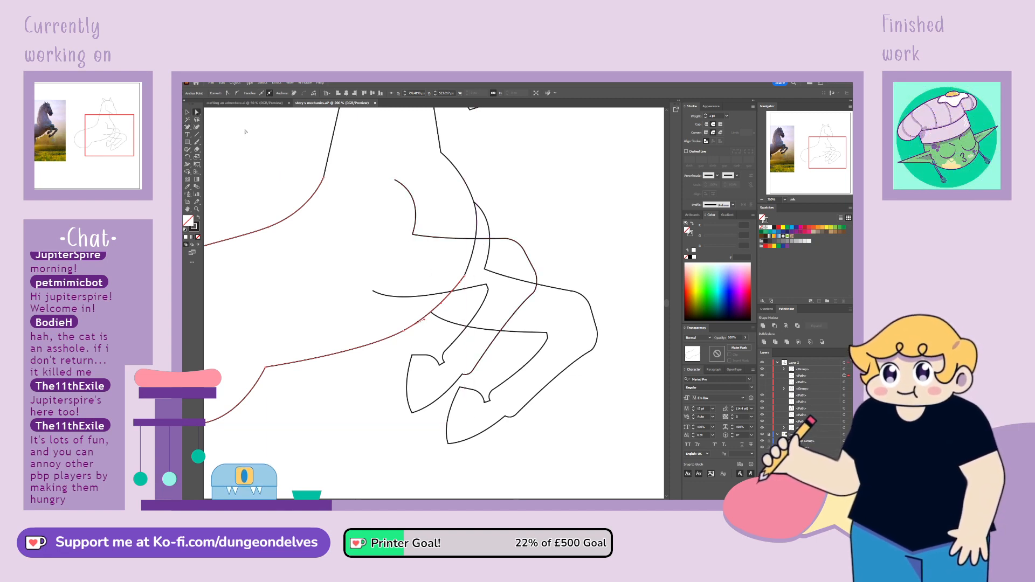
click(465, 276)
key(Delete)
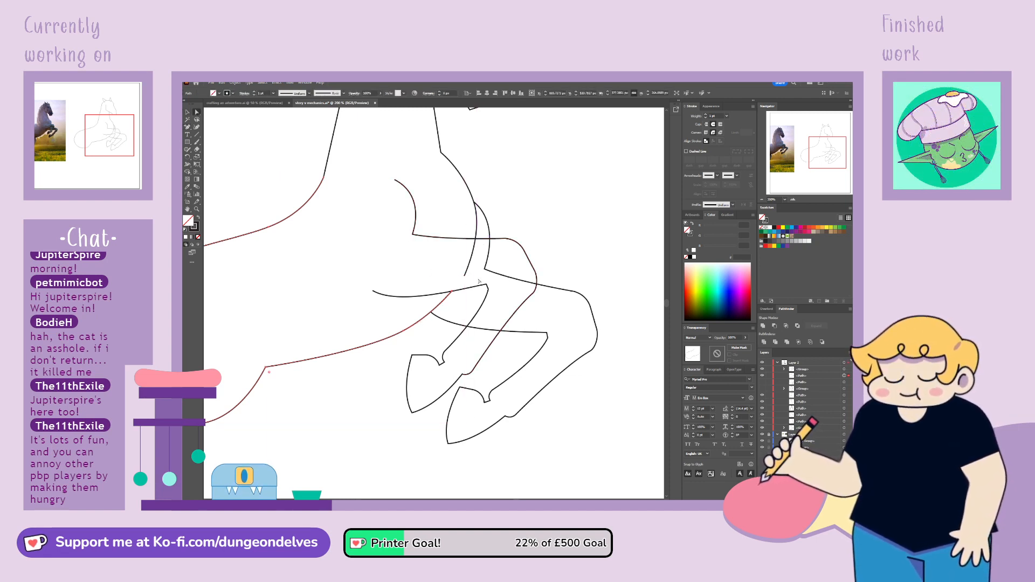
Add an anchor point where the chest line meets the front foreleg's upper line and delete the part below it
click(579, 299)
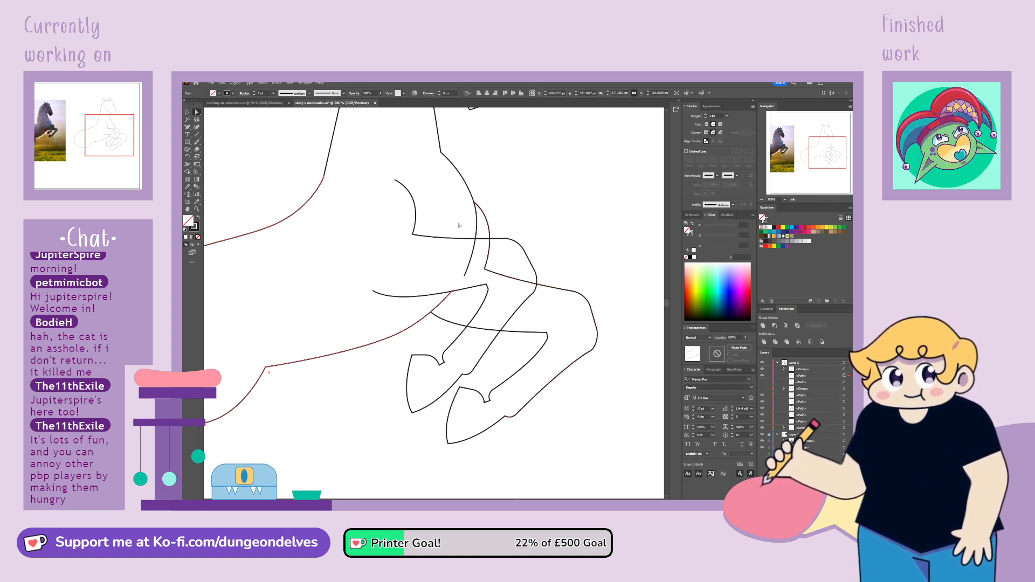
click(467, 274)
click(188, 129)
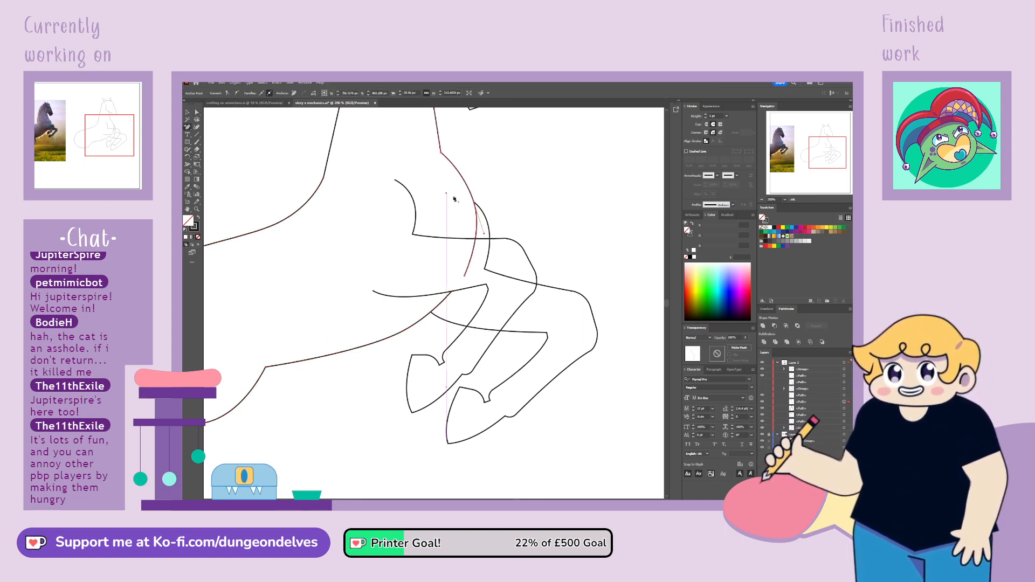
click(476, 238)
click(198, 113)
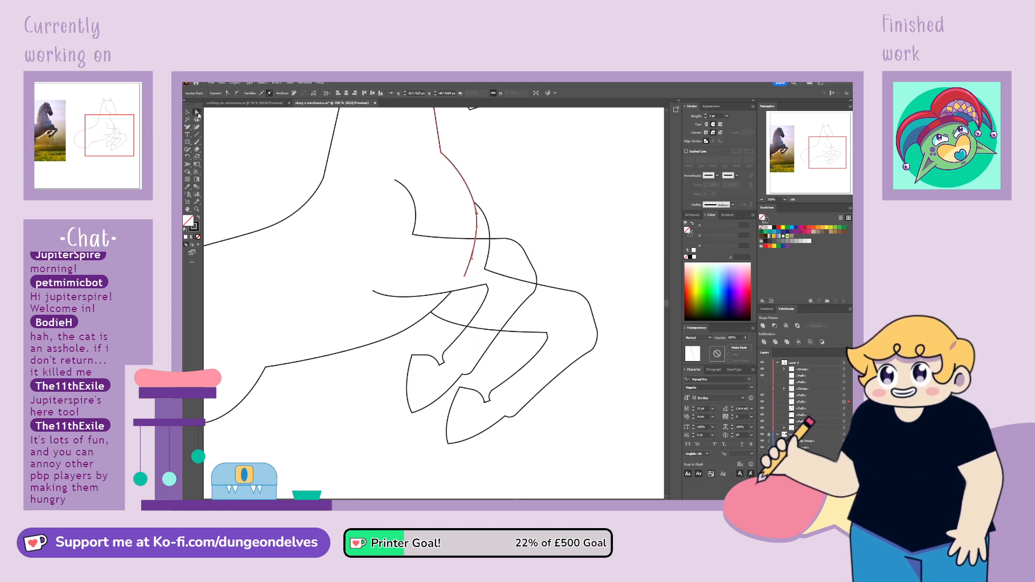
click(491, 284)
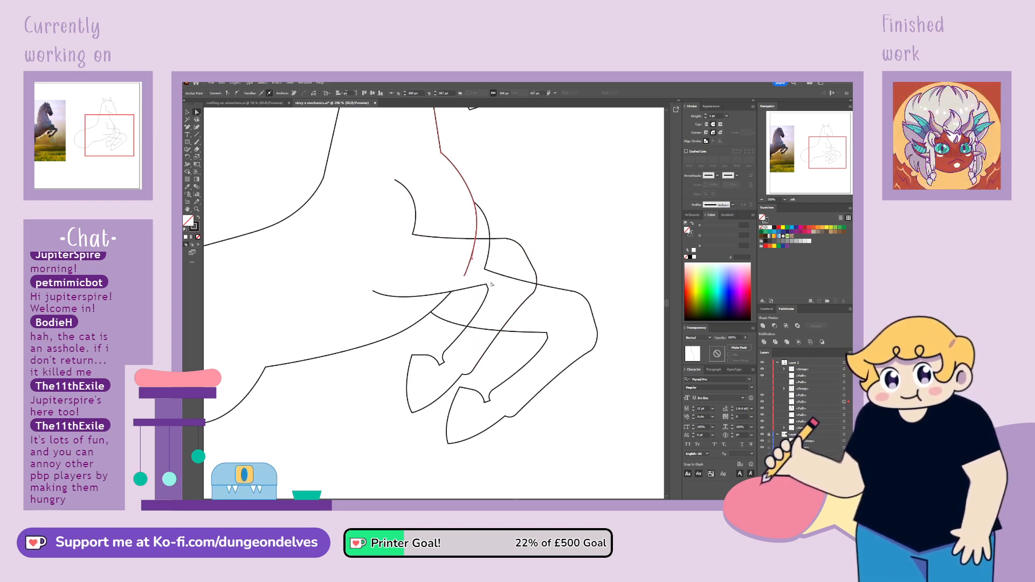
key(Delete)
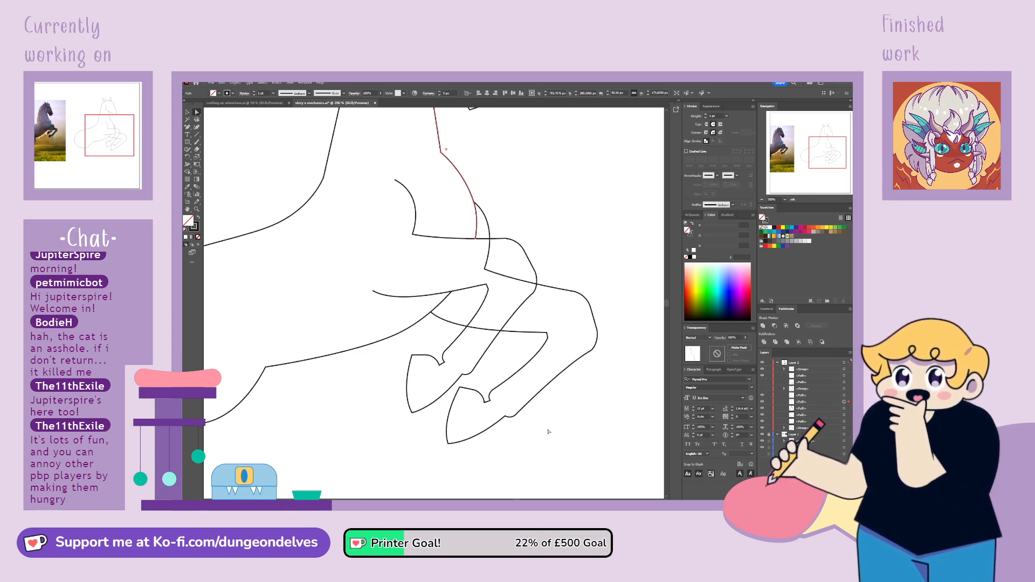
click(546, 436)
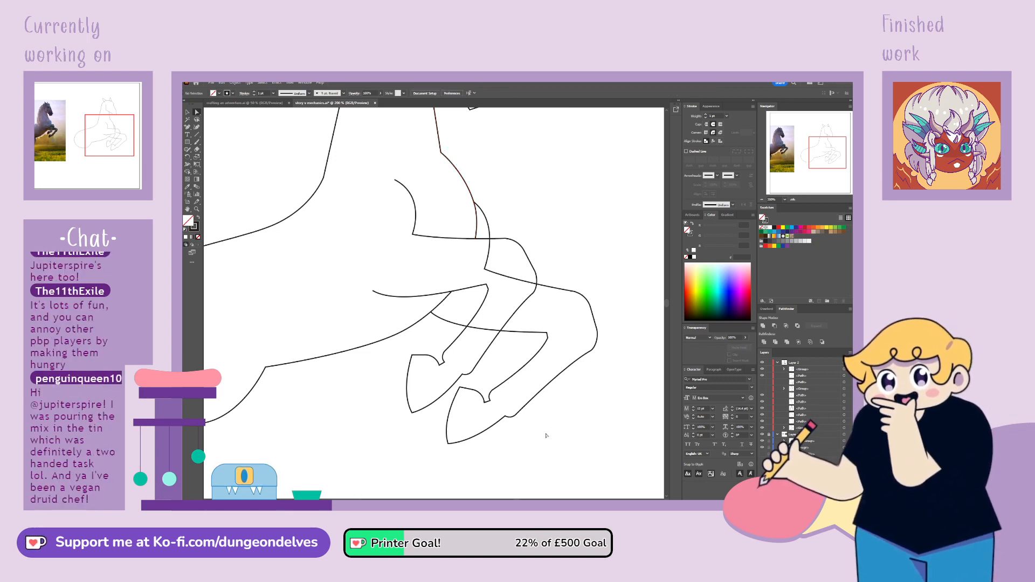
Add anchor points where the copied foreleg's upper outline crosses the front foreleg and delete the overlapping stretch between them
key(ctrl+minus)
key(ctrl+minus)
key(ctrl+plus)
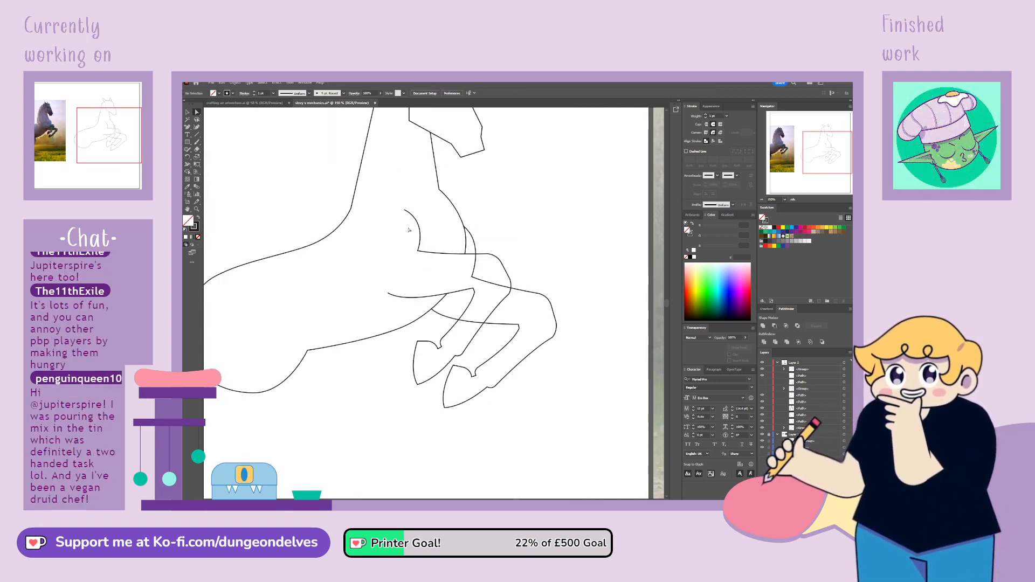
click(480, 280)
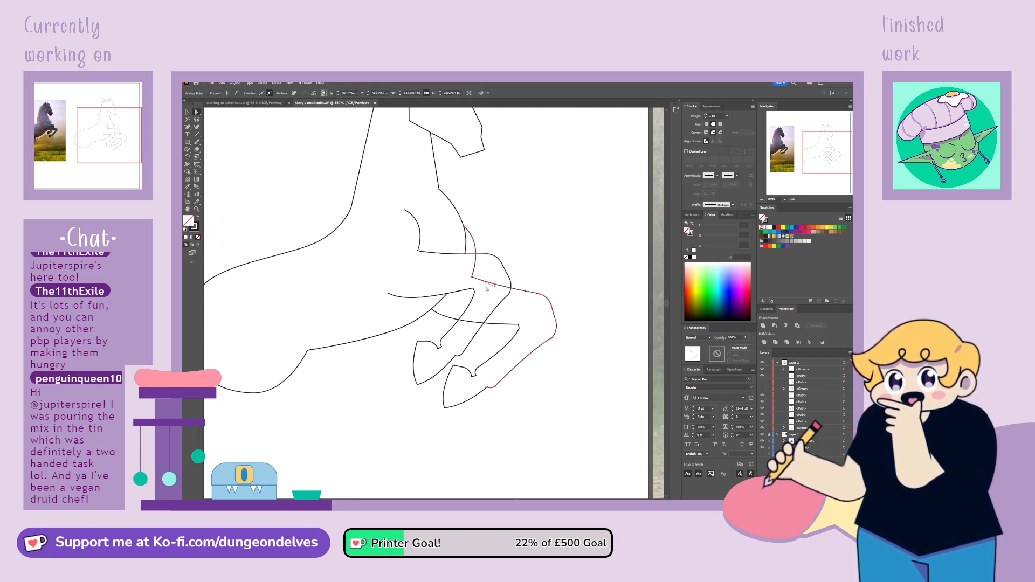
key(ctrl+plus)
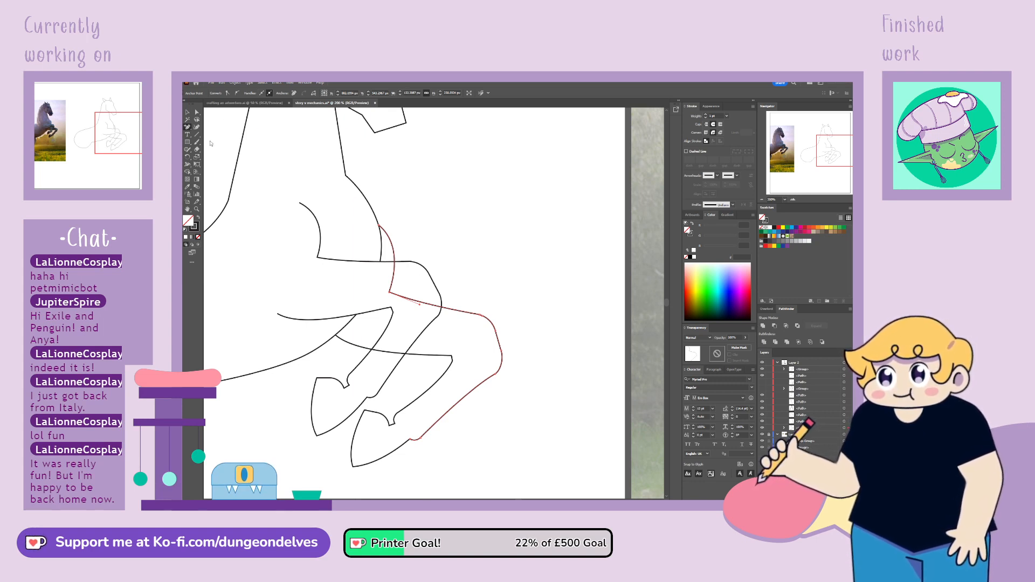
click(395, 263)
click(442, 308)
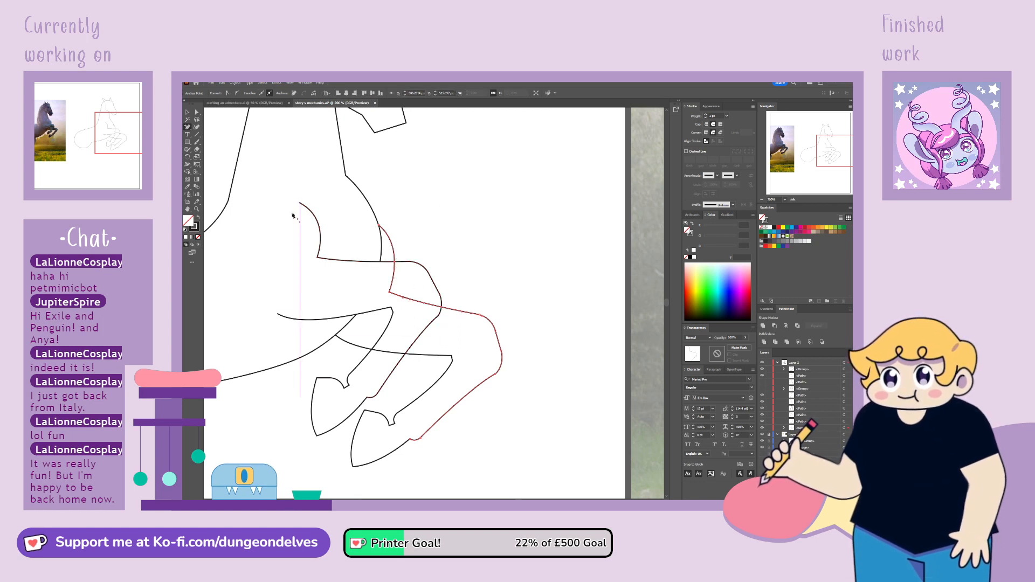
click(196, 113)
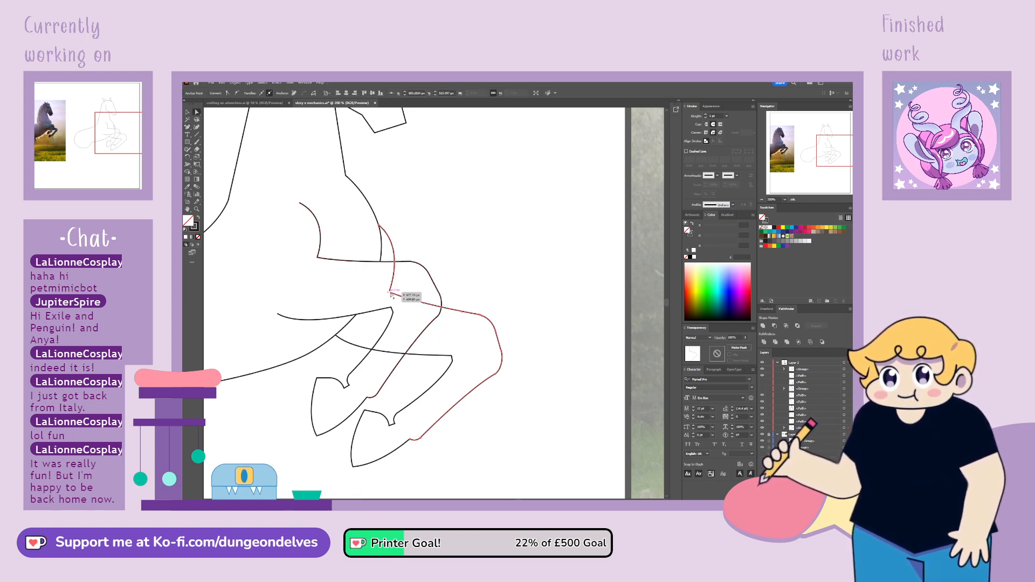
click(404, 292)
key(Delete)
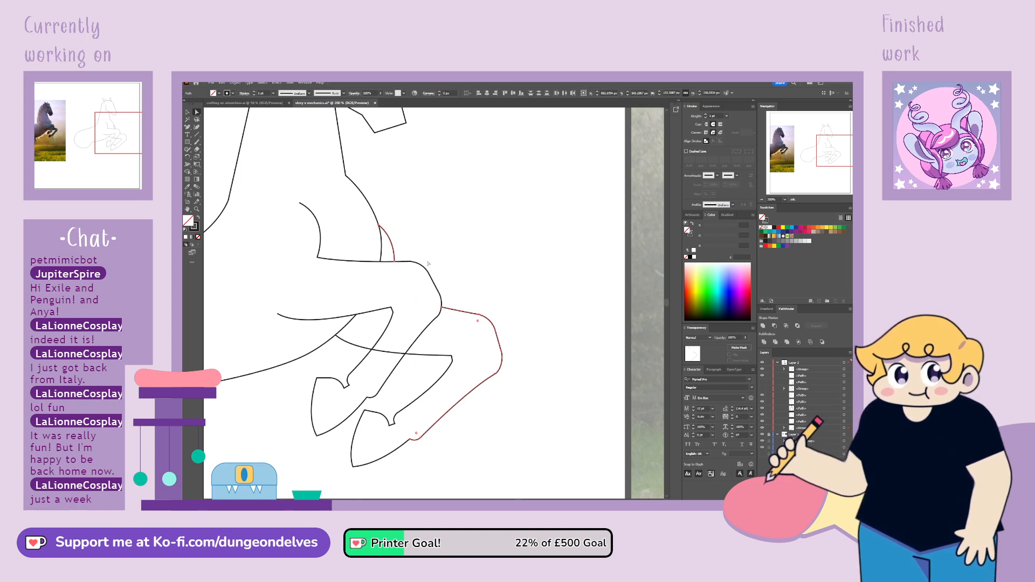
Add anchor points where the copied foreleg's inner line crosses the front foreleg's shin and delete the segment between them
click(409, 354)
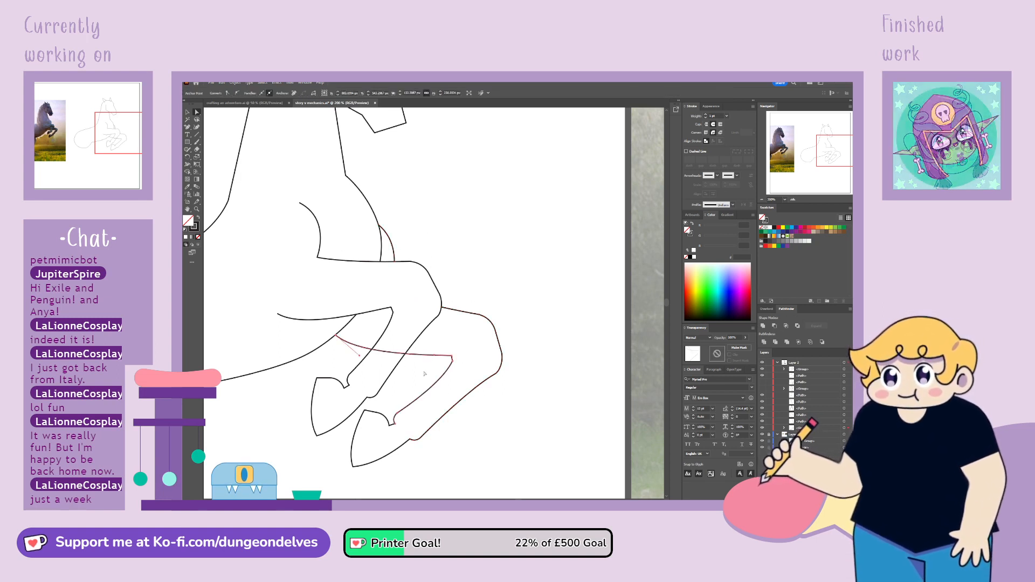
key(p)
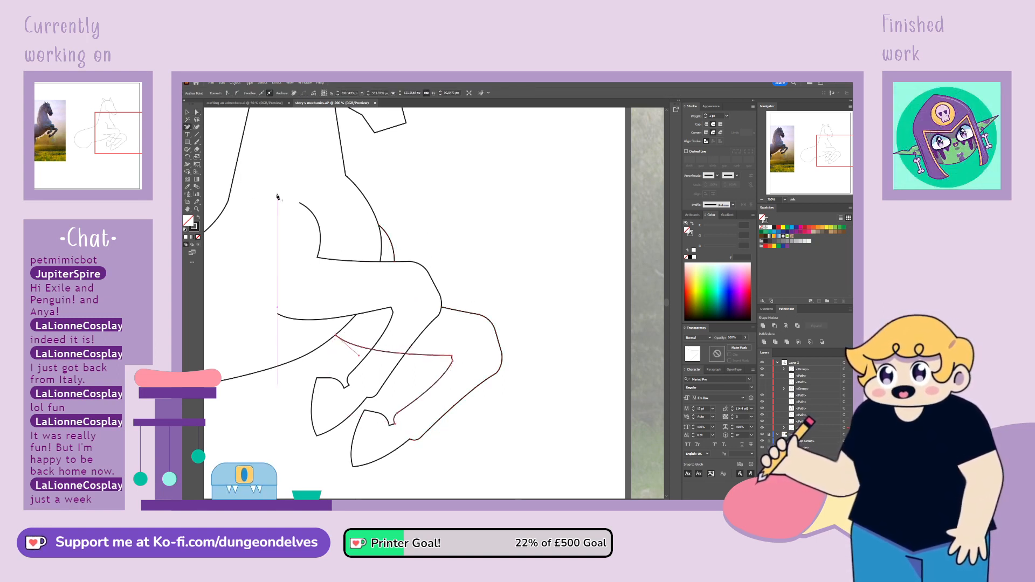
click(406, 354)
click(371, 350)
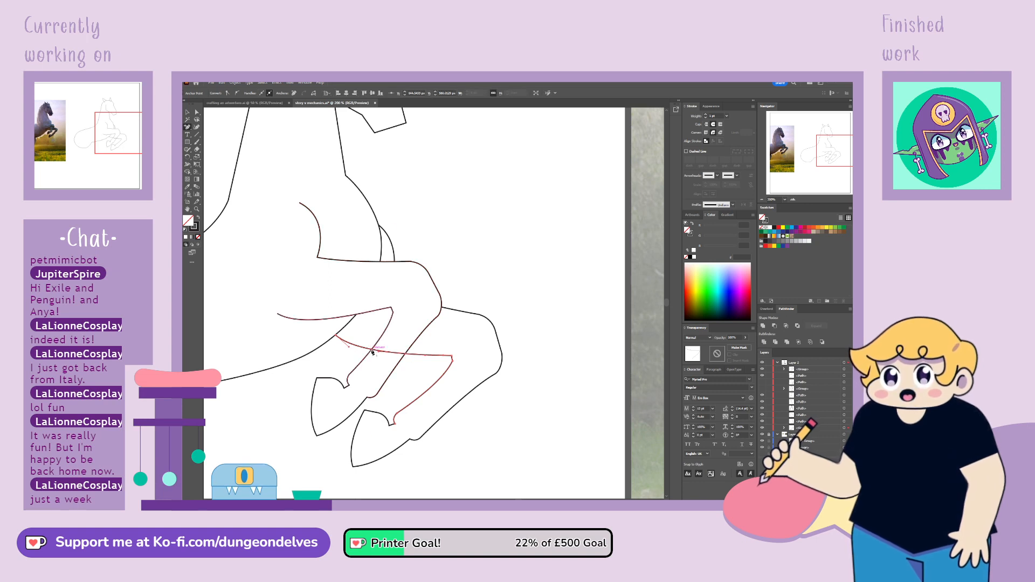
click(394, 354)
key(Delete)
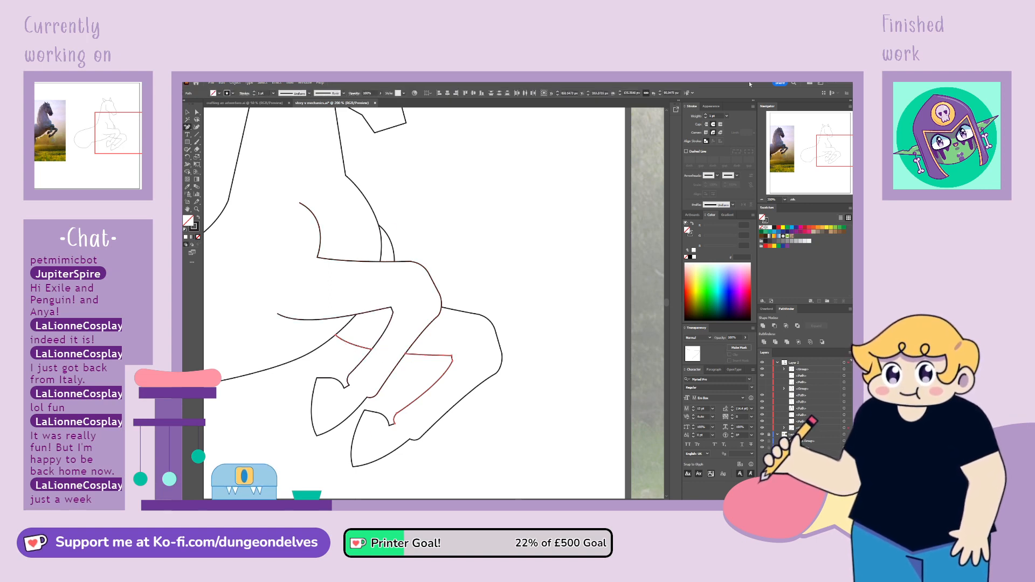
click(188, 113)
click(489, 185)
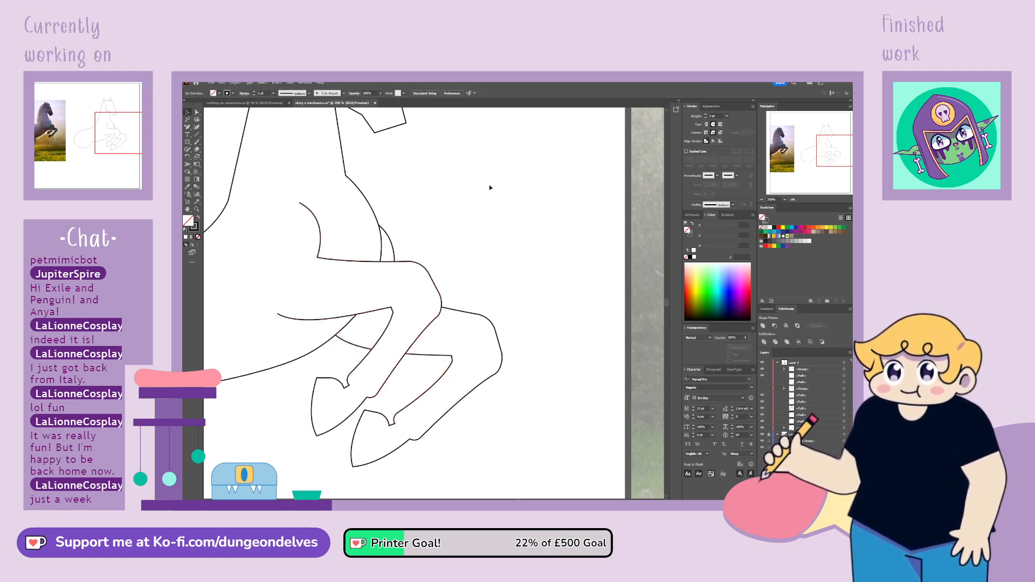
Inspect the whole horse sketch after the overlap cleanup, and look closely at the head and neck outlines
key(ctrl+minus)
key(ctrl+minus)
key(ctrl+minus)
key(ctrl+plus)
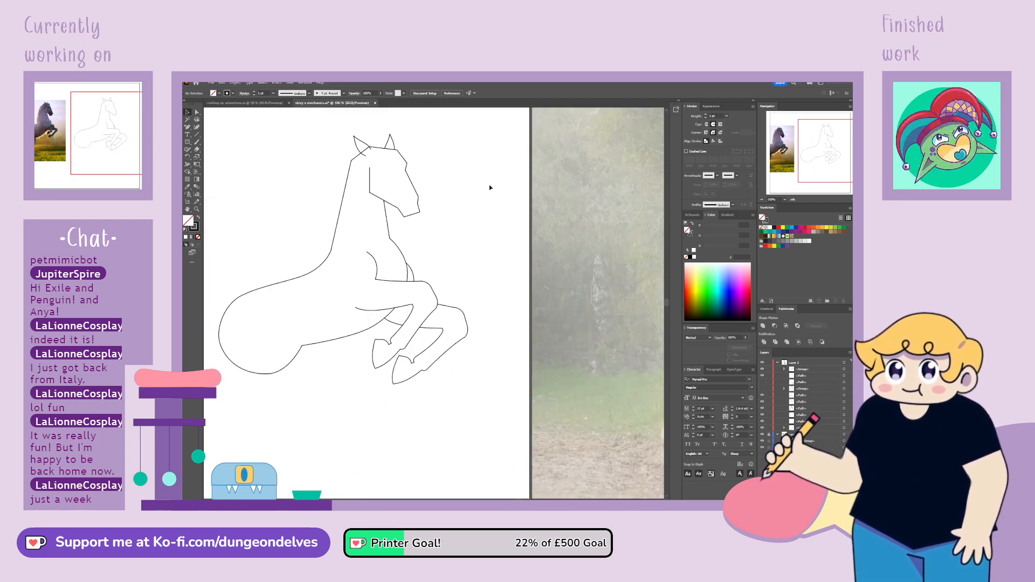
key(space)
drag(492, 293, 545, 331)
mouse_move(516, 222)
mouse_down()
mouse_move(499, 238)
mouse_move(504, 230)
mouse_up()
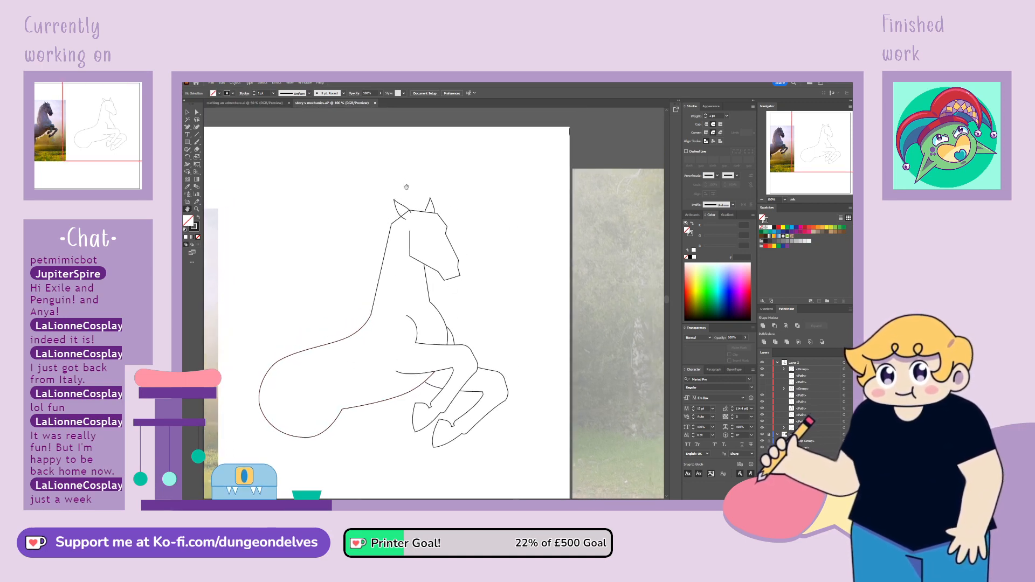
key(ctrl+plus)
key(ctrl+plus)
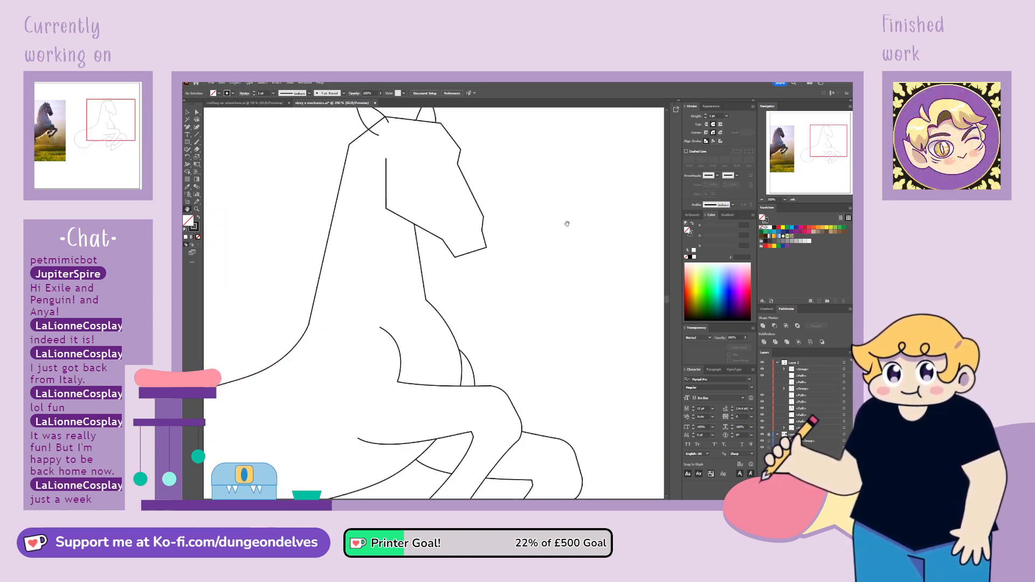
drag(568, 224, 540, 302)
drag(542, 258, 544, 274)
click(197, 112)
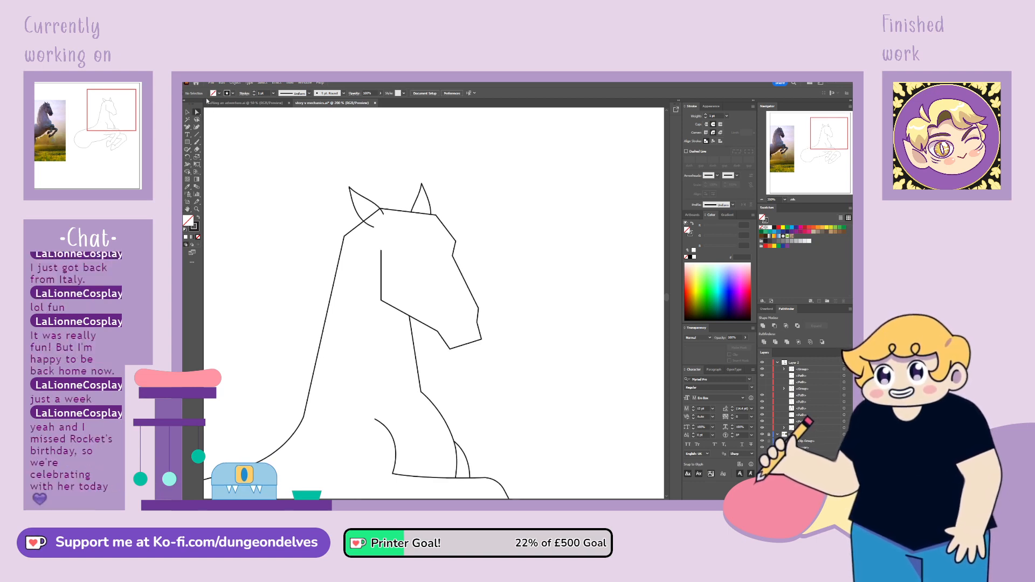
Convert the head outline's jaw corner to a smooth anchor and adjust both handles into a soft cheek curve
click(382, 300)
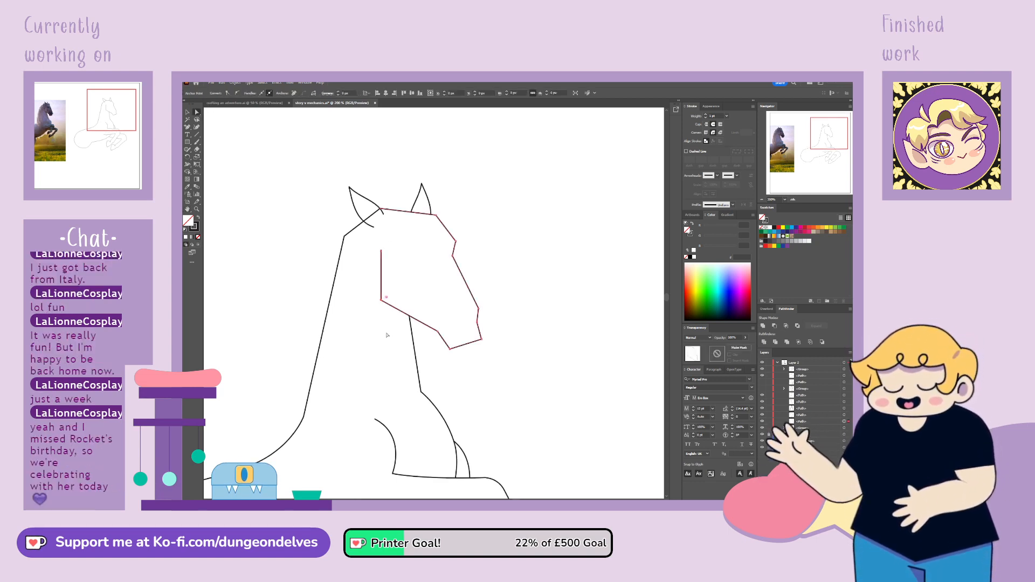
click(236, 94)
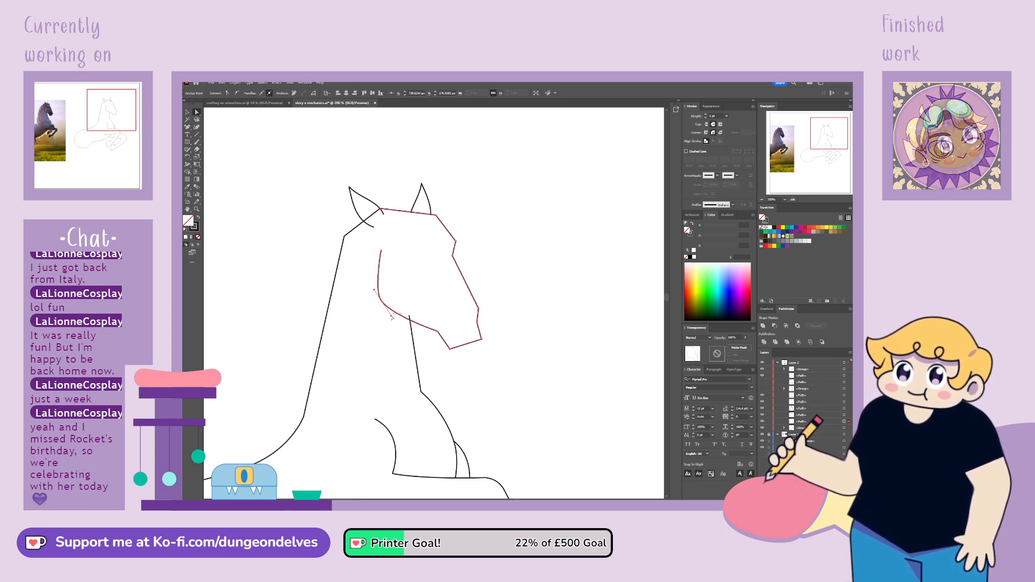
drag(373, 291, 373, 285)
click(820, 139)
mouse_move(821, 139)
mouse_down()
mouse_move(787, 140)
mouse_move(825, 137)
mouse_up()
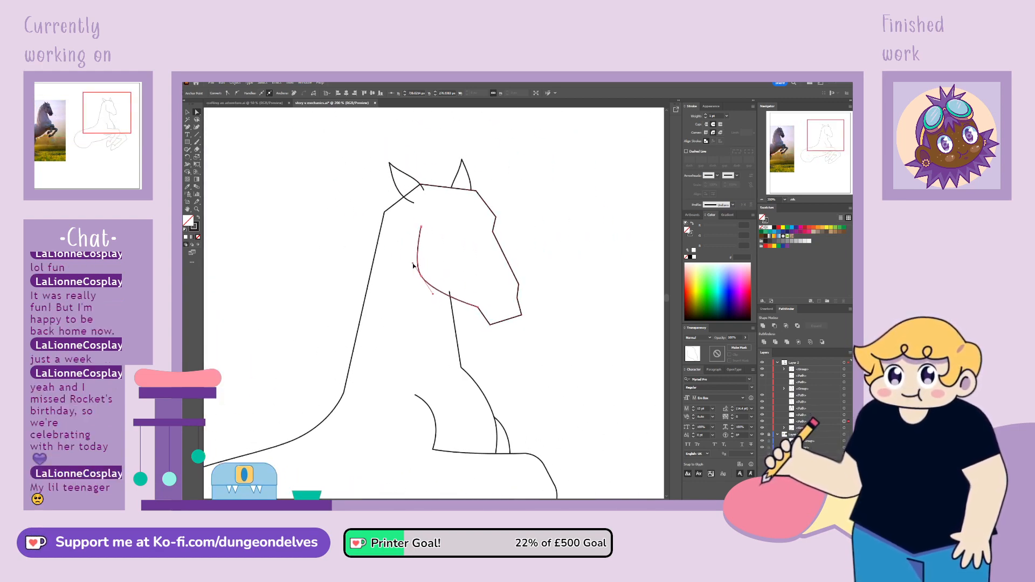
drag(412, 261, 416, 270)
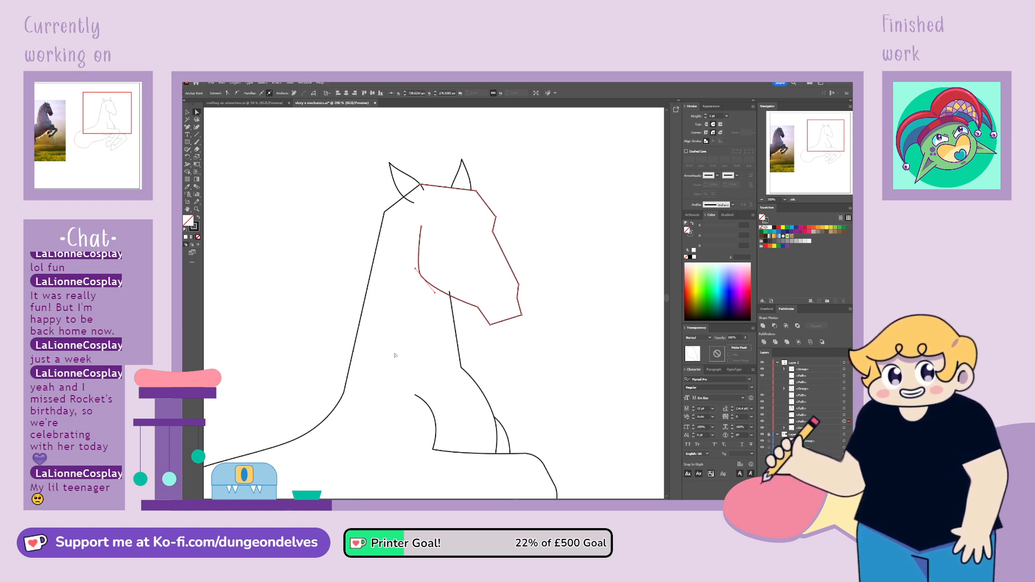
drag(435, 293, 438, 296)
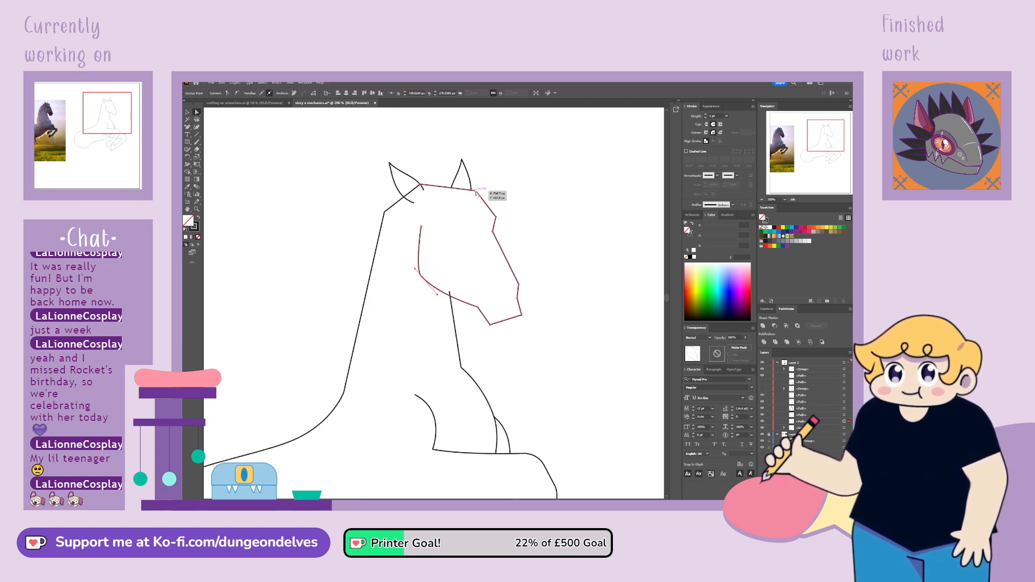
Convert the neck line's upper corner and its top end point to smooth anchors and shape their handles into an arched crest
click(425, 189)
click(422, 187)
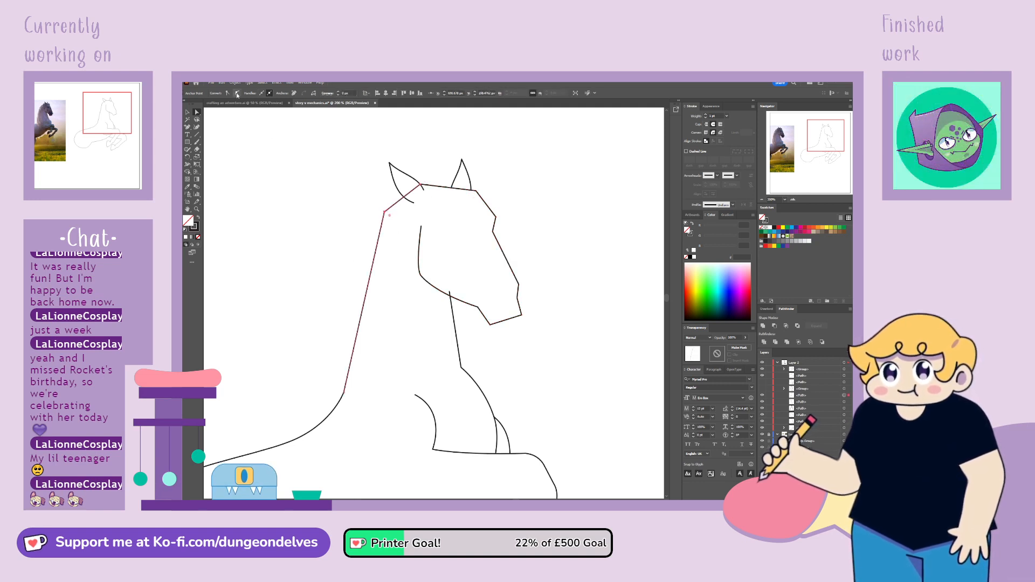
drag(384, 214, 360, 251)
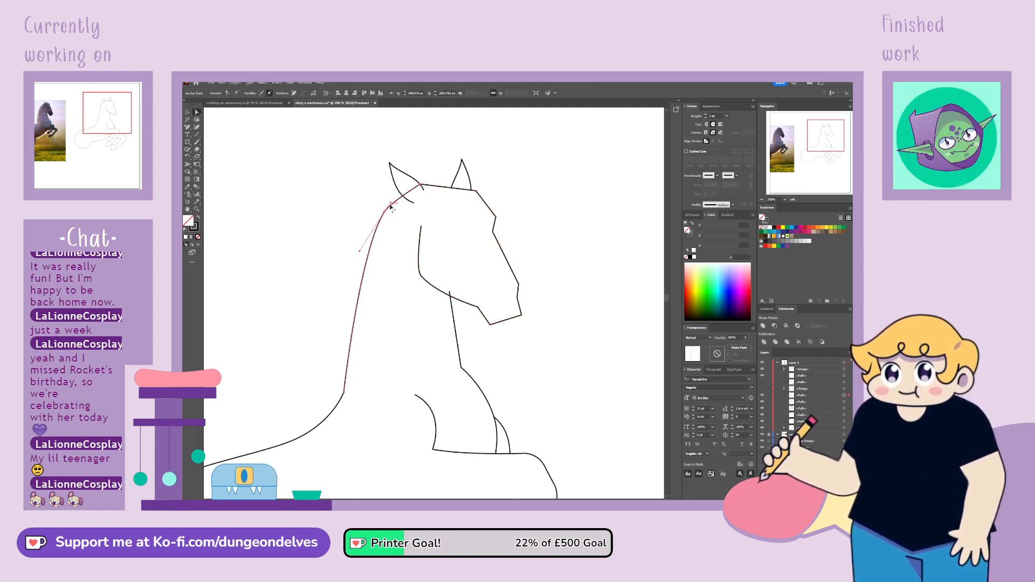
drag(390, 203, 392, 198)
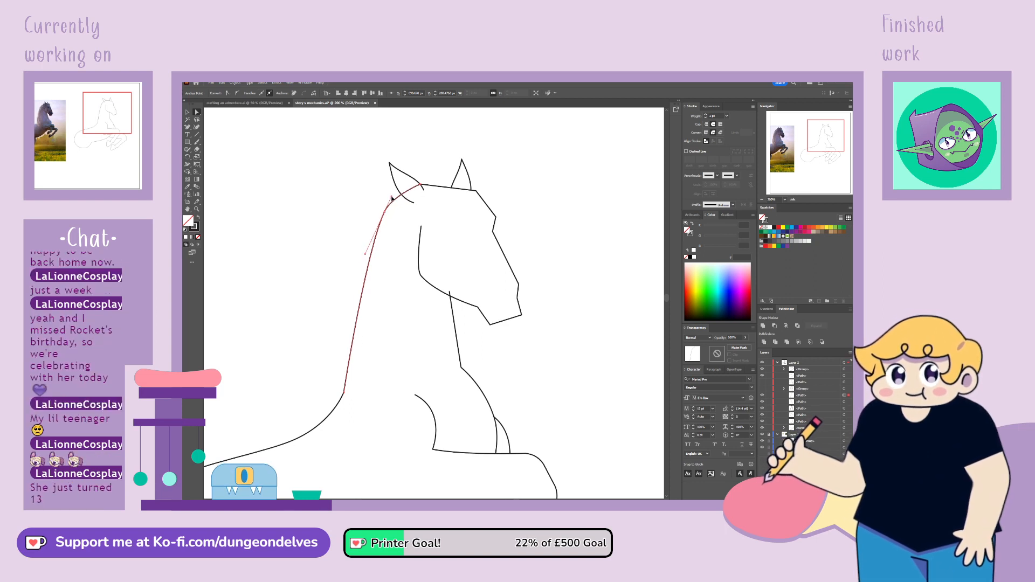
click(421, 185)
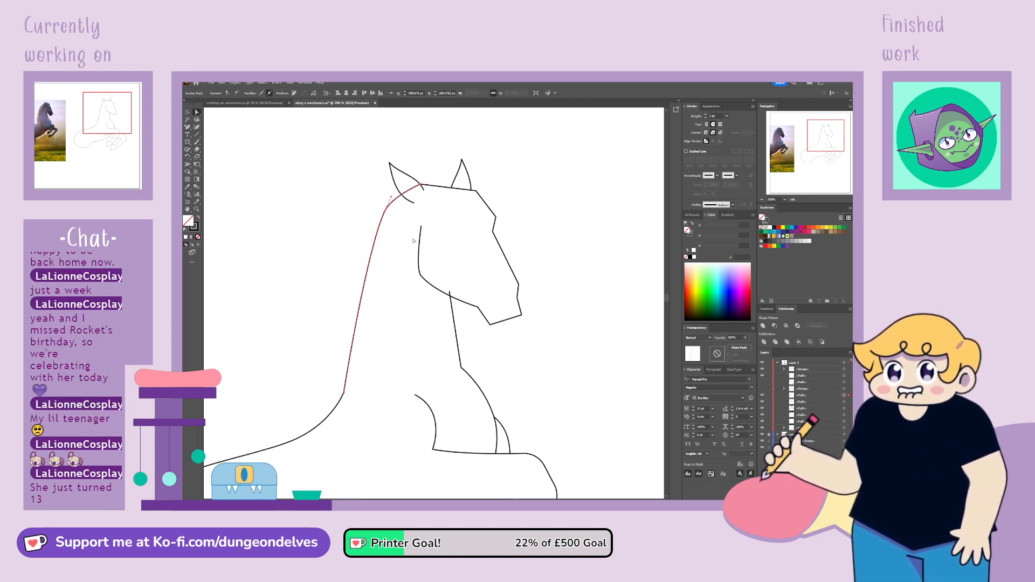
click(238, 94)
drag(419, 200, 416, 195)
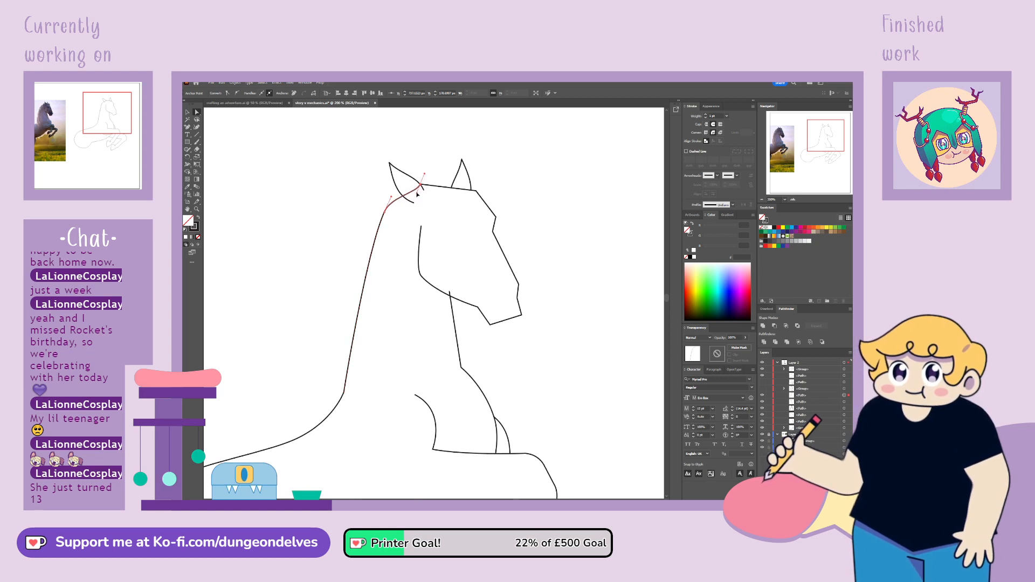
Smooth the head outline's starting point between the ears and round the forehead corner beside the far ear
click(421, 187)
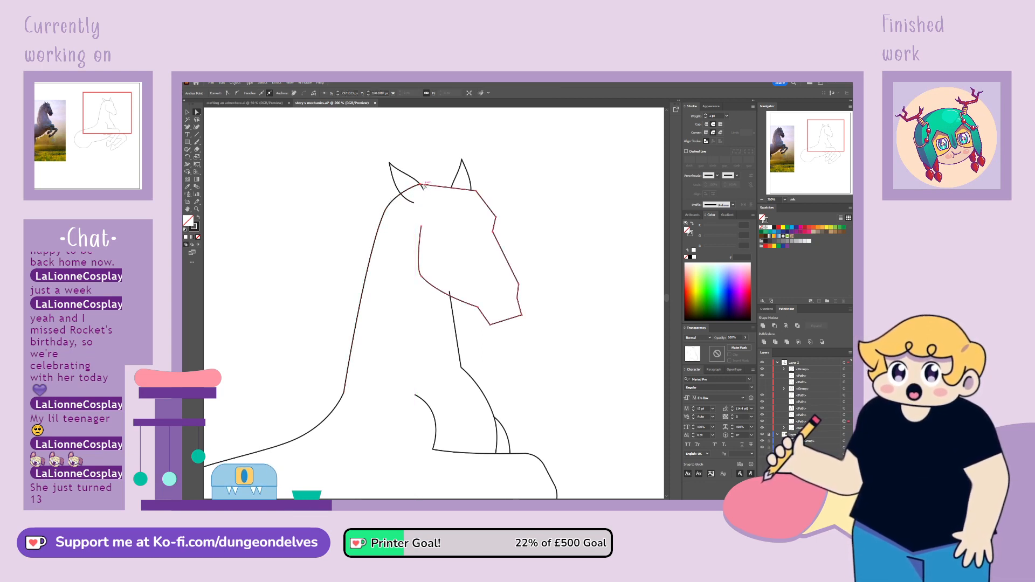
click(237, 93)
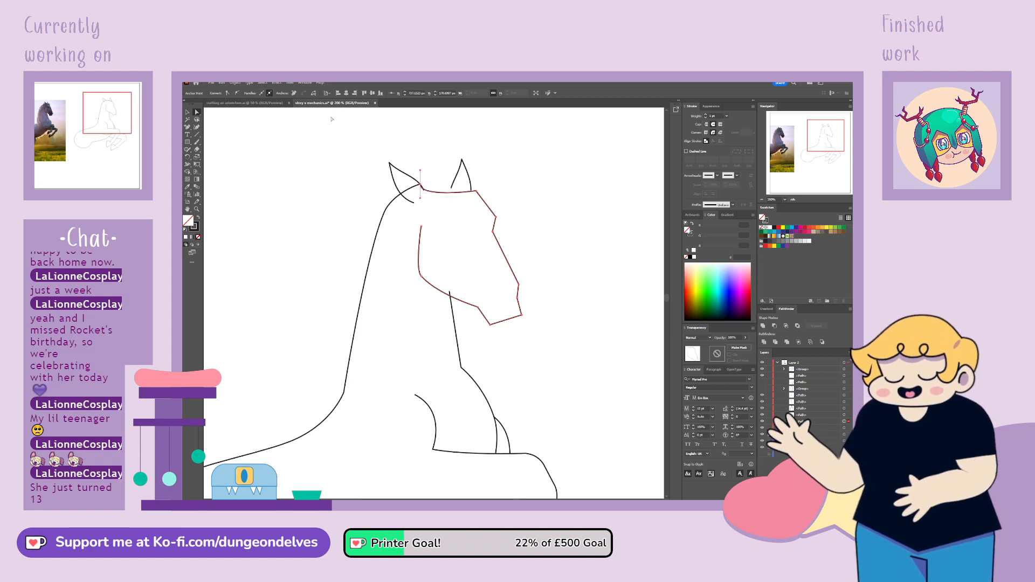
drag(421, 199, 432, 182)
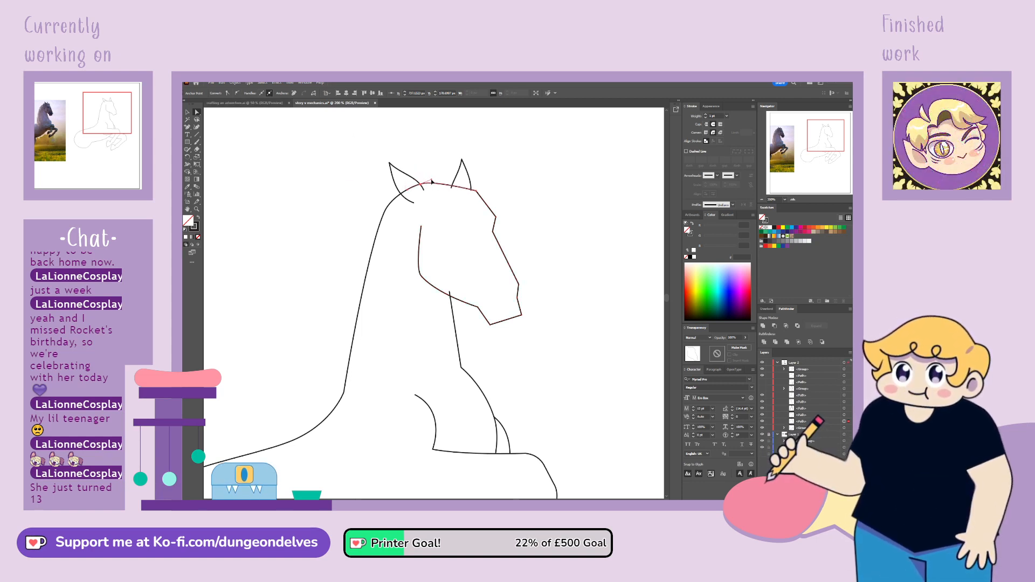
click(476, 191)
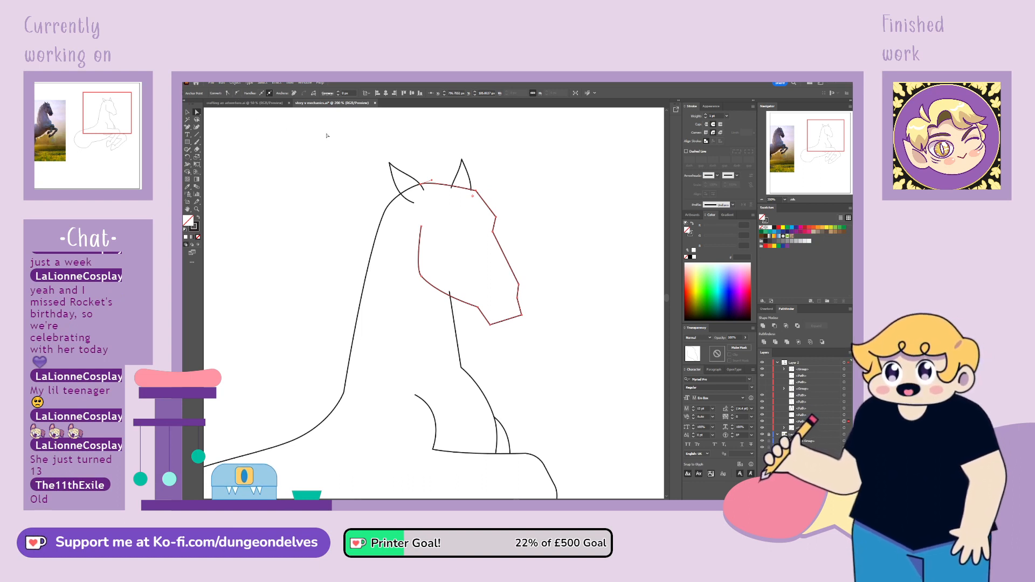
drag(473, 198, 453, 228)
Round the muzzle's corners on the head outline into a curved nose and chin
click(494, 216)
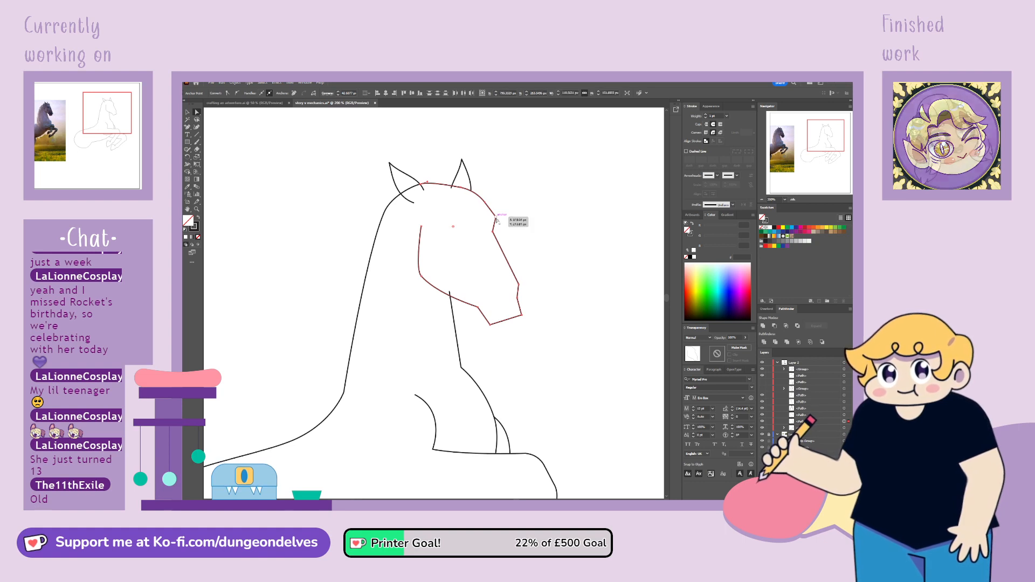
click(506, 321)
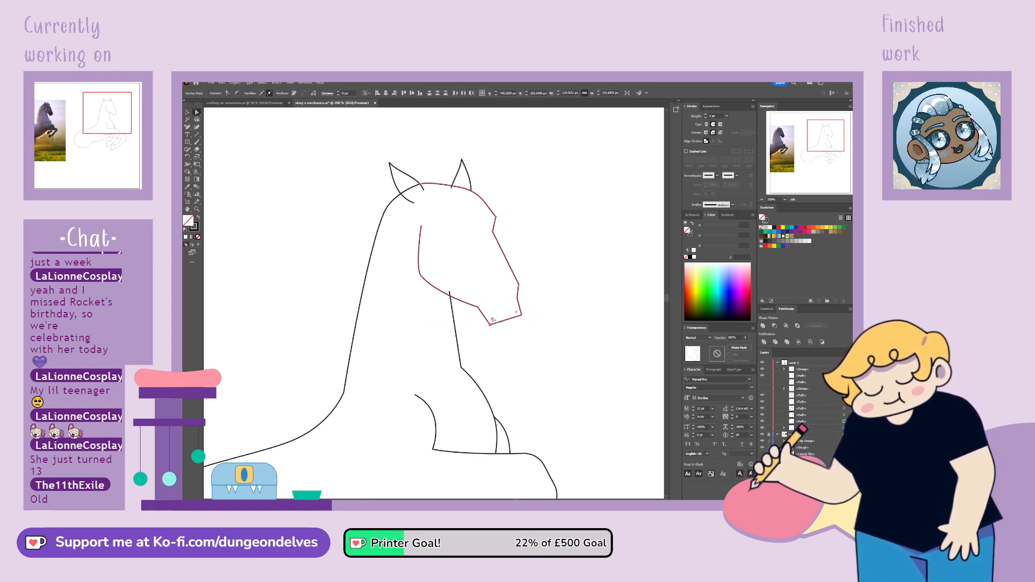
drag(492, 320, 463, 332)
click(515, 286)
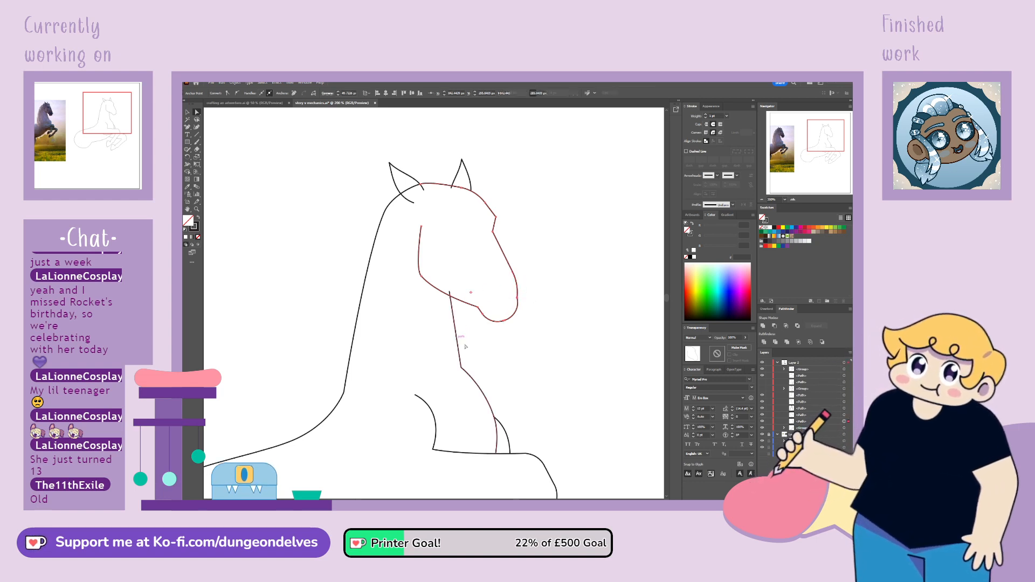
click(506, 323)
drag(499, 303, 515, 273)
click(547, 275)
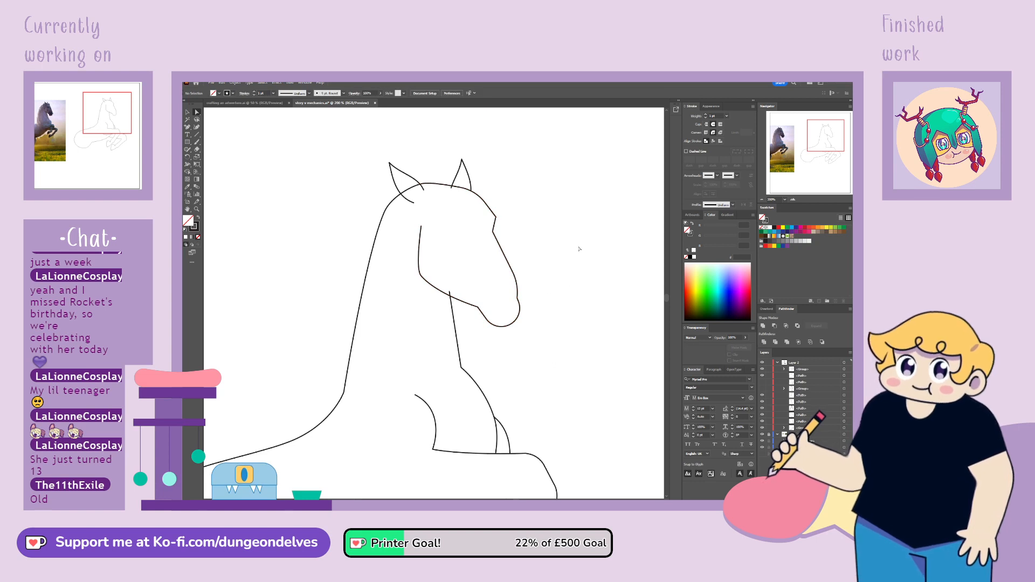
Move the throat line's top end onto the jaw line and round the brow corner of the head outline
click(451, 293)
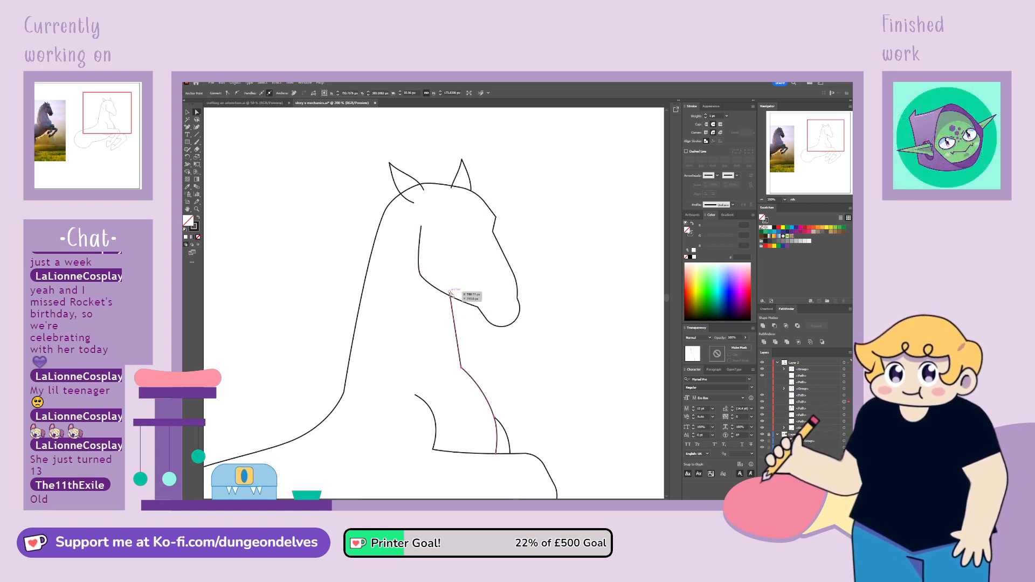
drag(450, 293, 451, 297)
click(531, 218)
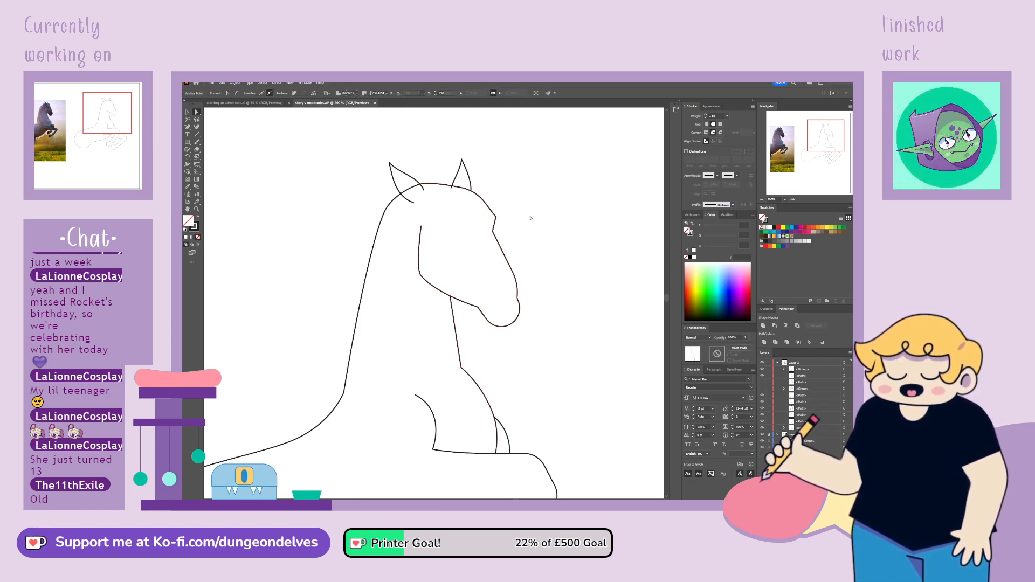
click(494, 220)
drag(474, 227, 467, 241)
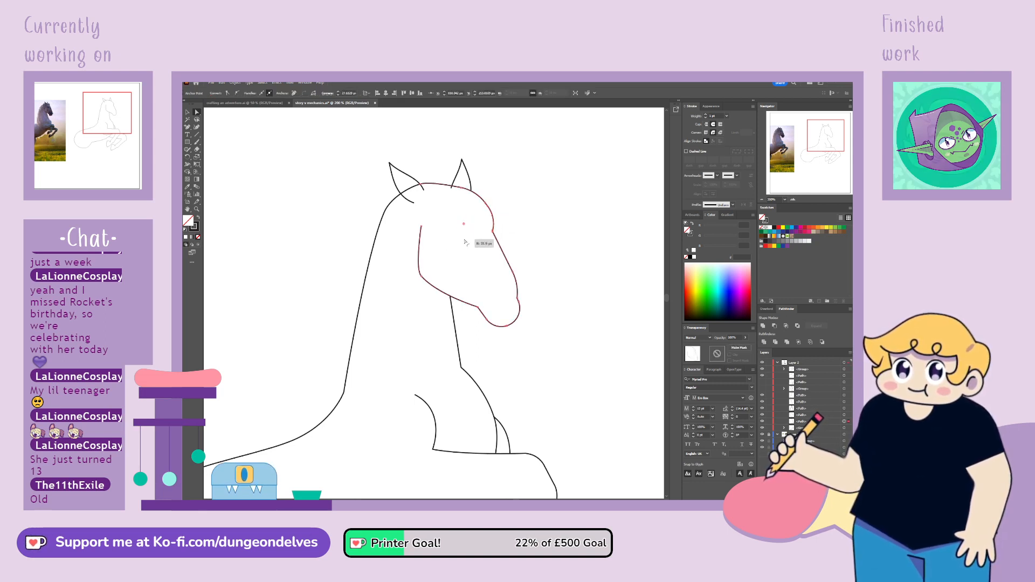
click(469, 465)
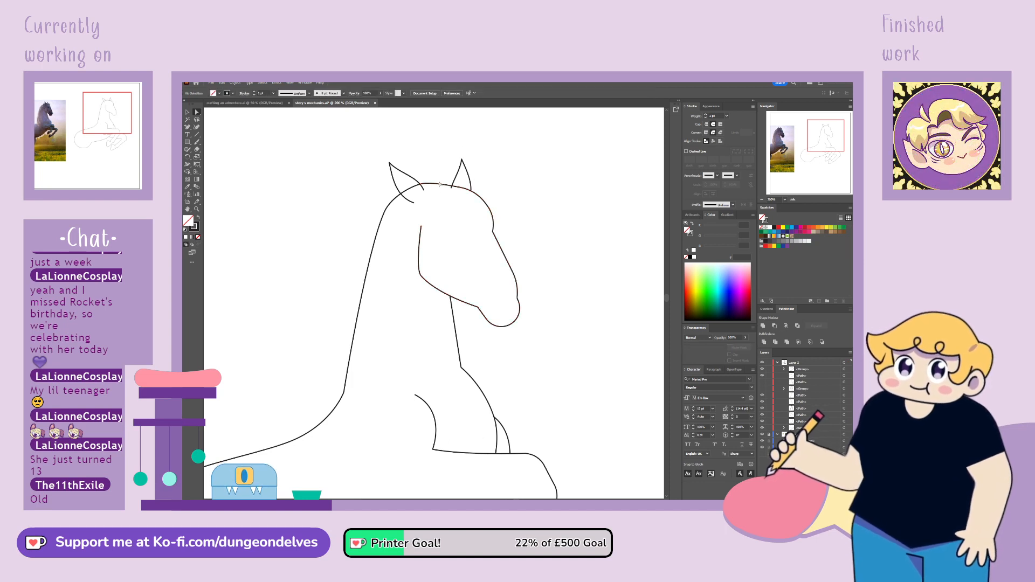
Add an anchor point where the neck line meets the near ear and delete the neck's end inside the ear
drag(452, 187, 452, 187)
click(423, 187)
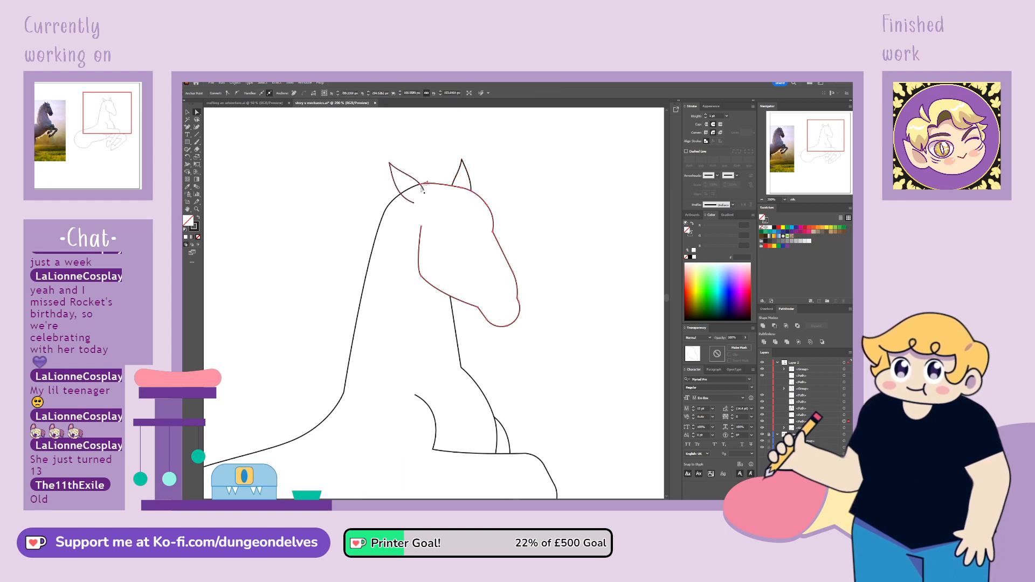
click(422, 186)
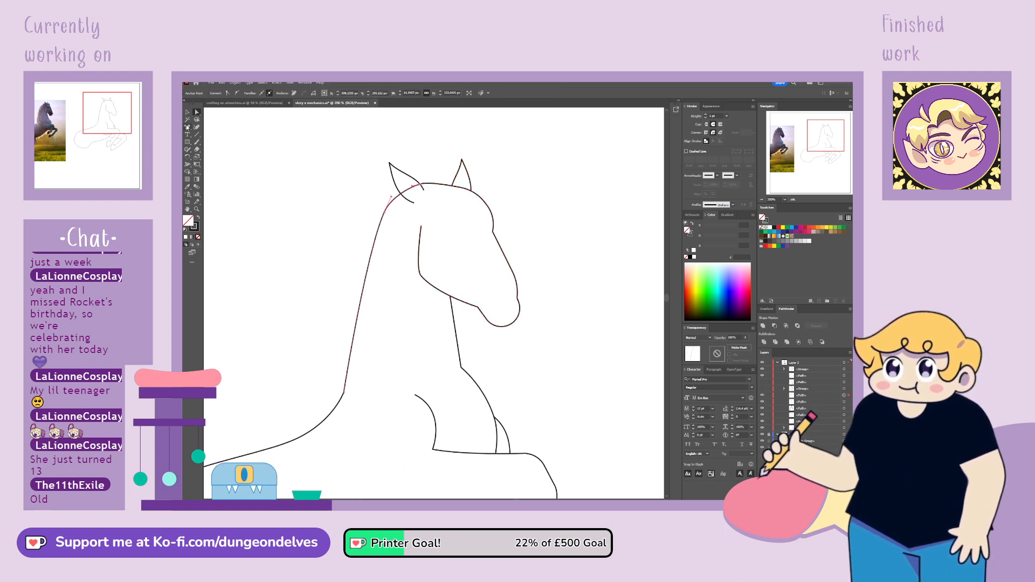
click(400, 194)
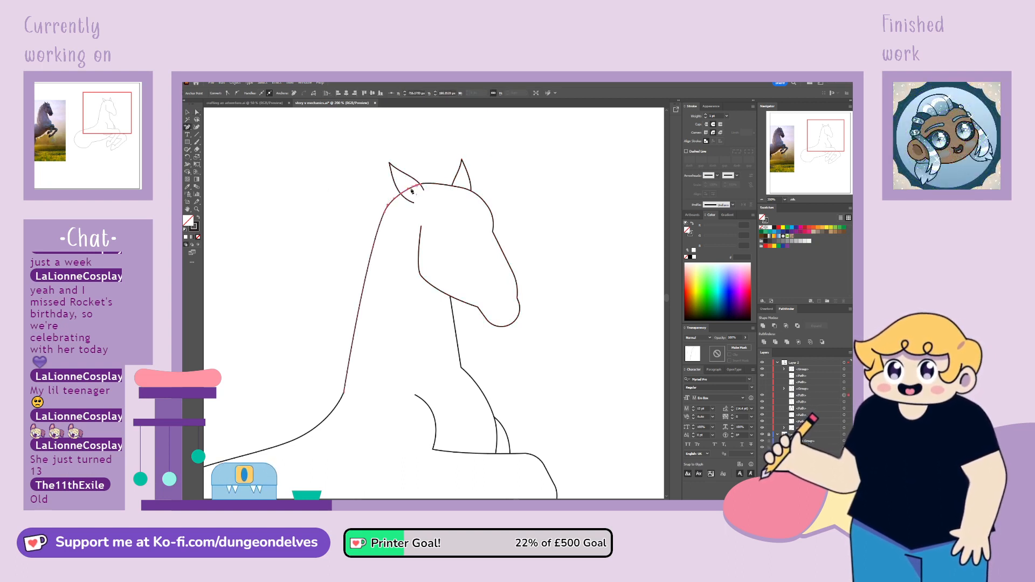
click(197, 113)
click(421, 185)
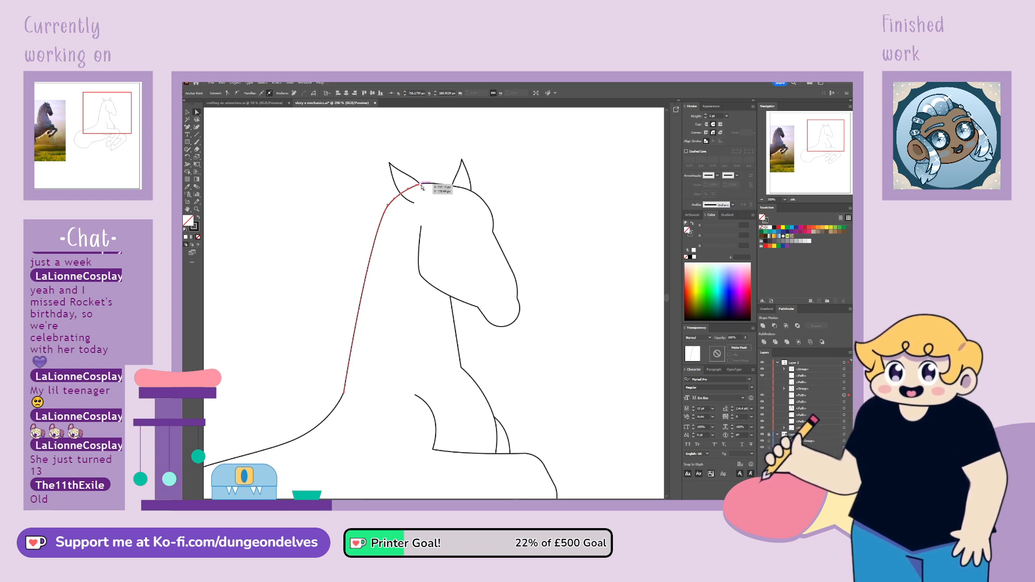
key(Delete)
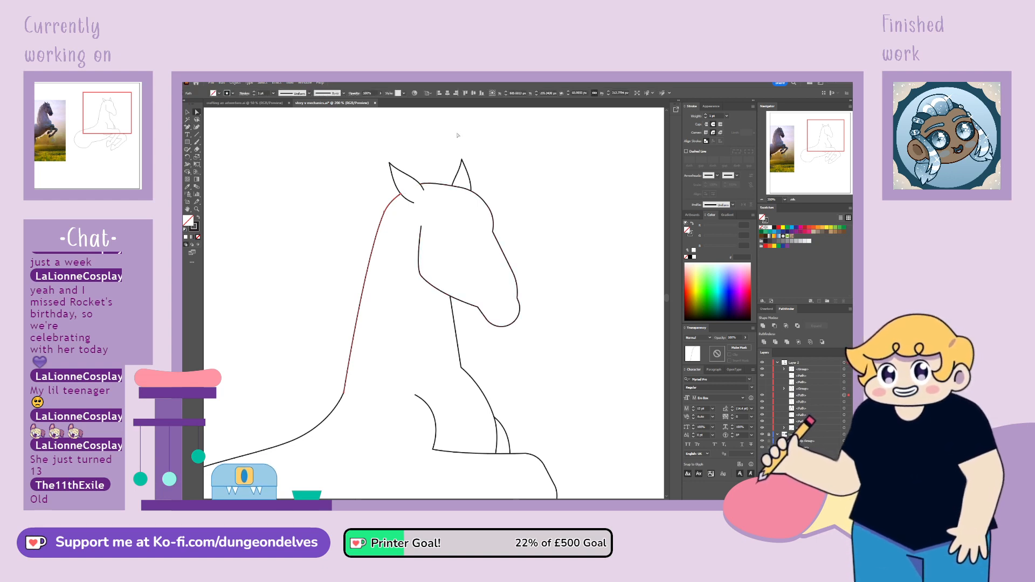
click(429, 184)
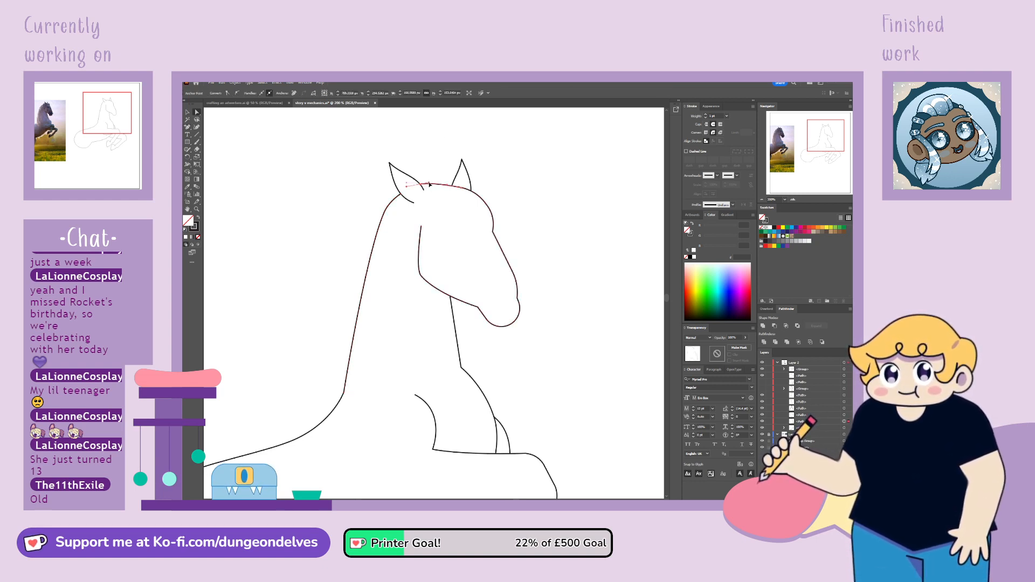
click(447, 307)
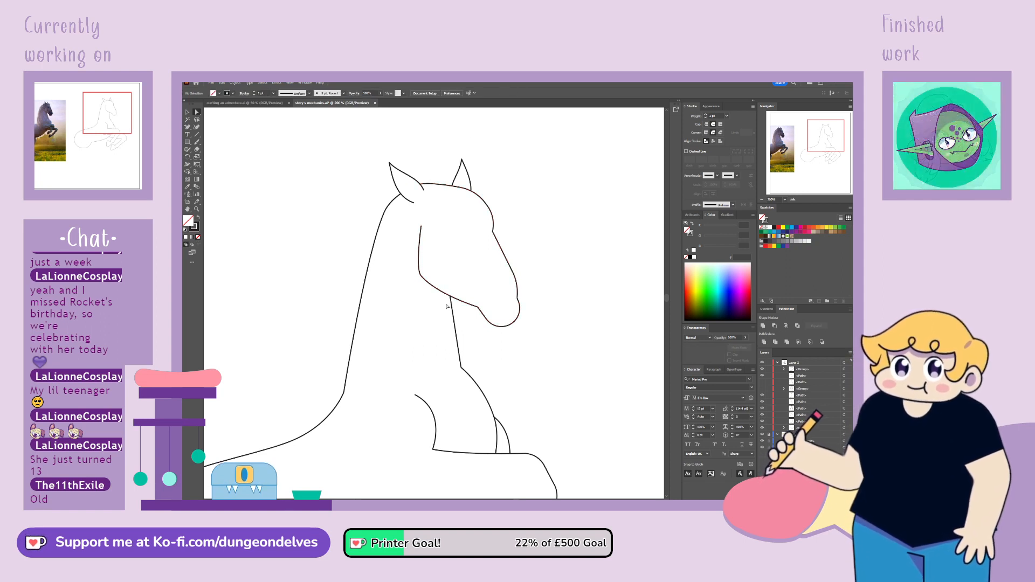
Delete the second foreleg behind the front one, including its small chest line
key(ctrl+1)
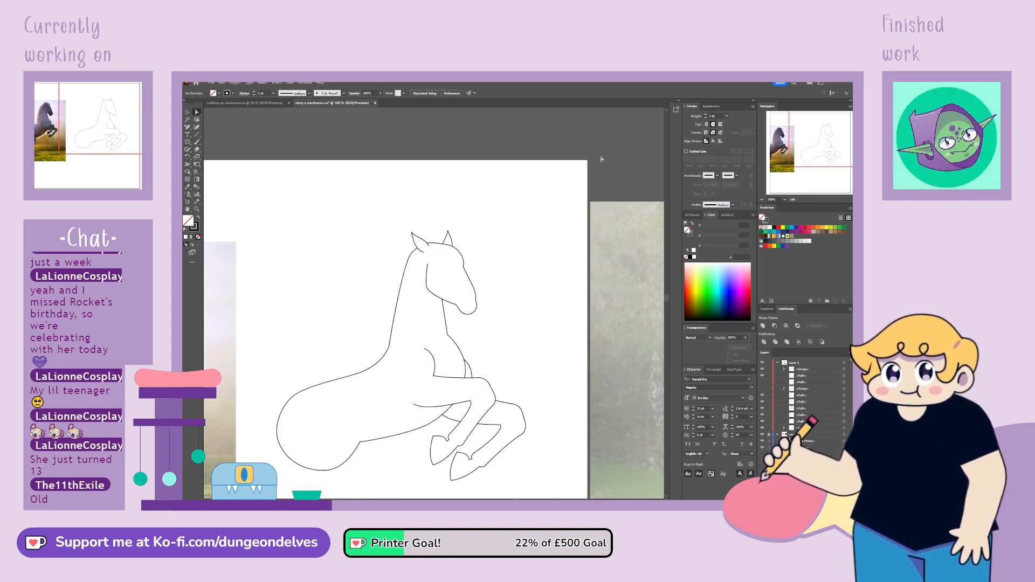
key(space)
drag(479, 345, 534, 245)
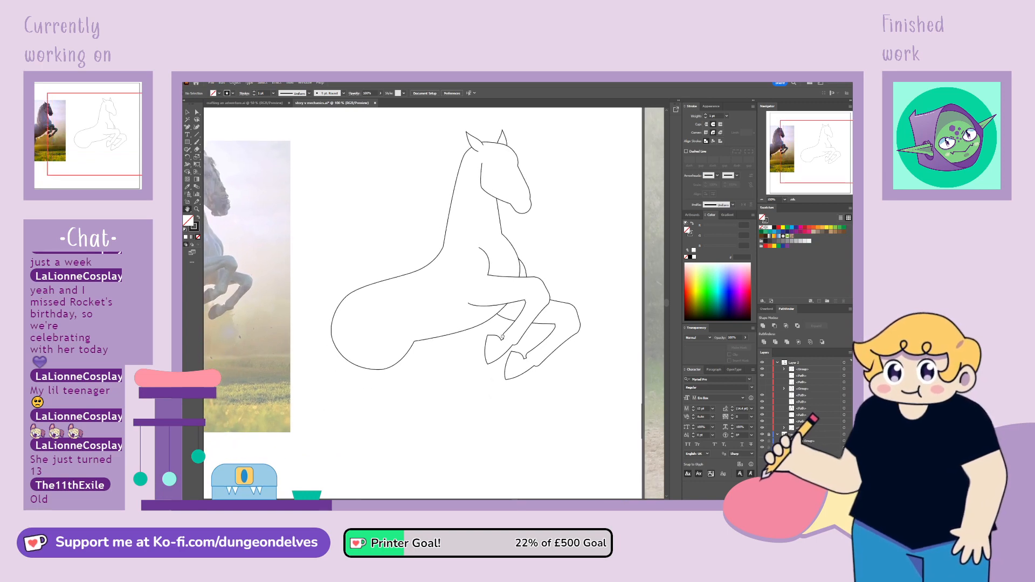
mouse_move(509, 338)
mouse_down()
mouse_move(538, 381)
mouse_move(554, 380)
mouse_move(534, 411)
mouse_up()
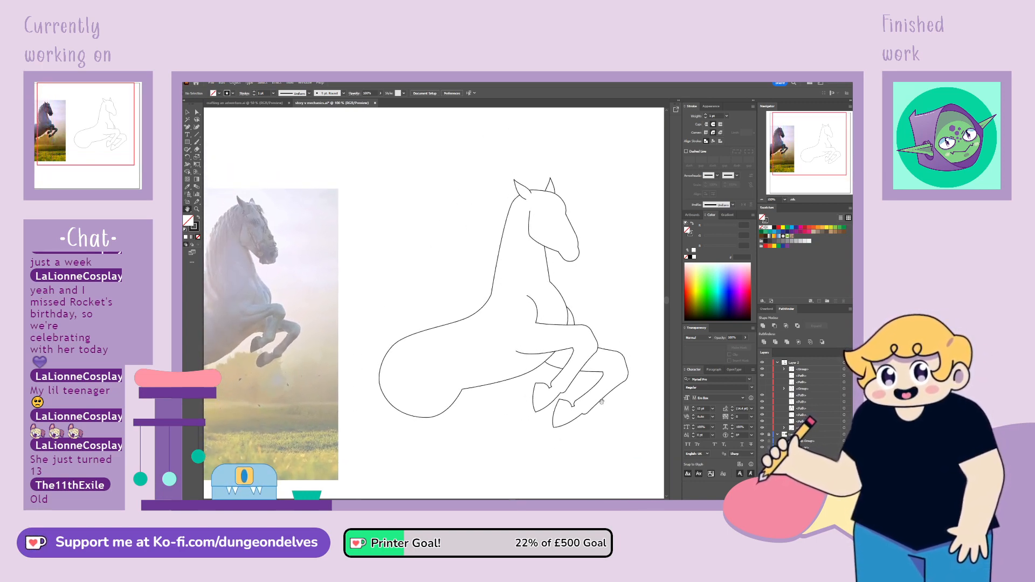
click(575, 318)
key(Delete)
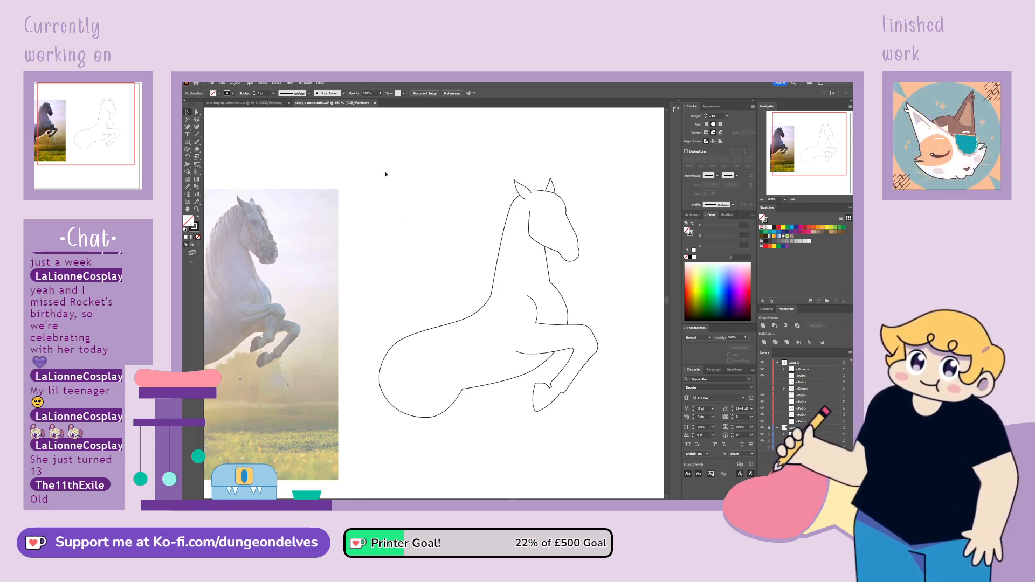
Set the stroke weight of all the horse's lines to 3 pt
key(ctrl+a)
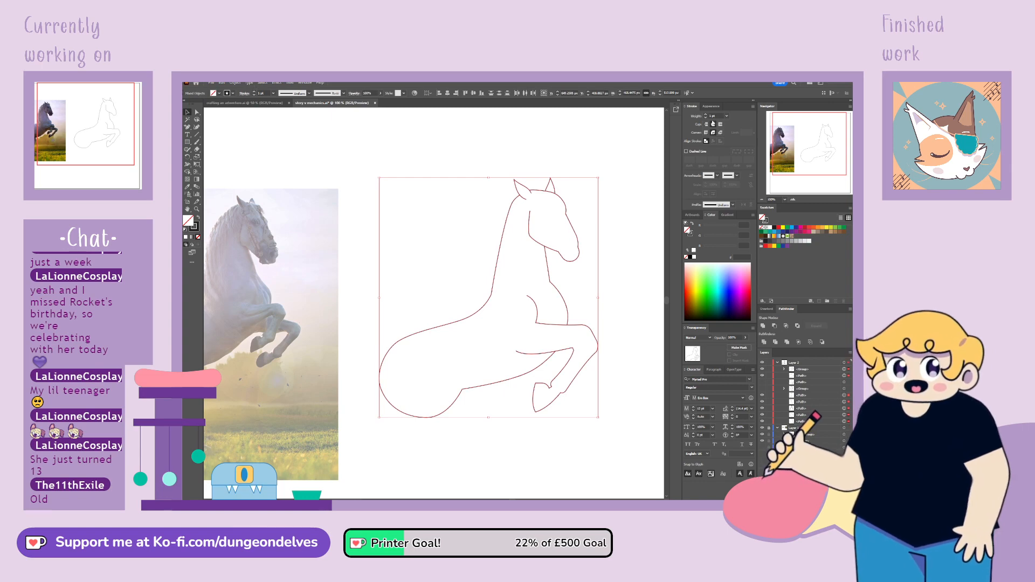
text(3)
key(Return)
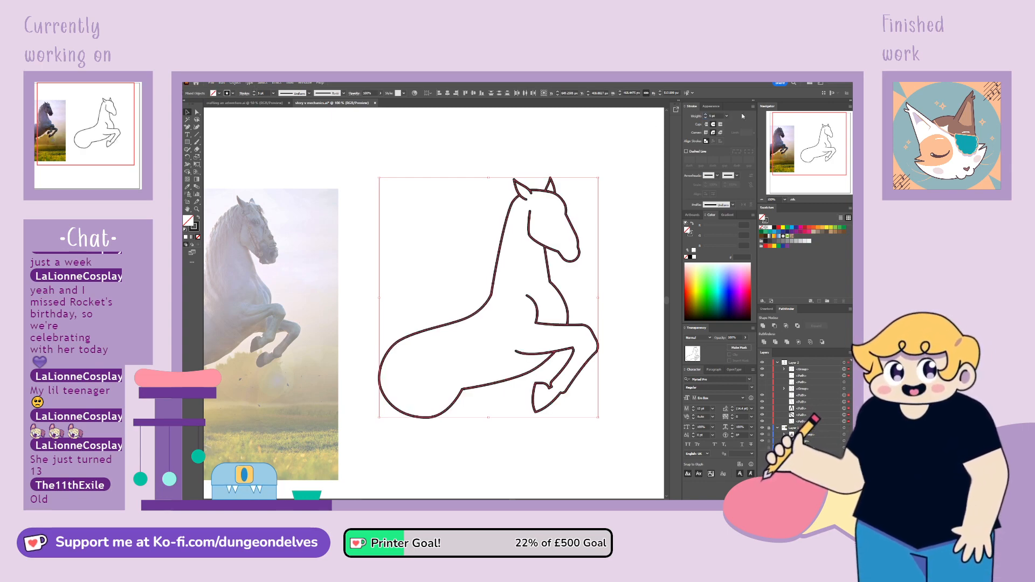
Taper the open ends of the shoulder line, the foreleg's upper inner line and the cheek line with the Width tool
click(599, 388)
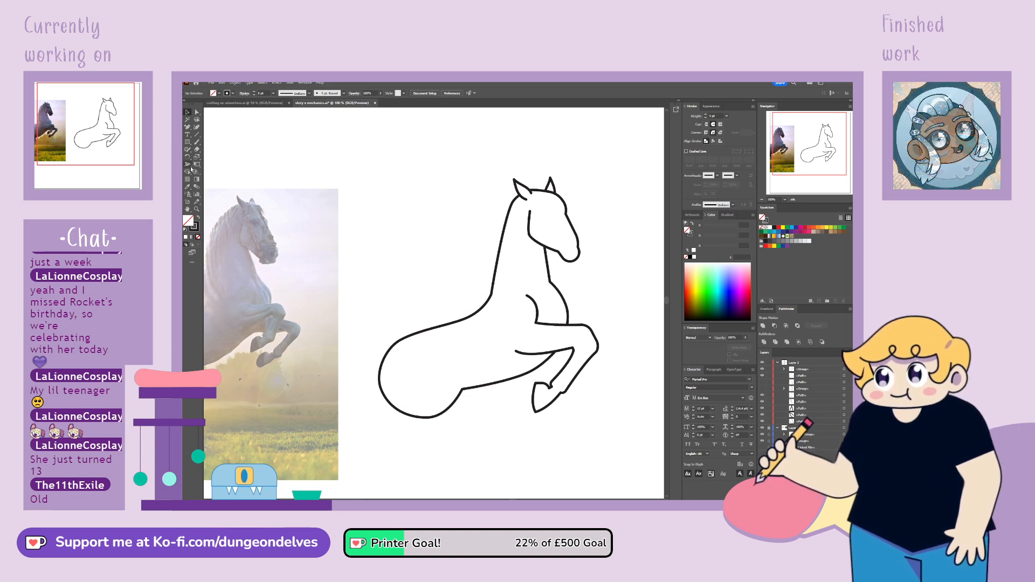
key(ctrl+plus)
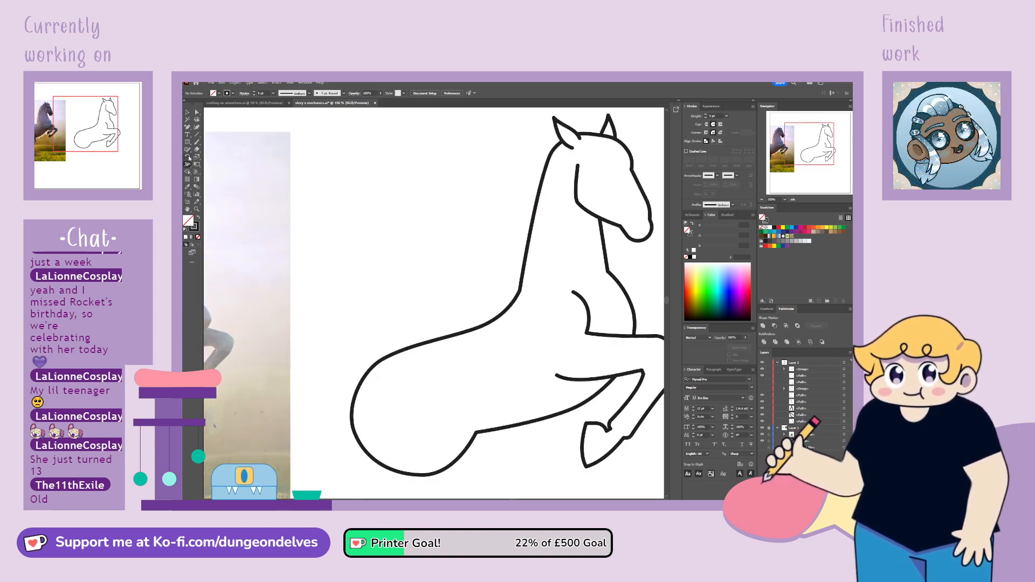
drag(792, 145, 808, 143)
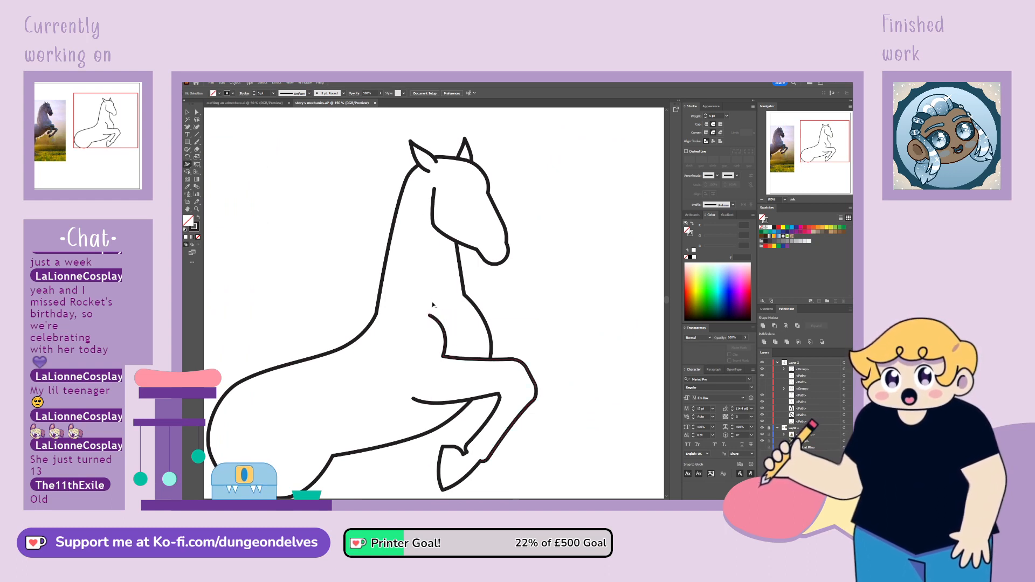
drag(430, 317, 429, 316)
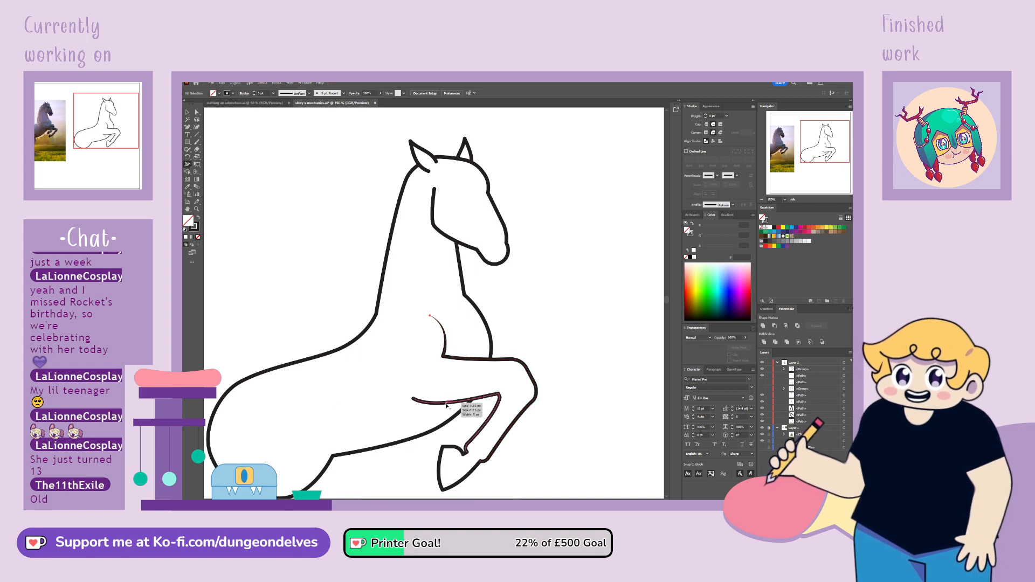
drag(448, 407, 448, 404)
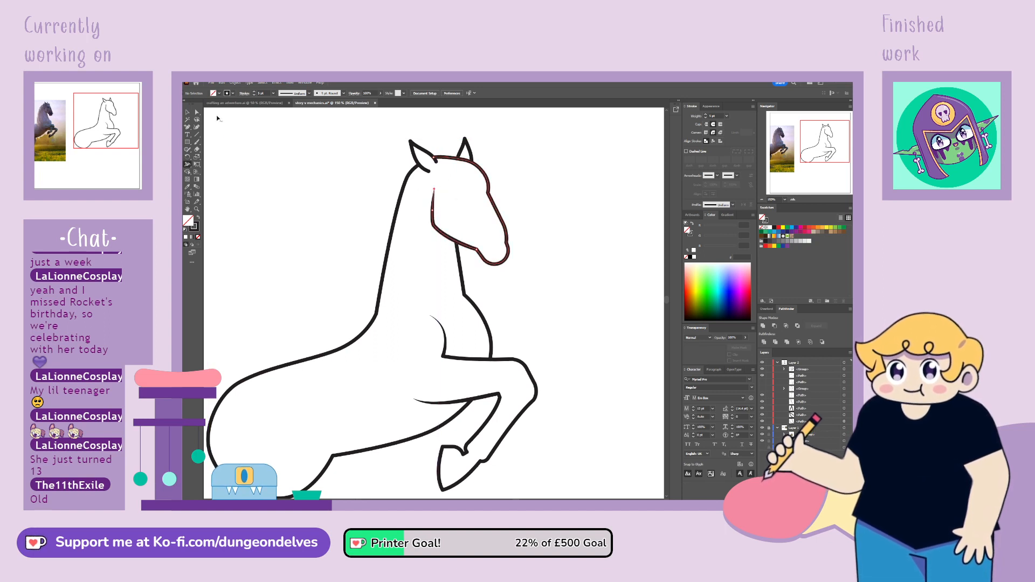
click(189, 111)
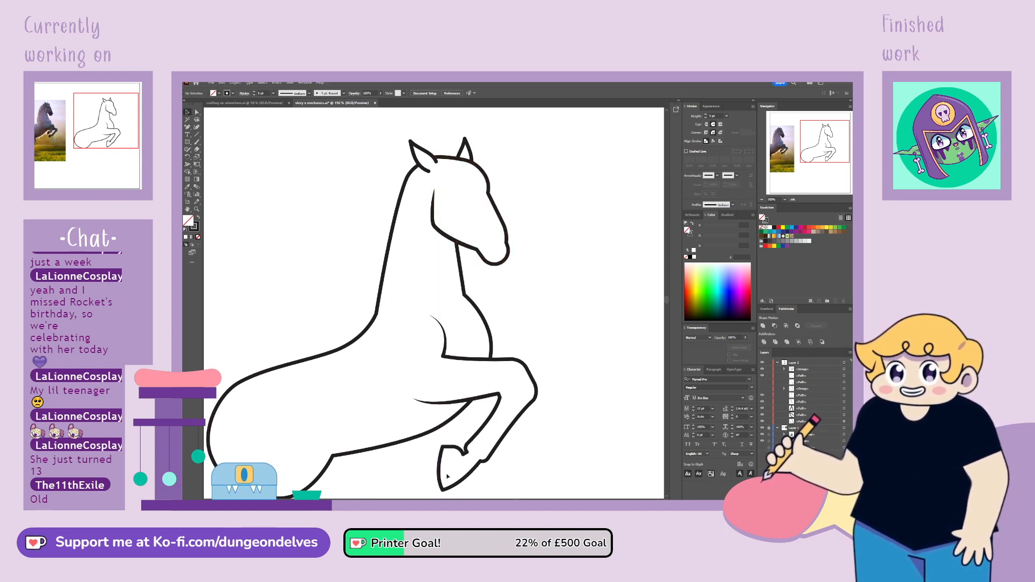
key(ctrl+minus)
key(ctrl+minus)
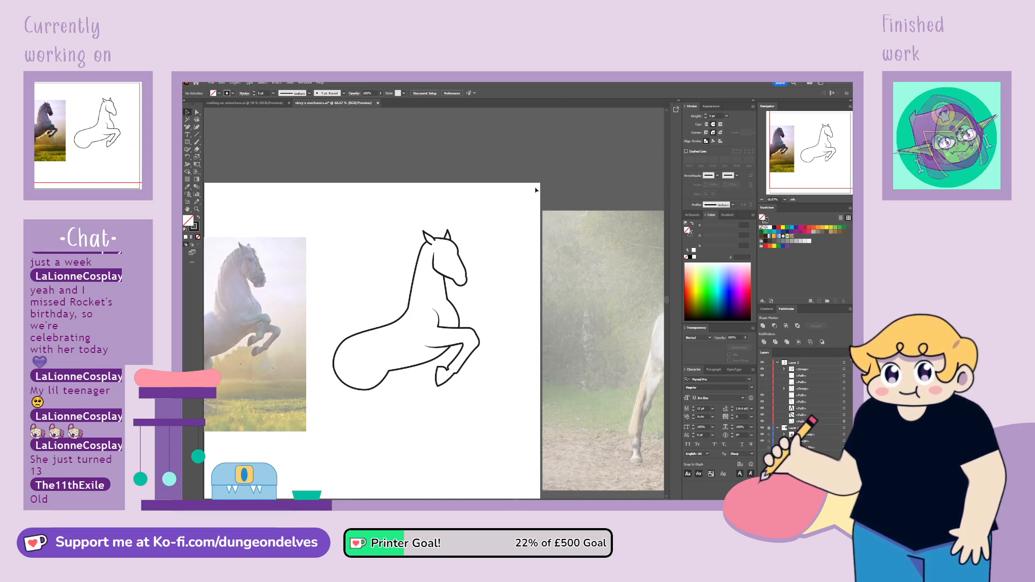
key(space)
drag(405, 396, 448, 389)
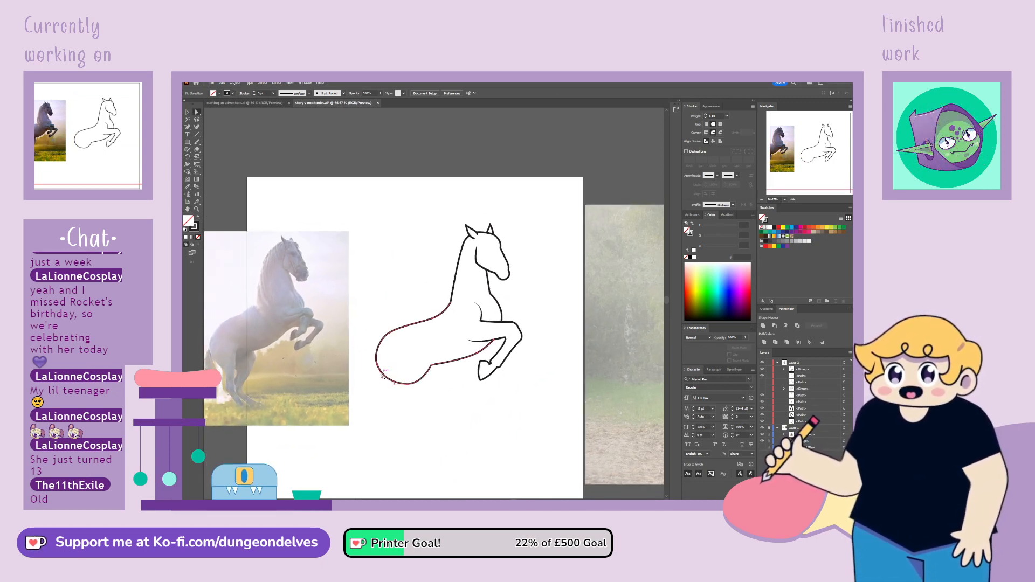
click(389, 377)
click(410, 386)
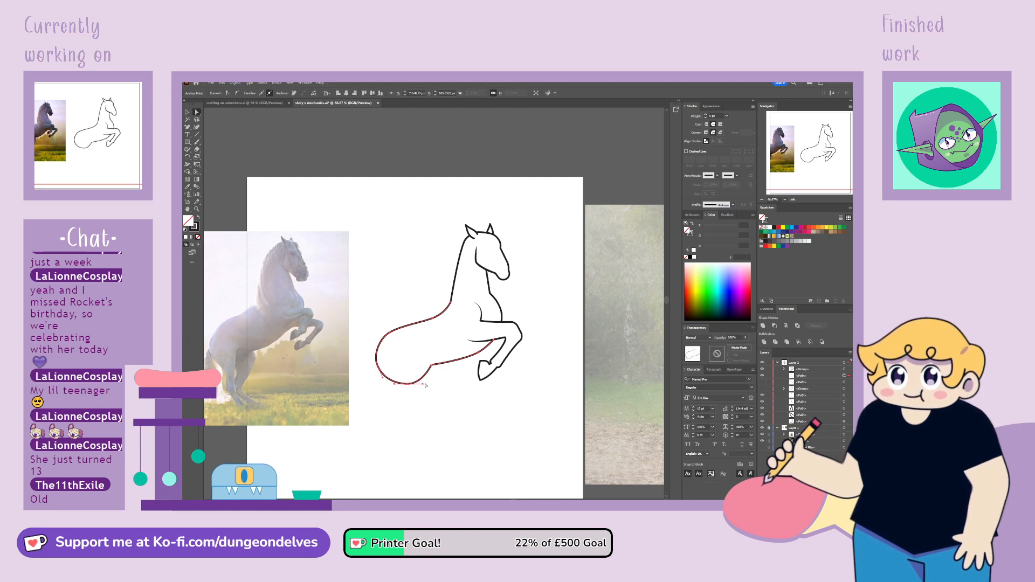
click(426, 393)
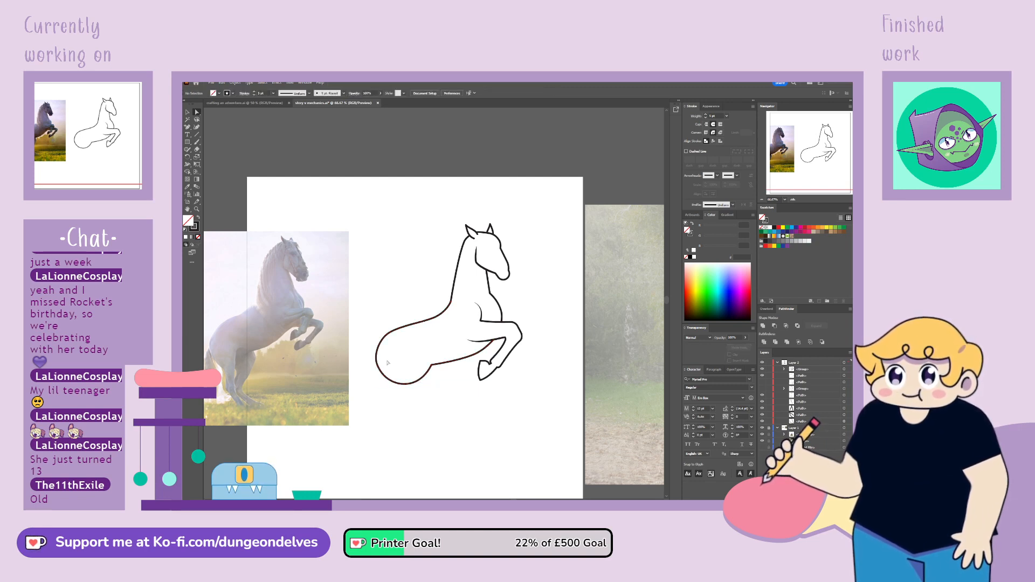
click(381, 378)
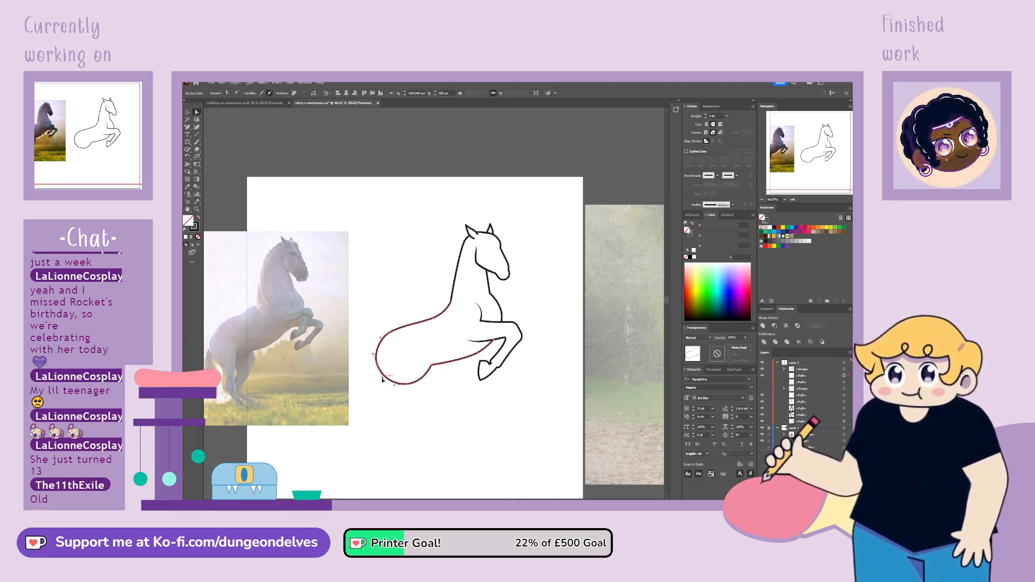
click(391, 409)
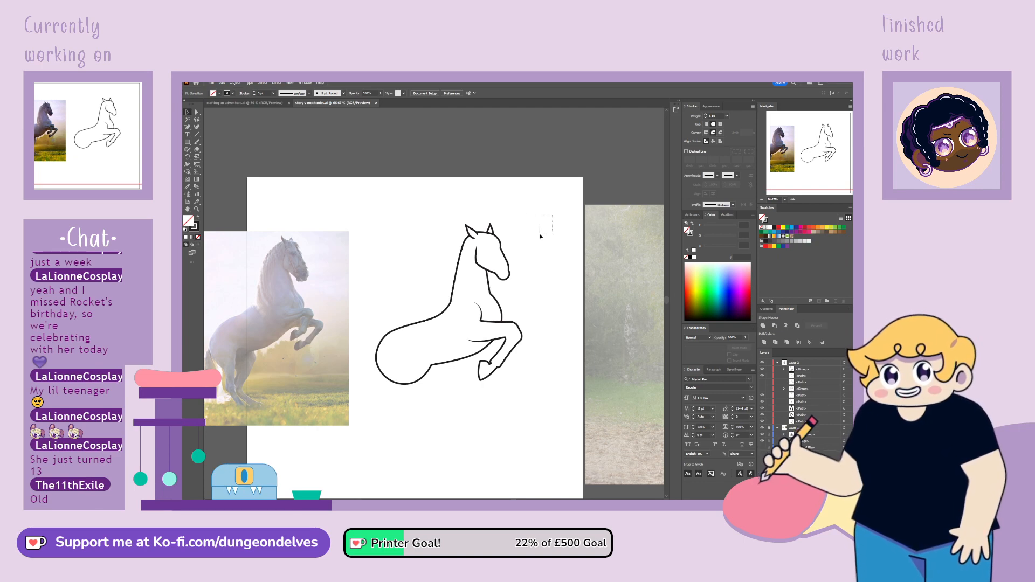
Move the whole horse drawing slightly up and farther away from the reference photo
drag(540, 234, 388, 422)
drag(456, 360, 477, 356)
click(449, 459)
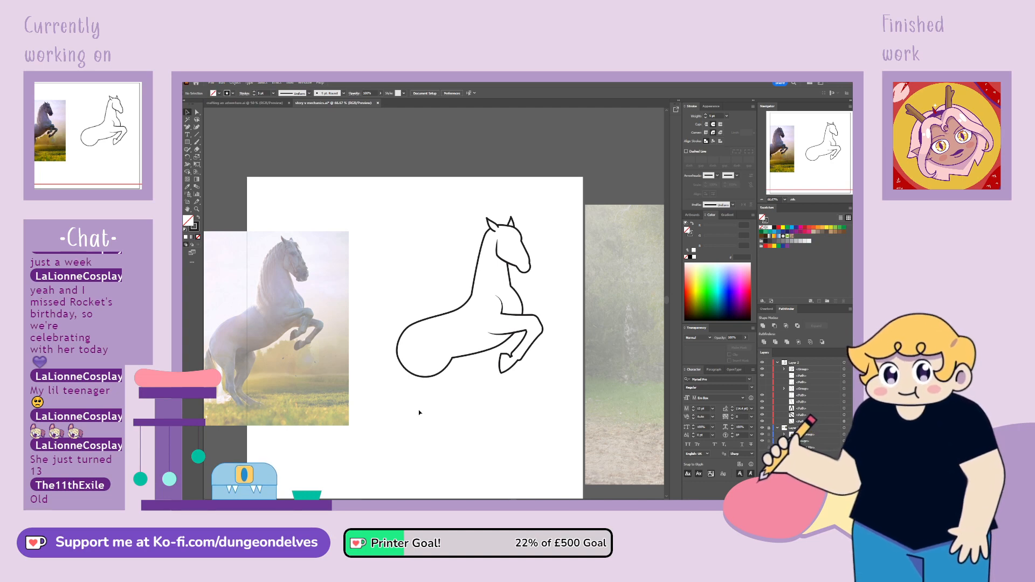
Draw the front line of the hind leg with the Pen tool, from the rear end of the belly line down below the rump
drag(357, 289, 377, 252)
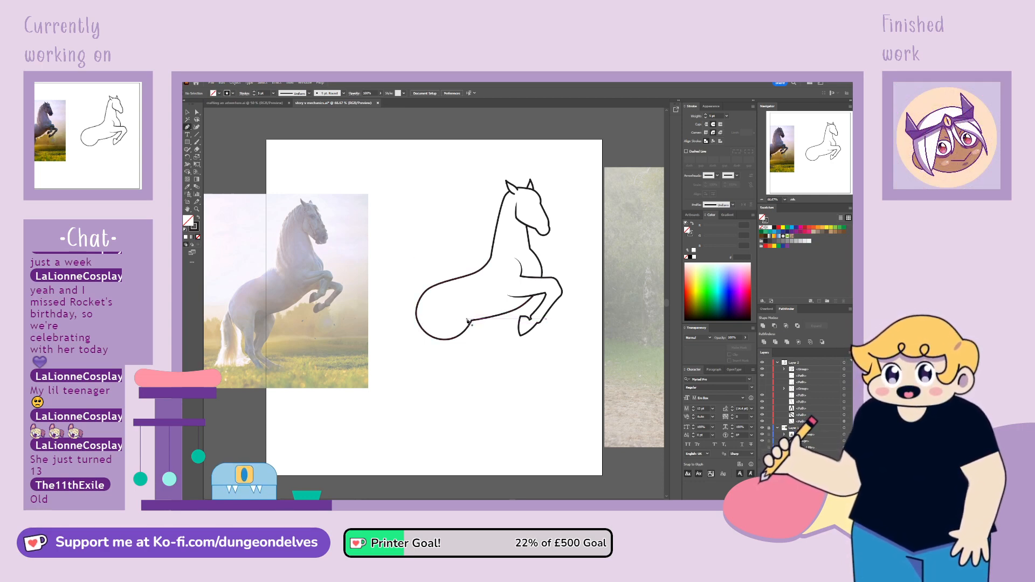
drag(469, 320, 468, 322)
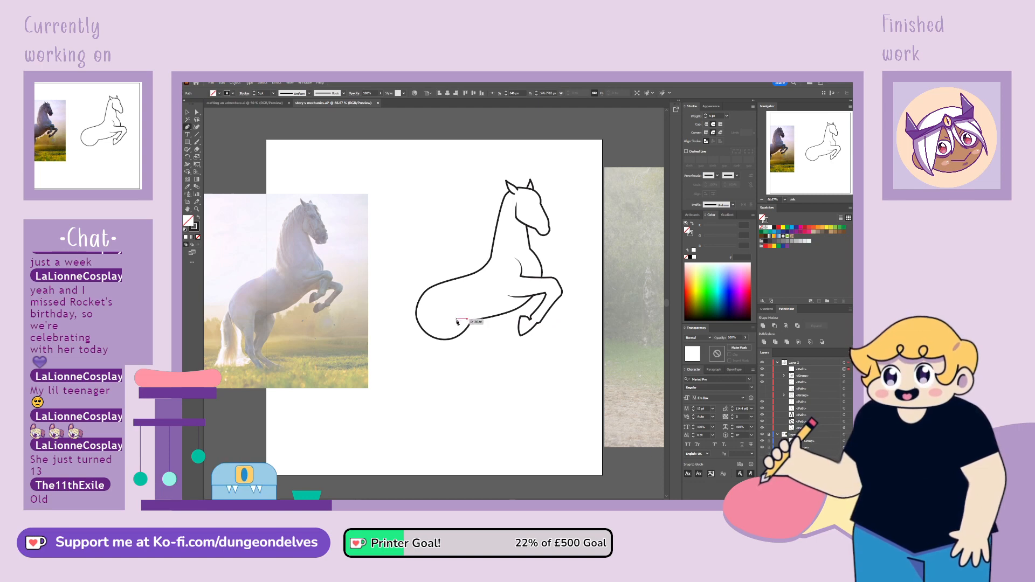
key(ctrl+z)
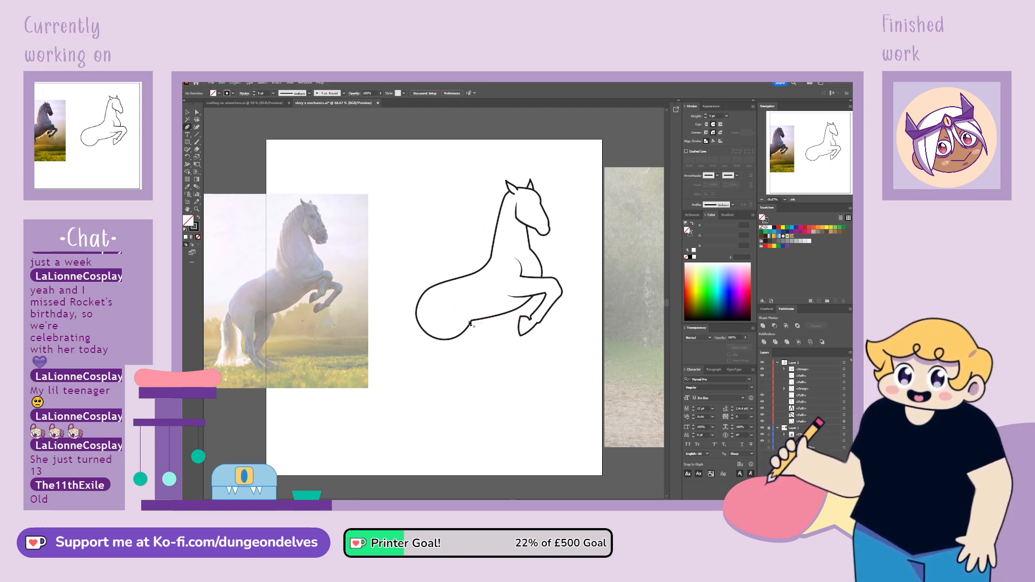
click(472, 321)
click(463, 321)
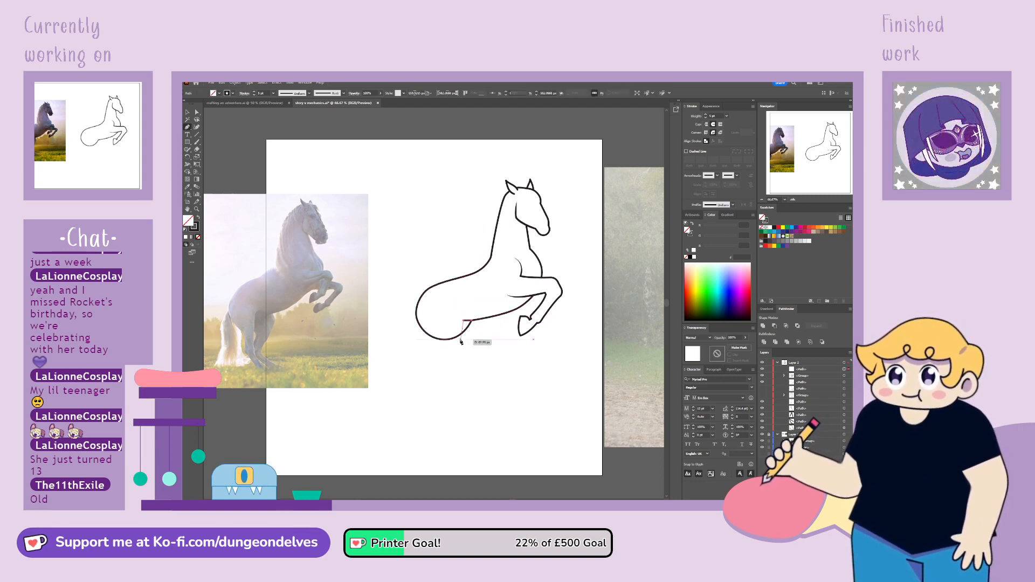
drag(461, 341, 452, 377)
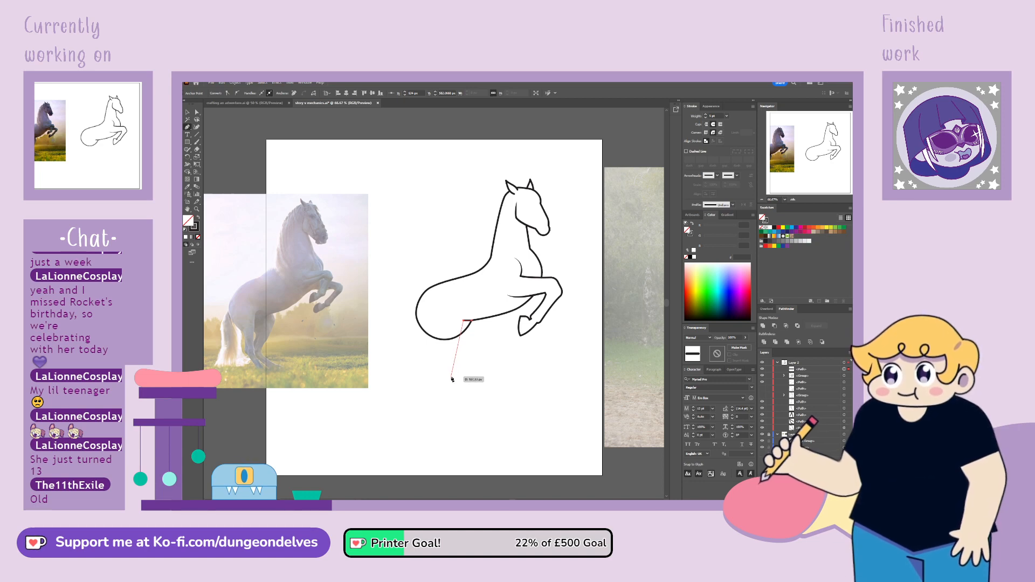
click(452, 377)
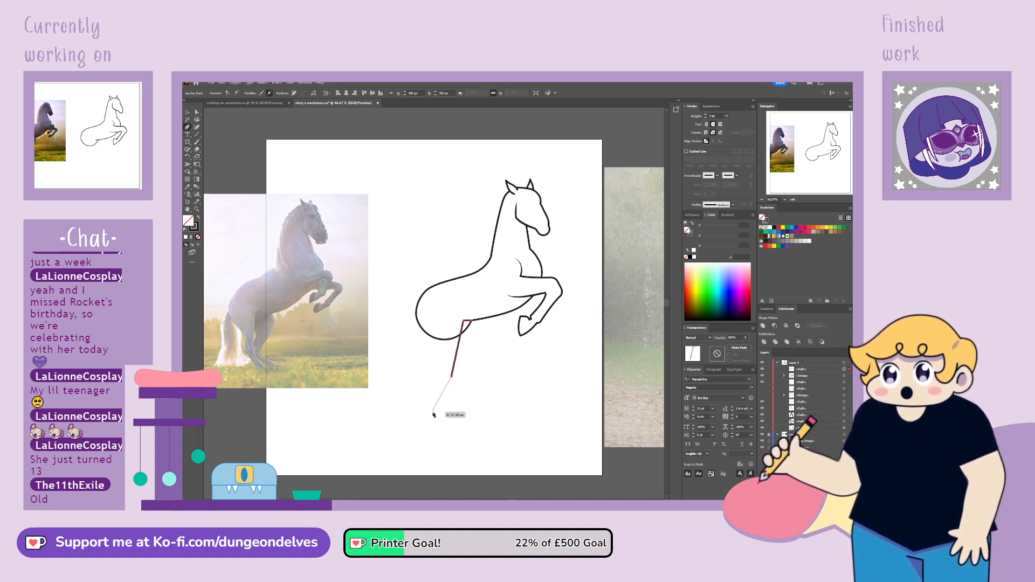
key(Escape)
Draw the hind leg's back line from the rump downward and adjust the anchor points of both leg lines
drag(416, 317, 419, 336)
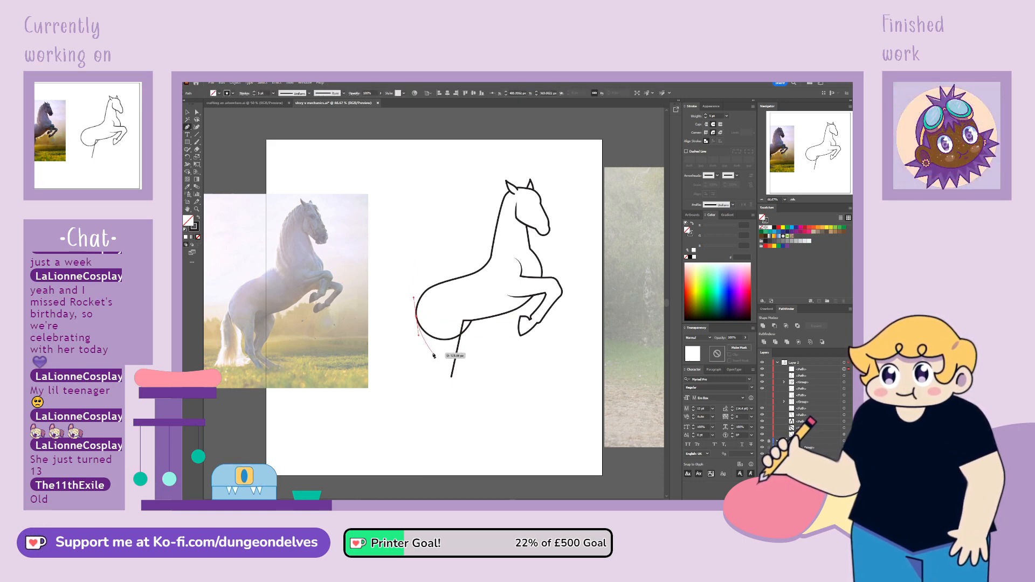
click(435, 379)
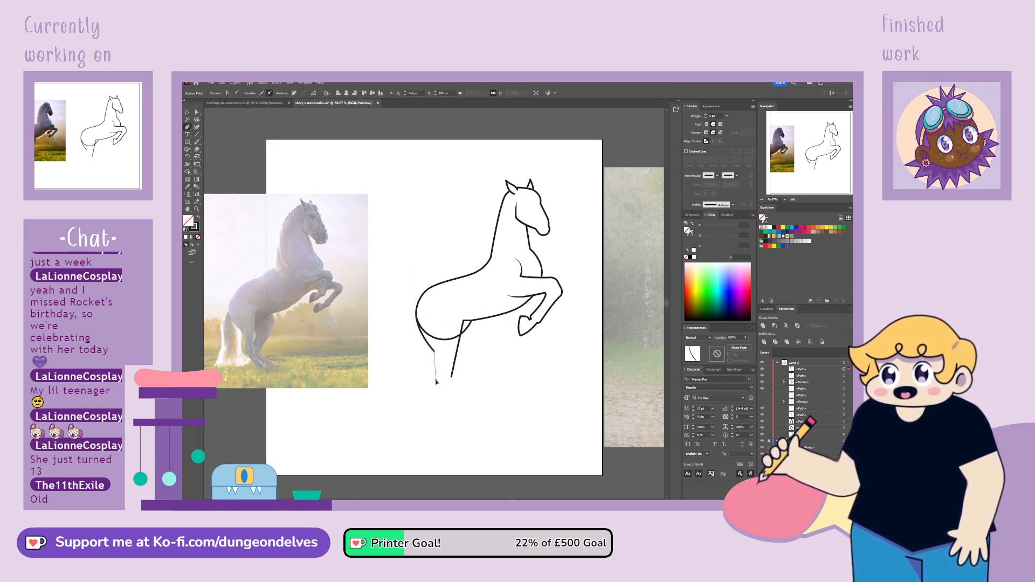
click(197, 112)
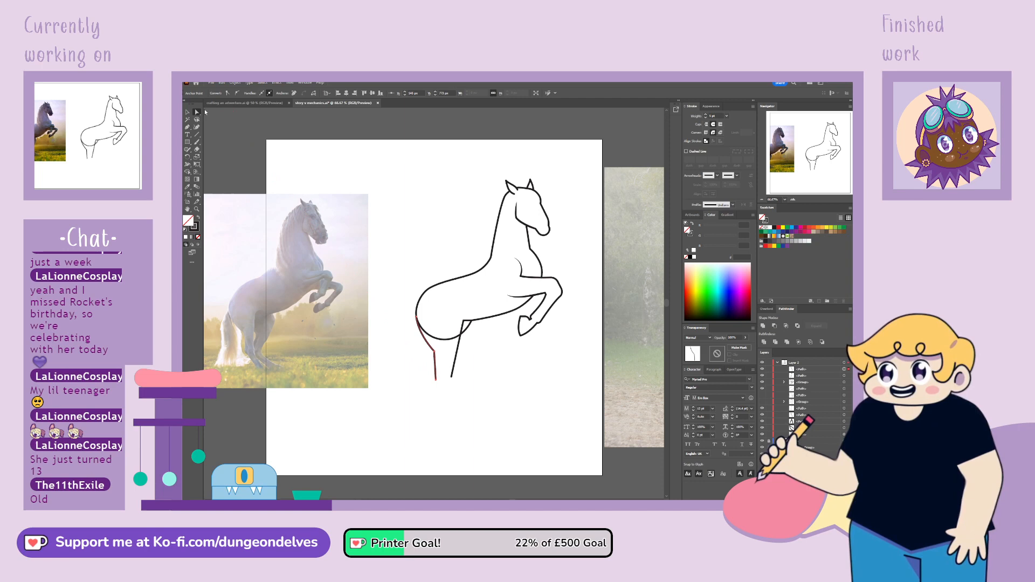
click(418, 333)
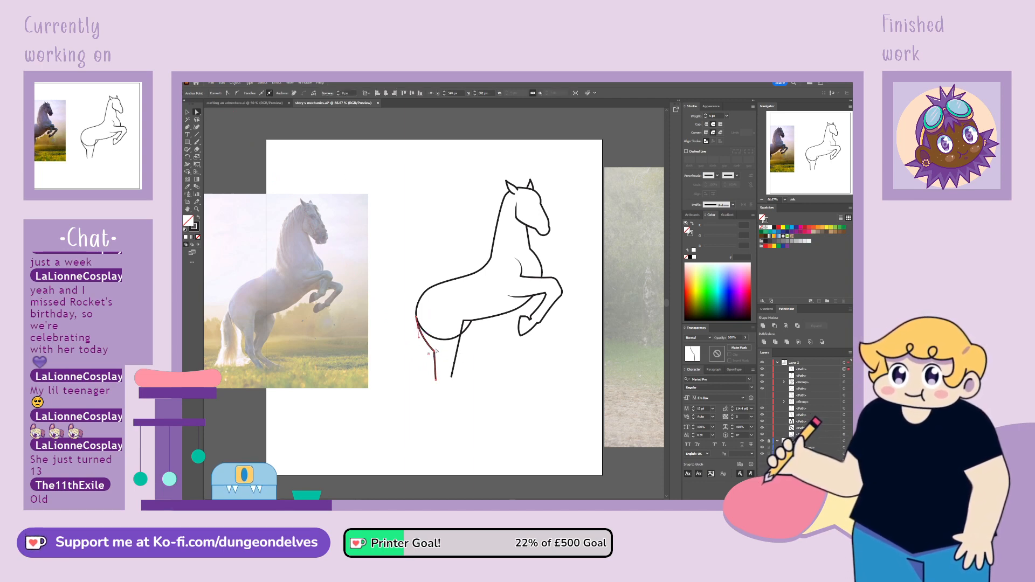
drag(436, 352, 449, 381)
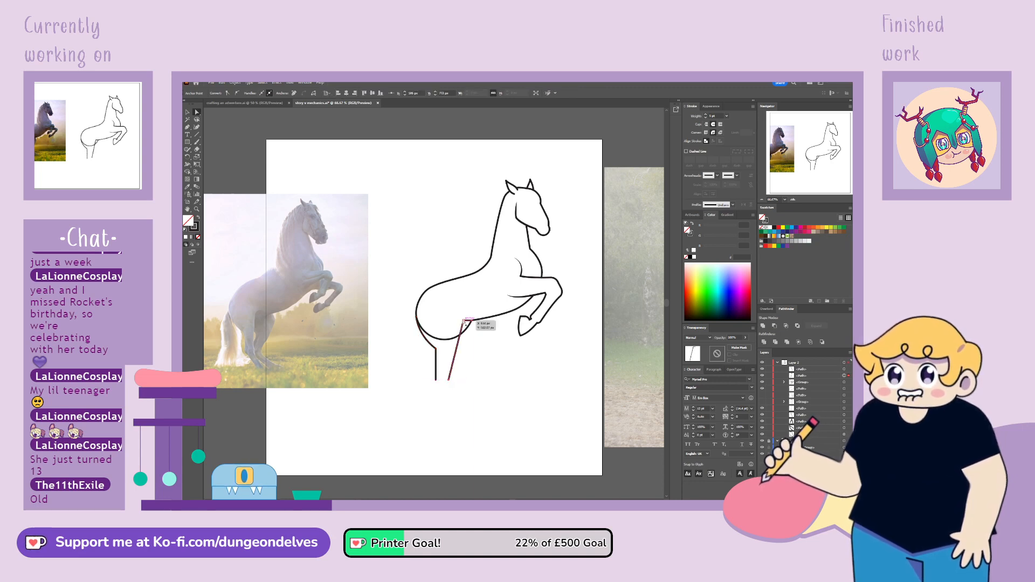
drag(465, 325, 465, 324)
click(460, 446)
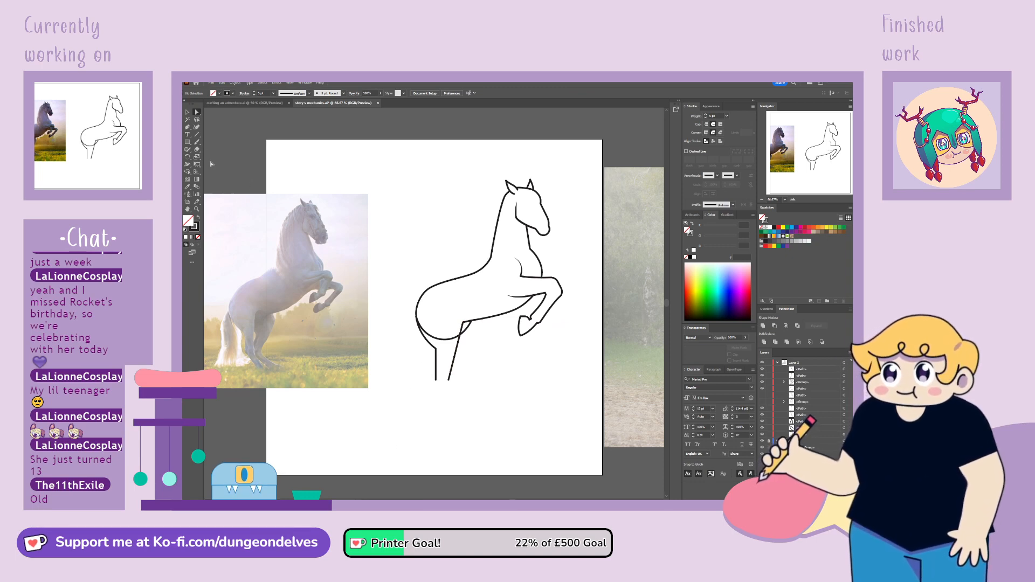
Extend the front and back lines of the hind leg with a lower segment slanting diagonally down and forward
click(188, 128)
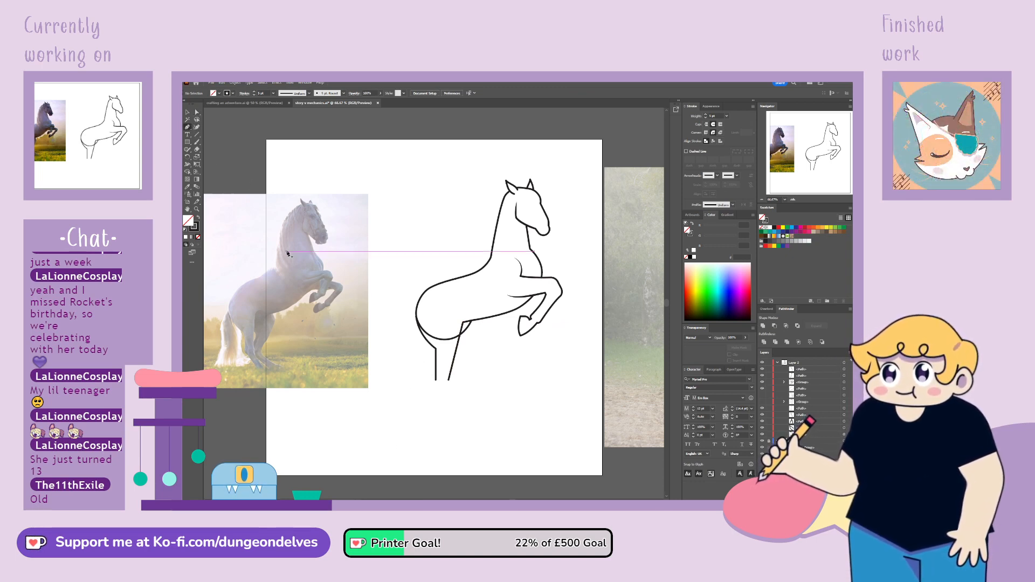
click(449, 381)
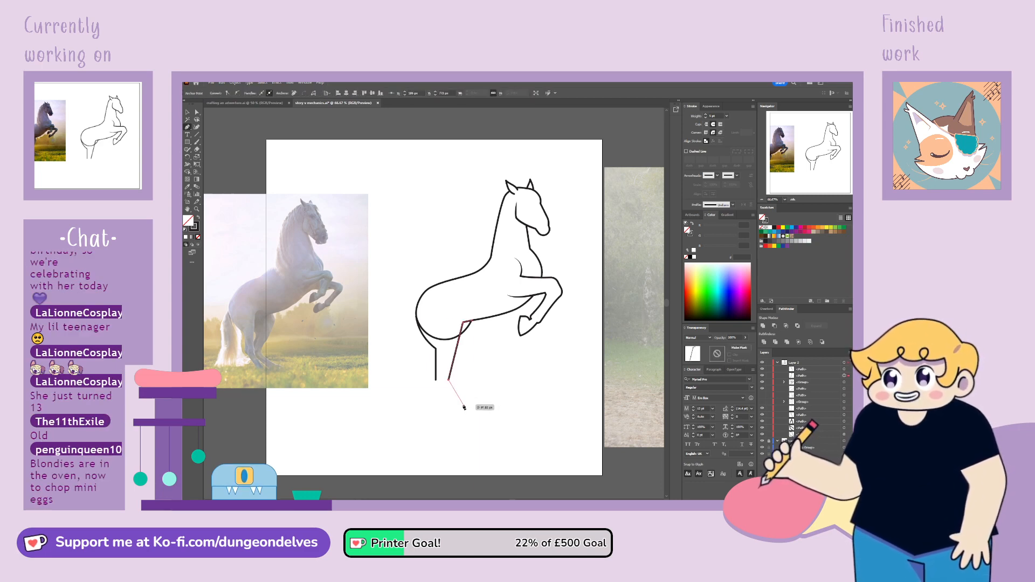
click(463, 405)
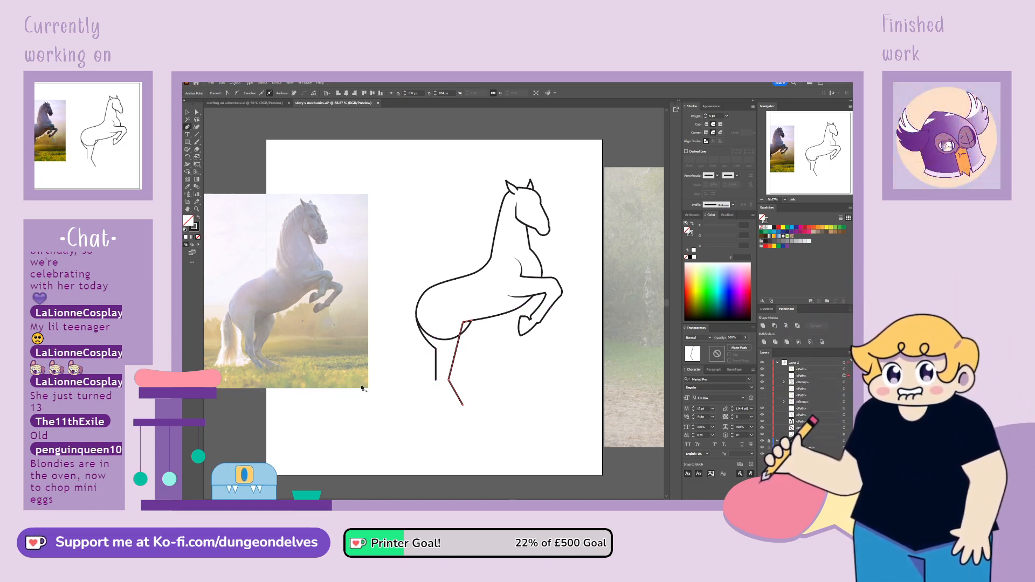
click(436, 381)
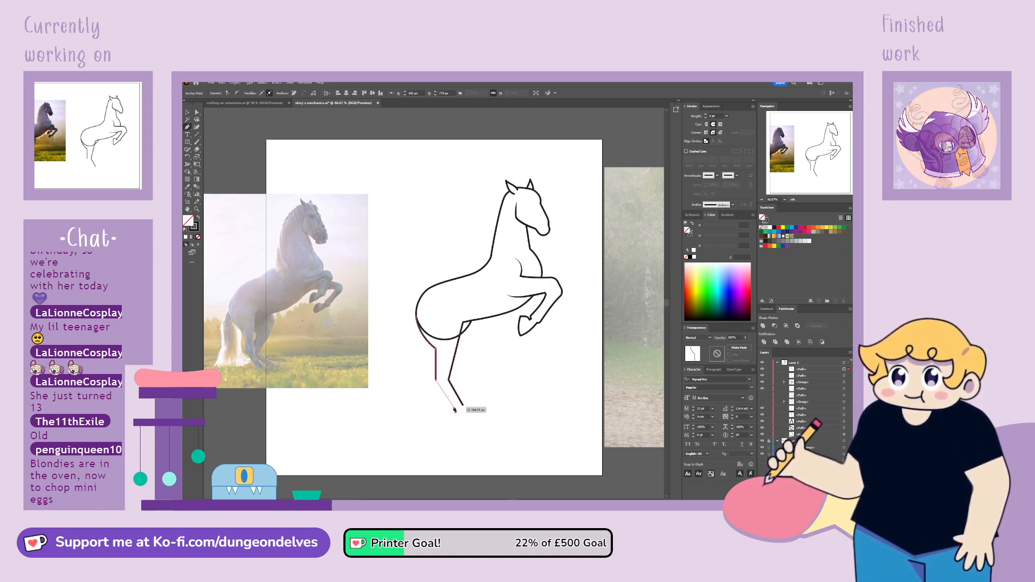
click(454, 408)
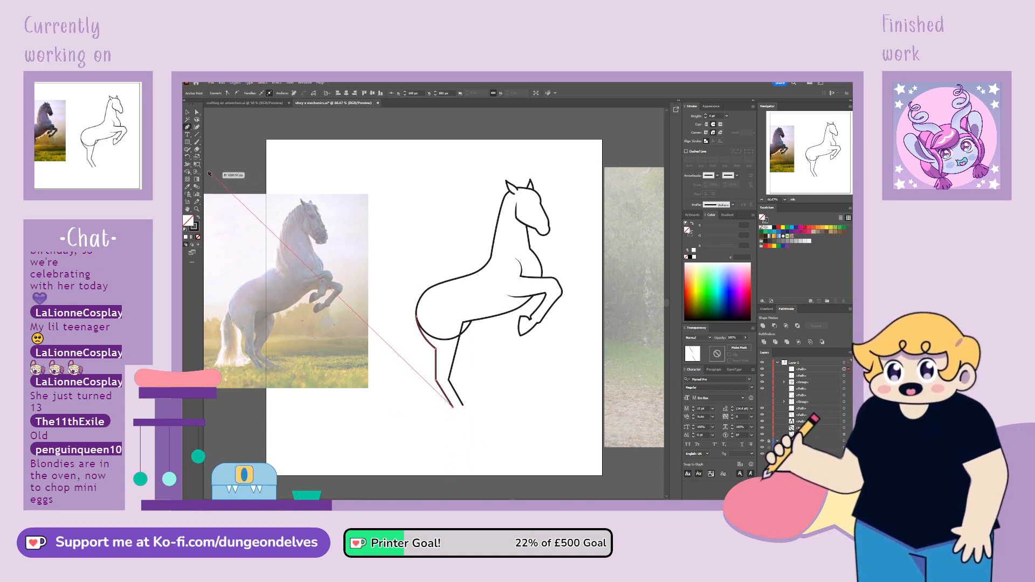
Nudge the top corner of the hind leg's front line so it continues the belly line
click(197, 113)
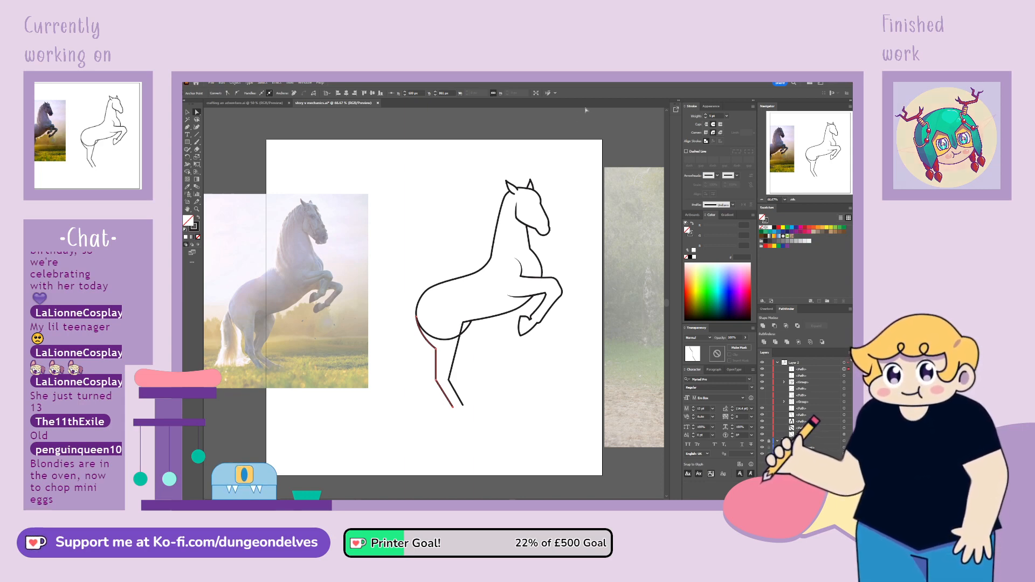
key(ctrl+plus)
key(ctrl+plus)
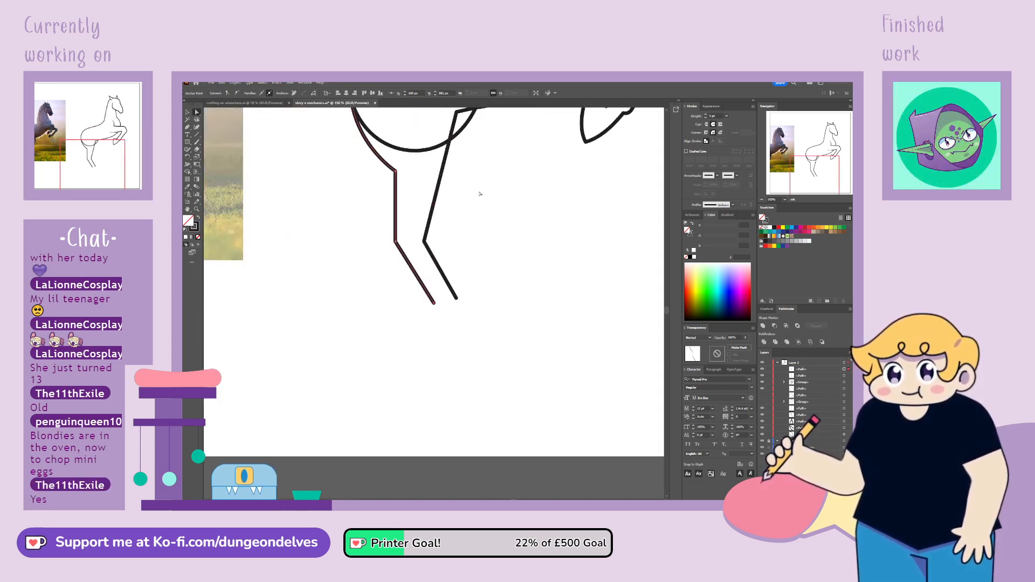
scroll(620, 231, up, 5)
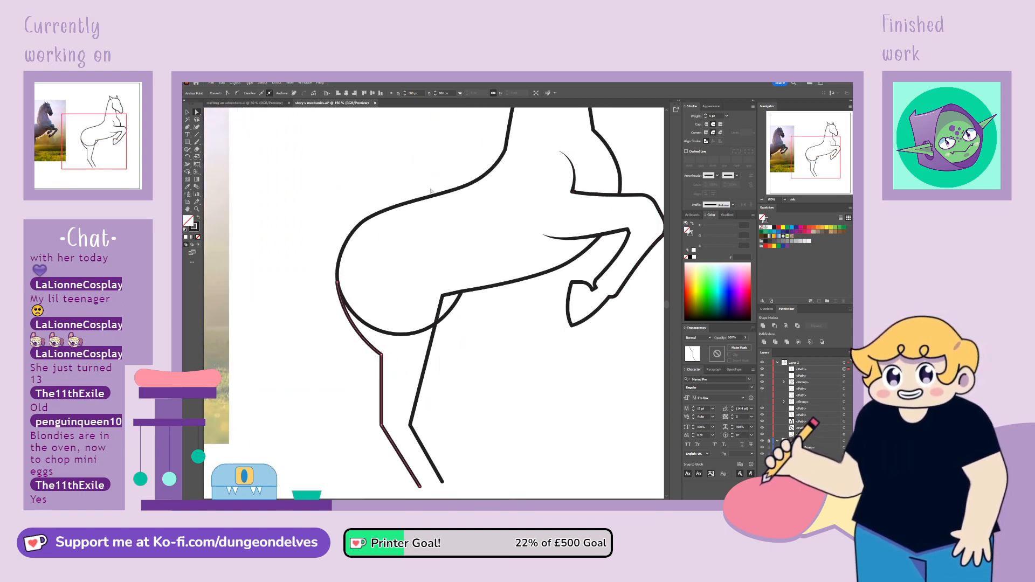
click(443, 296)
drag(443, 296, 444, 295)
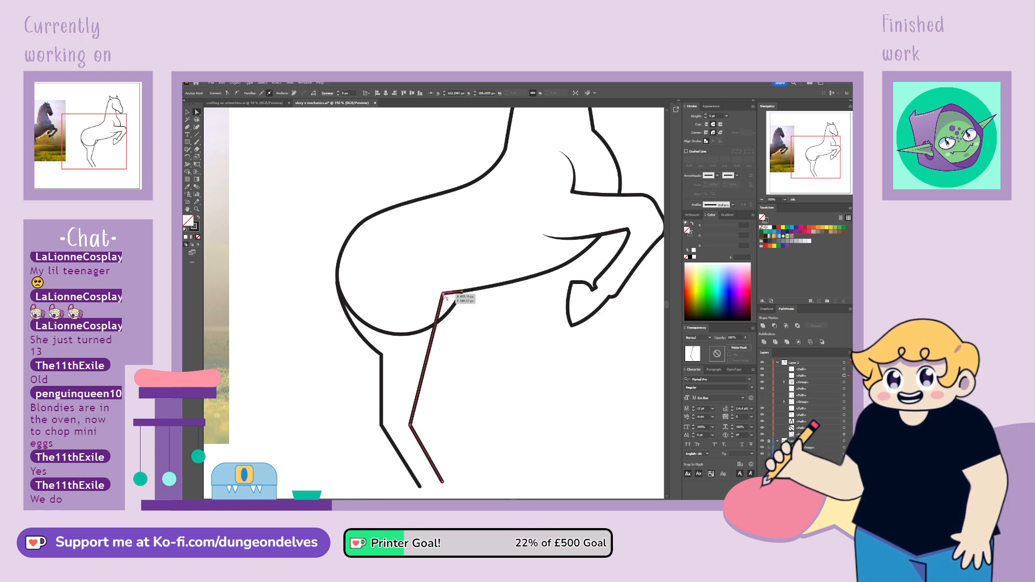
click(527, 461)
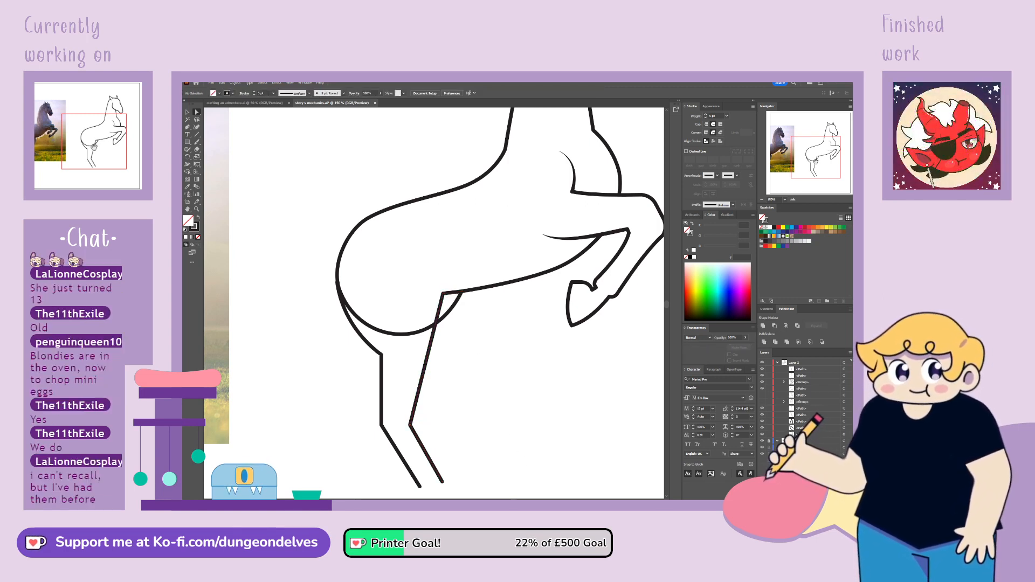
Compare the hind leg with the photo reference, shift the back line's hock rearward and lengthen the lower segments of both leg lines
drag(816, 164, 775, 165)
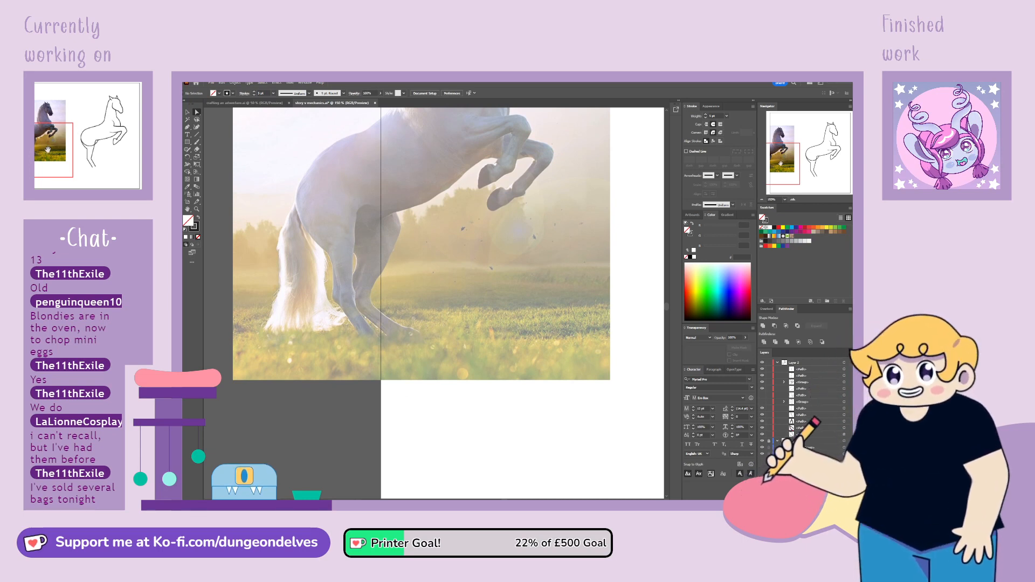
drag(776, 165, 807, 169)
drag(456, 313, 509, 324)
key(ctrl+z)
click(505, 325)
click(516, 386)
drag(509, 412, 545, 393)
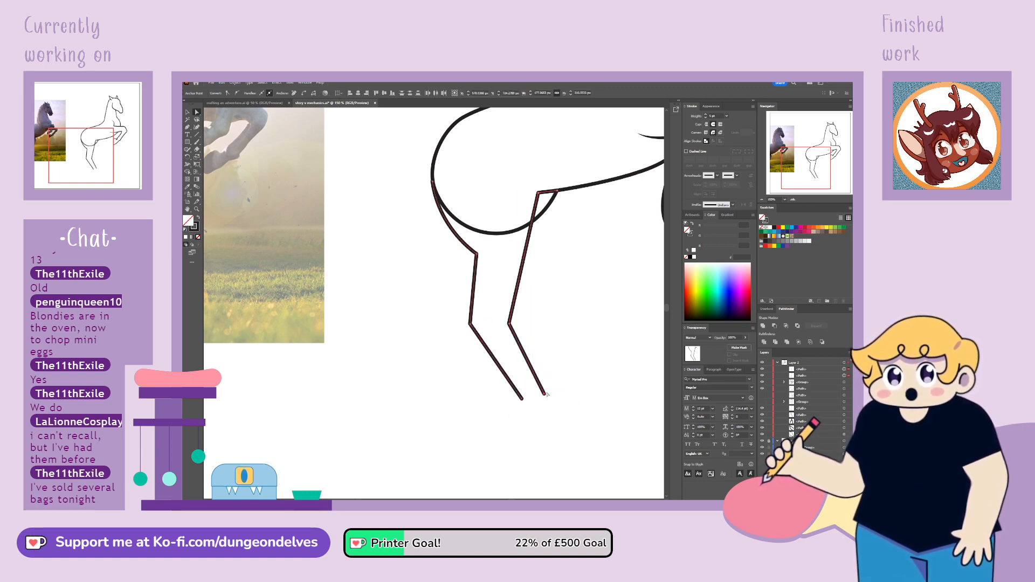
click(567, 385)
drag(291, 324, 613, 365)
drag(771, 165, 821, 166)
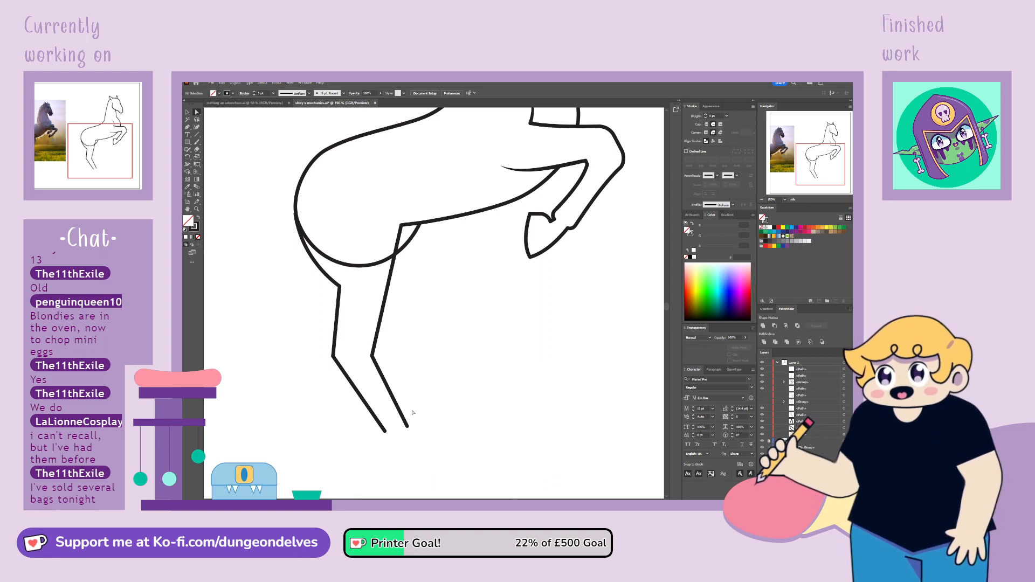
Convert the lower end of the hind leg's front line to a smooth point and adjust its handles into a small hook
click(409, 427)
click(235, 94)
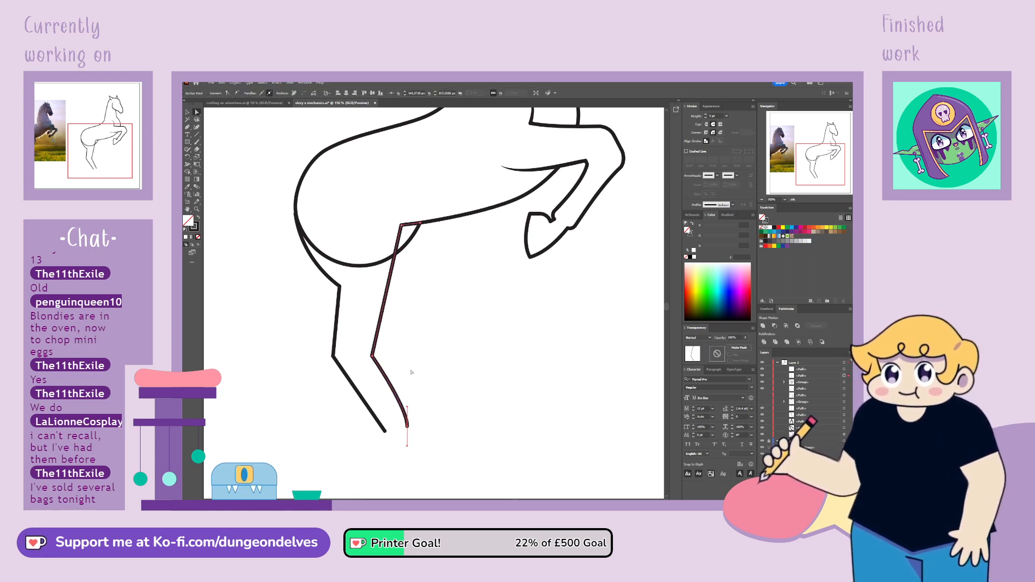
drag(407, 407, 413, 417)
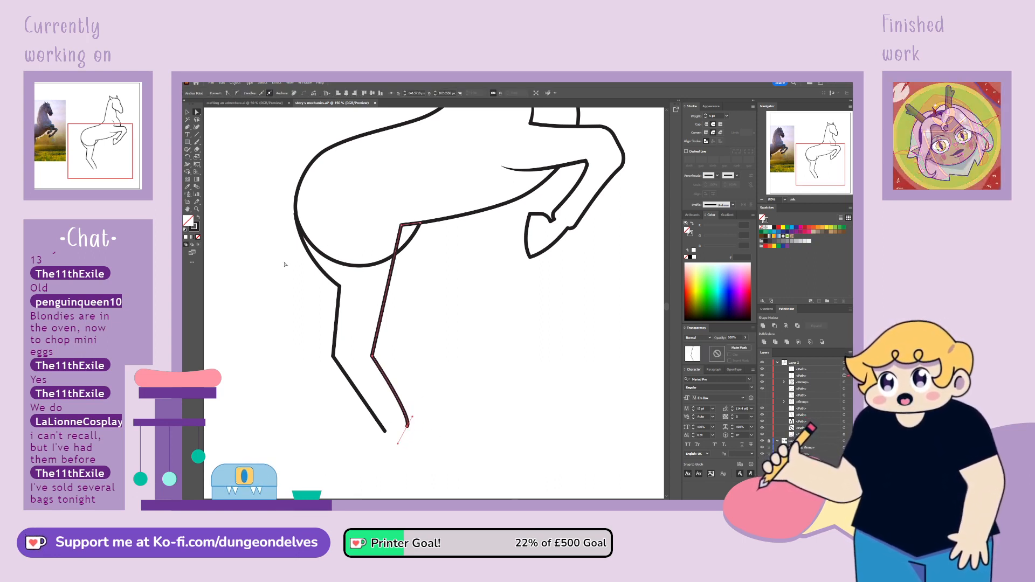
click(187, 127)
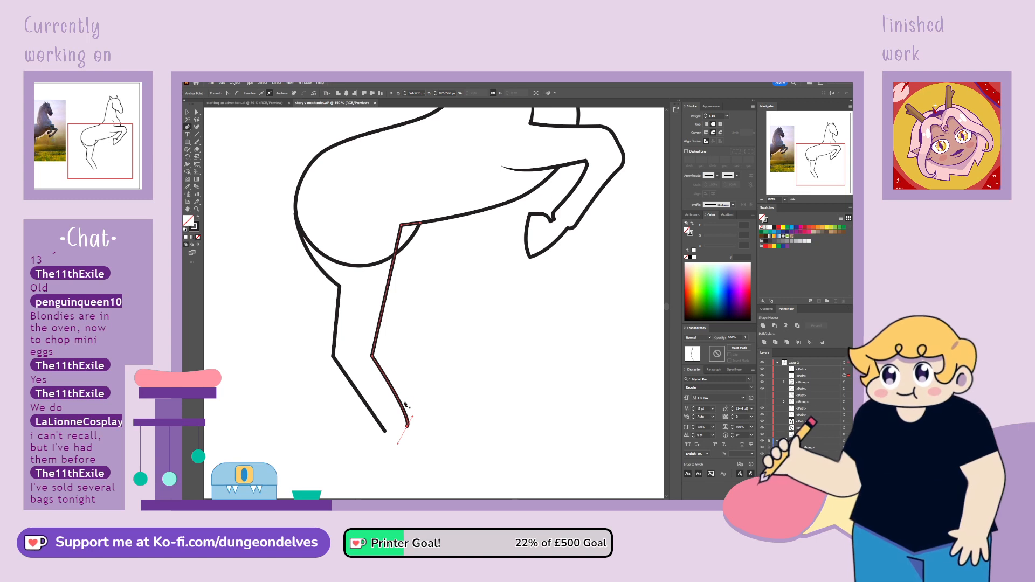
click(197, 112)
drag(402, 409, 393, 430)
Curve the lower end of the hind leg's back line and angle its handle to form the fetlock
click(385, 432)
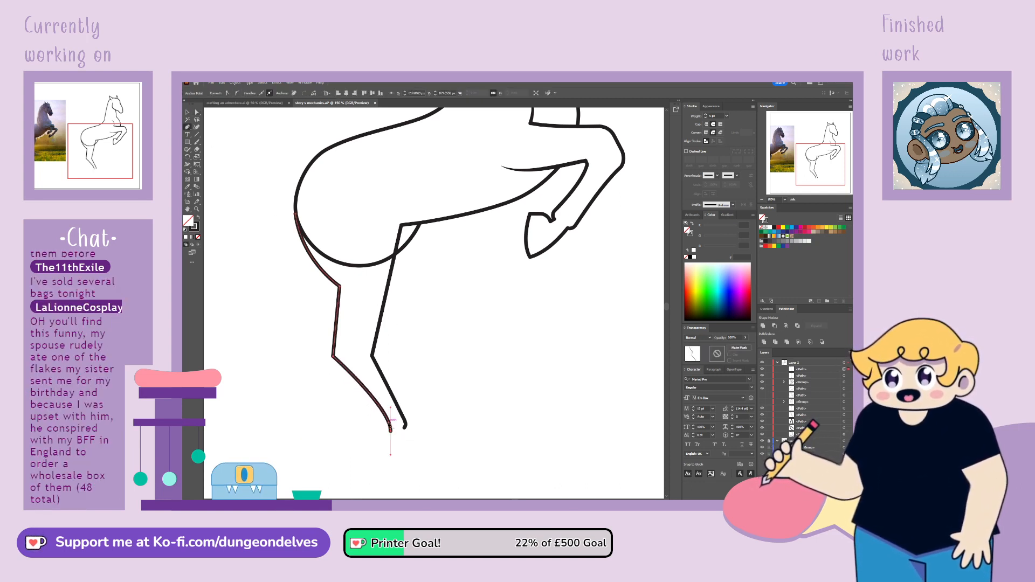
key(a)
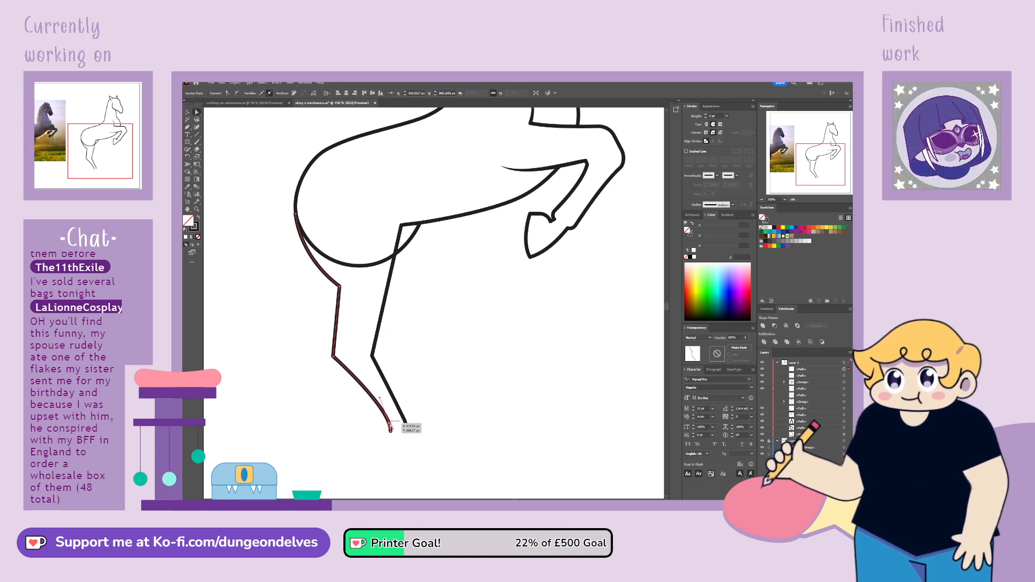
drag(391, 426, 386, 430)
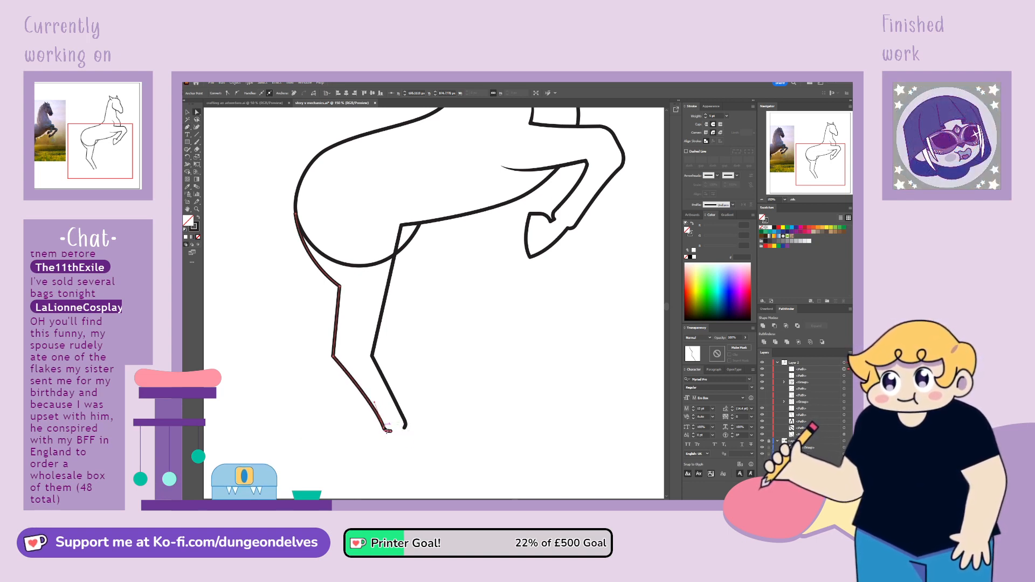
Try to round the hock of the hind leg's back line by converting its corner to a smooth point
click(320, 324)
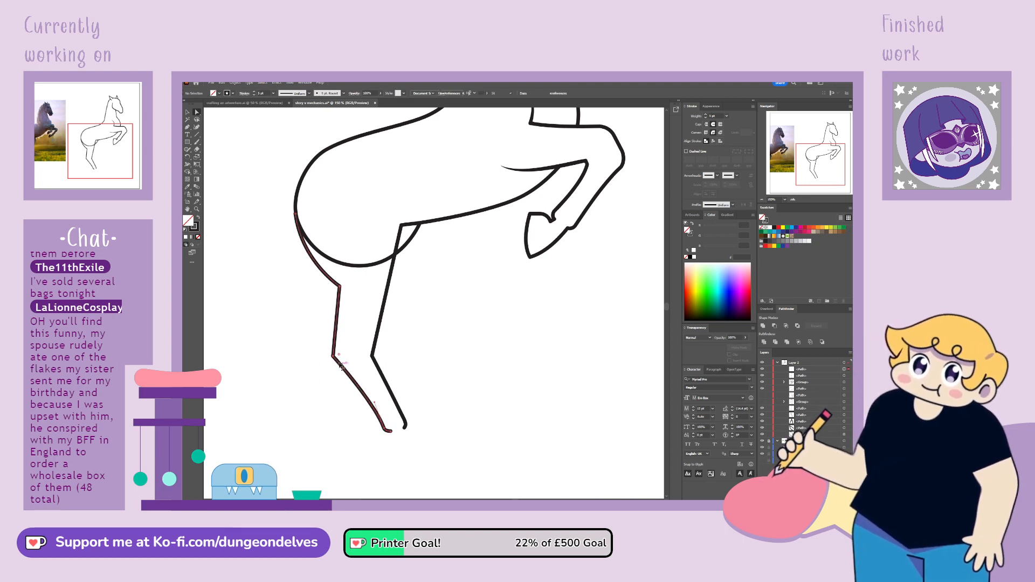
click(237, 93)
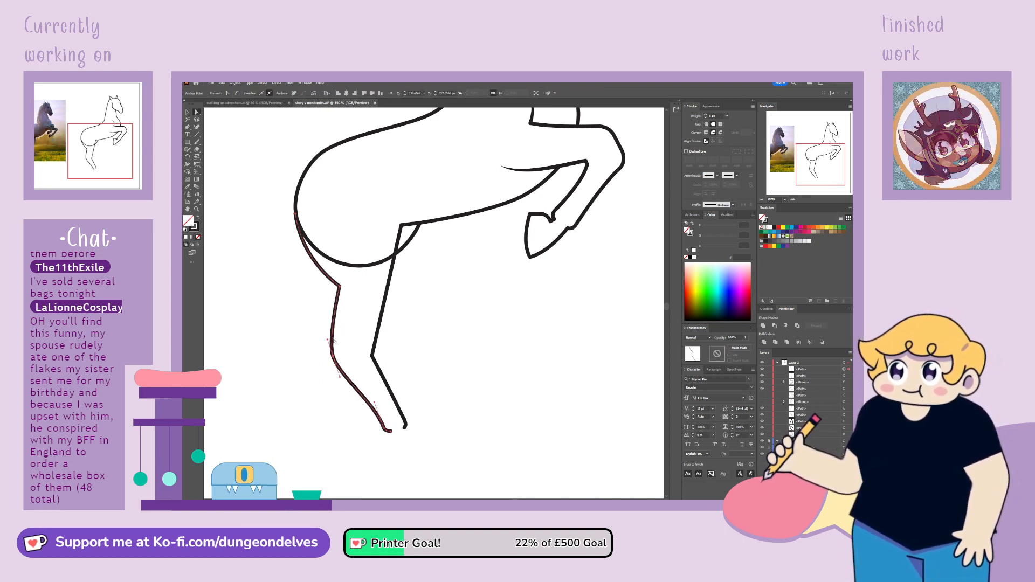
drag(328, 340, 337, 337)
drag(340, 377, 342, 374)
Align the top anchor of the hind leg's back line with the rump outline
click(296, 214)
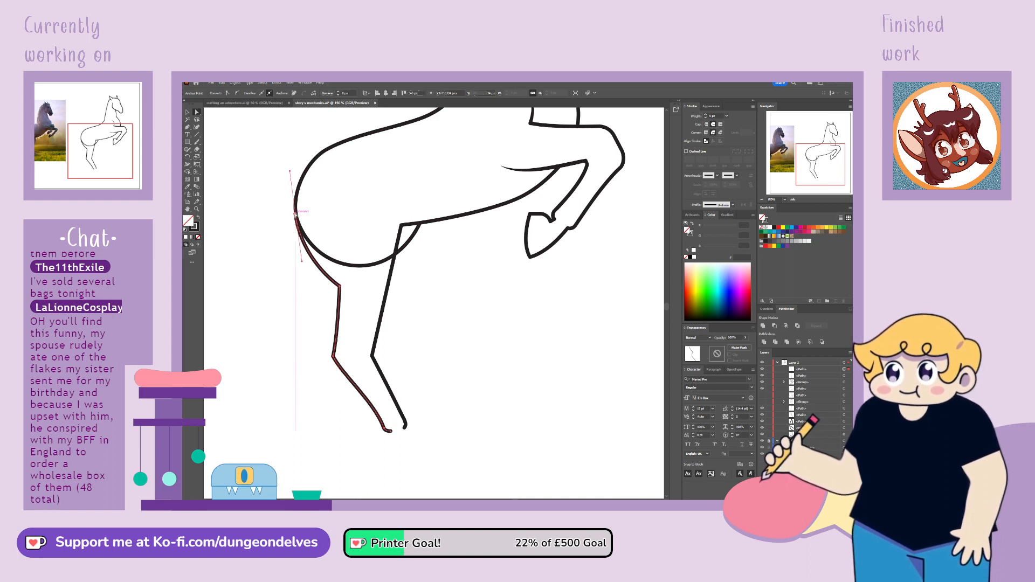
drag(295, 214, 295, 215)
click(288, 239)
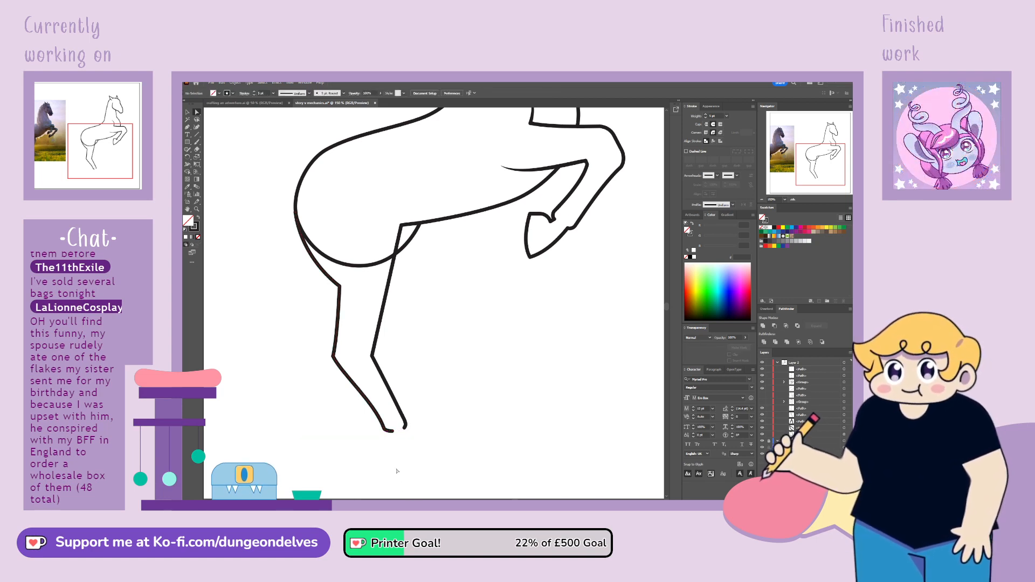
Duplicate the front hoof, rotate the copy so its sole faces down and place it at the end of the hind leg
click(197, 121)
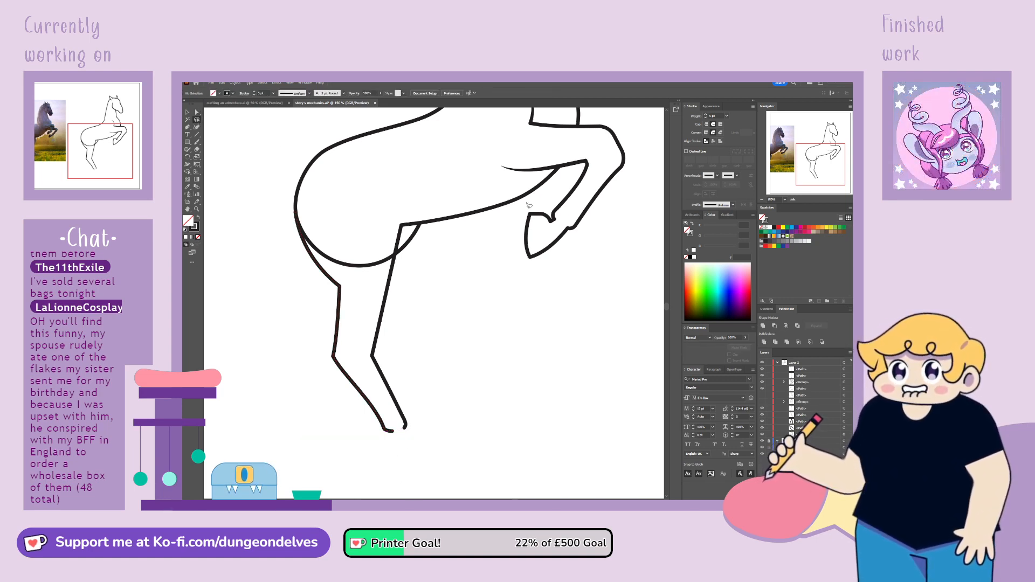
mouse_move(525, 206)
mouse_down()
mouse_move(539, 274)
mouse_move(572, 242)
mouse_move(555, 214)
mouse_up()
key(ctrl+c)
key(ctrl+v)
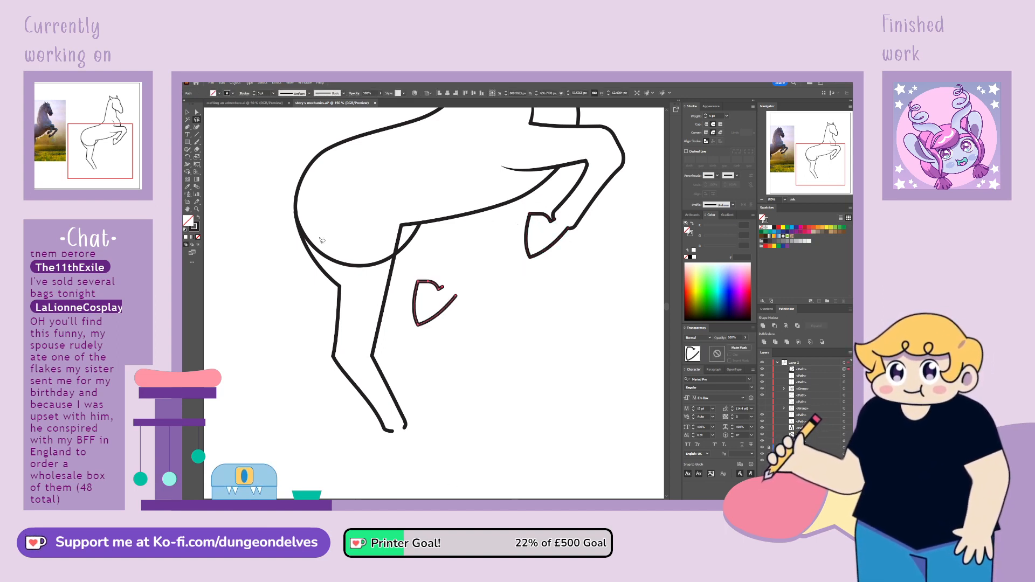
click(187, 114)
drag(460, 277, 409, 284)
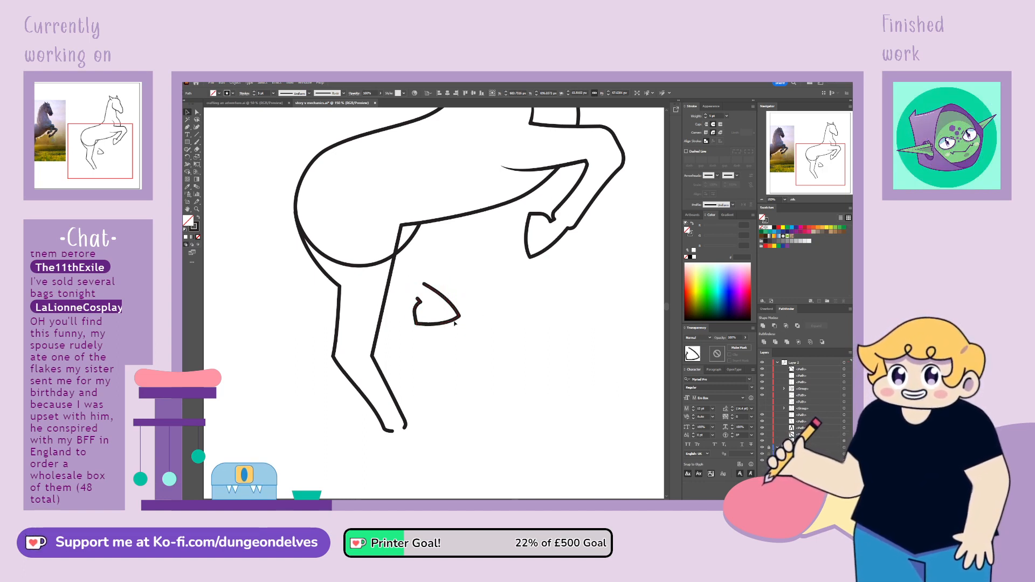
drag(458, 318, 401, 425)
Adjust the hind hoof's anchor points so its outline meets the lower ends of the leg lines
click(196, 112)
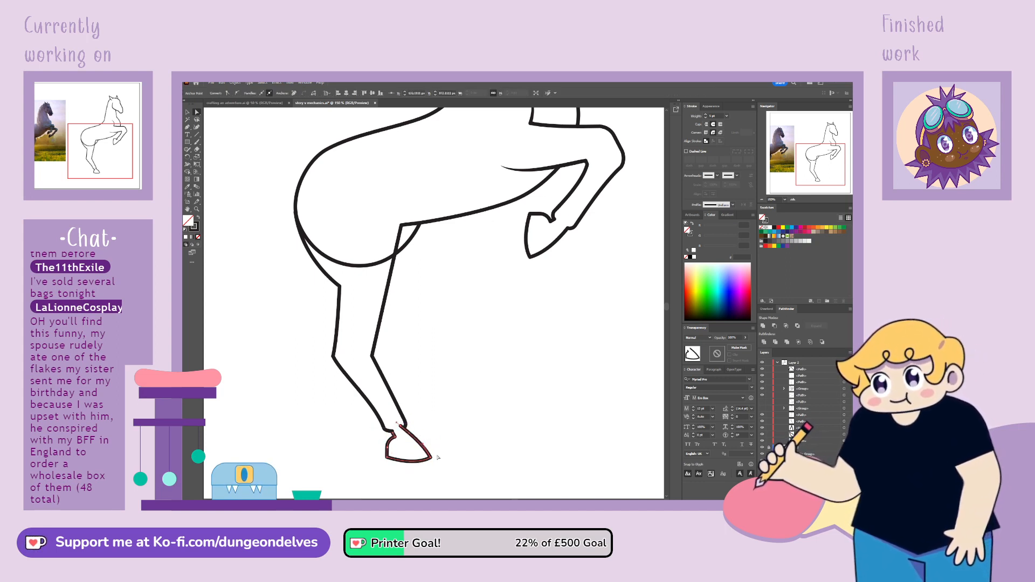
drag(431, 458, 405, 428)
click(430, 420)
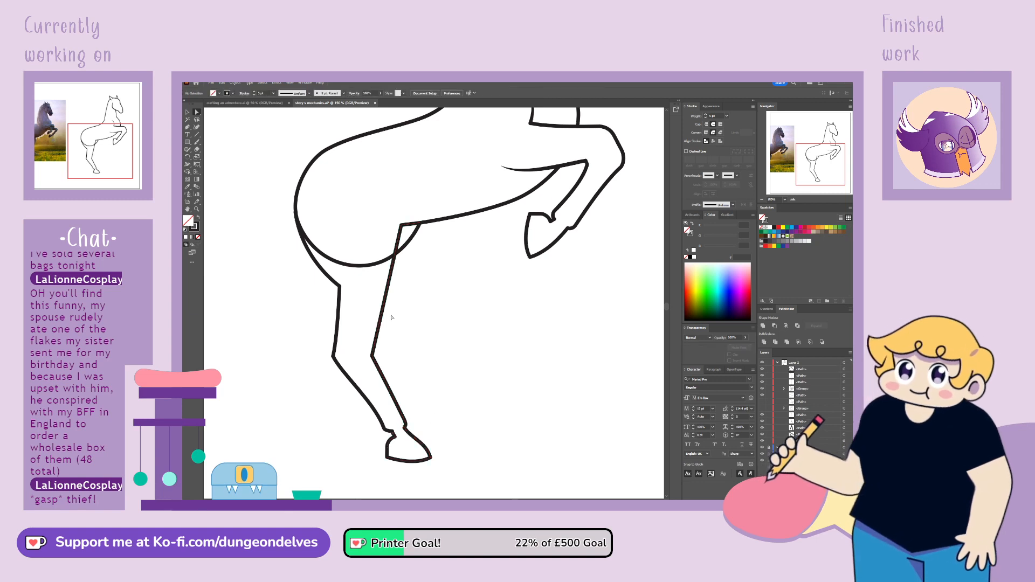
click(420, 442)
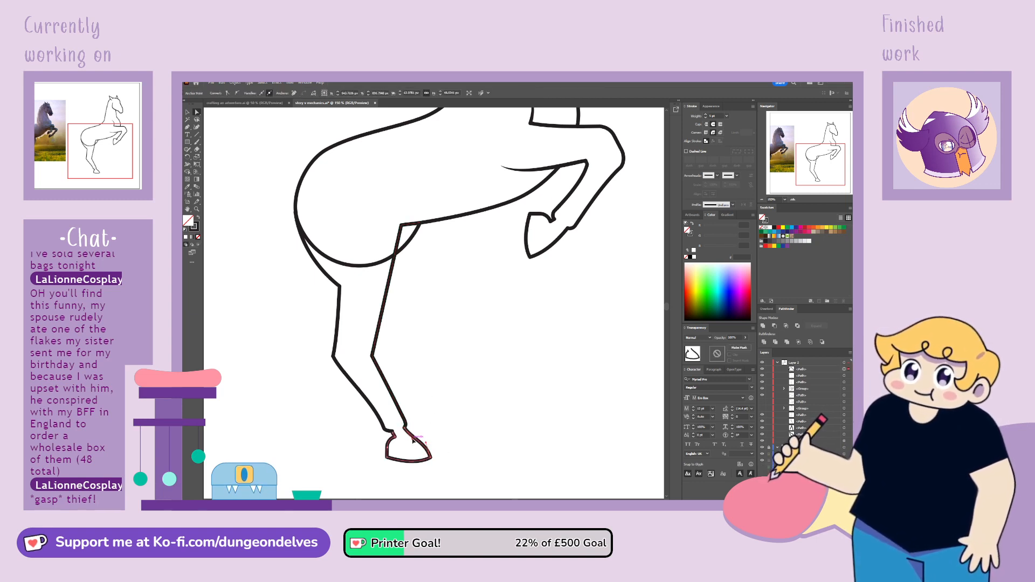
Check the hoof against the photo reference and shift the joint between the leg's front line and the hoof slightly forward
drag(803, 162, 782, 163)
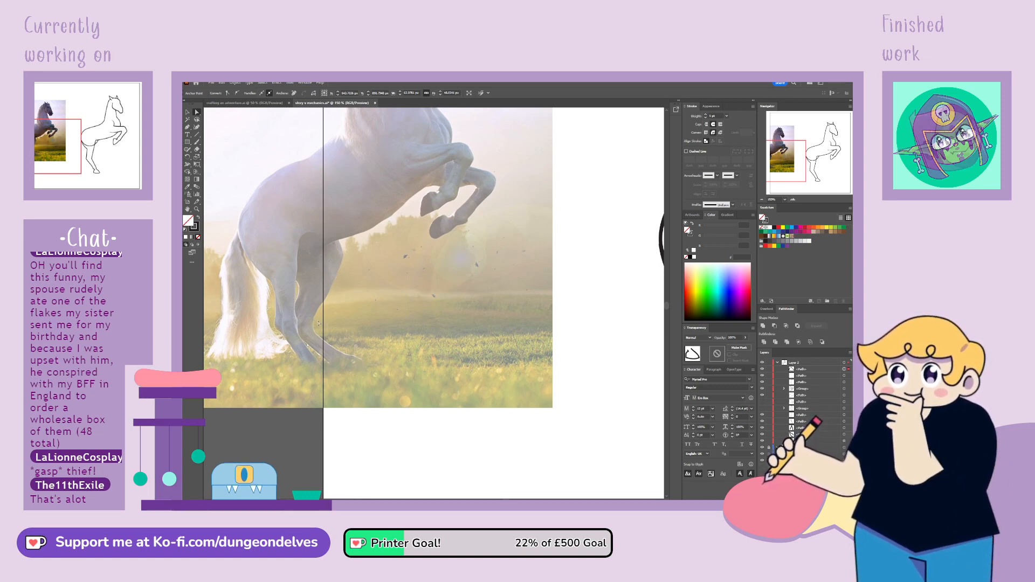
click(324, 338)
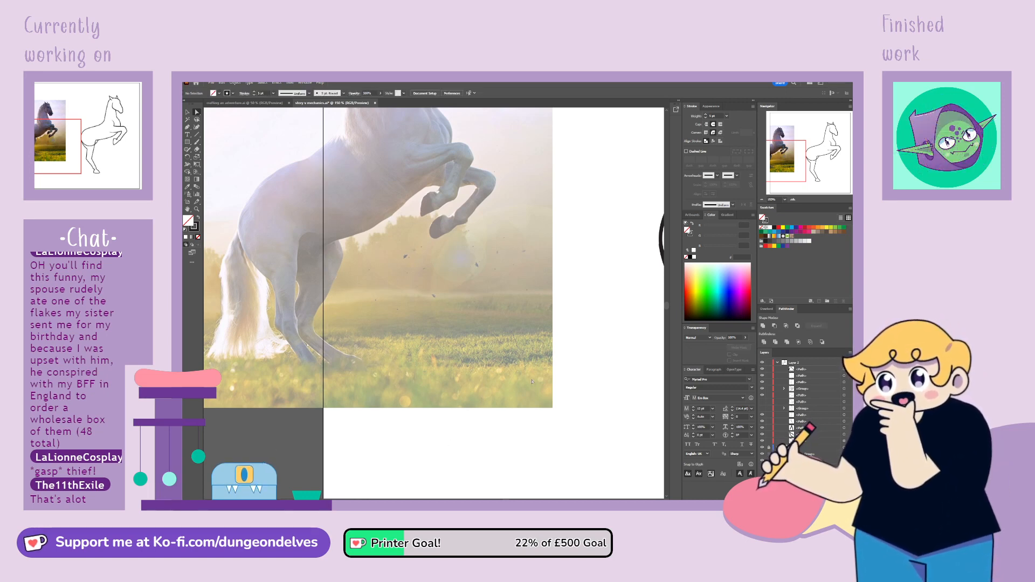
drag(783, 162, 815, 173)
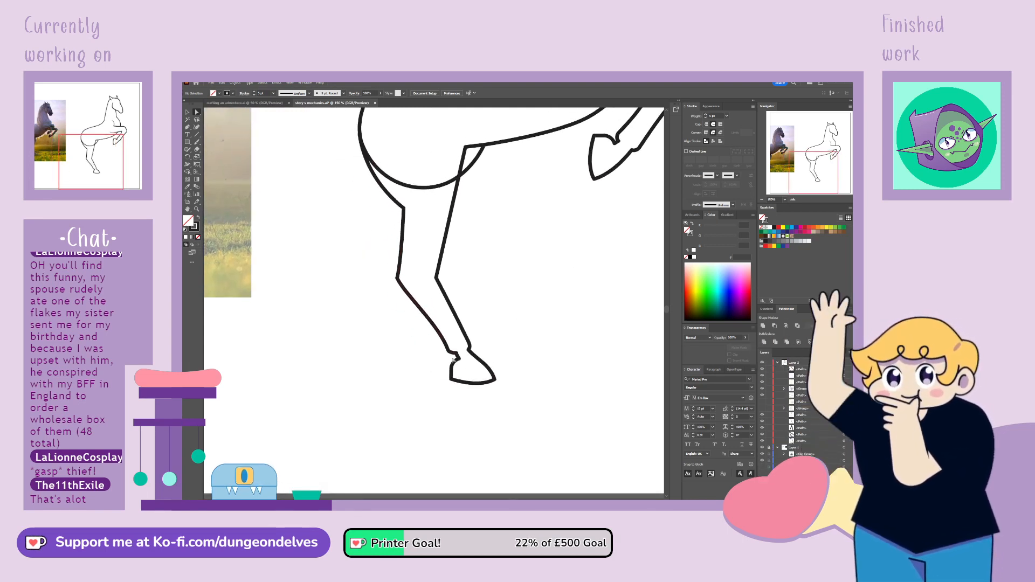
click(476, 356)
click(470, 348)
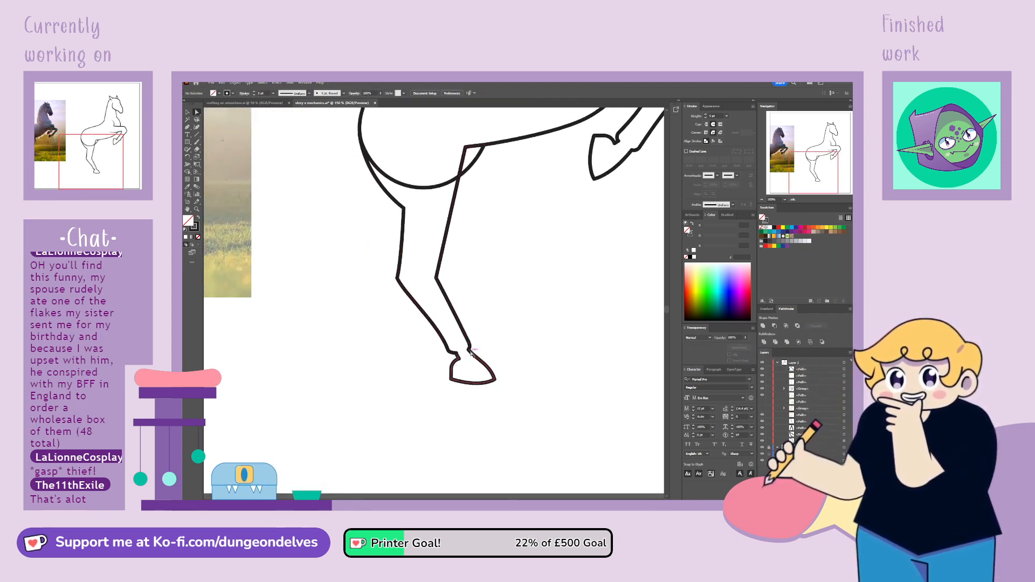
drag(470, 349, 474, 351)
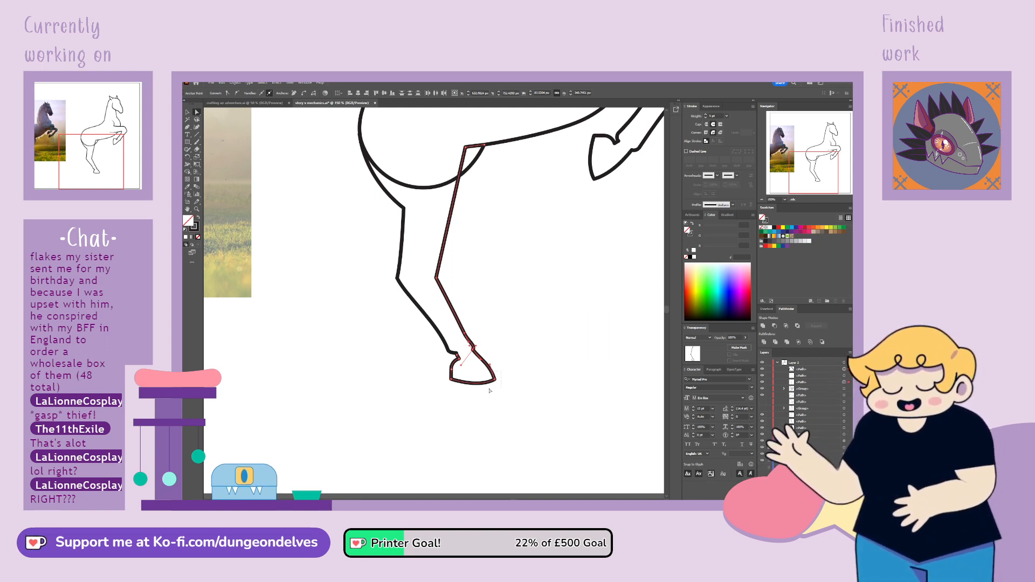
Refine the hind hoof's outline at the toe and at the heel where it meets the back line
drag(490, 390, 495, 379)
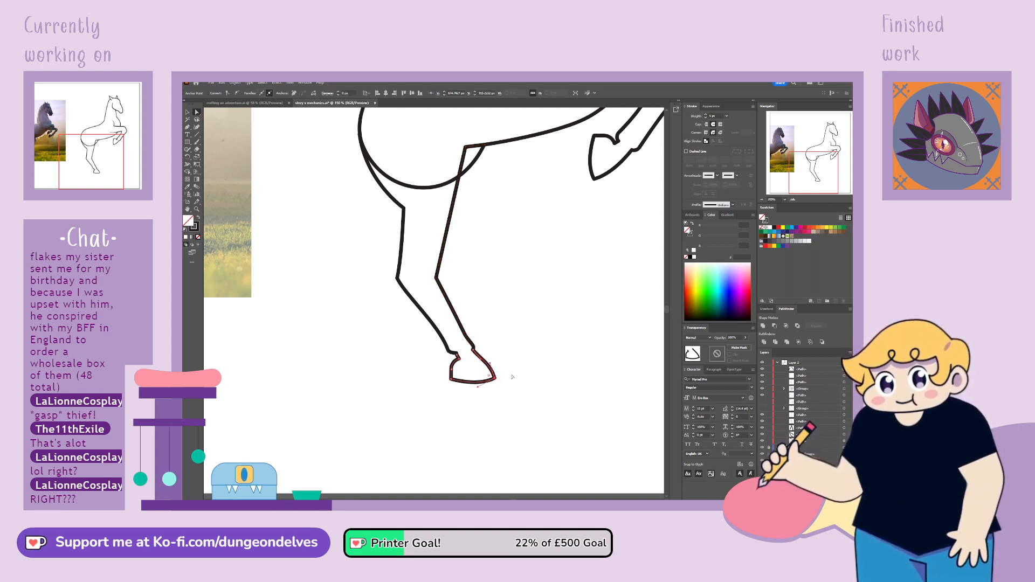
click(513, 377)
drag(458, 356, 458, 356)
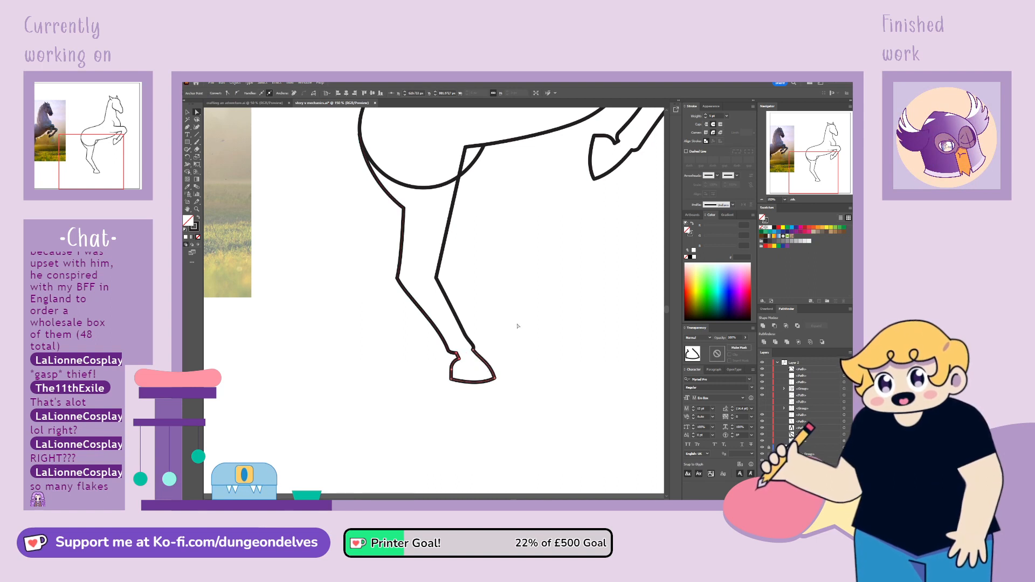
click(513, 324)
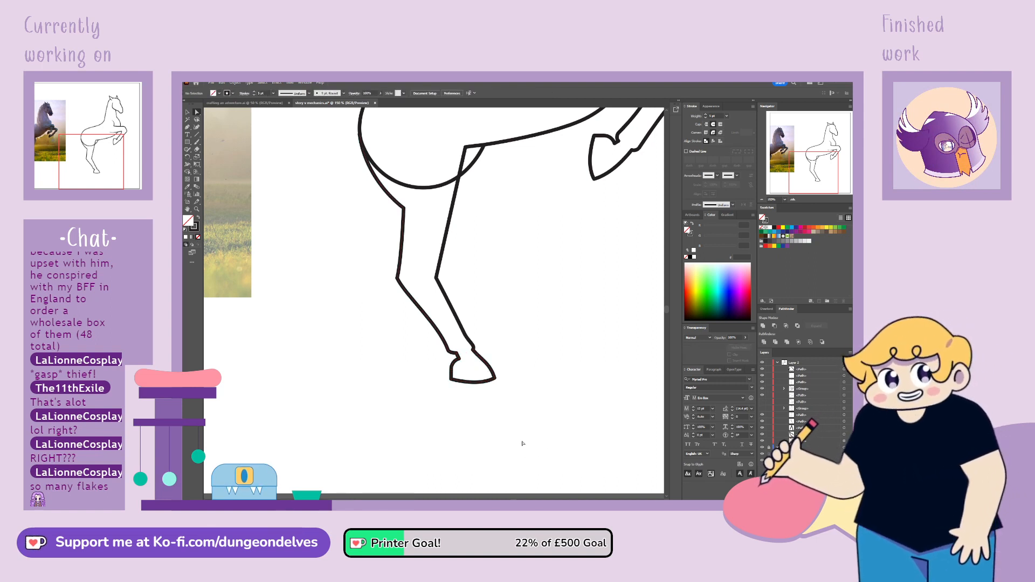
Adjust the hind hoof's toe corner, nudging it slightly forward and down
click(496, 380)
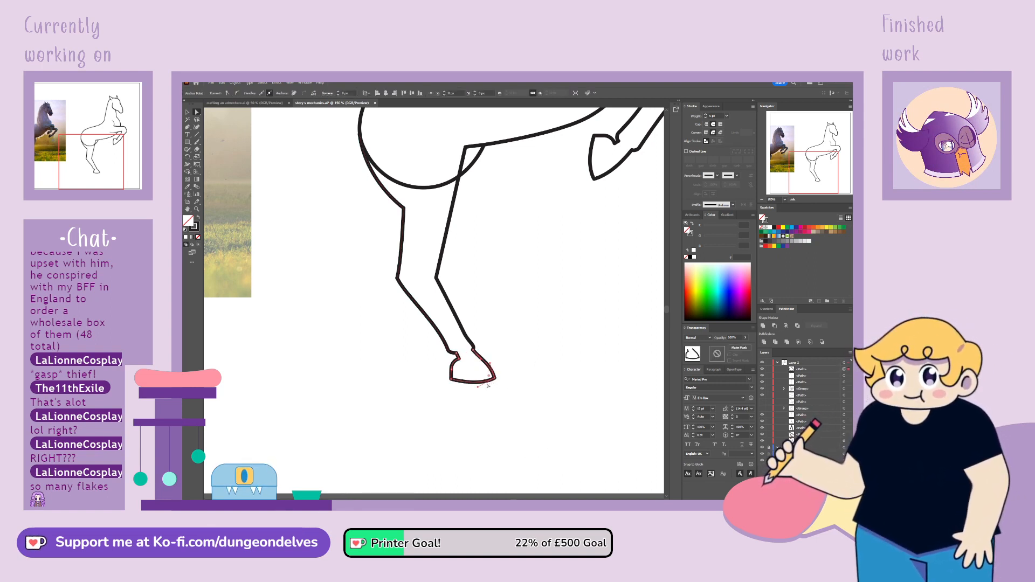
click(478, 389)
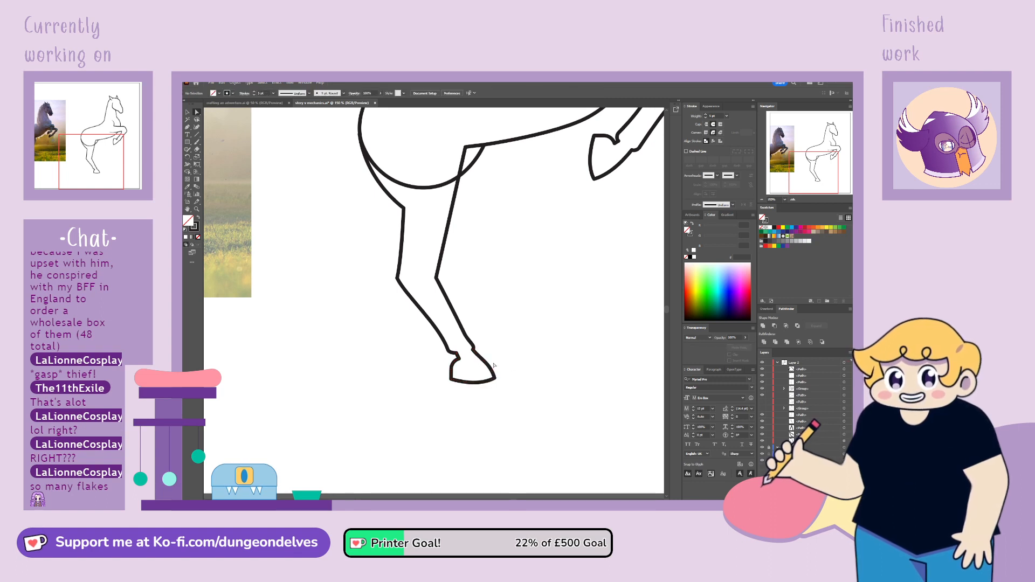
click(495, 379)
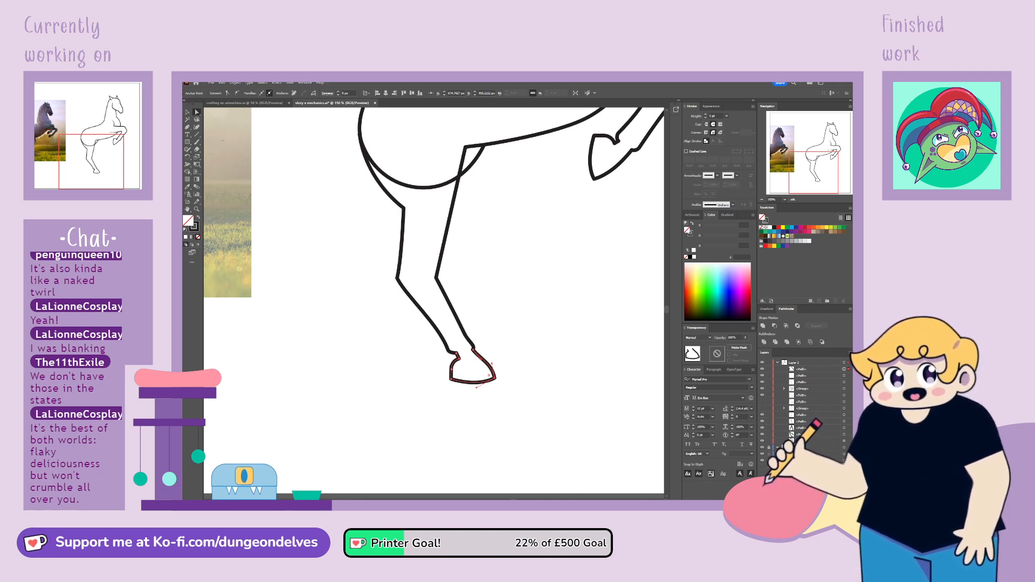
click(525, 420)
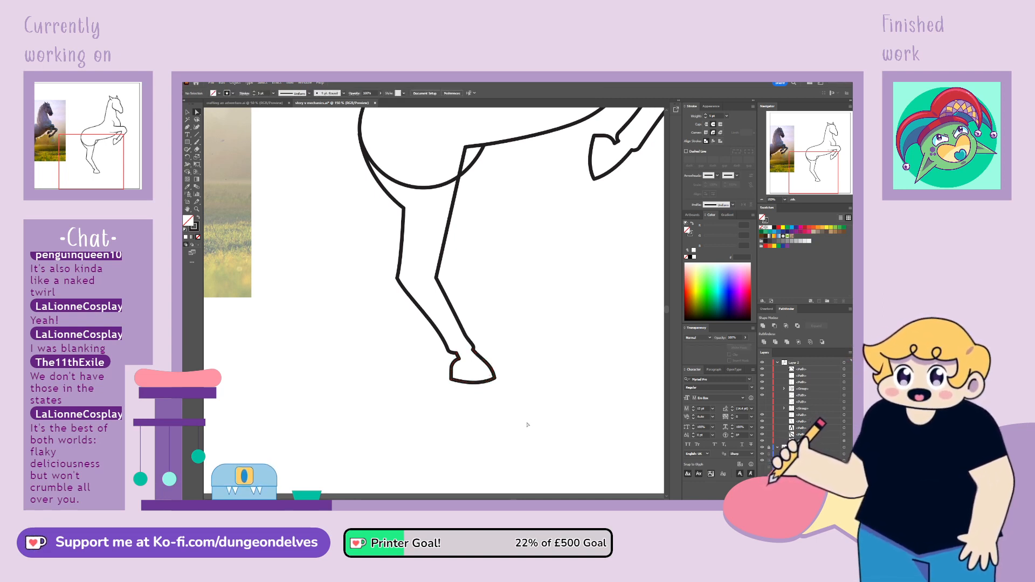
drag(496, 379, 499, 381)
click(506, 389)
Select all the lines of the finished hind leg together with its hoof and group them
key(ctrl+minus)
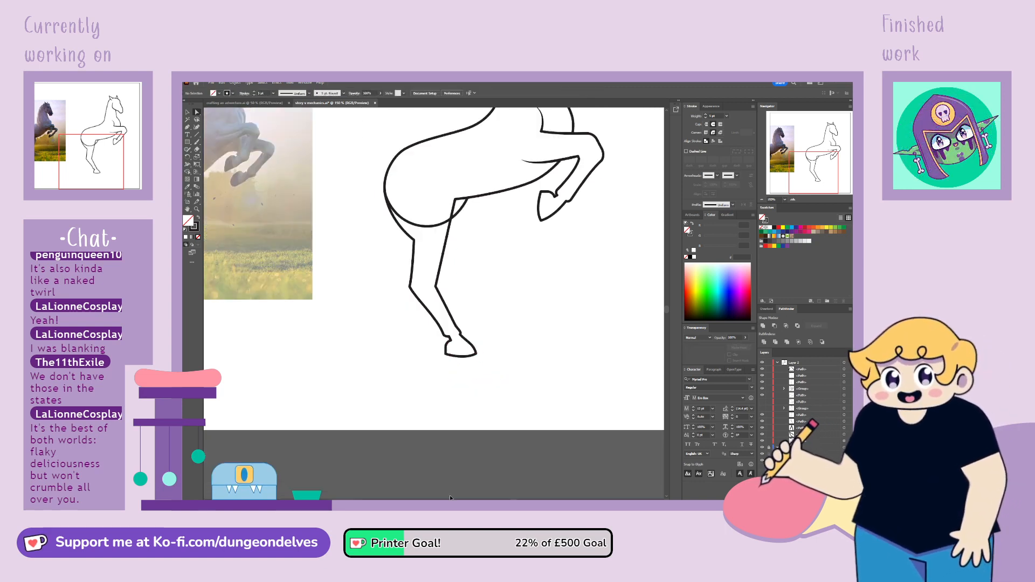
key(ctrl+minus)
key(ctrl+minus)
drag(502, 298, 522, 365)
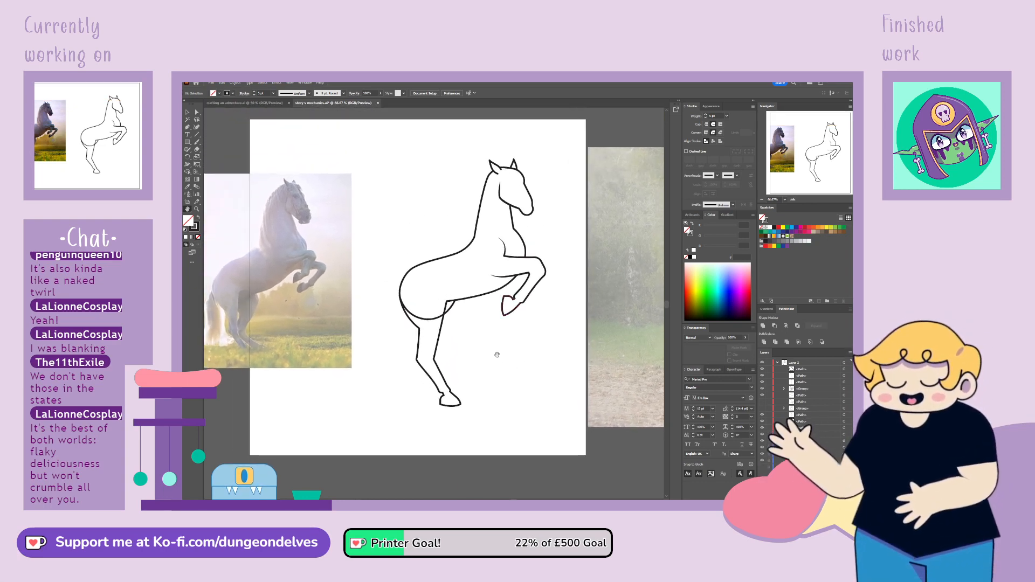
click(187, 113)
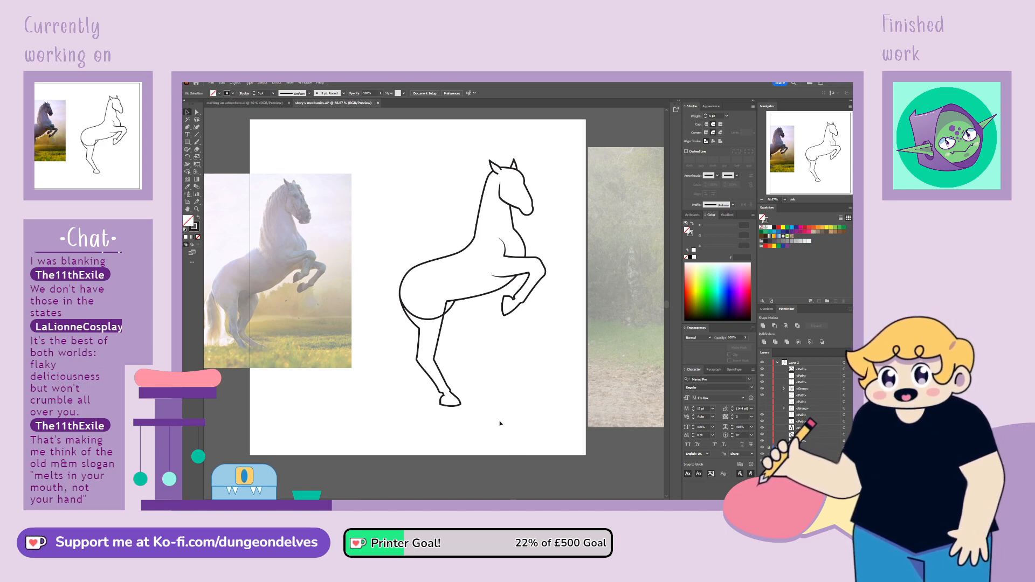
drag(456, 350, 472, 359)
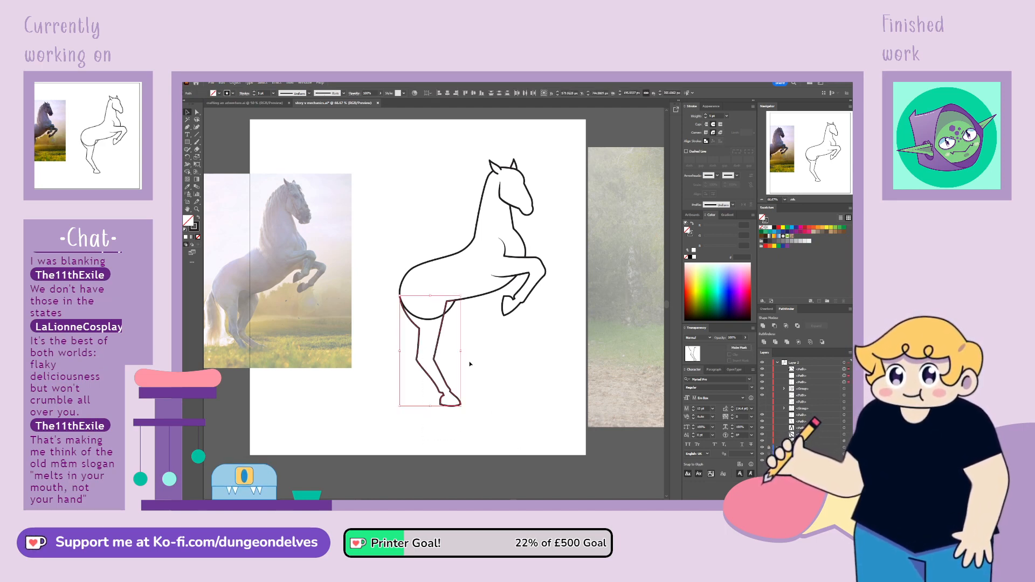
click(501, 389)
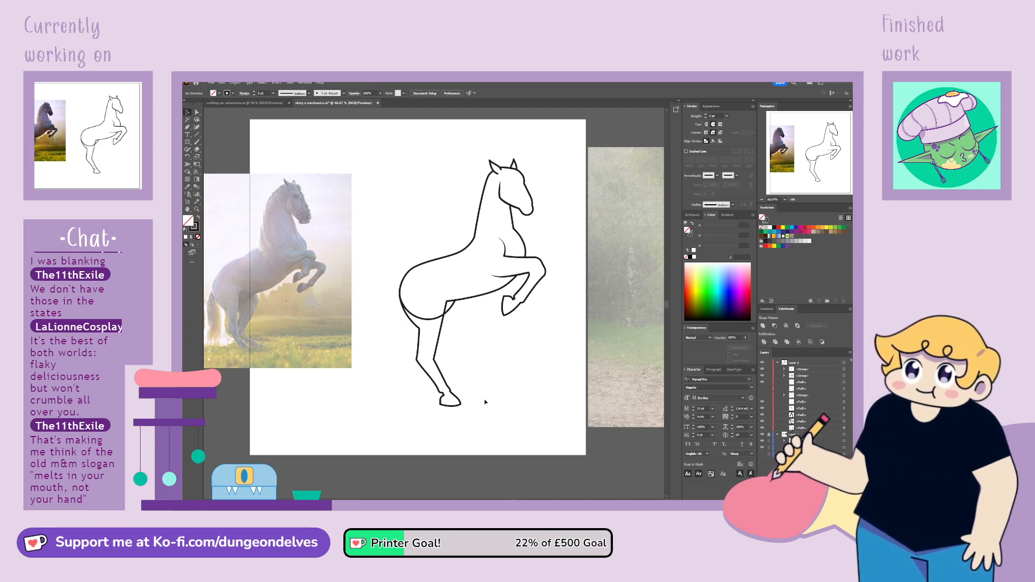
Try a duplicate of the foreleg offset slightly forward with a white fill on the original, and remove both changes
drag(532, 300, 547, 296)
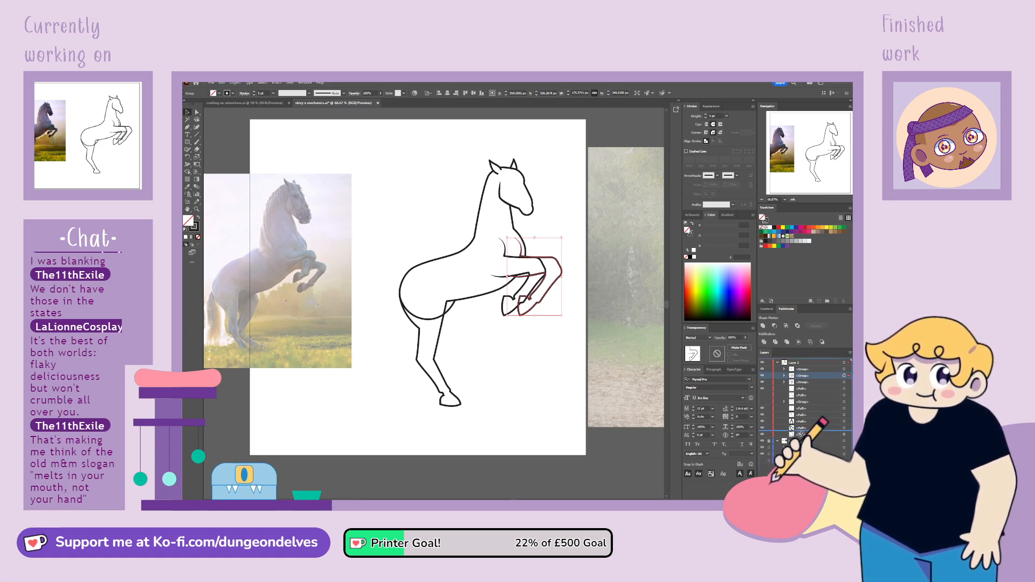
click(533, 348)
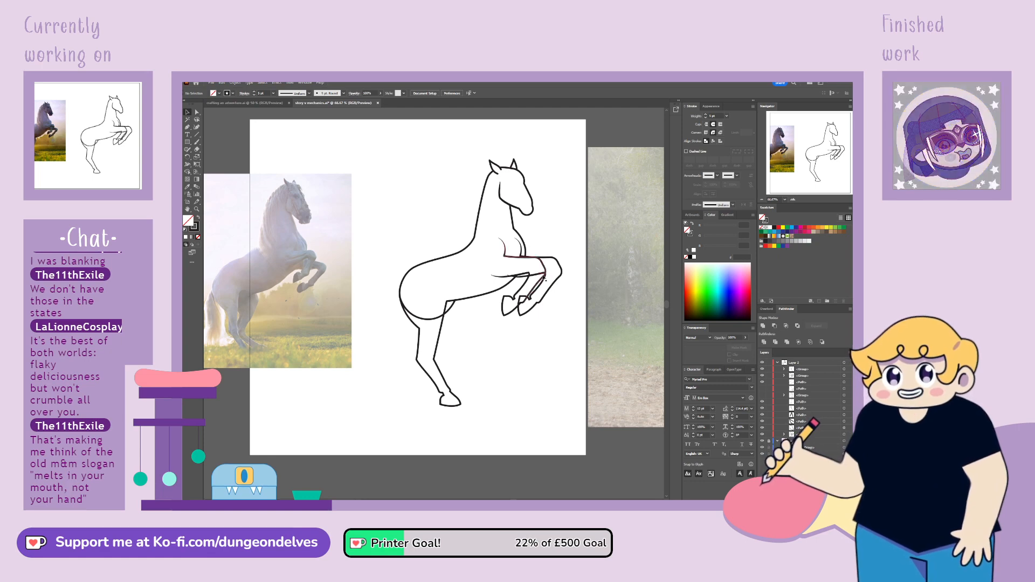
click(543, 277)
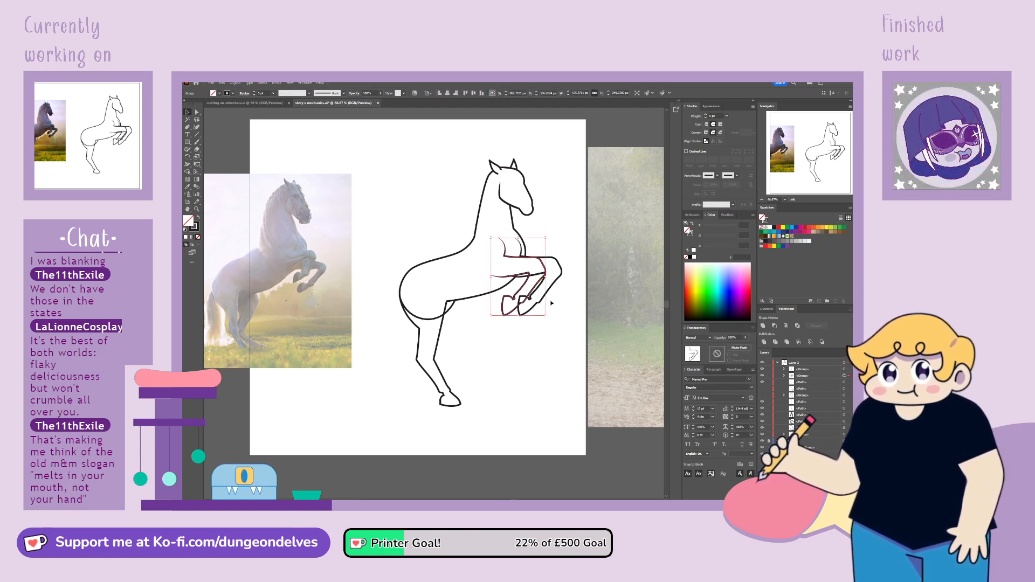
key(d)
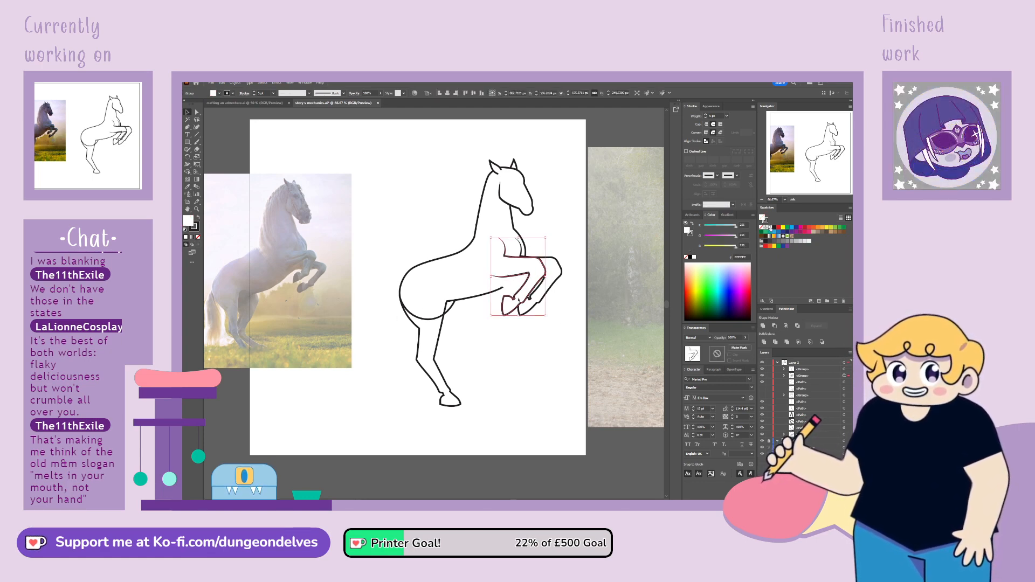
click(762, 227)
click(509, 403)
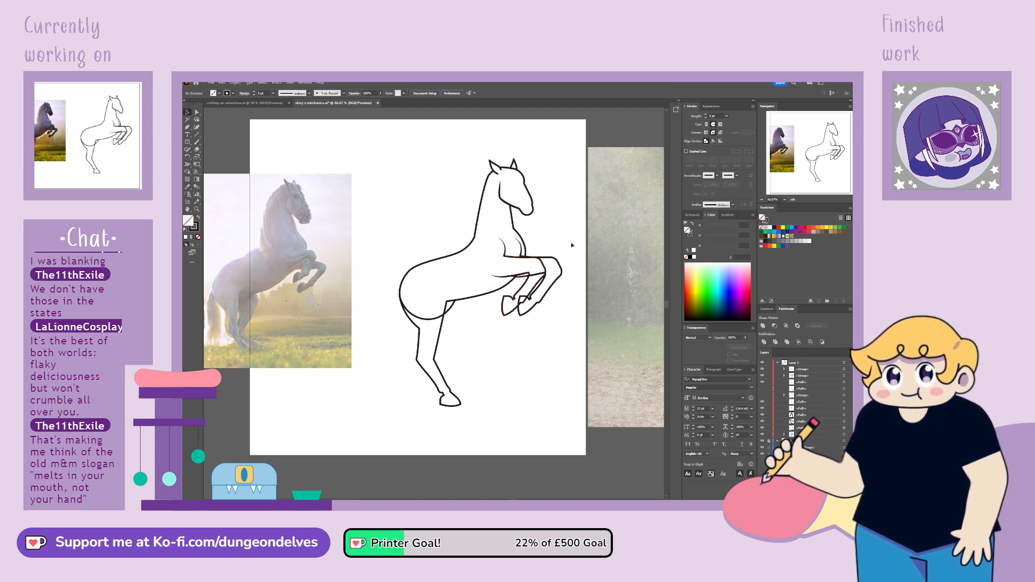
mouse_move(565, 271)
mouse_down()
mouse_move(544, 280)
mouse_move(571, 274)
mouse_up()
key(Delete)
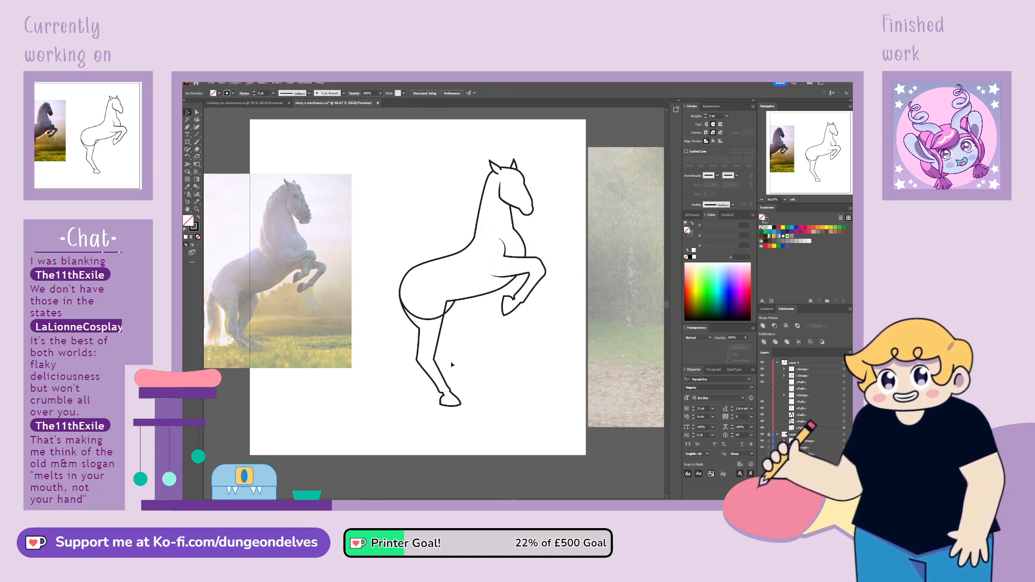
Draw the second hind leg's front line with the Pen tool, from the belly through the thigh and middle joint, ending diagonally forward
click(187, 127)
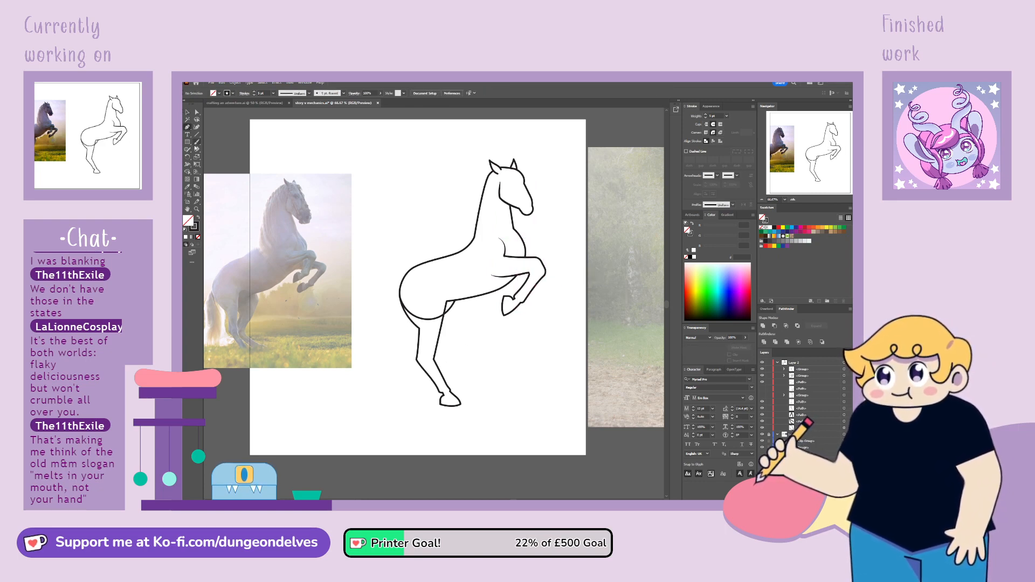
click(461, 300)
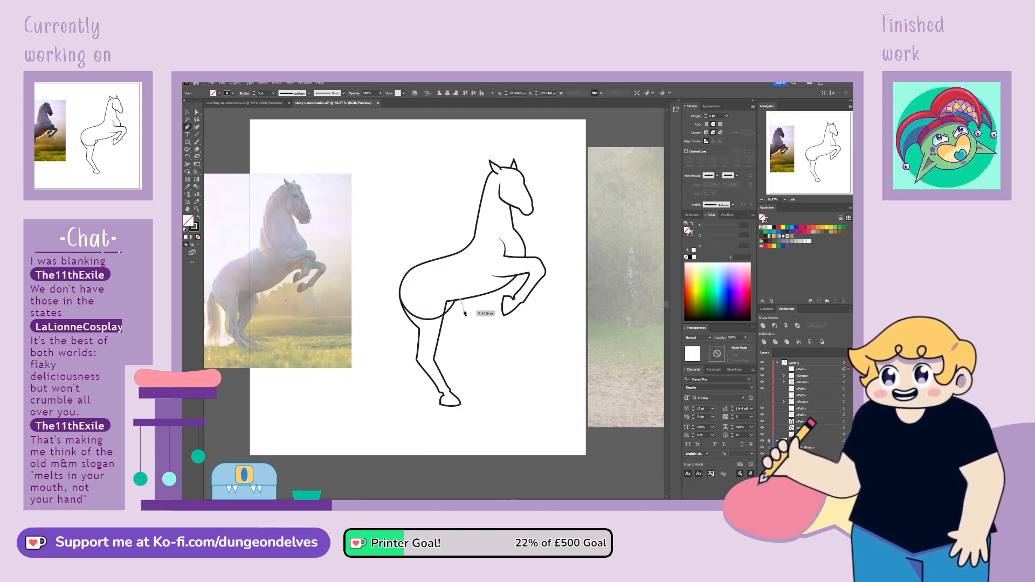
click(464, 311)
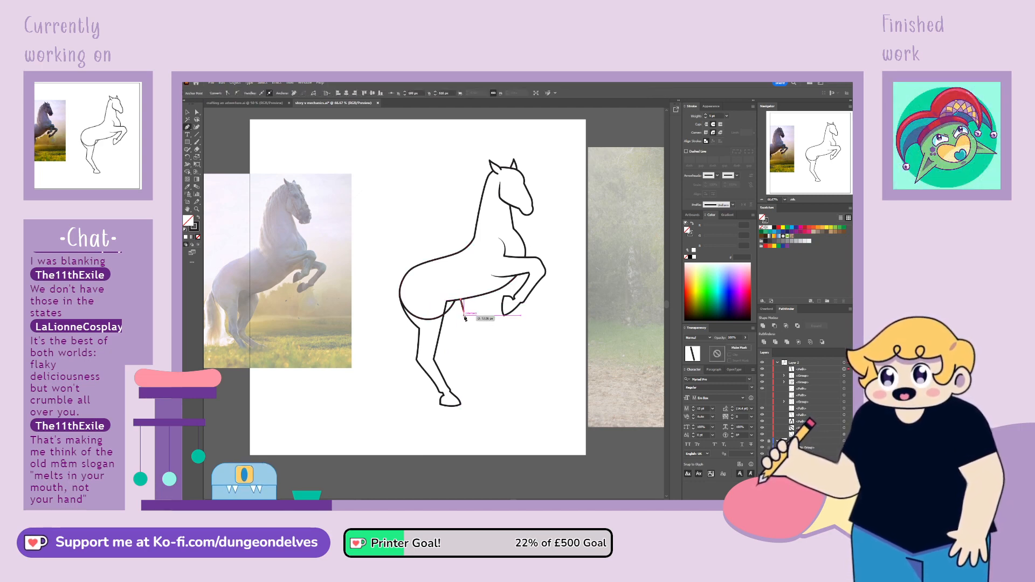
click(451, 354)
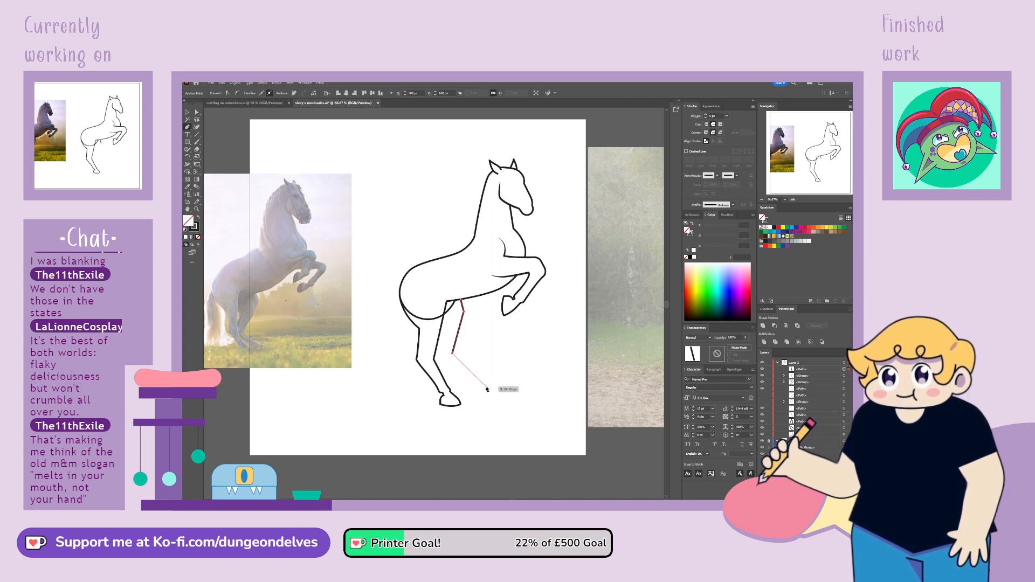
drag(491, 389, 481, 391)
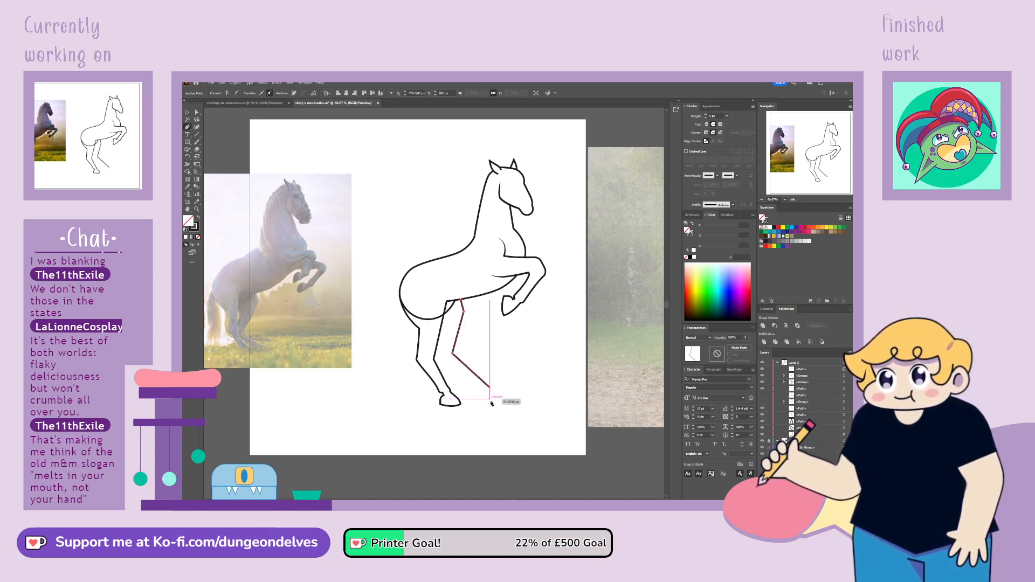
Adjust the second hind leg's upper anchor points, nudging the thigh corner slightly forward and keeping the top on the belly line
click(197, 112)
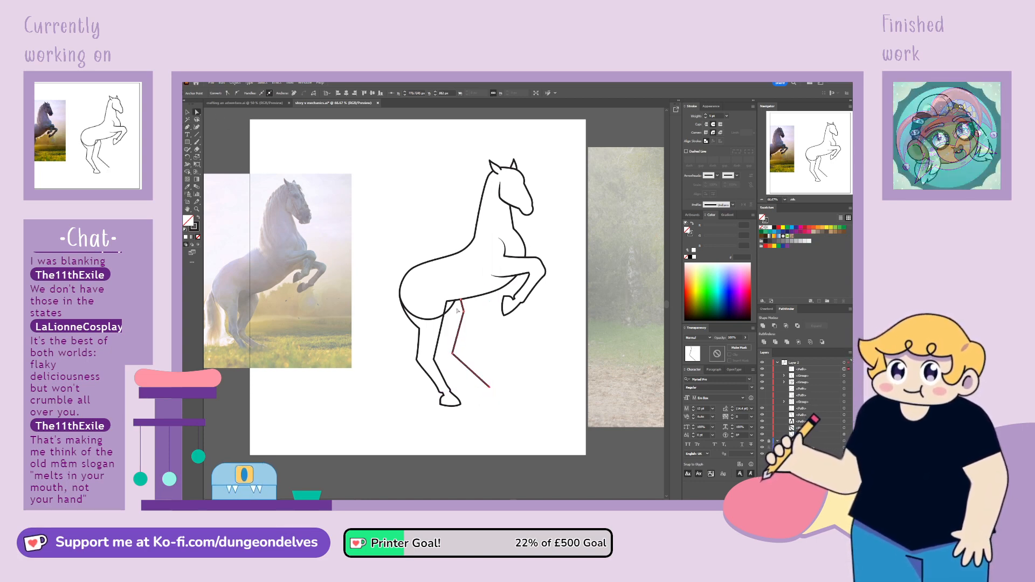
drag(467, 313, 466, 314)
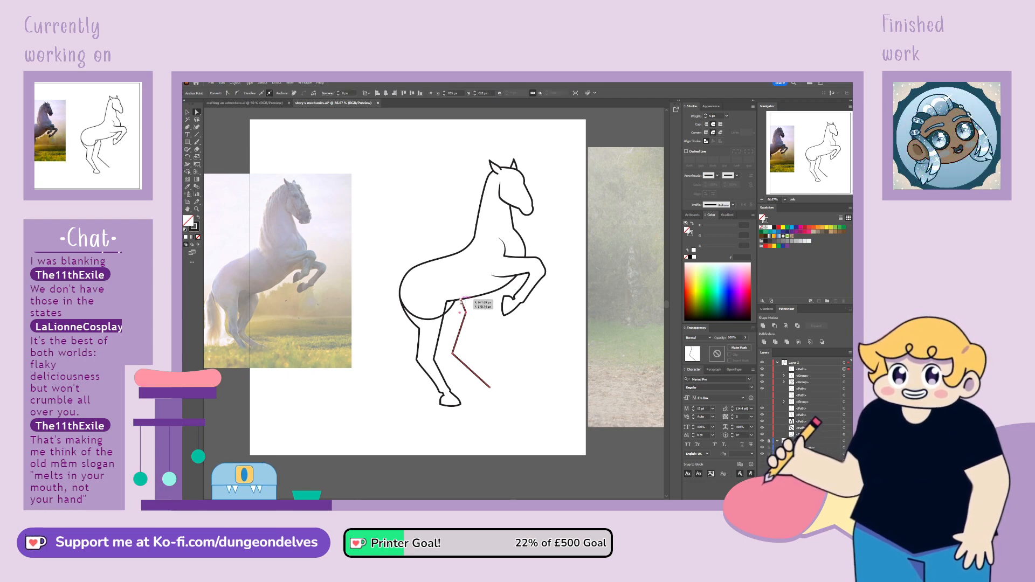
click(462, 302)
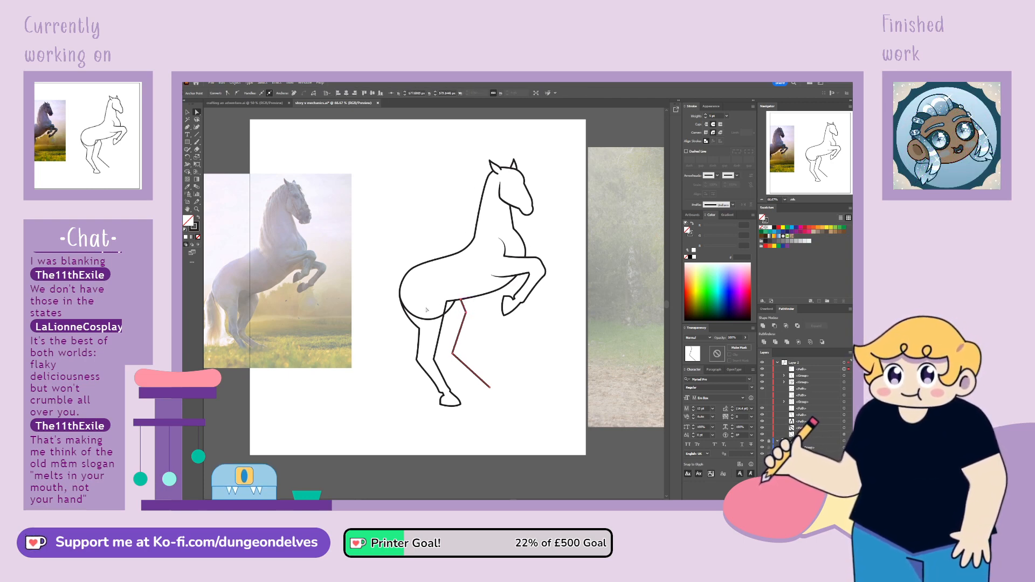
click(188, 127)
click(442, 327)
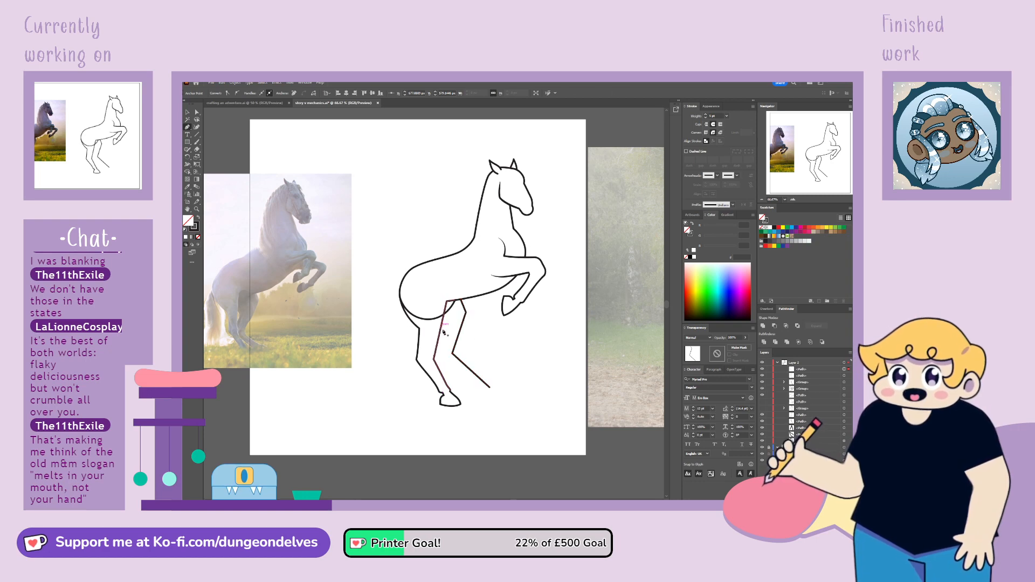
key(ctrl+z)
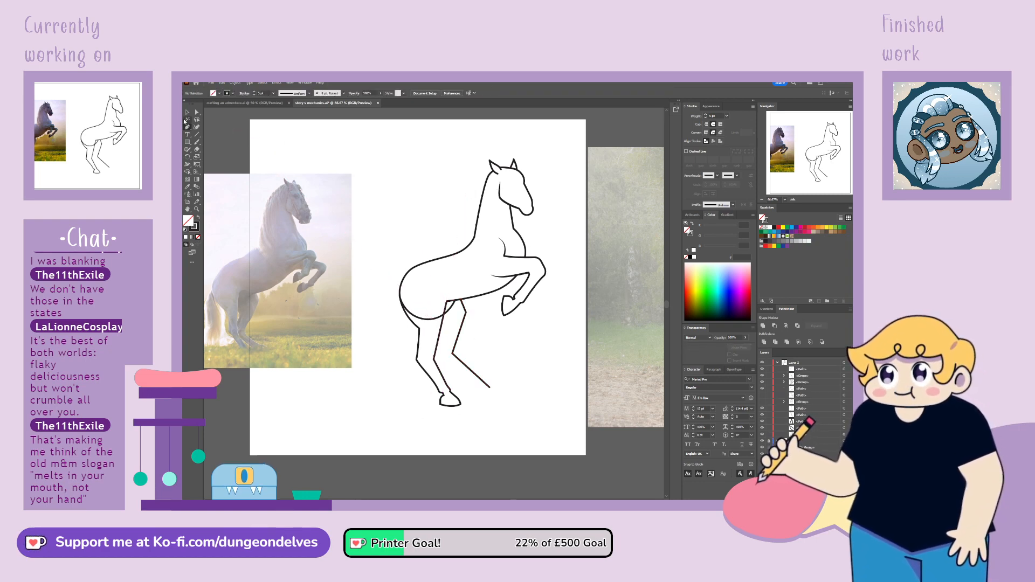
Add an anchor point on the first hind leg's front line at mid-thigh and nudge it slightly forward
drag(193, 129, 216, 135)
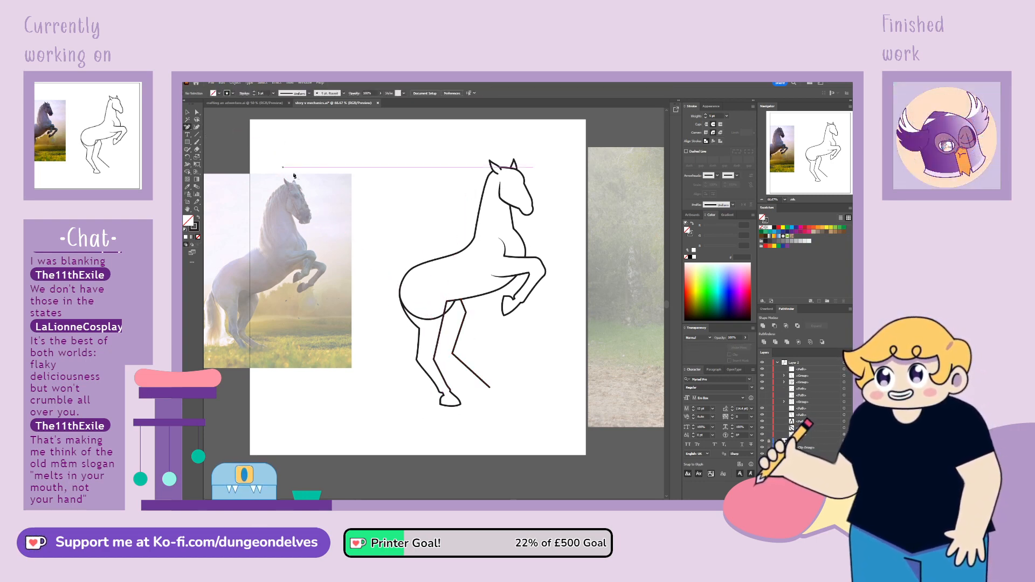
click(443, 327)
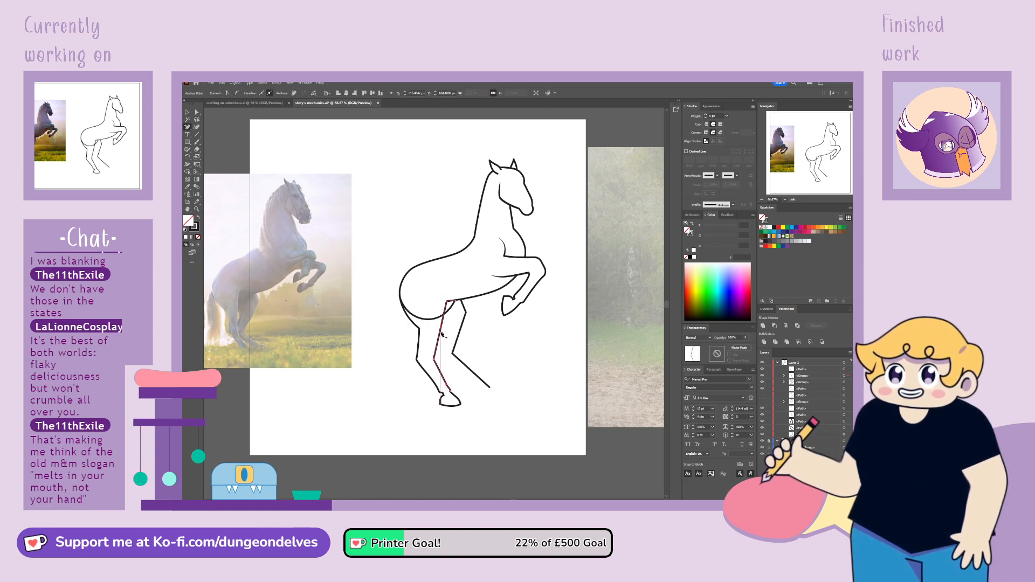
drag(443, 324, 444, 328)
click(475, 325)
click(445, 326)
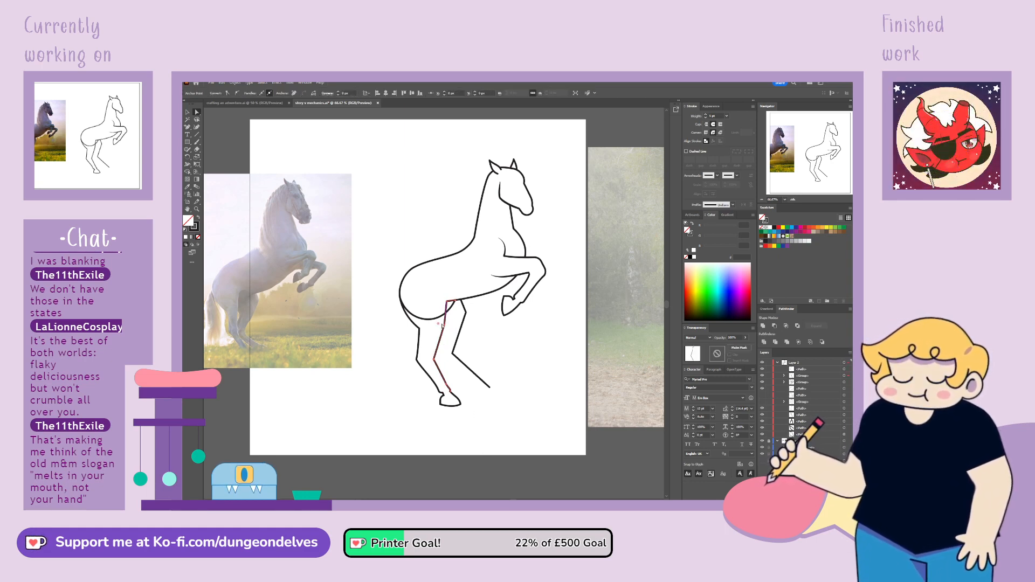
drag(270, 331, 269, 330)
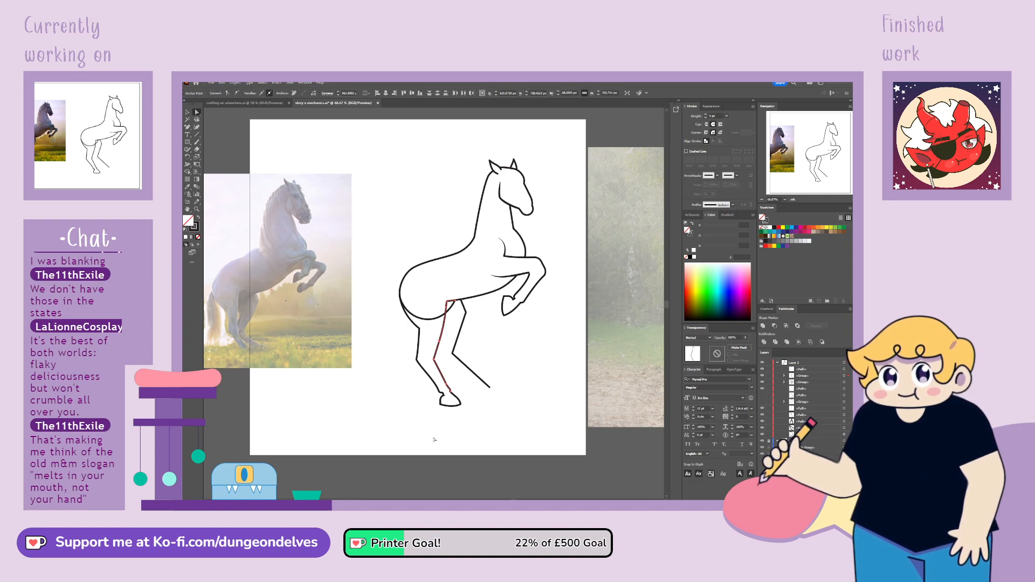
click(535, 412)
click(467, 315)
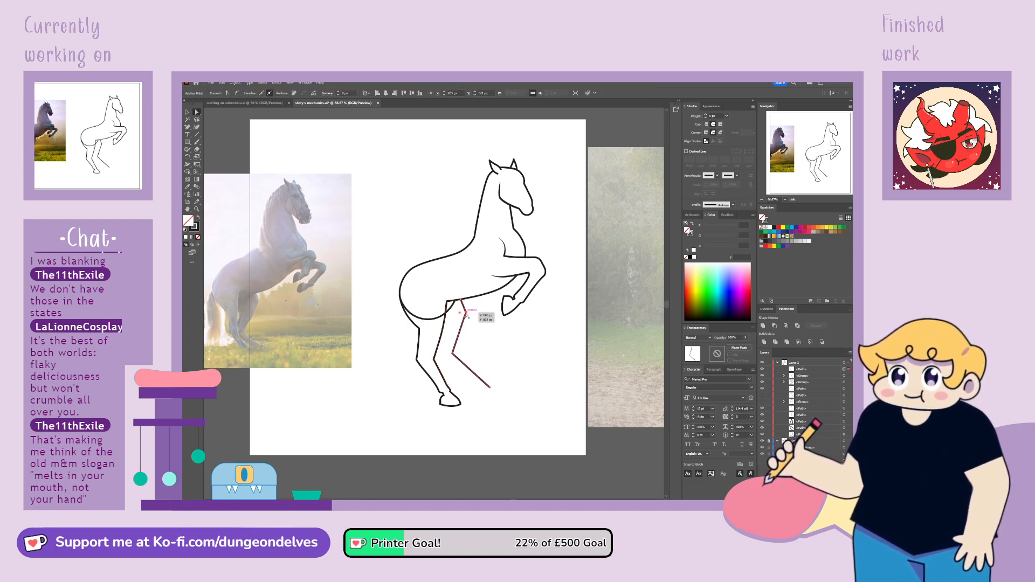
click(468, 349)
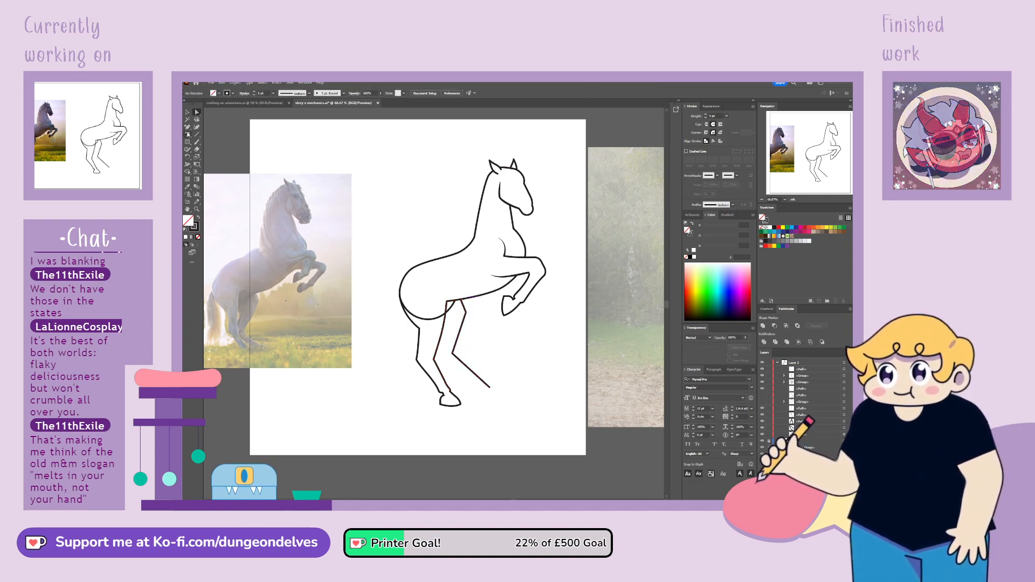
Draw a curved line with the Pen tool from the first hind leg's middle joint up to the rump's lower edge
click(187, 128)
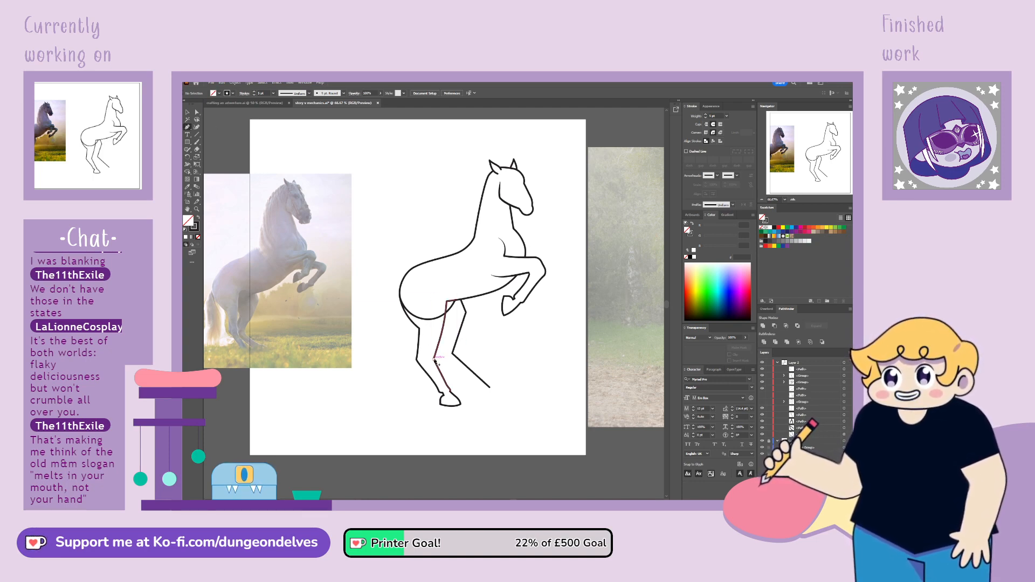
click(436, 359)
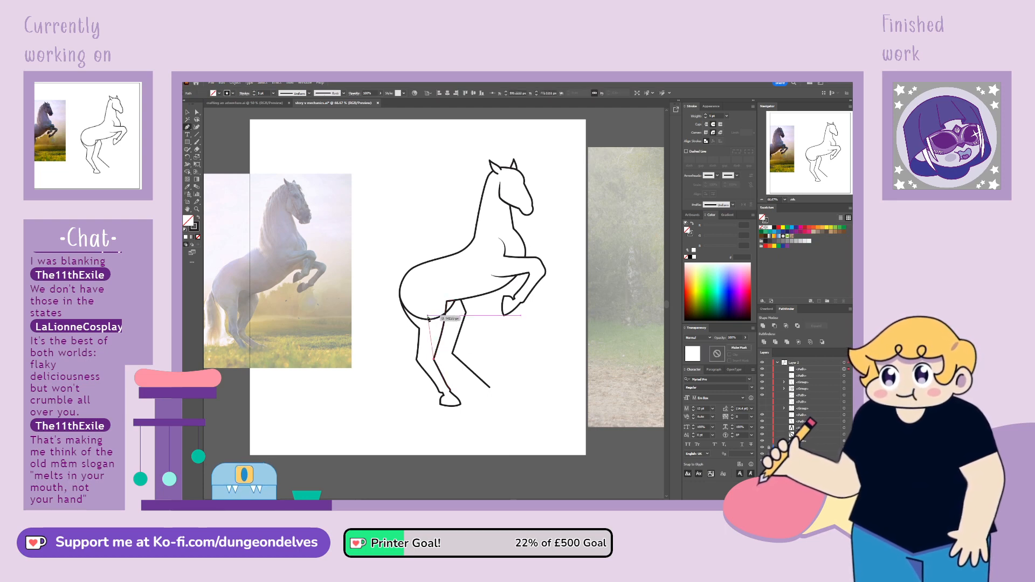
drag(429, 318, 242, 147)
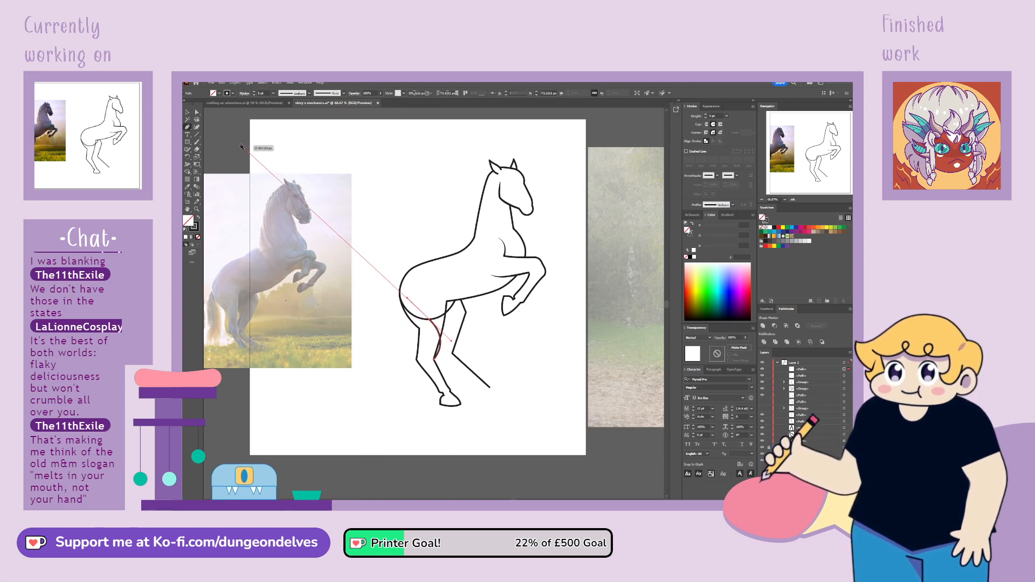
click(196, 113)
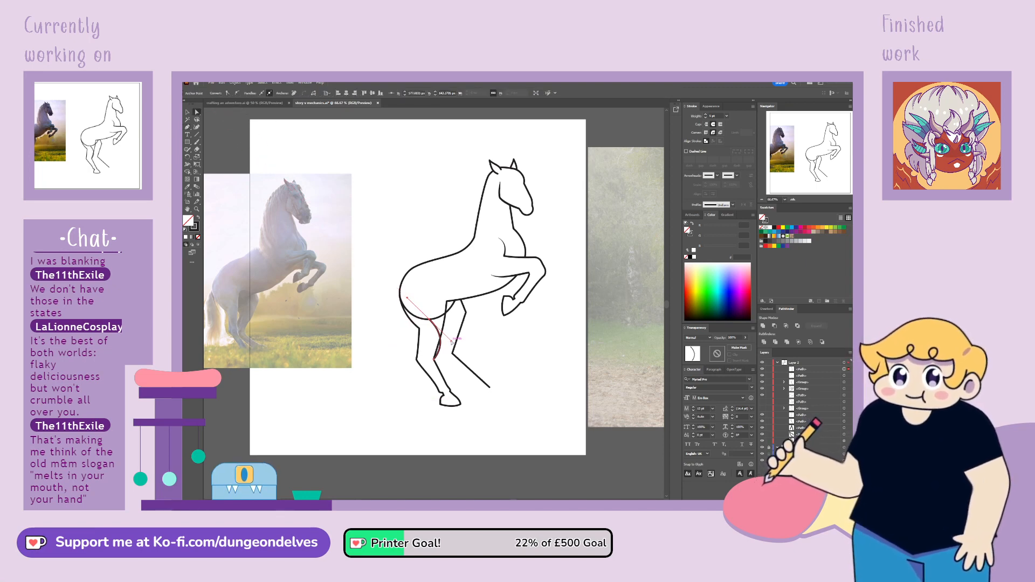
Shift the second hind leg's top point, thigh corner and middle joint slightly forward
drag(450, 351, 454, 356)
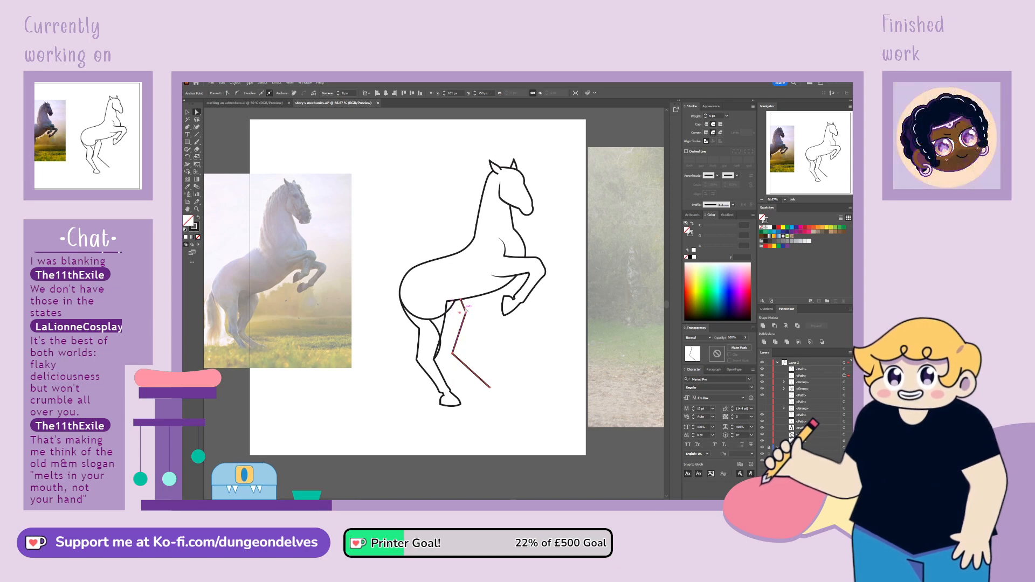
drag(461, 300, 469, 315)
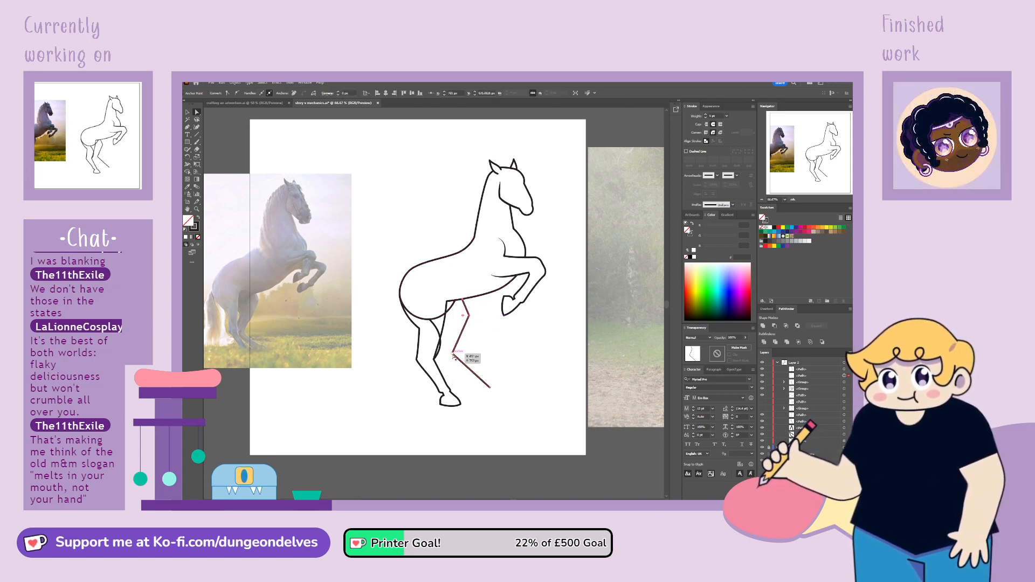
drag(454, 353, 436, 359)
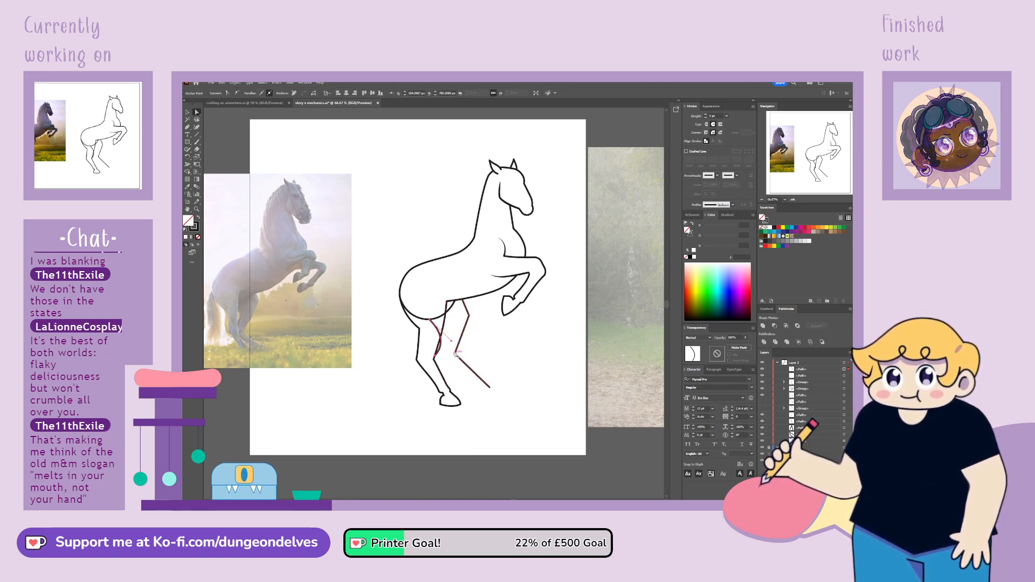
click(457, 353)
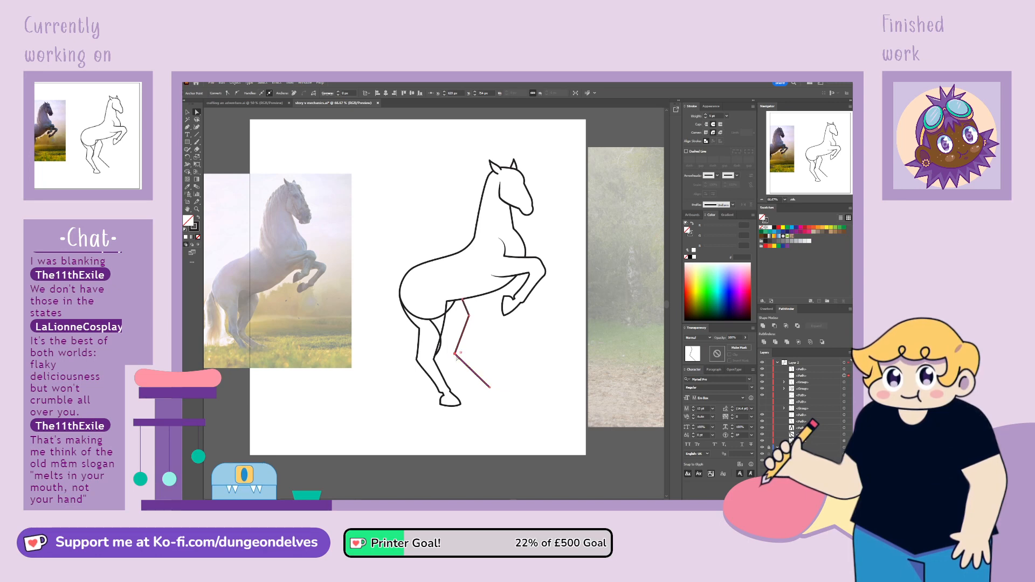
Extend the second hind leg's rear line from its middle joint down to the ankle and shorten its upper curve to the first leg's front line
click(428, 302)
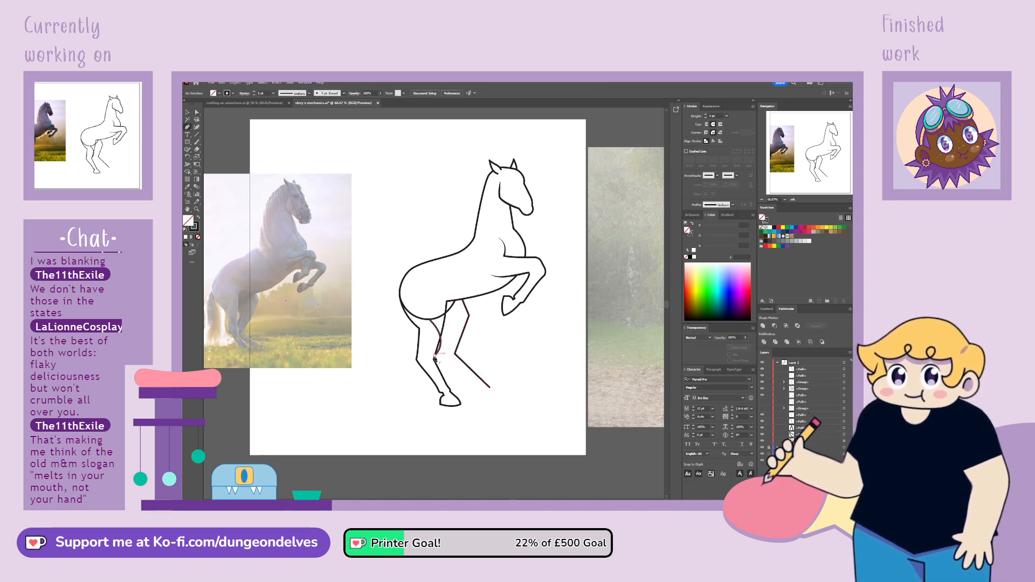
drag(438, 365, 481, 395)
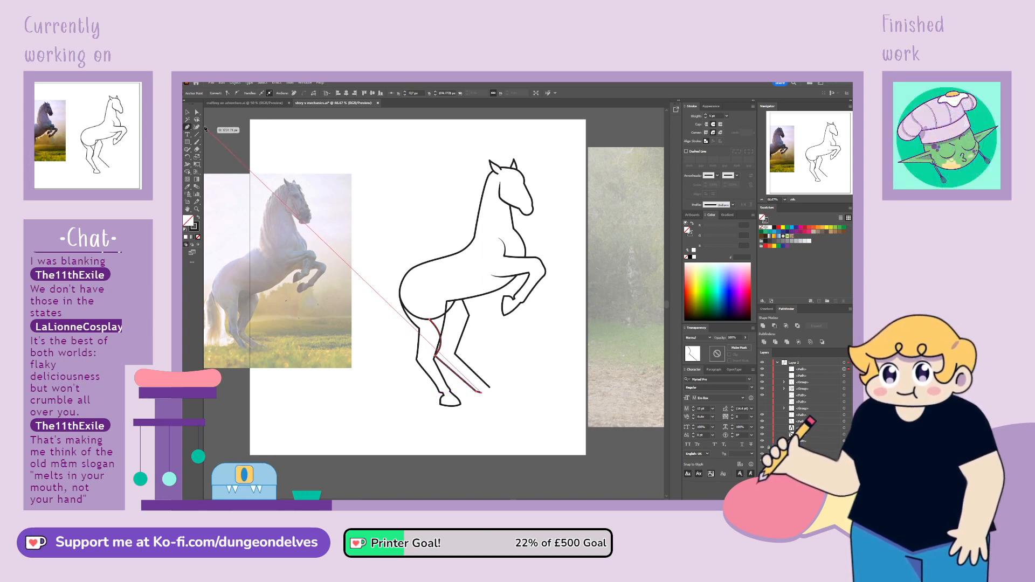
click(197, 112)
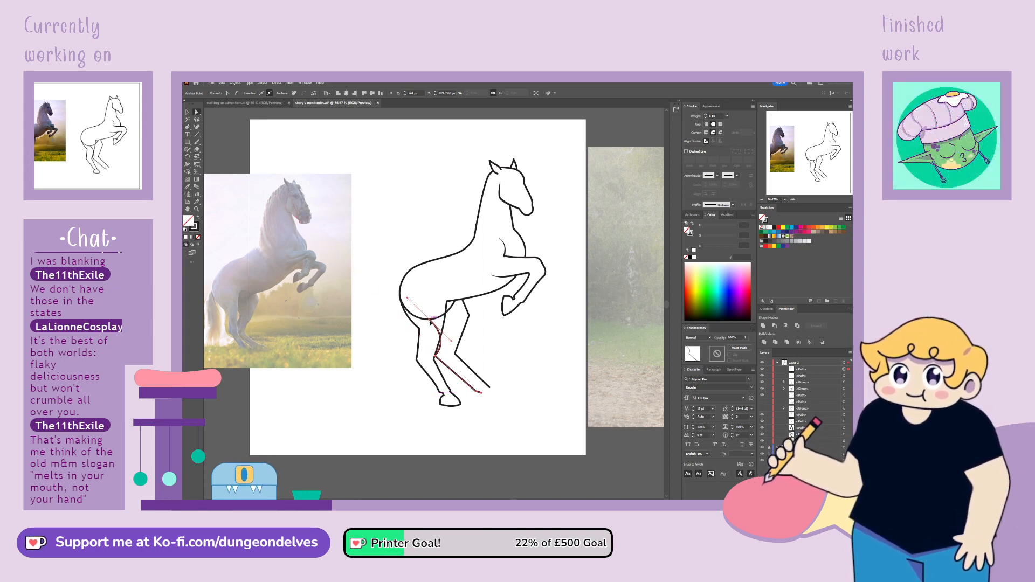
click(430, 322)
drag(187, 128, 205, 134)
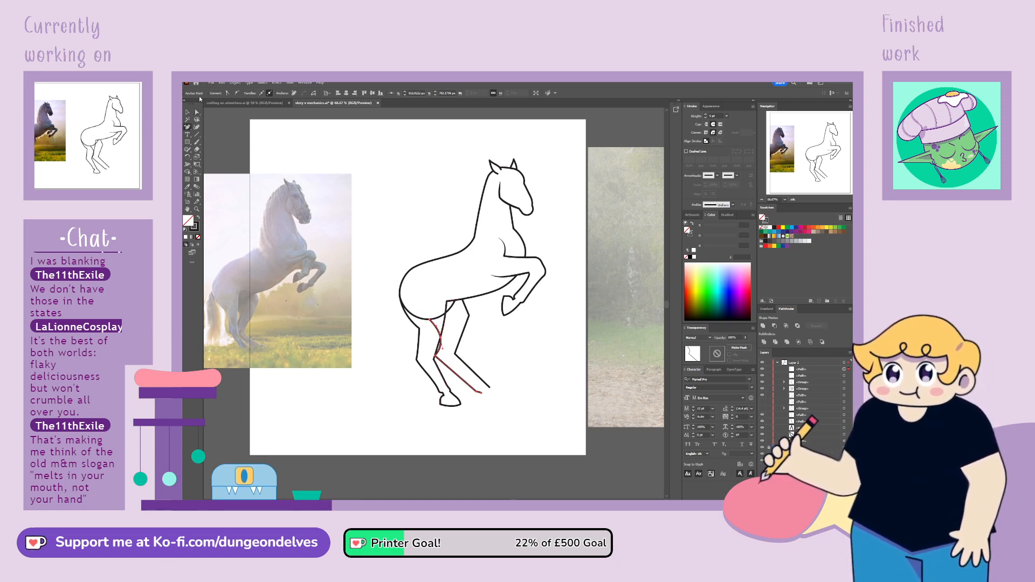
click(442, 322)
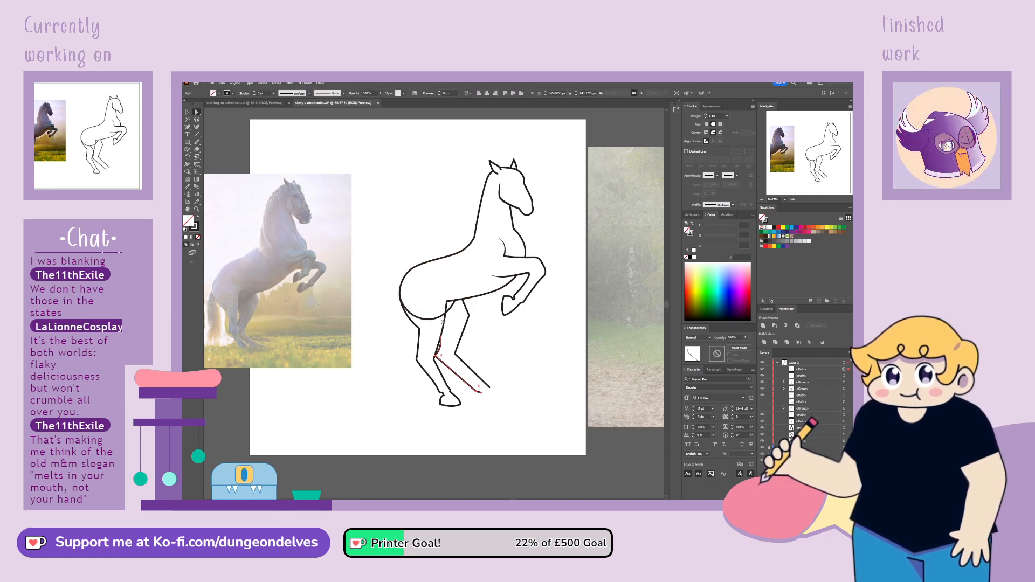
click(441, 349)
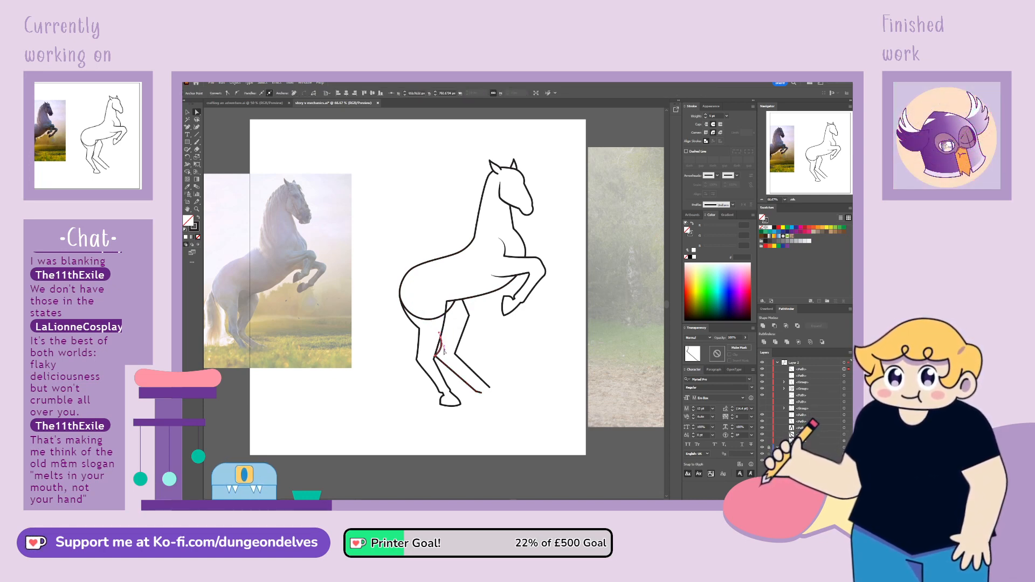
drag(439, 355, 456, 356)
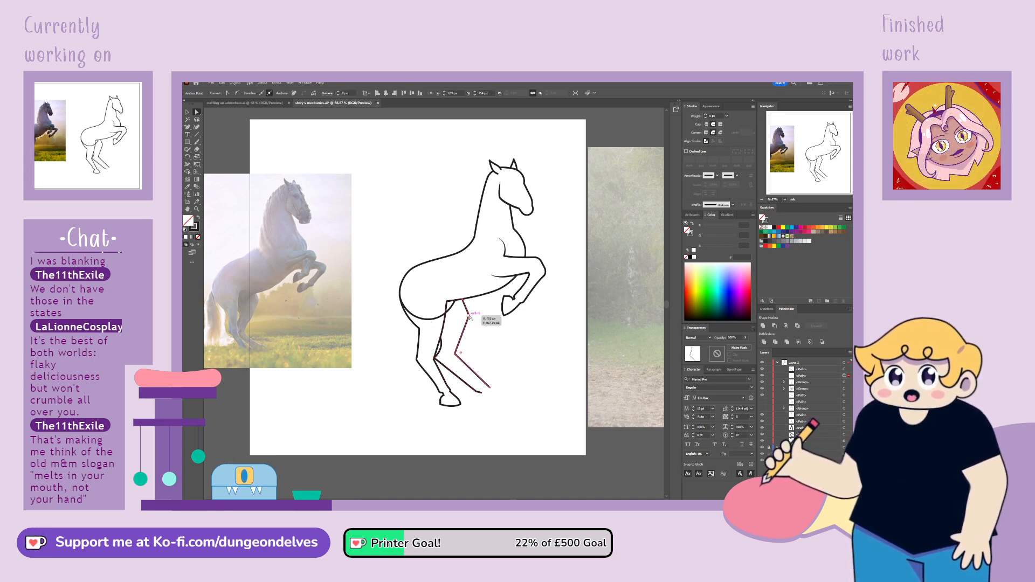
Convert the thigh corner on the second hind leg's front line to a smooth curve and shift its middle joint slightly
click(233, 96)
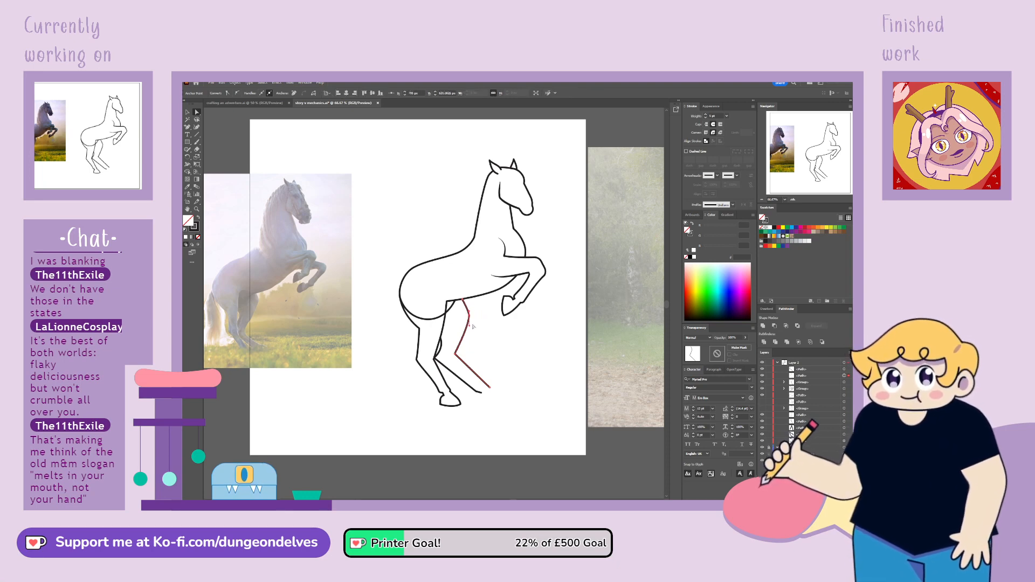
click(447, 348)
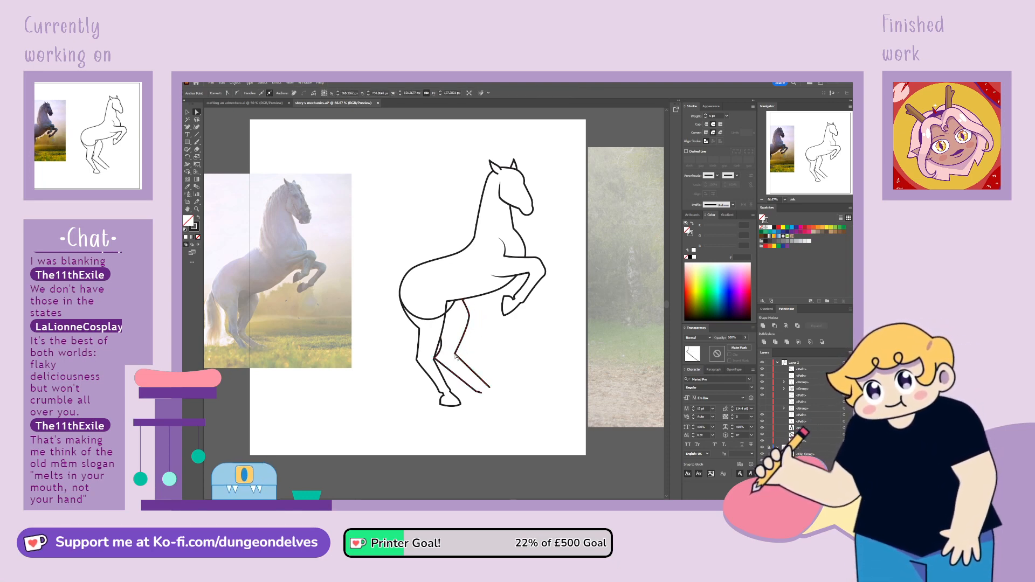
click(456, 356)
drag(456, 355, 457, 357)
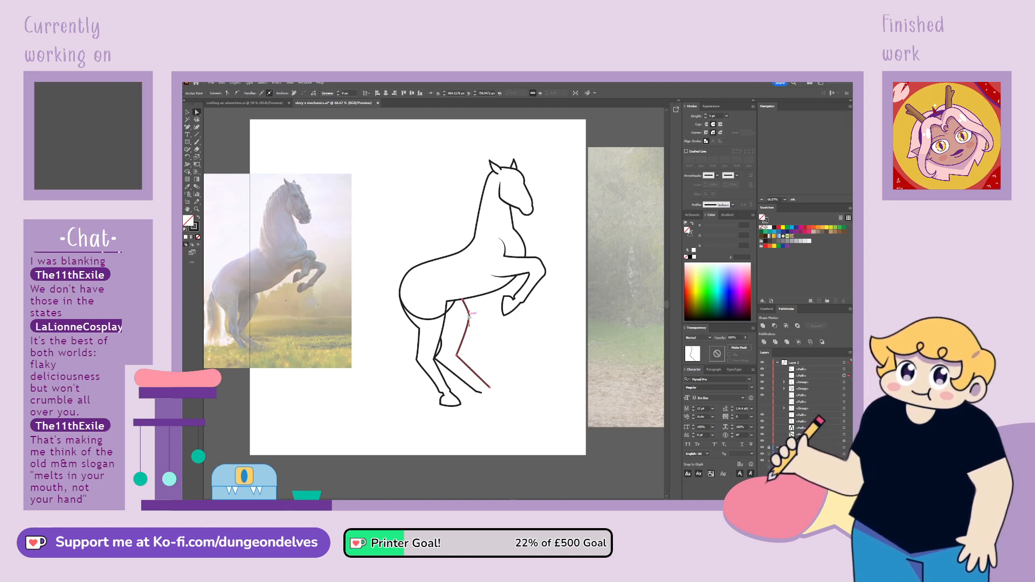
drag(470, 317, 470, 311)
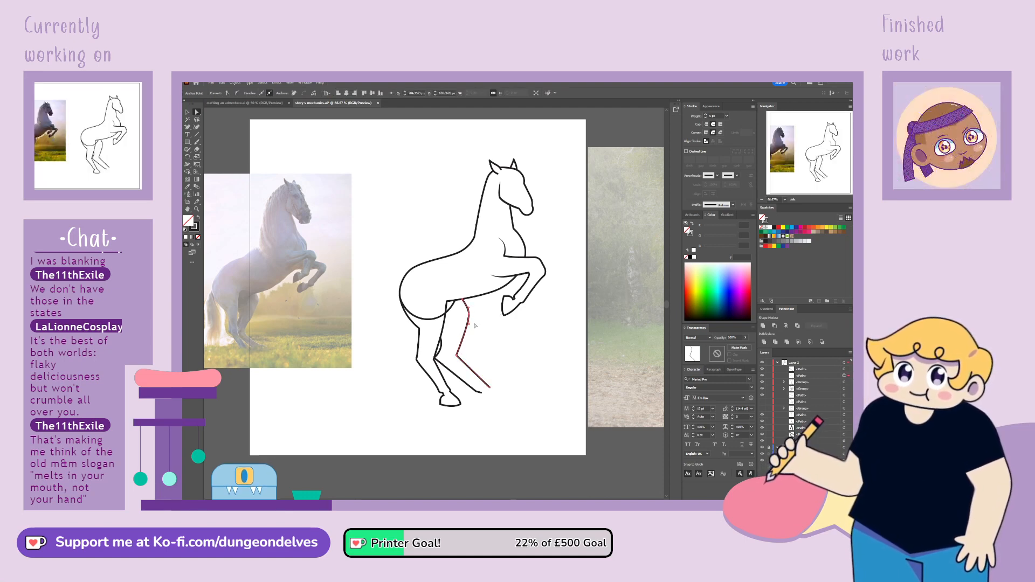
click(520, 487)
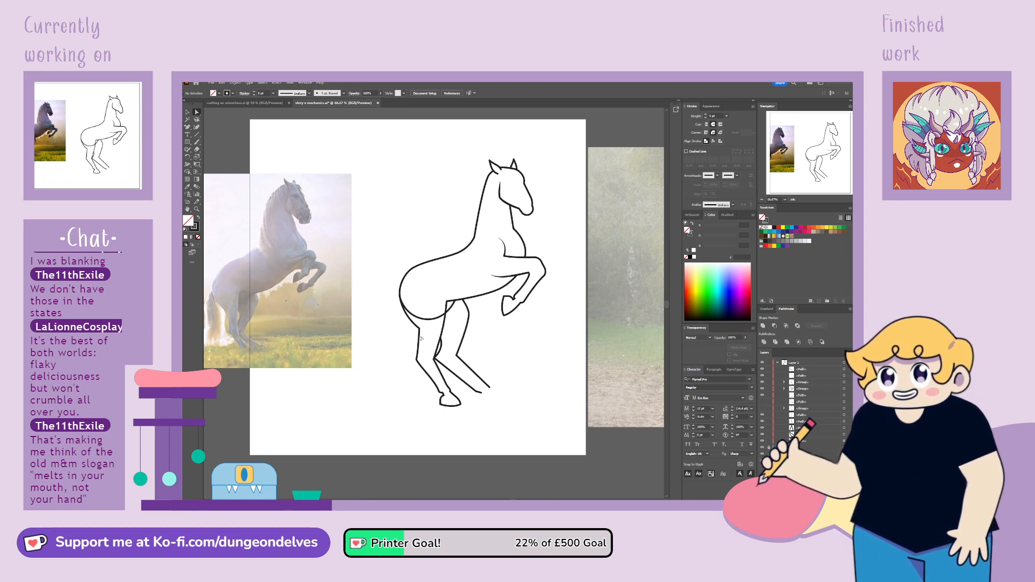
Nudge the middle joint of the second hind leg's rear line slightly forward
click(438, 345)
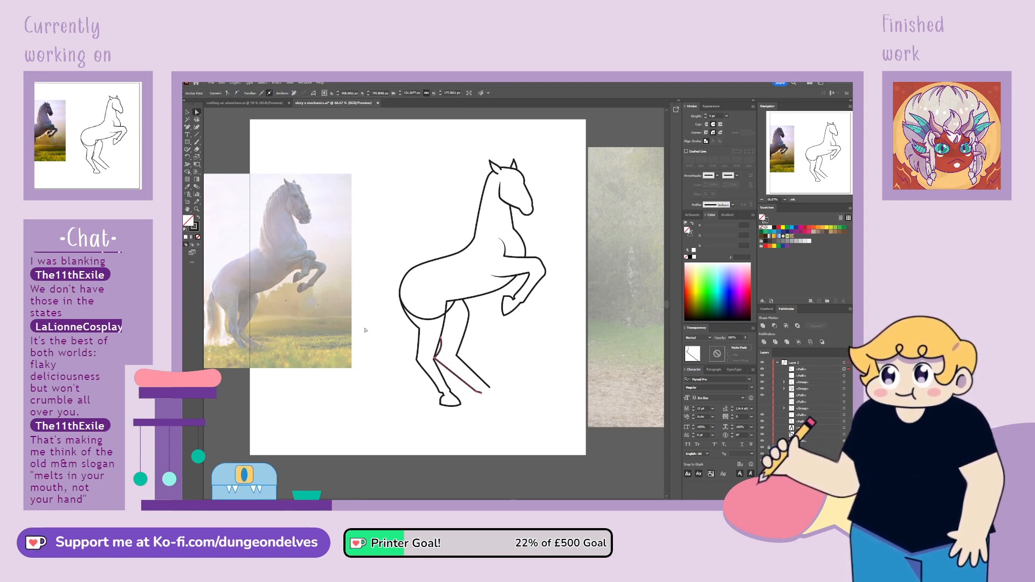
click(435, 359)
mouse_move(434, 359)
mouse_down()
mouse_move(445, 348)
mouse_move(439, 359)
mouse_up()
click(457, 354)
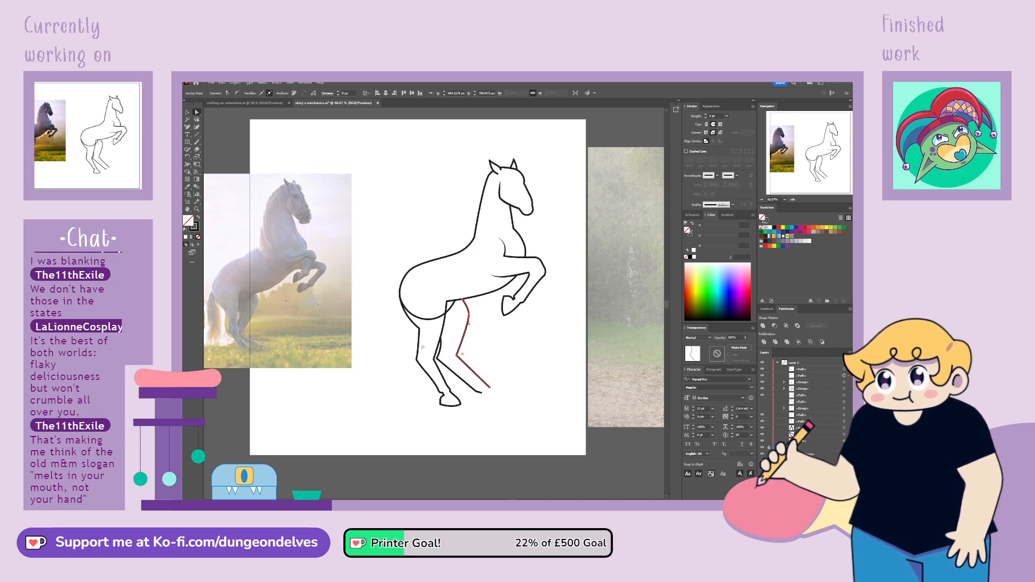
Copy the hoof from the grouped first hind leg and place the copy at the lower end of the second hind leg
key(v)
double_click(461, 404)
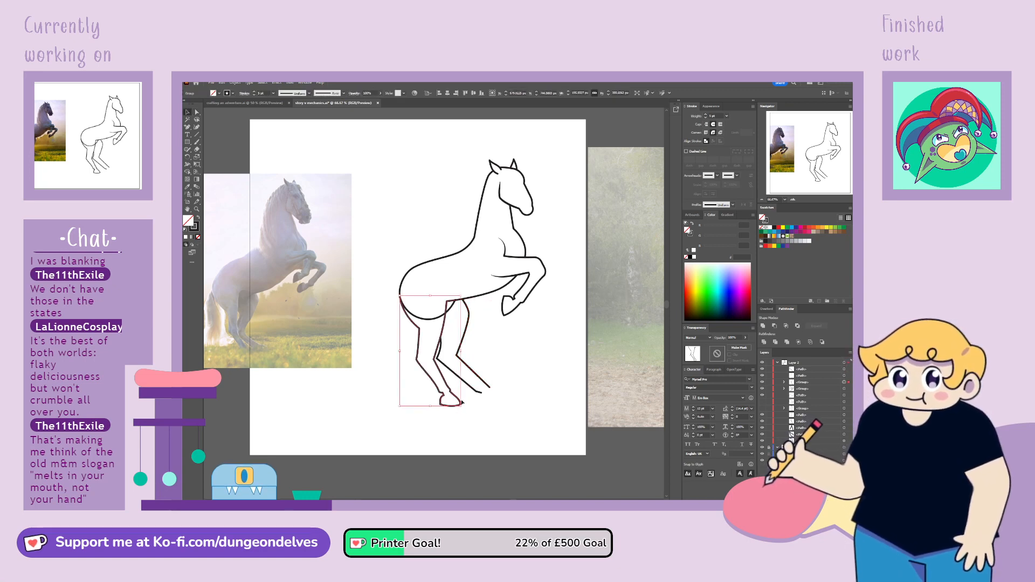
double_click(485, 426)
key(ctrl+v)
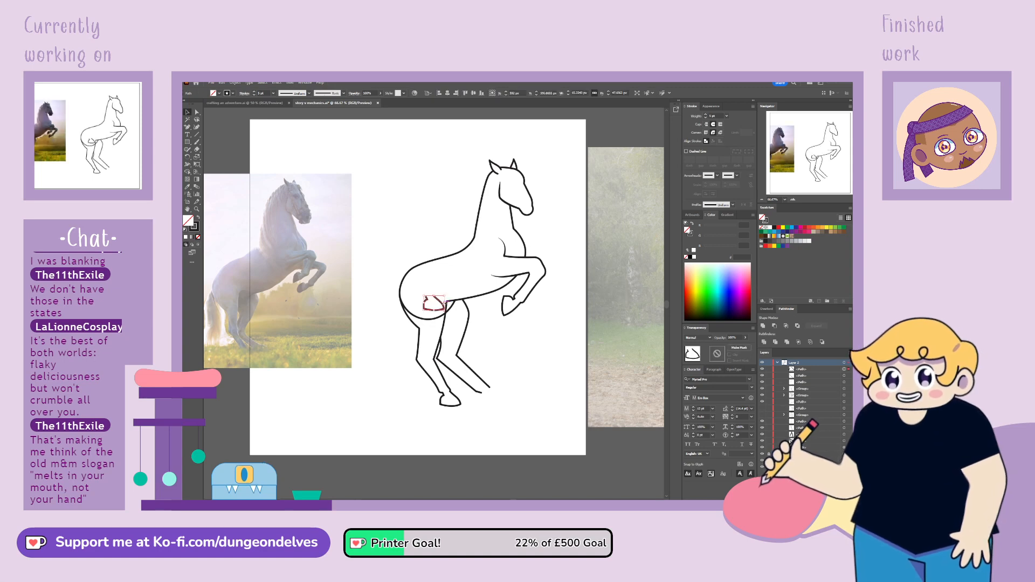
drag(442, 305, 503, 404)
click(490, 398)
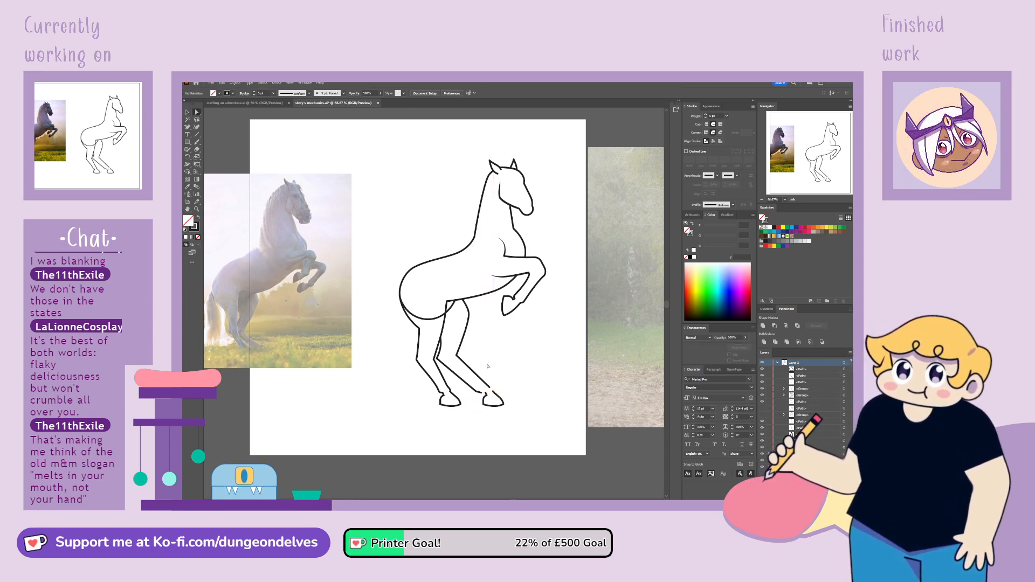
Extend the lower end of the second hind leg's front line to meet the top of the copied hoof
click(495, 393)
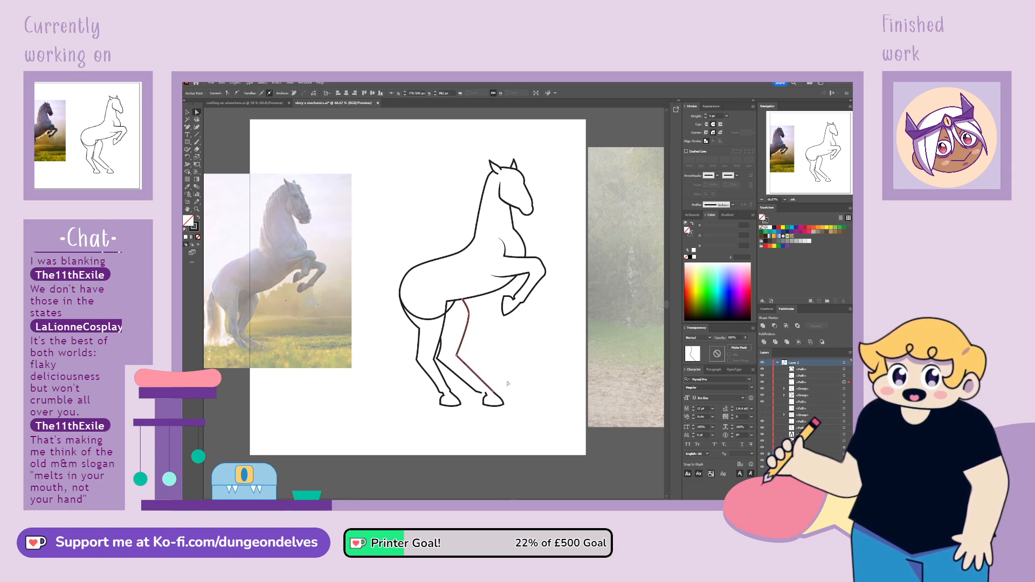
click(530, 465)
click(490, 395)
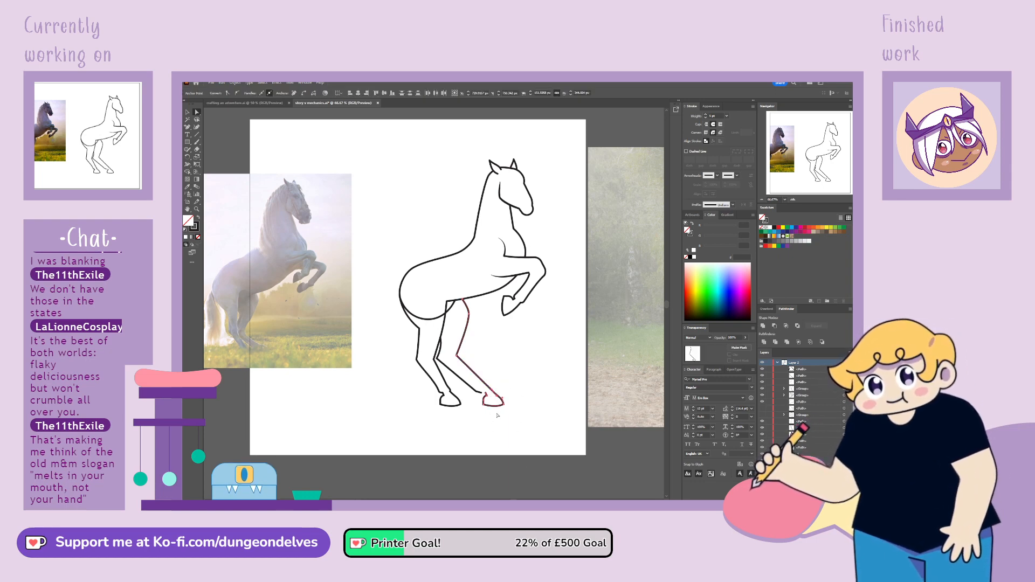
key(ctrl+plus)
key(ctrl+plus)
key(ctrl+plus)
key(ctrl+plus)
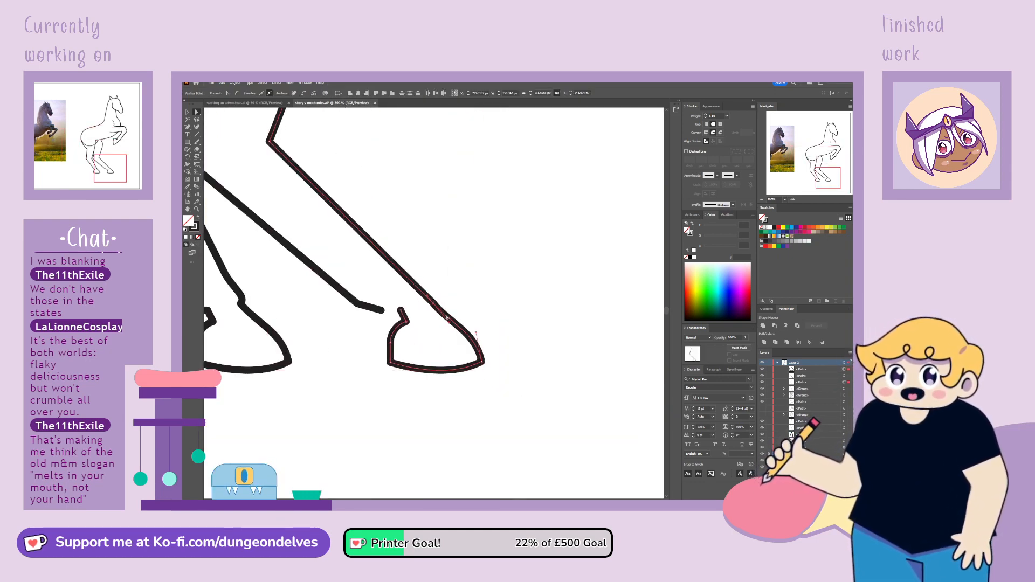
click(433, 319)
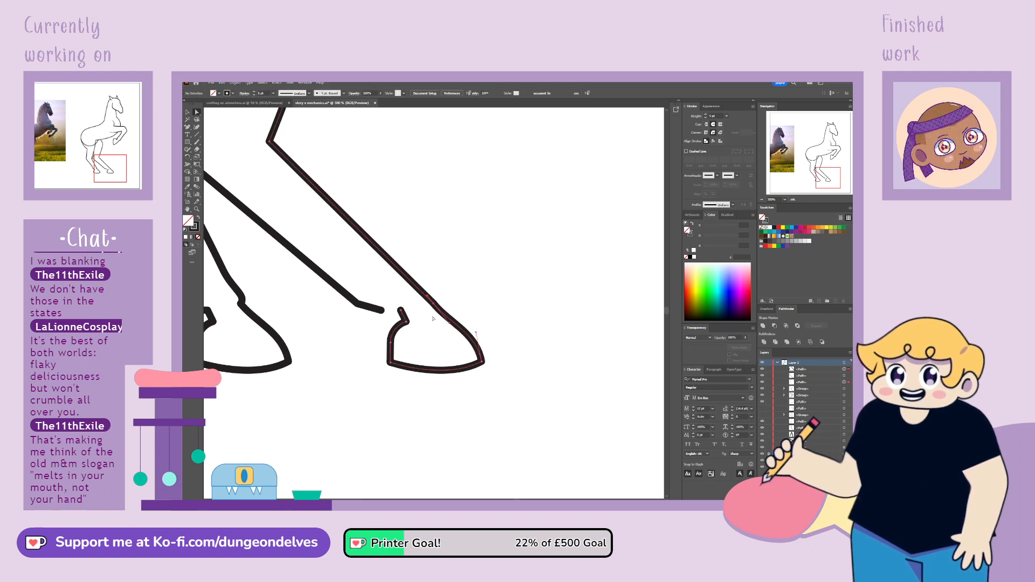
click(448, 324)
click(451, 326)
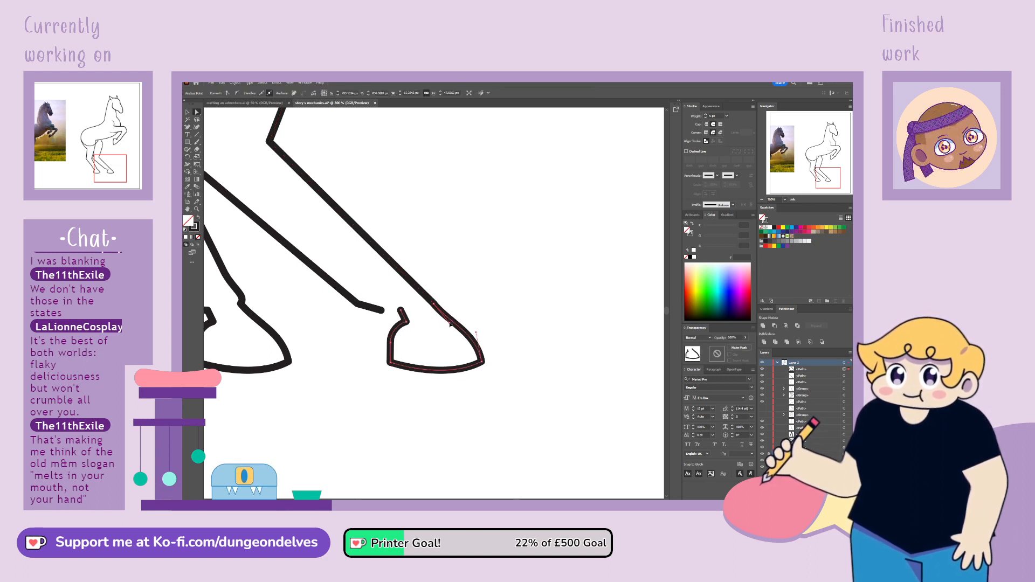
click(454, 323)
click(408, 341)
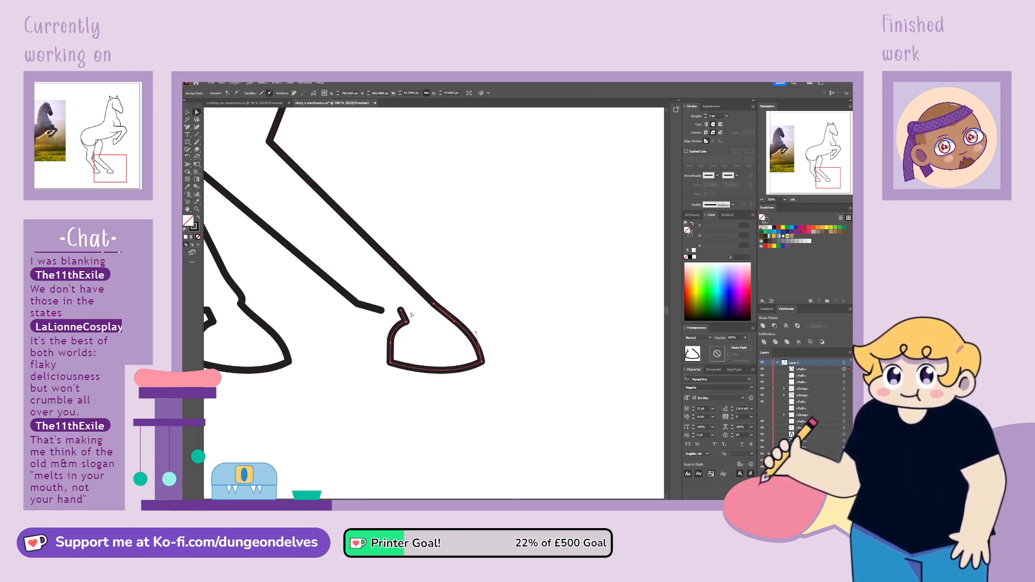
Attach the end of the second hind leg's rear line to the back of the hoof and smooth the ankle corner into a curve
click(383, 310)
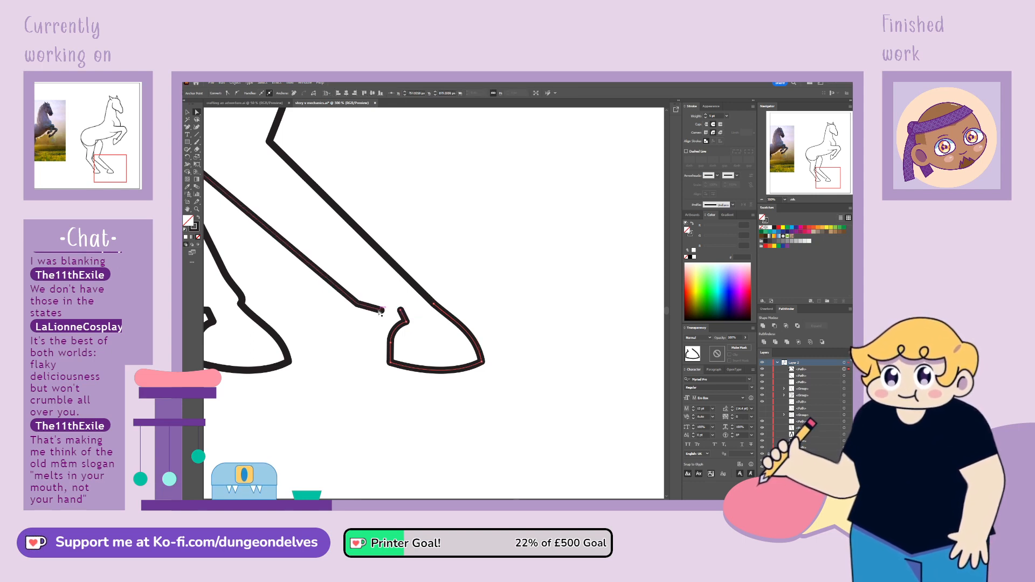
mouse_move(382, 310)
mouse_down()
mouse_move(402, 311)
mouse_move(393, 307)
mouse_up()
click(358, 303)
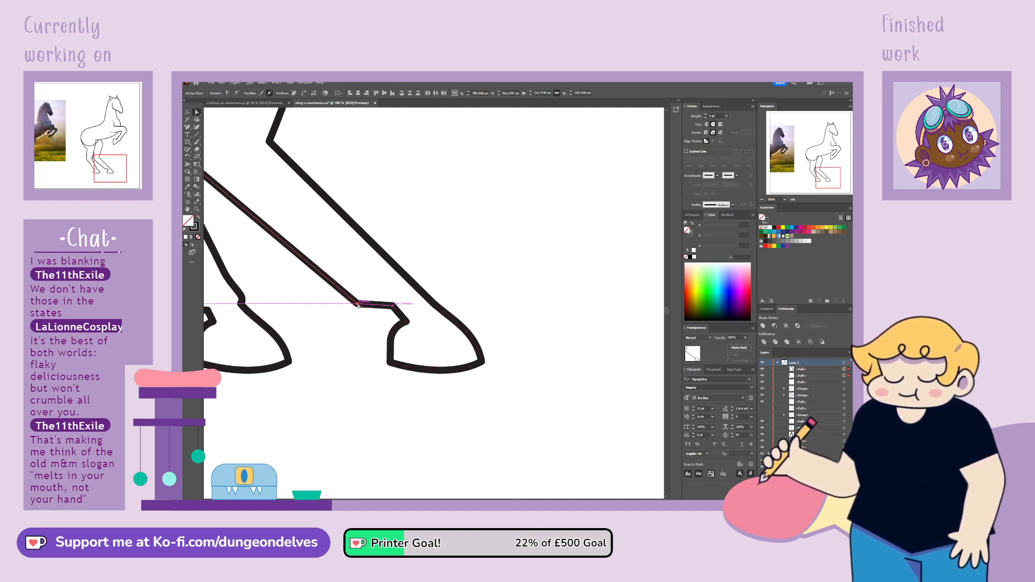
click(236, 94)
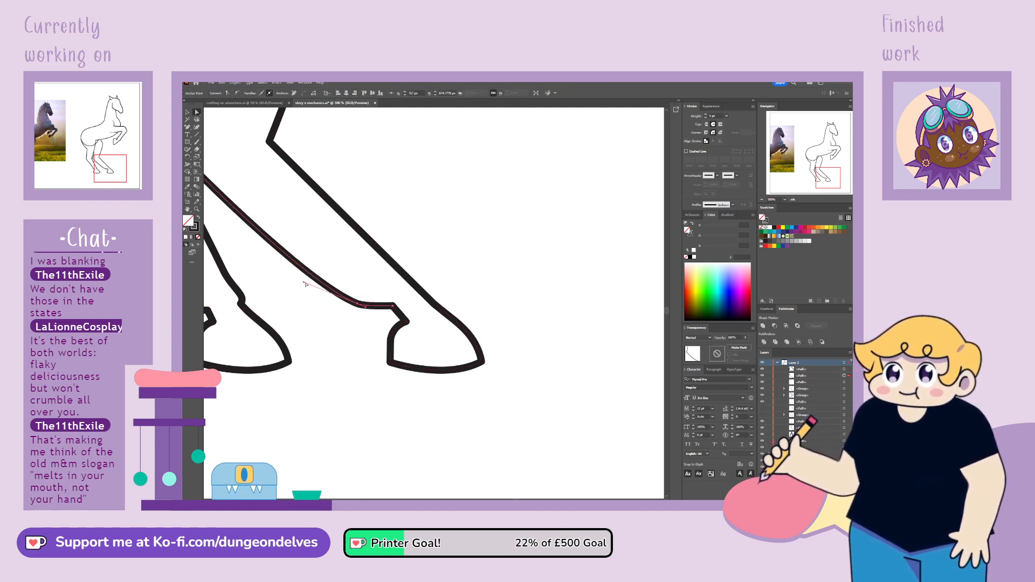
drag(304, 284, 360, 298)
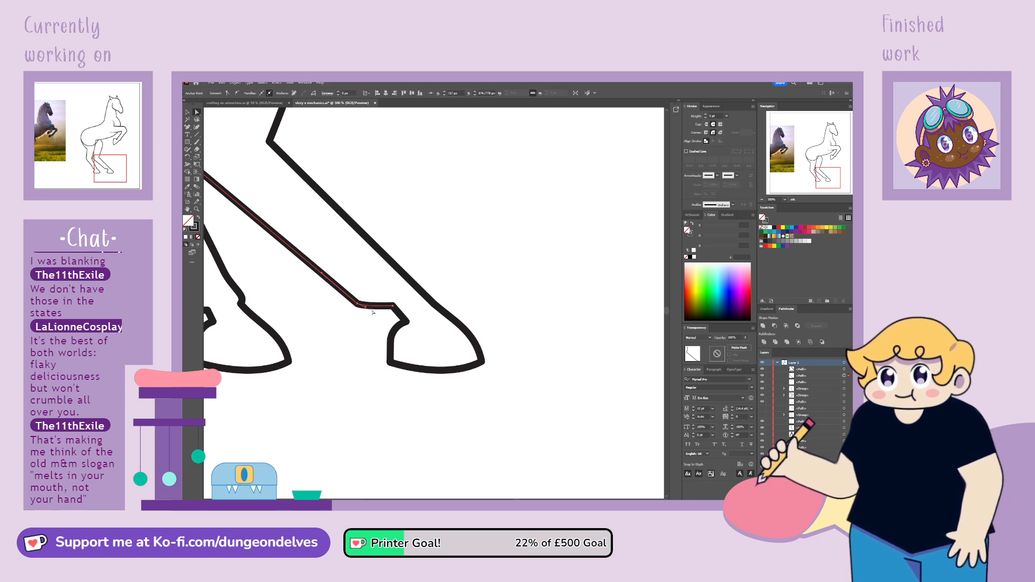
click(371, 311)
drag(366, 310, 369, 264)
click(479, 255)
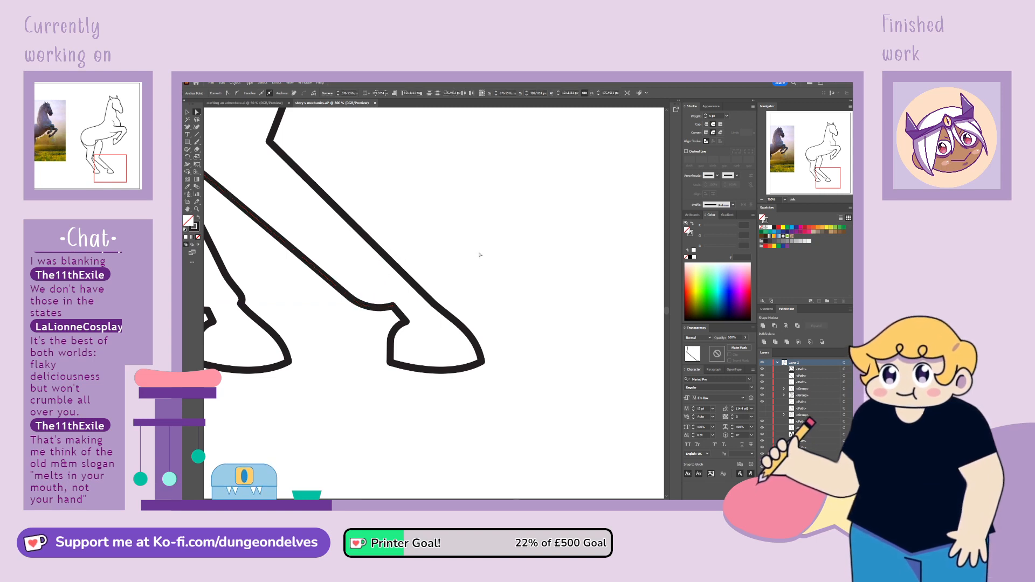
Reshape the second hind leg's hoof by pulling the toe and heel points slightly forward and adjusting the front curve
drag(481, 362, 490, 362)
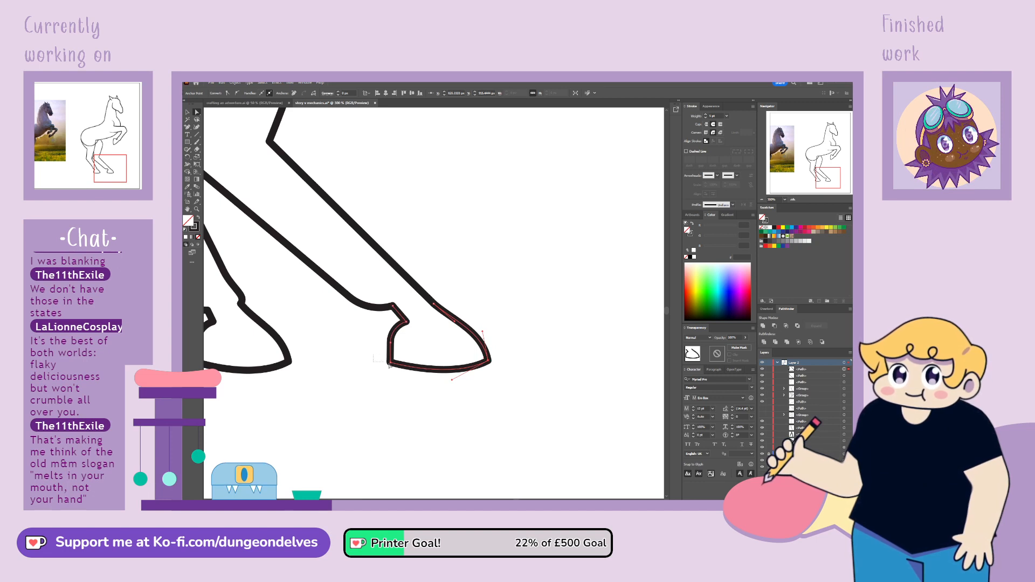
drag(389, 366, 393, 367)
drag(391, 363, 392, 363)
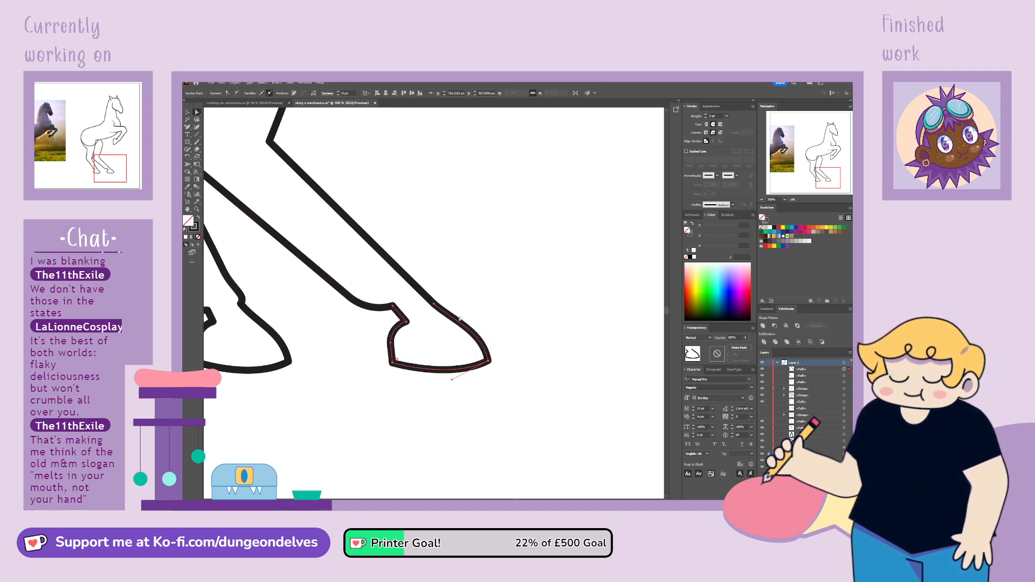
click(434, 304)
click(484, 333)
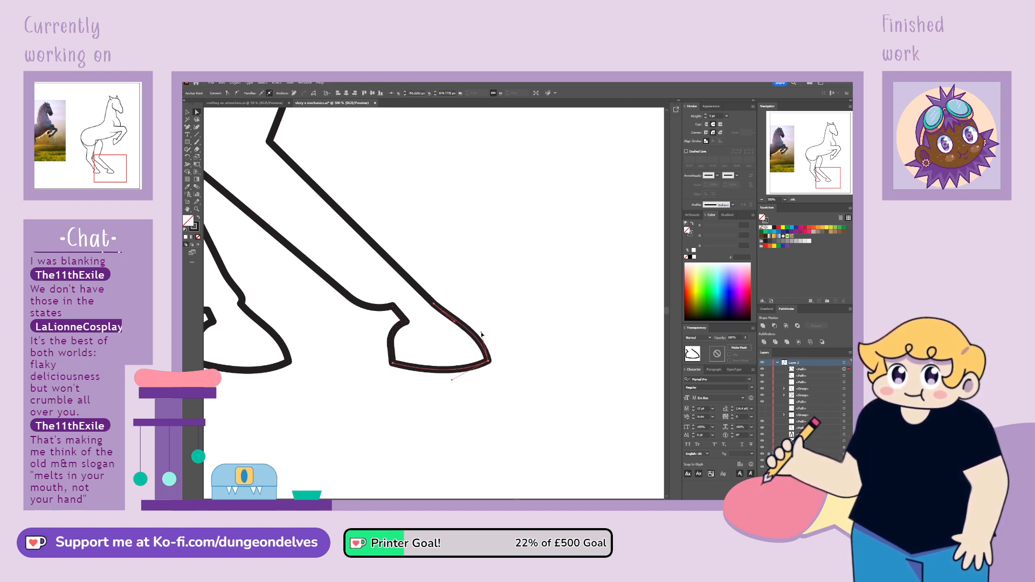
click(508, 312)
Lasso the second hind leg's hoof and ankle points and shift them slightly back and up
key(ctrl+minus)
key(ctrl+minus)
key(ctrl+minus)
key(ctrl+minus)
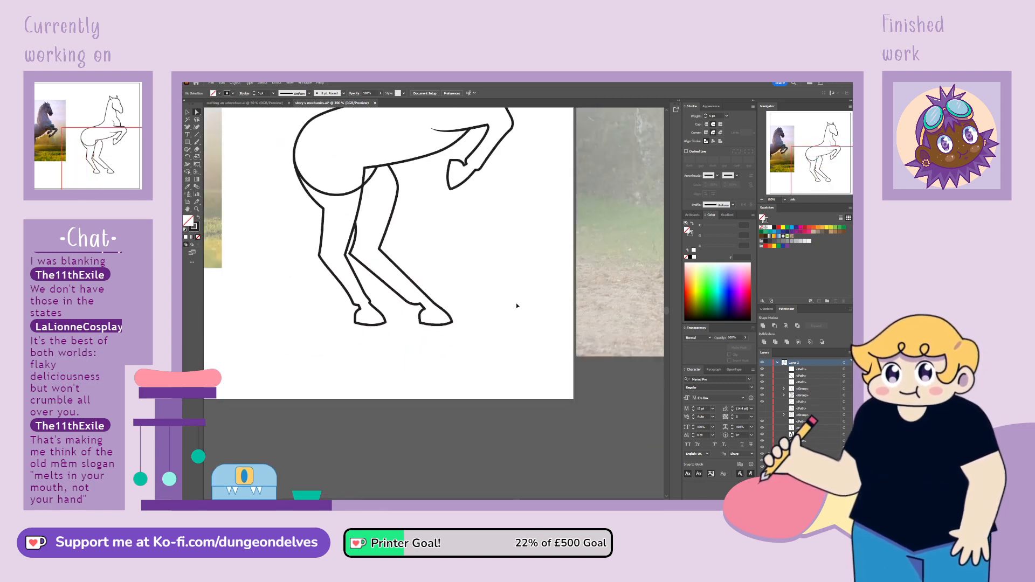
key(ctrl+plus)
key(ctrl+plus)
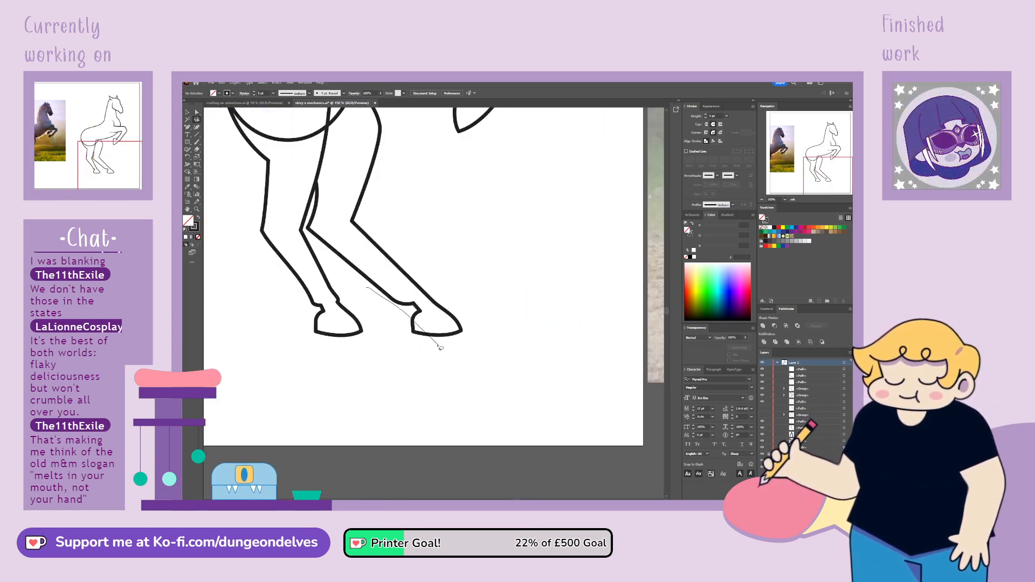
drag(439, 346, 480, 375)
mouse_move(366, 306)
mouse_down()
mouse_move(509, 330)
mouse_move(360, 247)
mouse_up()
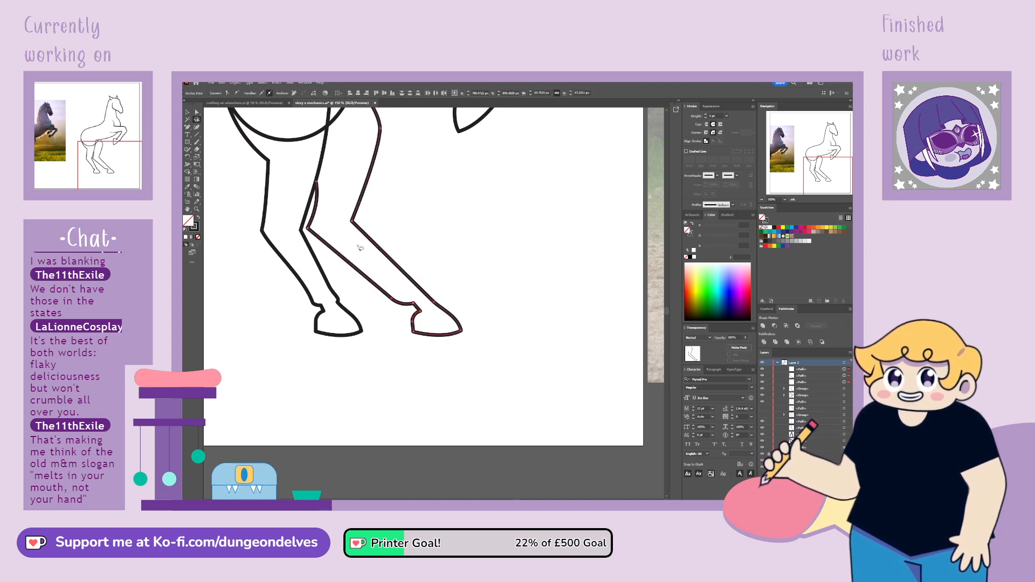
click(196, 112)
mouse_move(462, 331)
mouse_down()
mouse_move(460, 289)
mouse_move(457, 330)
mouse_move(413, 332)
mouse_move(456, 329)
mouse_up()
click(467, 362)
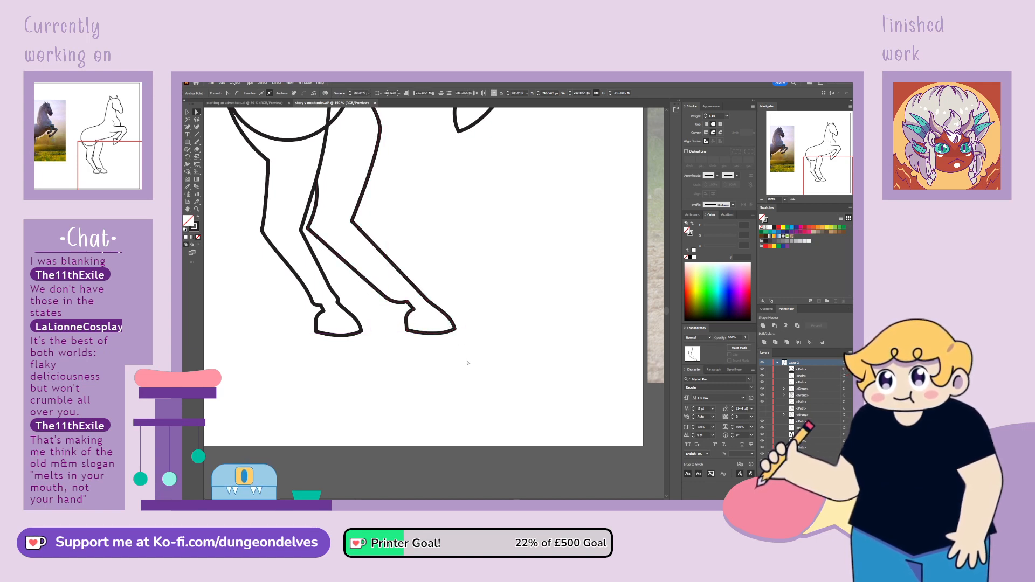
Cut the body outline near the second hind leg's thigh and delete the rump curve crossing the top of the hind legs
key(ctrl+minus)
key(ctrl+minus)
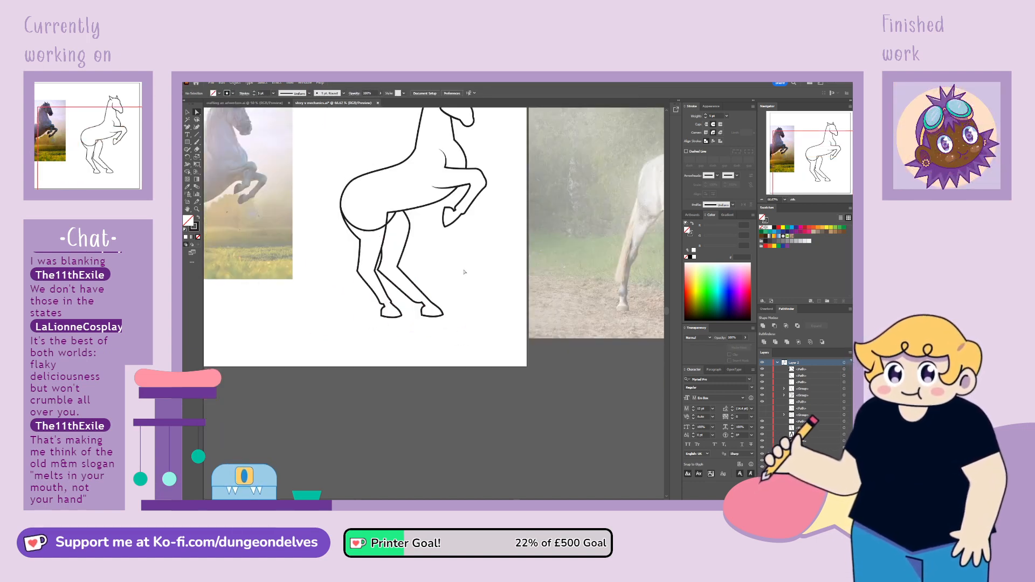
drag(464, 253, 505, 322)
drag(373, 275, 394, 278)
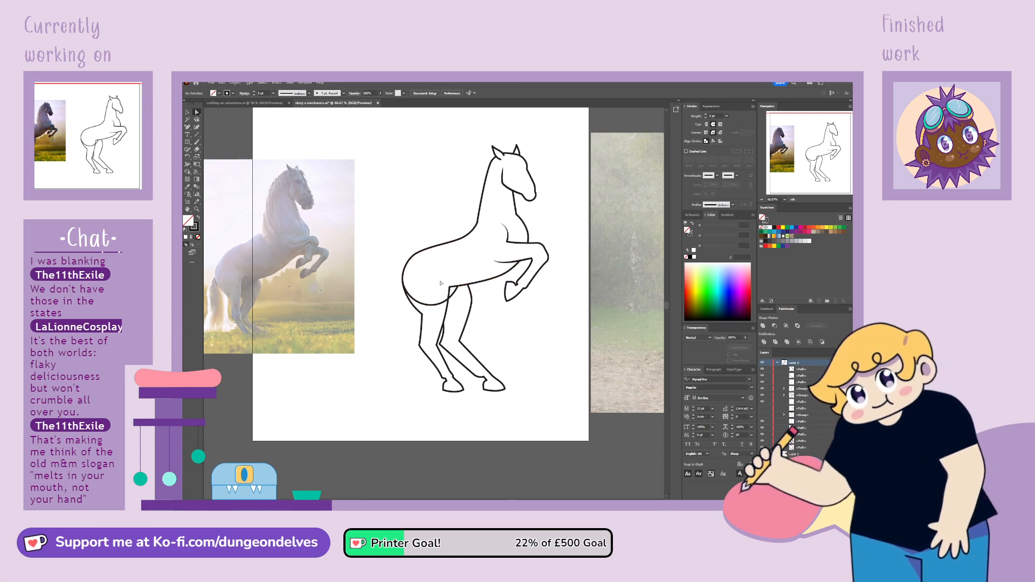
click(423, 306)
click(187, 127)
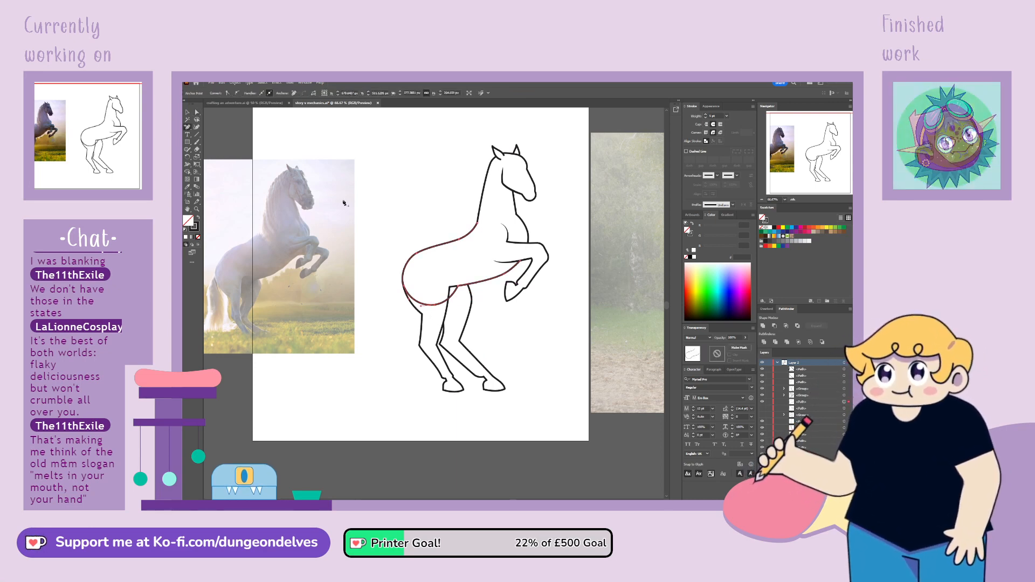
click(449, 299)
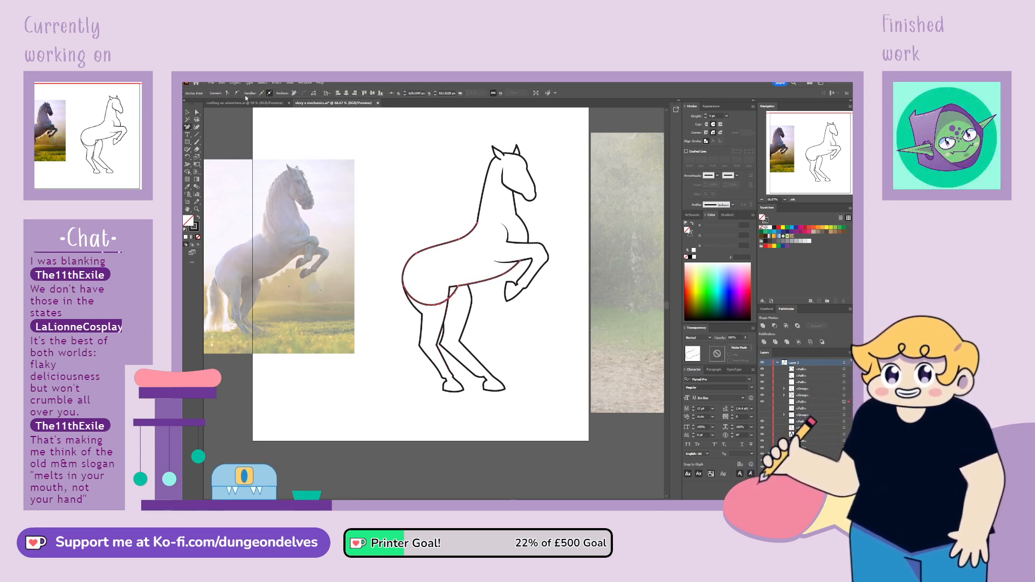
click(434, 306)
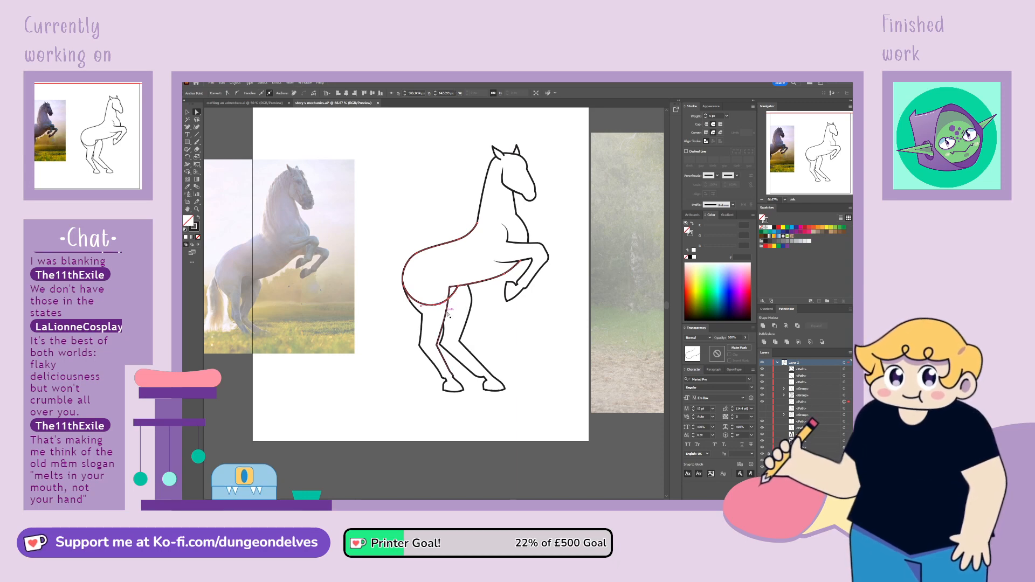
key(Delete)
click(417, 455)
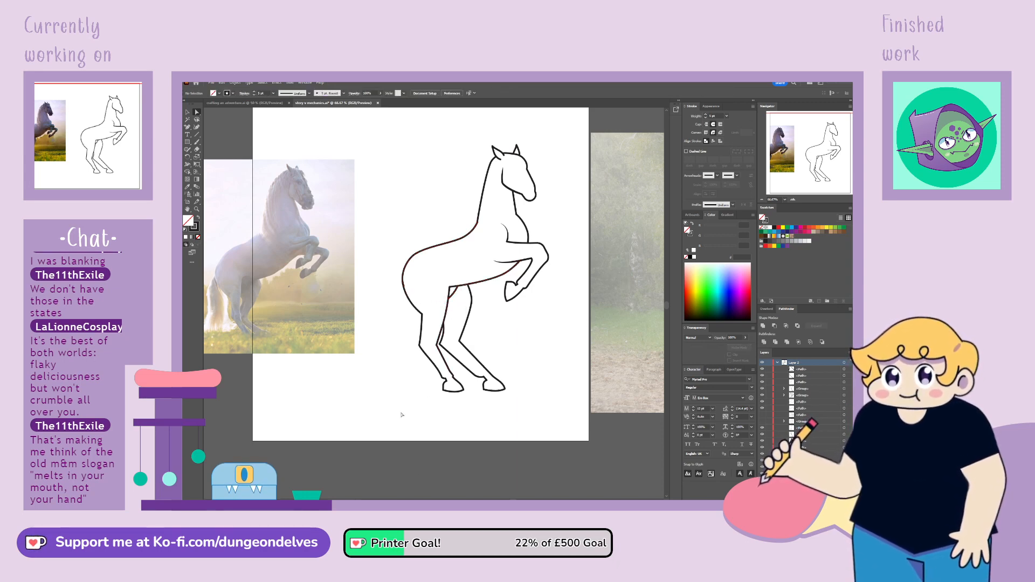
Smooth the rump outline where it runs down into the rear line of the first hind leg
key(ctrl+plus)
key(ctrl+plus)
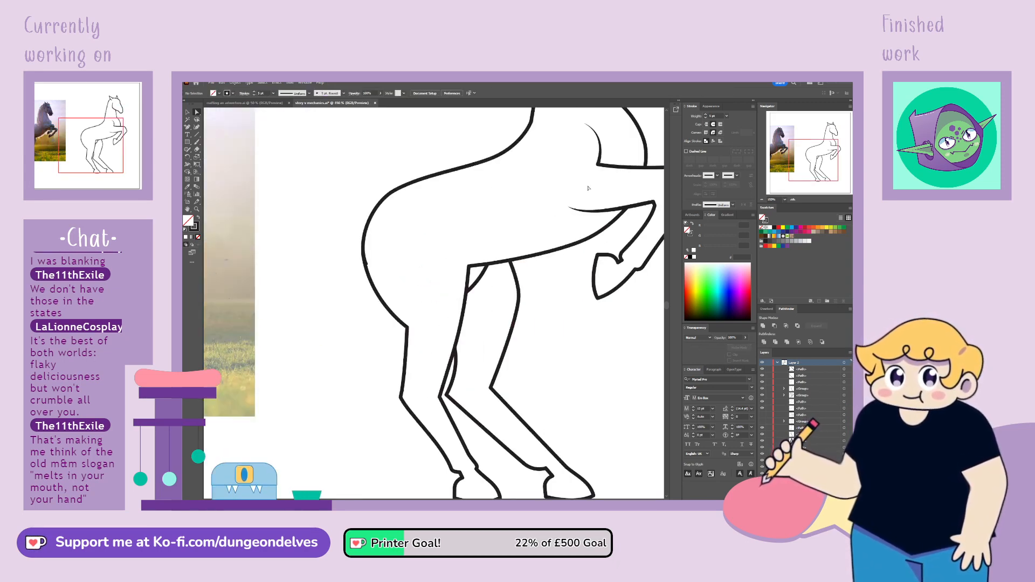
click(368, 266)
mouse_move(367, 266)
mouse_down()
mouse_move(356, 268)
mouse_move(385, 276)
mouse_move(366, 266)
mouse_move(357, 273)
mouse_move(371, 275)
mouse_move(367, 268)
mouse_up()
click(390, 300)
key(ctrl+z)
drag(372, 314, 380, 309)
click(402, 259)
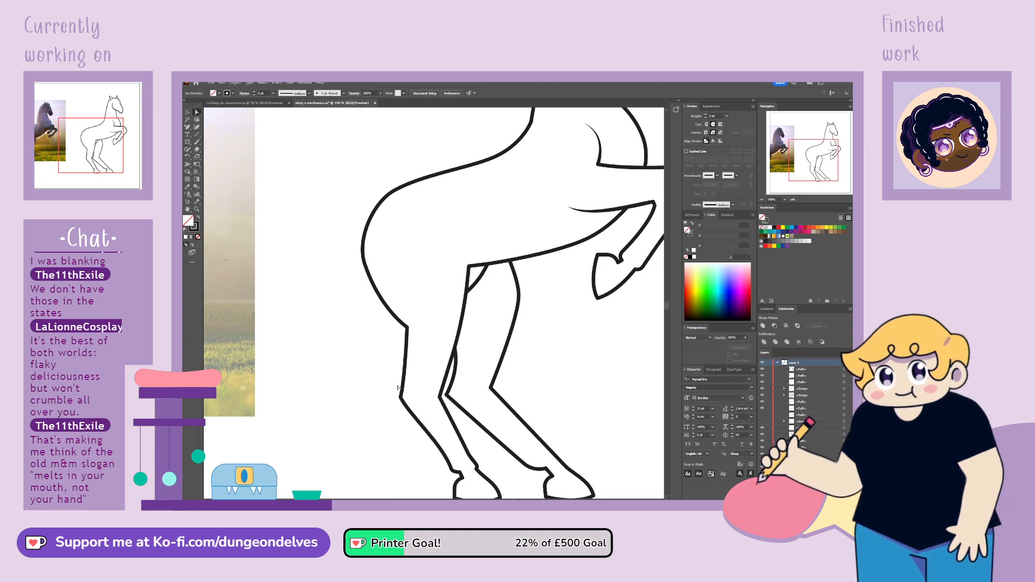
Adjust the upper curves of the second hind leg's front and rear lines beneath the belly
key(ctrl+minus)
key(ctrl+minus)
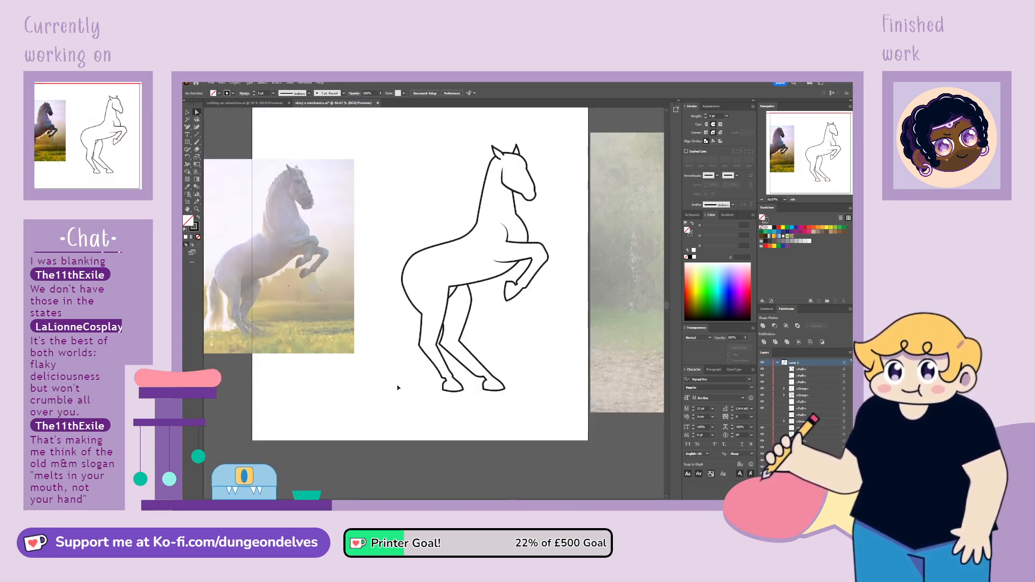
click(473, 298)
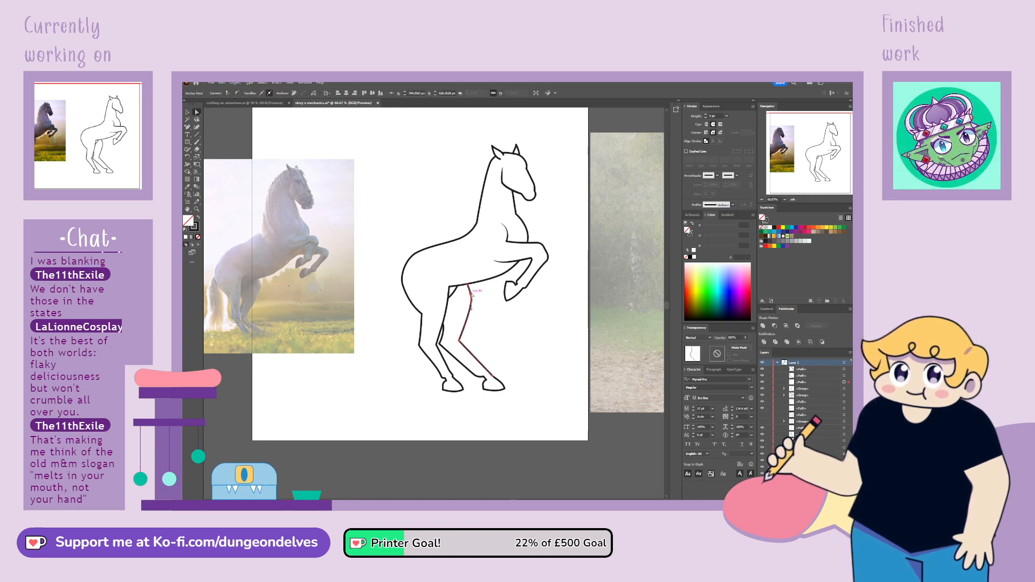
click(510, 425)
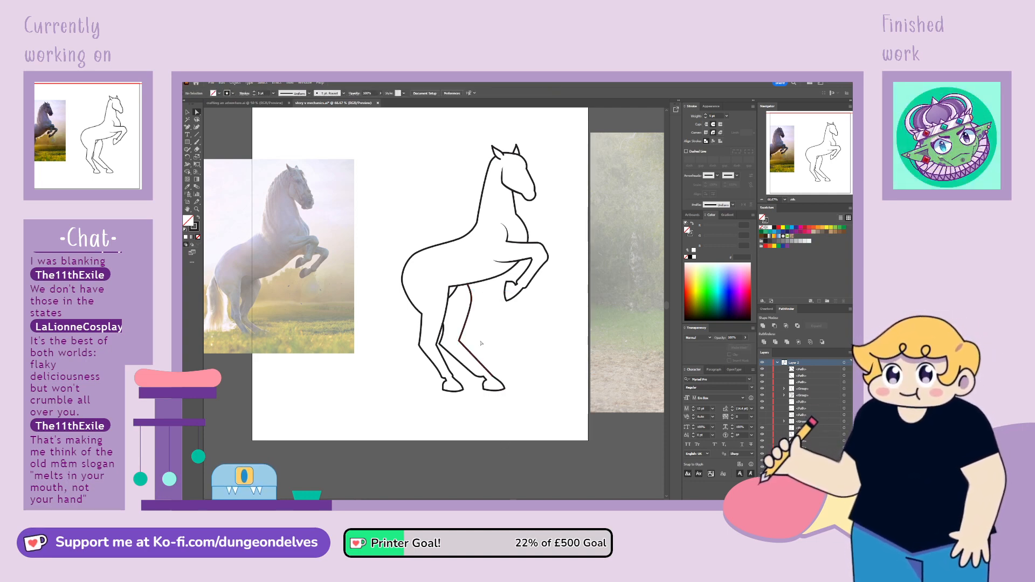
drag(443, 322, 442, 328)
click(475, 438)
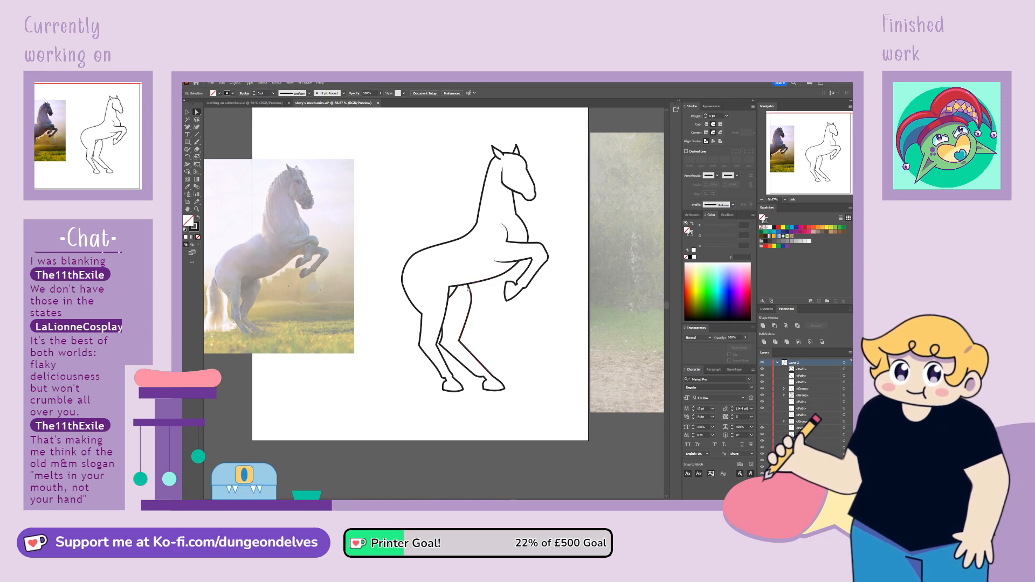
click(473, 302)
click(480, 298)
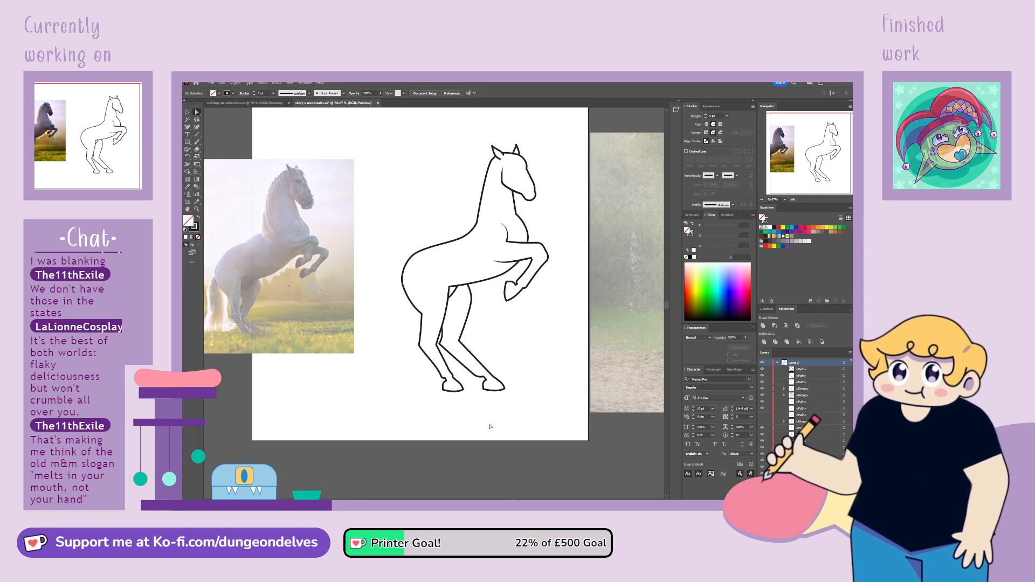
Try moving the second hind leg's front line, rear line and hoof together away from the body
click(462, 336)
shift+click(452, 353)
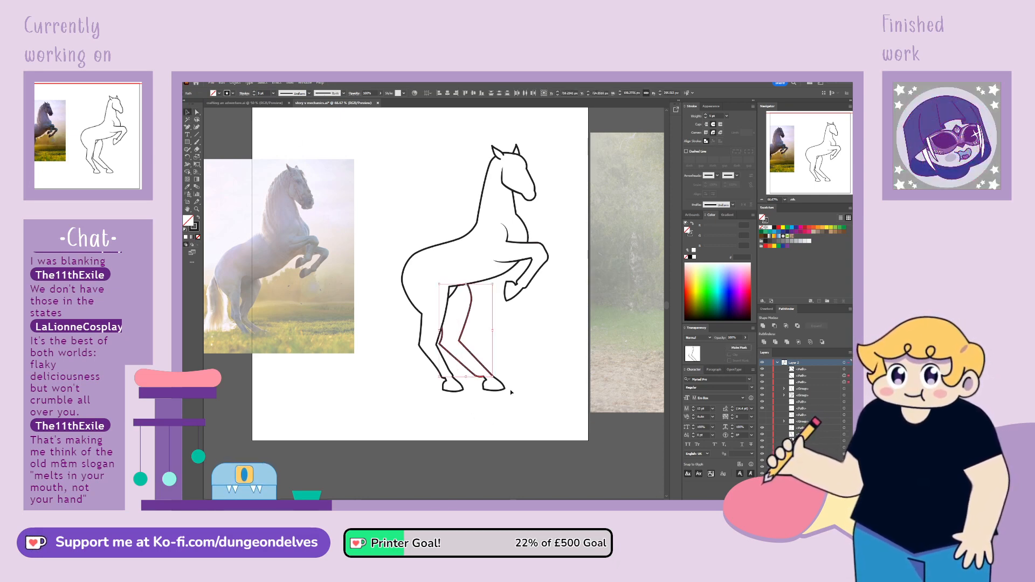
shift+click(506, 389)
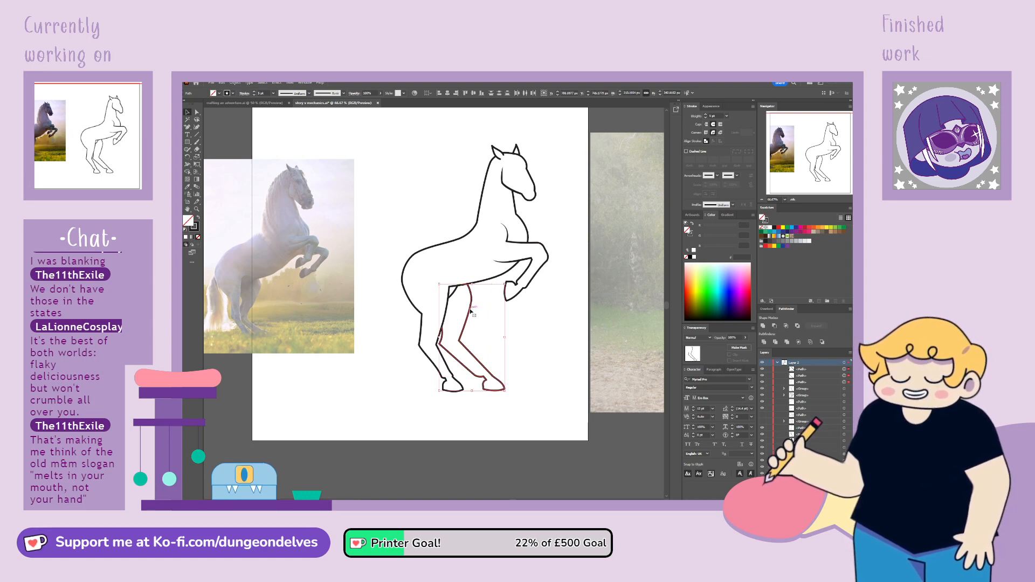
mouse_move(471, 310)
mouse_down()
mouse_move(482, 310)
mouse_move(458, 311)
mouse_move(540, 346)
mouse_move(529, 343)
mouse_up()
key(ctrl+z)
click(527, 326)
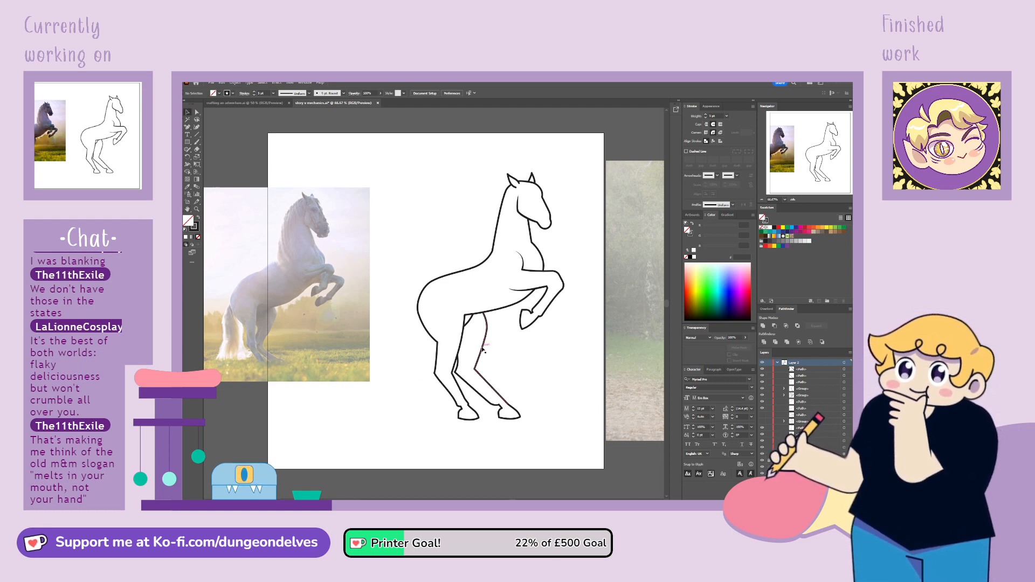
Group the second hind leg's front line, rear line and hoof, and test the group by moving it and undoing the move
click(493, 378)
shift+click(483, 398)
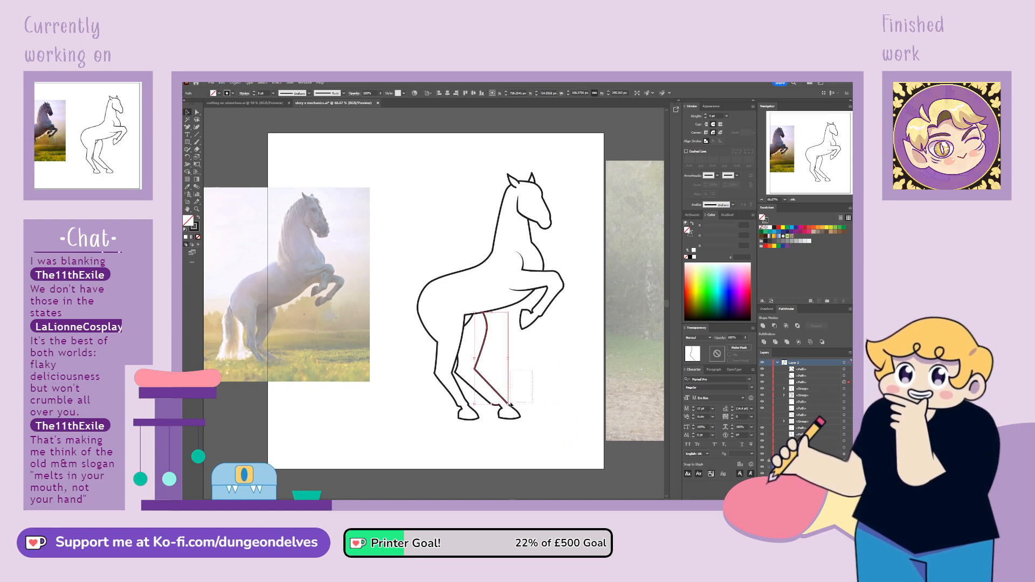
shift+click(503, 418)
key(ctrl+g)
click(518, 349)
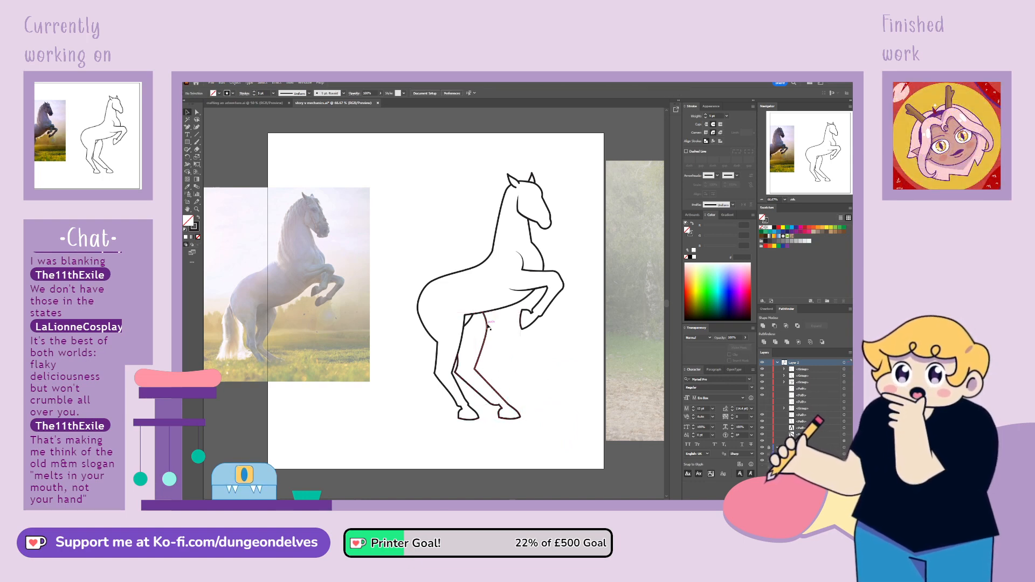
drag(486, 325, 561, 479)
key(ctrl+z)
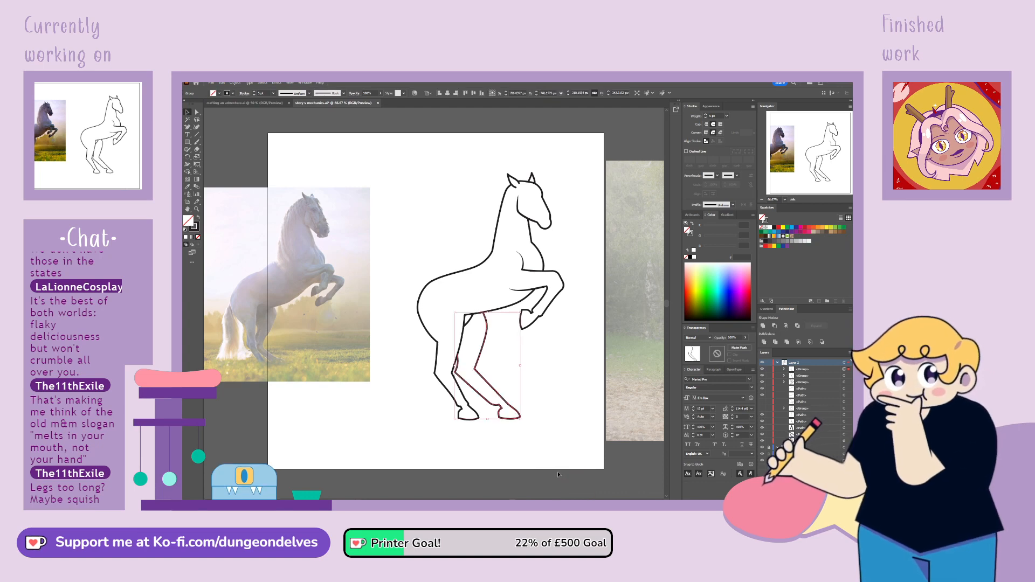
Try squashing both hind legs vertically to make them shorter
click(444, 449)
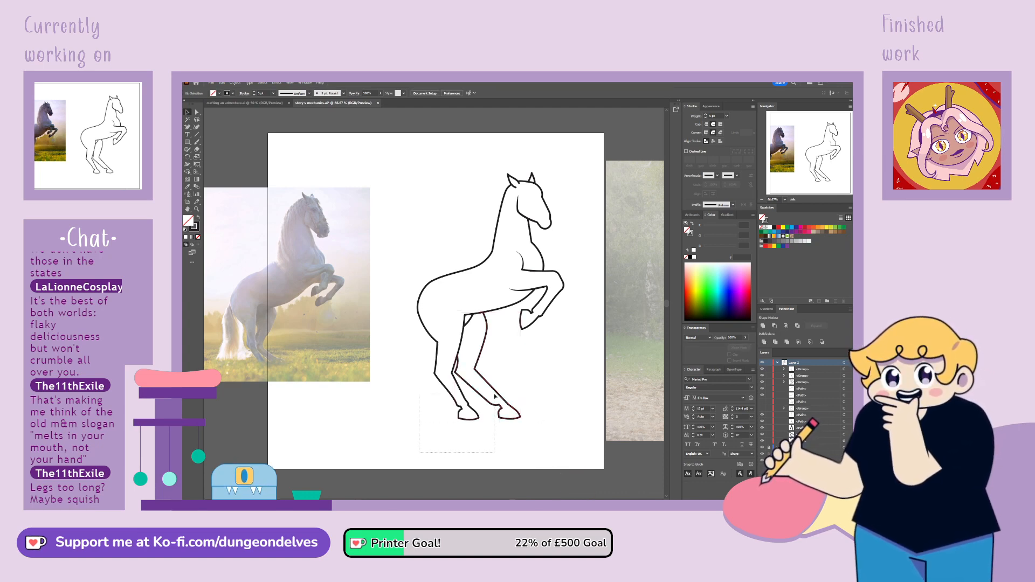
drag(421, 454, 460, 372)
click(470, 471)
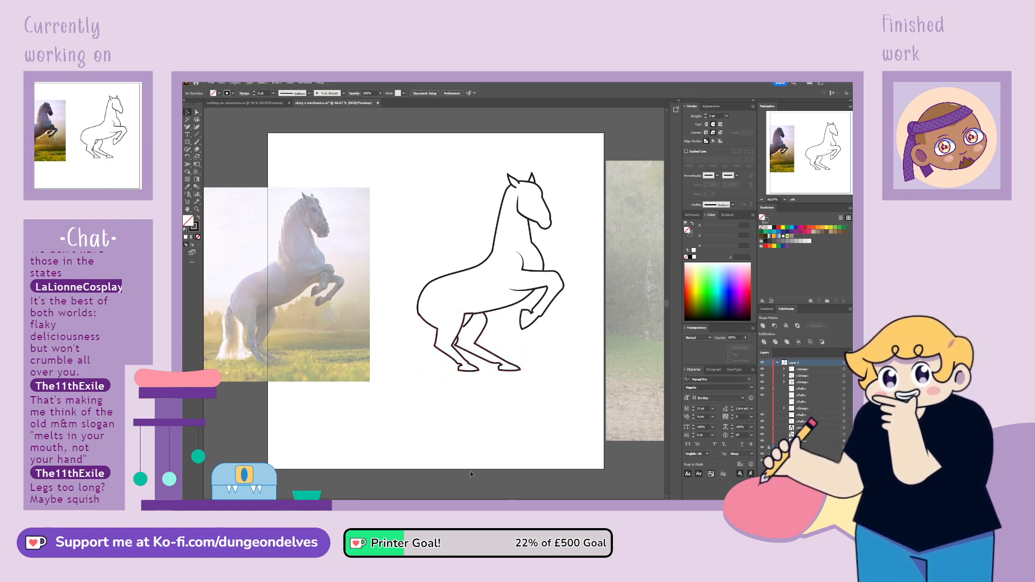
key(ctrl+z)
drag(470, 419, 470, 421)
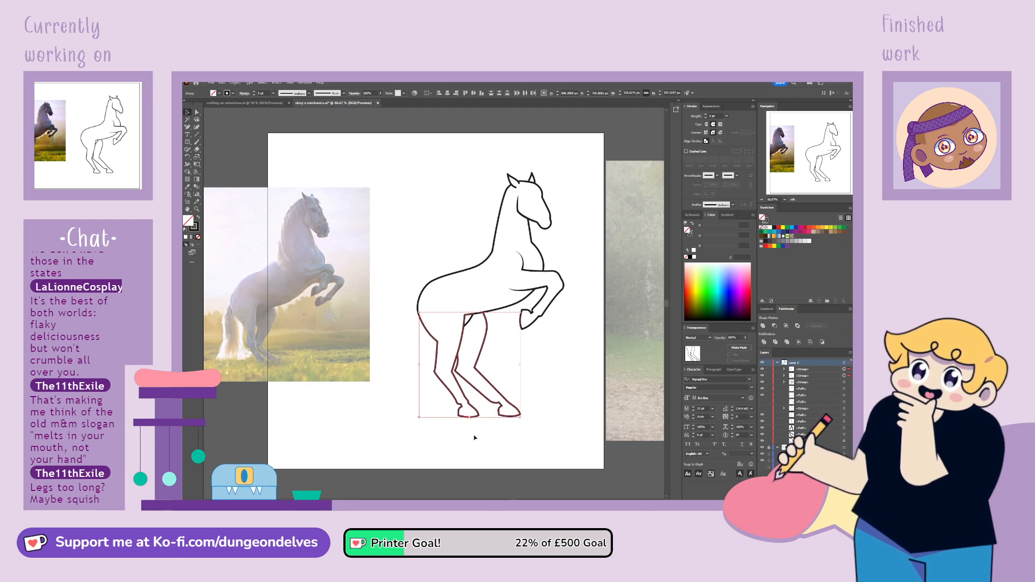
click(482, 451)
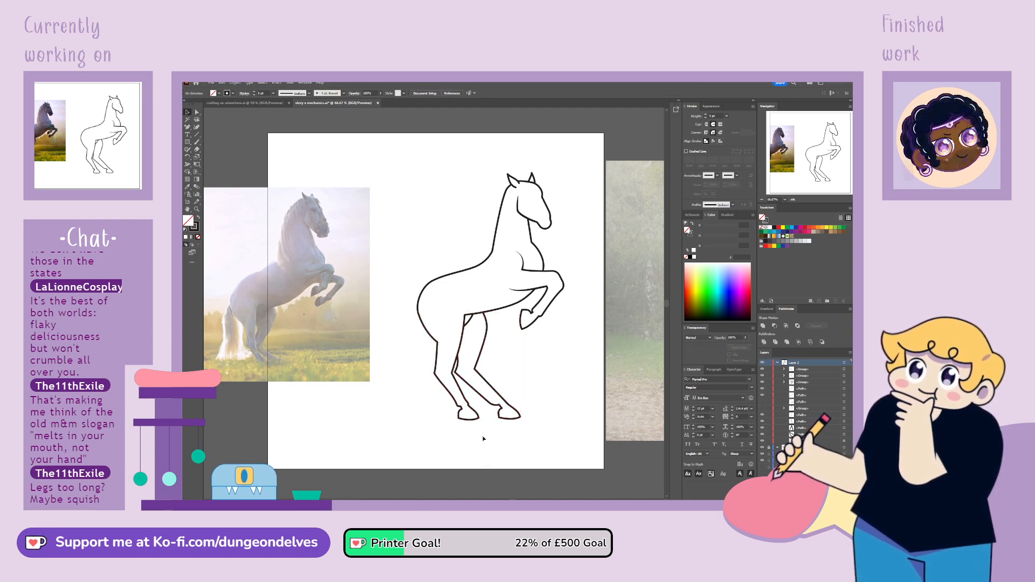
drag(513, 376, 512, 376)
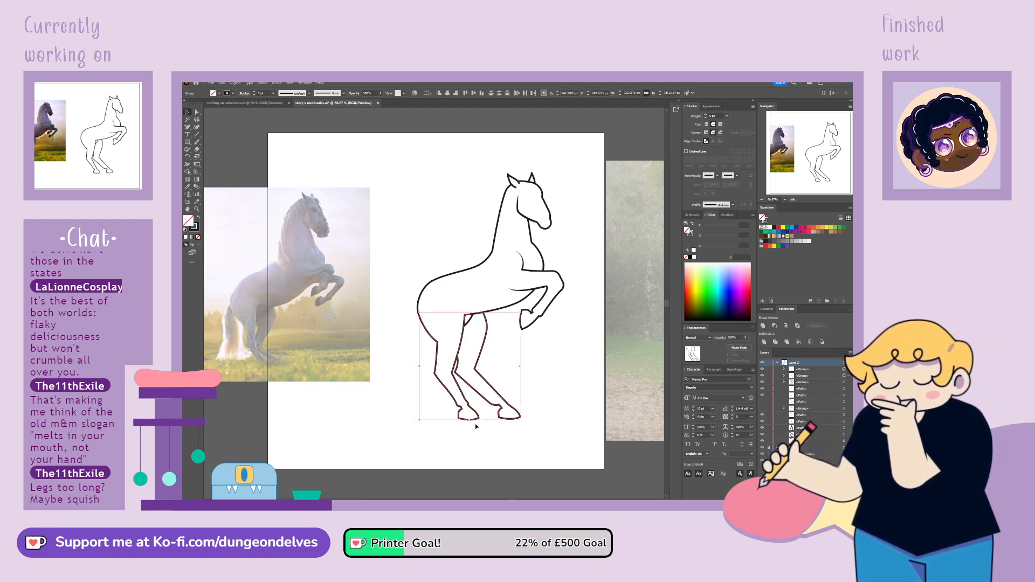
drag(470, 420, 469, 420)
Lasso the lower sections of both hind legs, rescale them slightly and shift them up a little
click(197, 120)
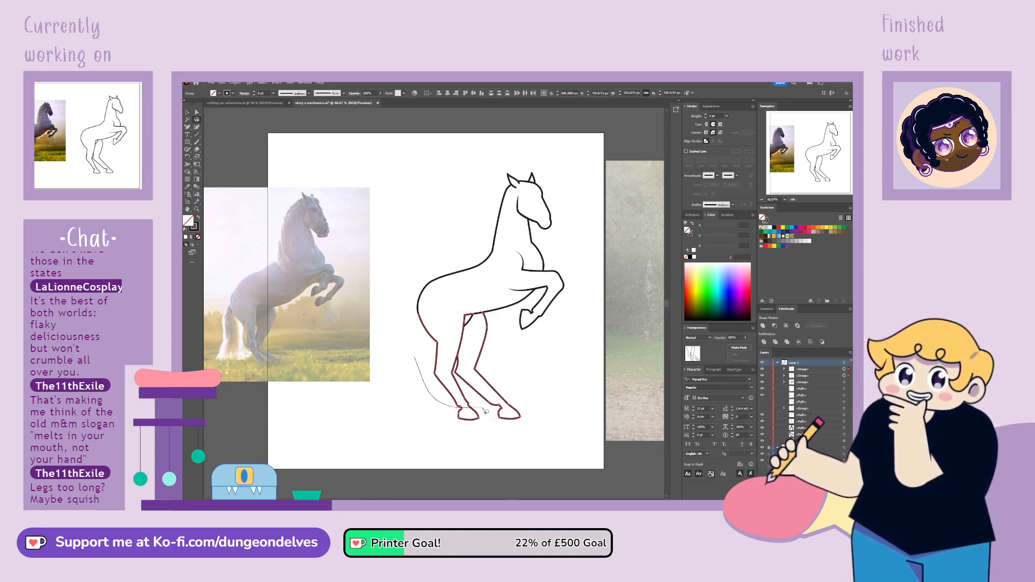
drag(485, 411, 516, 408)
mouse_move(486, 352)
mouse_down()
mouse_move(441, 347)
mouse_move(416, 355)
mouse_up()
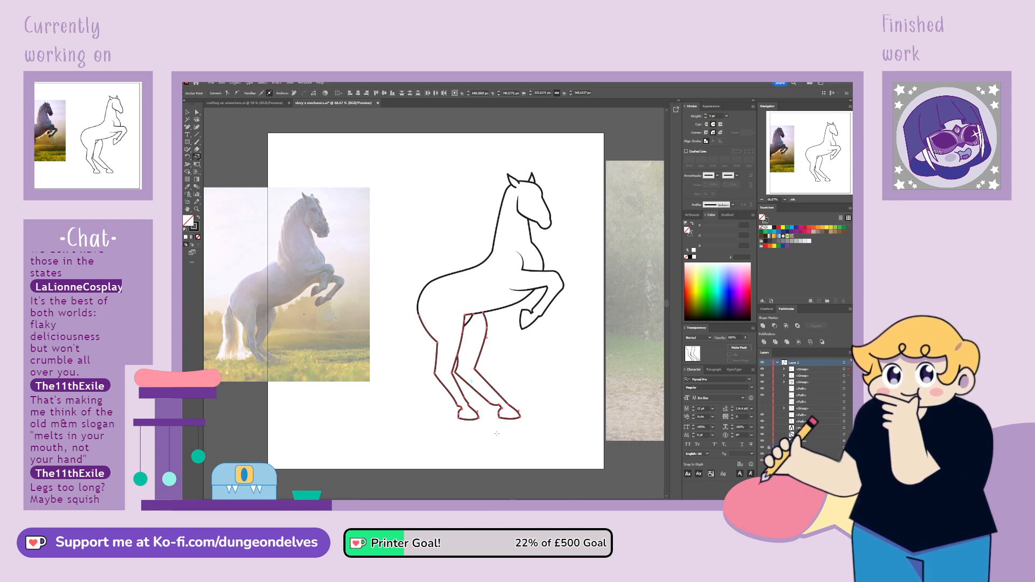
drag(497, 433, 500, 426)
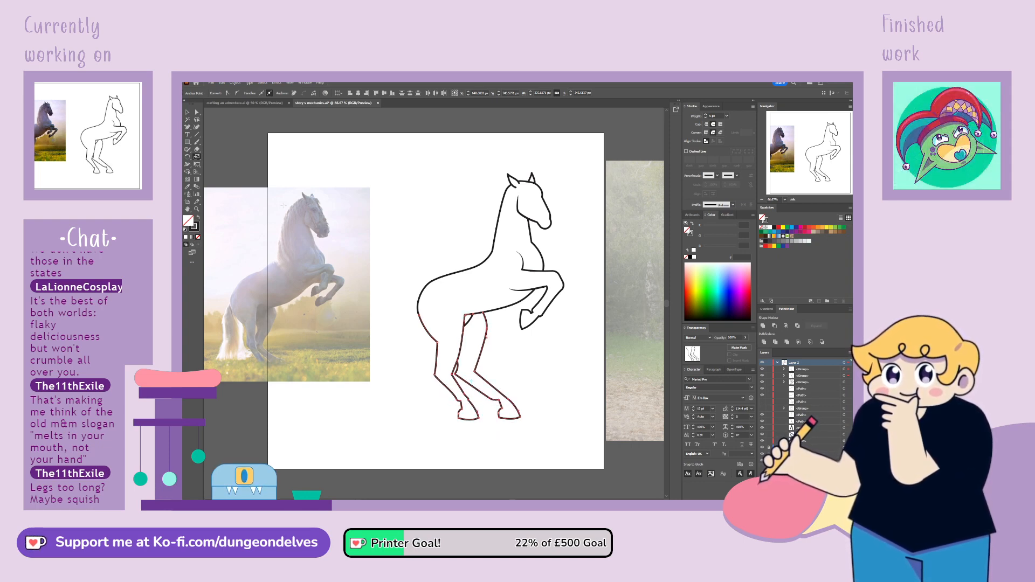
click(197, 113)
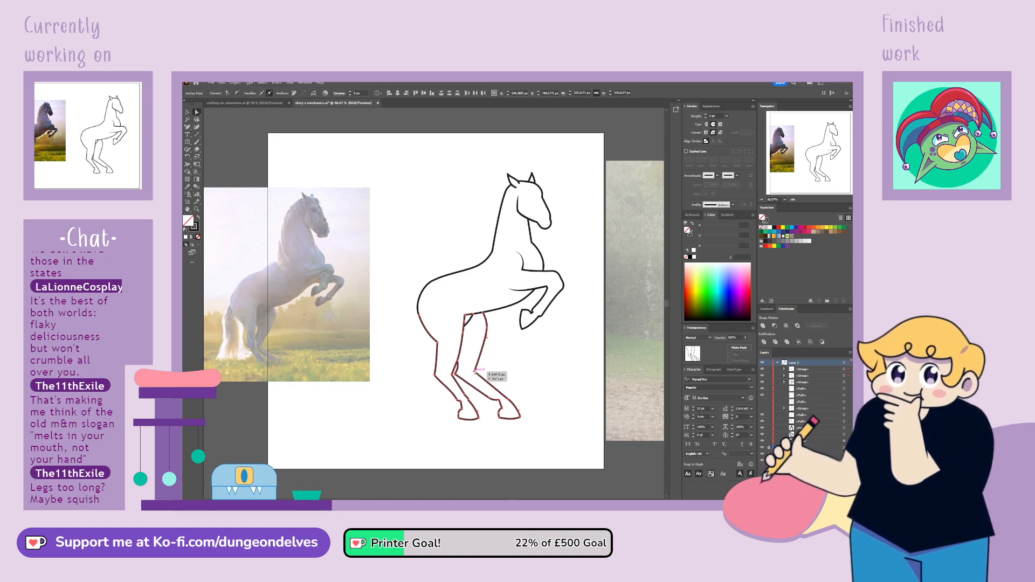
drag(475, 372, 475, 369)
Lasso the hooves and ankles of both hind legs and move them up to shorten the lower legs
click(197, 119)
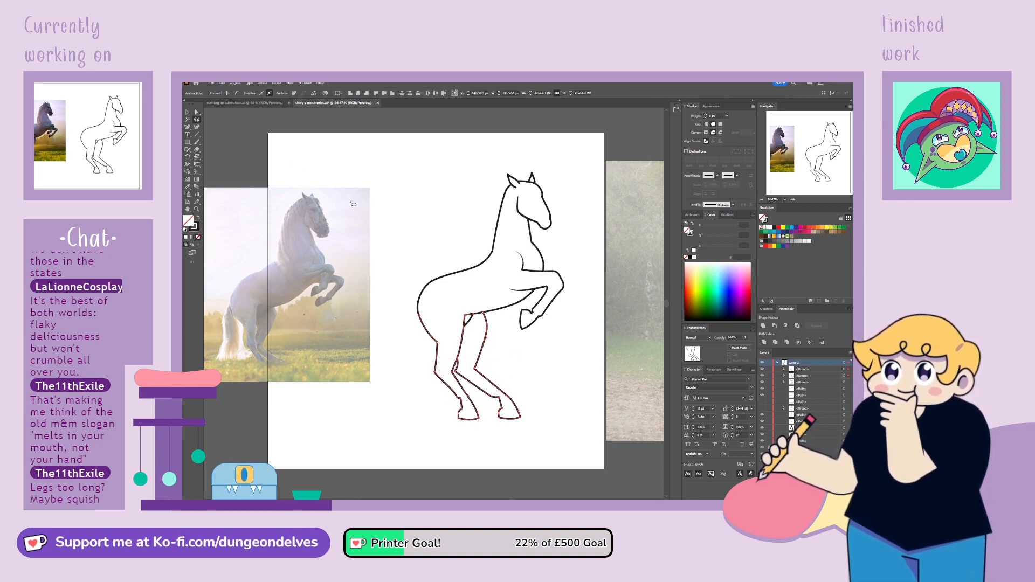
drag(478, 405, 480, 449)
drag(522, 406, 520, 406)
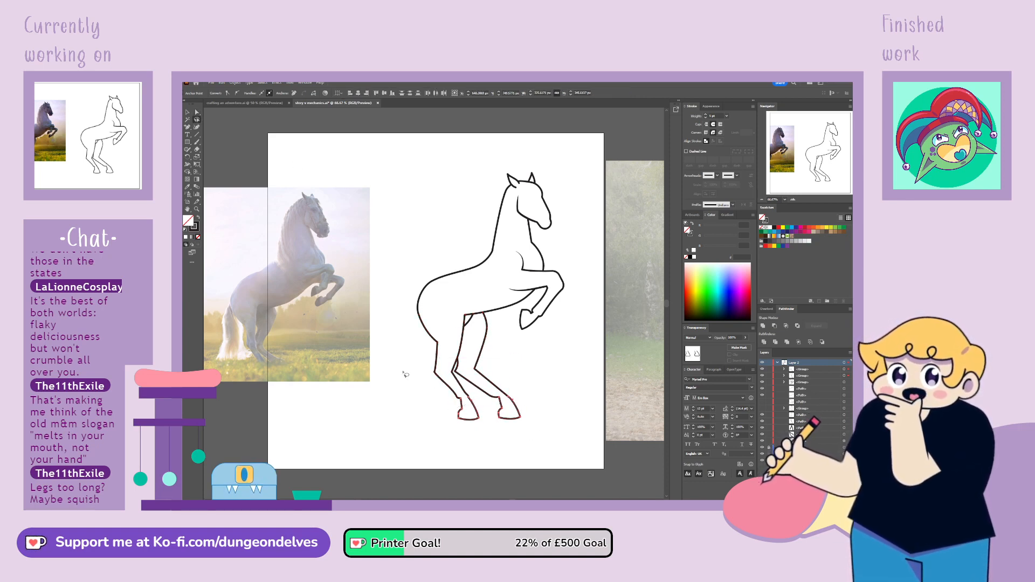
click(197, 113)
drag(458, 419, 462, 409)
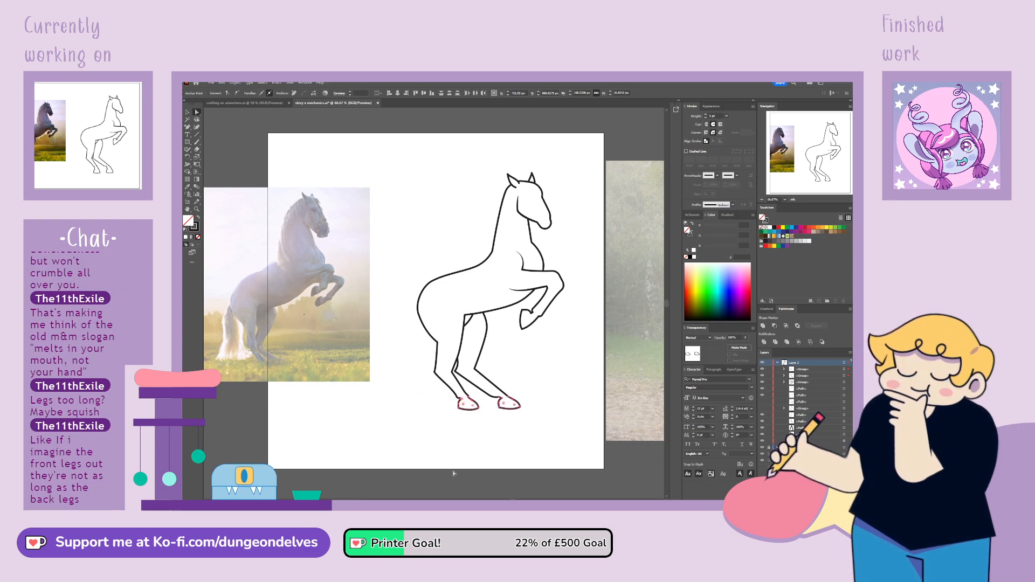
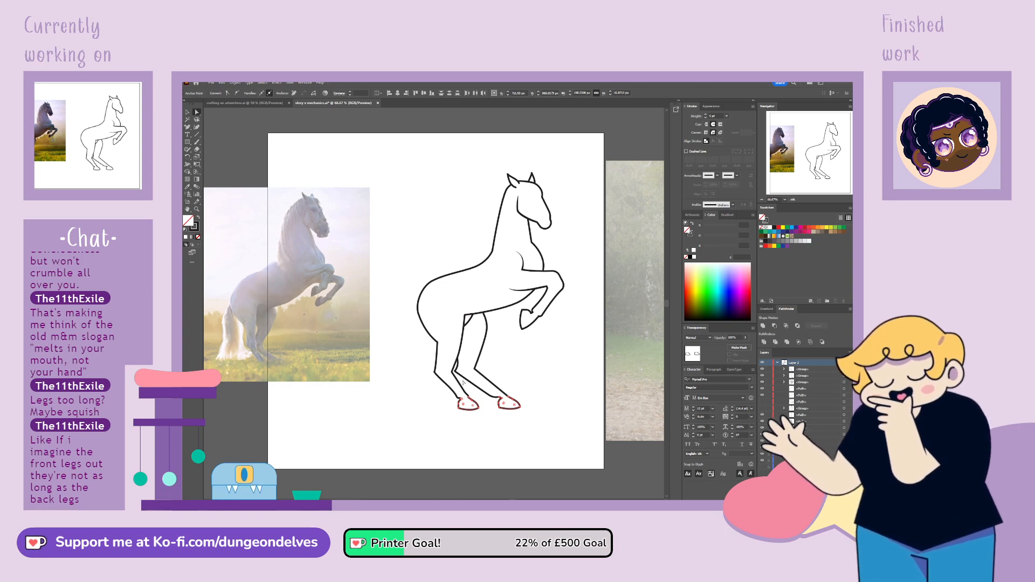
Undo the last edits that shortened the lower sections of both hind legs
key(ctrl+z)
key(ctrl+z)
key(ctrl+z)
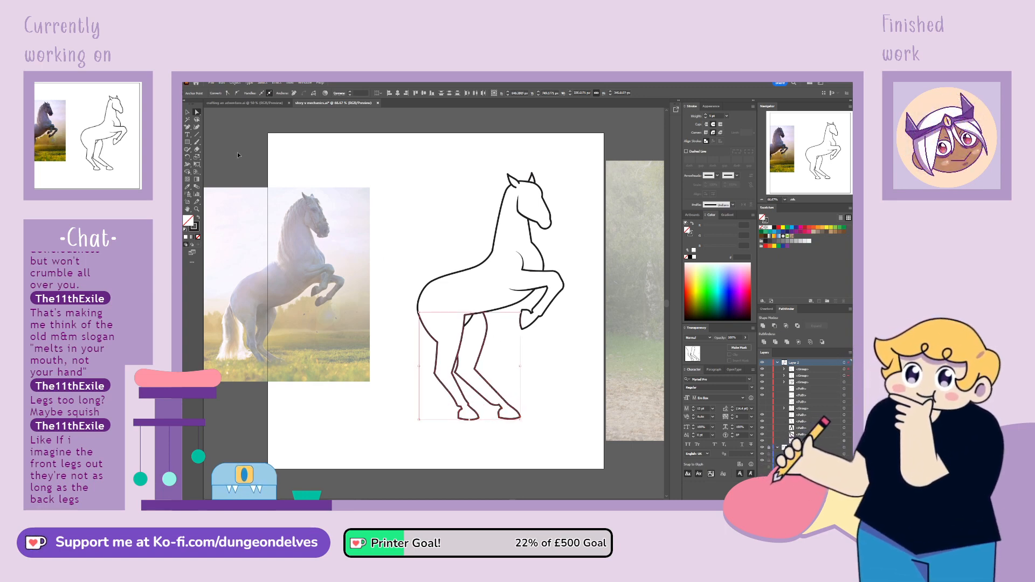
Duplicate the raised front leg, rotate and reflect the copy, and place it over the near hind leg as a length guide
click(186, 113)
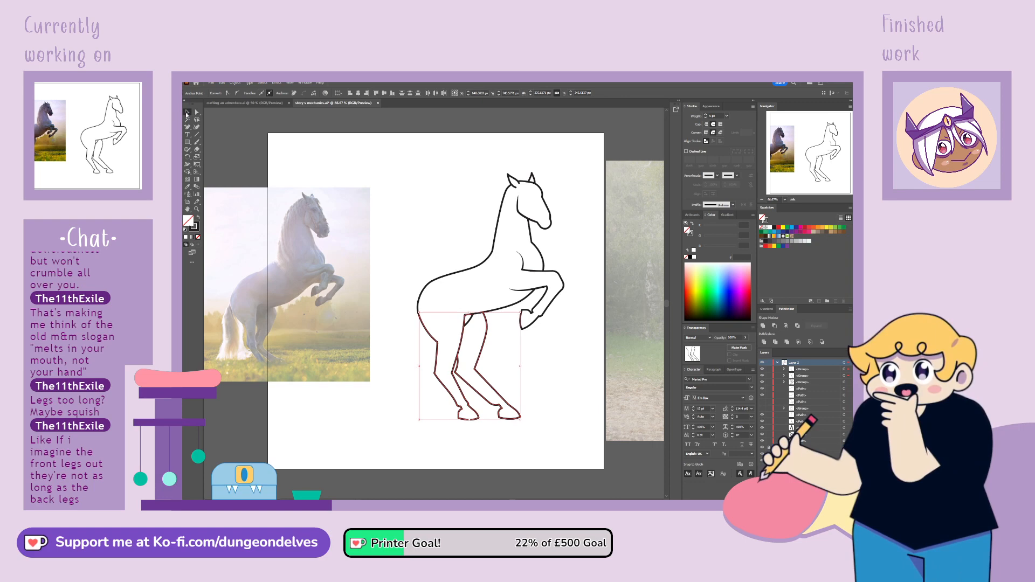
click(544, 369)
click(552, 305)
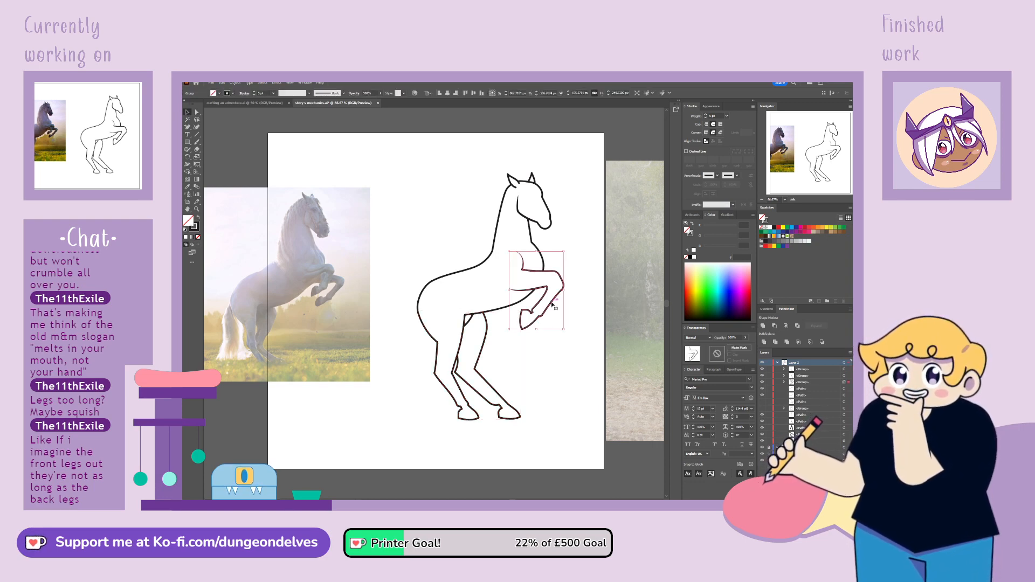
drag(552, 305, 570, 392)
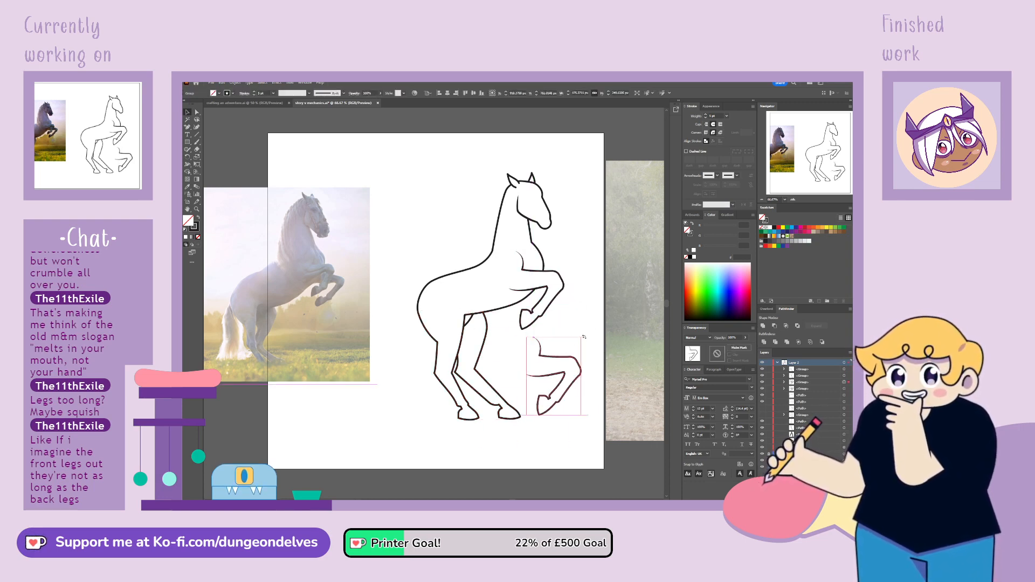
drag(584, 337, 451, 332)
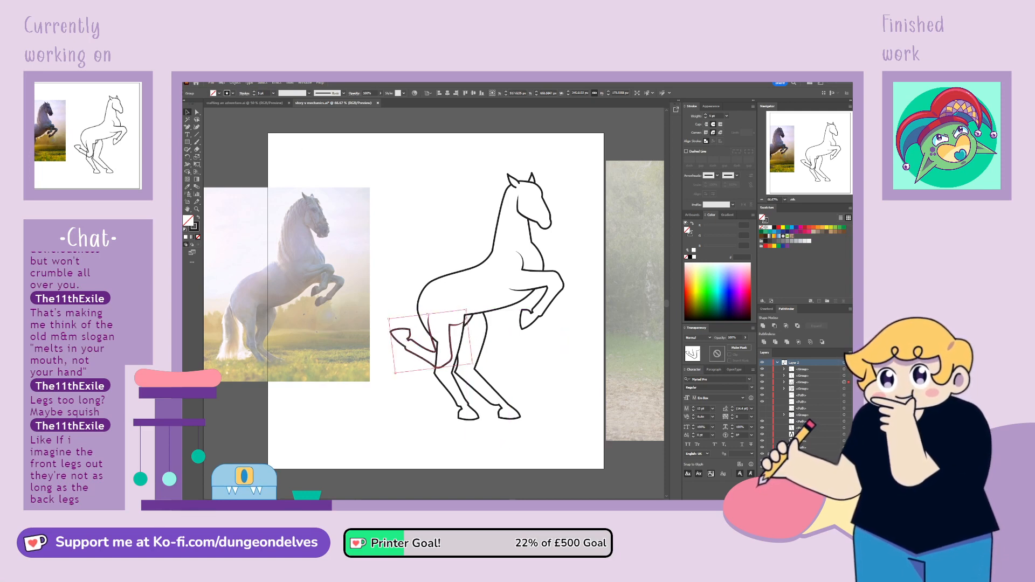
click(335, 113)
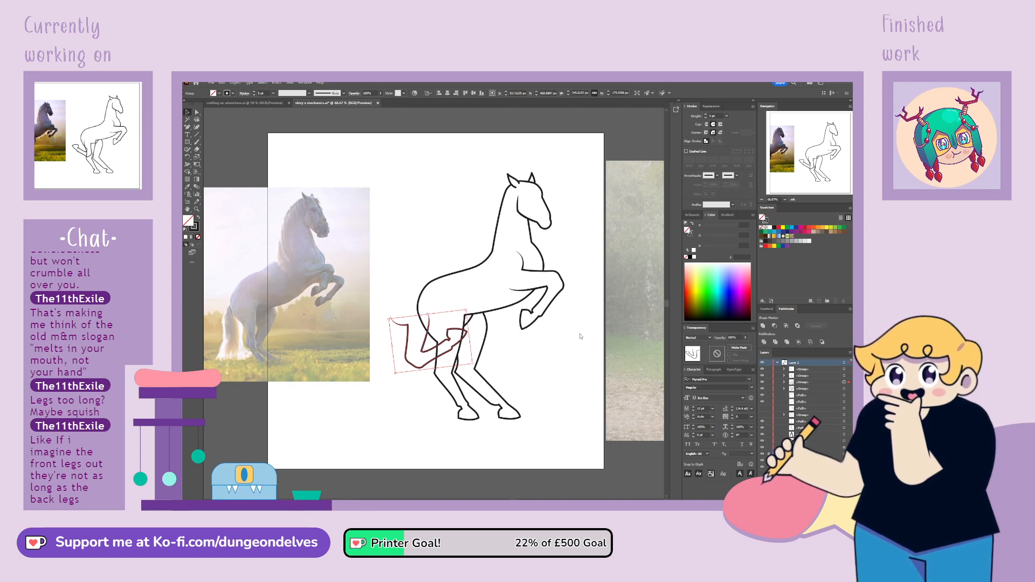
drag(426, 341, 457, 343)
Select the hock points of the near hind leg and move them up slightly to shorten the upper leg
click(454, 377)
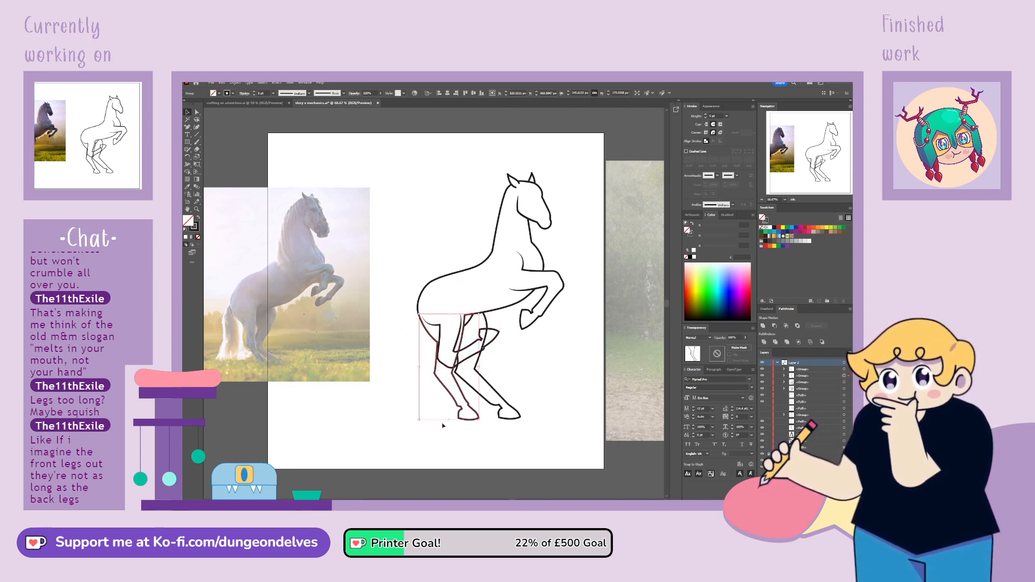
key(a)
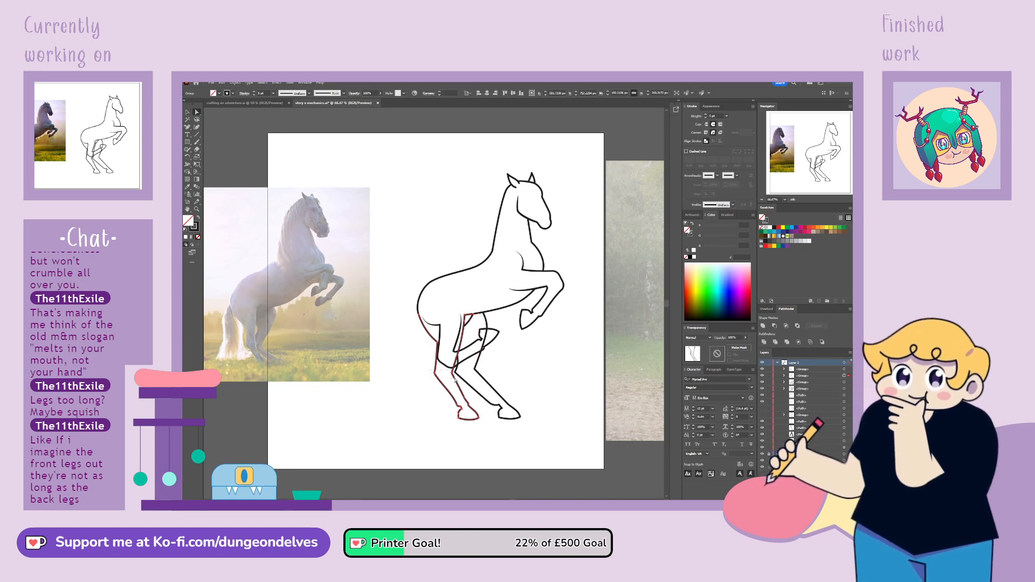
drag(454, 378, 456, 373)
drag(453, 371, 453, 367)
click(187, 112)
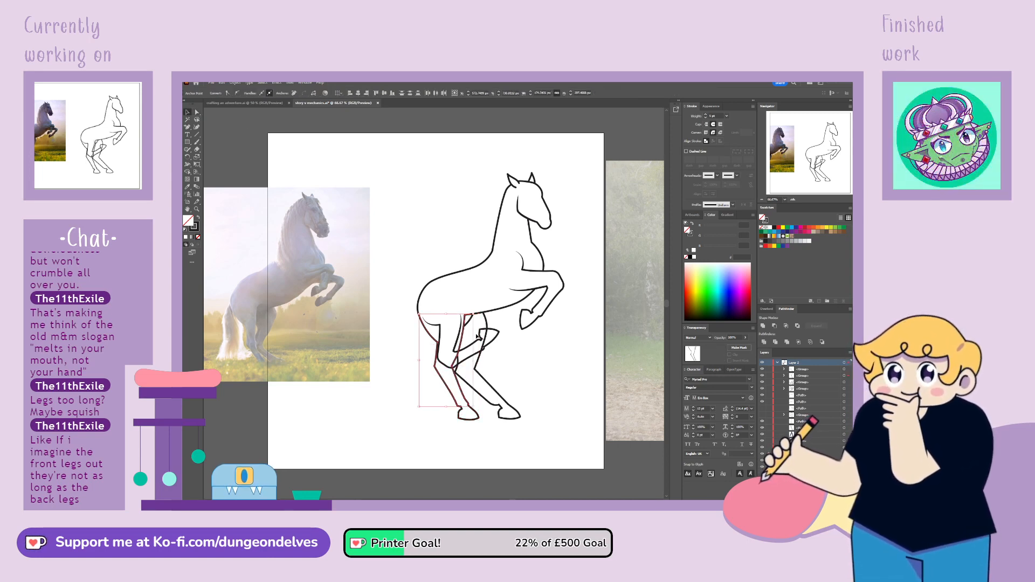
Adjust the anchor at the hock on the near hind leg's front line and convert it to a smooth point
key(a)
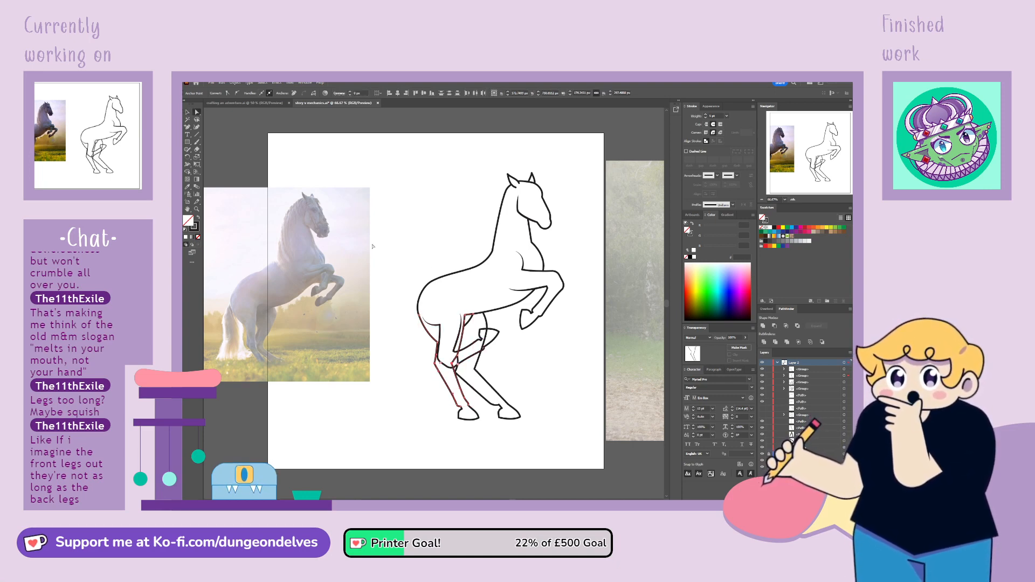
click(457, 355)
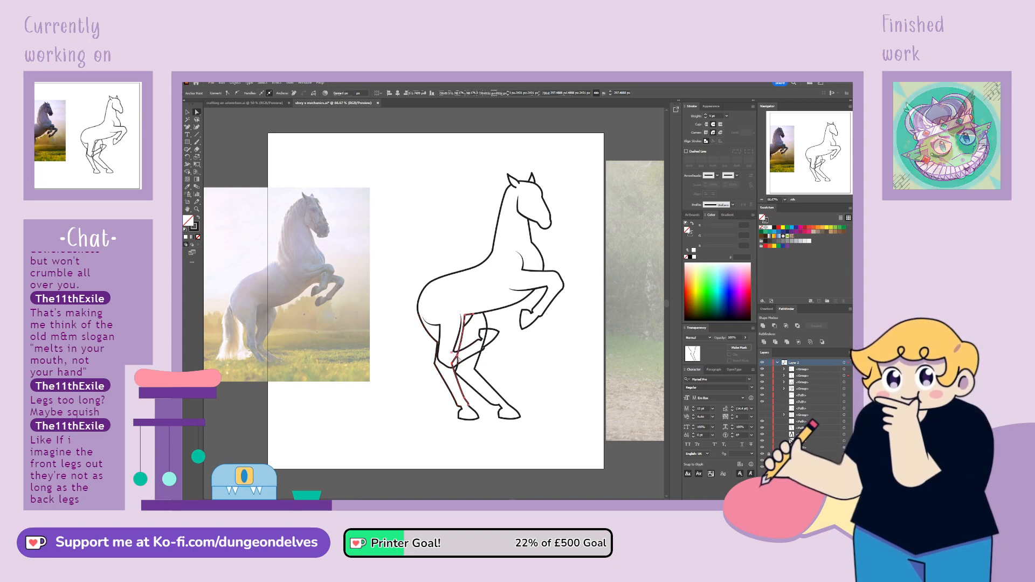
drag(457, 355, 452, 350)
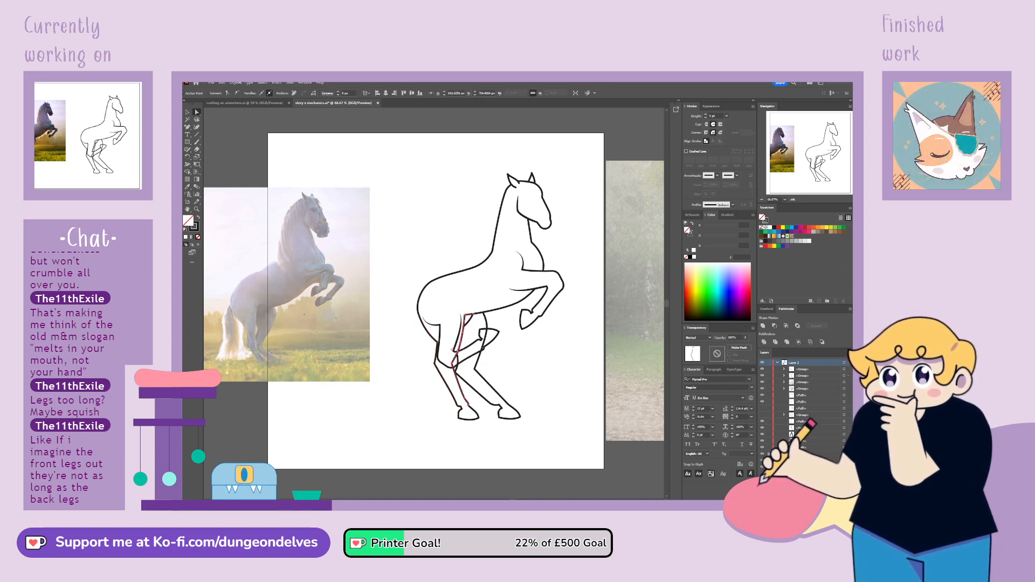
click(238, 94)
click(424, 423)
Rotate and reposition the front leg copy so its length can be compared with the near hind leg's lower section
click(482, 350)
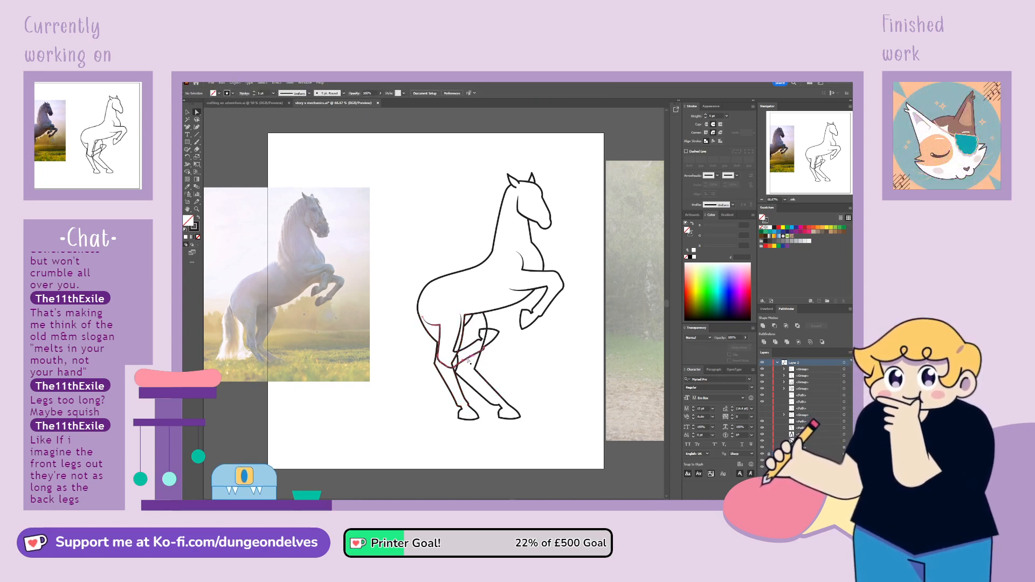
click(187, 112)
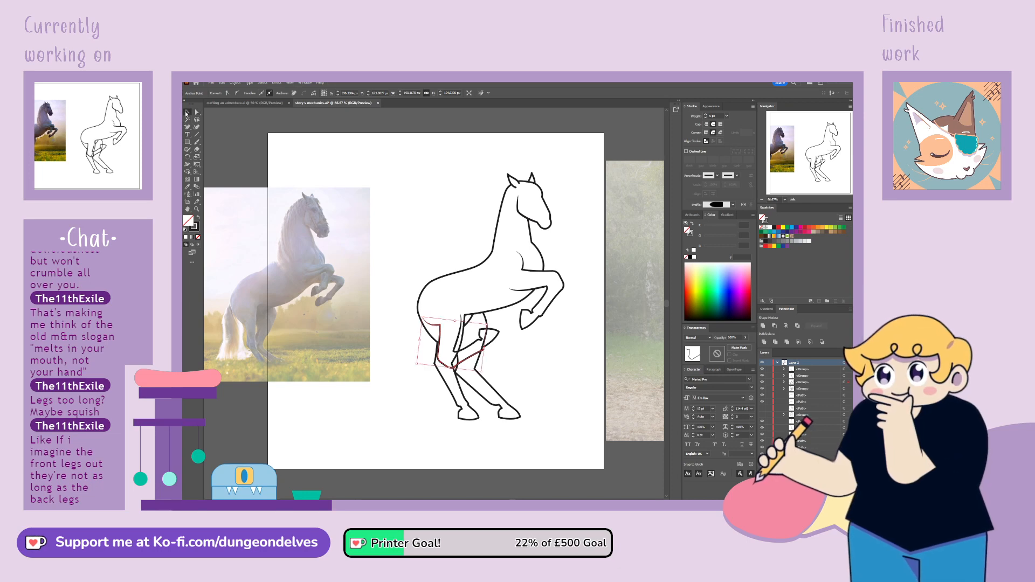
click(529, 351)
click(497, 335)
click(187, 157)
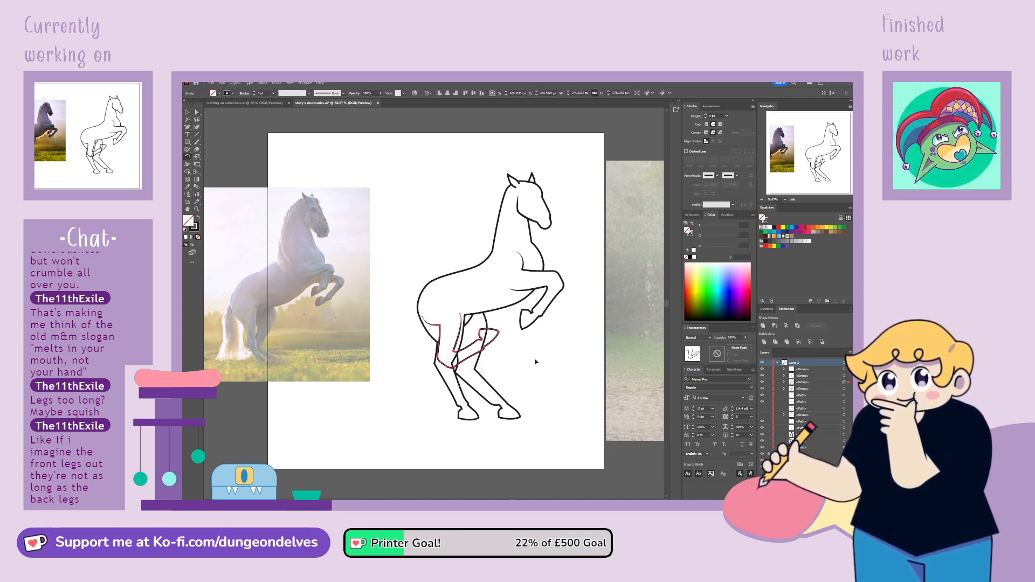
drag(536, 358, 478, 446)
Set the front leg copy's opacity to 50% and lock it as a guide
drag(738, 338, 692, 340)
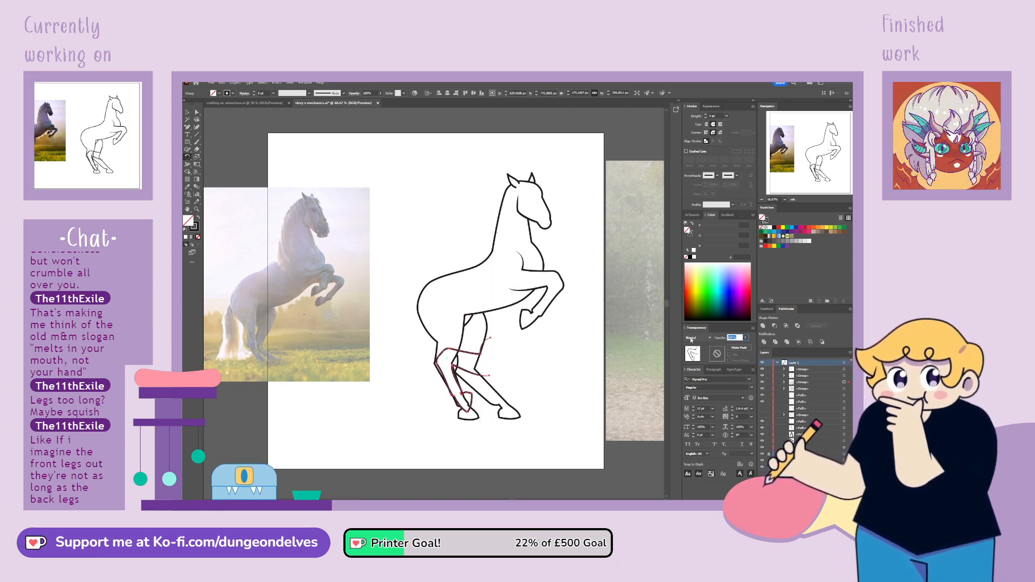
text(50)
key(Return)
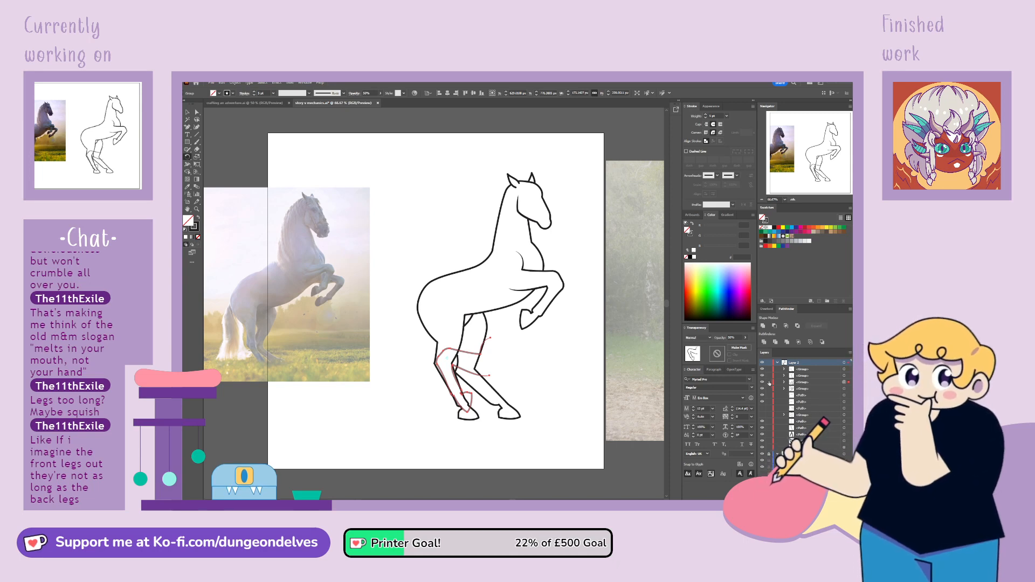
key(ctrl+2)
Lasso the near hind leg's hoof and ankle, move them up to match the guide's length, and hide the guide
click(196, 119)
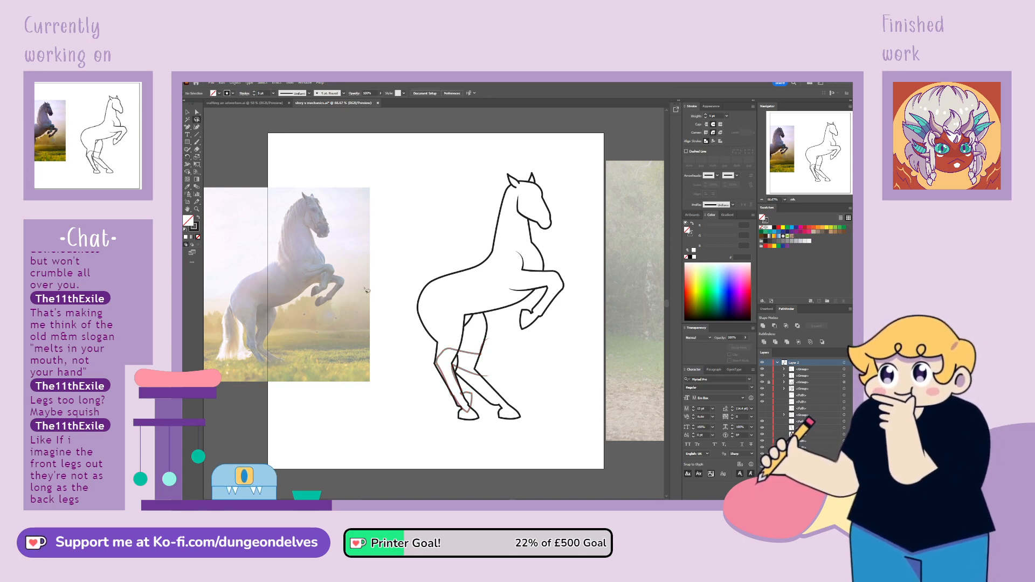
drag(468, 403, 471, 402)
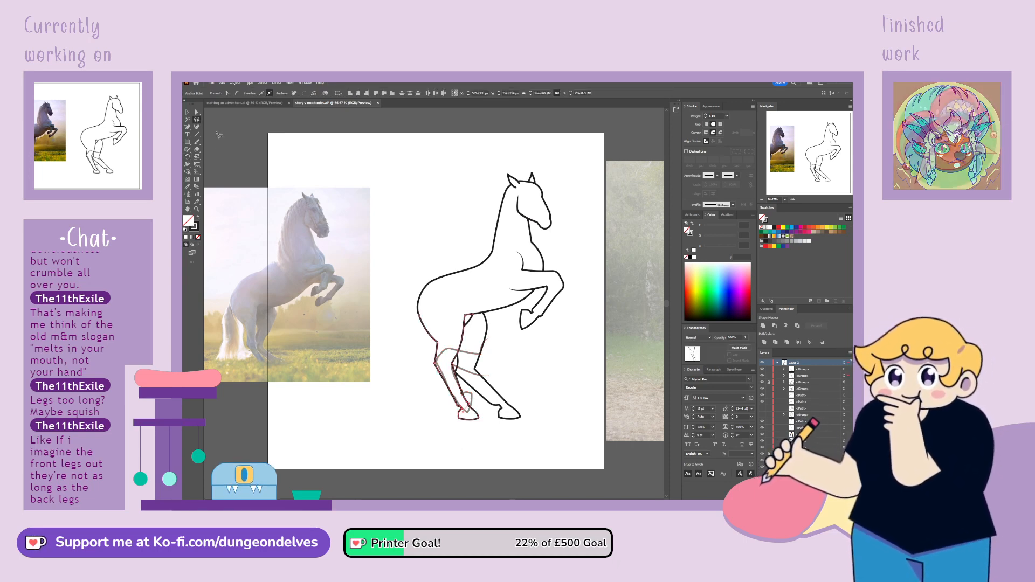
key(a)
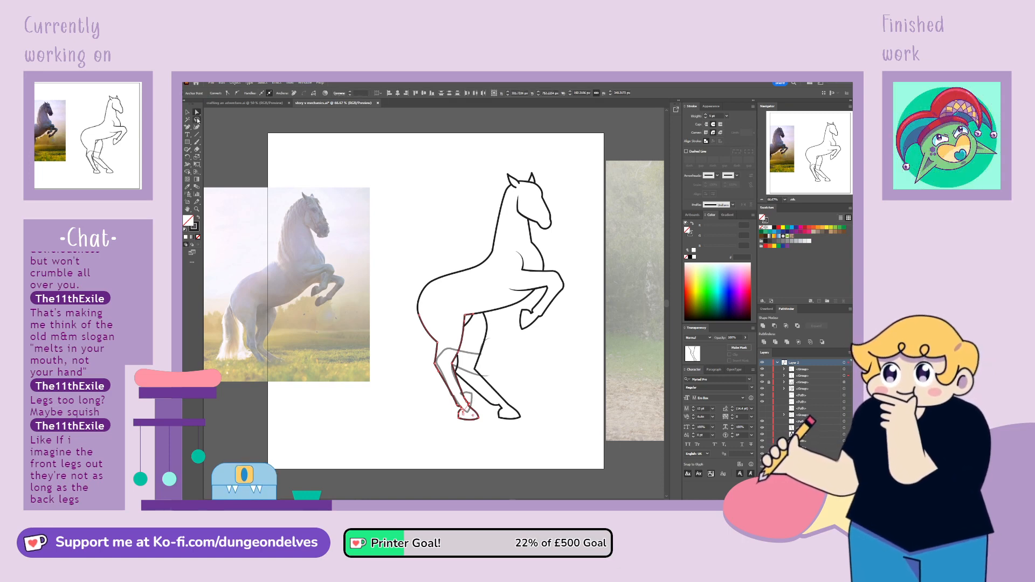
key(q)
drag(461, 397, 460, 388)
key(a)
key(v)
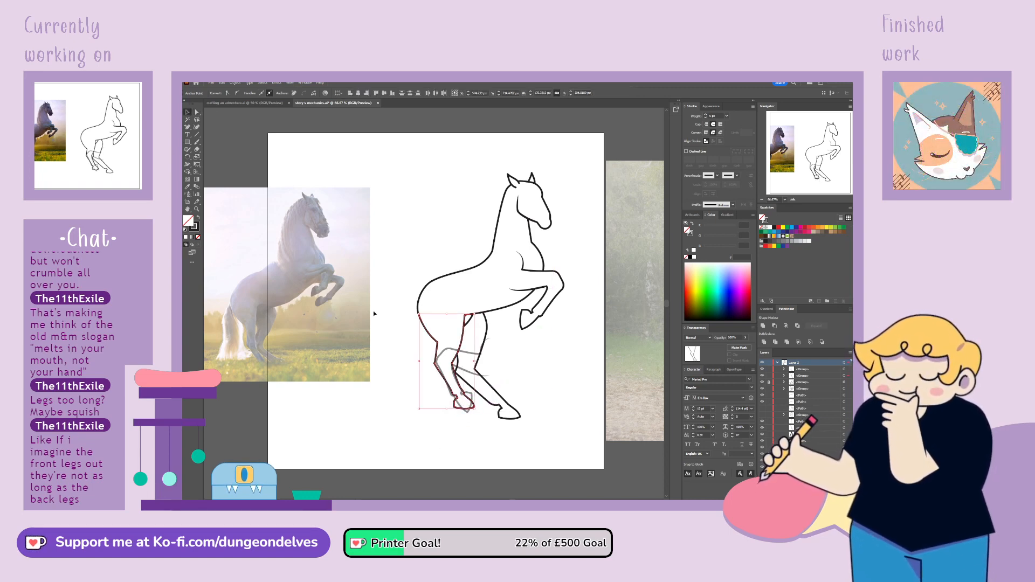
click(372, 430)
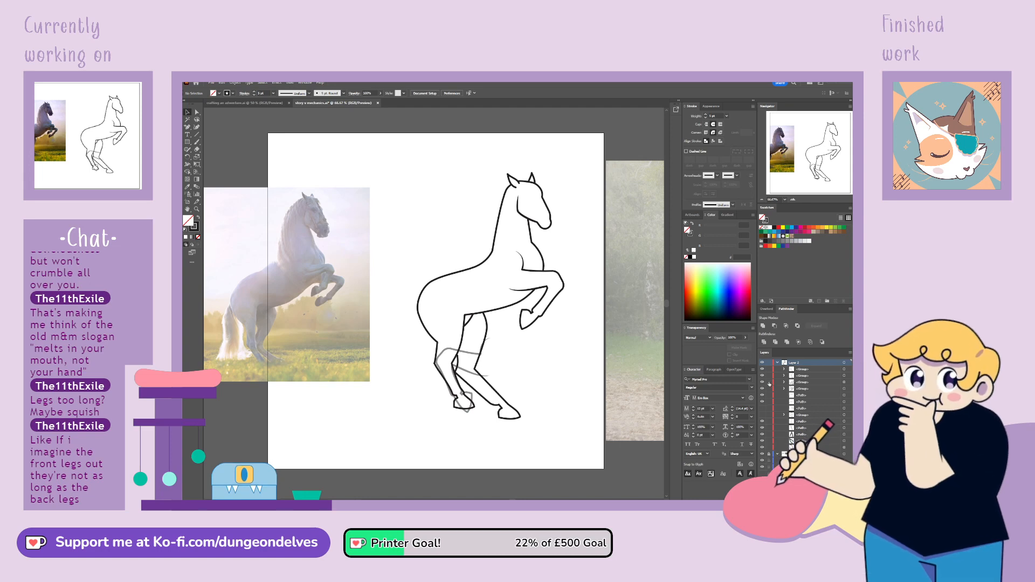
click(762, 382)
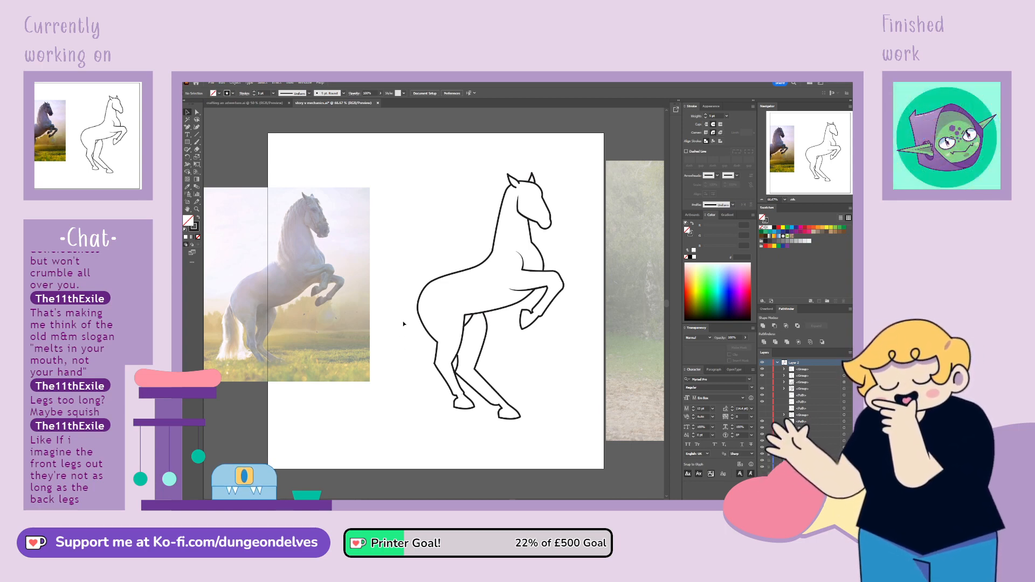
Refine the near hind leg's rear line where it bends between the rump and the hock
click(445, 337)
key(a)
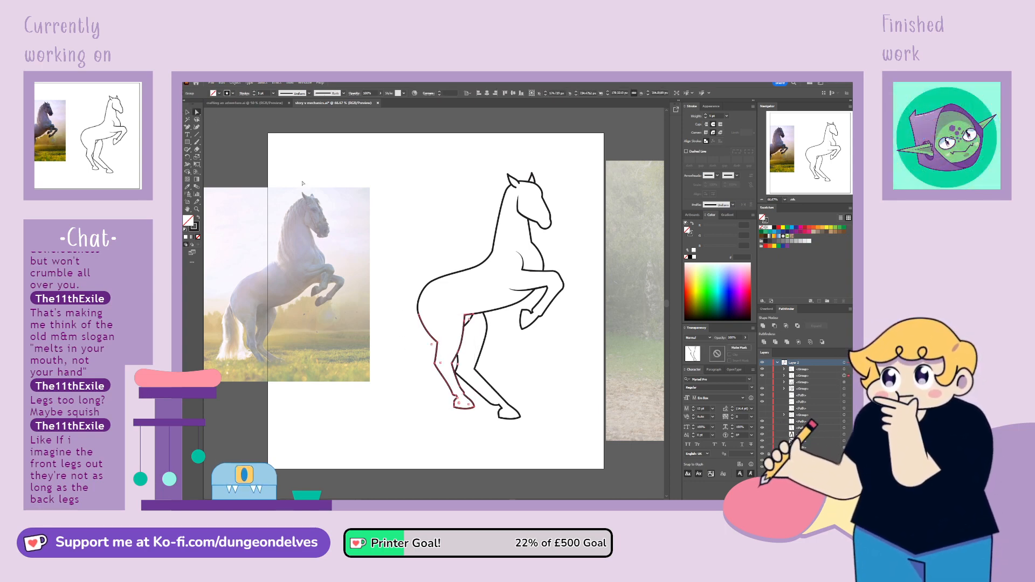
drag(436, 339, 436, 339)
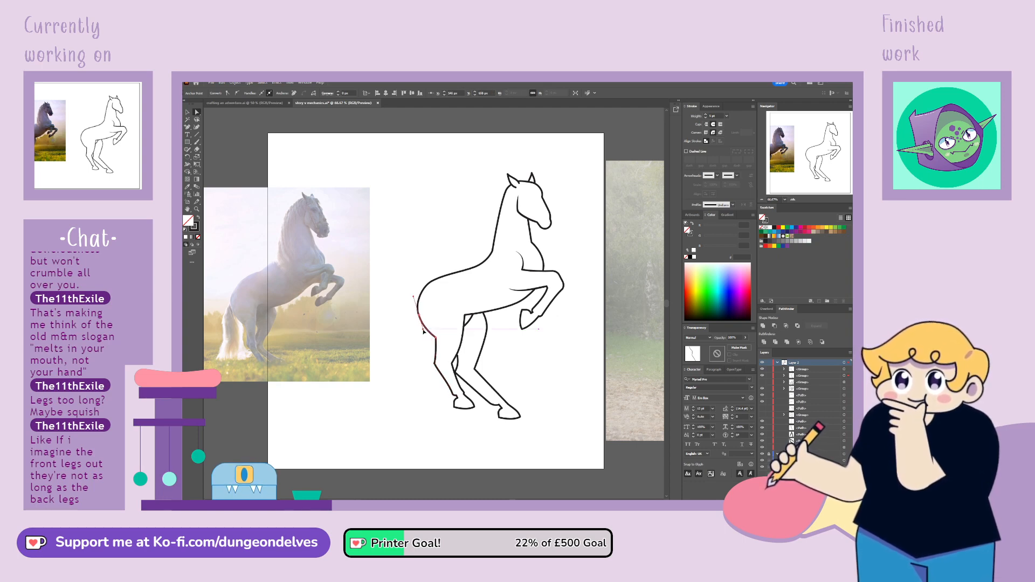
click(220, 171)
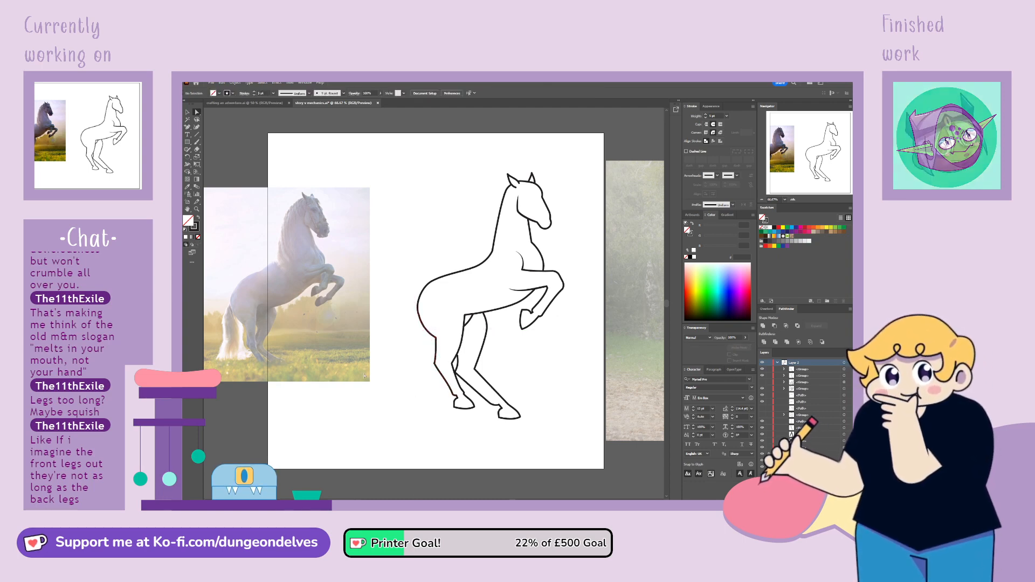
Select the far hind leg's front and rear hock points and shift them up slightly to match the near leg
click(456, 372)
shift+click(475, 370)
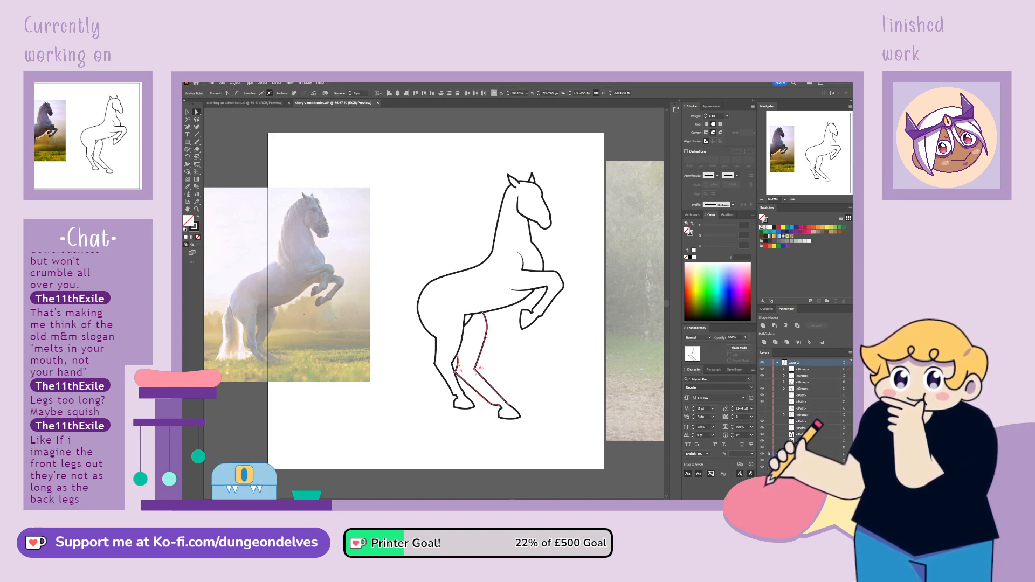
mouse_move(475, 370)
mouse_down()
mouse_move(460, 350)
mouse_move(463, 365)
mouse_up()
click(456, 357)
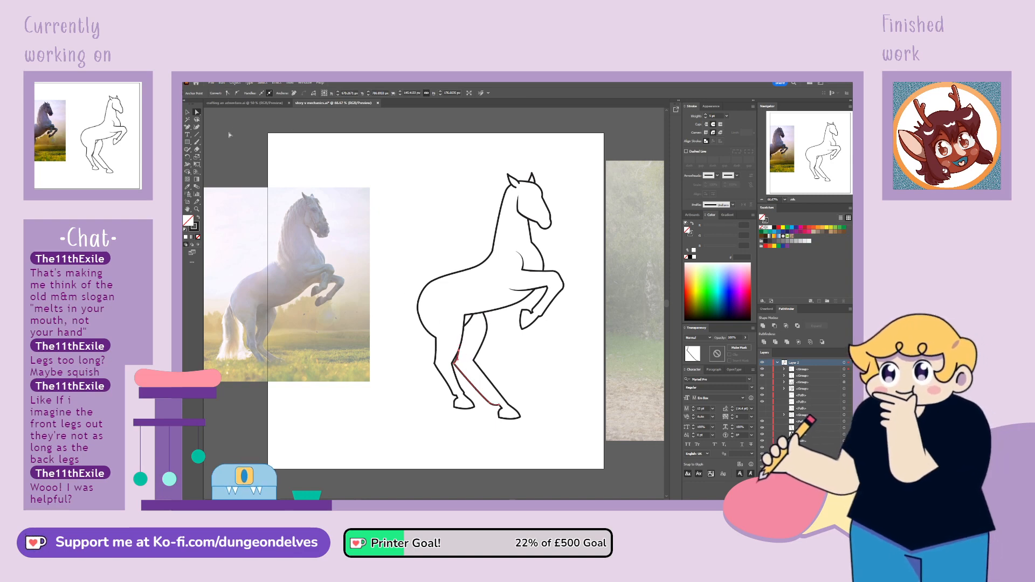
Lasso the far hind leg's hoof and ankle and move them up to shorten the lower leg
mouse_move(482, 411)
mouse_down()
mouse_move(511, 441)
mouse_move(534, 401)
mouse_move(496, 398)
mouse_up()
click(197, 113)
click(503, 412)
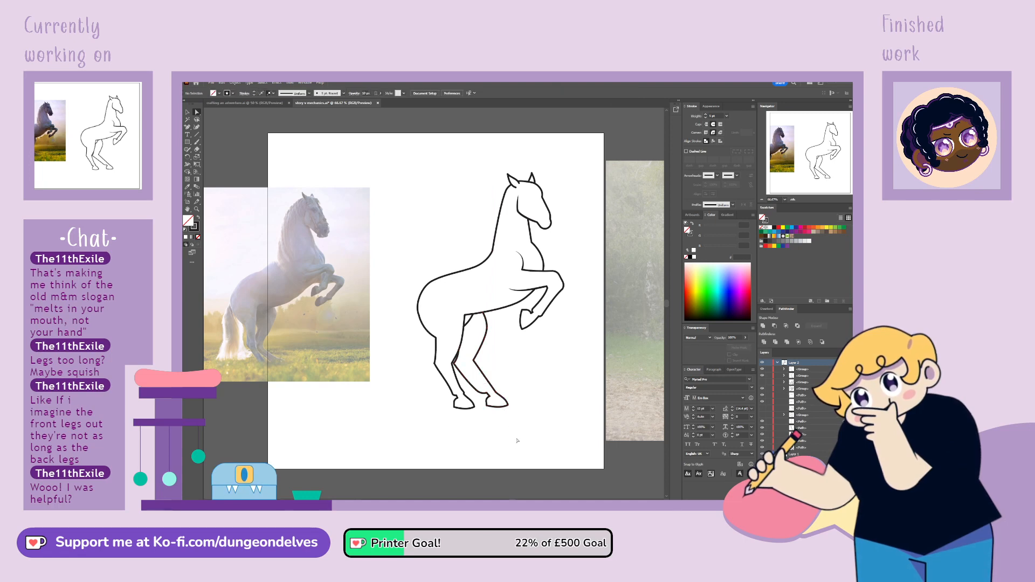
Reshape the upper curve of the far hind leg's front line, pulling it in slightly
key(ctrl+plus)
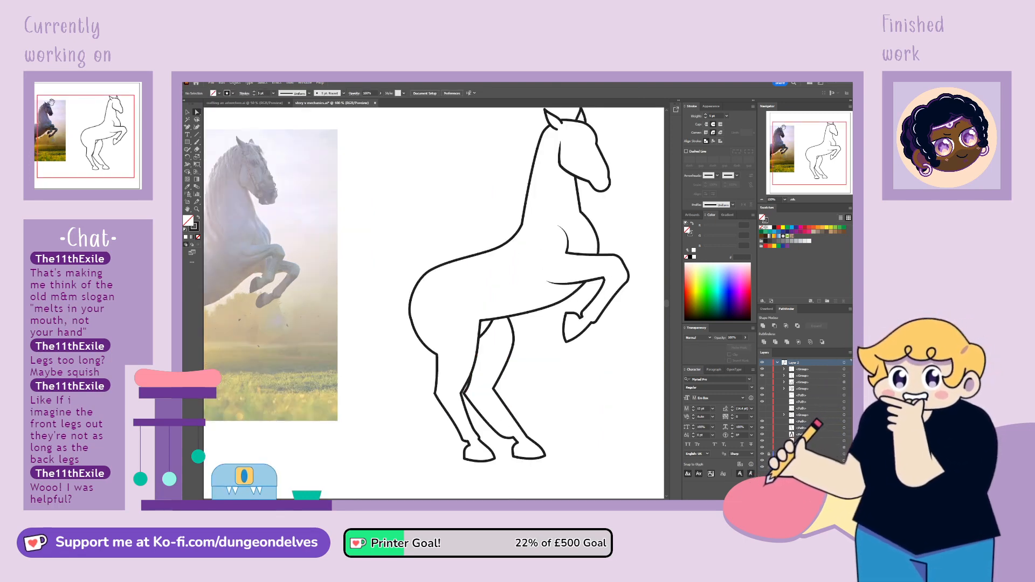
drag(784, 127, 796, 131)
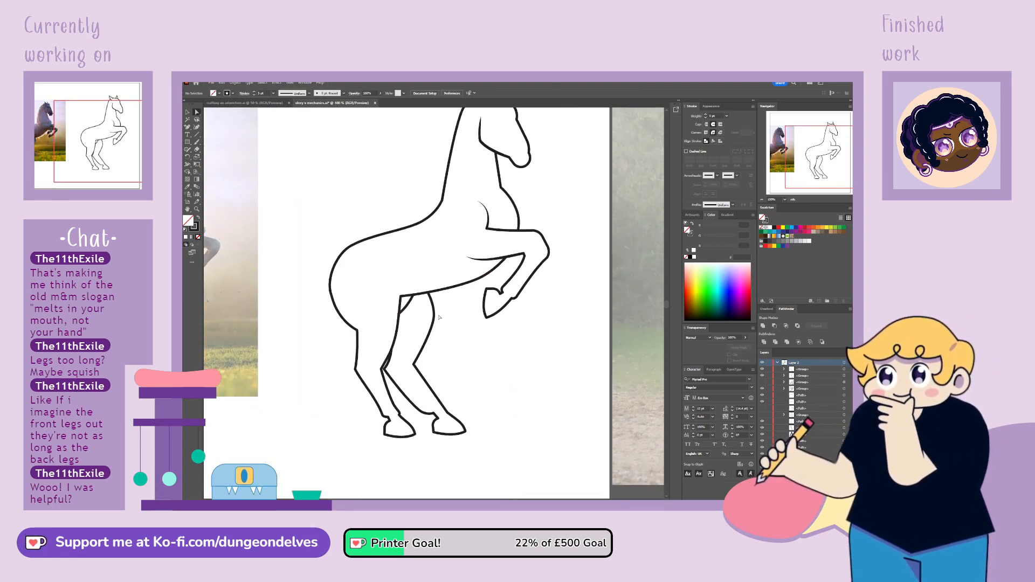
drag(435, 323, 431, 318)
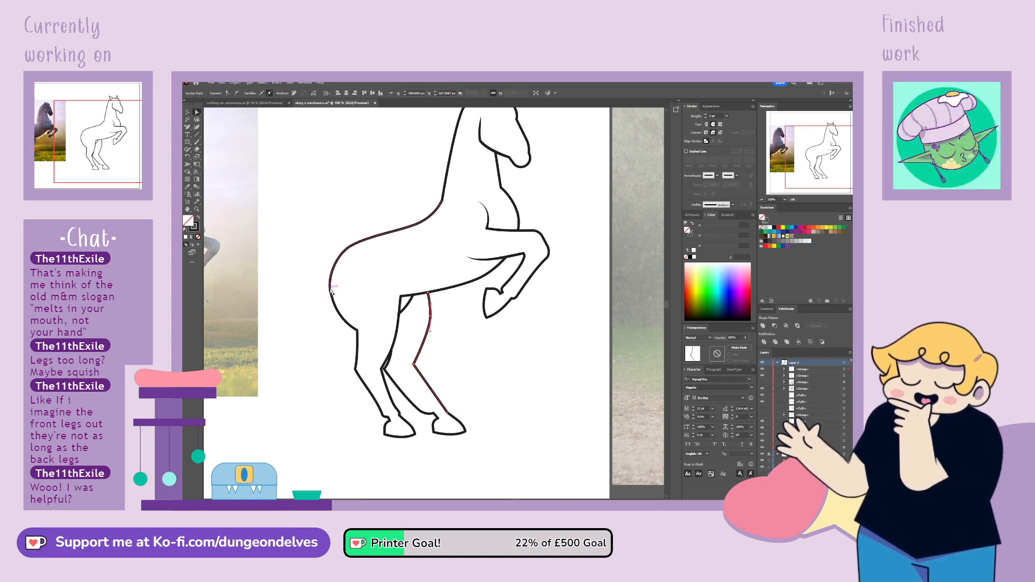
Reshape the far hind leg's rear line, curving it near the ankle and rounding the bend at the hock
click(414, 404)
drag(420, 411, 431, 414)
click(428, 414)
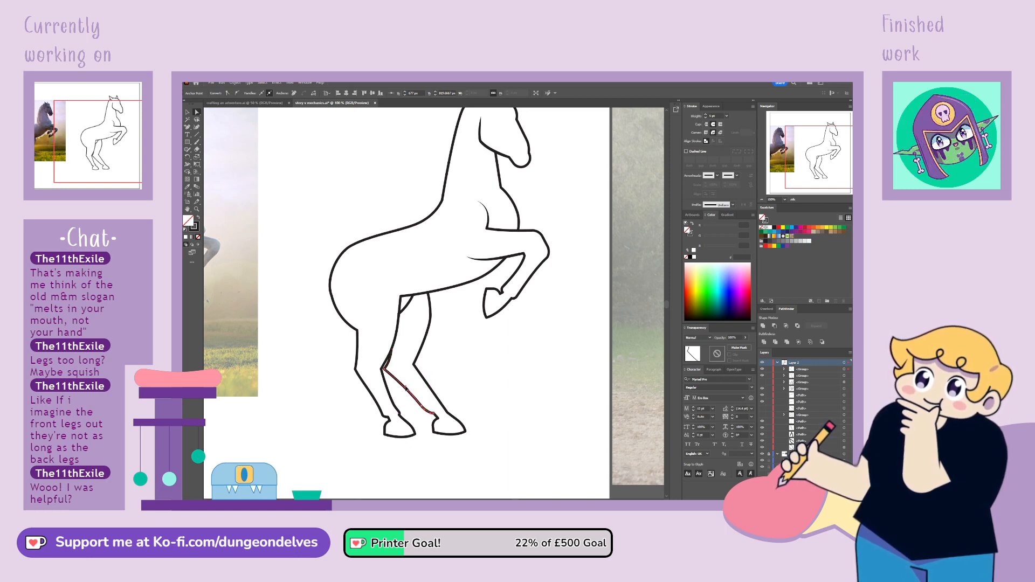
drag(387, 369, 398, 367)
click(465, 344)
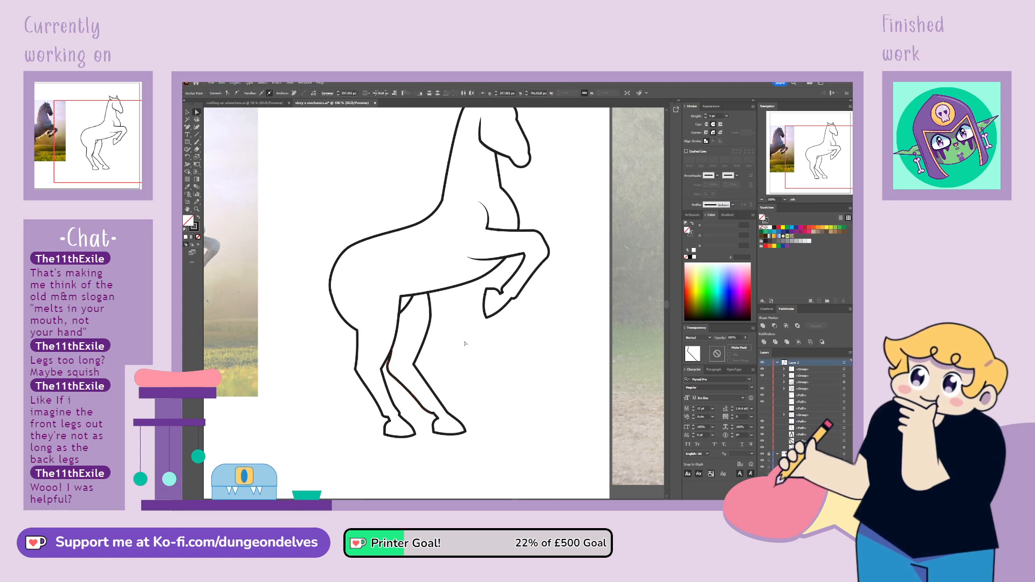
Try to delete the end of the belly line between the hind legs and undo the deletion
click(428, 311)
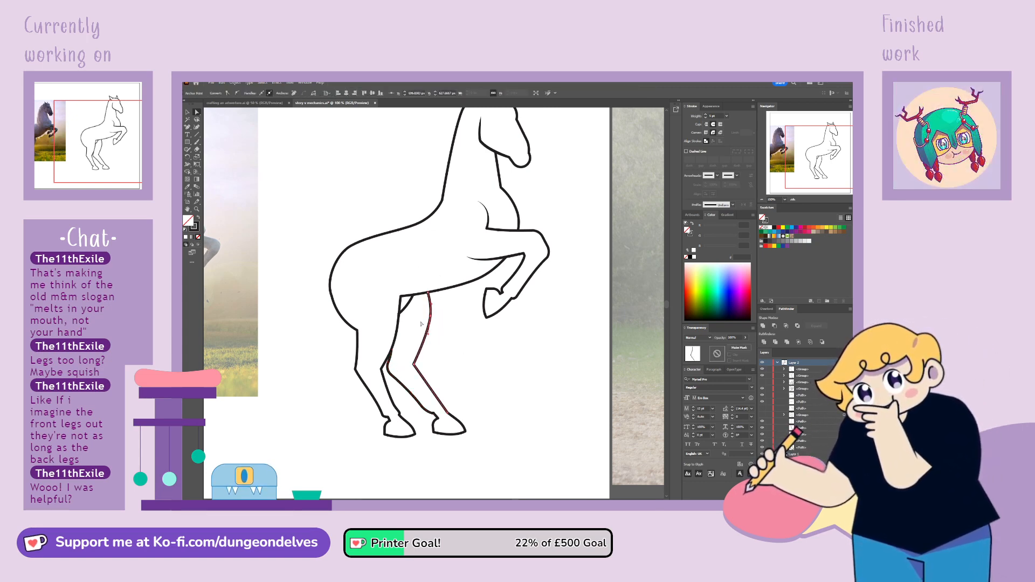
click(410, 305)
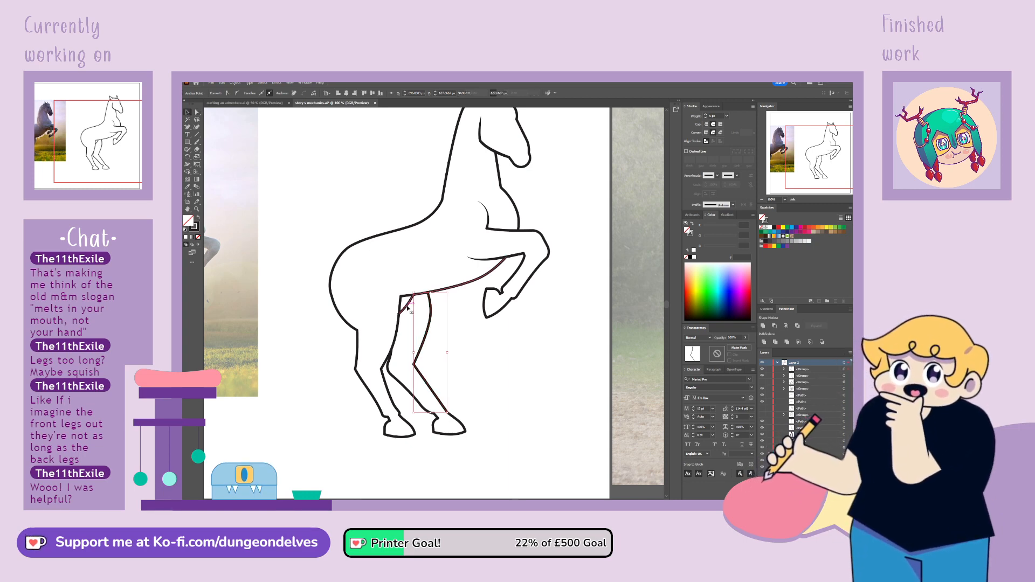
click(410, 311)
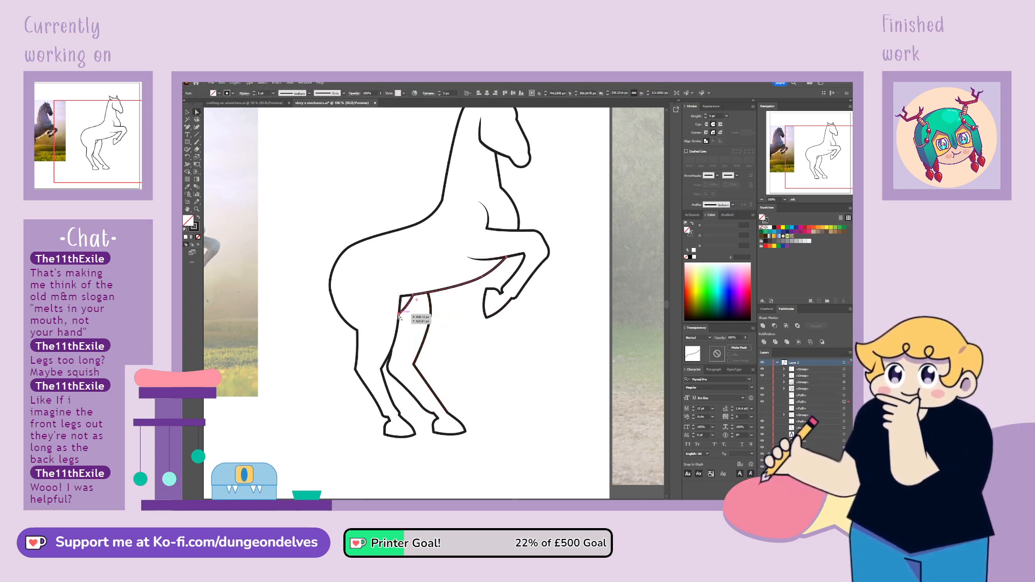
click(400, 316)
key(Delete)
click(506, 421)
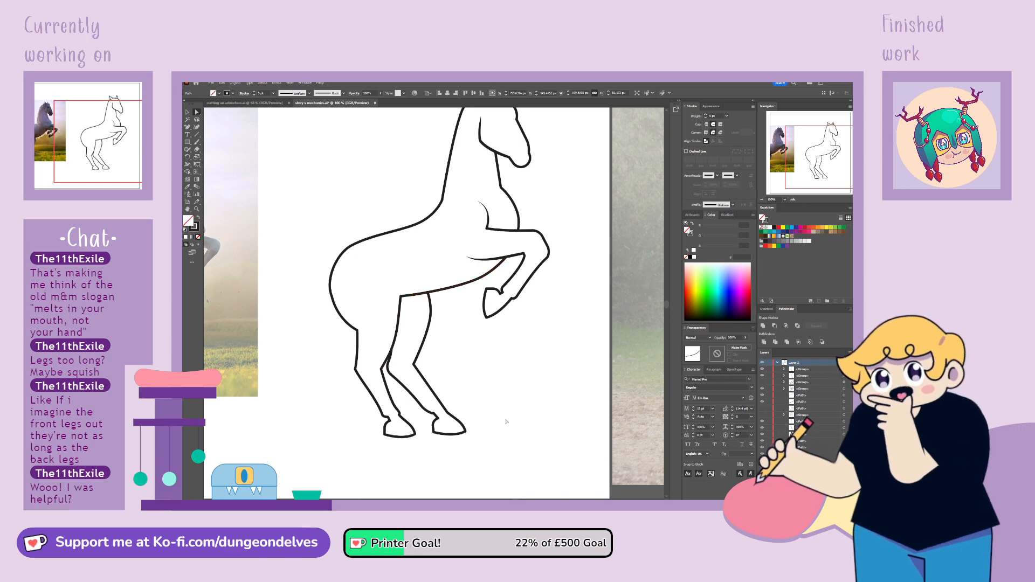
key(ctrl+z)
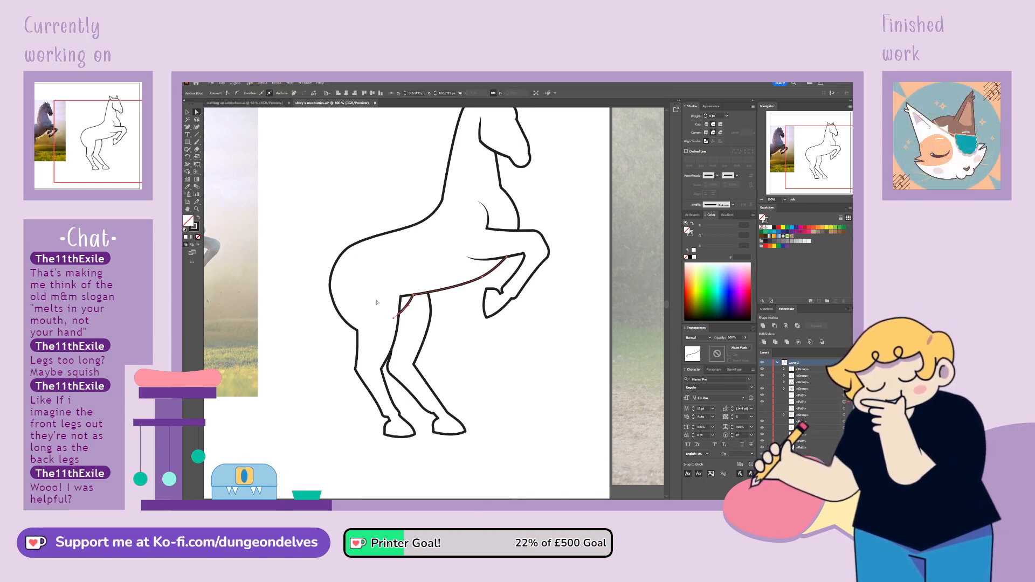
Raise the belly line's rear end slightly where it curves into the near hind leg
drag(399, 314, 399, 309)
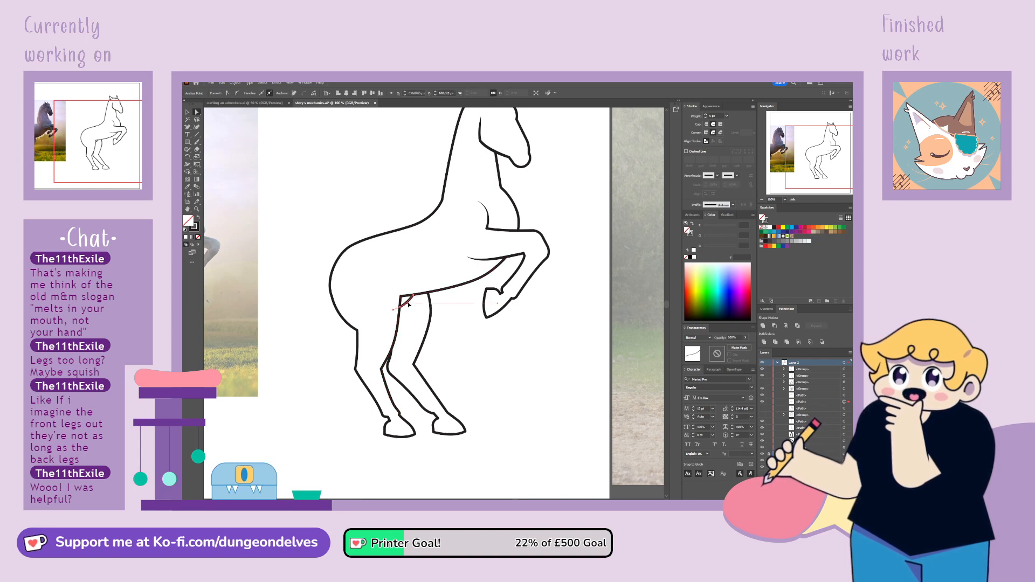
click(373, 319)
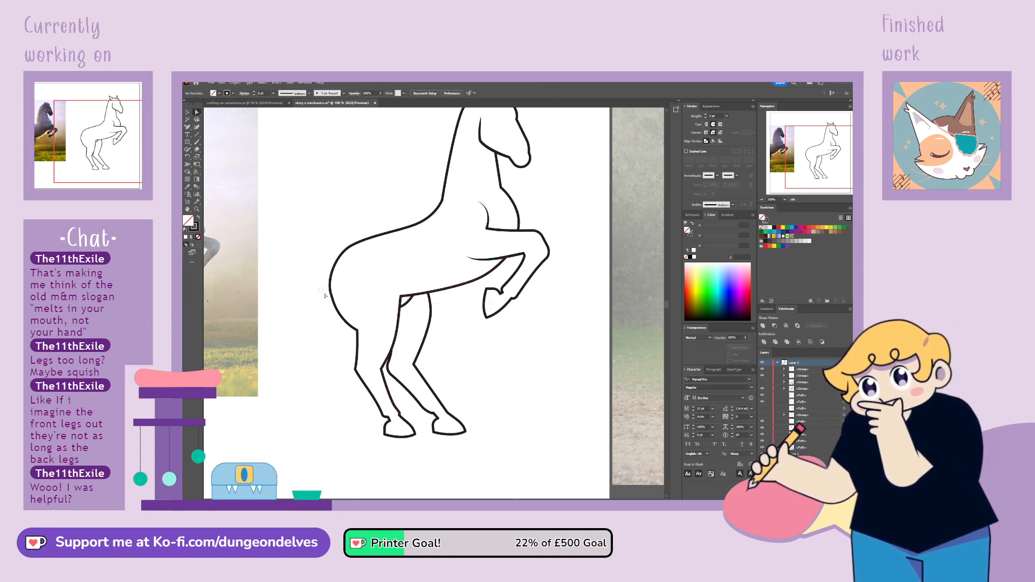
Raise the corner where the buttock meets the near hind leg's rear line and smooth the rump curve above it
click(333, 297)
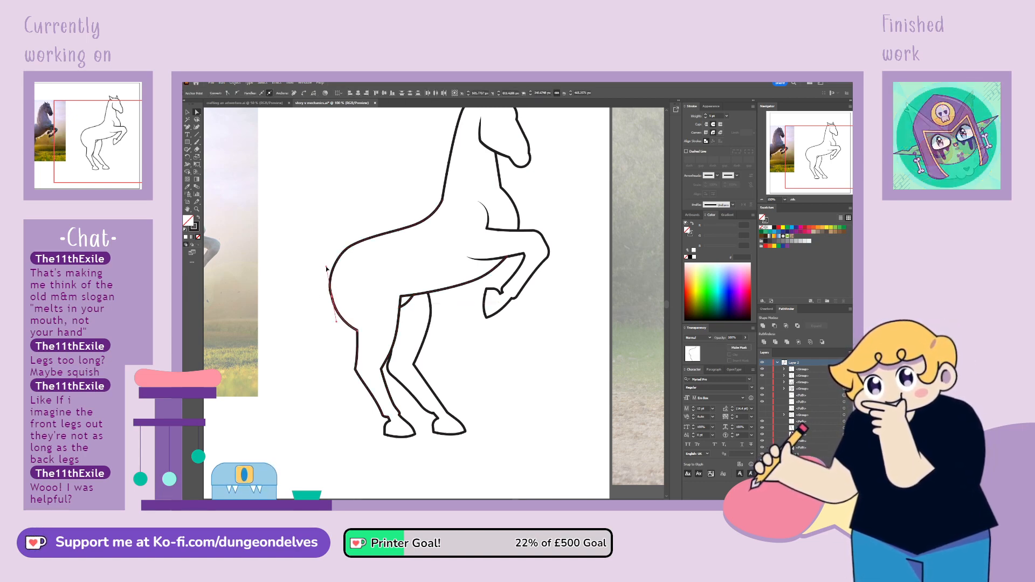
click(352, 319)
drag(357, 330, 355, 318)
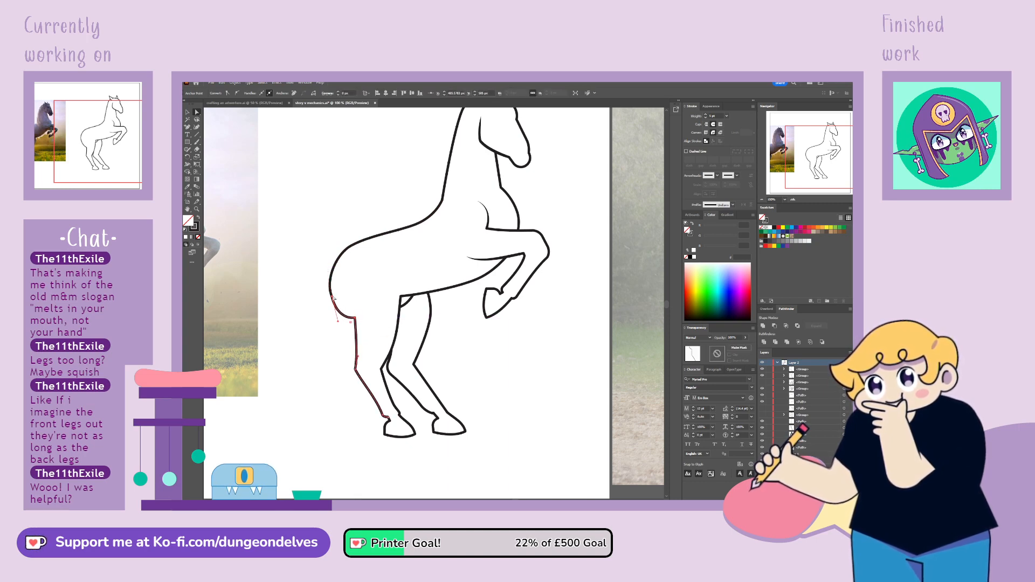
click(338, 322)
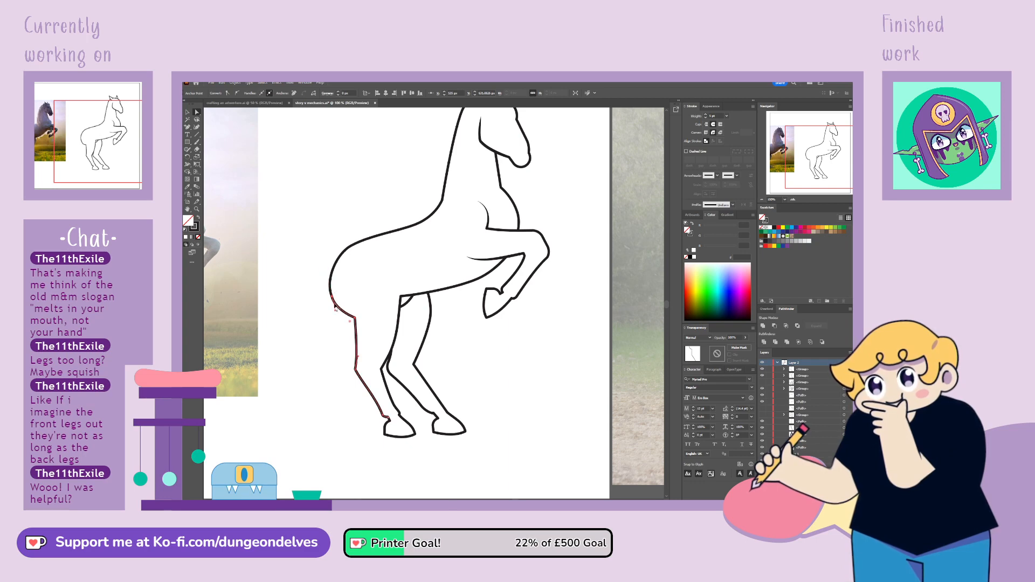
click(331, 285)
mouse_move(326, 277)
mouse_down()
mouse_move(333, 294)
mouse_move(327, 271)
mouse_up()
click(330, 405)
click(334, 301)
click(317, 323)
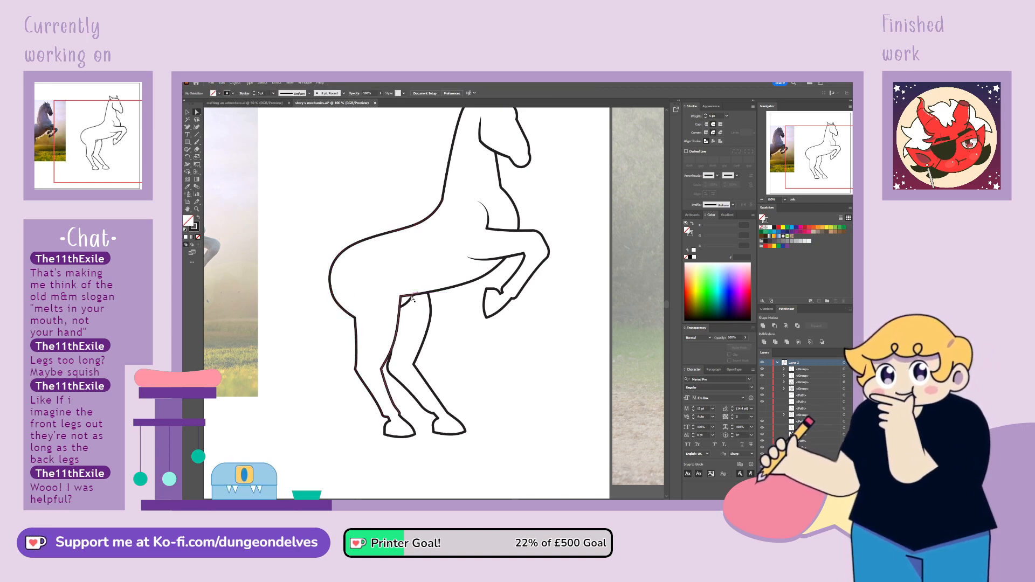
click(402, 298)
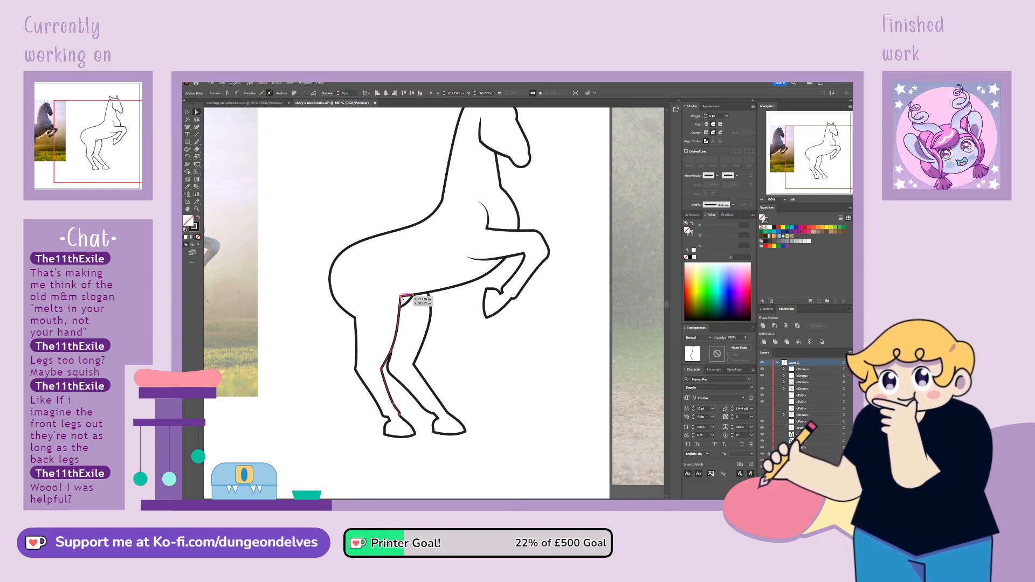
click(393, 286)
click(408, 303)
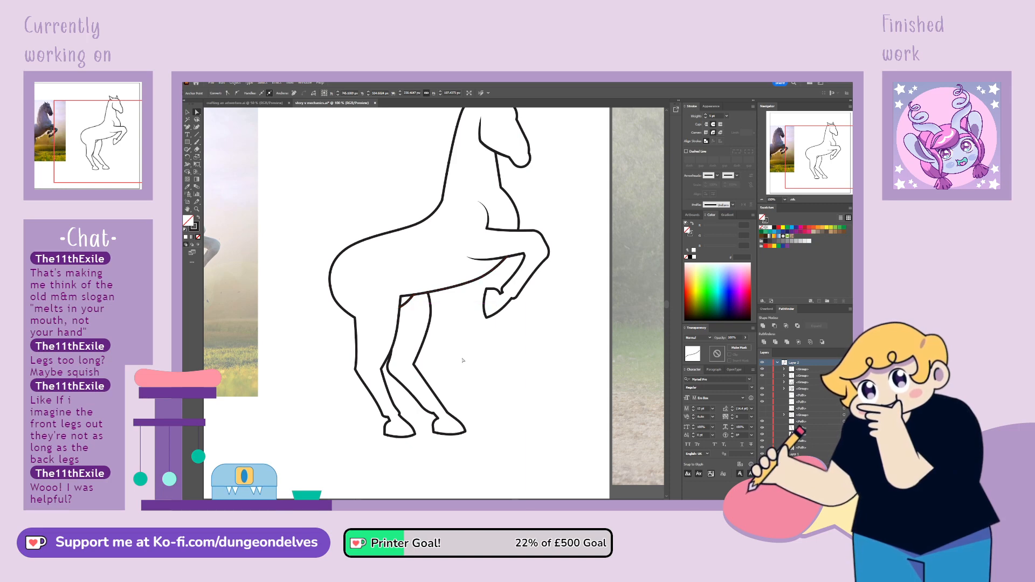
click(376, 290)
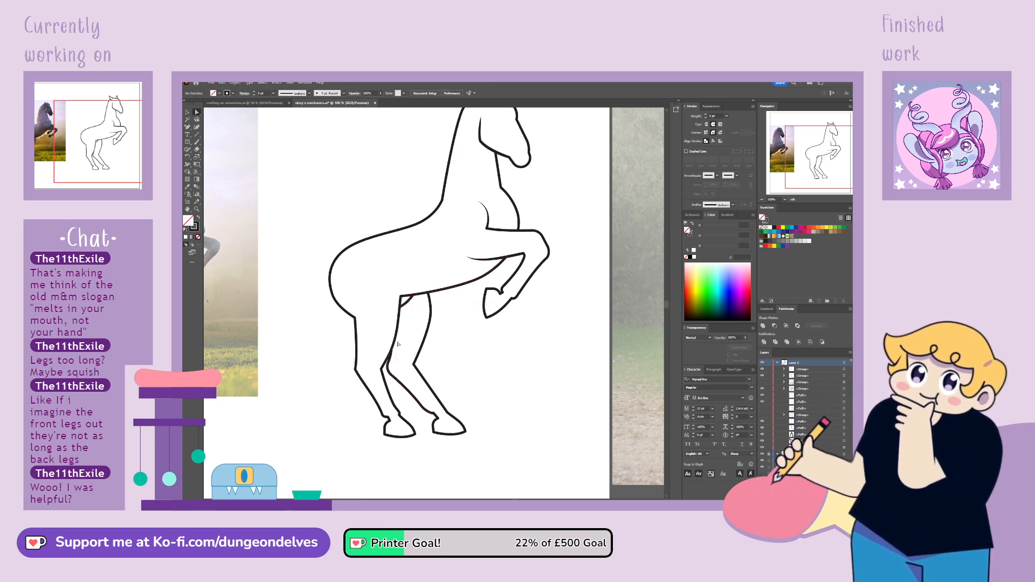
Pull the rump's rear curve slightly inward and nudge the far hind leg's upper front line outward
key(ctrl+minus)
key(ctrl+minus)
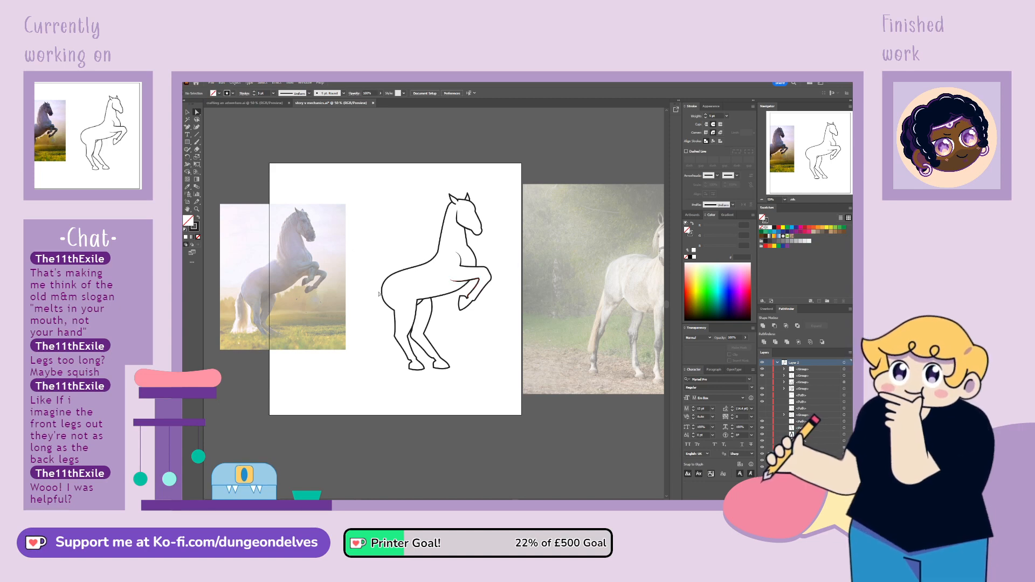
drag(392, 311, 397, 276)
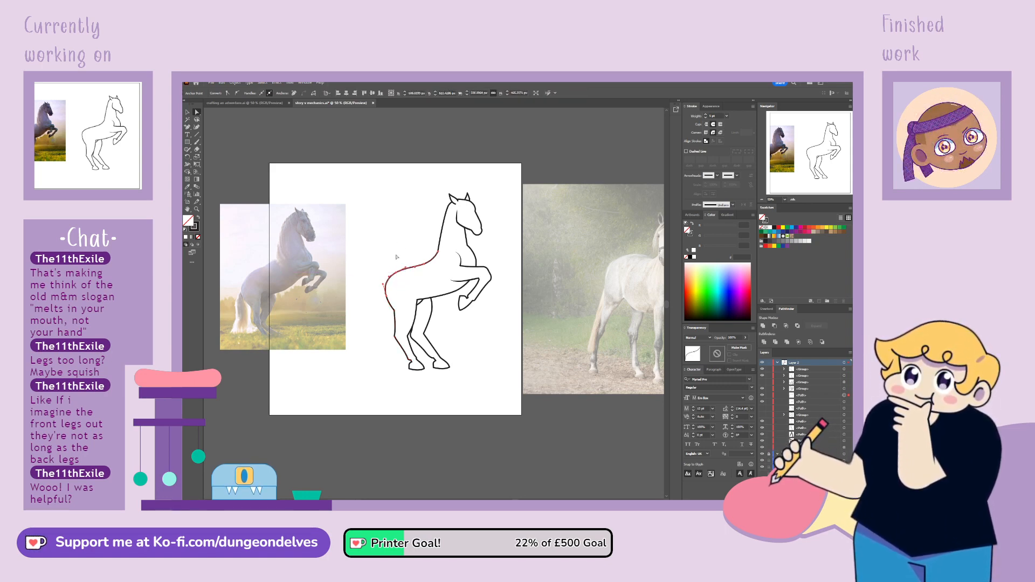
click(393, 284)
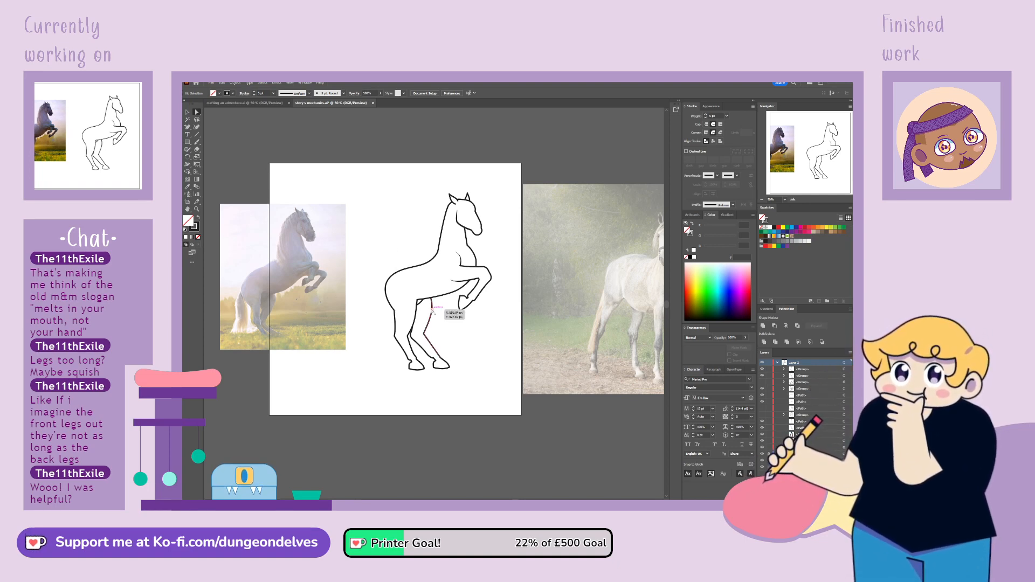
drag(433, 310, 435, 311)
click(440, 432)
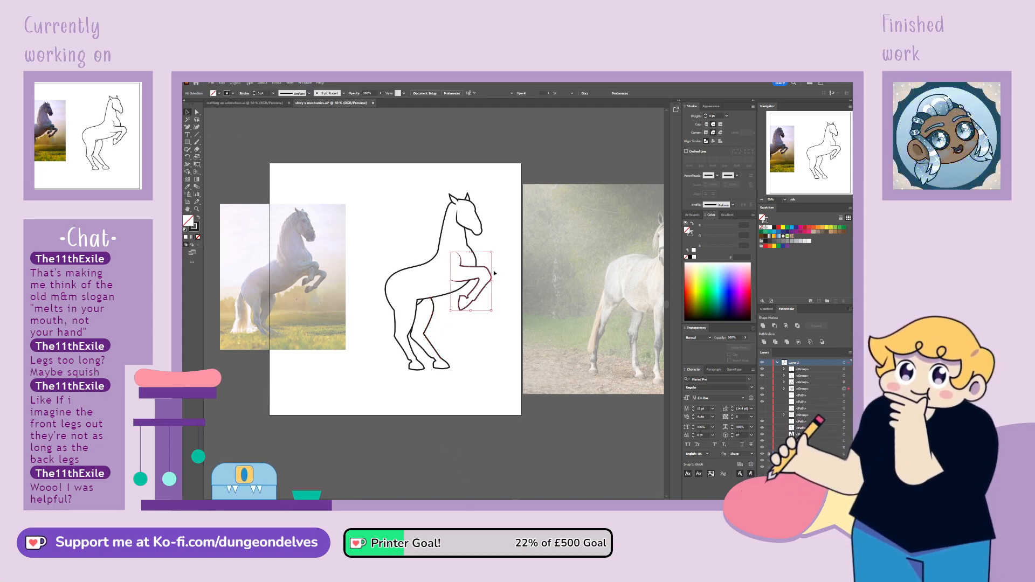
Duplicate the raised front leg and place the copy slightly forward and lower as a second front leg
drag(485, 275, 501, 268)
click(465, 478)
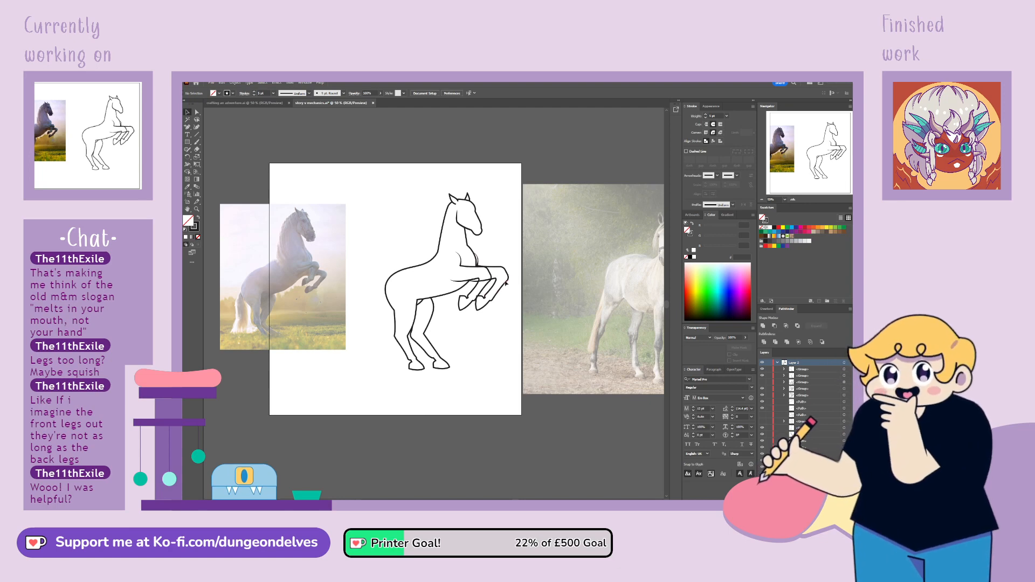
drag(492, 268, 489, 277)
click(480, 358)
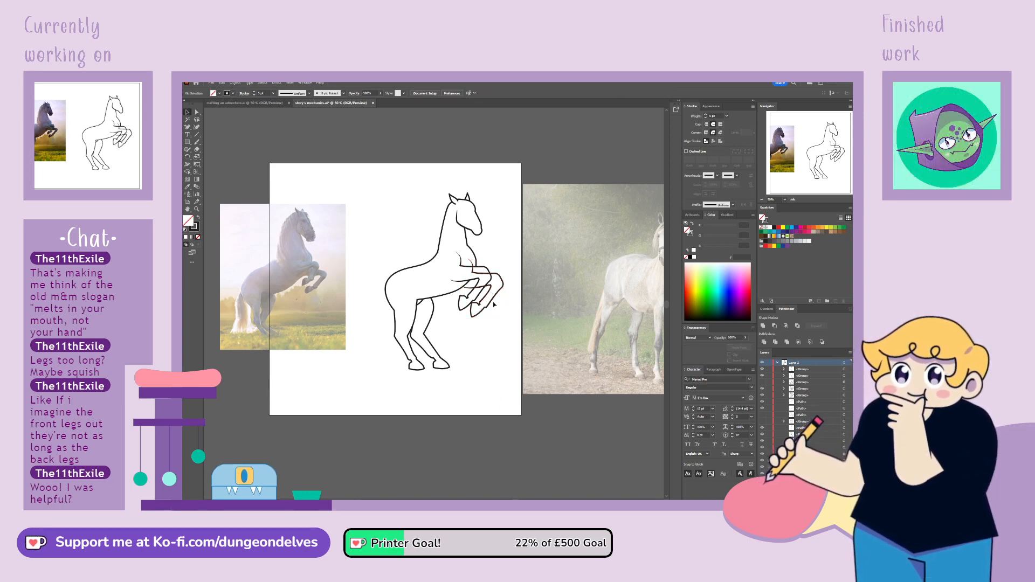
Rotate the copied front leg slightly clockwise and shift it into place below the original leg
drag(484, 298, 488, 301)
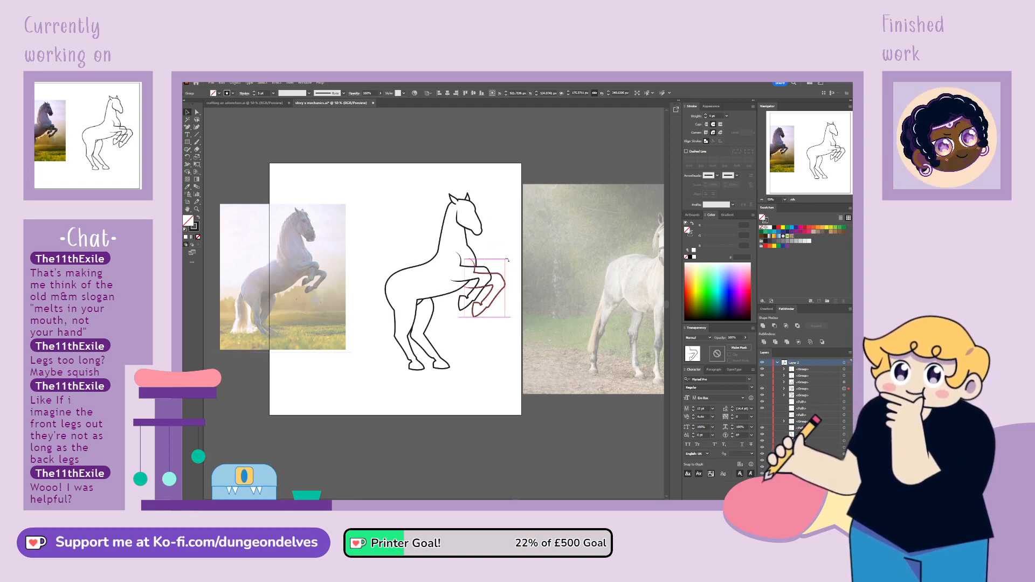
drag(507, 260, 496, 282)
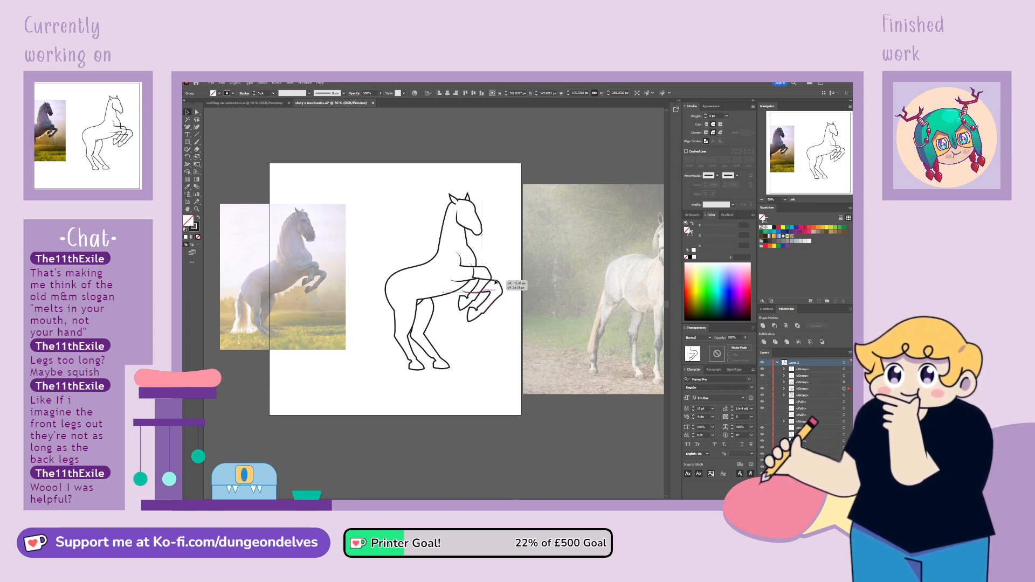
drag(495, 282, 494, 281)
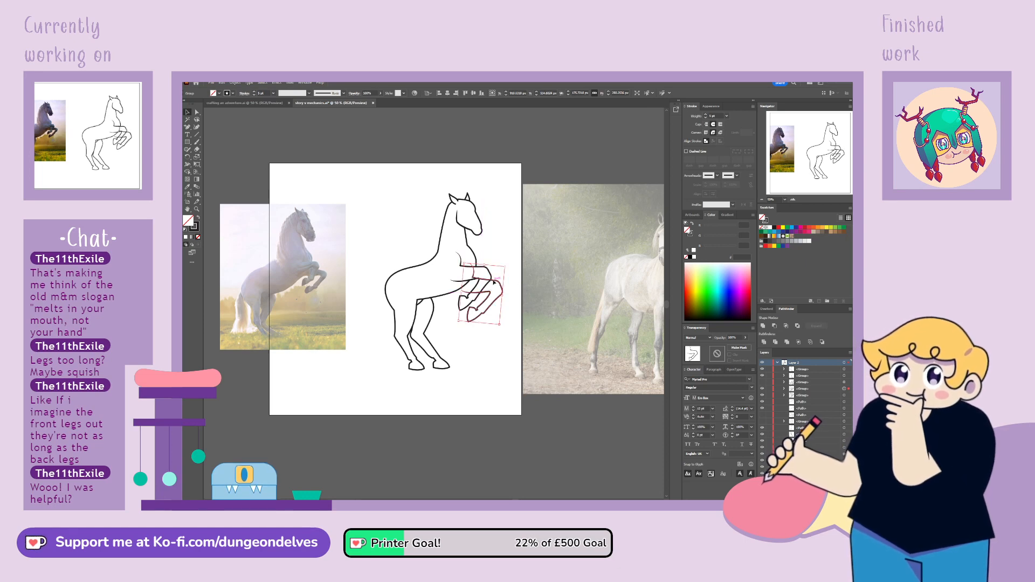
Isolate the copied leg's group, delete the chest end of its upper line and give that line a uniform width profile
double_click(495, 281)
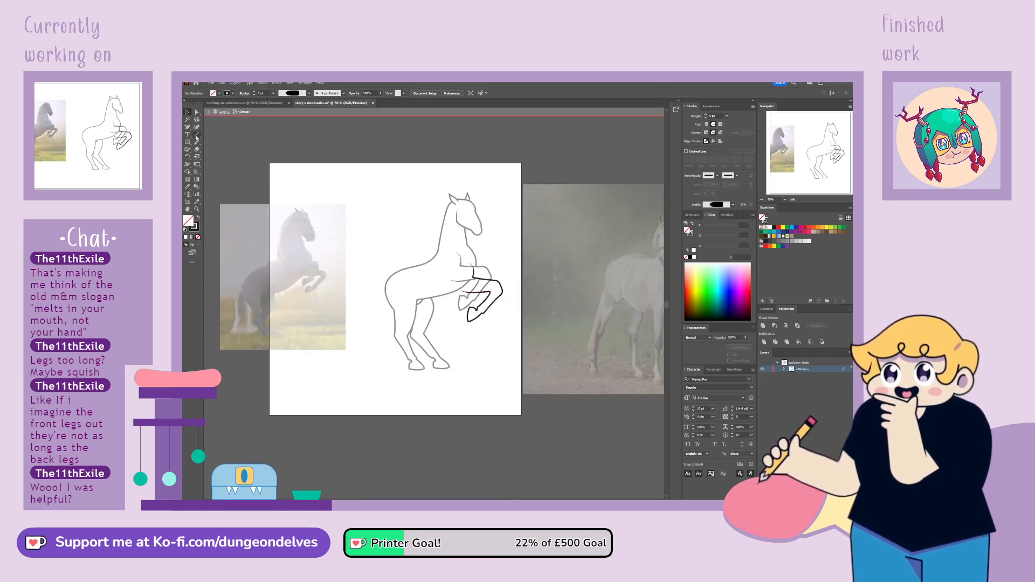
click(482, 282)
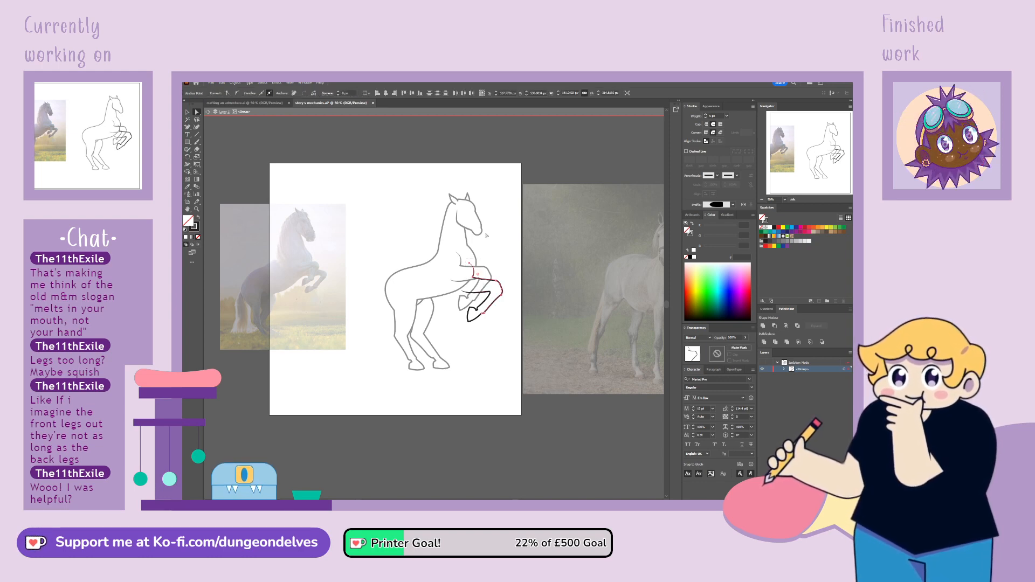
click(470, 263)
key(Delete)
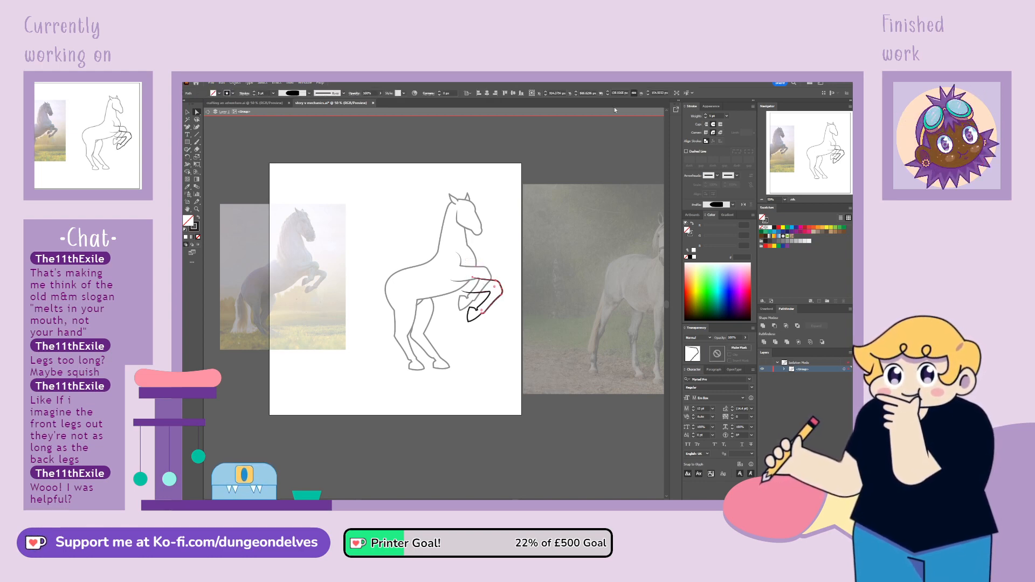
click(306, 112)
Add an anchor on the copied leg's upper line at the original knee and remove the overlapping part behind it
scroll(523, 276, up, 2)
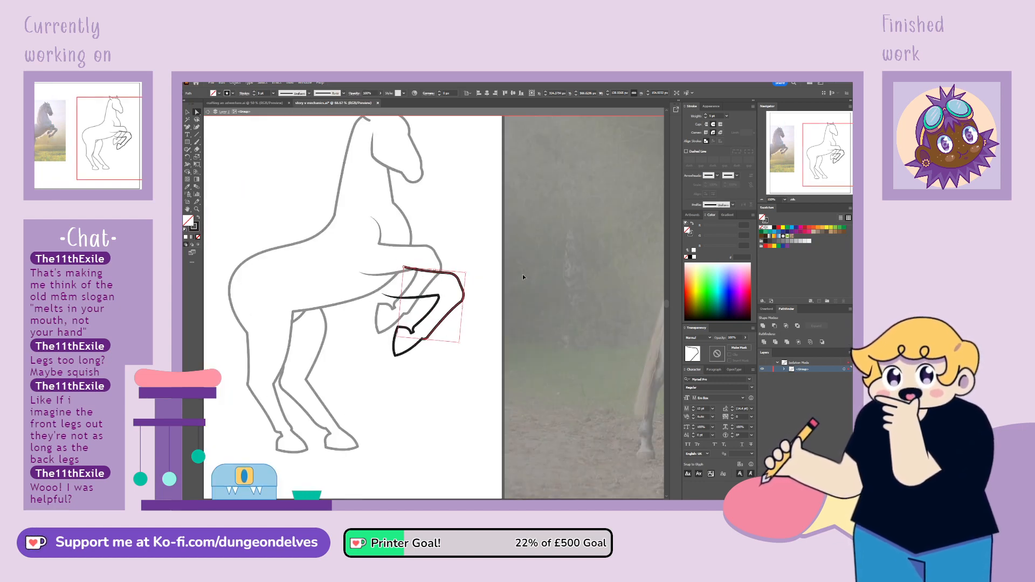
key(p)
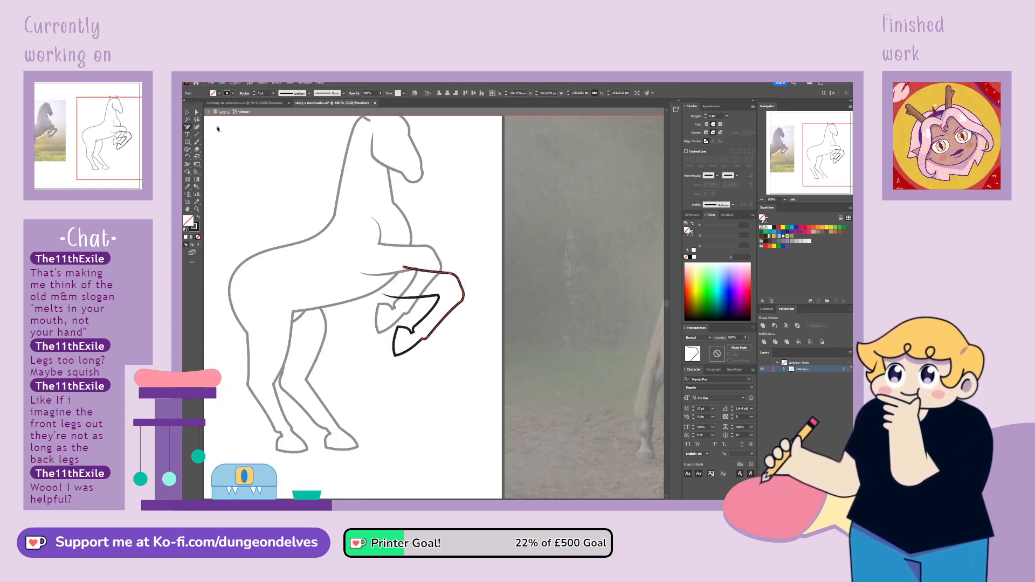
click(441, 273)
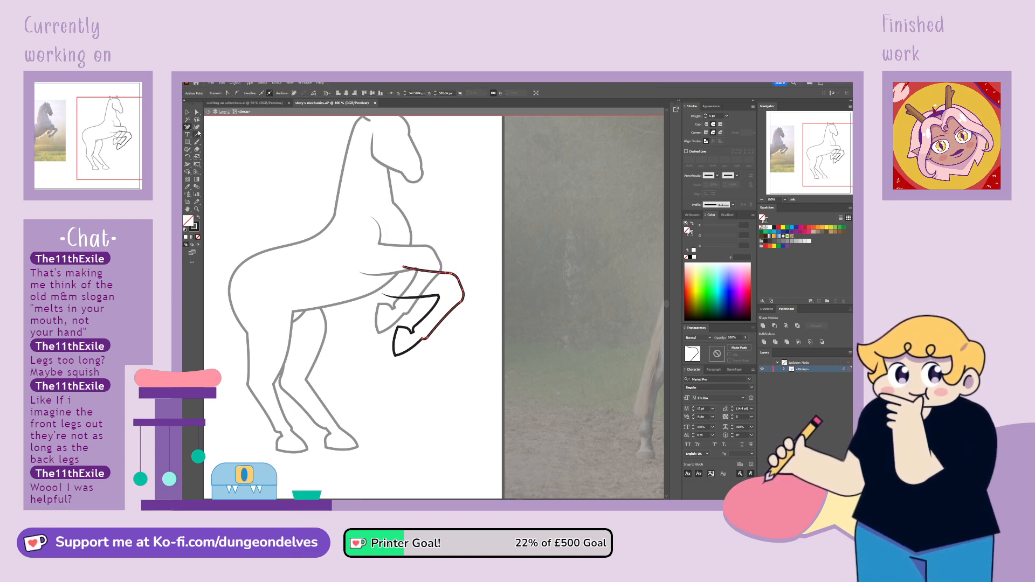
click(197, 112)
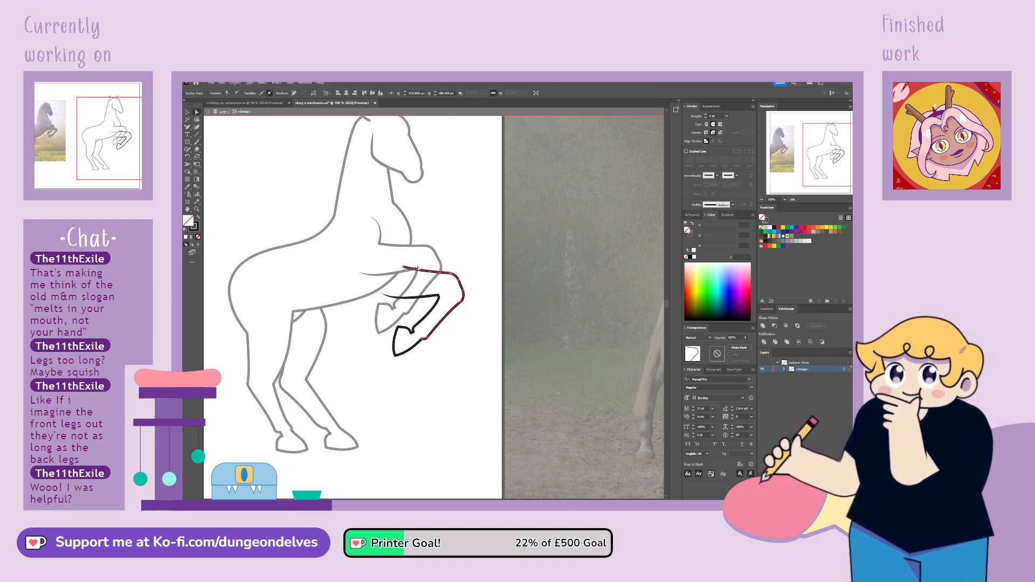
drag(404, 267, 385, 296)
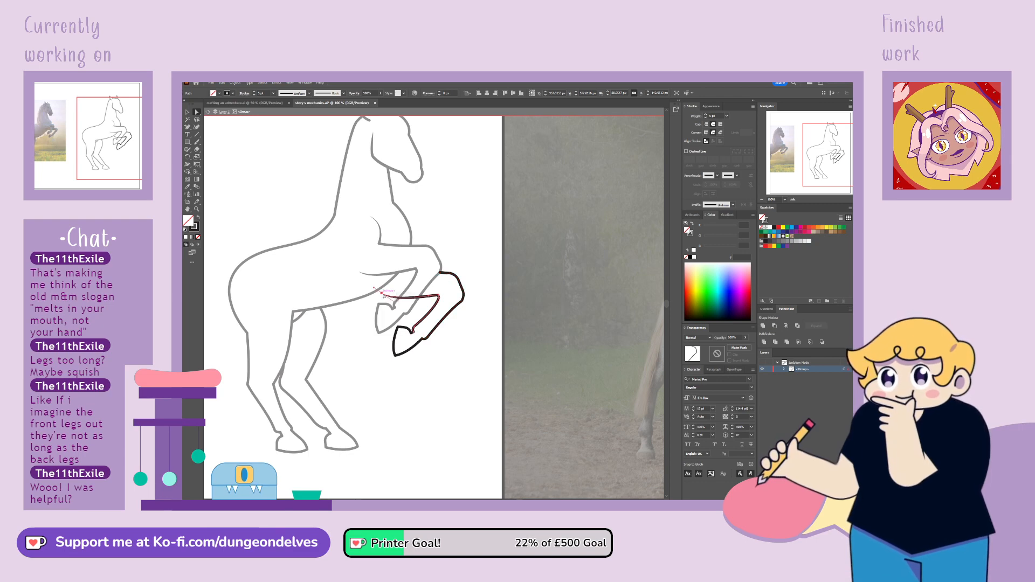
Give the copied leg's lower line a uniform width profile and raise its inner end to meet the belly line
click(187, 112)
click(256, 143)
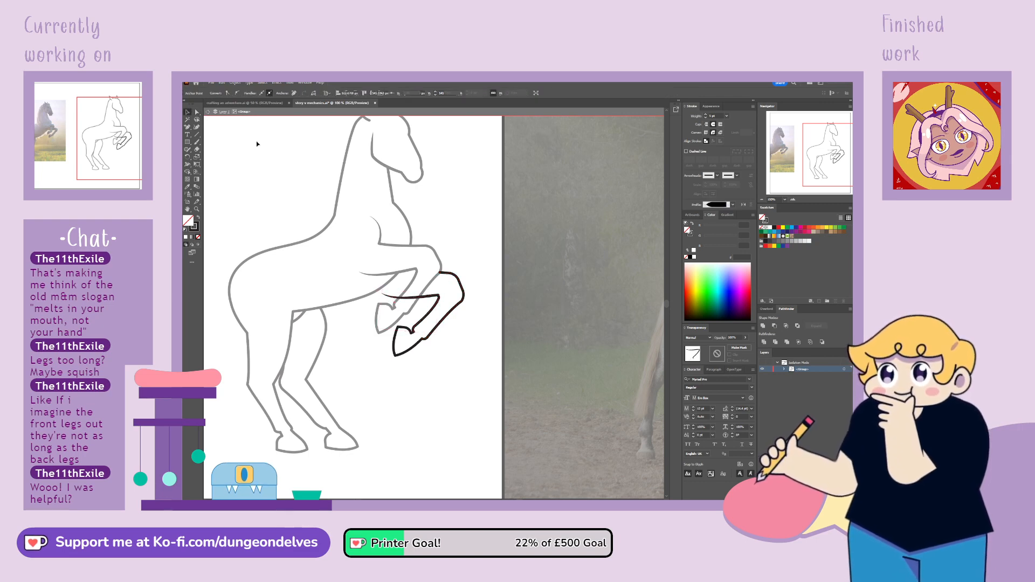
click(423, 301)
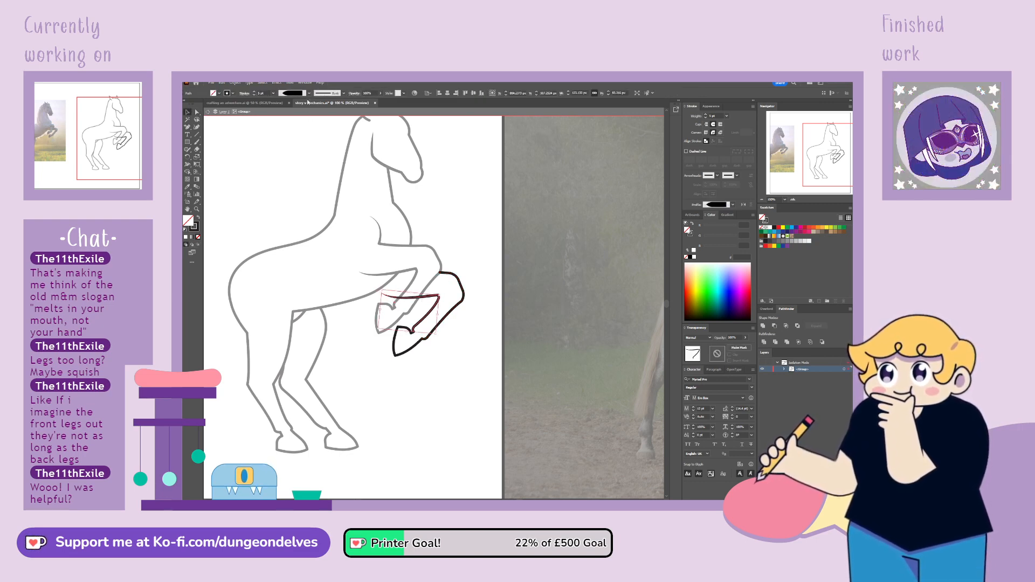
click(288, 110)
click(196, 113)
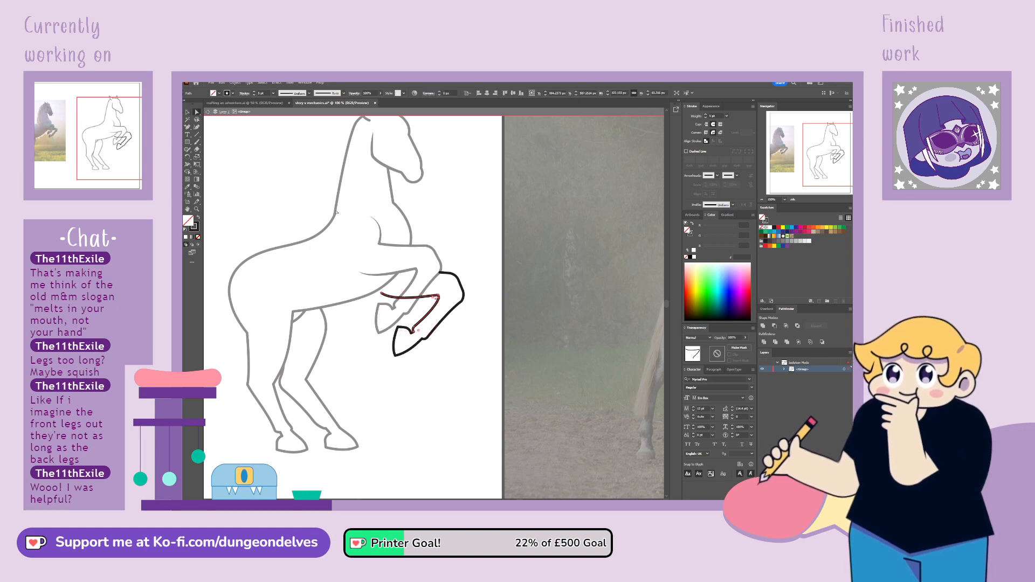
drag(381, 294, 381, 288)
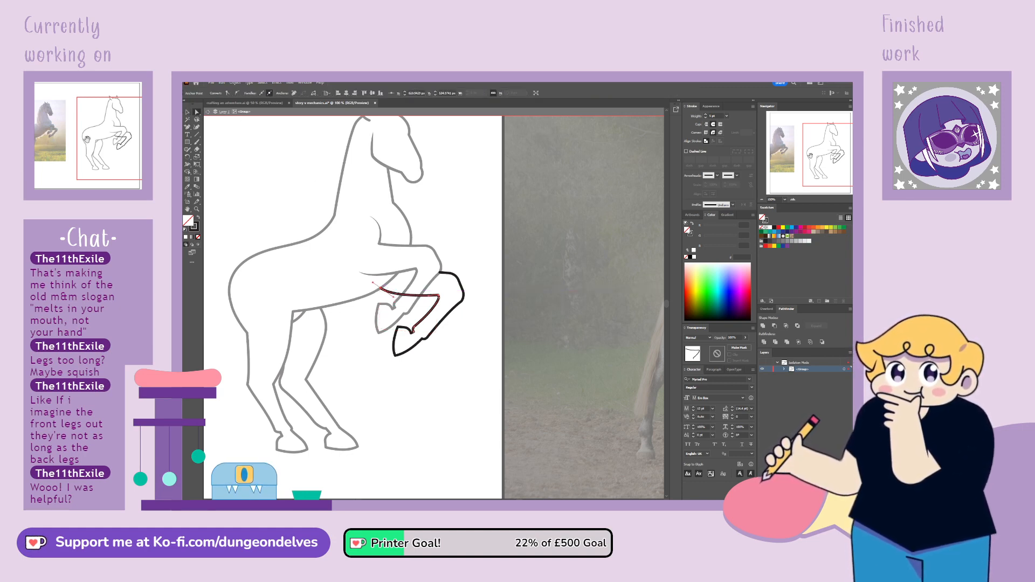
Simplify the anchors on the copied front leg's knee and reshape the outline there into a smooth, rounded curve
mouse_move(811, 155)
mouse_down()
mouse_move(798, 152)
mouse_move(819, 154)
mouse_up()
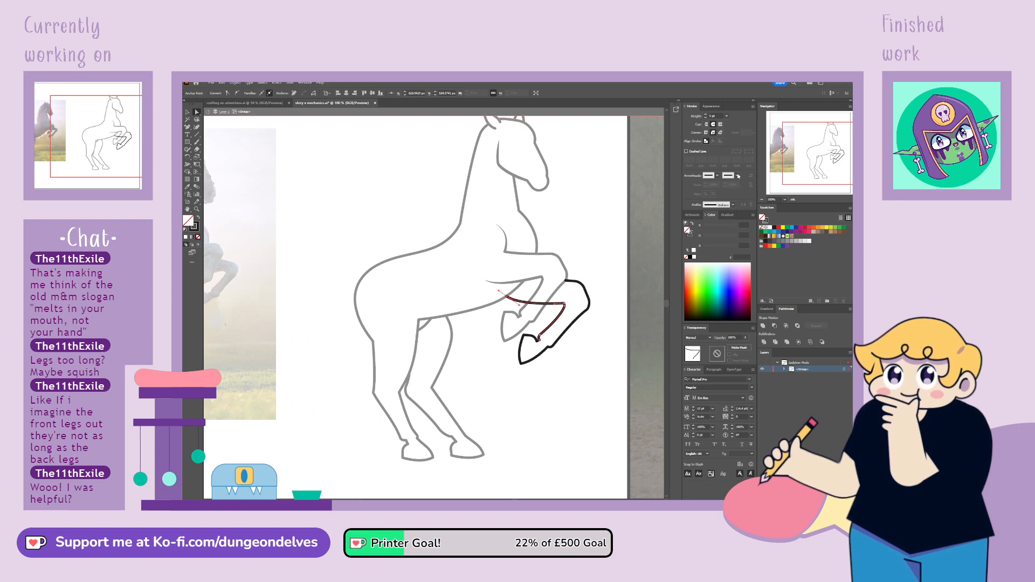
click(578, 281)
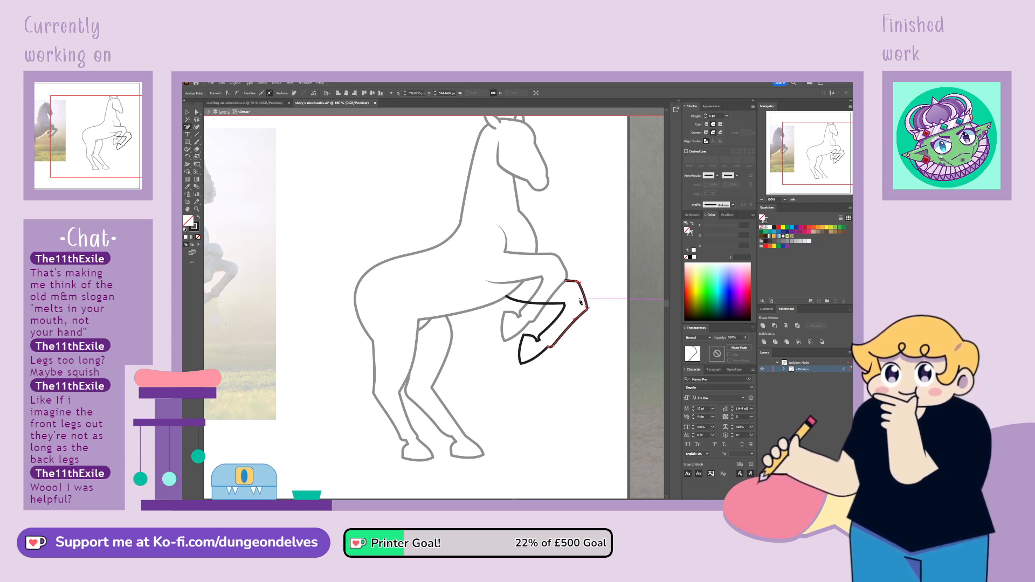
key(a)
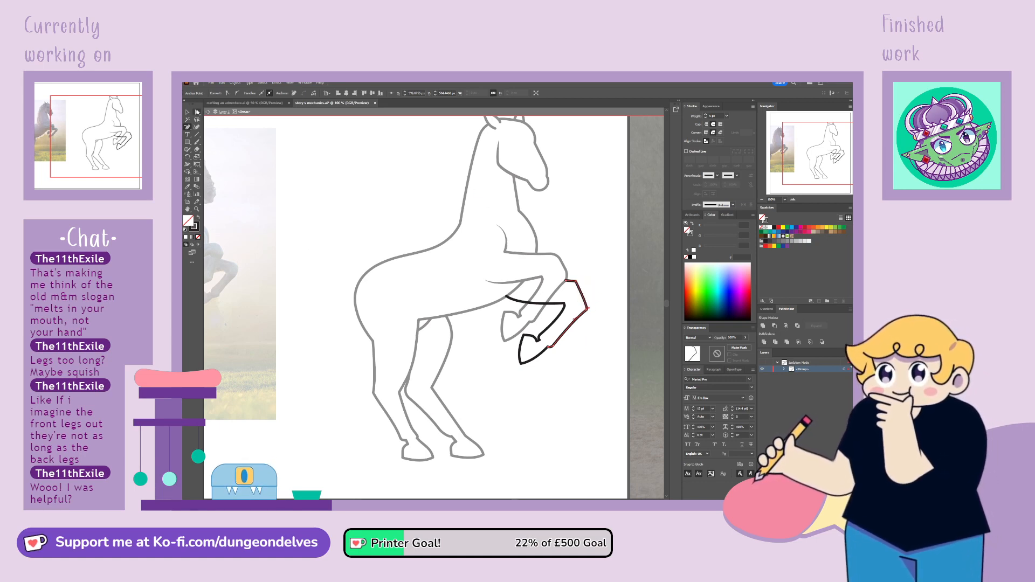
click(576, 282)
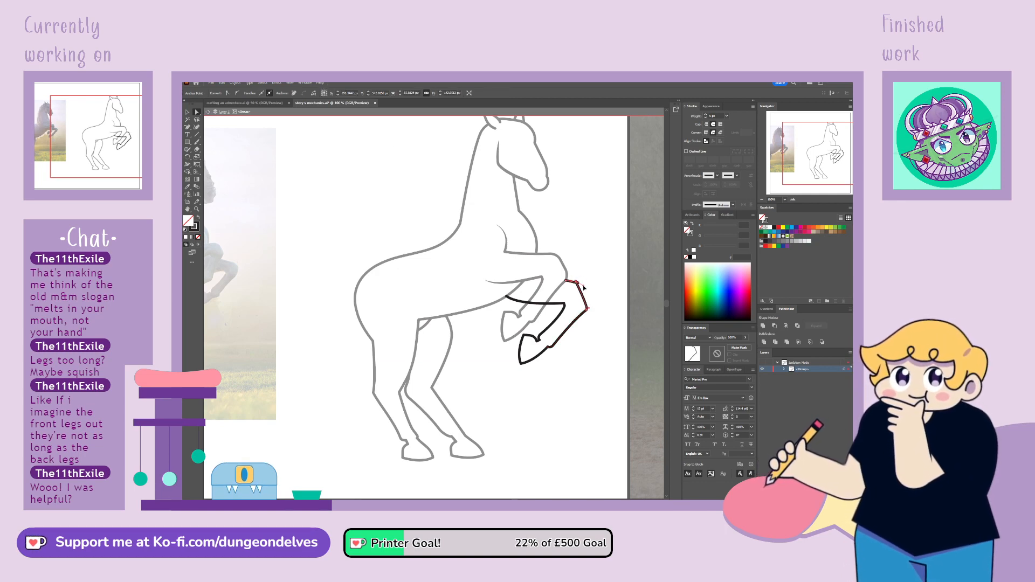
drag(576, 282, 595, 296)
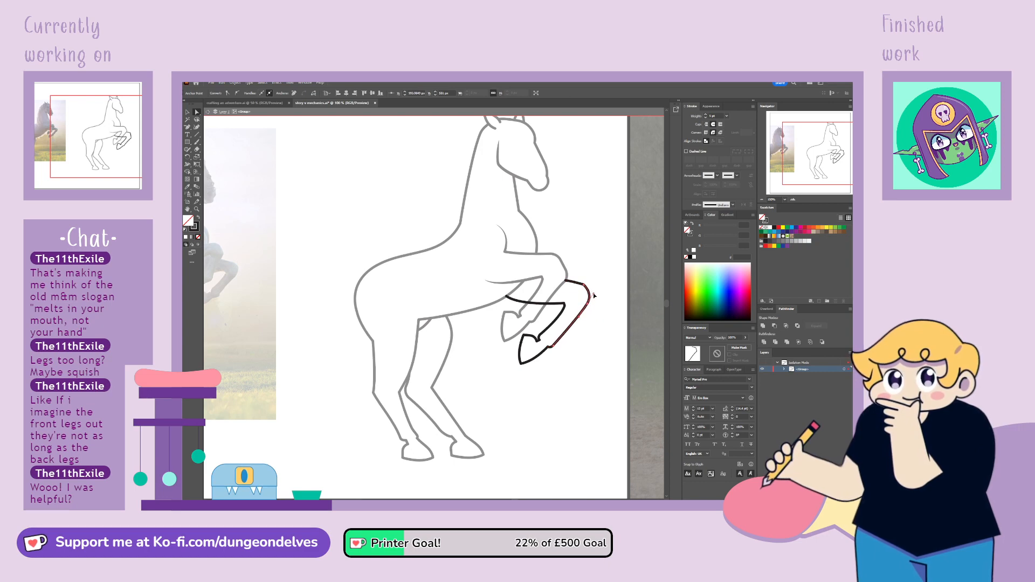
click(586, 287)
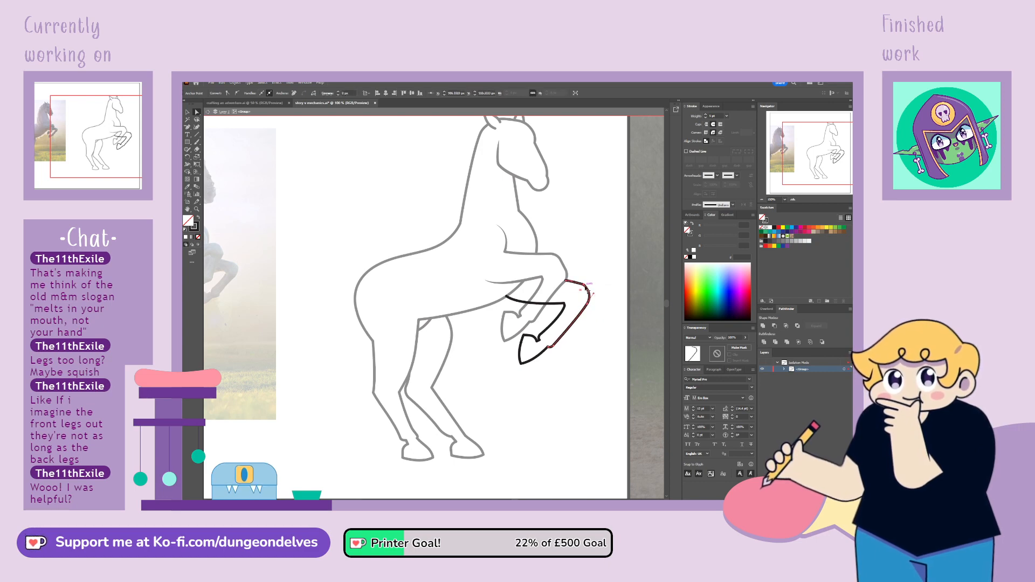
click(229, 93)
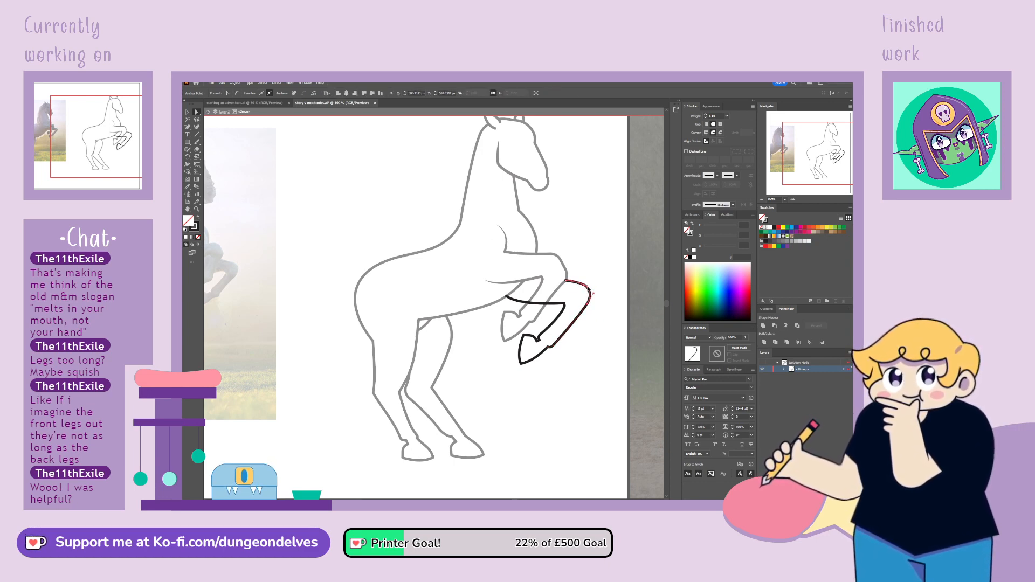
drag(592, 290, 587, 308)
click(585, 335)
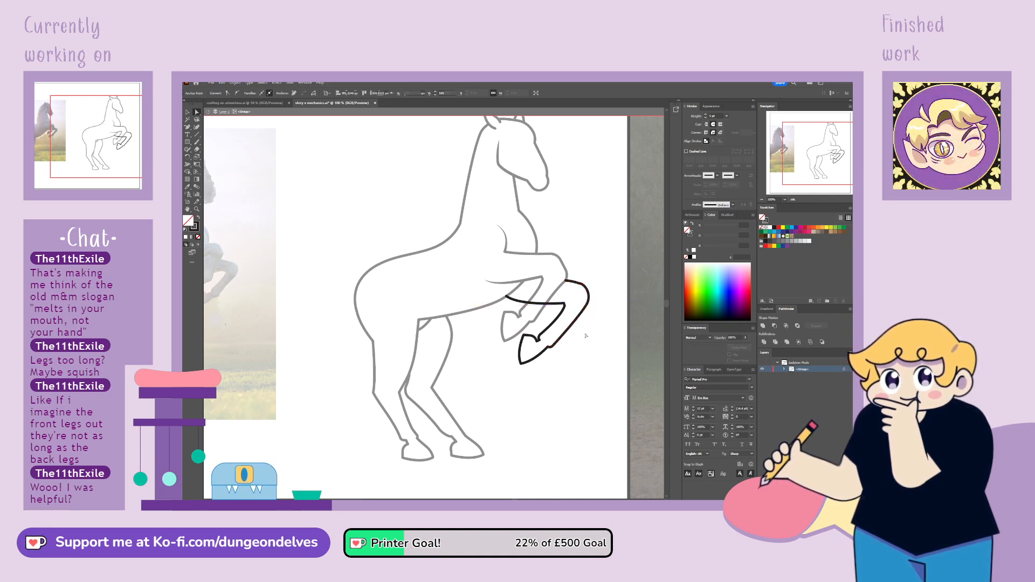
Clean up the anchors along the copied leg's lower line and exit the group's isolation to show the whole drawing
click(544, 304)
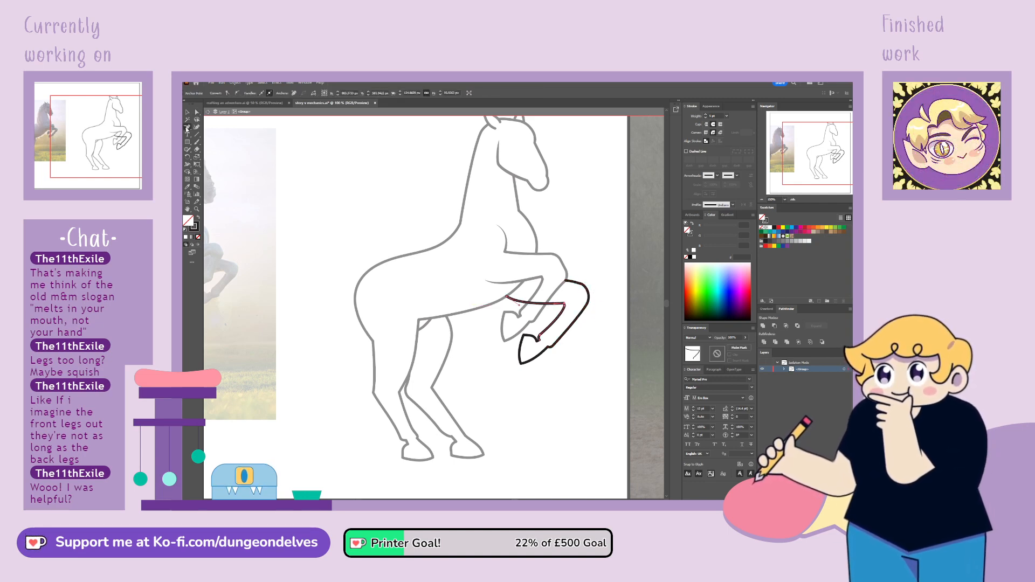
click(548, 306)
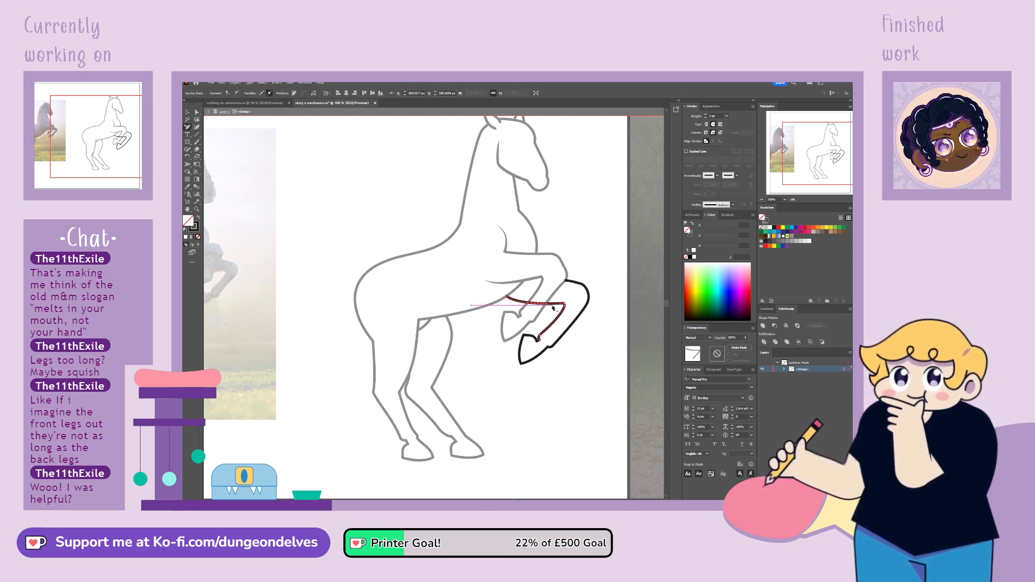
key(Delete)
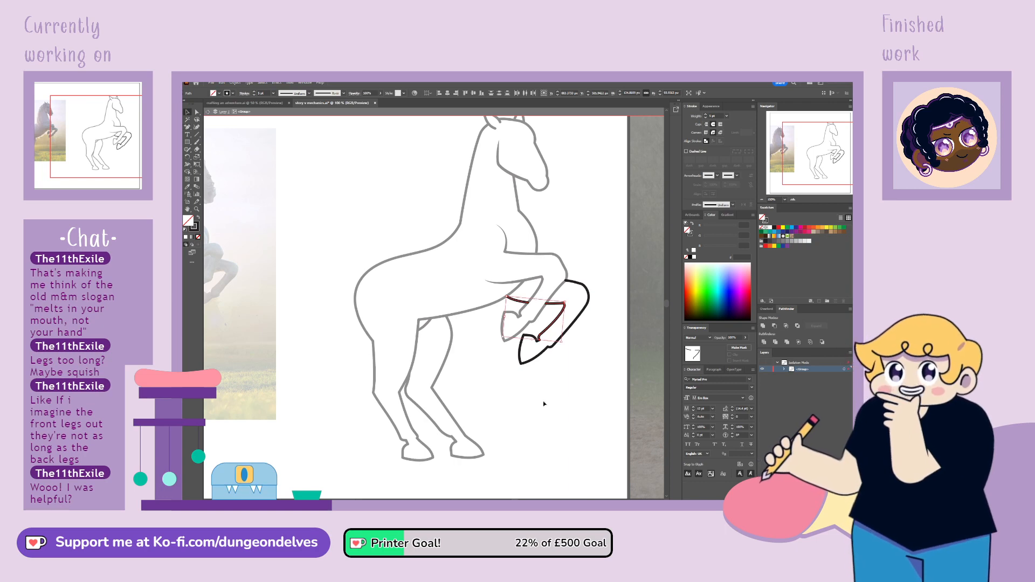
double_click(542, 400)
key(ctrl+minus)
key(ctrl+minus)
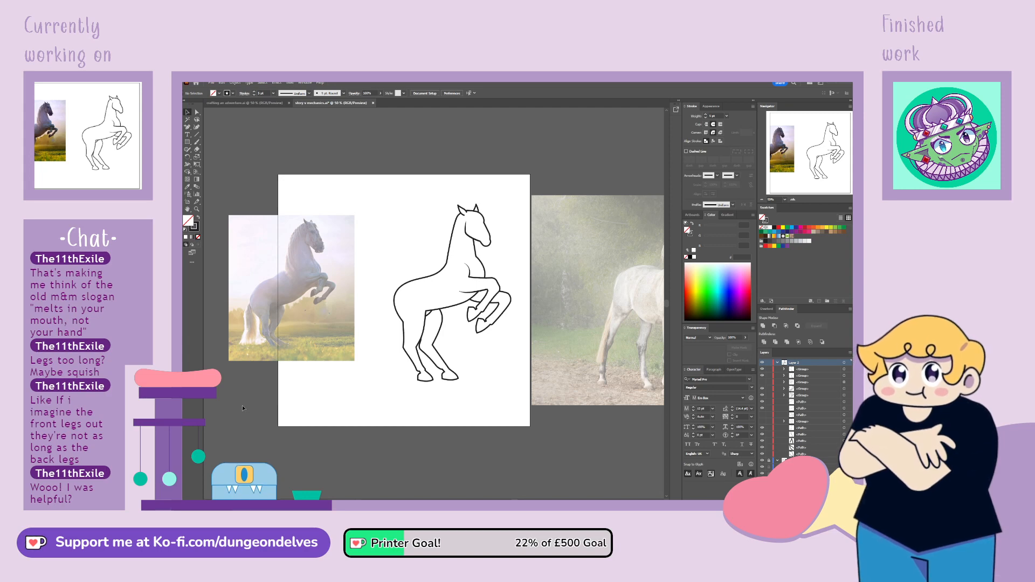
click(443, 326)
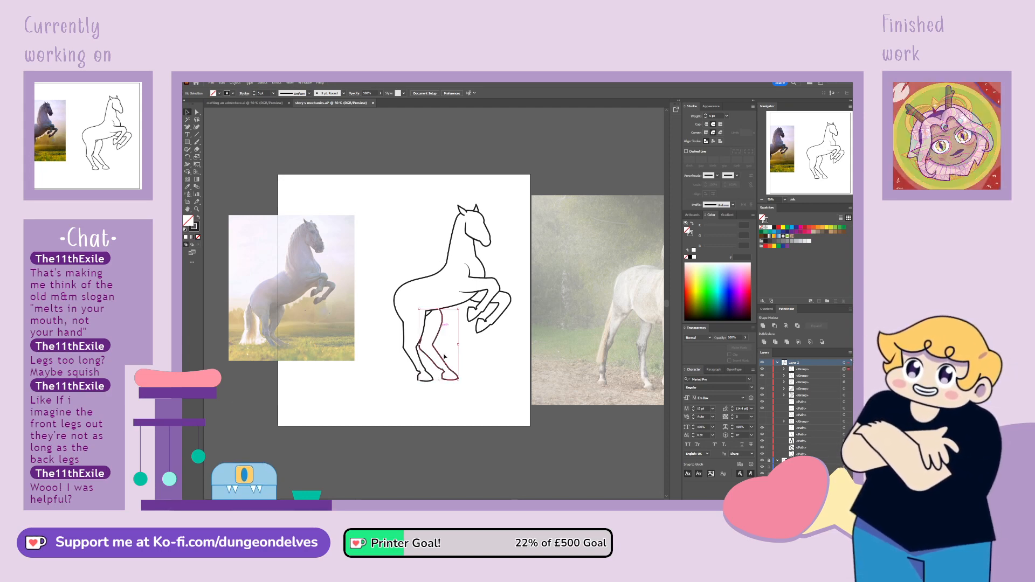
key(ctrl+1)
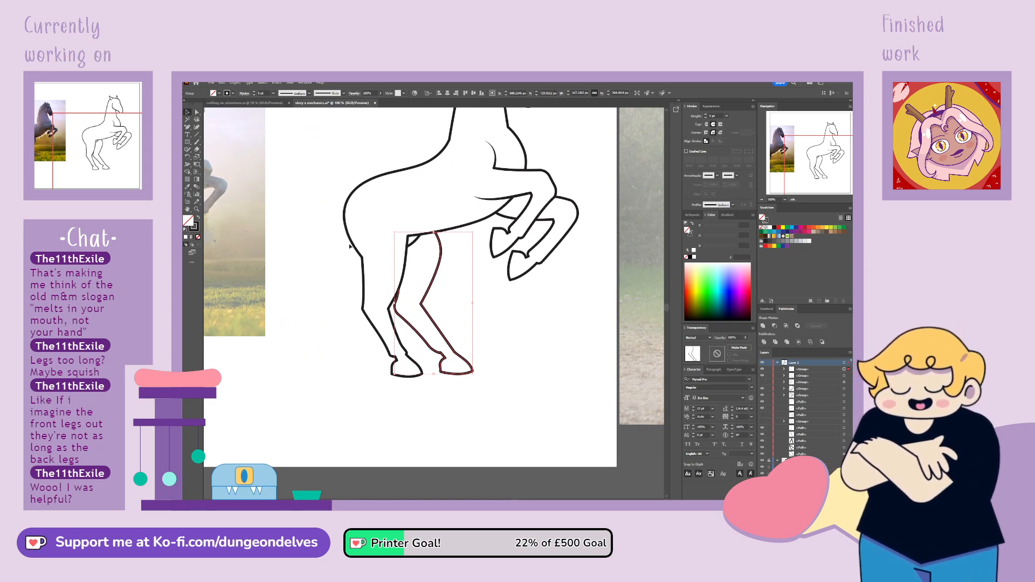
key(a)
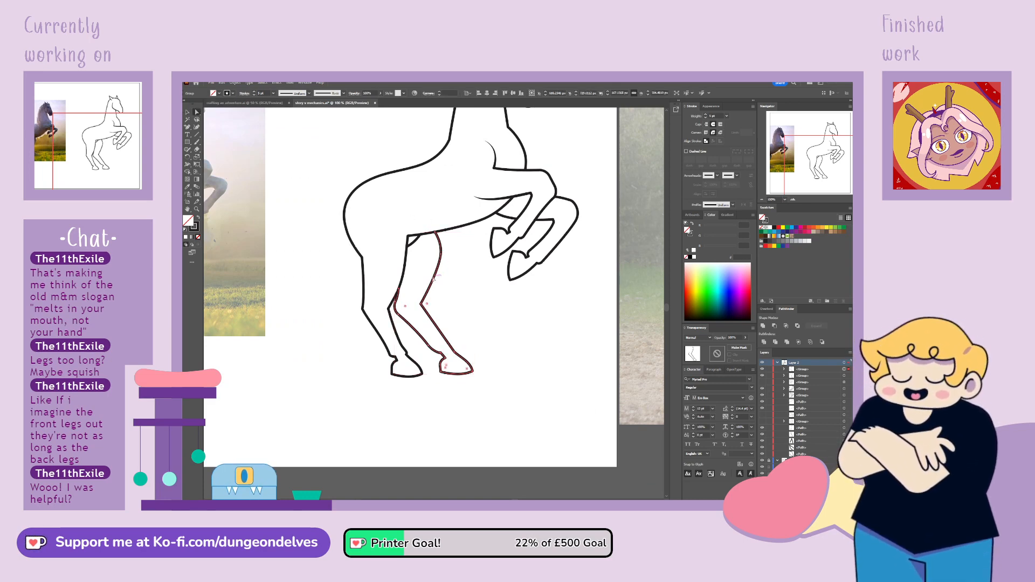
click(441, 245)
click(462, 264)
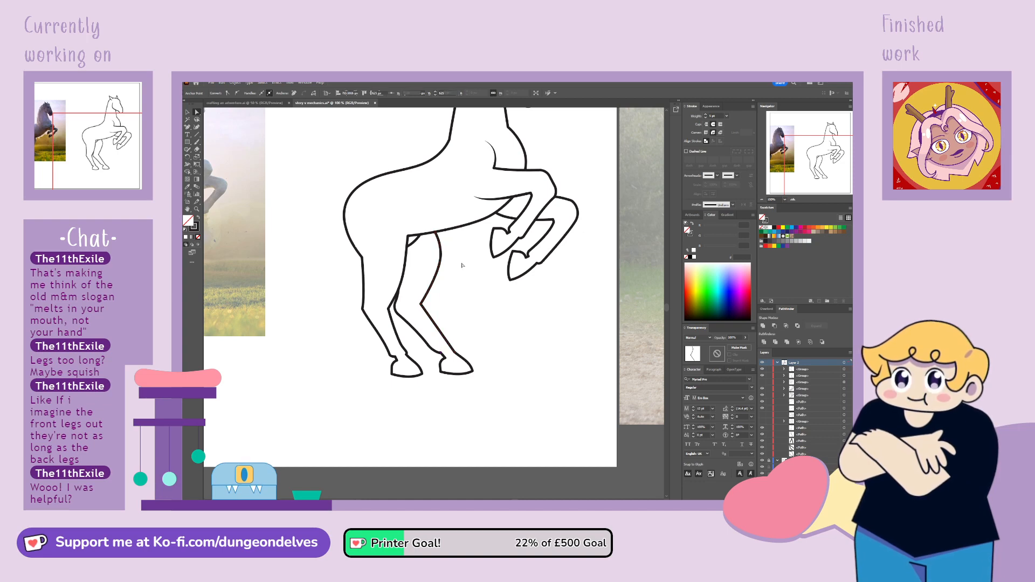
key(ctrl+minus)
key(ctrl+minus)
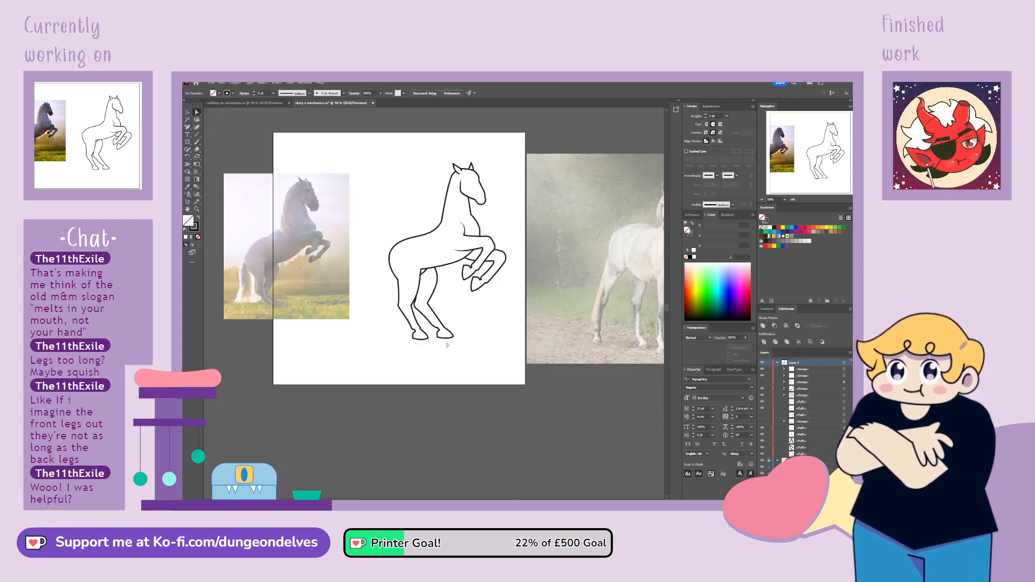
Select the complete horse drawing and flip it horizontally so that it faces the opposite way
click(187, 113)
drag(385, 159, 417, 235)
click(233, 84)
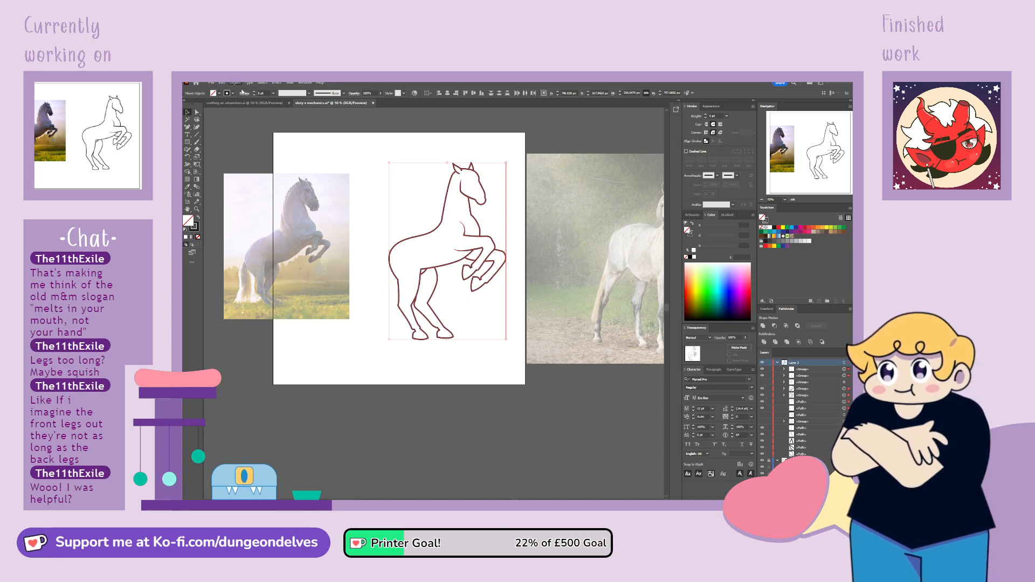
click(329, 118)
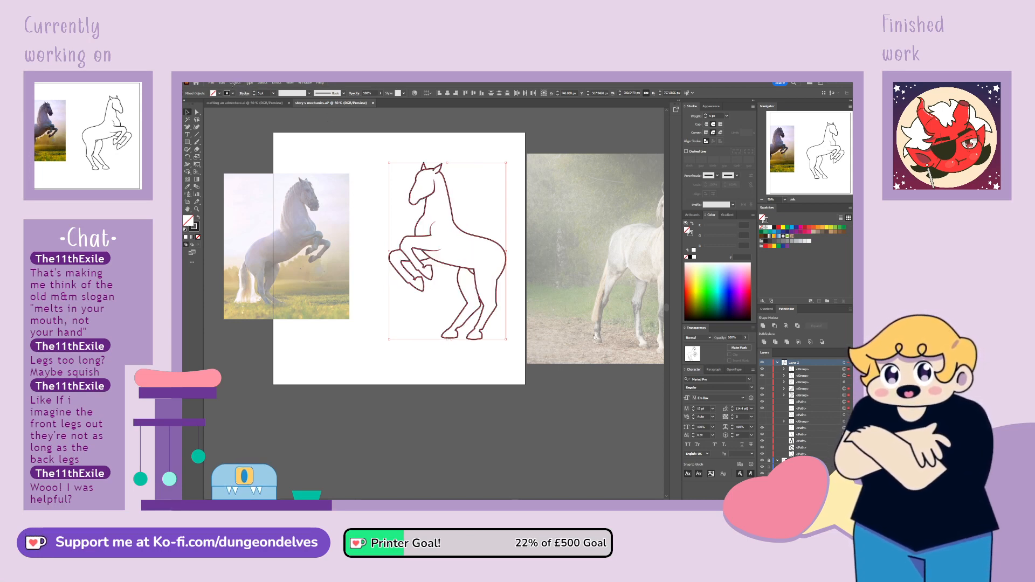
click(532, 428)
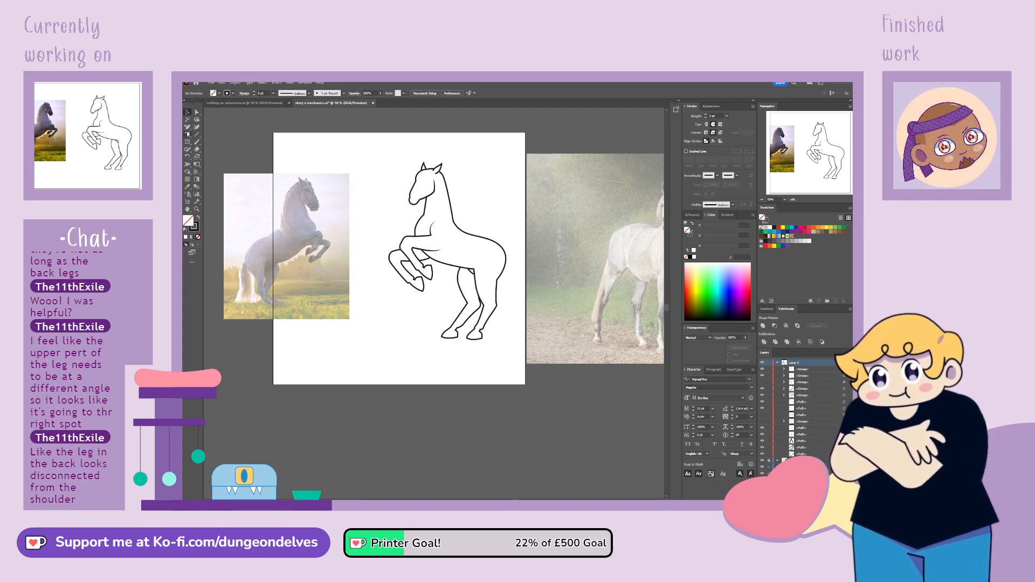
Hide the second front leg and replace it with a new copy of the first front leg, shifted forward and rotated counter-clockwise
click(425, 291)
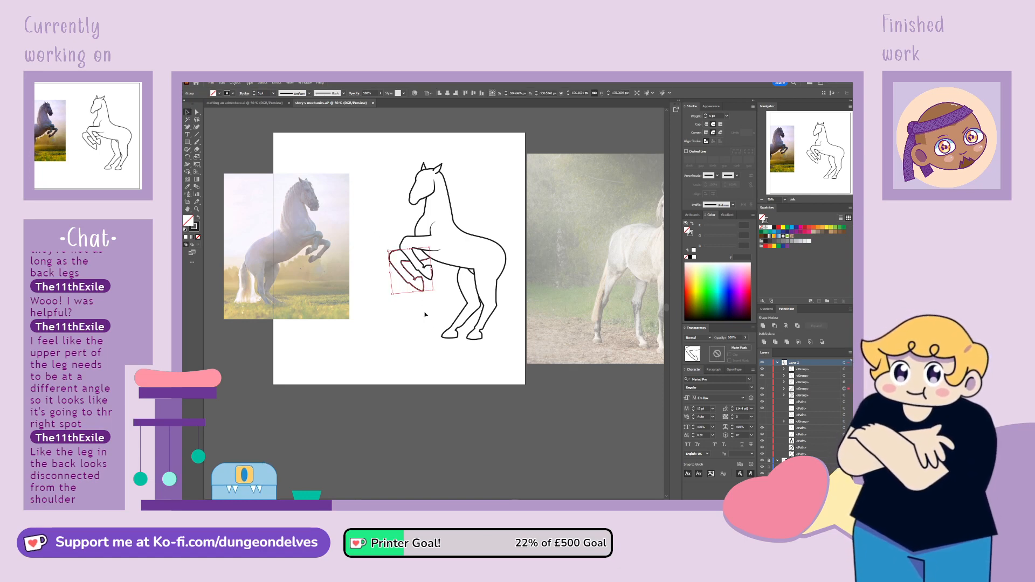
click(762, 389)
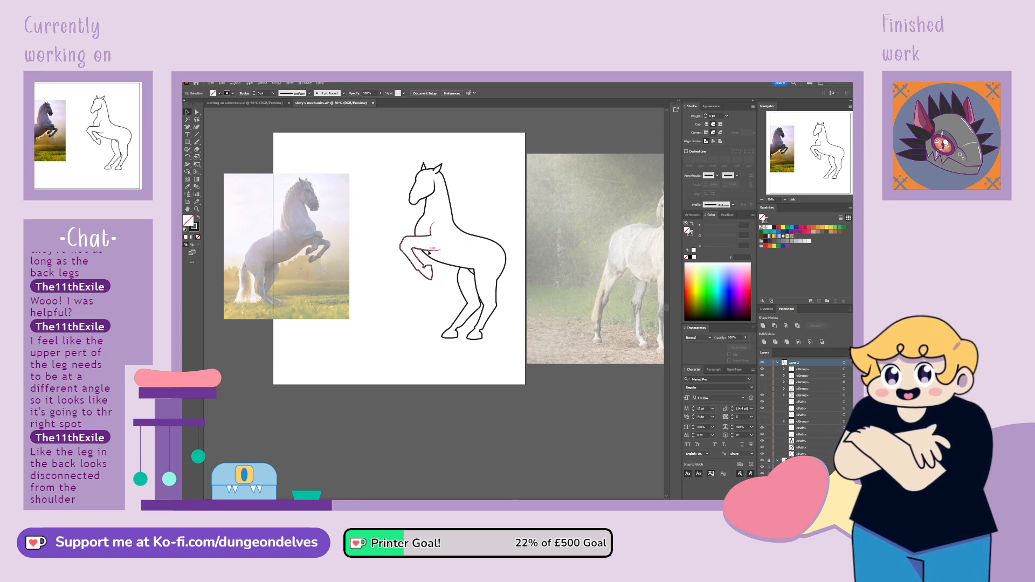
drag(429, 252, 415, 252)
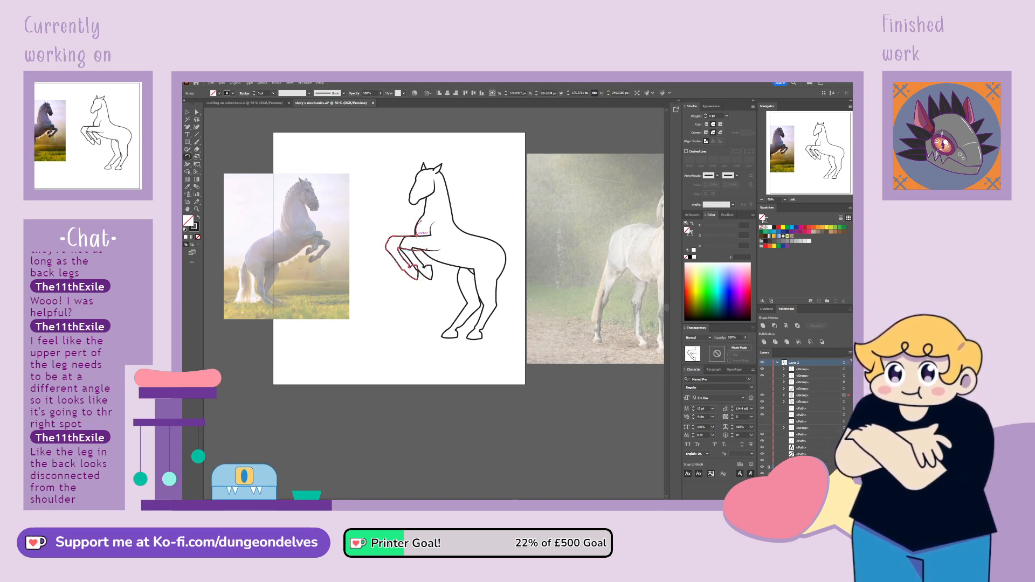
drag(386, 277, 404, 307)
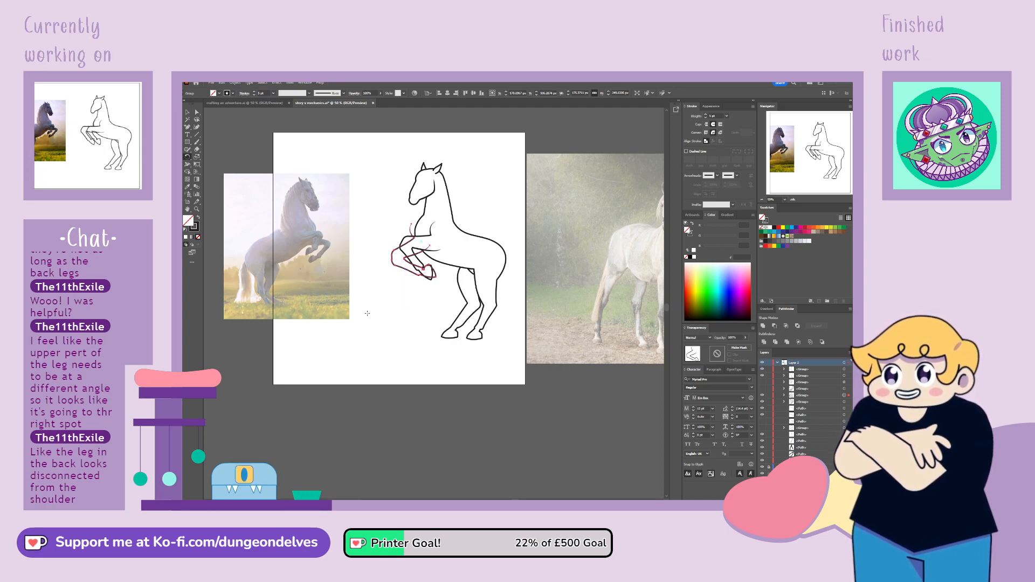
click(347, 270)
Isolate the new leg copy, lasso its points below the knee and rotate the lower leg clockwise so the hoof hangs down
double_click(408, 261)
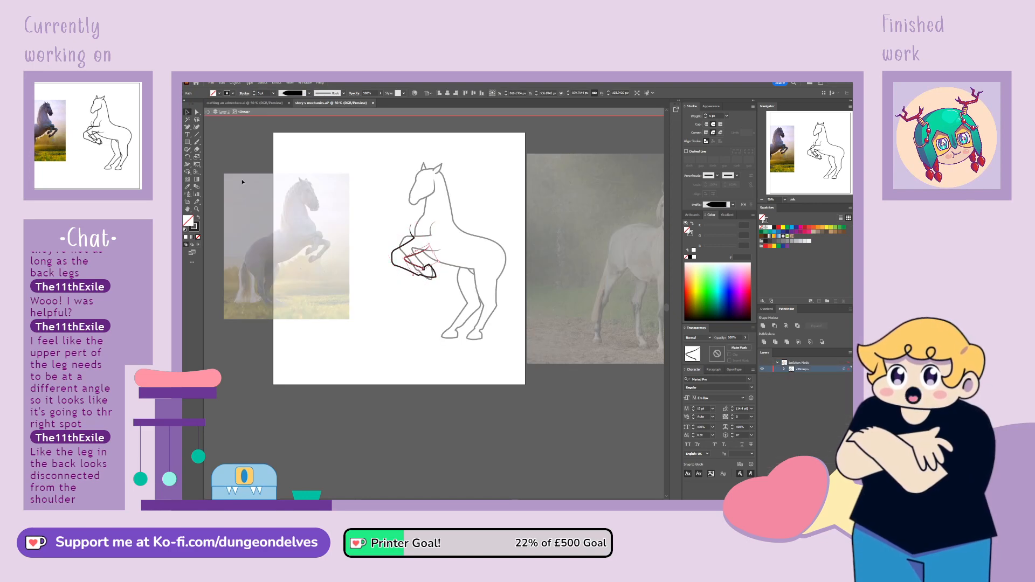
click(197, 119)
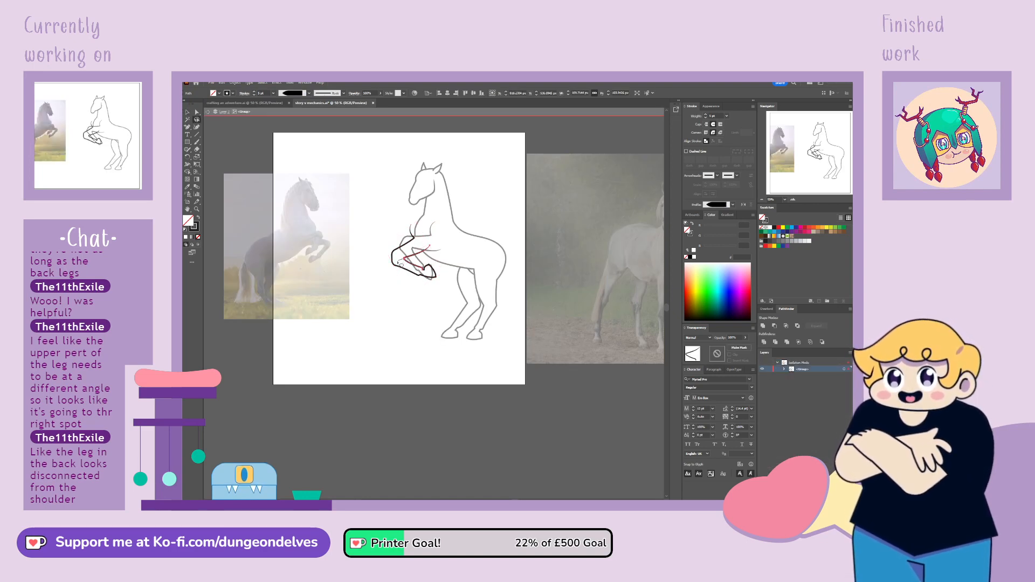
mouse_move(396, 273)
mouse_down()
mouse_move(425, 303)
mouse_move(432, 259)
mouse_up()
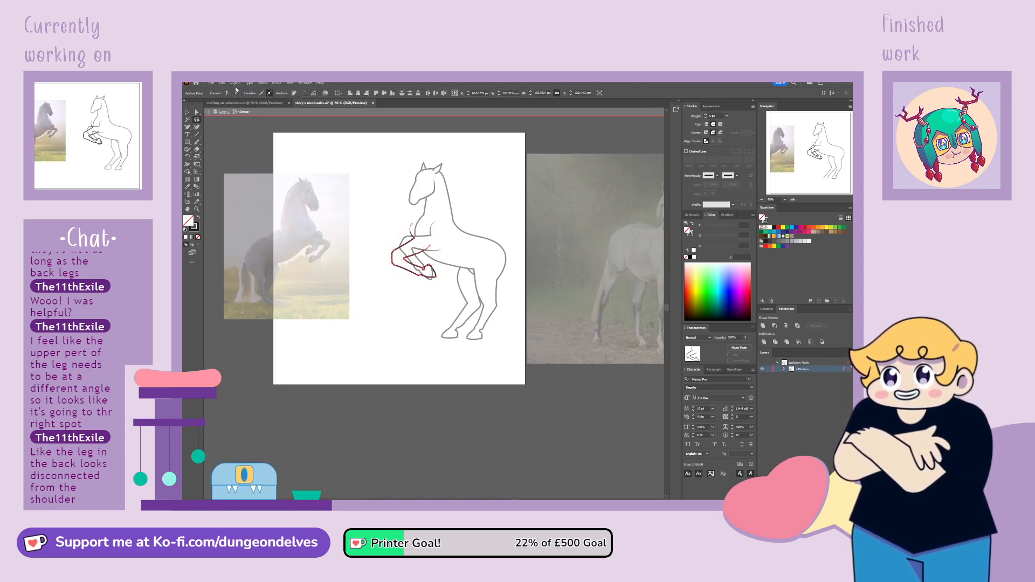
click(189, 156)
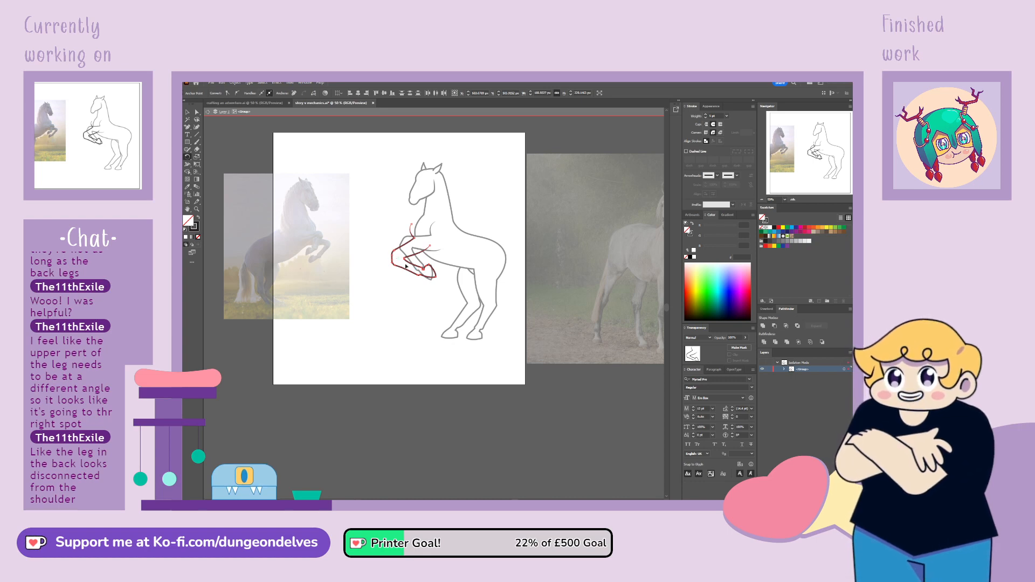
drag(441, 301, 430, 310)
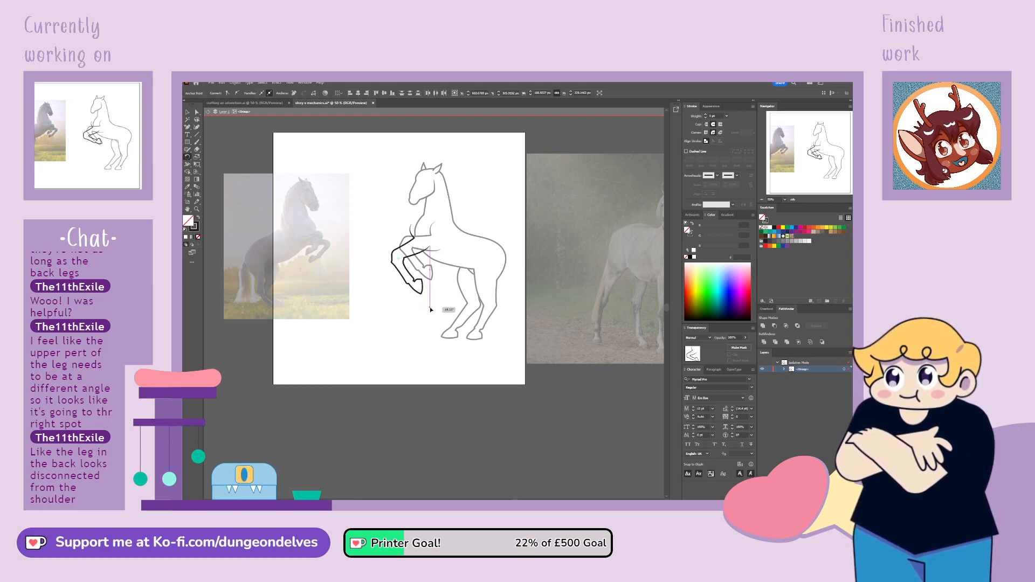
drag(430, 310, 436, 293)
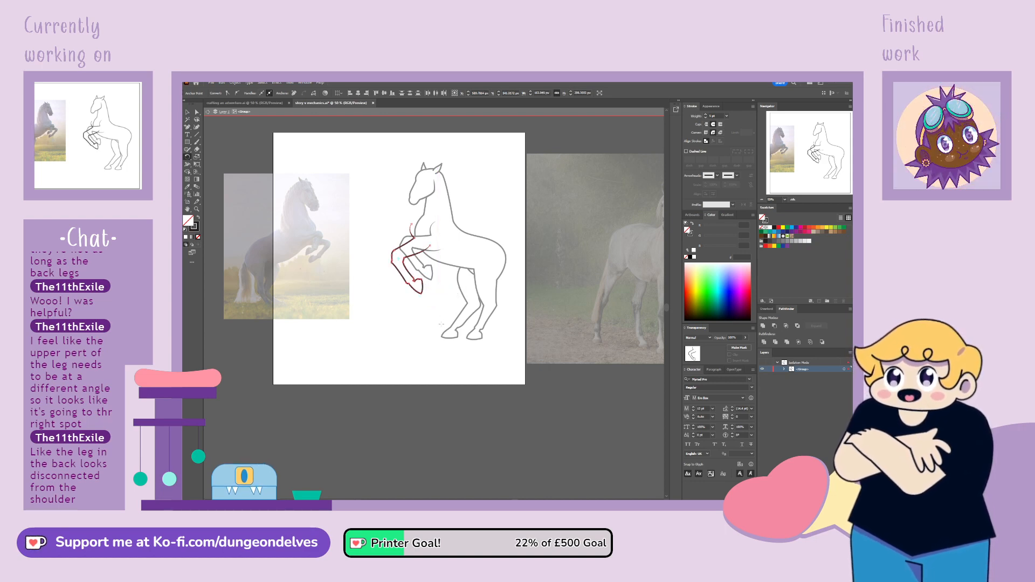
Remove the surplus anchor at the new leg's knee and adjust the curve handle to round the joint
scroll(386, 255, up, 2)
scroll(443, 268, up, 1)
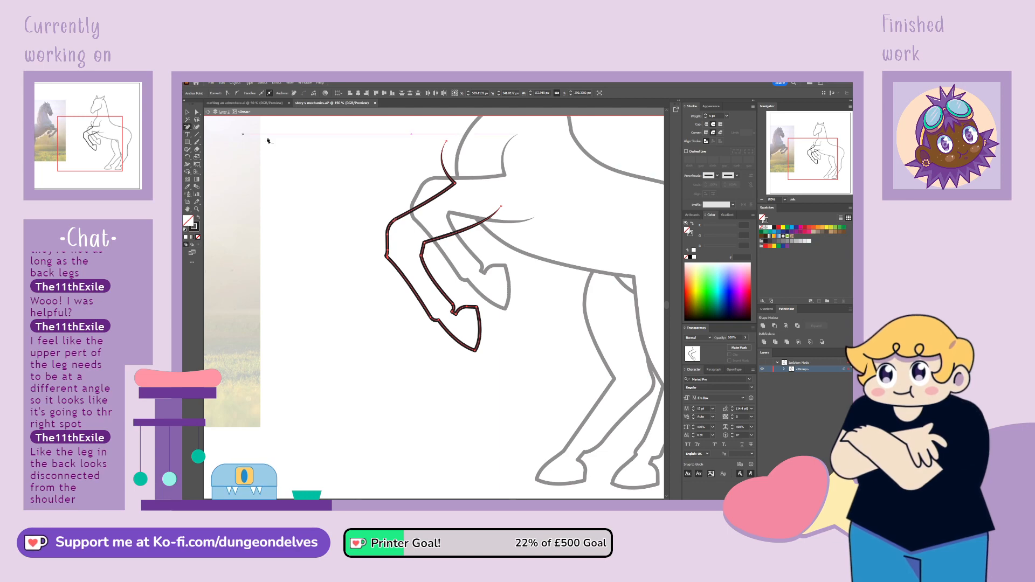
click(387, 257)
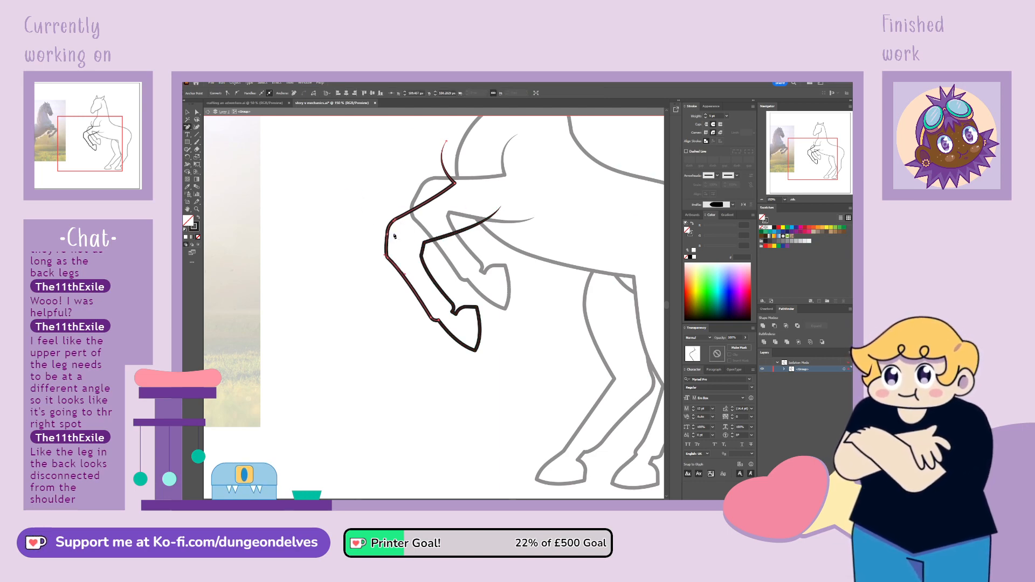
key(a)
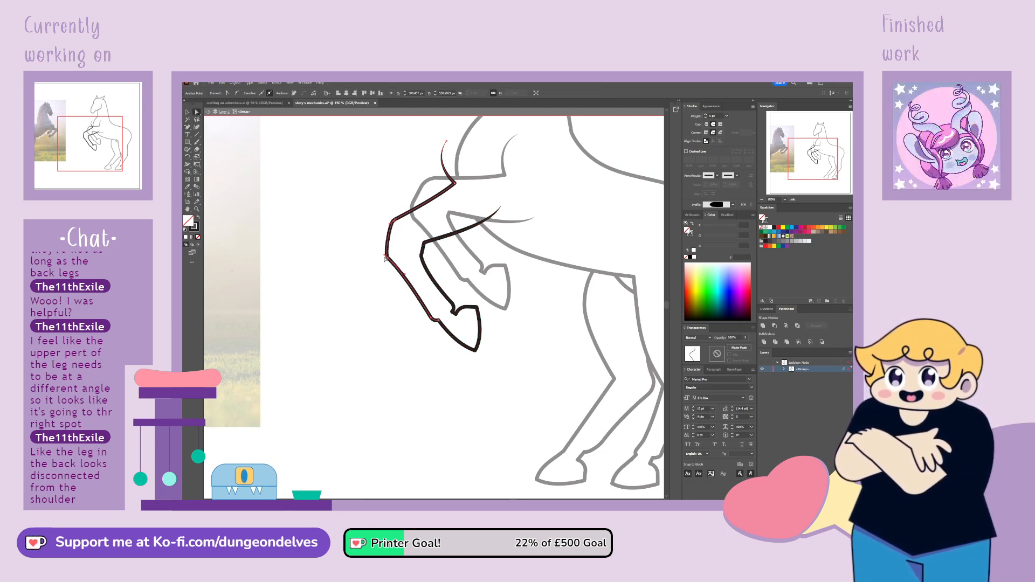
drag(385, 255, 386, 225)
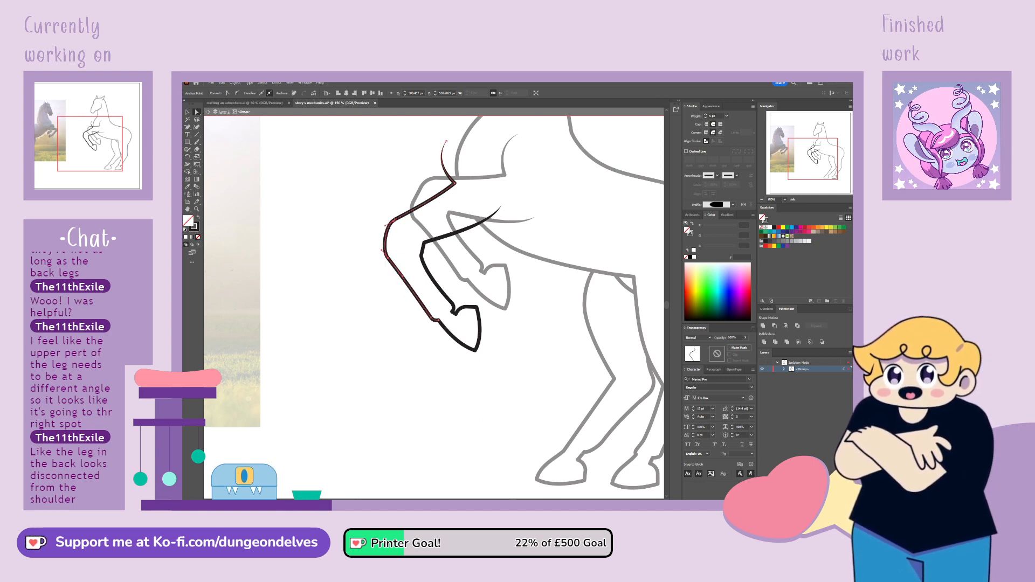
Give the inner and outer lines of the new front leg a uniform stroke width profile
click(188, 112)
click(475, 227)
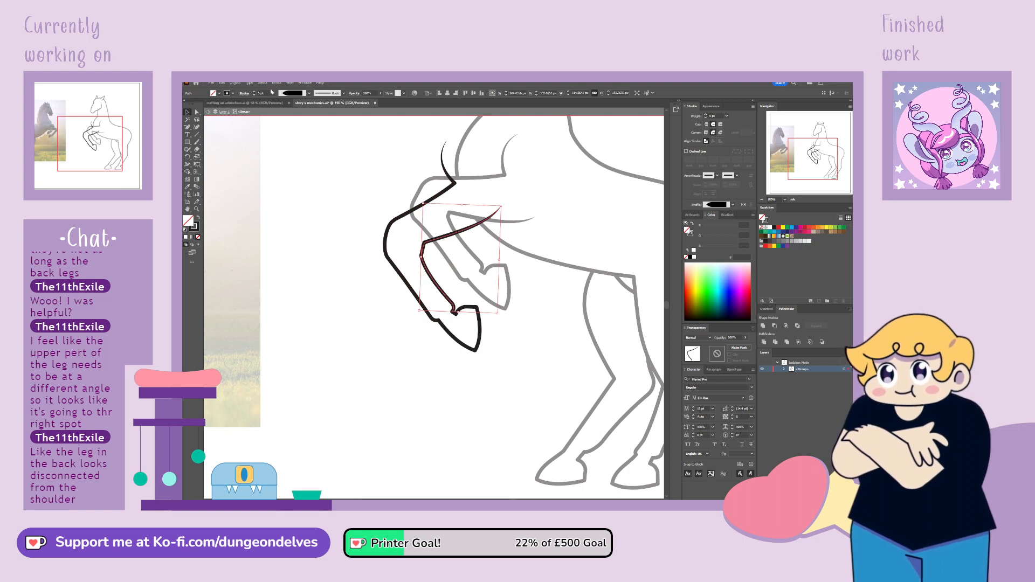
click(309, 117)
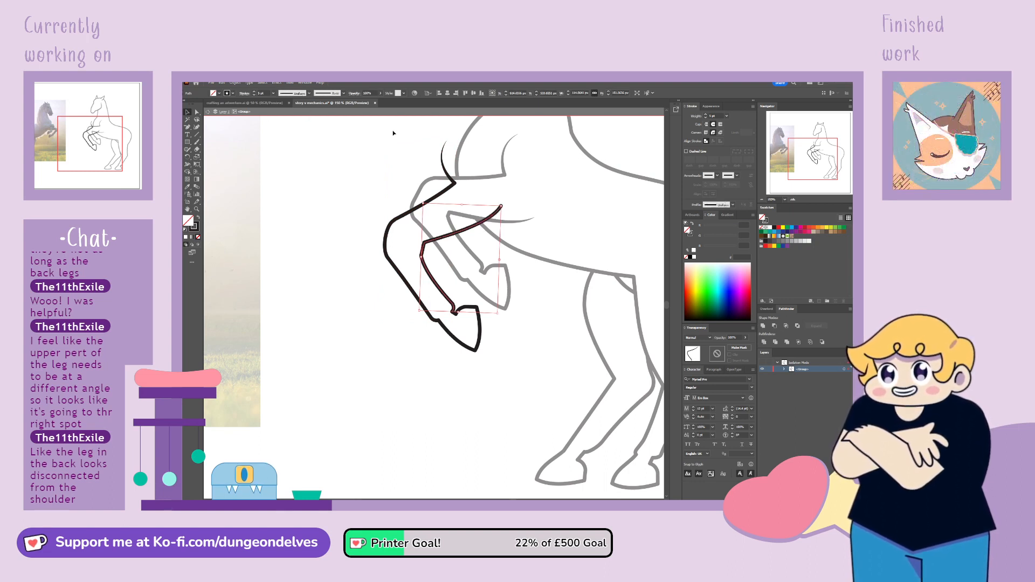
click(401, 216)
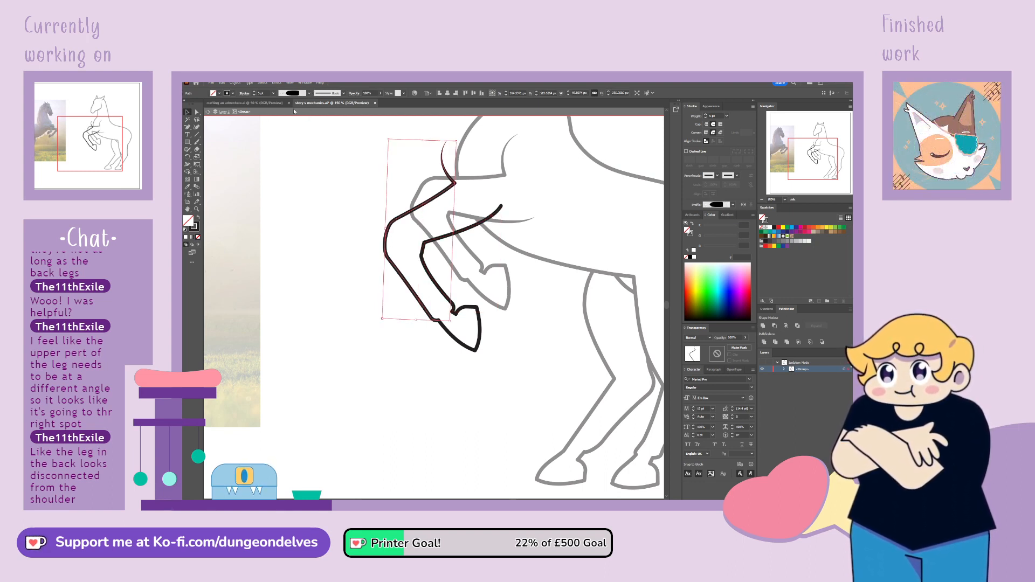
click(293, 105)
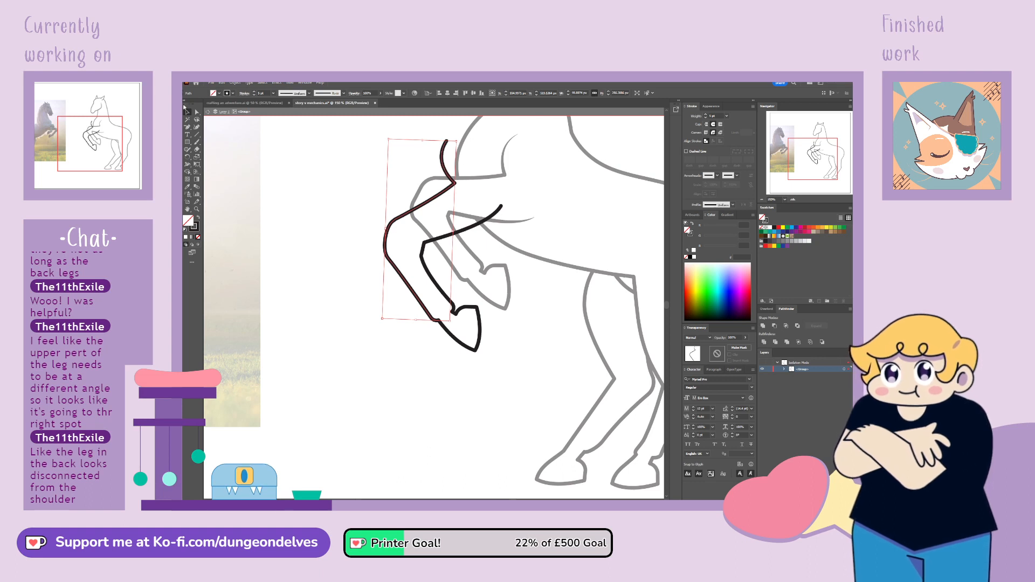
Add anchor points where the new leg passes behind the first, and delete the inner line's hidden stretch and its surplus upper end
click(188, 127)
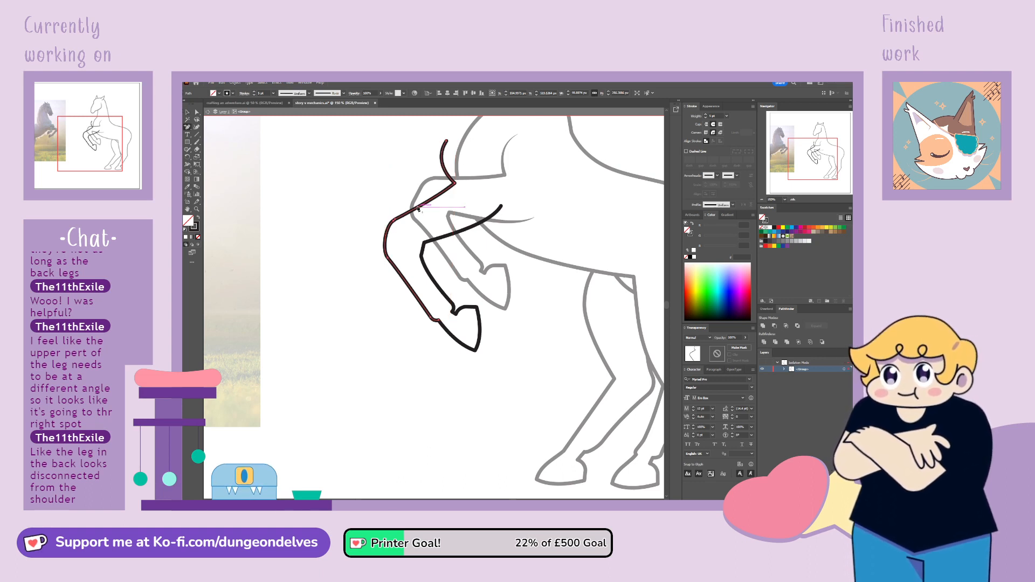
click(412, 211)
click(436, 240)
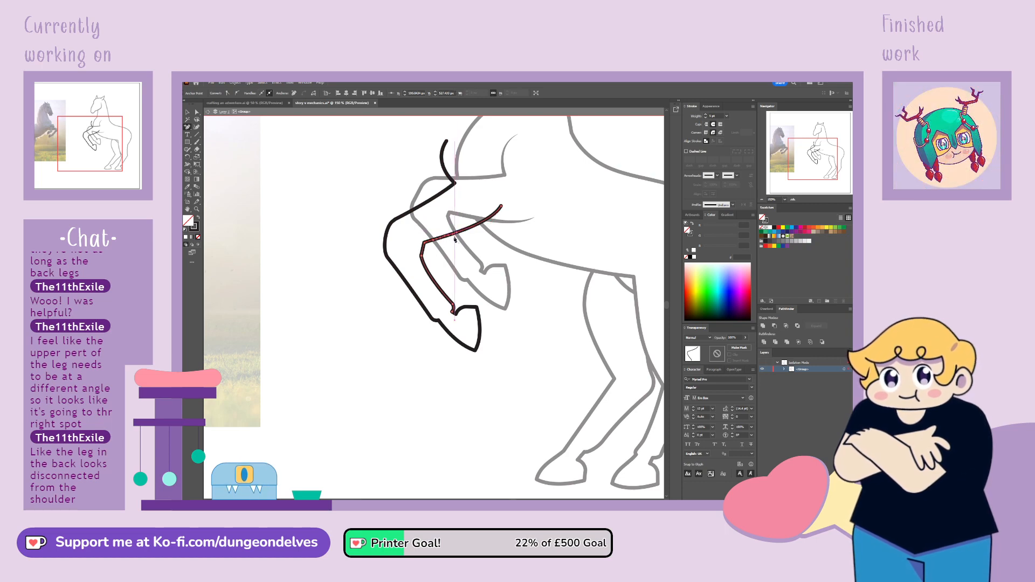
key(Delete)
click(476, 226)
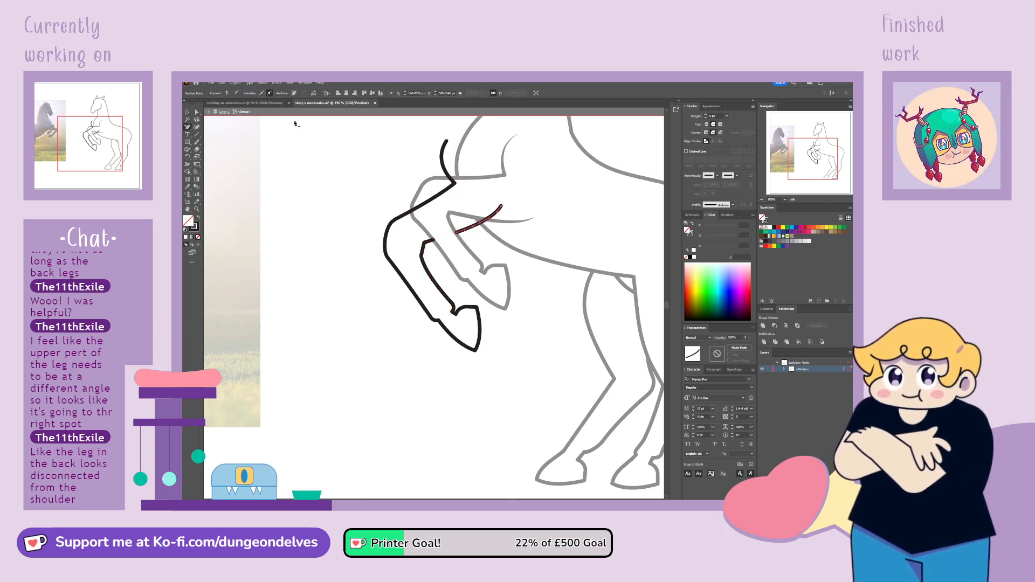
click(197, 113)
click(501, 206)
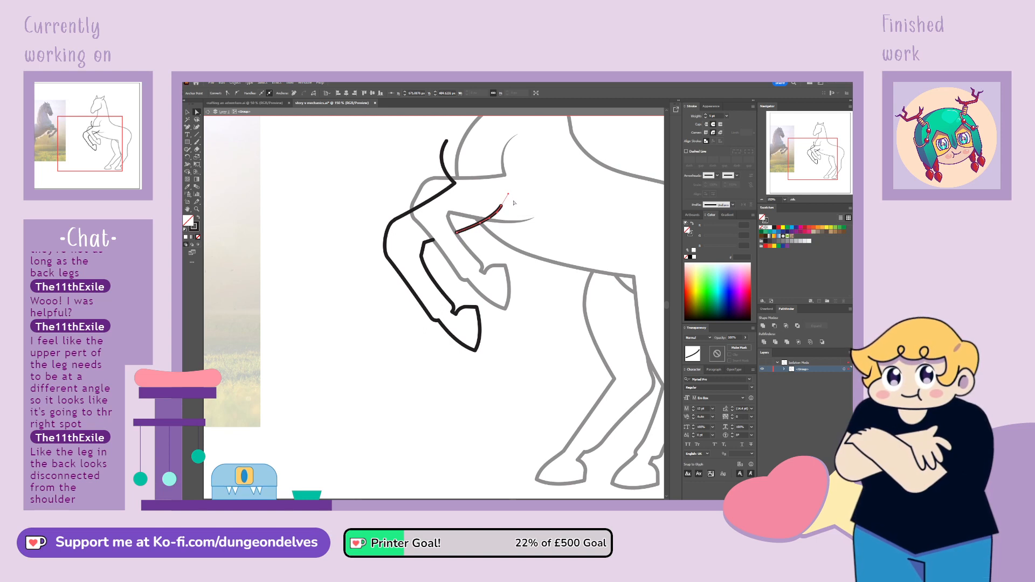
key(Delete)
Delete the new leg's outer line above where it meets the first leg, and exit the isolated group
click(443, 160)
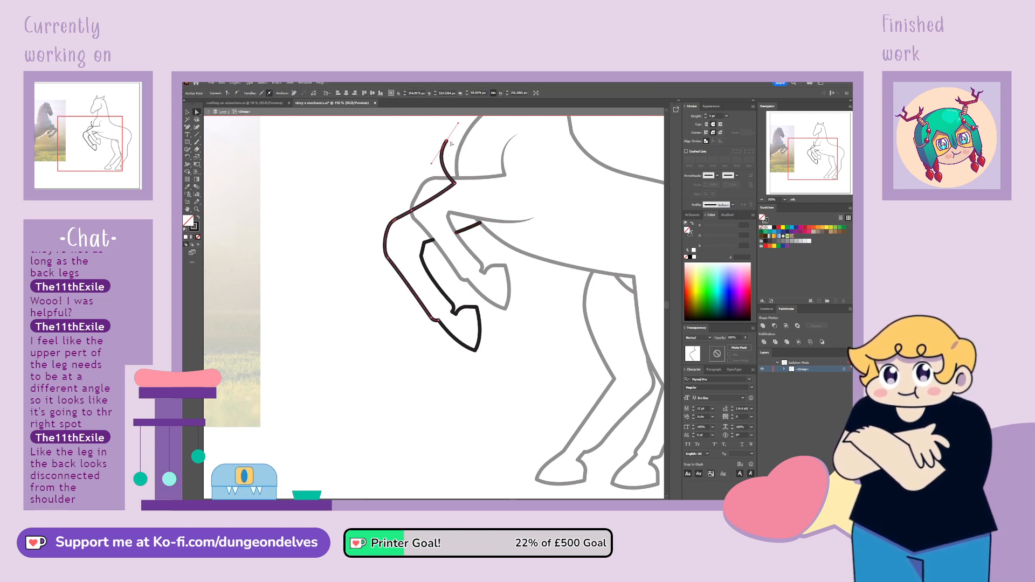
key(Delete)
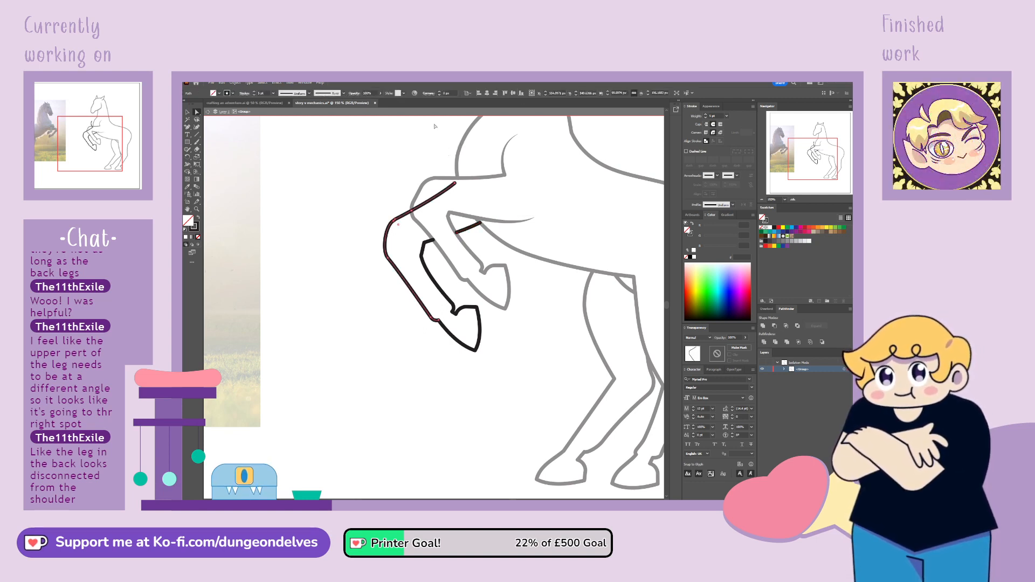
click(456, 185)
key(Delete)
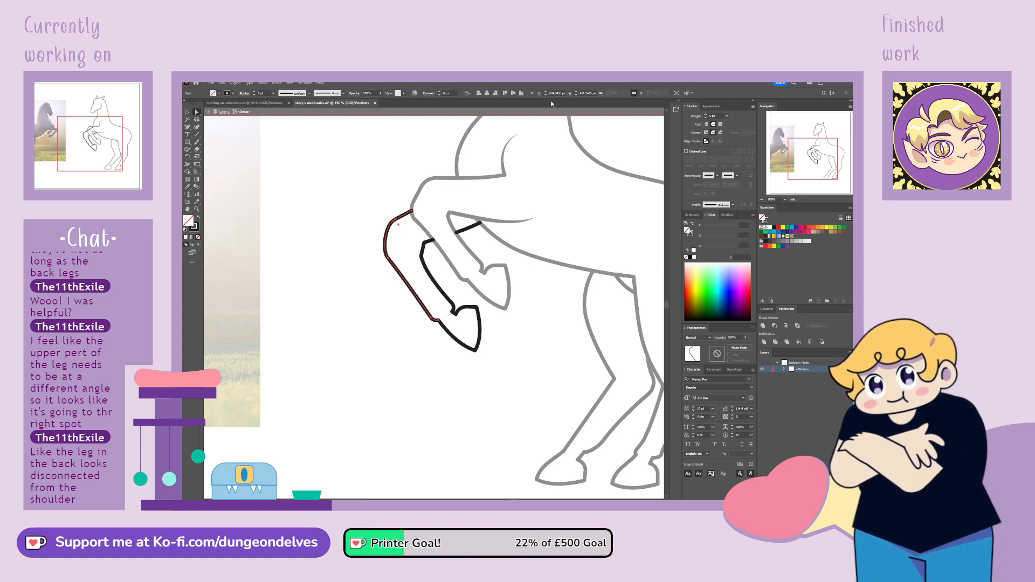
double_click(434, 431)
key(ctrl+minus)
key(ctrl+minus)
key(ctrl+minus)
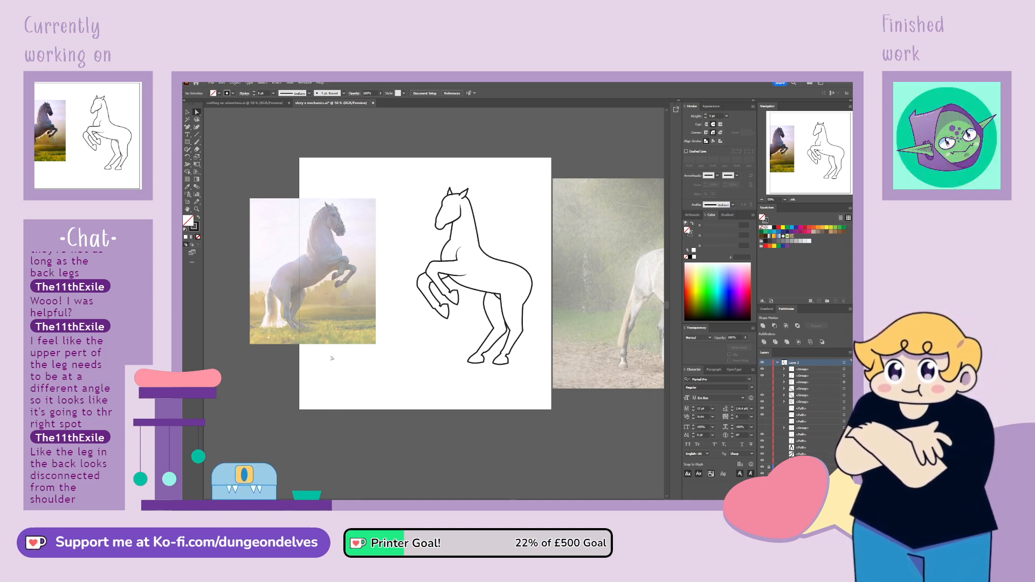
Shift the inner knee anchor of the second front leg slightly up and outward, and convert the anchor above it to round the bend
key(ctrl+plus)
key(ctrl+plus)
key(ctrl+plus)
key(ctrl+plus)
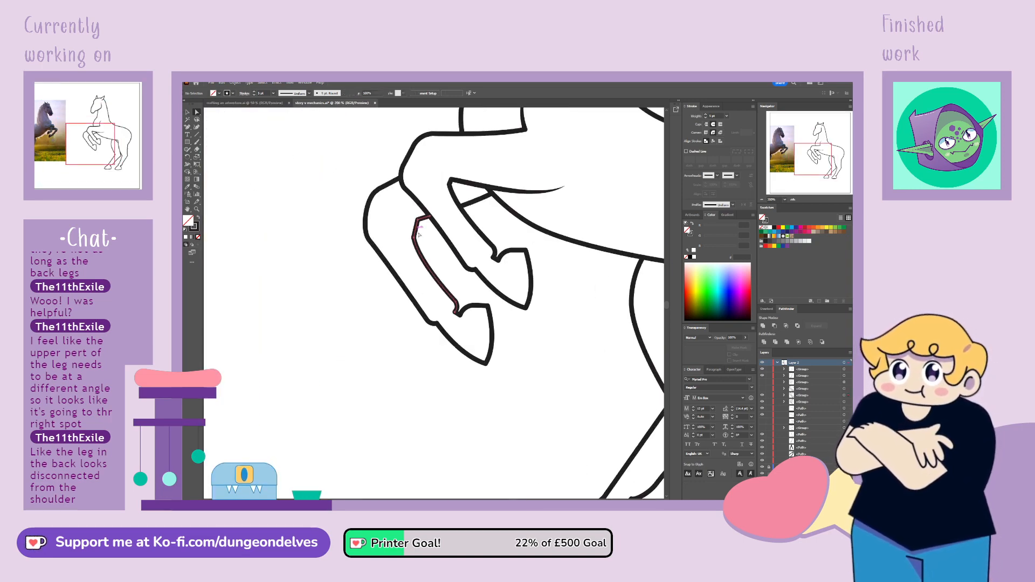
click(419, 235)
click(413, 235)
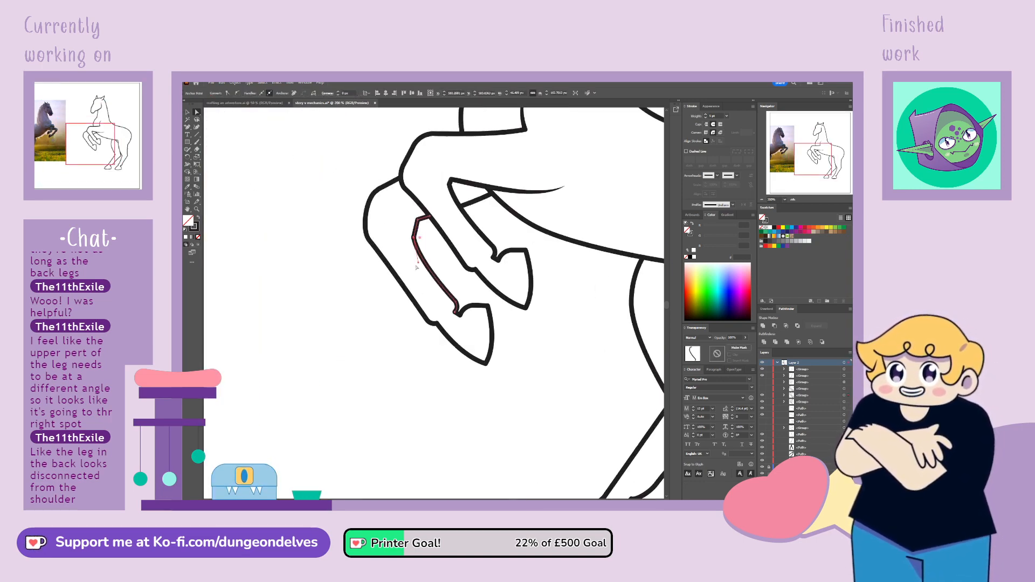
drag(414, 235, 411, 228)
click(418, 219)
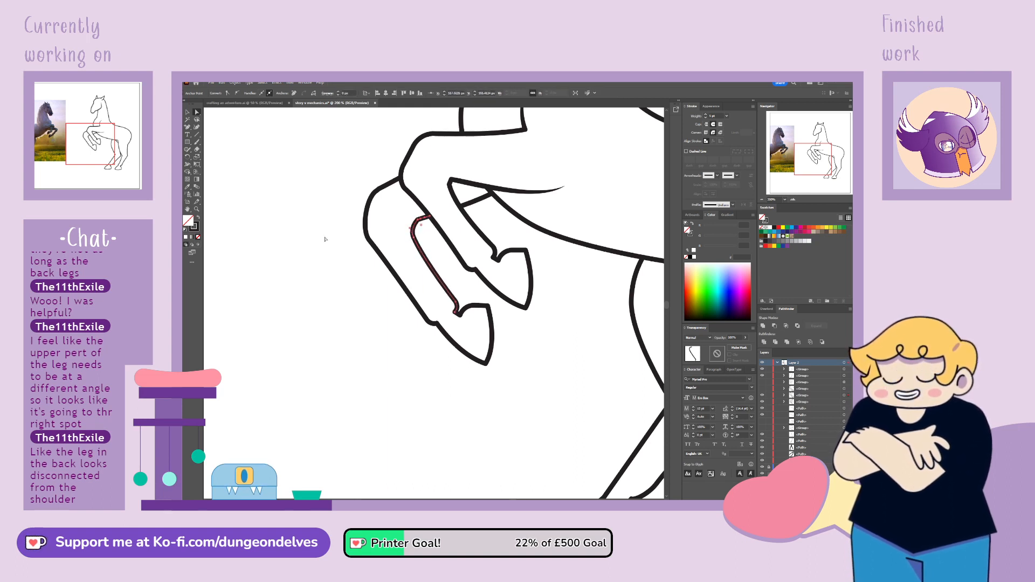
click(231, 94)
click(376, 303)
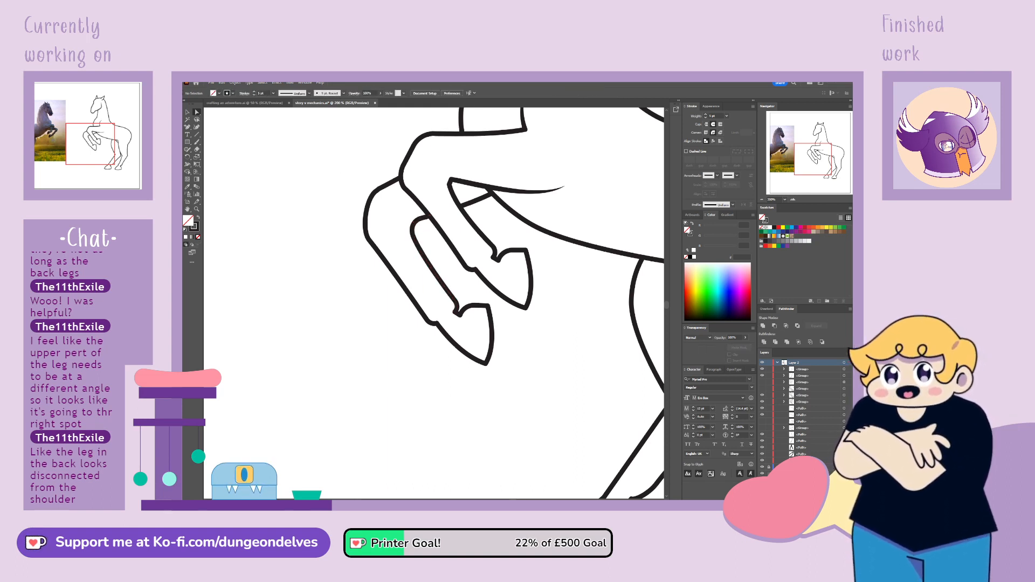
Select the whole horse drawing and flip it horizontally to face the same way as the reference photo
key(ctrl+minus)
key(ctrl+minus)
key(ctrl+minus)
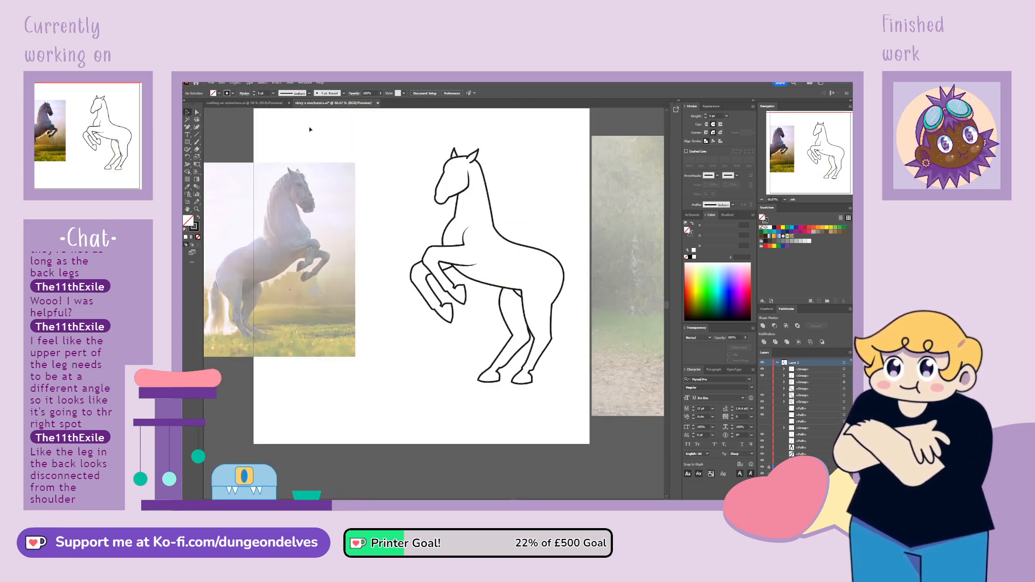
drag(443, 238, 550, 416)
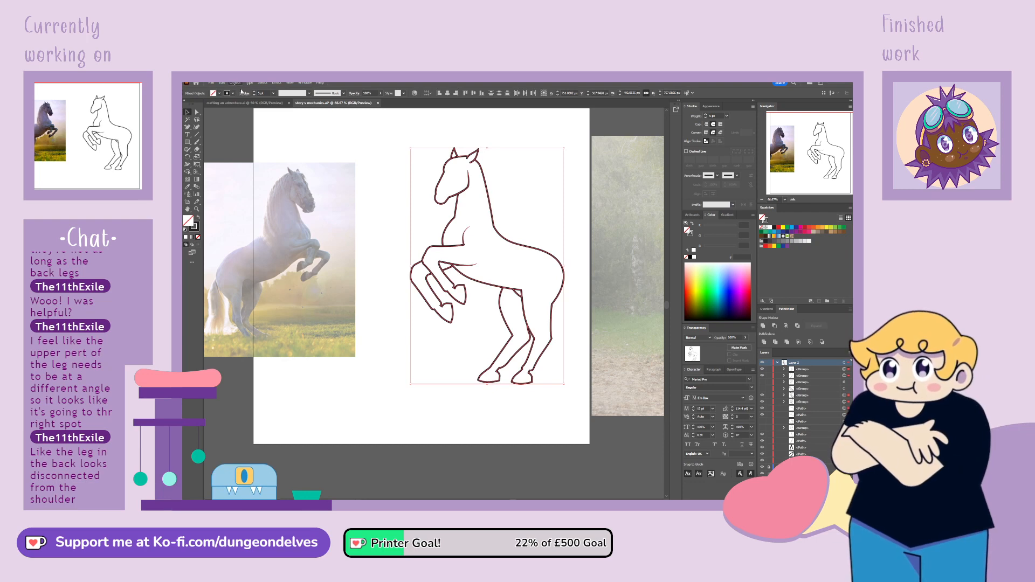
click(332, 123)
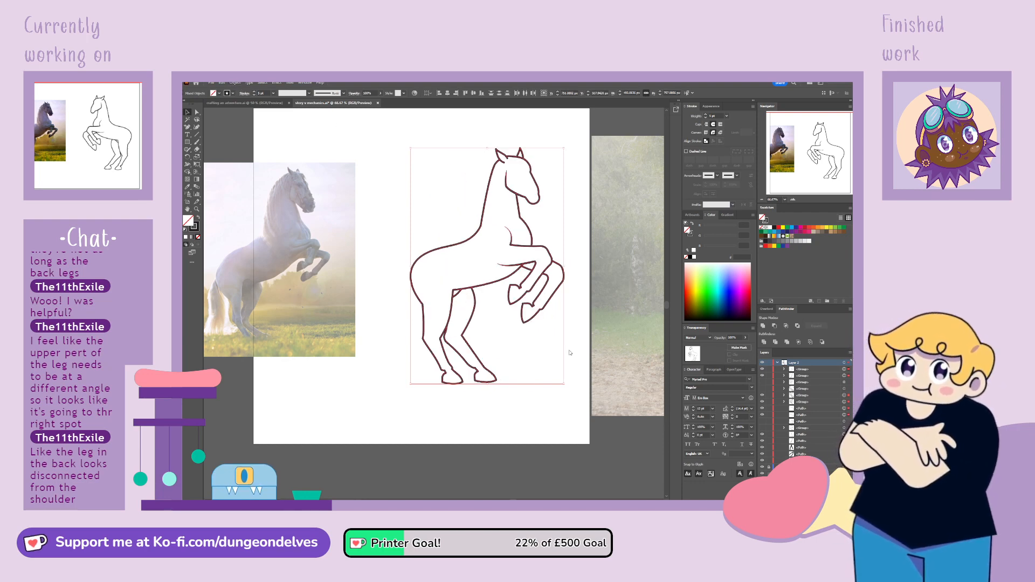
click(507, 423)
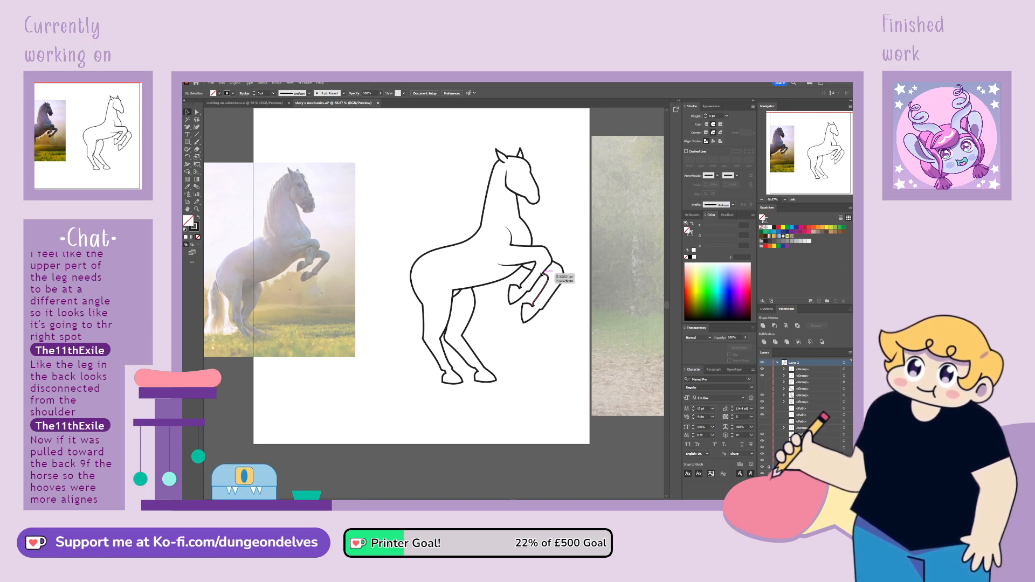
Move the lower end of the chest line slightly forward along the top of the raised front leg
click(529, 270)
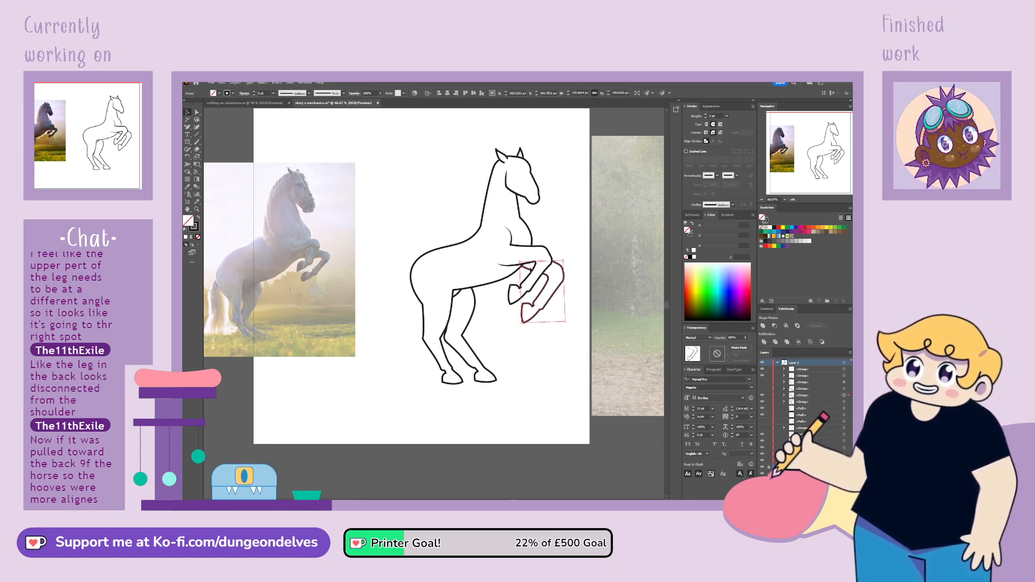
click(531, 236)
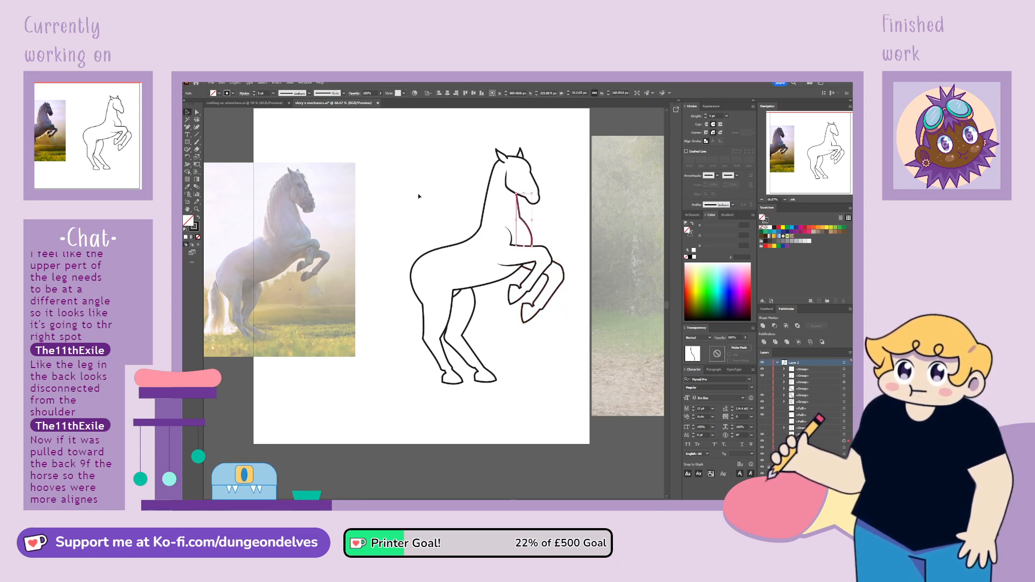
key(ctrl+equal)
key(ctrl+equal)
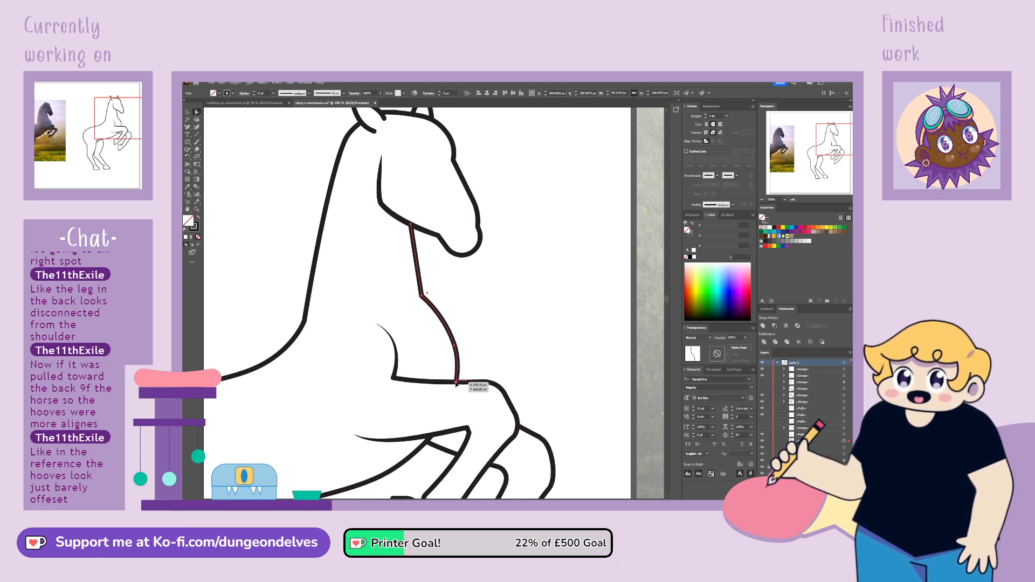
mouse_move(456, 384)
mouse_down()
mouse_move(462, 356)
mouse_move(467, 381)
mouse_move(487, 384)
mouse_move(467, 382)
mouse_up()
key(ctrl+z)
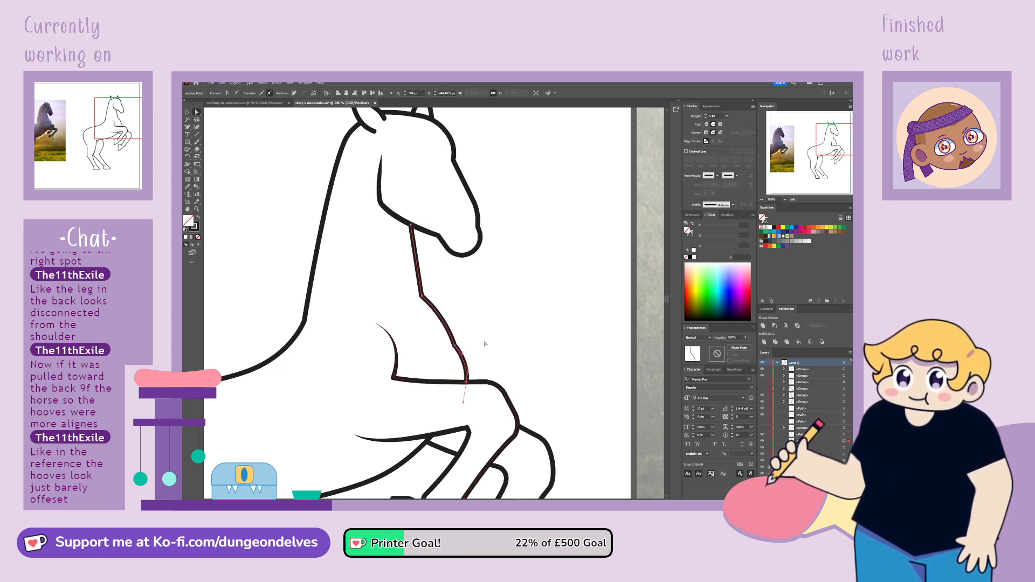
click(485, 343)
Adjust the inner end of the second front leg's short upper line so that it meets the belly line
scroll(474, 324, down, 5)
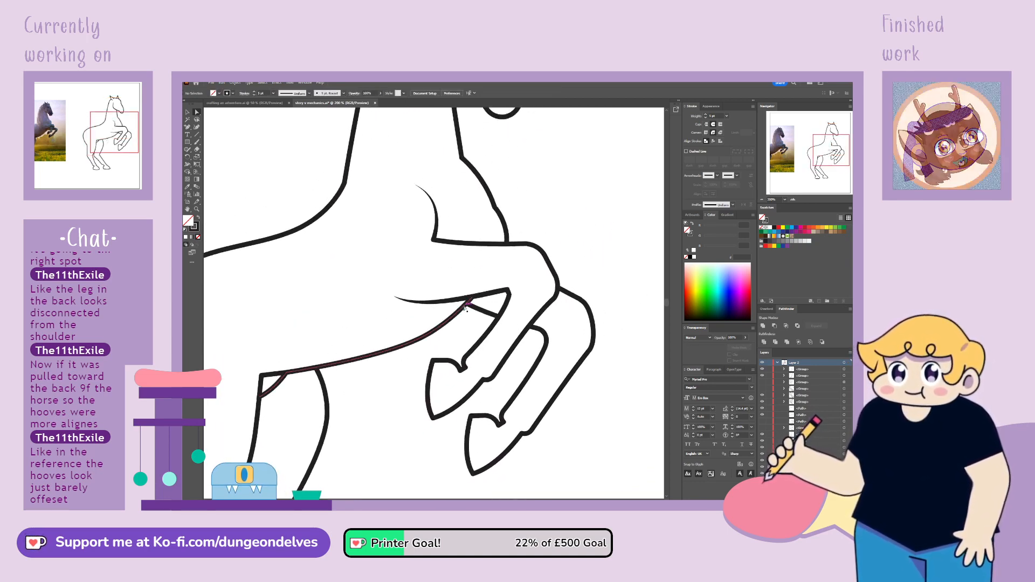
drag(467, 308, 463, 308)
click(600, 273)
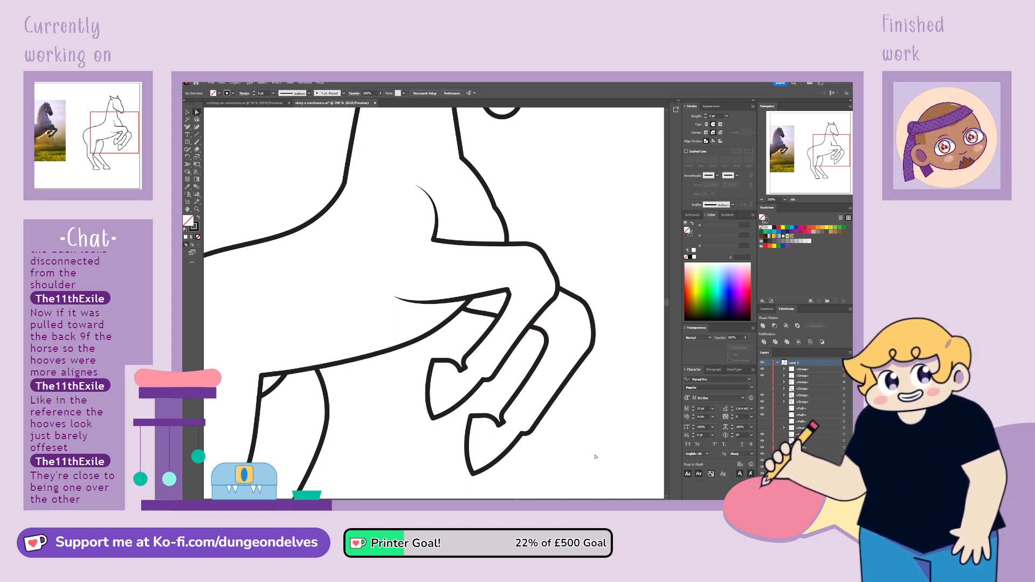
Lasso the second front leg's points from the knee down to the hoof and rotate them slightly clockwise, closer to the first leg
mouse_move(820, 145)
mouse_down()
mouse_move(777, 160)
mouse_move(828, 153)
mouse_up()
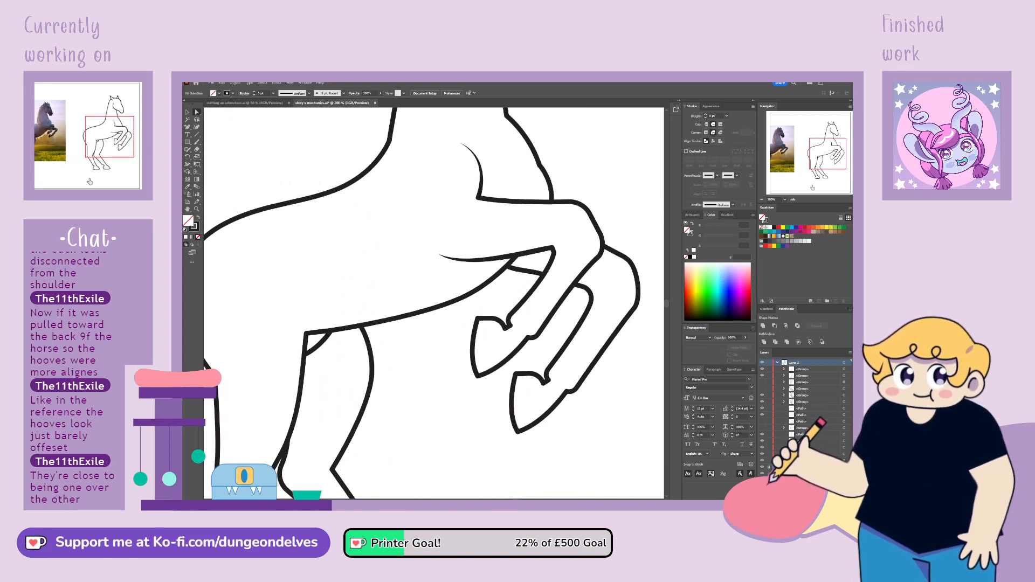
key(q)
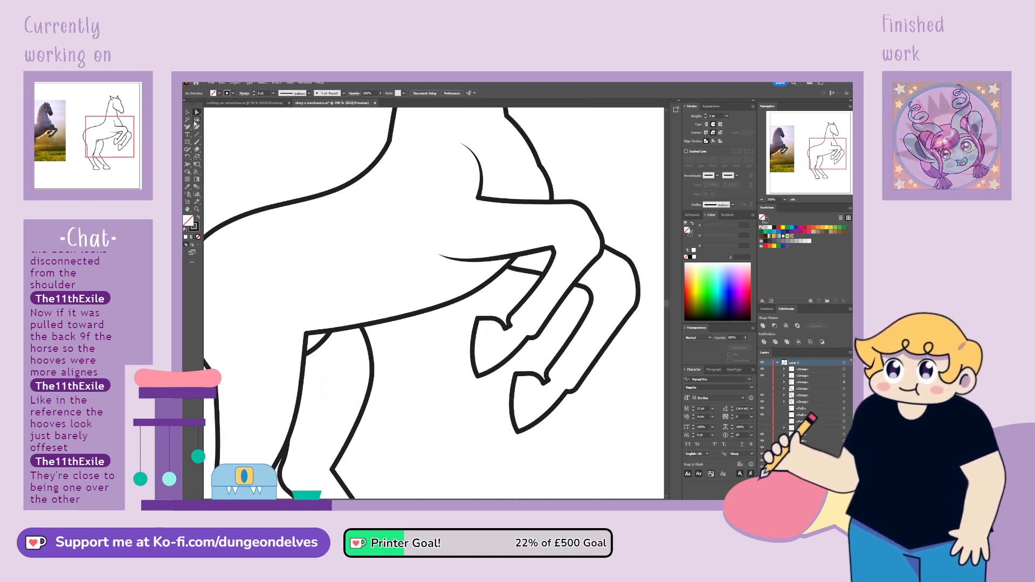
mouse_move(596, 289)
mouse_down()
mouse_move(510, 372)
mouse_move(503, 428)
mouse_up()
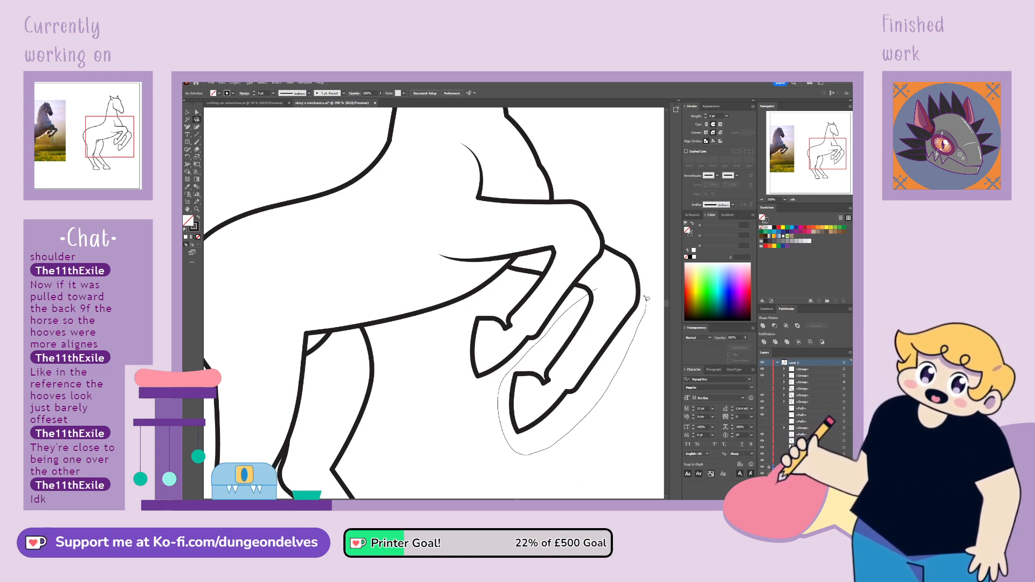
drag(647, 299, 635, 285)
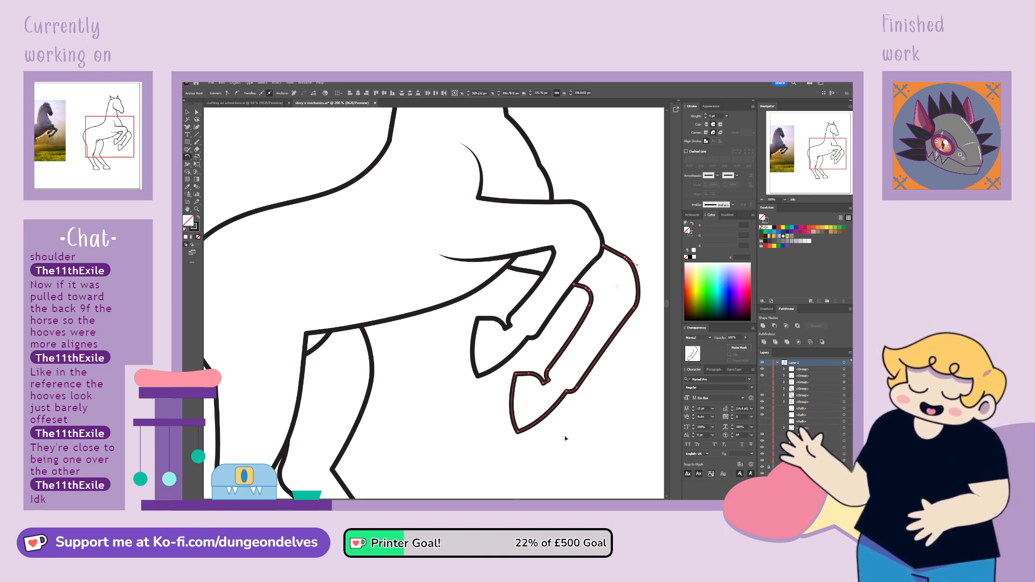
drag(565, 439, 559, 435)
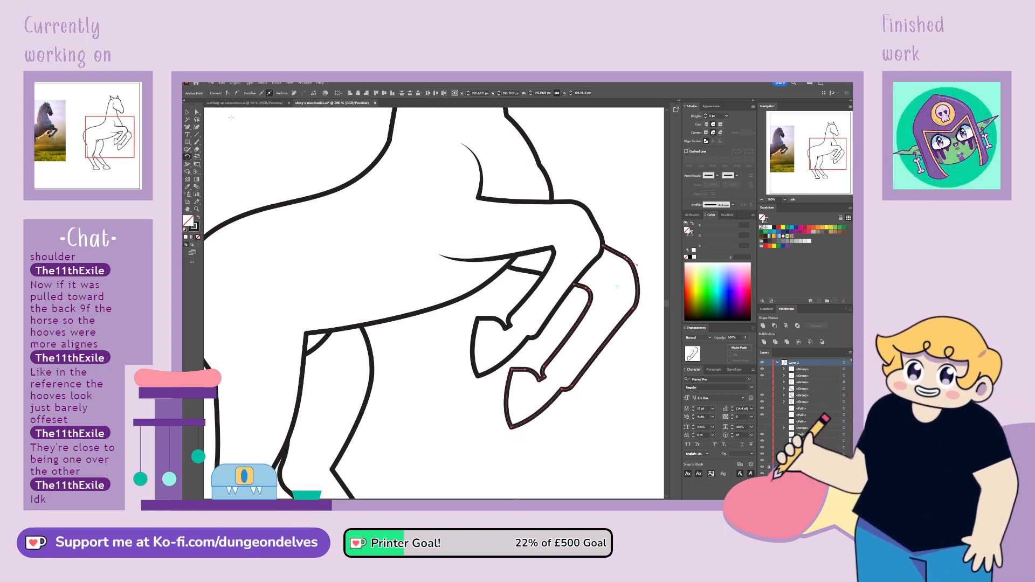
click(188, 113)
click(392, 425)
key(ctrl+minus)
key(ctrl+minus)
key(ctrl+minus)
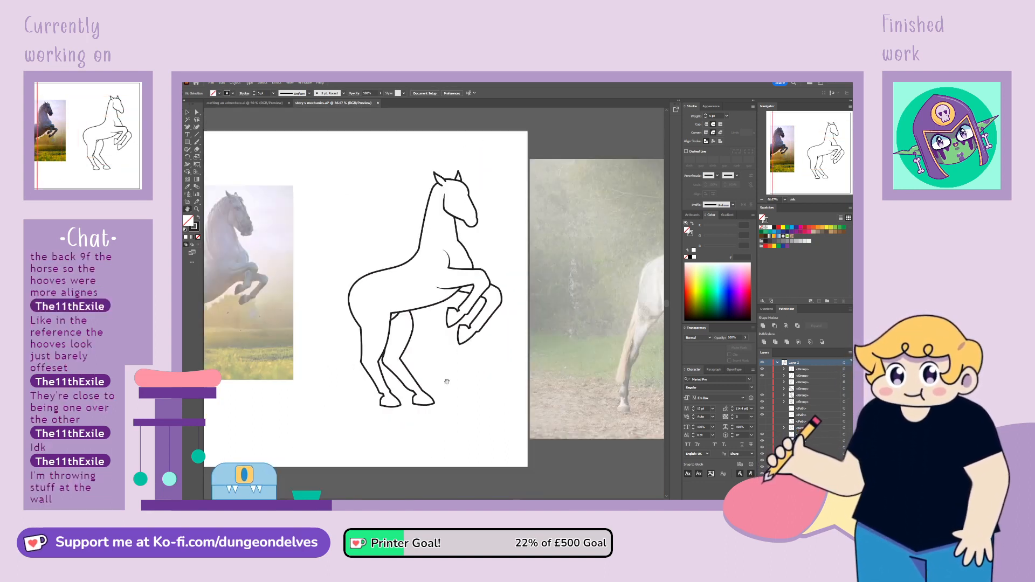
drag(436, 357, 526, 381)
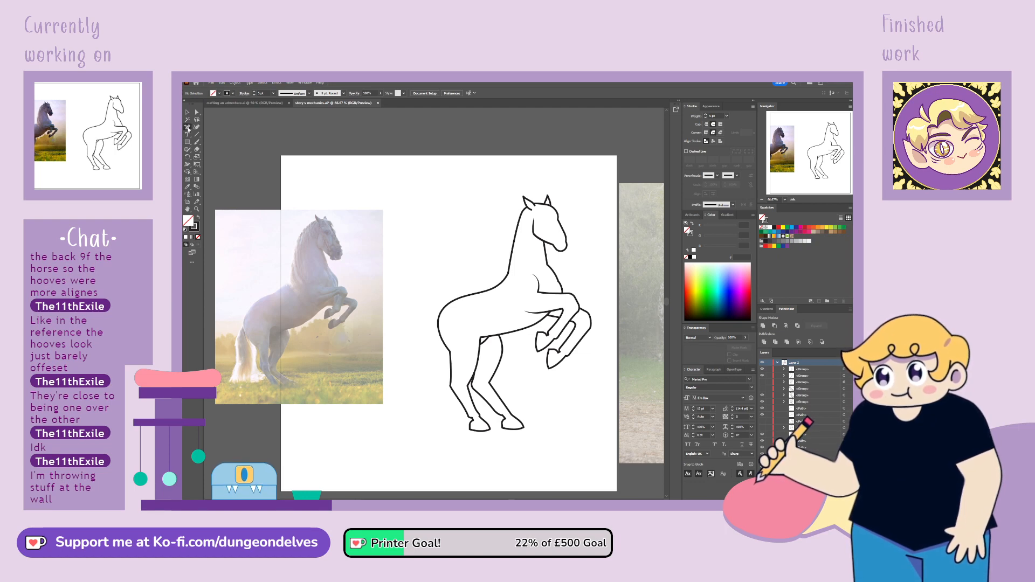
Draw a long pointed horn with a curved base on the horse's forehead using the Pen tool and fill it white
key(ctrl+plus)
key(ctrl+plus)
key(ctrl+plus)
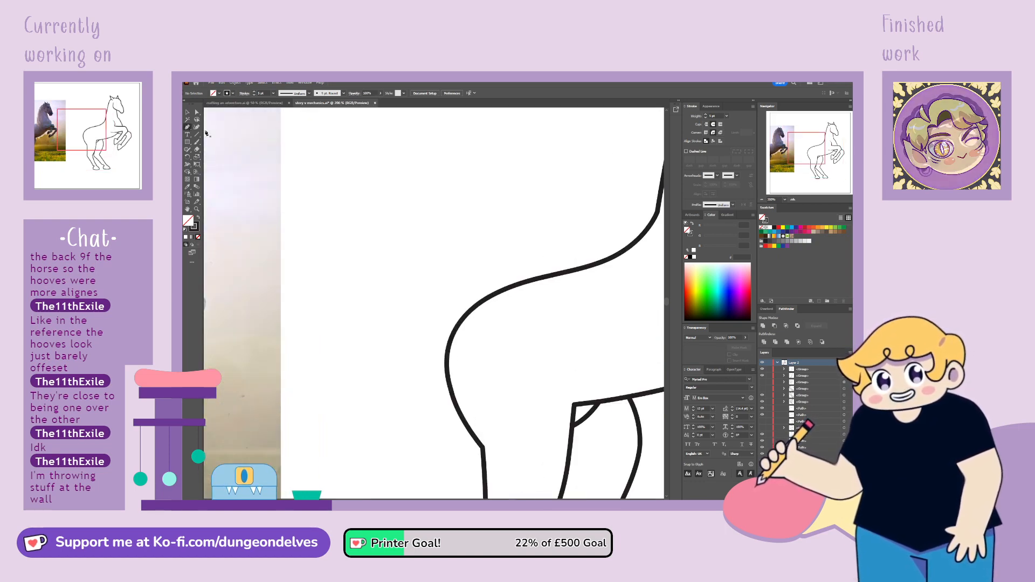
click(842, 131)
drag(843, 131, 832, 128)
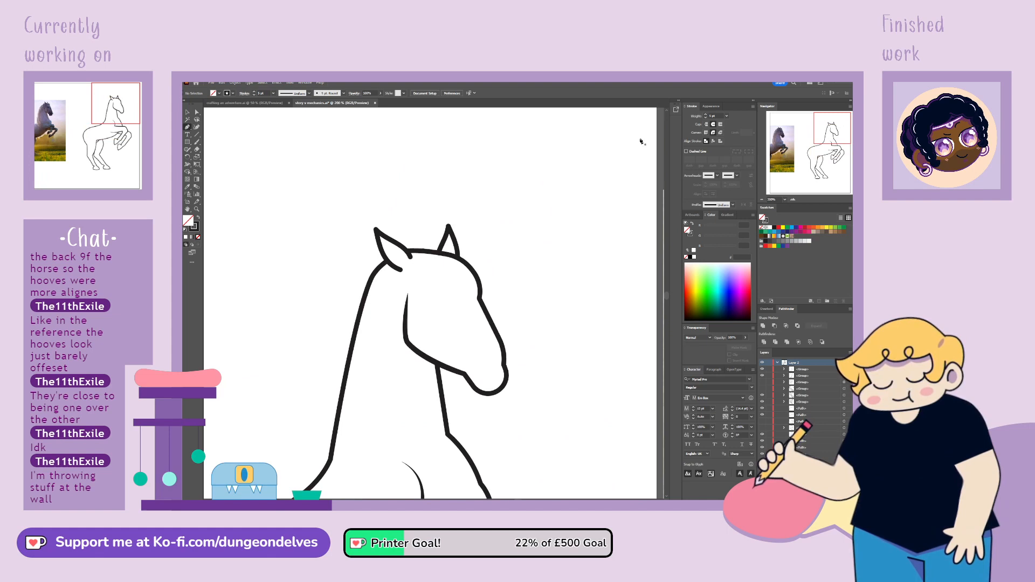
click(445, 269)
click(497, 157)
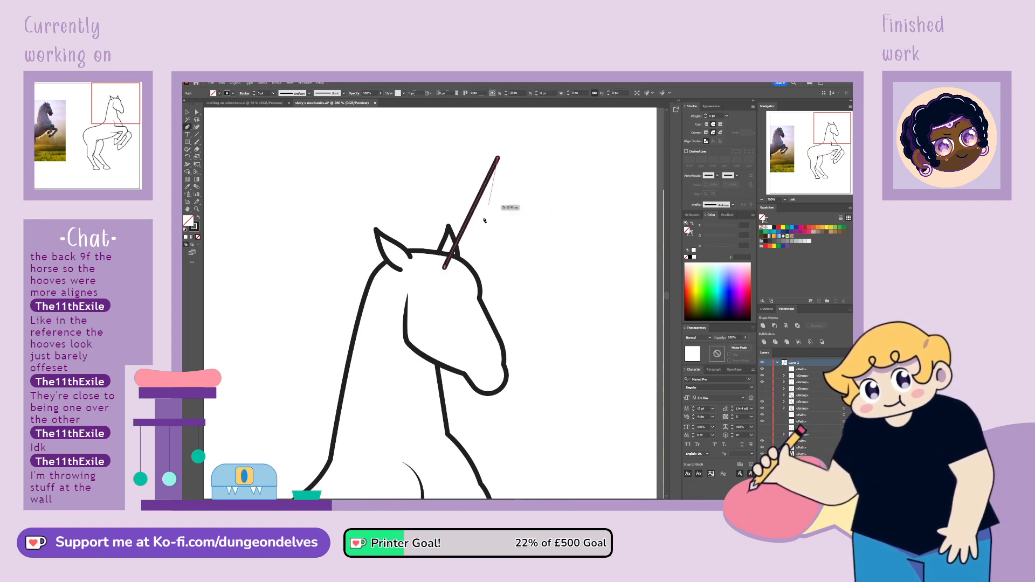
click(468, 277)
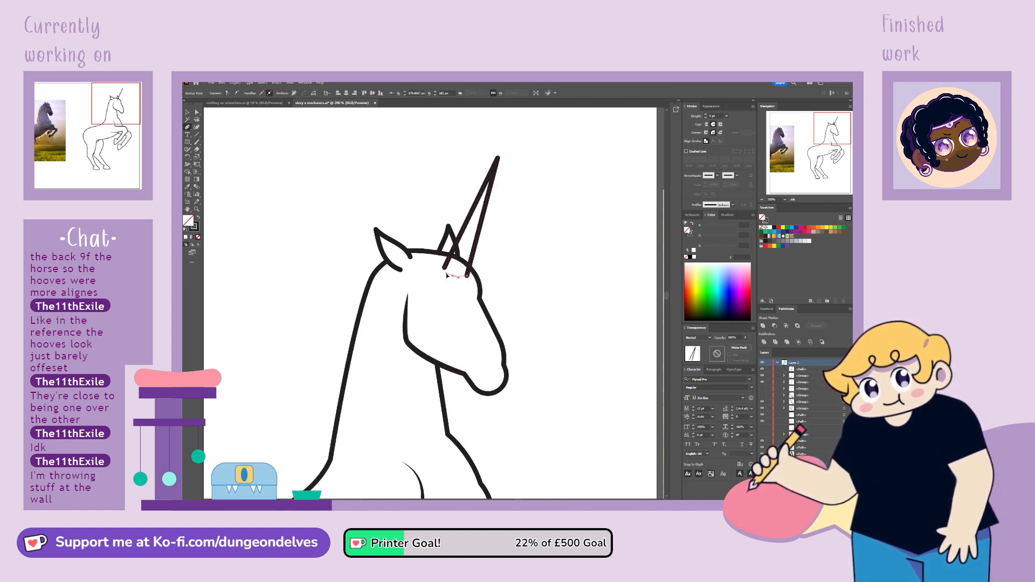
click(445, 270)
click(771, 227)
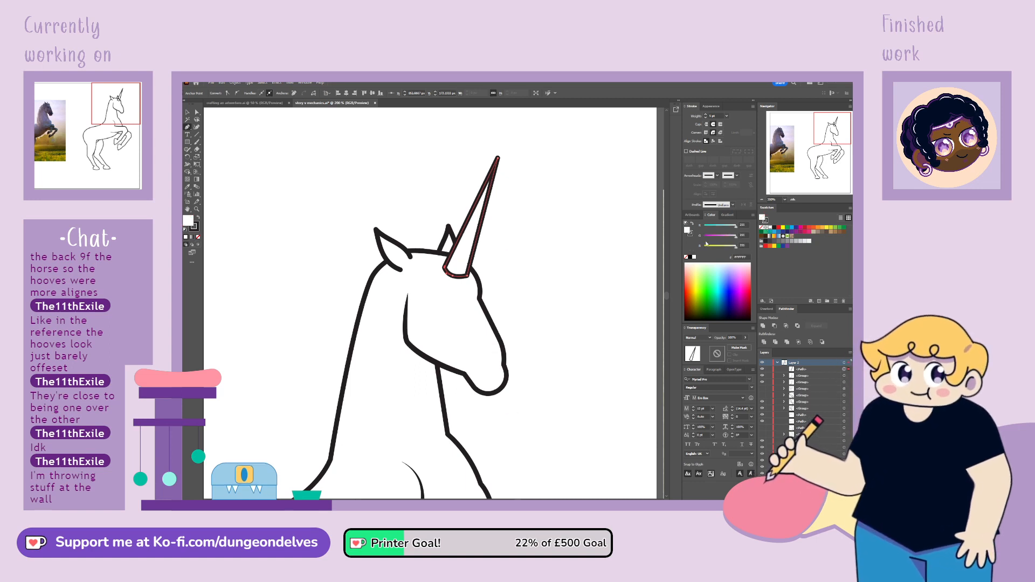
Refine the curve of the horn's base and move the horn's tip slightly upward
click(197, 112)
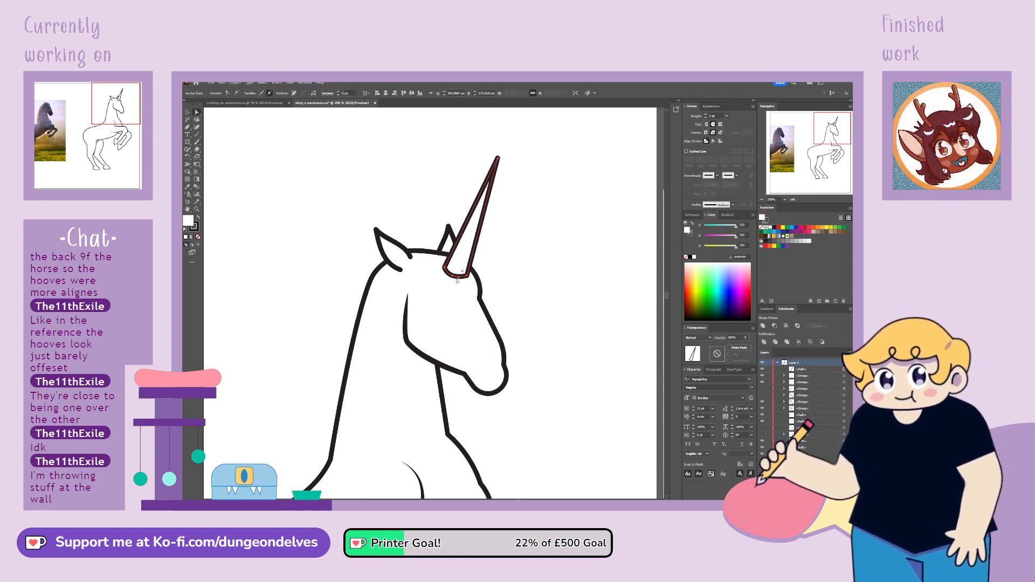
drag(454, 278, 453, 278)
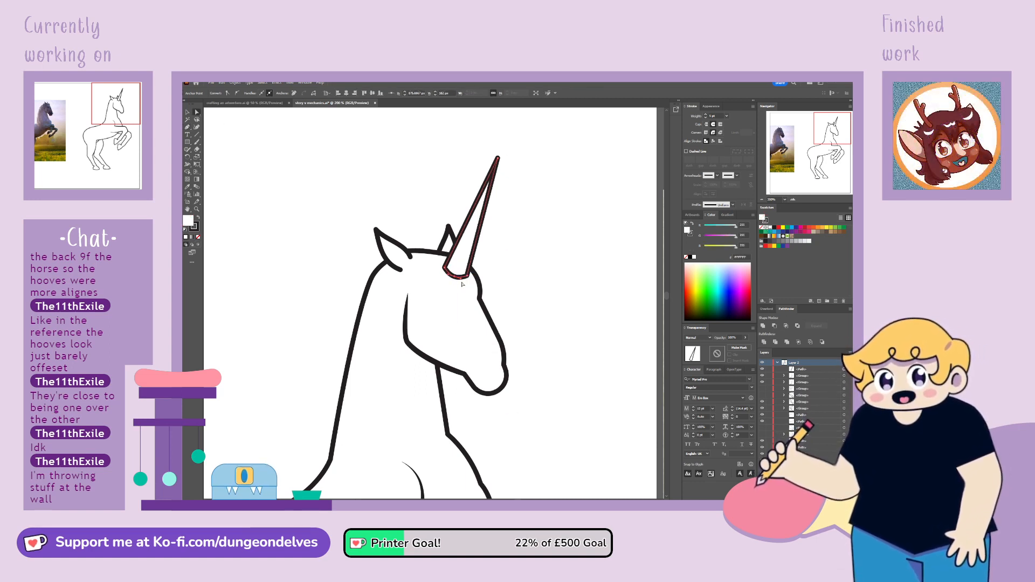
click(510, 250)
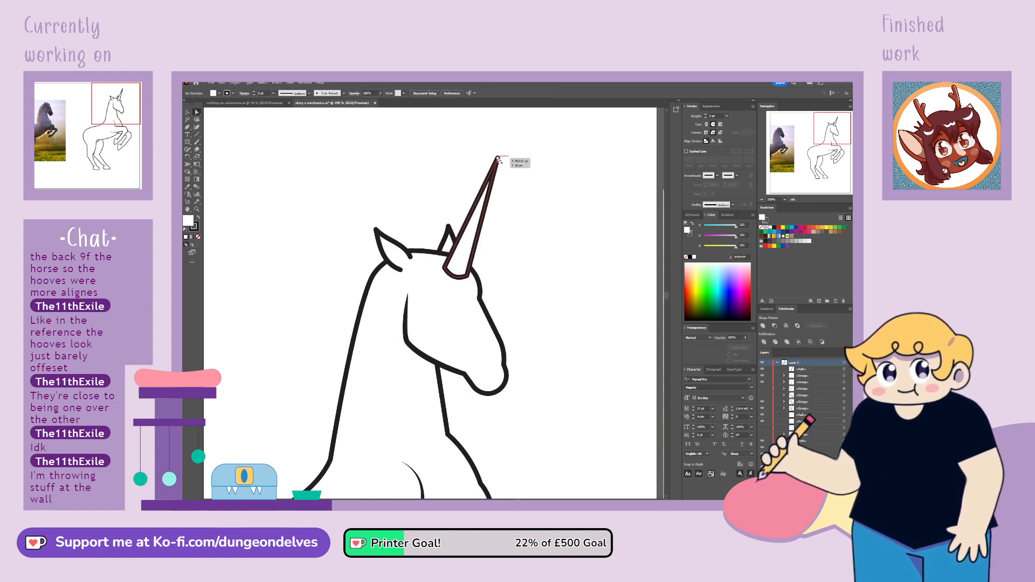
click(498, 159)
drag(499, 158, 500, 155)
click(487, 171)
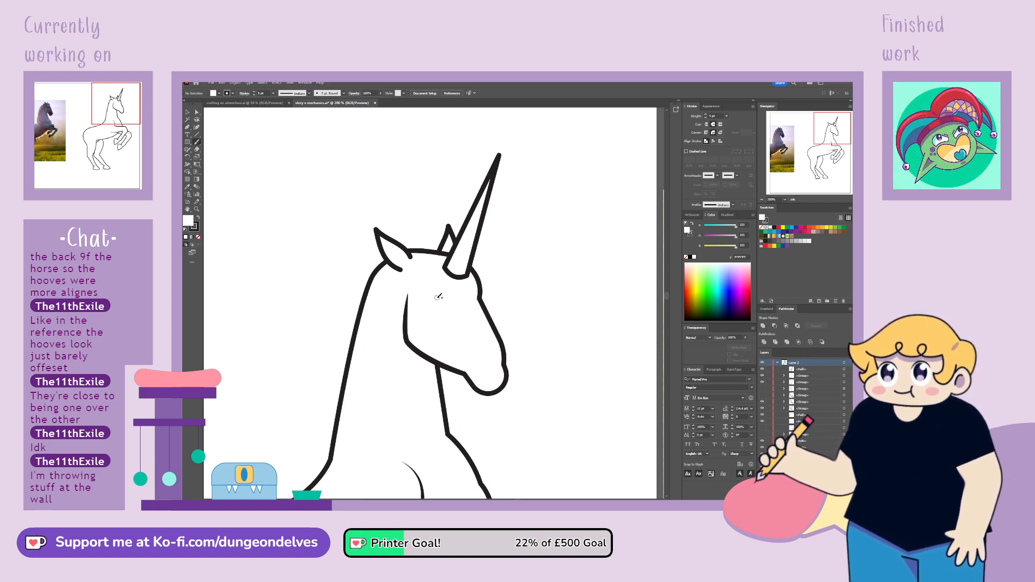
Draw a closed eye as a small U-shaped curve and a short curved nostril on the muzzle
drag(457, 308, 455, 307)
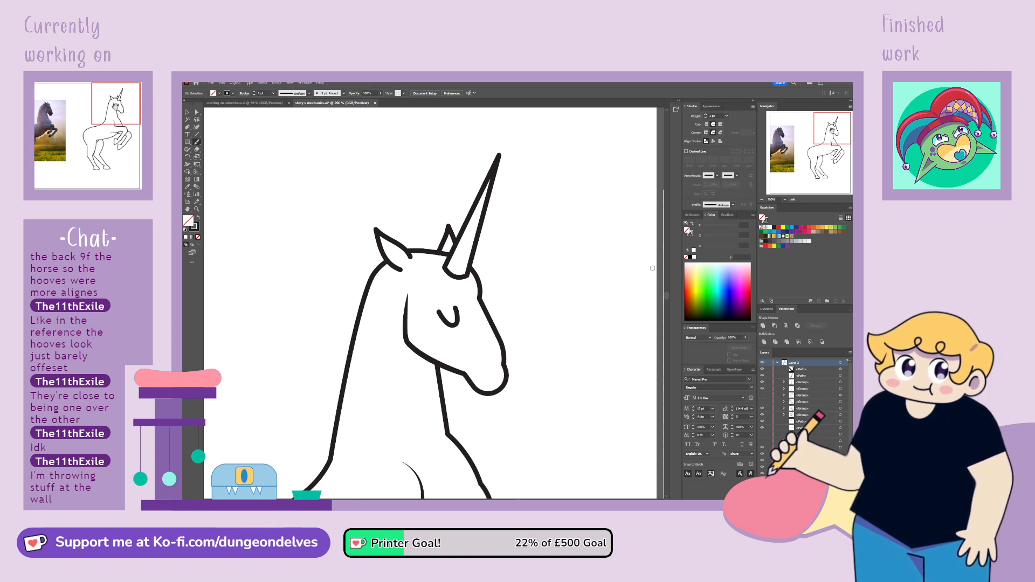
mouse_move(832, 130)
mouse_down()
mouse_move(786, 140)
mouse_move(831, 135)
mouse_up()
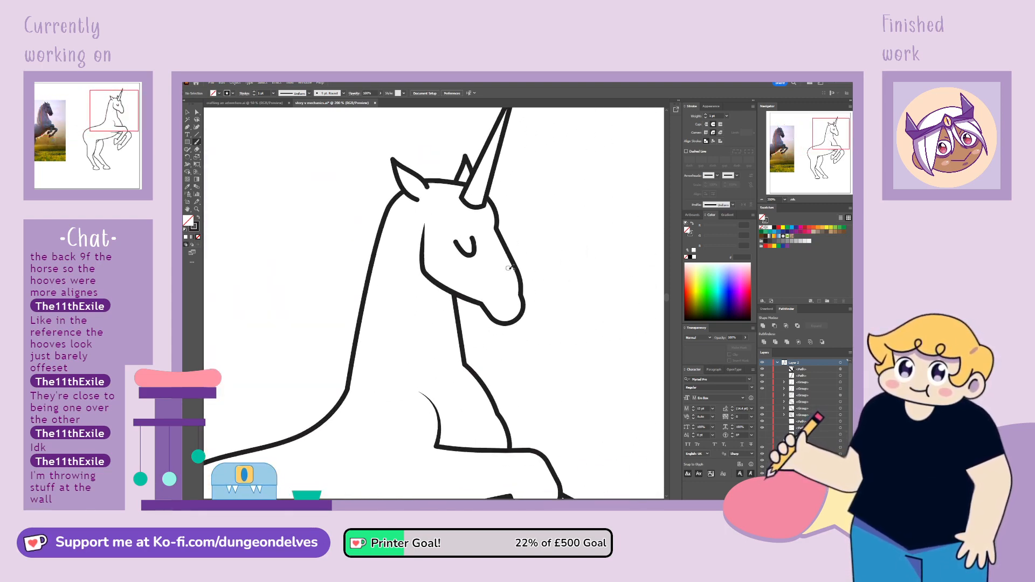
drag(504, 287, 507, 300)
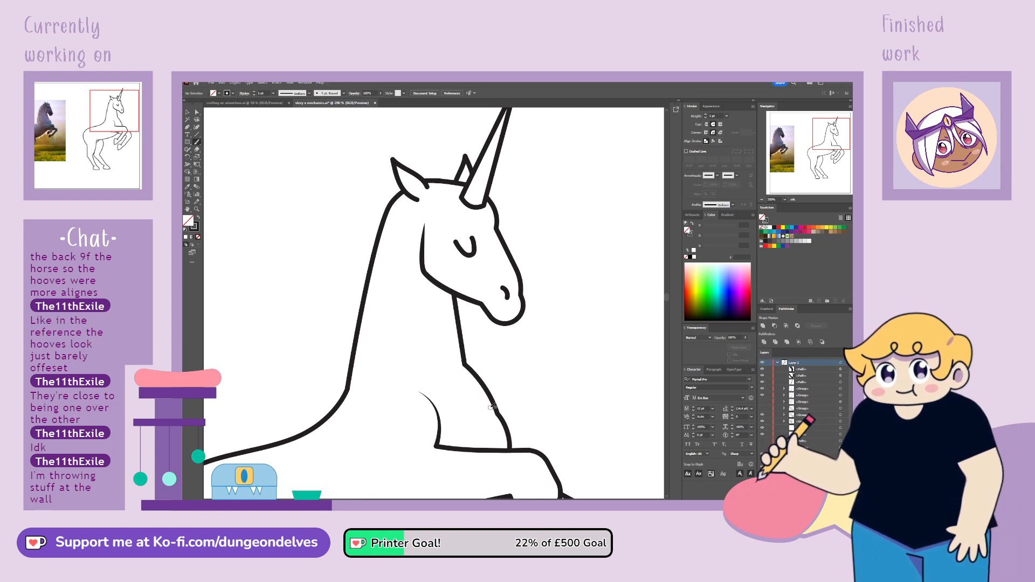
key(ctrl+minus)
key(ctrl+minus)
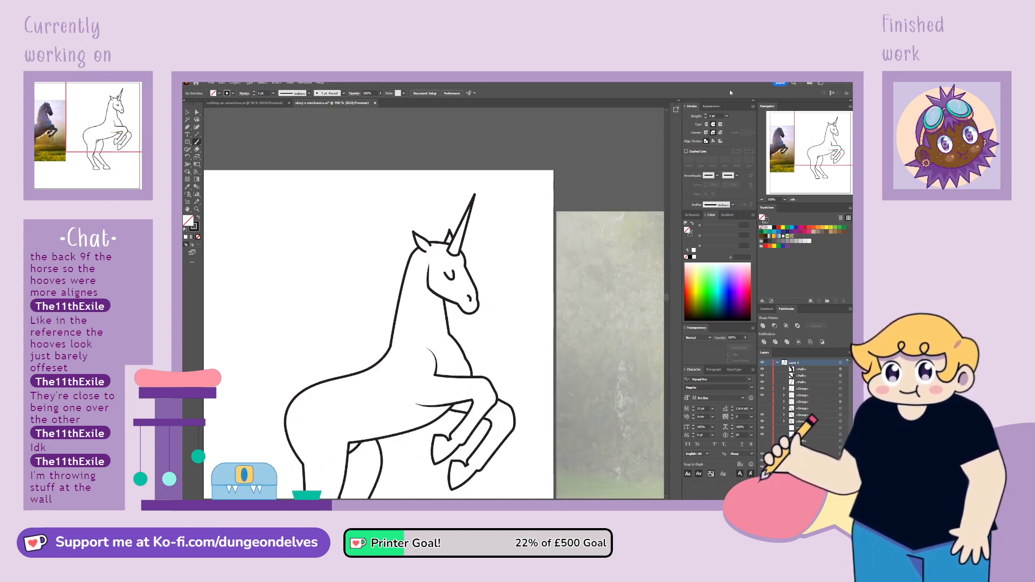
key(ctrl+equal)
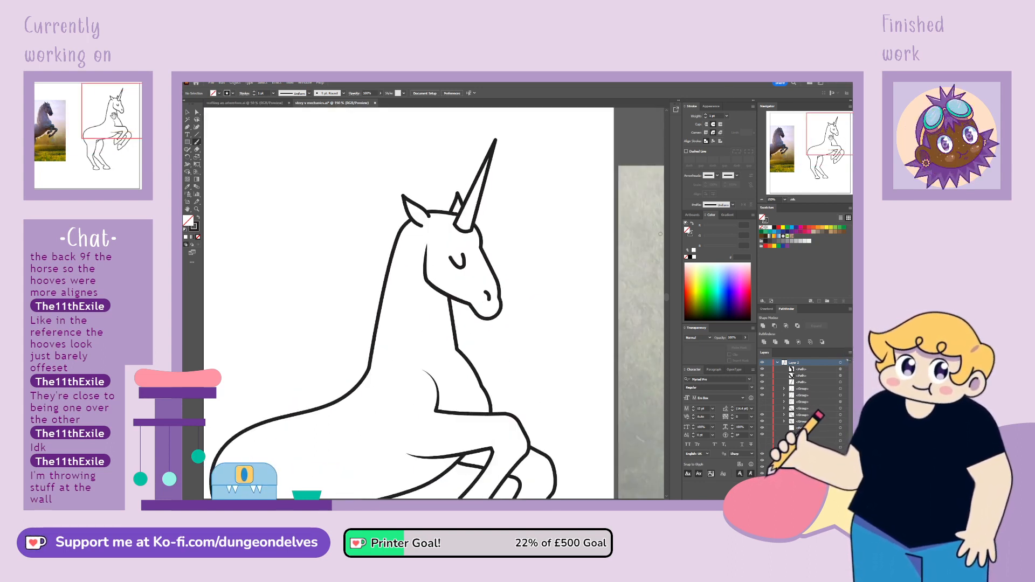
mouse_move(831, 138)
mouse_down()
mouse_move(773, 151)
mouse_move(818, 145)
mouse_up()
key(ctrl+minus)
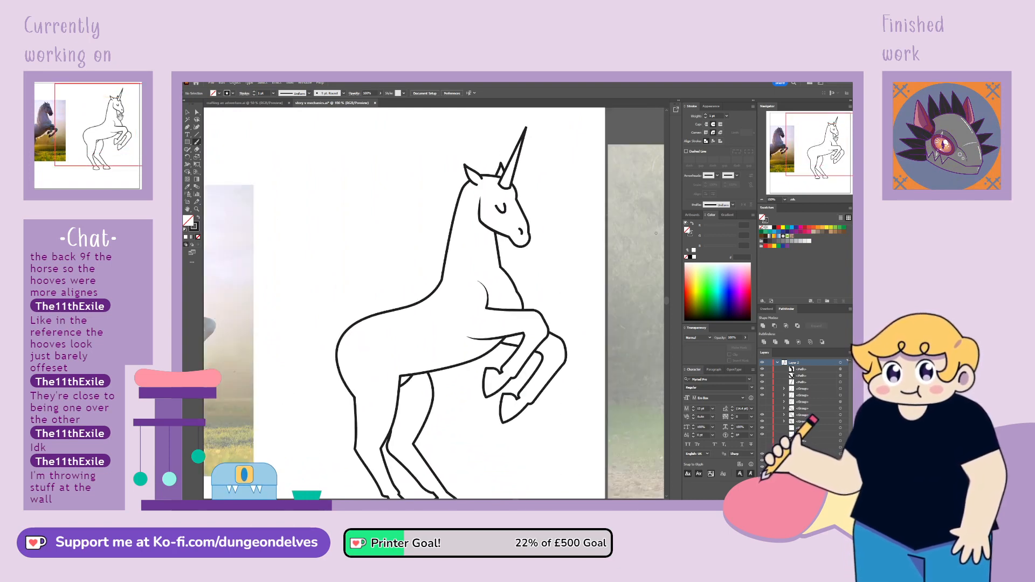
scroll(313, 305, down, 3)
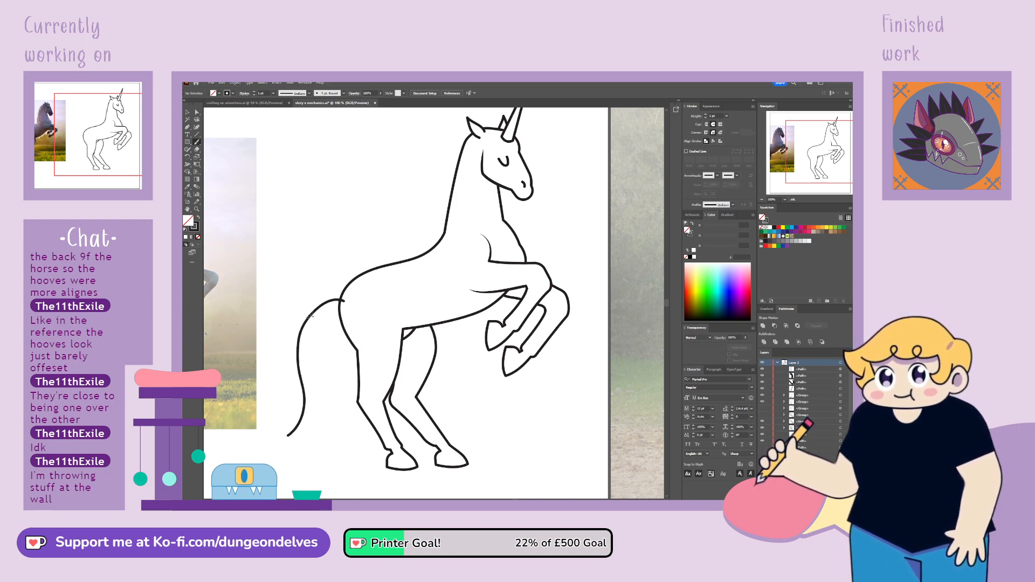
key(ctrl+z)
mouse_move(346, 314)
mouse_down()
mouse_move(324, 367)
mouse_move(361, 424)
mouse_up()
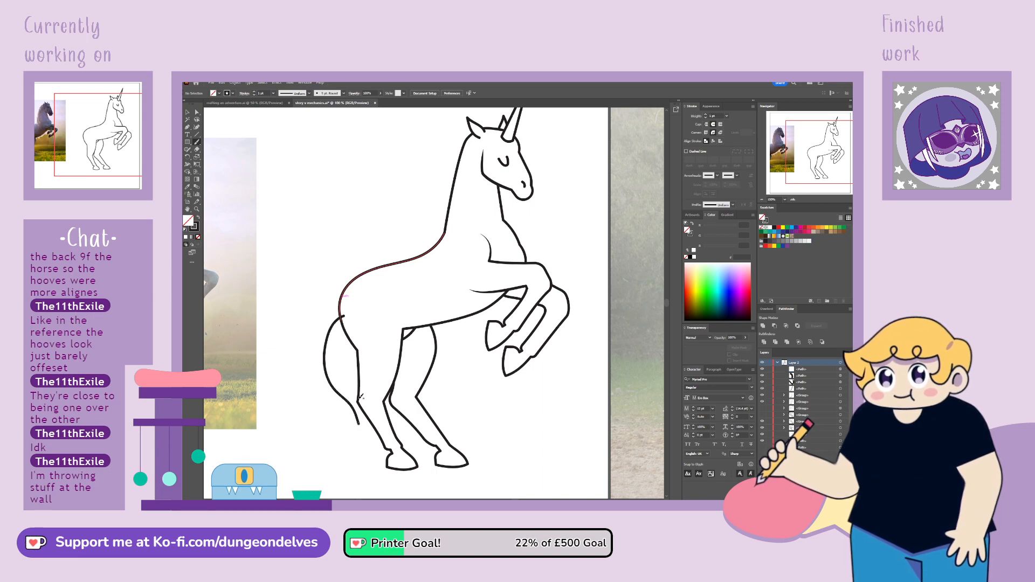
key(ctrl+z)
mouse_move(345, 308)
mouse_down()
mouse_move(321, 363)
mouse_move(332, 406)
mouse_move(360, 425)
mouse_up()
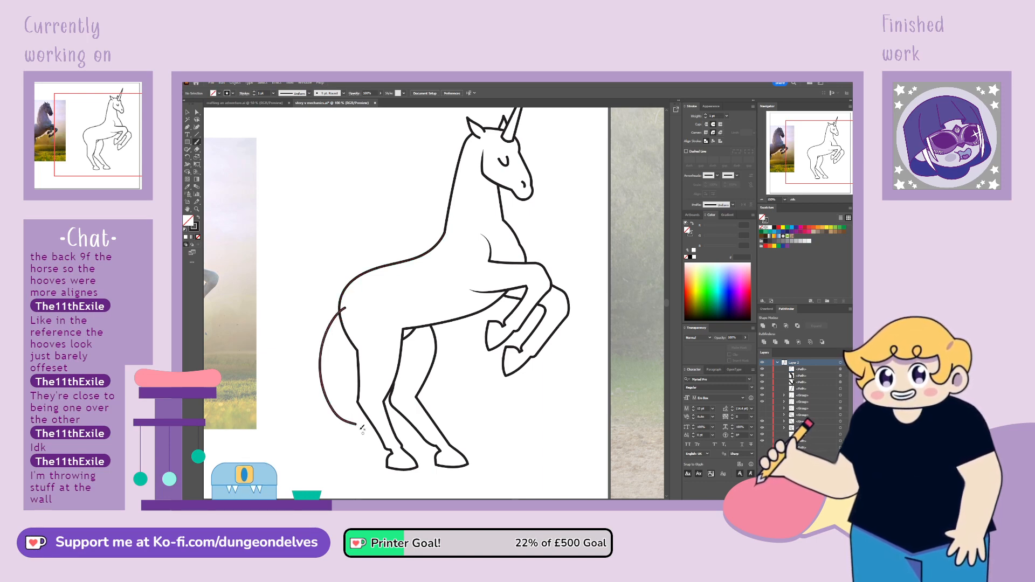
key(ctrl+z)
Draw a full tail from the rump with curved inner and outer edges and a jagged lower end
mouse_move(323, 339)
mouse_down()
mouse_move(322, 386)
mouse_move(359, 440)
mouse_up()
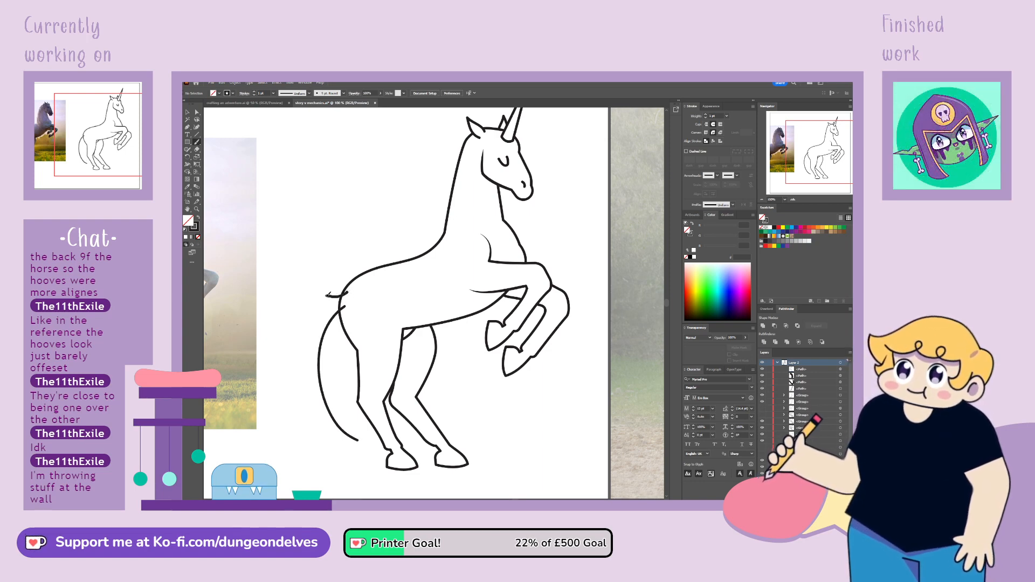
mouse_move(268, 356)
mouse_down()
mouse_move(285, 412)
mouse_move(313, 433)
mouse_up()
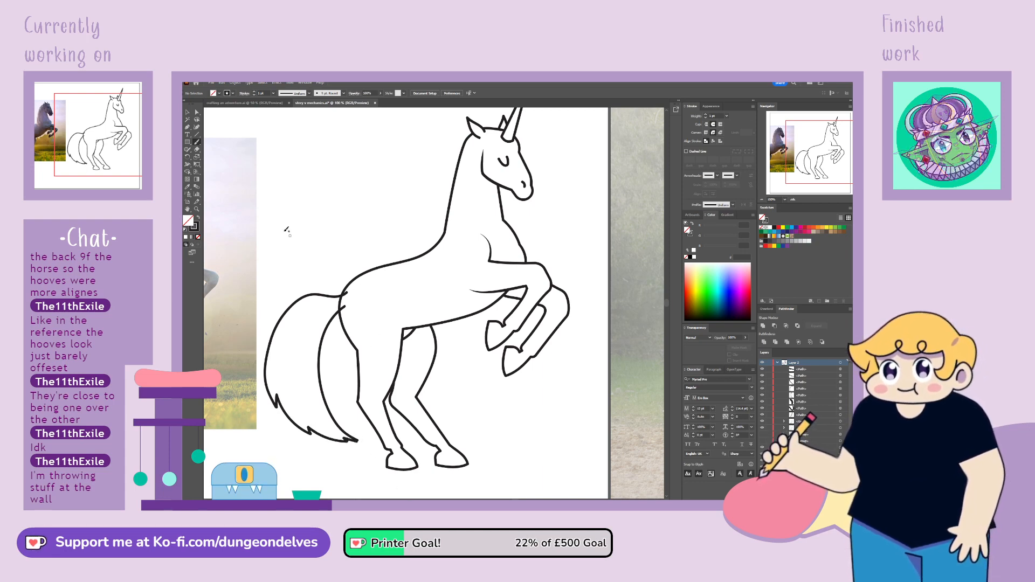
Trim the ends of both tail lines overlapping the rump by adding anchor points at the body outline and deleting the excess
click(209, 134)
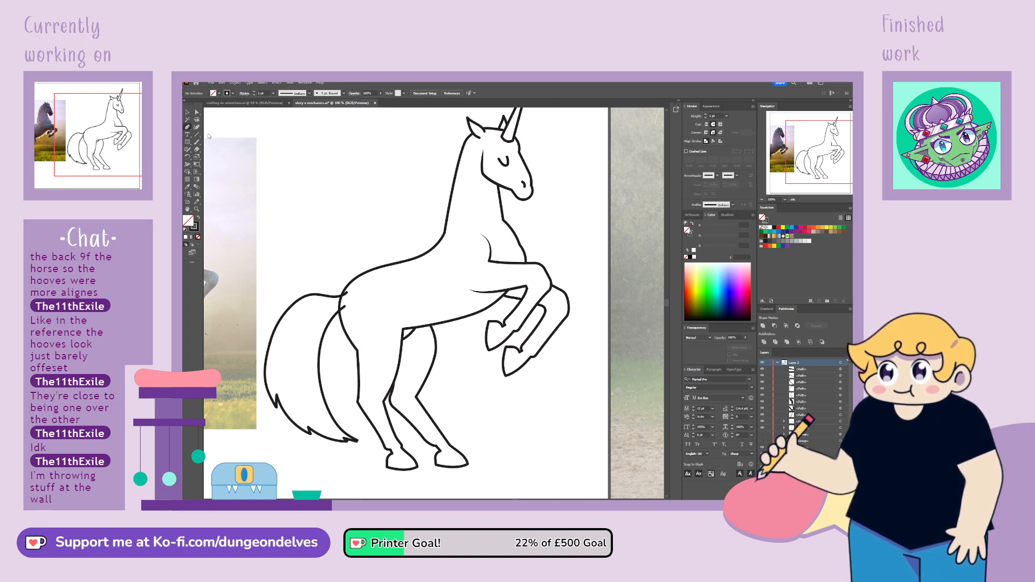
click(350, 295)
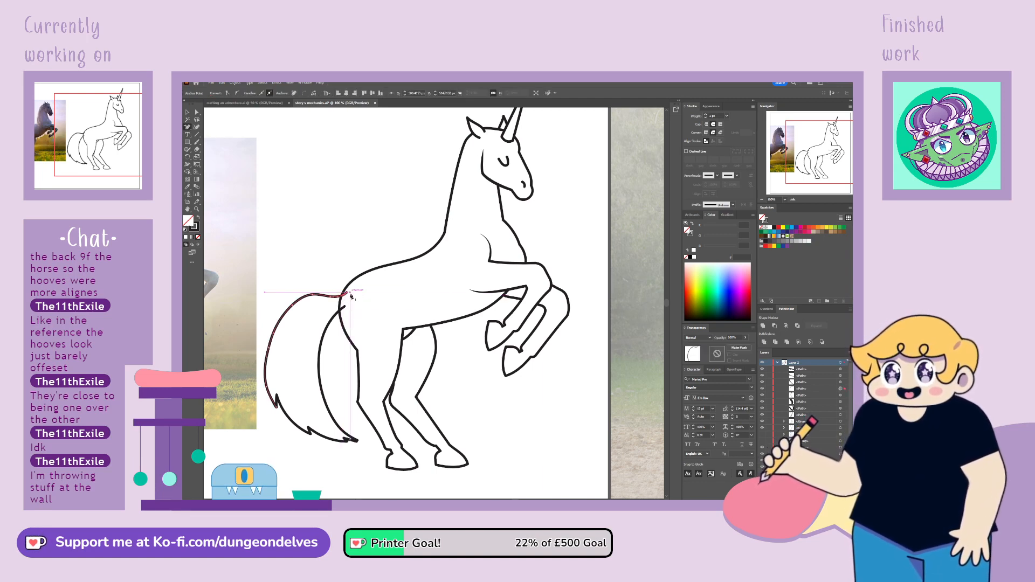
click(197, 112)
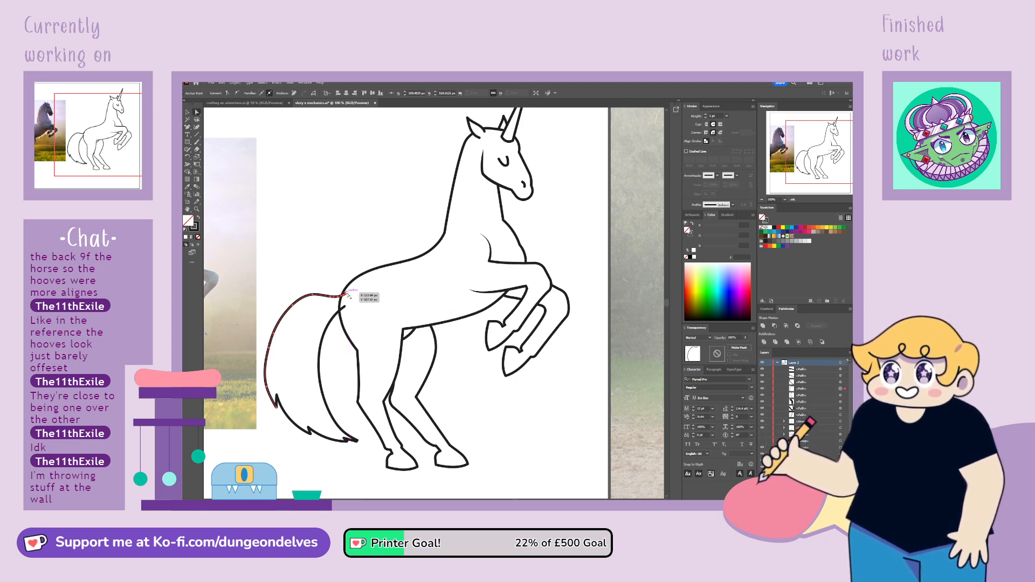
click(344, 308)
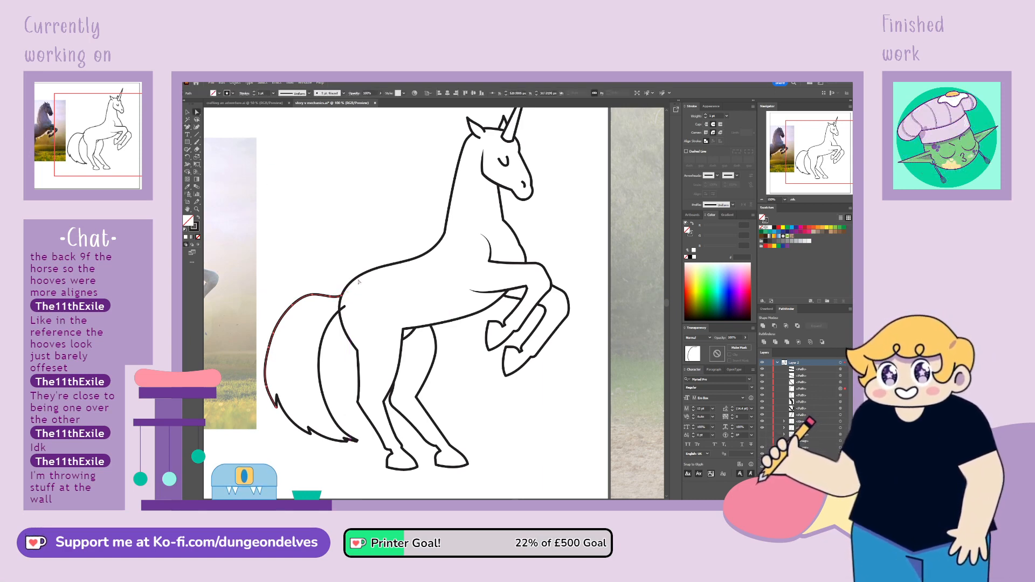
click(344, 308)
click(340, 311)
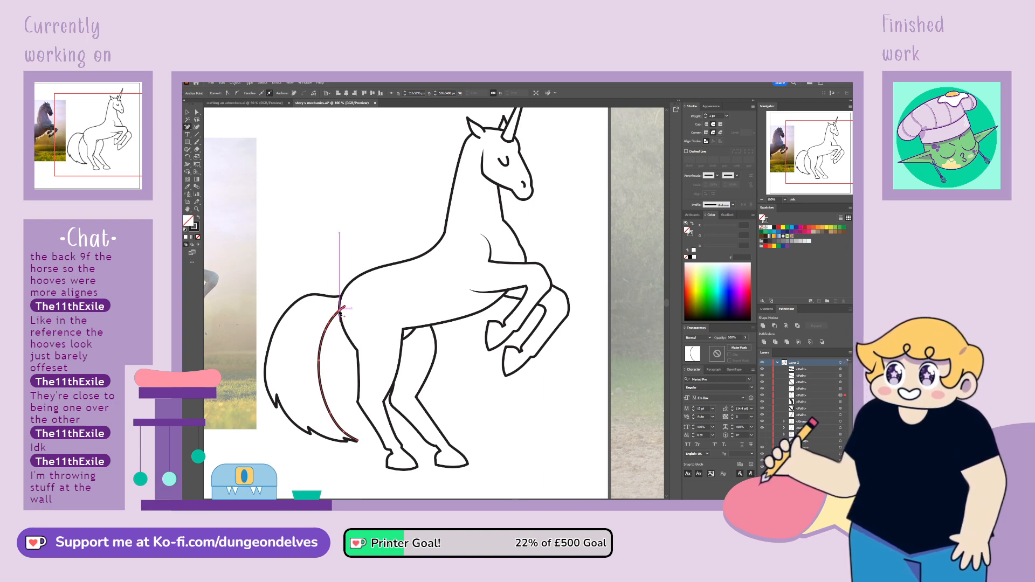
click(196, 112)
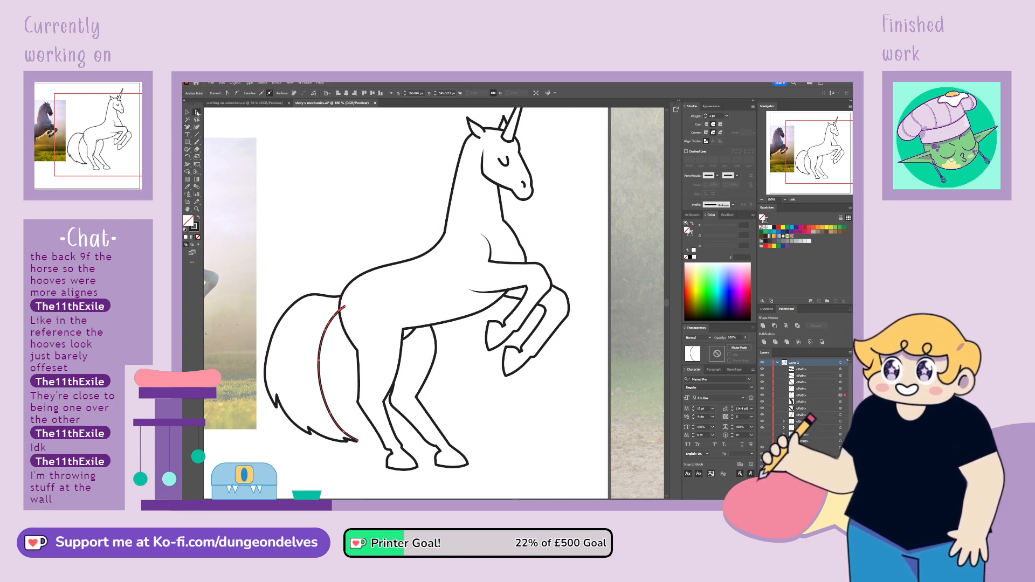
click(345, 307)
key(Delete)
click(344, 314)
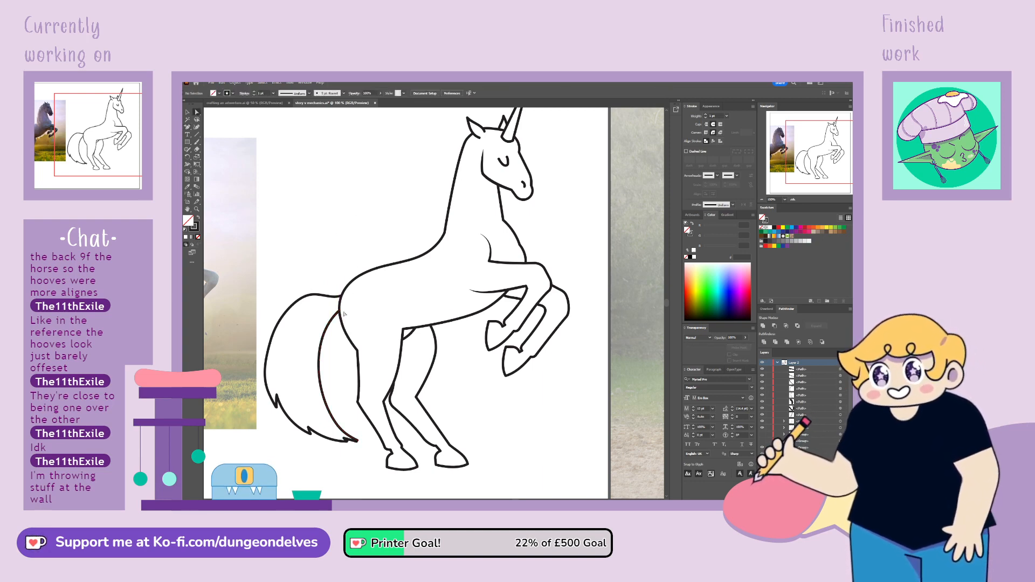
Join the adjacent end points of the tail's inner edge, jagged lower strokes and outer edge
click(357, 441)
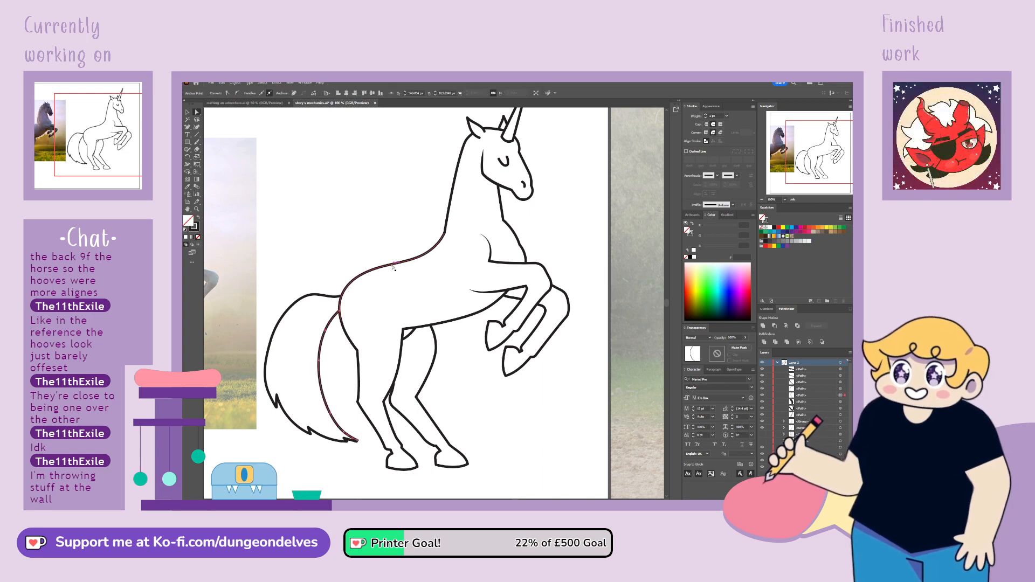
shift+click(352, 440)
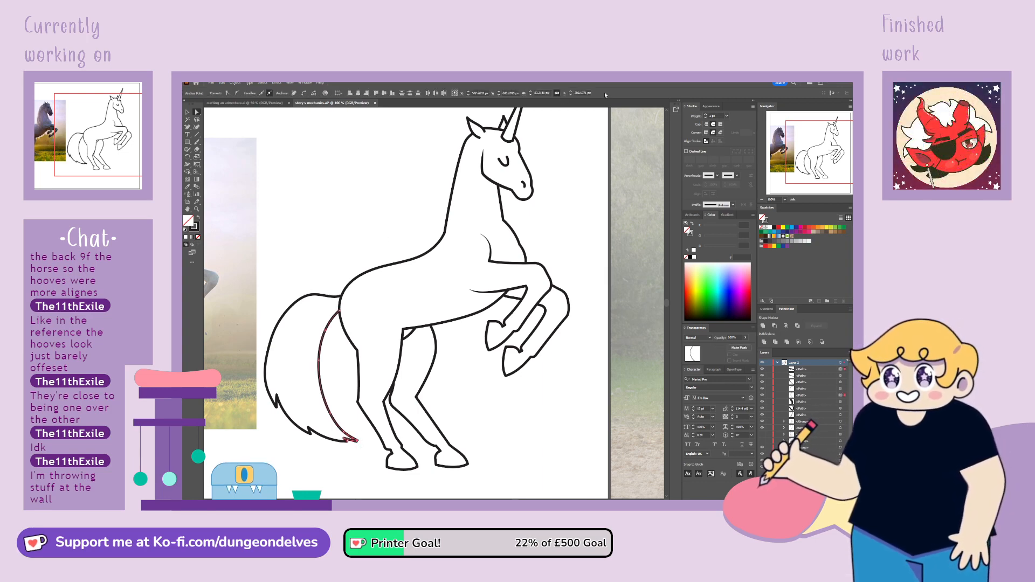
key(ctrl+j)
shift+click(348, 442)
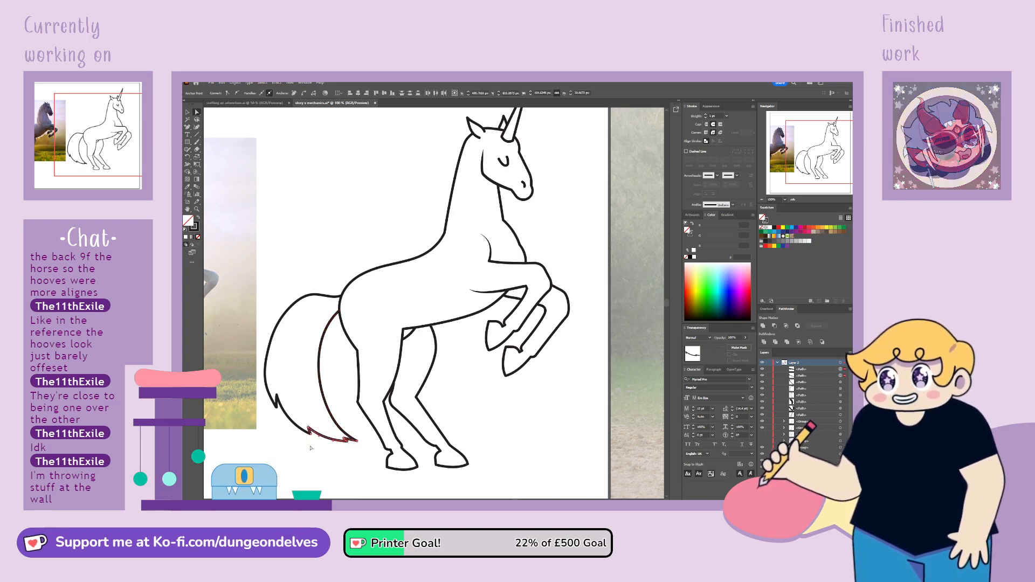
click(293, 421)
shift+click(322, 434)
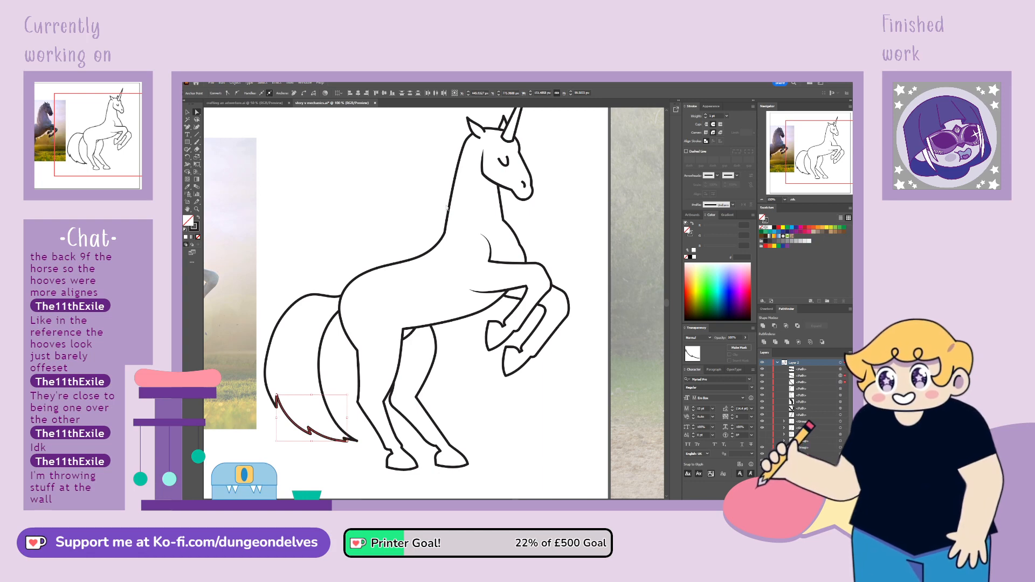
key(a)
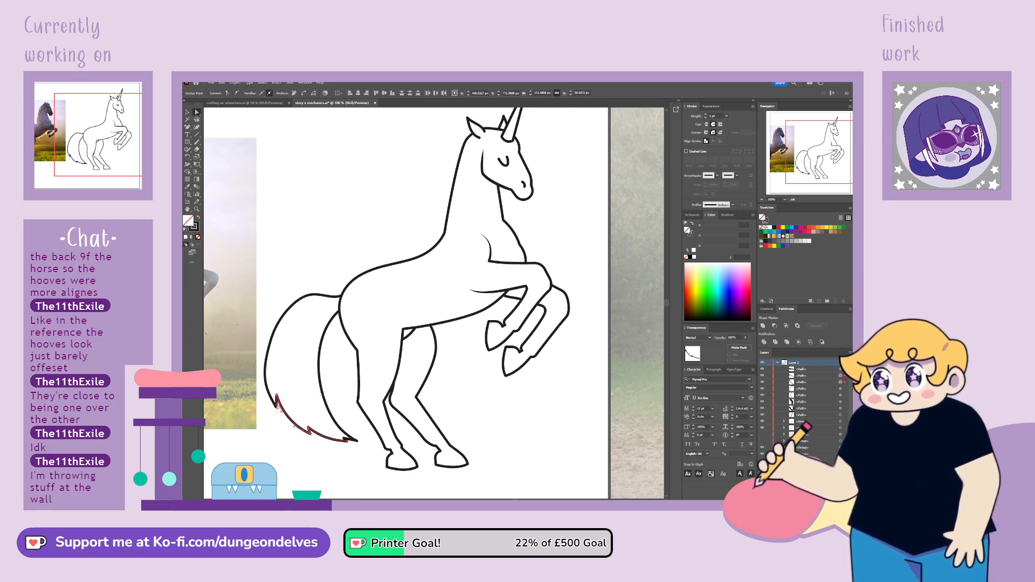
click(286, 399)
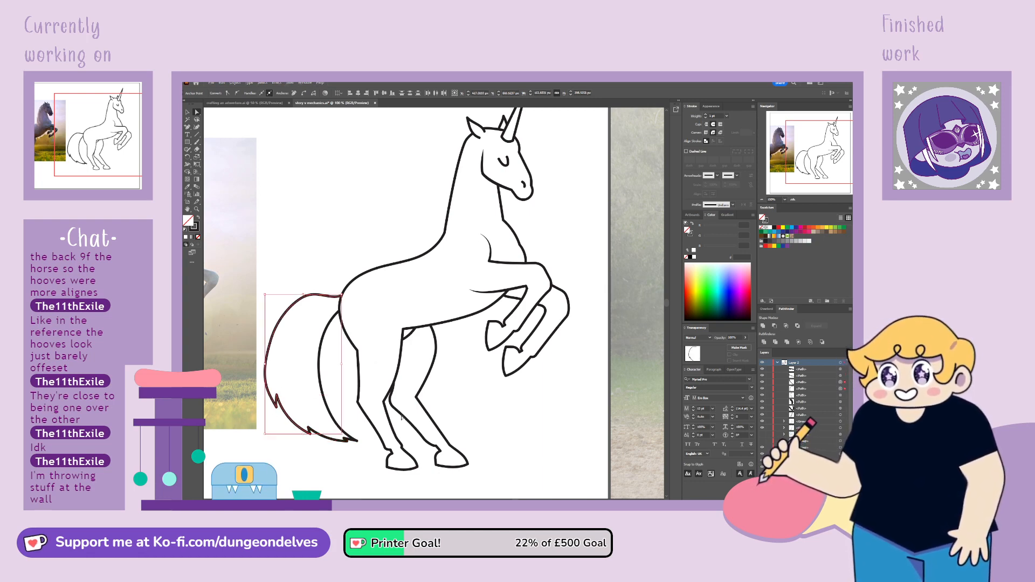
click(349, 471)
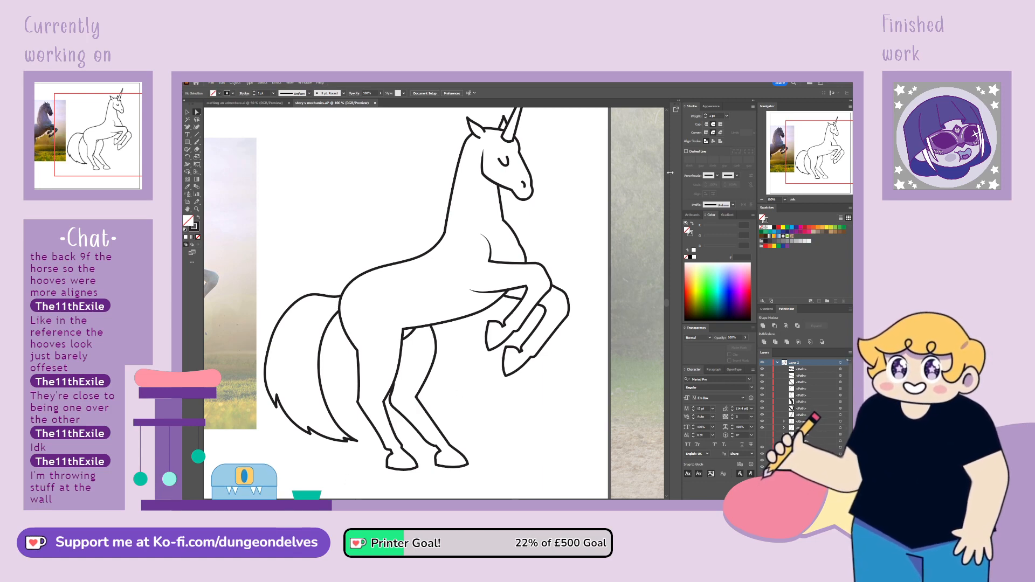
mouse_move(813, 155)
mouse_down()
mouse_move(820, 148)
mouse_move(802, 148)
mouse_move(824, 147)
mouse_up()
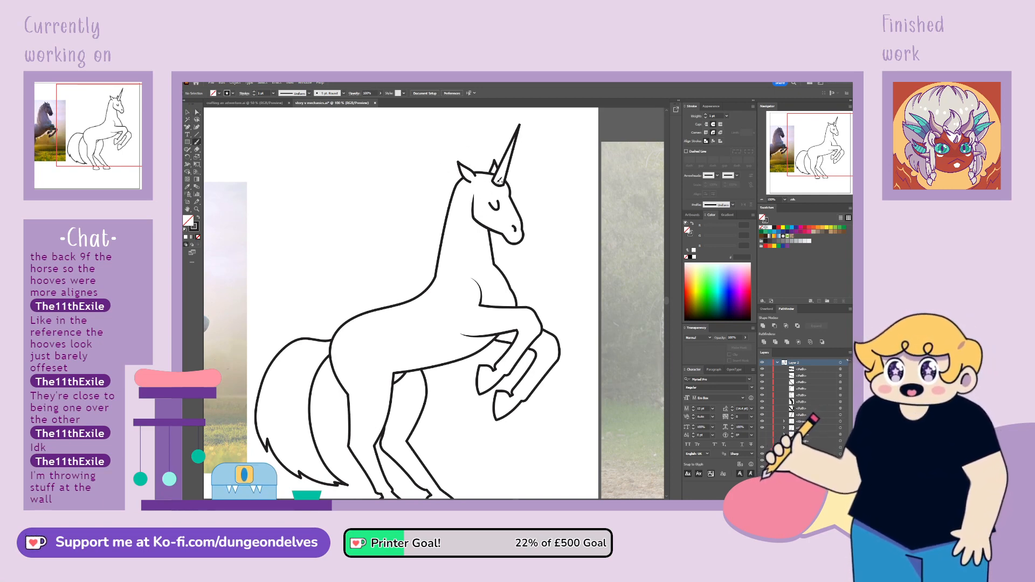
Group the unicorn's linework and set its stroke weight to 5 pt
drag(477, 172, 521, 168)
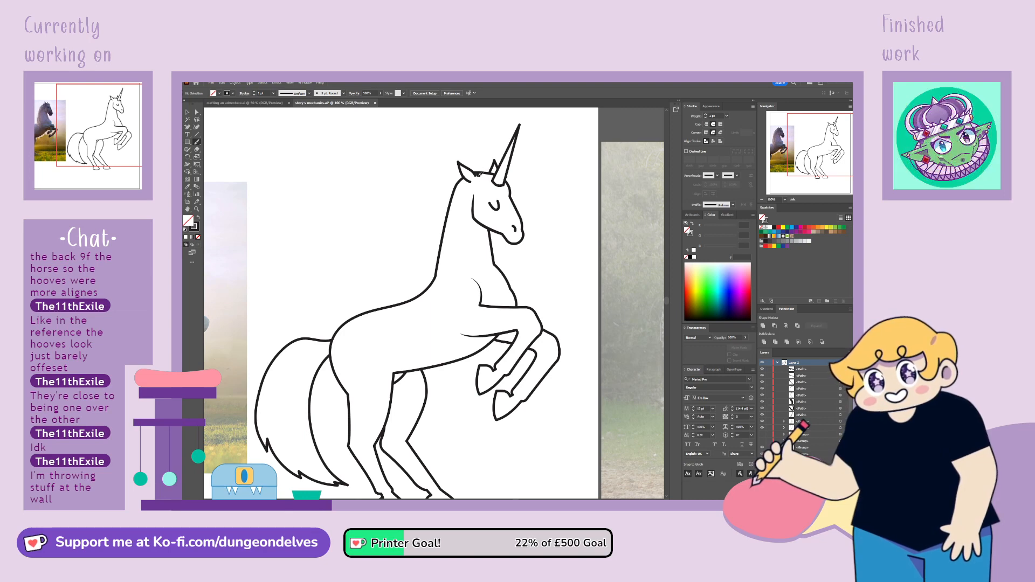
key(ctrl+z)
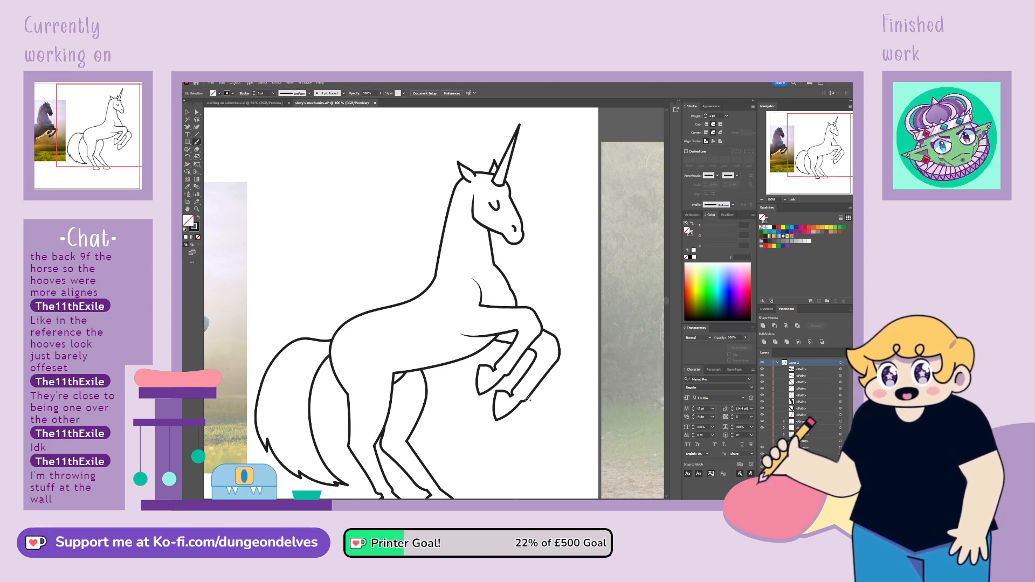
key(ctrl+minus)
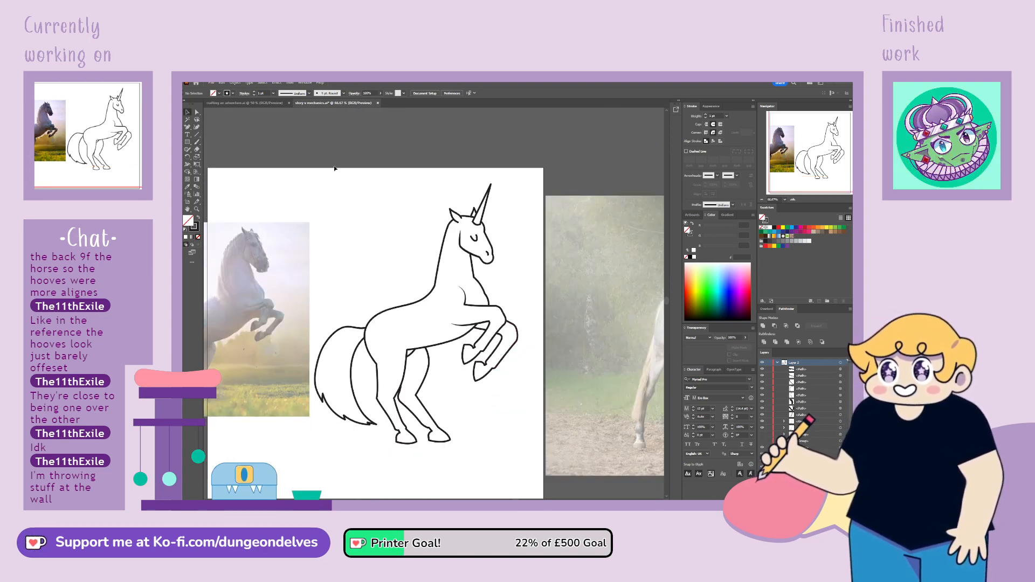
key(ctrl+a)
key(ctrl+g)
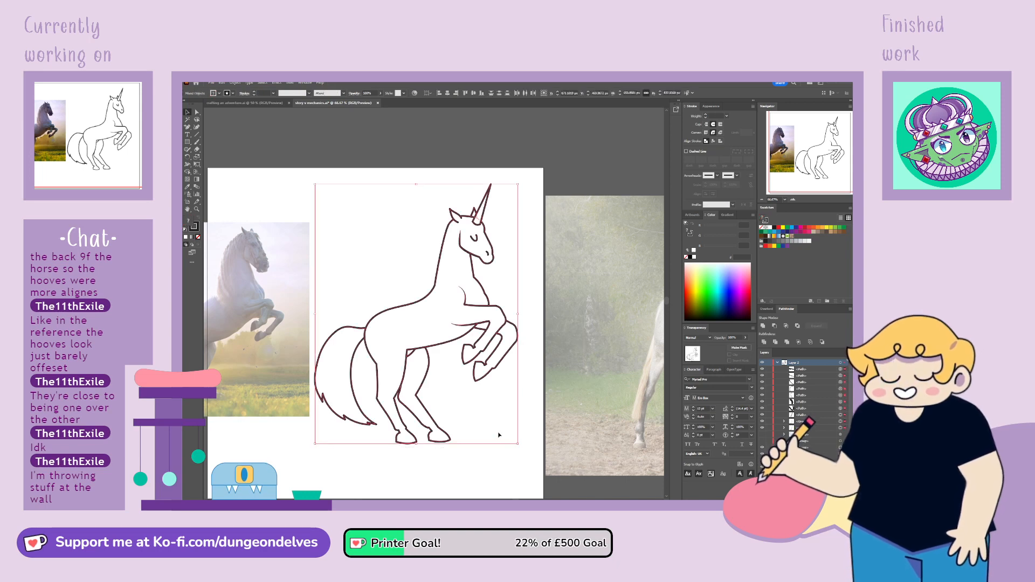
click(314, 131)
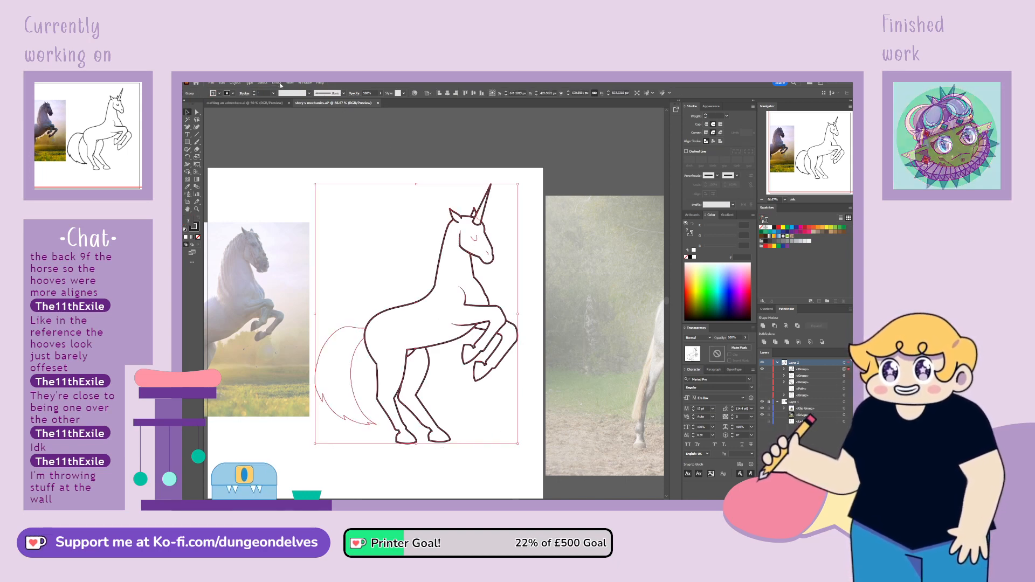
click(273, 94)
text(5)
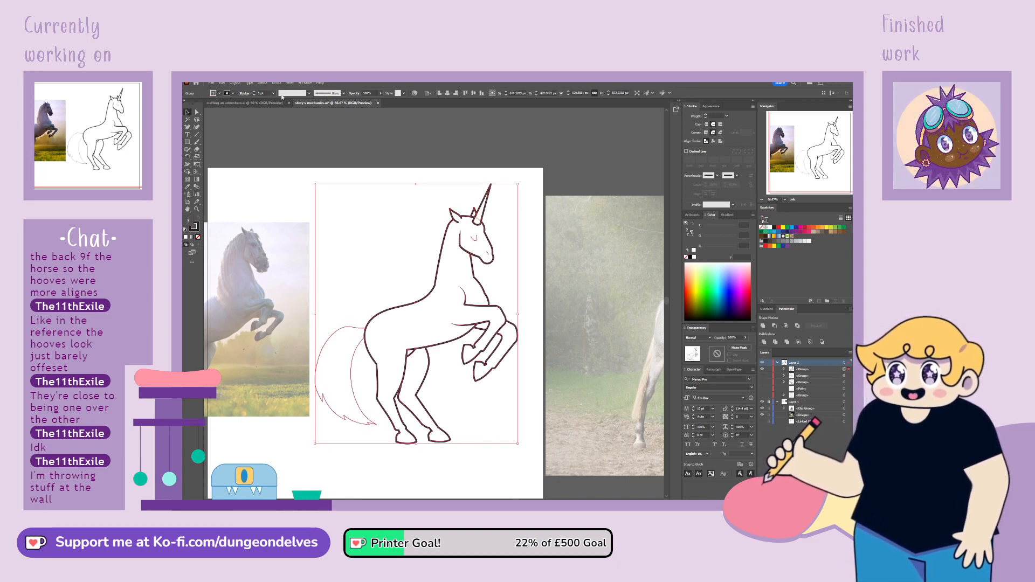
key(Return)
click(386, 476)
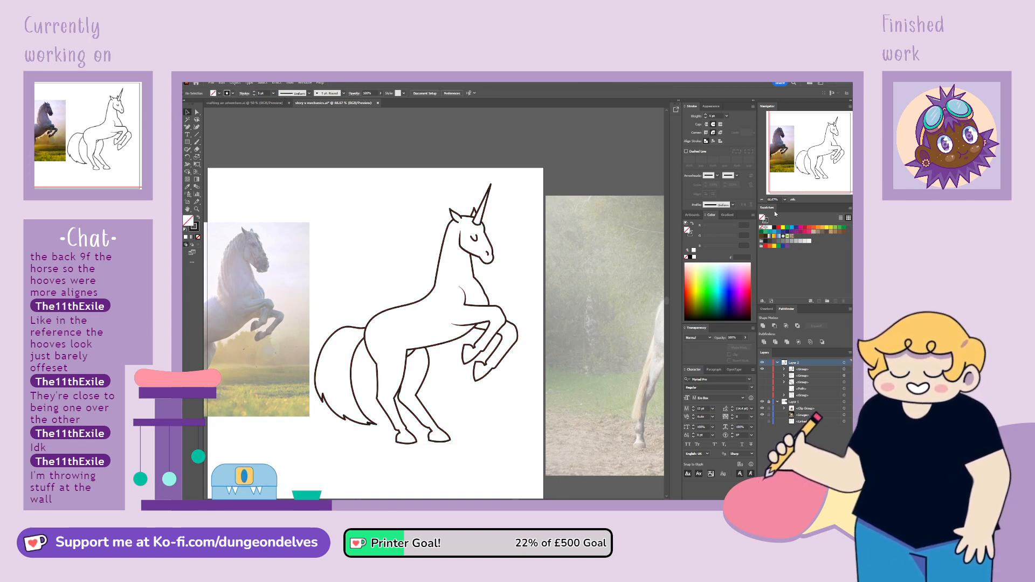
Compare the unicorn linework with the rough comic sketch by switching their visibility, ending with only the linework shown
drag(460, 223, 528, 200)
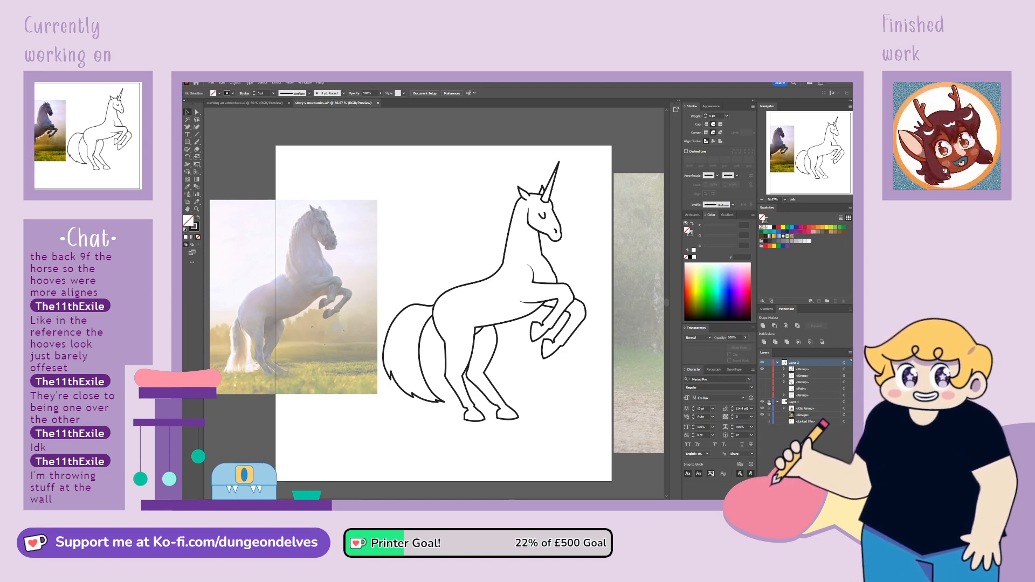
click(763, 422)
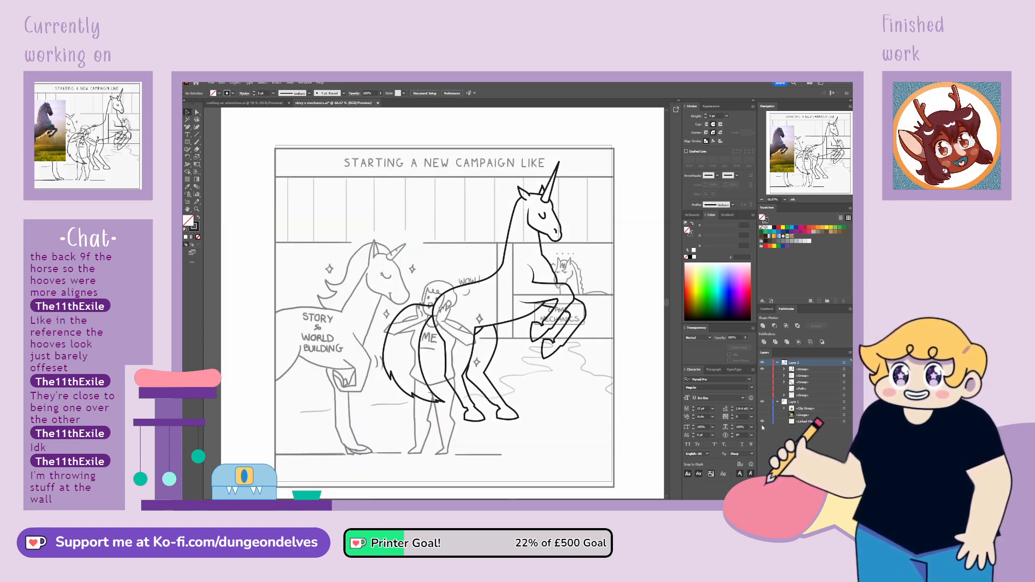
click(763, 363)
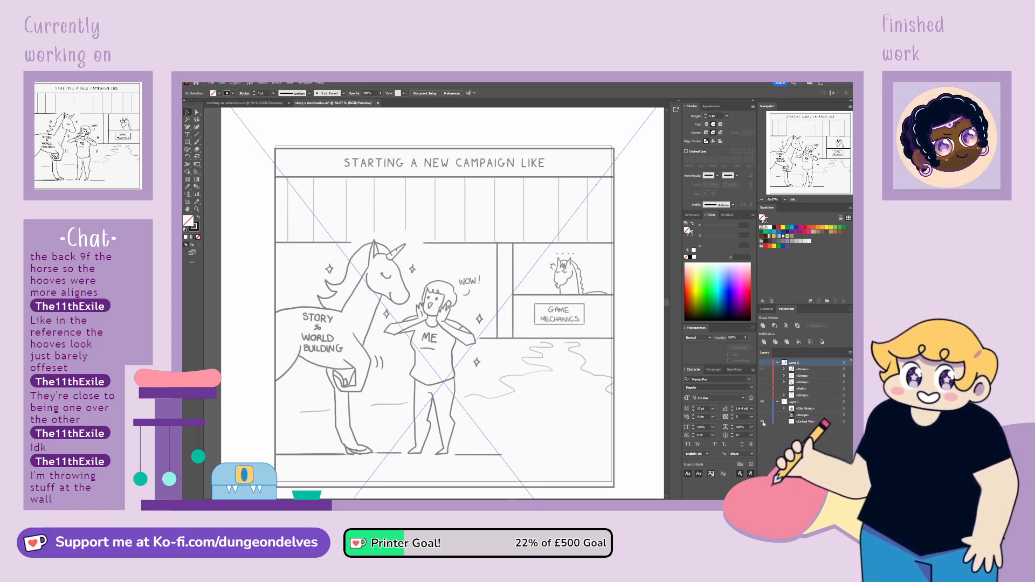
click(762, 365)
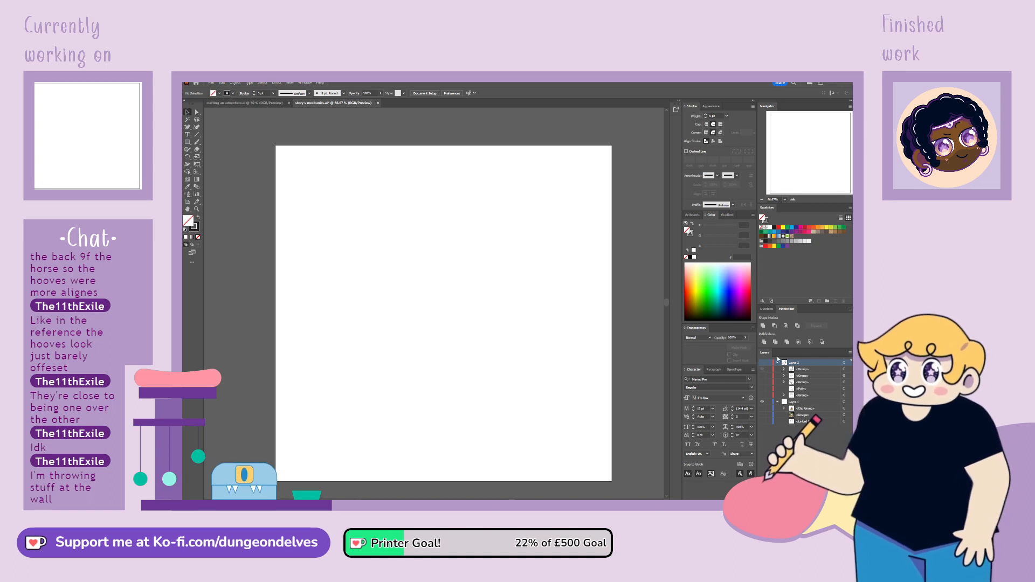
click(763, 364)
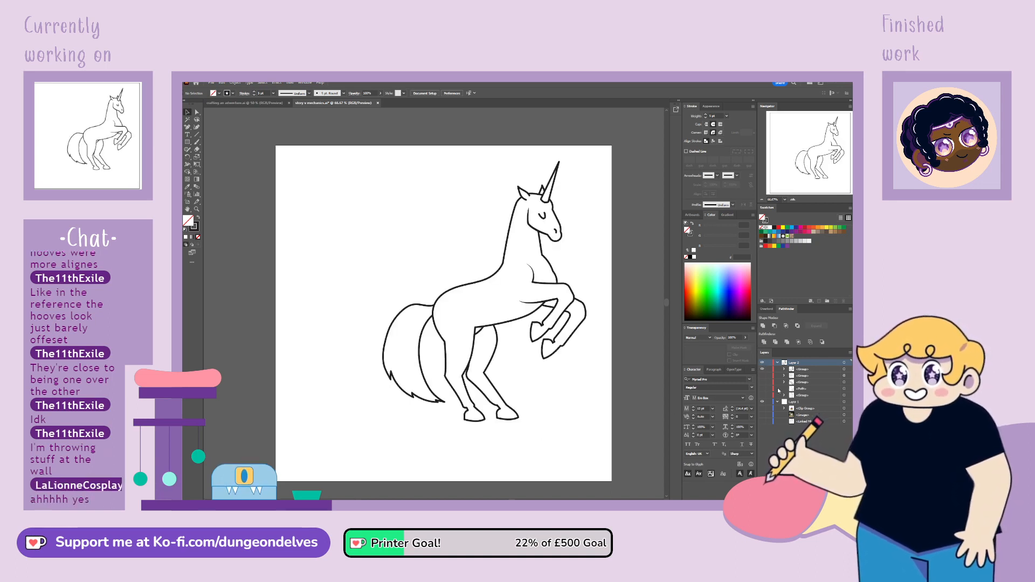
click(763, 422)
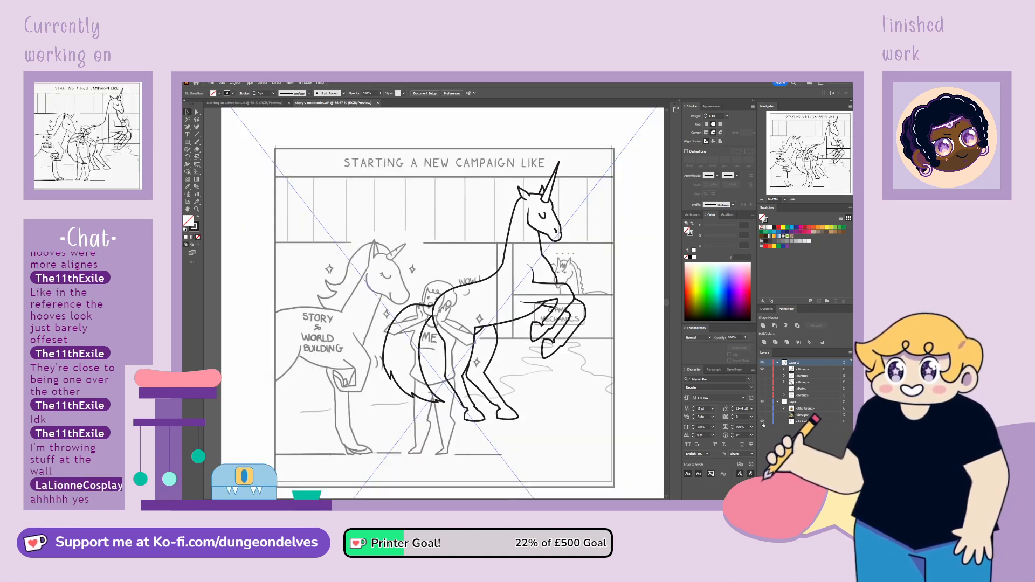
click(763, 422)
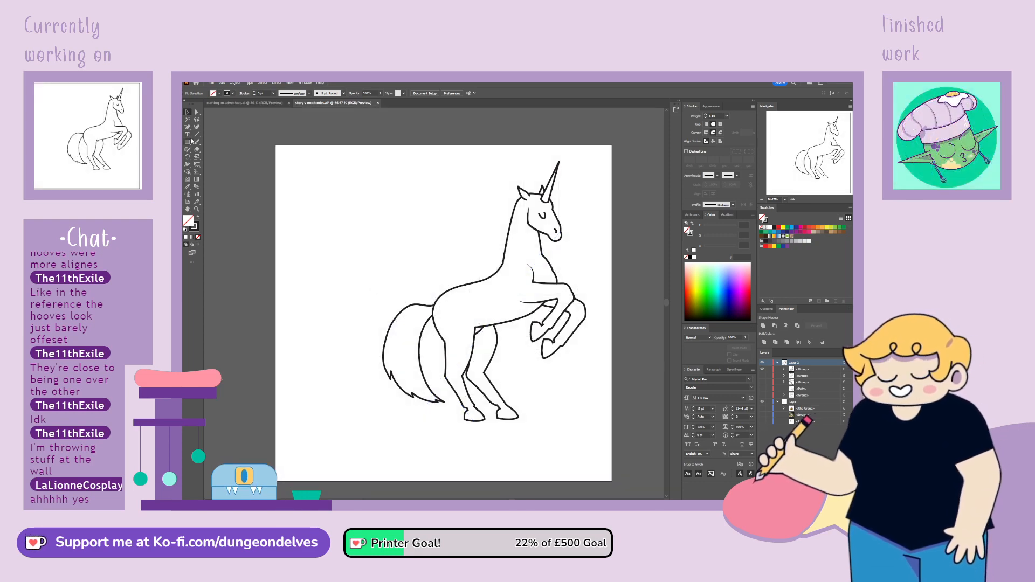
Draw a flowing mane from the horn base over the ears and behind the neck, with curled, pointed locks down to the back
key(ctrl+1)
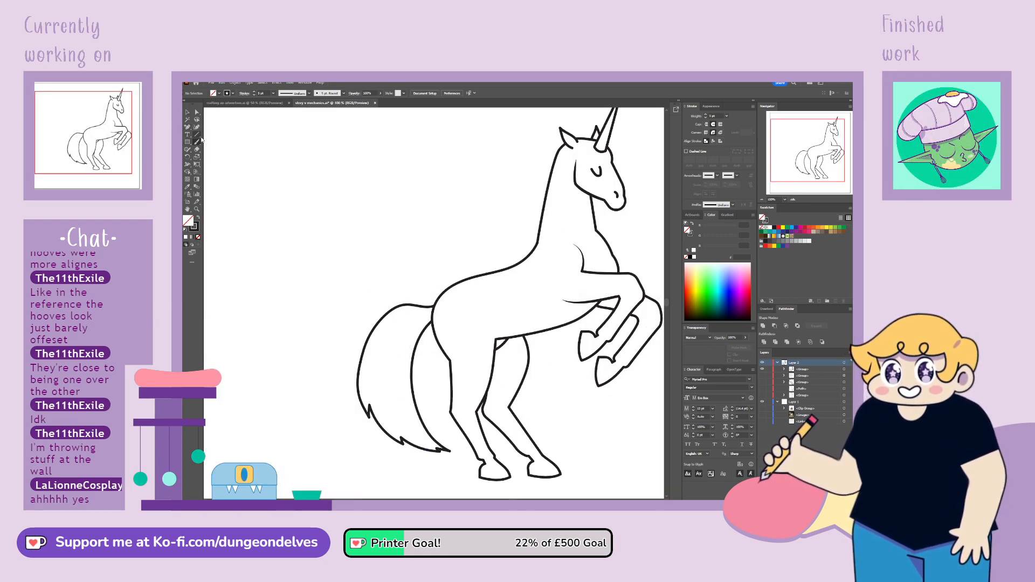
drag(789, 152, 809, 146)
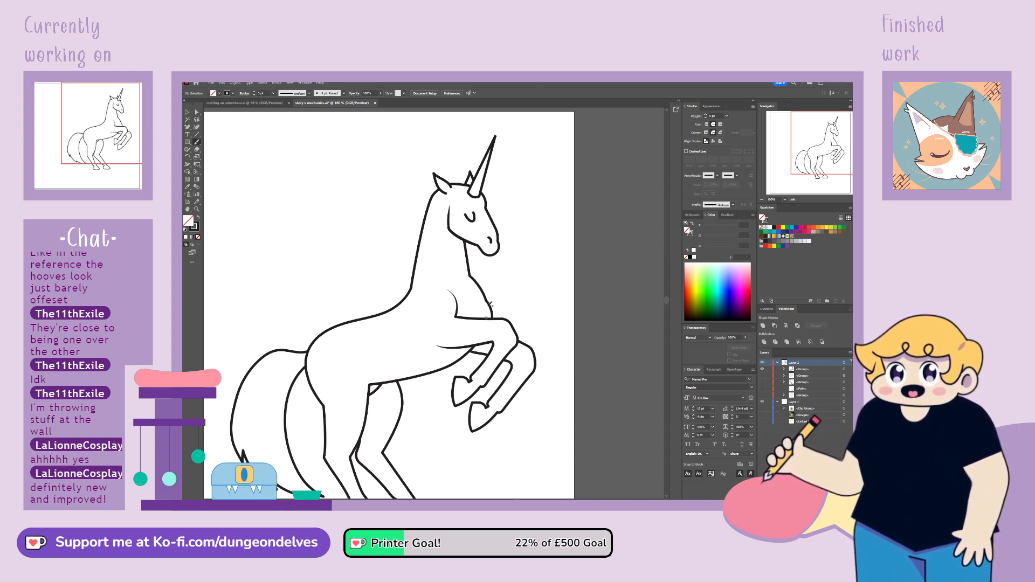
drag(822, 144, 816, 142)
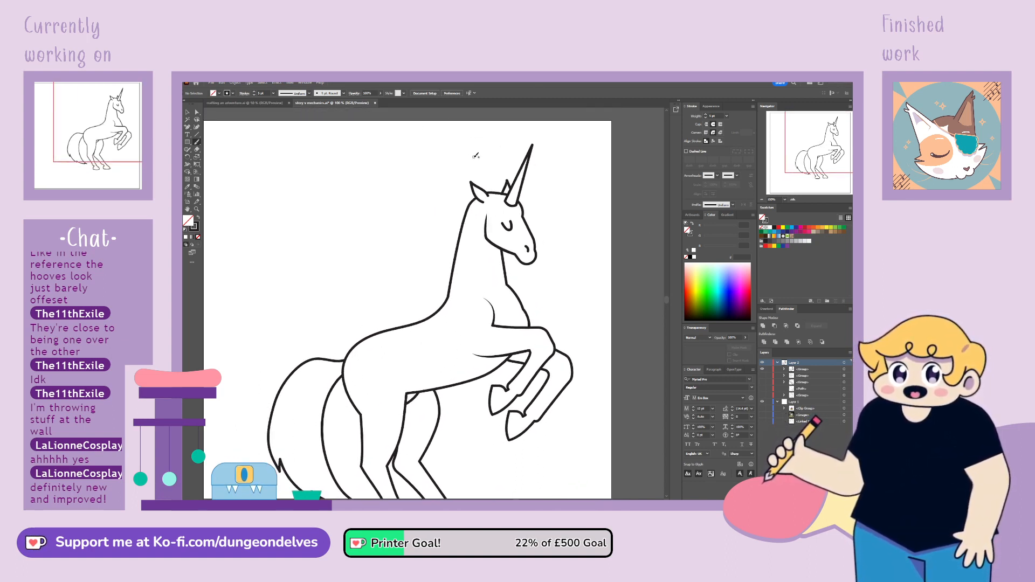
mouse_move(507, 186)
mouse_down()
mouse_move(455, 194)
mouse_move(419, 239)
mouse_up()
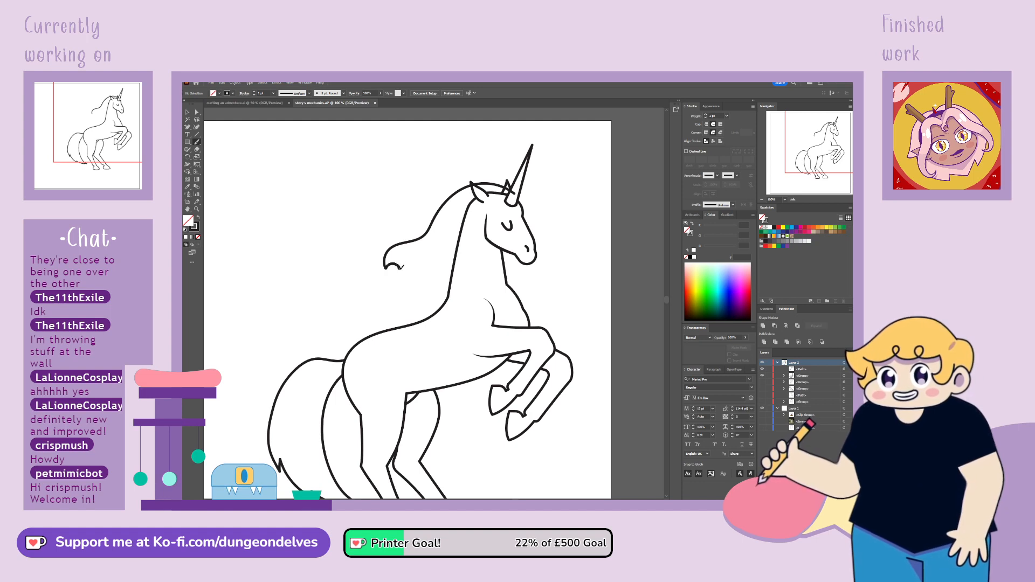
mouse_move(387, 280)
mouse_down()
mouse_move(378, 288)
mouse_move(392, 300)
mouse_move(377, 311)
mouse_move(381, 332)
mouse_up()
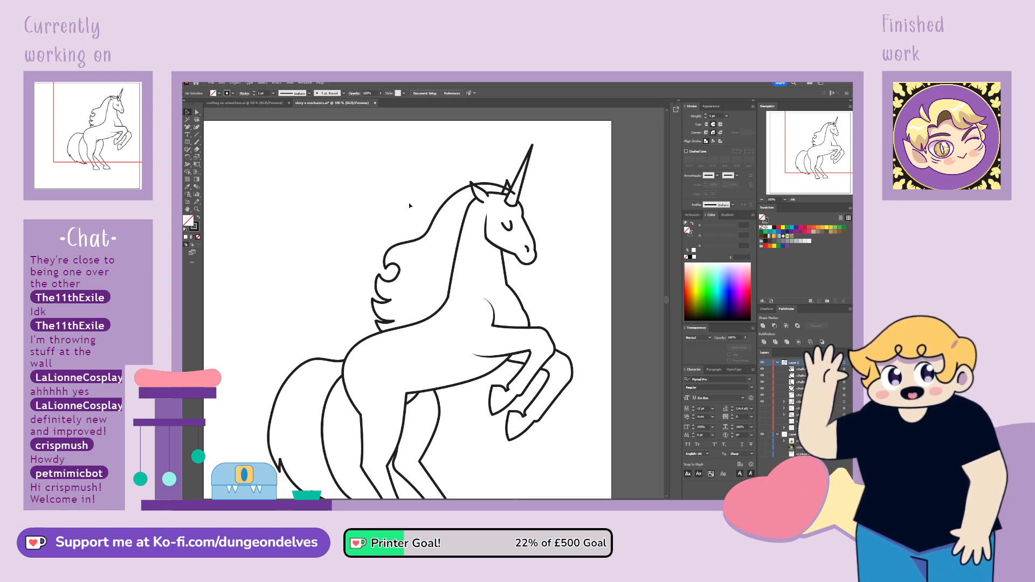
Trim the end of the upper mane line overlapping the horn and split the line where it meets the front ear
click(451, 196)
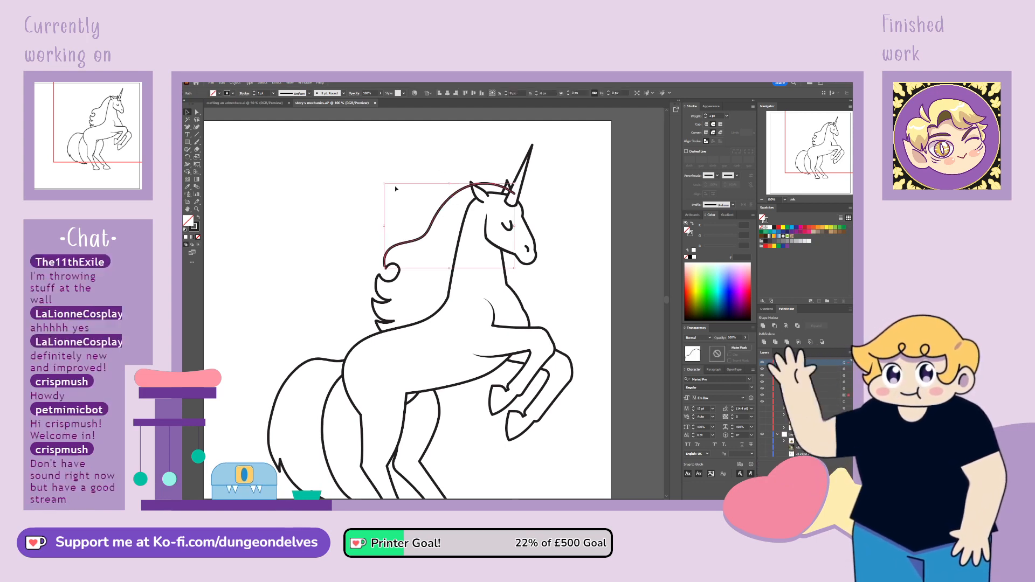
click(187, 127)
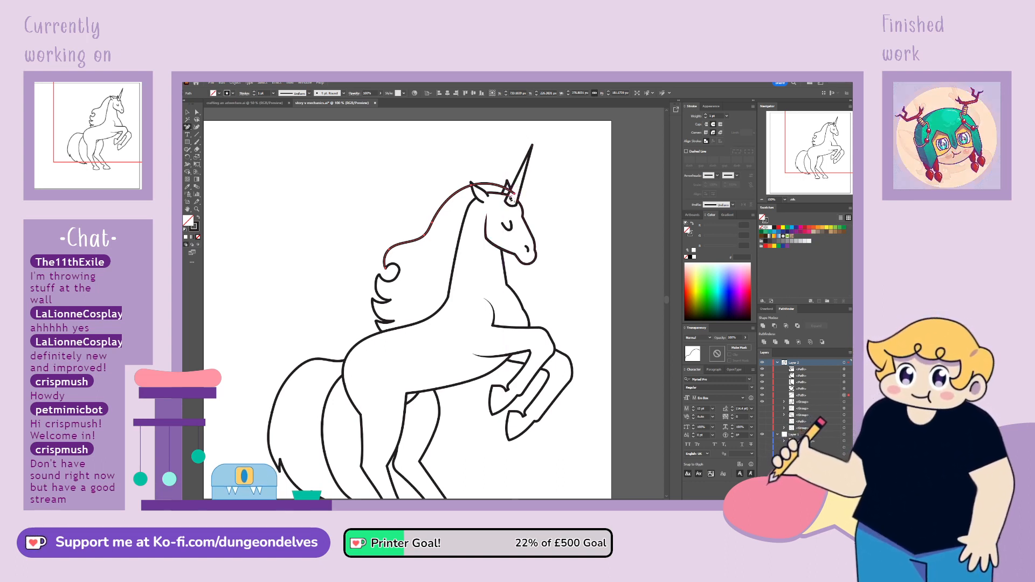
click(514, 195)
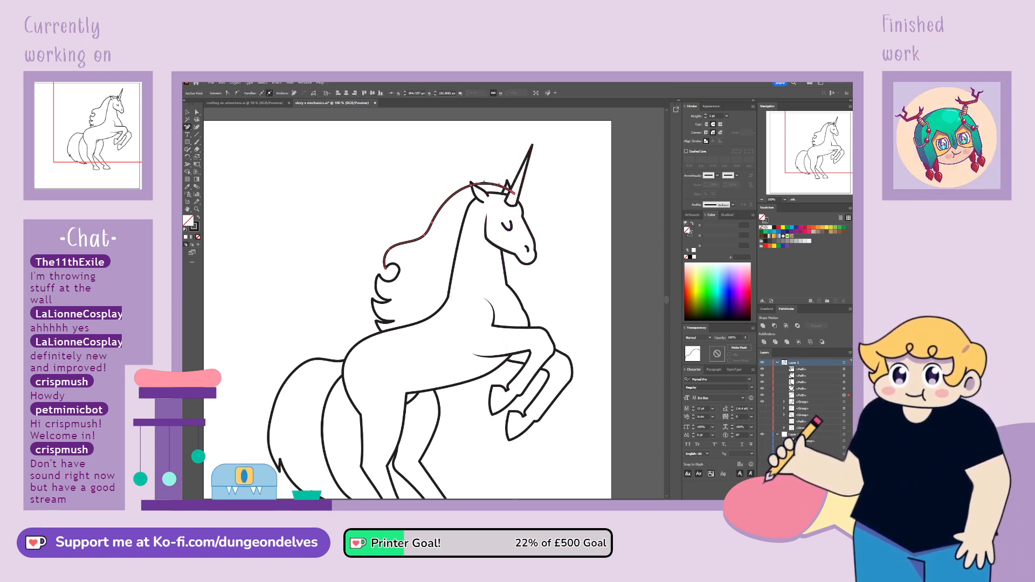
click(515, 194)
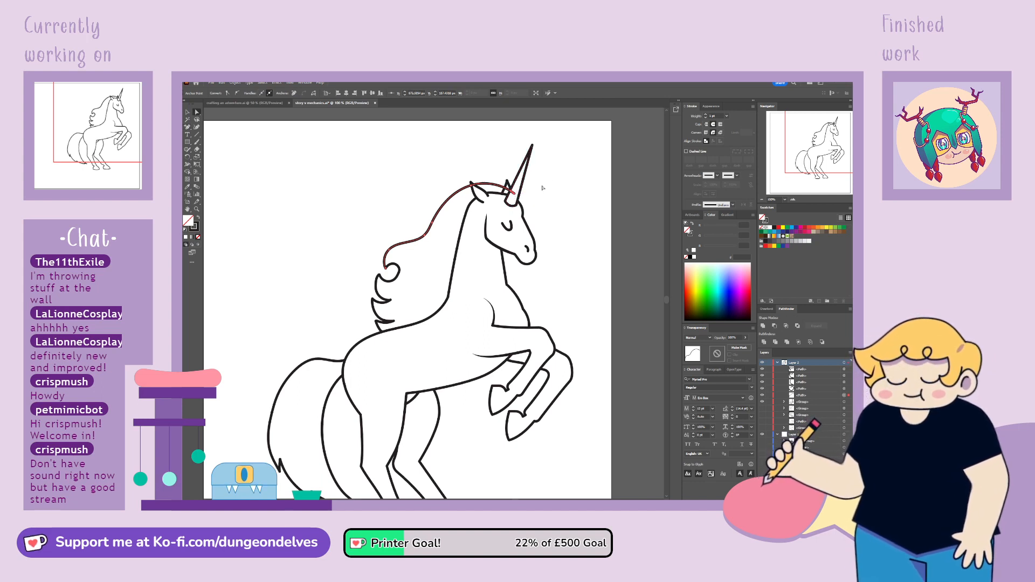
key(Delete)
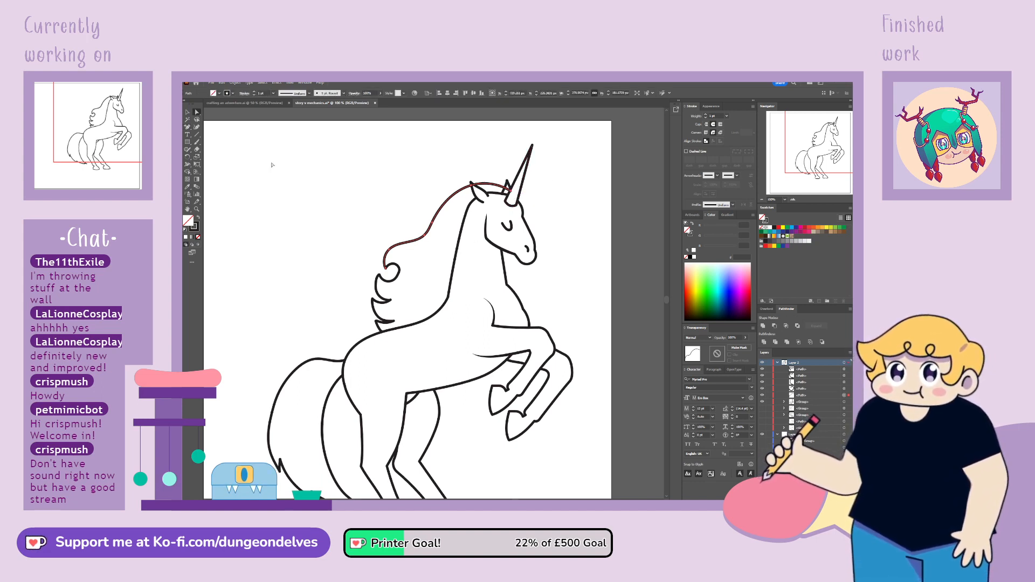
key(ctrl+plus)
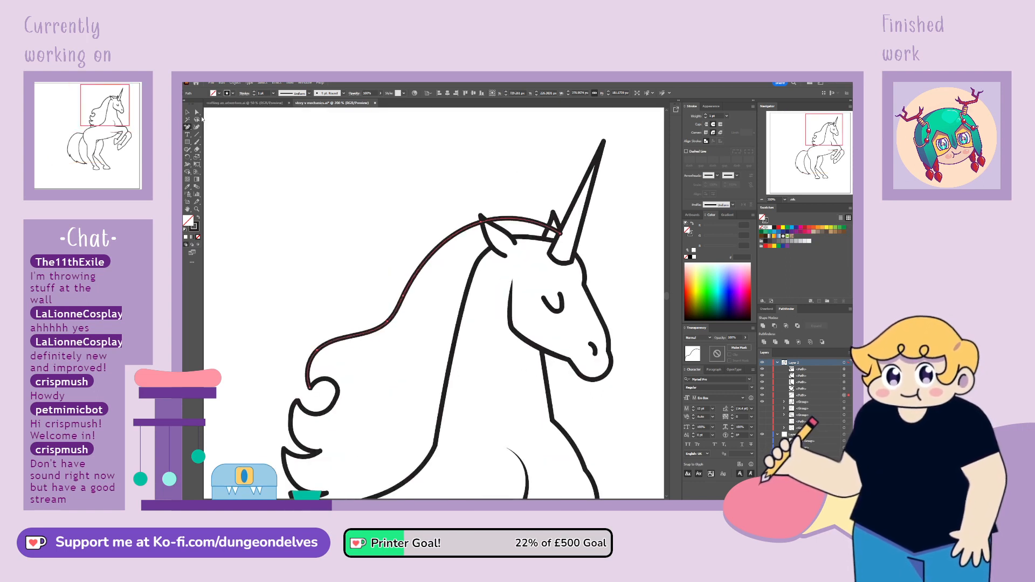
click(487, 221)
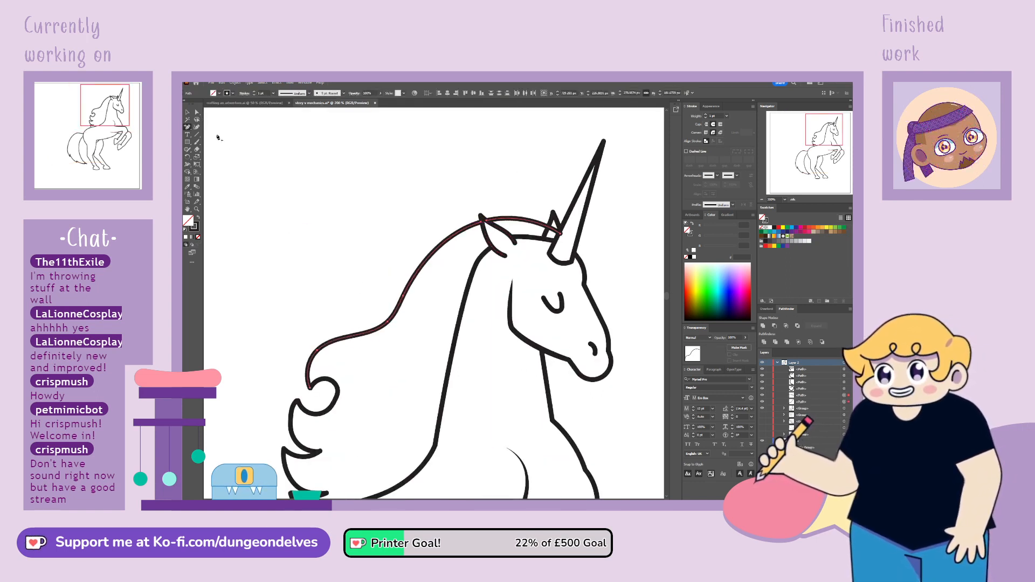
Add an anchor point on the mane's round curl and adjust its lower end to meet the lock below
drag(838, 129, 836, 134)
click(362, 337)
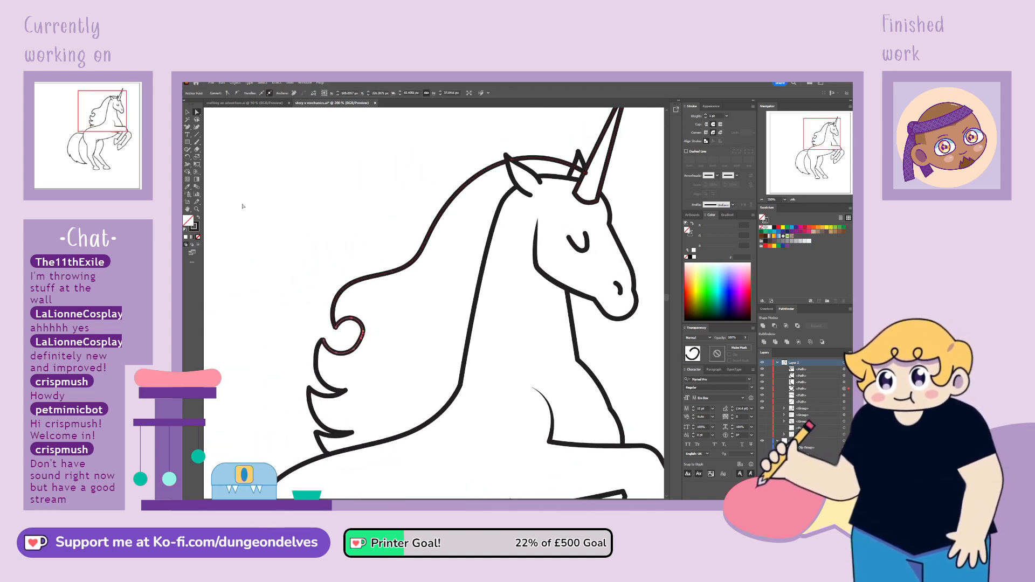
click(187, 128)
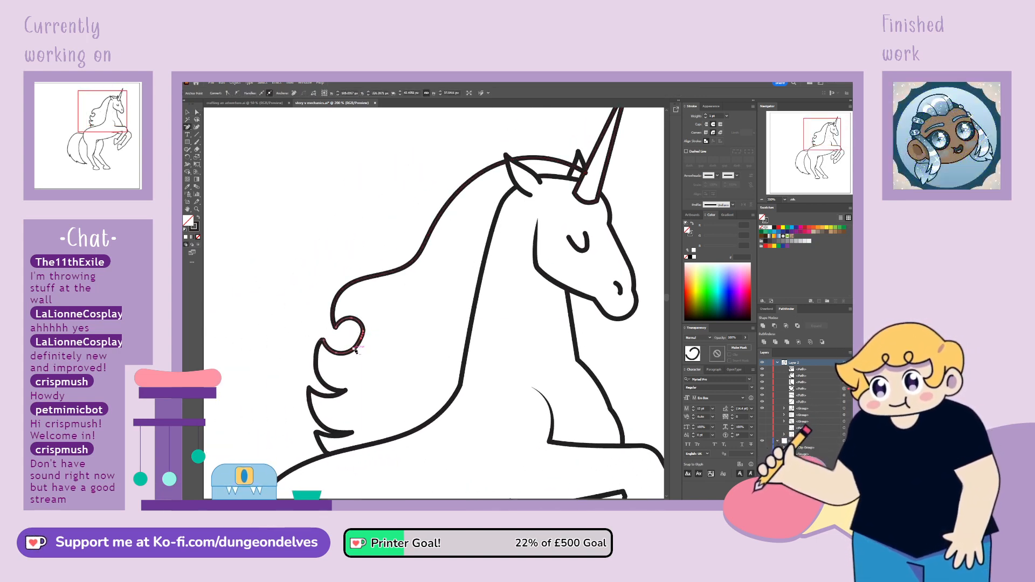
click(361, 341)
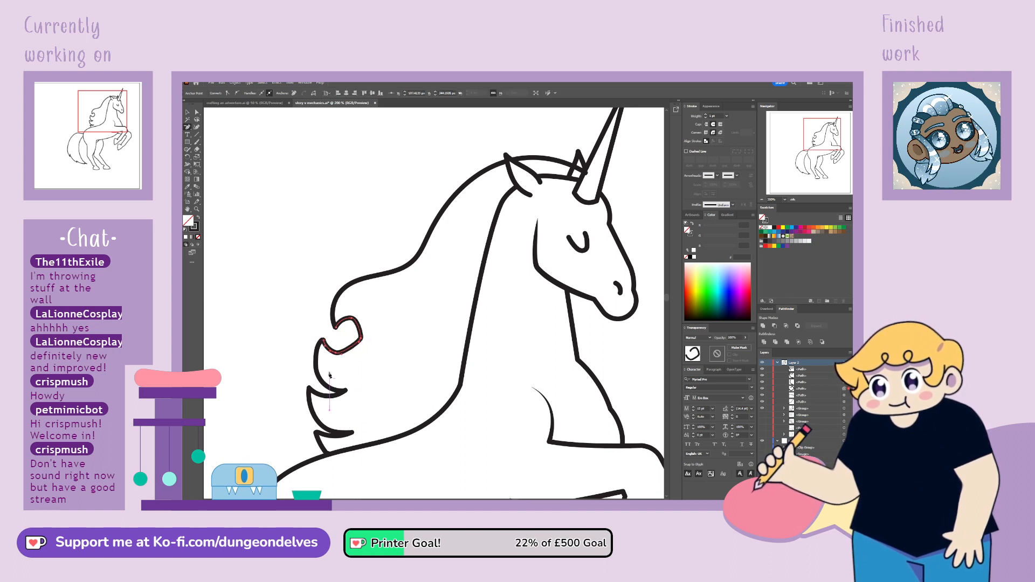
drag(362, 341, 365, 337)
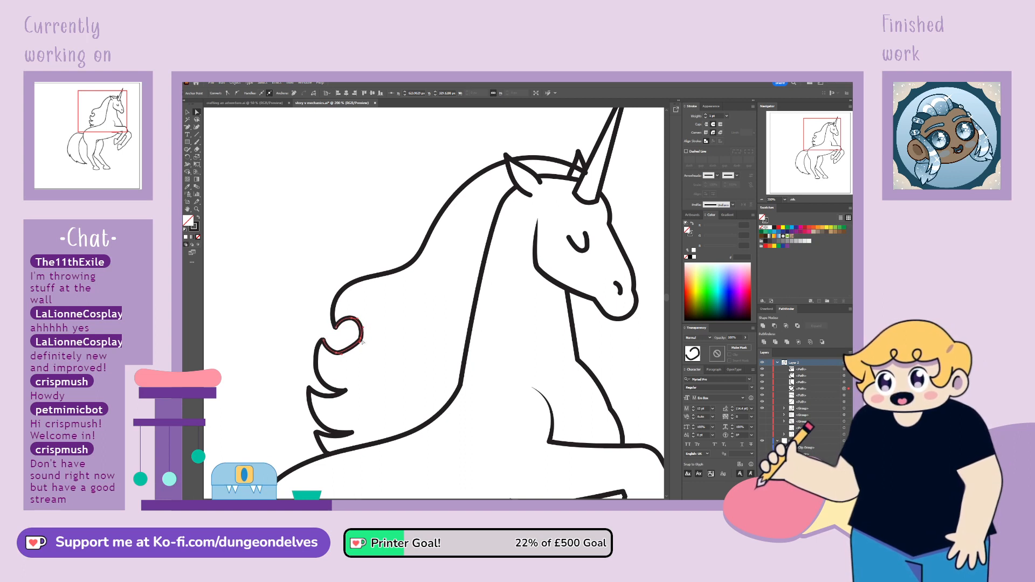
Join the mane's curl with the adjacent lock below and with the long upper mane line
drag(360, 343, 337, 344)
key(ctrl)
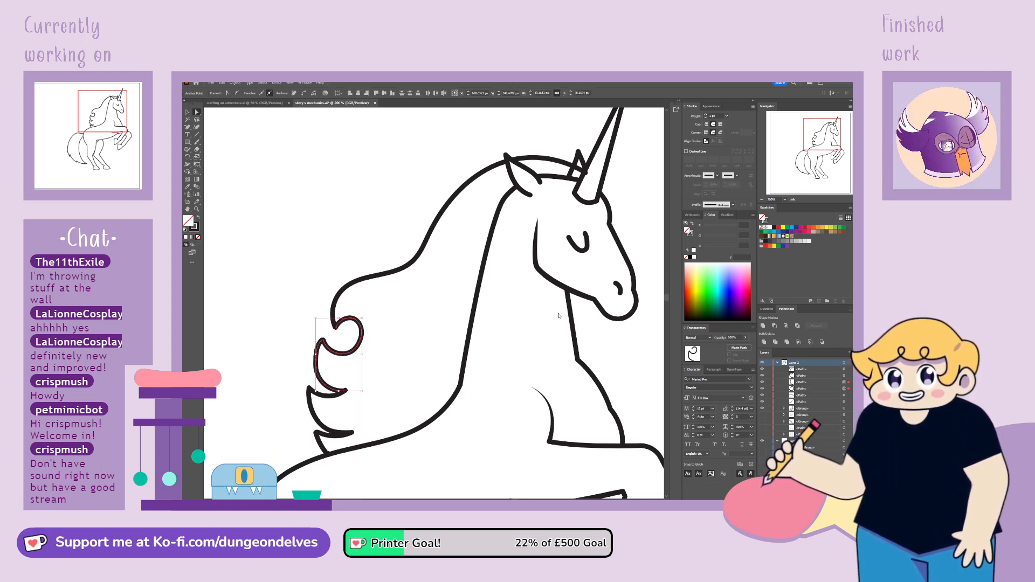
click(348, 324)
key(ctrl)
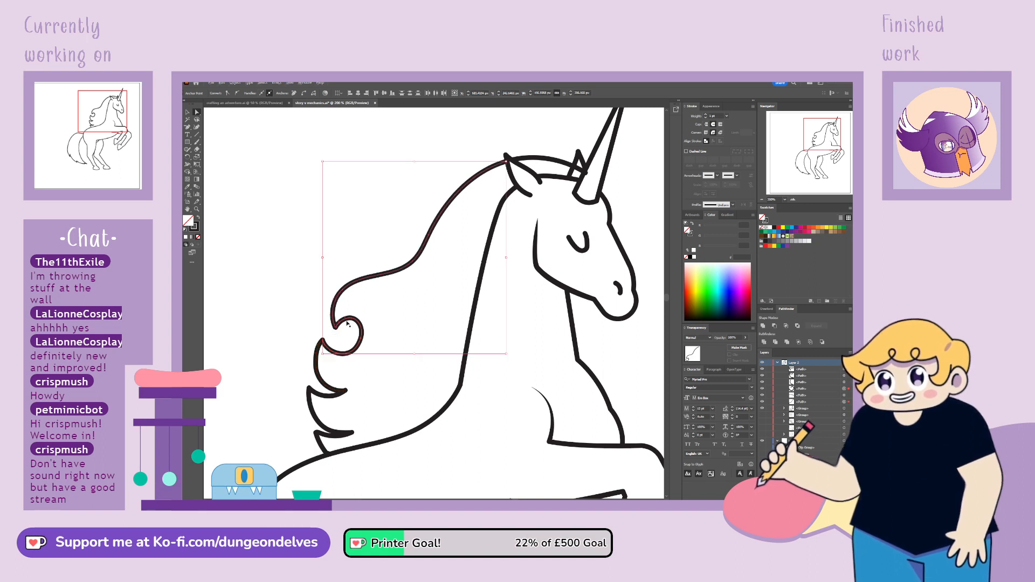
Move the lower end point of the middle mane lock to meet the start of the lock beneath it
click(326, 379)
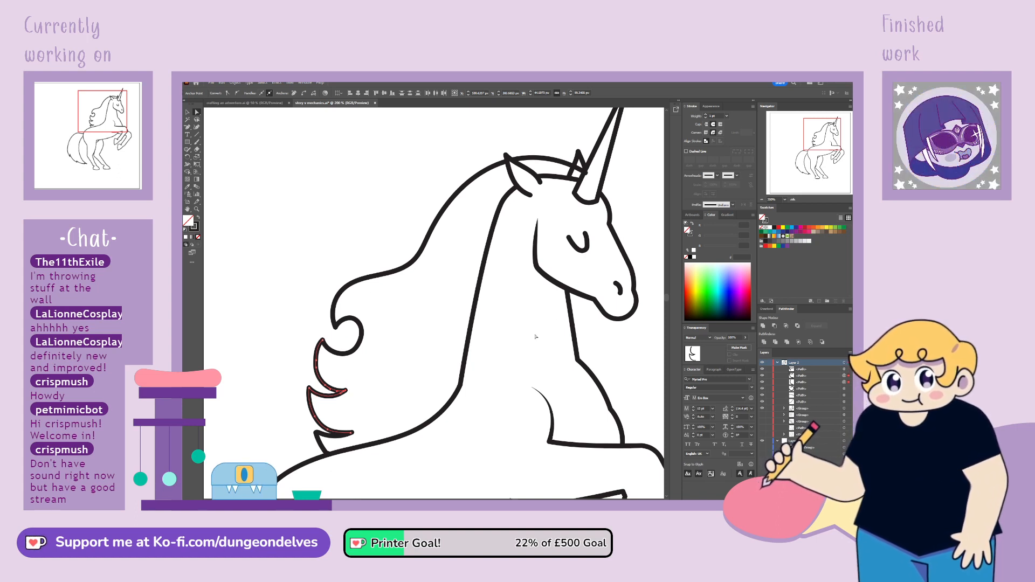
click(359, 389)
click(344, 393)
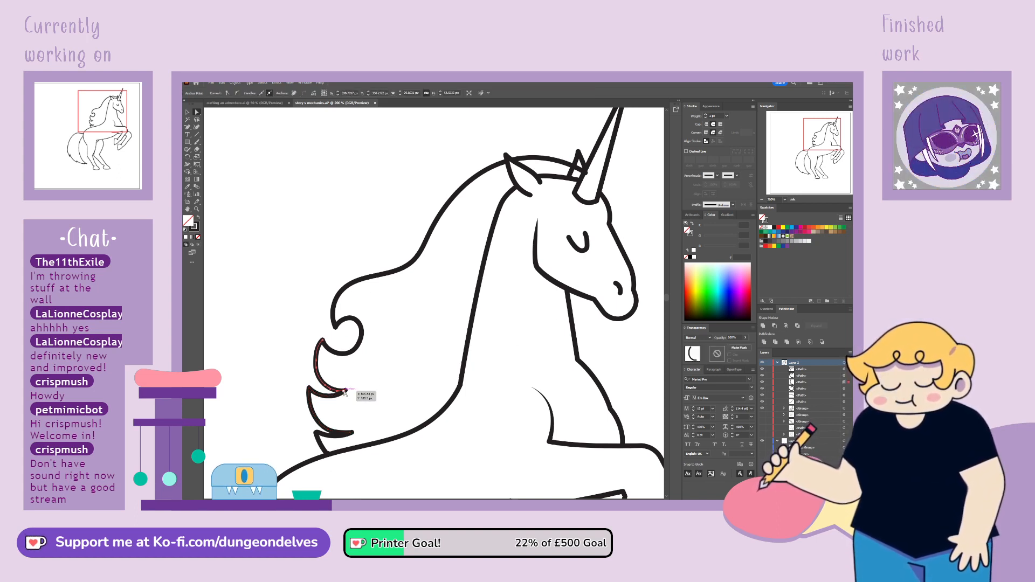
drag(344, 392, 347, 391)
click(354, 392)
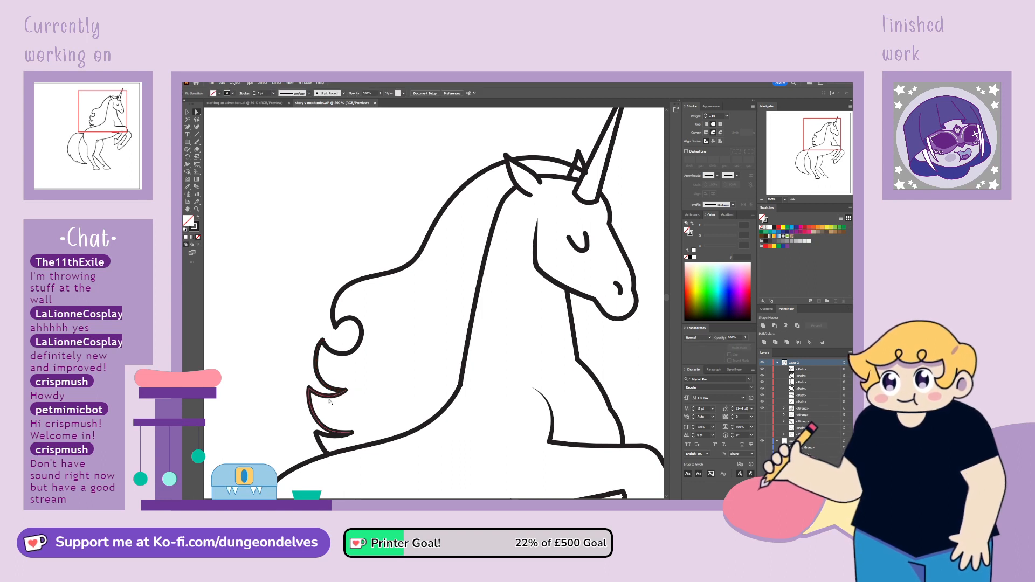
Line up the touching ends of the two lowest mane locks
click(330, 397)
click(359, 432)
drag(350, 438, 348, 437)
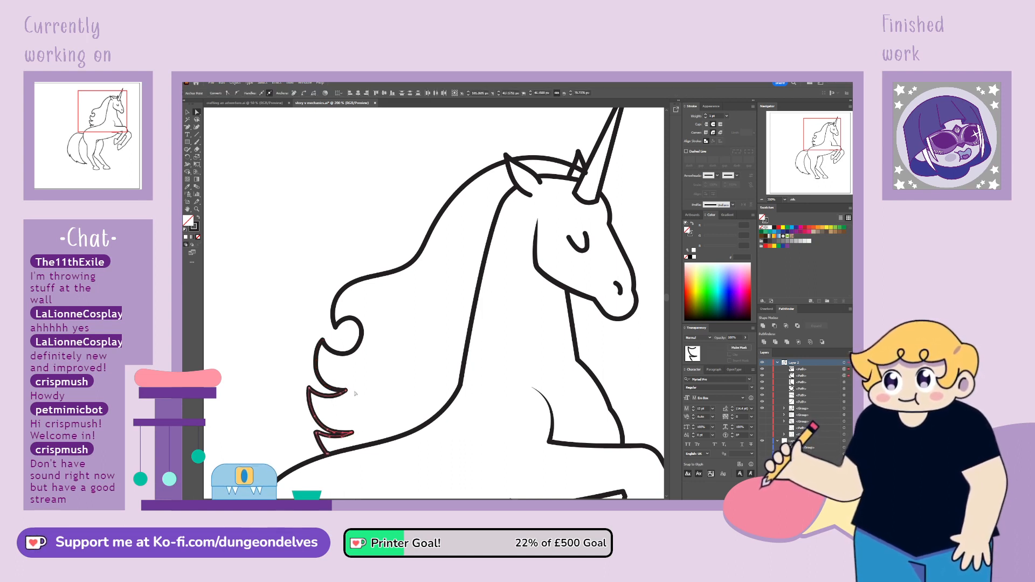
click(304, 408)
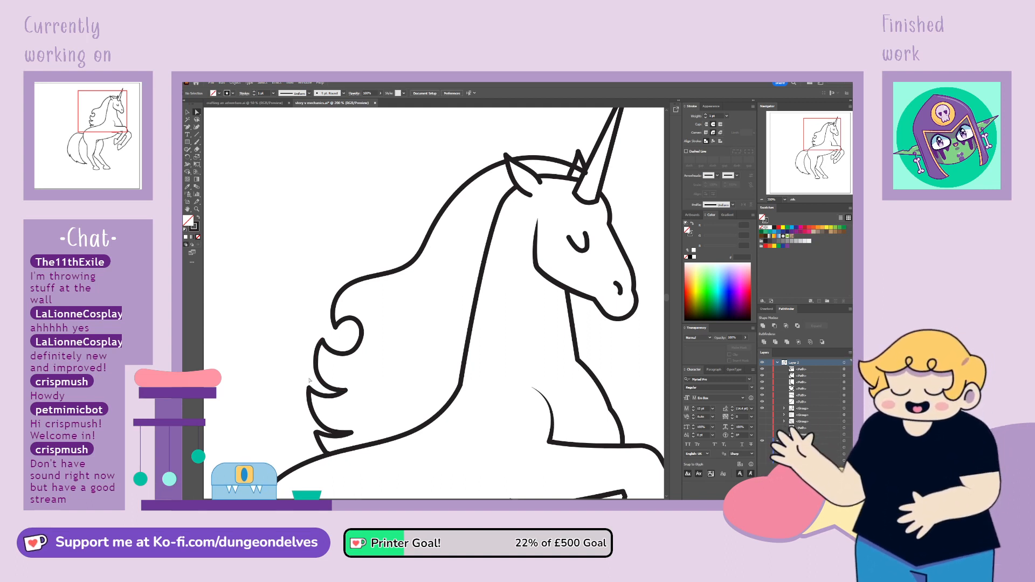
Move the lower end point of the lowest mane lock to meet the neck and back line
click(339, 435)
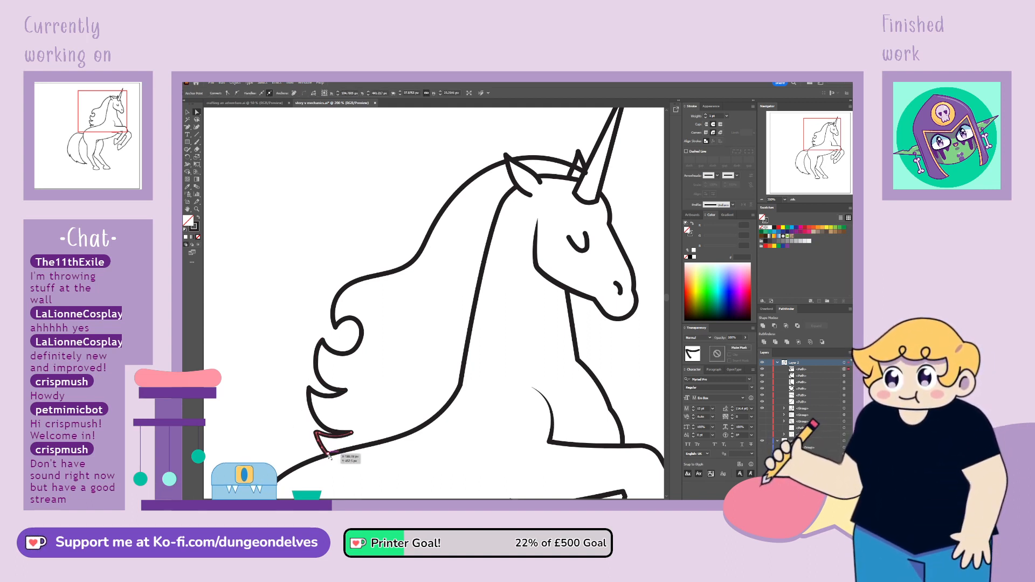
click(338, 437)
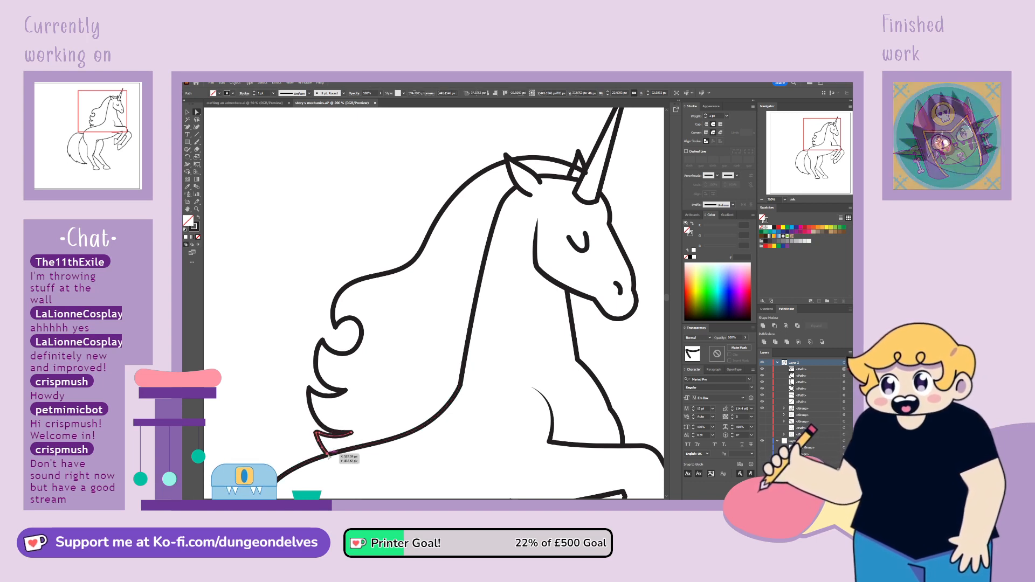
drag(328, 455, 330, 453)
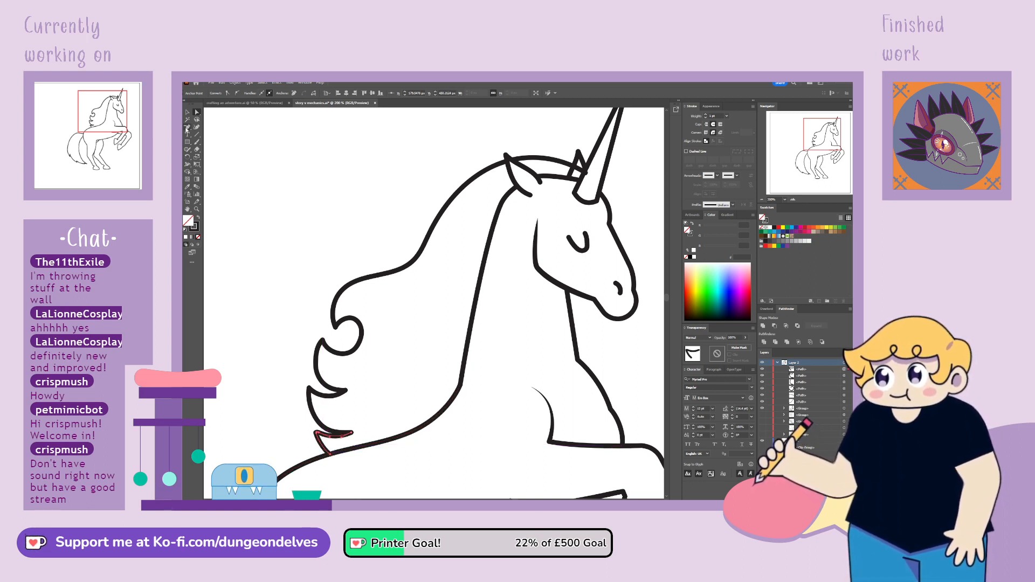
click(187, 130)
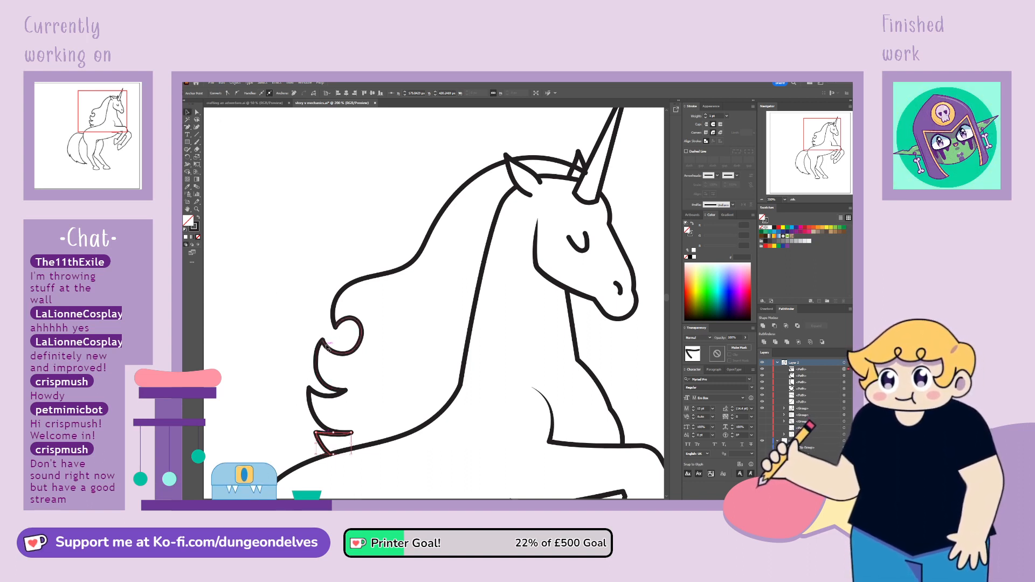
click(308, 333)
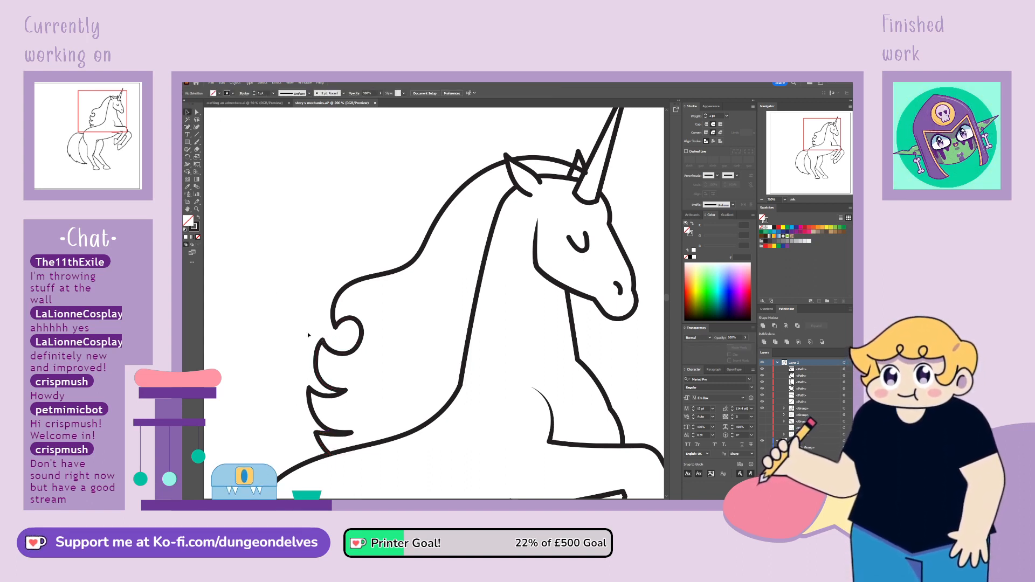
Adjust the upper mane line's end beside the horn and trim the rear ear's lines below the mane line
click(568, 171)
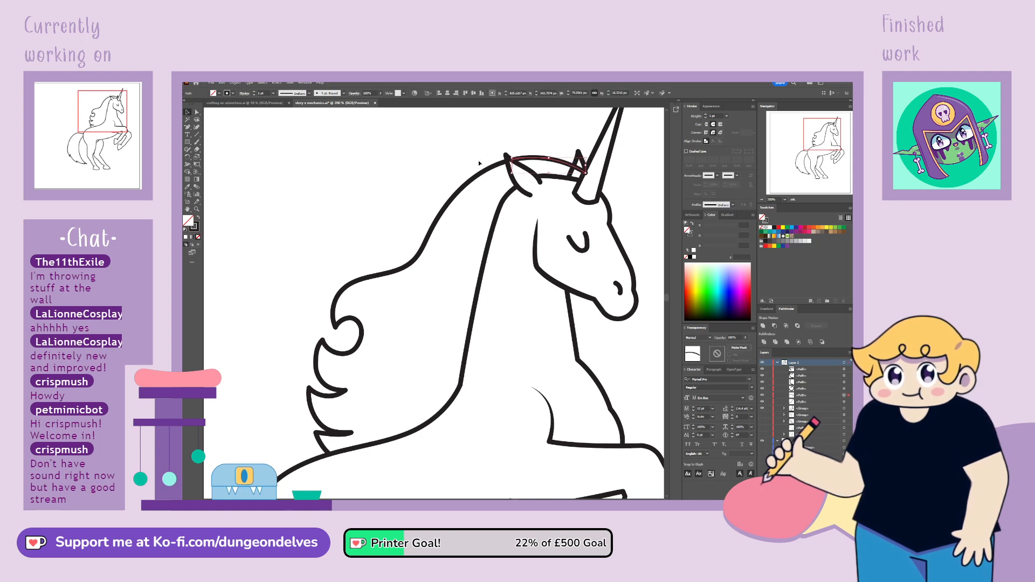
drag(587, 174, 584, 172)
click(583, 170)
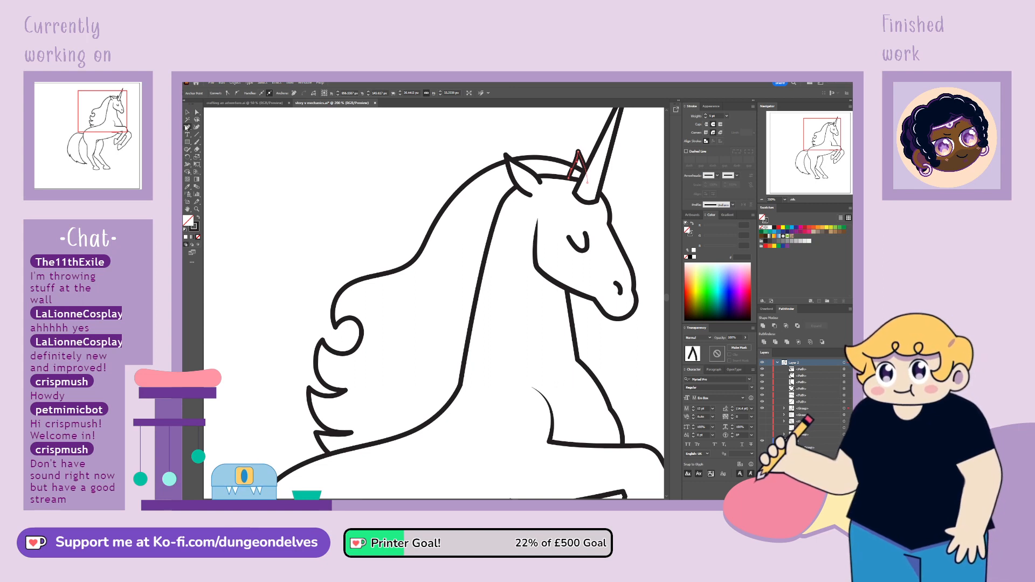
key(a)
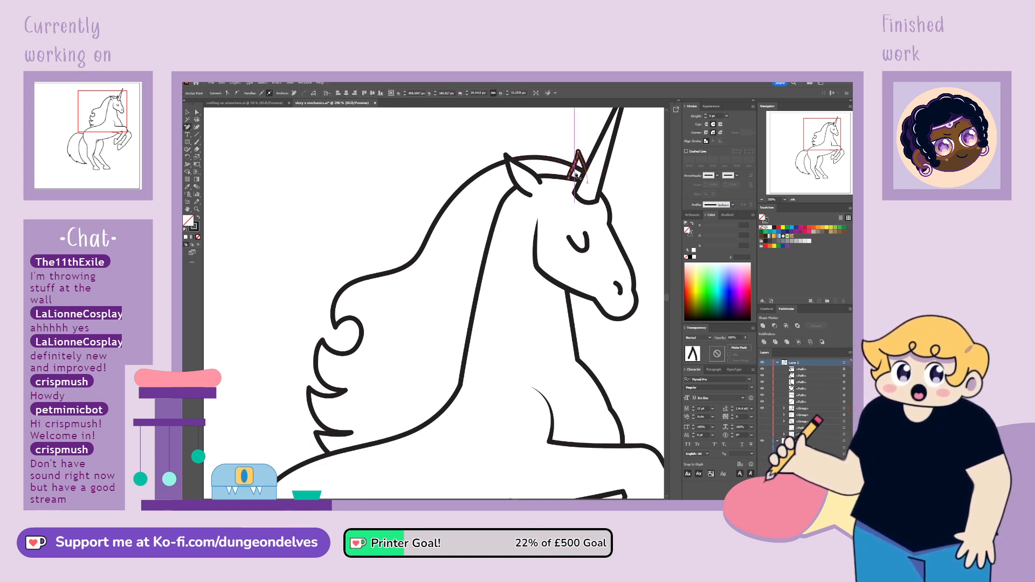
click(574, 167)
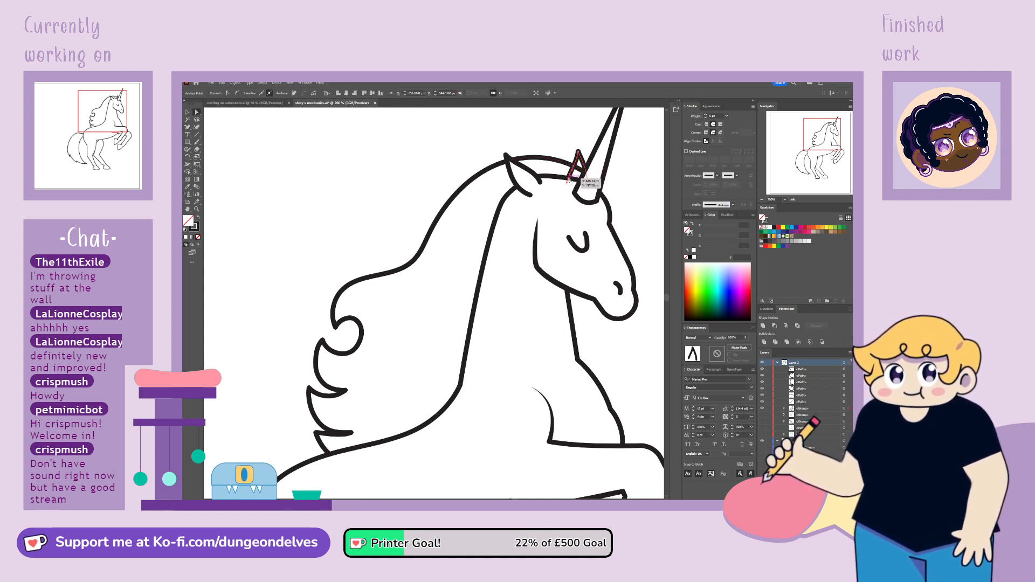
click(584, 171)
click(314, 229)
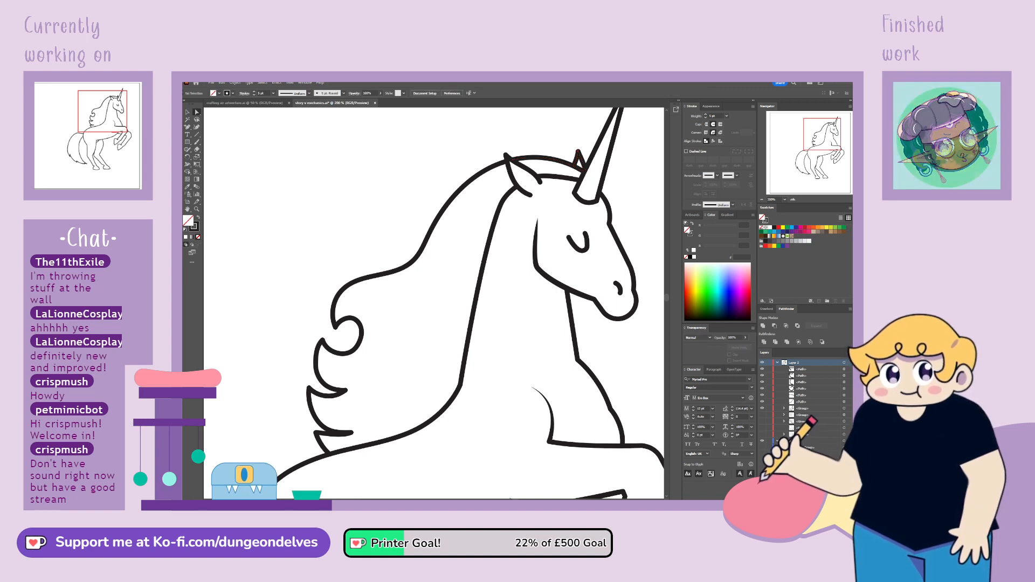
Group the loose unicorn line paths at the head of the layer
key(ctrl+minus)
key(ctrl+minus)
key(ctrl+minus)
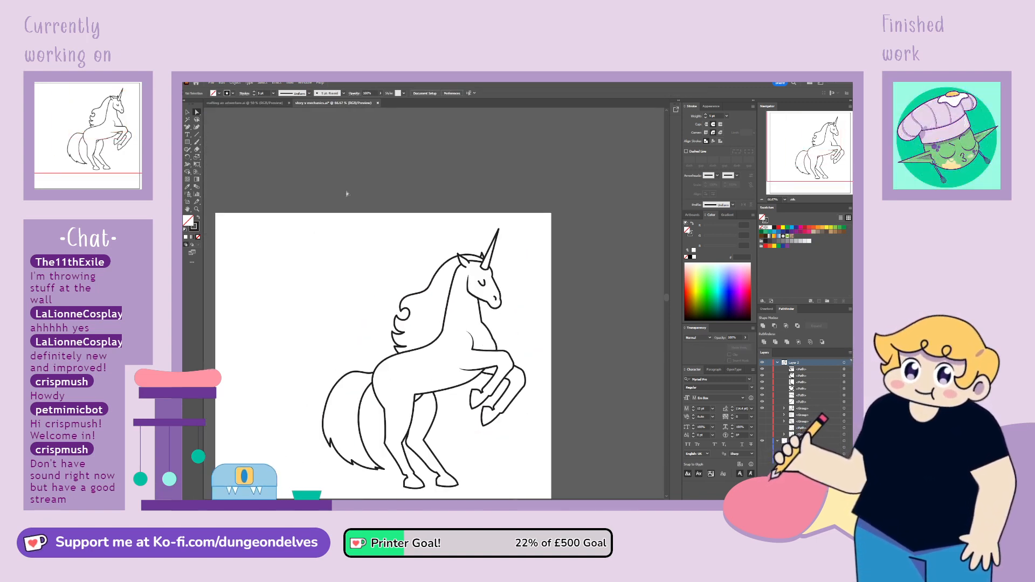
click(188, 114)
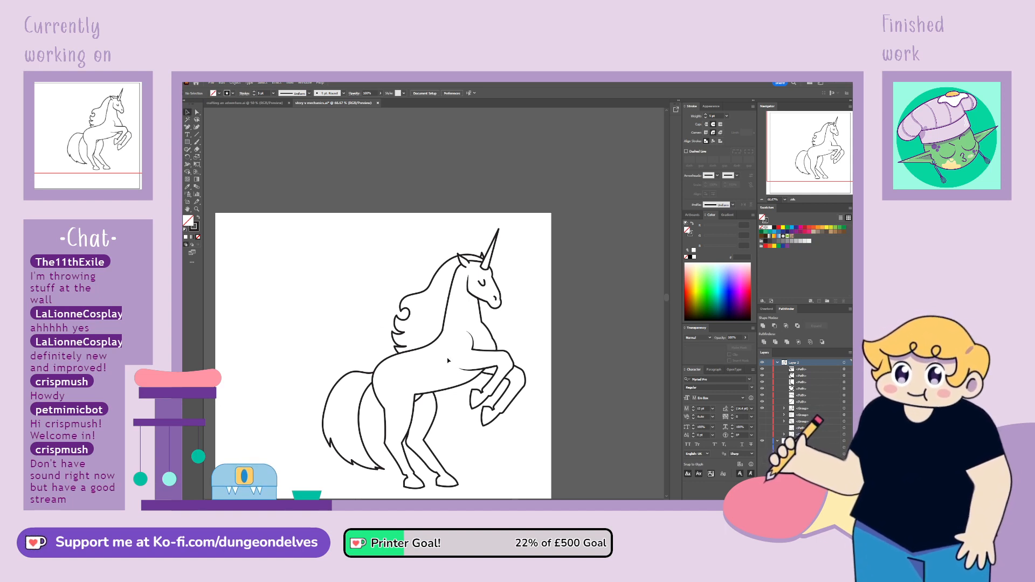
shift+click(804, 403)
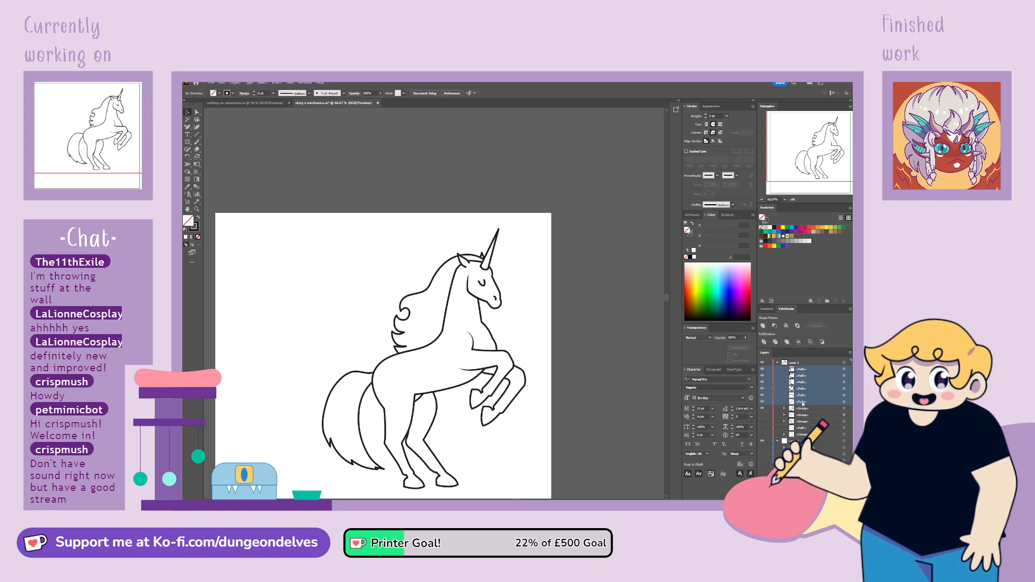
key(ctrl+g)
click(348, 324)
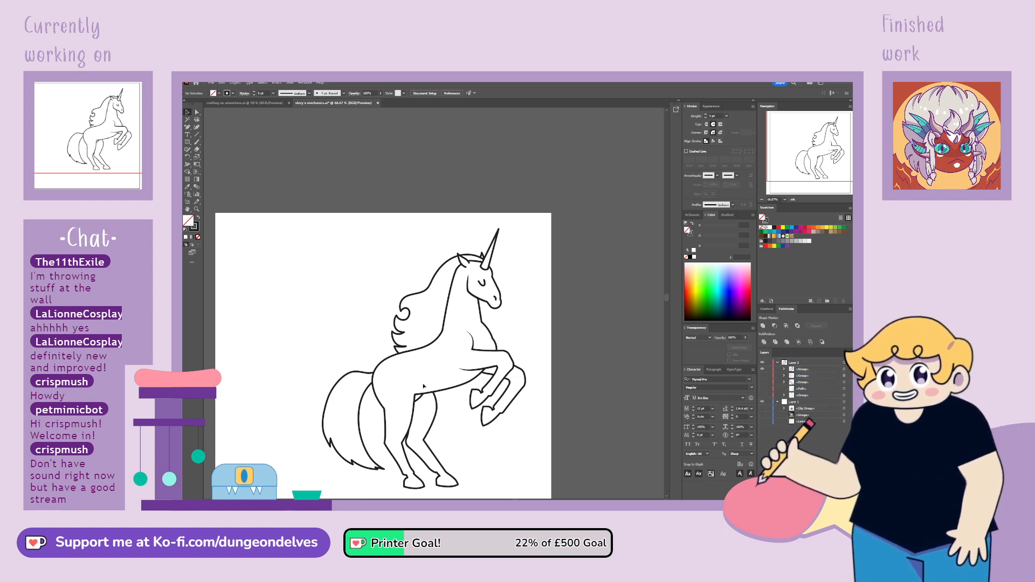
Show the comic panel sketch and move the unicorn drawing onto the sketched horse beside the figure
key(space)
drag(497, 432, 522, 353)
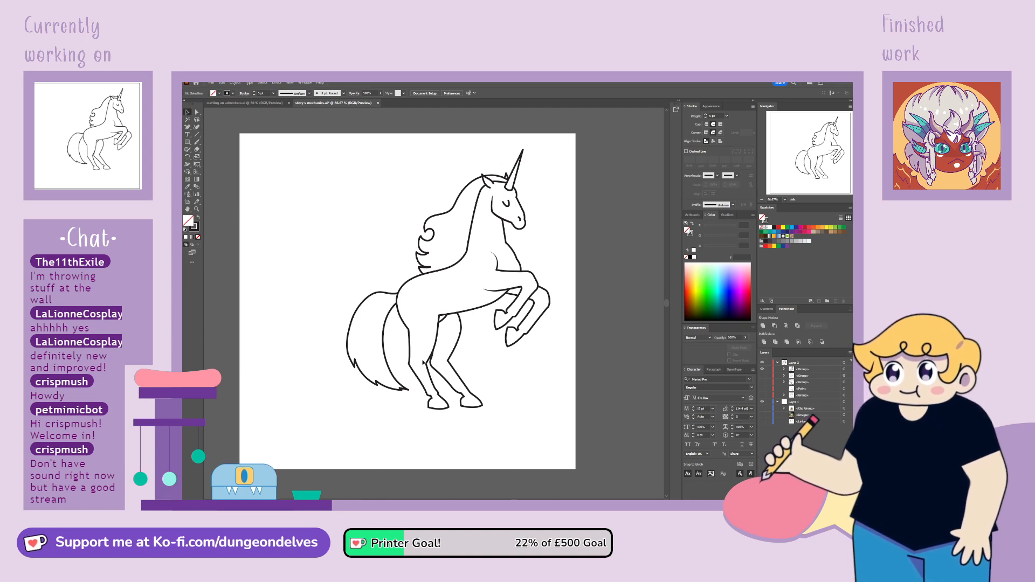
click(763, 422)
mouse_move(475, 313)
mouse_down()
mouse_move(356, 347)
mouse_move(365, 347)
mouse_up()
drag(339, 185, 338, 226)
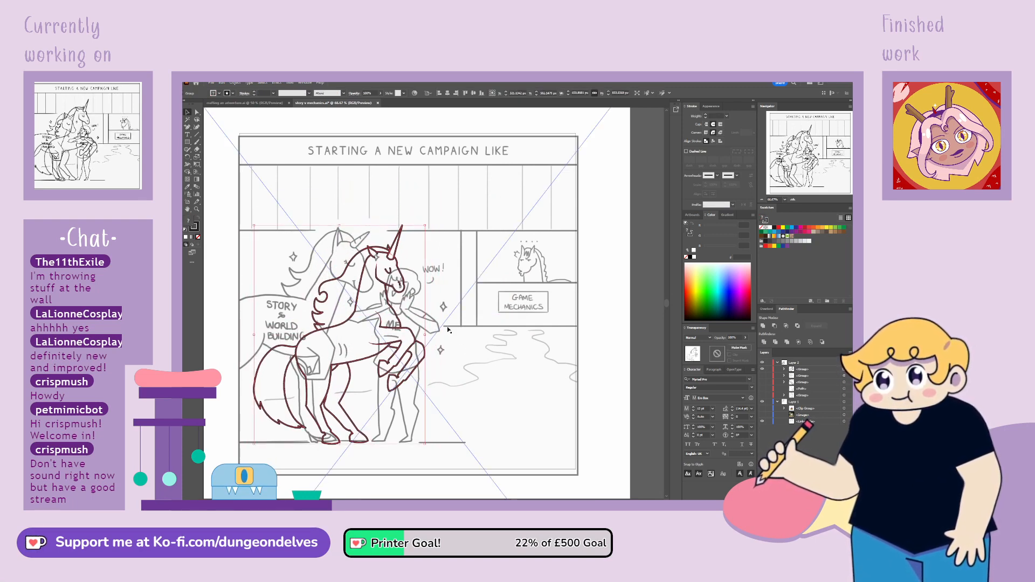
drag(352, 364, 348, 366)
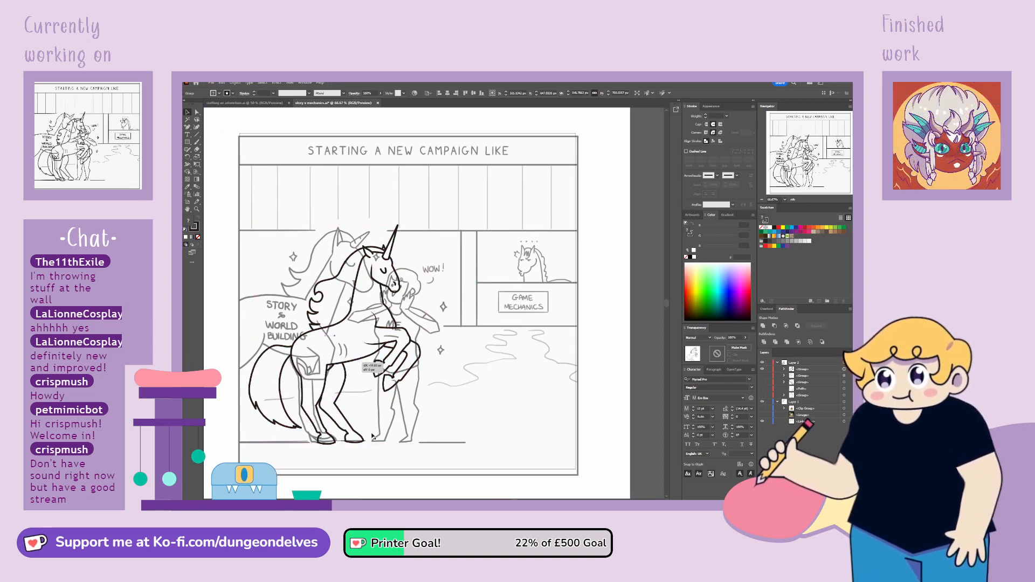
Hide the comic panel sketch and move the unicorn drawing slightly upward
click(763, 402)
click(475, 448)
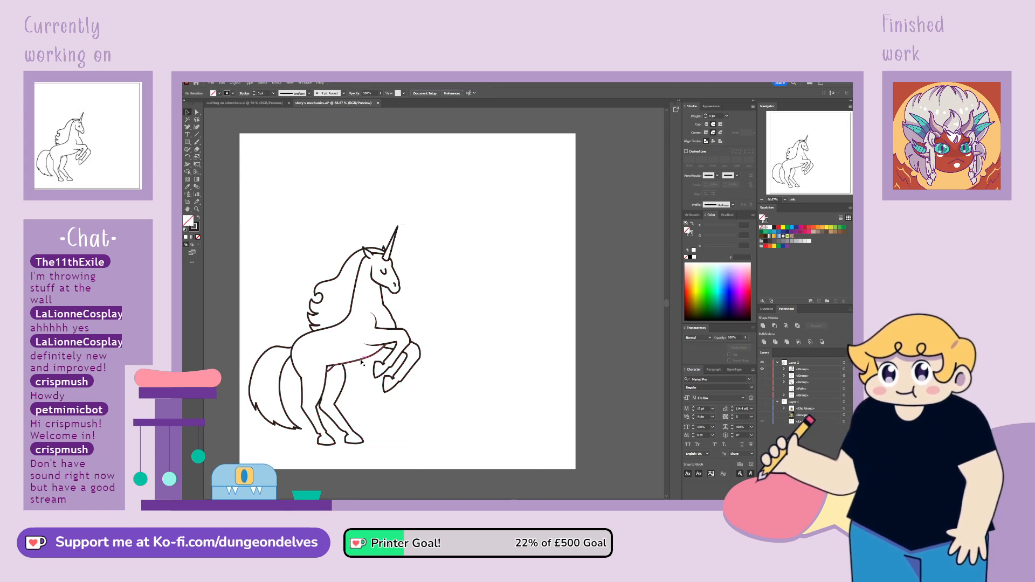
drag(363, 361, 363, 358)
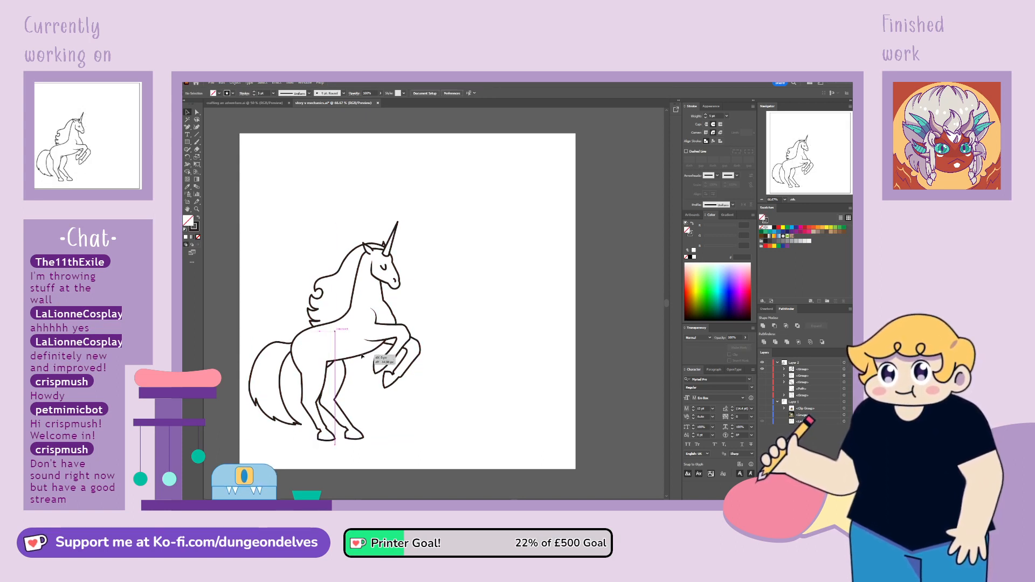
click(412, 494)
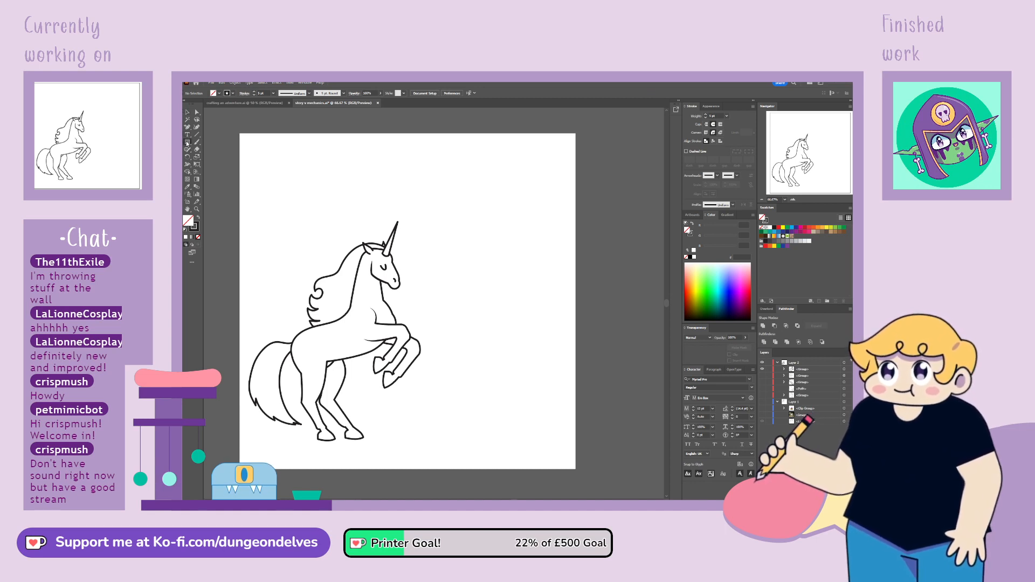
Draw a small four-pointed star behind the unicorn's mane and scale its inner points inward to make a sharper sparkle
drag(280, 271, 291, 271)
key(ctrl+plus)
key(ctrl+plus)
key(ctrl+plus)
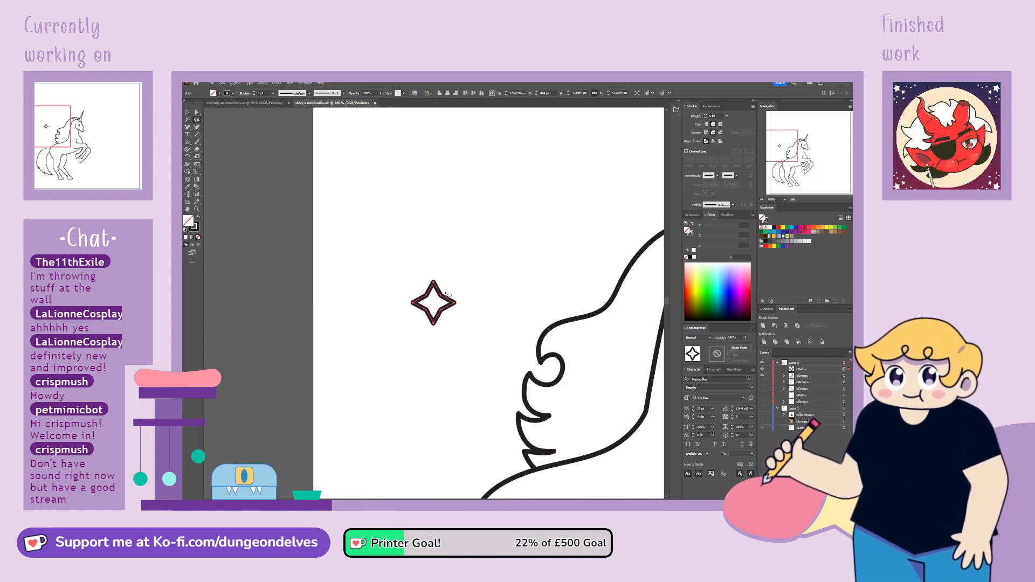
mouse_move(429, 294)
mouse_down()
mouse_move(426, 315)
mouse_move(458, 275)
mouse_up()
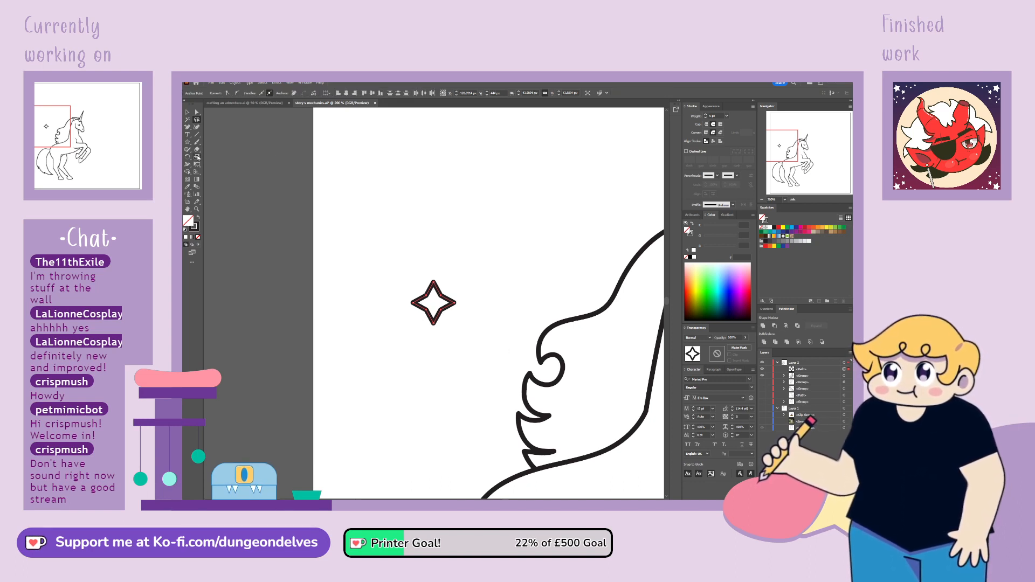
drag(452, 272, 449, 281)
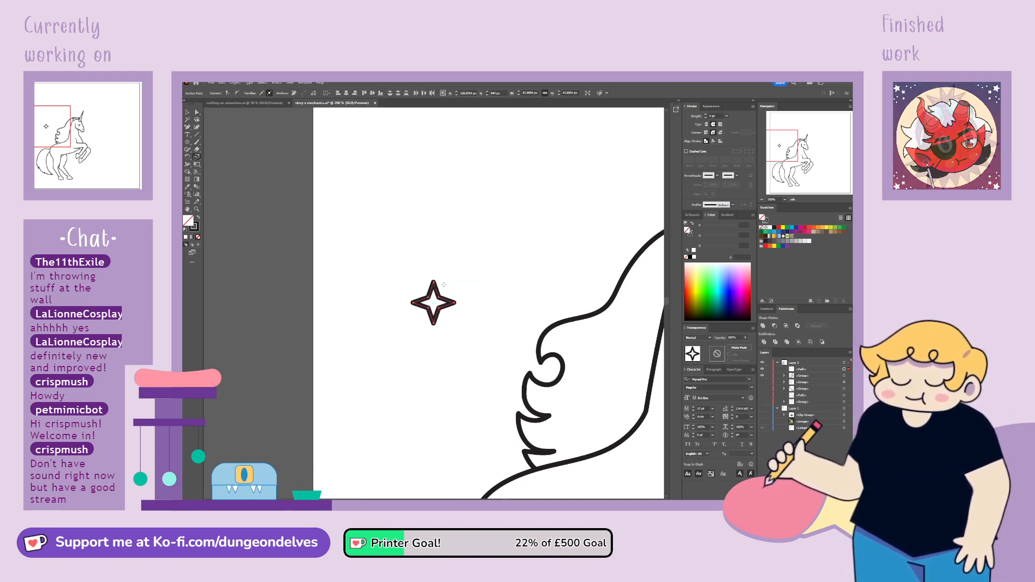
key(v)
key(ctrl+minus)
key(ctrl+minus)
key(ctrl+minus)
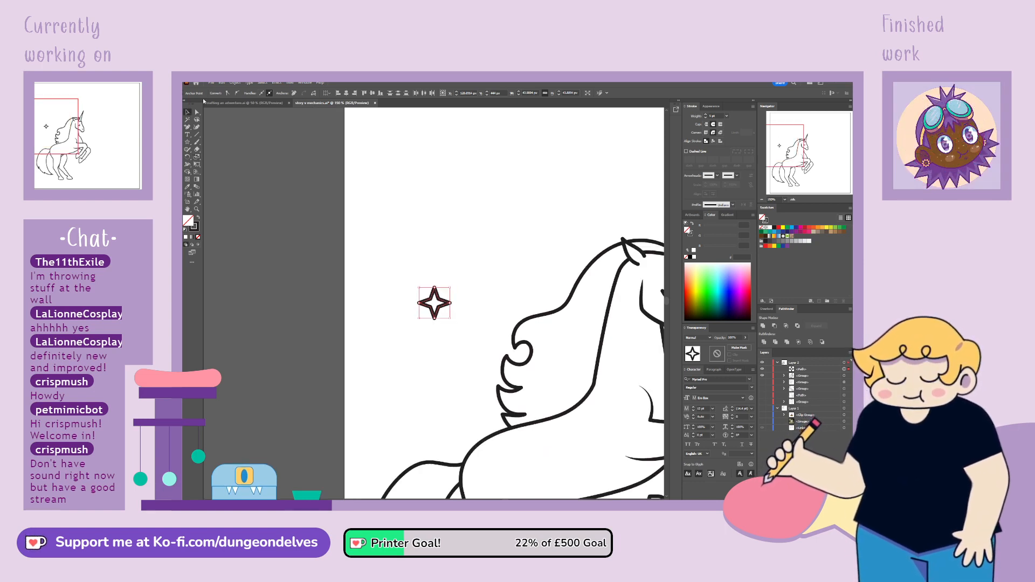
drag(578, 294, 513, 267)
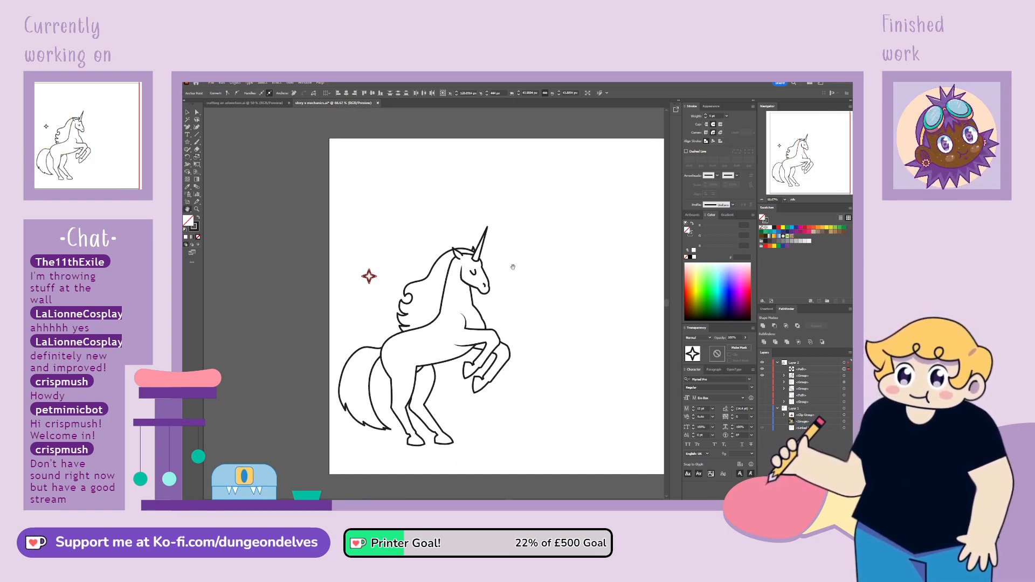
click(384, 293)
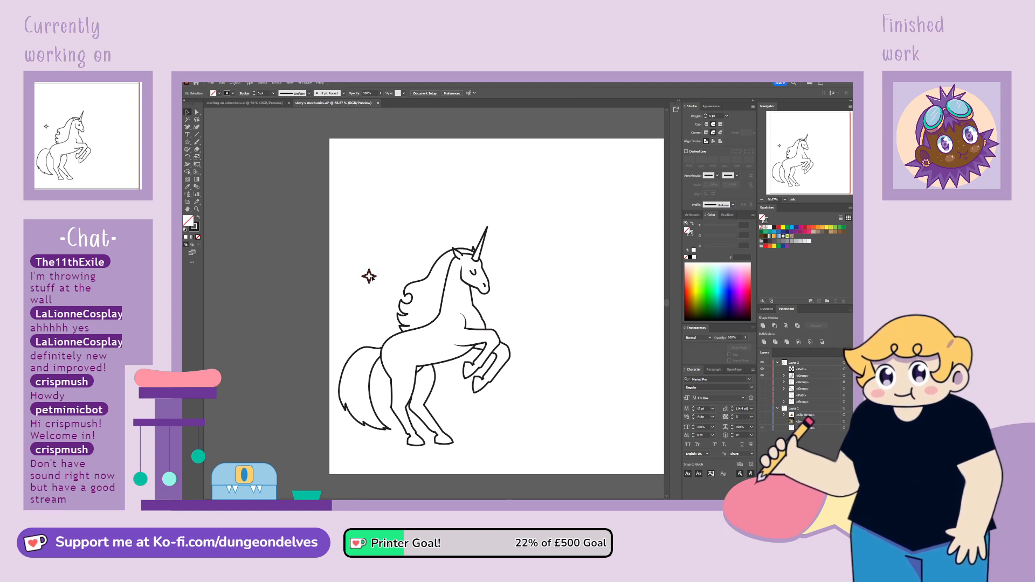
Place the sparkle beside the mane with a smaller copy next to it, and put another copy in front of the chest
drag(371, 279, 408, 269)
click(403, 274)
click(409, 281)
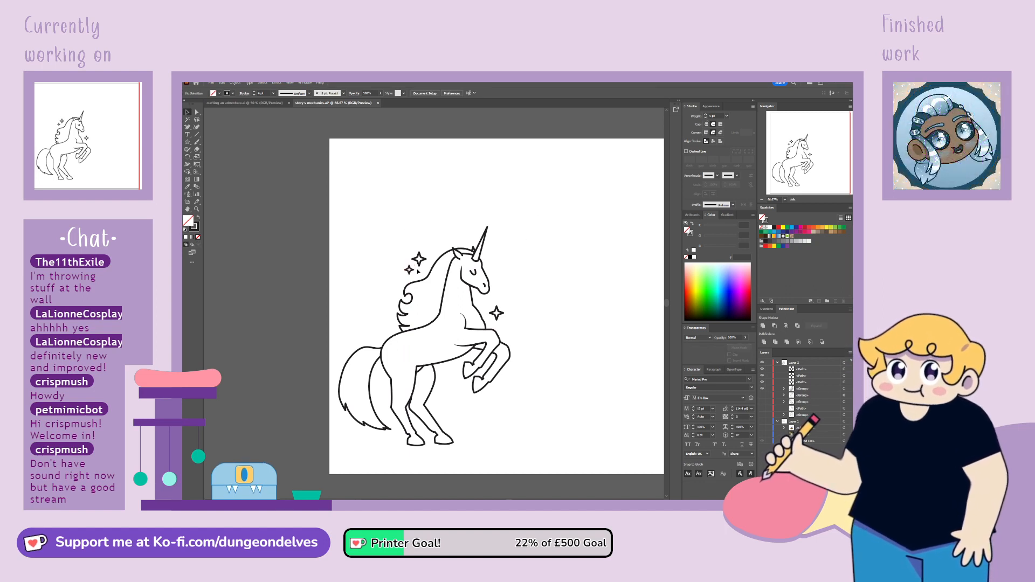
Shift the sparkle in front of the unicorn's chest slightly outward and upward
click(419, 259)
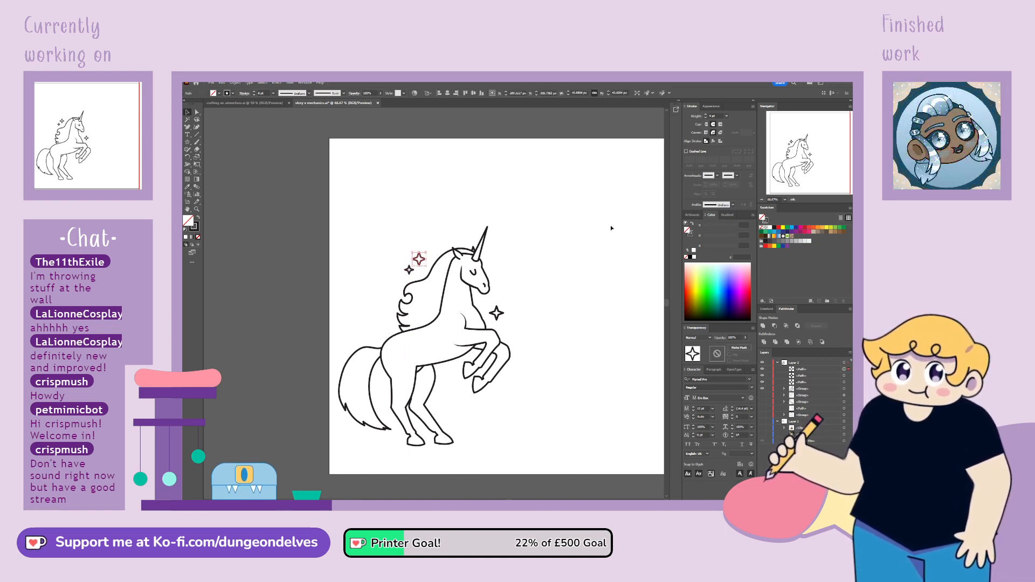
double_click(497, 314)
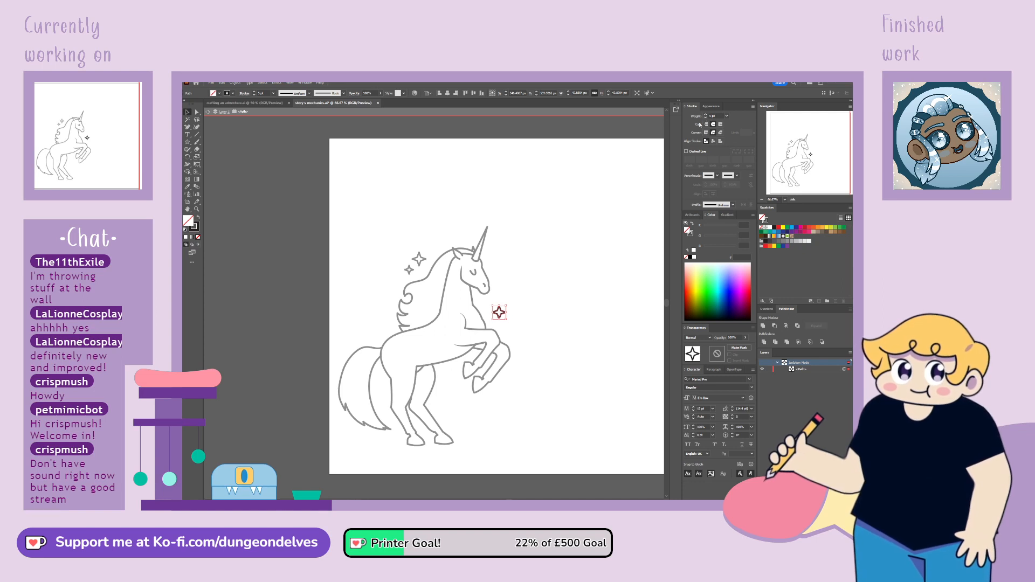
double_click(522, 298)
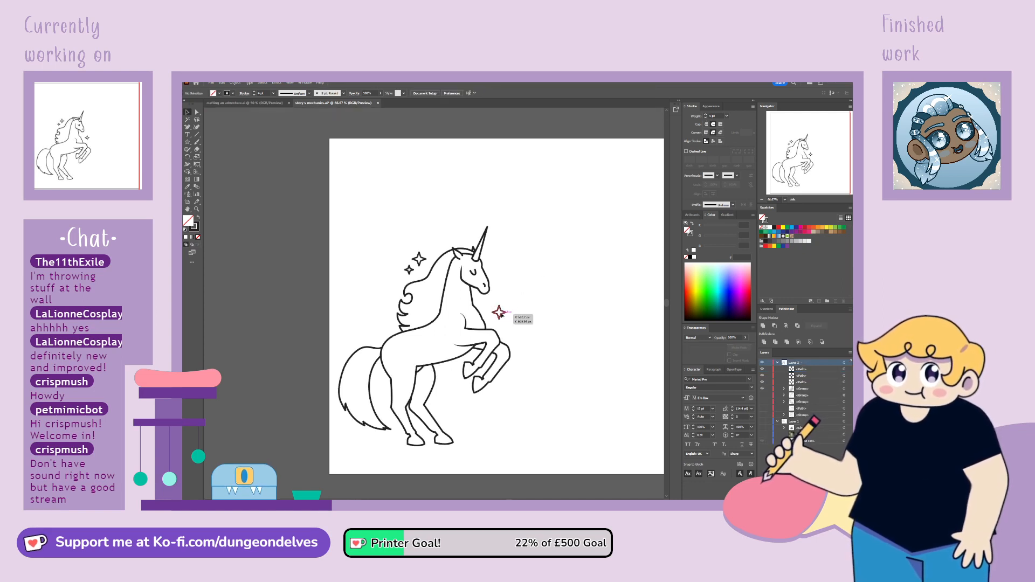
drag(503, 315, 503, 314)
click(517, 303)
Add two small sparkle copies between the unicorn's hind legs and raised front legs
drag(410, 273, 455, 406)
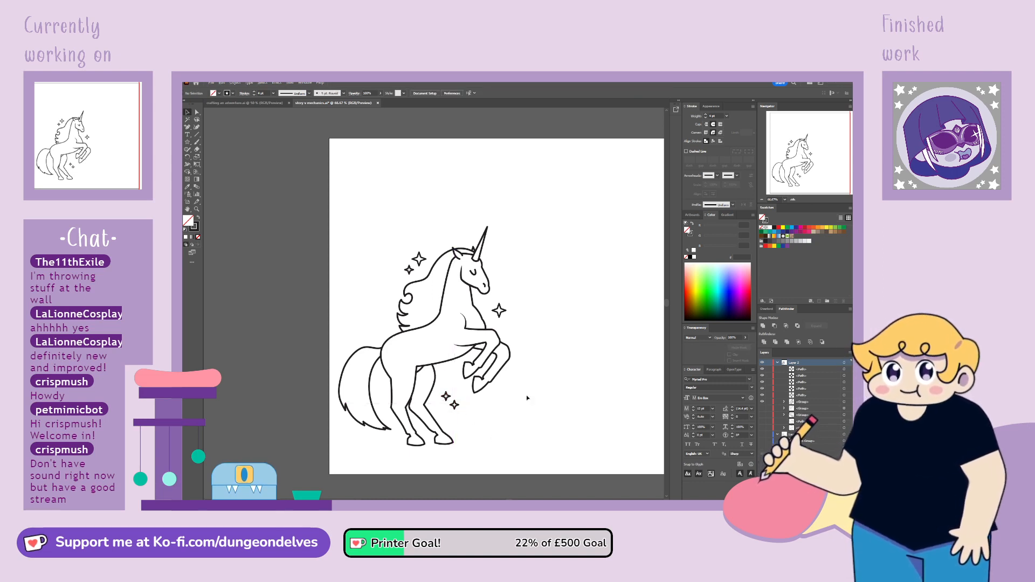
mouse_move(572, 416)
mouse_down()
mouse_move(529, 414)
mouse_move(559, 419)
mouse_up()
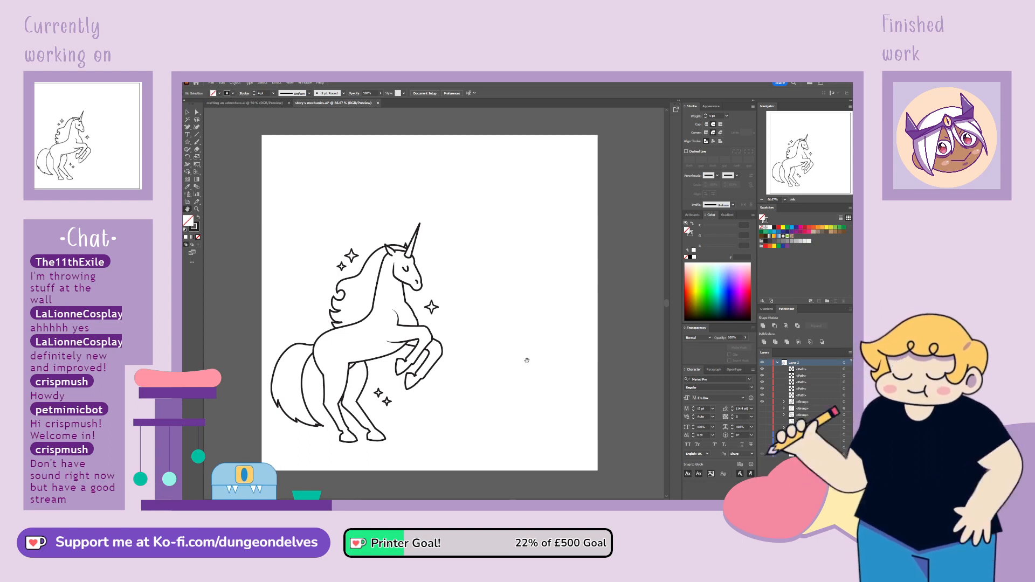
key(v)
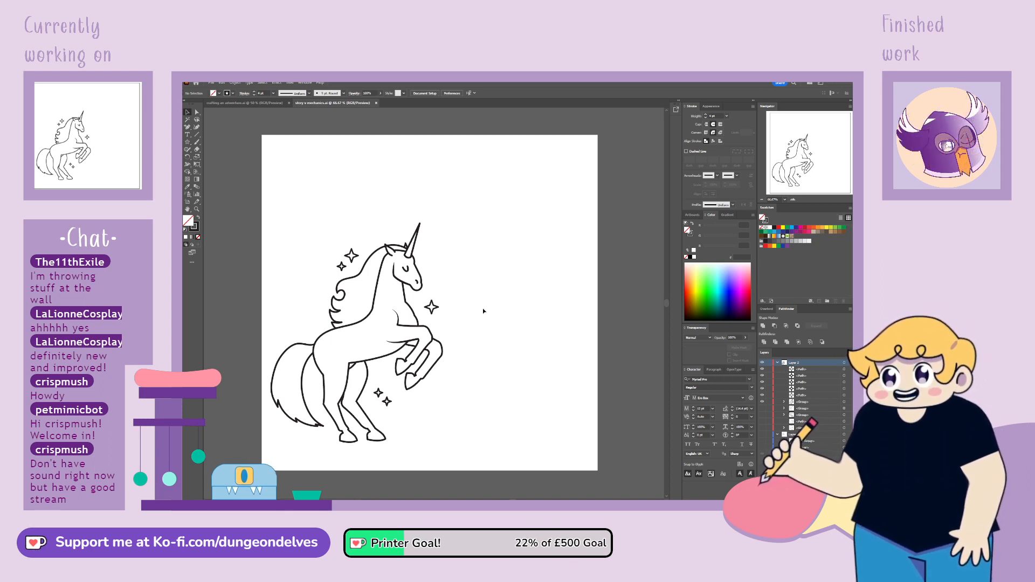
Check the caption wording on the underlying sketch and add a two-line text reading "story and wordbuilding" above the unicorn
click(762, 435)
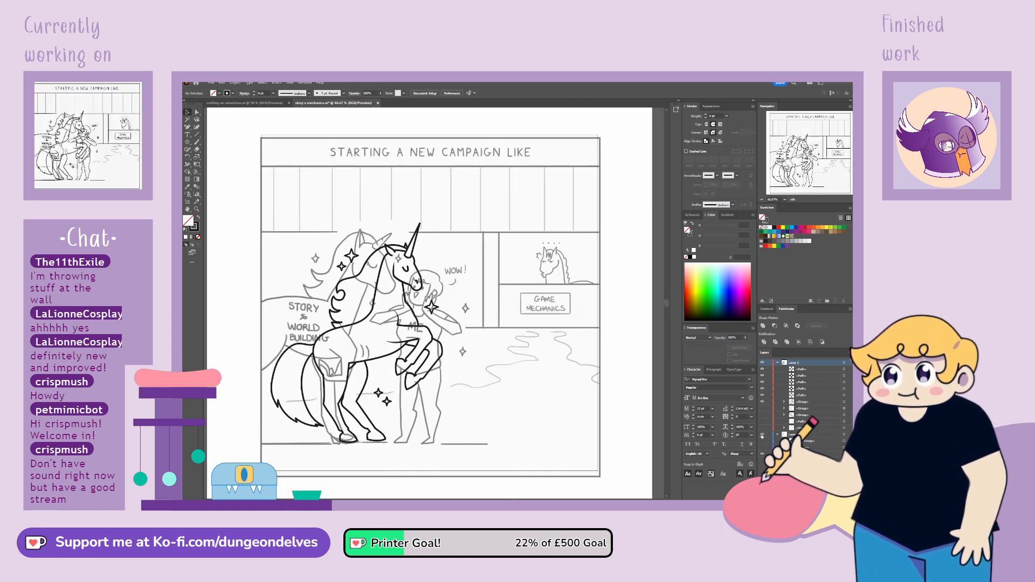
click(763, 435)
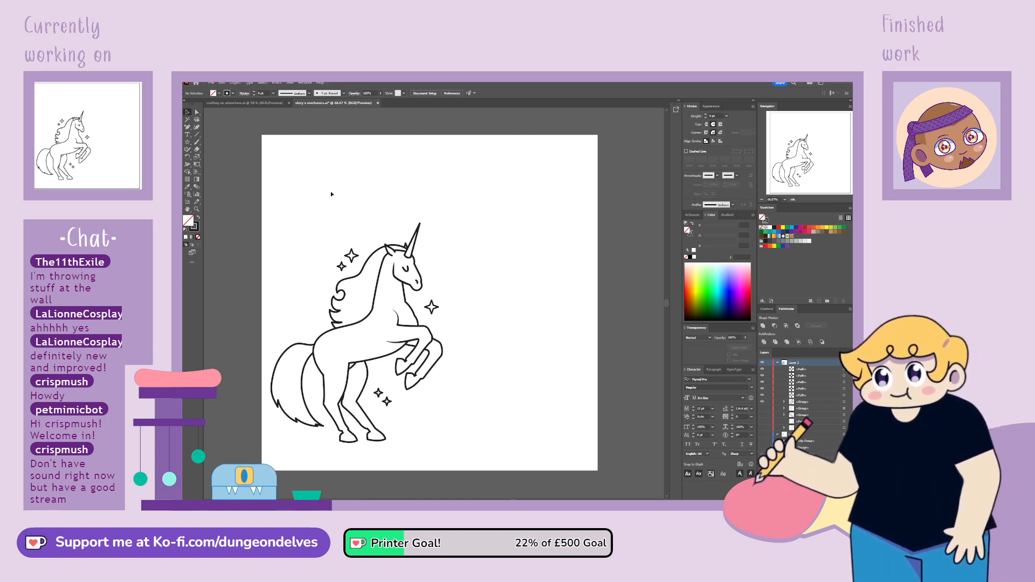
click(187, 134)
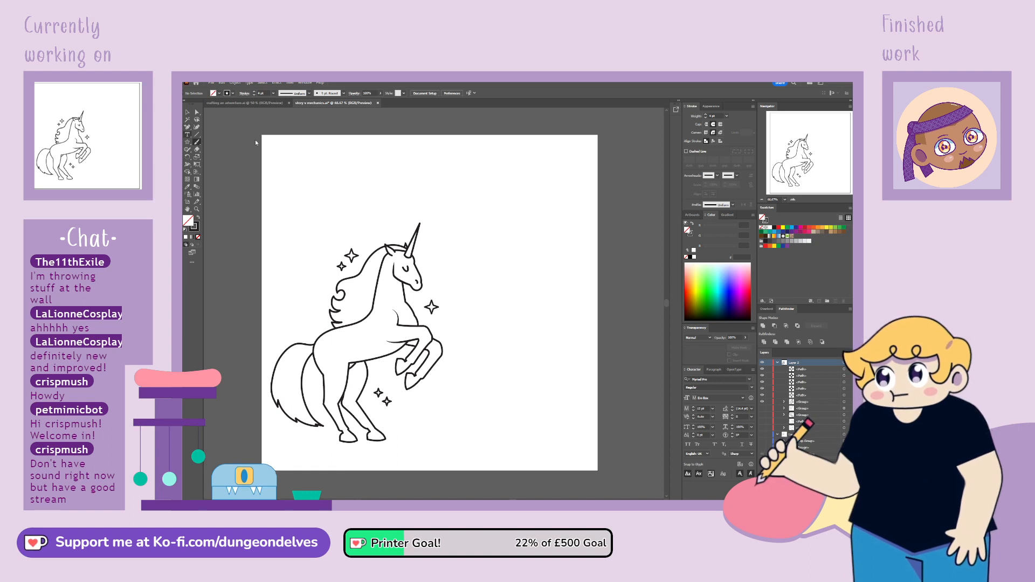
click(421, 172)
text(s)
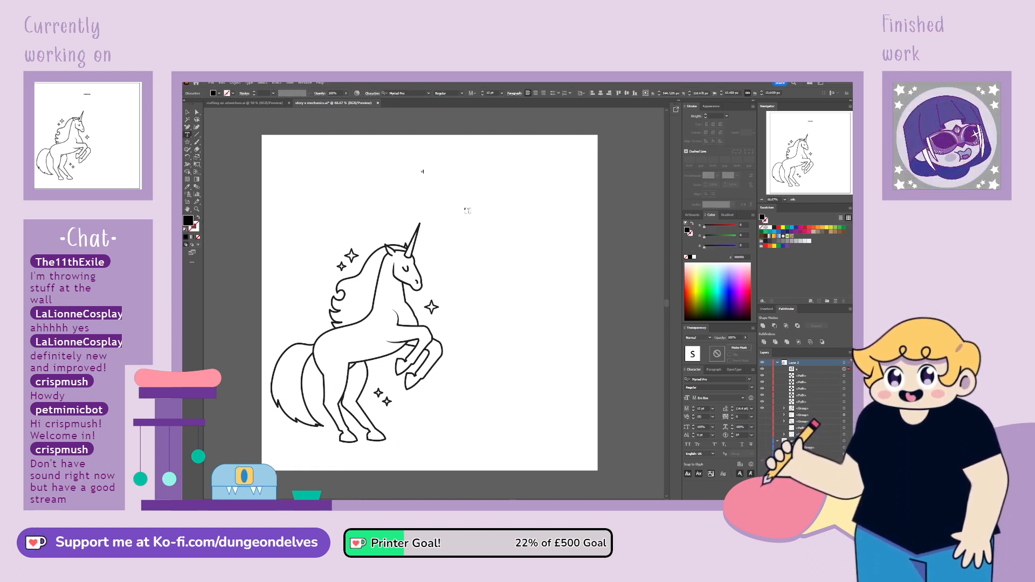
text(tory abou)
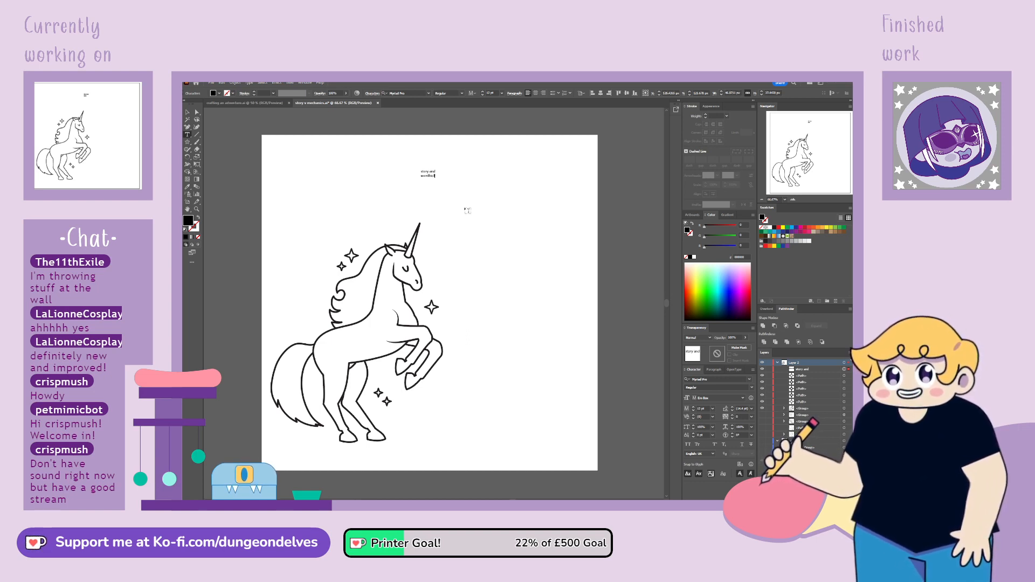
Centre-align the whole caption, change it to a hand-lettered all-caps font and set its size to 70 pt
key(ctrl+a)
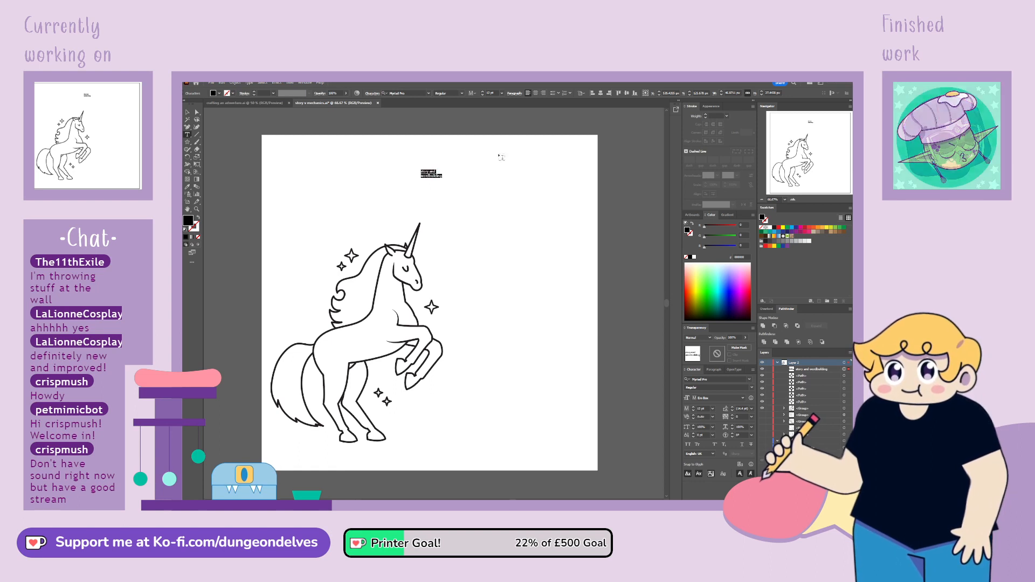
click(536, 93)
click(416, 91)
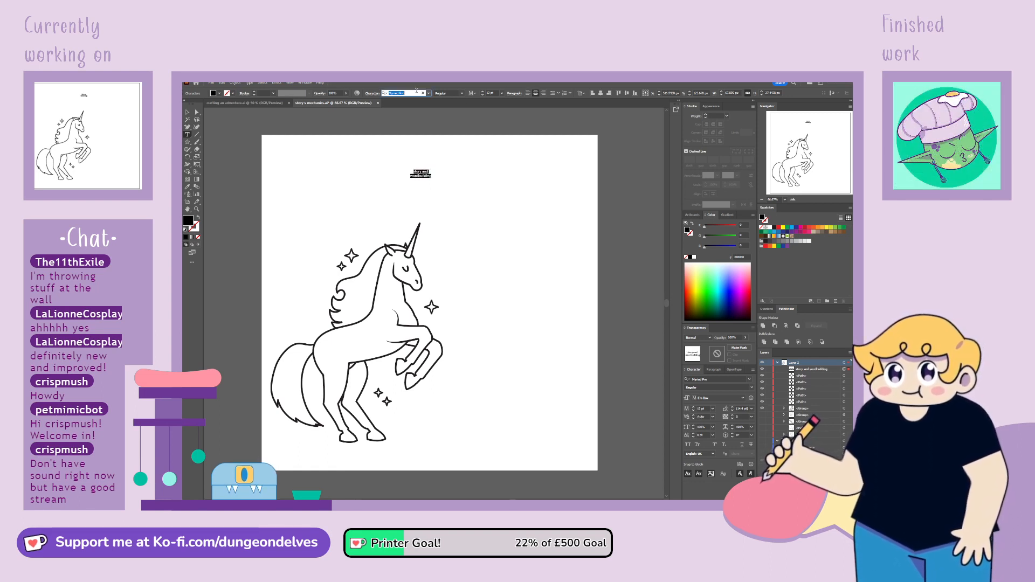
text(ko)
key(Return)
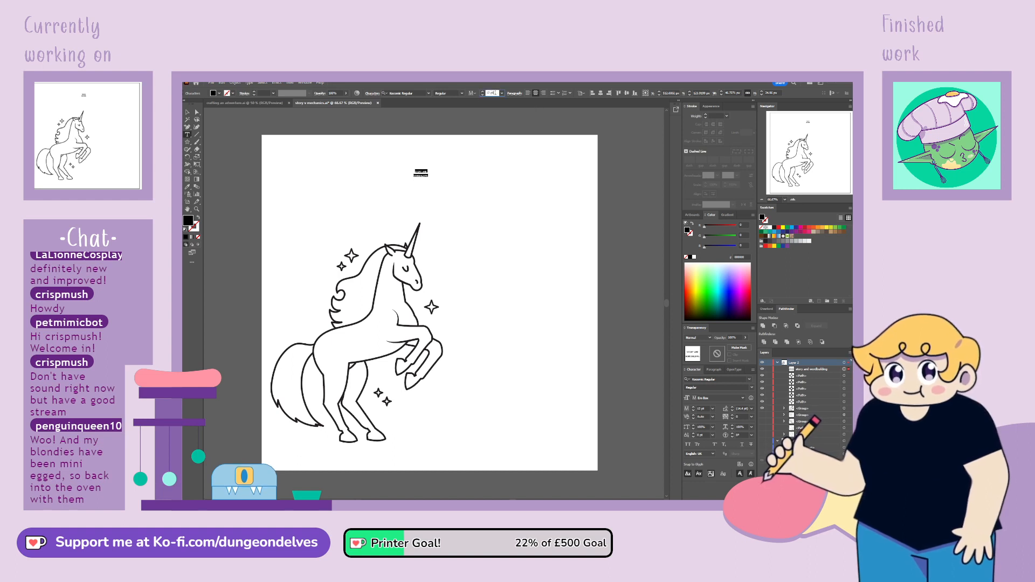
key(Return)
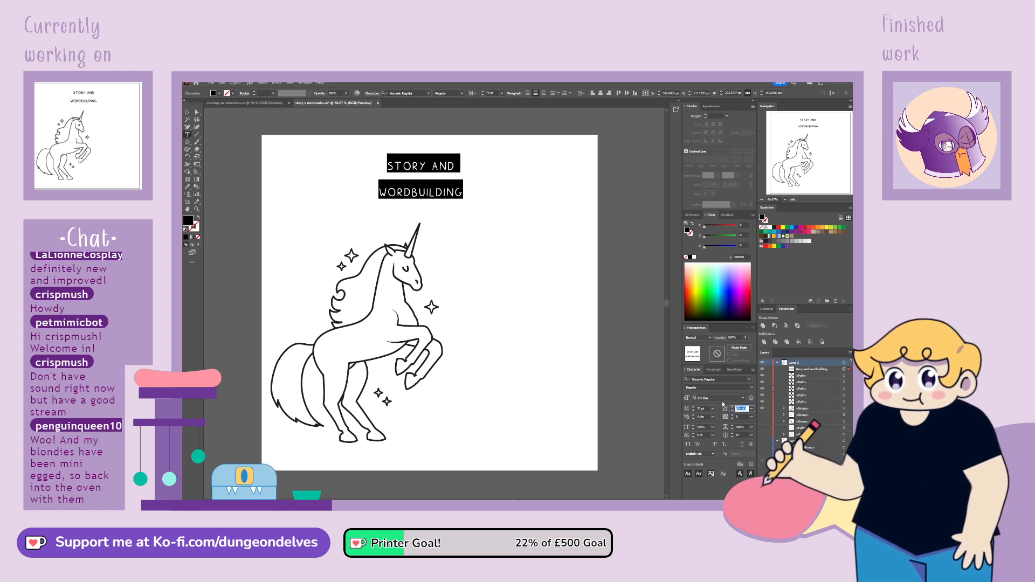
Set the caption's line spacing to 40 pt and thicken its letters with a near-black 1 pt stroke
key(Return)
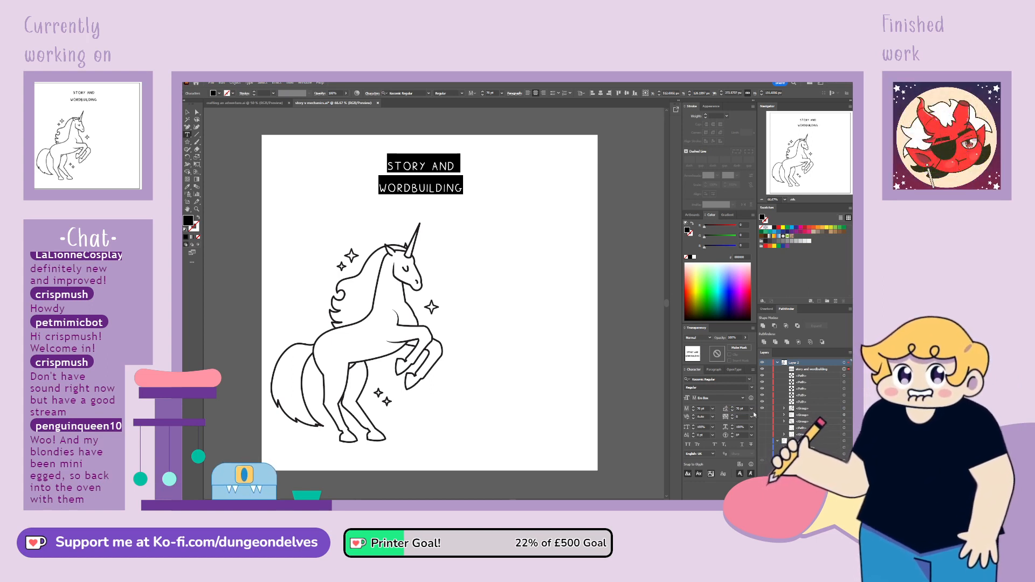
drag(745, 408, 715, 409)
text(40)
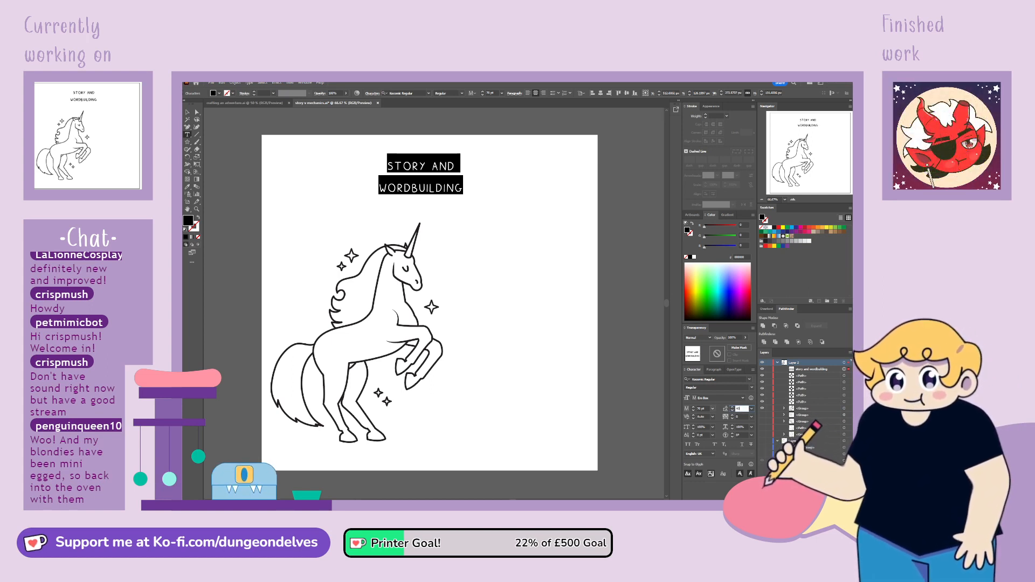
key(Return)
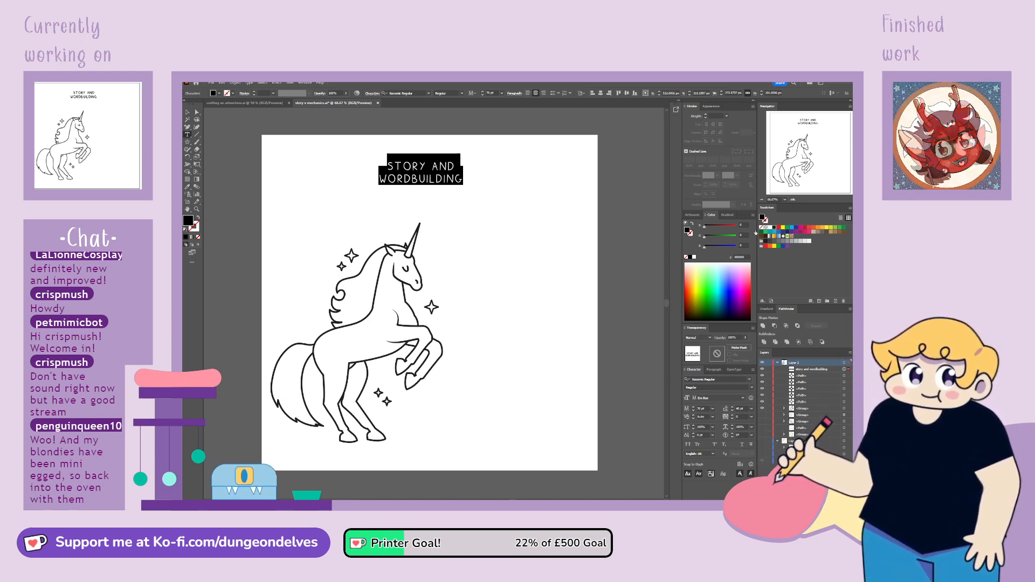
key(x)
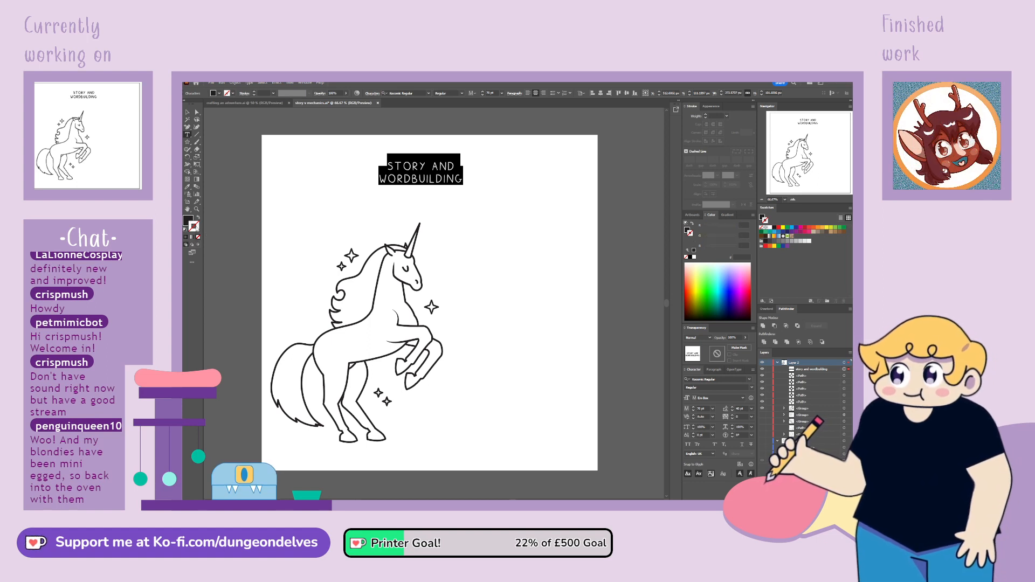
click(776, 228)
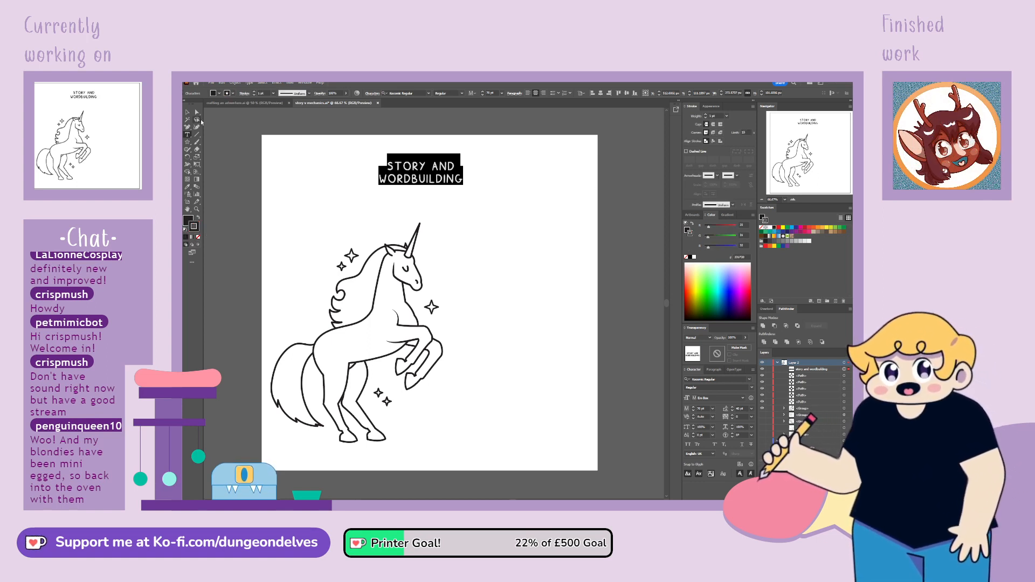
Move the caption onto the unicorn's torso and shrink it to fit the body, undoing the trial tilt
click(187, 111)
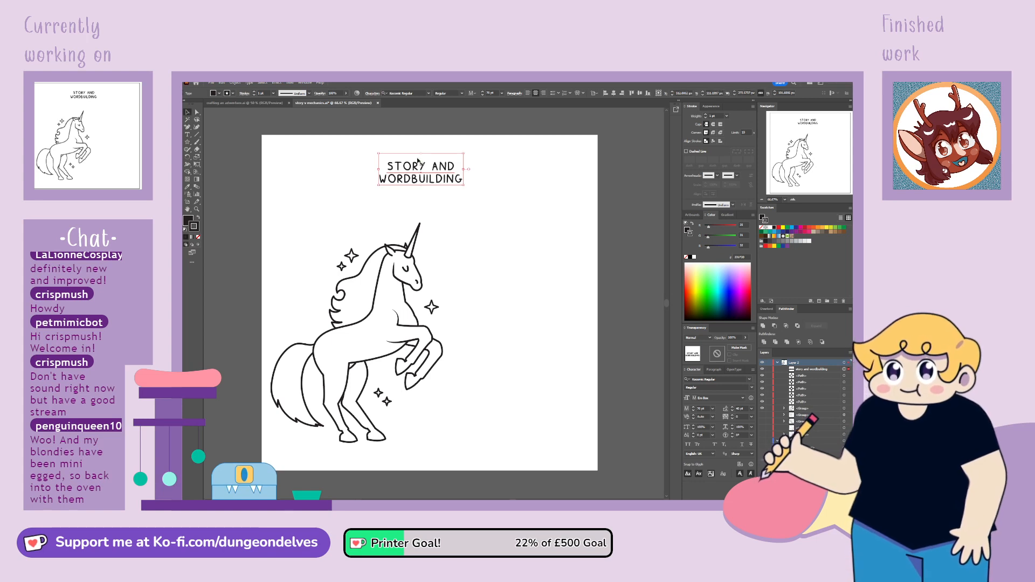
drag(421, 154, 385, 315)
click(440, 187)
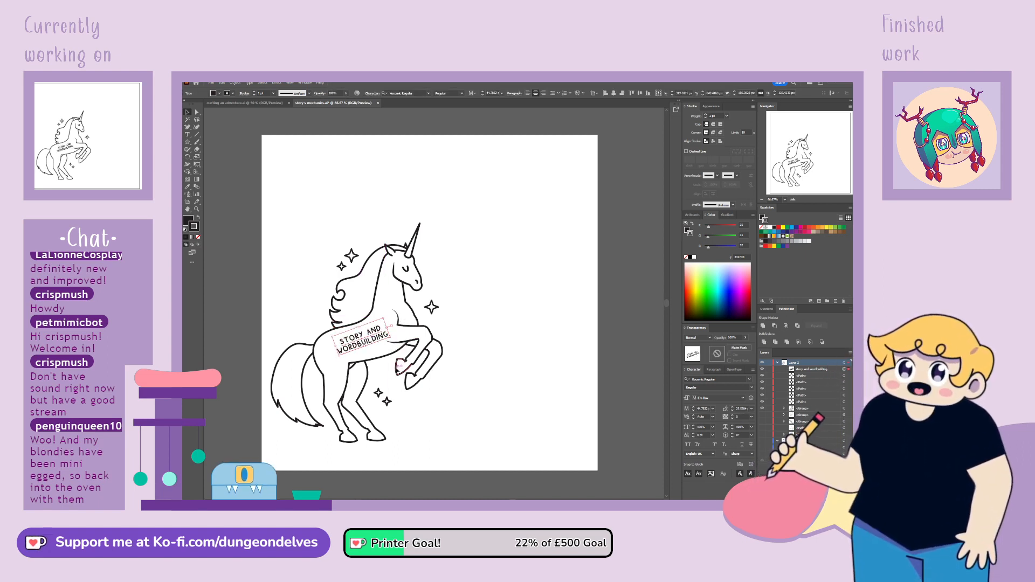
key(ctrl+z)
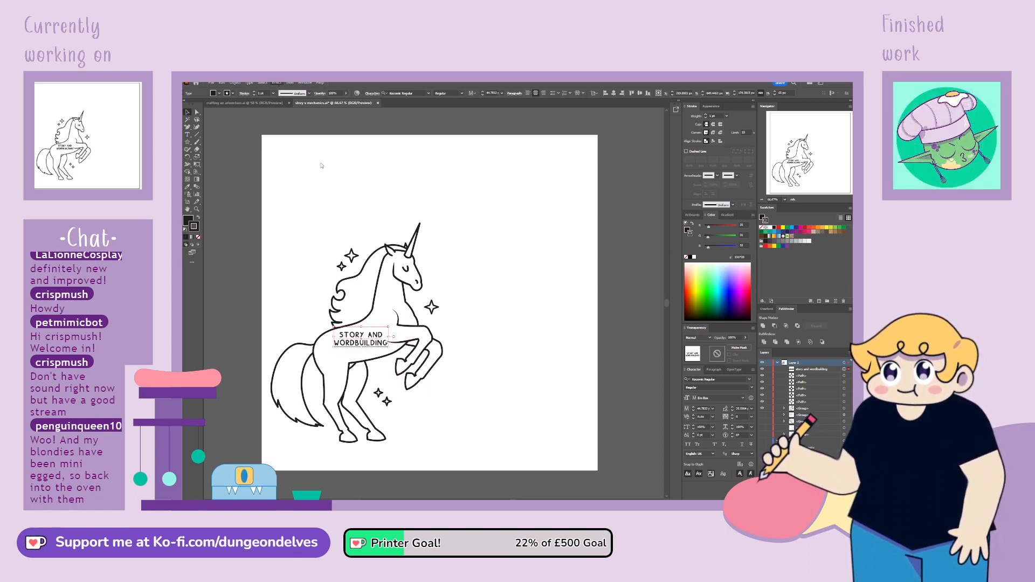
Try different warp bends on the caption and apply a slight curve that suits the unicorn's body
click(359, 167)
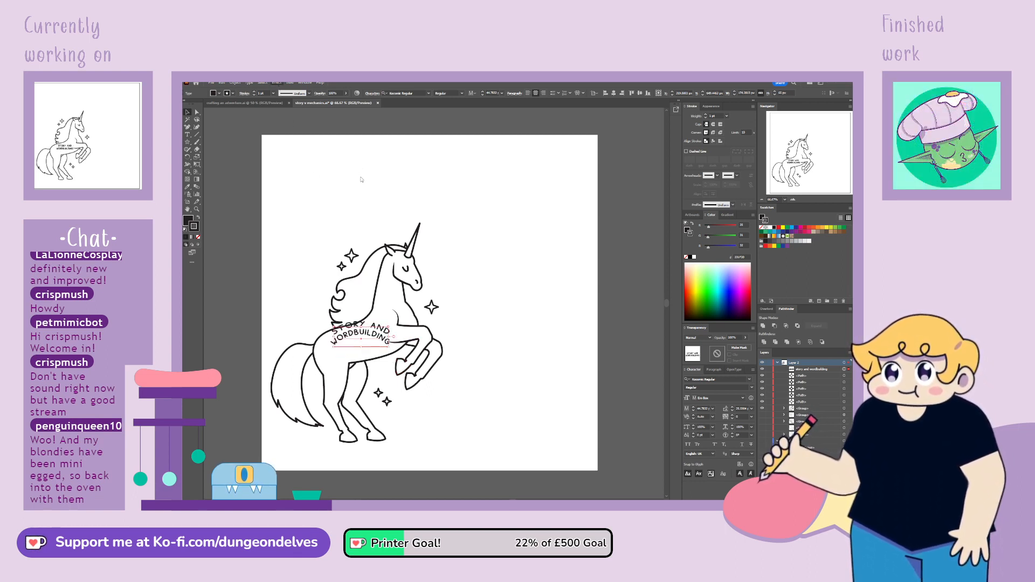
click(612, 313)
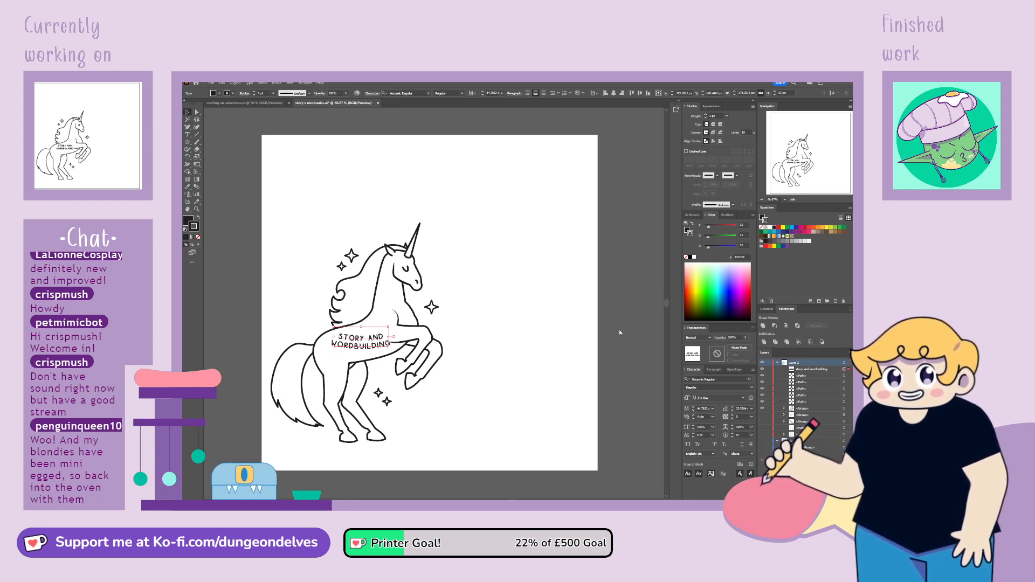
drag(616, 329, 629, 337)
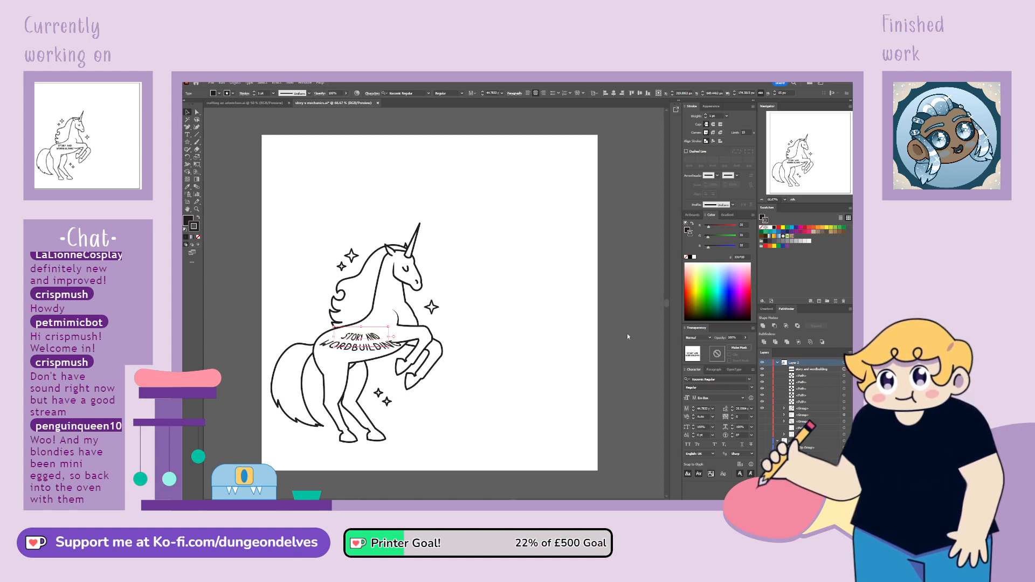
click(617, 340)
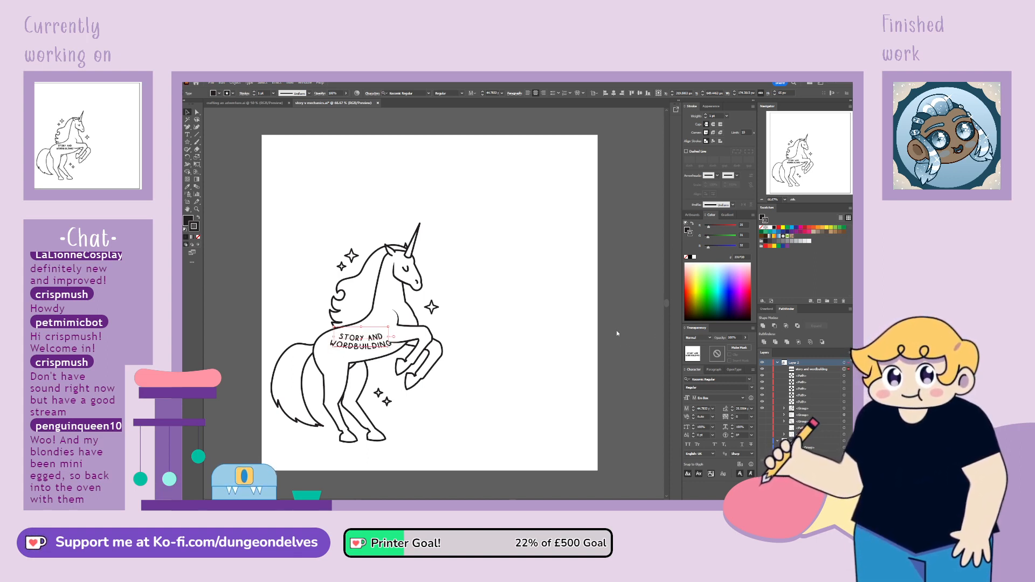
mouse_move(617, 329)
mouse_down()
mouse_move(627, 329)
mouse_move(616, 330)
mouse_up()
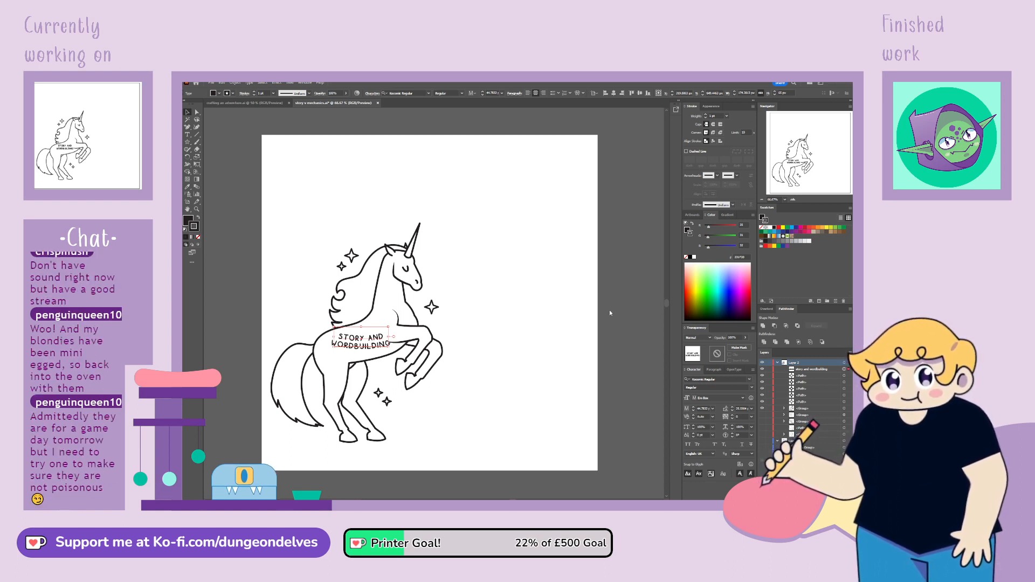
drag(609, 311, 613, 312)
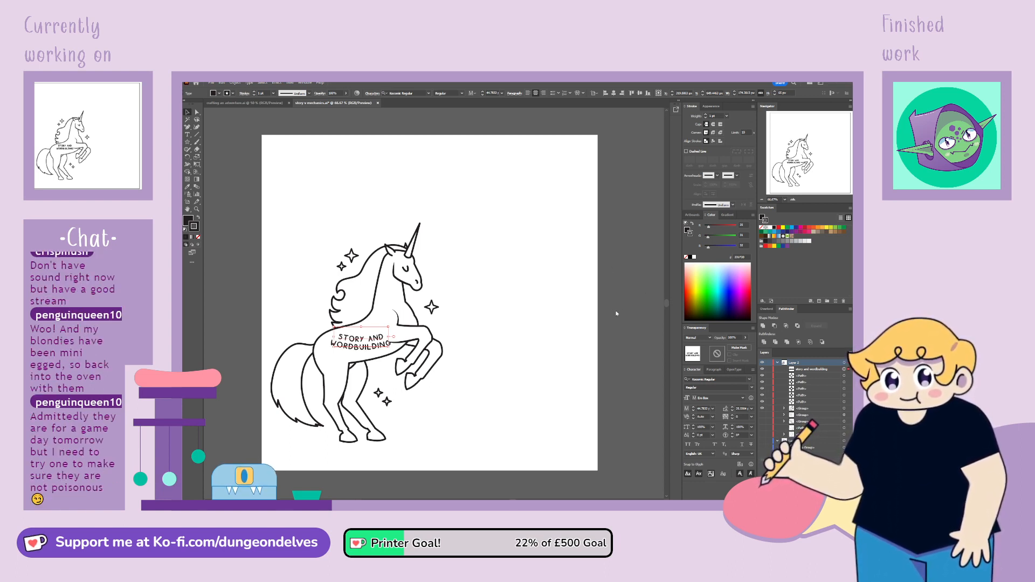
click(632, 358)
Rotate the curved caption to follow the slope of the unicorn's belly and nudge it into place on the torso
drag(392, 326, 378, 340)
click(514, 283)
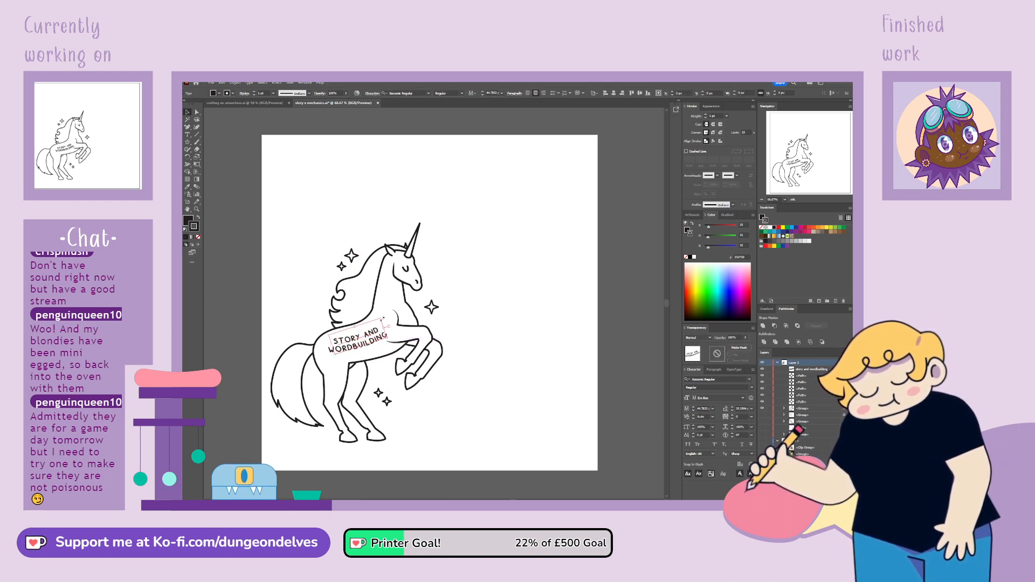
click(439, 428)
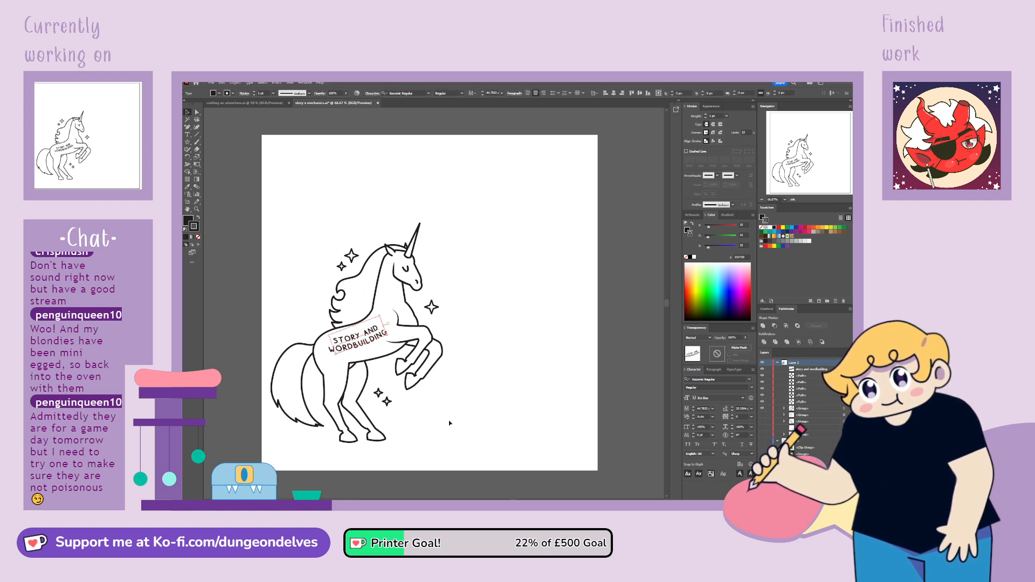
drag(361, 347, 363, 346)
click(467, 415)
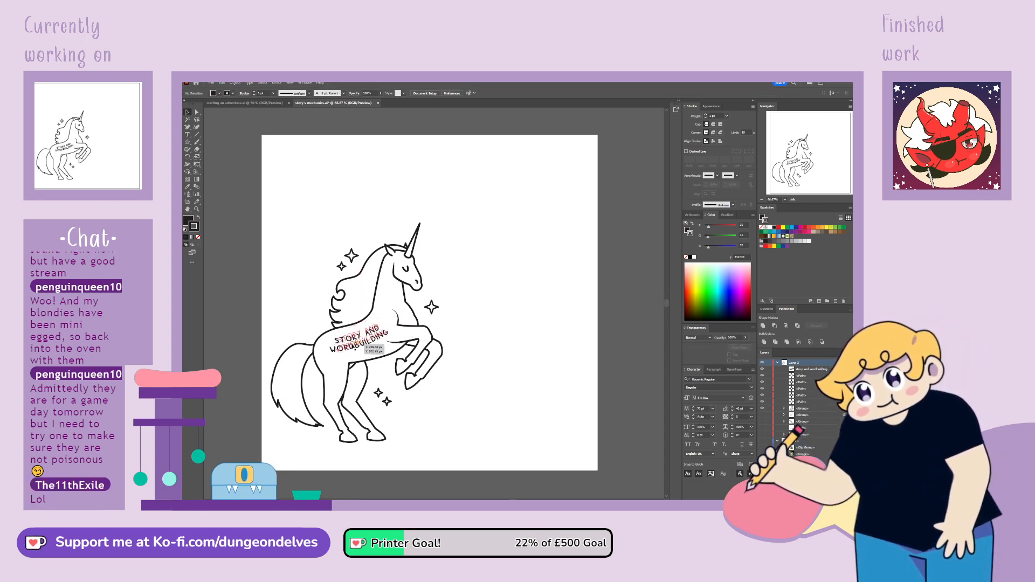
Correct the caption's second line to "worldbuilding" and fine-tune the text's position on the unicorn's torso
double_click(353, 353)
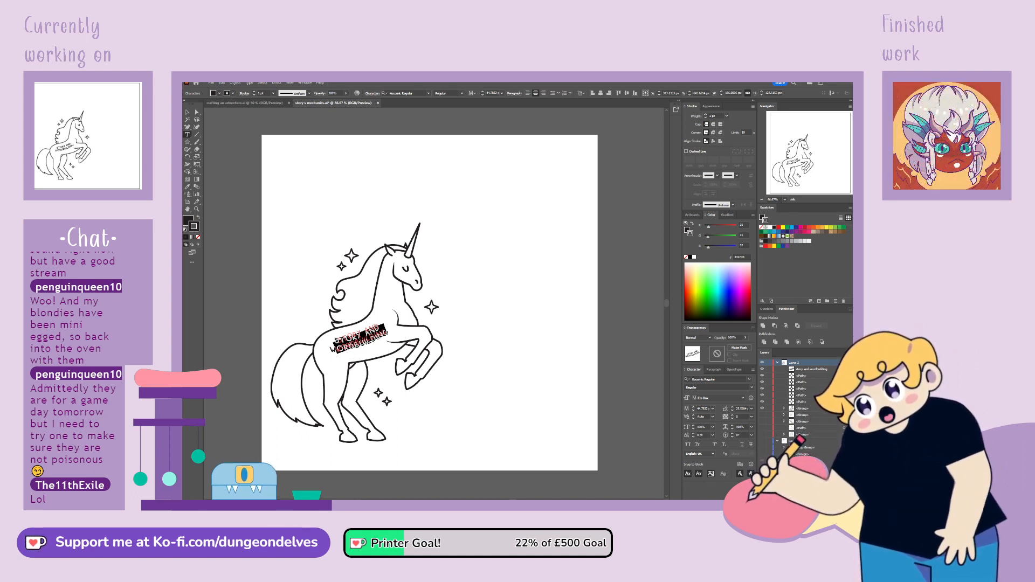
key(Escape)
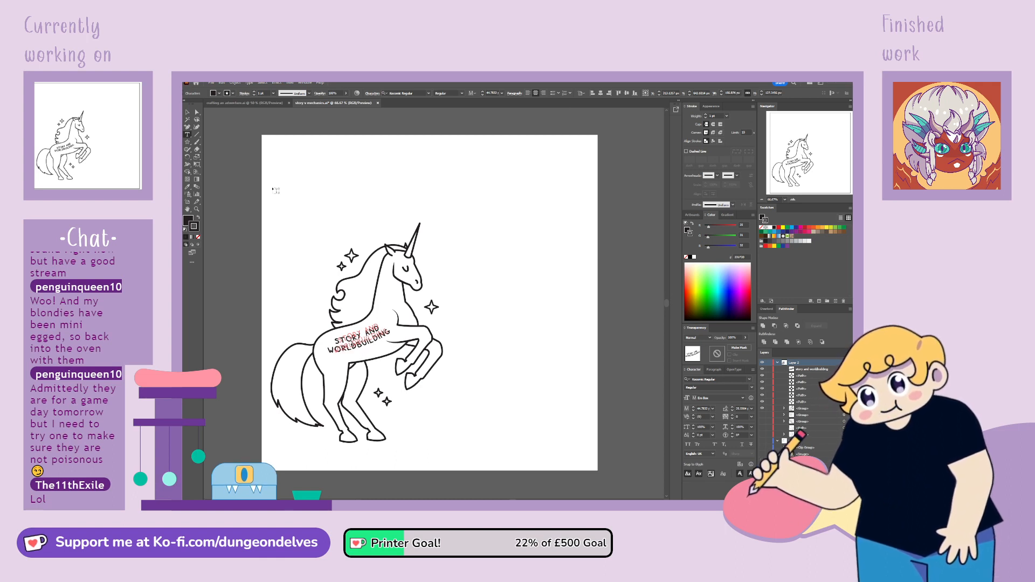
click(187, 112)
click(302, 232)
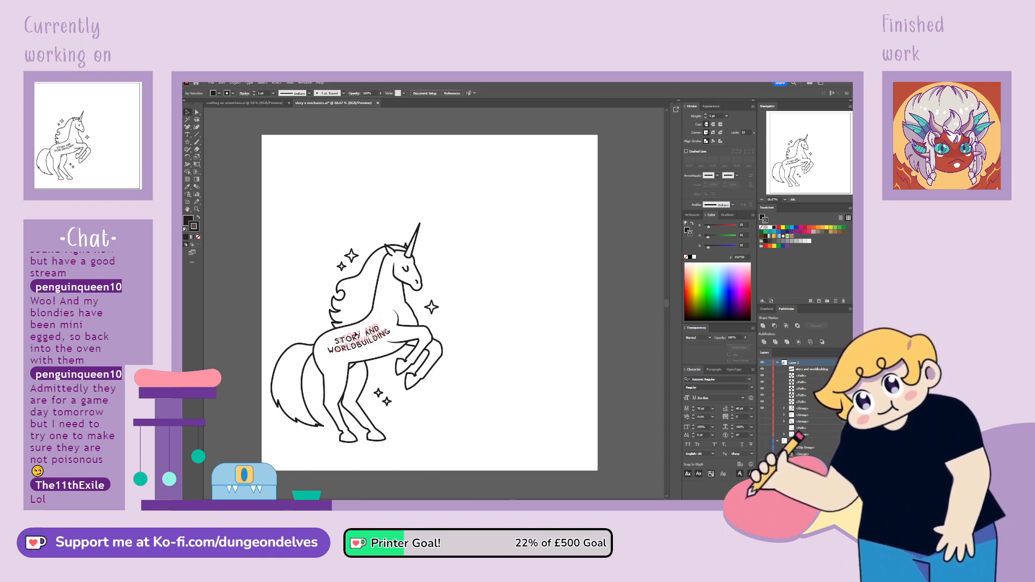
drag(370, 343, 370, 341)
click(490, 261)
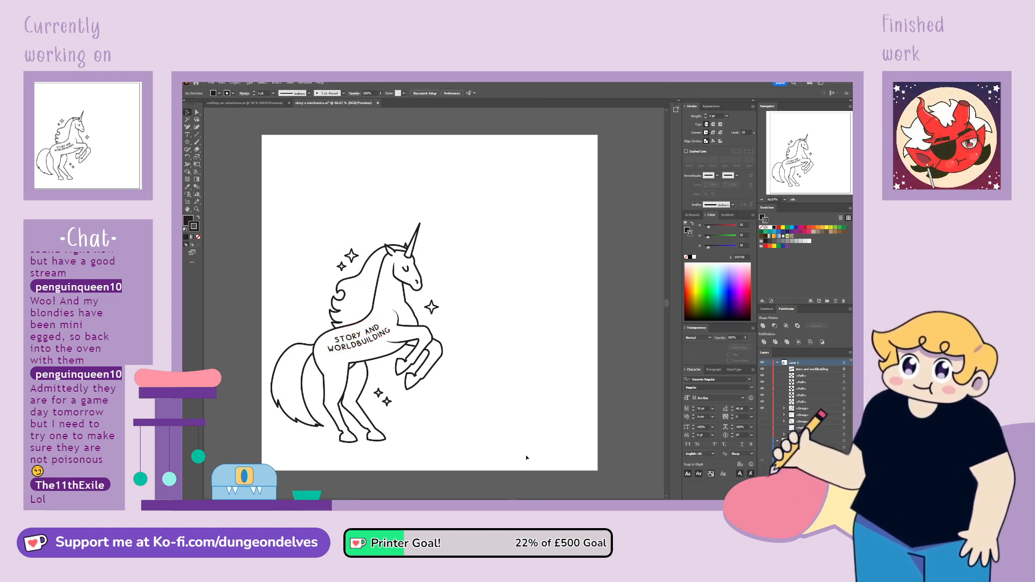
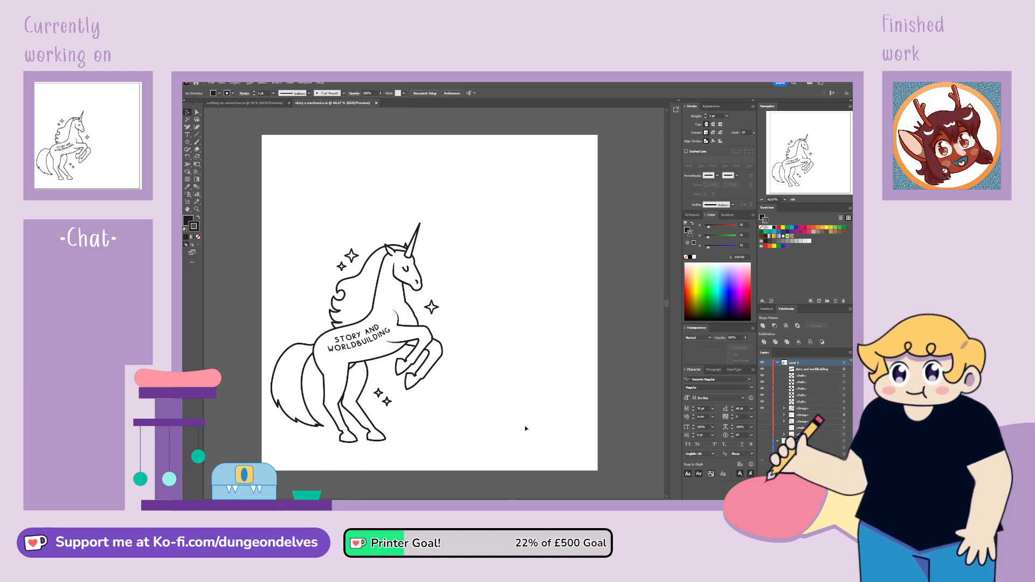
Show the hidden horse head outline group and move it fully onto the upper part of the artboard
click(762, 434)
click(803, 434)
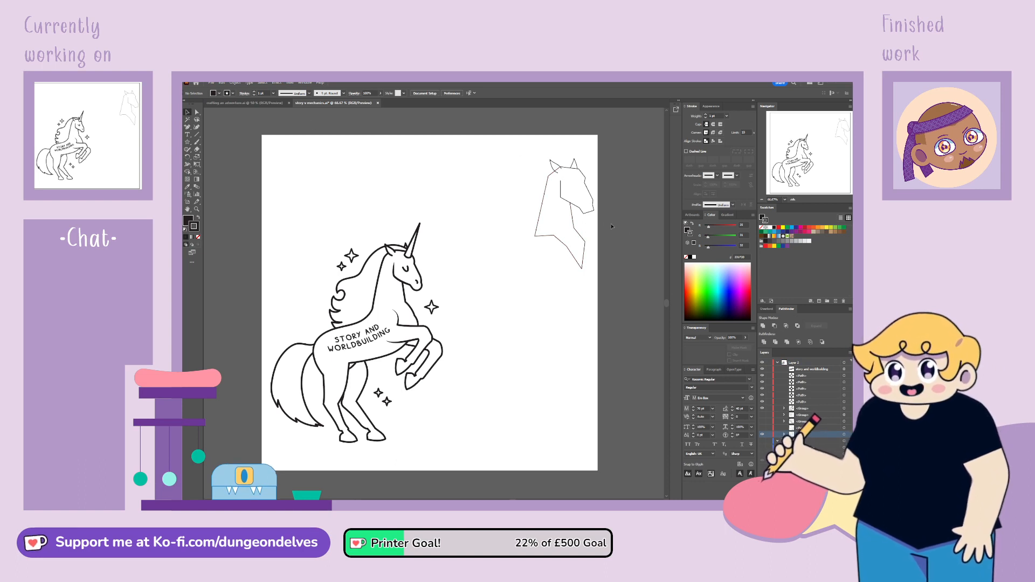
drag(592, 214, 539, 224)
click(555, 363)
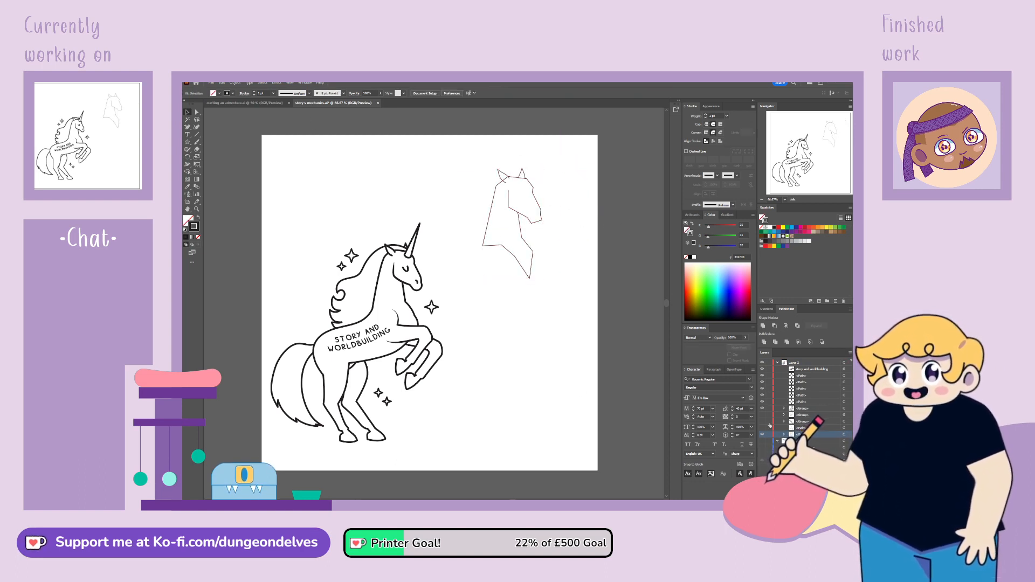
Delete the hidden path and the two hidden groups directly above the horse head group in the upper layer
click(808, 430)
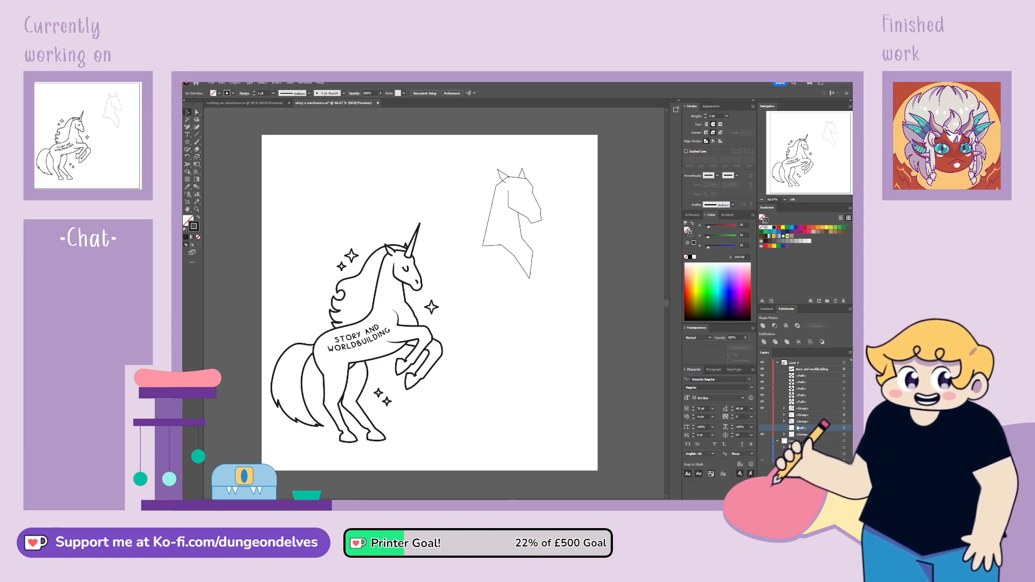
shift+click(801, 416)
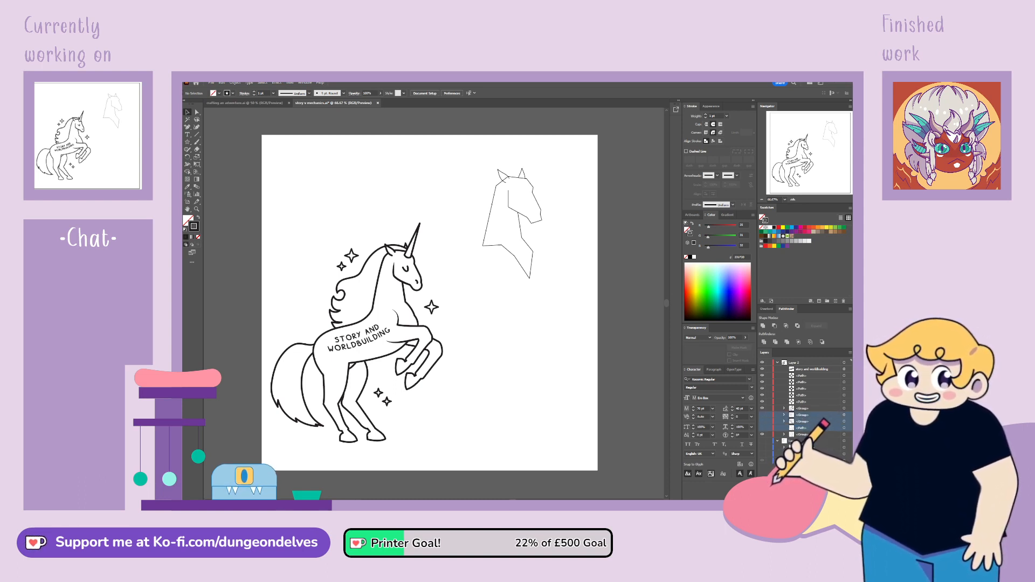
key(Delete)
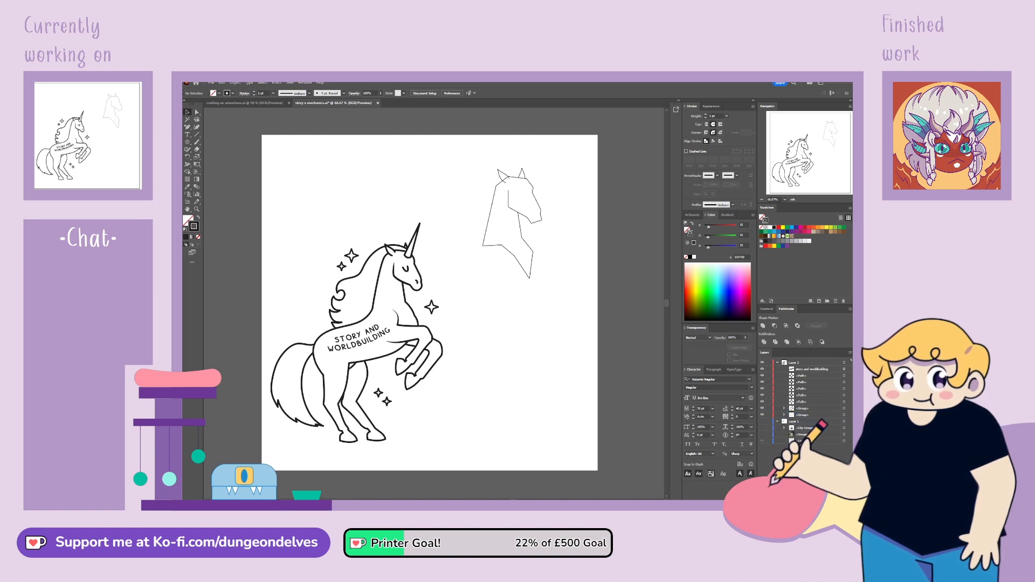
Reflect the horse head outline horizontally so that it faces the unicorn, and deselect it
click(530, 247)
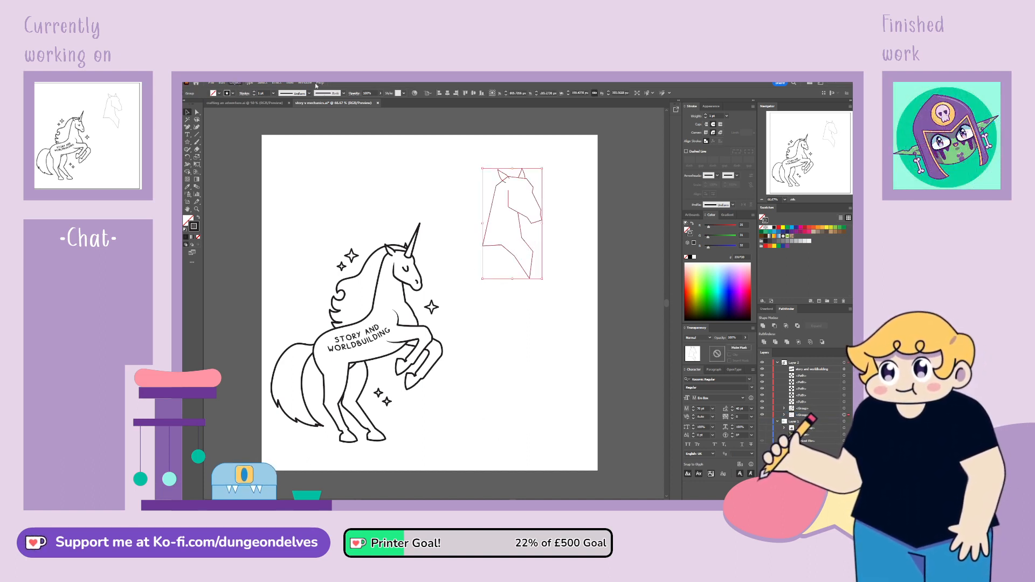
click(331, 116)
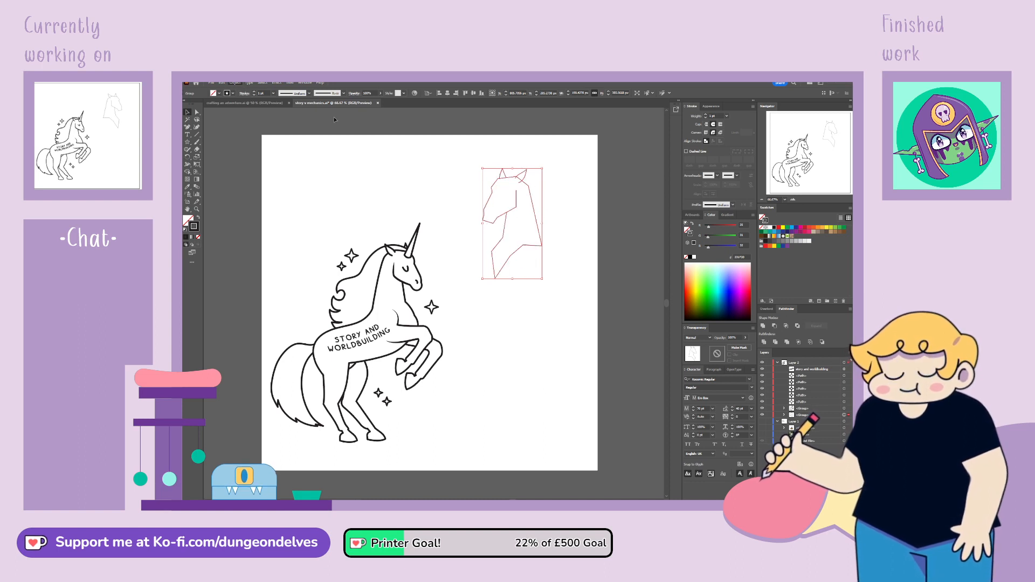
click(592, 373)
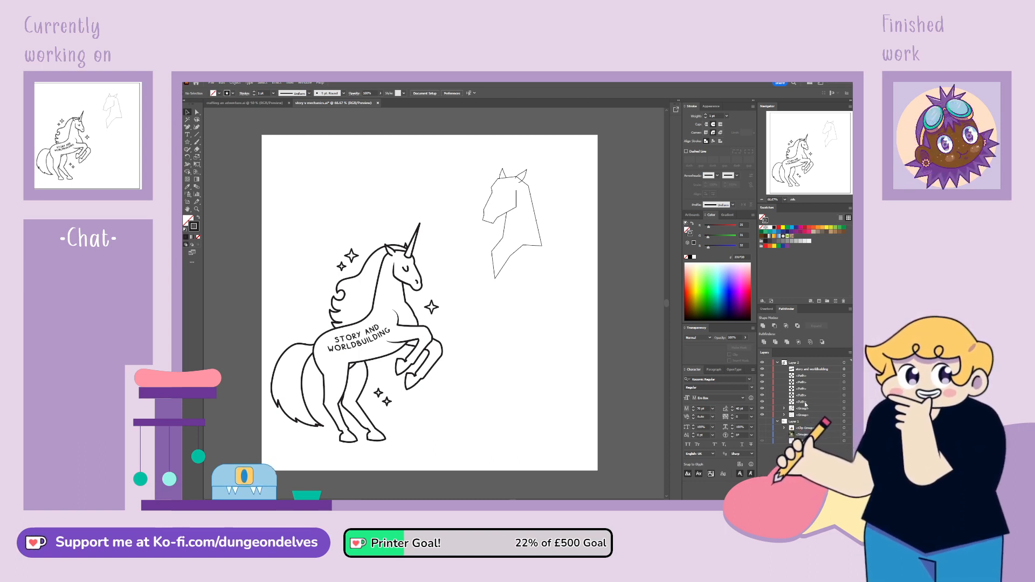
Gather the unicorn's paths and lettering into one group, place it below the horse head group and hide it
shift+click(803, 375)
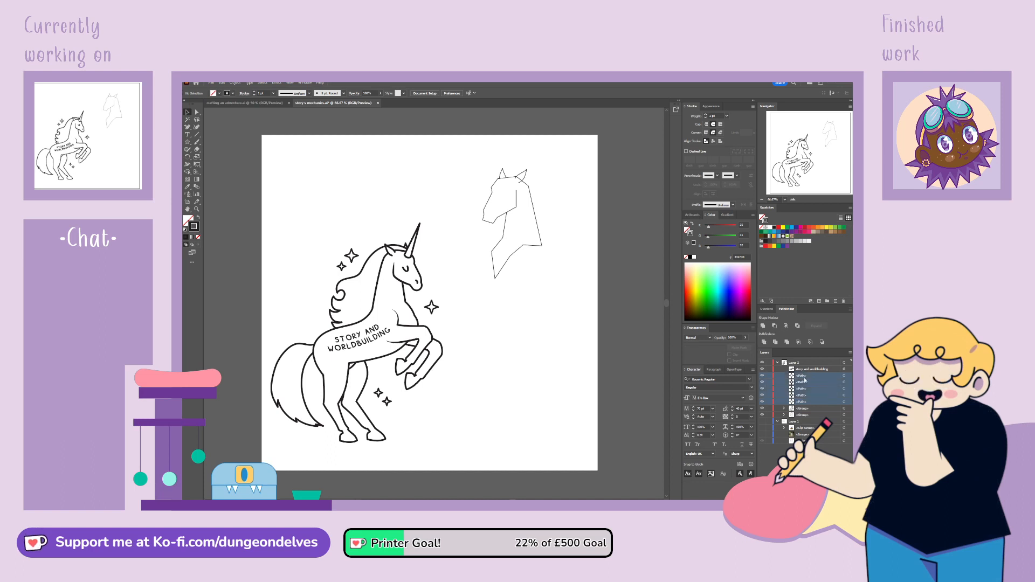
shift+click(809, 370)
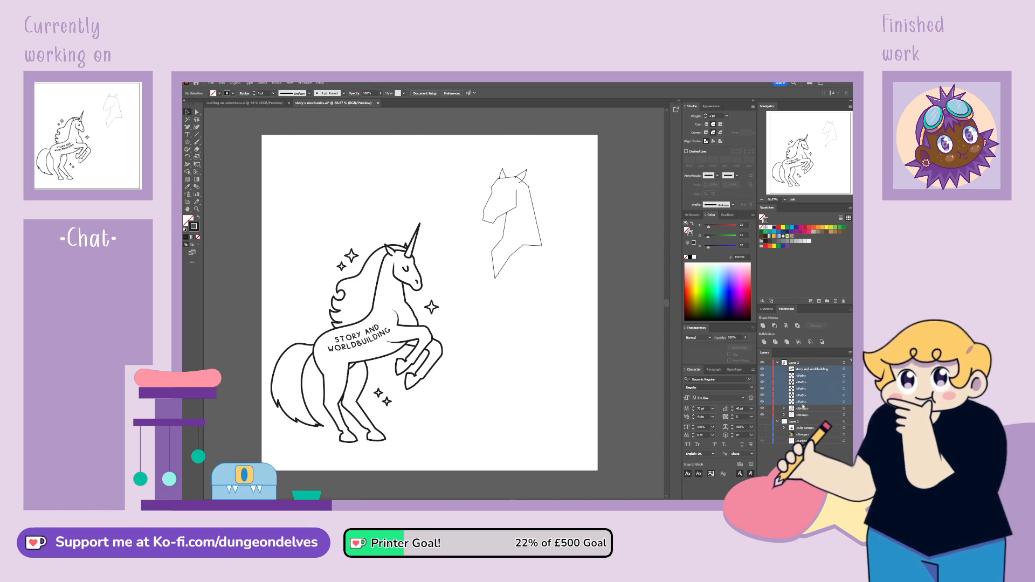
drag(809, 370, 803, 409)
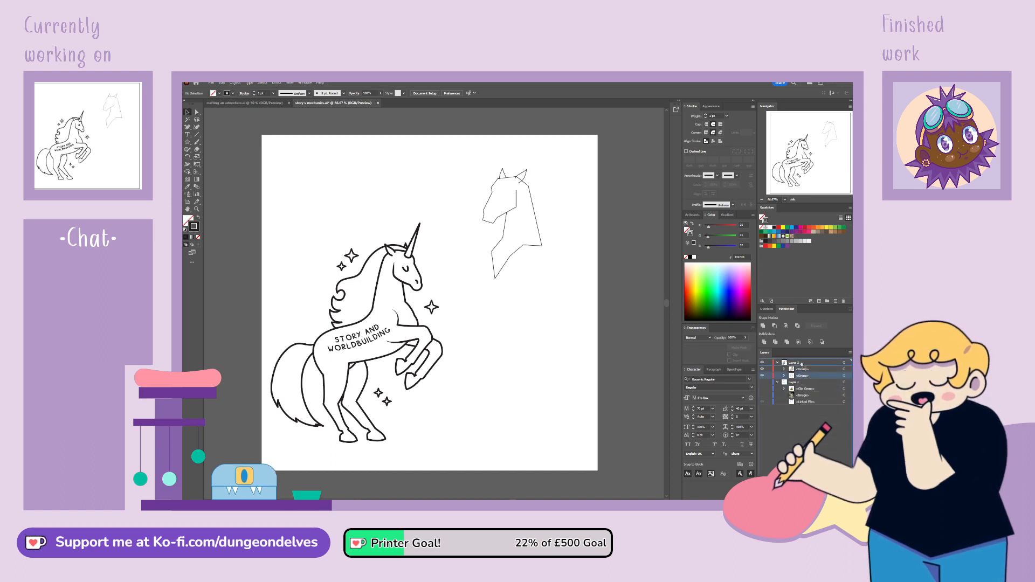
click(762, 376)
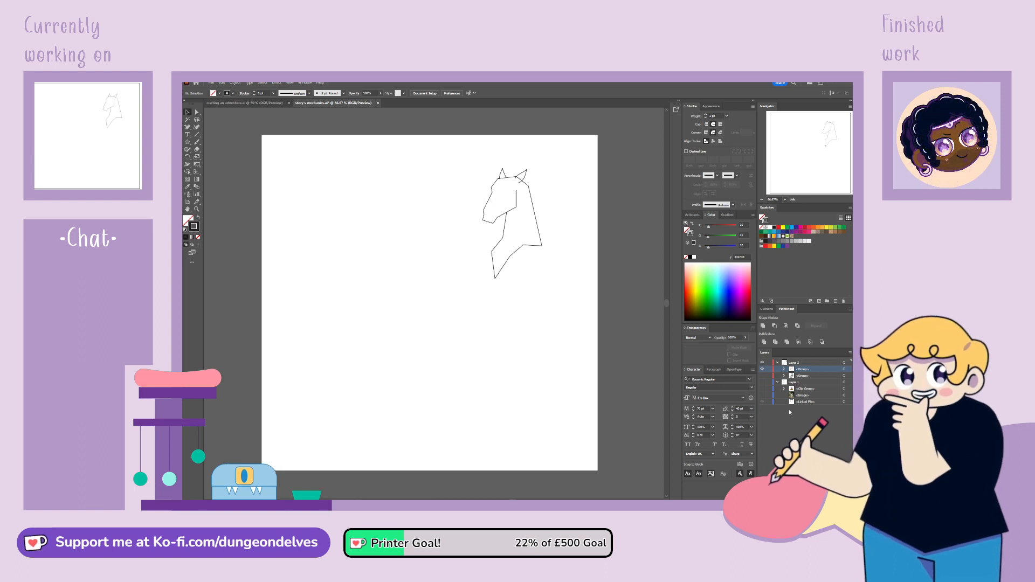
Turn on the reference layer with the sketch and rearing horse photo hidden and only the standing horse photo shown
click(762, 382)
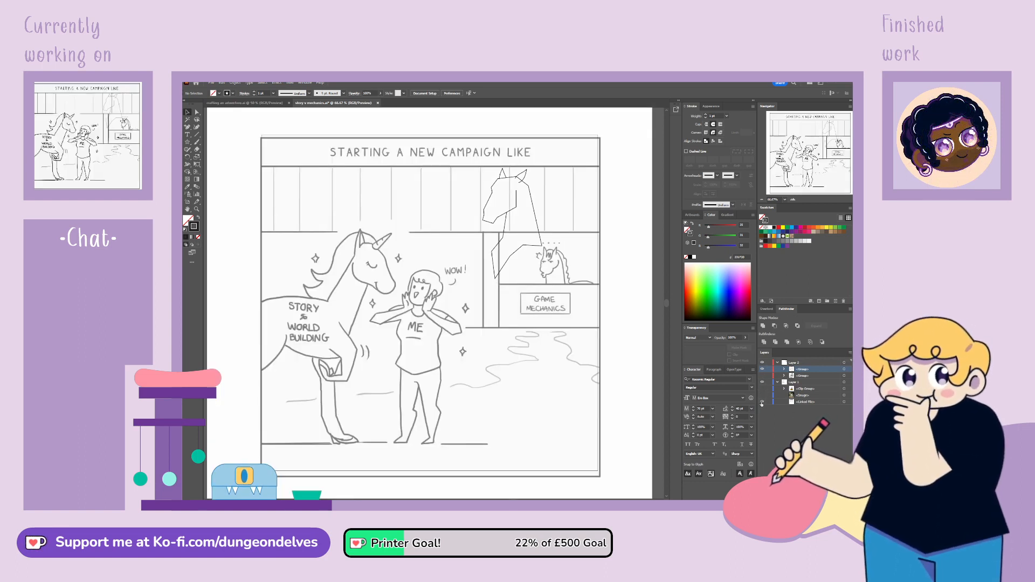
click(762, 402)
click(762, 388)
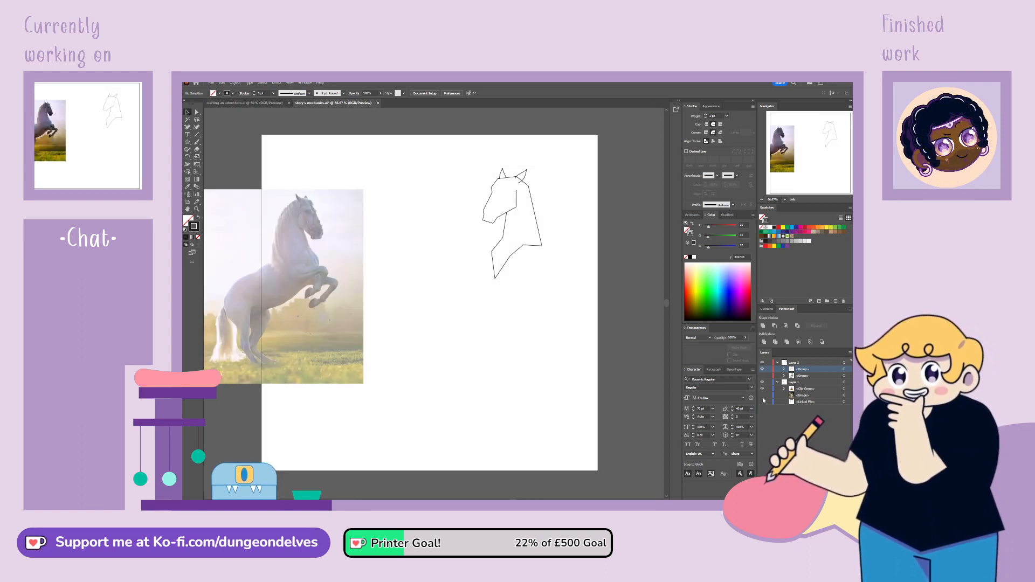
click(763, 389)
click(763, 395)
Move the standing horse photo onto the artboard beside the head outline, scale it down and lock it
click(800, 396)
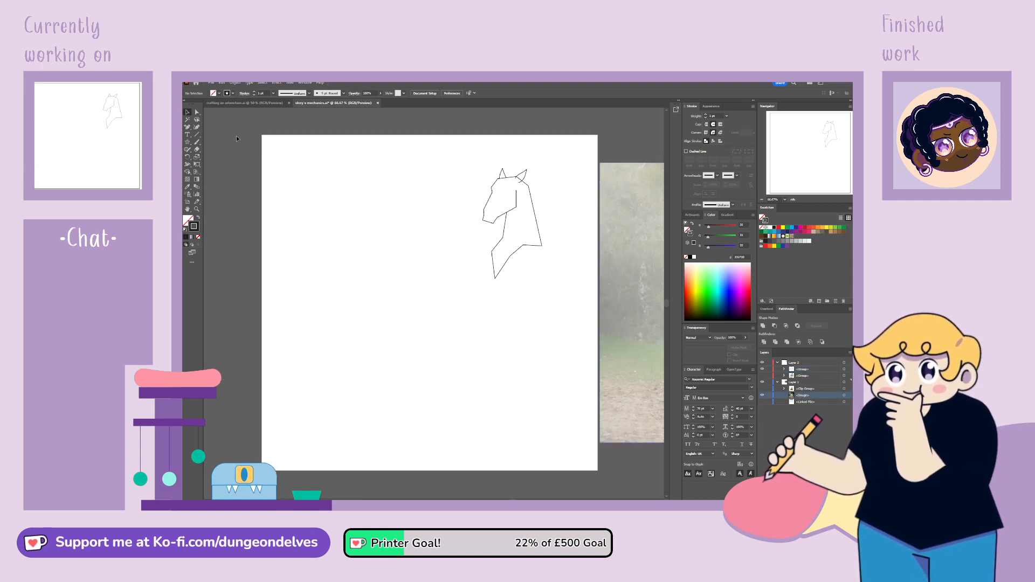
drag(654, 296, 387, 308)
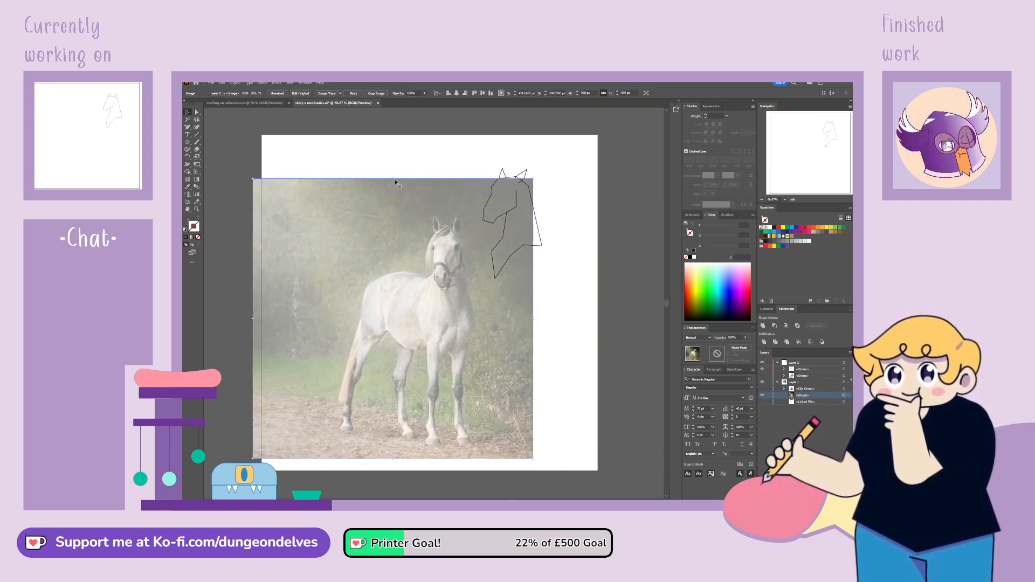
drag(393, 179, 393, 269)
drag(436, 371, 394, 289)
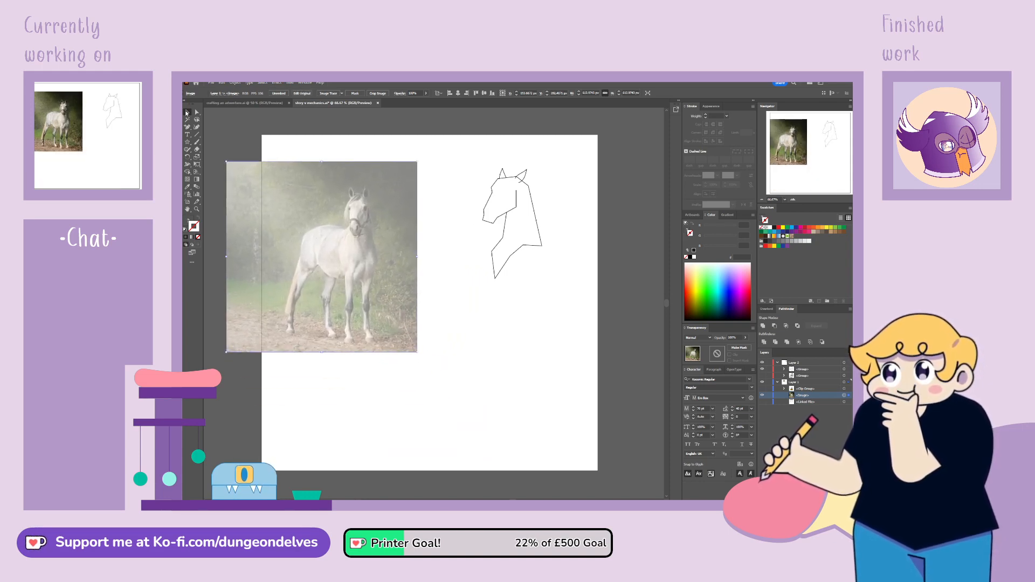
click(768, 395)
Rotate the horse head outline slightly counterclockwise and move it closer to the standing horse photo
click(542, 249)
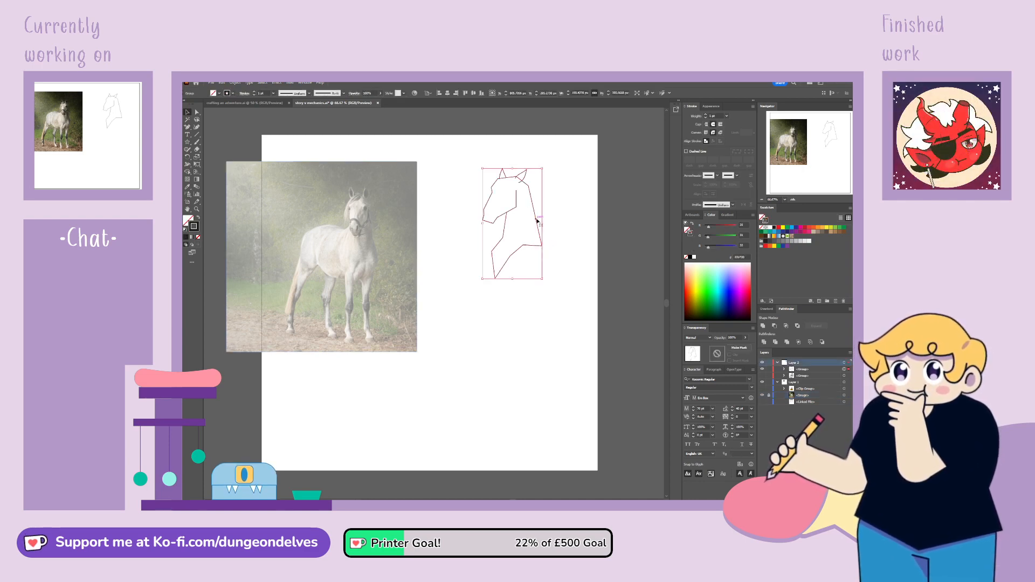
drag(546, 169, 541, 165)
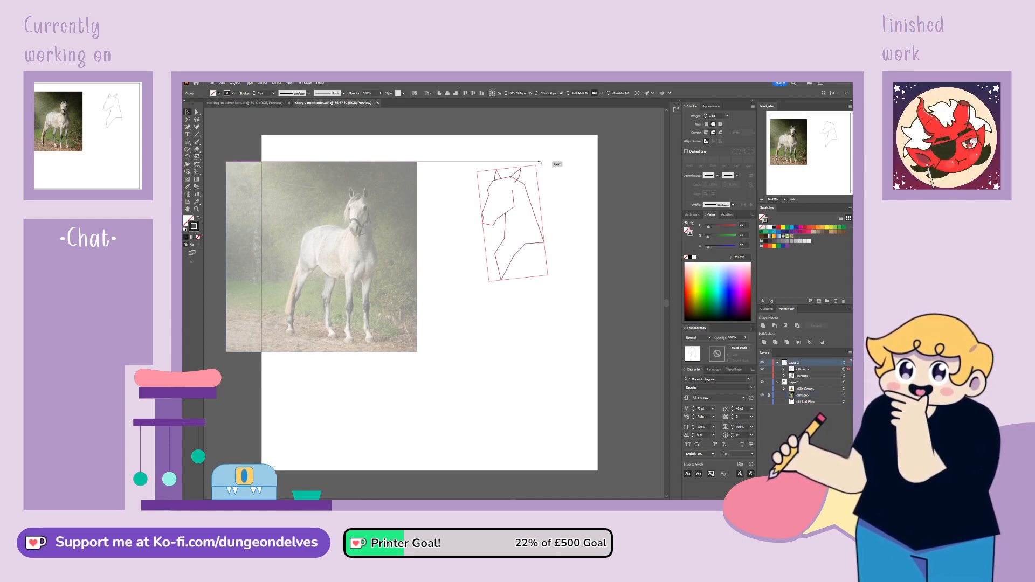
click(554, 171)
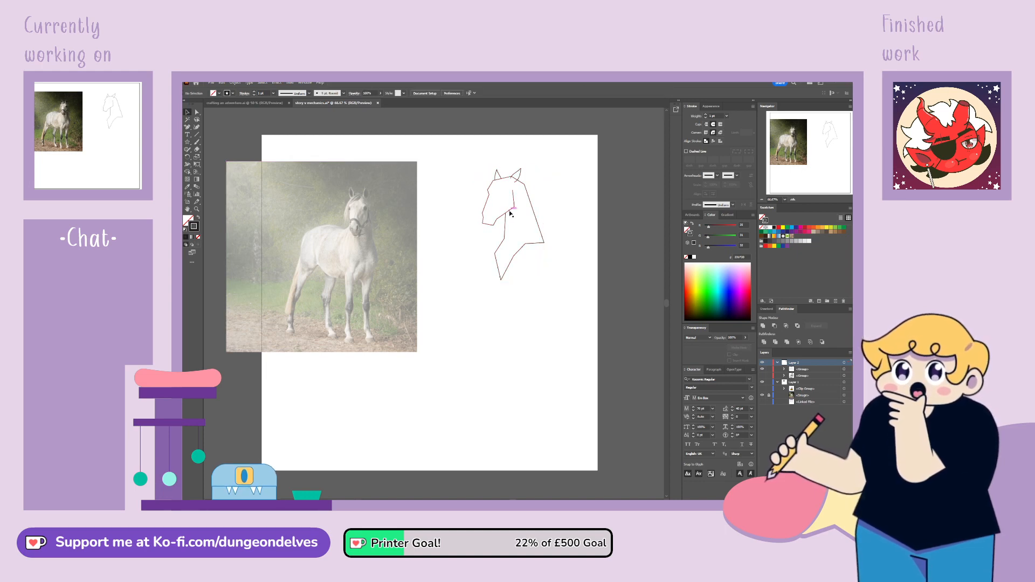
drag(511, 214, 498, 234)
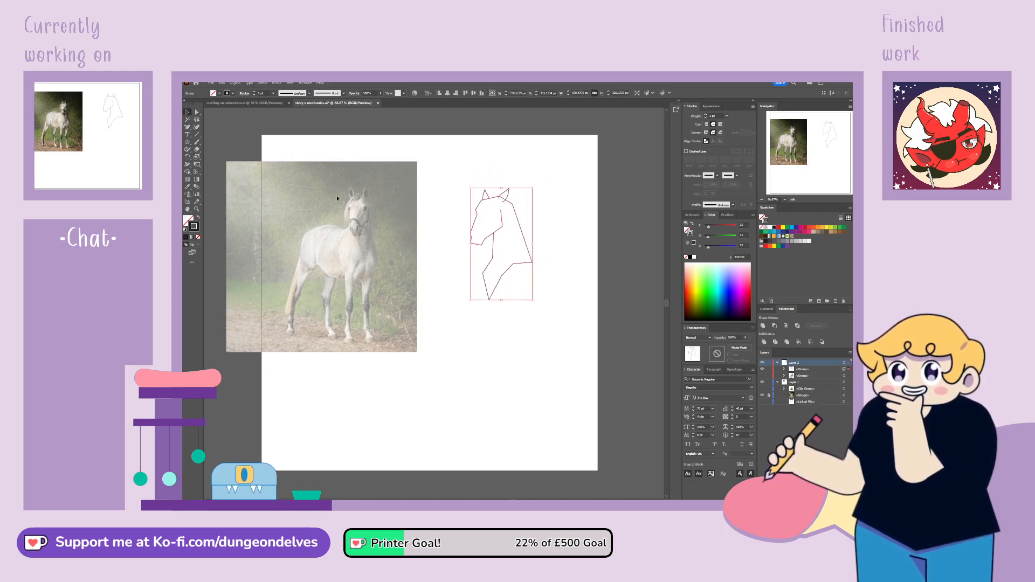
click(531, 357)
drag(523, 262, 504, 274)
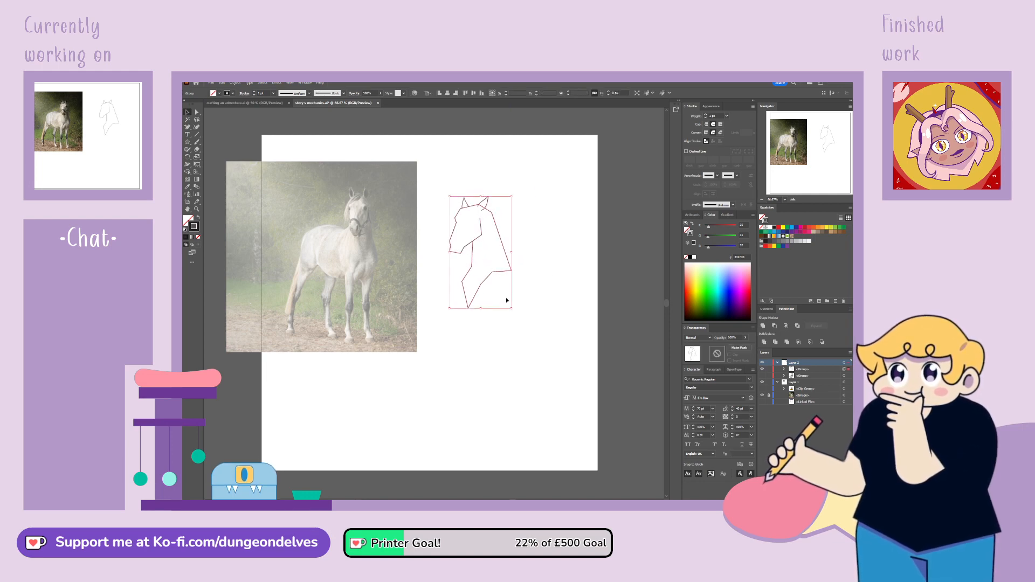
click(497, 393)
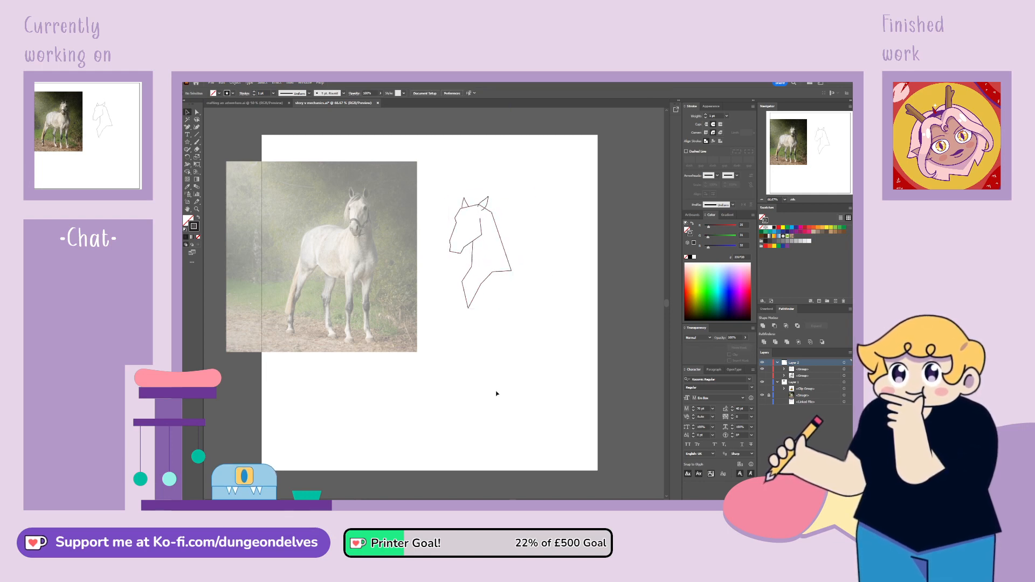
Set the stroke weight of all the horse head outline's paths to 5 pt
click(197, 112)
drag(435, 176, 543, 343)
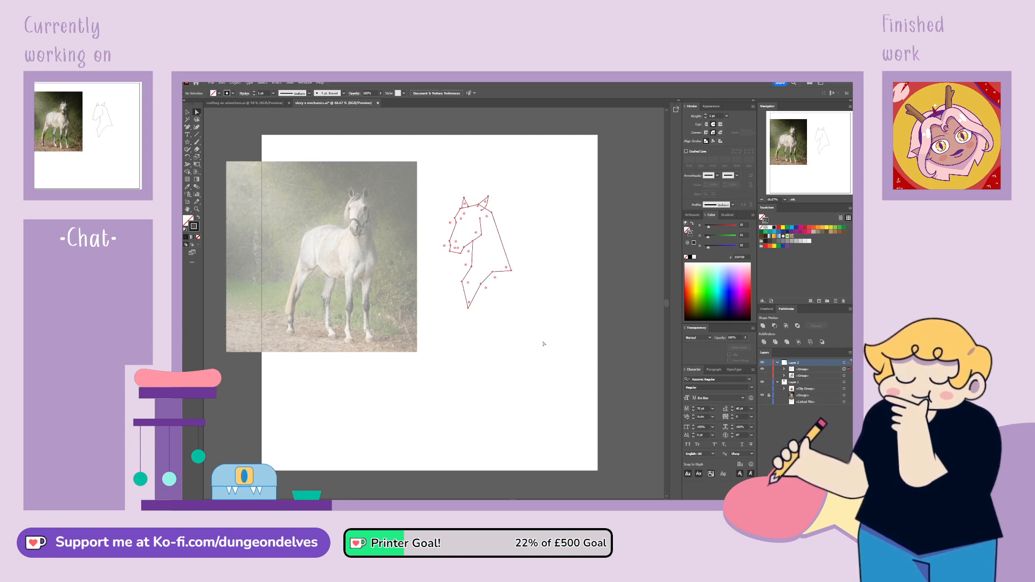
text(5)
key(Return)
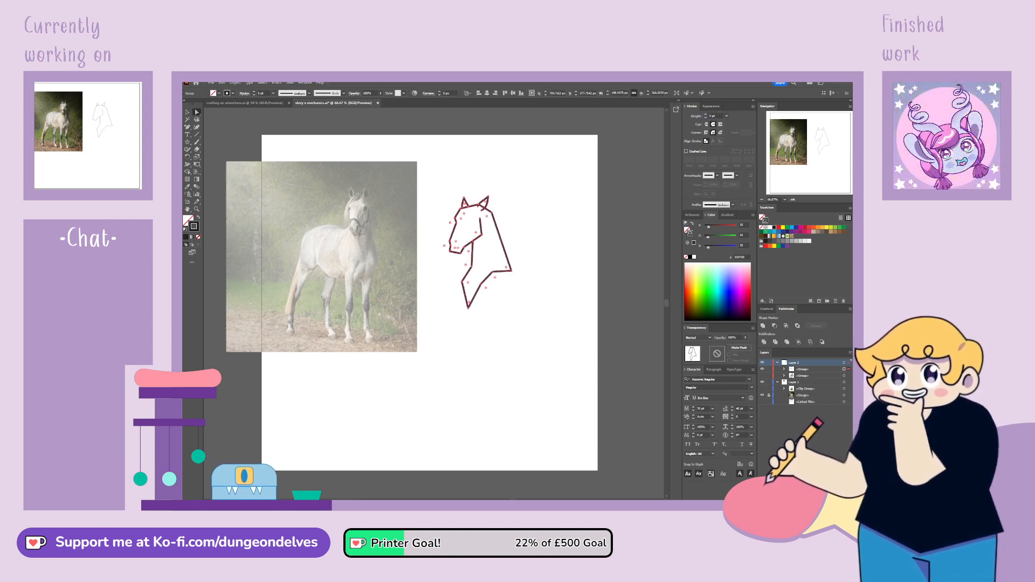
key(ctrl+plus)
key(ctrl+plus)
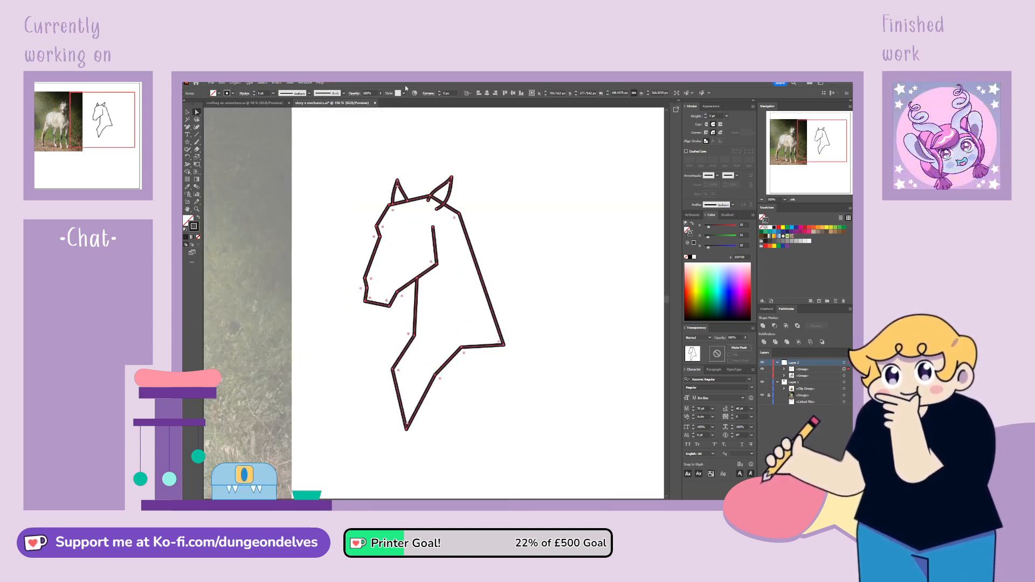
Add an anchor point on the neck line at the ear and delete the line segment that crosses the ear
click(189, 112)
click(287, 209)
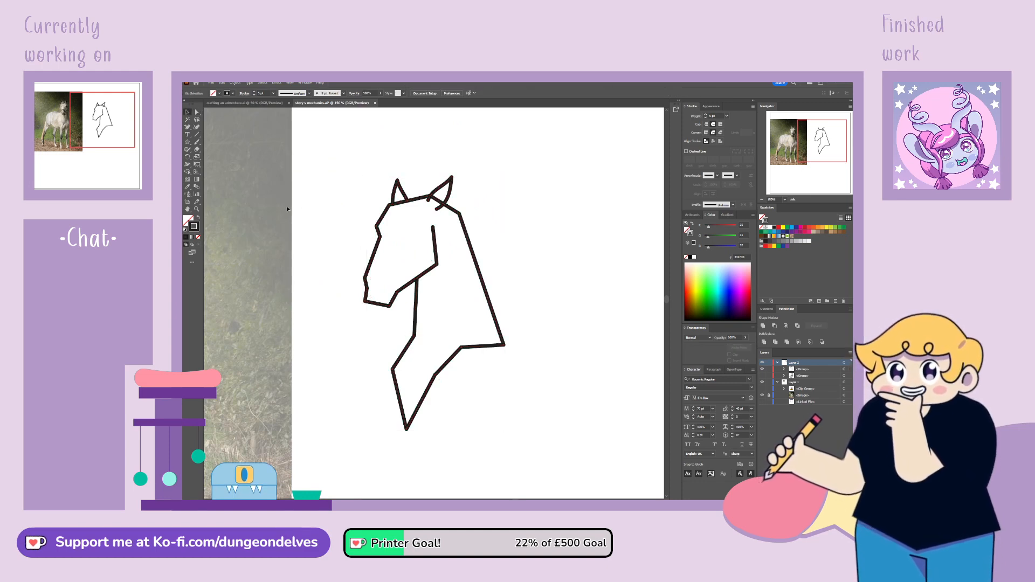
click(454, 215)
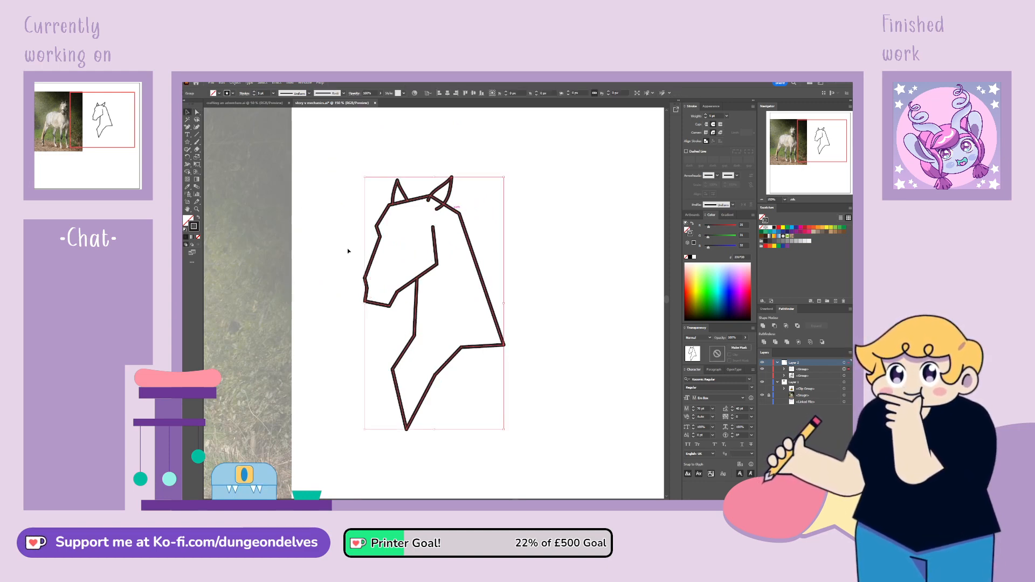
click(187, 127)
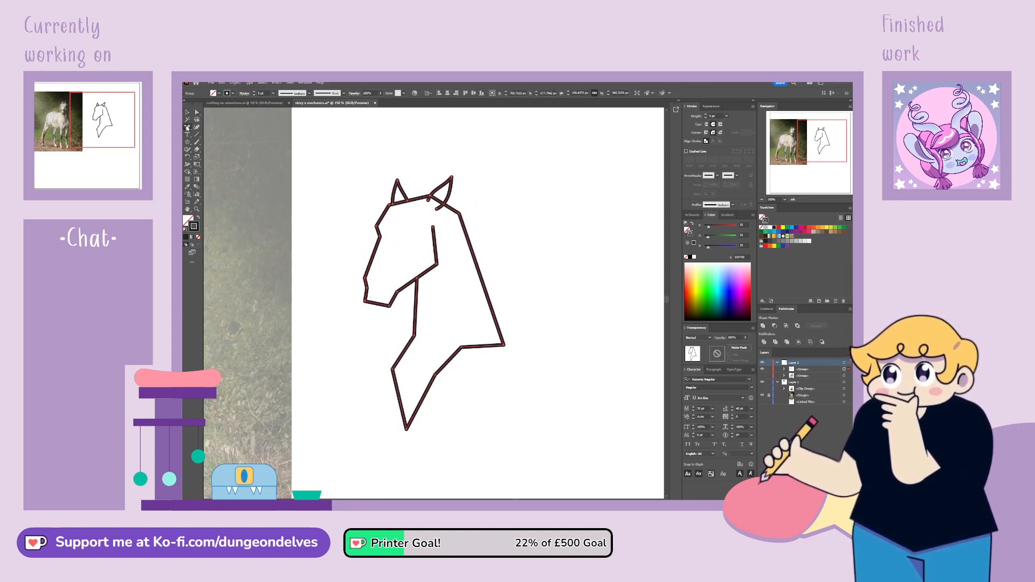
click(442, 203)
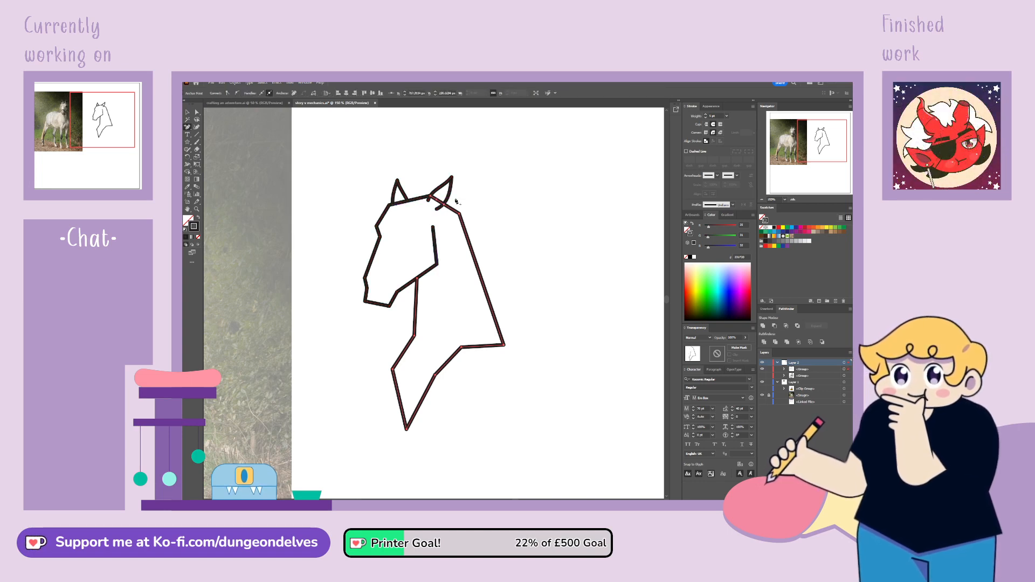
key(Delete)
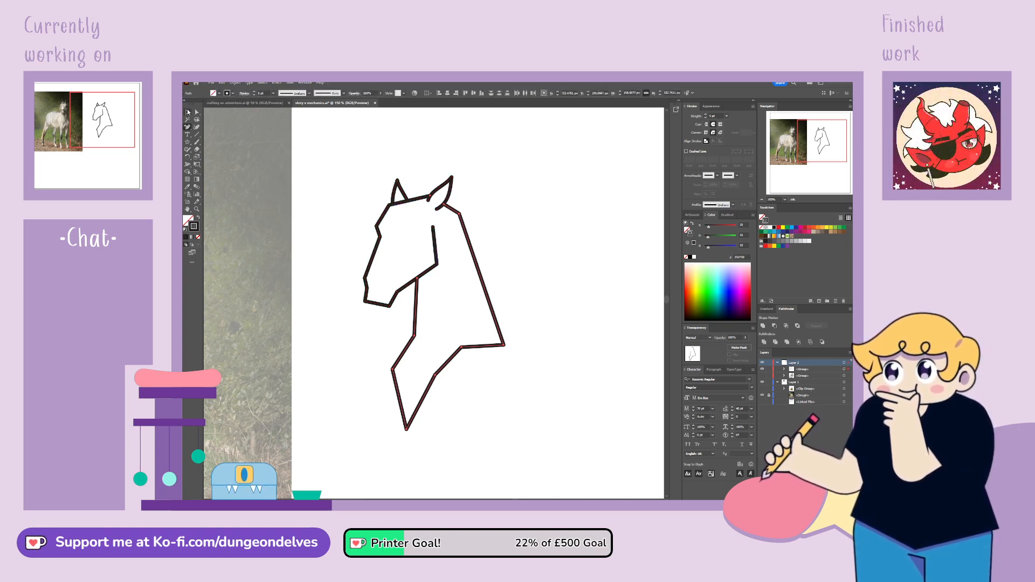
Round the neck's corner behind the ear and curve the top of the head between the ears
key(v)
key(a)
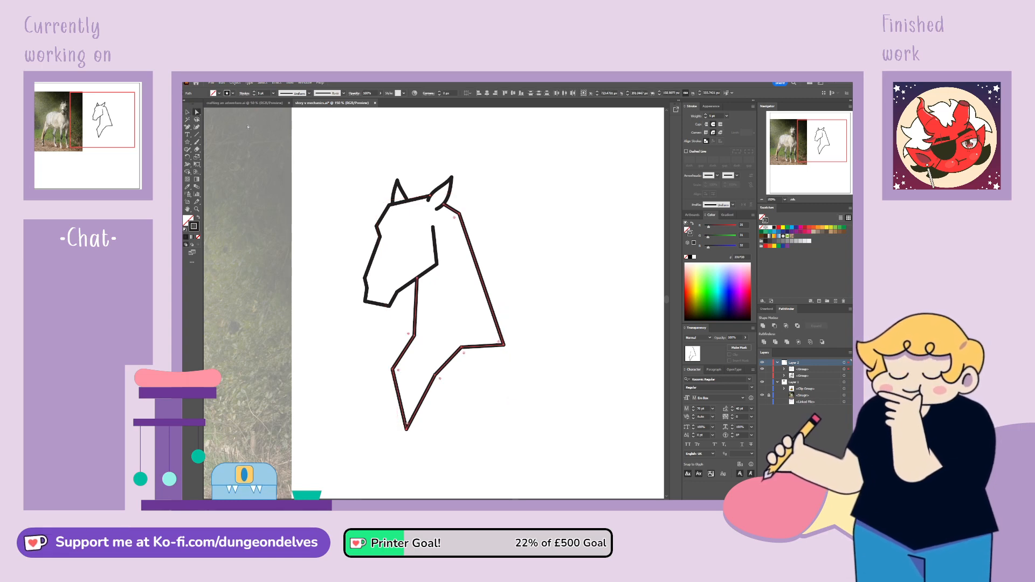
click(458, 215)
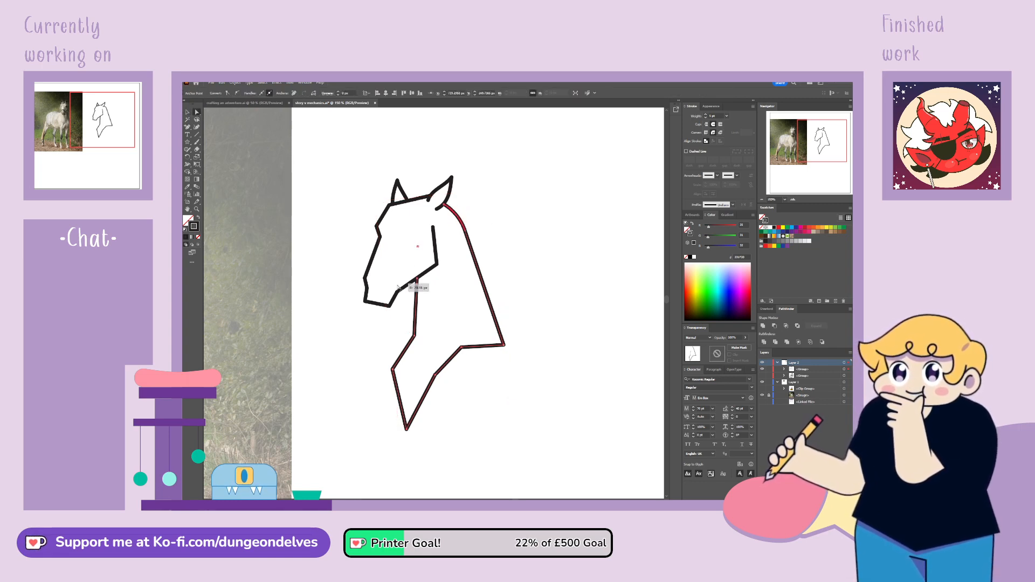
click(431, 199)
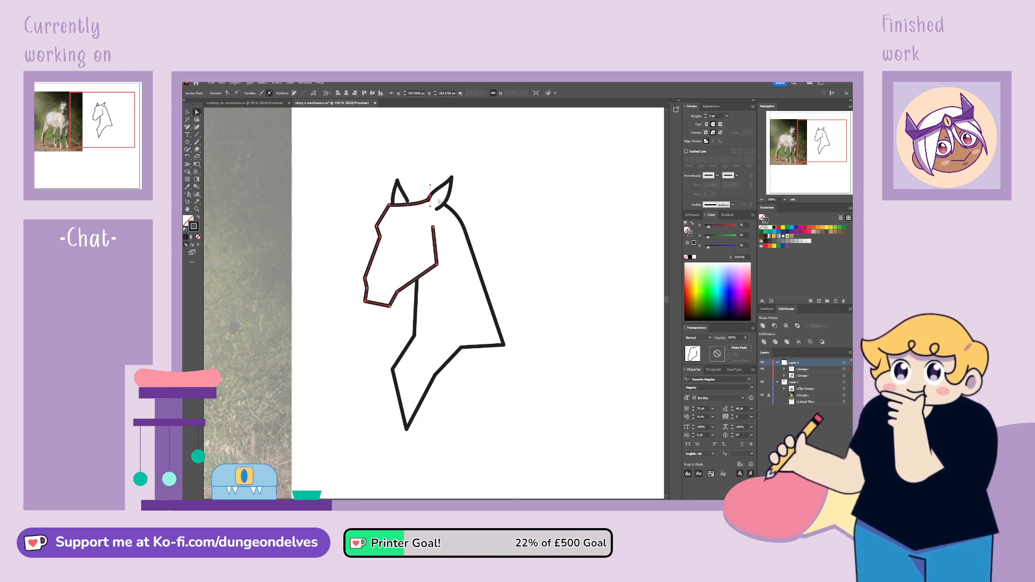
drag(431, 198, 417, 200)
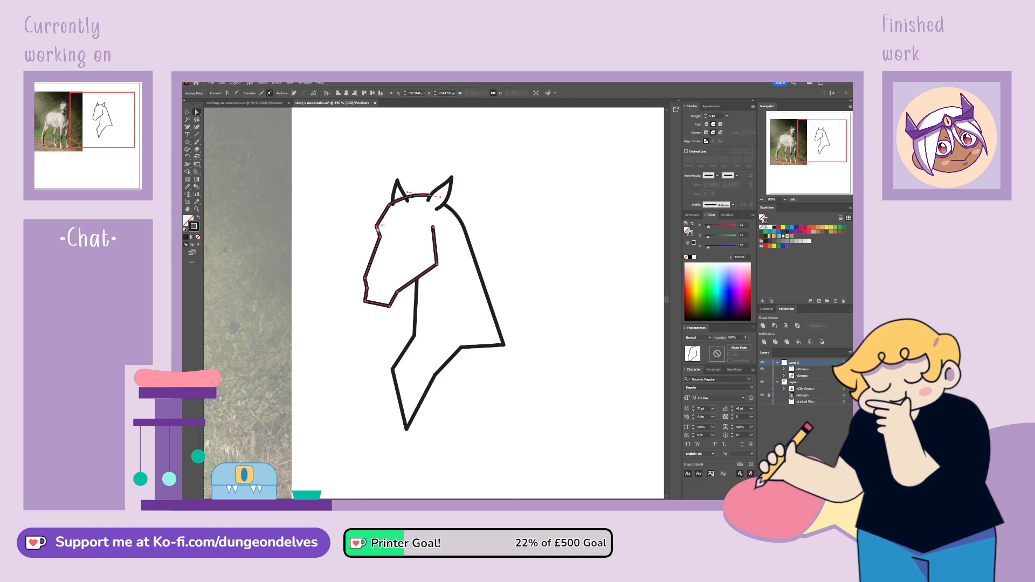
Round the corner at the horse's forehead and the corners of its muzzle into smooth curves
click(377, 227)
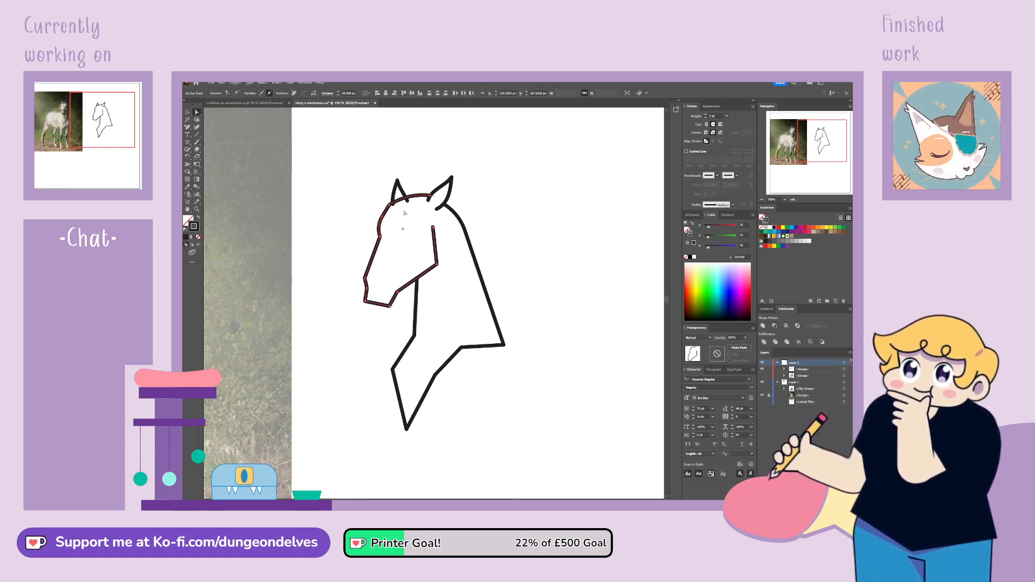
click(365, 302)
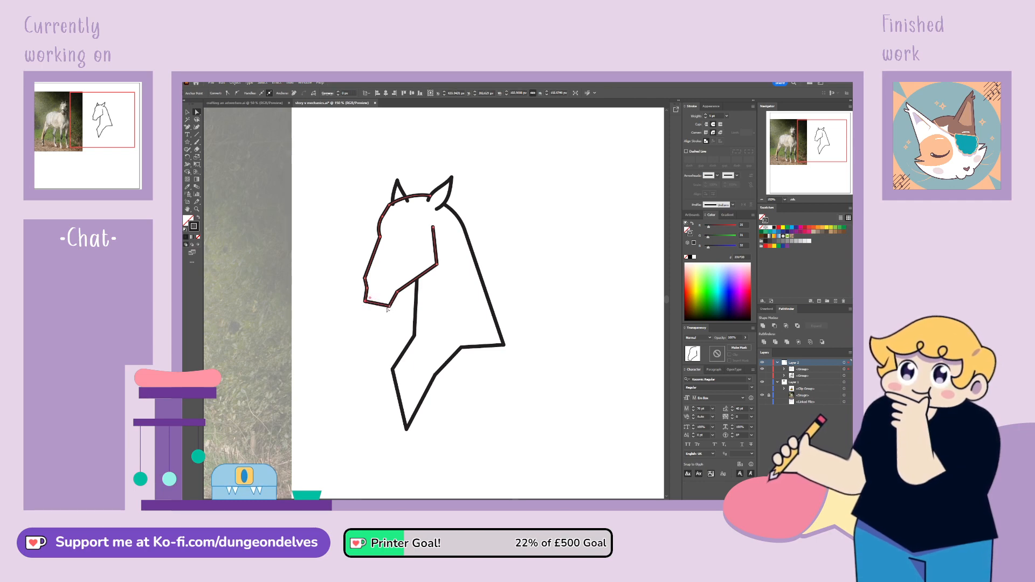
shift+click(389, 307)
mouse_move(389, 307)
mouse_down()
mouse_move(392, 265)
mouse_move(382, 281)
mouse_move(417, 286)
mouse_move(405, 296)
mouse_up()
click(366, 278)
click(366, 278)
Convert the jaw's corner point to a smooth curve and reshape the jawline towards the chin
click(436, 265)
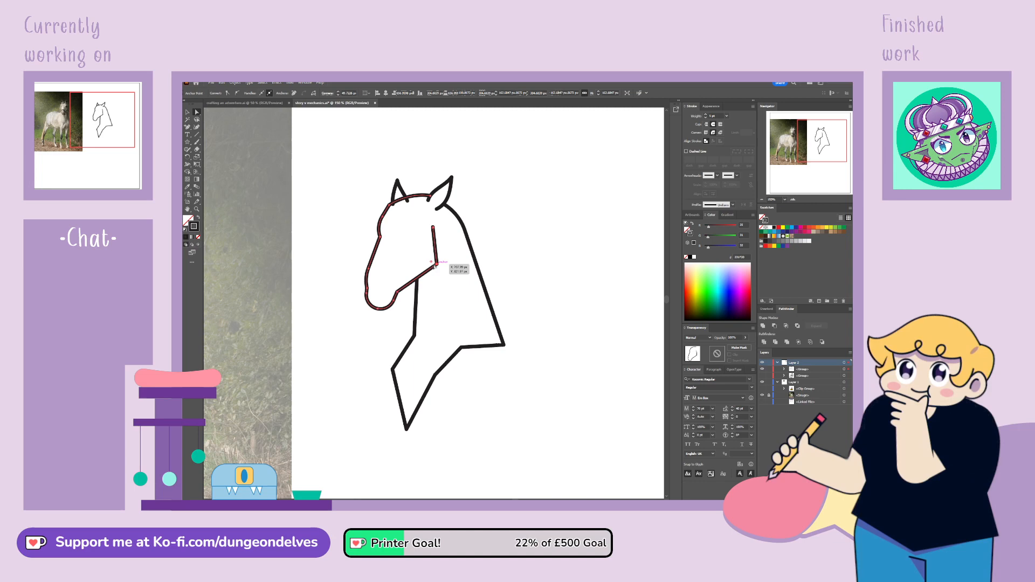
click(237, 93)
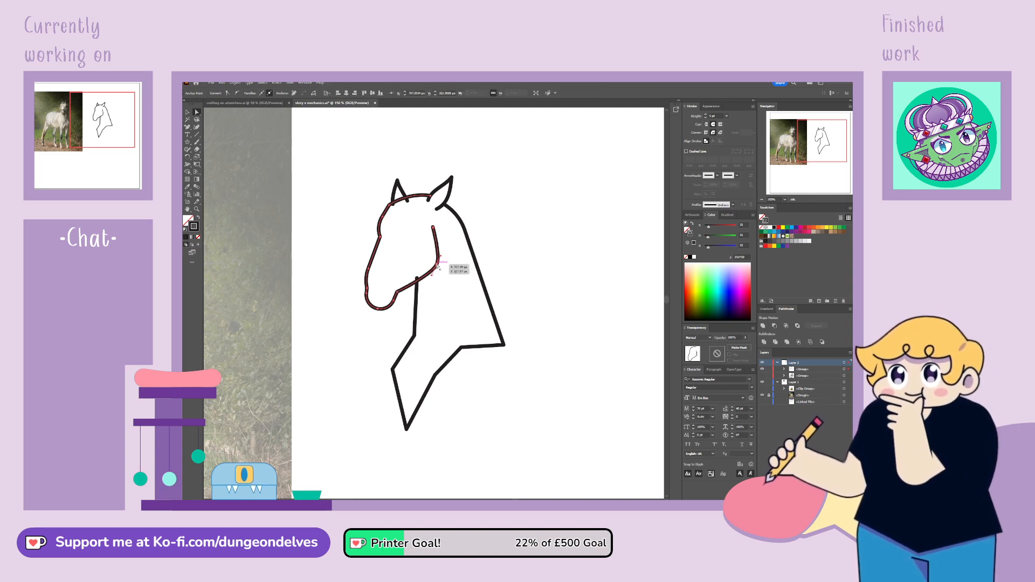
drag(438, 265, 400, 287)
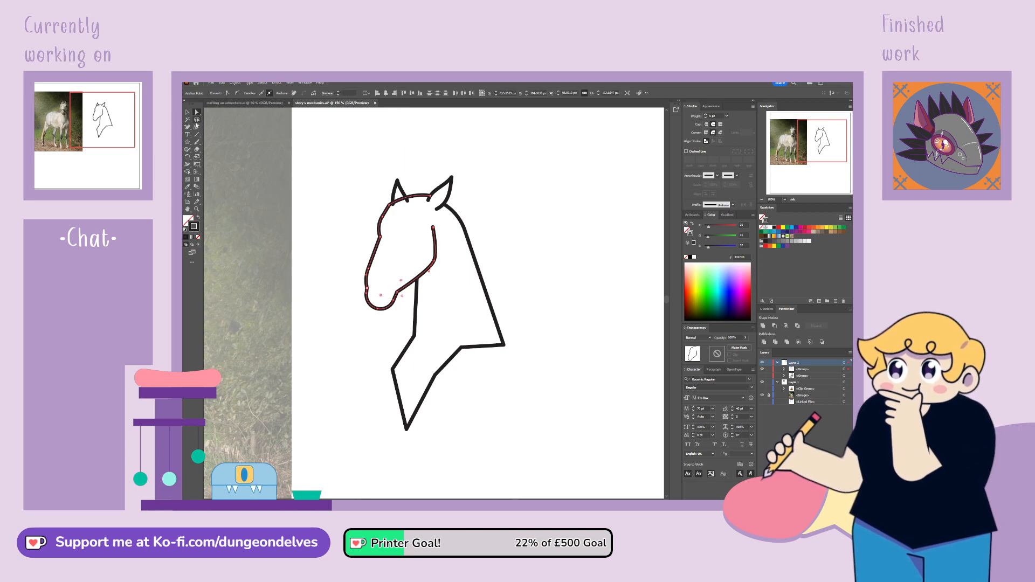
Adjust the top end of the throat line so it meets the underside of the jaw
click(197, 121)
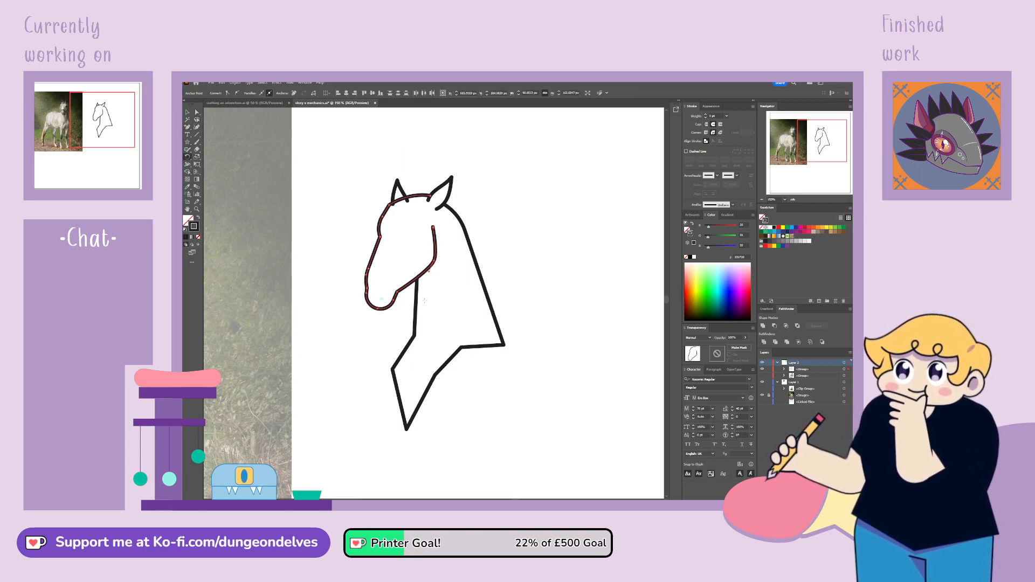
click(384, 333)
drag(383, 330, 384, 330)
click(198, 113)
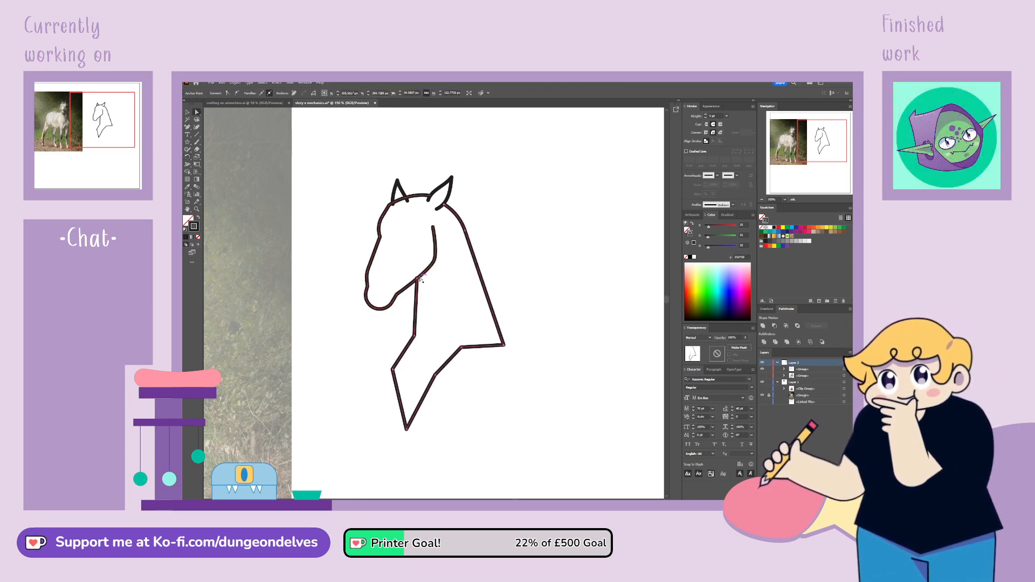
drag(417, 284, 417, 281)
click(368, 286)
click(351, 326)
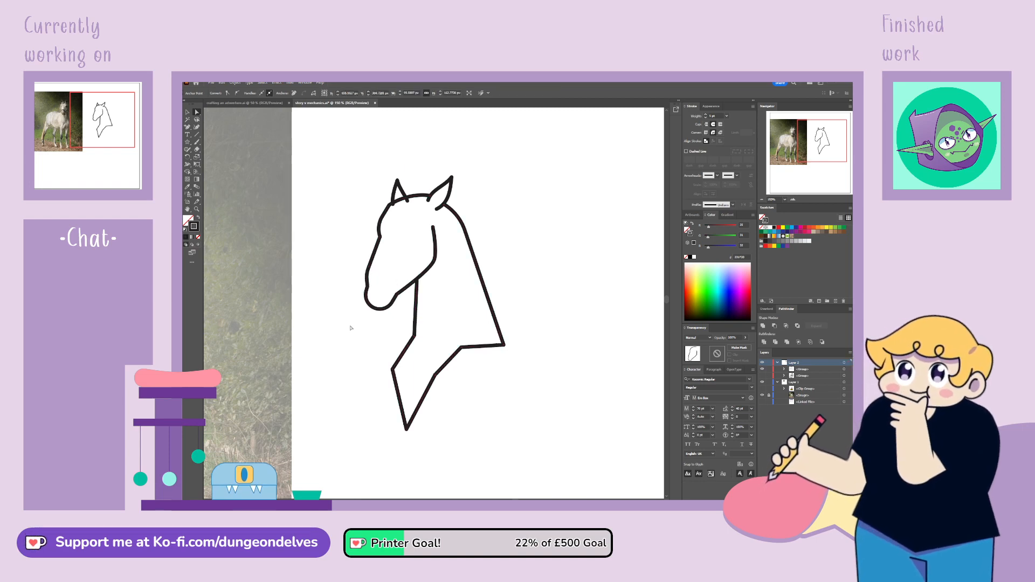
Smooth the forehead curve below the smaller ear and shorten that ear's inner line to end on the head outline
click(389, 206)
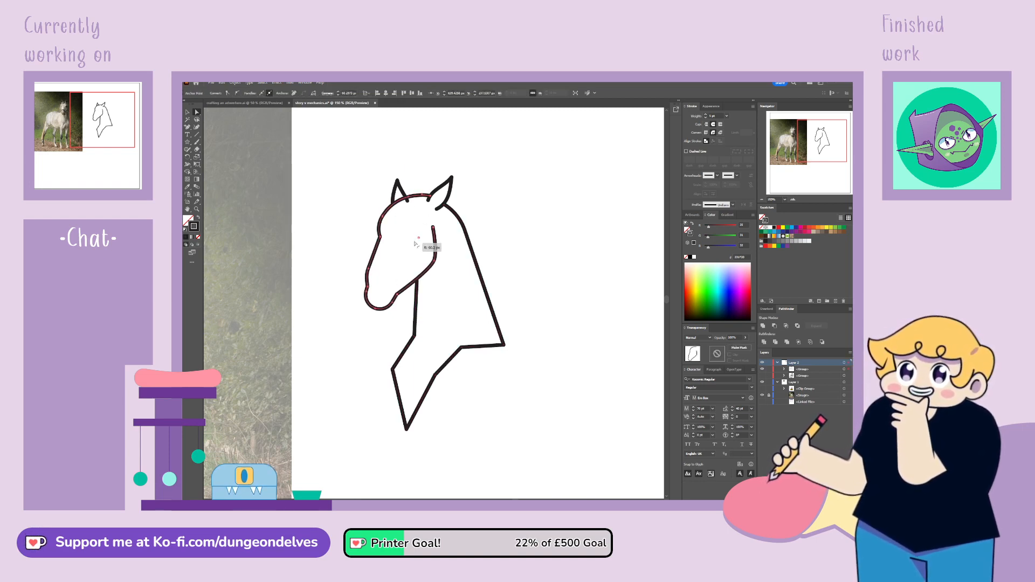
click(364, 352)
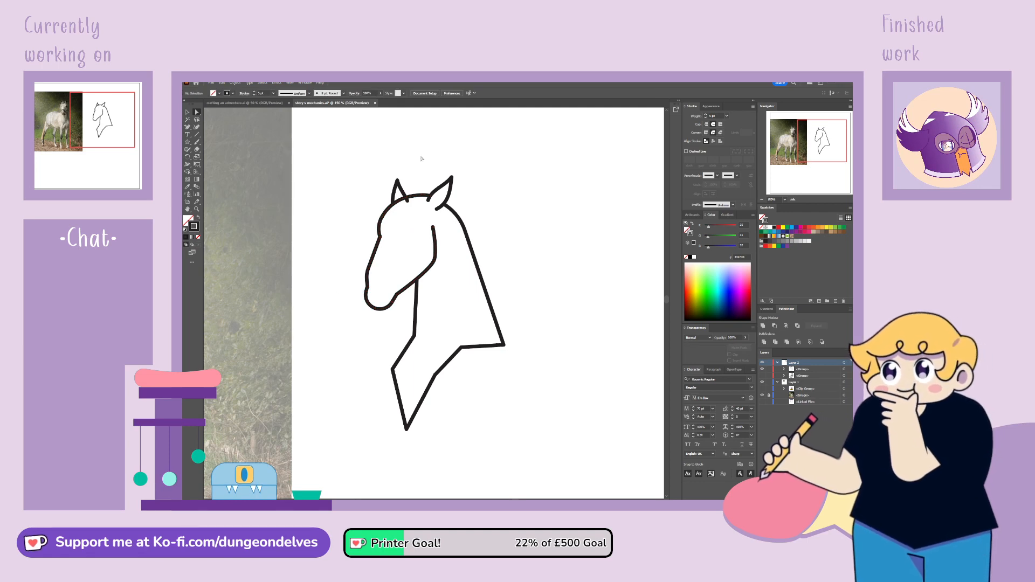
click(407, 199)
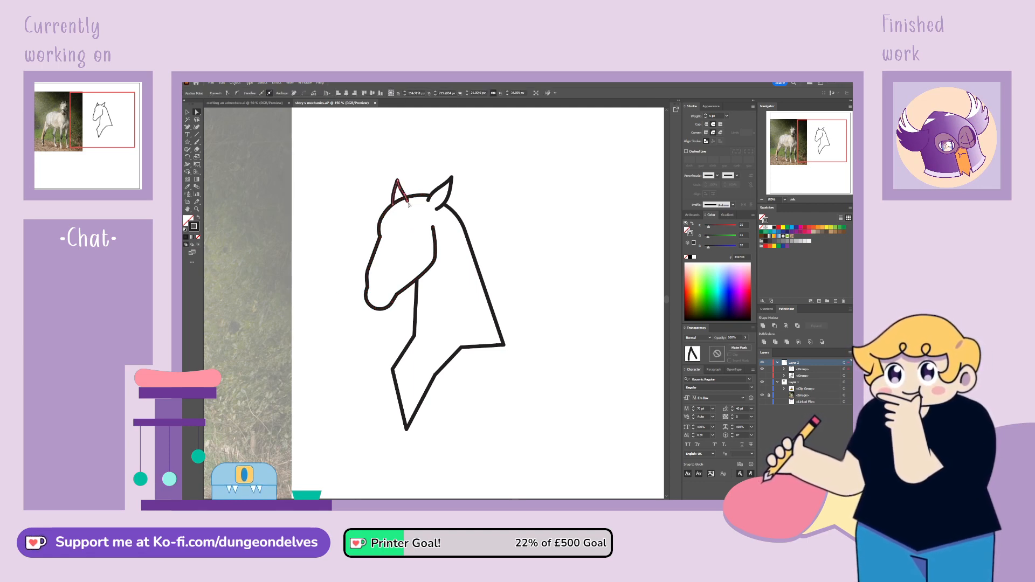
click(509, 168)
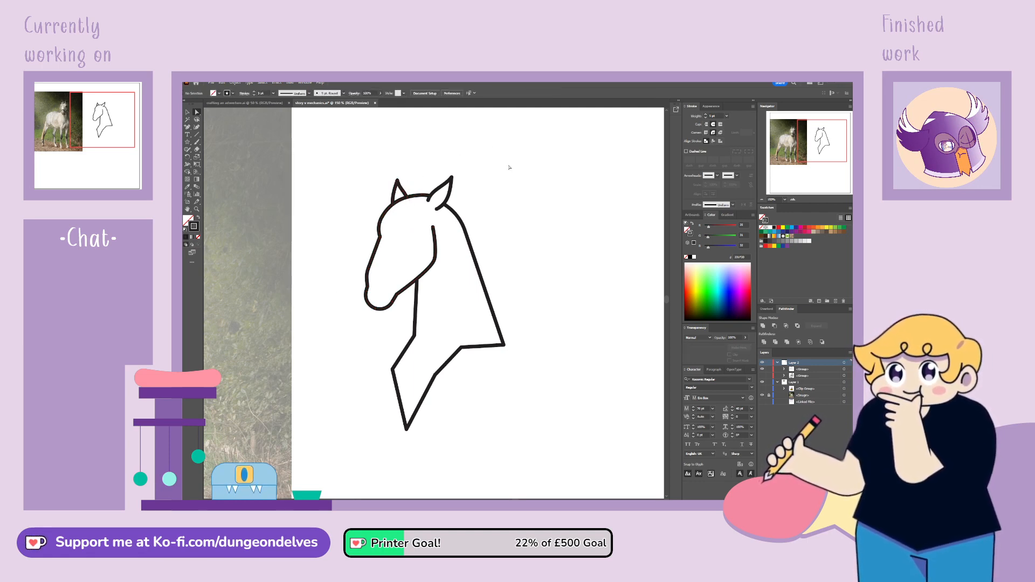
Draw a short horizontal line on the horse's face for the eye with the Pen tool
click(188, 128)
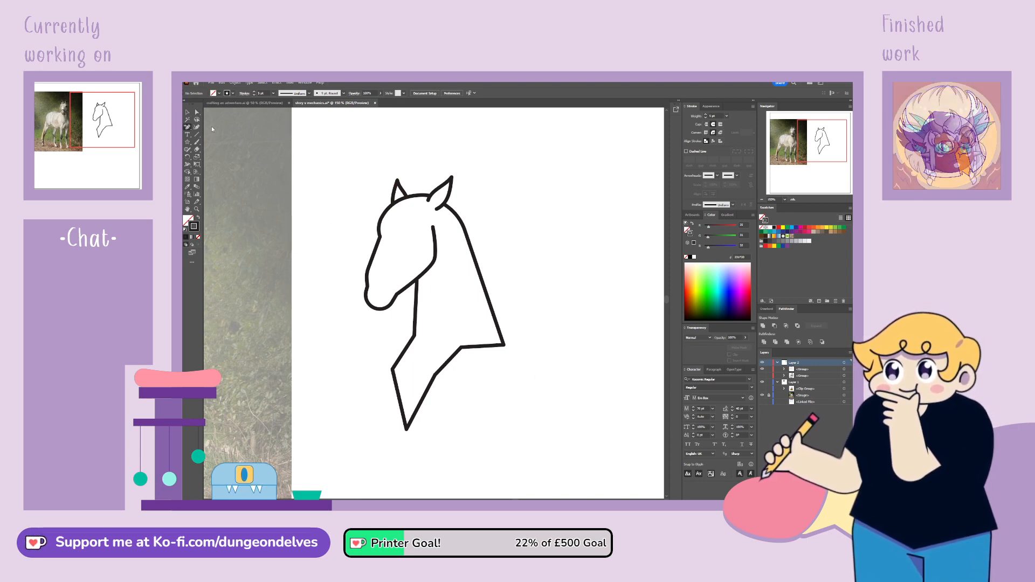
click(397, 246)
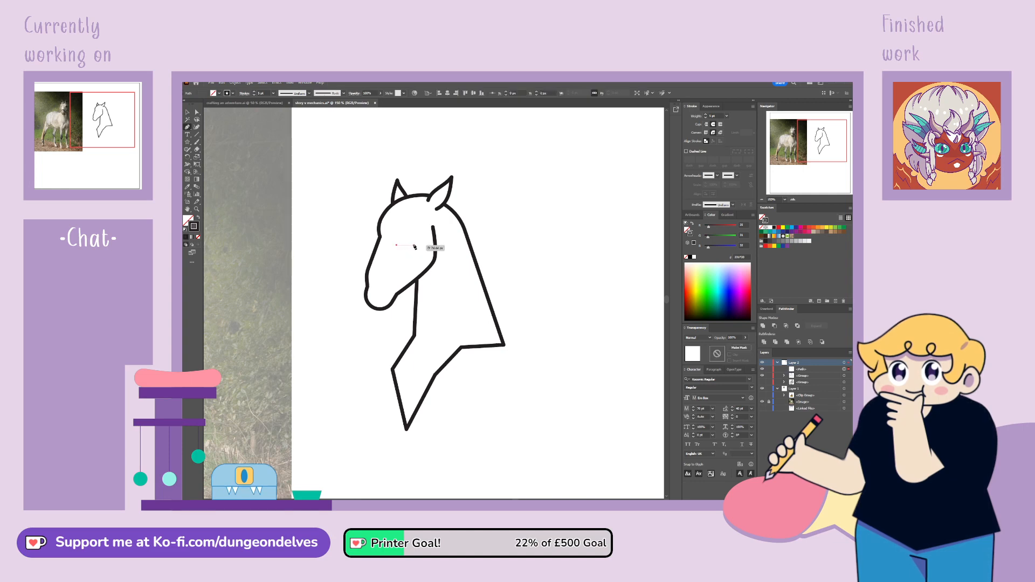
click(414, 245)
click(334, 202)
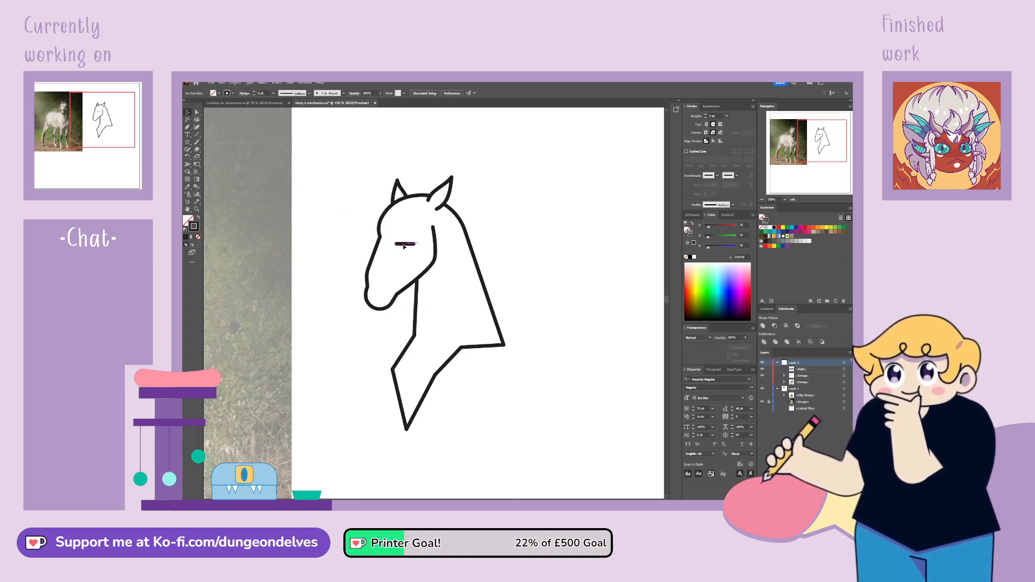
Paint a short slanted brow above the eye line and two small rounded lips under the muzzle with the Paintbrush
key(b)
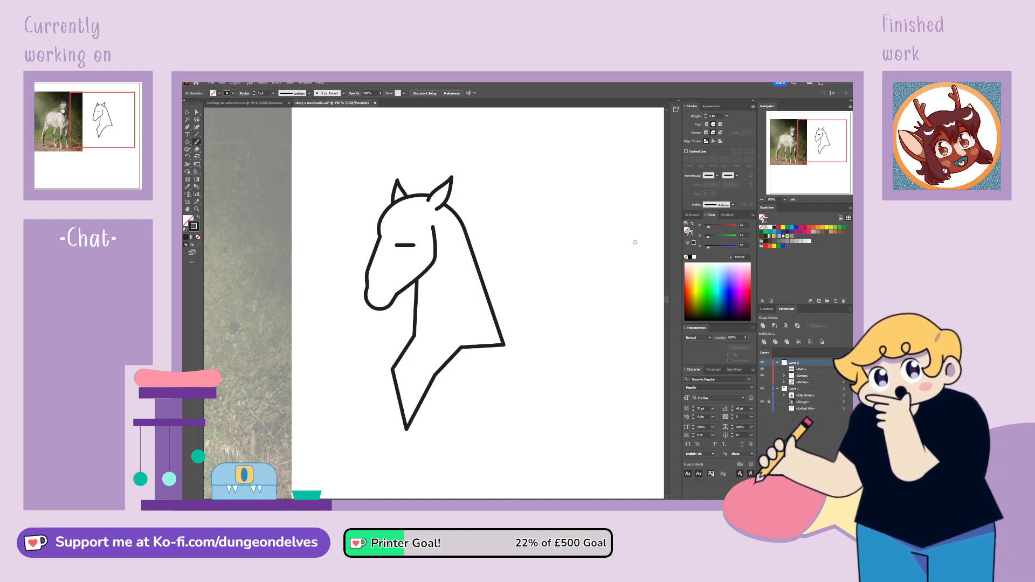
drag(635, 243, 665, 247)
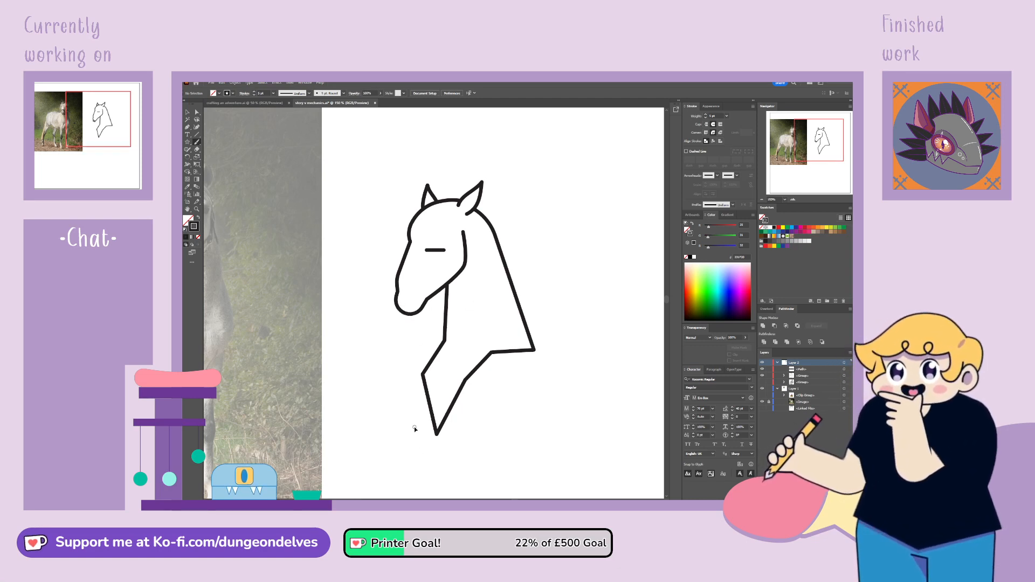
key(ctrl+plus)
key(ctrl+plus)
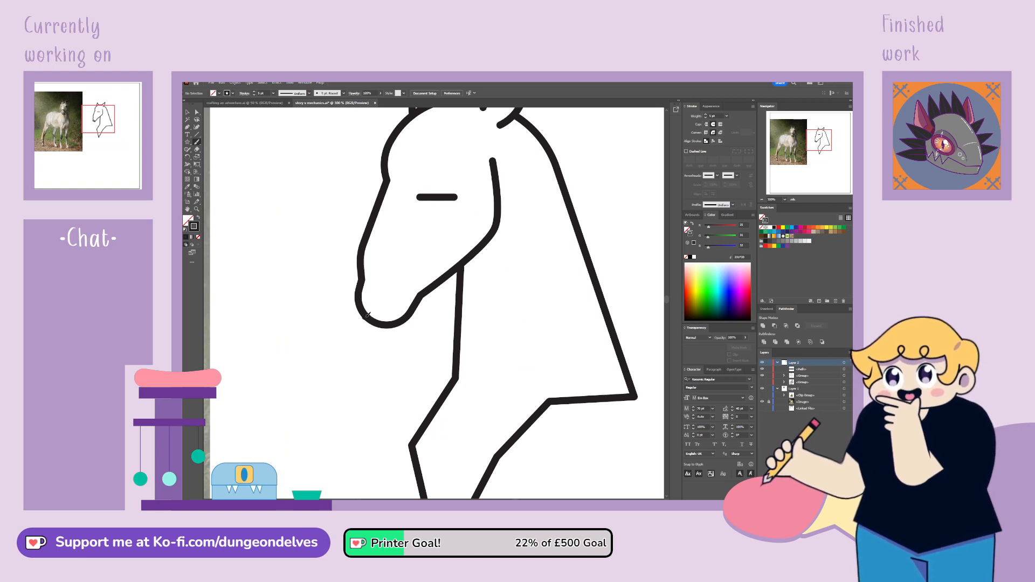
drag(368, 327, 376, 328)
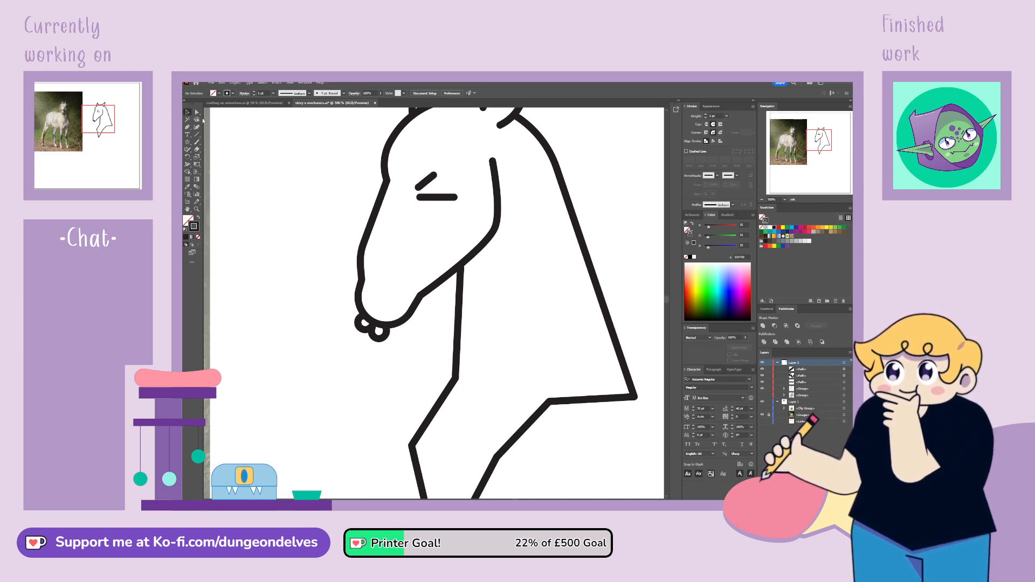
Add anchor points on the muzzle outline at both ends of the lips and delete the outline segments between them
click(440, 327)
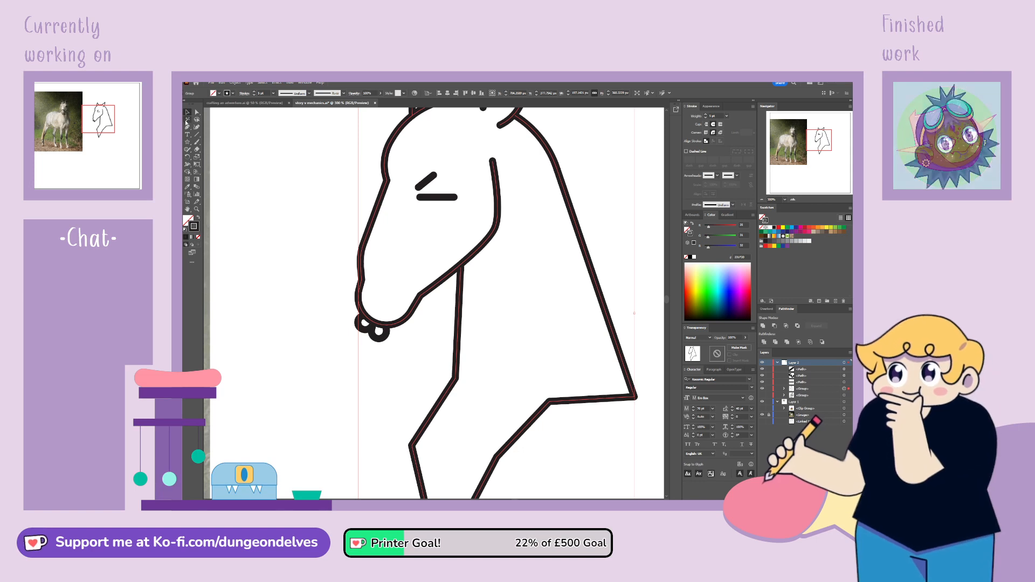
click(366, 313)
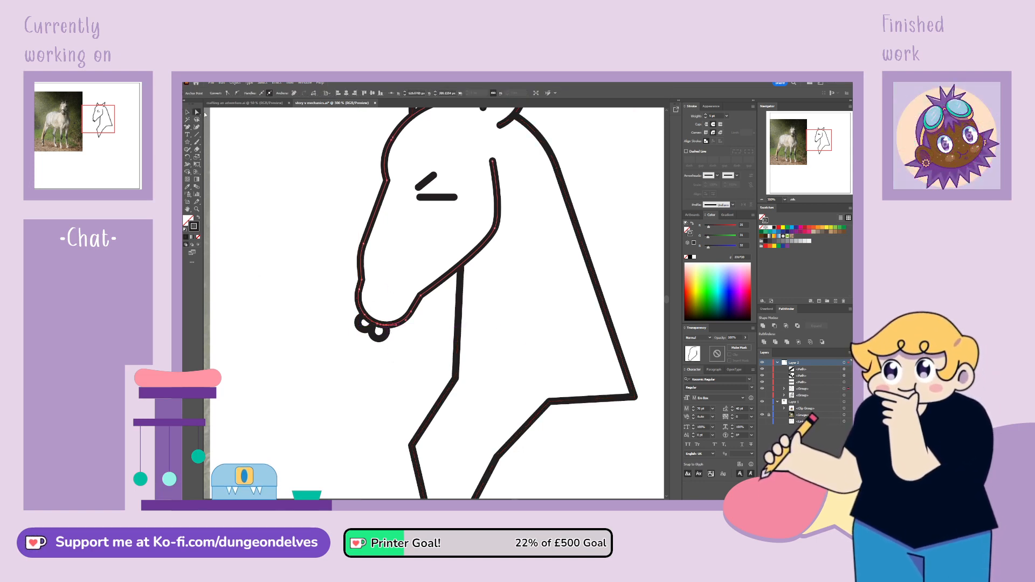
click(383, 324)
key(Delete)
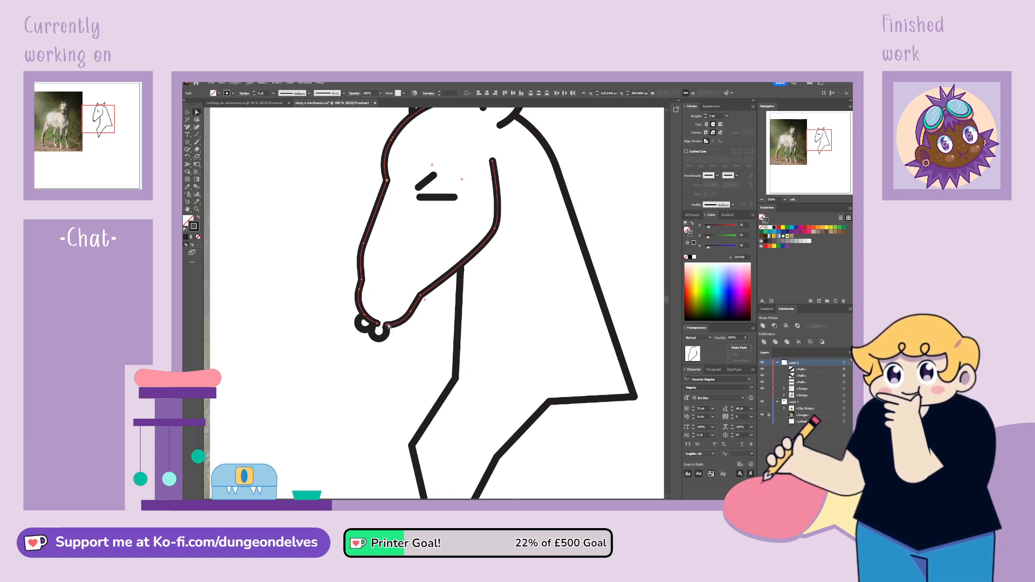
click(378, 326)
key(Delete)
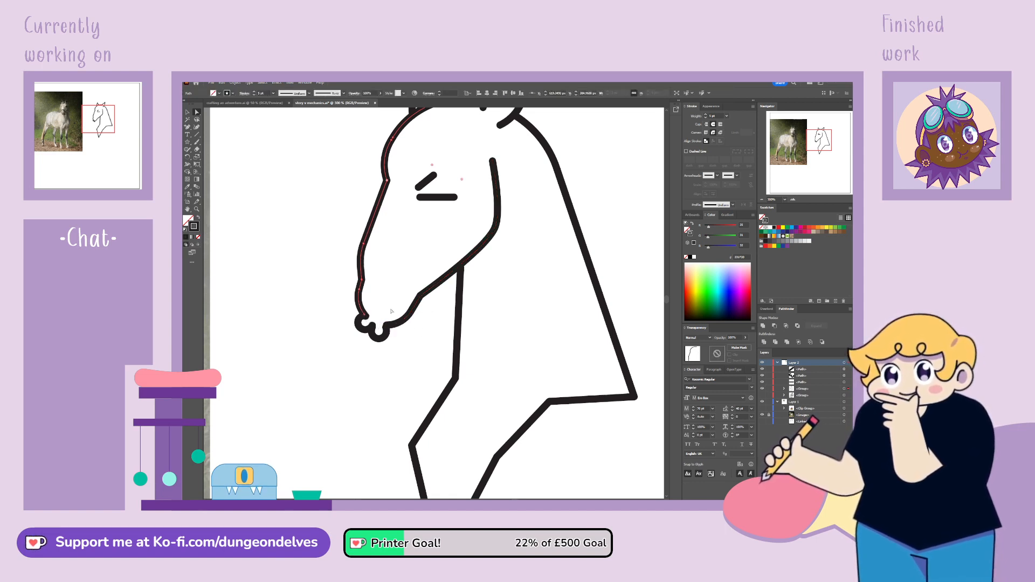
click(335, 477)
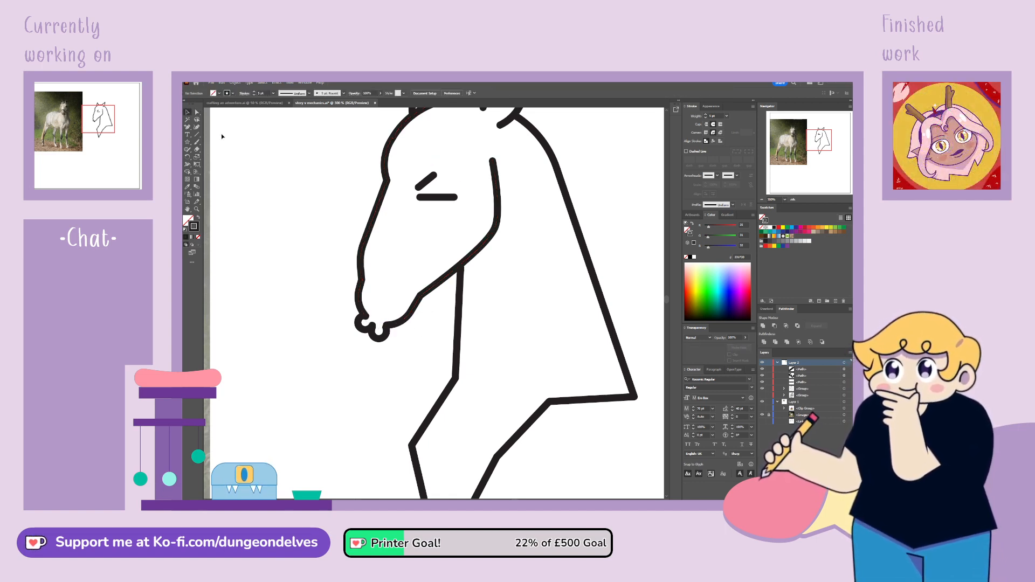
Match the stroke weight of the lips path to the horse head outline
click(382, 342)
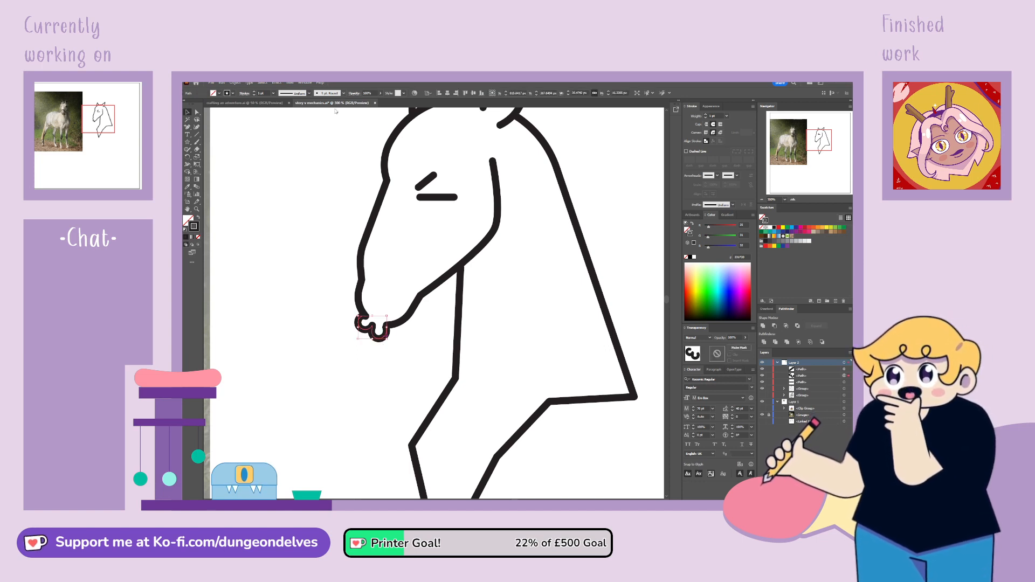
click(305, 131)
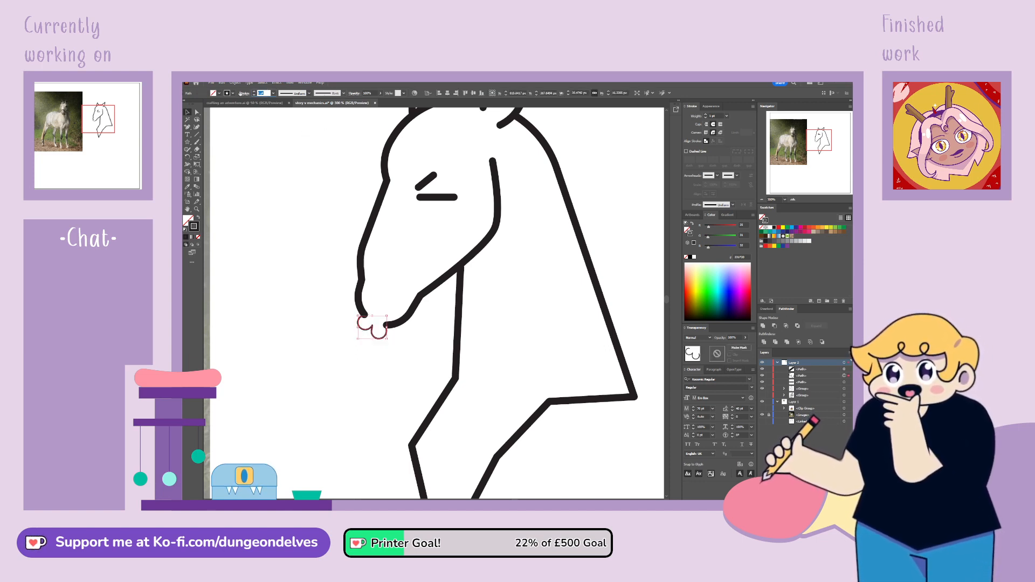
key(Return)
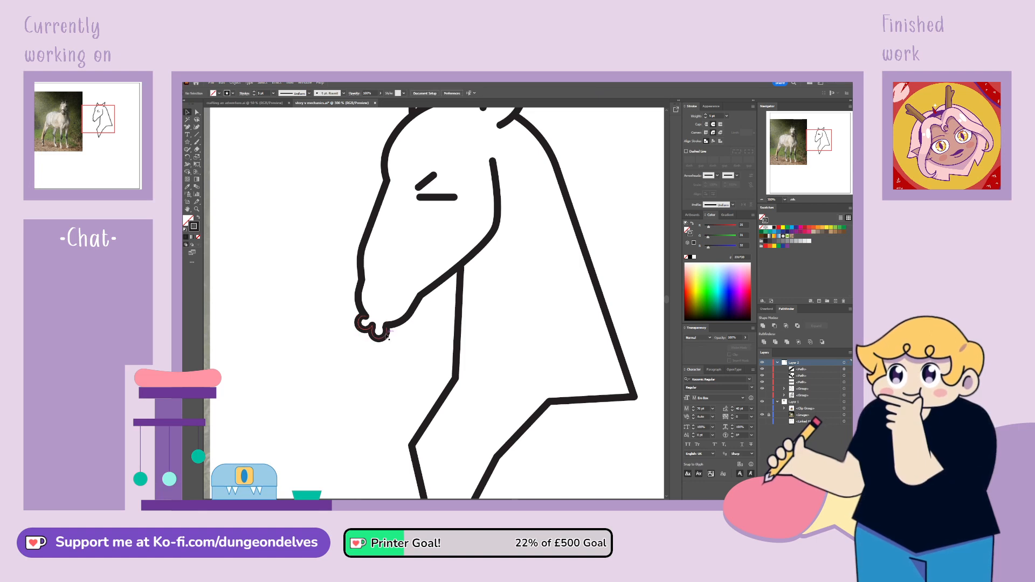
Adjust the end anchor points of the lips path so they join the muzzle outline on both sides
click(196, 112)
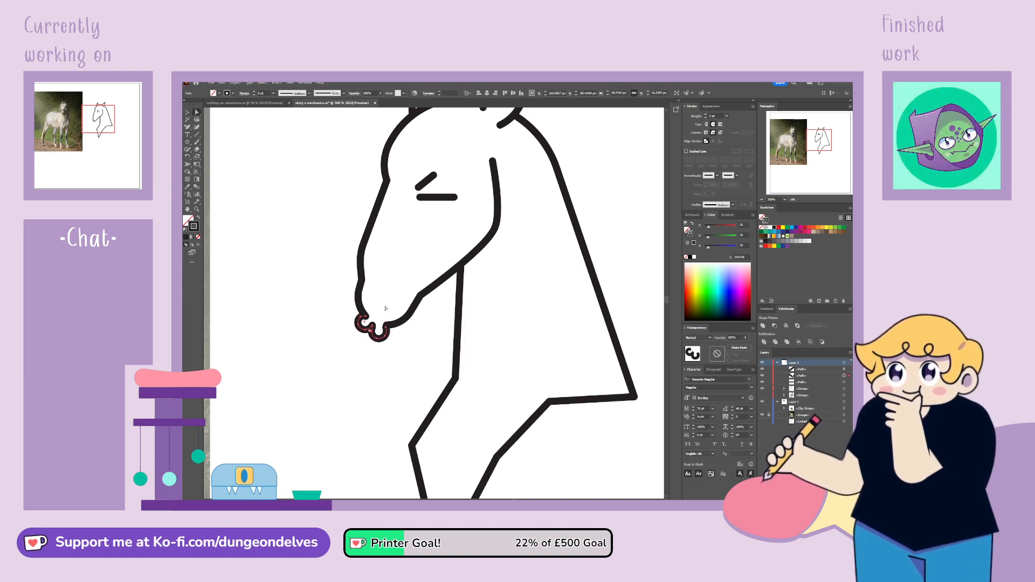
drag(386, 326, 366, 316)
click(386, 327)
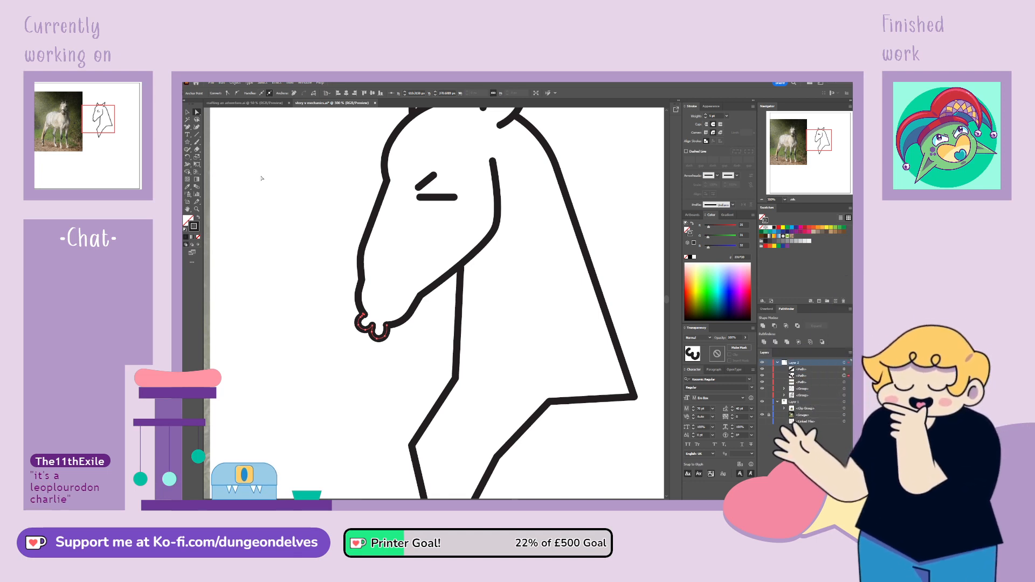
key(ctrl+plus)
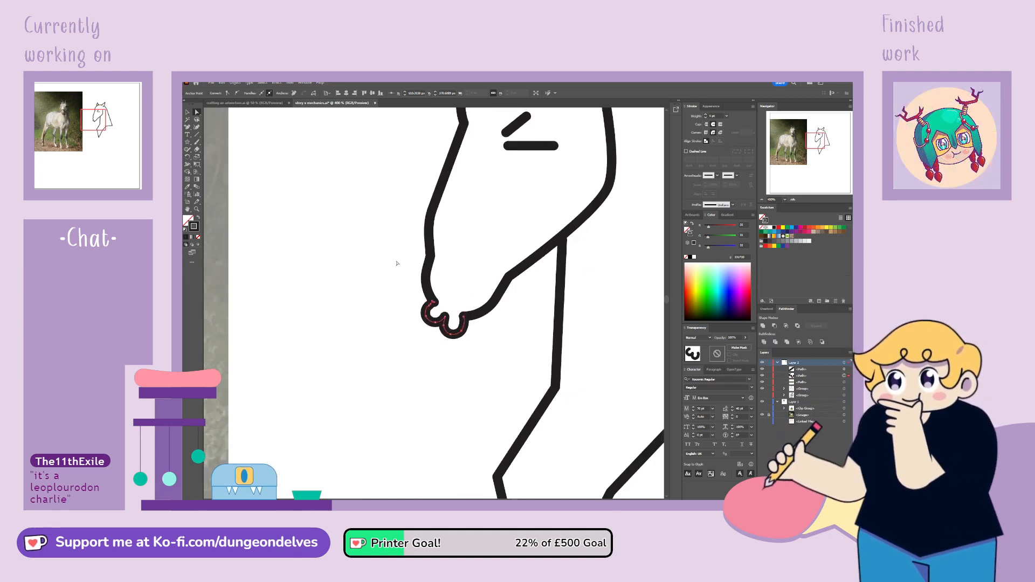
click(423, 298)
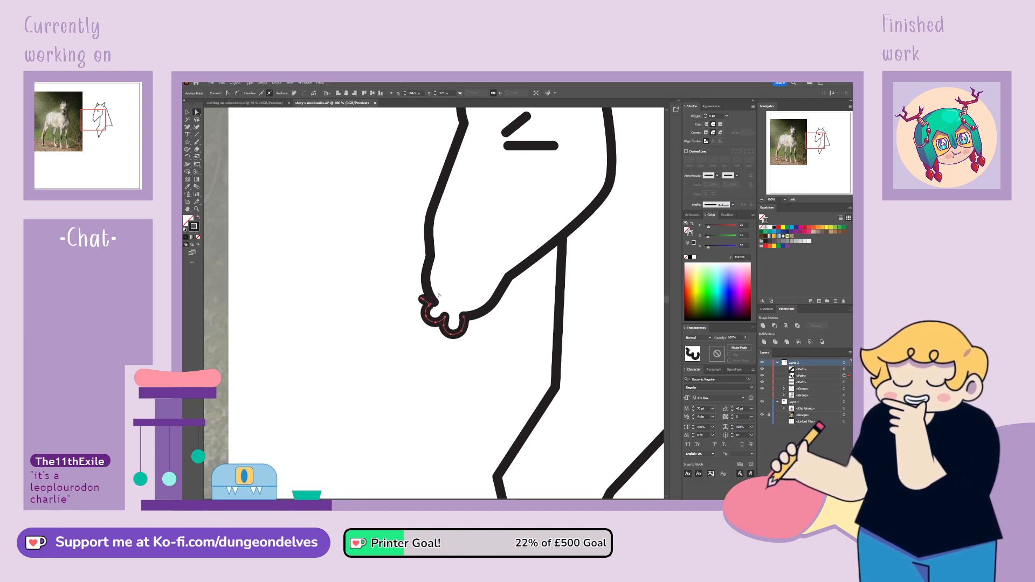
click(475, 255)
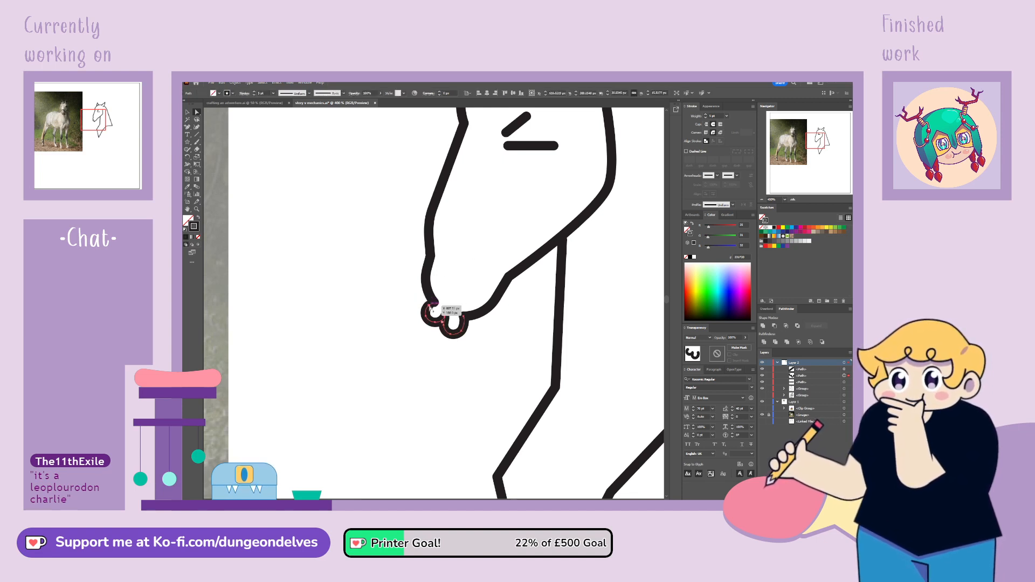
drag(429, 306, 426, 304)
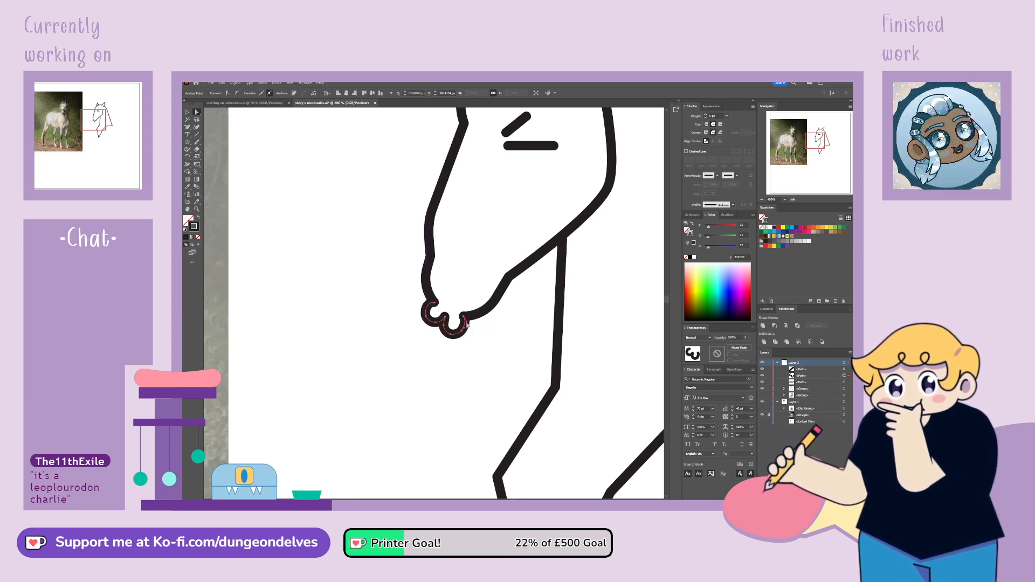
click(539, 312)
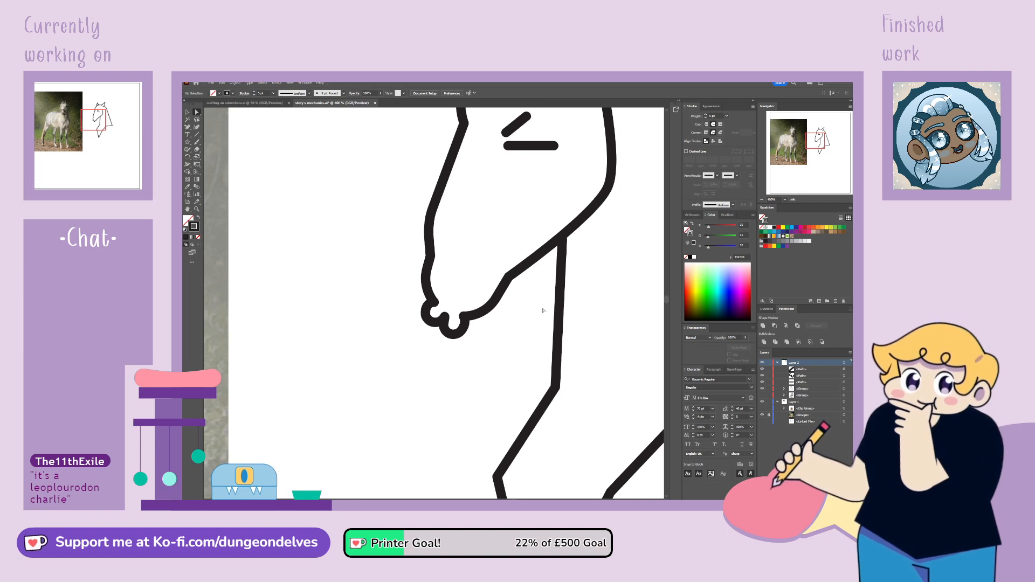
key(ctrl+minus)
drag(633, 314, 562, 361)
click(188, 112)
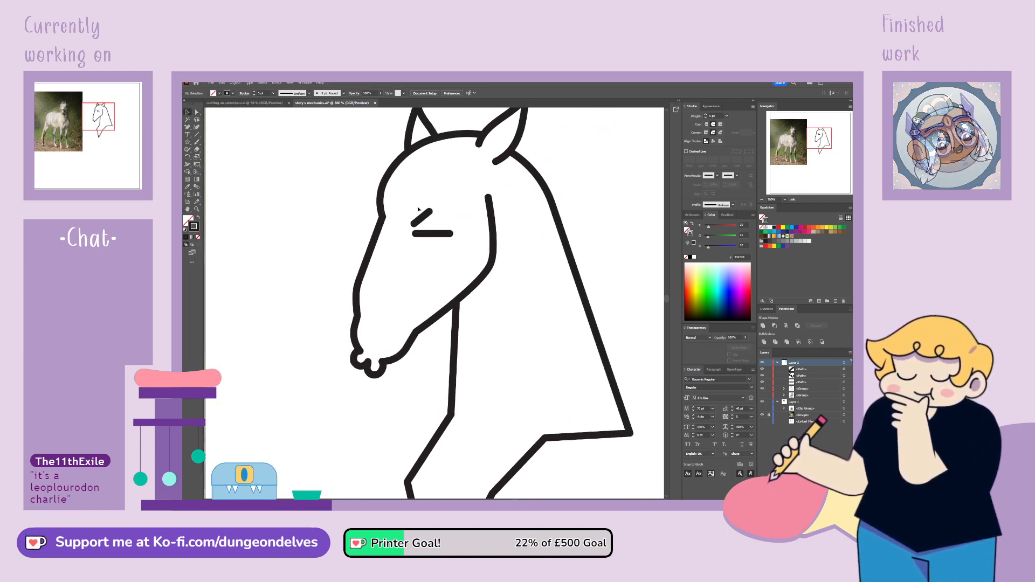
Set the stroke weight of the brow and eye line to 5 and move the brow down to meet the eye line
drag(418, 210, 456, 240)
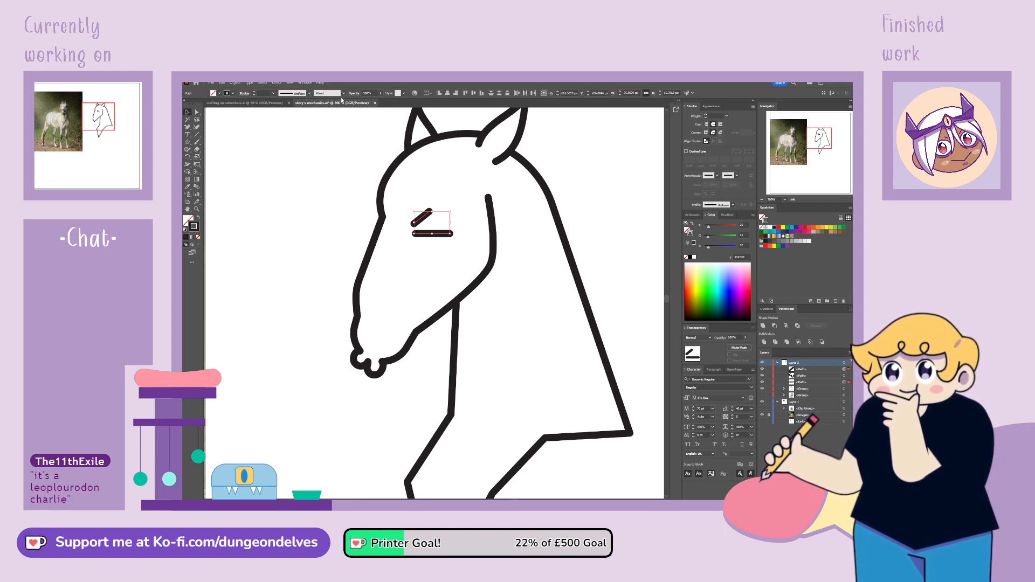
click(301, 119)
click(274, 93)
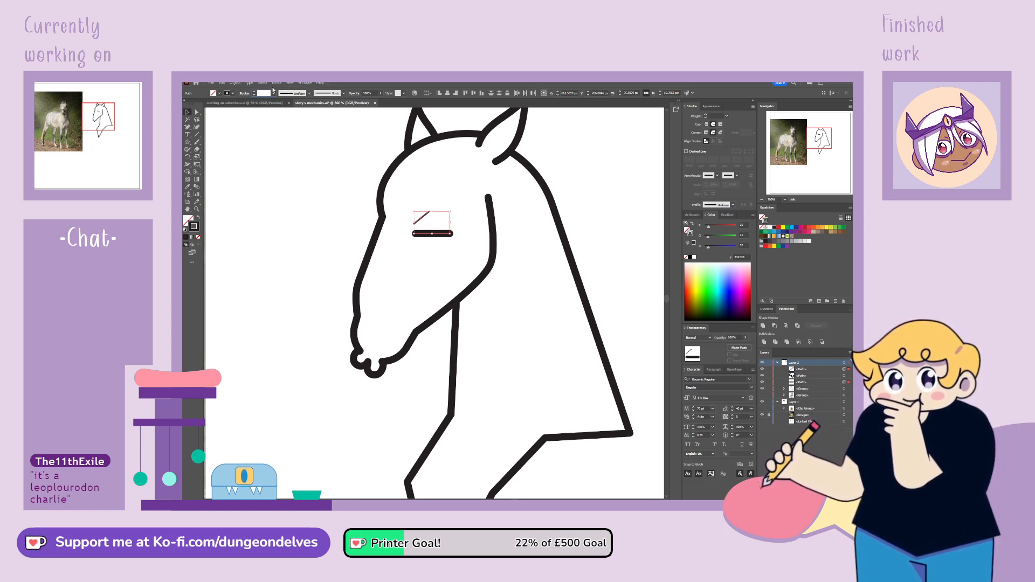
text(5)
key(Return)
click(310, 358)
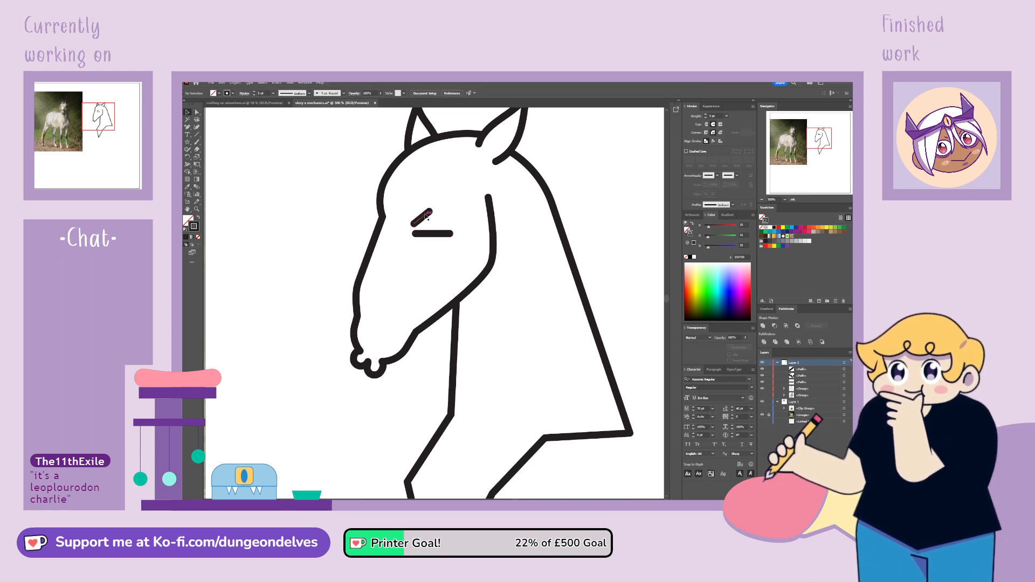
drag(425, 216, 424, 222)
click(309, 456)
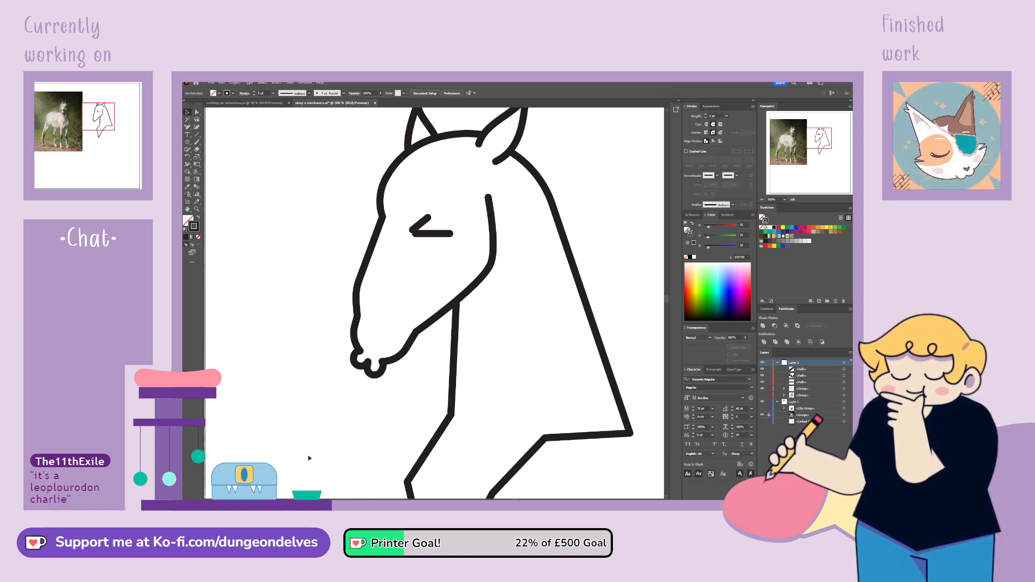
Draw a straight-segment Pen path from the base of the mane line along the back, rump and belly to the neck outline's lowest point
key(ctrl+1)
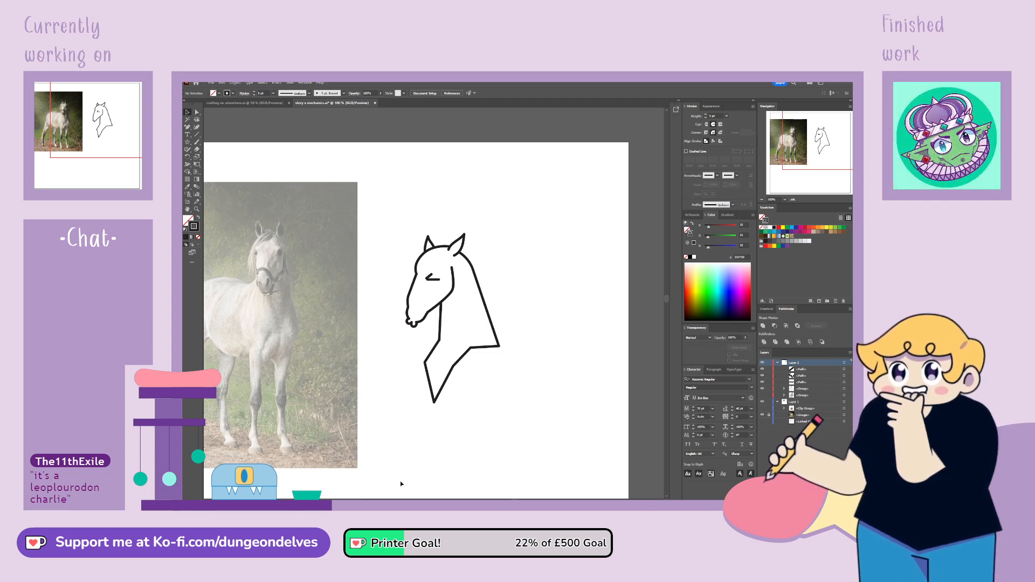
mouse_move(816, 146)
mouse_down()
mouse_move(805, 152)
mouse_move(813, 150)
mouse_up()
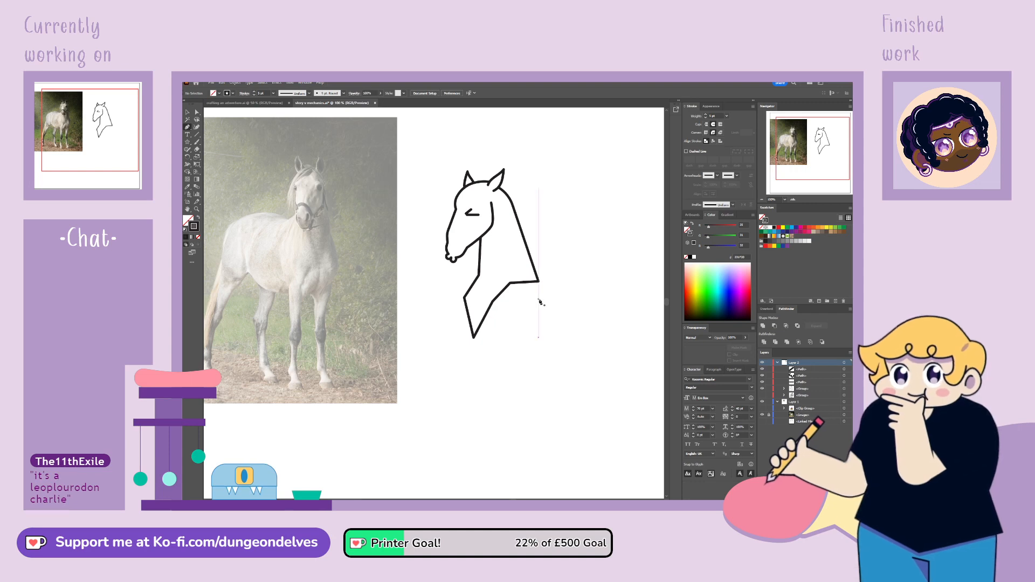
click(540, 282)
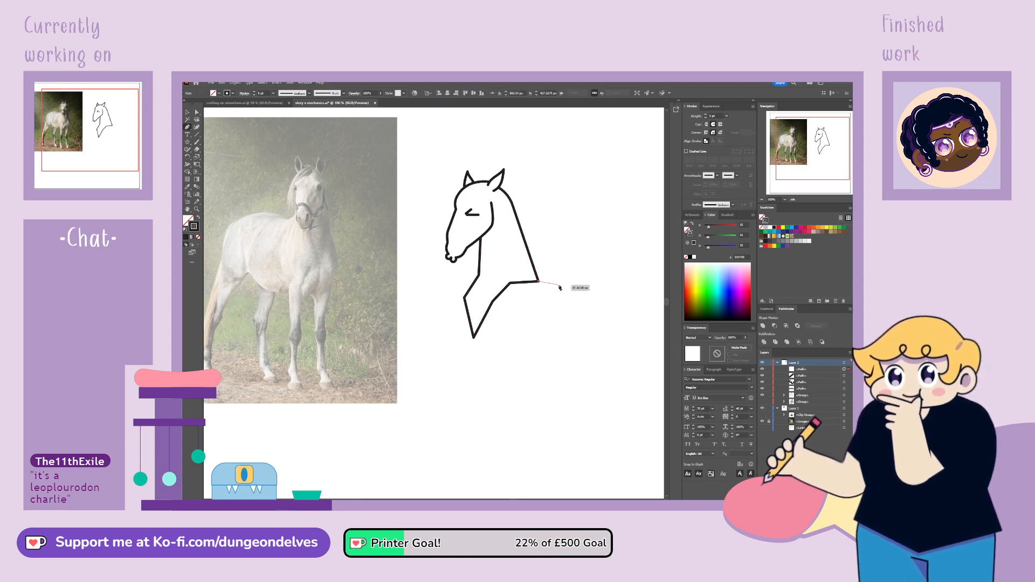
click(611, 276)
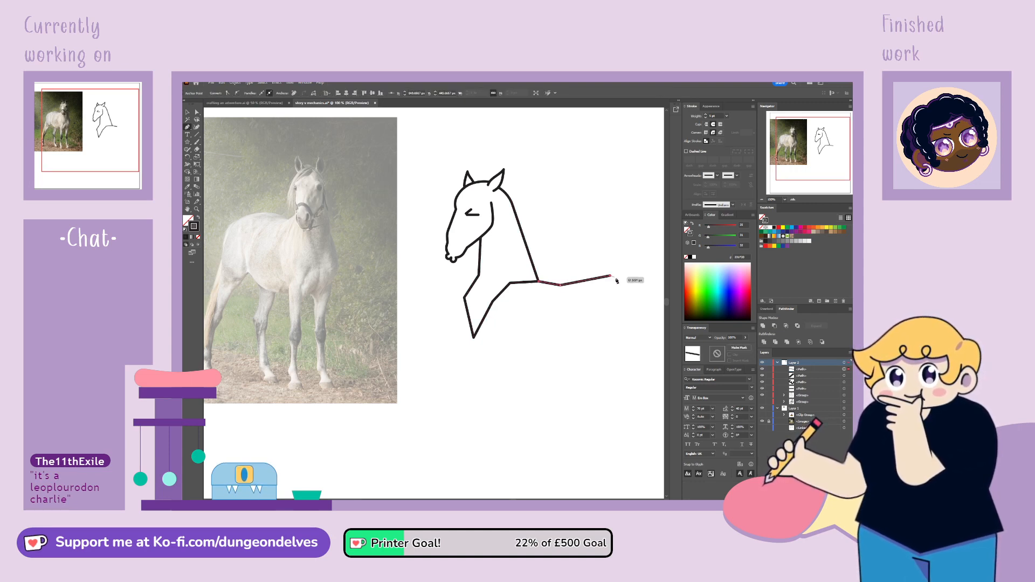
click(635, 318)
click(602, 364)
click(568, 344)
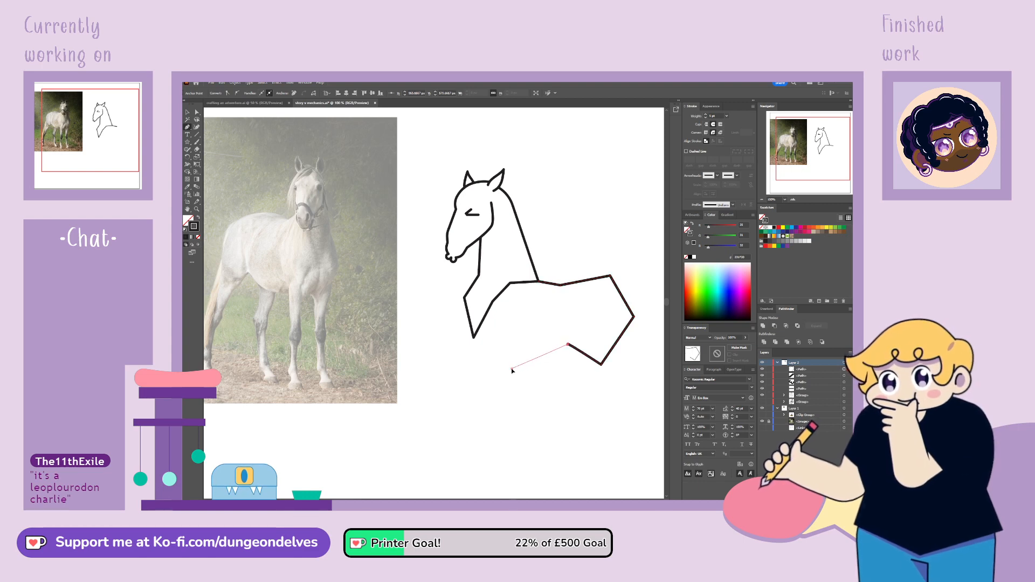
click(512, 369)
click(474, 339)
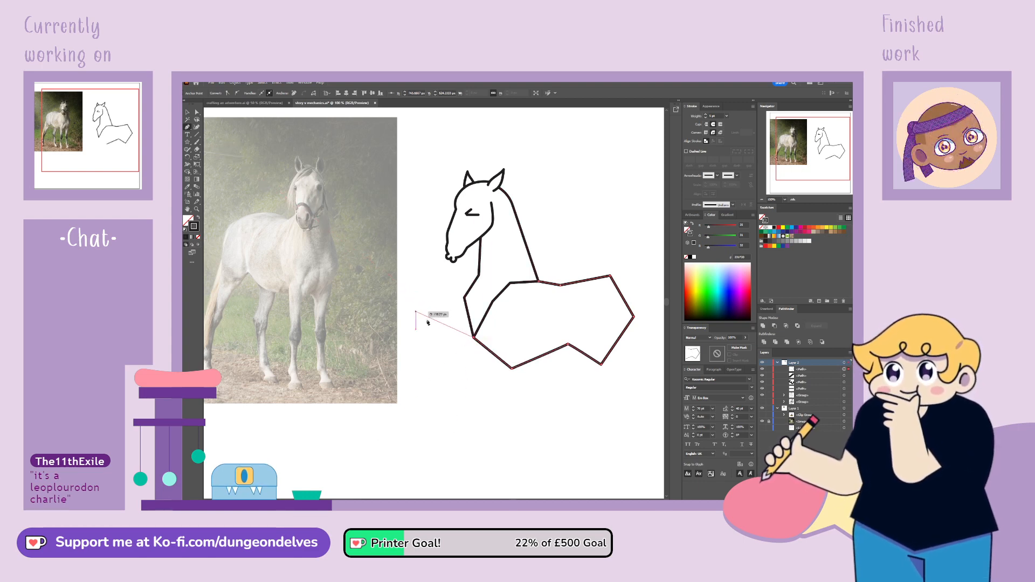
Extend the body path around the front of the chest and end it on the lower front corner of the neck outline
click(459, 360)
click(450, 321)
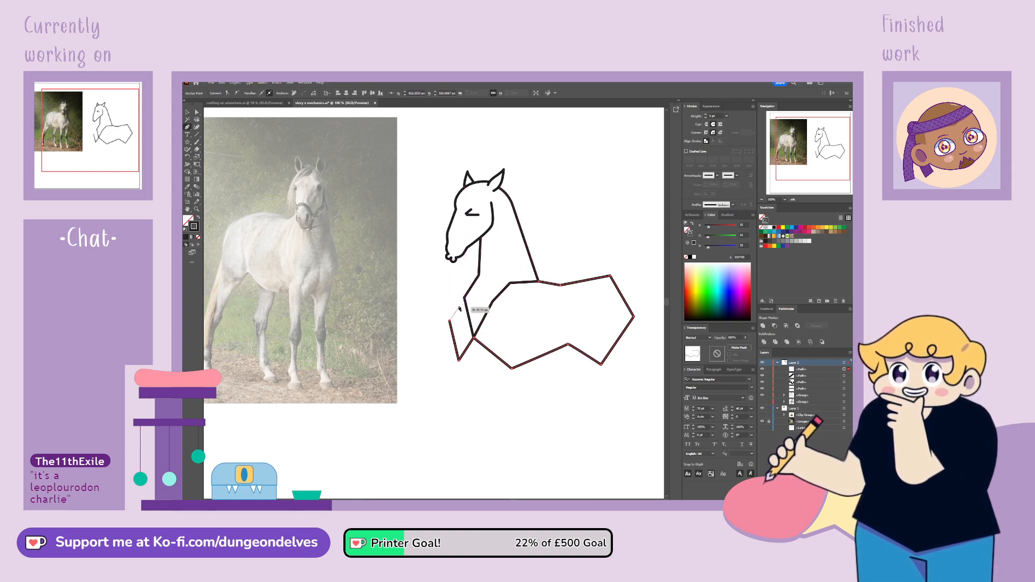
click(465, 298)
Reposition the anchor points on the back, rump, hindquarter and belly of the body path to refine its proportions
click(198, 113)
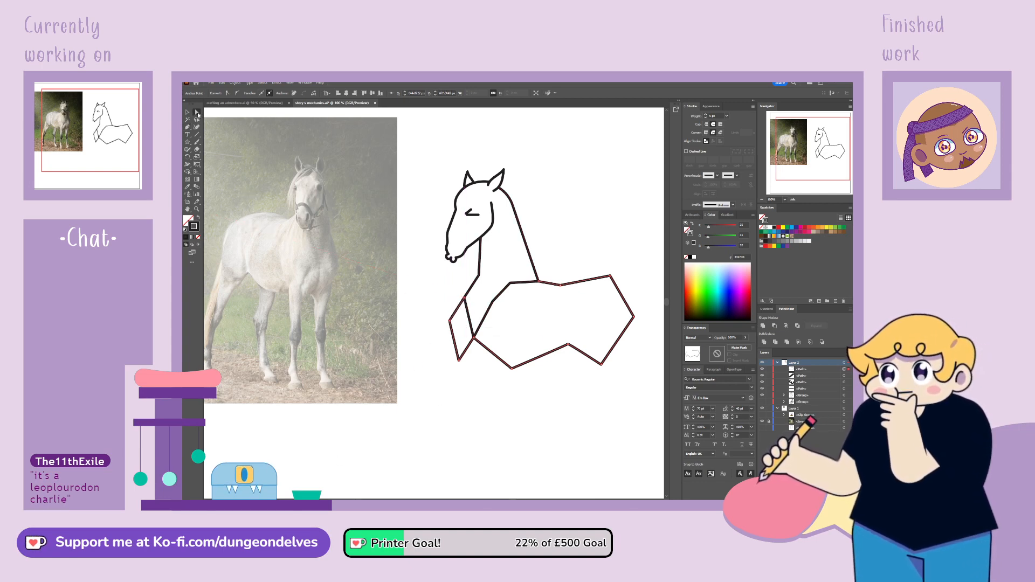
drag(560, 286, 612, 281)
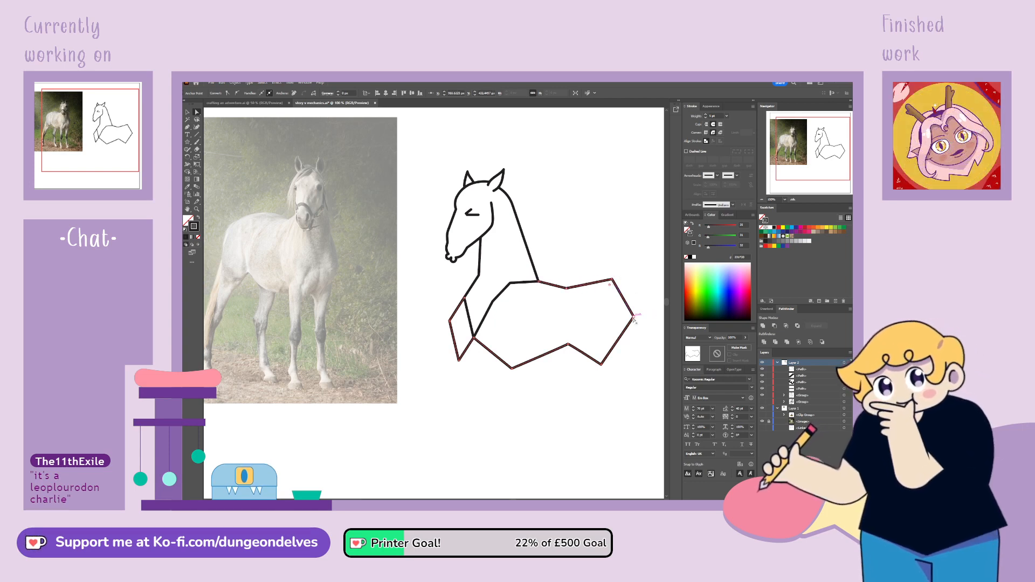
drag(633, 318, 639, 326)
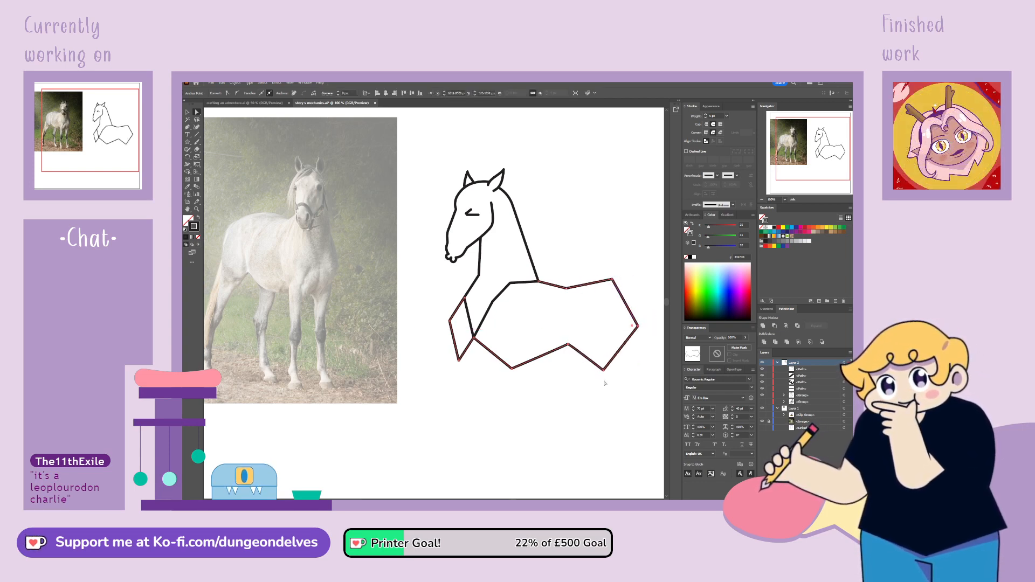
drag(513, 370, 516, 370)
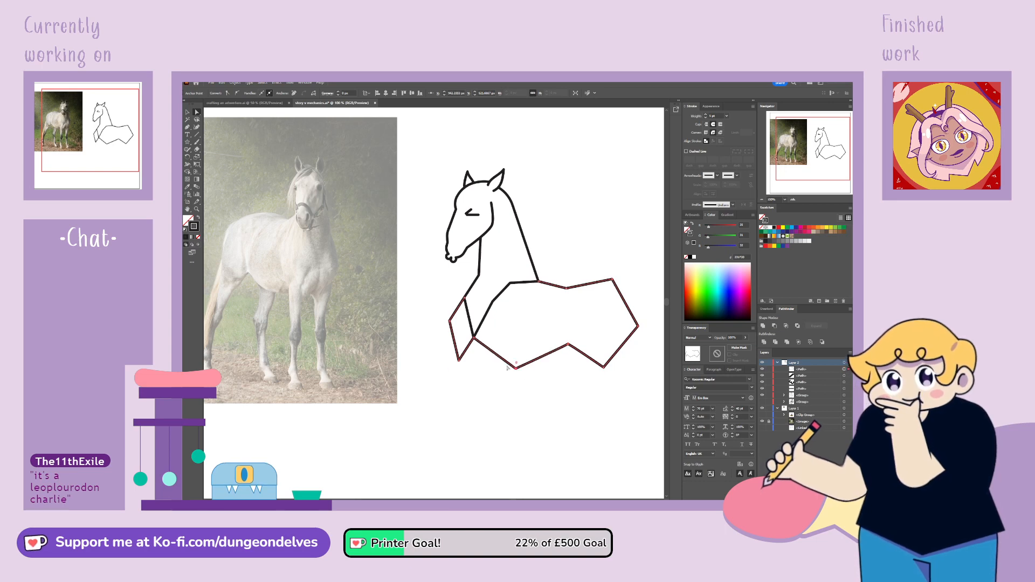
click(461, 371)
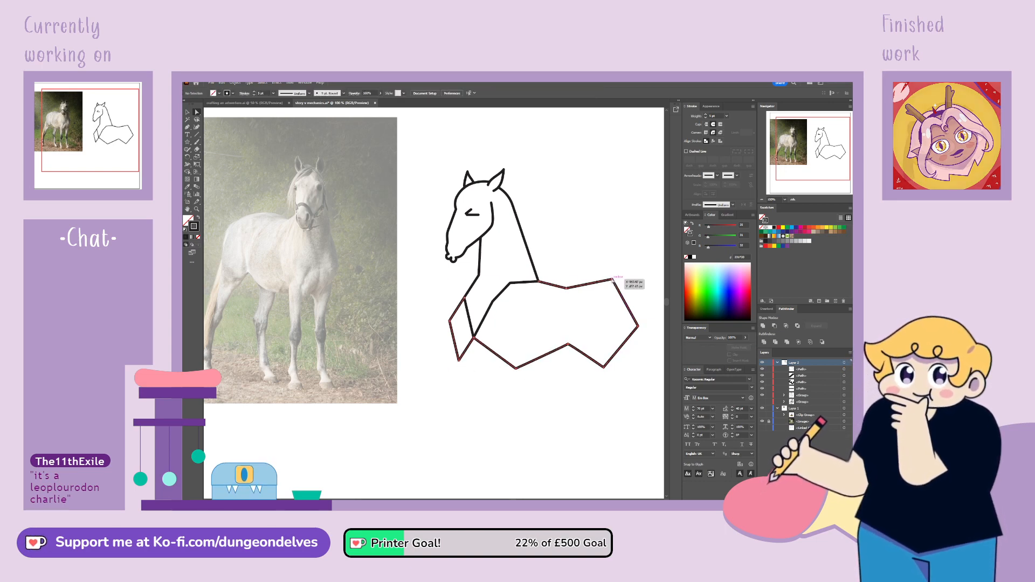
Convert the three hindquarter anchor points, at the rump top, rear and underside, to smooth points
click(612, 279)
click(268, 94)
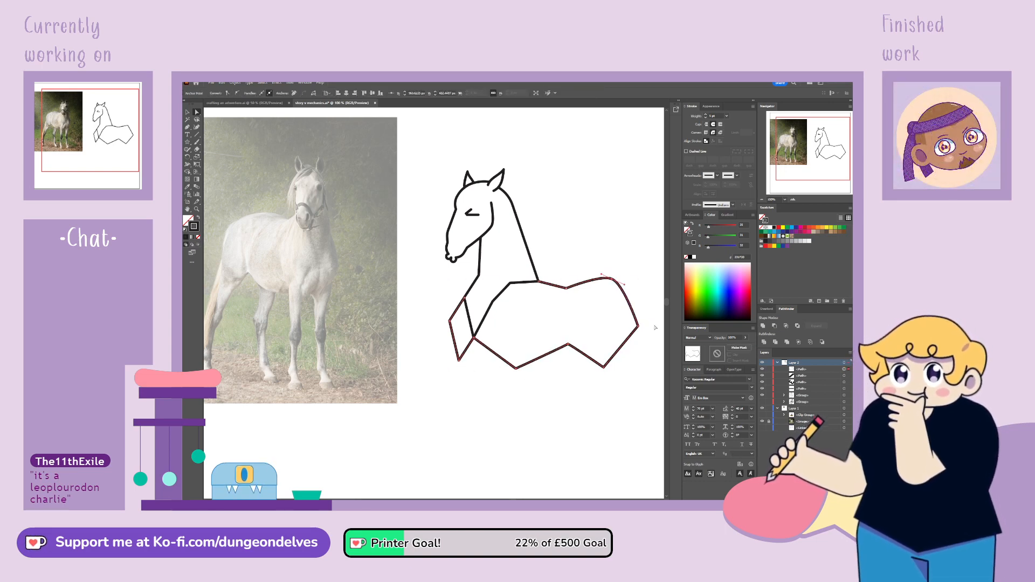
click(237, 93)
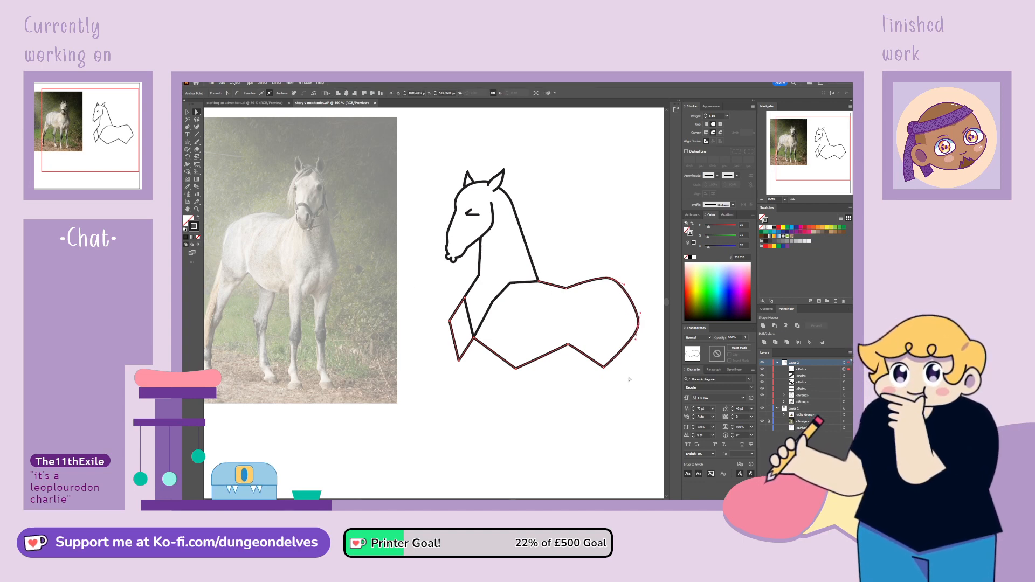
click(604, 368)
click(238, 93)
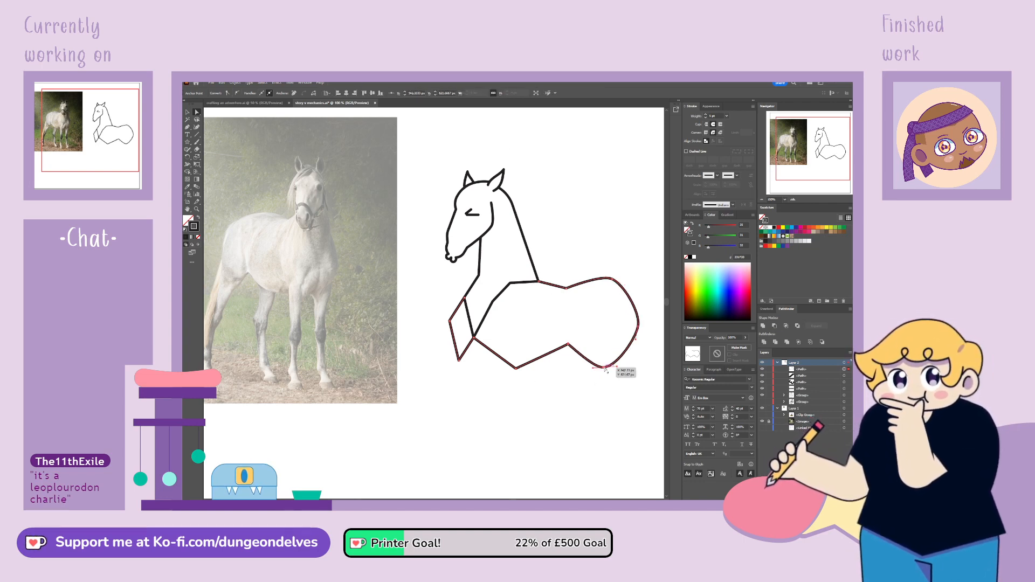
Adjust the hindquarter anchor points and their handles to shape a full, rounded rump
drag(604, 368, 605, 362)
drag(639, 325, 591, 363)
click(611, 279)
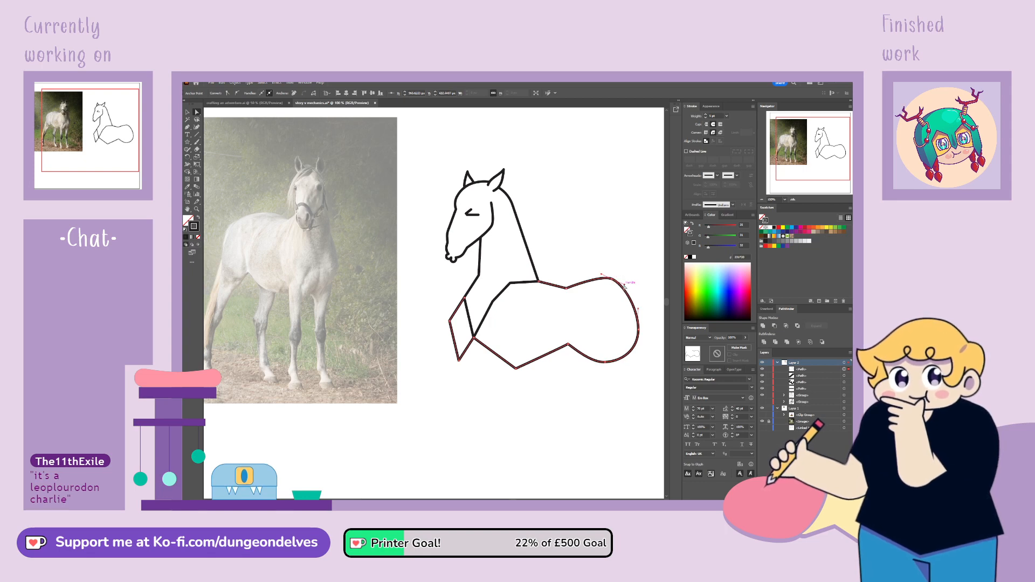
mouse_move(625, 285)
mouse_down()
mouse_move(633, 287)
mouse_move(588, 271)
mouse_move(615, 283)
mouse_up()
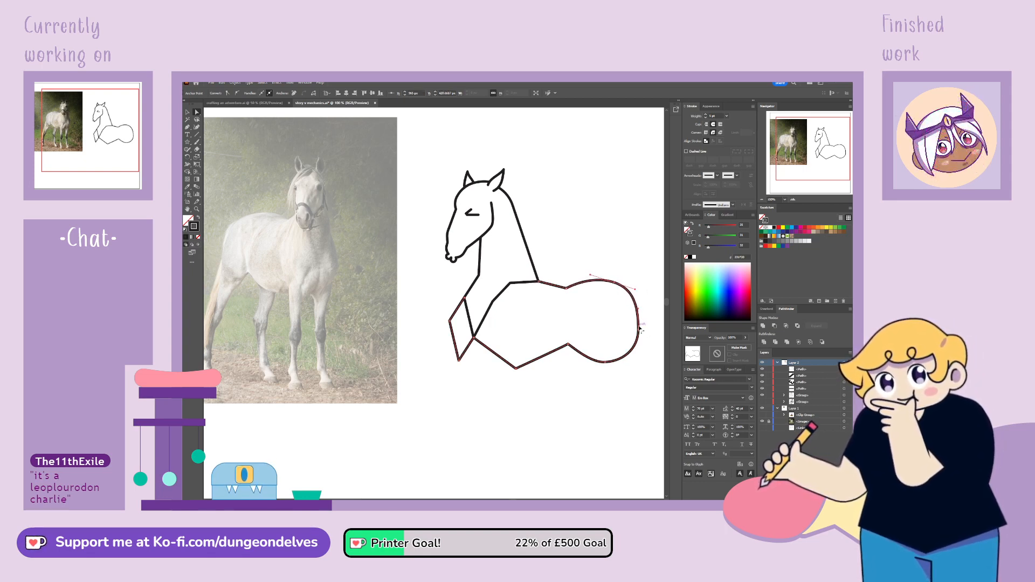
mouse_move(639, 328)
mouse_down()
mouse_move(646, 320)
mouse_move(642, 329)
mouse_up()
key(ctrl+z)
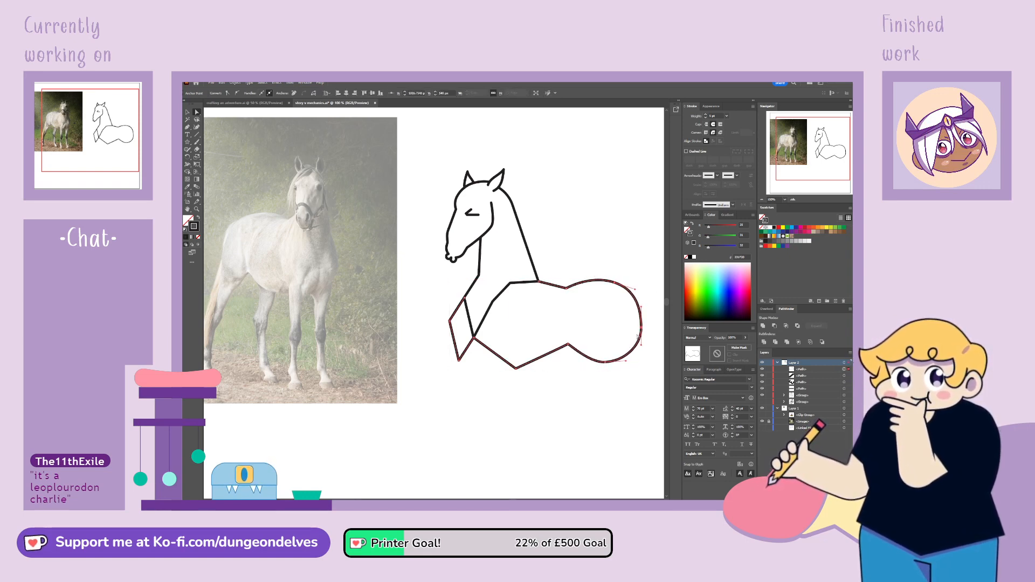
mouse_move(605, 364)
mouse_down()
mouse_move(630, 361)
mouse_move(586, 362)
mouse_up()
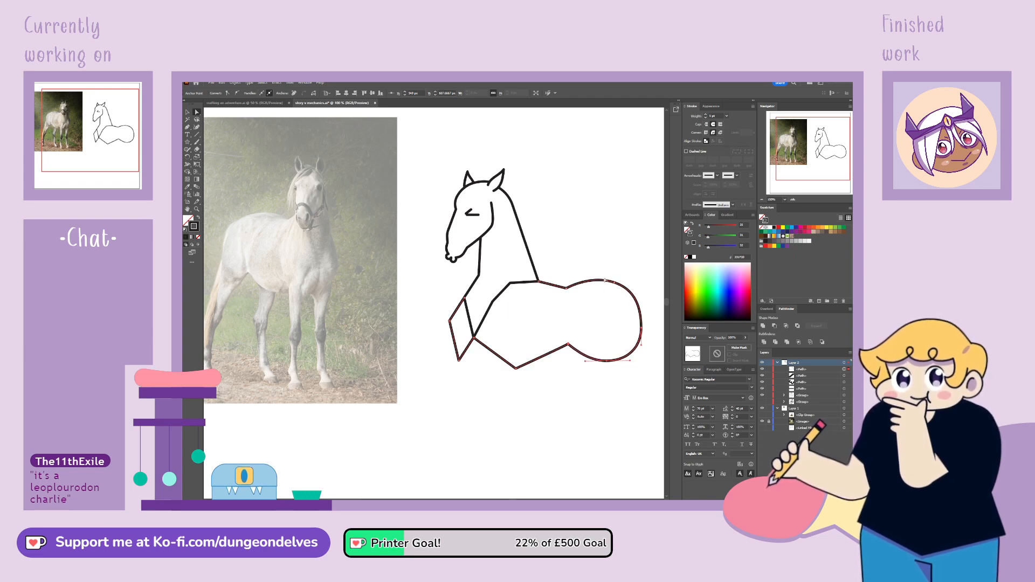
click(614, 282)
drag(591, 276, 589, 274)
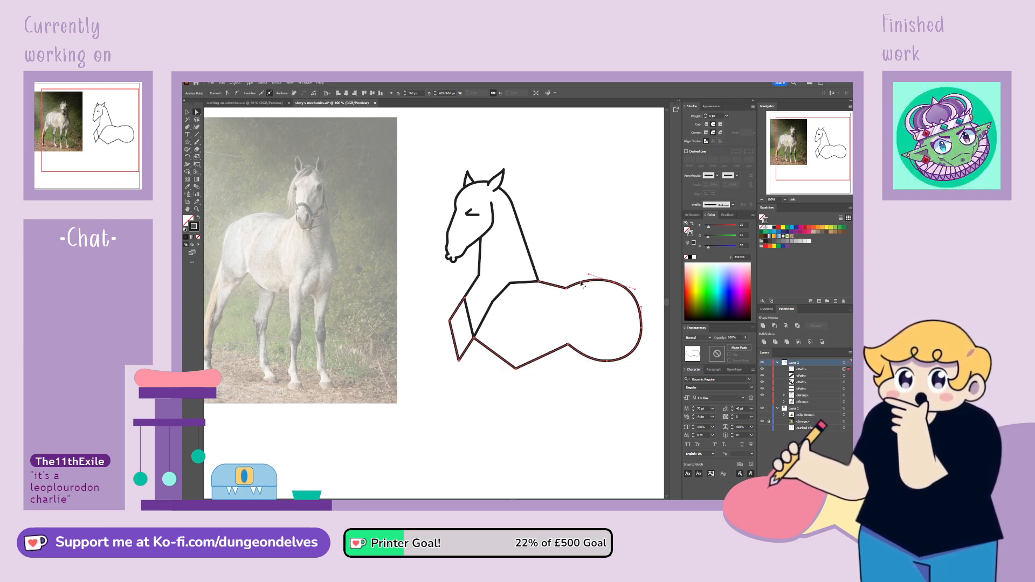
Convert the anchor point at the dip of the back to a smooth point and raise it slightly
click(567, 288)
click(237, 93)
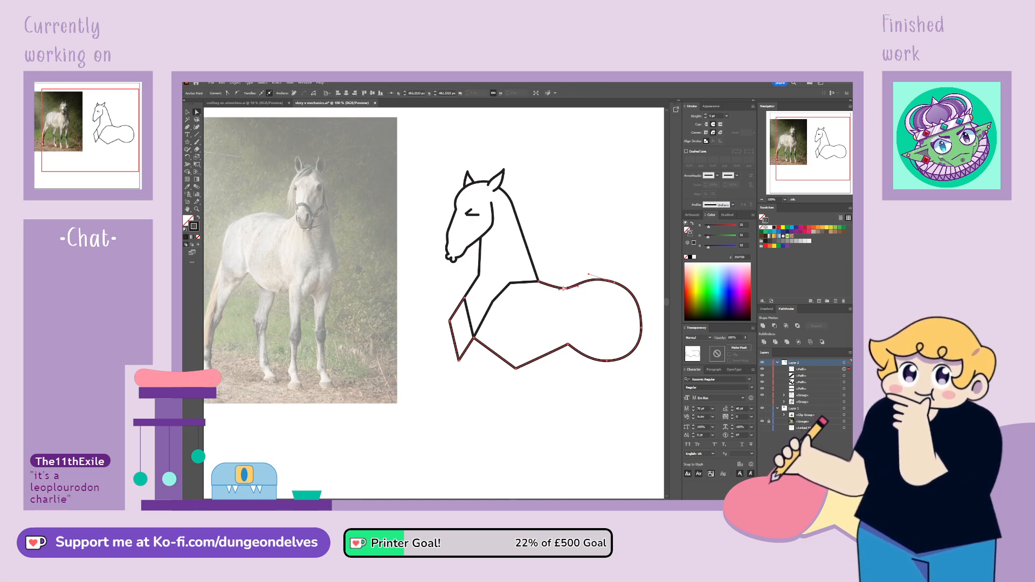
mouse_move(566, 290)
mouse_down()
mouse_move(552, 289)
mouse_move(568, 287)
mouse_up()
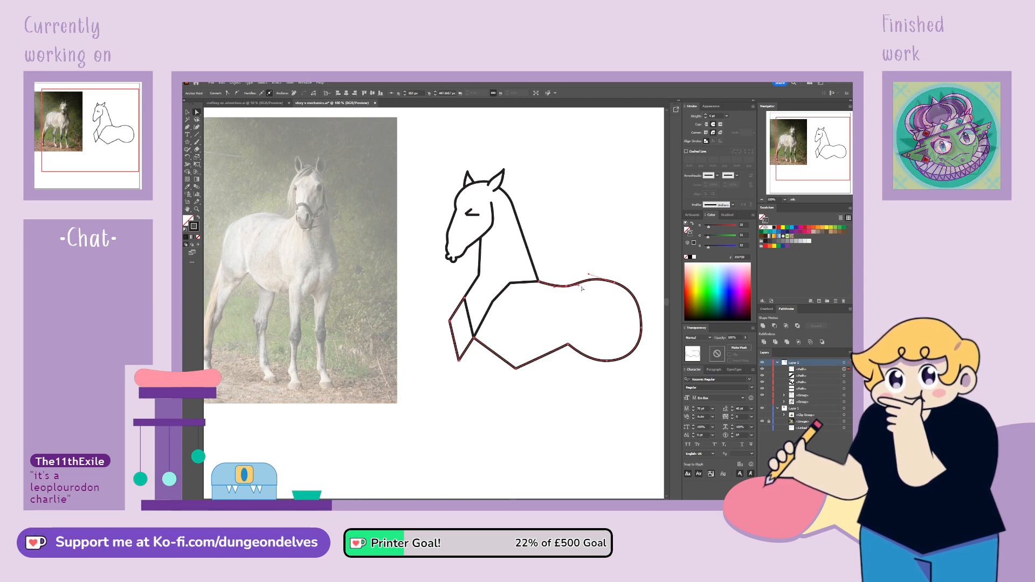
Move the body path's anchor point off the neck outline's tip to form a notch between the chest and belly
click(598, 367)
click(567, 345)
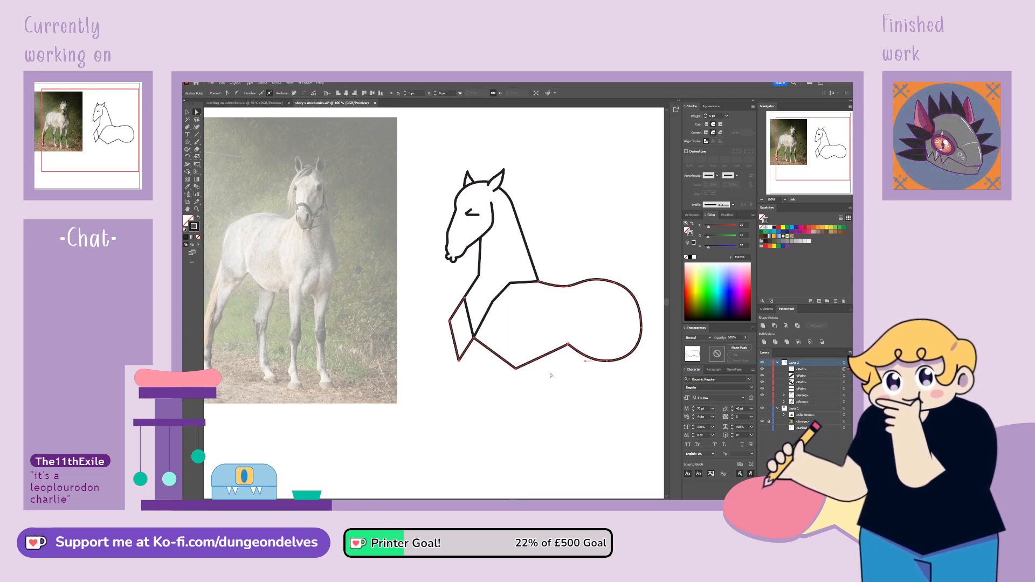
click(517, 370)
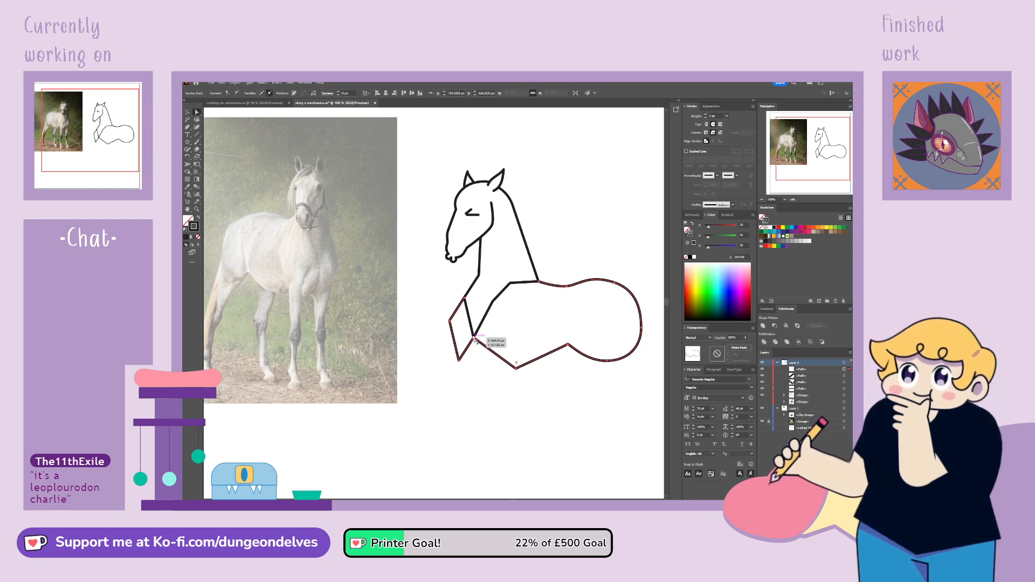
drag(474, 338, 475, 377)
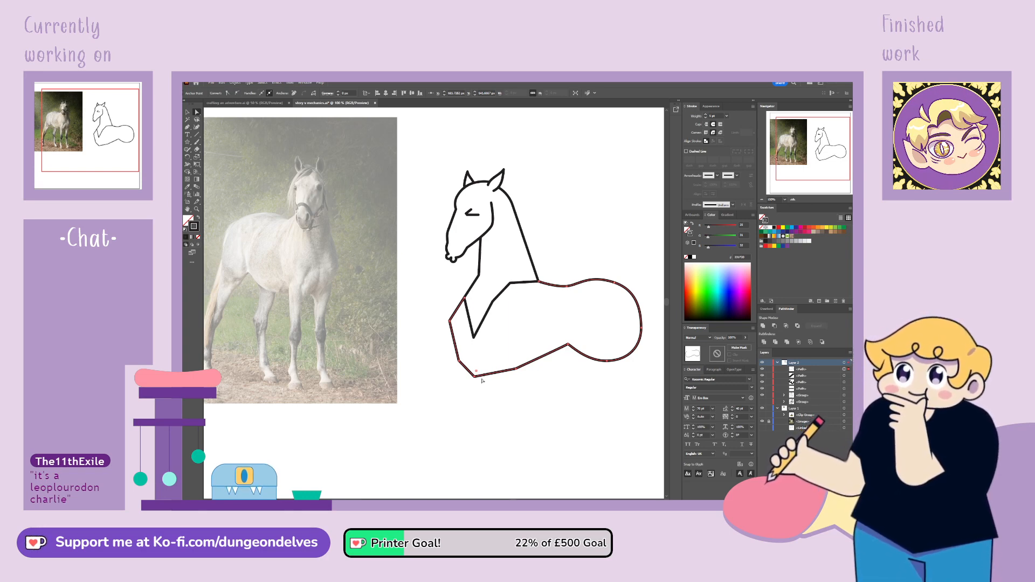
drag(475, 379, 476, 361)
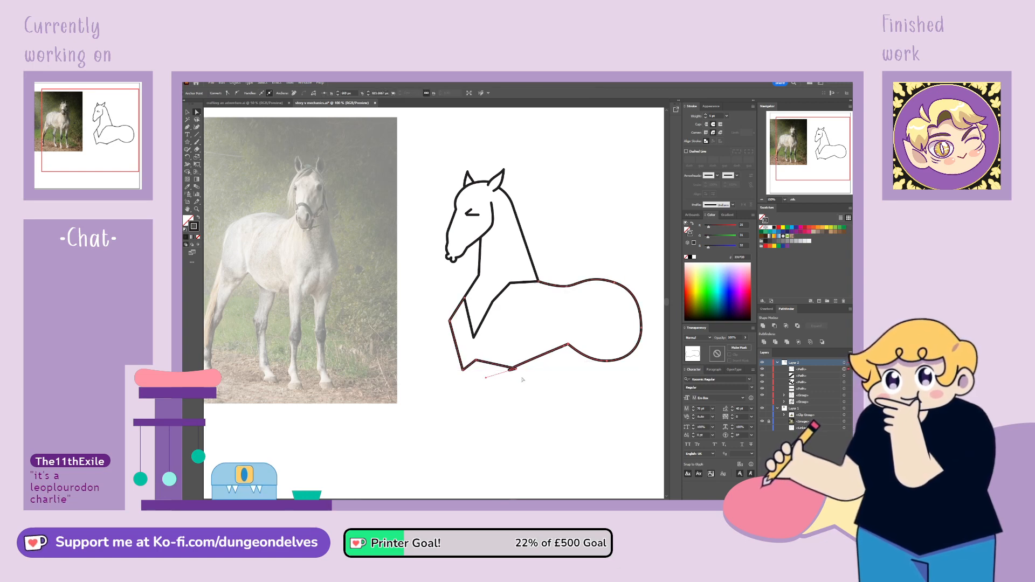
Smooth the front belly anchor point and shape its handles so the underside curves from the chest notch to the hindquarter
click(515, 371)
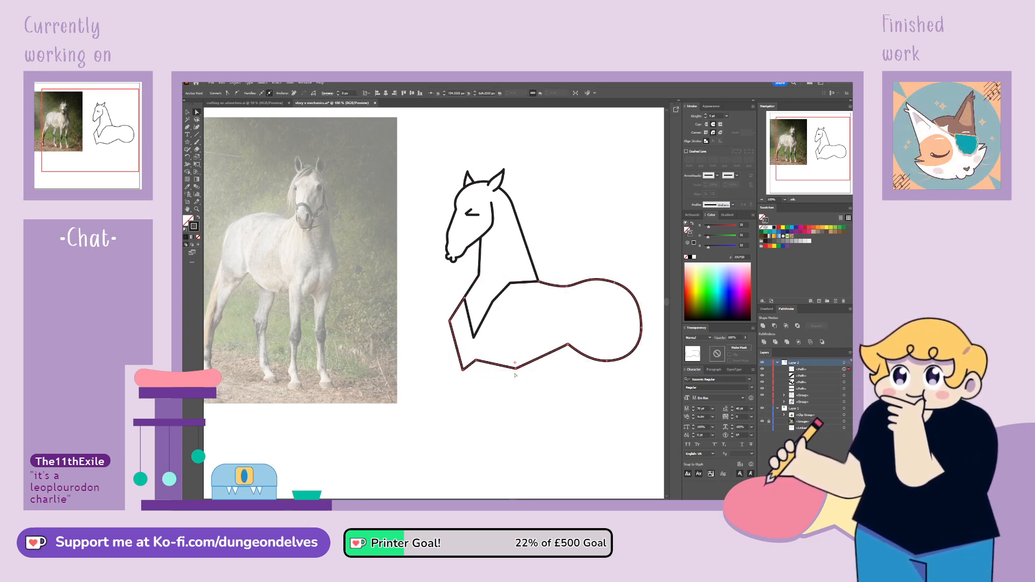
drag(516, 372, 541, 377)
click(238, 93)
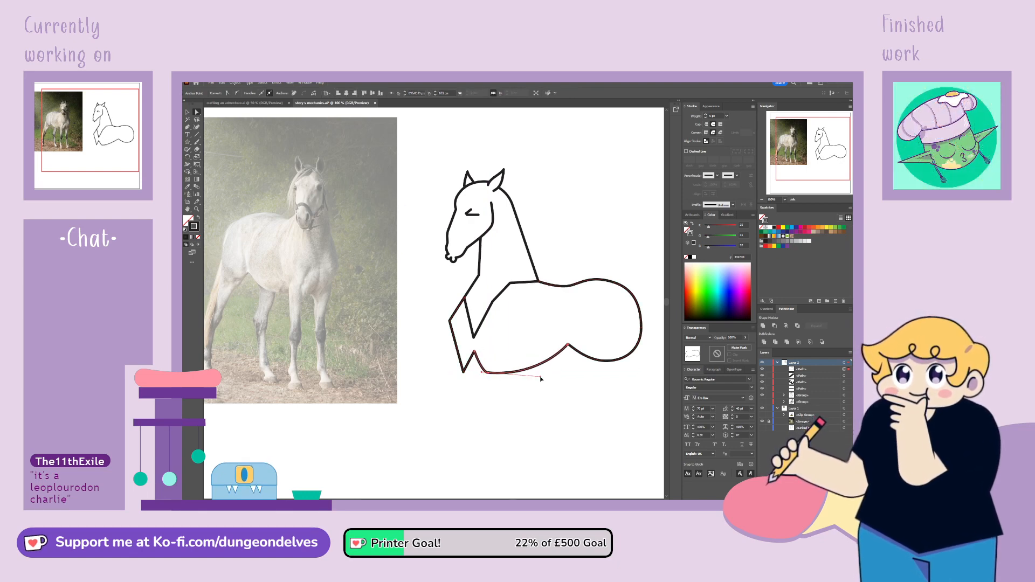
Convert the lowest and foremost chest anchor points of the body path to smooth points
click(463, 373)
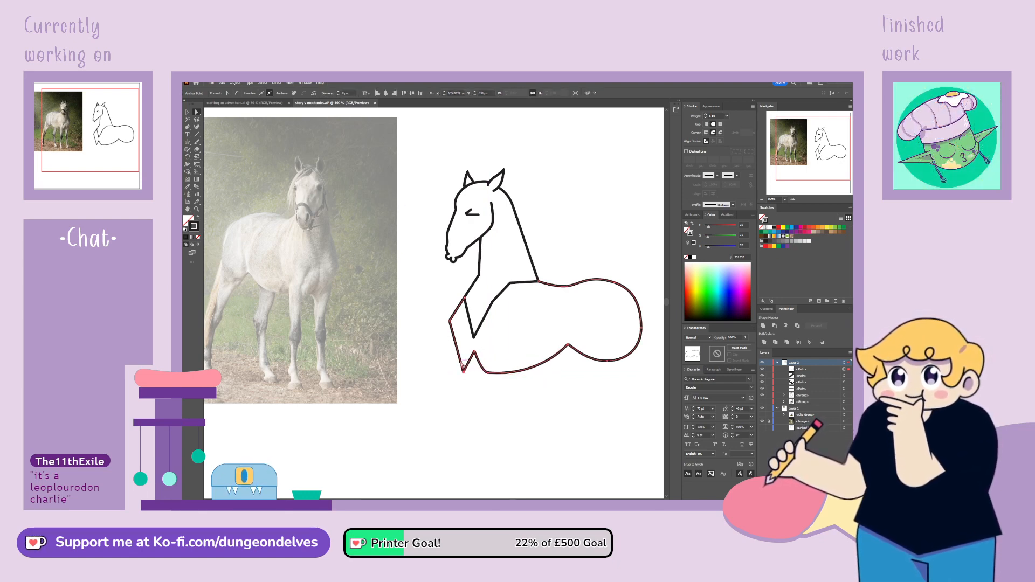
click(240, 94)
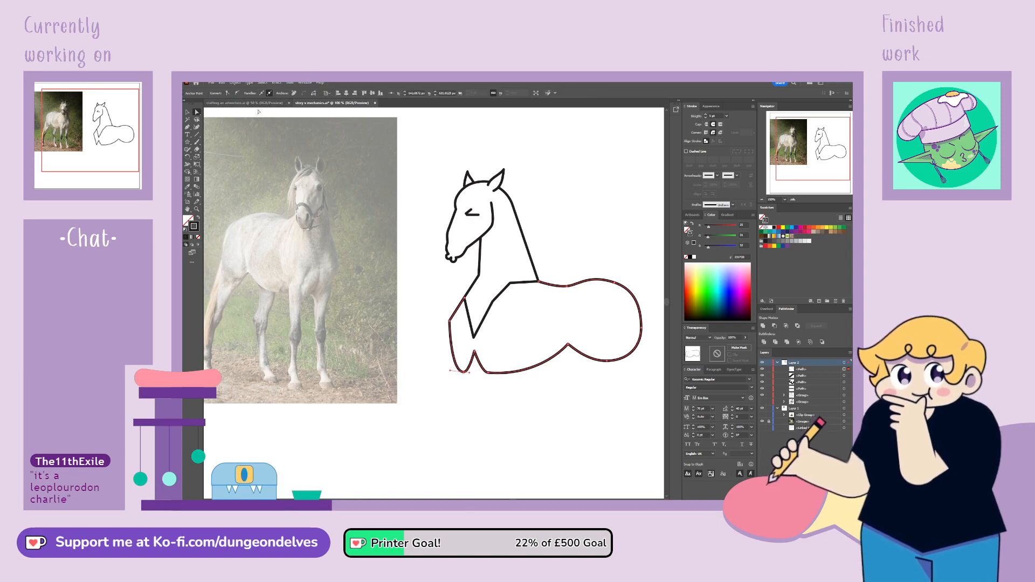
click(450, 321)
click(237, 93)
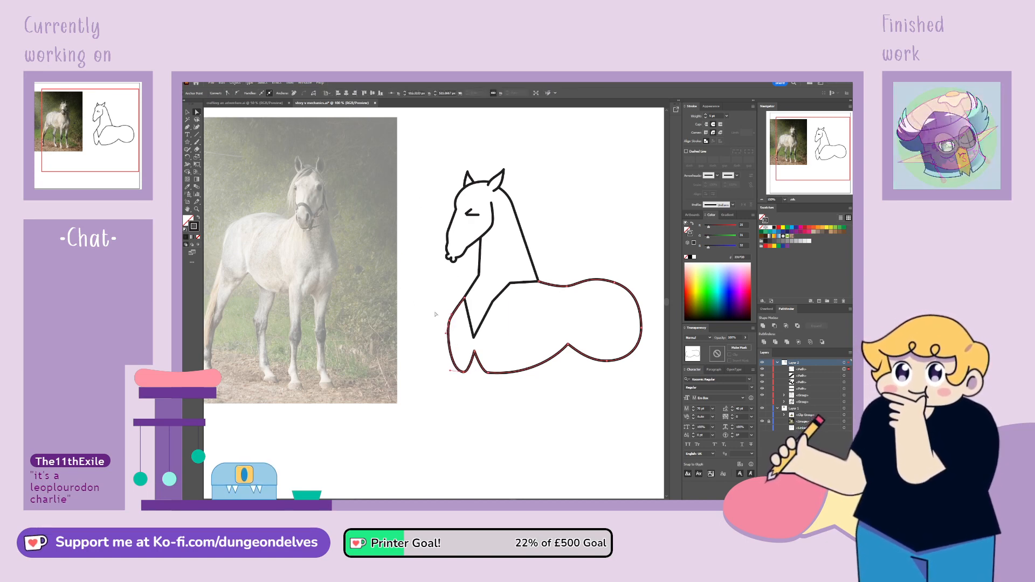
Pull the foremost chest anchor point inward and adjust the lowest chest curve to slim the front of the body outline
drag(453, 314, 456, 335)
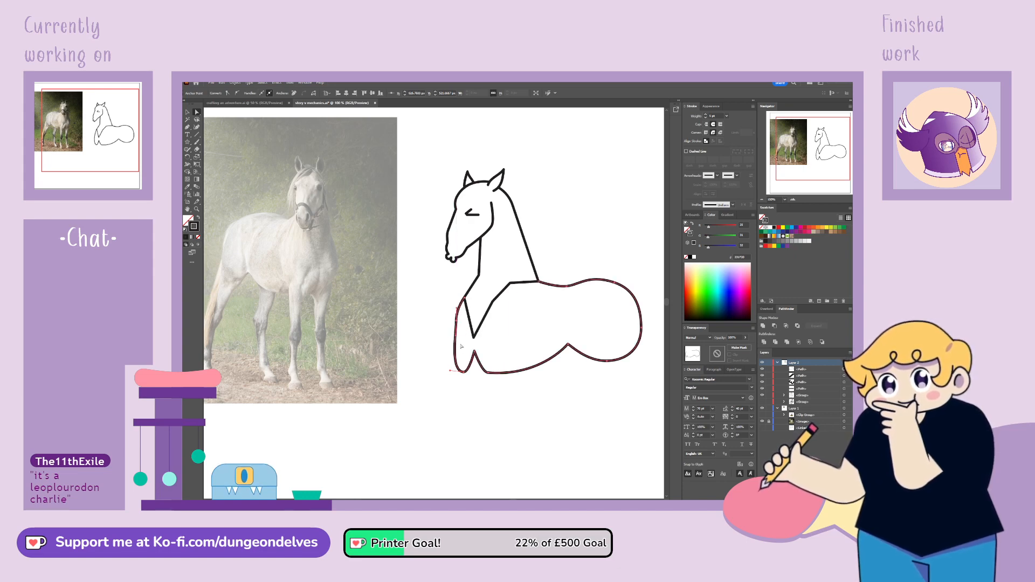
drag(464, 372, 477, 373)
click(491, 374)
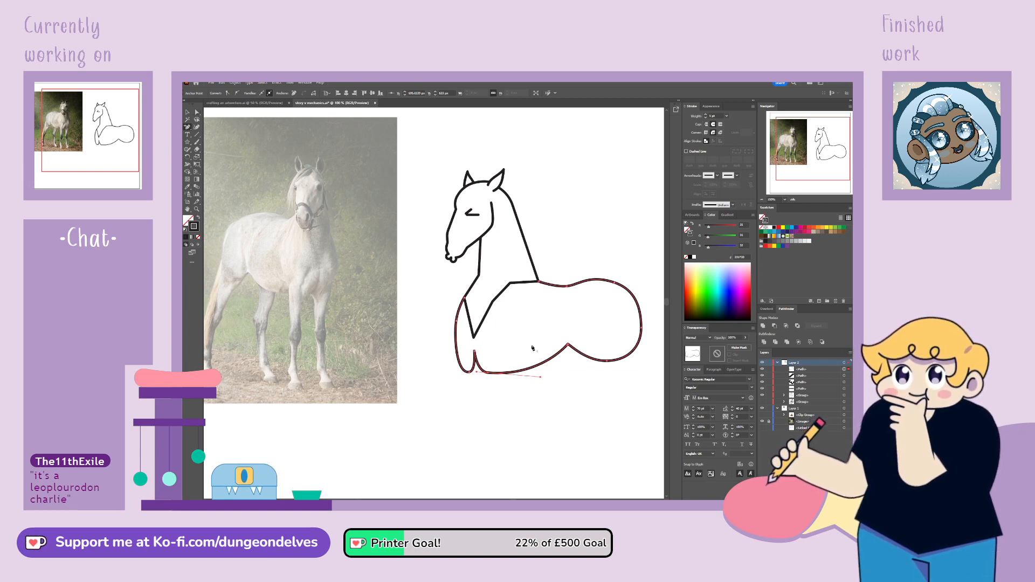
Add an anchor point on the rear belly curve and lower the underside of the chest and belly slightly
click(535, 367)
key(a)
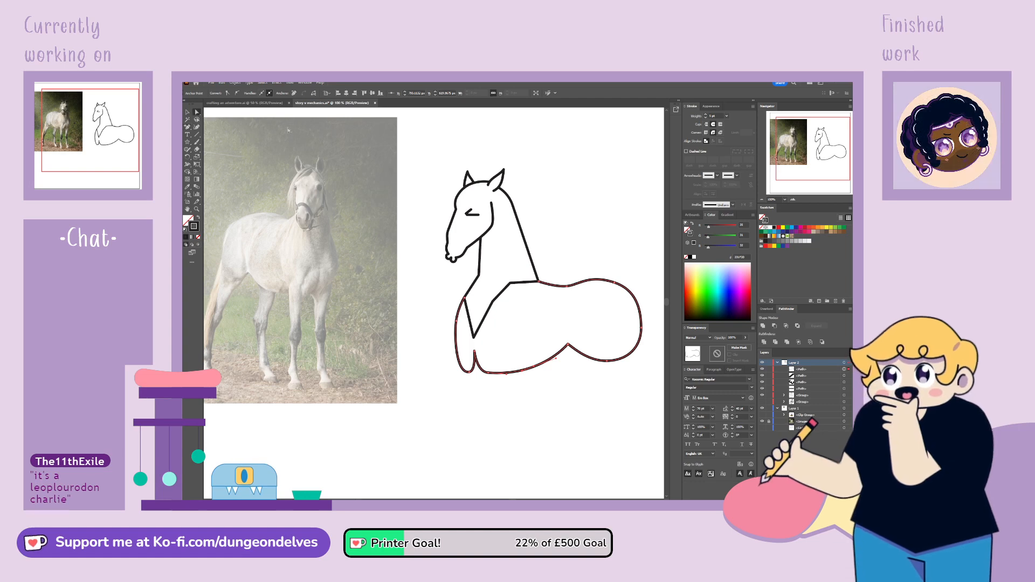
click(487, 373)
drag(477, 373, 499, 376)
click(490, 374)
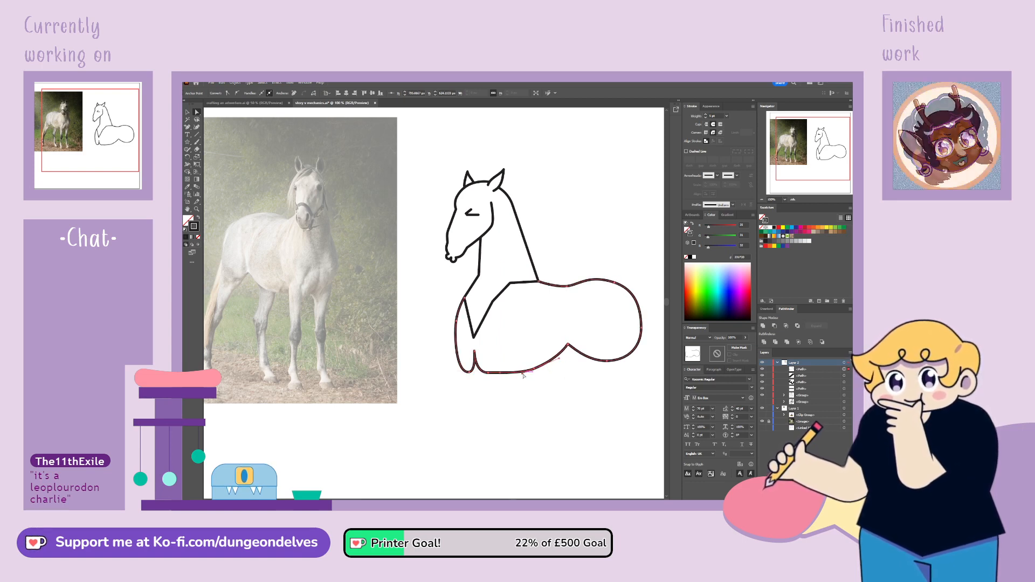
drag(488, 372, 471, 376)
click(521, 381)
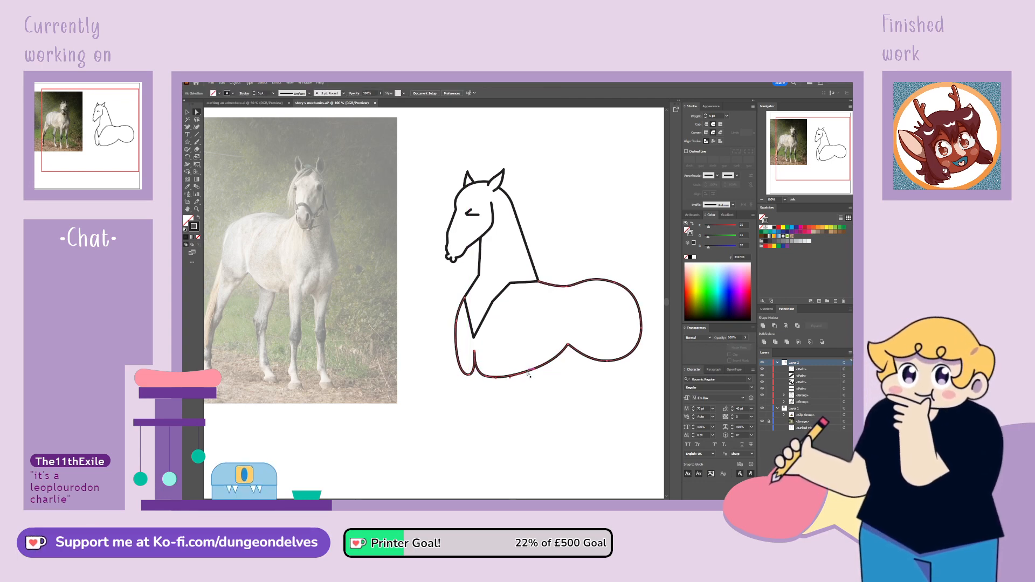
Shift the notch anchor point between the belly and the hindquarter slightly toward the rear
click(534, 369)
drag(560, 362, 576, 347)
click(548, 384)
click(568, 345)
click(580, 461)
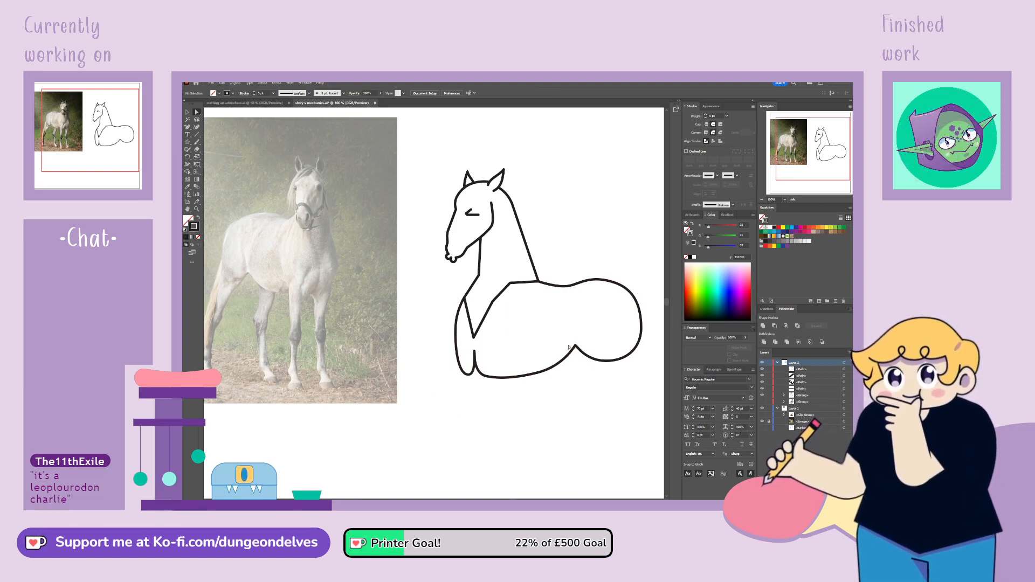
Overlay the second horse on the visible unicorn, scale it down to matching proportions, and place it back beside the unicorn
key(space)
drag(577, 353, 562, 333)
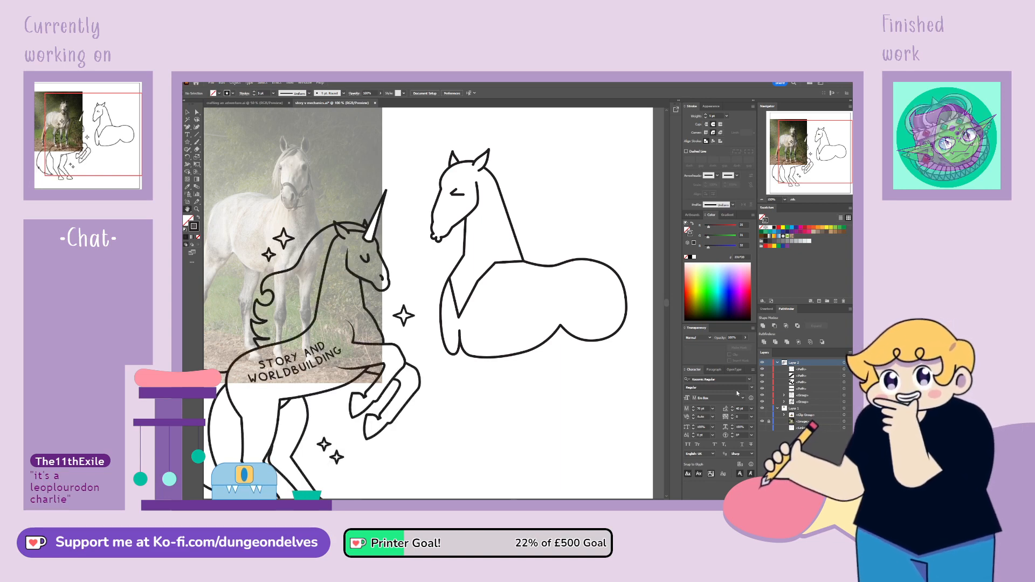
key(ctrl+minus)
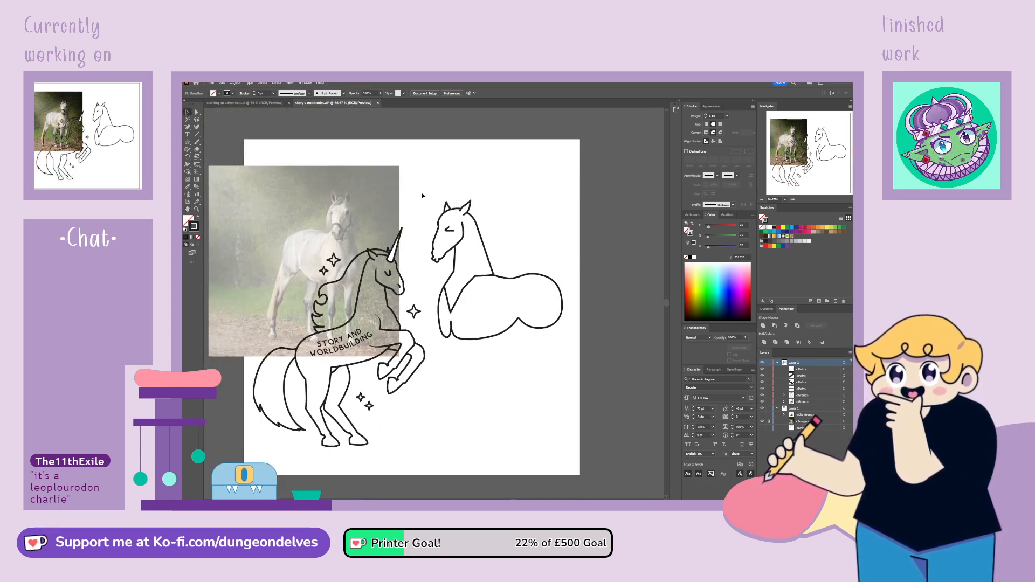
mouse_move(422, 192)
mouse_down()
mouse_move(533, 283)
mouse_move(578, 340)
mouse_move(517, 351)
mouse_move(415, 324)
mouse_move(405, 362)
mouse_up()
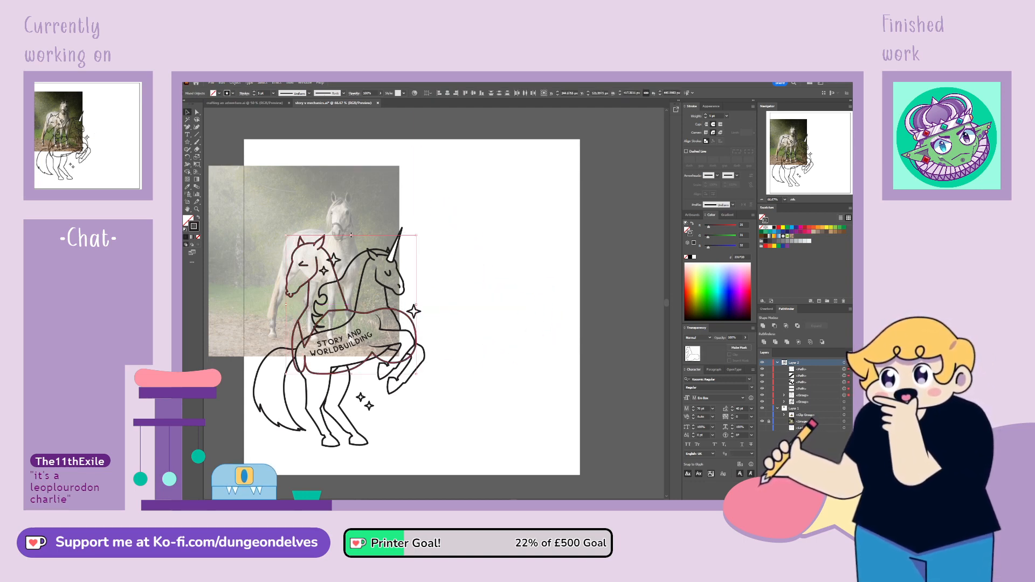
drag(350, 236, 350, 249)
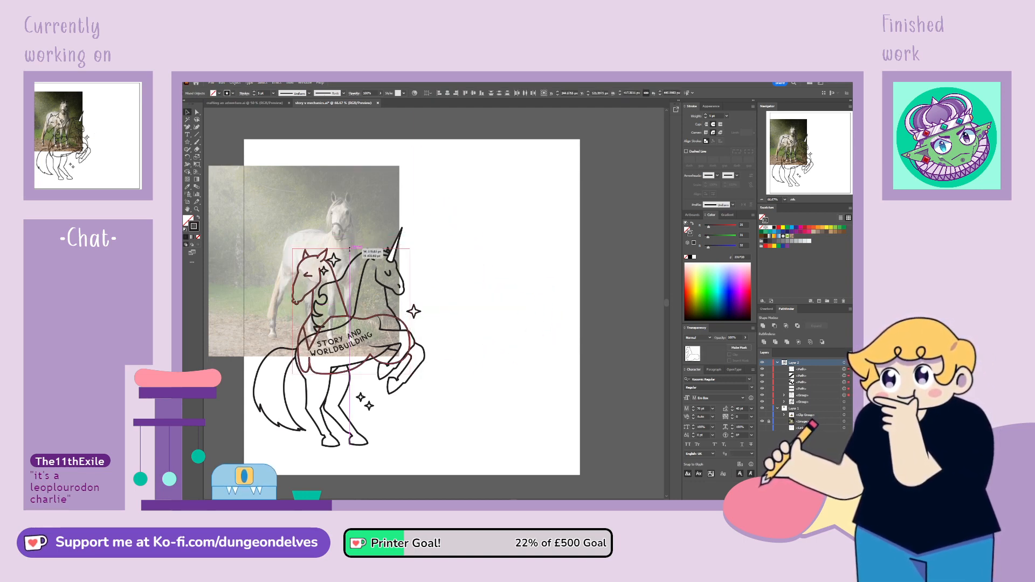
mouse_move(341, 289)
mouse_down()
mouse_move(476, 290)
mouse_move(343, 321)
mouse_move(351, 294)
mouse_move(264, 305)
mouse_move(336, 294)
mouse_up()
drag(300, 259, 452, 260)
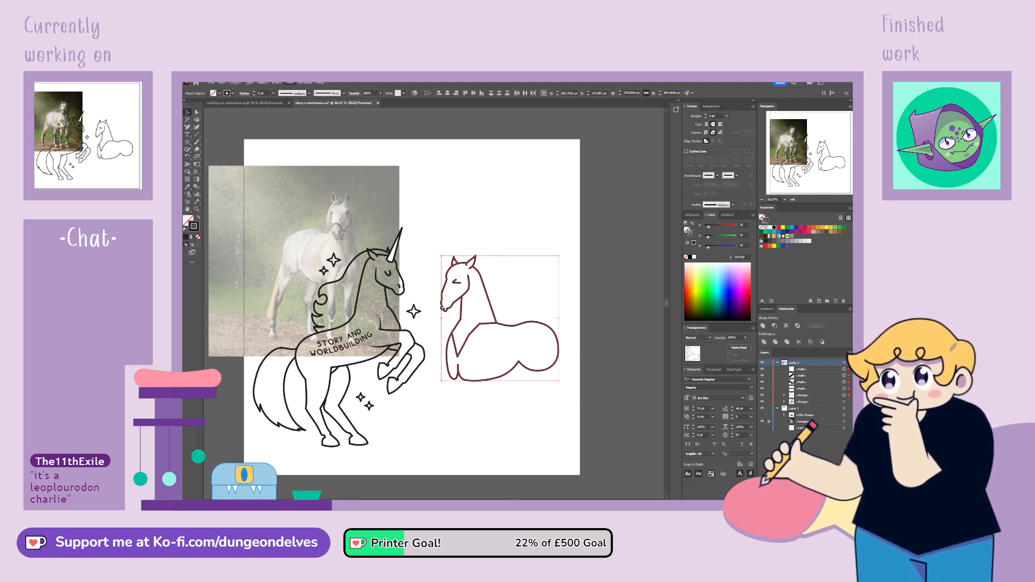
Show the rulers, place a horizontal guide just below the unicorn's hooves, and hide the unicorn artwork
key(ctrl+r)
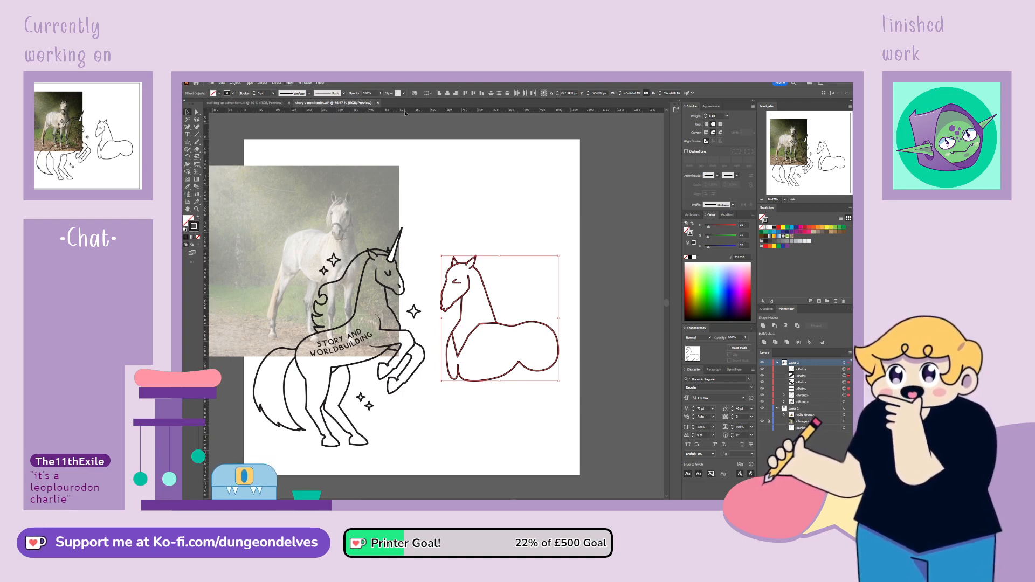
click(437, 448)
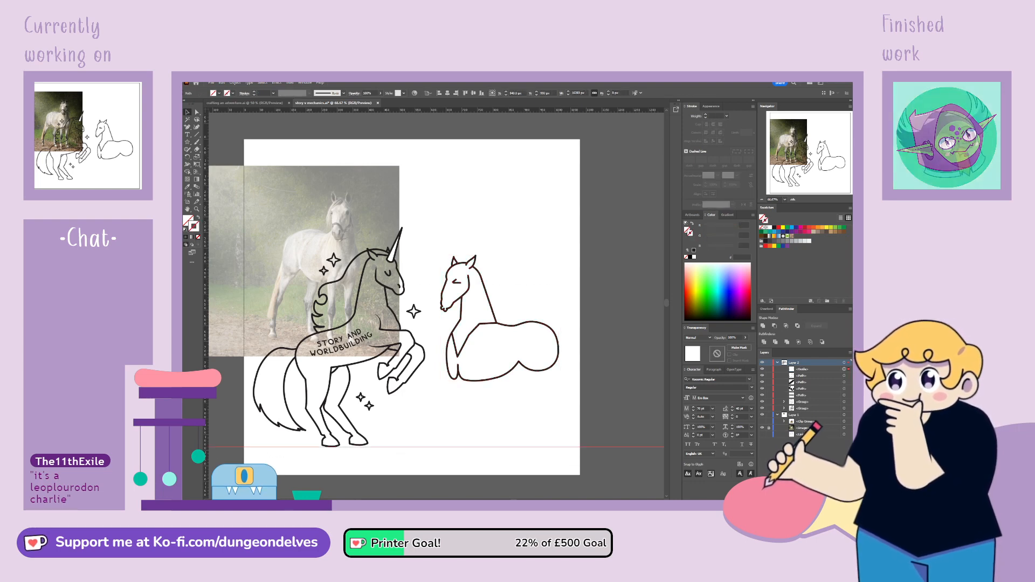
click(765, 411)
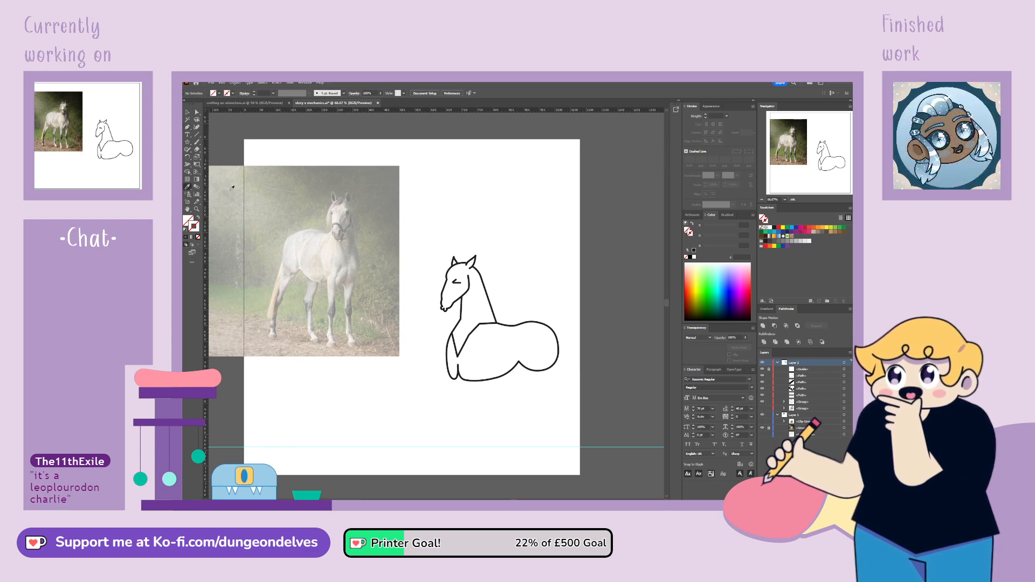
Draw a front leg with the Pen in the horse's black stroke style, from the belly down to just above the guide
click(495, 302)
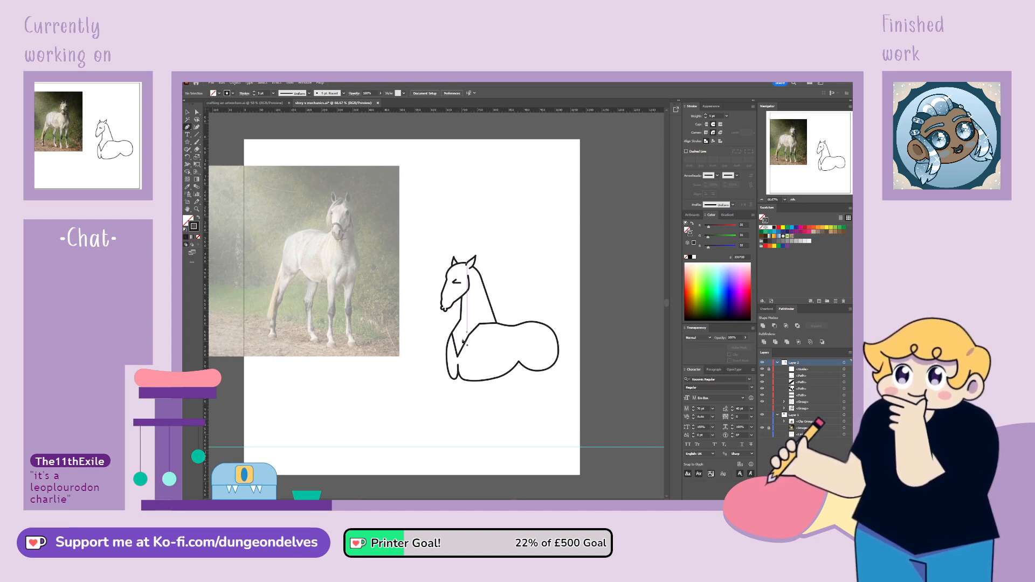
click(465, 371)
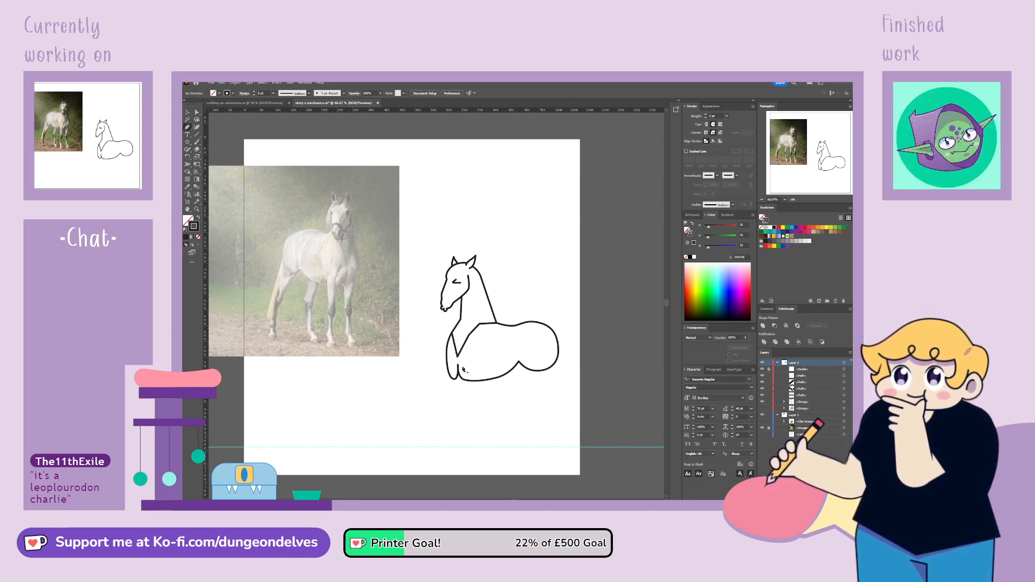
click(471, 415)
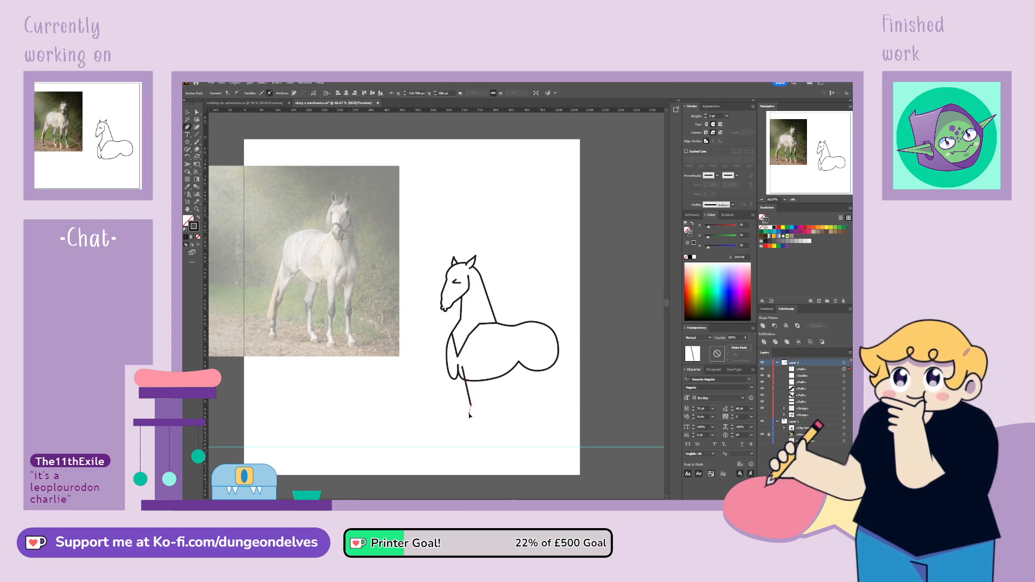
click(475, 438)
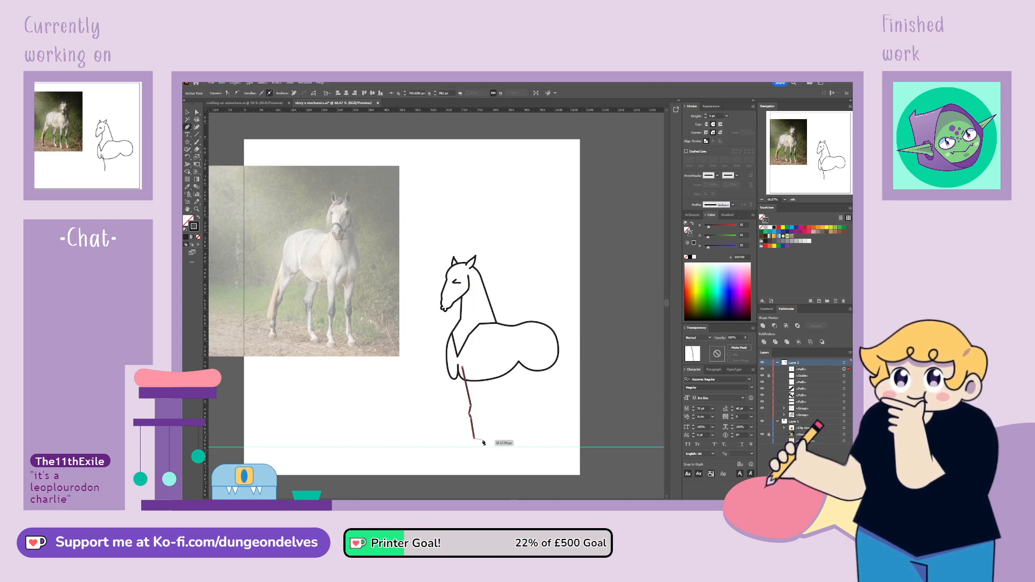
click(480, 439)
click(482, 414)
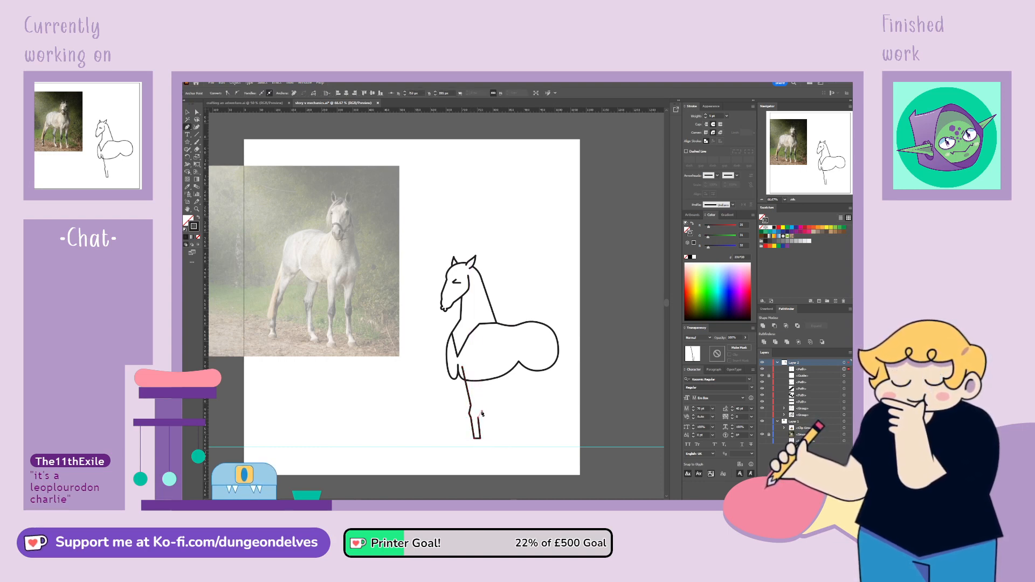
click(478, 370)
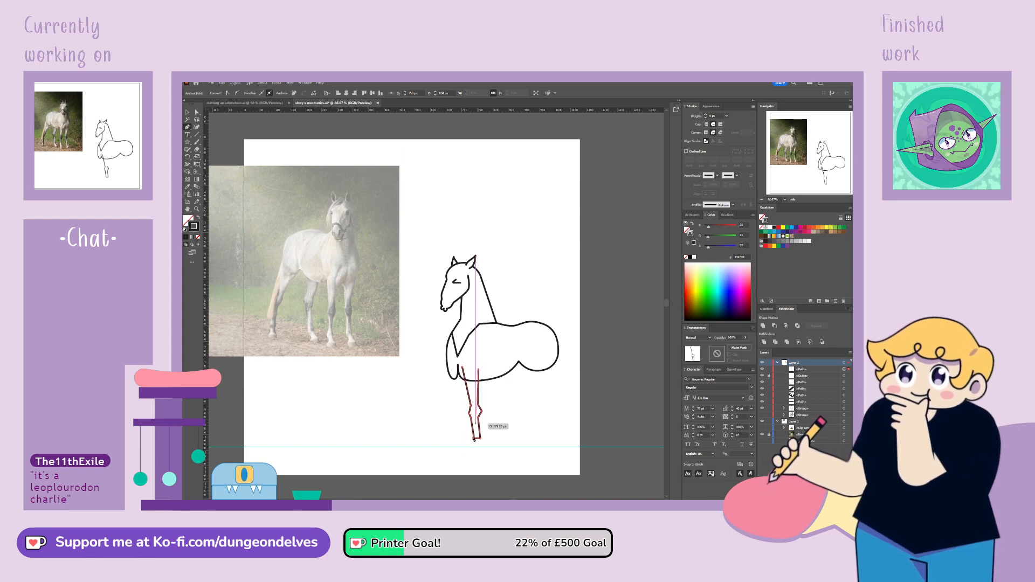
Adjust the front leg's anchor points at the knee, upper ends and foot to refine its outline
click(197, 113)
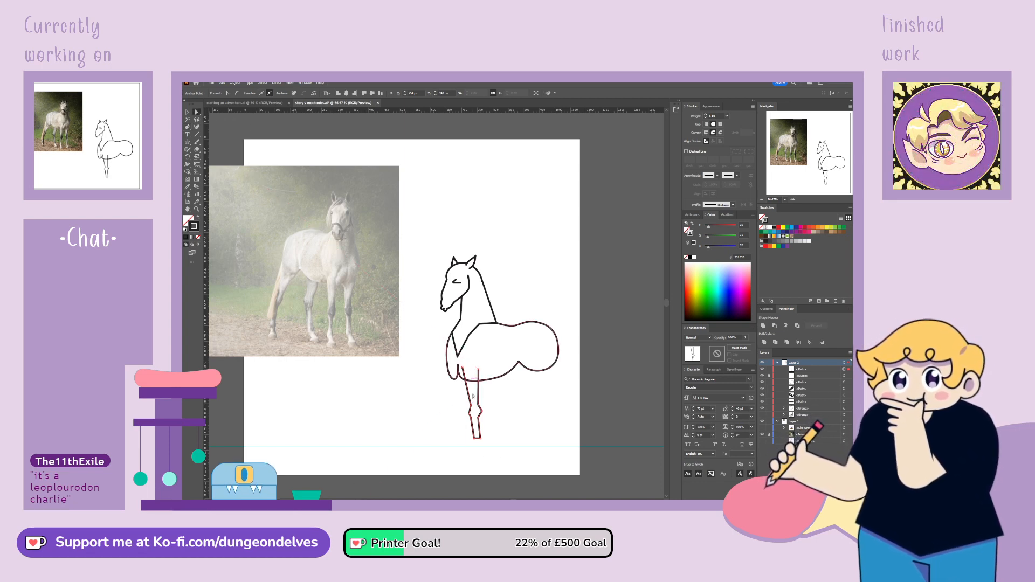
click(482, 409)
drag(482, 409, 482, 405)
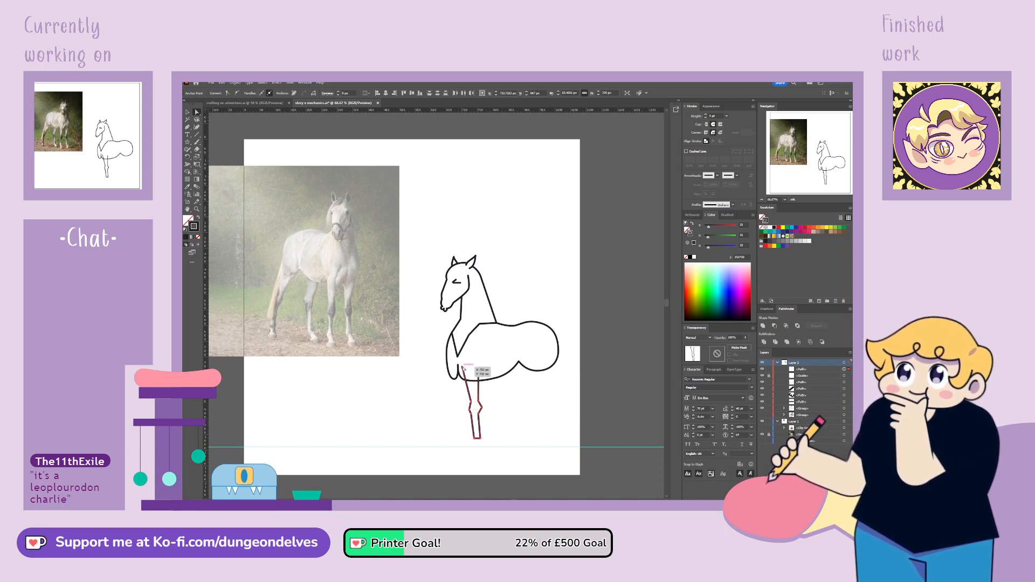
click(464, 369)
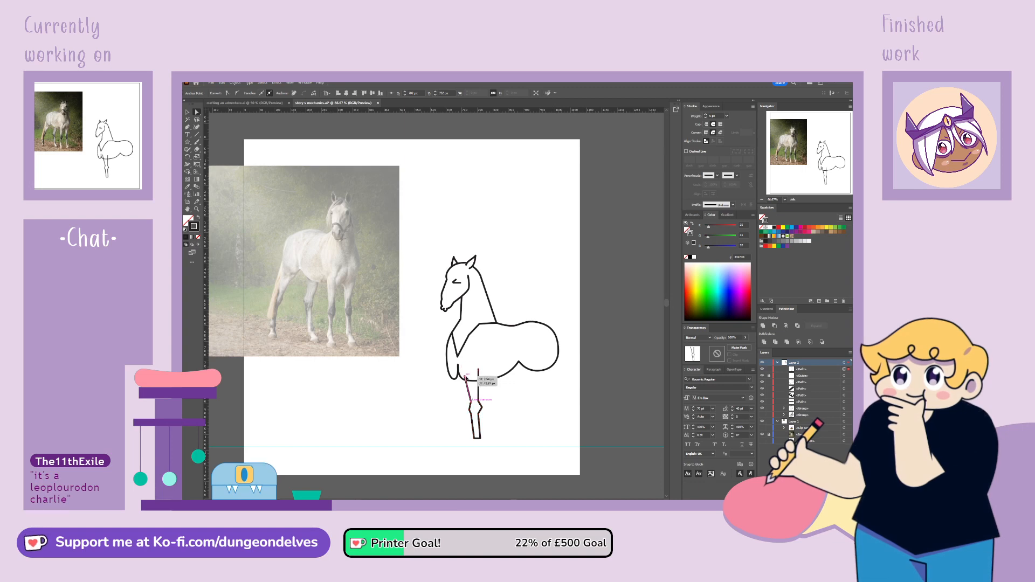
drag(477, 376, 480, 366)
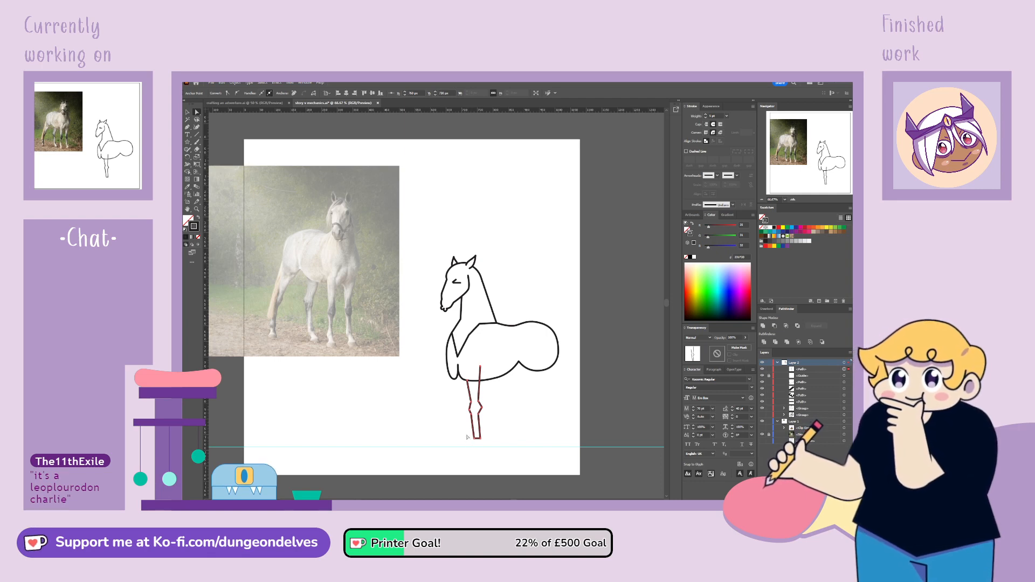
mouse_move(467, 436)
mouse_down()
mouse_move(485, 443)
mouse_move(481, 435)
mouse_up()
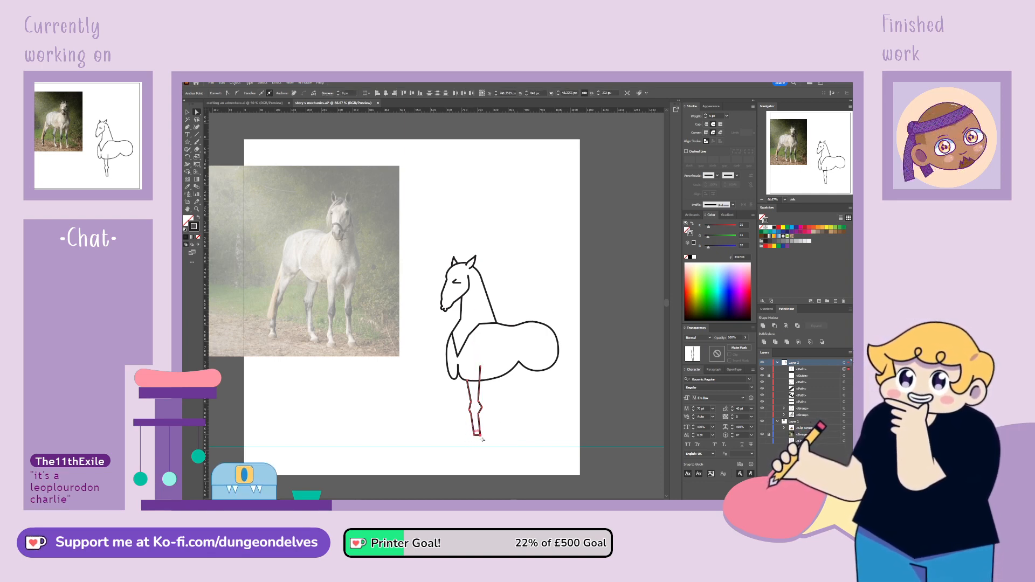
drag(492, 416, 477, 437)
click(487, 439)
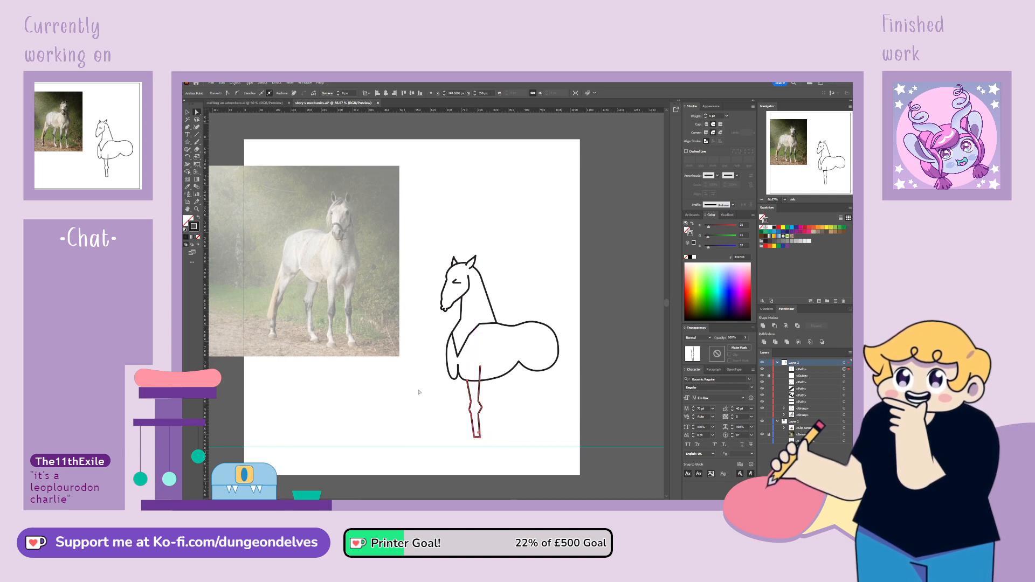
Duplicate the front leg and position the copy beneath the front of the chest
click(482, 431)
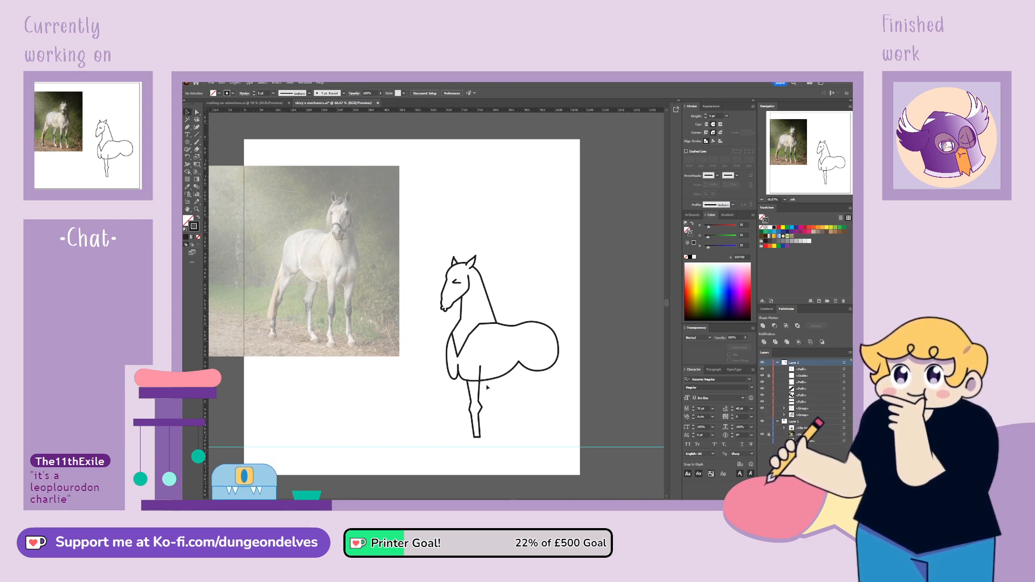
click(478, 401)
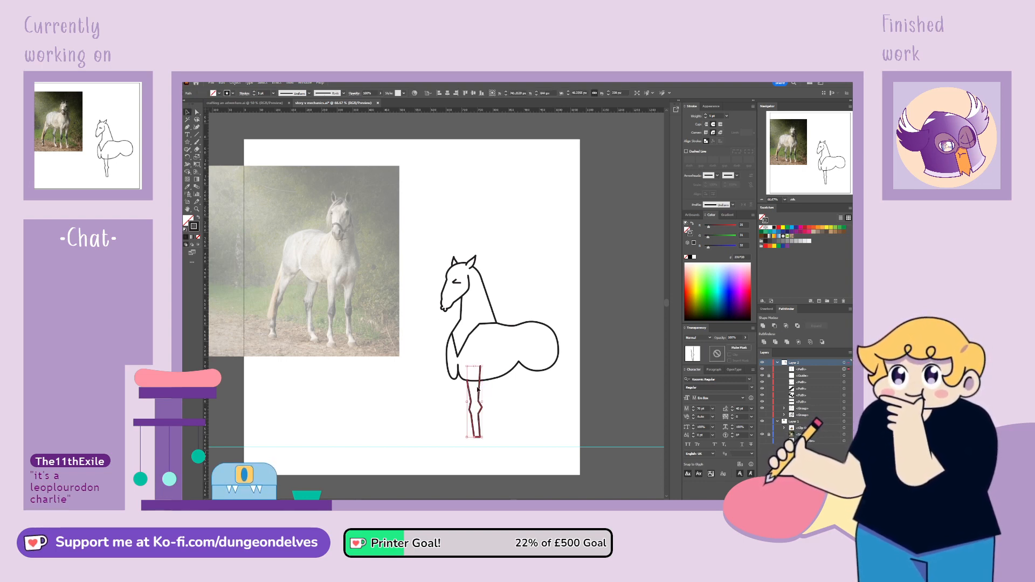
drag(480, 390, 462, 390)
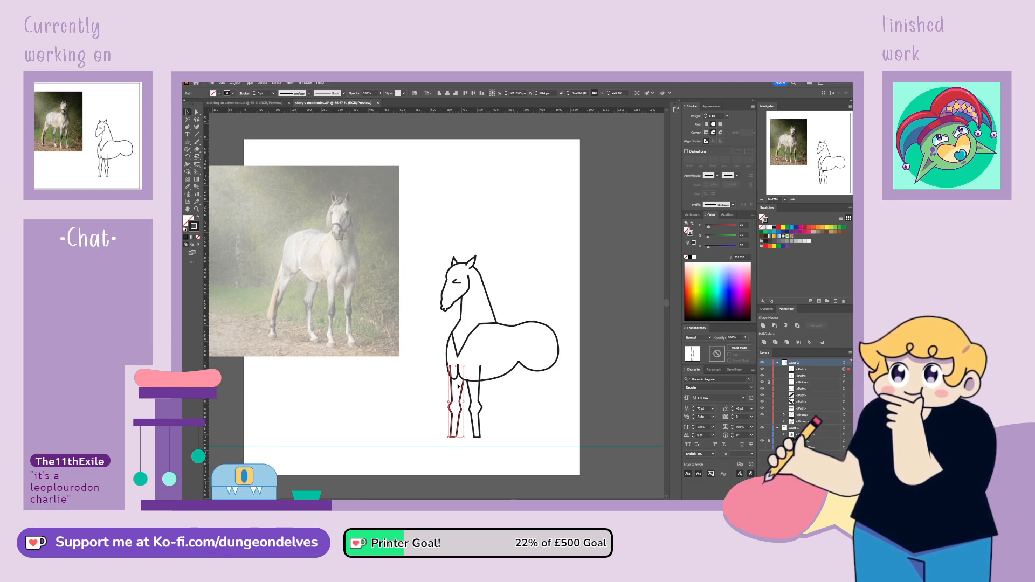
drag(454, 385, 460, 398)
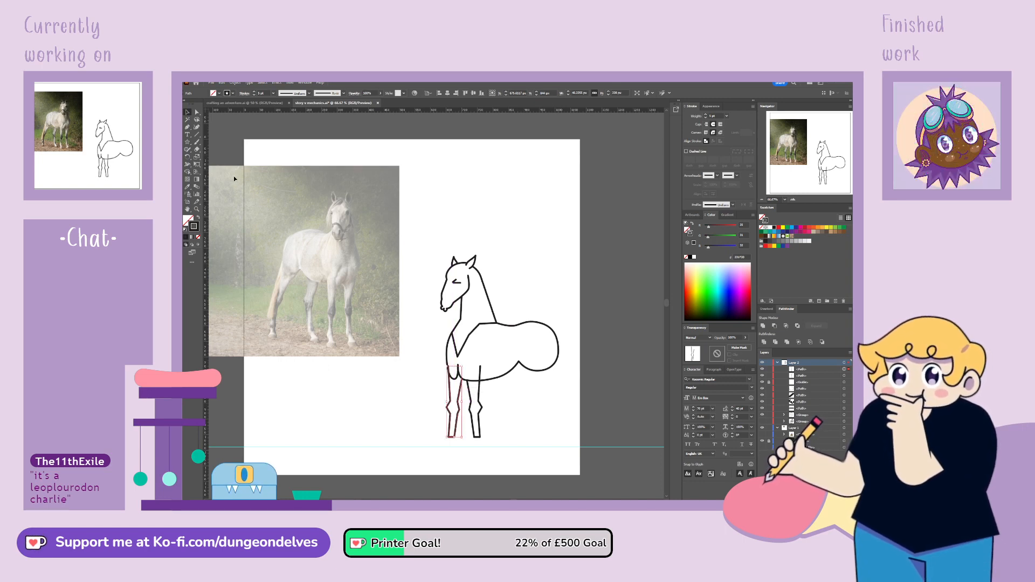
Reposition the upper ends of the copied front leg's lines so they meet the belly and chest outline
click(197, 113)
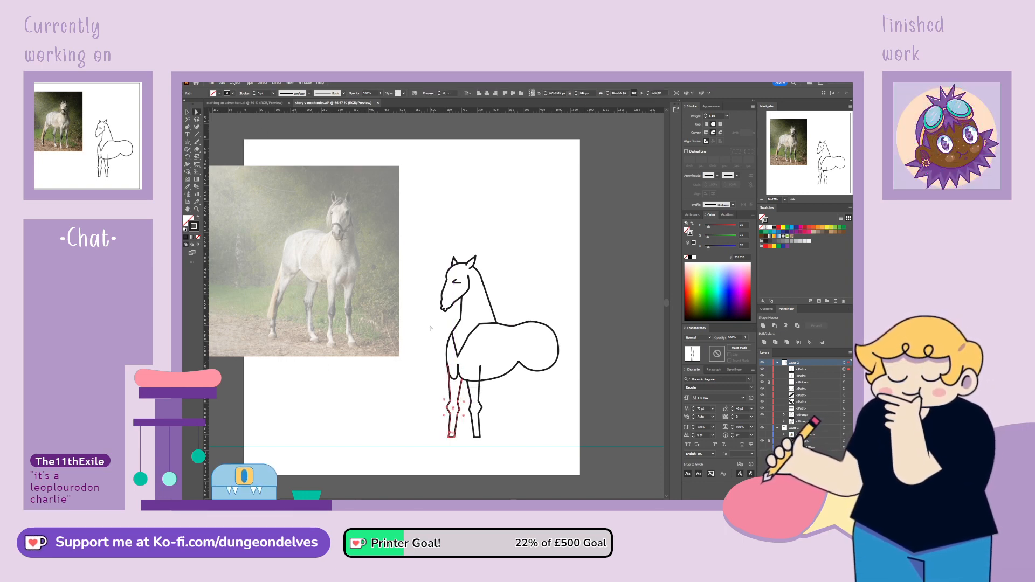
click(462, 381)
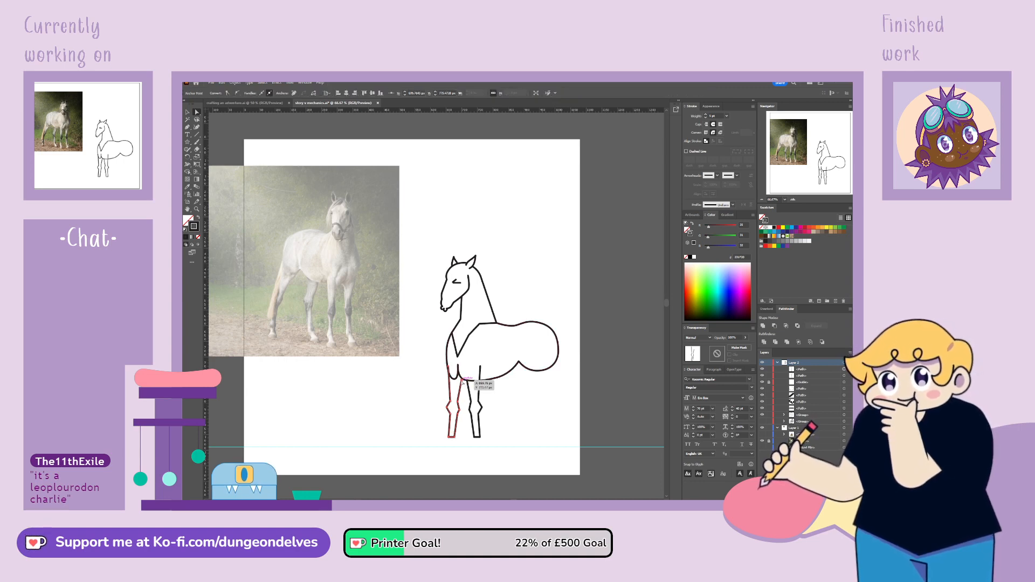
drag(462, 381, 459, 379)
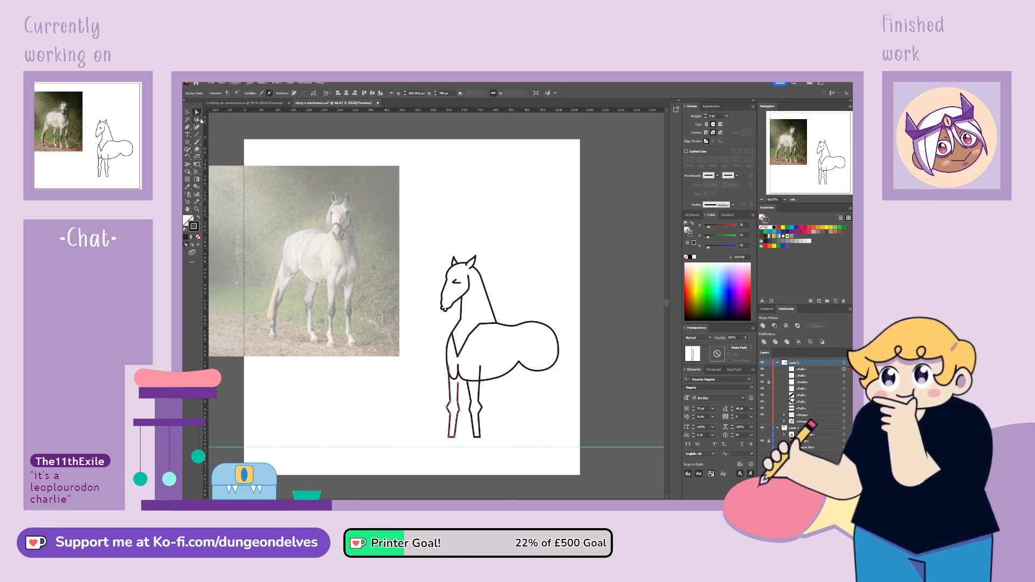
click(458, 384)
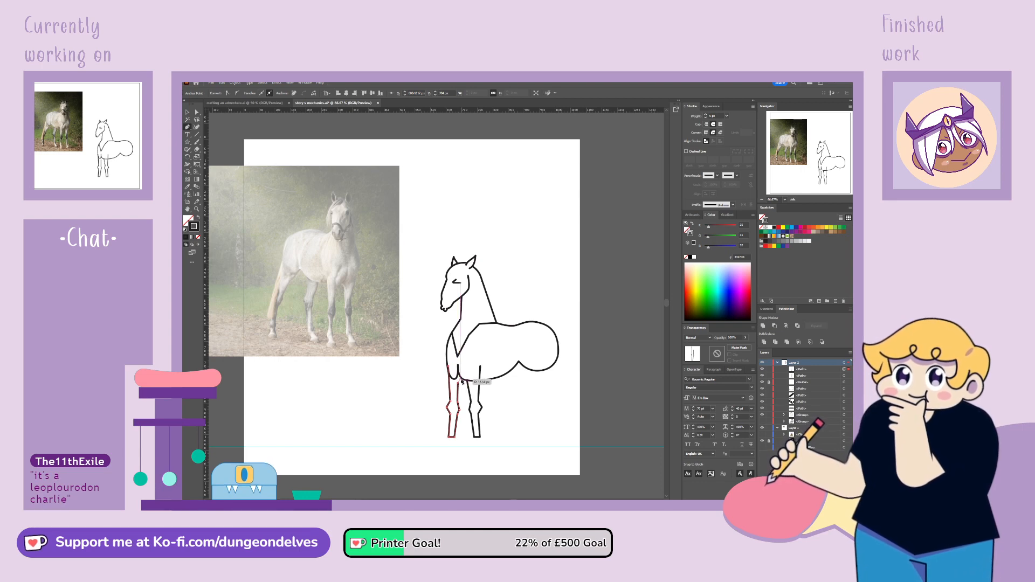
click(462, 380)
click(198, 111)
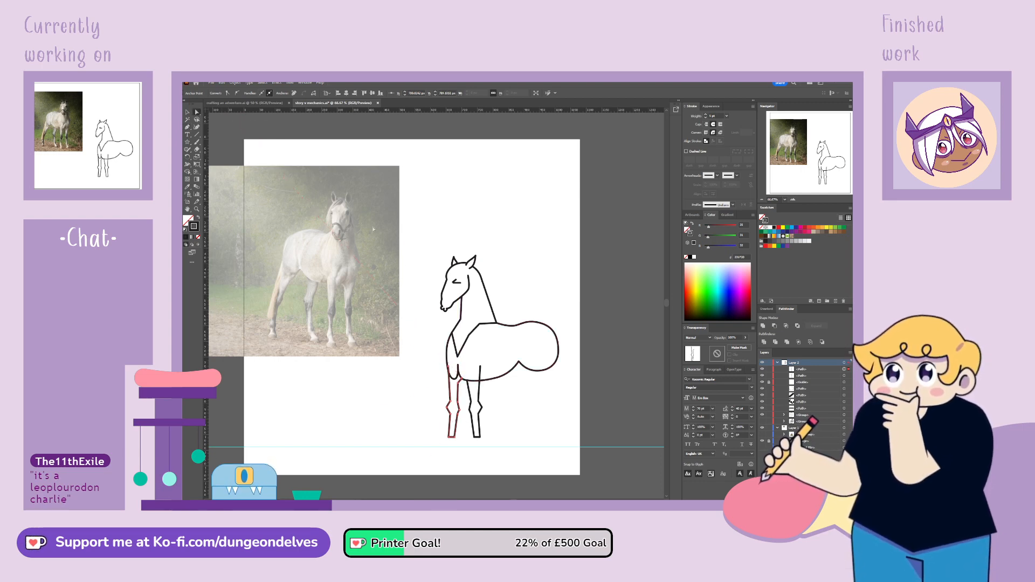
drag(447, 360, 447, 360)
click(452, 369)
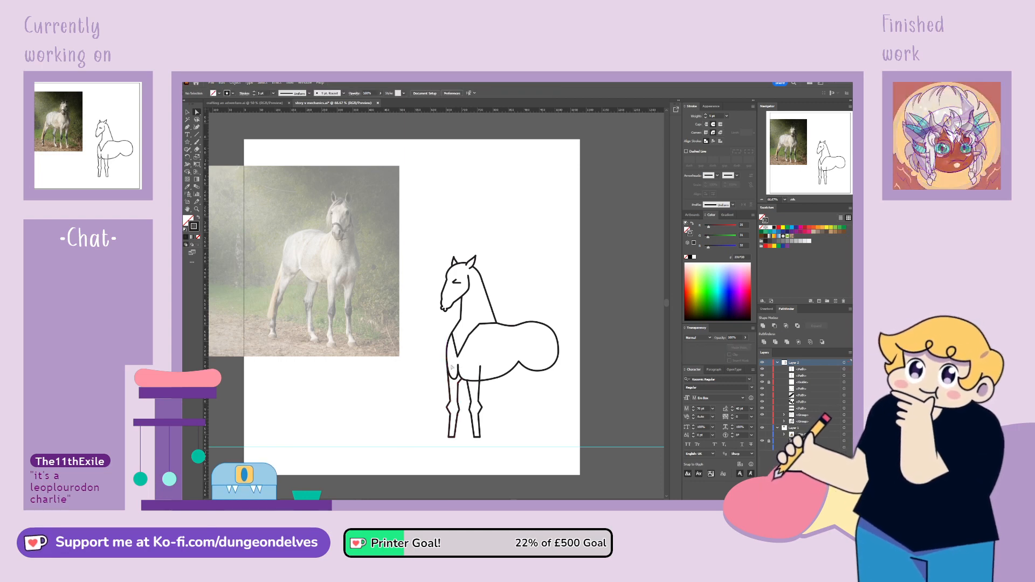
Delete the body outline segments crossing the foremost leg and pull the belly line's front end to the leg's inner line
key(ctrl+1)
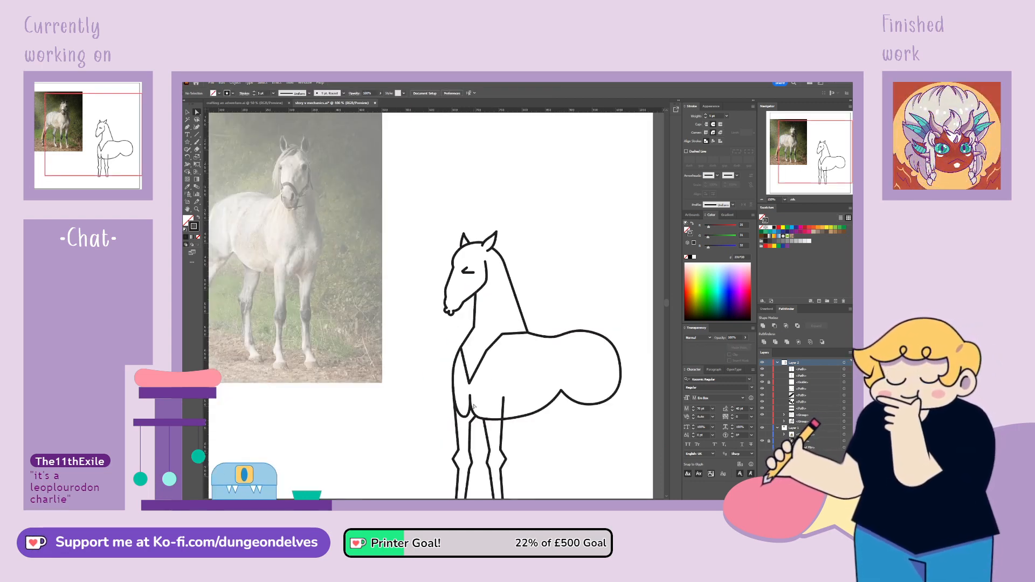
click(470, 403)
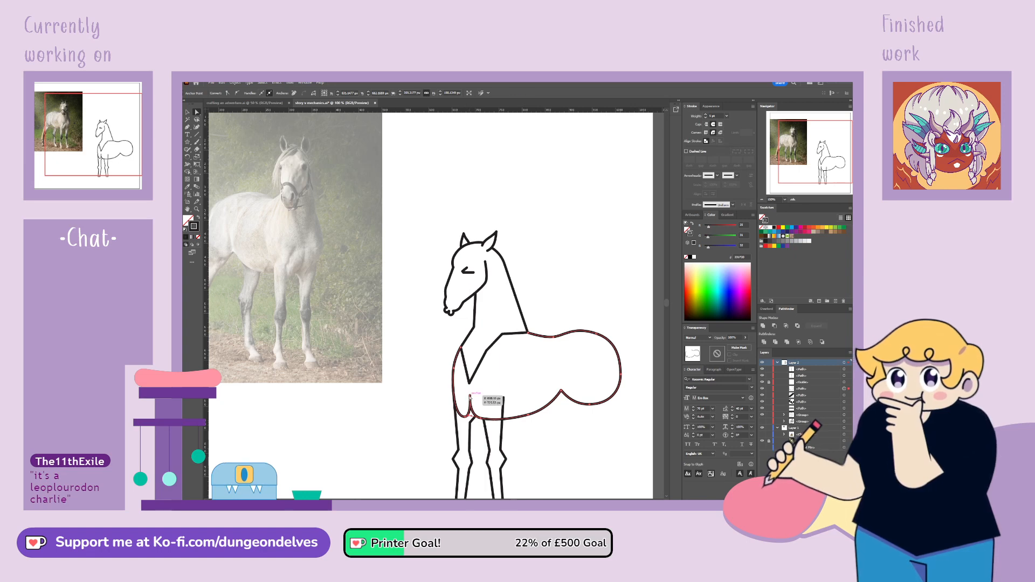
drag(470, 397, 470, 396)
key(Delete)
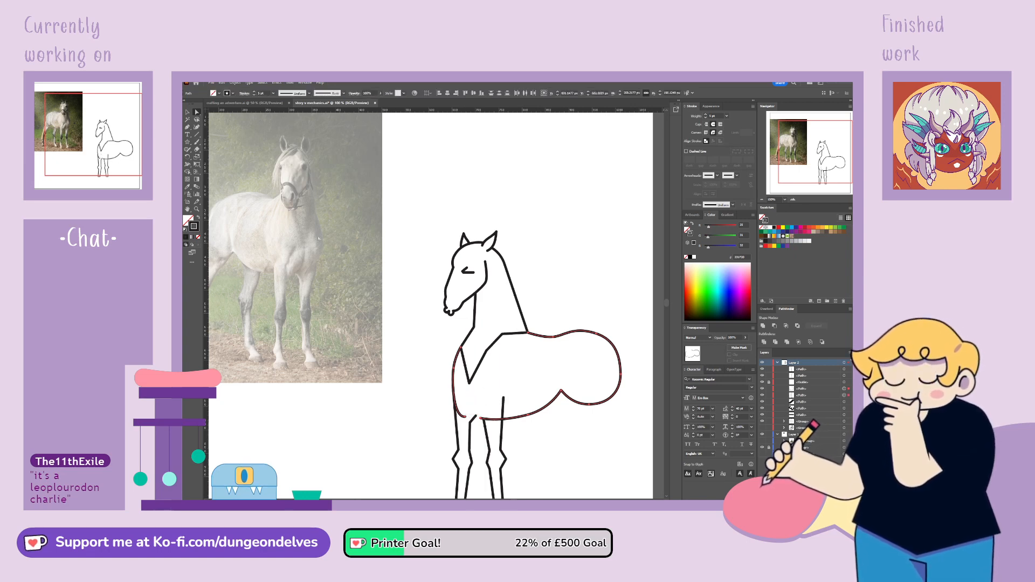
drag(480, 419, 478, 420)
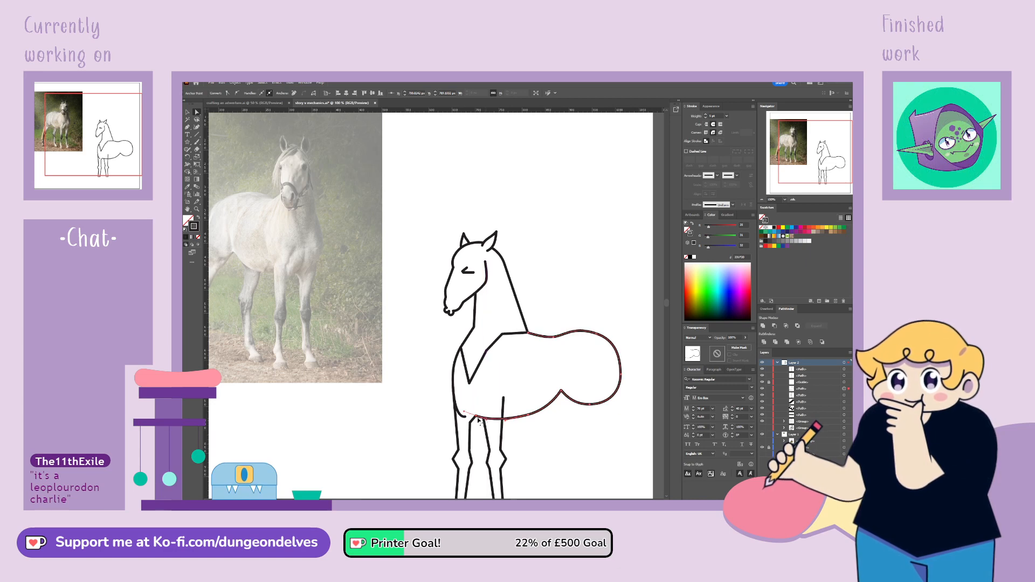
click(472, 417)
key(Delete)
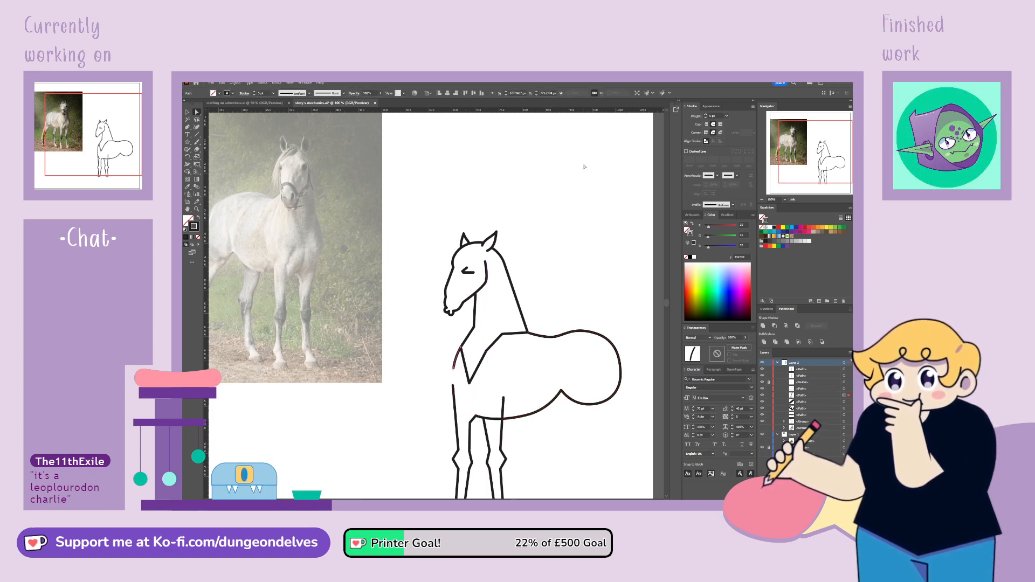
Join the chest outline's lower end to the foremost leg's outer line and draw a short upright crease above its inner line with the Pen
click(454, 377)
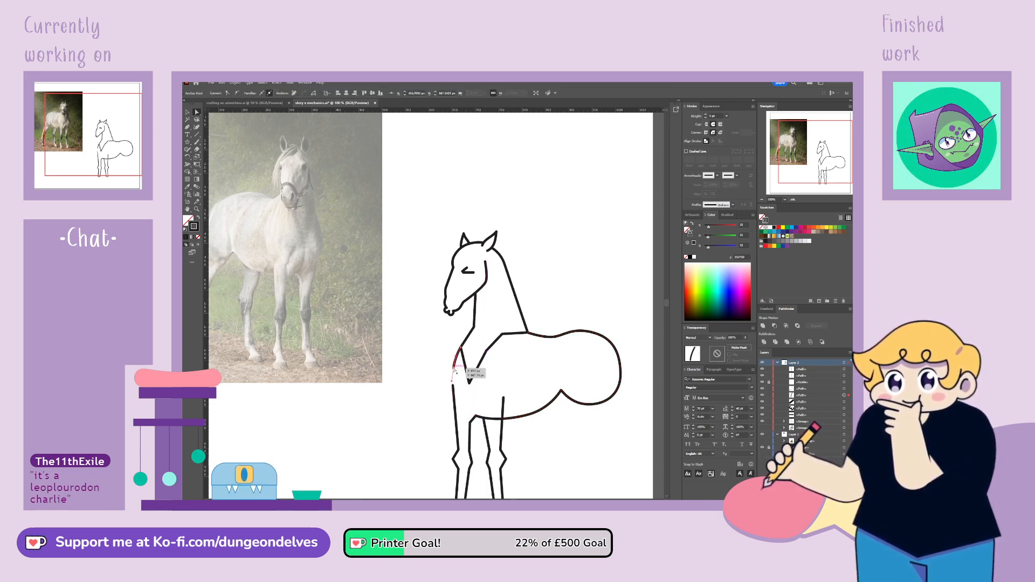
mouse_move(455, 372)
mouse_down()
mouse_move(452, 397)
mouse_move(450, 361)
mouse_up()
click(433, 400)
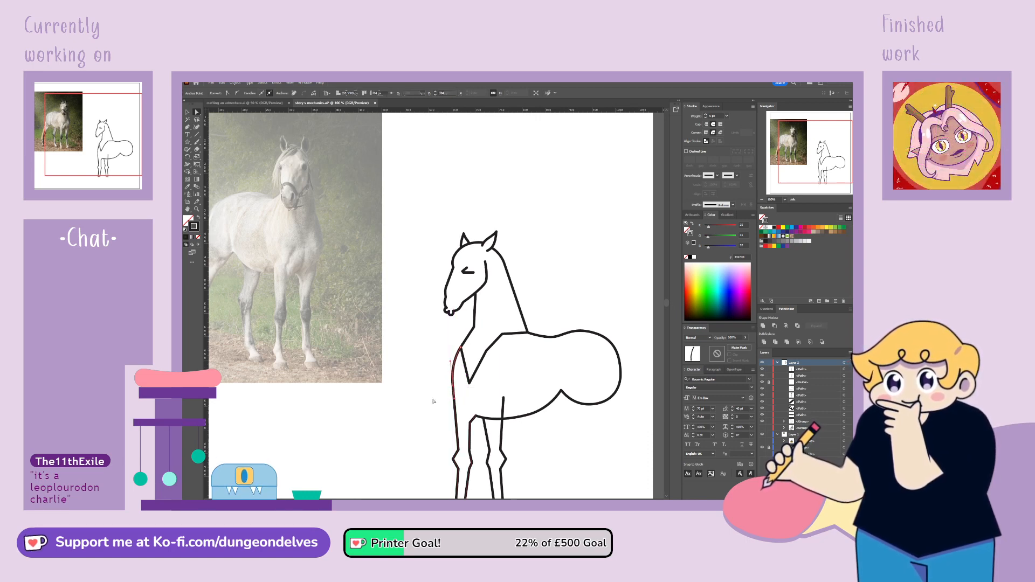
click(471, 406)
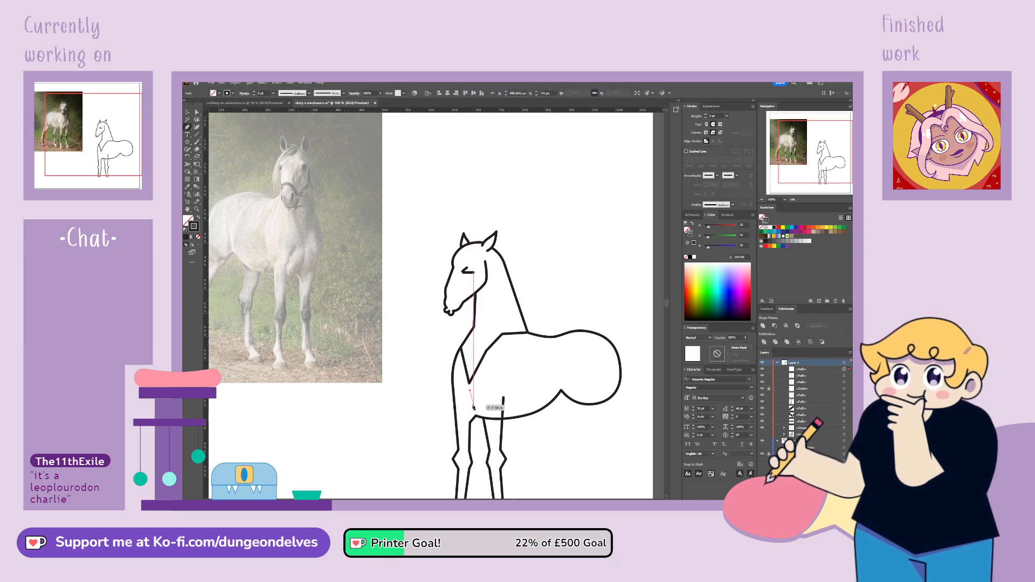
click(187, 113)
Delete the V-shaped lines at the base of the neck and the leftover shoulder segment, leaving neck and body open
click(486, 354)
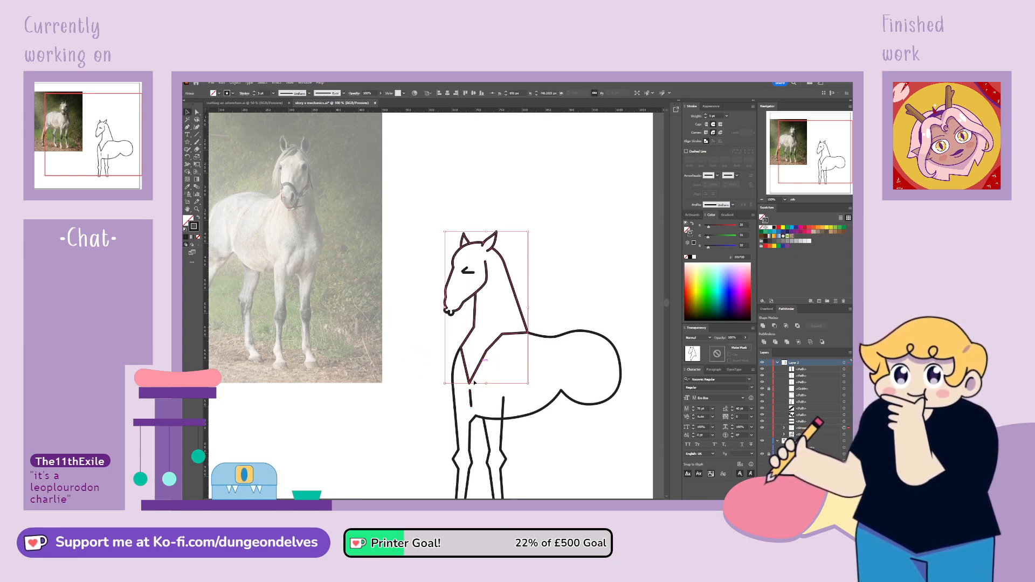
click(197, 111)
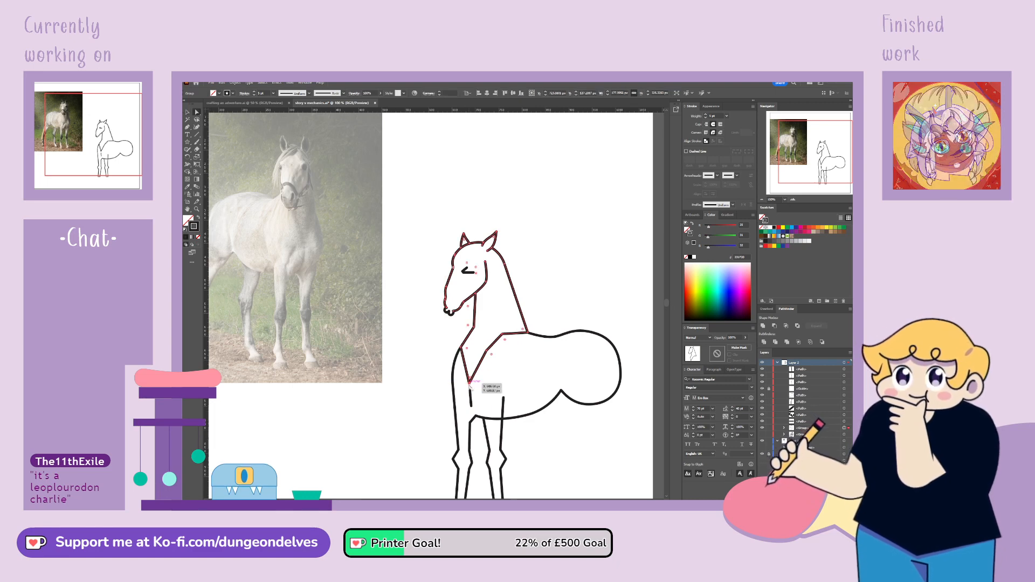
click(483, 377)
key(Delete)
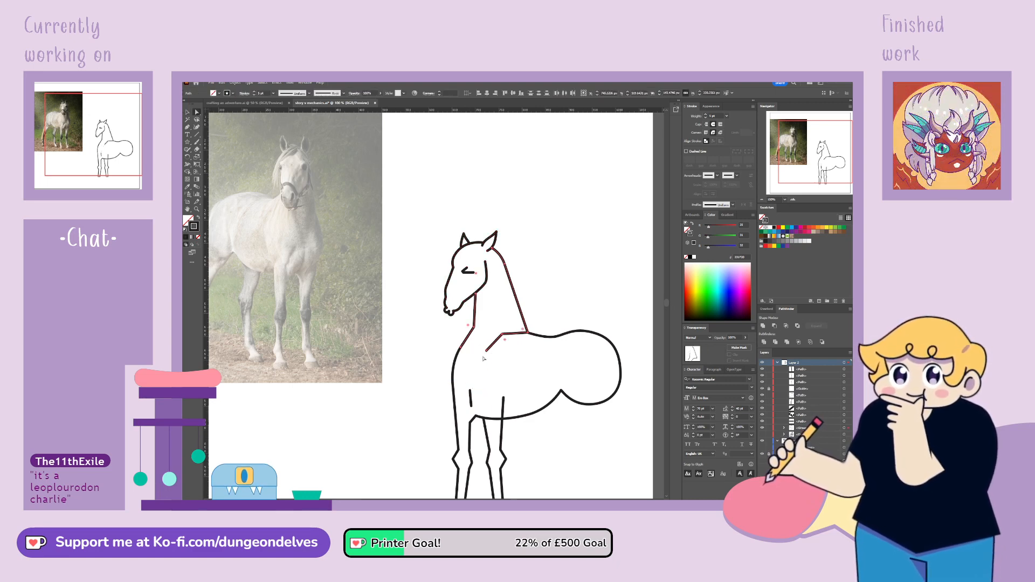
click(486, 351)
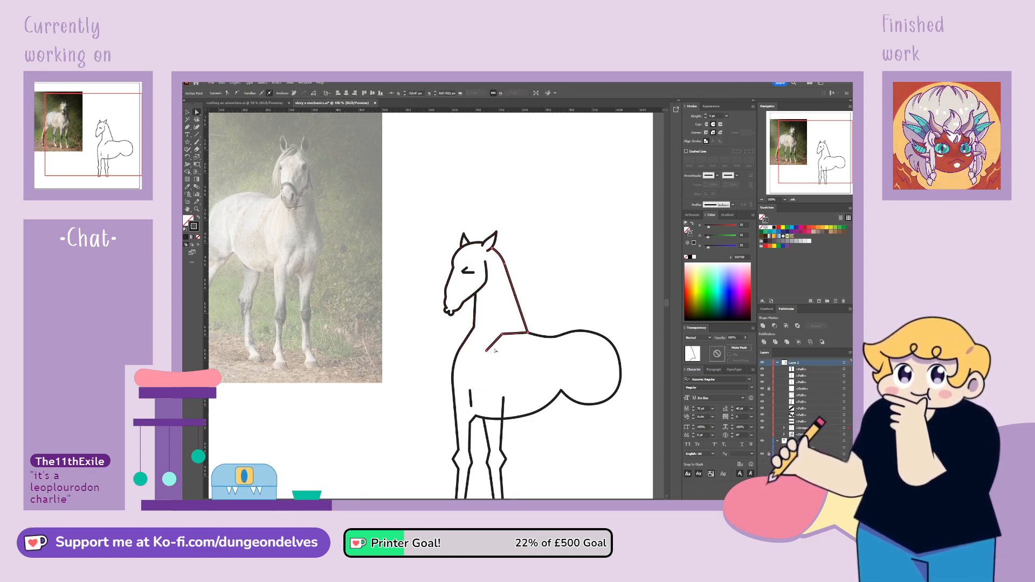
key(Delete)
click(502, 335)
key(Delete)
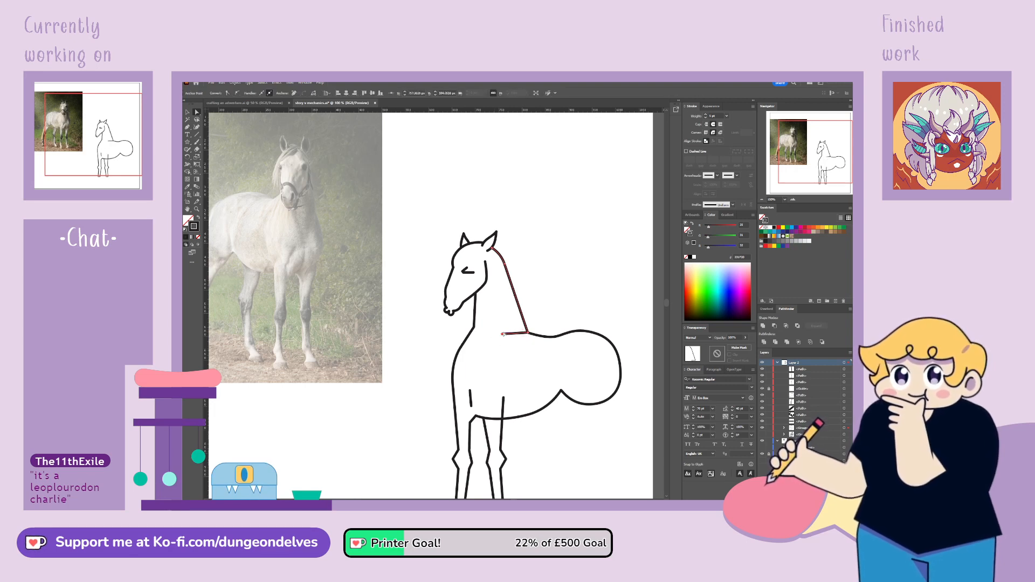
click(443, 357)
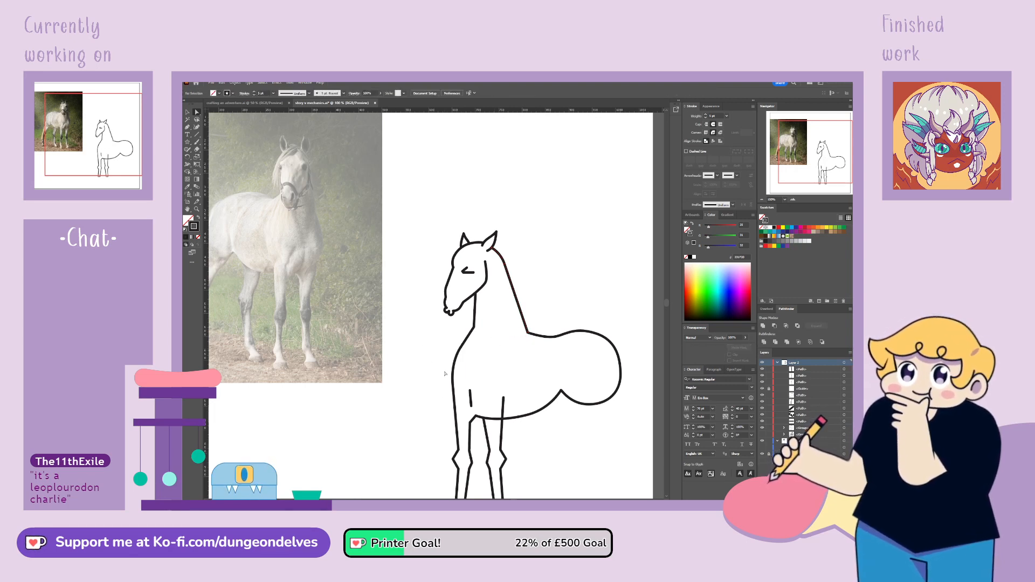
Reshape the anchor points where the front of the neck meets the chest to smooth the contour
click(464, 354)
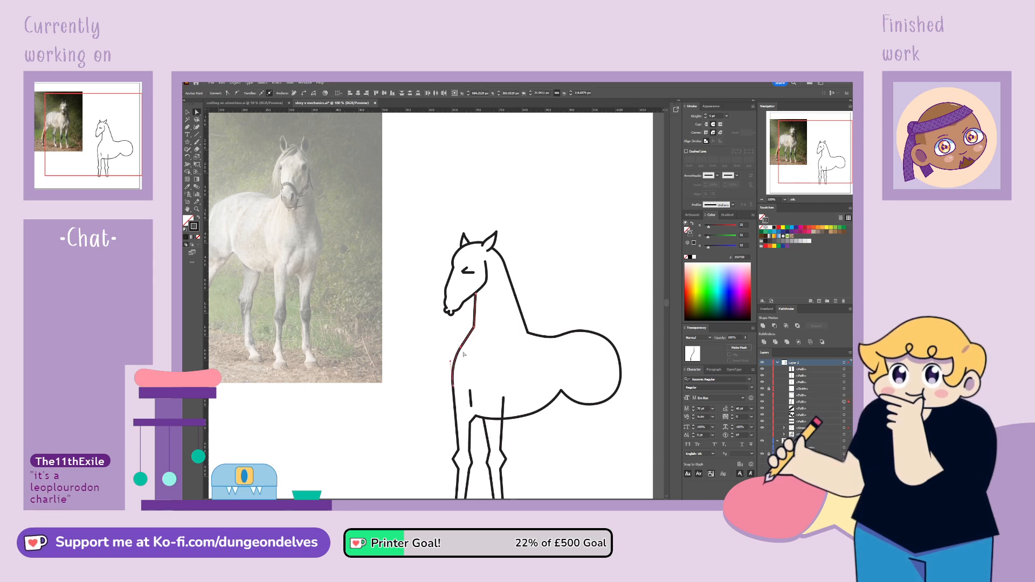
drag(464, 354, 366, 311)
click(475, 327)
click(448, 360)
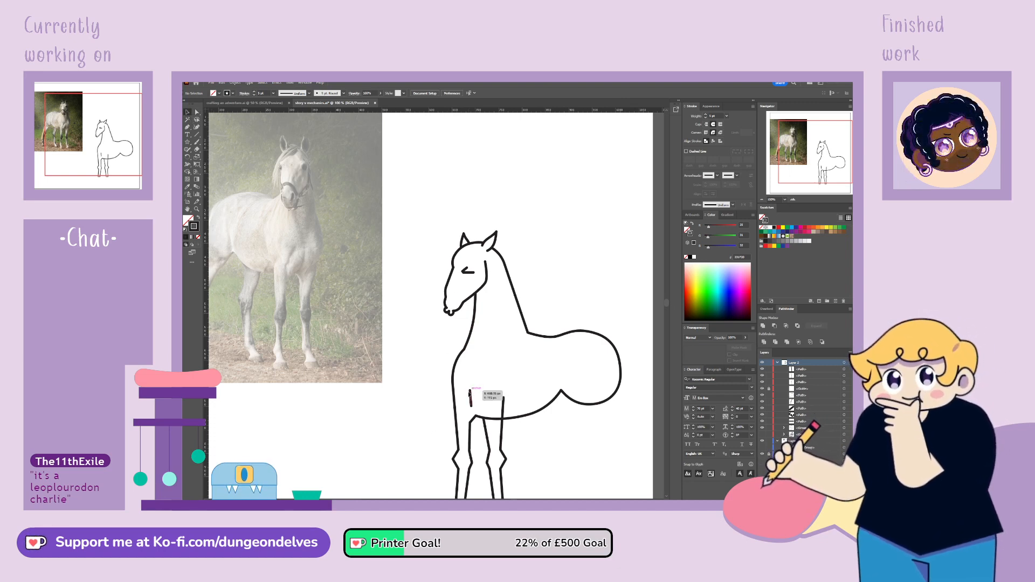
Thin the short crease line above the foremost leg, apply the lens-shaped tapered width profile, and adjust its end point
click(470, 398)
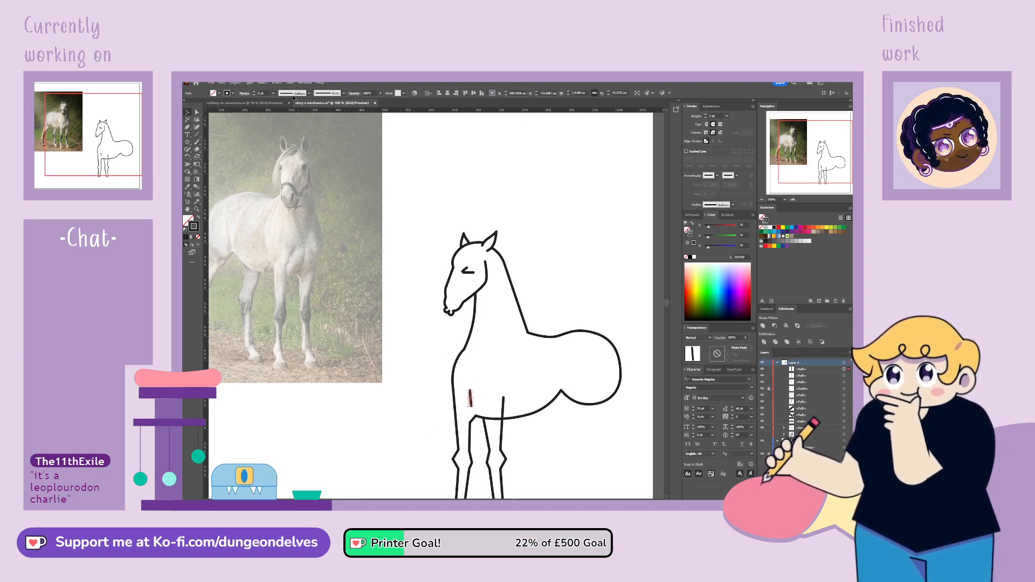
click(254, 95)
click(254, 95)
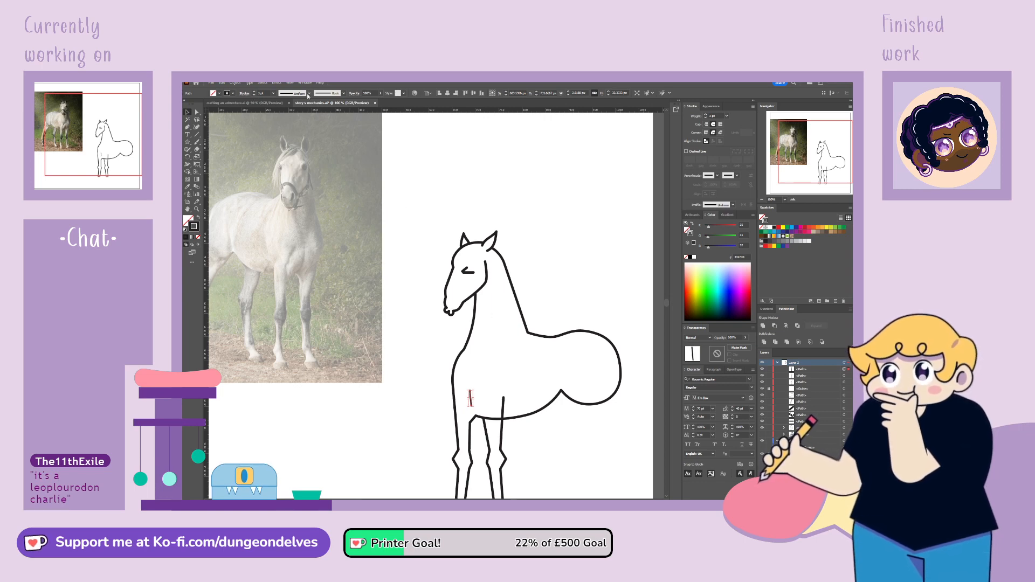
click(499, 160)
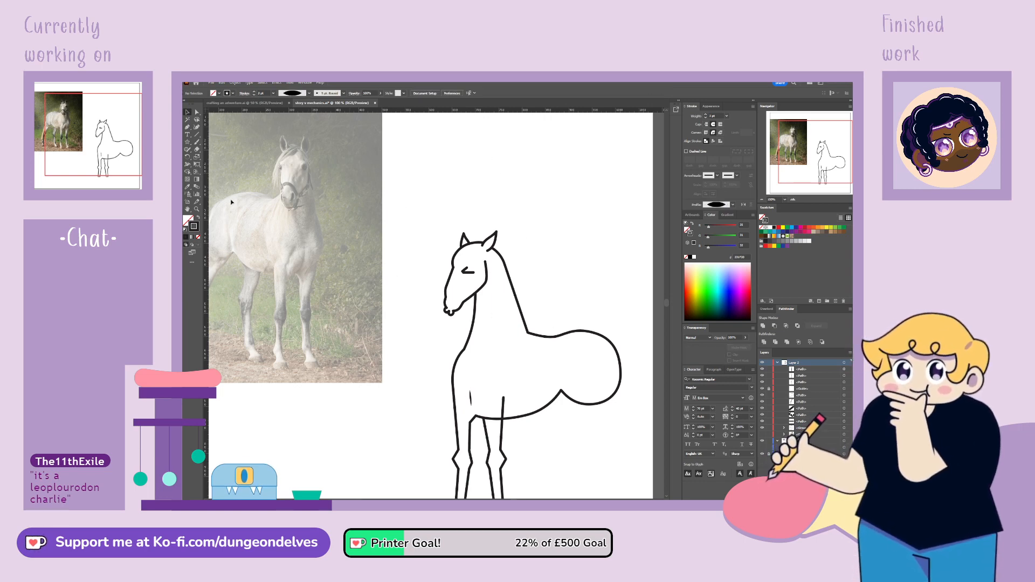
click(470, 391)
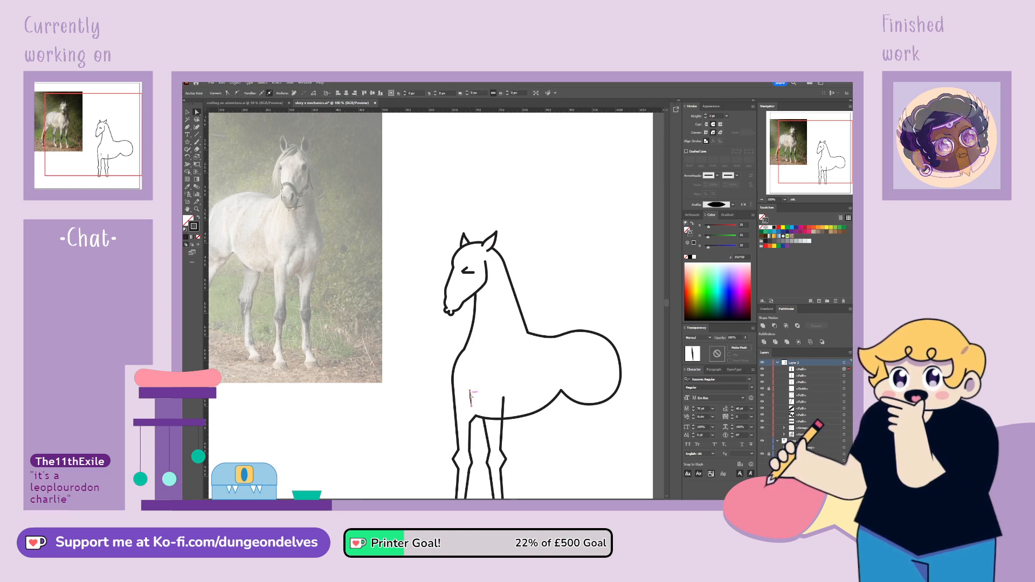
drag(470, 391, 472, 410)
click(413, 460)
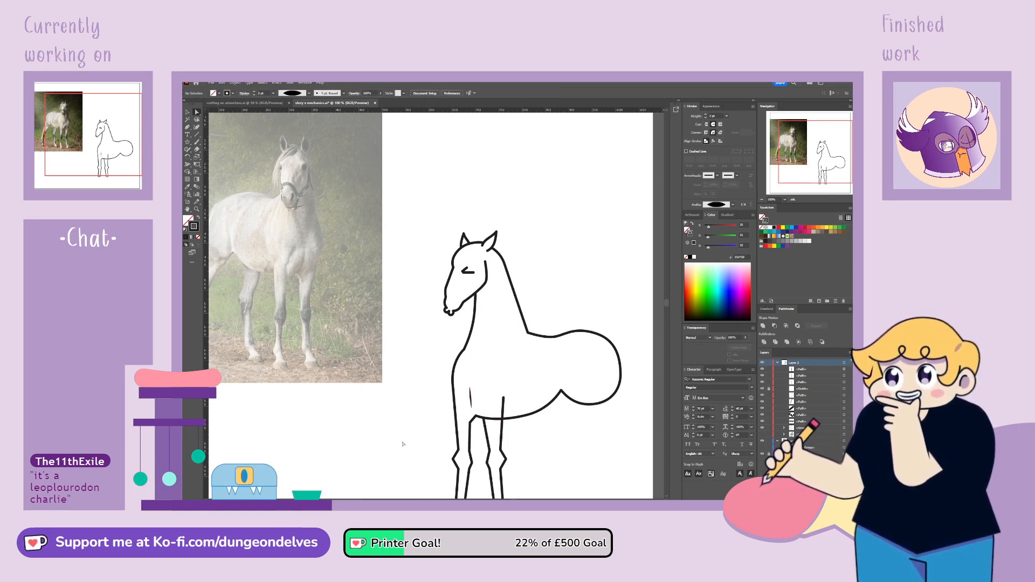
Add anchor points to the belly line on both sides of the second front leg and delete the segment crossing it
drag(792, 158, 796, 179)
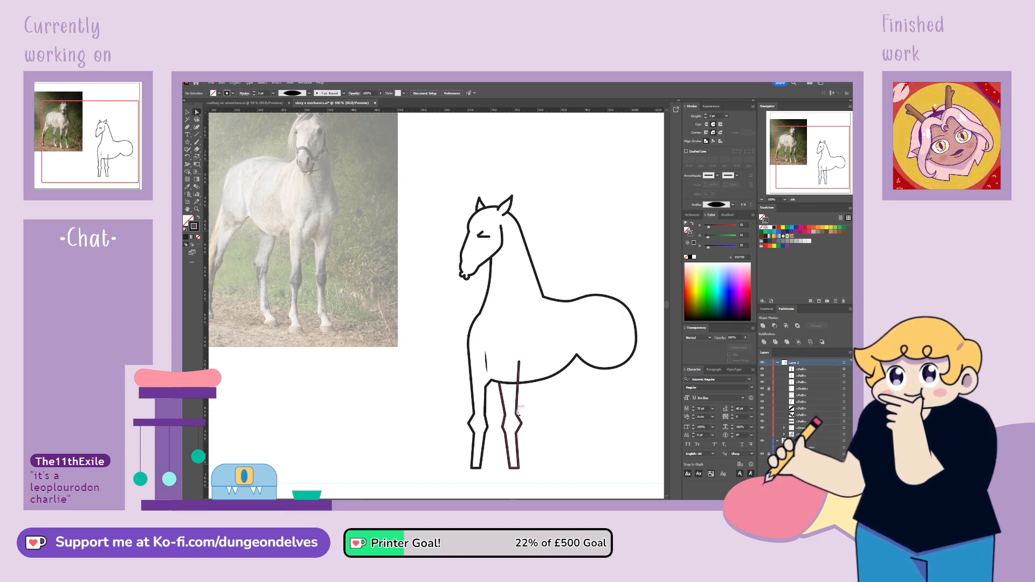
click(505, 380)
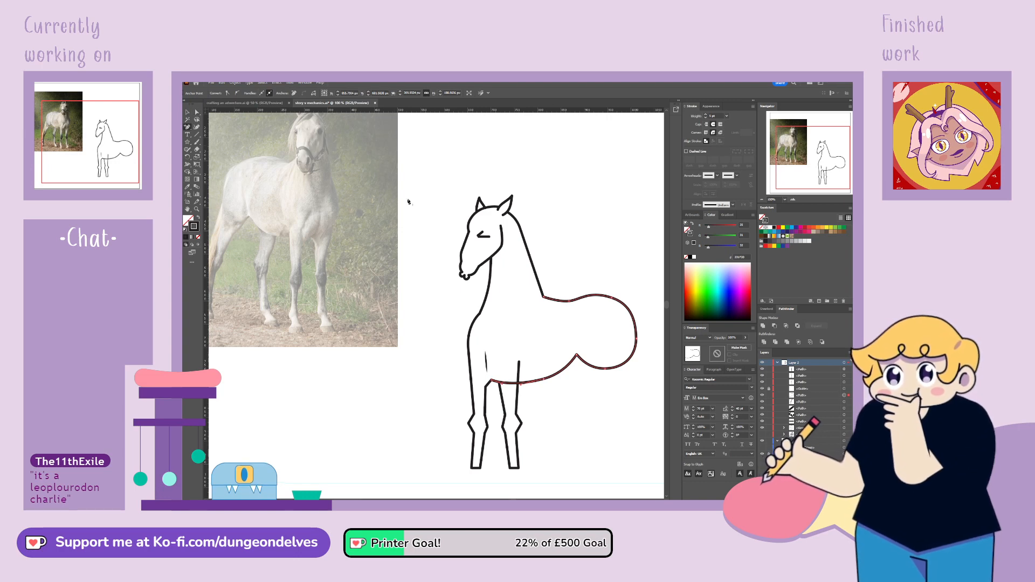
click(522, 384)
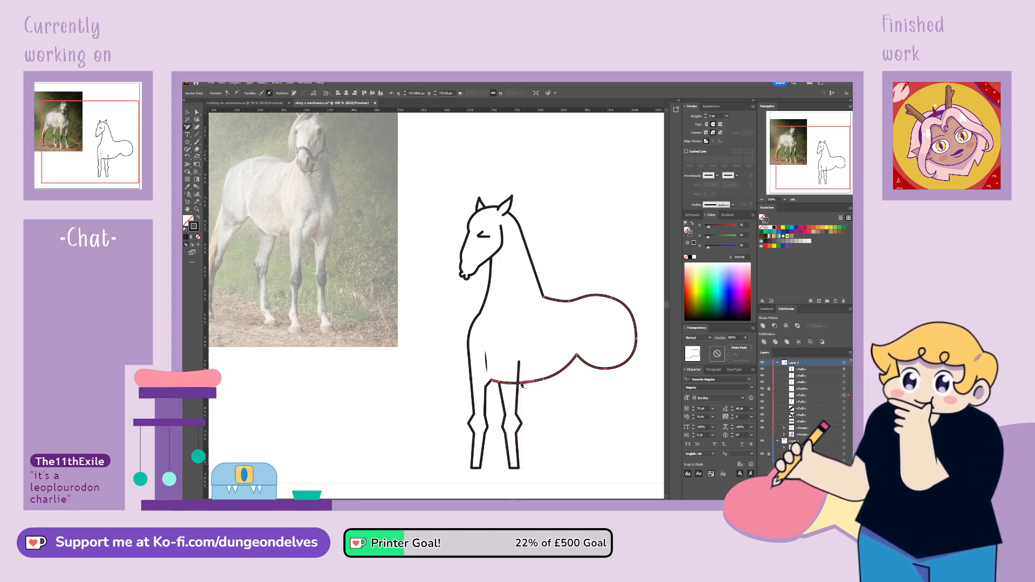
click(521, 384)
key(Delete)
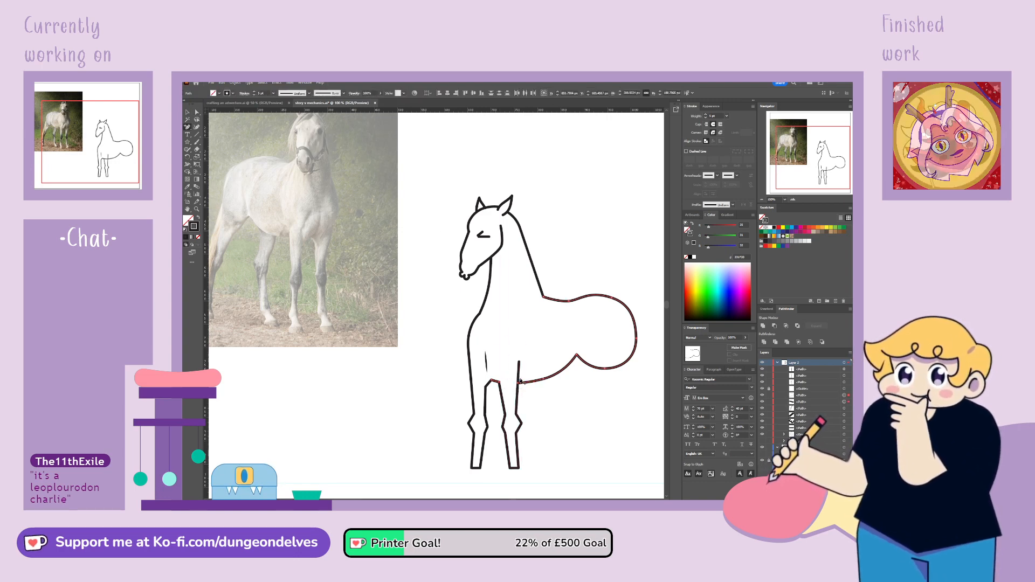
click(187, 113)
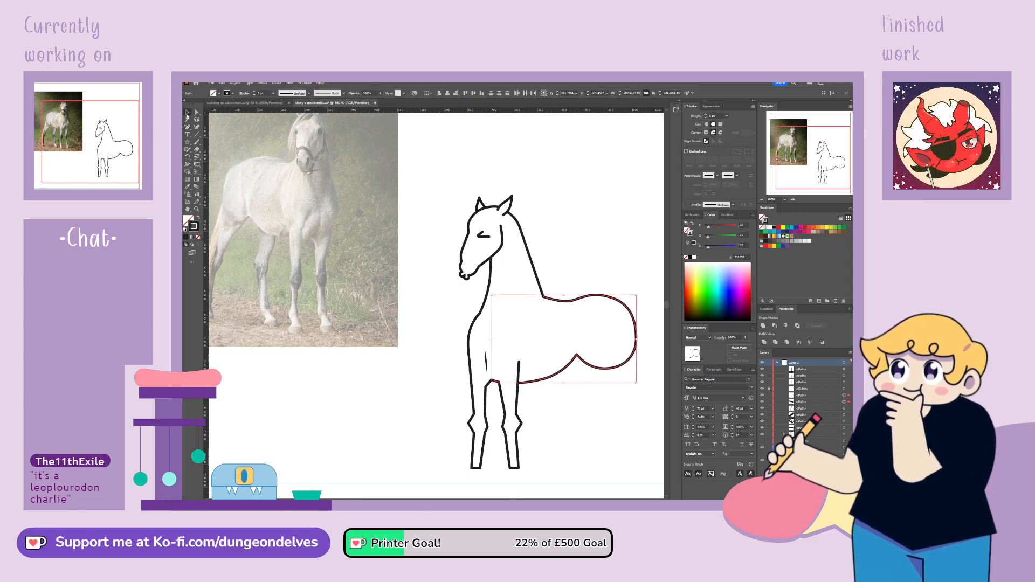
click(554, 427)
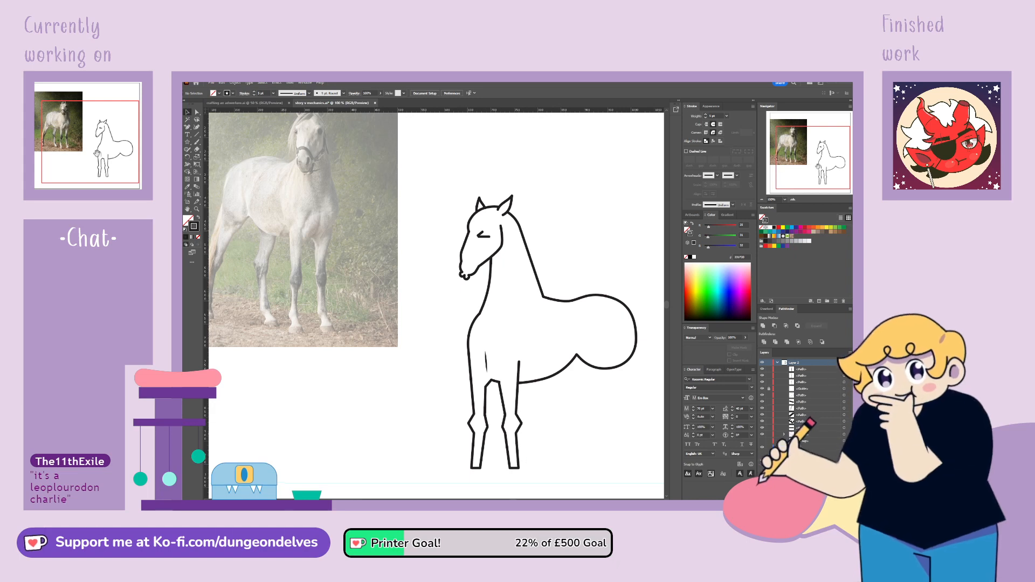
Duplicate the second front leg and place the copy beneath the hindquarters as a hind leg
drag(836, 154, 813, 163)
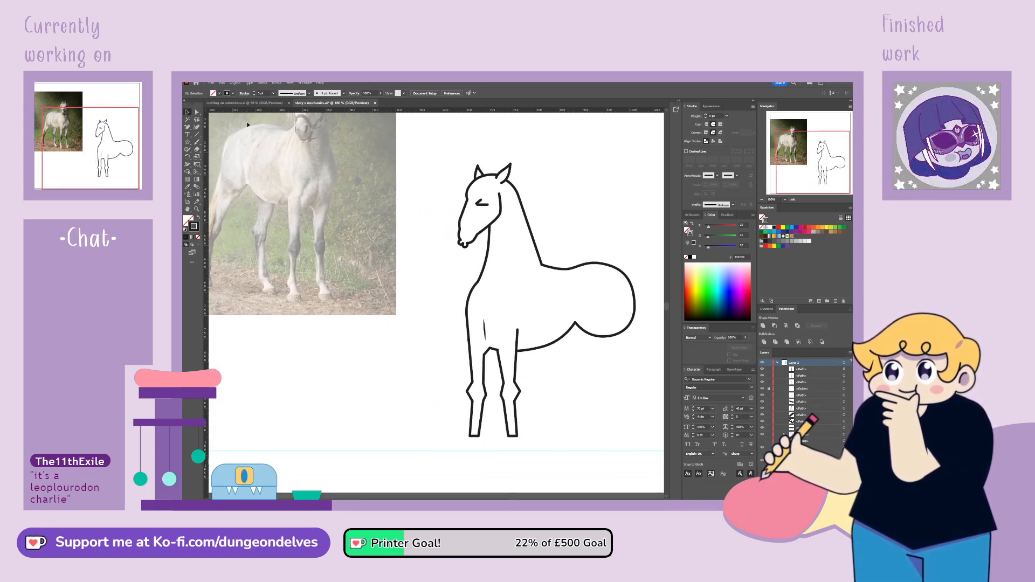
click(518, 415)
drag(518, 416, 611, 417)
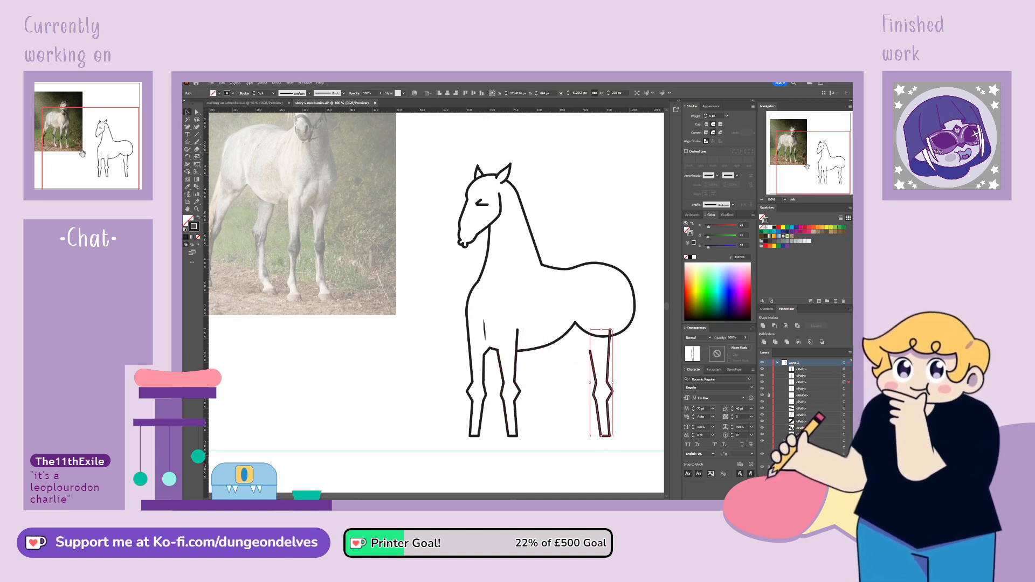
Move the hind-leg copy back beneath the rump and shift its lower leg further toward the rear
mouse_move(807, 167)
mouse_down()
mouse_move(799, 163)
mouse_move(816, 164)
mouse_up()
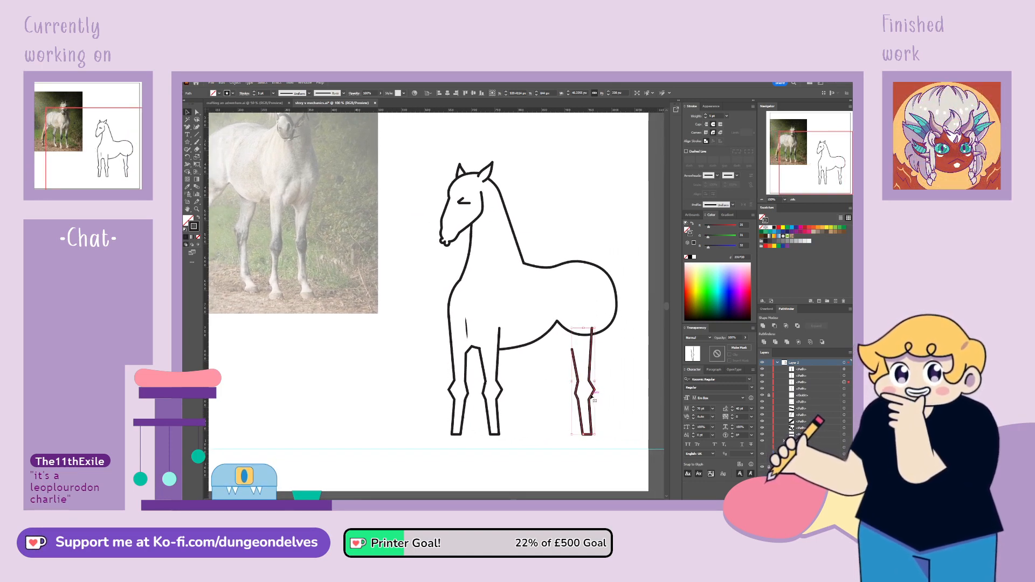
drag(575, 372, 622, 382)
key(a)
drag(604, 426, 627, 401)
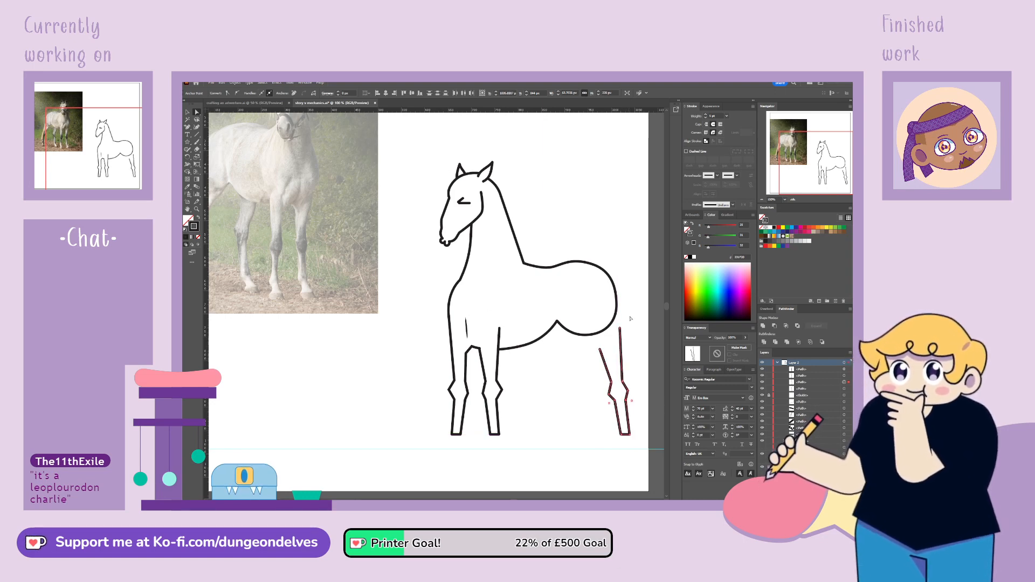
Extend the hind leg's rear line up to the rump and its front line to the belly corner, curving both
drag(620, 328, 615, 266)
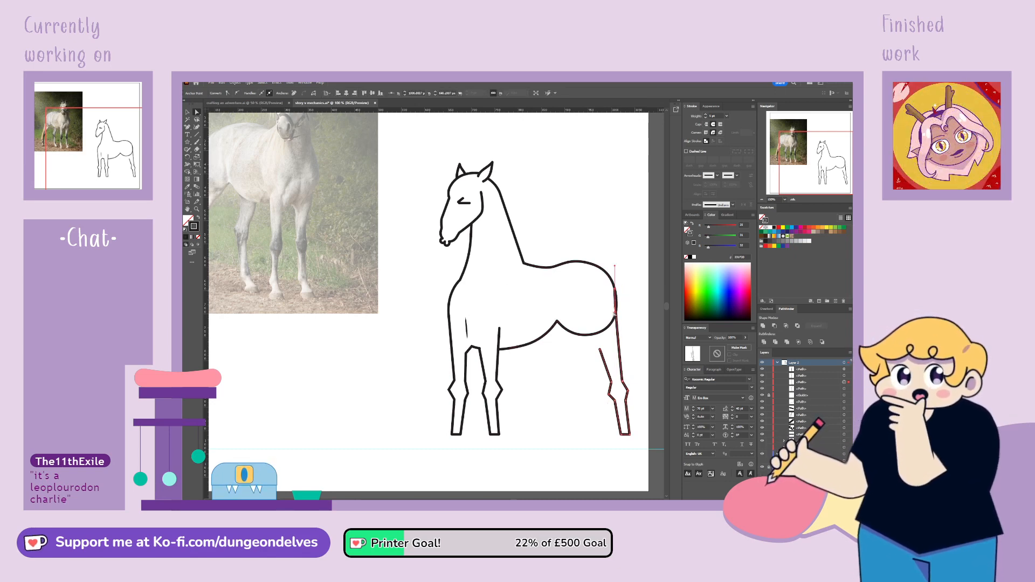
drag(615, 314, 623, 329)
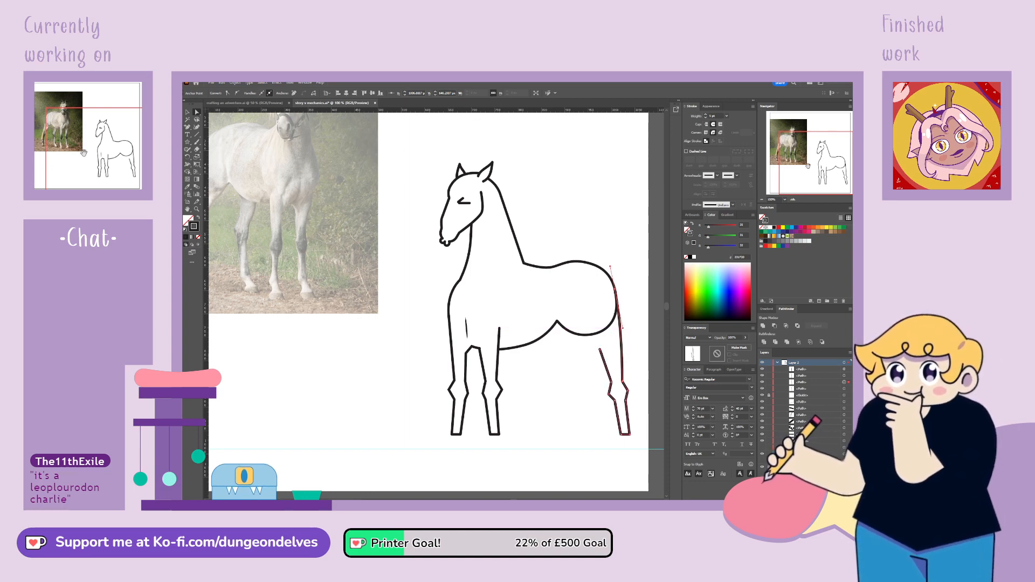
mouse_move(808, 165)
mouse_down()
mouse_move(799, 166)
mouse_move(814, 165)
mouse_up()
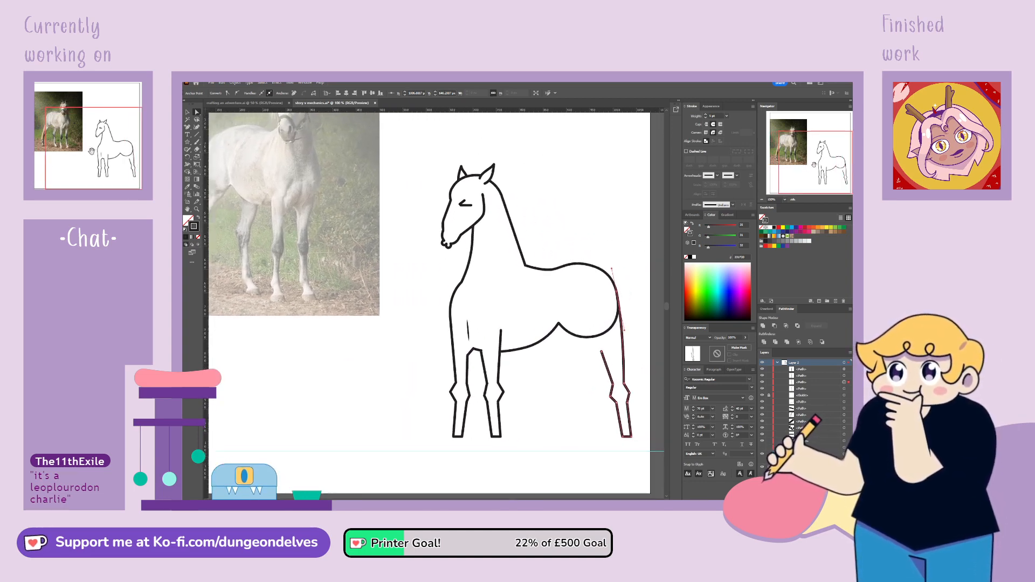
drag(602, 351, 559, 323)
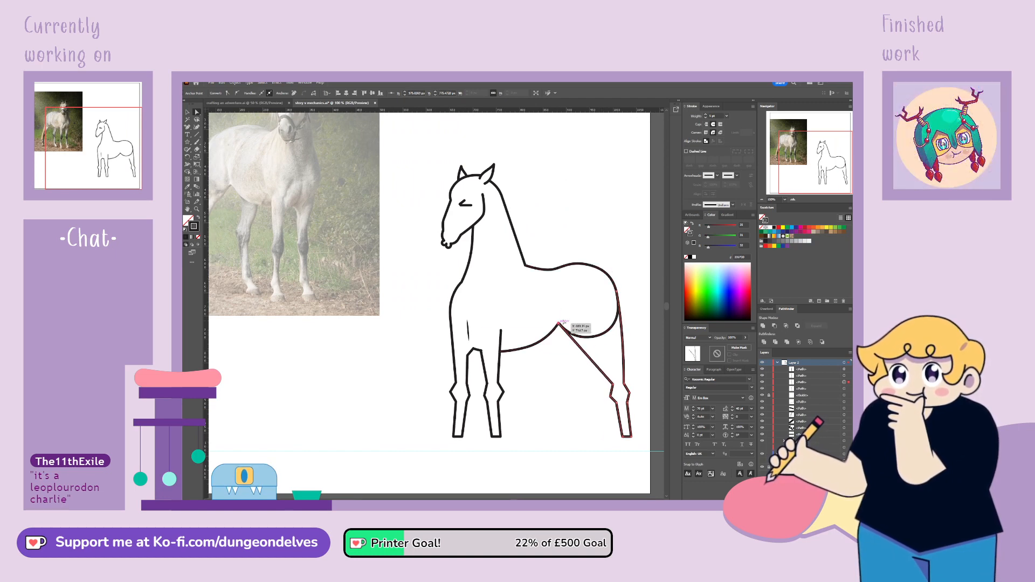
click(237, 93)
drag(559, 345, 572, 349)
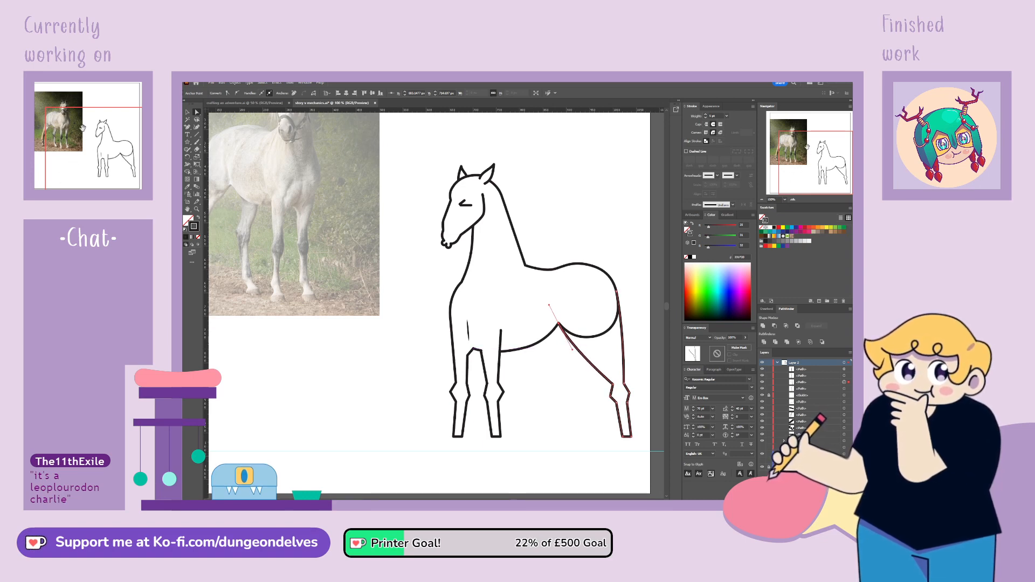
Shift the lower part of the hind leg, from the hock down, slightly forward
mouse_move(816, 161)
mouse_down()
mouse_move(804, 153)
mouse_move(815, 162)
mouse_up()
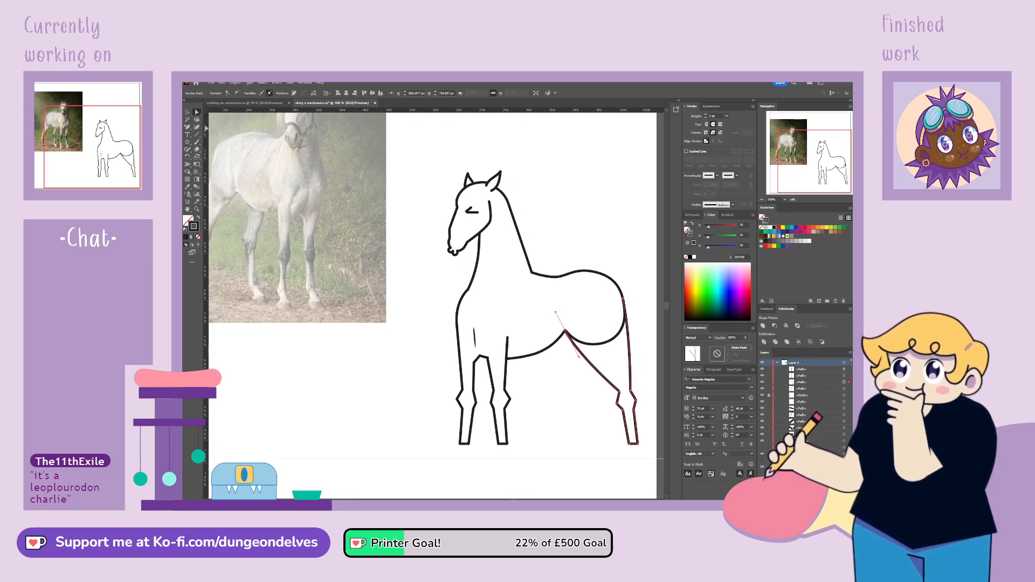
drag(662, 412, 663, 411)
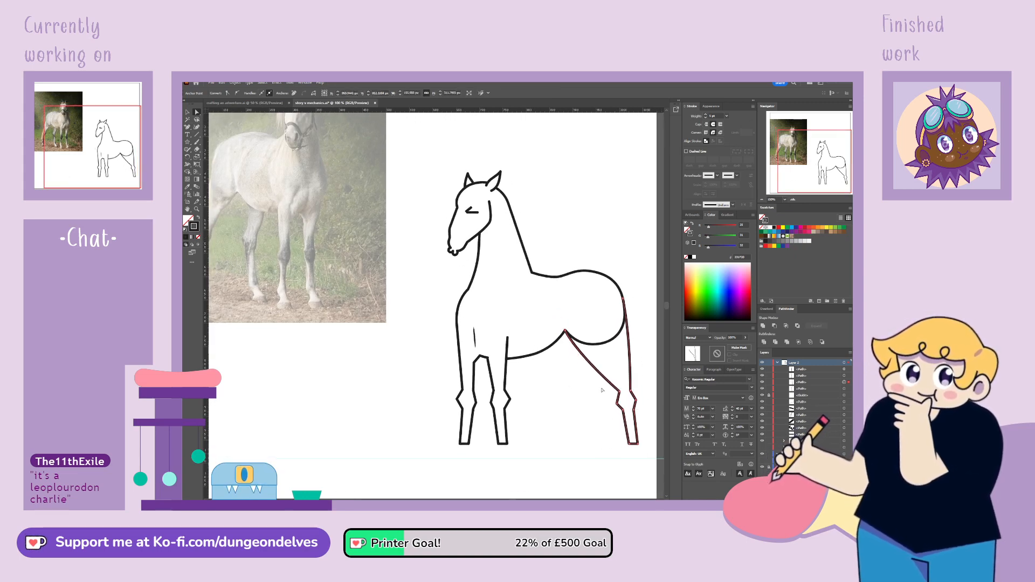
drag(661, 449, 662, 449)
drag(634, 394, 625, 395)
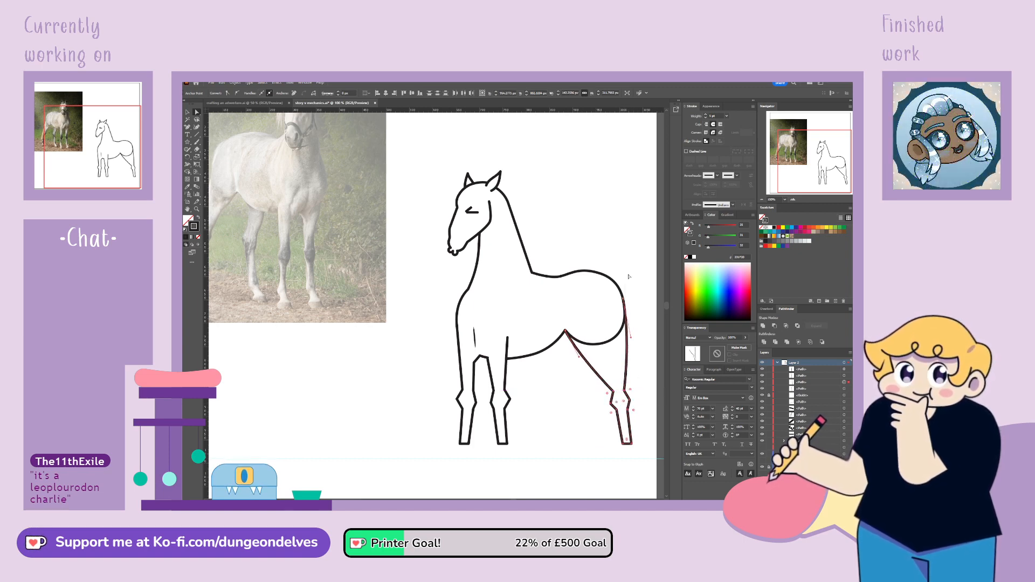
Move the corner joining the belly and hind leg rearward and delete the curved segment beneath the rump
click(607, 345)
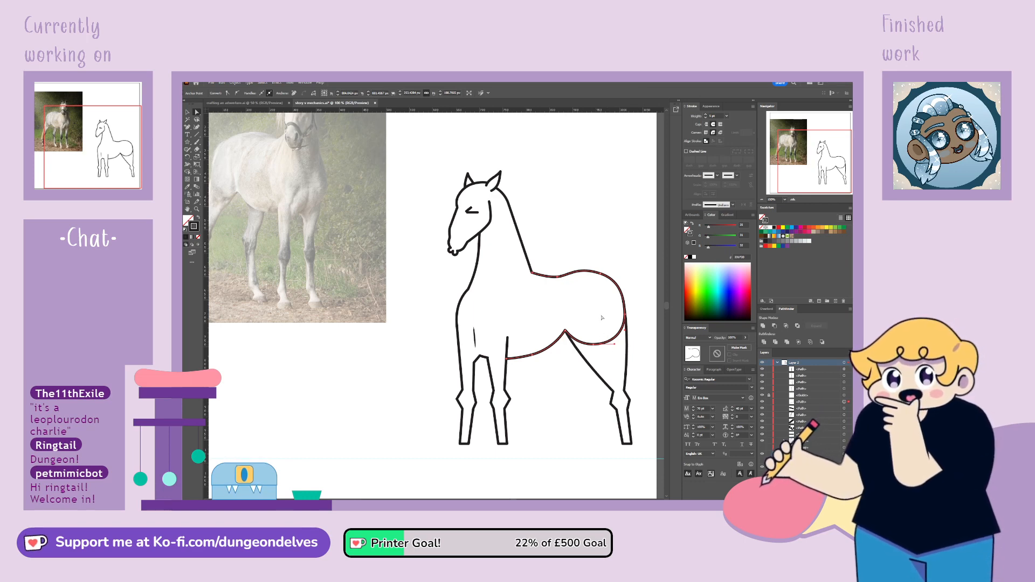
click(621, 318)
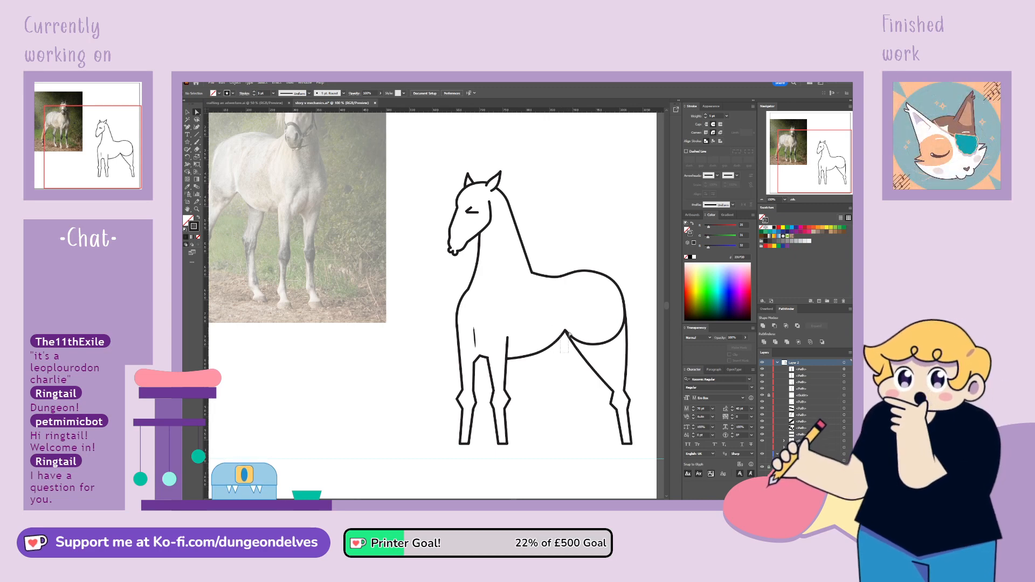
click(568, 334)
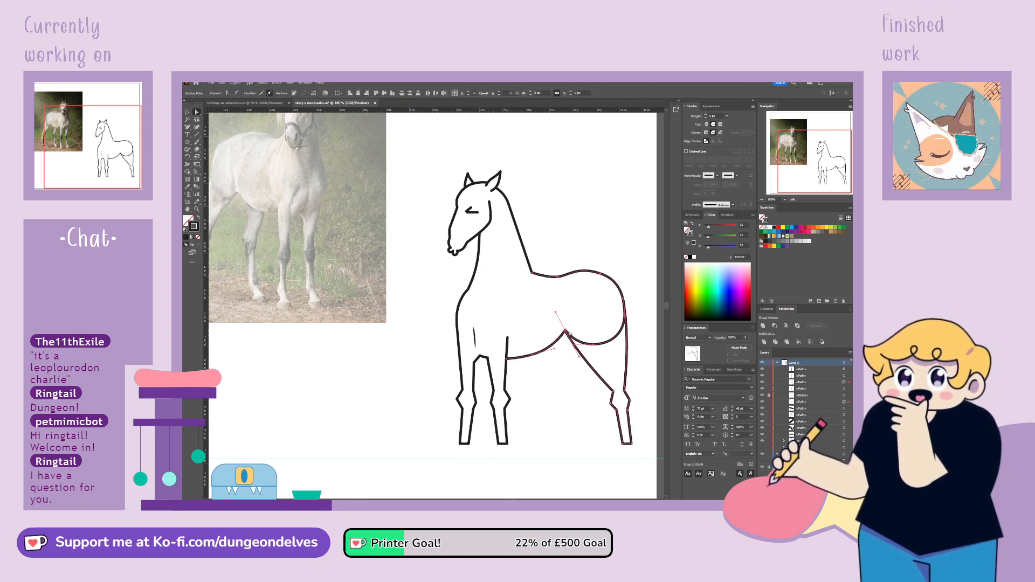
drag(568, 334, 605, 341)
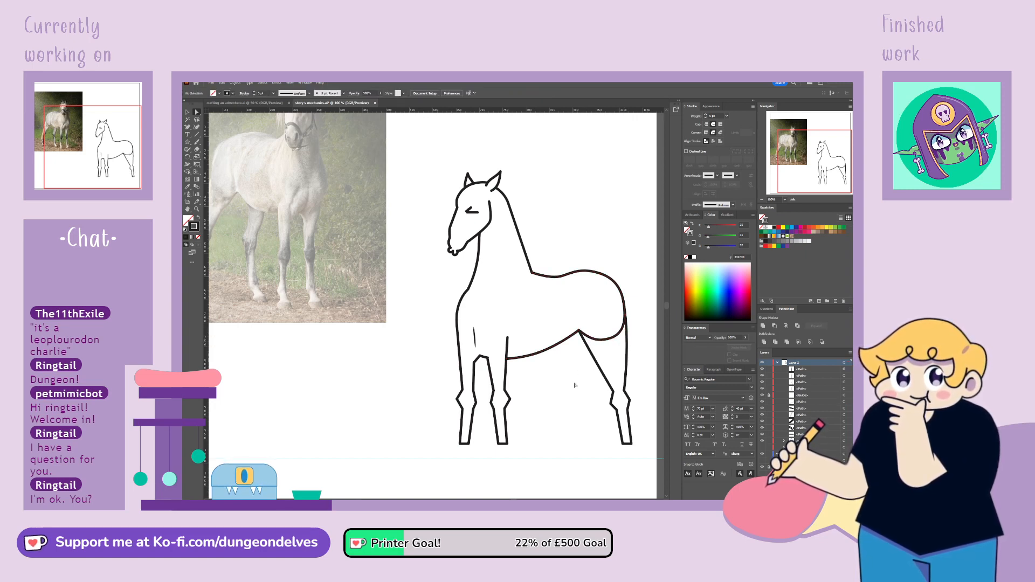
click(657, 278)
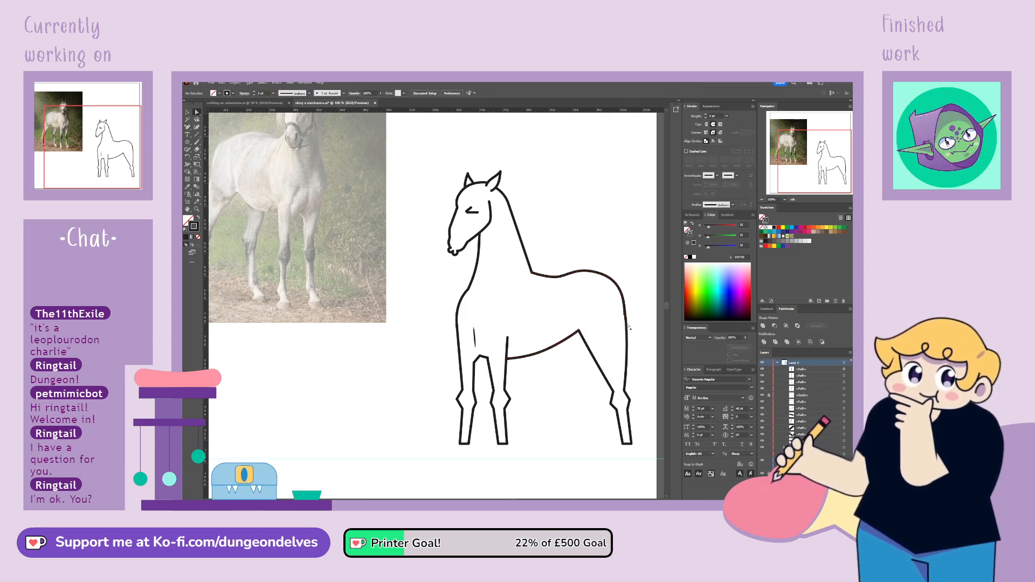
Trim the end of the back contour where it overlaps the top of the hind leg
click(624, 296)
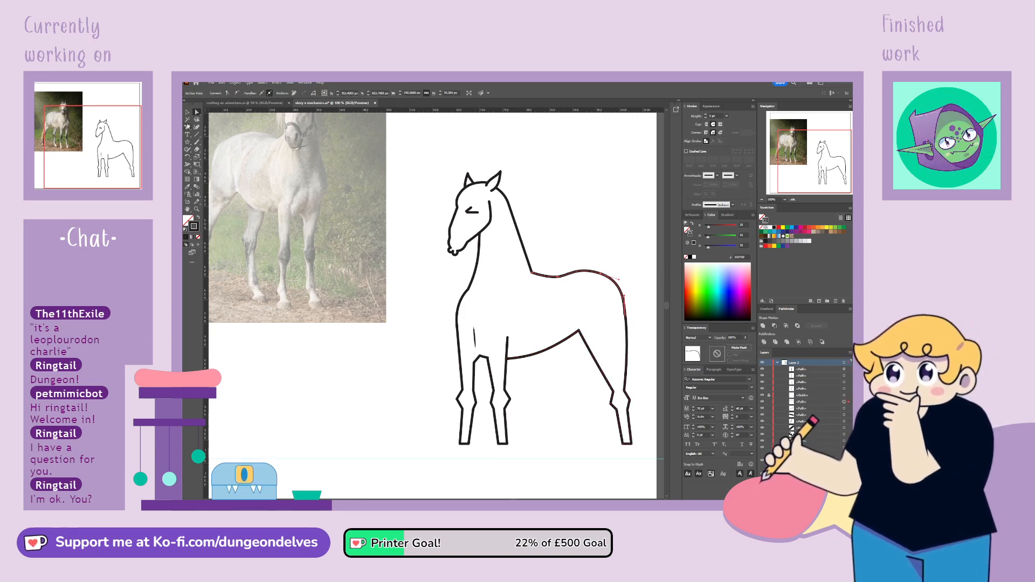
click(624, 298)
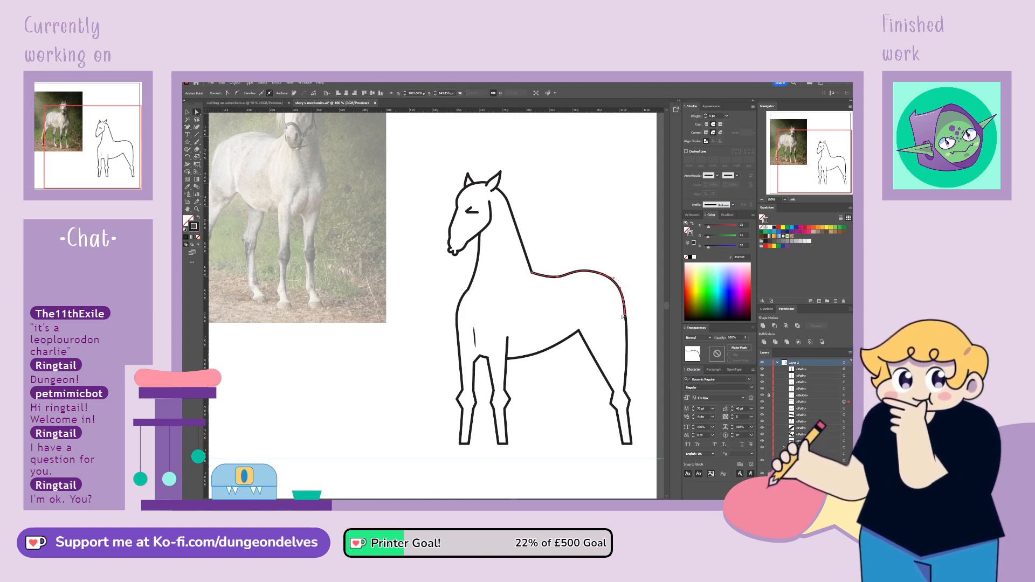
drag(624, 317, 640, 313)
key(ctrl+z)
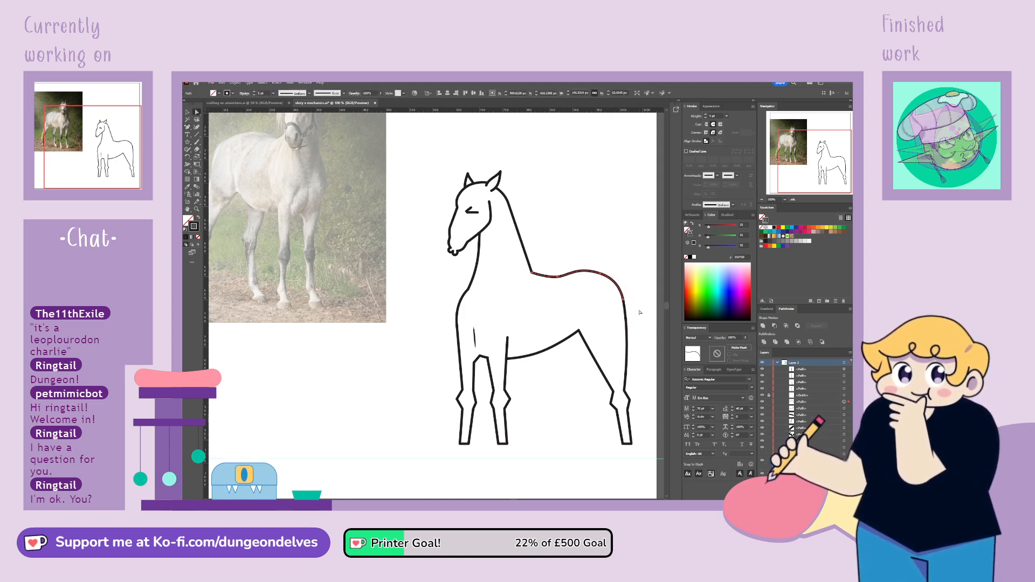
click(640, 312)
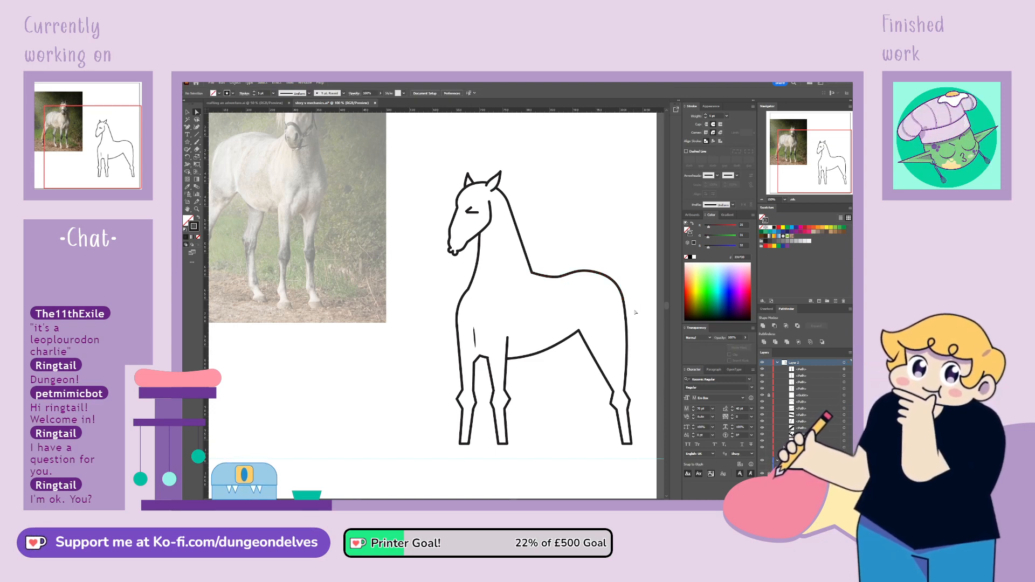
Adjust the anchor points and handles along the horse's back to smooth the curve over the croup
click(560, 279)
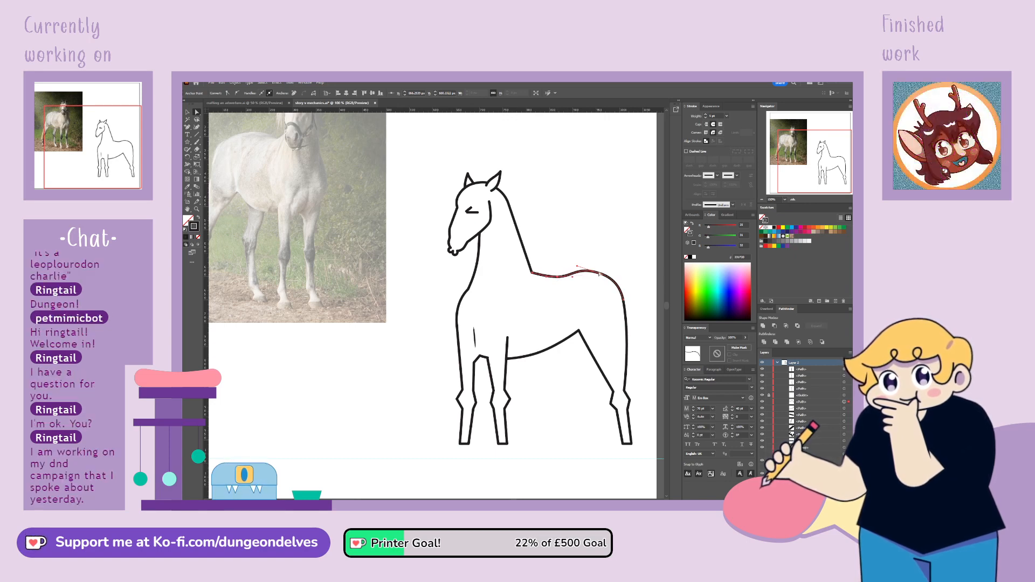
click(602, 274)
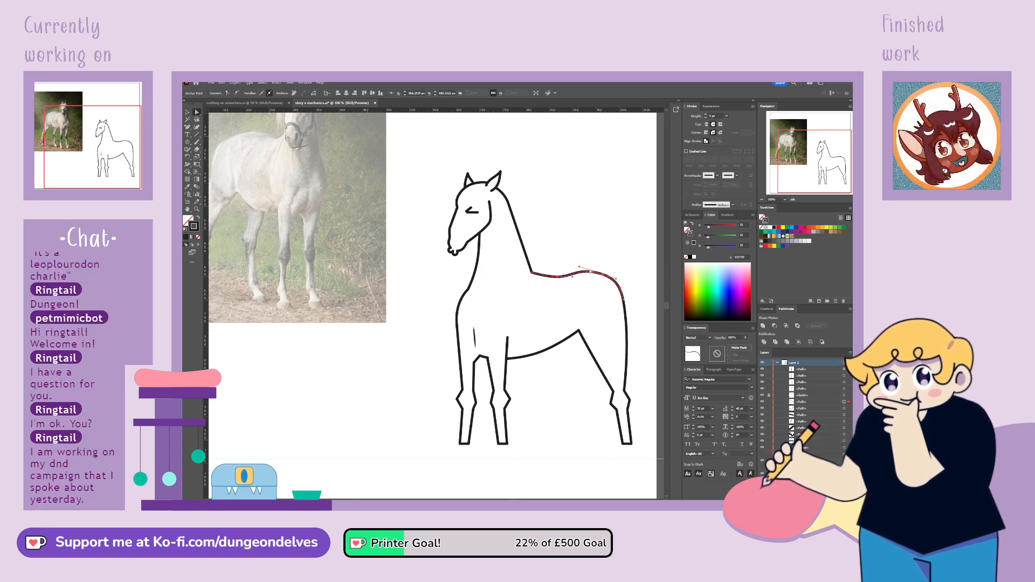
drag(577, 266, 588, 269)
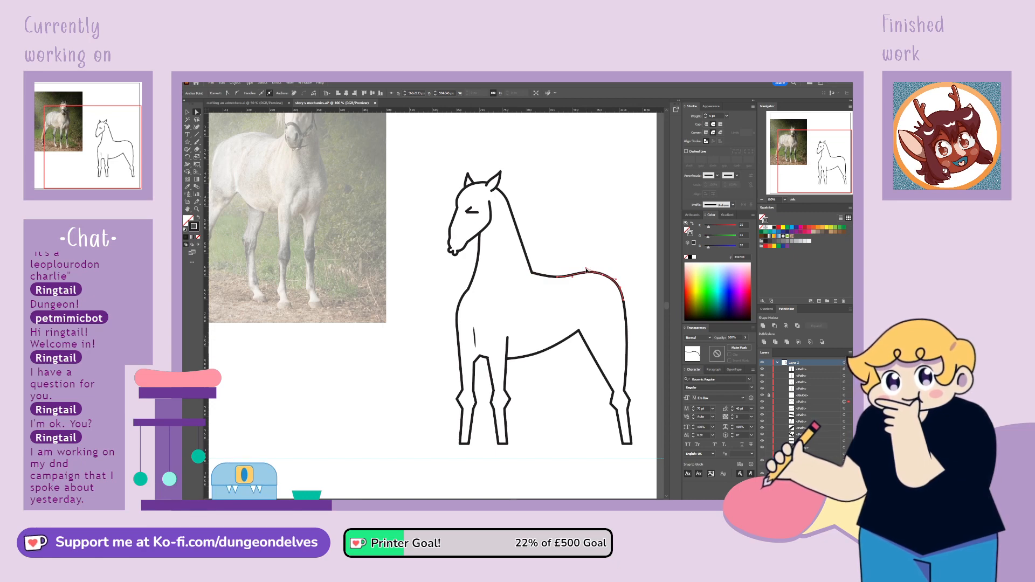
click(545, 279)
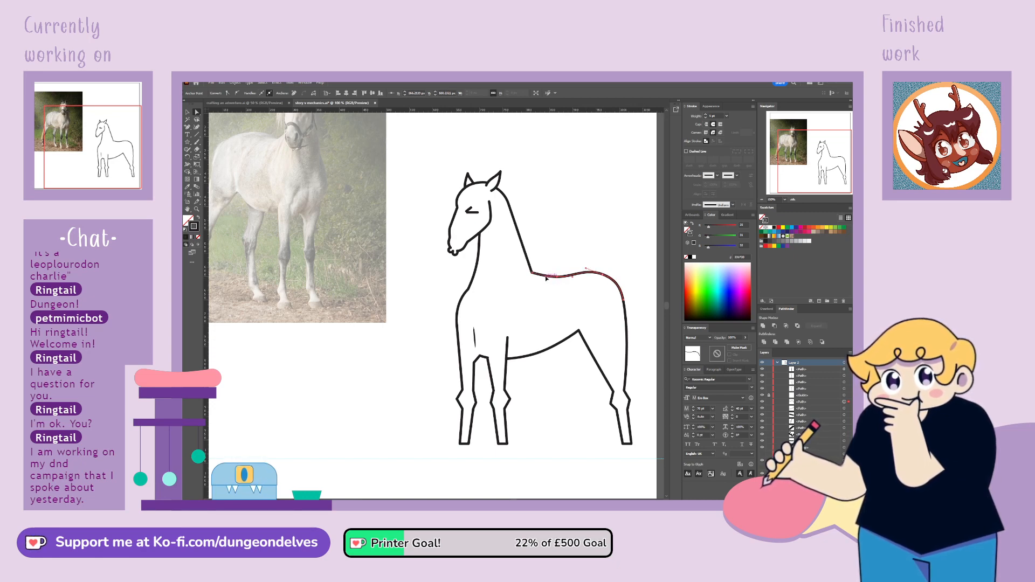
drag(546, 279, 542, 278)
click(603, 275)
drag(619, 281, 617, 280)
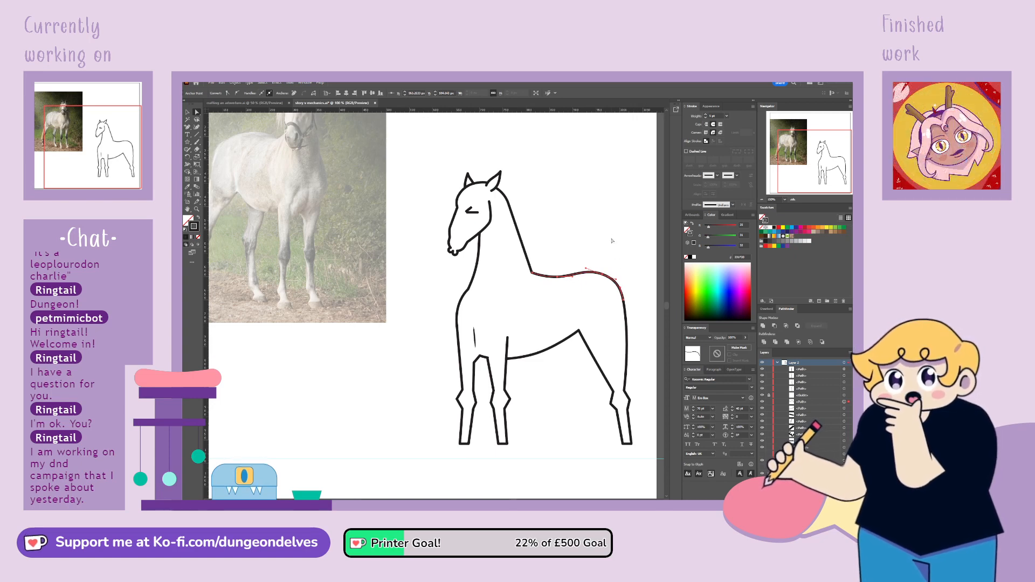
click(612, 257)
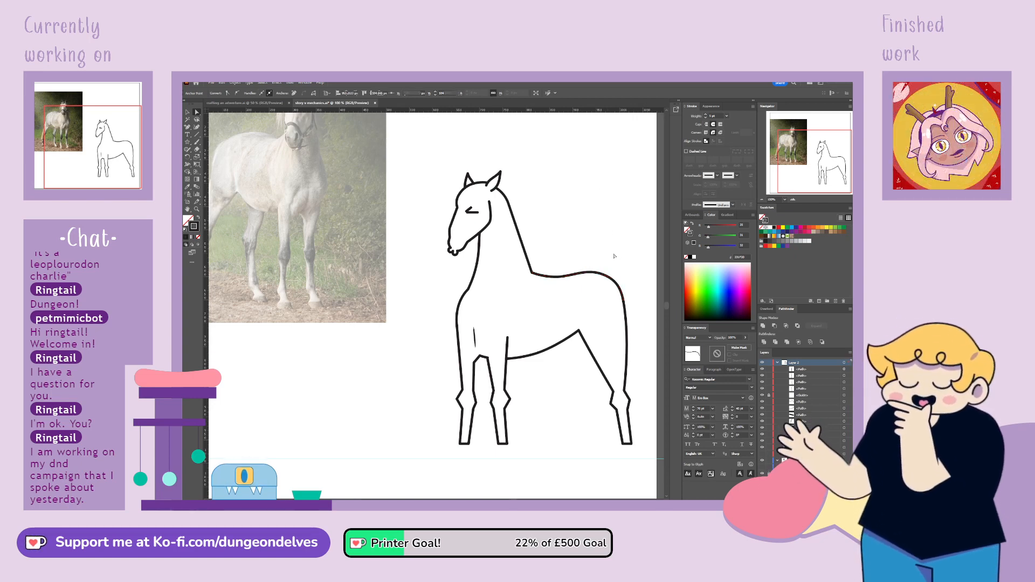
Shift the point where the rump meets the hind leg outward to round the hindquarters
drag(616, 307, 626, 305)
click(633, 290)
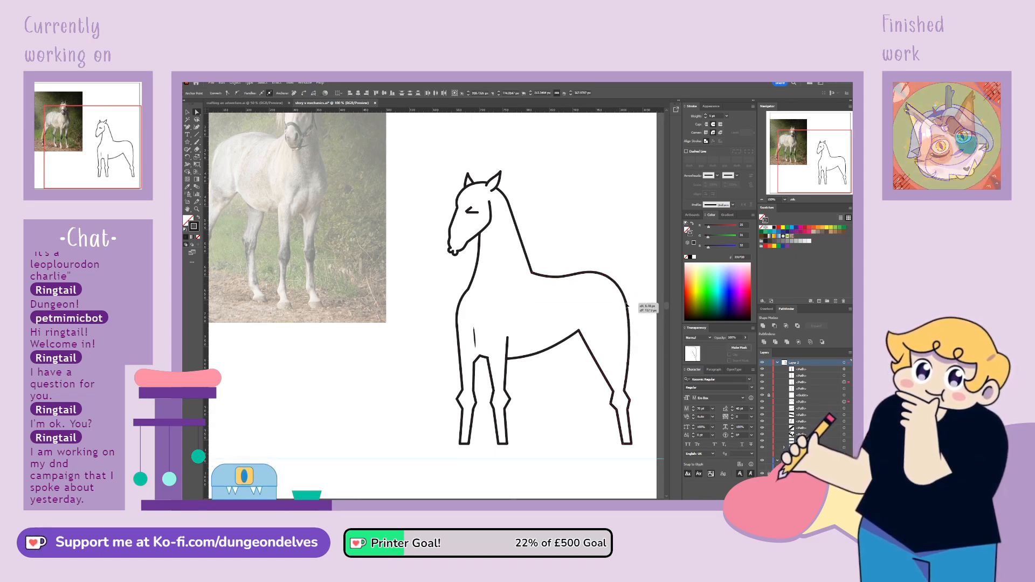
click(632, 275)
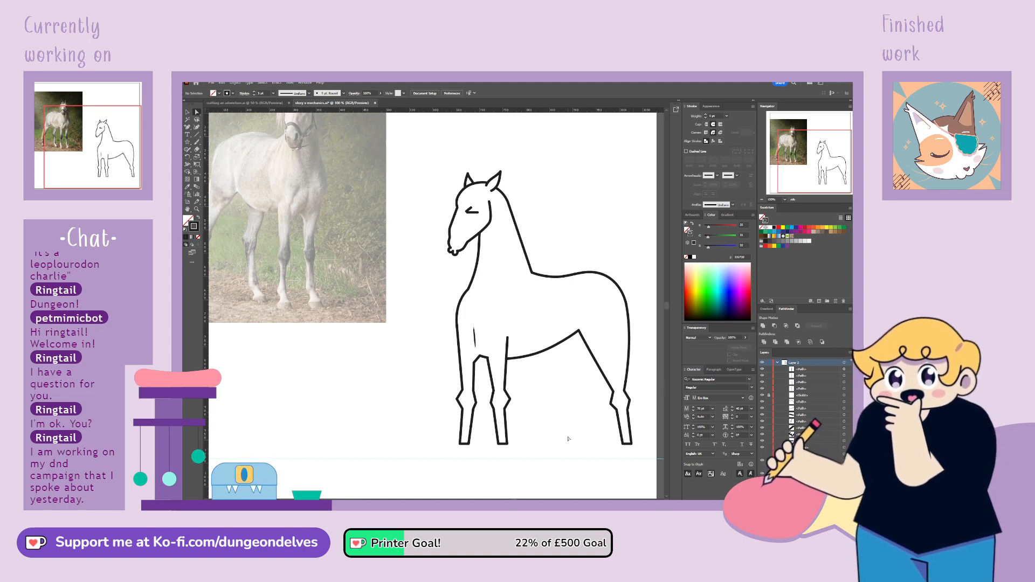
Duplicate the second front leg and place the copy beneath the rear of the belly as another hind leg
key(ctrl+minus)
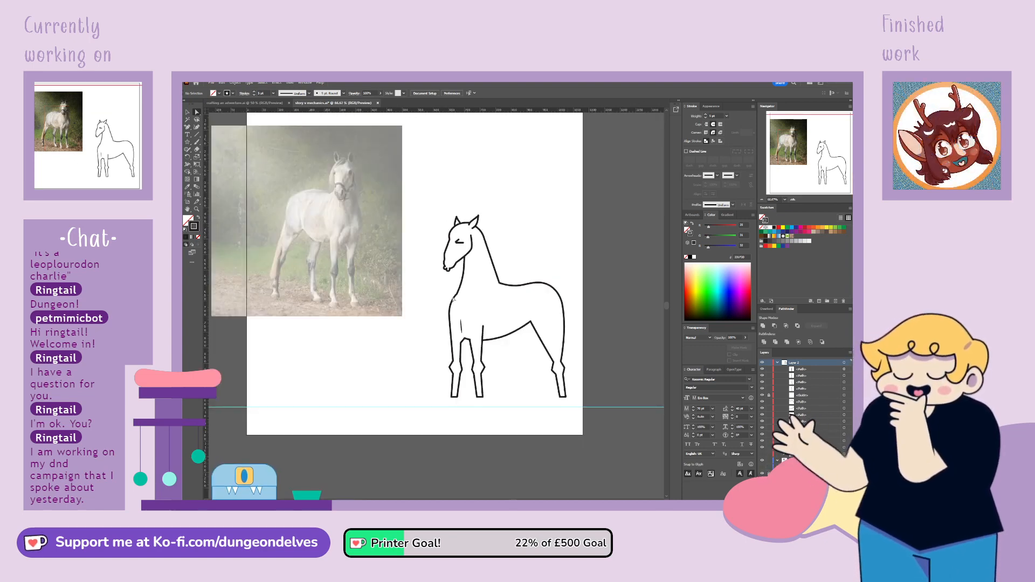
key(h)
drag(433, 325, 450, 344)
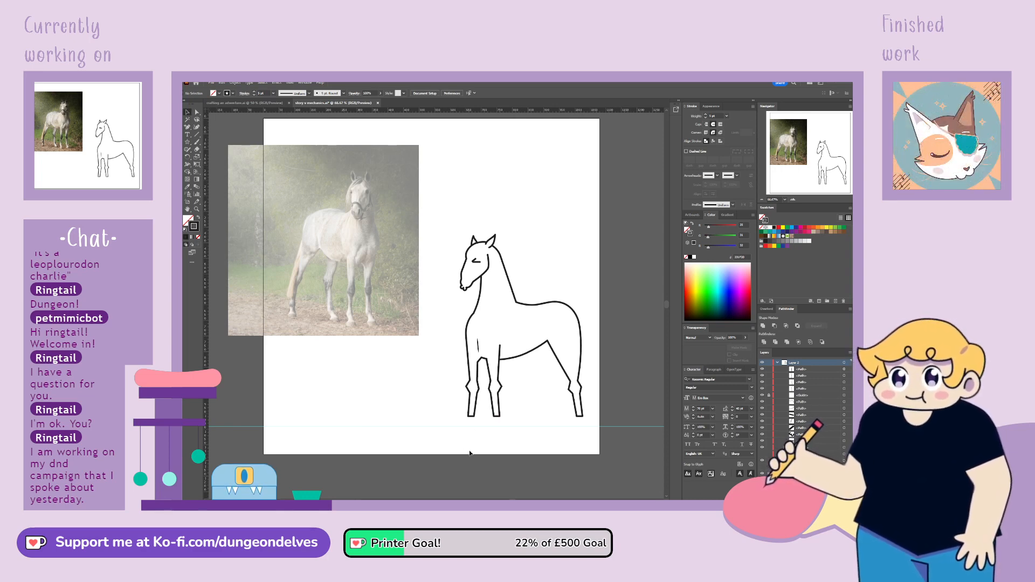
click(502, 395)
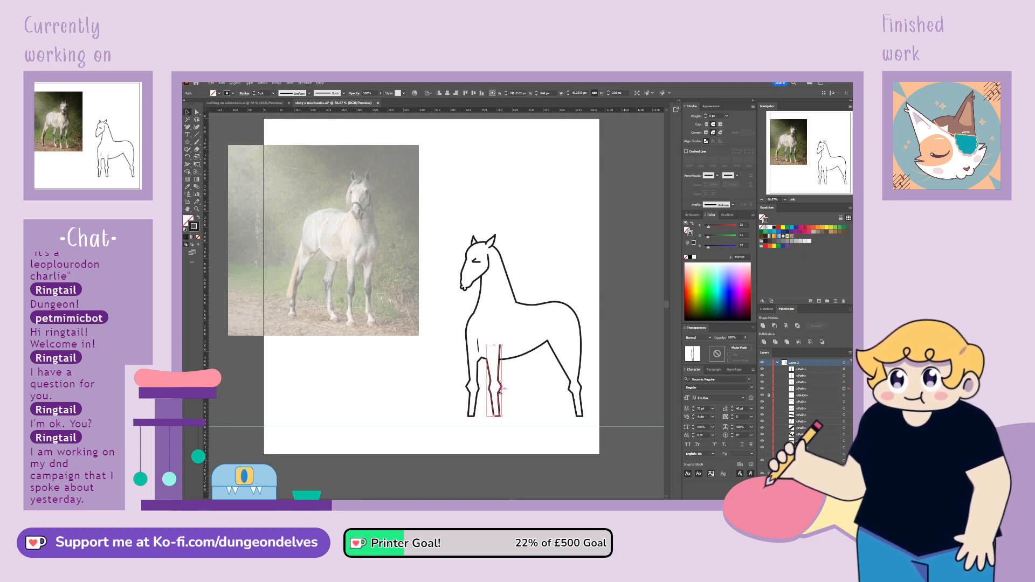
drag(501, 392, 546, 394)
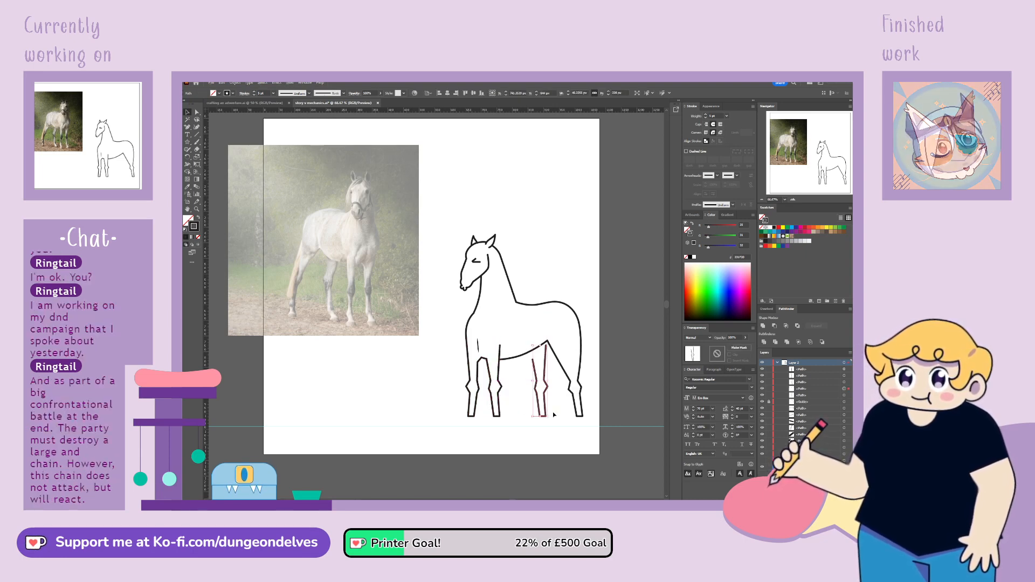
click(538, 457)
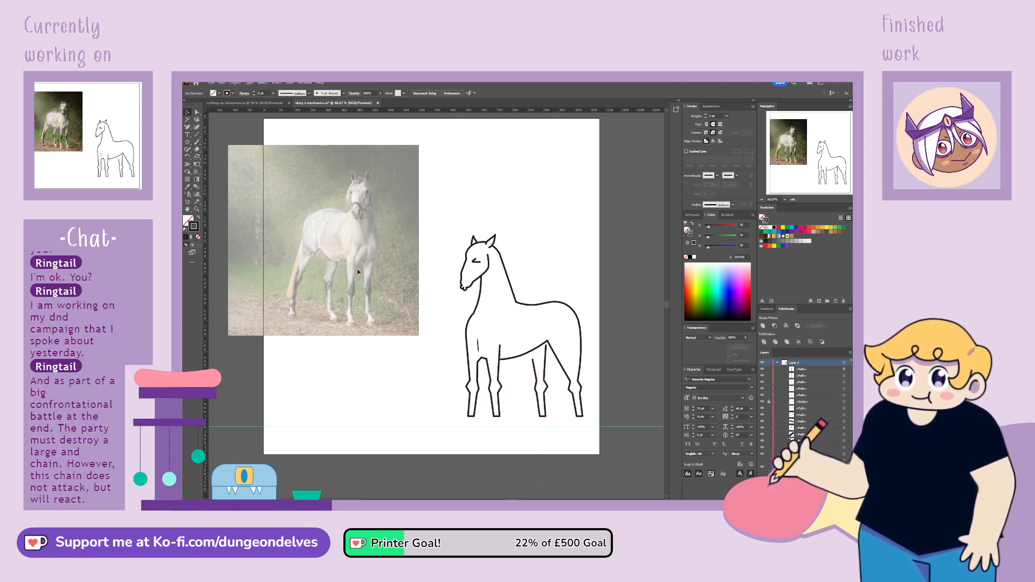
Attach the upper end of the new hind leg's rear line to the corner where the belly meets the rearmost leg
click(197, 112)
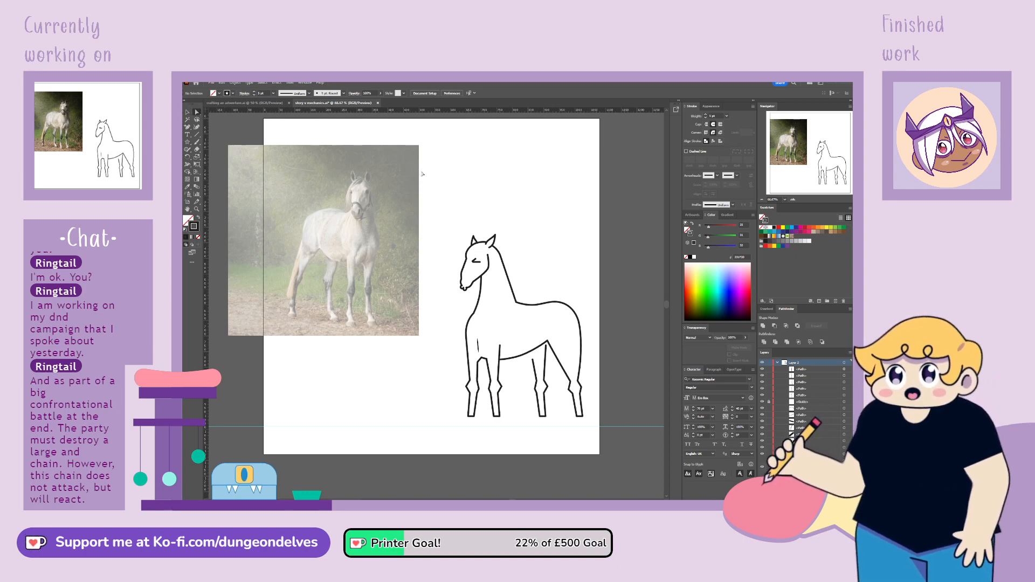
click(546, 348)
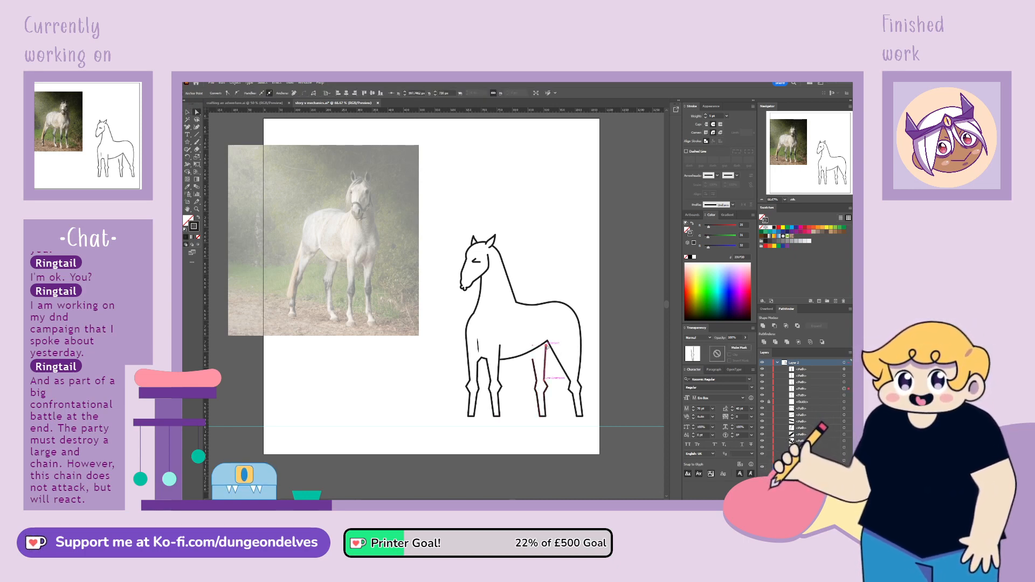
click(625, 299)
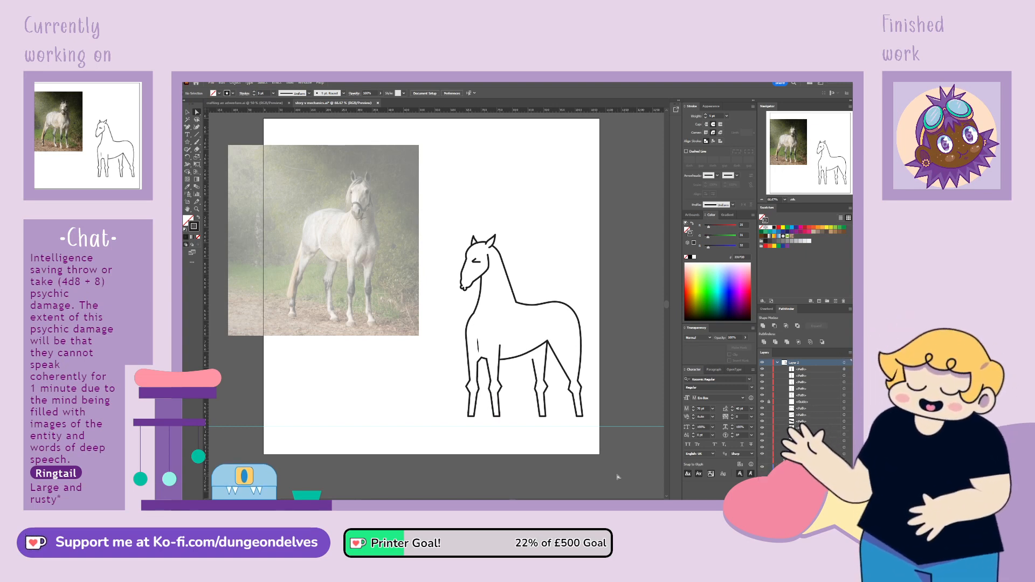
Move the upper end of the new hind leg's front line so it meets the belly line
click(533, 360)
click(534, 360)
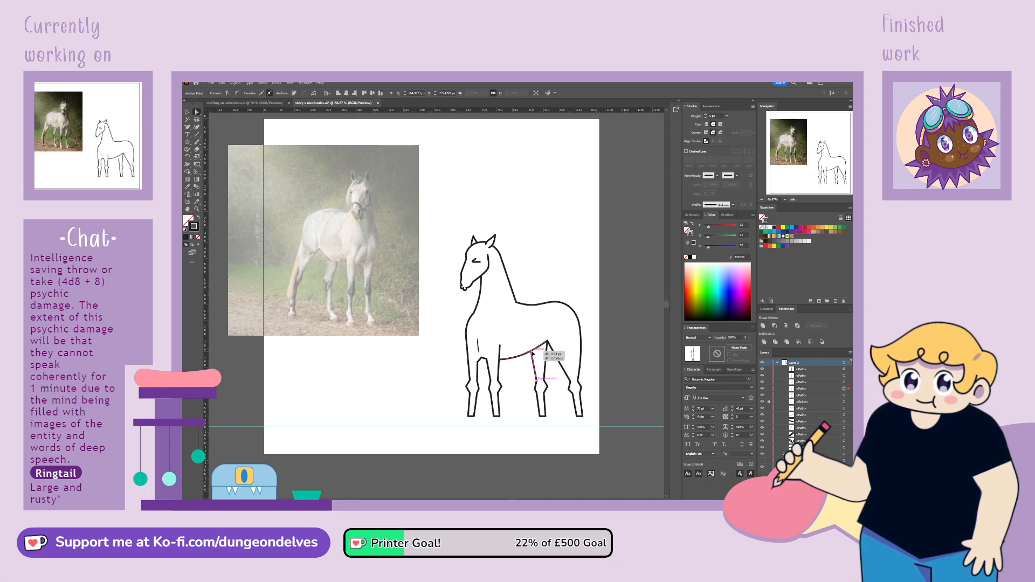
click(522, 378)
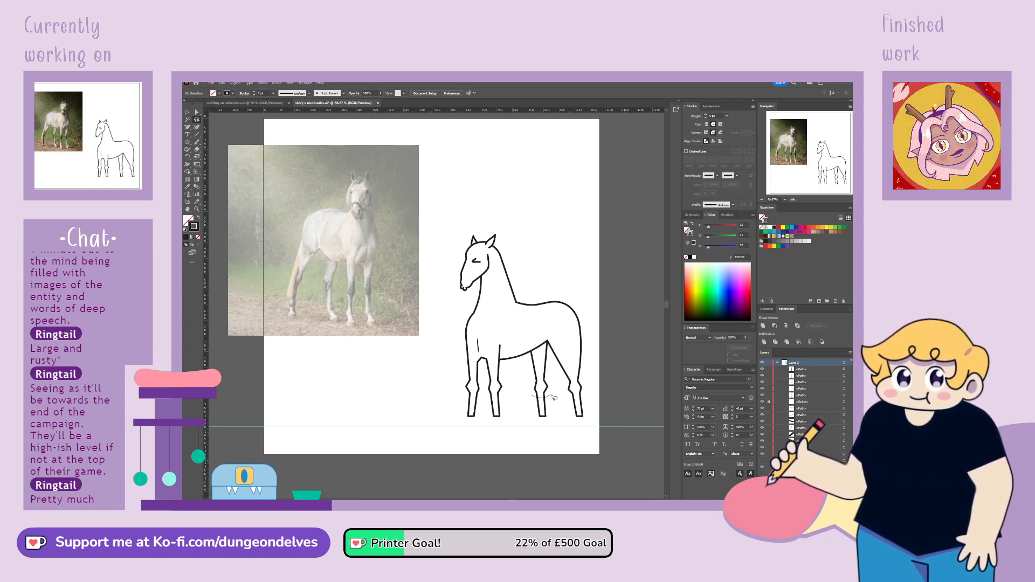
Raise the hock anchor points of the new hind leg slightly to lengthen its lower part
mouse_move(552, 397)
mouse_down()
mouse_move(530, 382)
mouse_move(531, 395)
mouse_up()
click(197, 112)
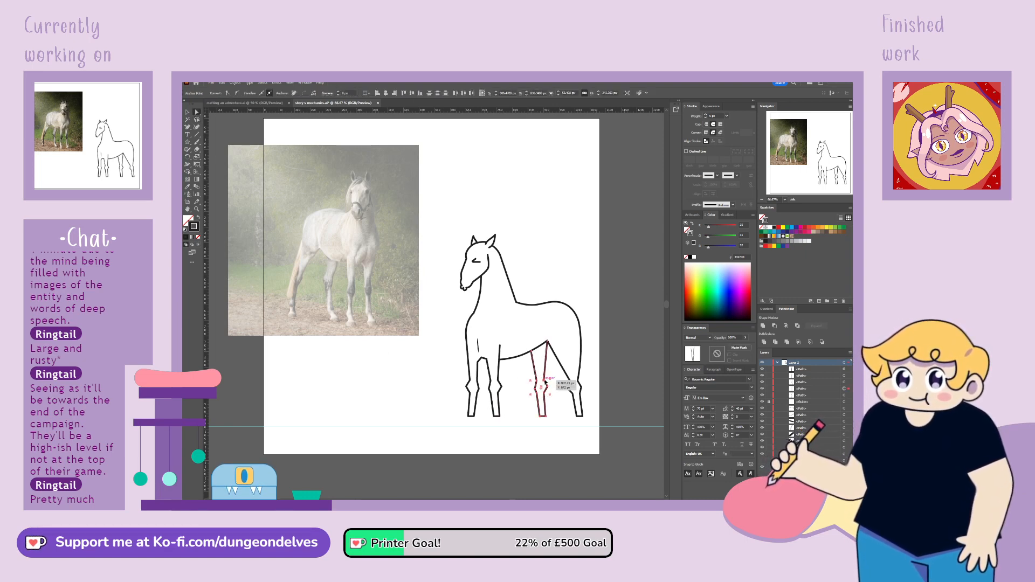
click(356, 327)
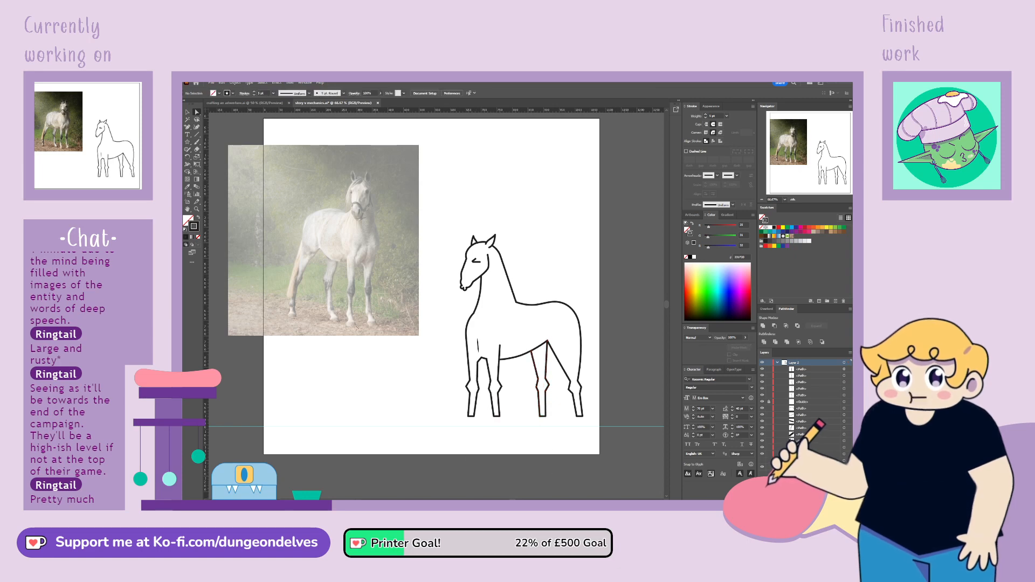
Raise the hock anchor points of the rearmost leg slightly and adjust the point on its back edge
click(197, 120)
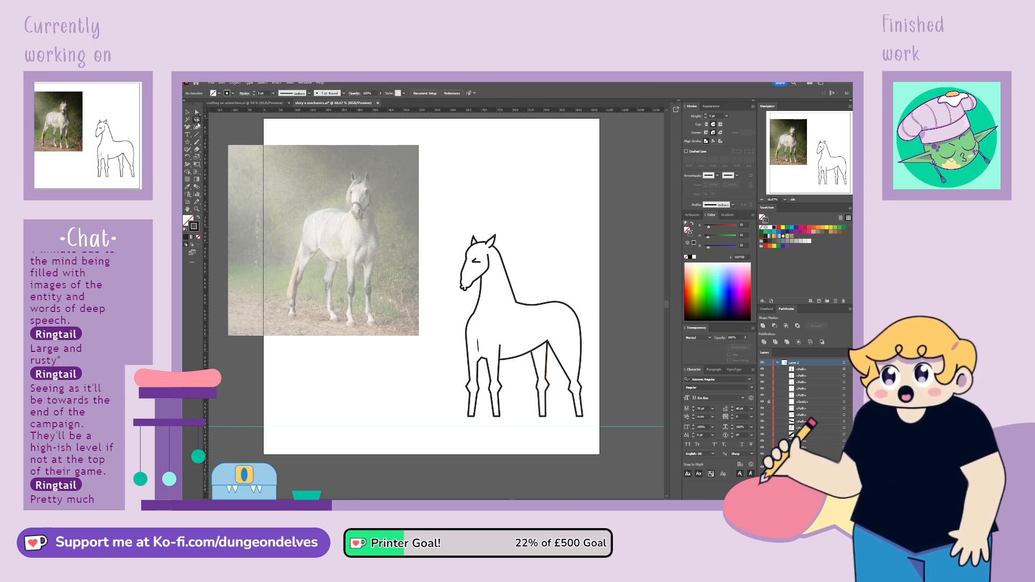
mouse_move(581, 403)
mouse_down()
mouse_move(588, 377)
mouse_move(565, 380)
mouse_up()
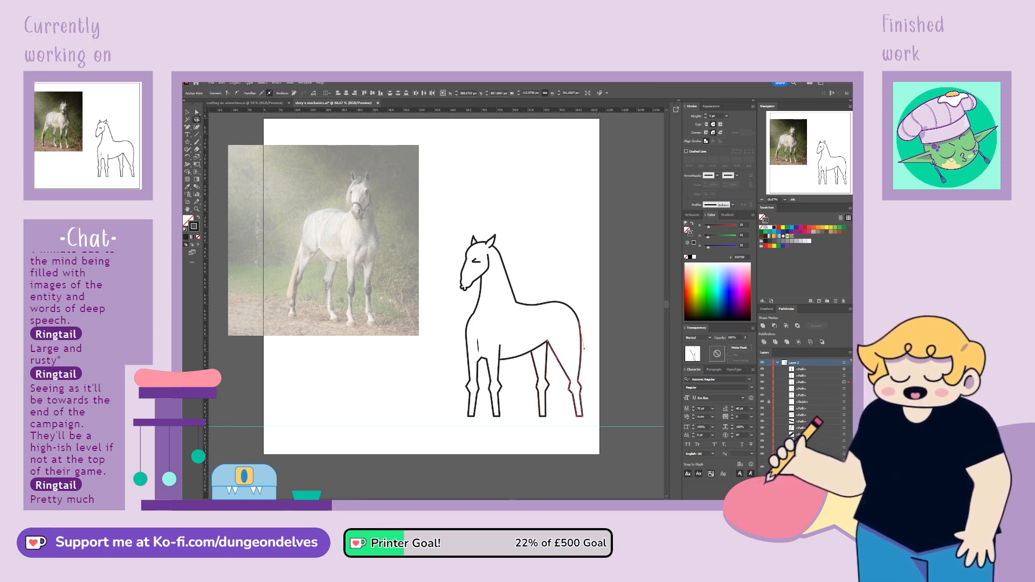
click(199, 113)
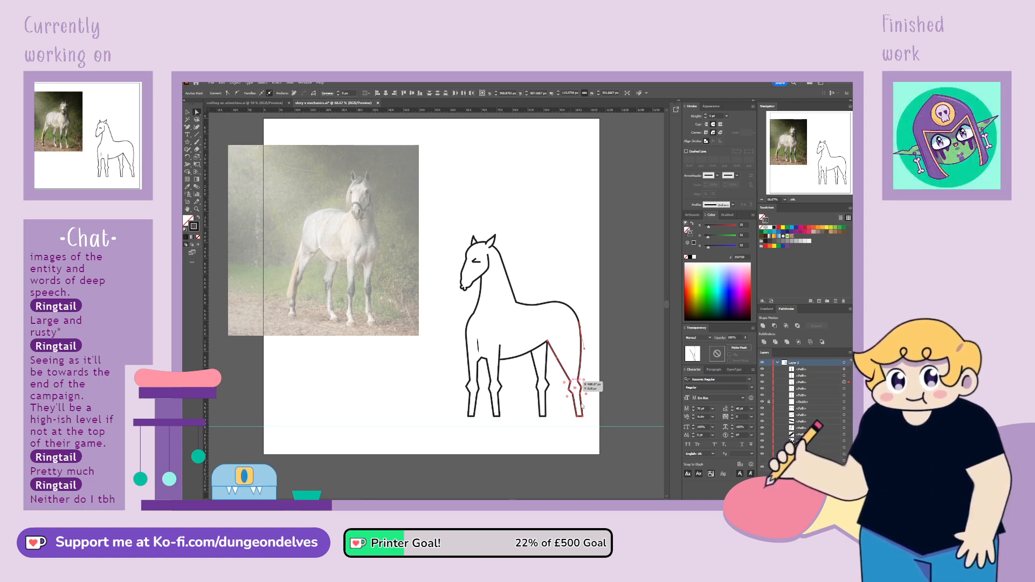
click(581, 394)
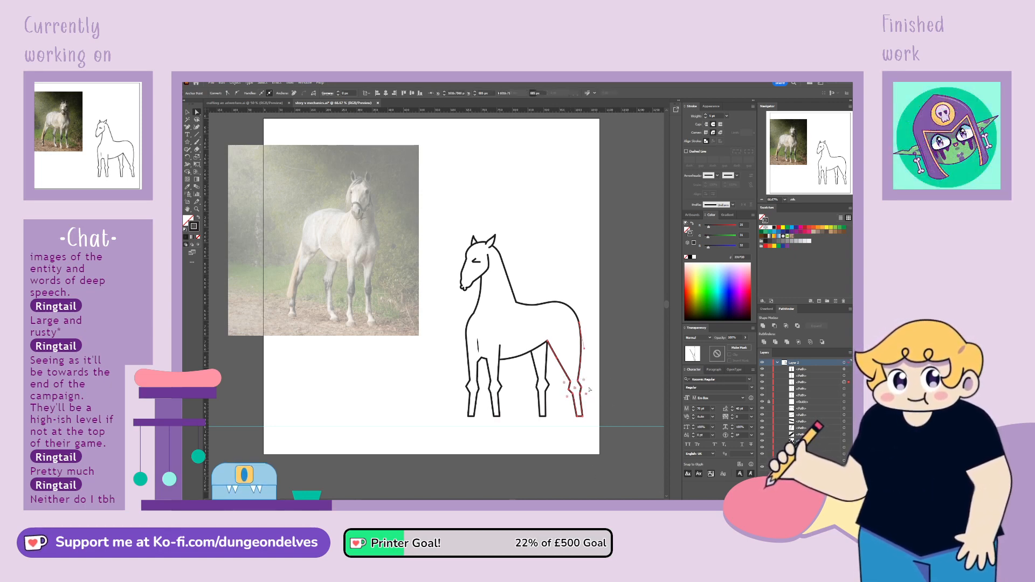
drag(582, 380, 583, 377)
click(614, 384)
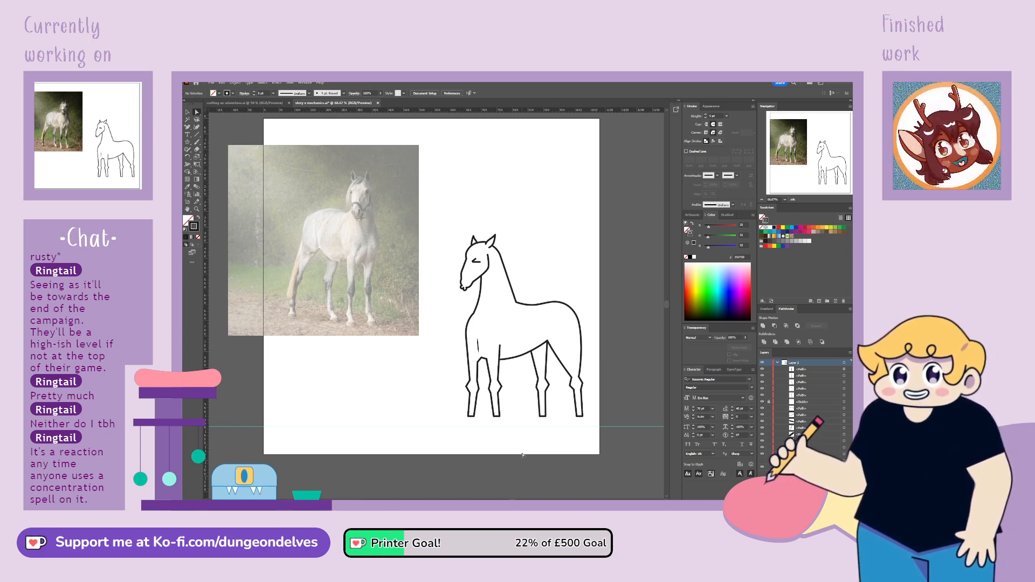
Extend and curve the short shoulder line above the first front leg down to the leg's inner top
key(ctrl+1)
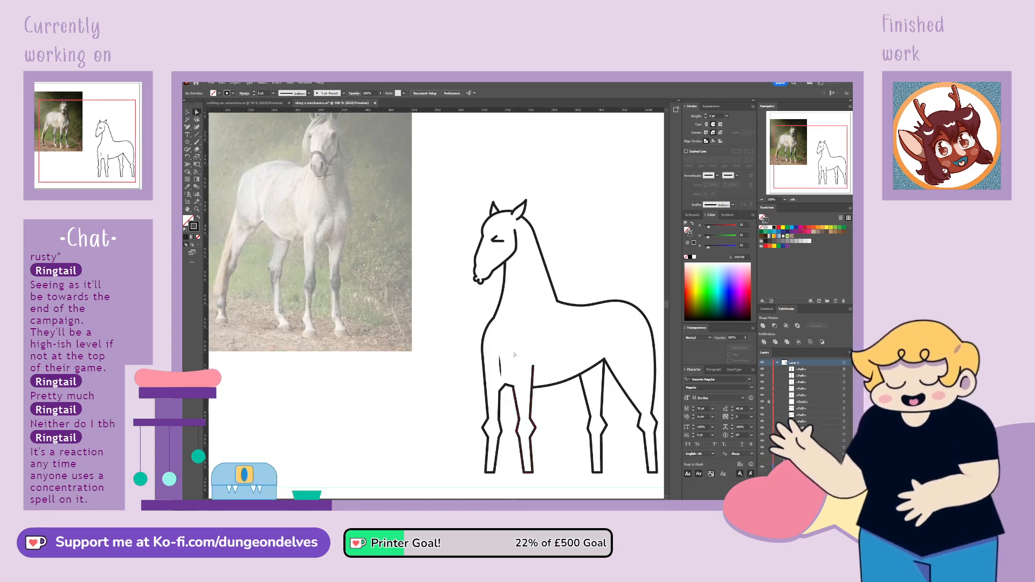
key(space)
drag(410, 290, 376, 251)
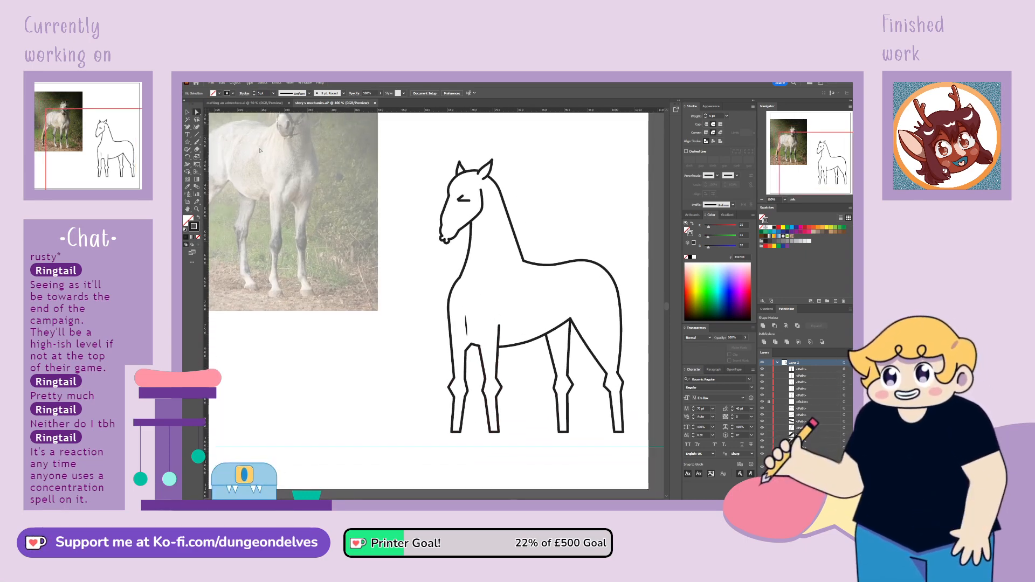
click(467, 324)
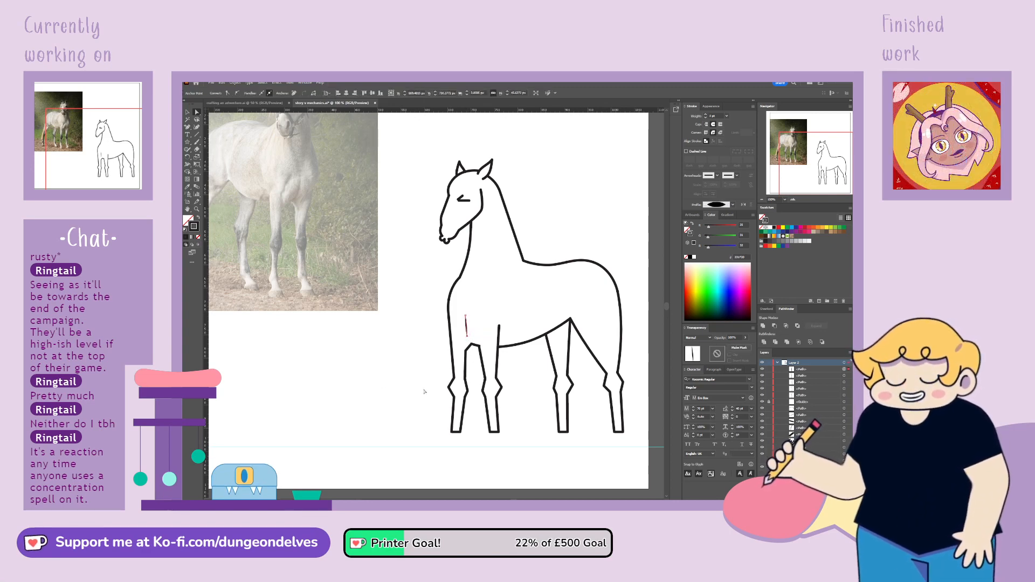
click(467, 337)
mouse_move(468, 341)
mouse_down()
mouse_move(475, 347)
mouse_move(466, 332)
mouse_up()
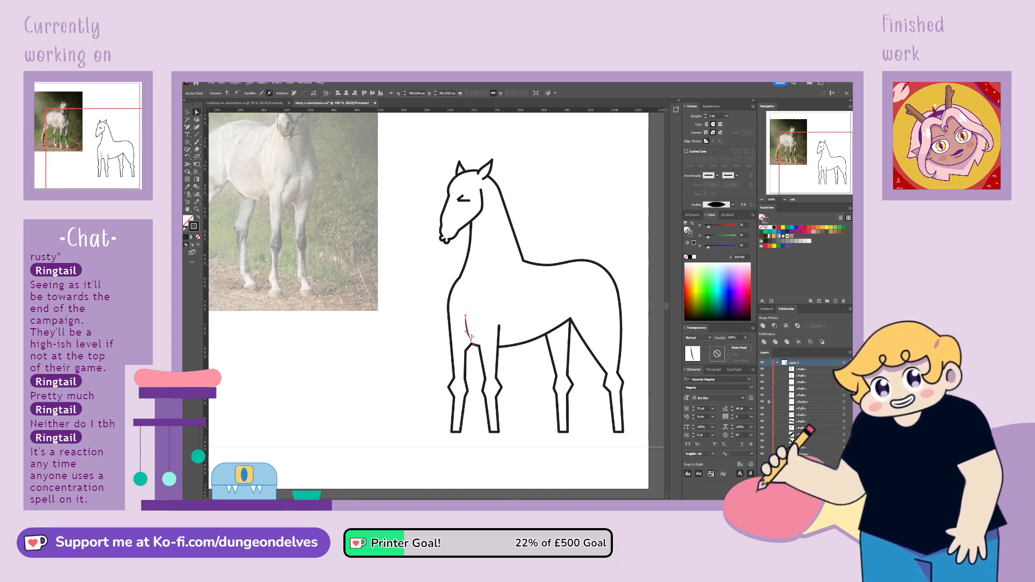
click(452, 322)
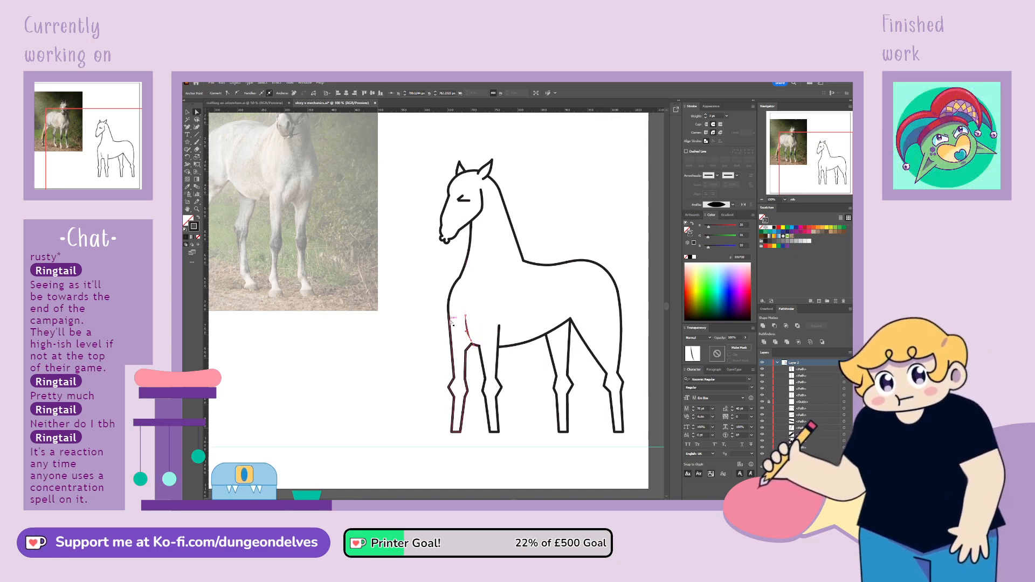
click(386, 386)
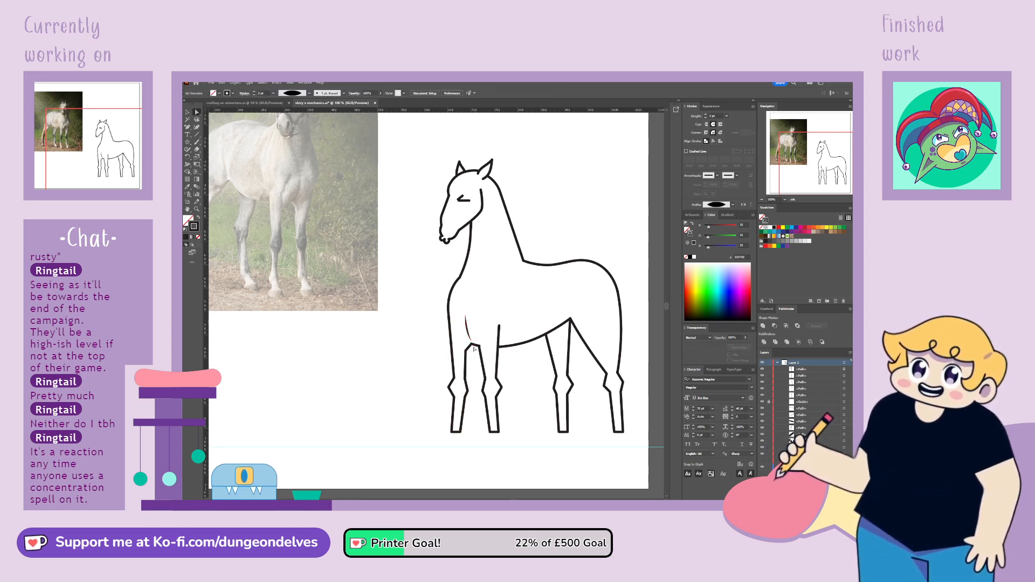
Bring the first front leg's inner top and the connecting line's end together with the lower end of the shoulder line
click(197, 127)
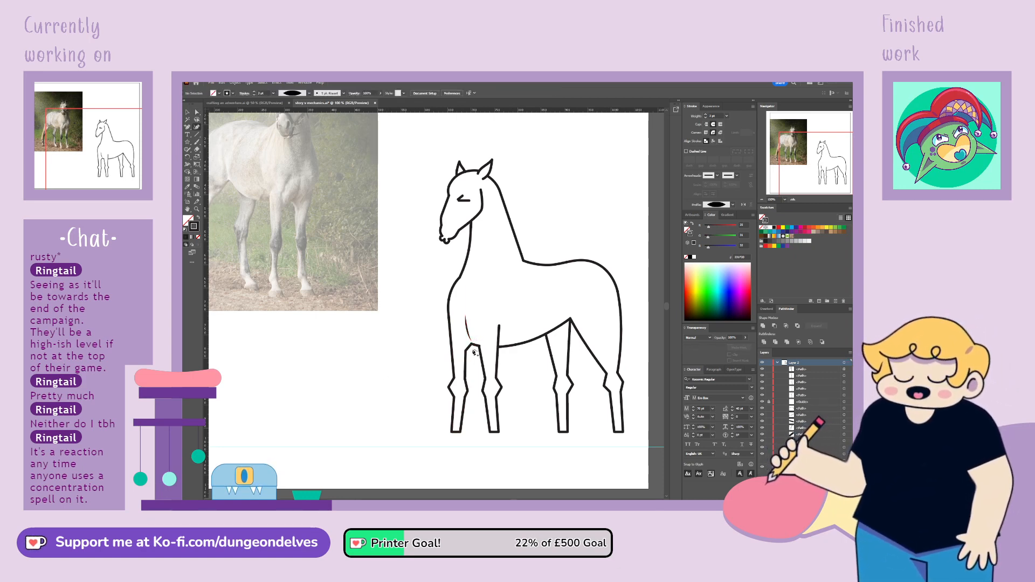
click(197, 120)
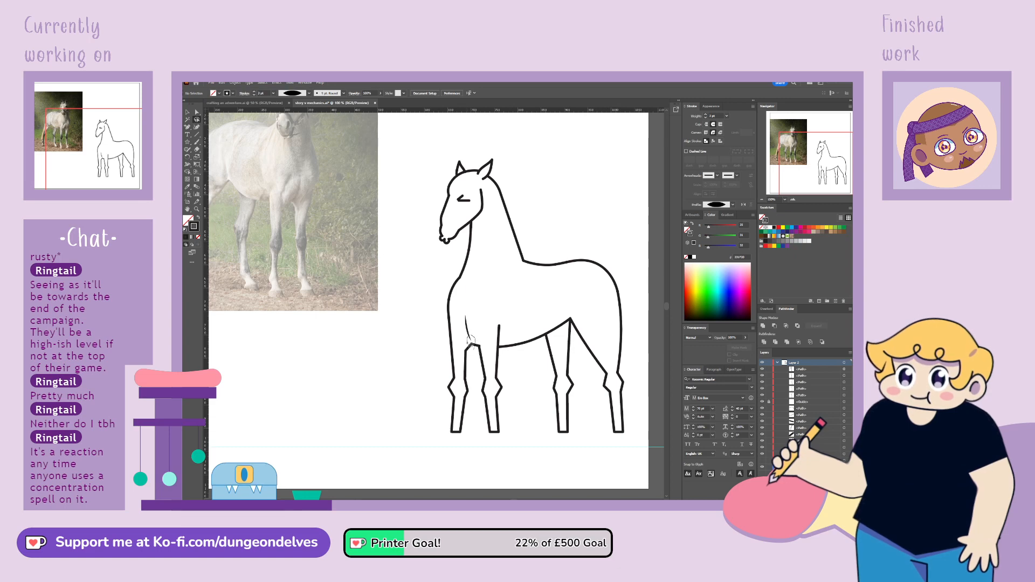
mouse_move(484, 314)
mouse_down()
mouse_move(482, 372)
mouse_move(469, 339)
mouse_up()
key(a)
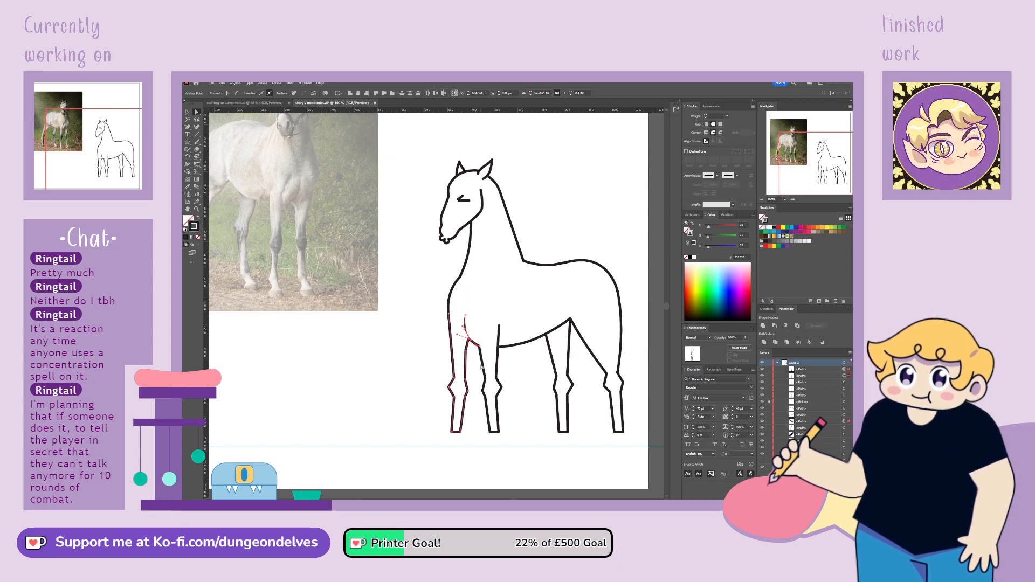
click(367, 411)
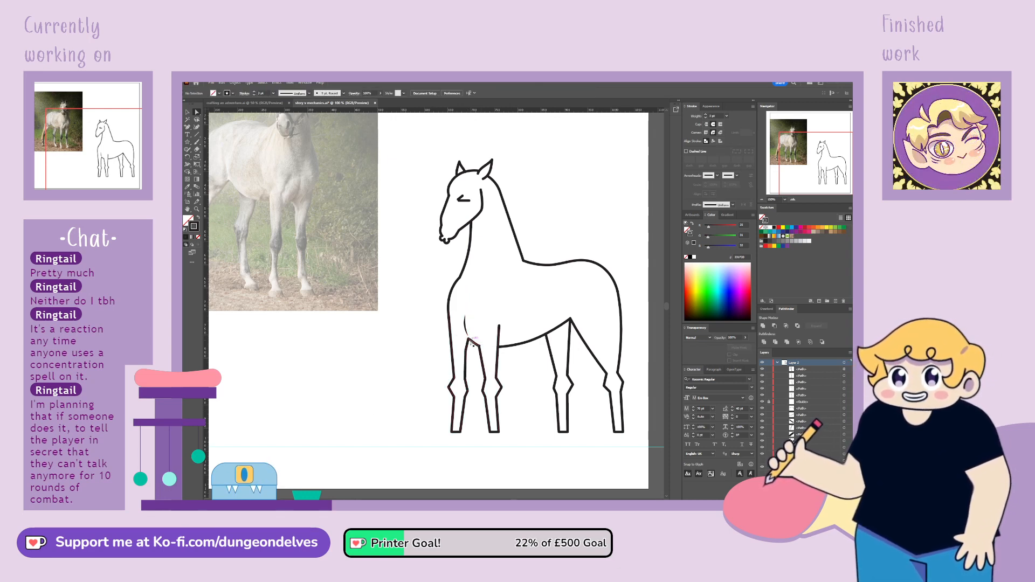
Curve the short line connecting the two front legs and attach the second front leg's inner line to its end
click(470, 341)
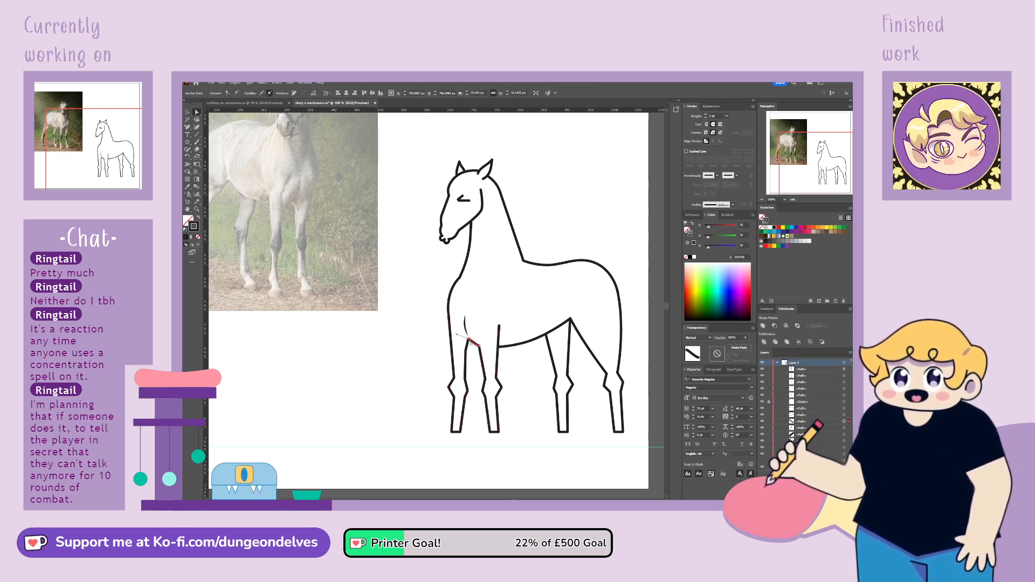
drag(470, 341, 474, 350)
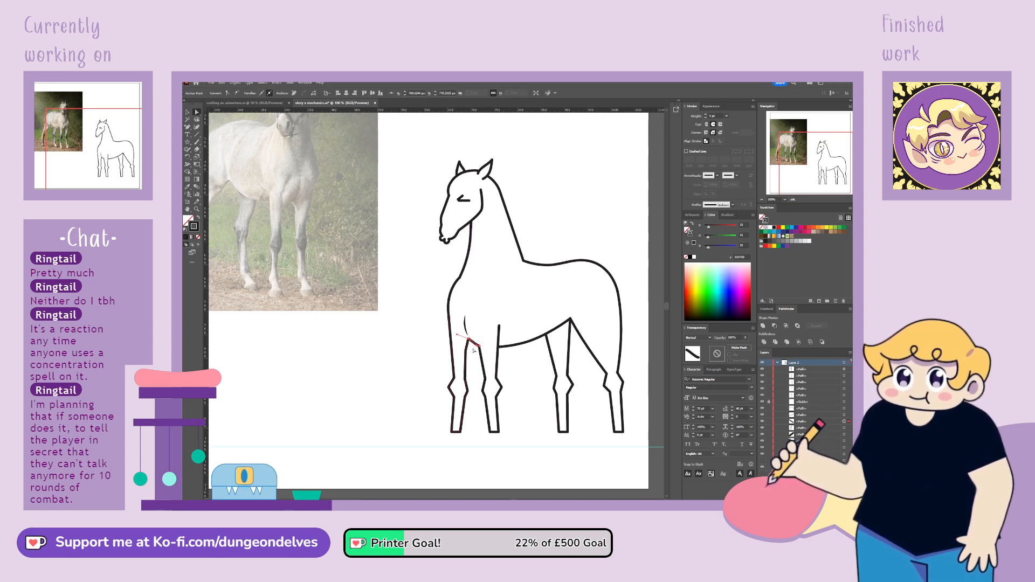
click(506, 490)
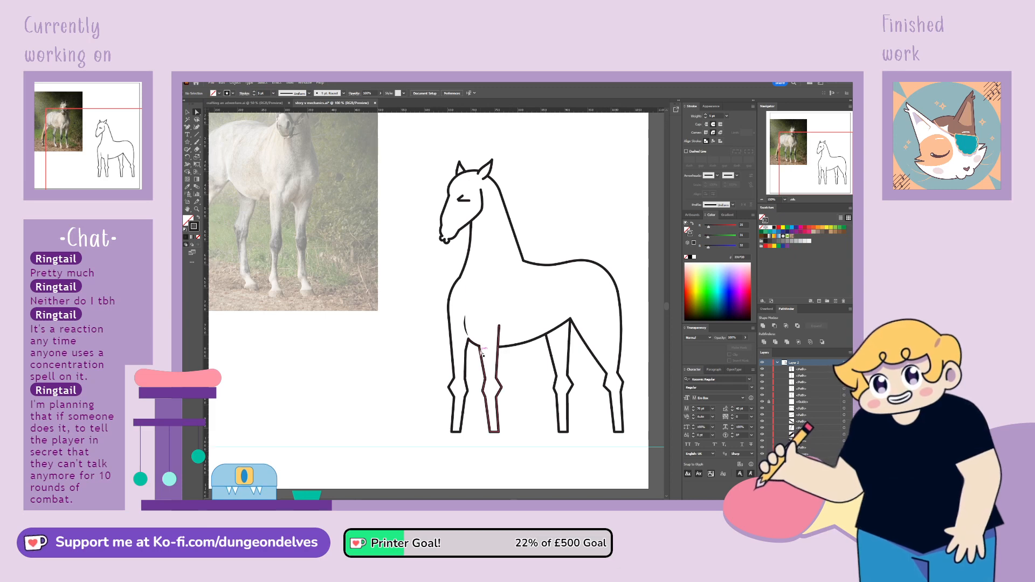
click(479, 349)
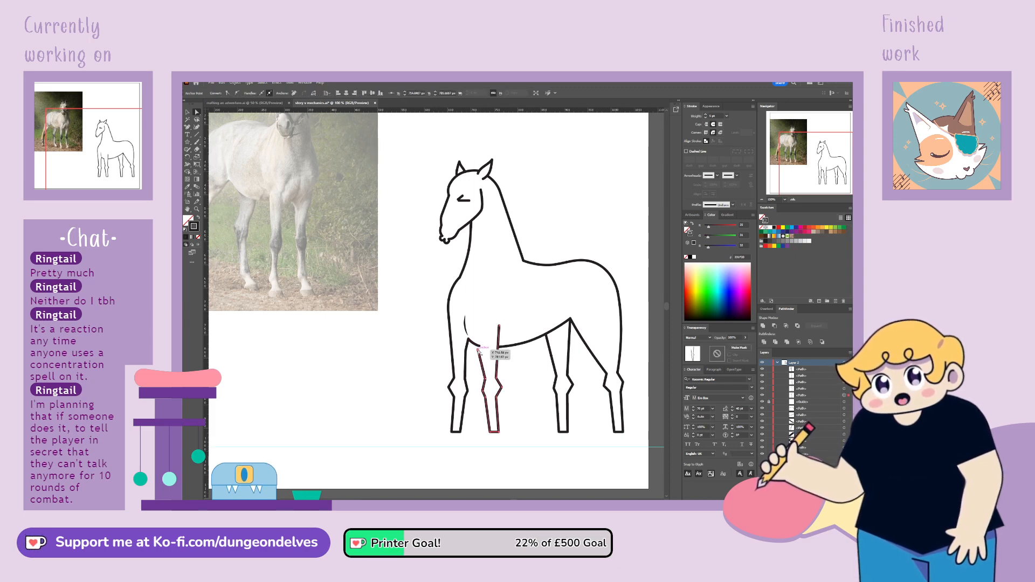
drag(478, 350, 480, 347)
click(507, 477)
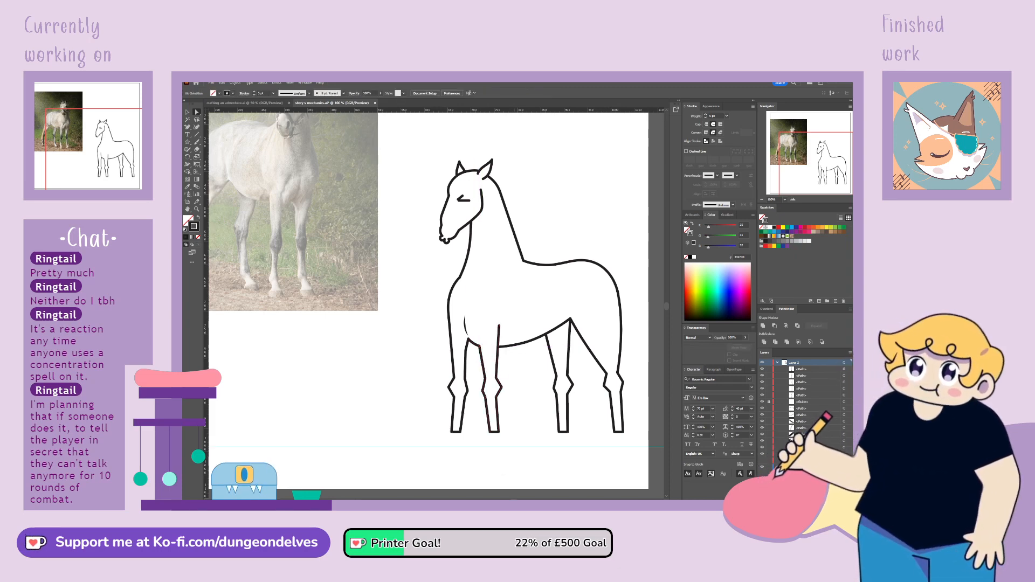
Nudge the short shoulder line slightly upward above the first front leg
click(187, 112)
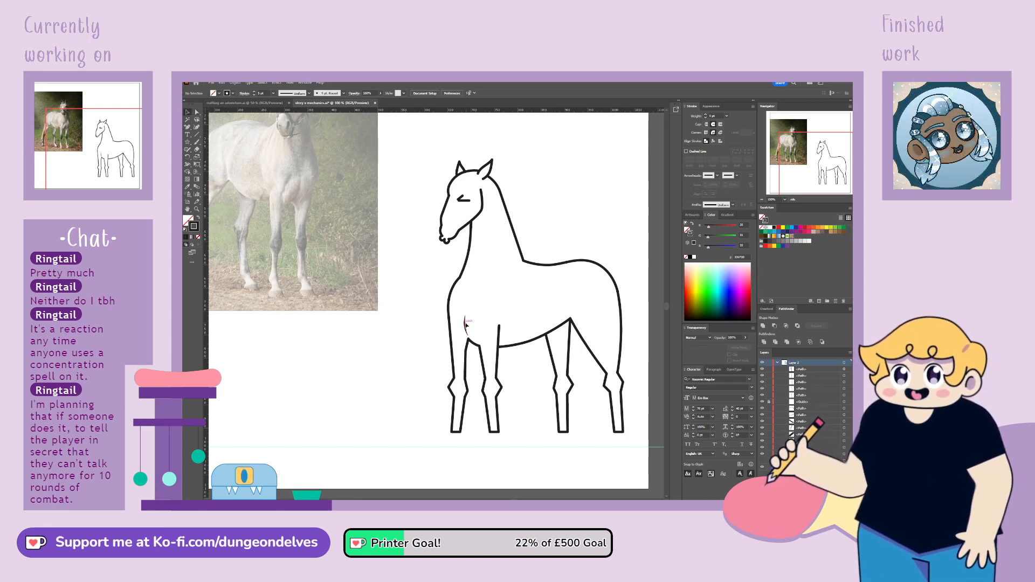
drag(466, 326, 466, 323)
click(423, 371)
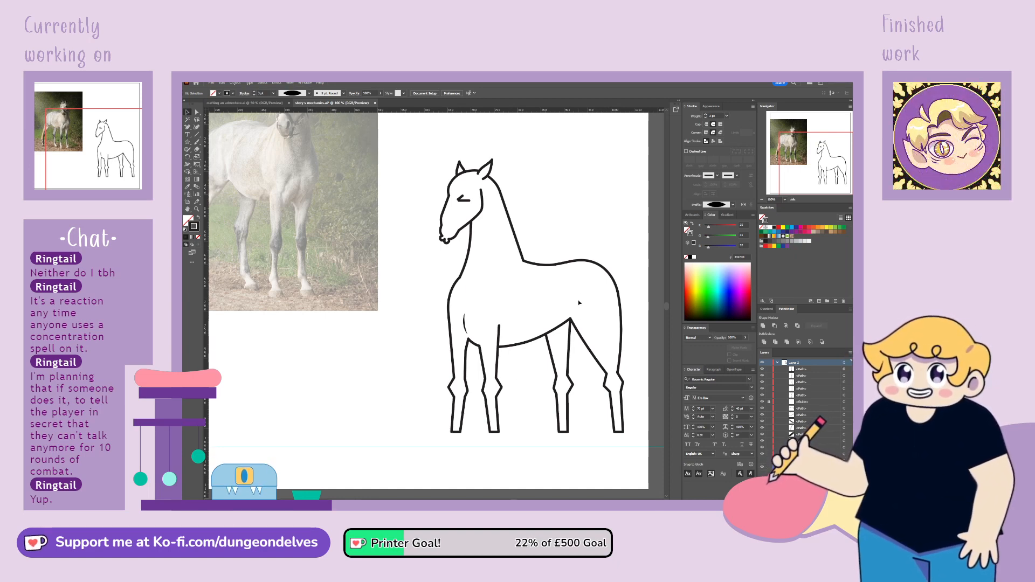
click(570, 331)
click(581, 334)
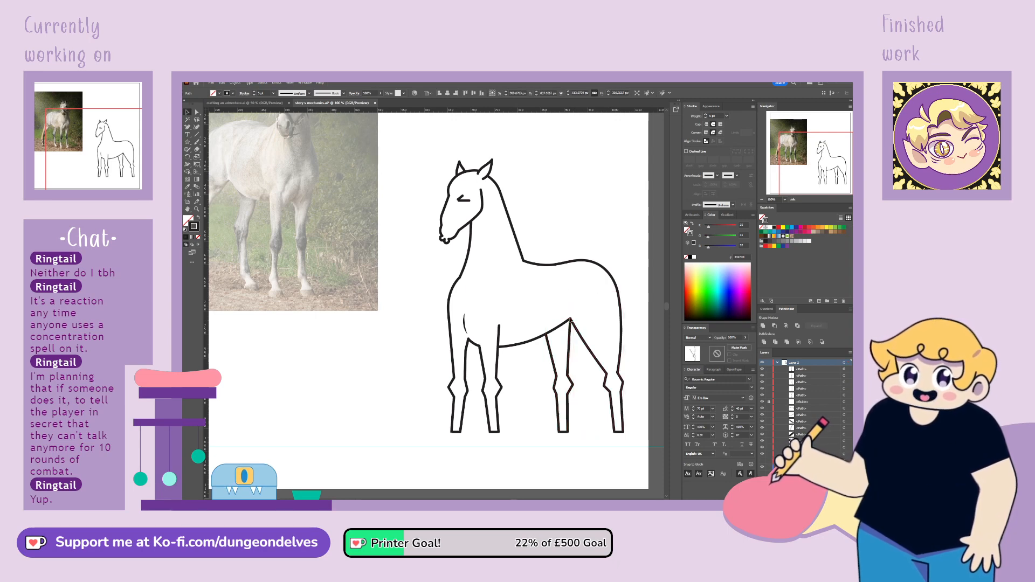
click(538, 426)
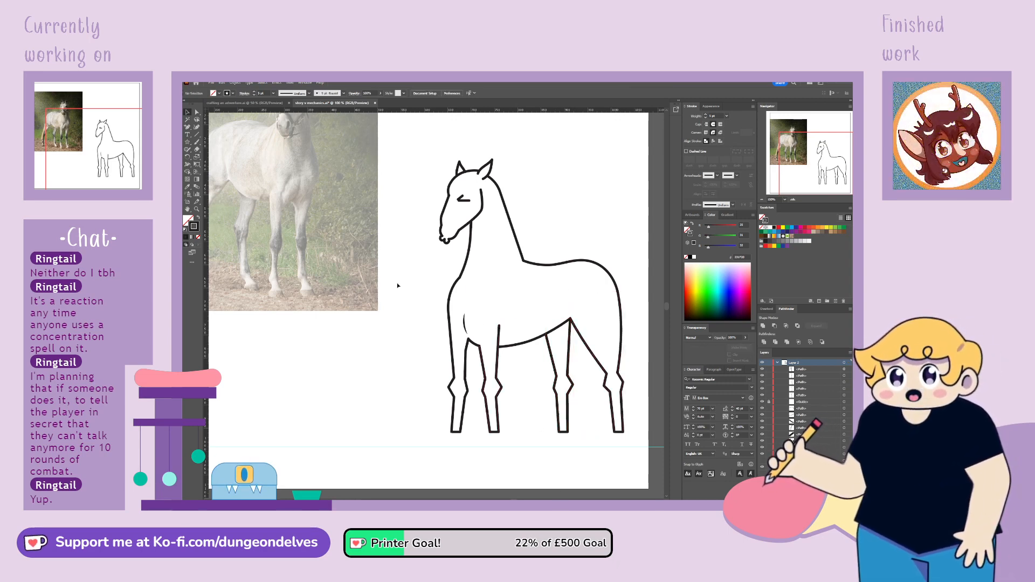
Bow the upper end of the second front leg's rear line toward the belly and attach the belly line's front end to it
key(a)
click(499, 326)
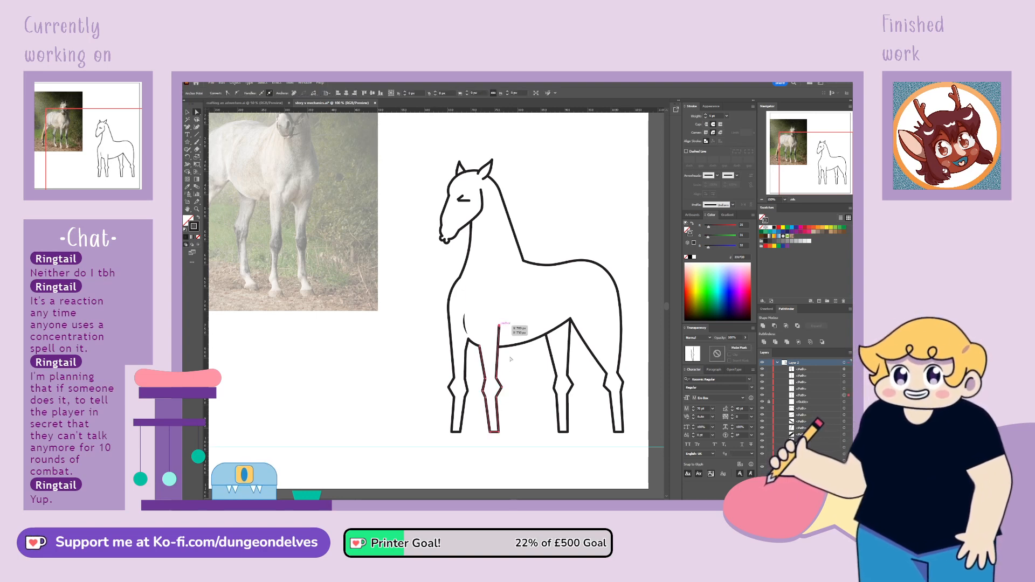
click(500, 325)
click(237, 94)
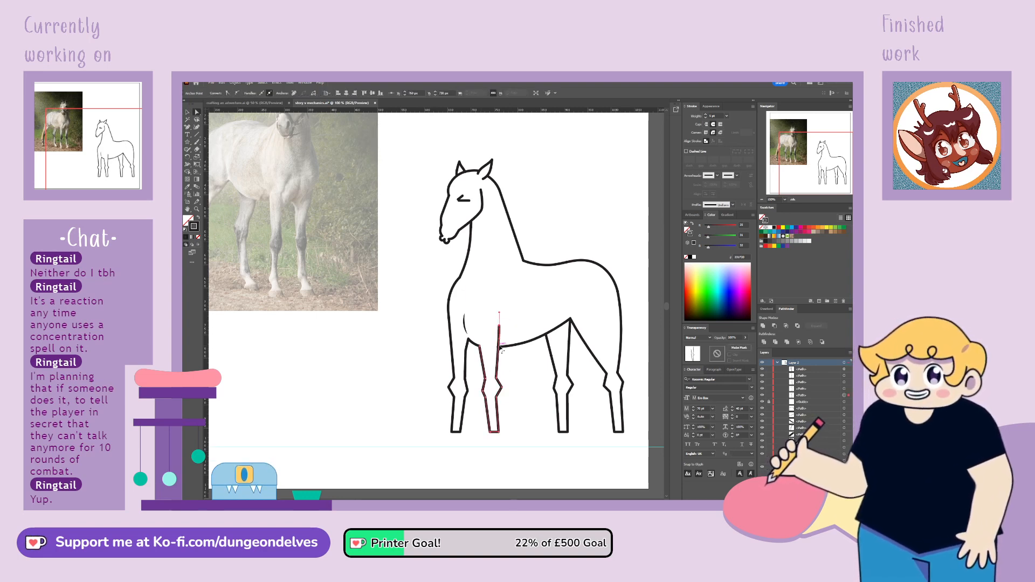
mouse_move(499, 348)
mouse_down()
mouse_move(503, 327)
mouse_move(505, 348)
mouse_up()
click(516, 357)
click(498, 348)
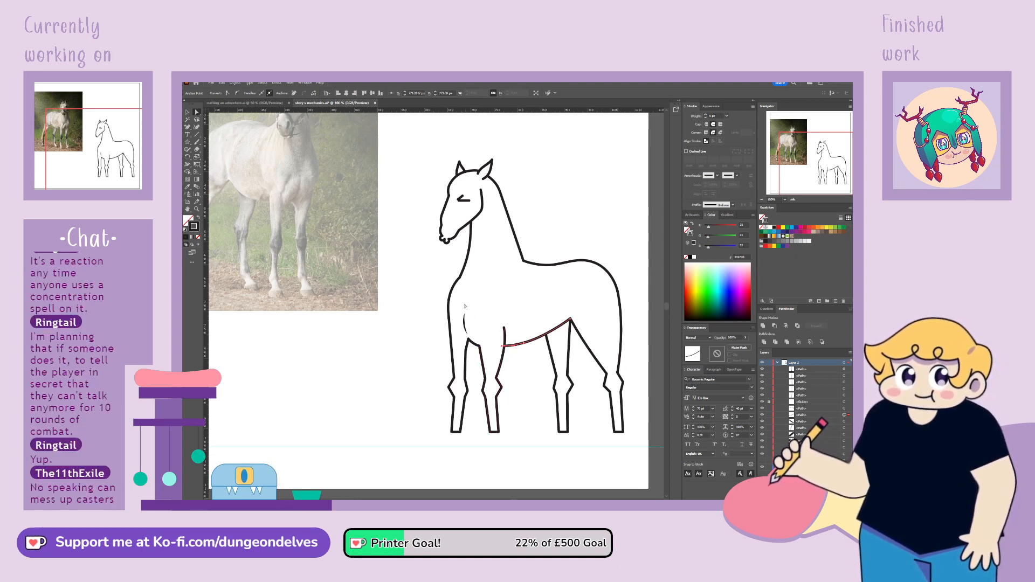
click(518, 357)
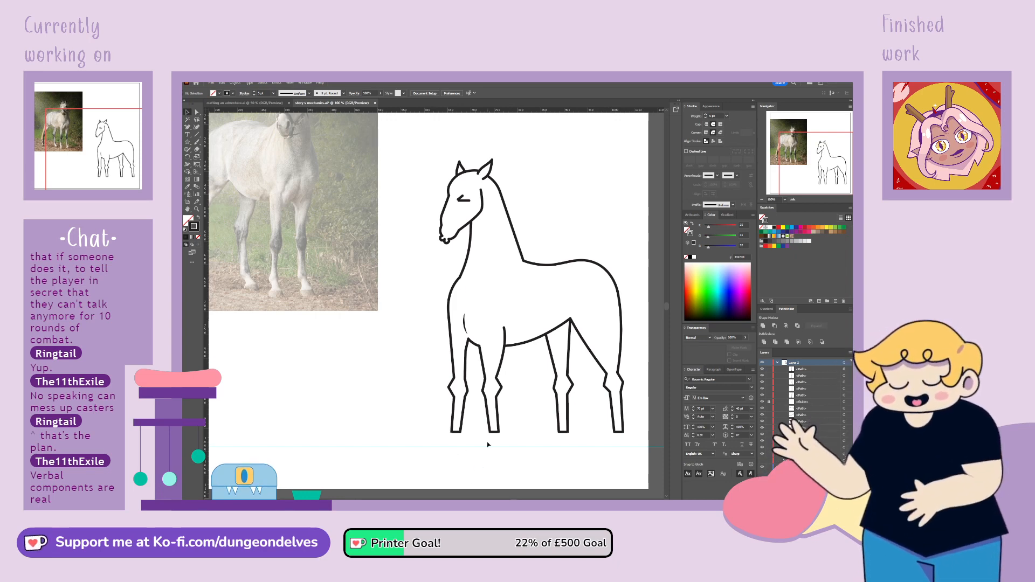
key(ctrl+minus)
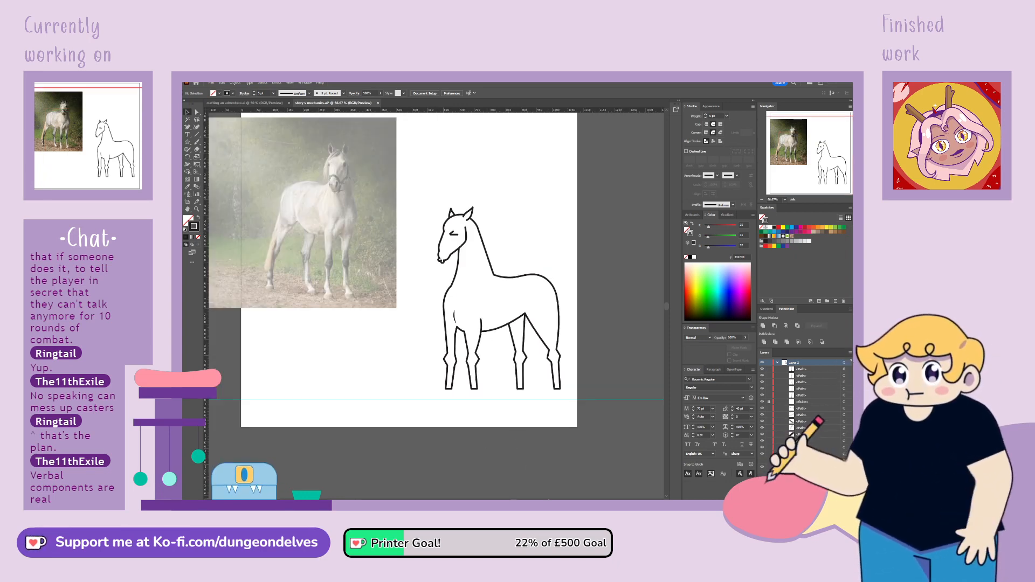
key(space)
drag(562, 336, 600, 359)
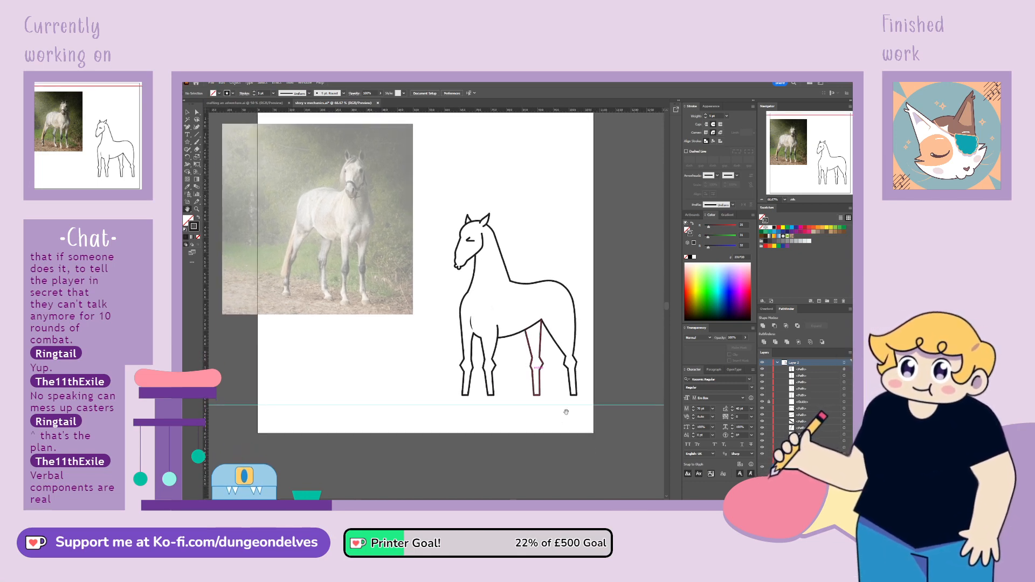
click(187, 114)
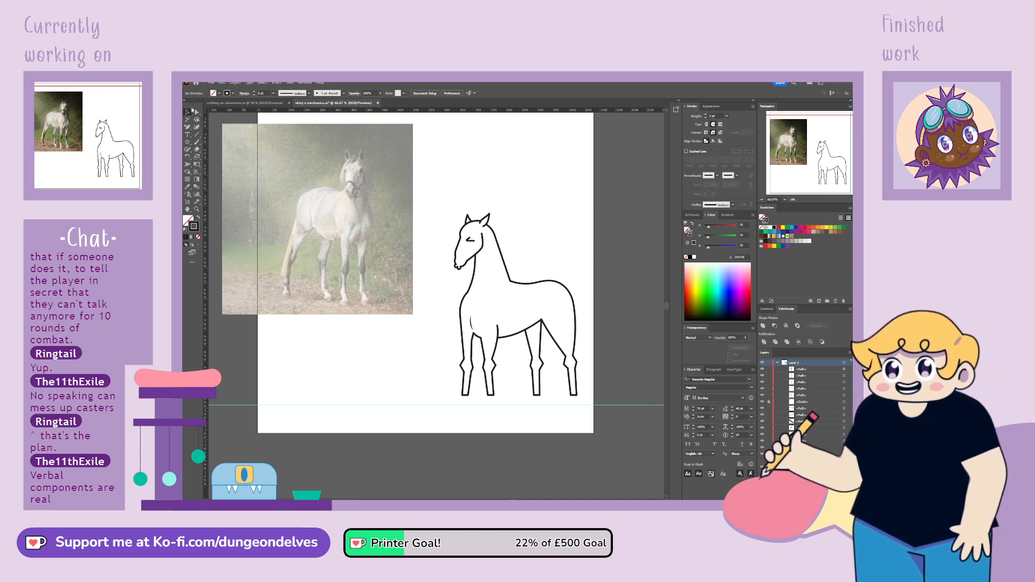
Nudge the upper end of the second front leg's rear line slightly upward where it meets the belly
click(497, 324)
drag(497, 327, 498, 324)
click(490, 441)
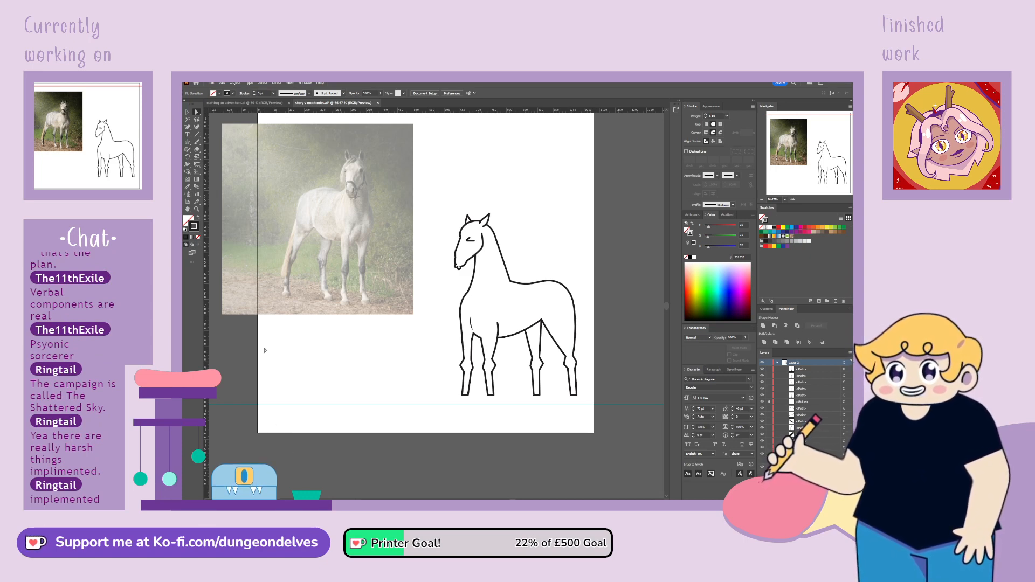
Select the horse's head and upper neck with the Lasso and shift them slightly forward, away from the body
click(197, 119)
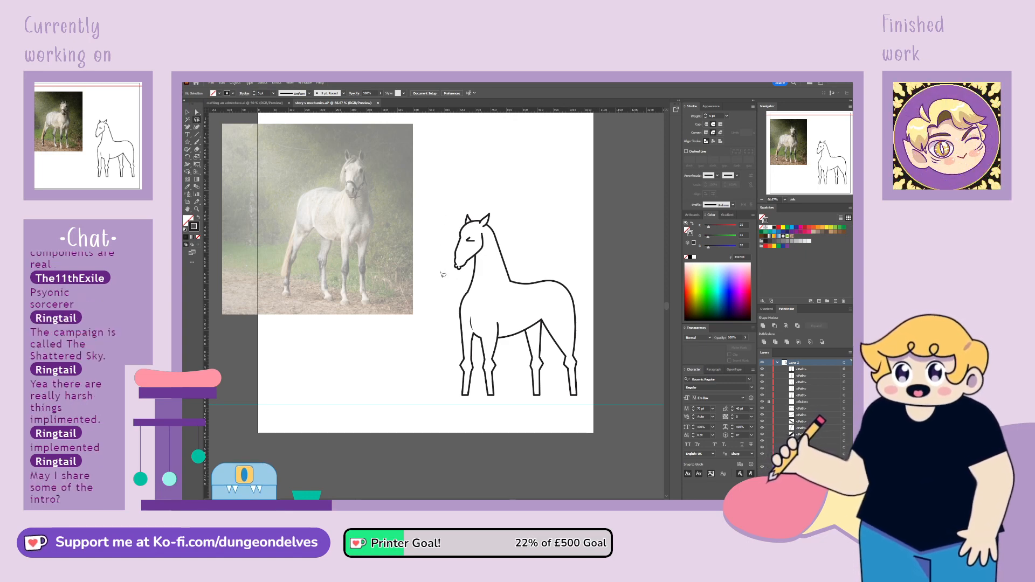
mouse_move(441, 274)
mouse_down()
mouse_move(500, 259)
mouse_move(508, 204)
mouse_move(450, 207)
mouse_move(492, 238)
mouse_up()
key(a)
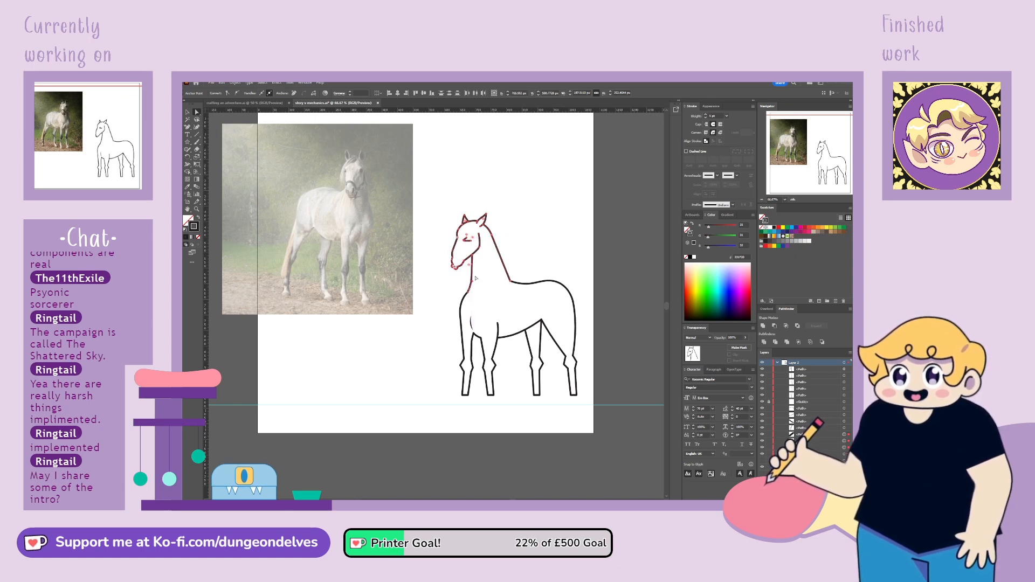
drag(472, 280, 472, 284)
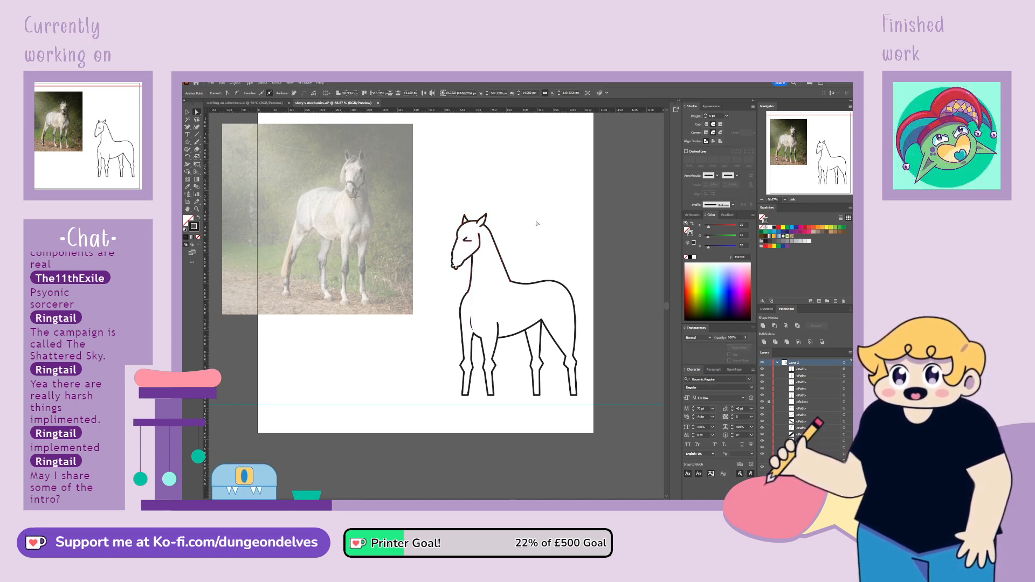
click(536, 214)
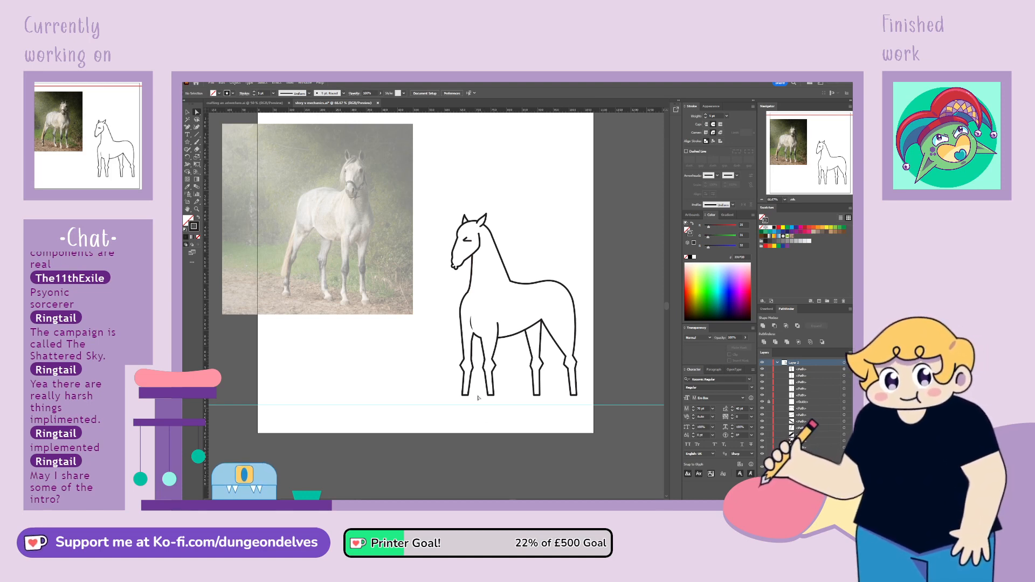
Convert the second front leg's pointed knee corners to smooth points and adjust both sides into rounded bulges
key(ctrl+equal)
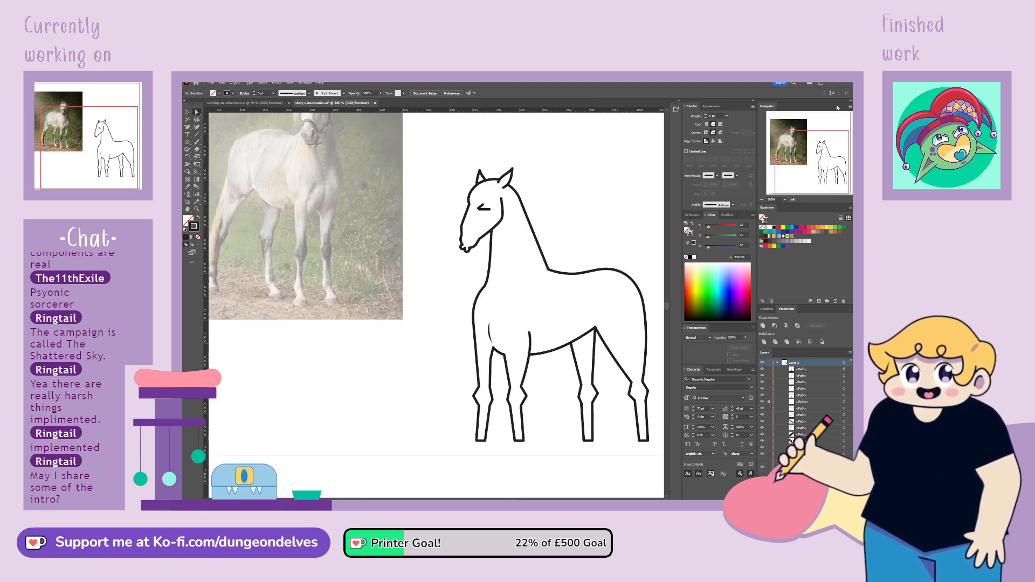
drag(804, 167, 824, 171)
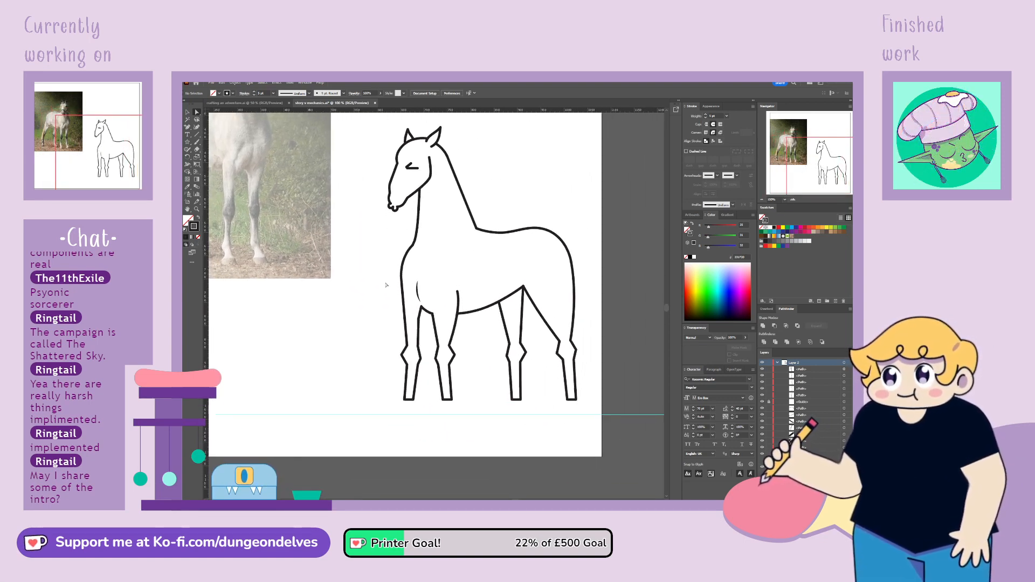
click(441, 357)
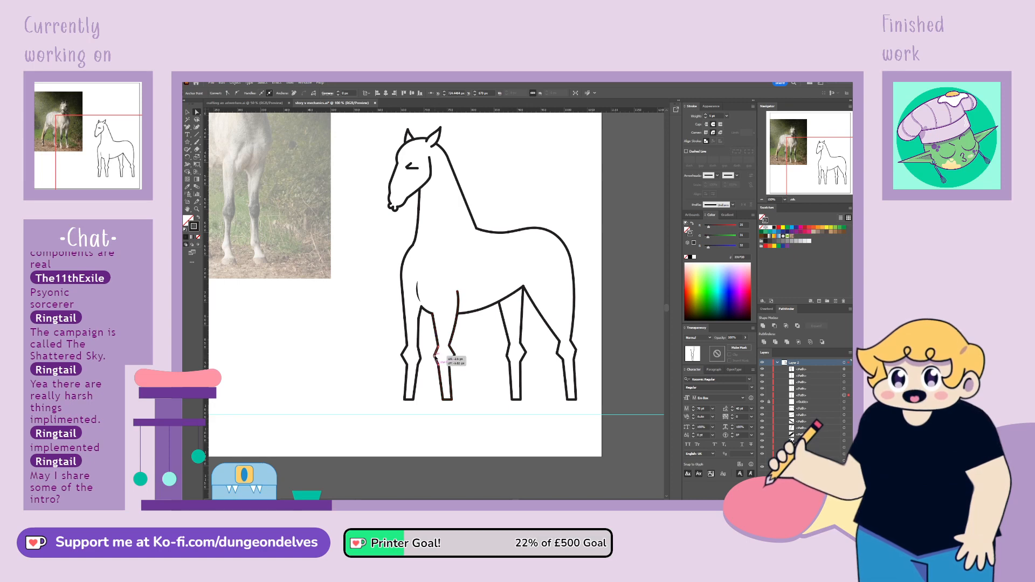
click(421, 359)
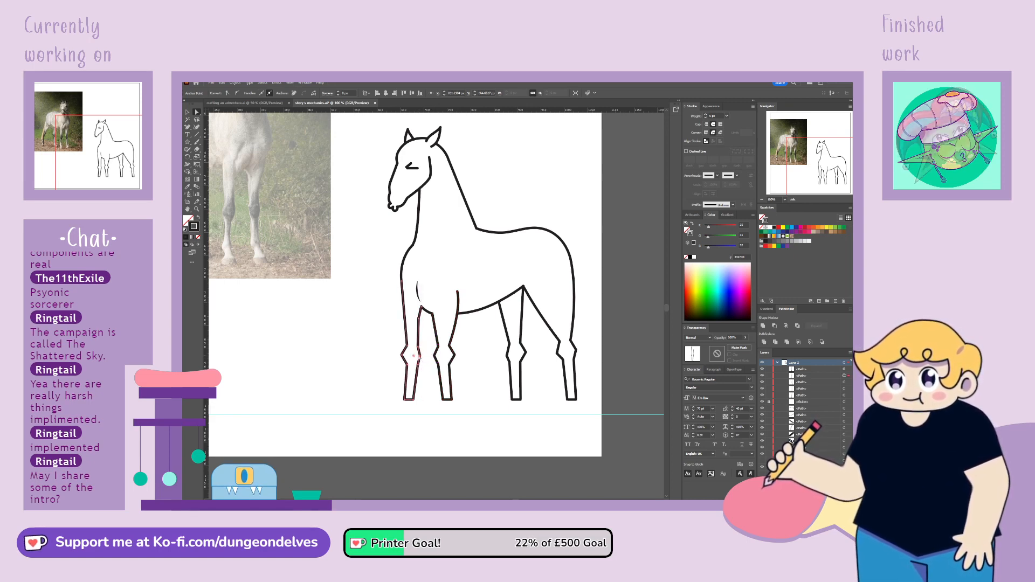
click(421, 357)
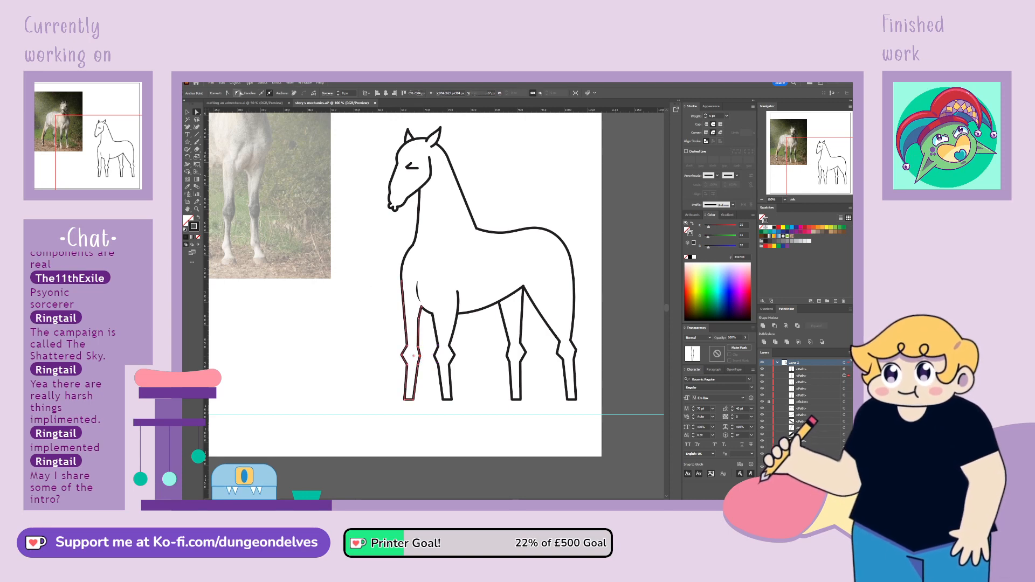
click(440, 356)
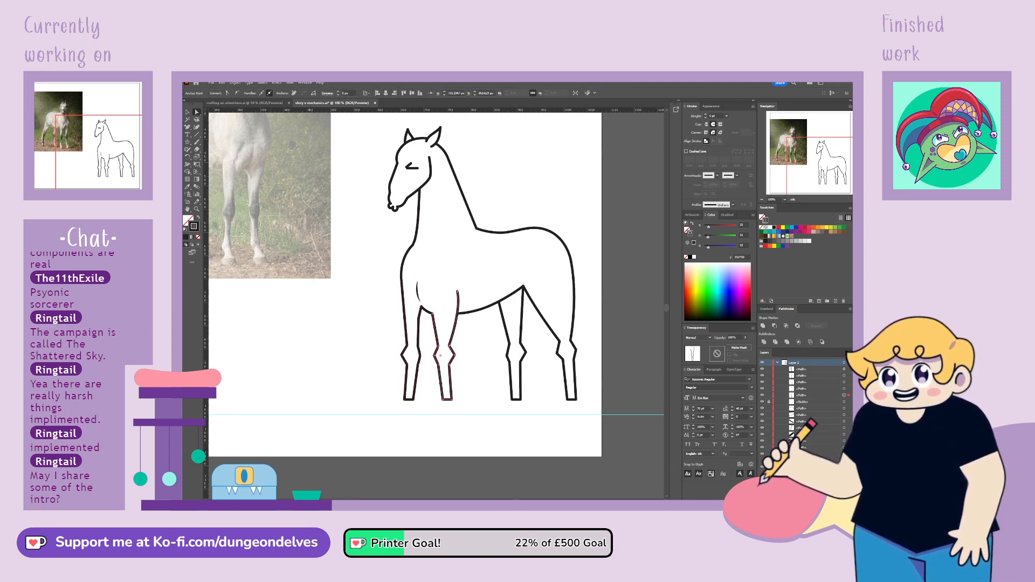
click(239, 94)
click(456, 355)
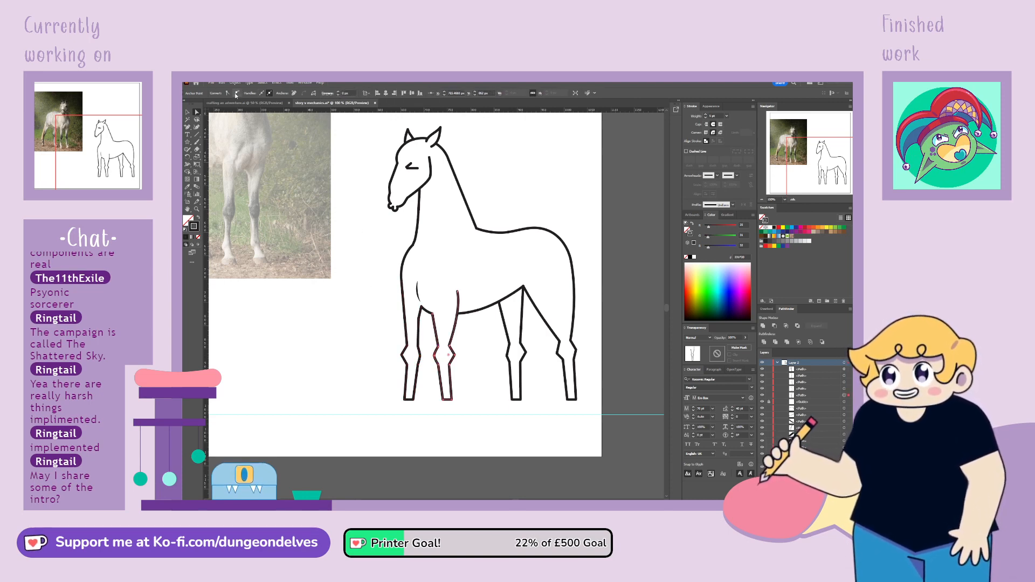
click(236, 94)
drag(457, 357, 461, 356)
click(452, 363)
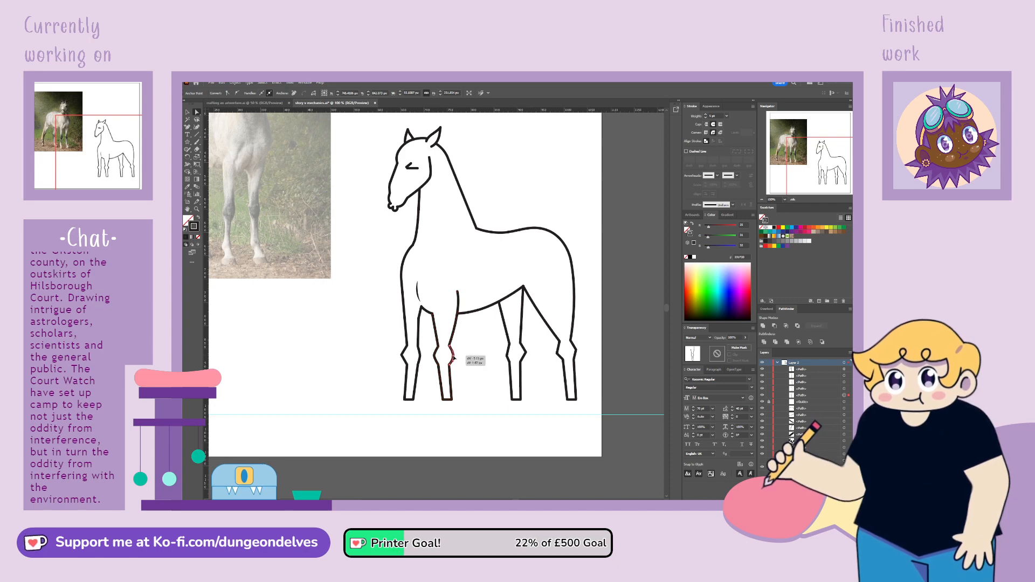
drag(435, 356, 438, 359)
Smooth the first front leg's knee points and adjust their curves so both sides of the joint are rounded
click(408, 355)
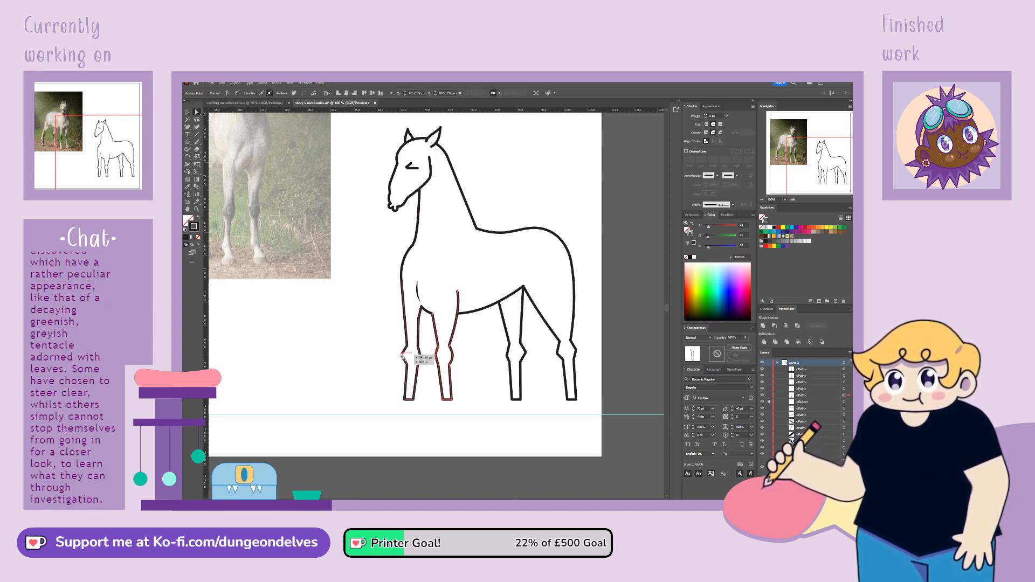
click(239, 95)
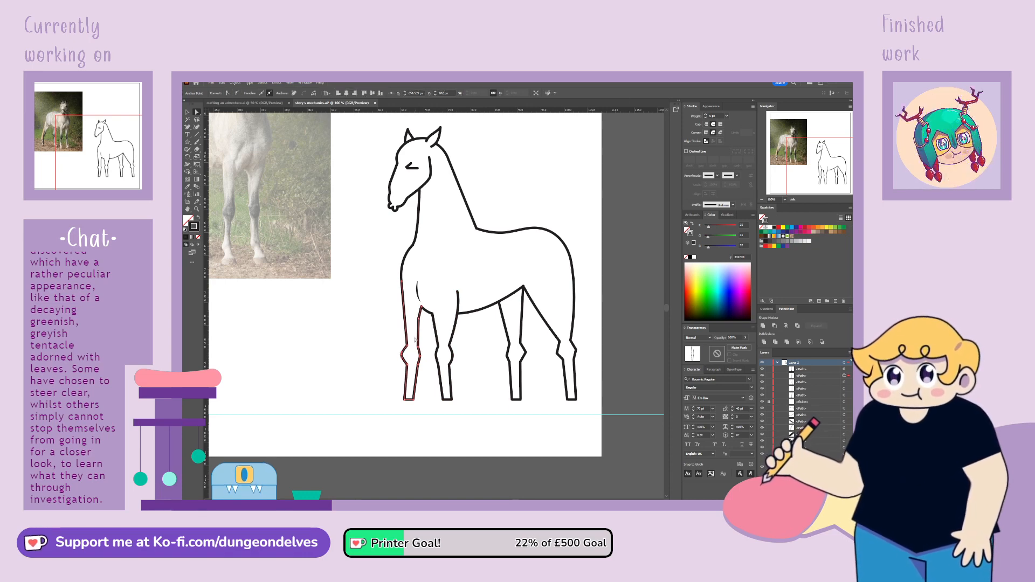
click(402, 359)
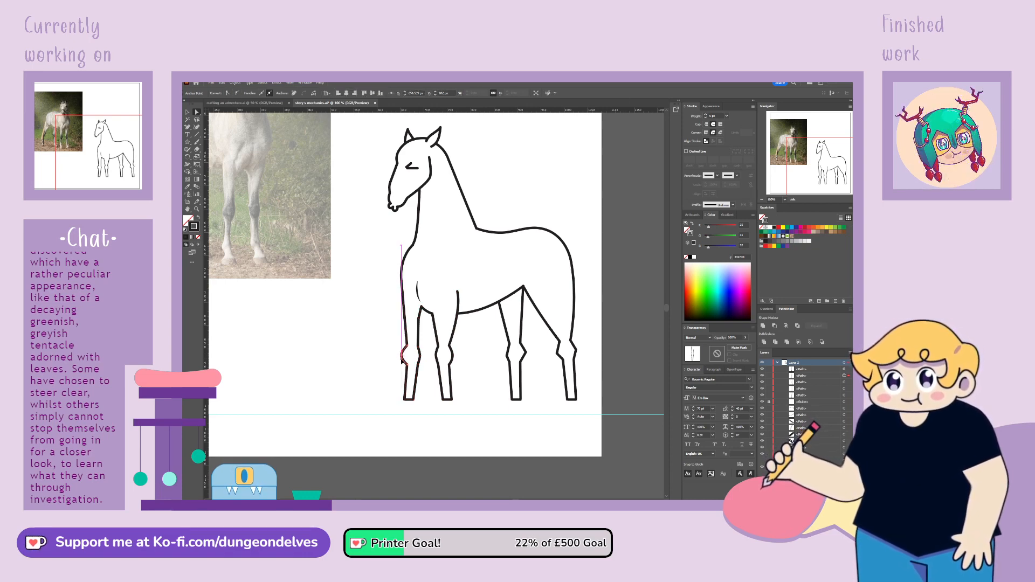
drag(402, 363, 404, 362)
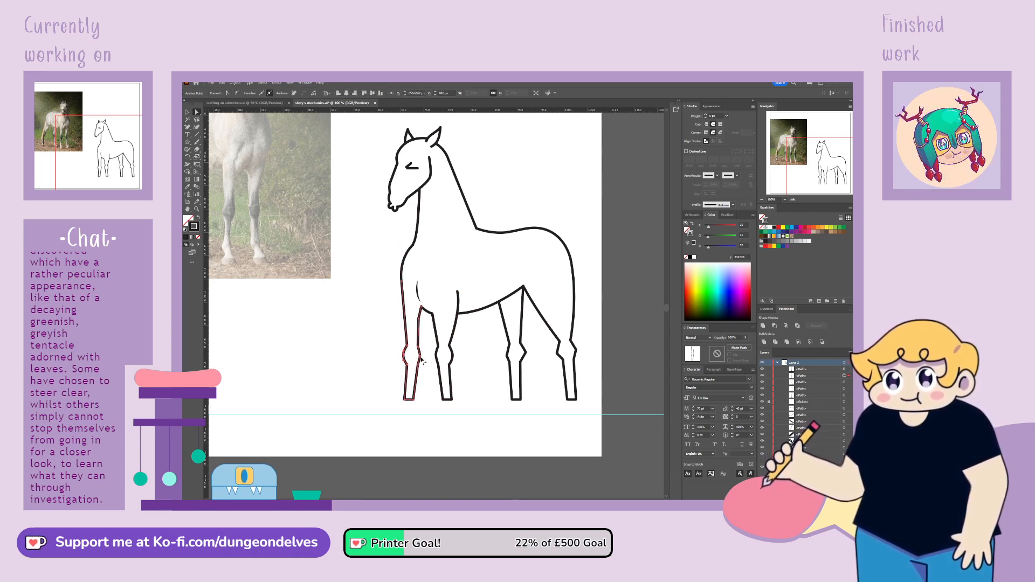
click(421, 356)
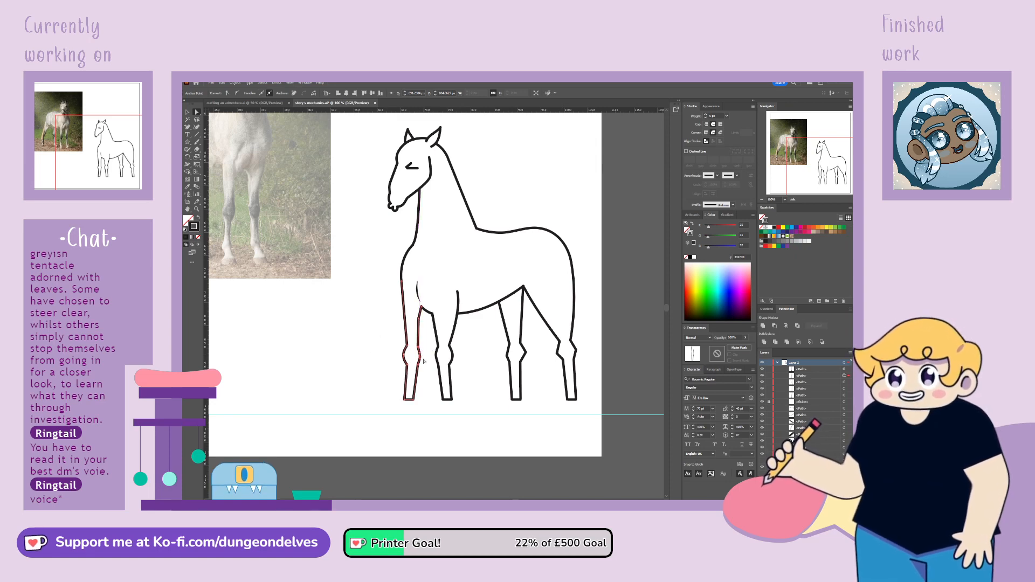
drag(421, 357, 422, 358)
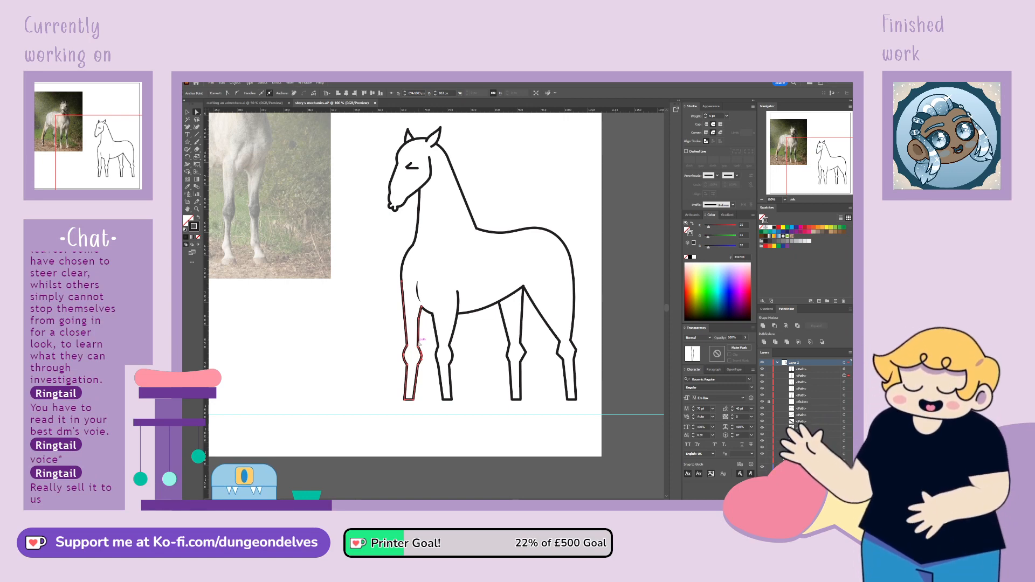
Round both sides of the first hind leg's joint by smoothing its corner points and pulling the rear point slightly inward
click(512, 354)
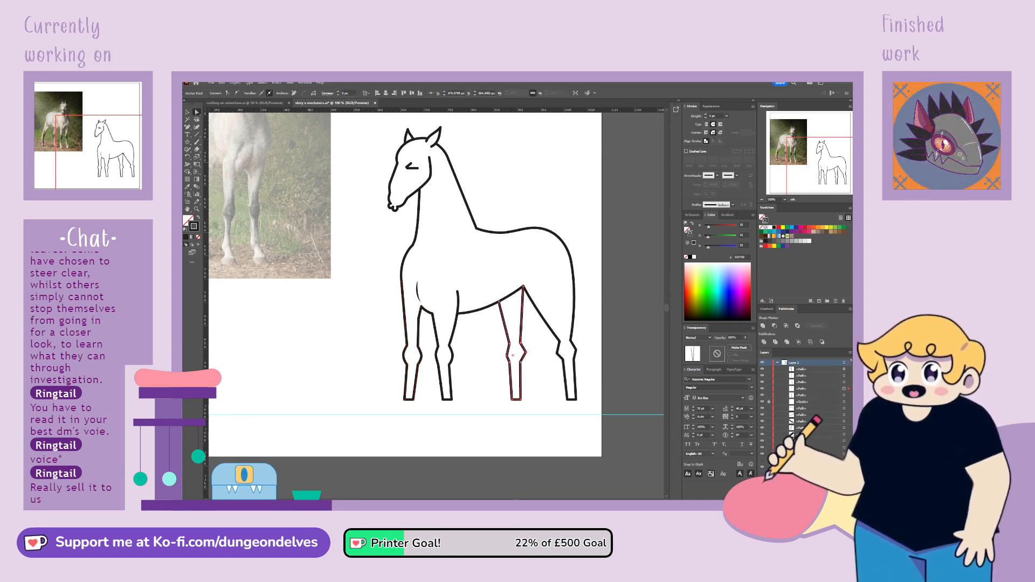
drag(512, 355, 506, 354)
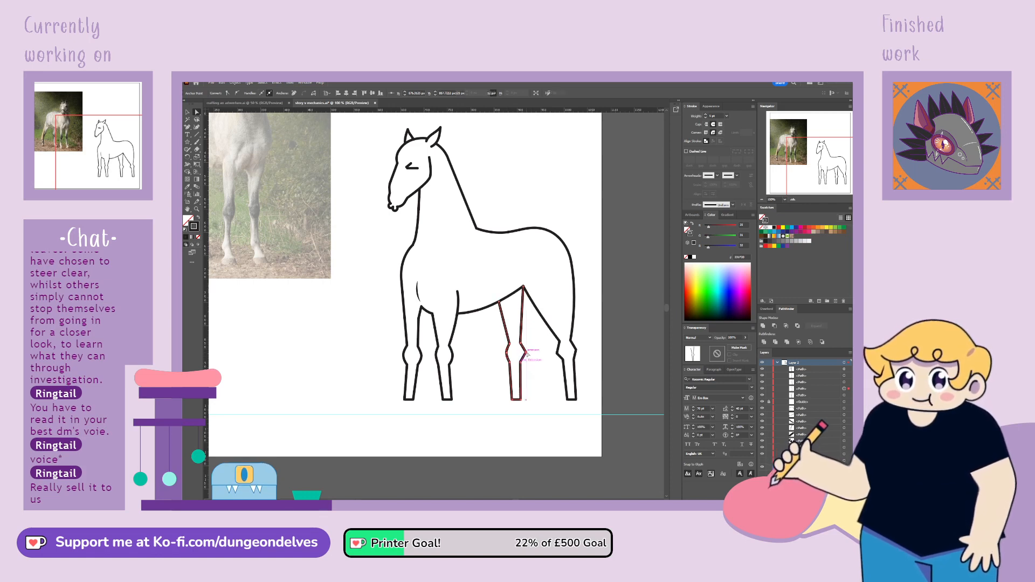
click(526, 355)
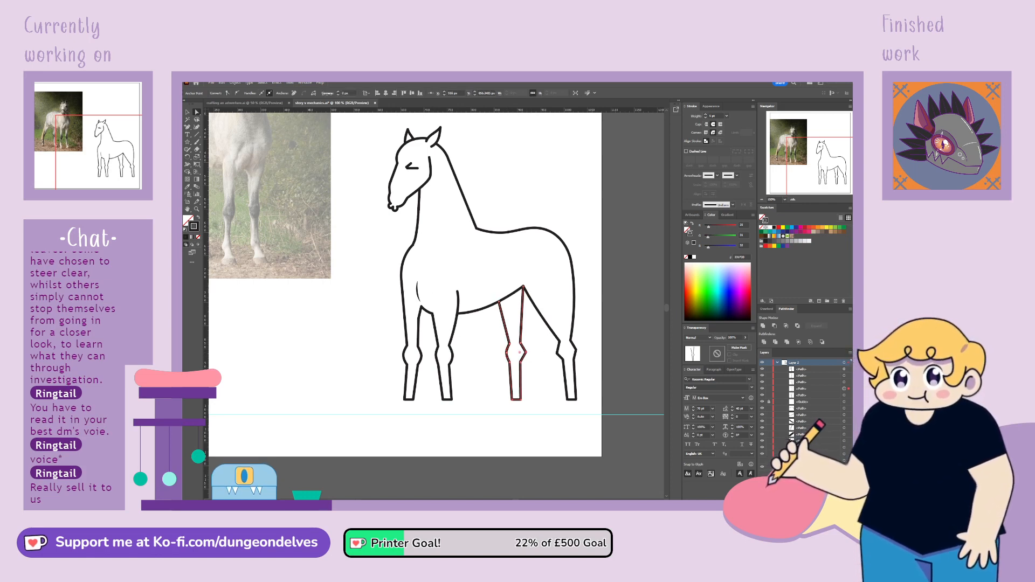
click(238, 93)
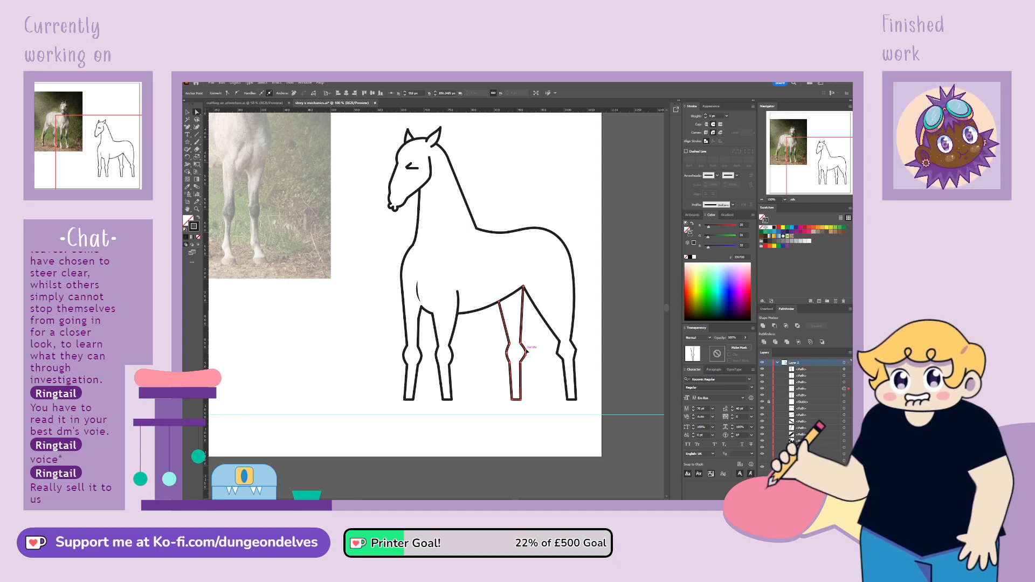
drag(527, 354, 525, 353)
drag(526, 352, 524, 353)
Smooth the corner points of the rearmost hind leg's joint and adjust their curves on both sides
click(555, 348)
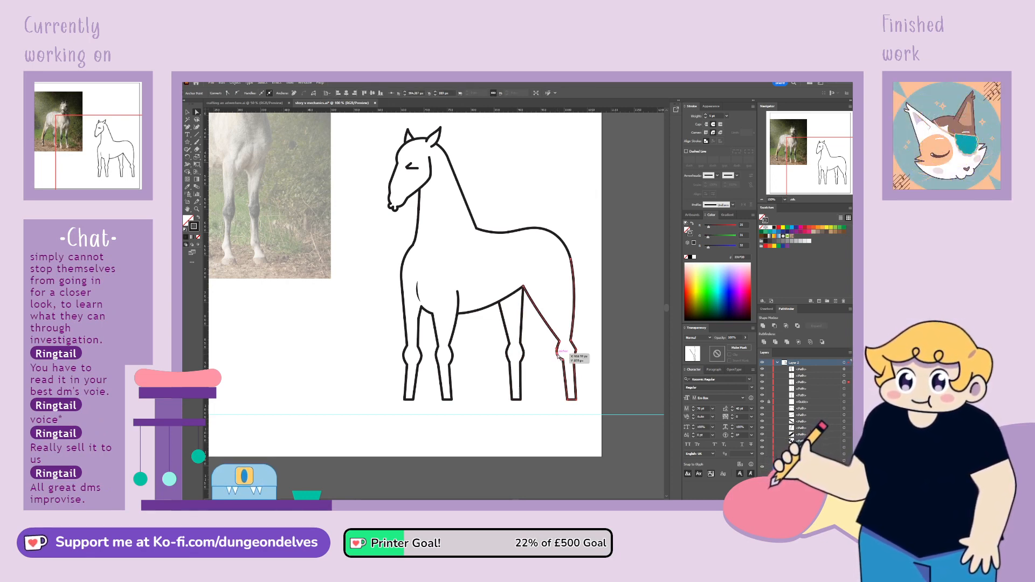
drag(558, 355, 559, 354)
click(576, 351)
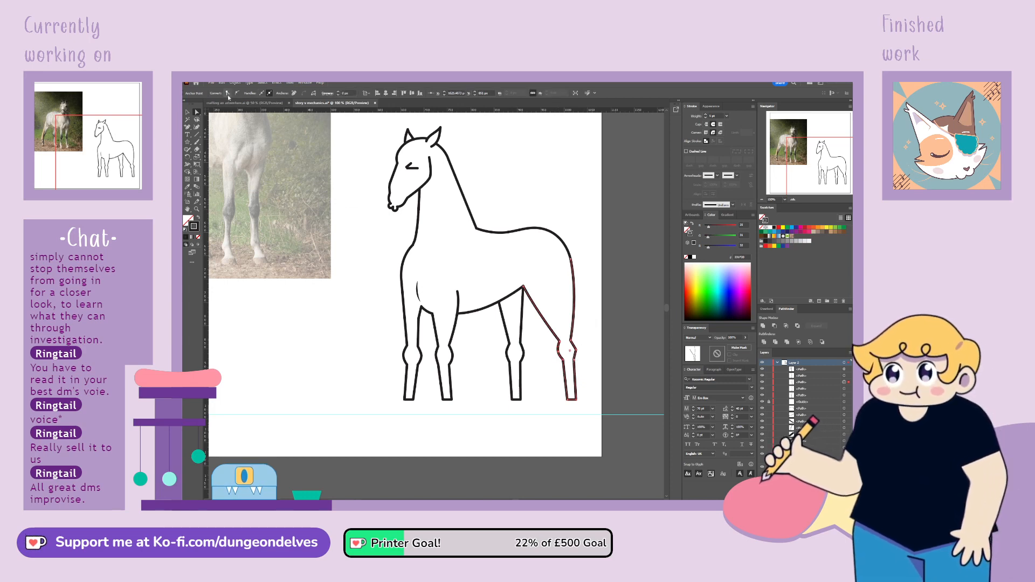
click(576, 349)
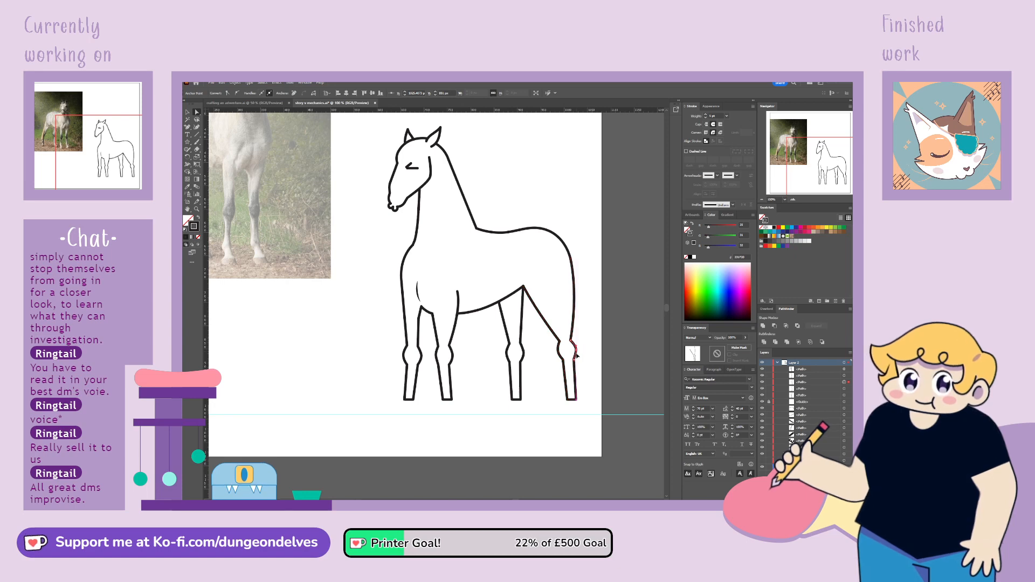
click(555, 372)
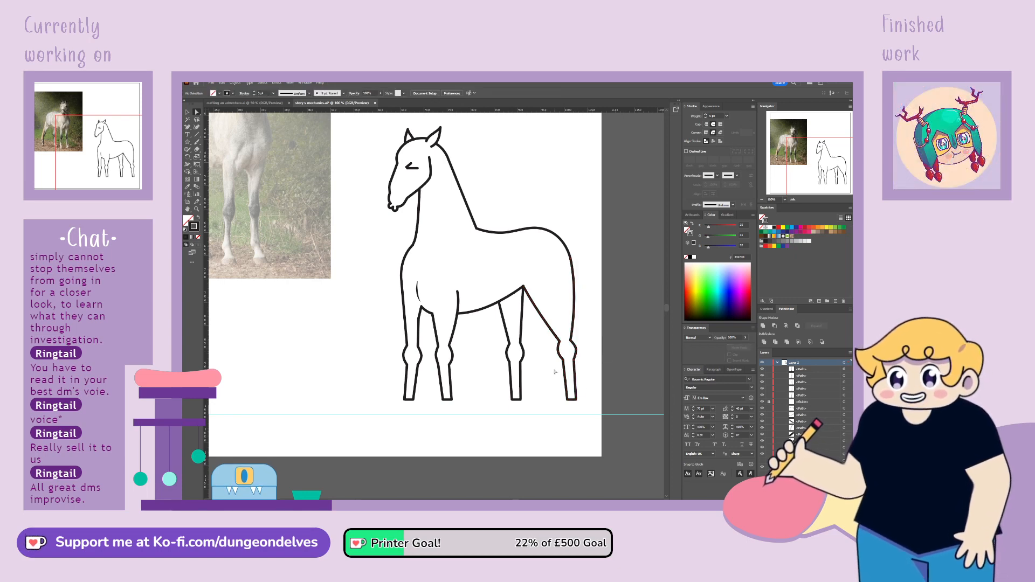
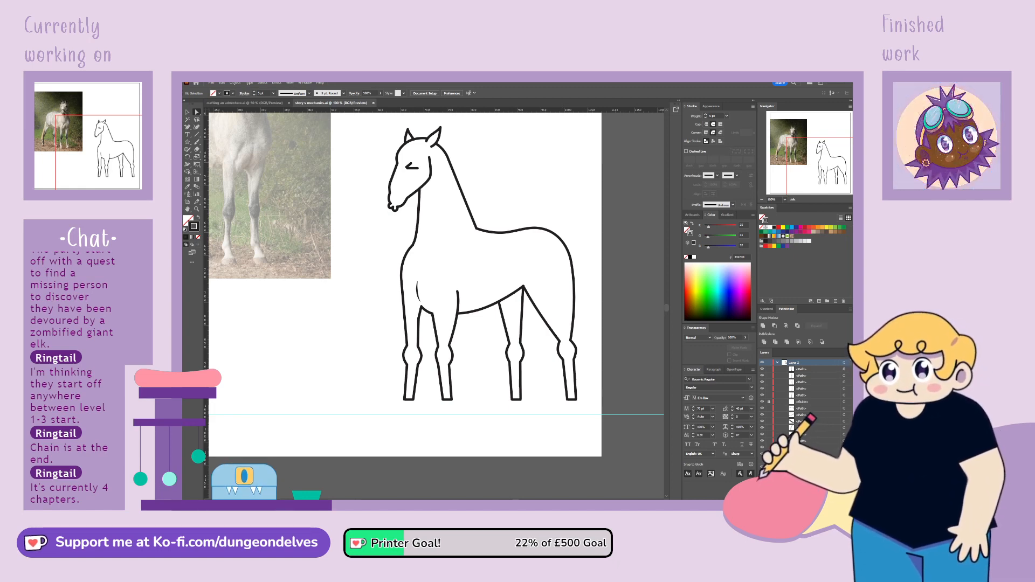
Show the rearing unicorn drawing and copy its raised front hoof into the empty area beside the standing horse's front legs
click(817, 158)
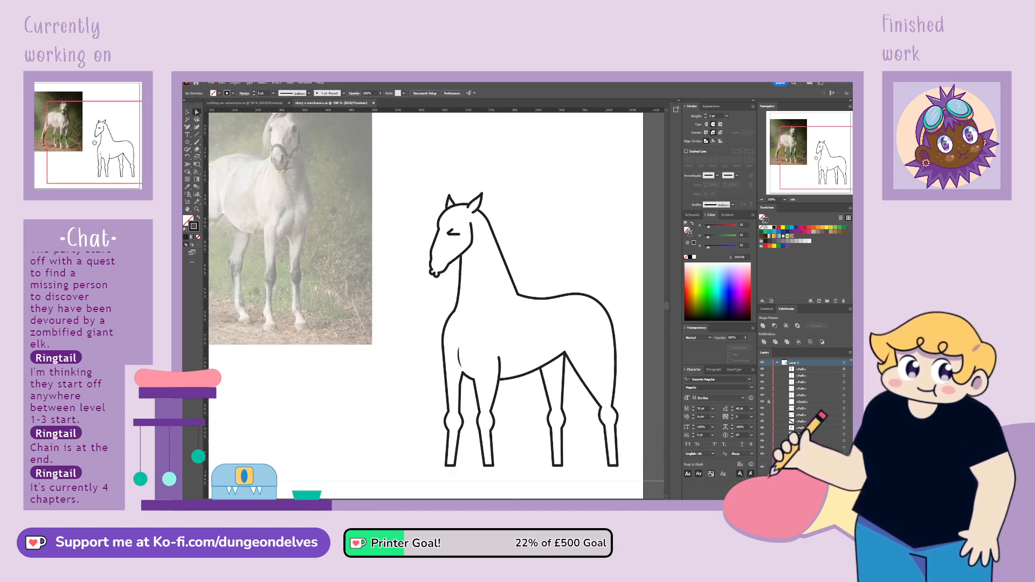
mouse_move(816, 158)
mouse_down()
mouse_move(795, 153)
mouse_move(822, 174)
mouse_up()
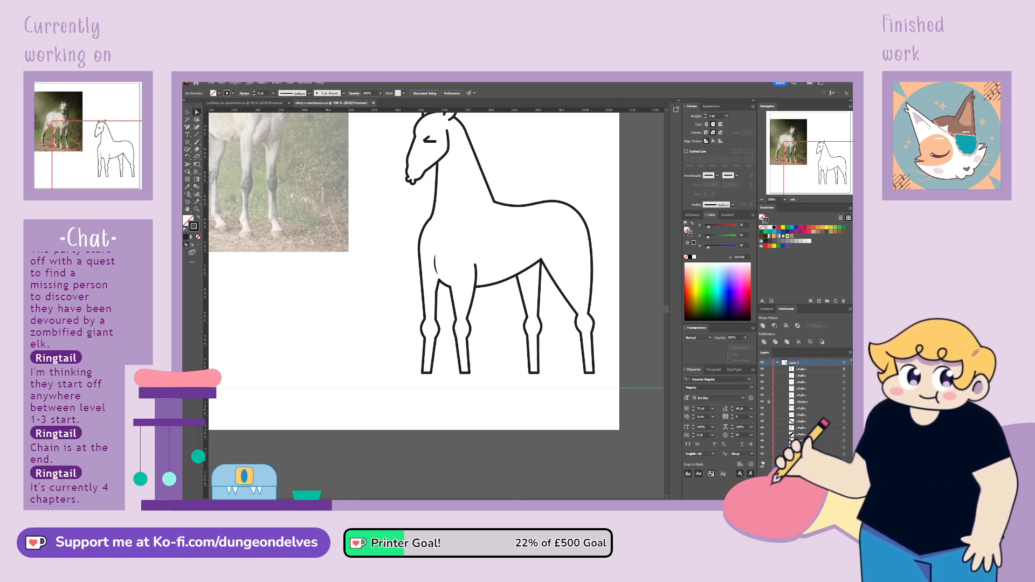
click(762, 461)
mouse_move(378, 312)
mouse_down()
mouse_move(498, 313)
mouse_move(556, 337)
mouse_move(419, 319)
mouse_up()
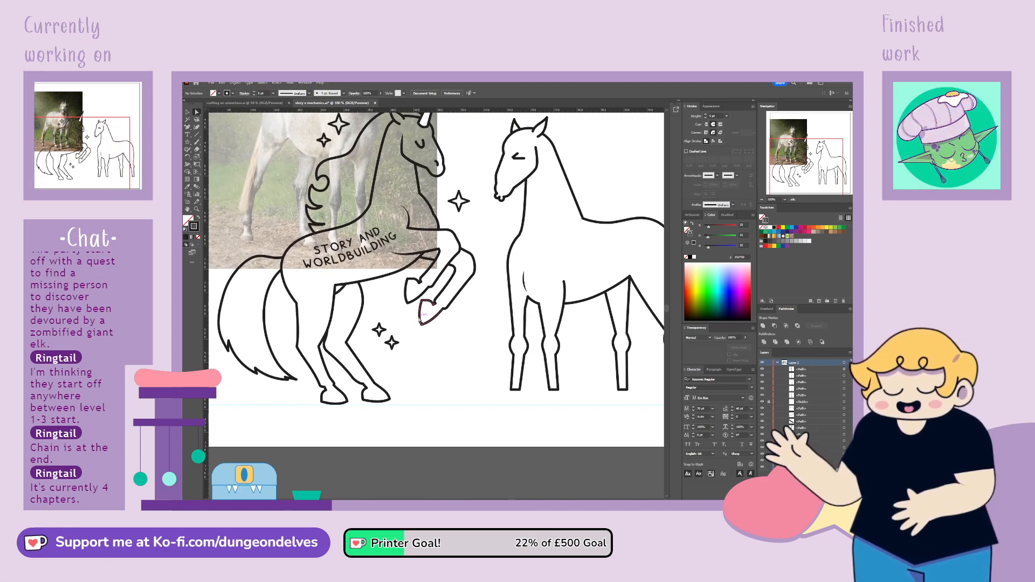
click(435, 323)
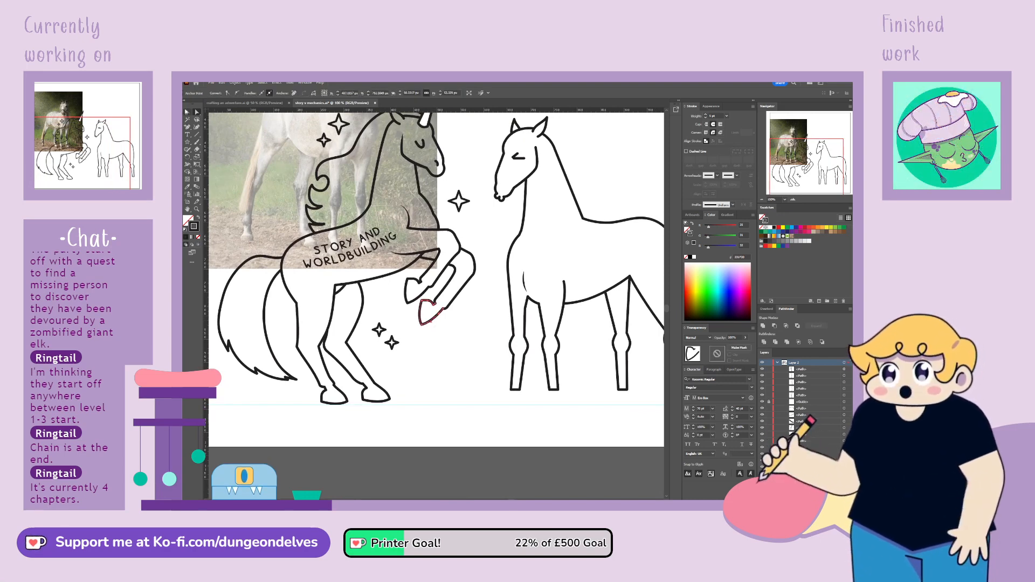
double_click(436, 320)
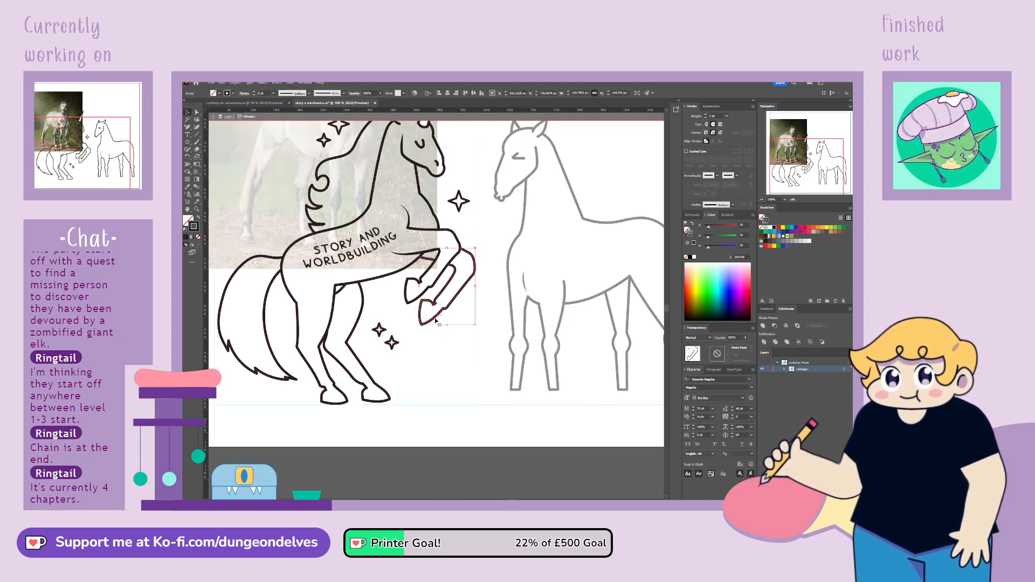
double_click(457, 380)
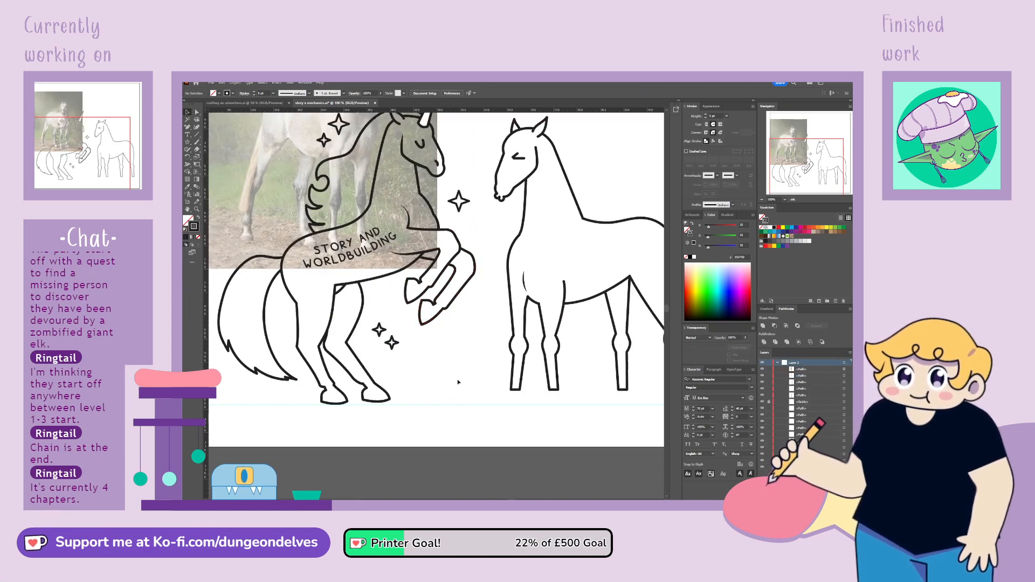
drag(434, 316, 479, 368)
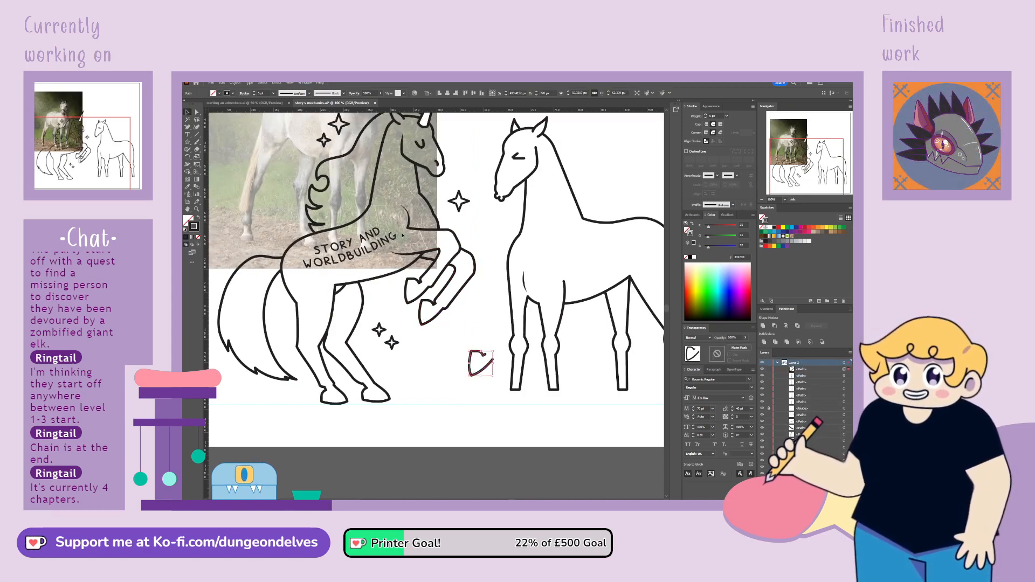
Mirror and rotate the hoof copy upright, and place it at the end of the first front leg with the unicorn drawing hidden
click(327, 117)
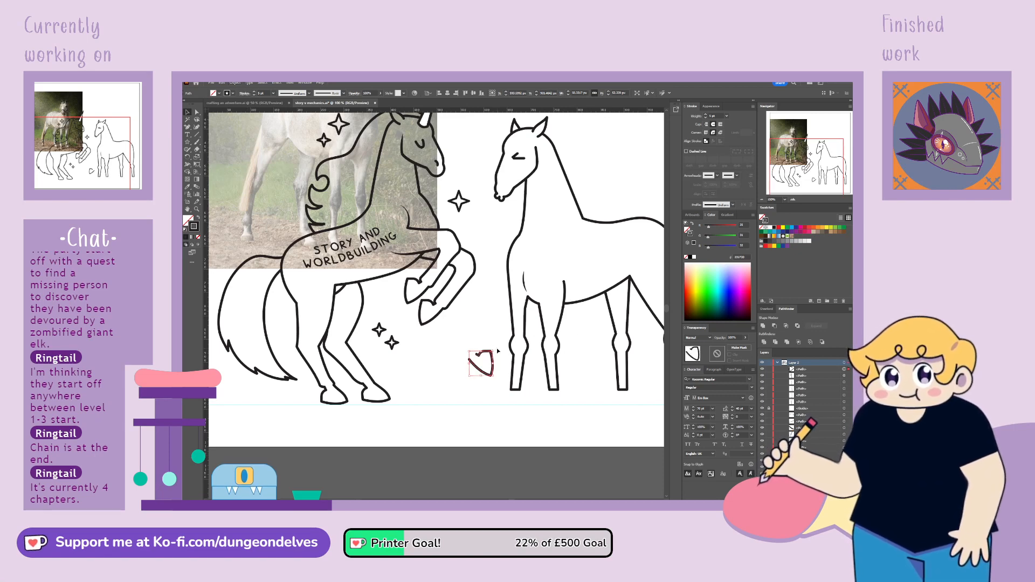
drag(497, 350, 488, 379)
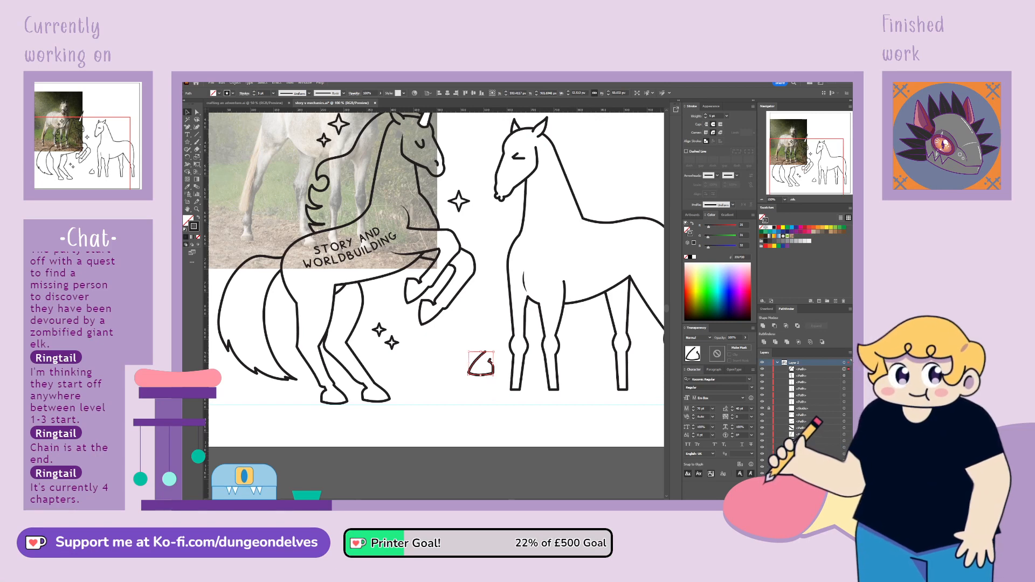
click(762, 467)
drag(488, 377, 514, 409)
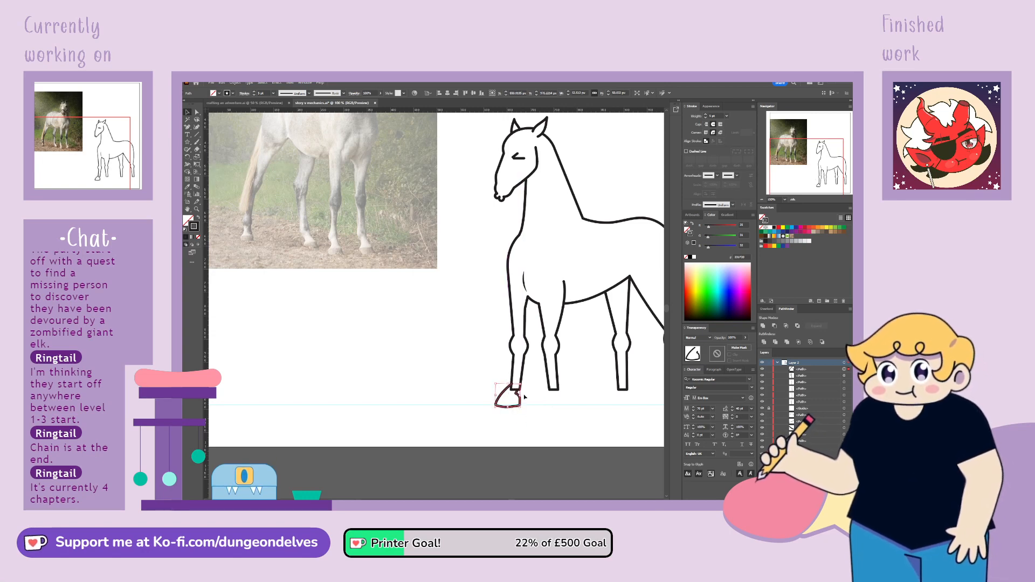
Adjust the curve at the hoof's upper front so its outline flows into the first front leg's front edge
key(ctrl+plus)
key(ctrl+plus)
key(ctrl+plus)
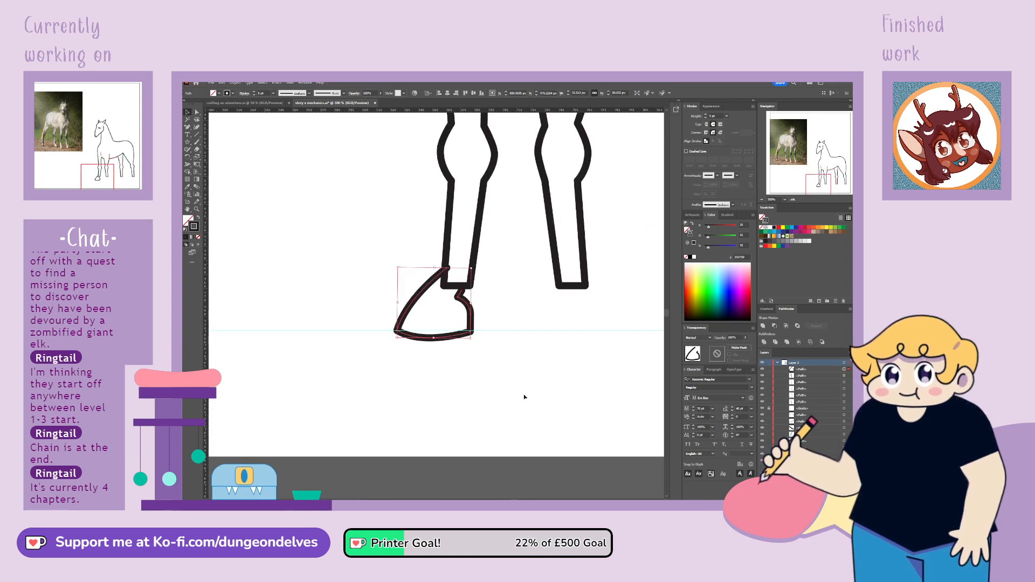
click(196, 114)
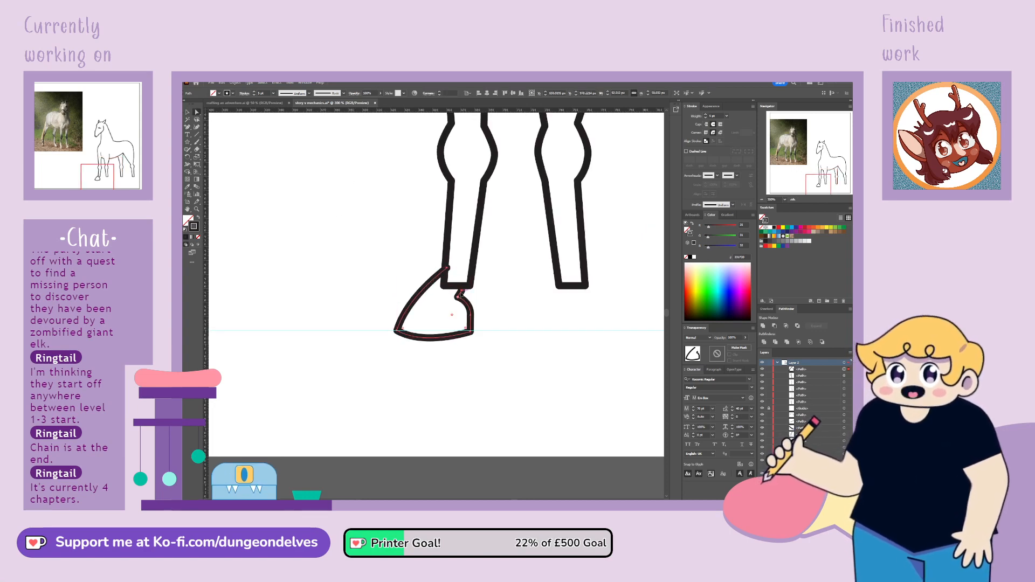
click(463, 293)
drag(463, 292, 440, 291)
Add anchor points where the first front leg's outline meets the hoof and delete the leg's front bottom corner between them
key(v)
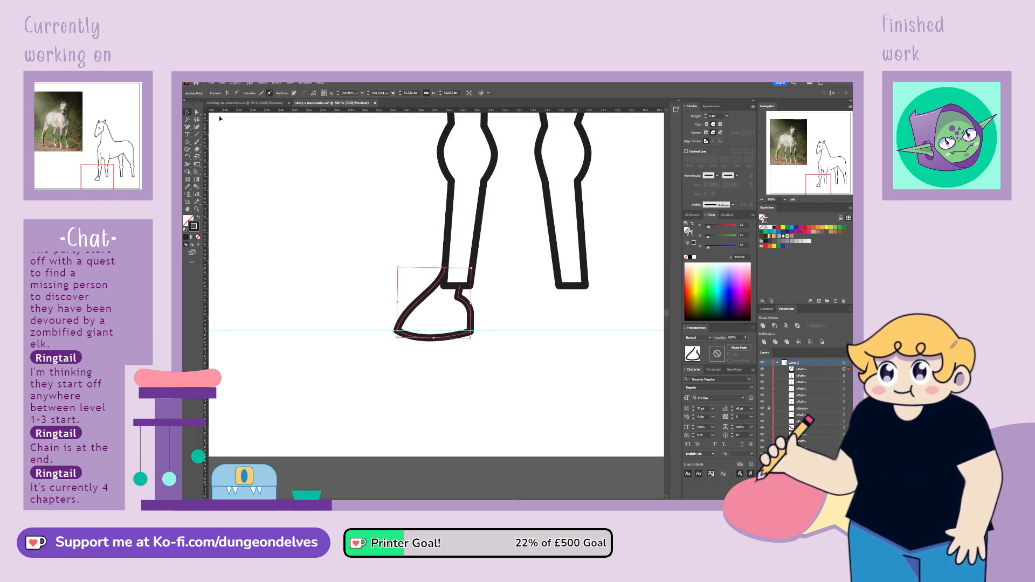
click(447, 232)
click(189, 128)
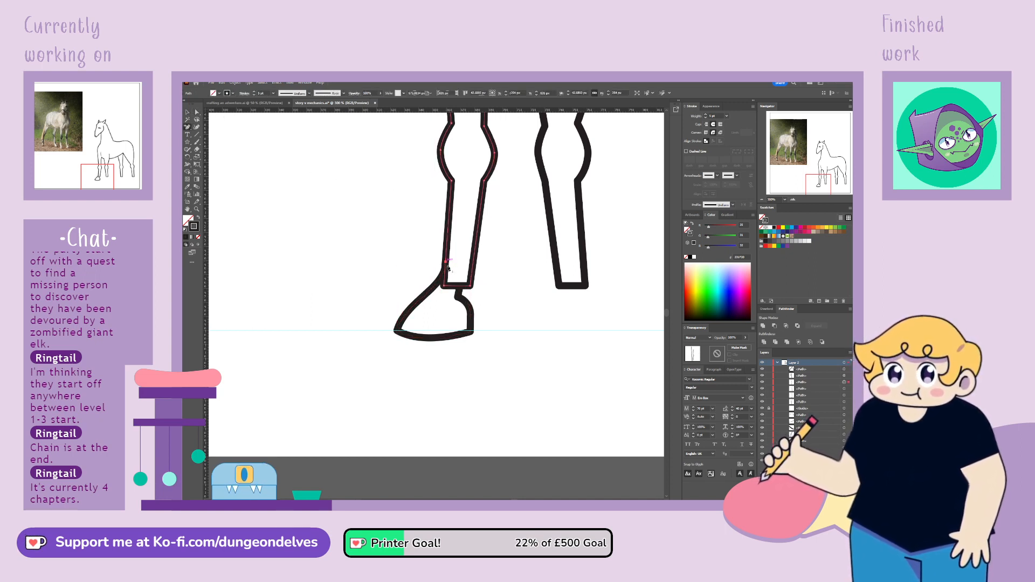
click(447, 267)
click(459, 285)
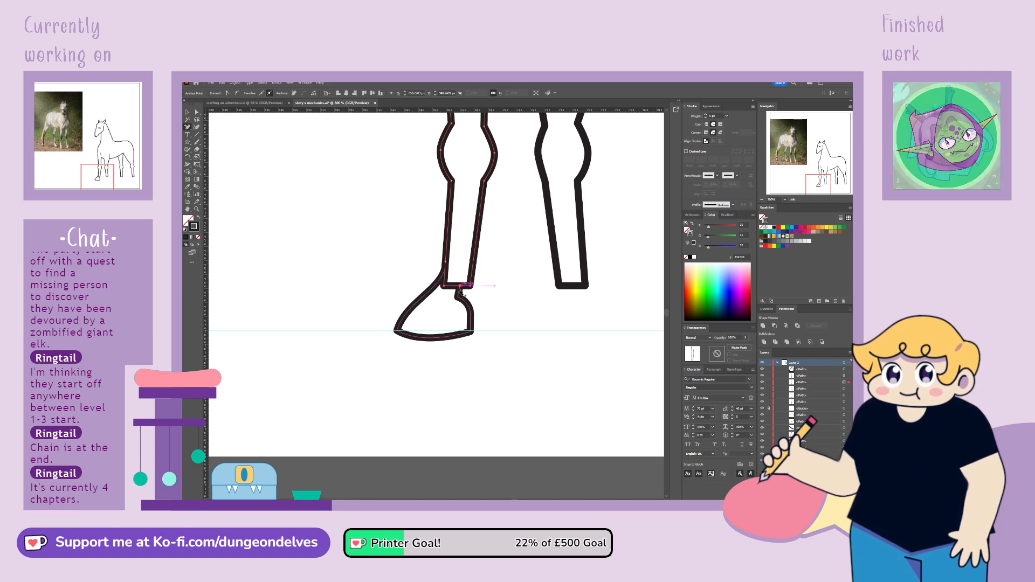
click(196, 112)
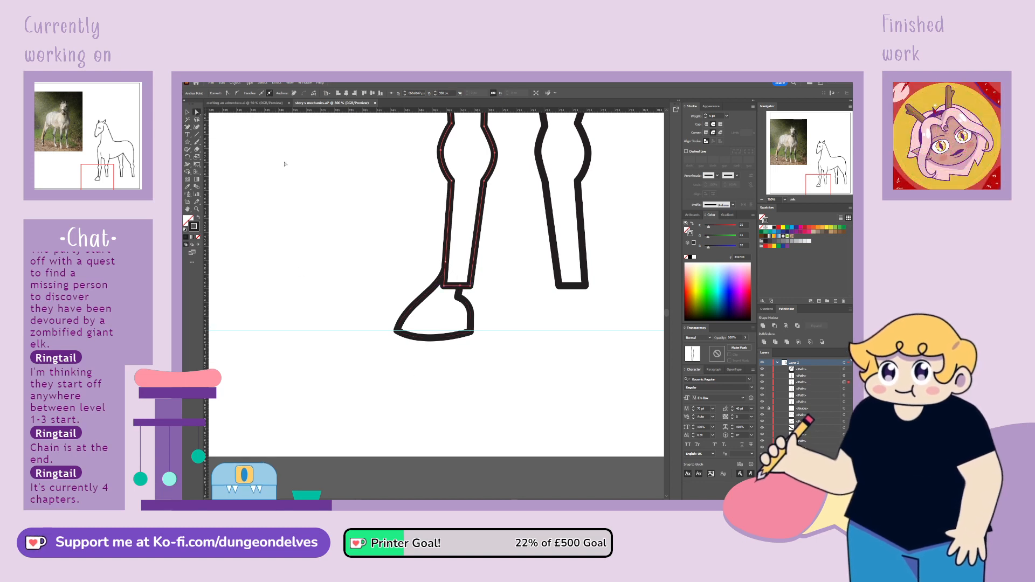
click(449, 287)
key(Delete)
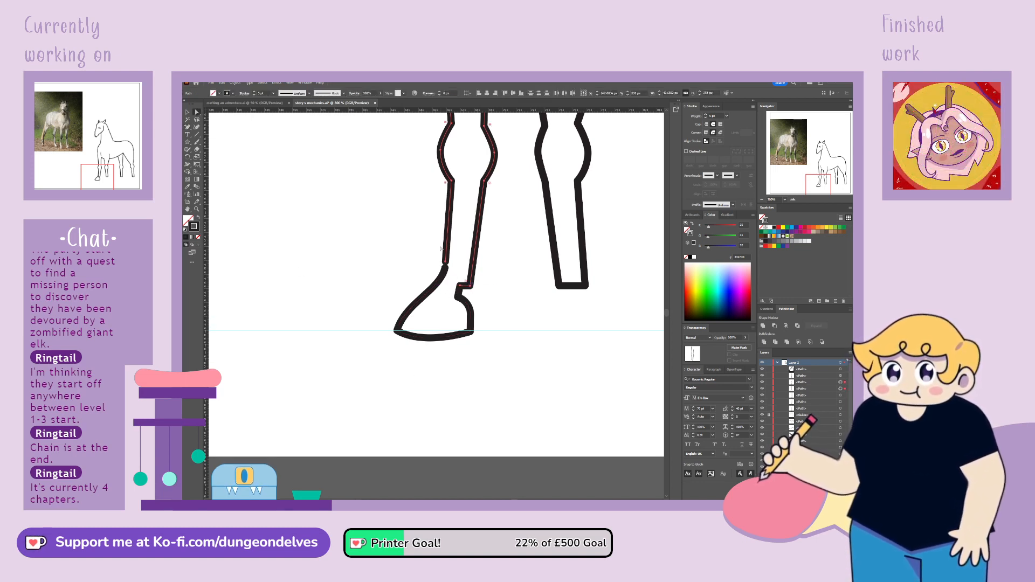
Align the open end of the first front leg's front edge with the hoof and round the leg's rear bottom corner
click(447, 265)
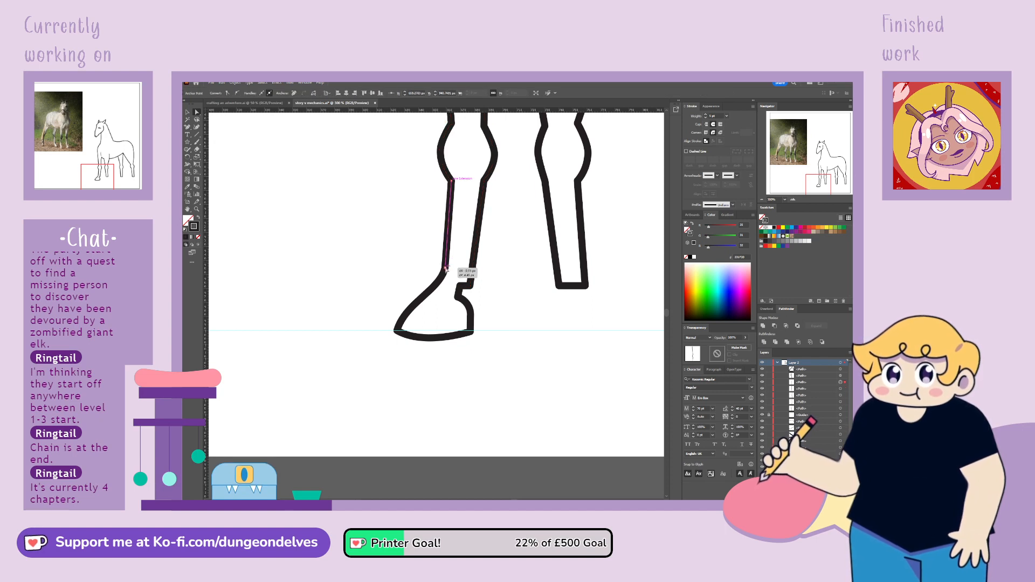
click(467, 285)
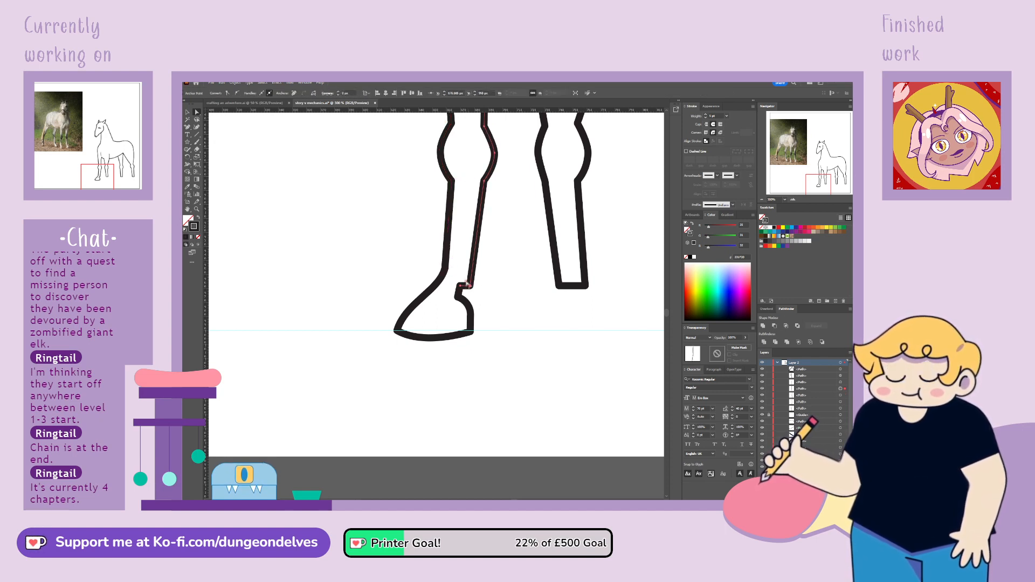
drag(463, 276, 463, 275)
click(501, 276)
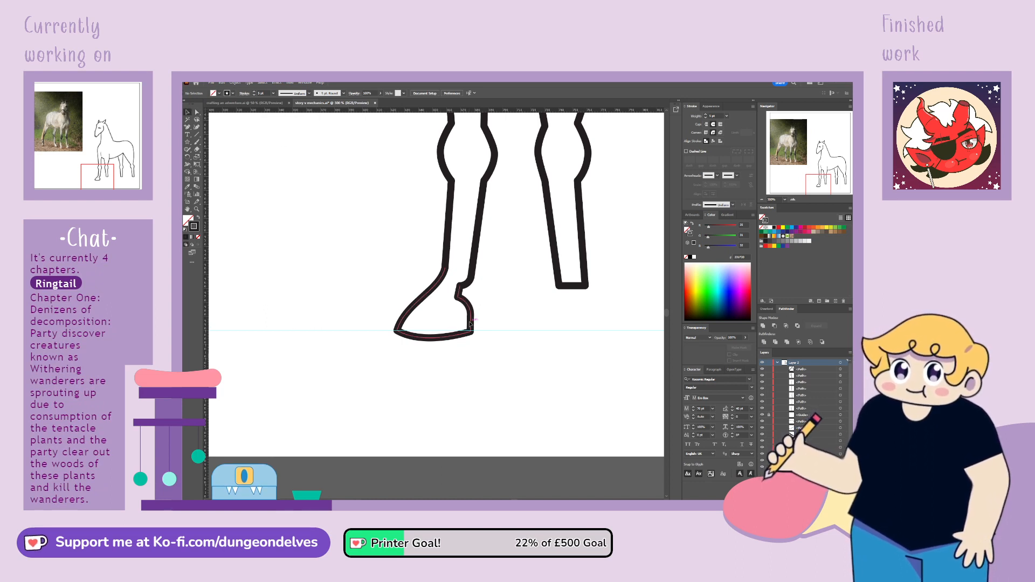
Copy the hoof to the second front leg and shift its top point onto the leg's front edge, adjusting the curve
mouse_move(474, 331)
mouse_down()
mouse_move(588, 330)
mouse_move(576, 303)
mouse_move(586, 312)
mouse_move(480, 333)
mouse_up()
click(587, 366)
click(197, 112)
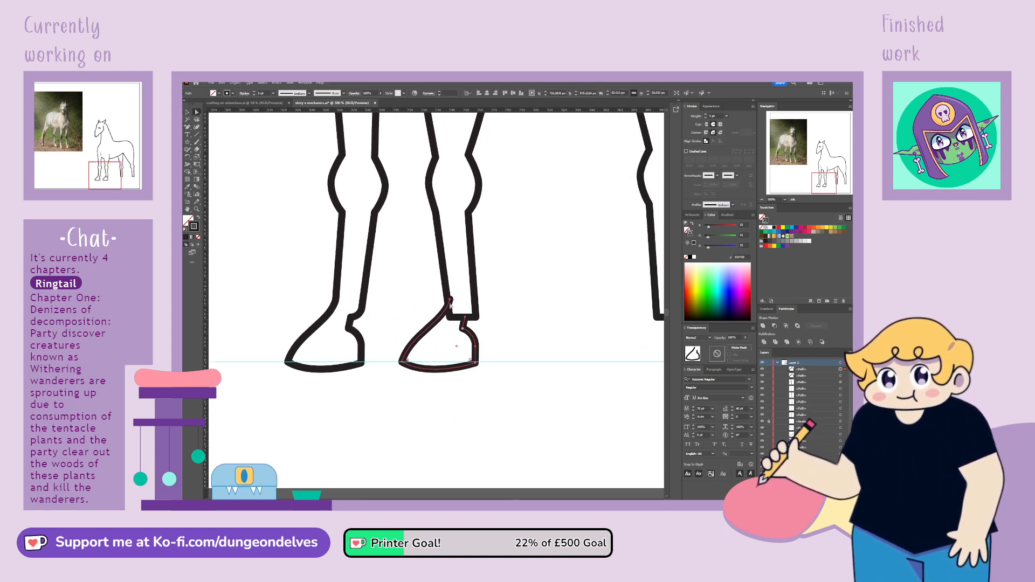
drag(450, 301, 447, 300)
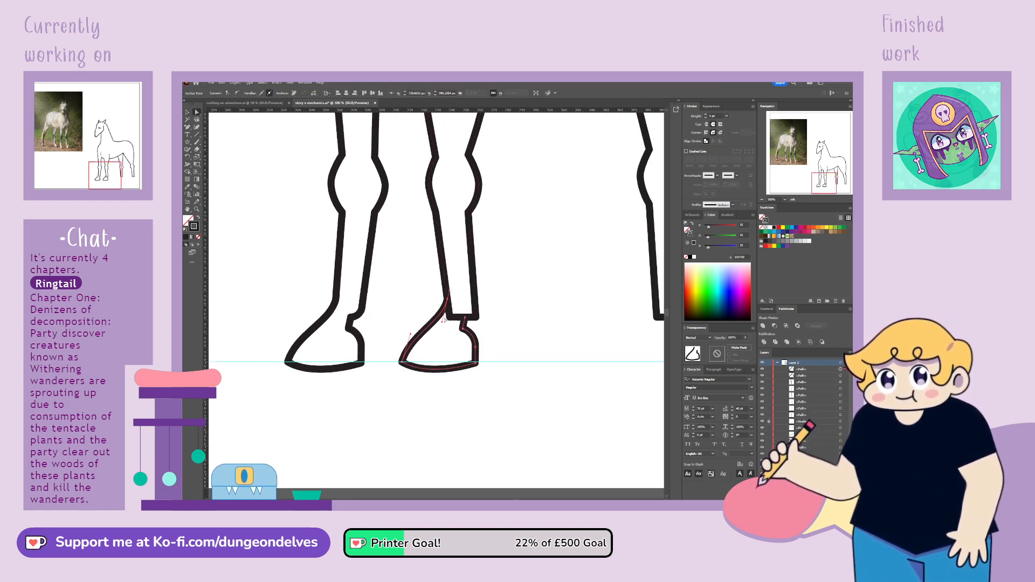
click(446, 322)
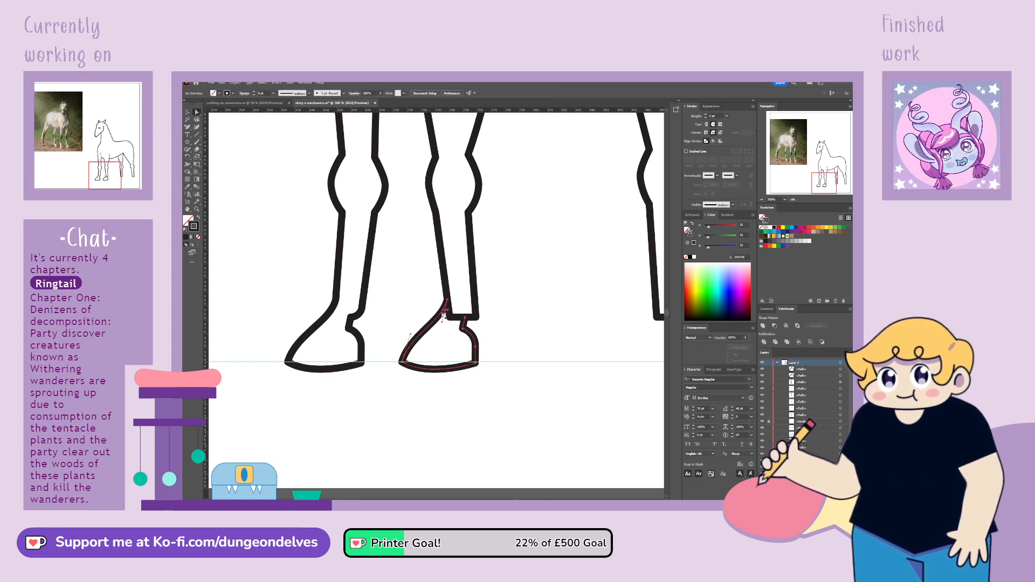
Add anchor points where the second front leg meets its hoof and delete the leg's front bottom corner between them
click(445, 278)
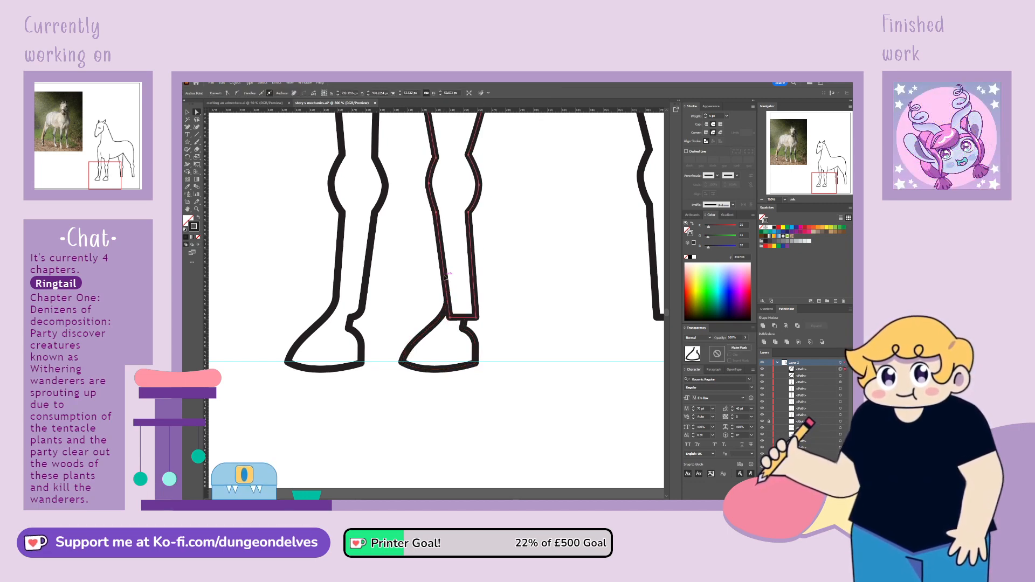
click(189, 129)
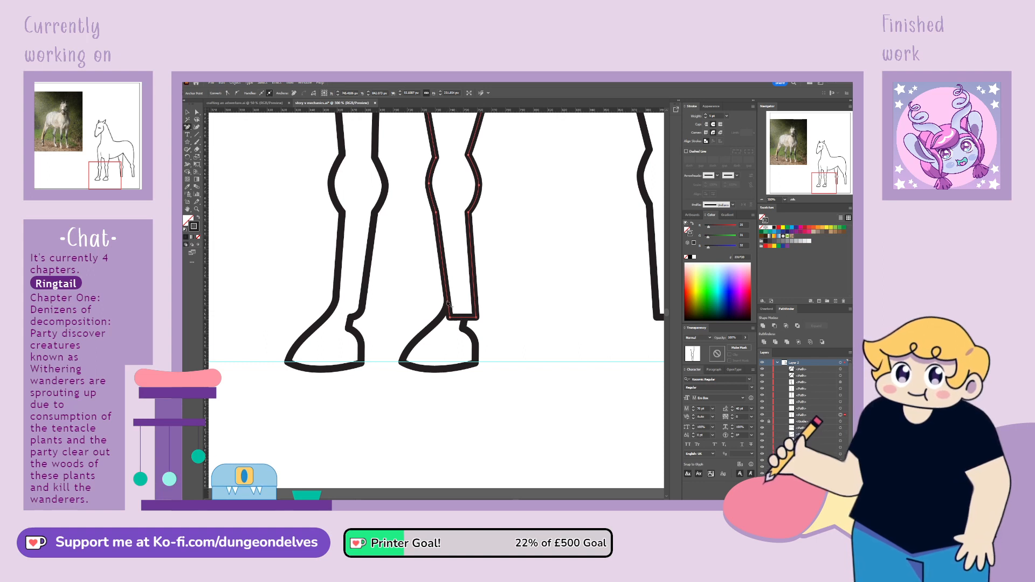
click(448, 303)
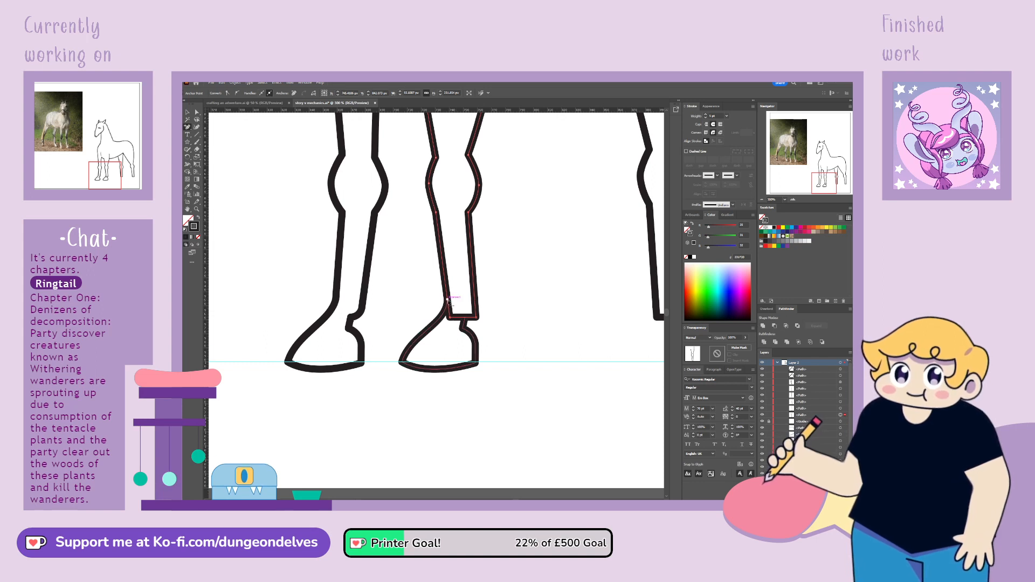
key(a)
click(463, 326)
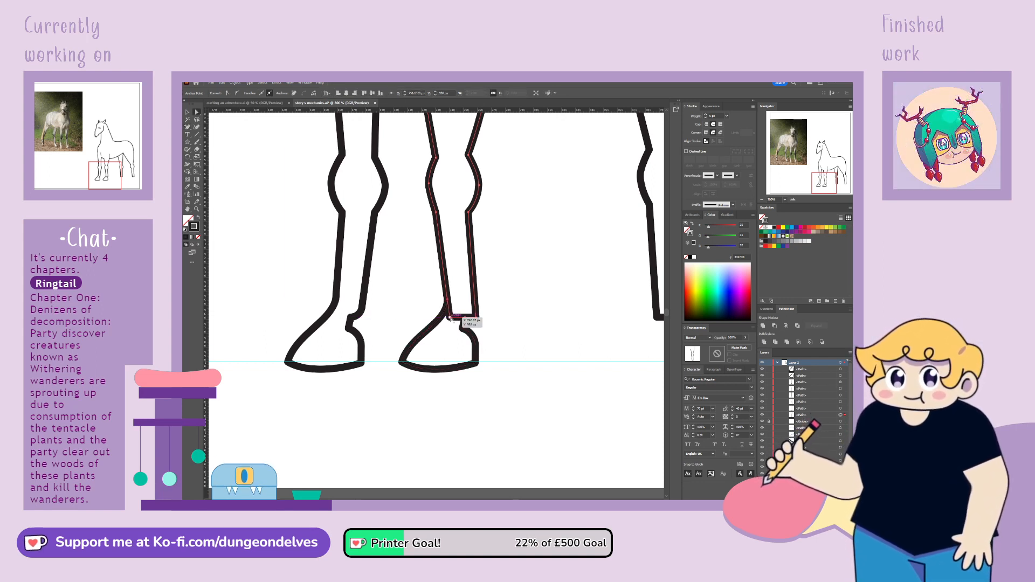
click(450, 318)
key(Delete)
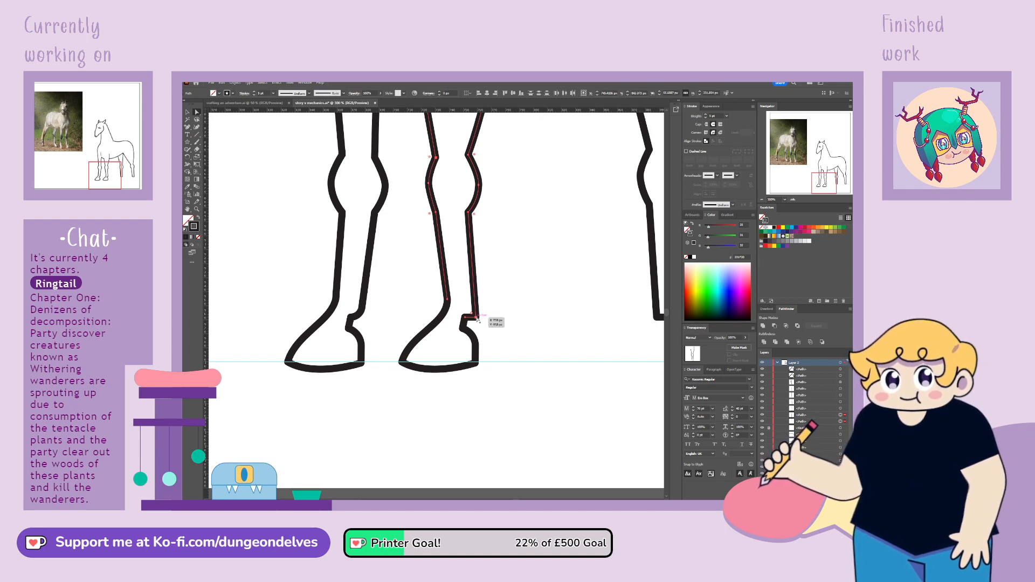
Round the rear bottom corner of the second front leg just above its hoof
click(476, 318)
drag(471, 314, 466, 306)
click(502, 275)
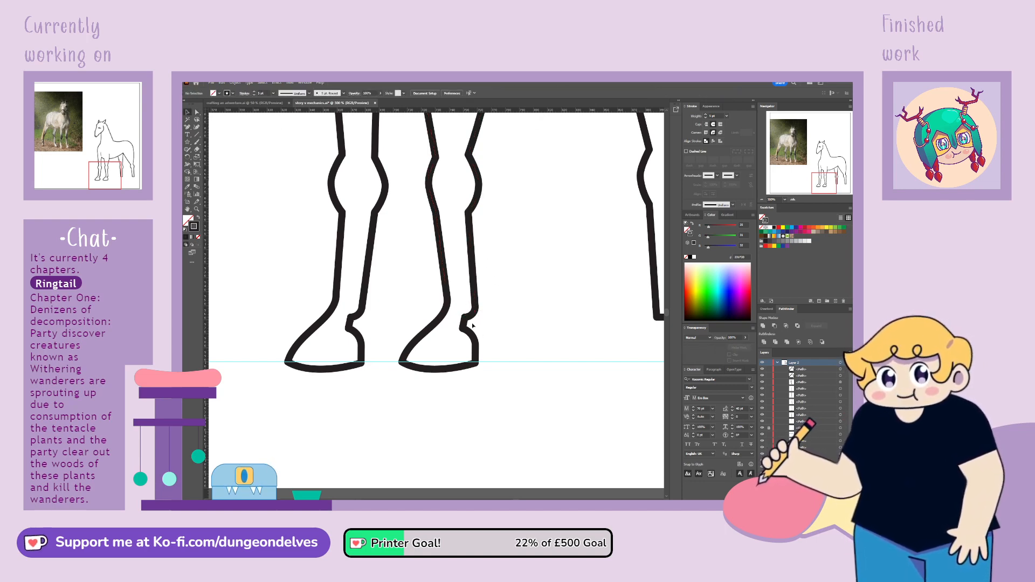
Copy the second front leg's hoof to the end of the first hind leg along the ground guide
key(ctrl+minus)
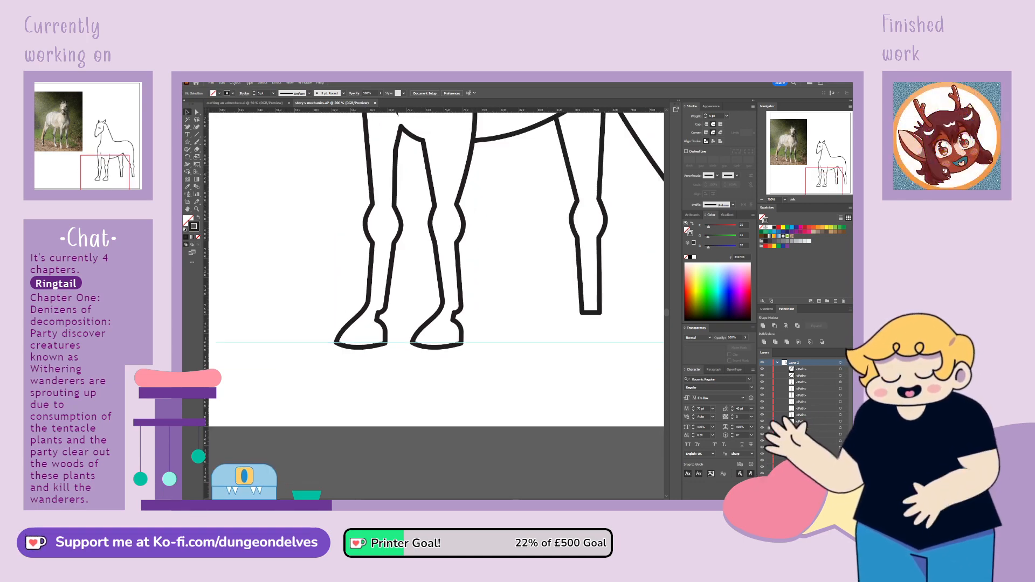
drag(830, 182, 833, 178)
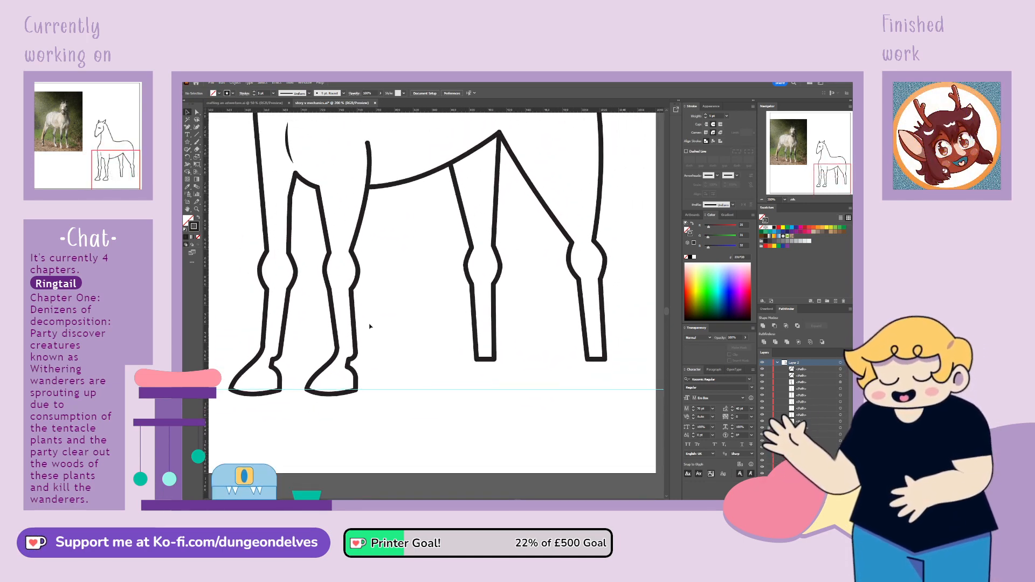
drag(356, 379, 495, 390)
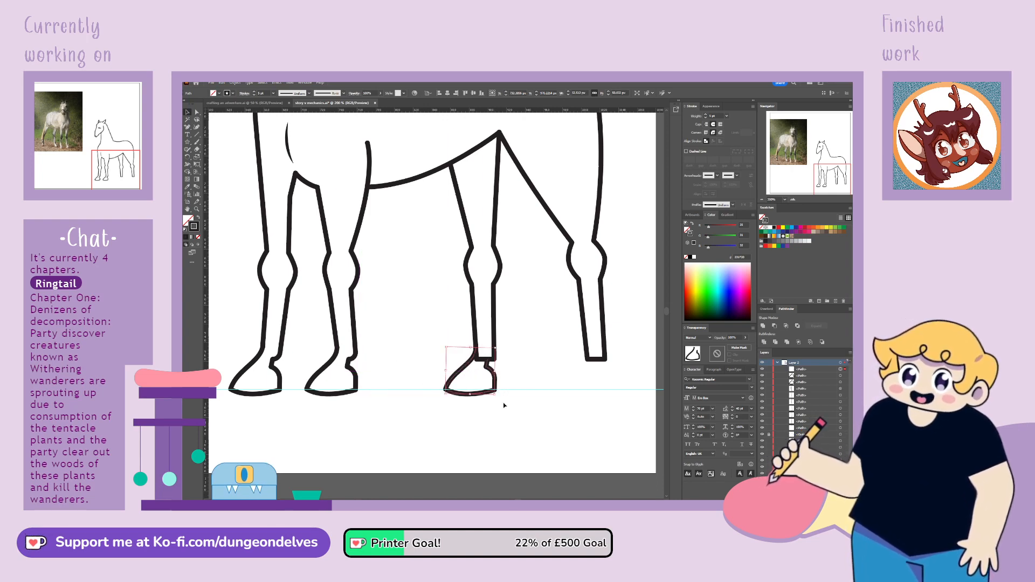
Add anchor points to the first hind leg's outline where it meets the top of its hoof
key(ctrl+plus)
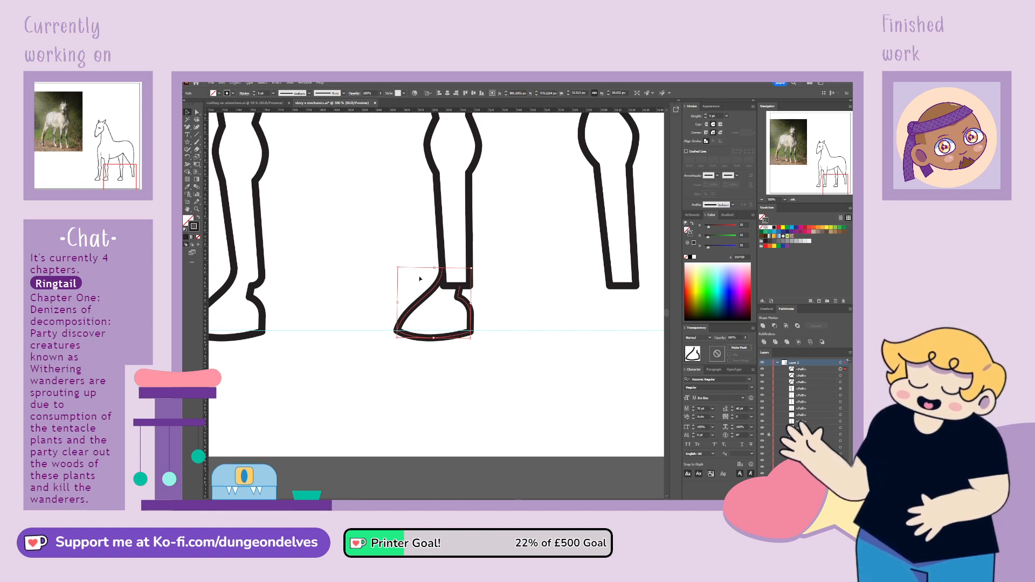
click(443, 251)
click(443, 252)
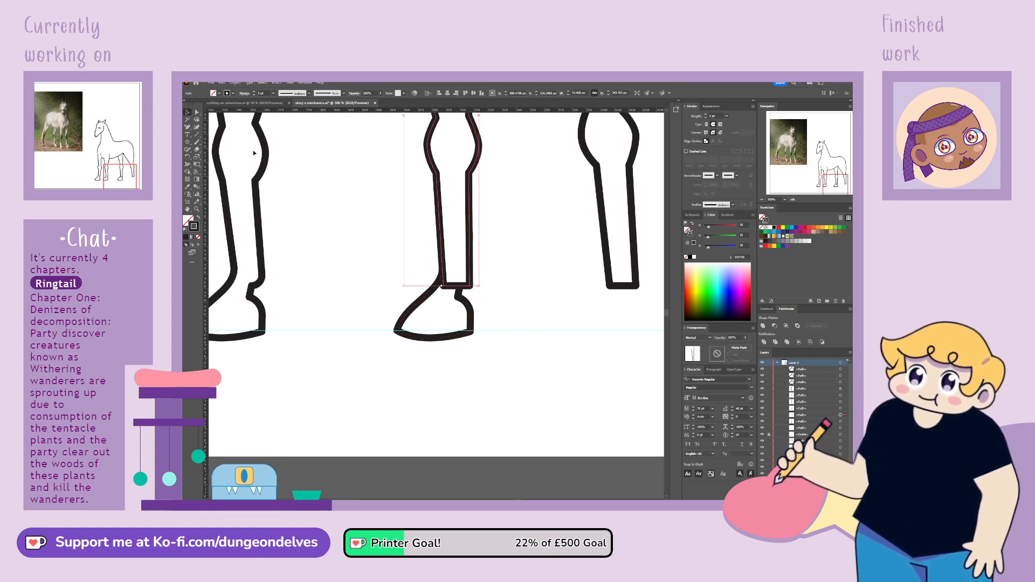
click(189, 129)
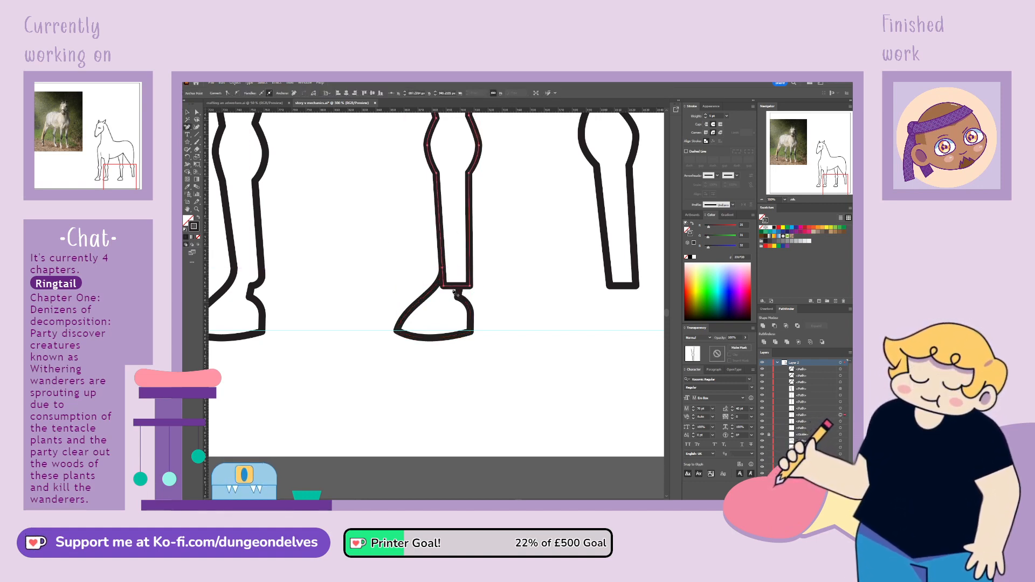
click(460, 286)
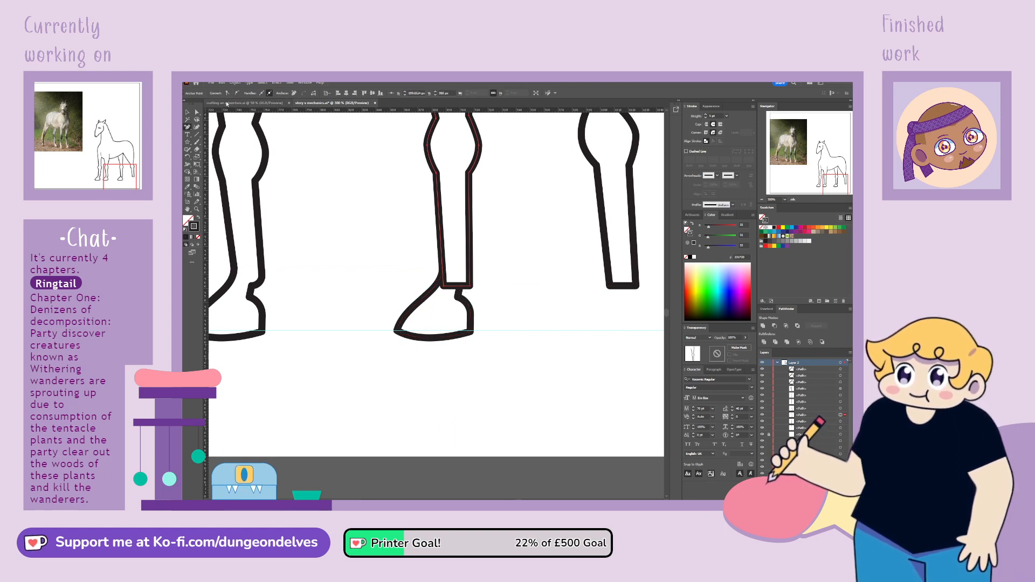
click(197, 112)
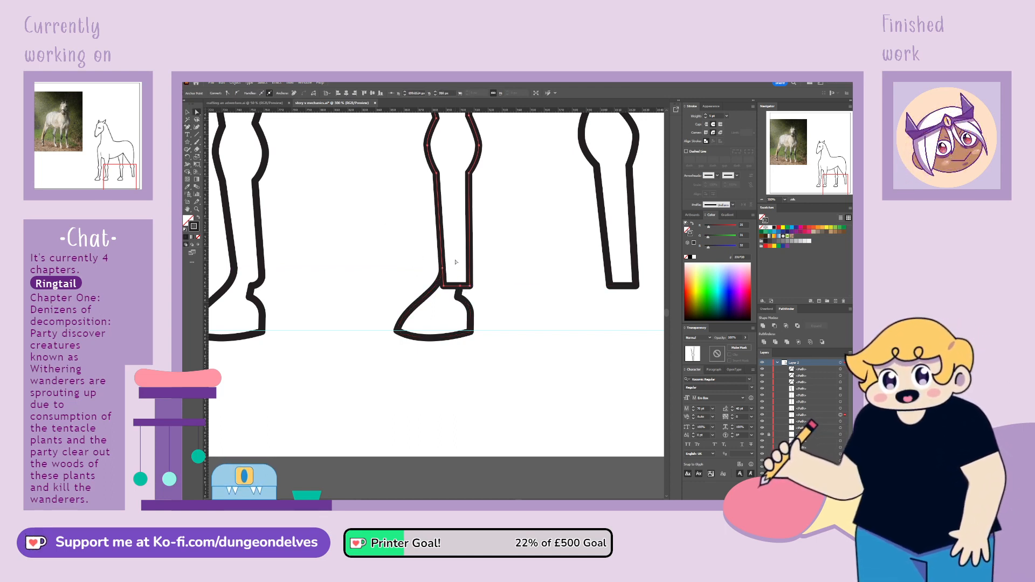
Delete the first hind leg's front bottom corner between the added anchor points and round its rear bottom corner above the hoof
click(444, 286)
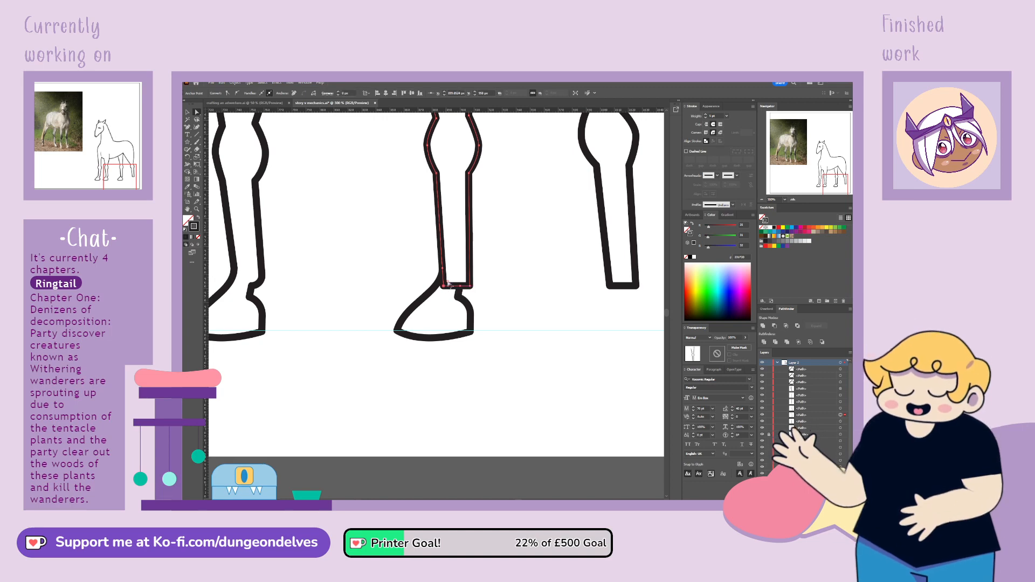
key(Delete)
drag(445, 275, 458, 274)
click(470, 286)
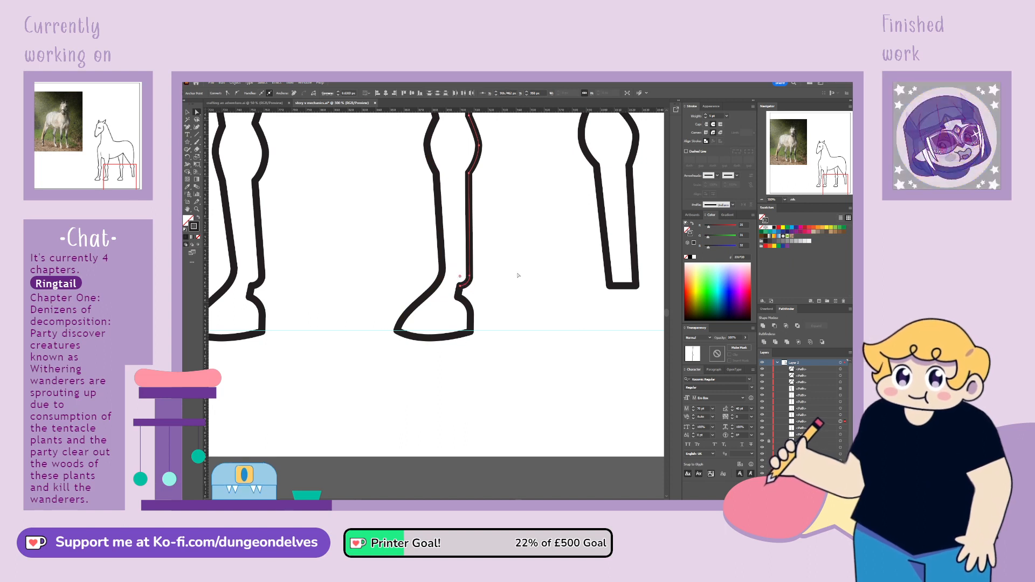
click(518, 274)
Copy the hoof to the end of the second hind leg along the ground guide and add anchor points where they meet
drag(472, 325, 498, 336)
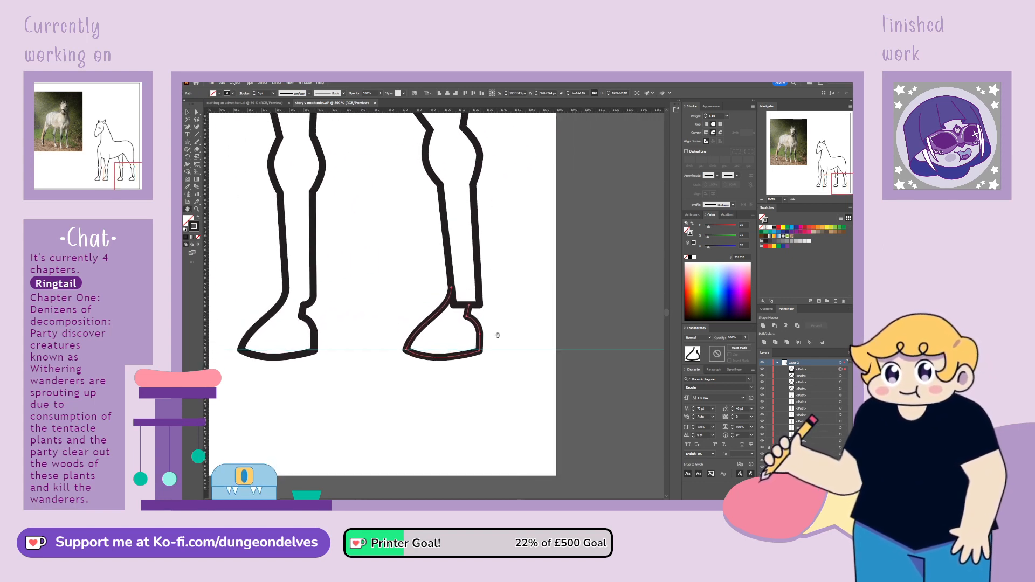
click(186, 112)
click(426, 162)
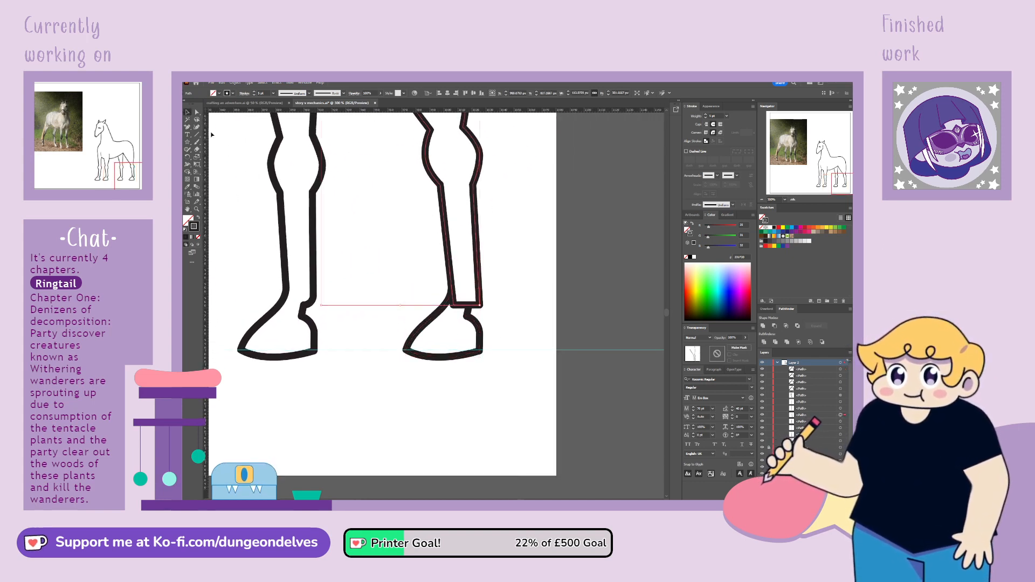
click(187, 128)
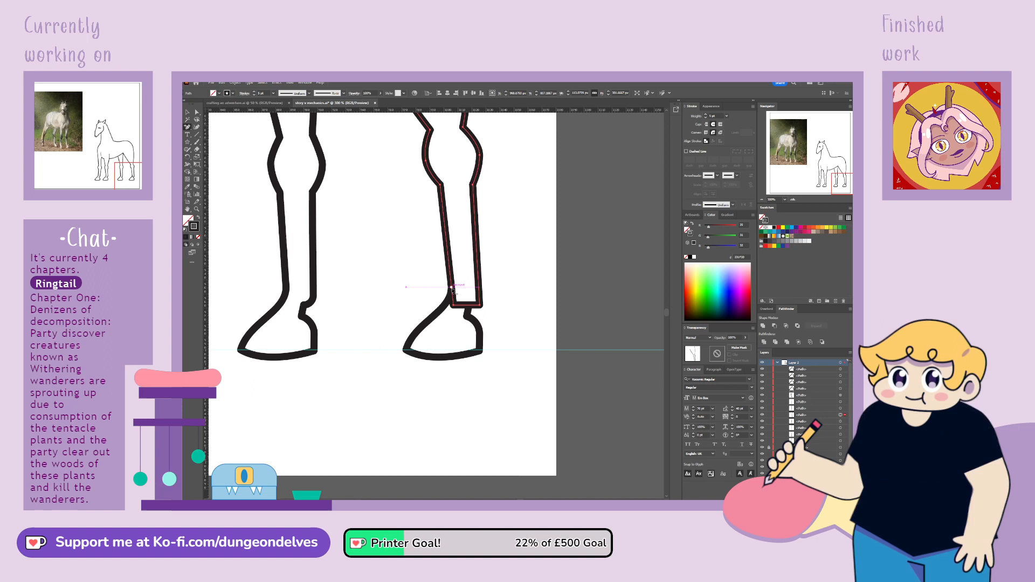
click(452, 287)
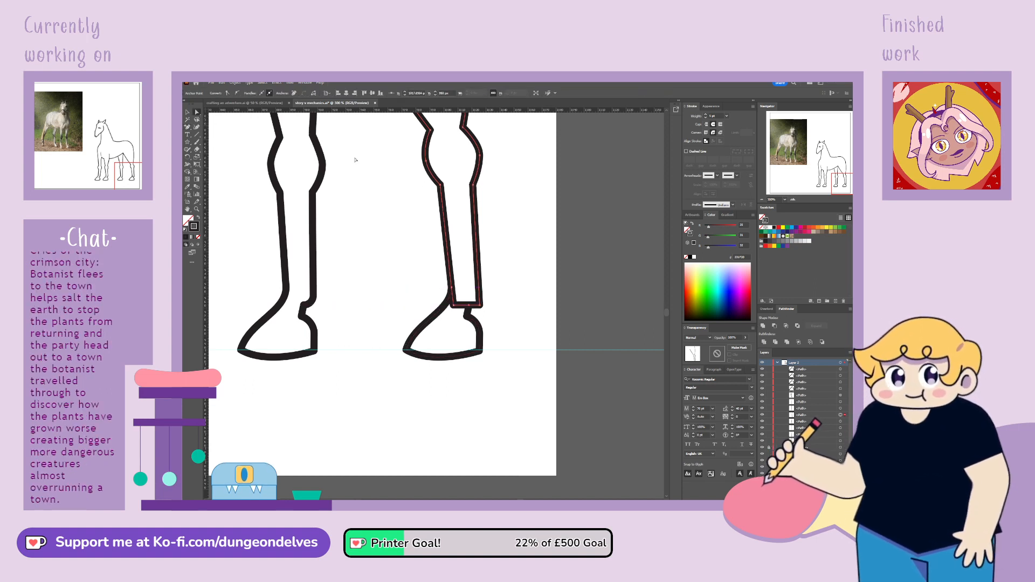
Delete the second hind leg's front bottom corner between the added anchor points and round its rear bottom corner above the hoof
click(455, 306)
key(Delete)
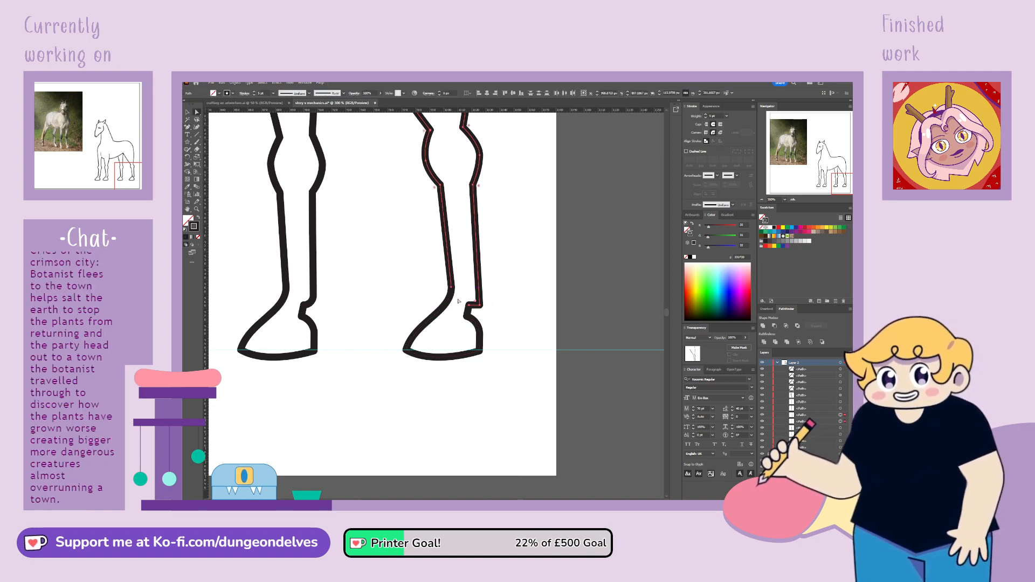
click(476, 304)
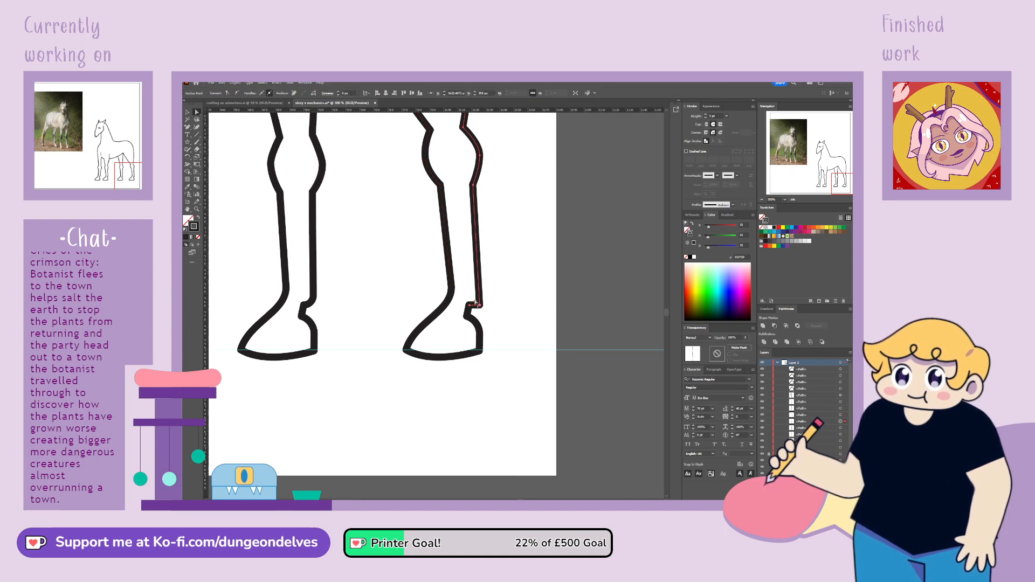
click(517, 244)
Group all the line-art paths of the finished horse into one object
key(ctrl+minus)
key(ctrl+minus)
key(ctrl+minus)
key(ctrl+minus)
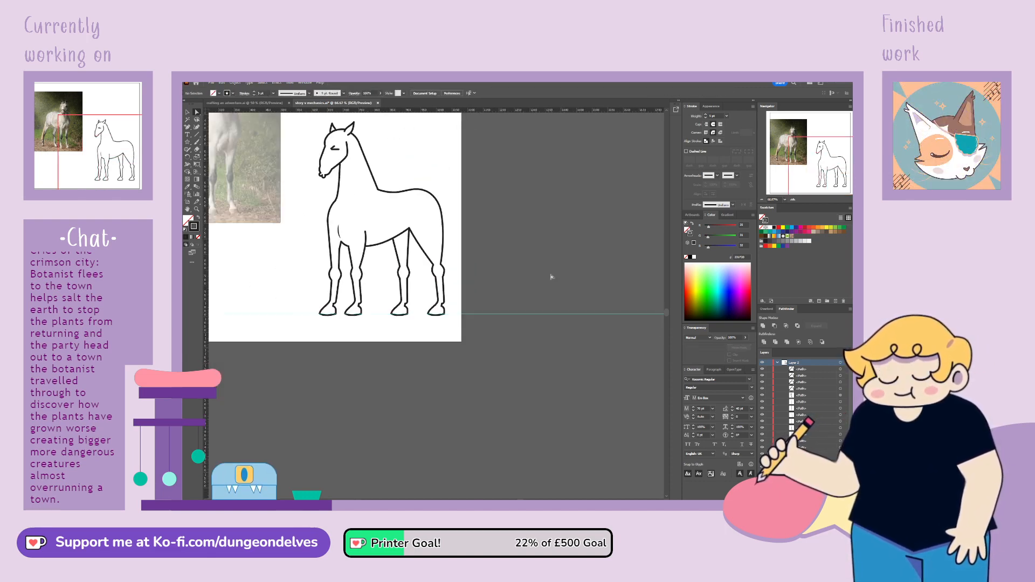
key(space)
drag(471, 351, 564, 383)
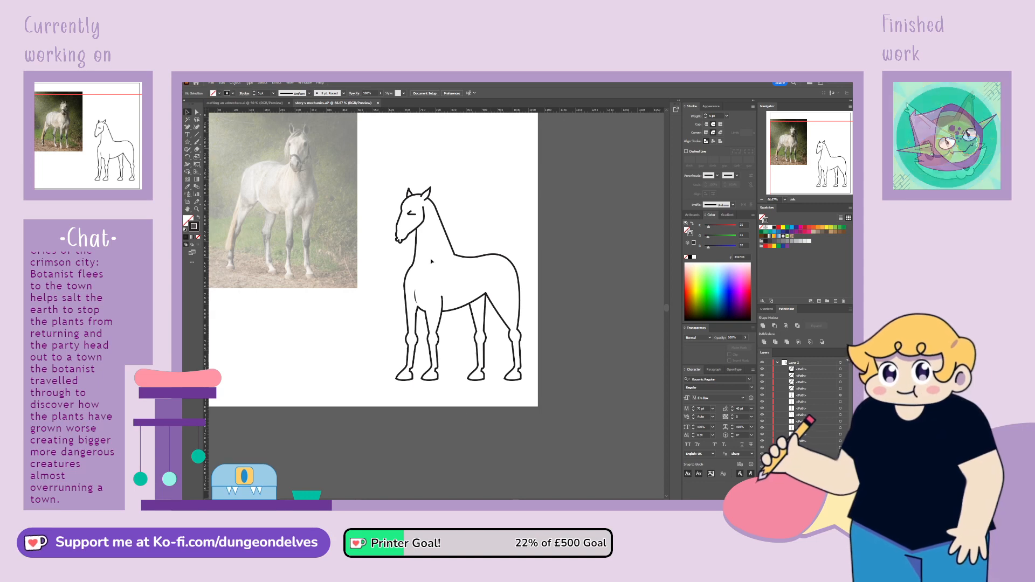
key(ctrl+a)
key(ctrl+g)
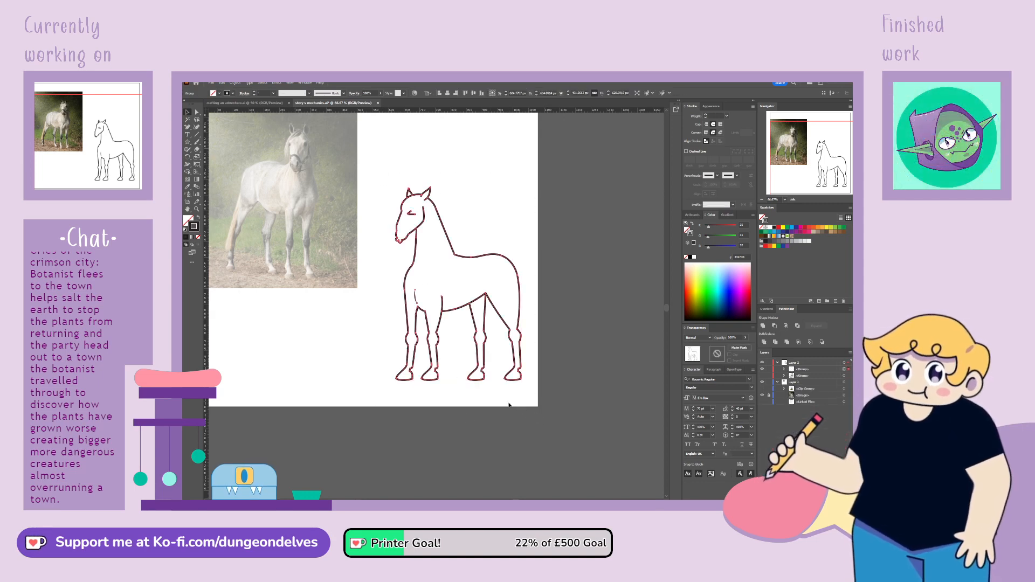
key(ctrl+shift+a)
Hide the horse reference photo and show the unicorn artwork beside the new horse
key(space)
drag(497, 397, 540, 426)
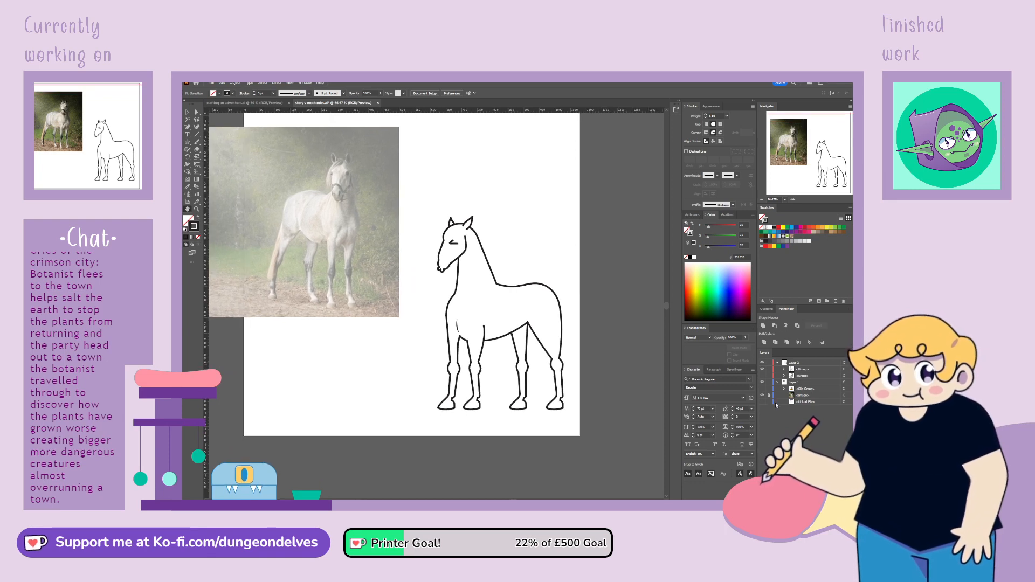
click(762, 396)
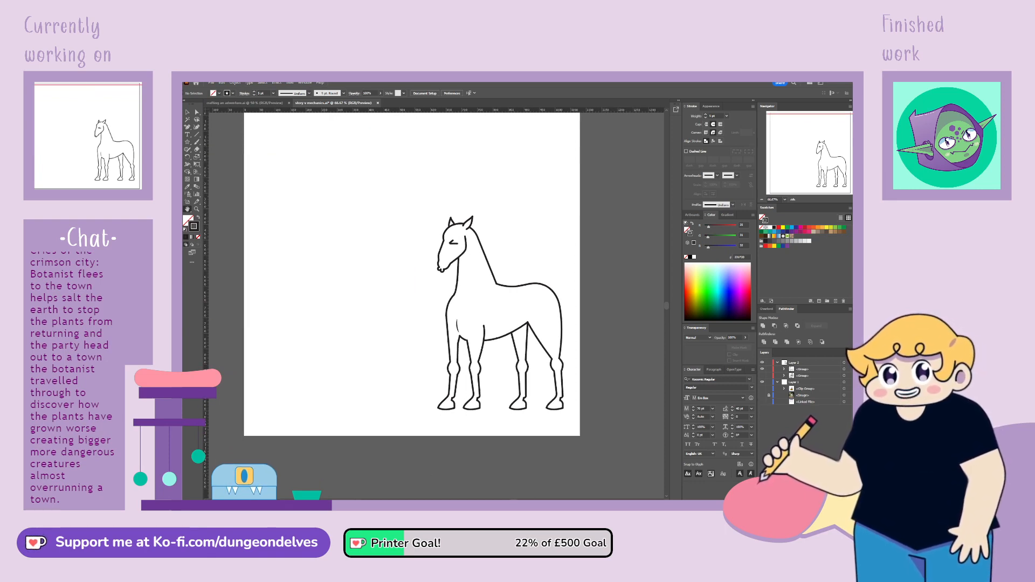
click(762, 375)
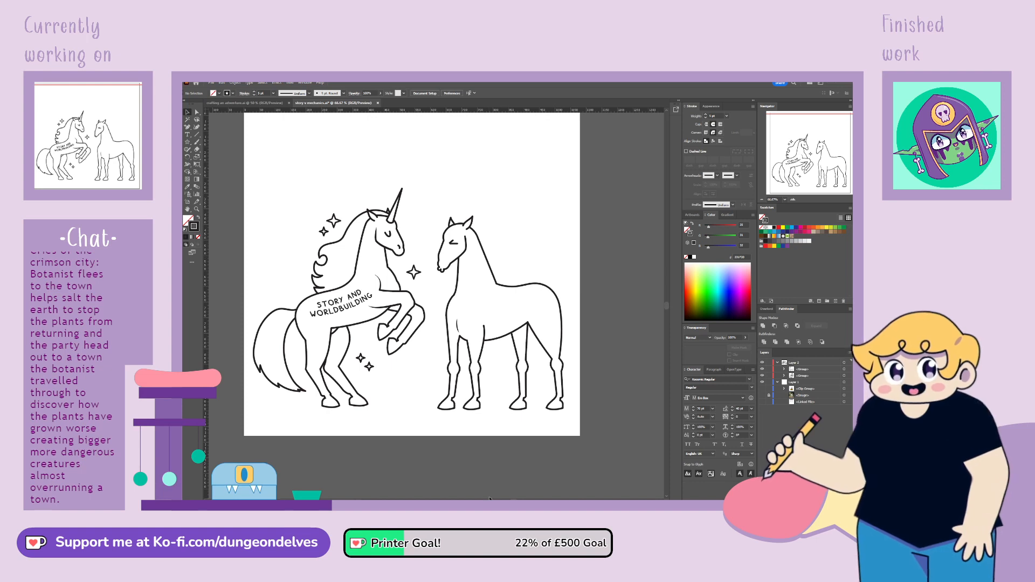
Scale the unicorn and the horse down together slightly, keeping their proportions
click(410, 341)
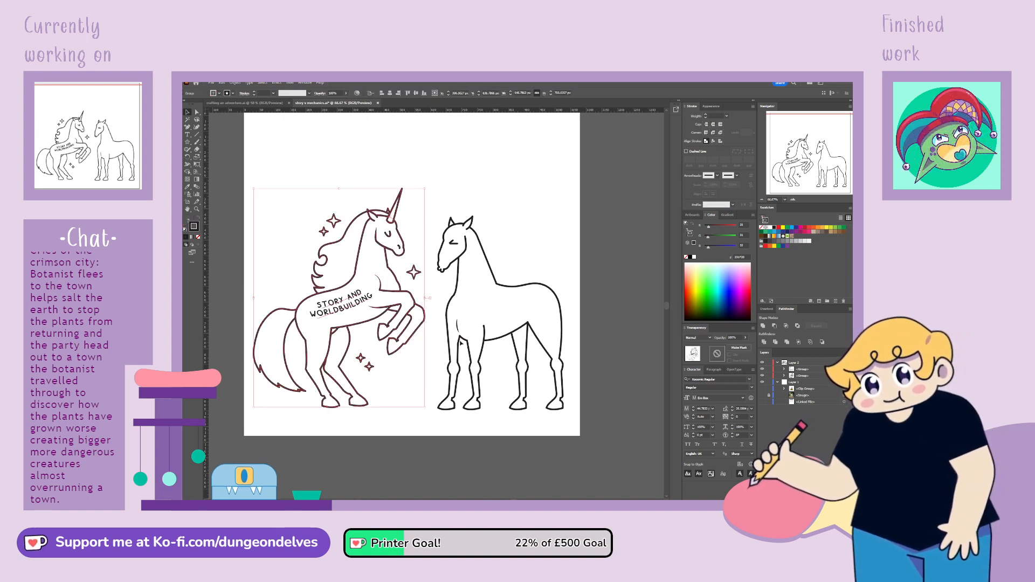
shift+click(449, 341)
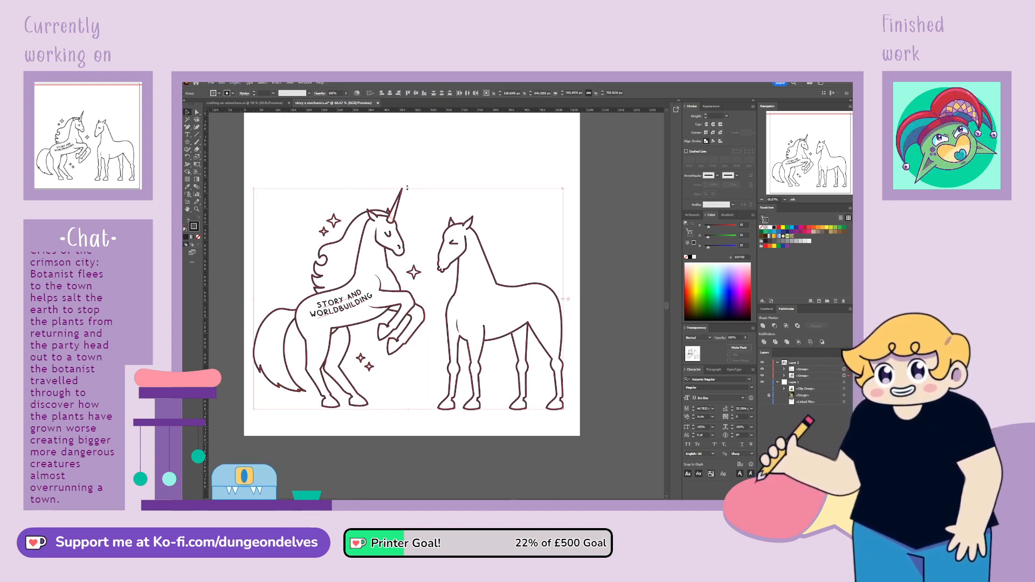
drag(409, 188, 409, 205)
click(405, 442)
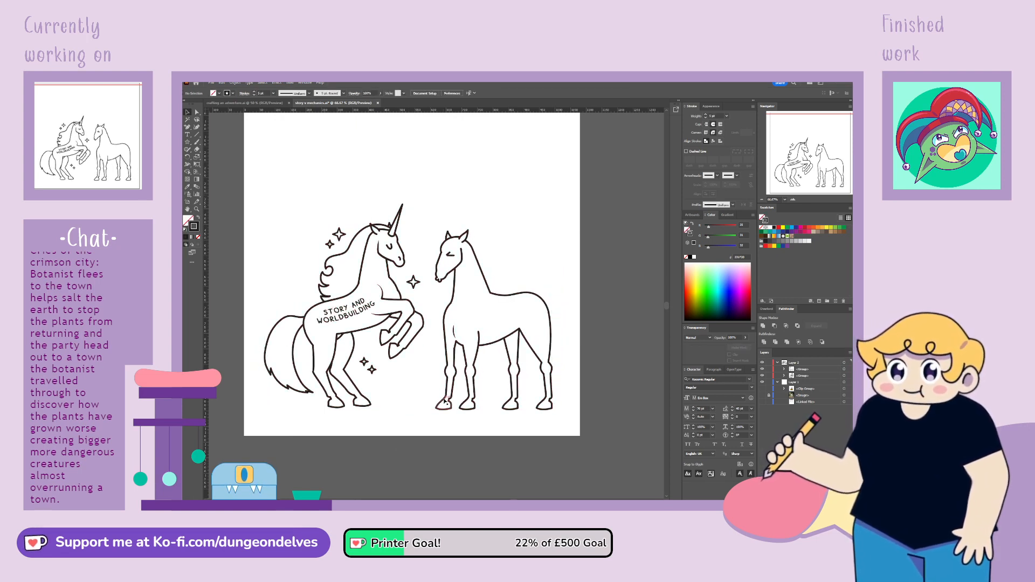
Reposition the horse and the unicorn to leave a wider gap between them, with both hoof lines level
mouse_move(443, 404)
mouse_down()
mouse_move(372, 400)
mouse_move(446, 393)
mouse_up()
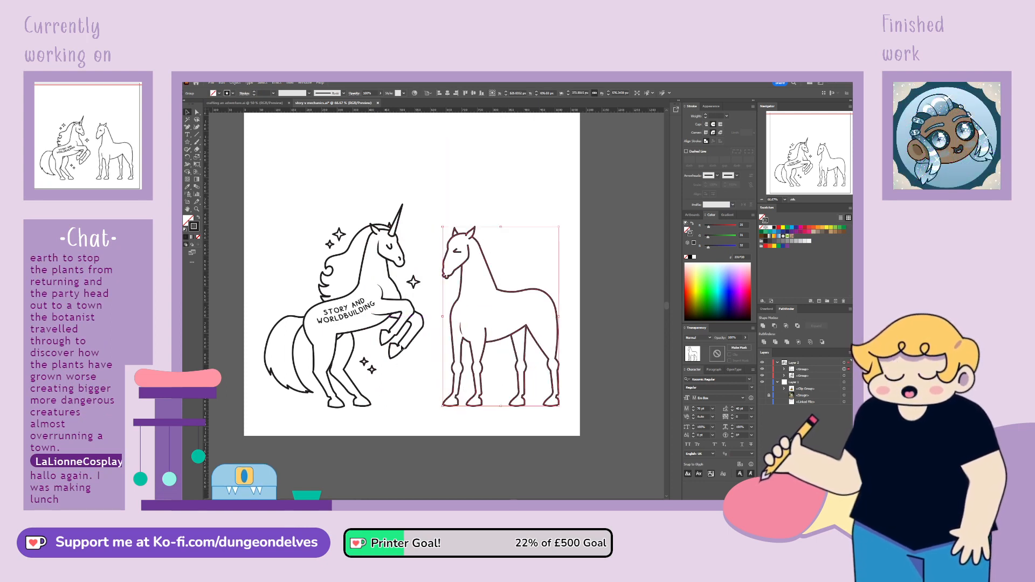
drag(409, 349, 398, 350)
click(426, 347)
drag(495, 343, 492, 343)
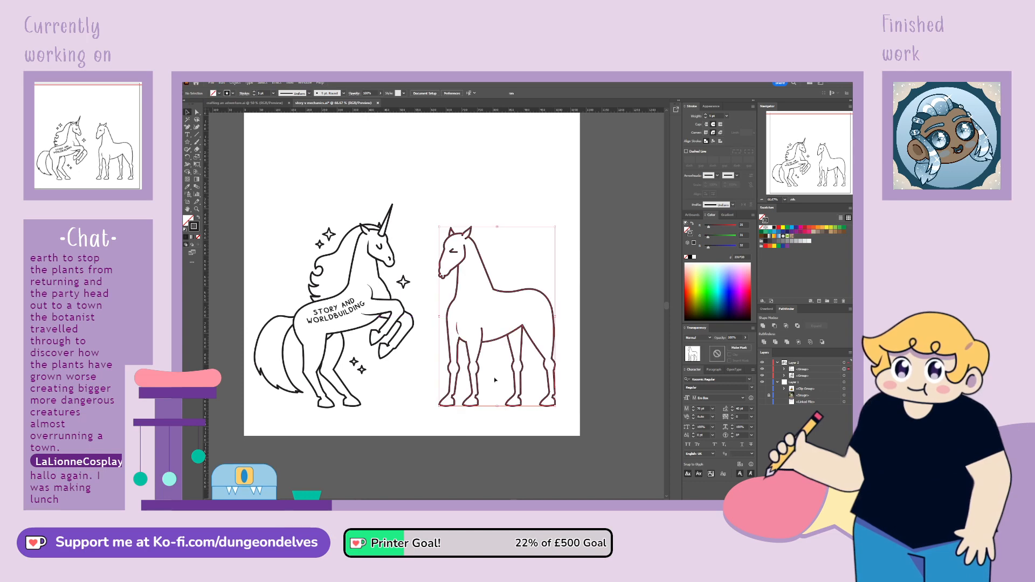
click(493, 455)
Taper the upper end of the second front leg's rear line to a point with the Width tool
key(ctrl+=)
key(ctrl+=)
key(ctrl+=)
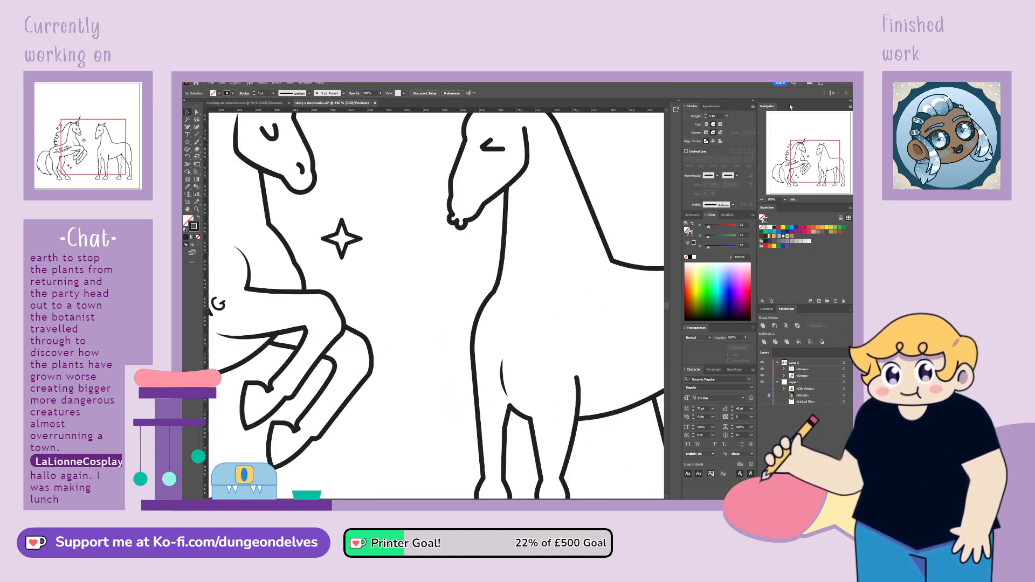
drag(816, 163, 831, 172)
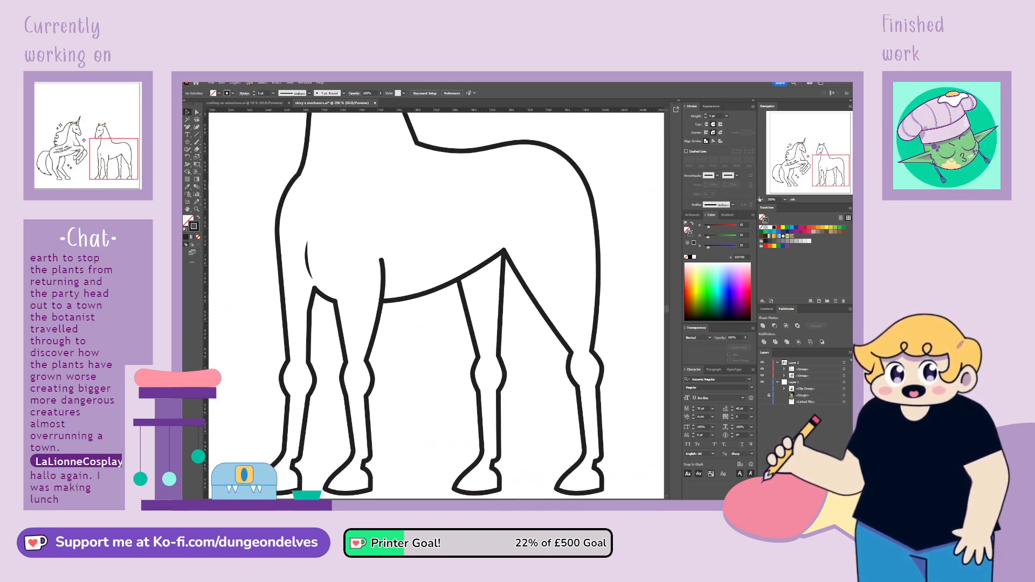
click(192, 172)
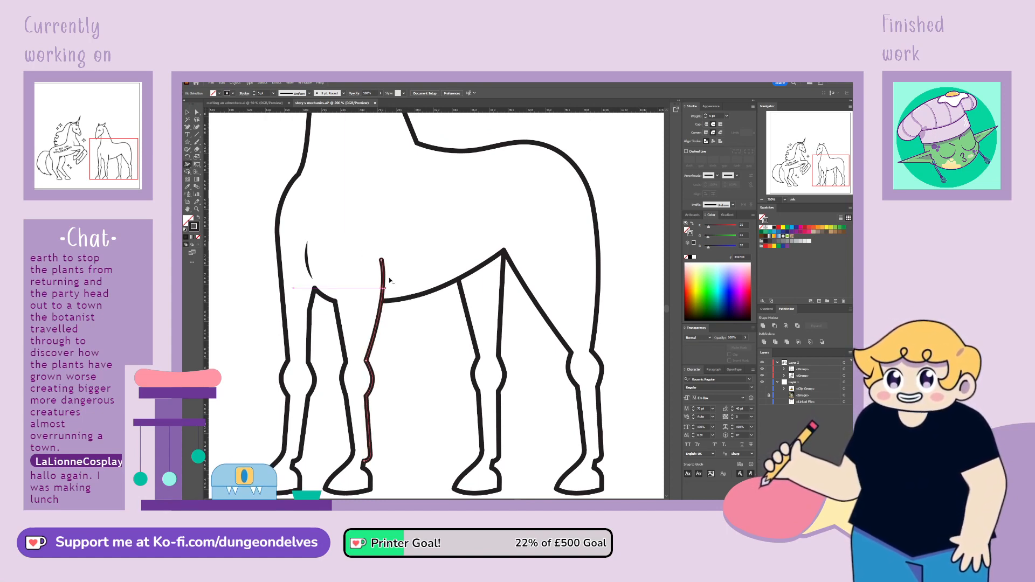
drag(386, 258, 382, 260)
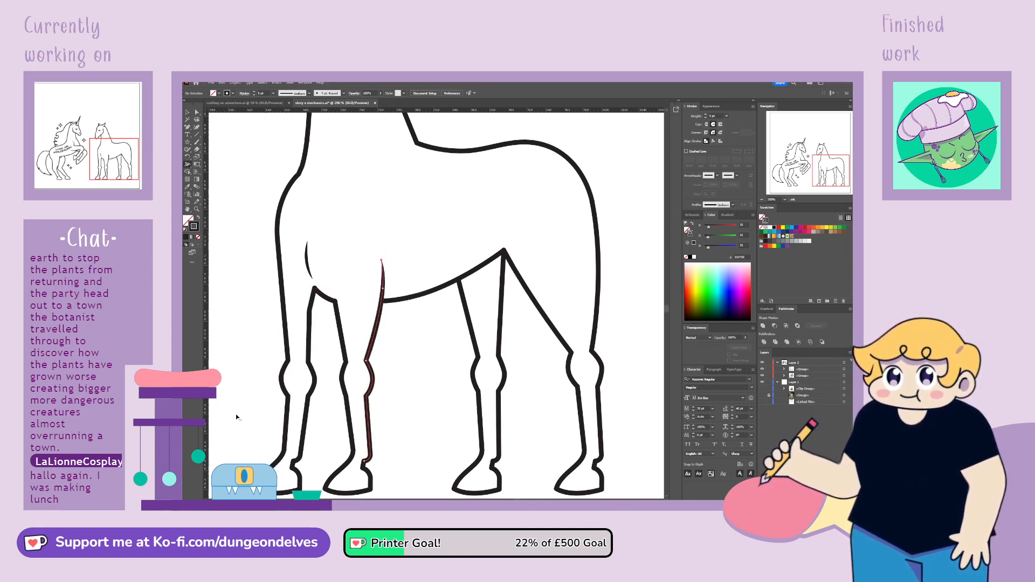
click(188, 112)
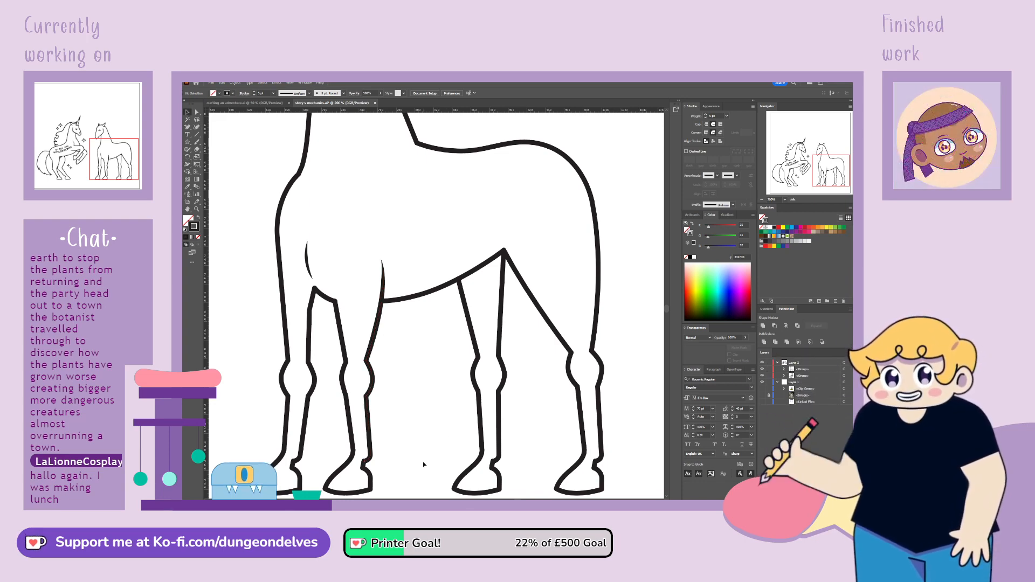
Show the rough comic sketch to check the Game Mechanics horse's mane and markings, and hide it again
key(ctrl+1)
key(ctrl+minus)
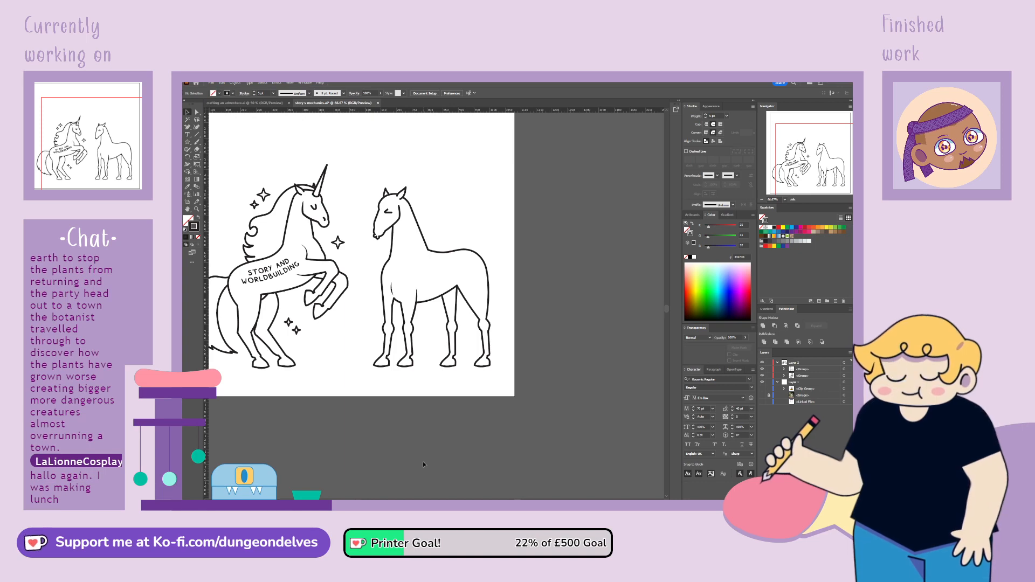
drag(494, 371, 513, 378)
drag(369, 286, 388, 321)
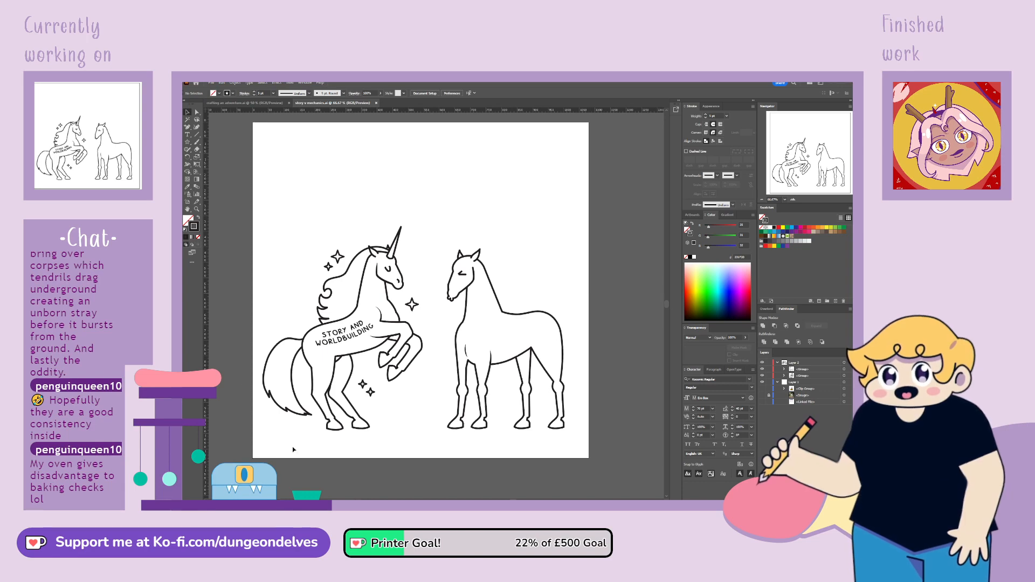
key(ctrl+plus)
key(ctrl+plus)
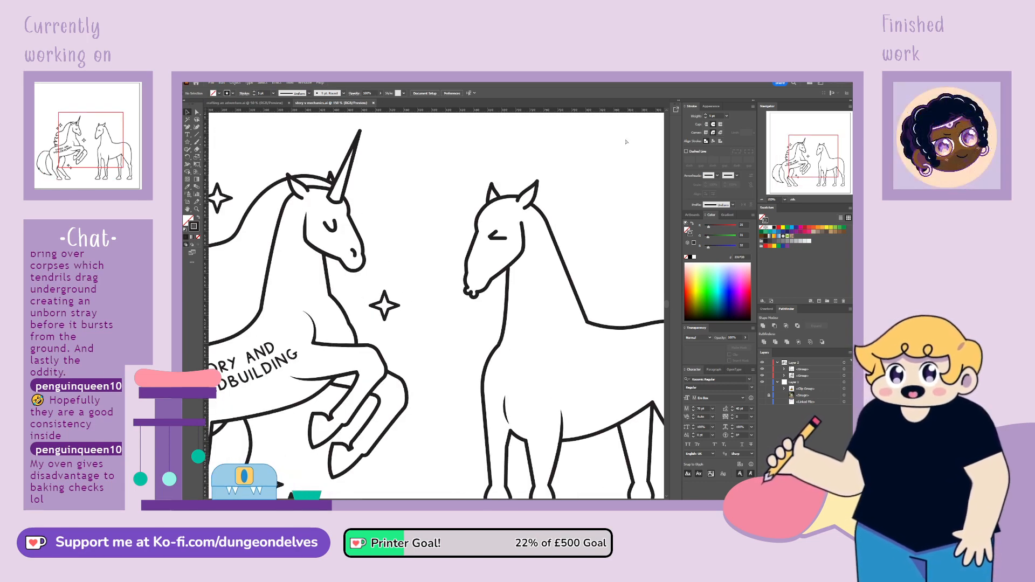
drag(810, 156, 821, 160)
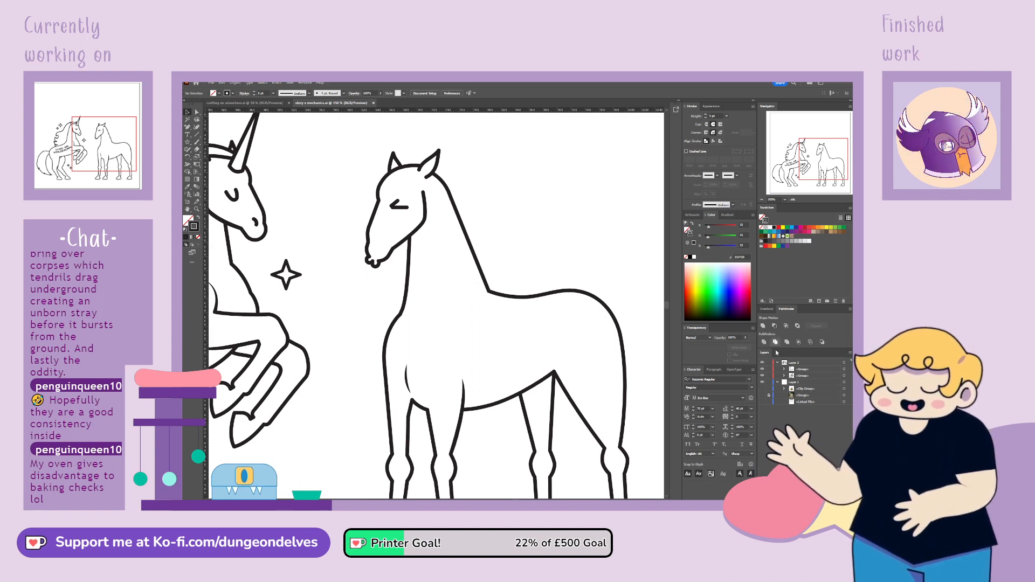
click(762, 402)
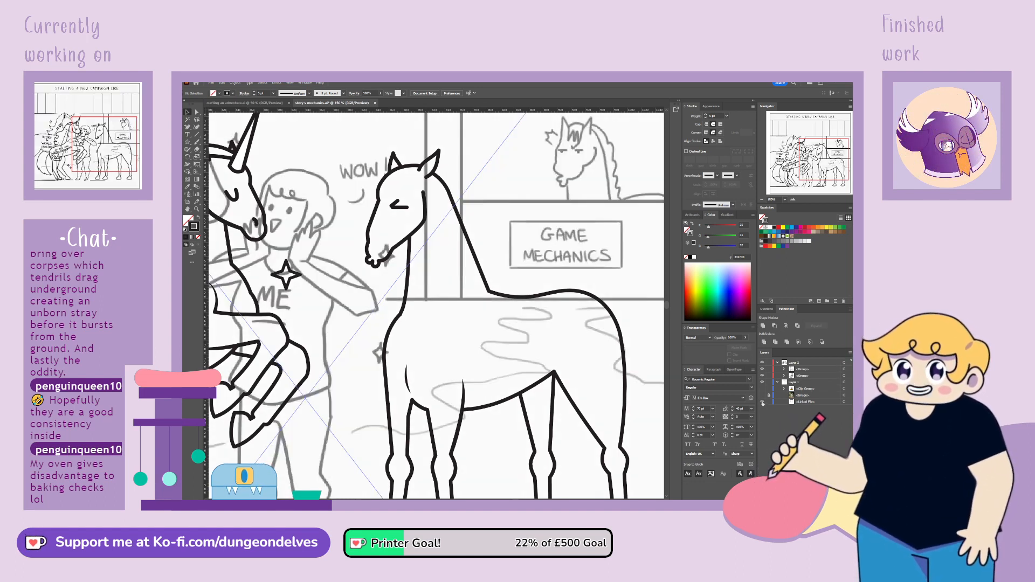
click(762, 402)
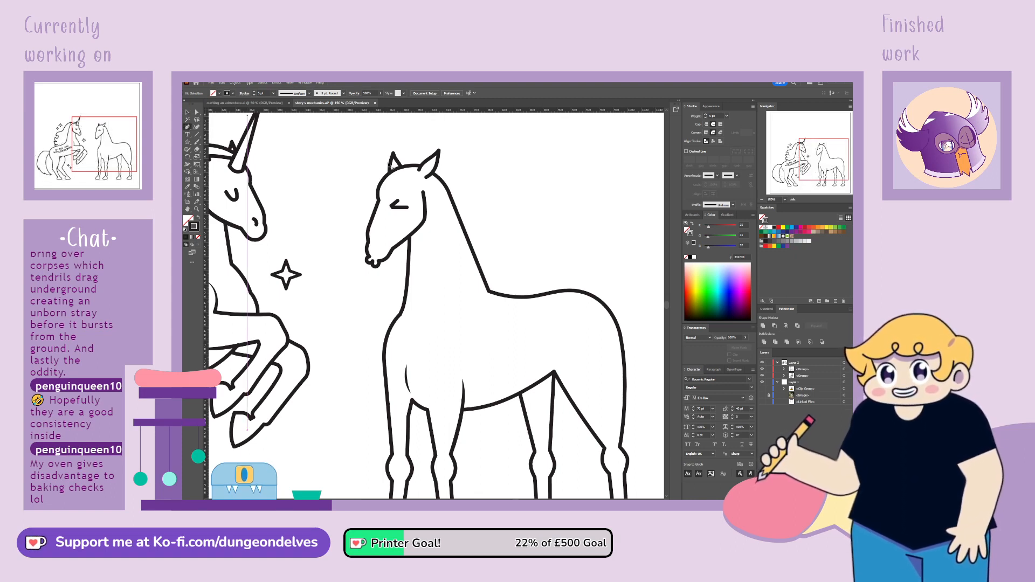
Draw a pointed, tufted forelock over the horse's forehead in front of its ears with the Pen tool
mouse_move(415, 159)
mouse_down()
mouse_move(403, 156)
mouse_move(370, 193)
mouse_move(403, 194)
mouse_move(431, 165)
mouse_move(420, 159)
mouse_up()
click(386, 178)
click(398, 180)
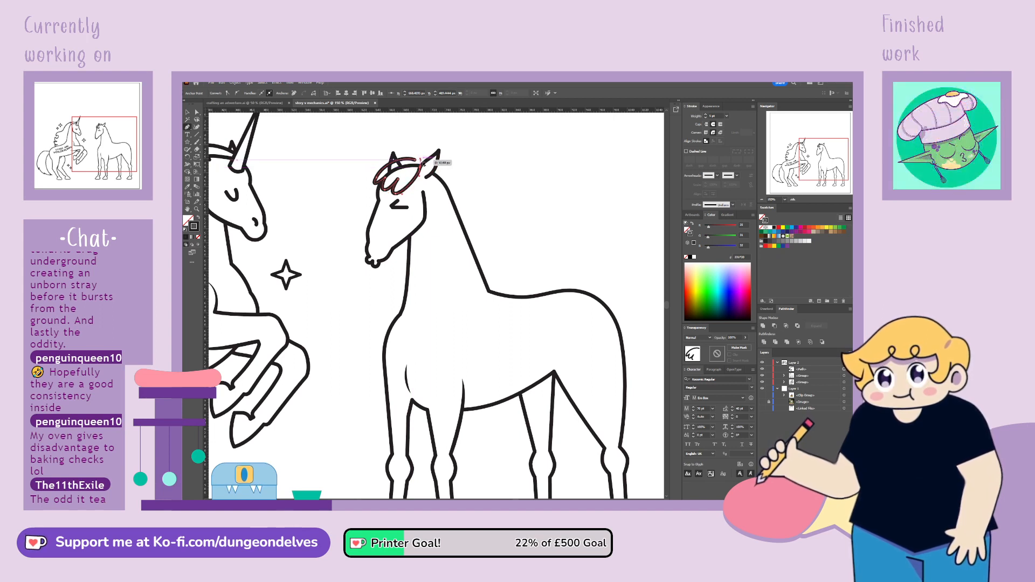
Adjust the curve handles along the top of the horse's forelock to smooth its arc between the ears
click(198, 113)
drag(415, 160, 408, 154)
click(415, 153)
click(412, 160)
click(374, 139)
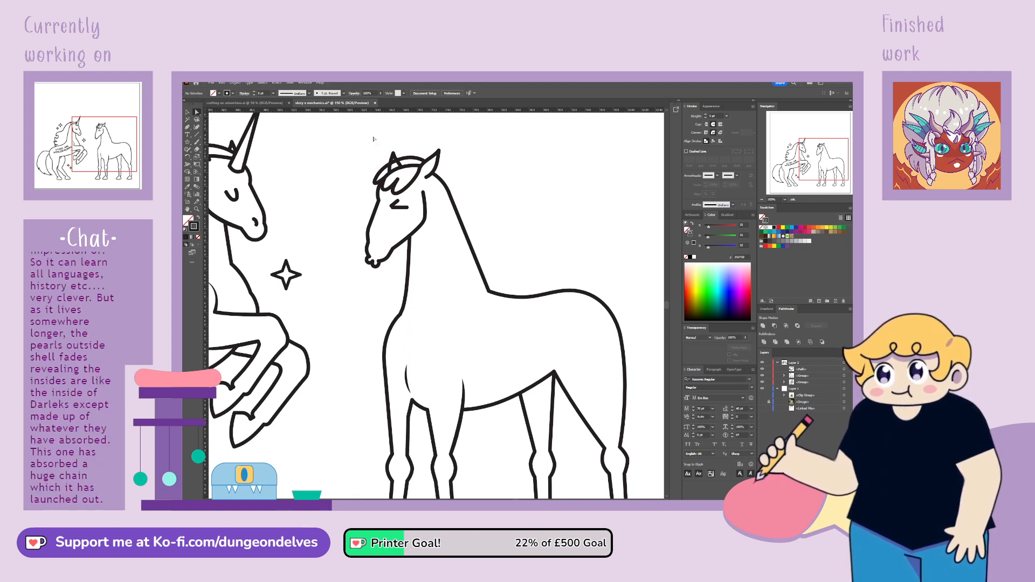
click(410, 154)
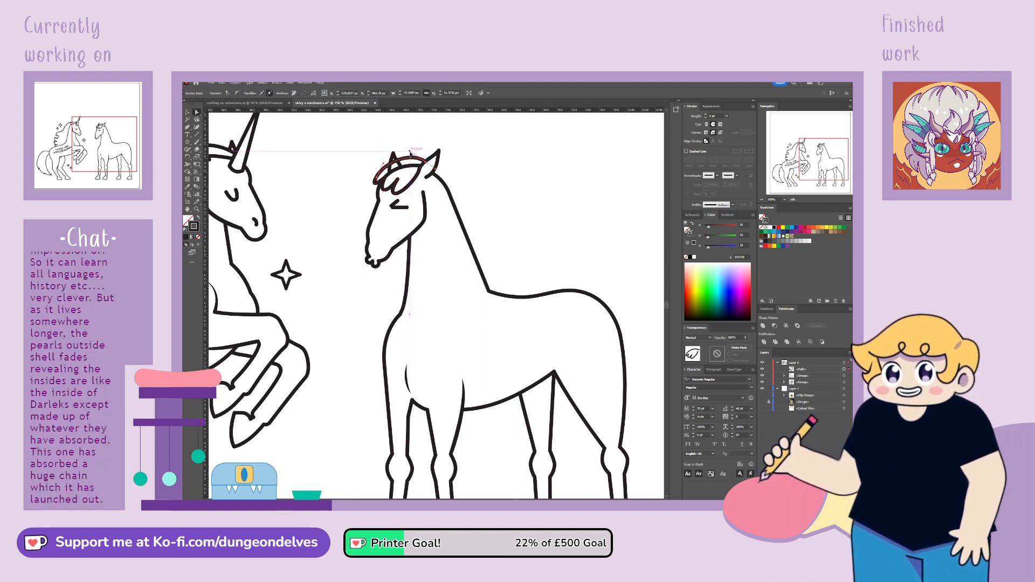
click(239, 122)
Draw a scalloped three-lobed mane outline from behind the near ear down to the horse's withers with the Pen tool
click(188, 128)
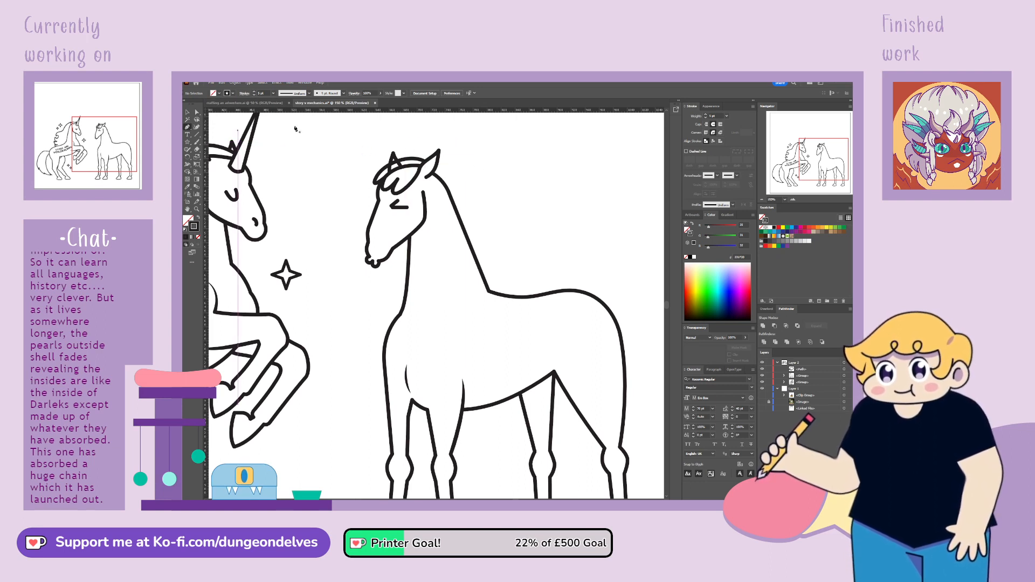
click(436, 170)
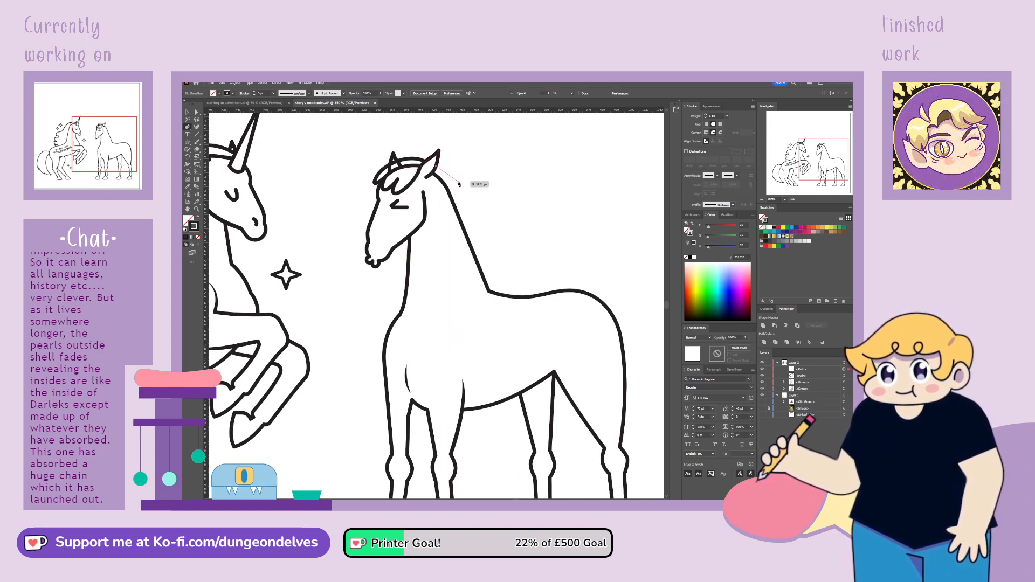
drag(470, 208, 500, 245)
click(492, 256)
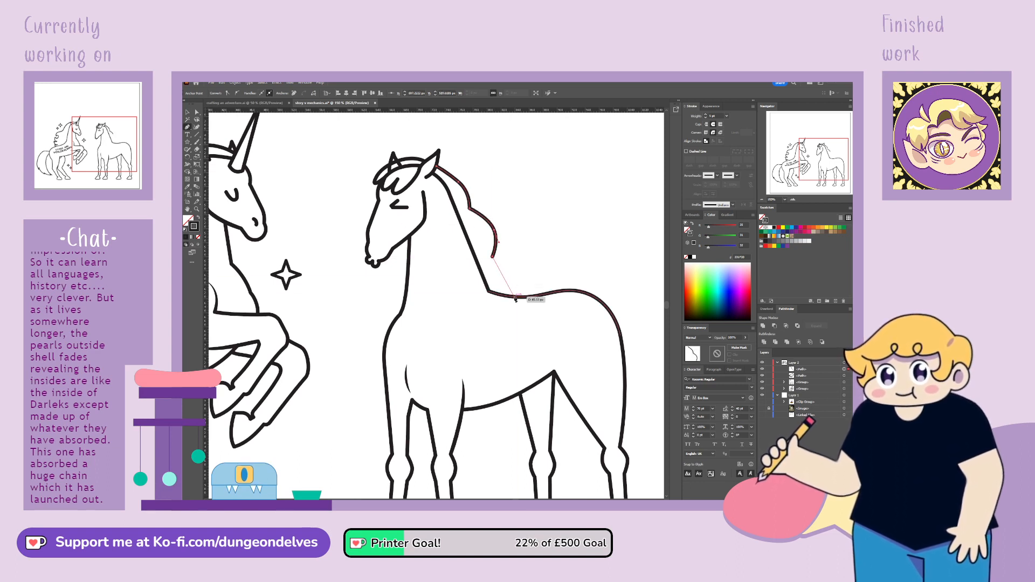
drag(515, 297, 506, 321)
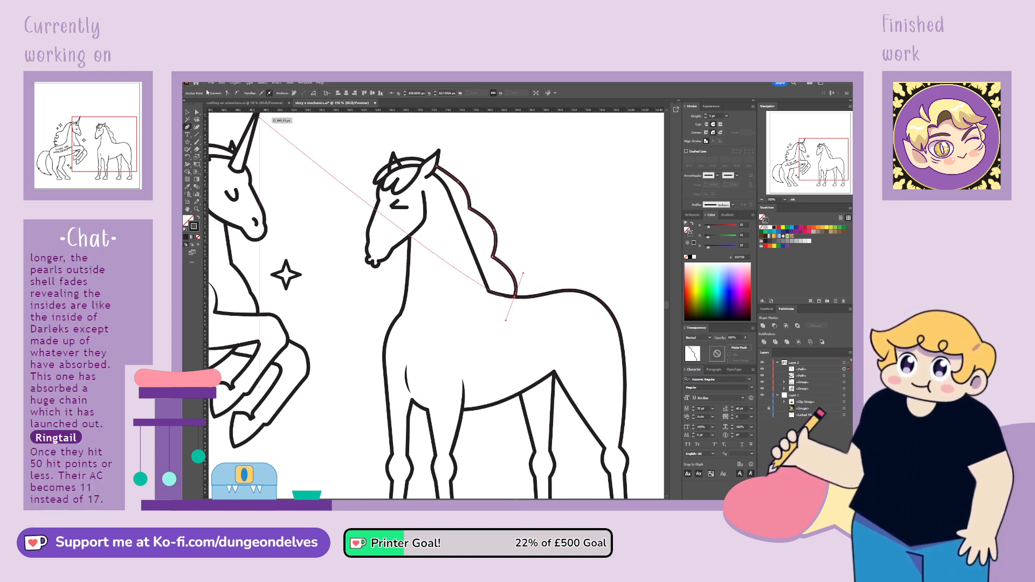
Refine the curve of the mane's uppermost lobe just behind the near ear
click(197, 112)
click(459, 182)
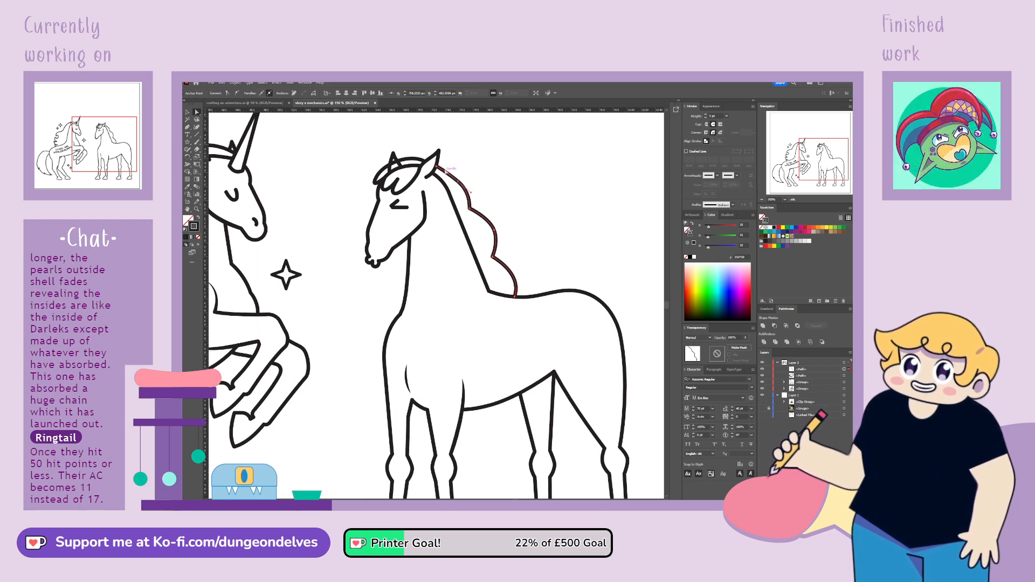
click(446, 170)
click(459, 181)
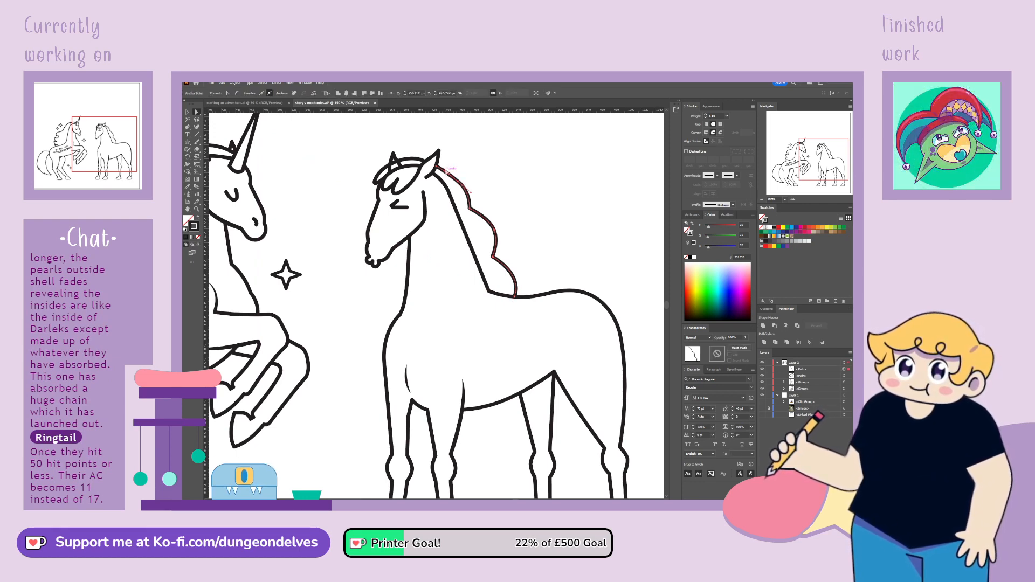
drag(446, 171, 462, 182)
click(491, 308)
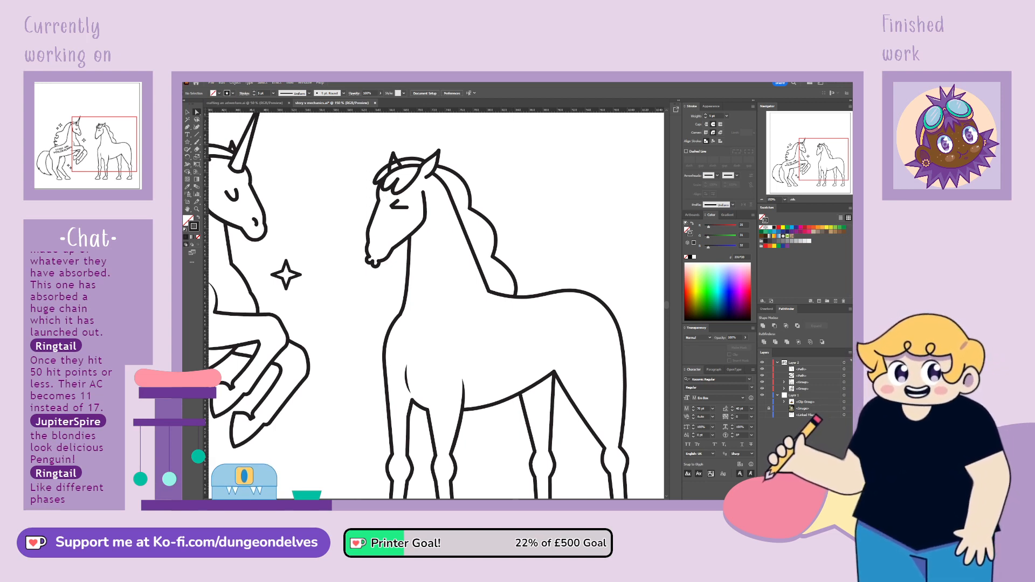
Add anchor points to the far ear's sides and delete its lower ends so the ear stops at the forelock's top edge
click(413, 165)
key(ctrl+equal)
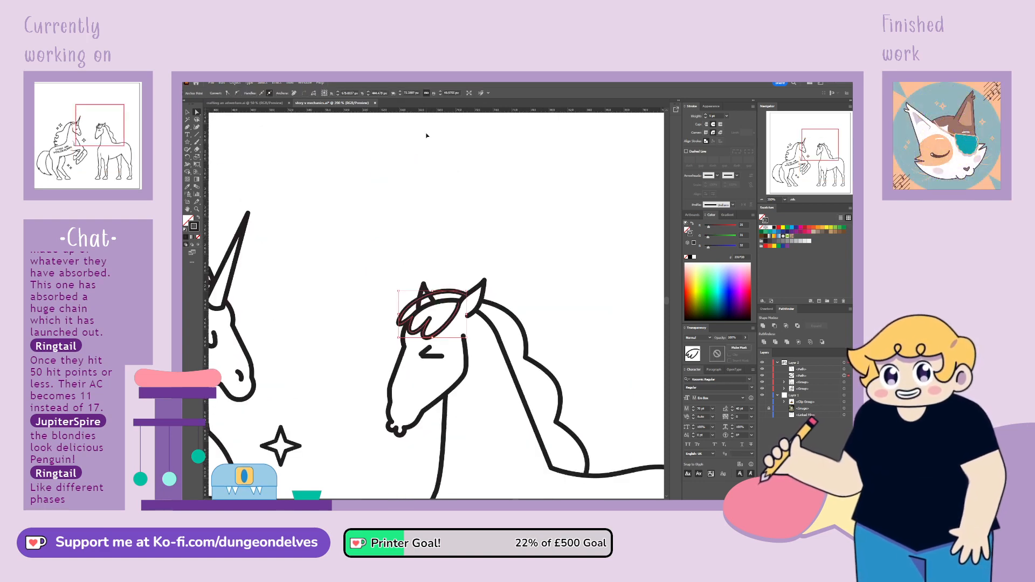
key(ctrl+equal)
click(419, 273)
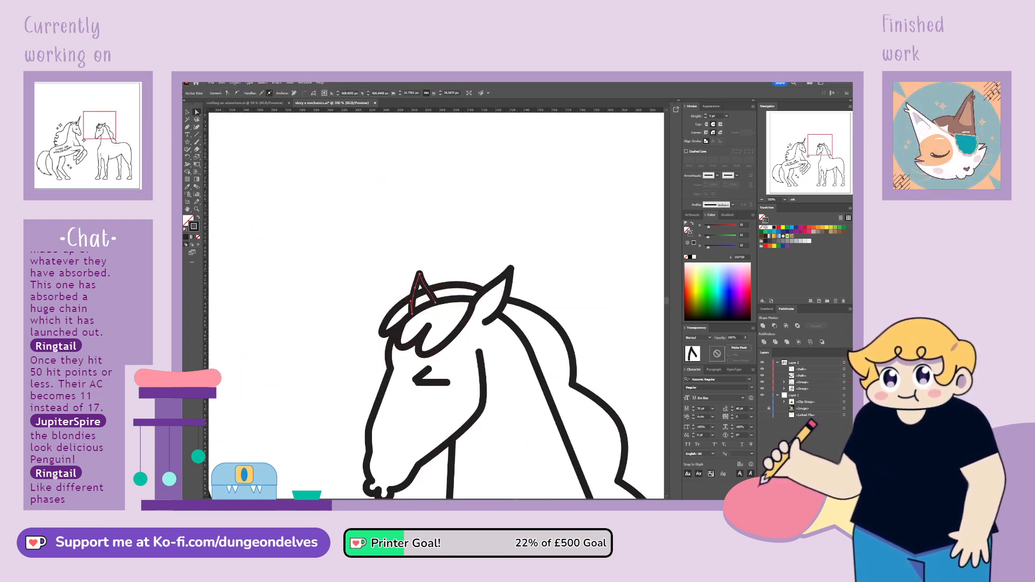
click(187, 127)
click(202, 134)
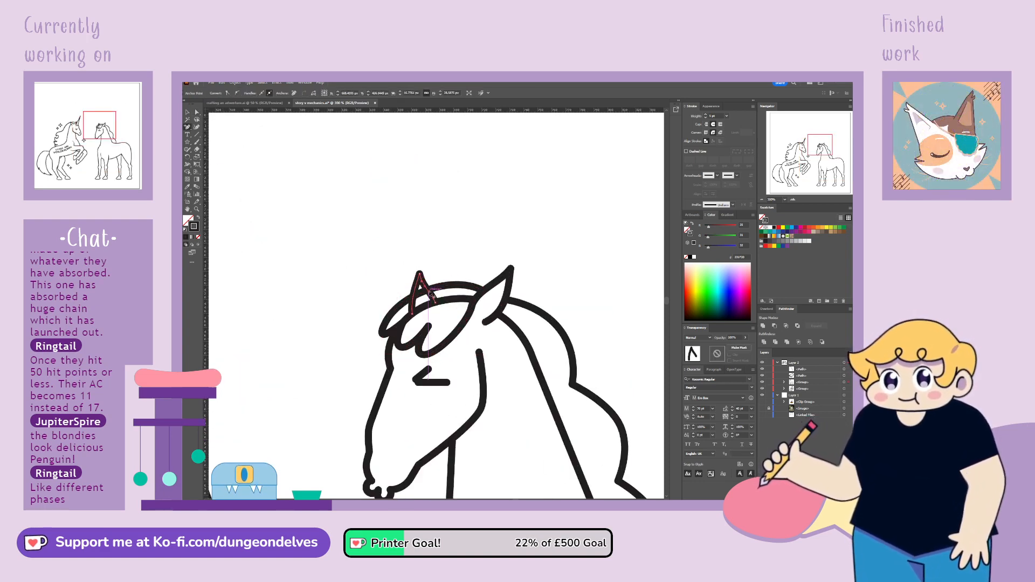
click(430, 291)
click(413, 297)
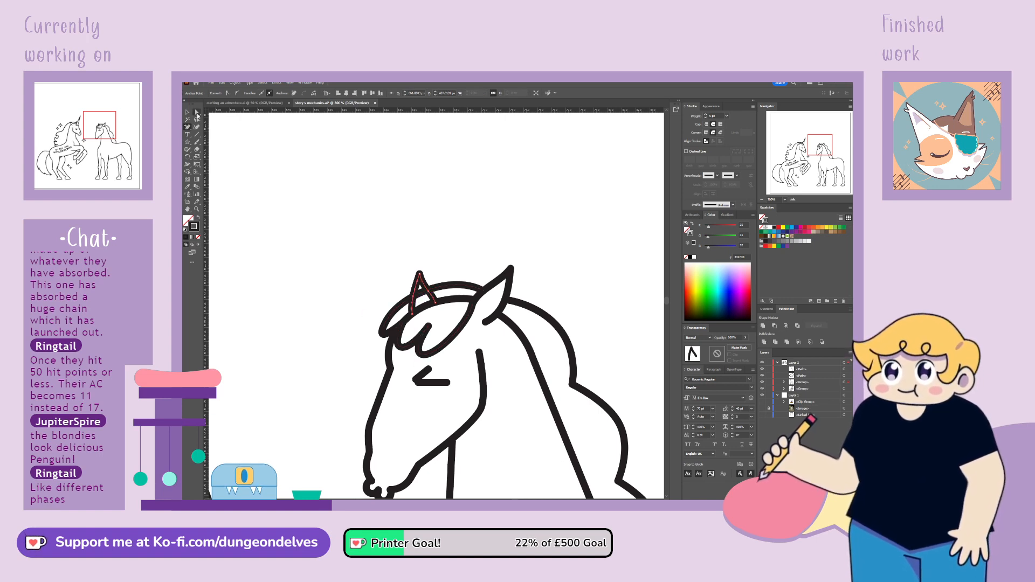
click(424, 311)
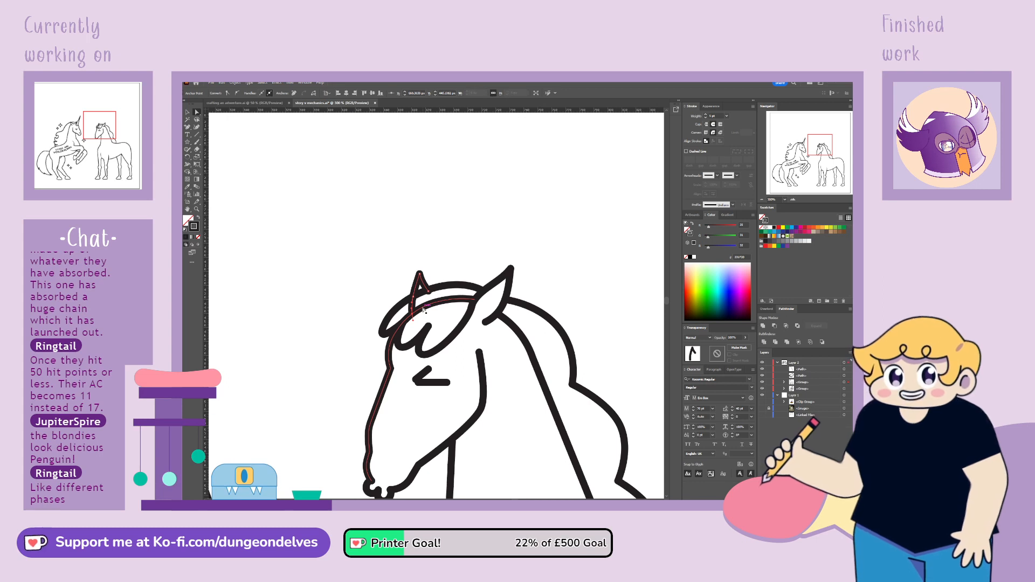
key(Delete)
click(429, 292)
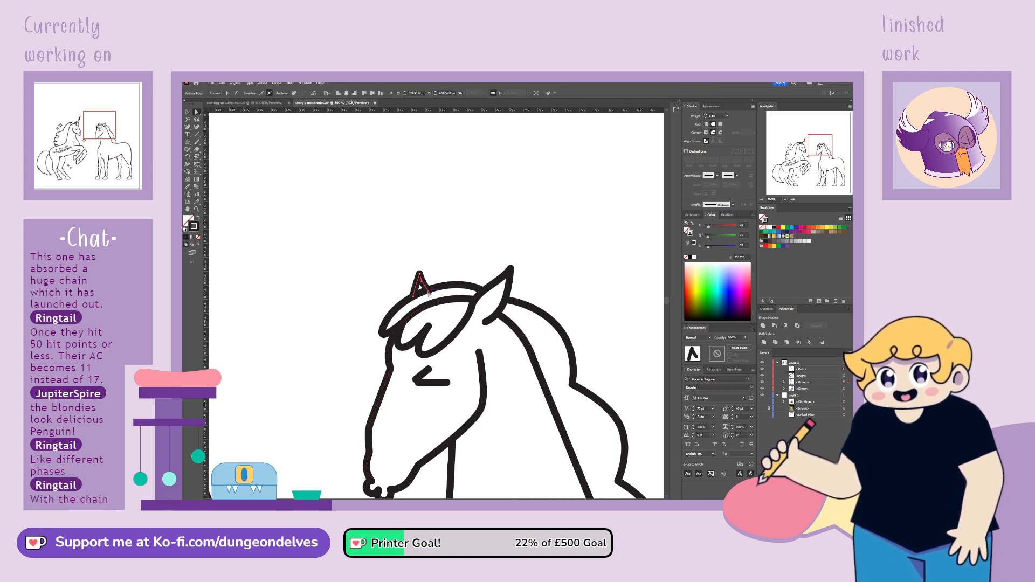
drag(429, 293, 427, 290)
click(448, 326)
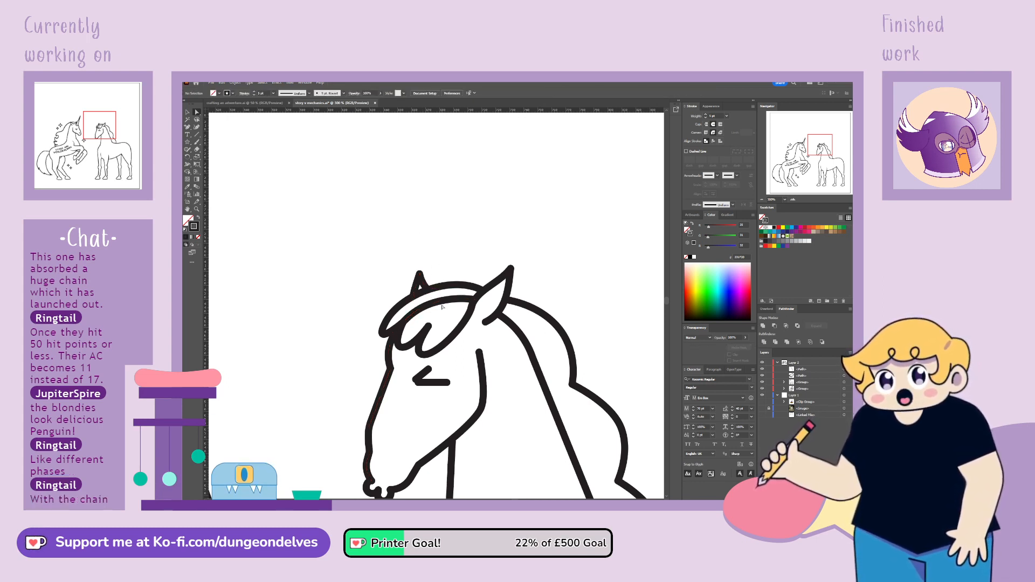
Delete the parts of the head outline that run through the inside of the forelock
click(445, 301)
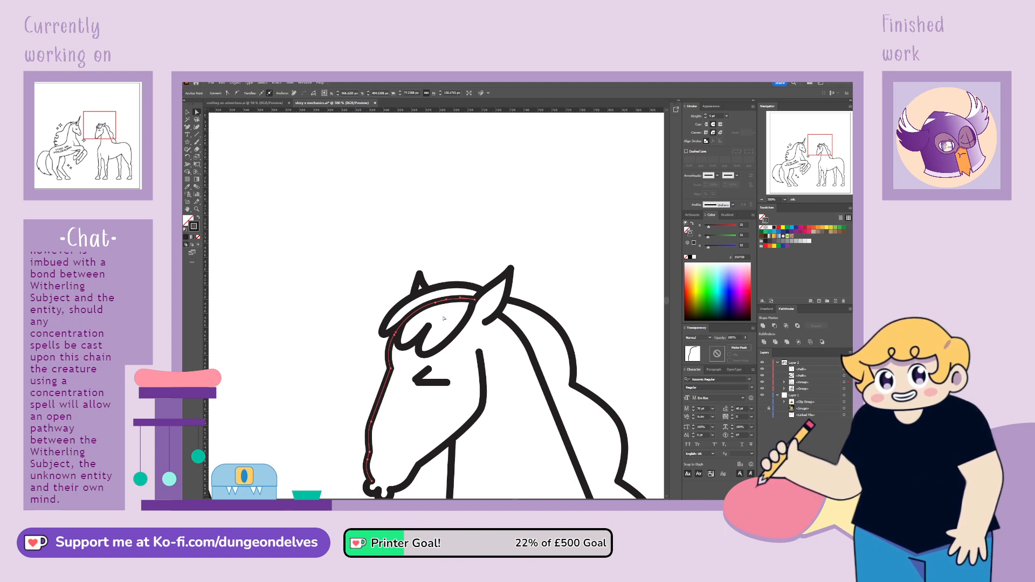
click(476, 300)
key(Delete)
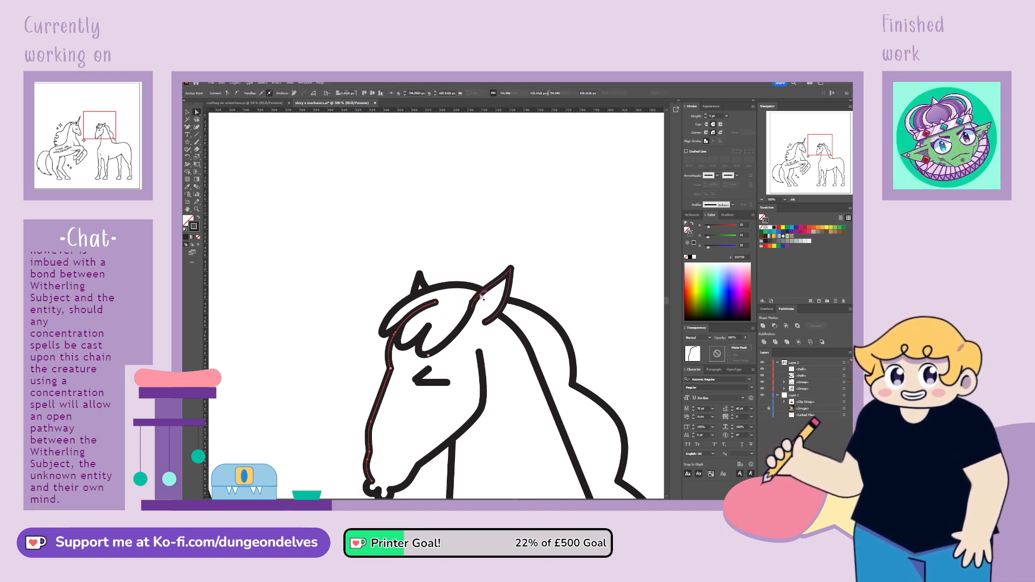
click(441, 301)
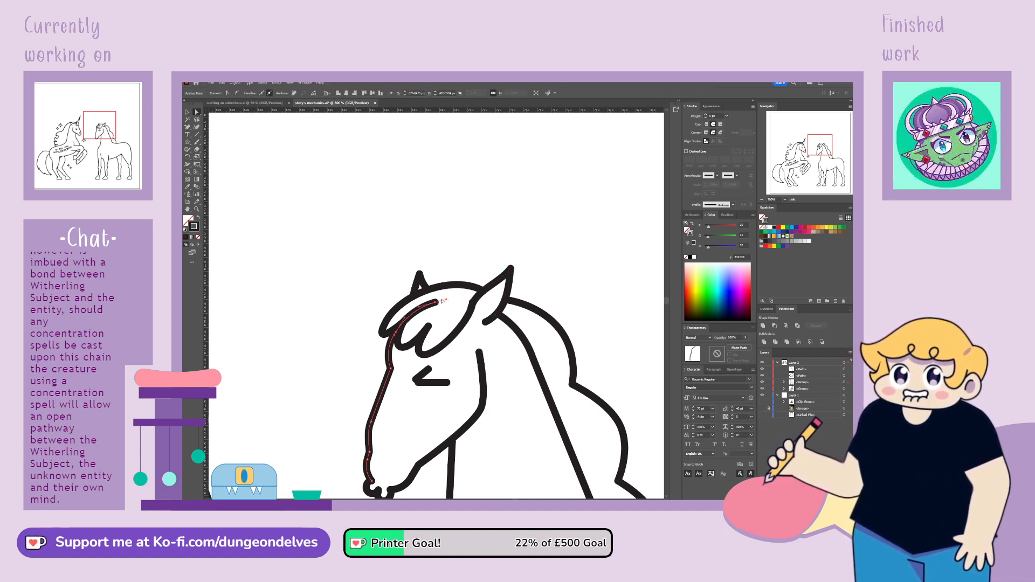
key(Delete)
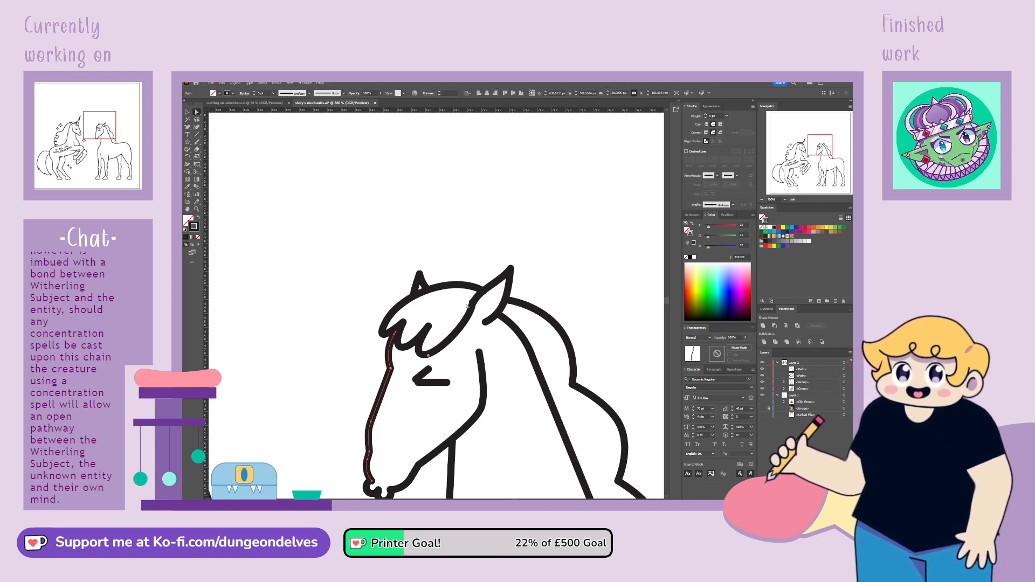
Reshape the forelock's rear edge so it curves smoothly down from the base of the near ear
click(474, 304)
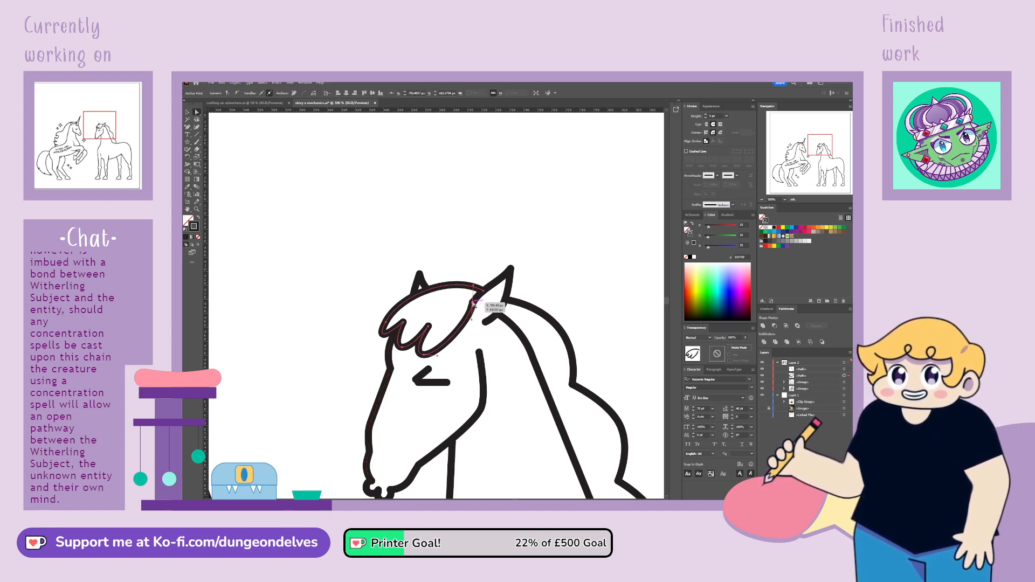
drag(474, 304, 440, 357)
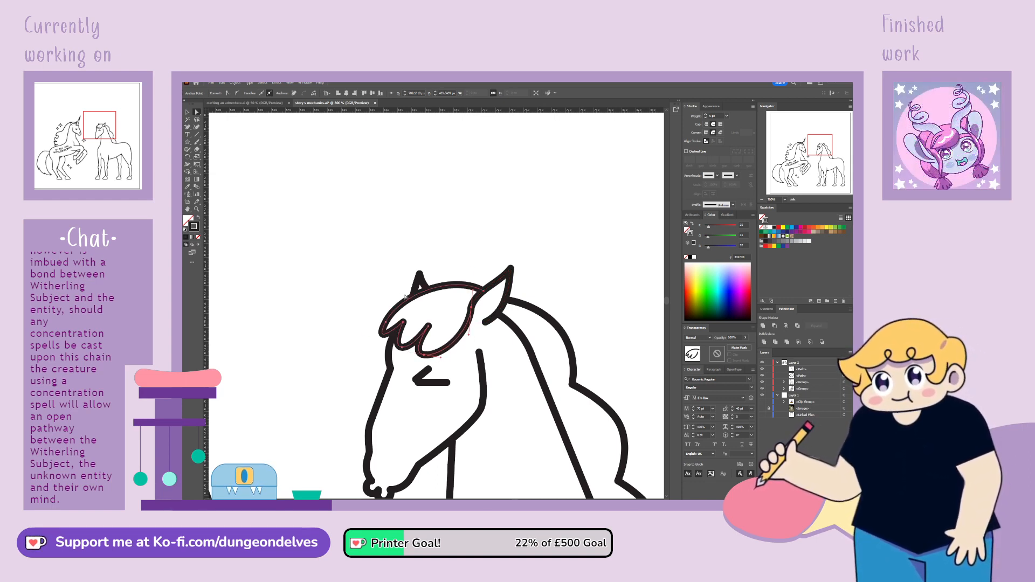
click(483, 229)
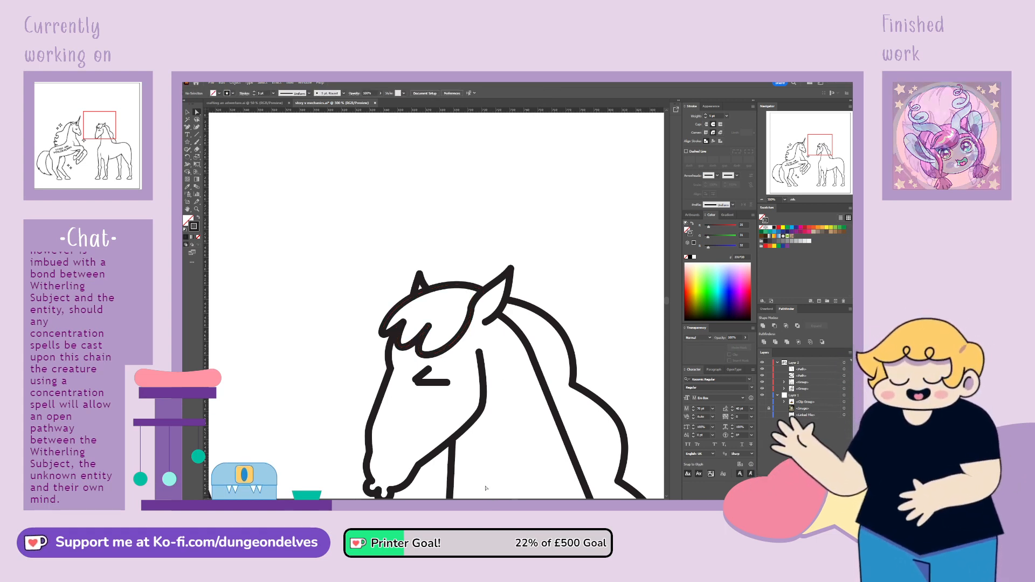
Fine-tune the curve handle at the start of the mane line behind the near ear
click(523, 306)
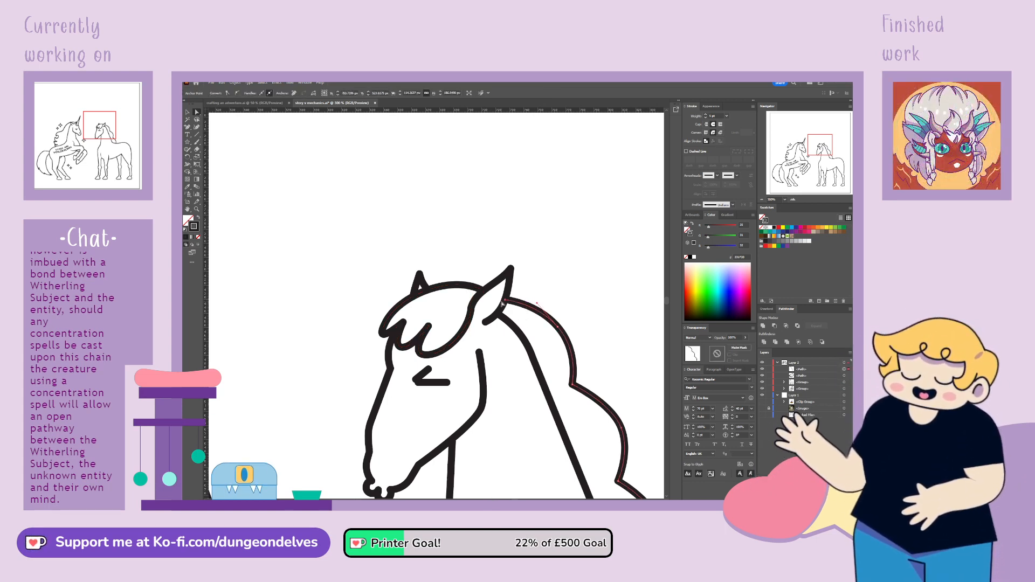
click(536, 303)
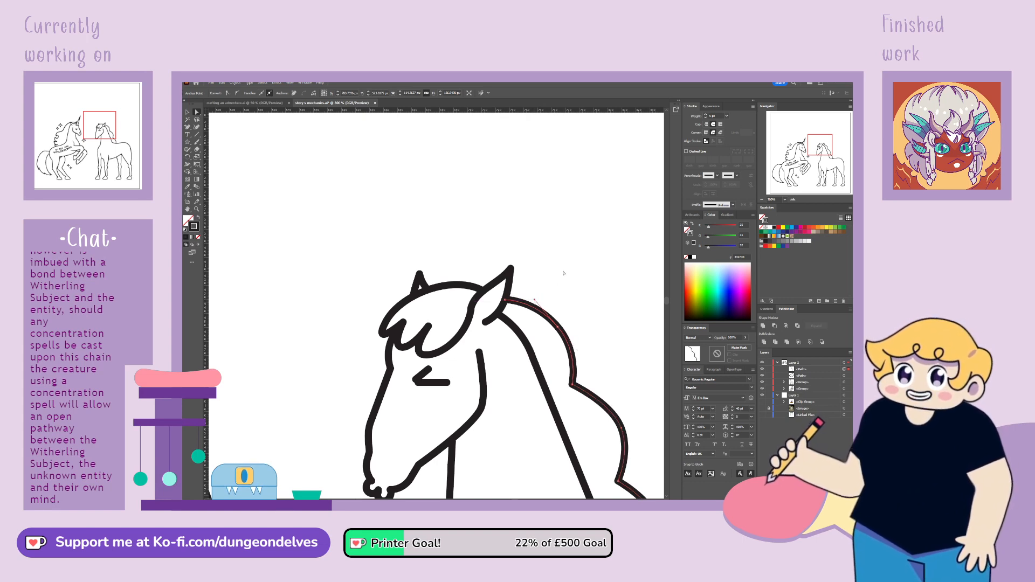
click(632, 453)
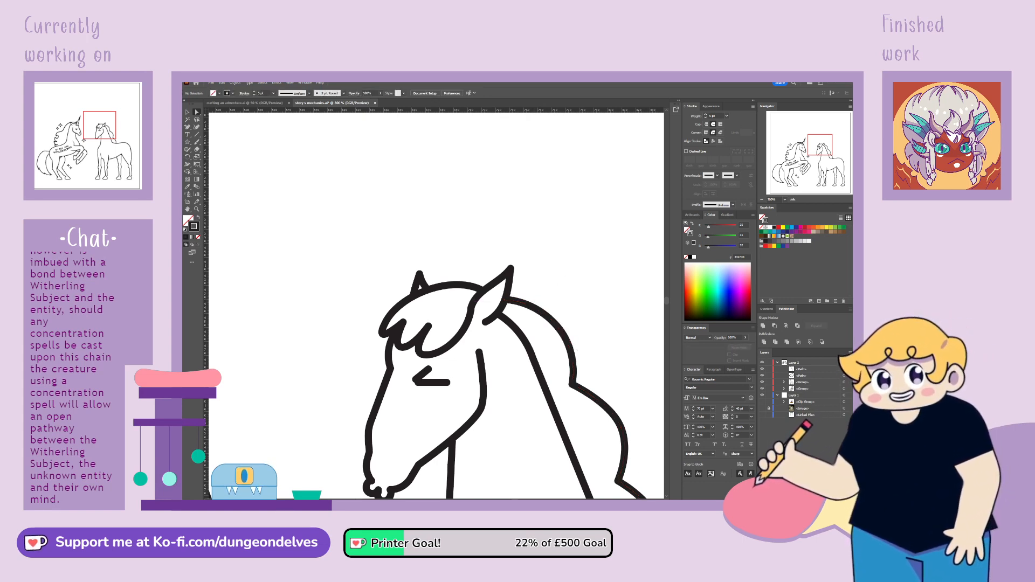
Adjust the curve handles at the forelock's foremost tuft over the forehead
click(387, 325)
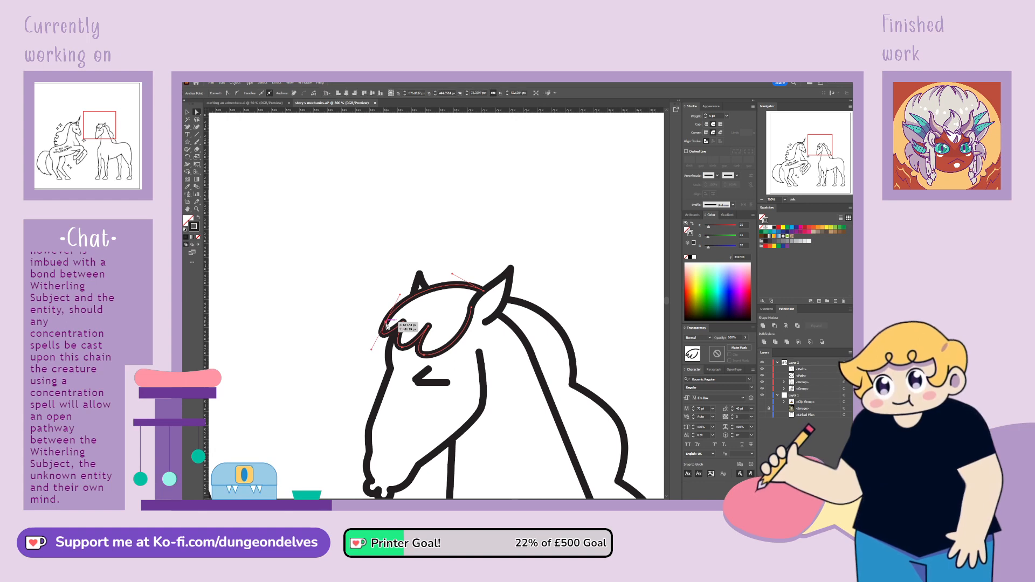
click(372, 349)
click(386, 322)
drag(386, 323, 384, 341)
click(361, 403)
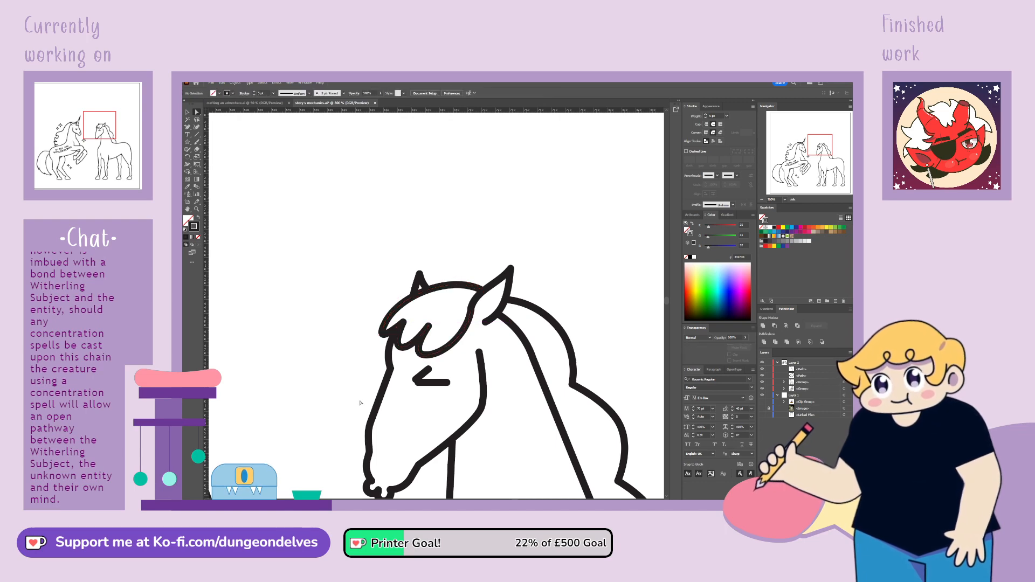
Draw the tail's inner line curving from the rump down behind the hind leg with the Pen tool, and refine its lower bend
scroll(343, 401, down, 6)
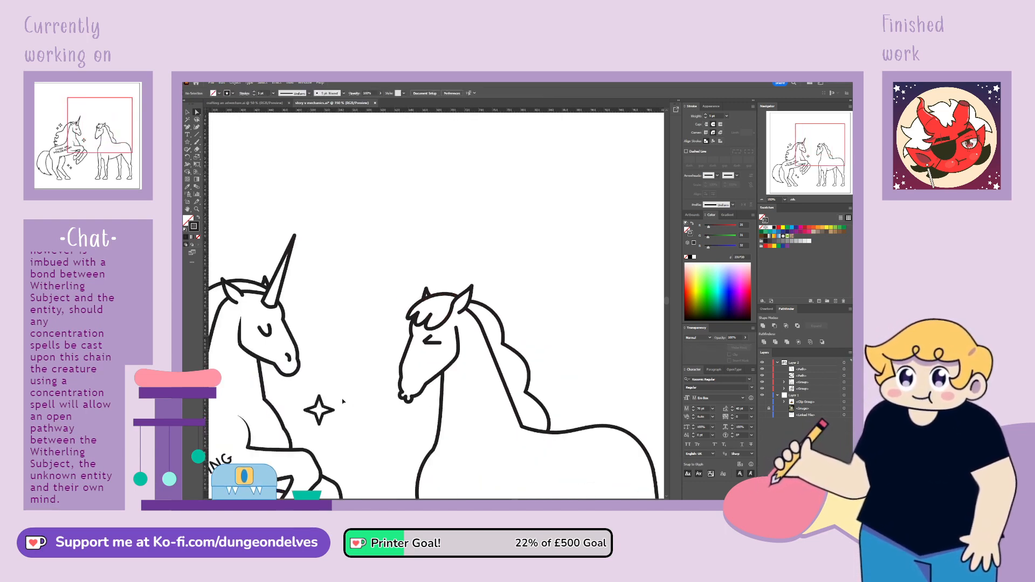
scroll(343, 401, up, 1)
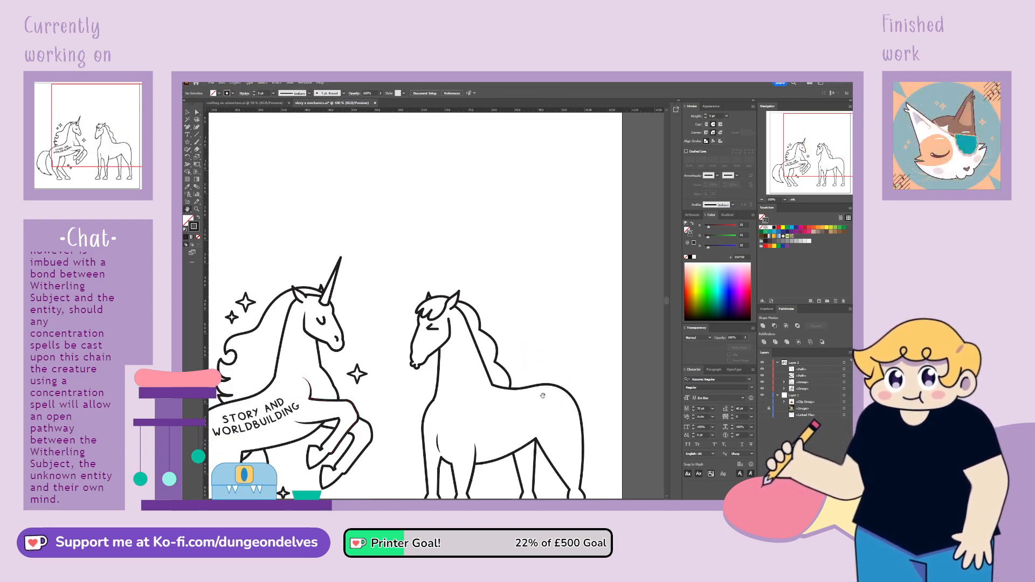
key(space)
drag(543, 394, 541, 289)
drag(521, 352, 479, 334)
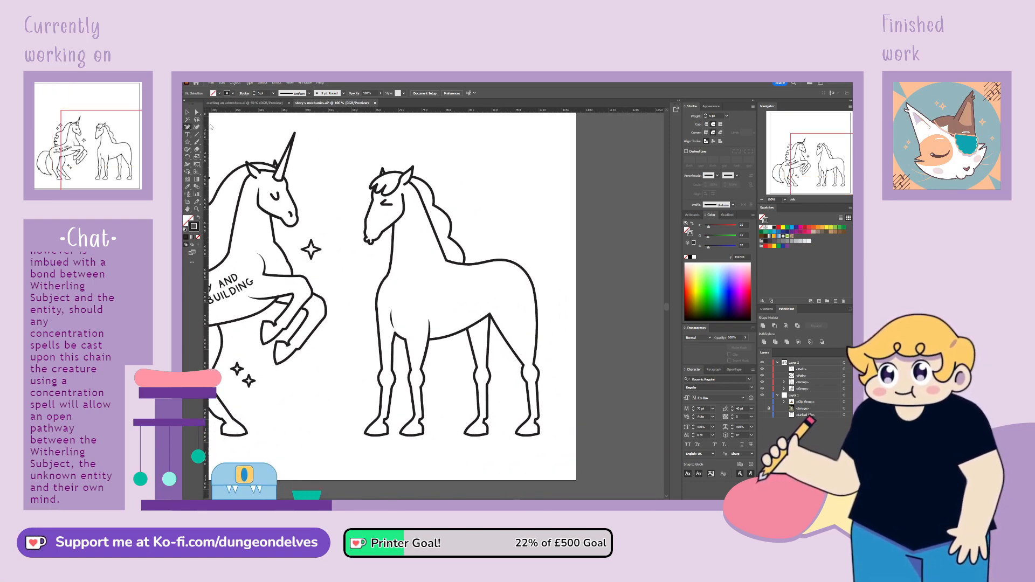
click(211, 127)
drag(527, 274, 502, 465)
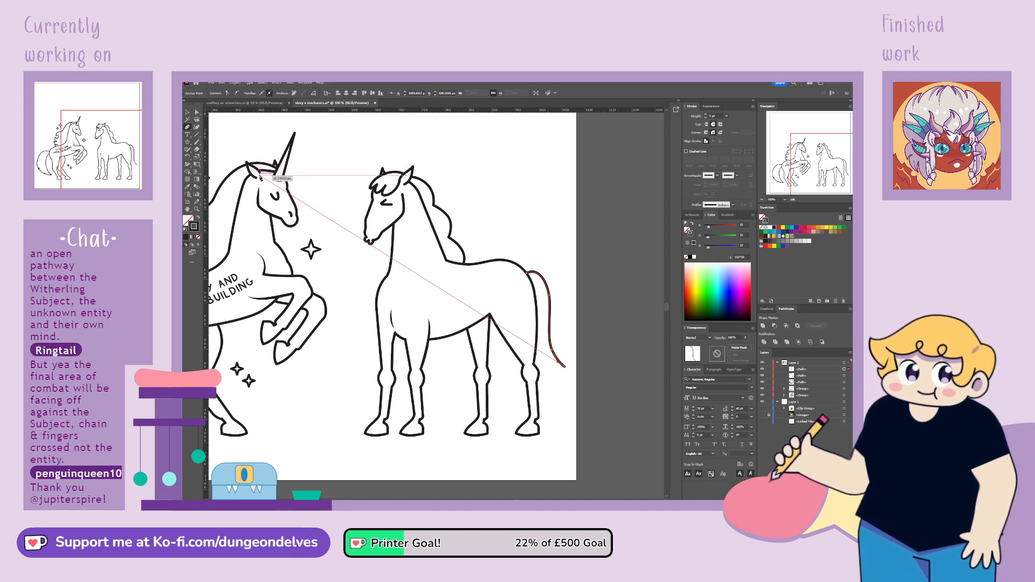
click(198, 112)
drag(552, 347, 551, 345)
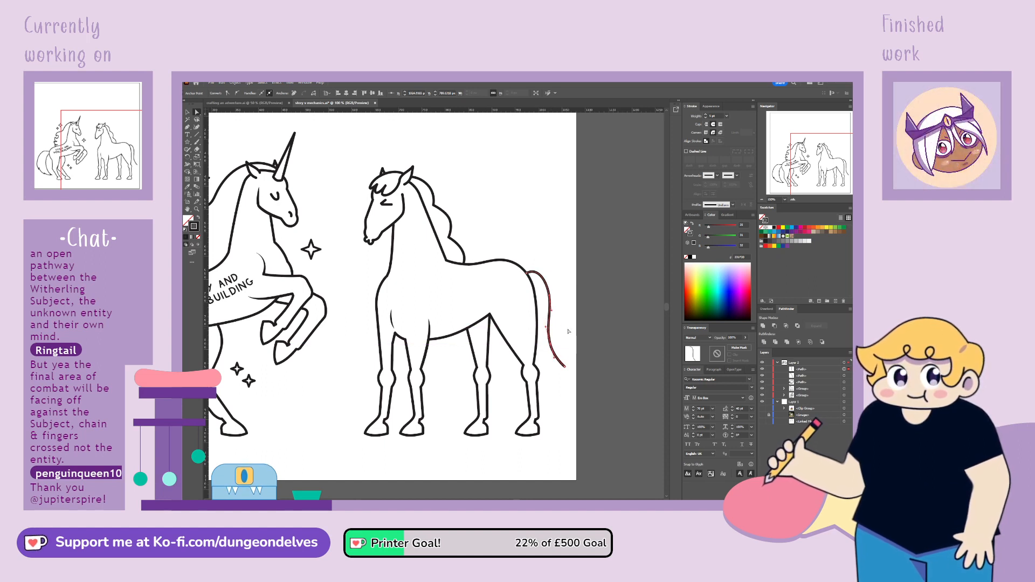
Draw the tail's outer line with the Pen tool, arching up from the rump and down to the inner line's tip
click(215, 147)
key(p)
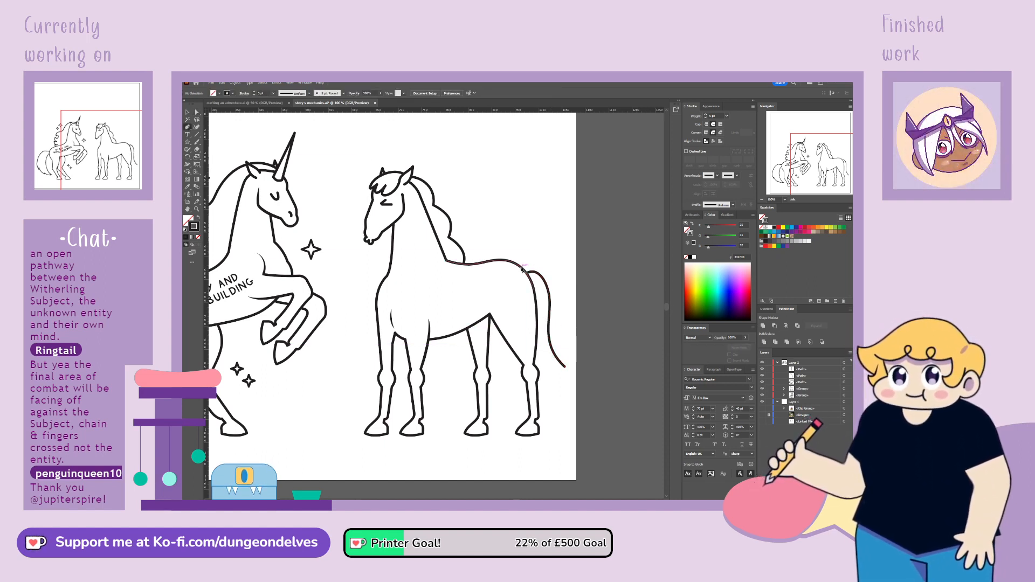
drag(521, 268, 574, 273)
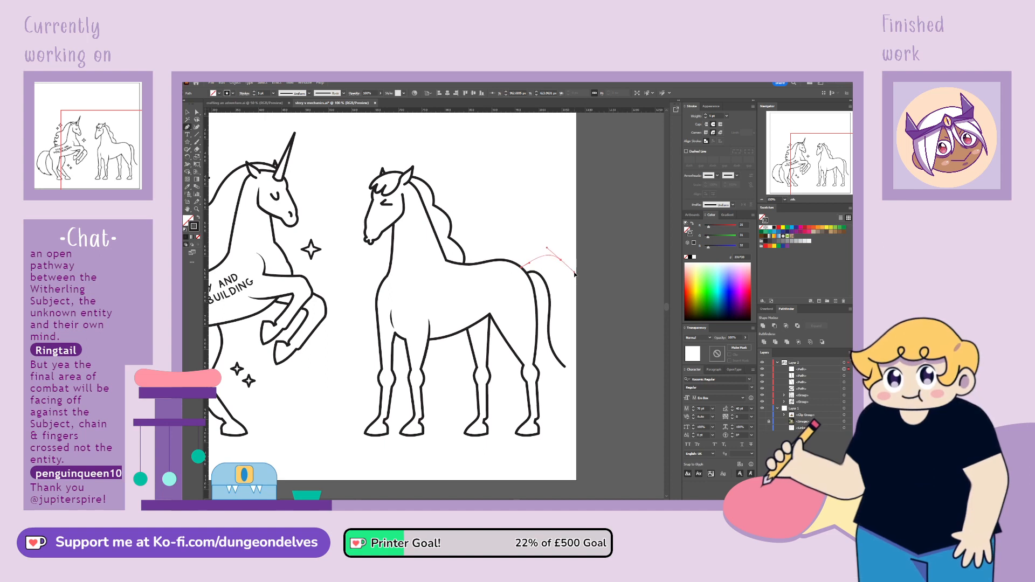
drag(563, 334, 564, 347)
click(564, 367)
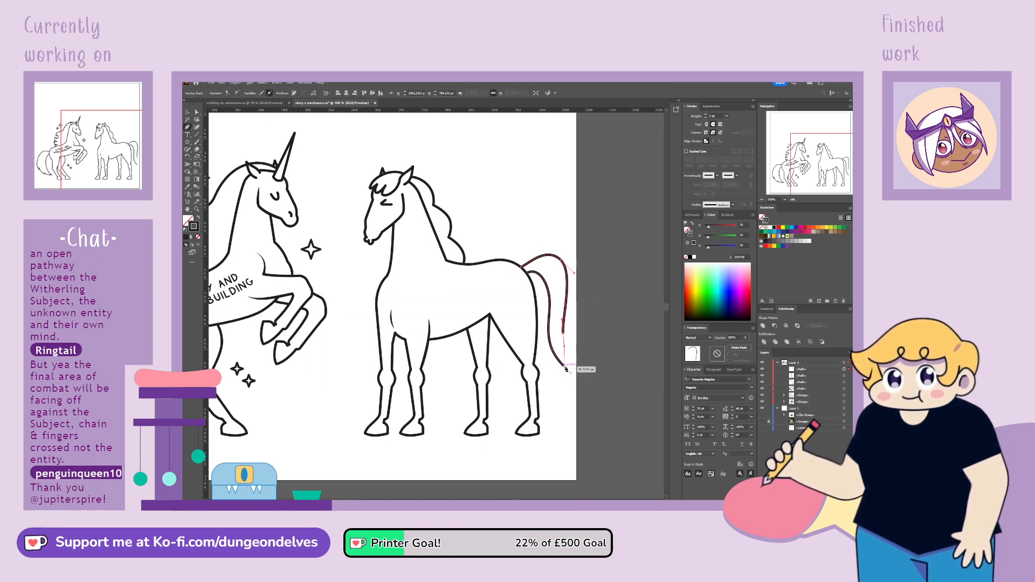
Refine the tail's outer line by bringing its lower bend slightly inward and adjusting the curve handle over the top arch
click(197, 112)
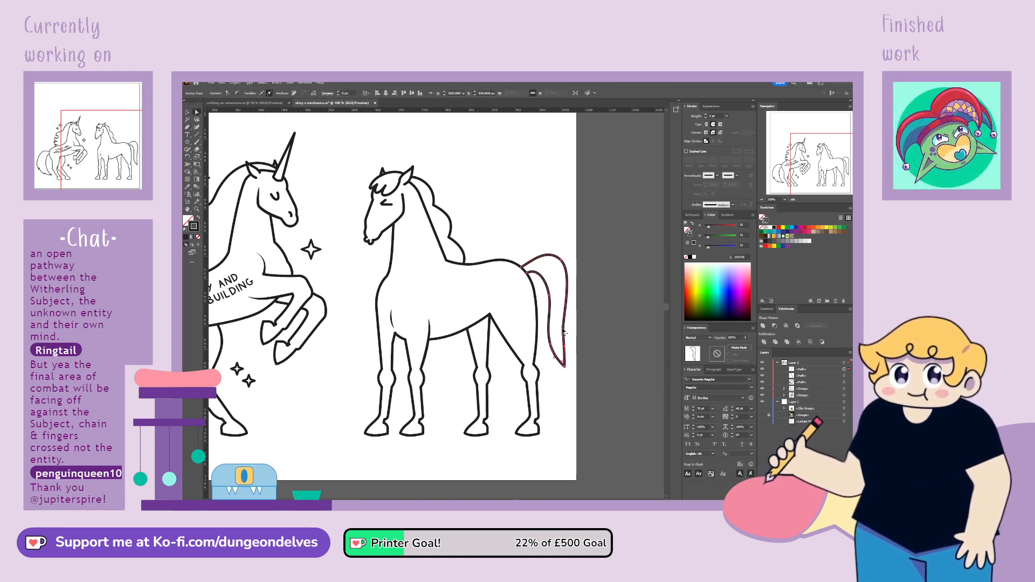
drag(564, 335, 559, 338)
mouse_move(561, 261)
mouse_down()
mouse_move(561, 271)
mouse_move(544, 250)
mouse_up()
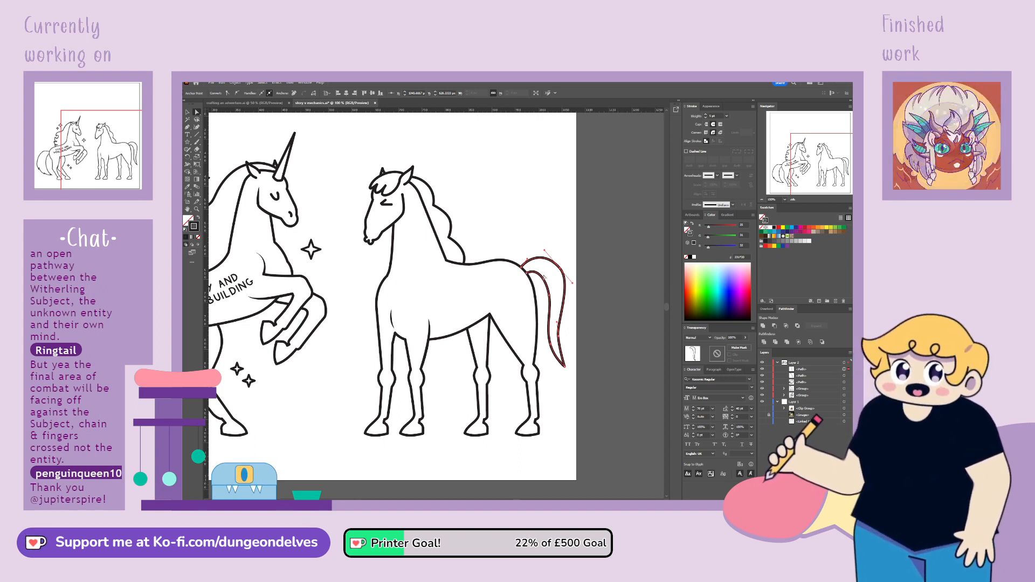
drag(528, 259, 547, 250)
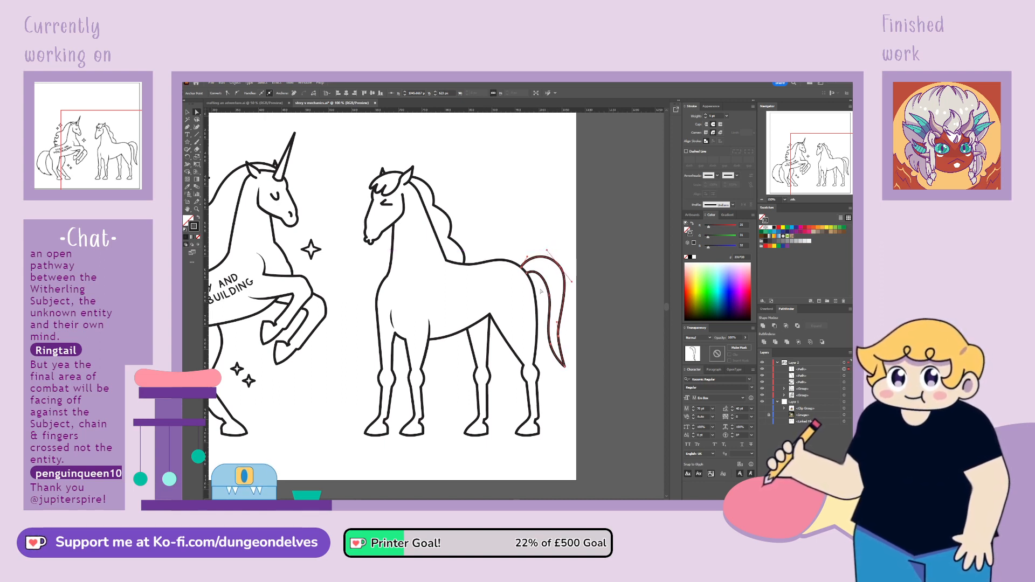
Reshape the tail's inner line closer to the hind leg and raise the tail tip to shorten the tail
click(531, 273)
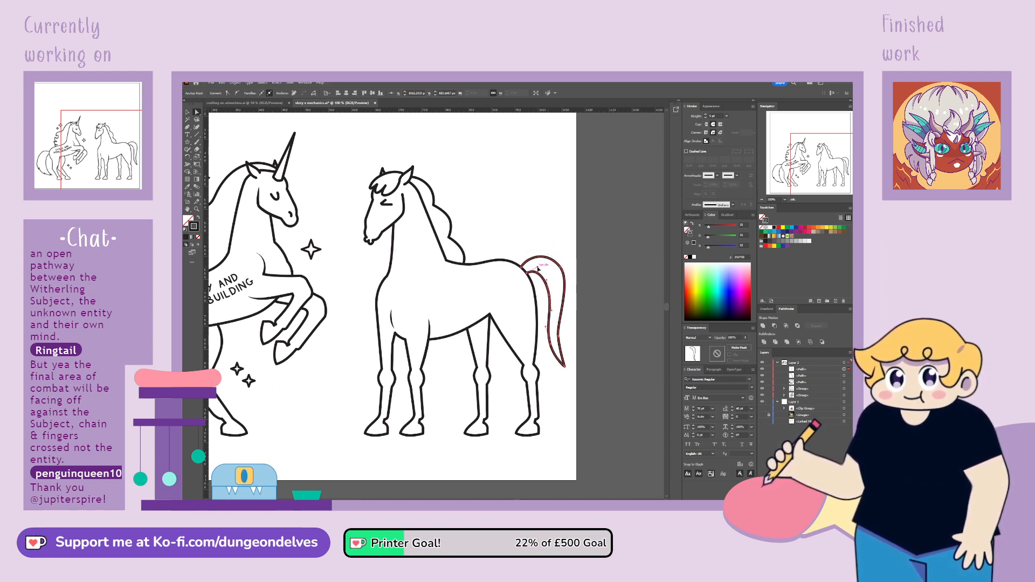
drag(549, 296, 546, 294)
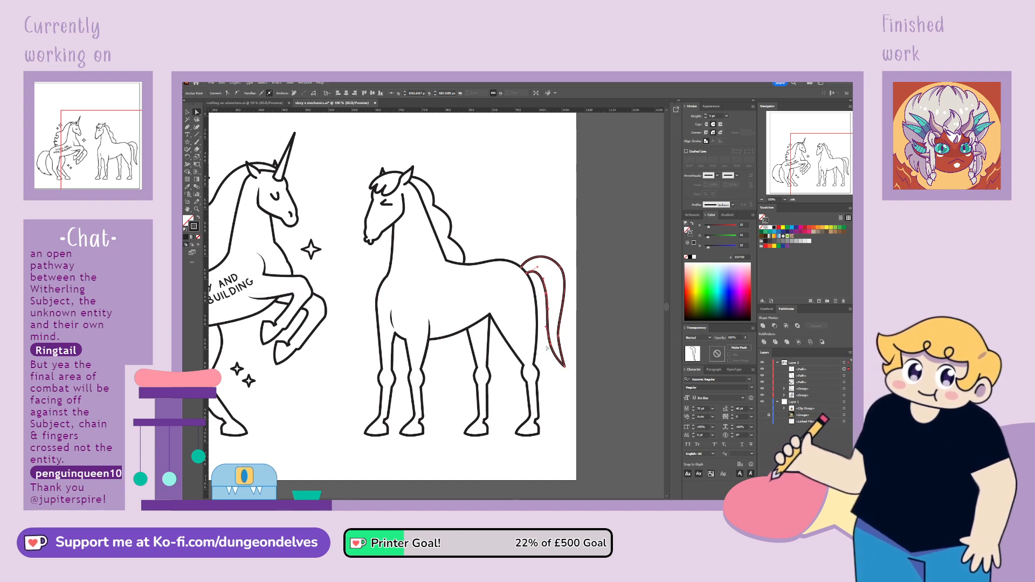
drag(550, 344, 547, 338)
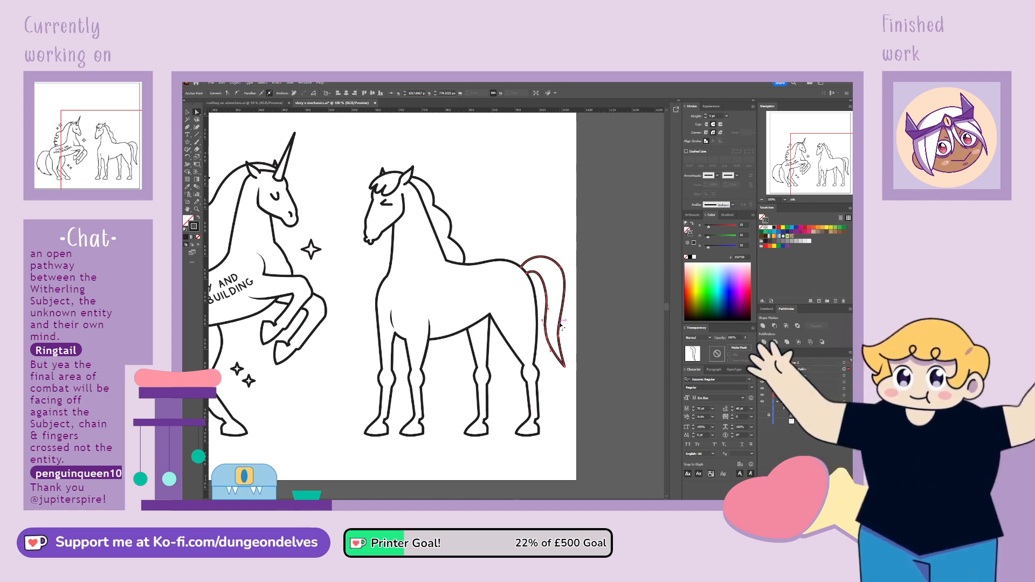
drag(565, 370, 559, 314)
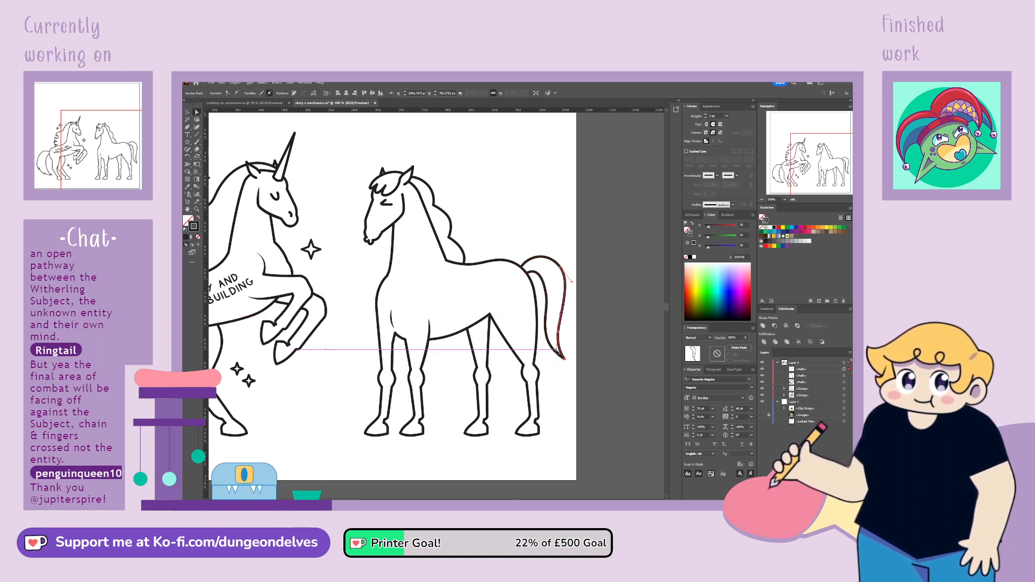
click(574, 352)
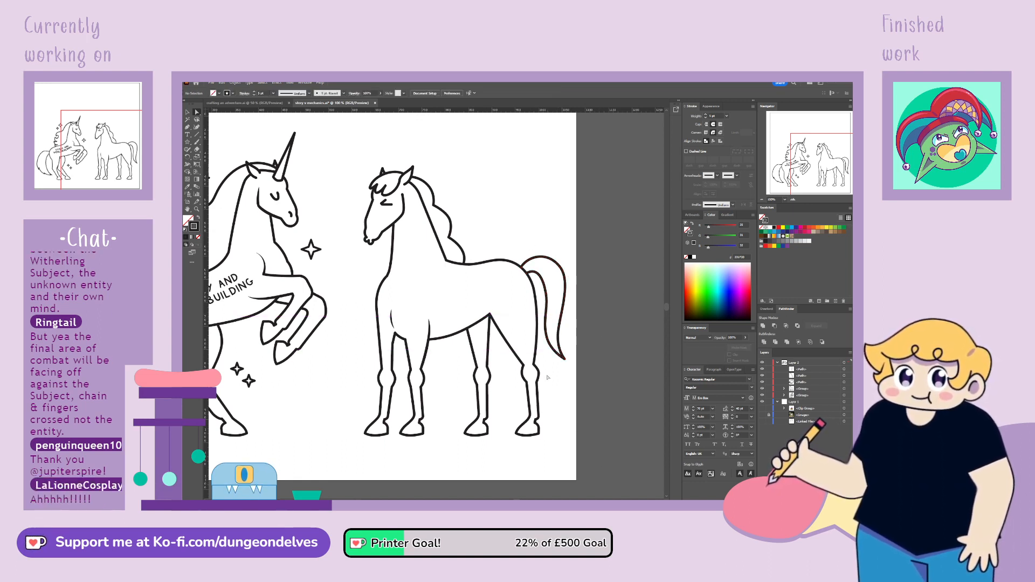
Fine-tune the tail's tip and the lower curve of its inner line
click(563, 358)
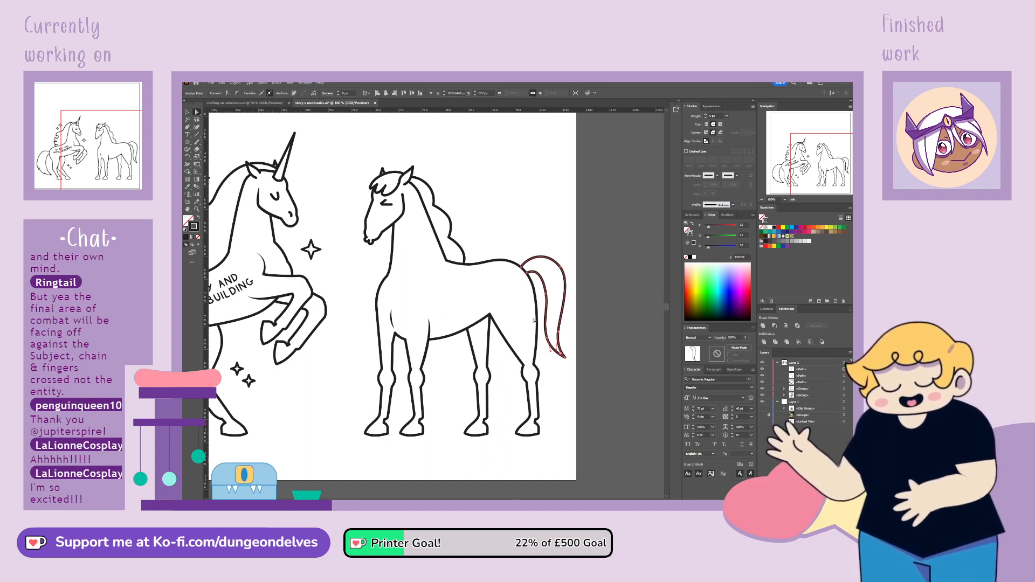
click(547, 338)
drag(544, 323, 547, 336)
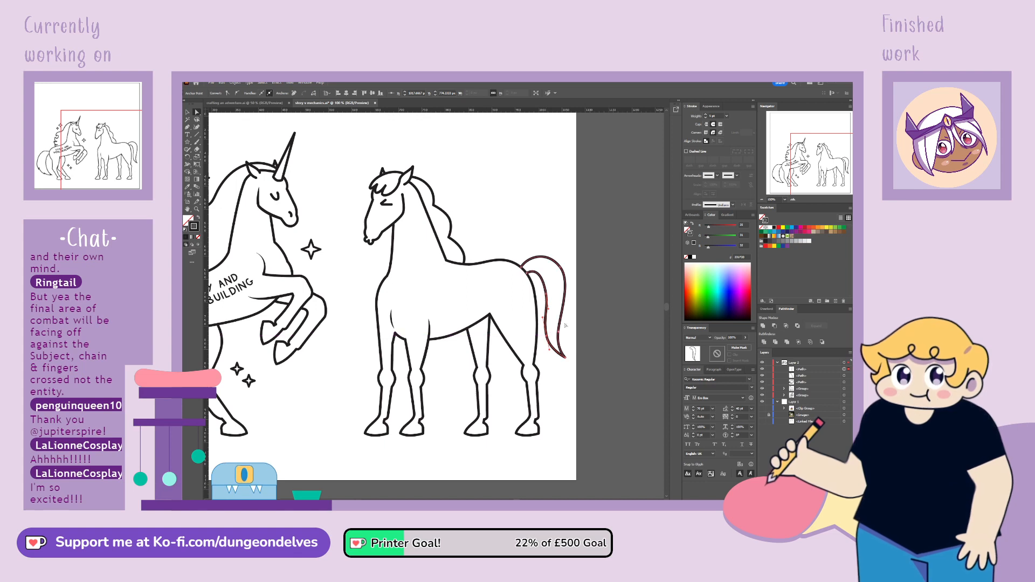
click(548, 253)
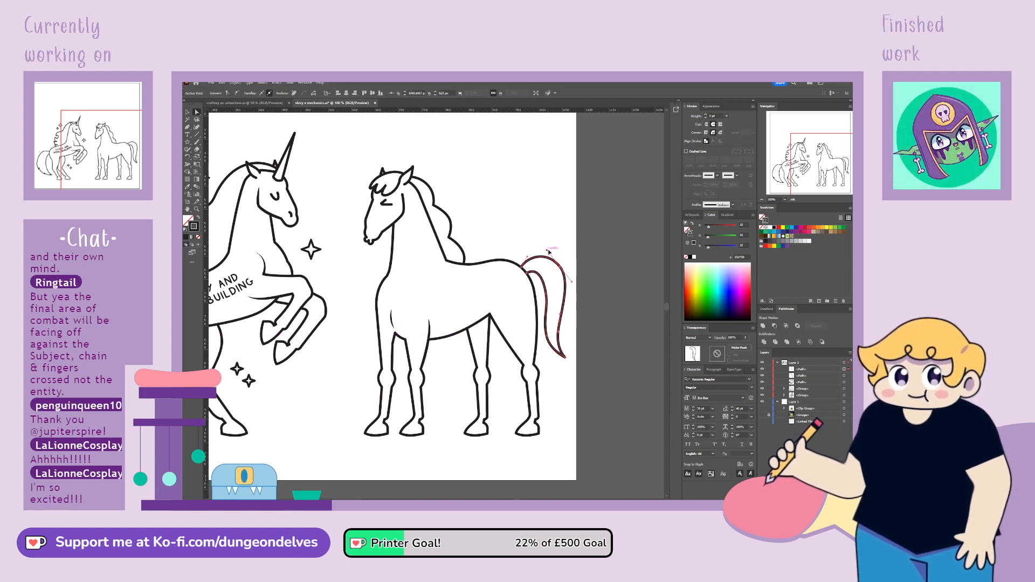
click(574, 237)
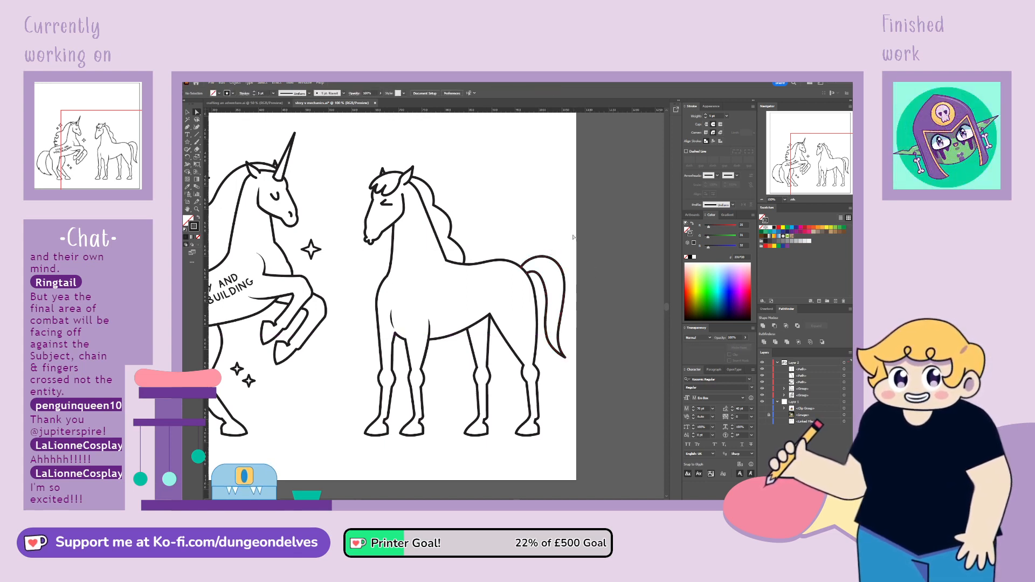
Smooth the tail's inner line by nudging its upper curve handle near the rump and its middle anchor beside the hind leg
click(538, 269)
drag(538, 268, 539, 267)
click(569, 240)
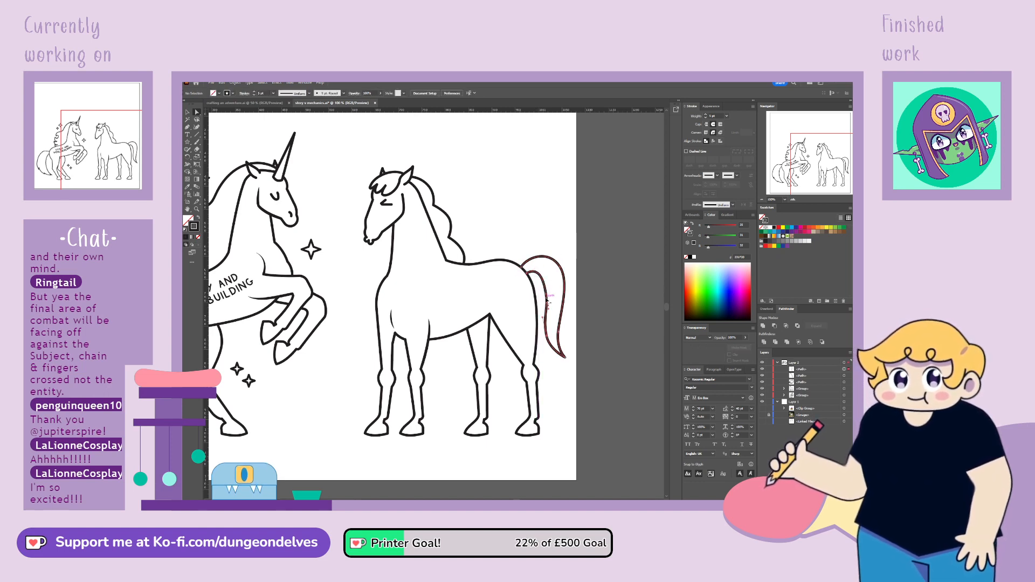
click(546, 294)
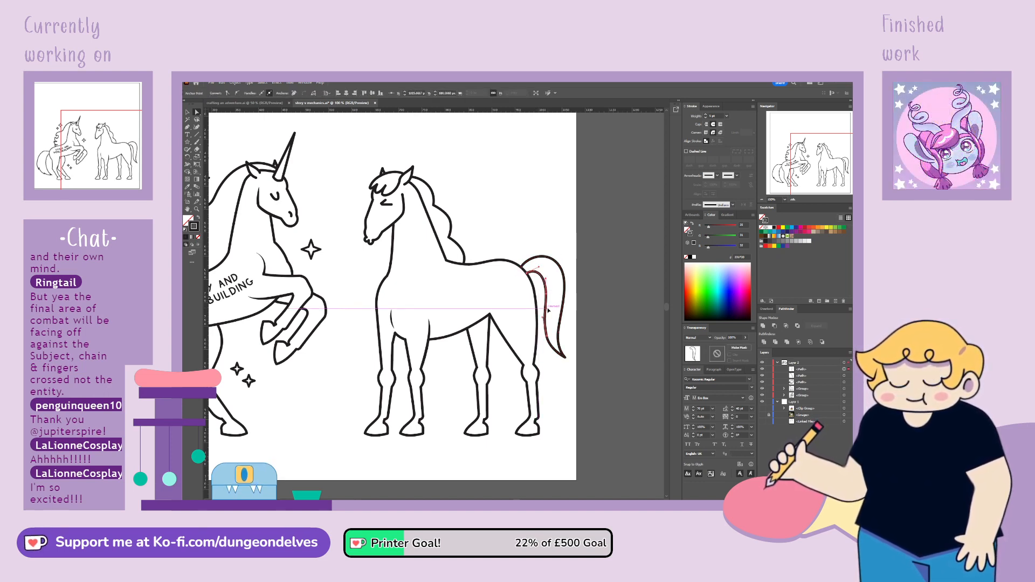
click(590, 294)
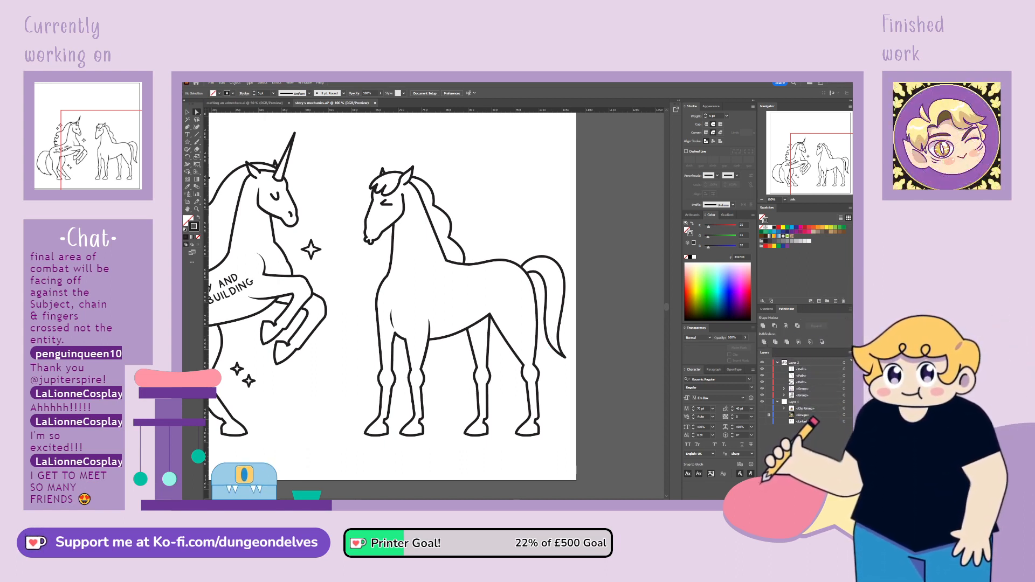
click(547, 325)
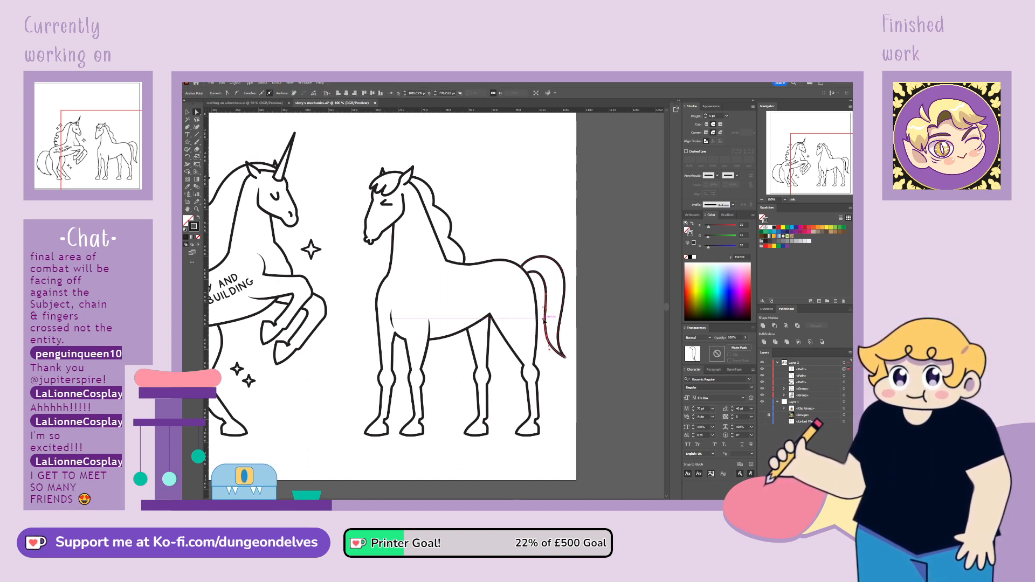
drag(544, 321, 545, 319)
click(596, 266)
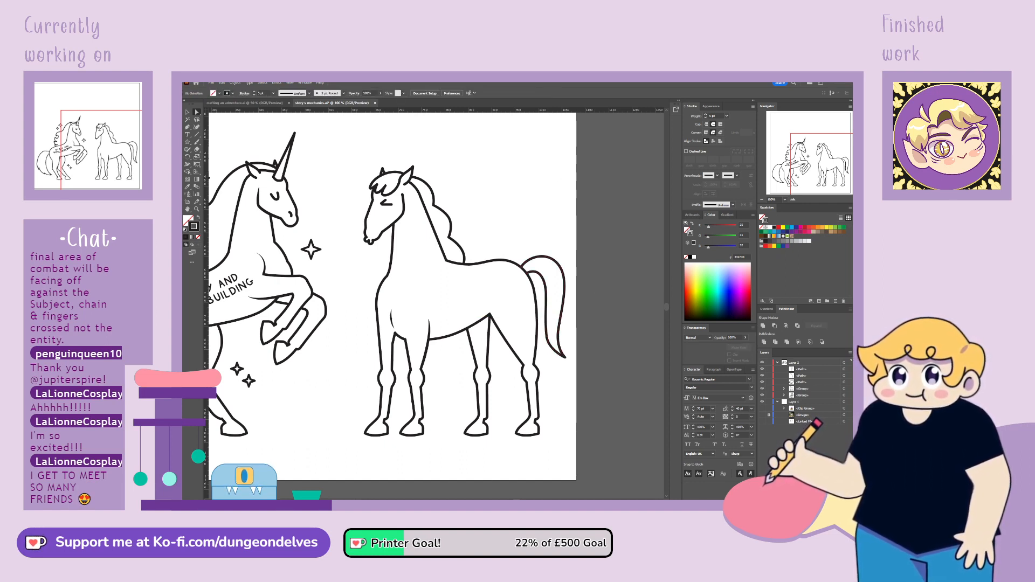
Move the loose forelock, mane and tail paths into the second horse's group in the layer stack
click(803, 382)
shift+click(804, 370)
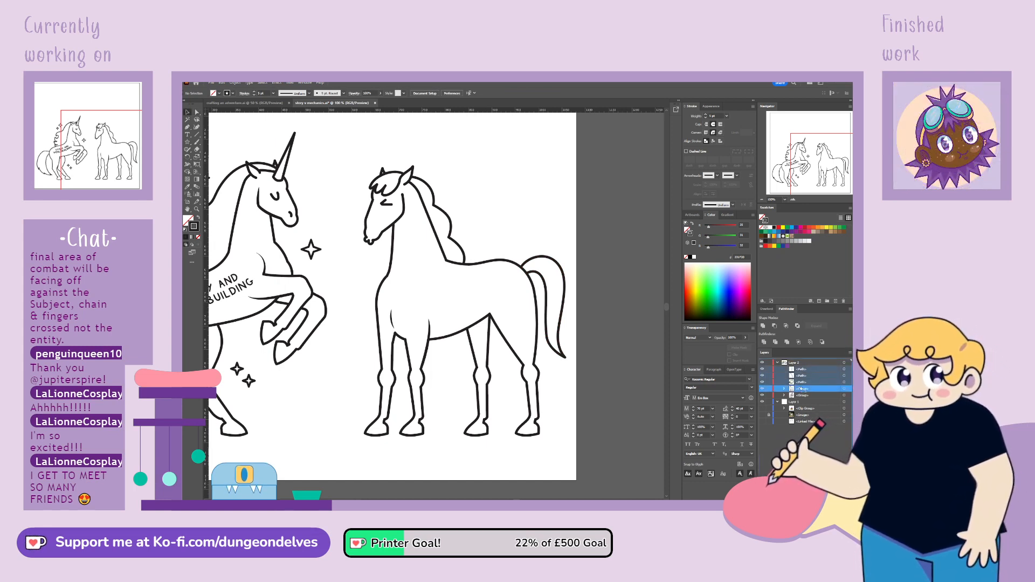
drag(803, 389, 802, 389)
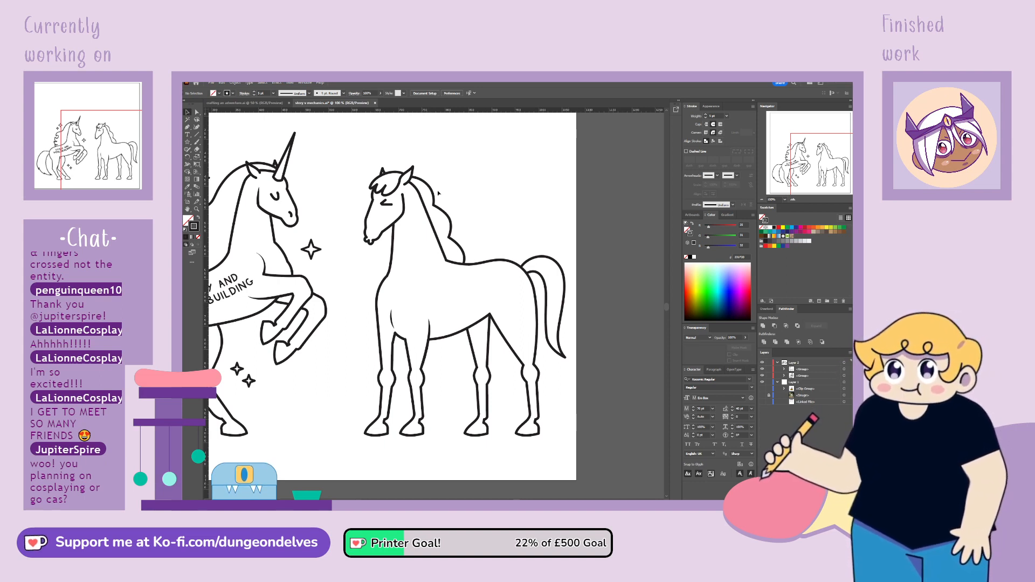
Move the top anchor of the second horse's inner hind-leg line slightly down and toward the rear, just below the belly line
key(ctrl+minus)
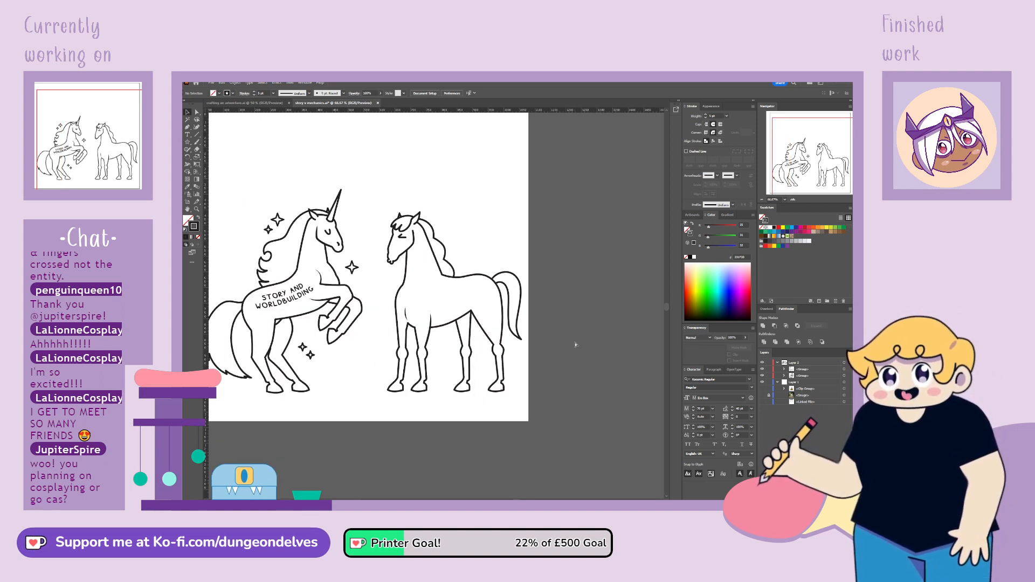
key(space)
drag(481, 361, 511, 371)
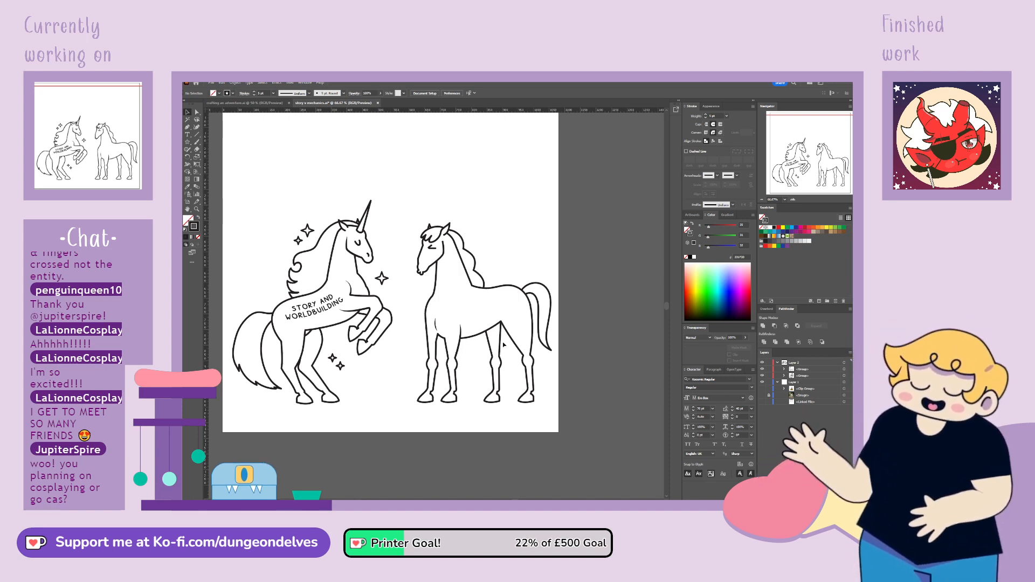
click(198, 112)
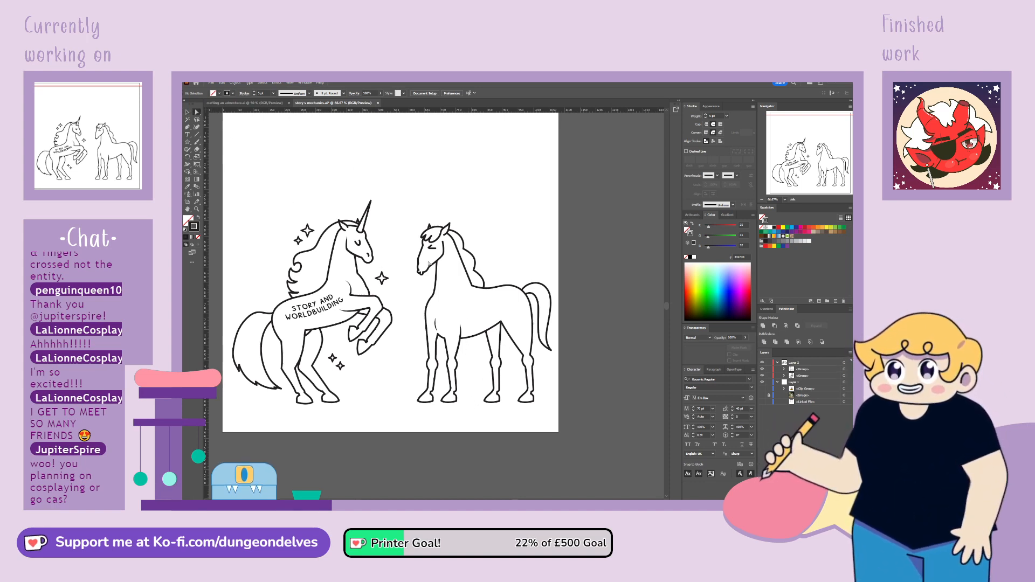
click(501, 347)
drag(501, 323, 505, 328)
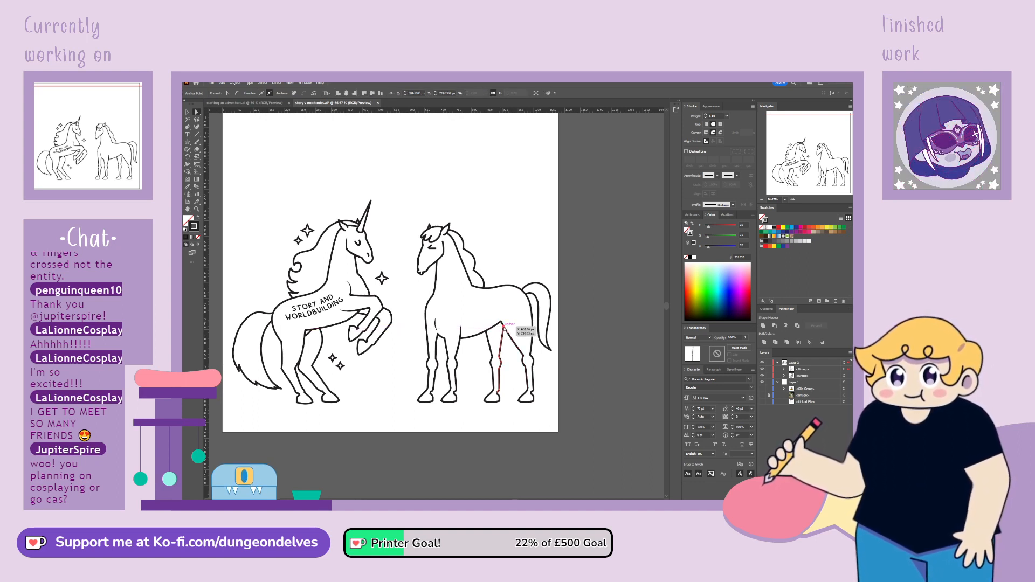
click(595, 293)
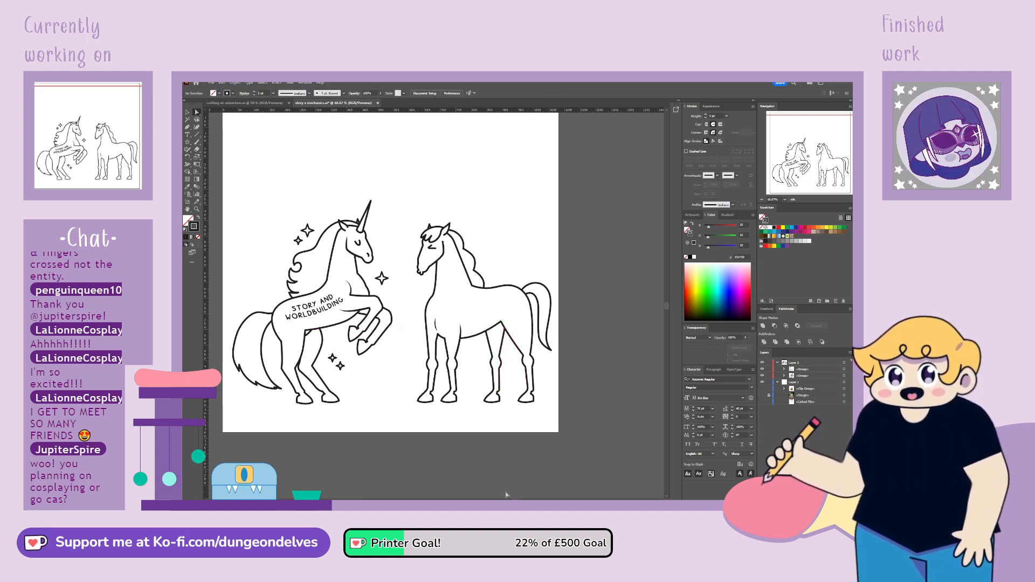
Taper the upper end of the second horse's cheek line below the near ear to a point with the Width tool
click(188, 112)
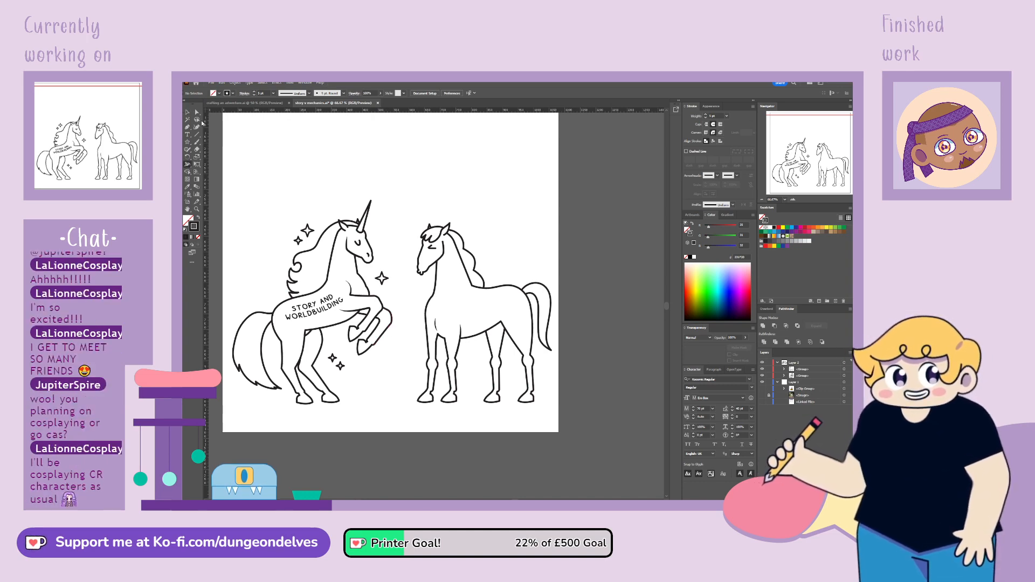
key(ctrl+plus)
key(ctrl+plus)
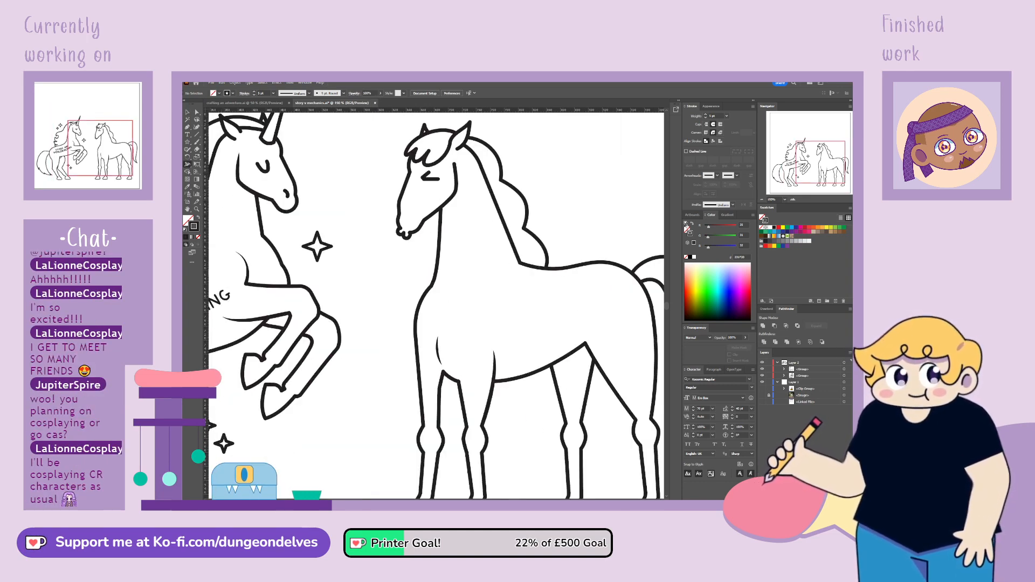
drag(796, 159, 806, 147)
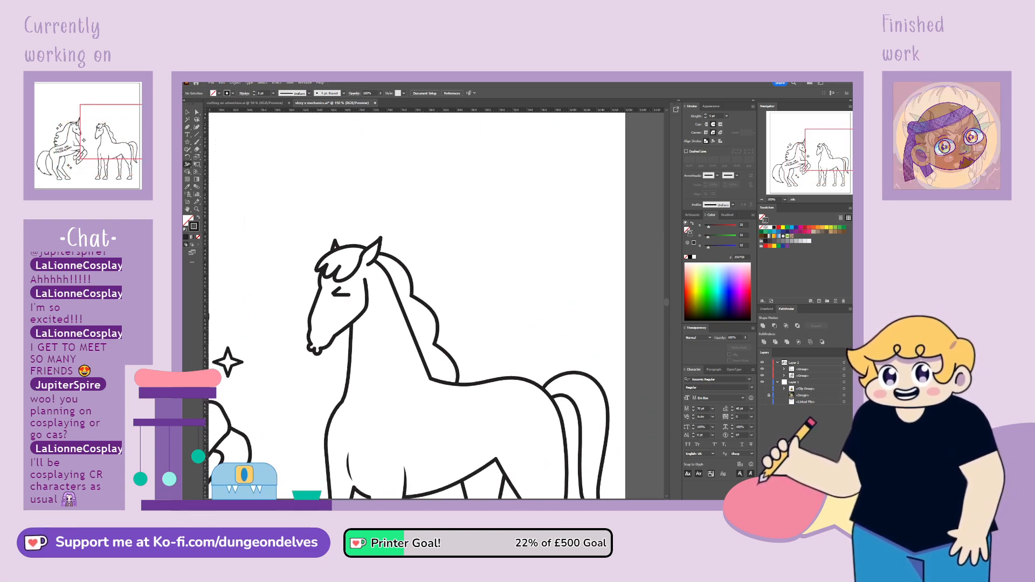
key(ctrl+plus)
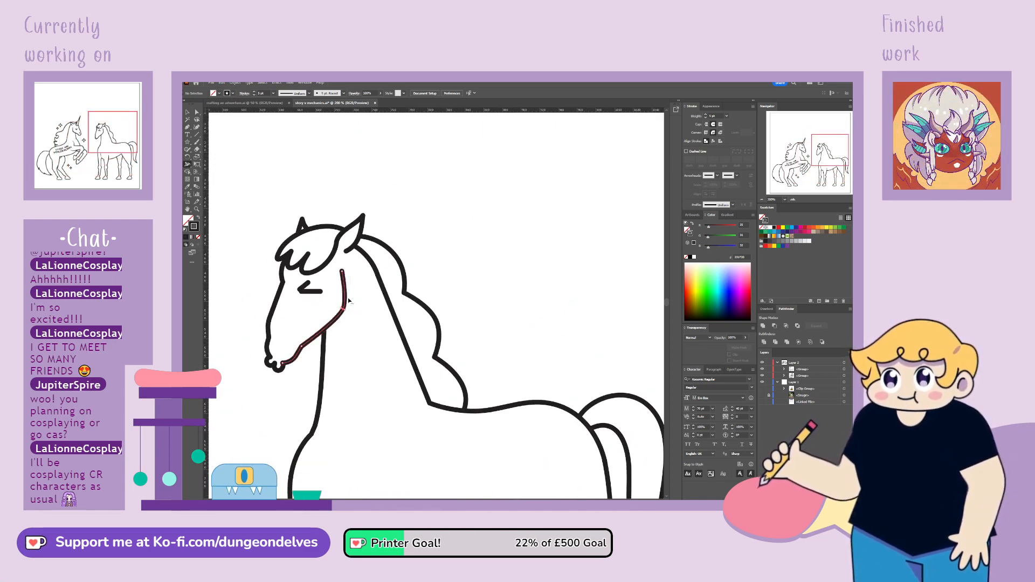
drag(344, 272, 323, 270)
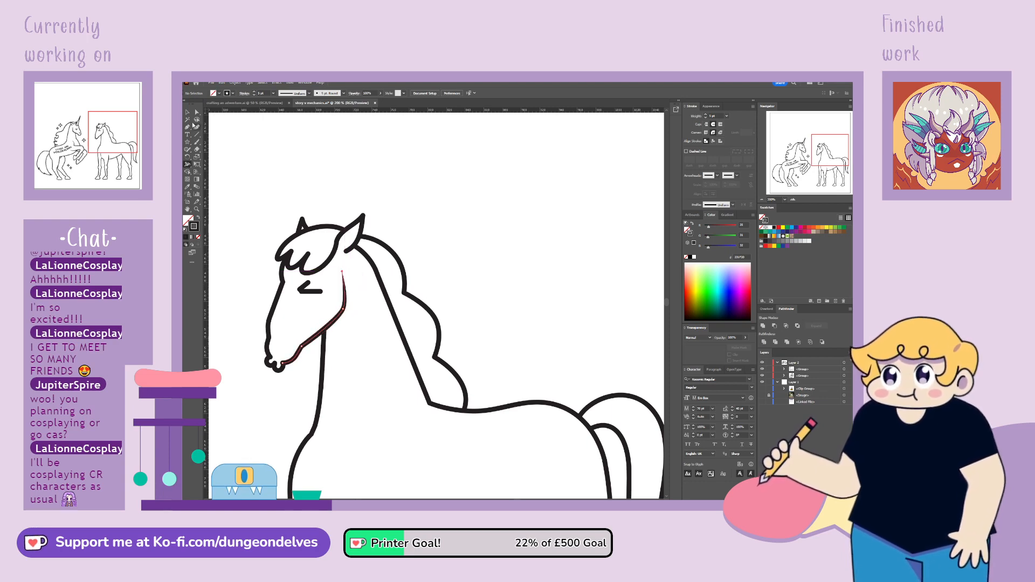
click(187, 112)
click(349, 153)
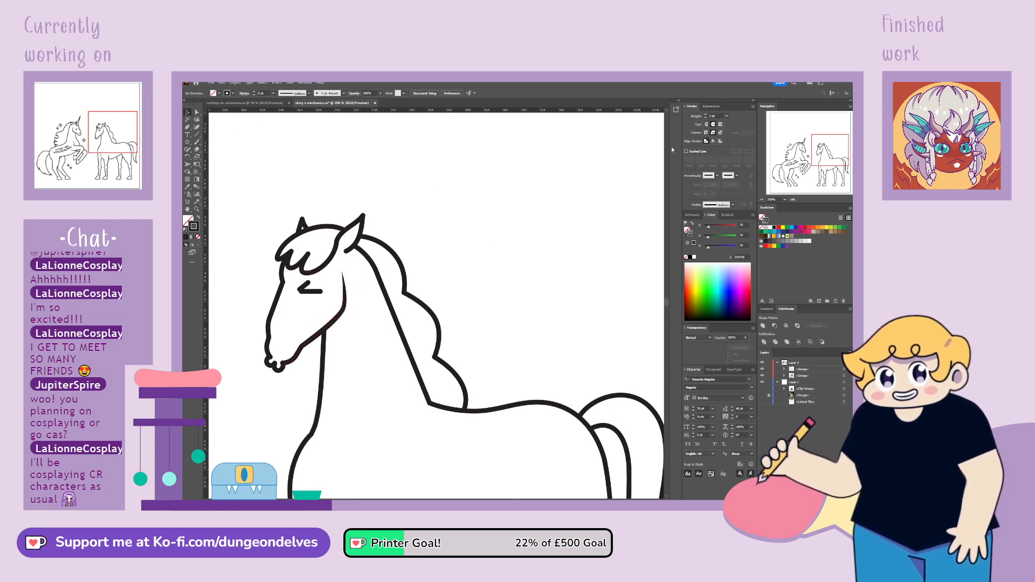
key(ctrl+minus)
key(ctrl+minus)
key(ctrl+minus)
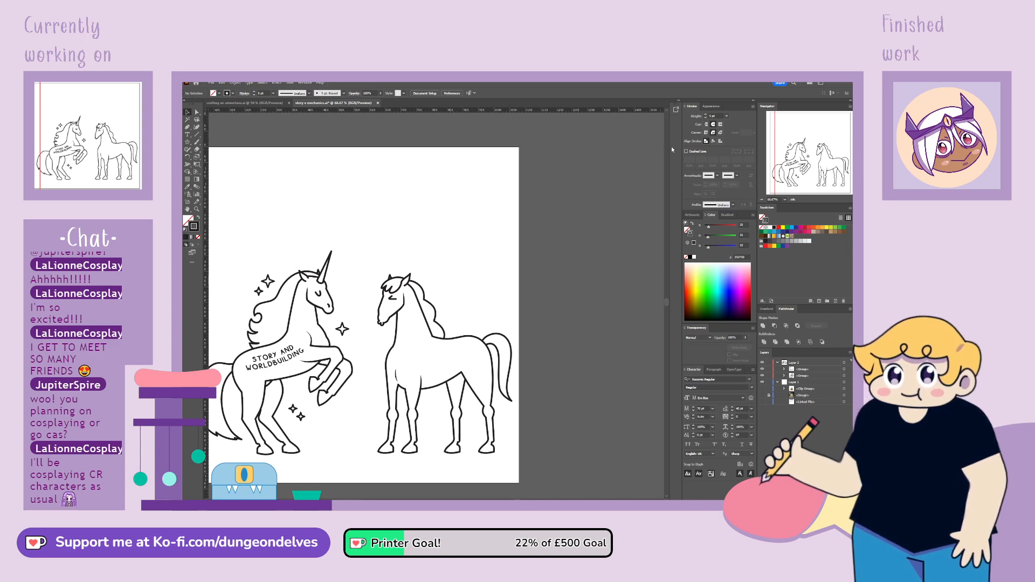
drag(441, 395, 505, 336)
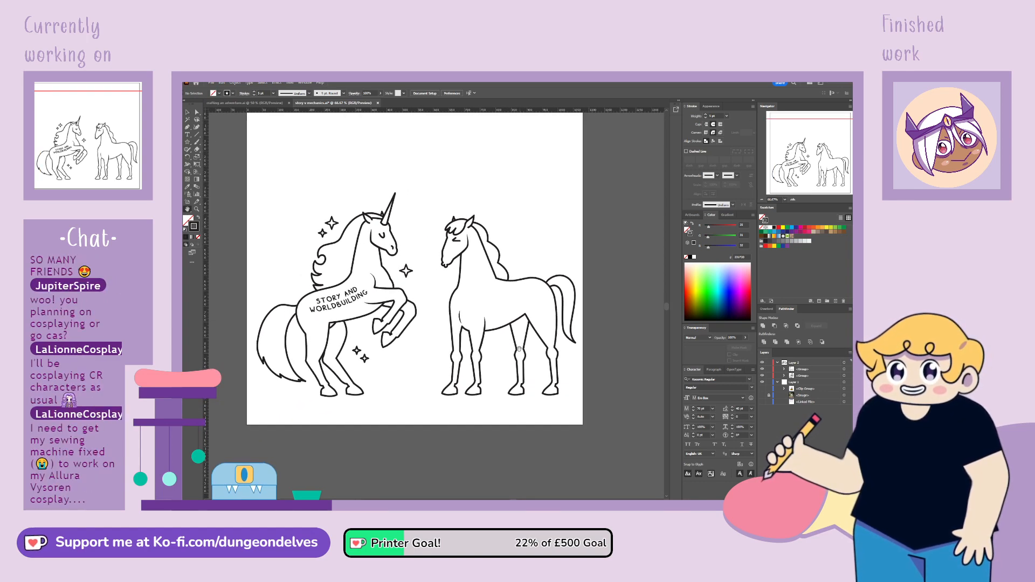
Duplicate the unicorn's STORY AND WORLDBUILDING label onto the second horse's body and rotate the copy to a slightly flatter angle
drag(544, 369, 551, 399)
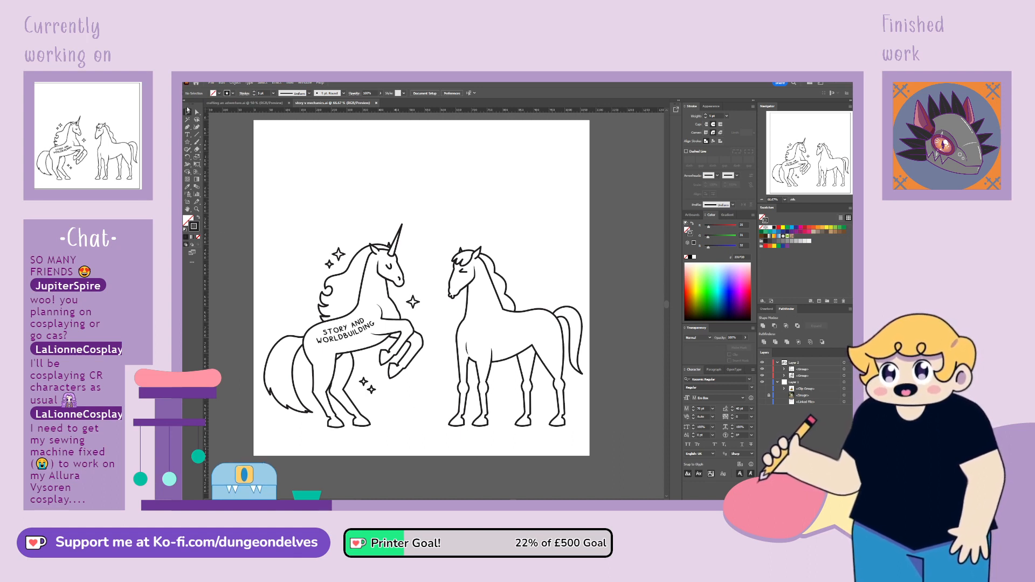
click(357, 336)
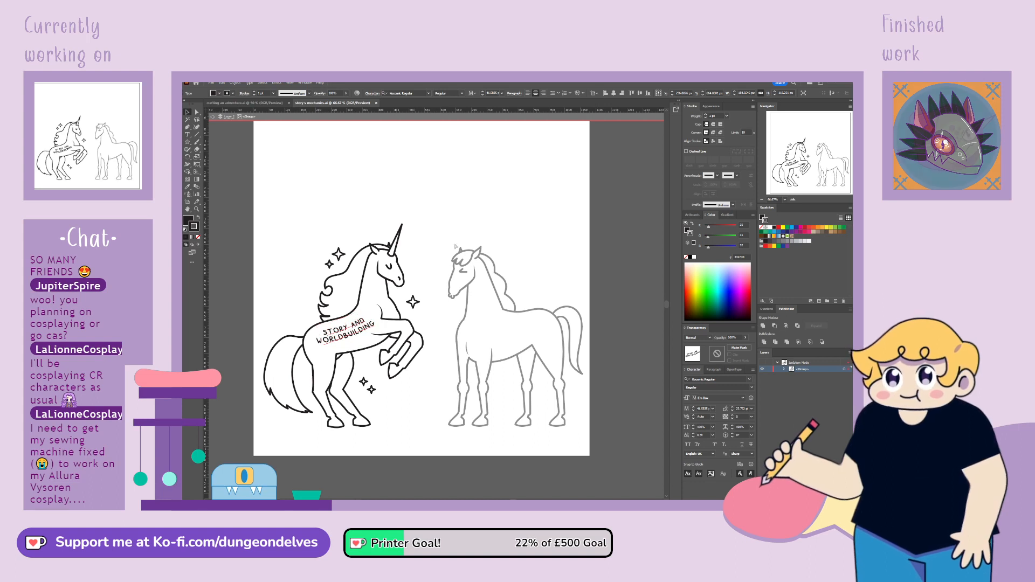
double_click(503, 212)
text(STORY AND WORLDBUILDING)
drag(451, 313, 553, 340)
click(573, 252)
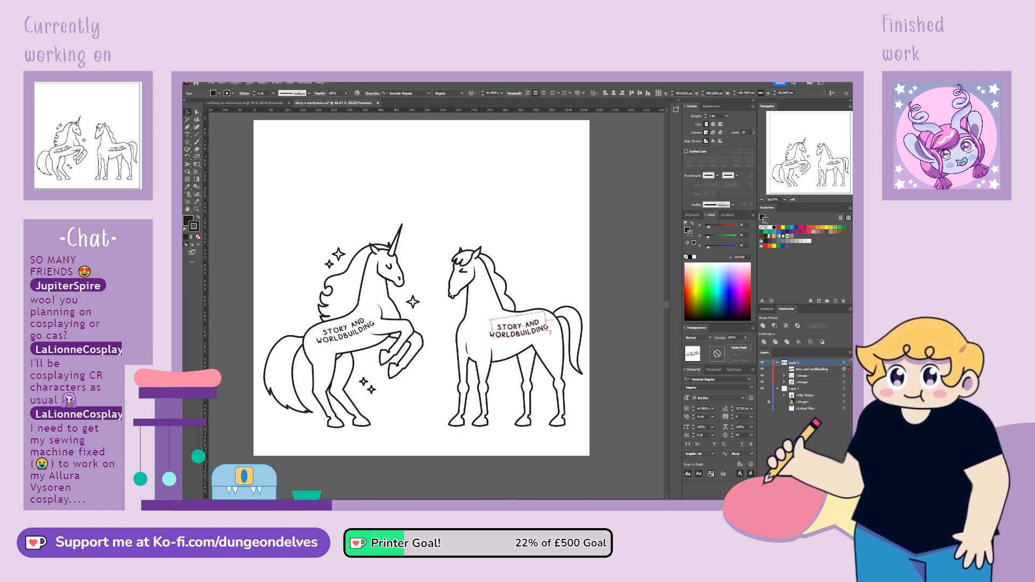
click(551, 333)
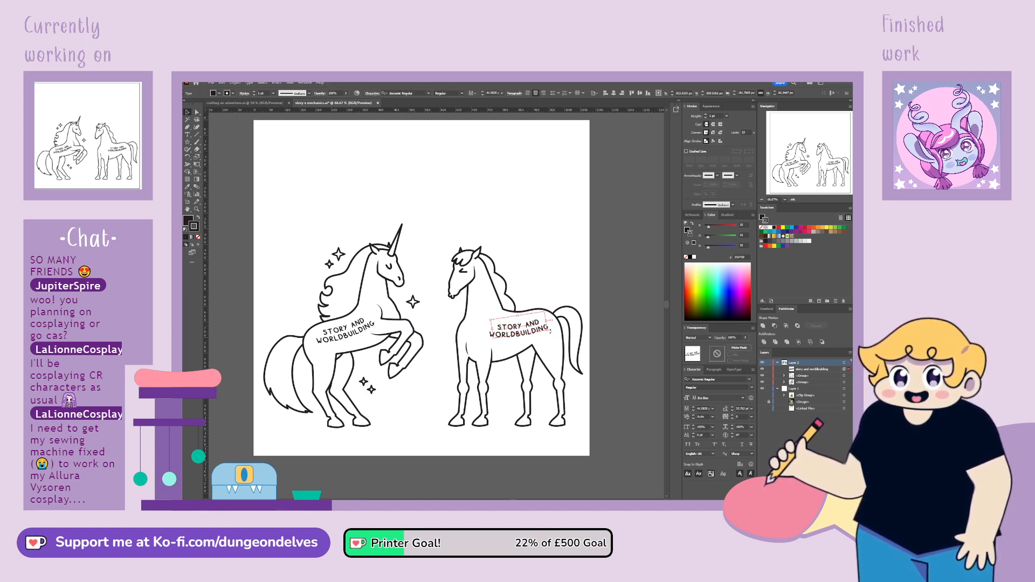
drag(552, 331, 552, 319)
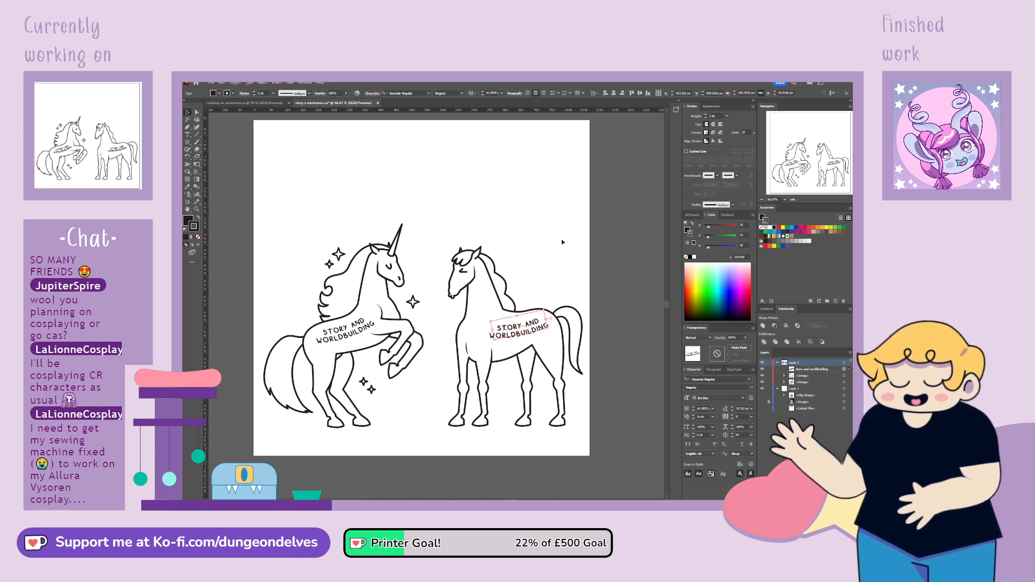
click(565, 294)
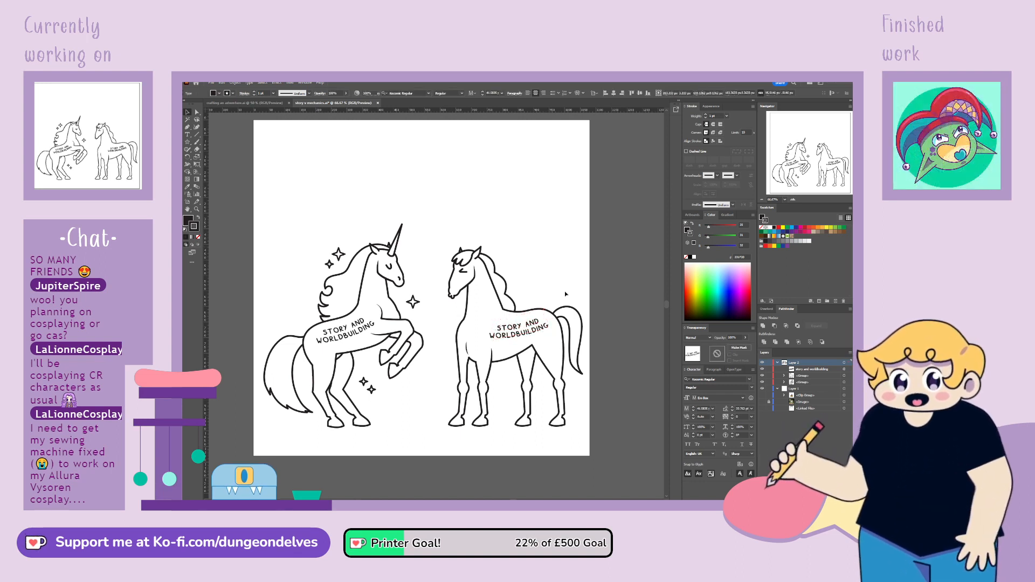
Check the rough sketch for the wording and replace the second horse's label text with GAME MECHANICS
click(764, 409)
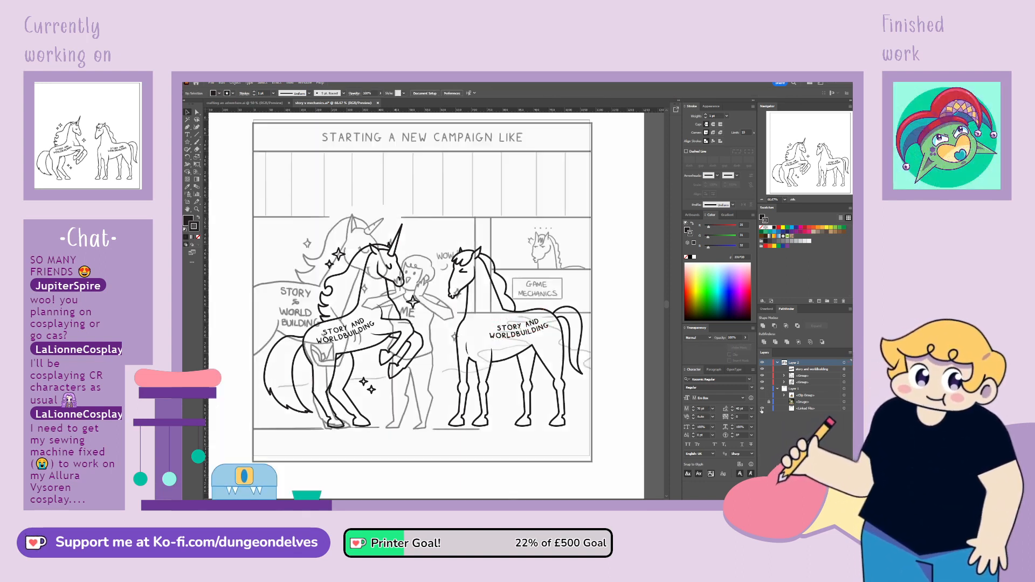
click(763, 408)
triple_click(514, 338)
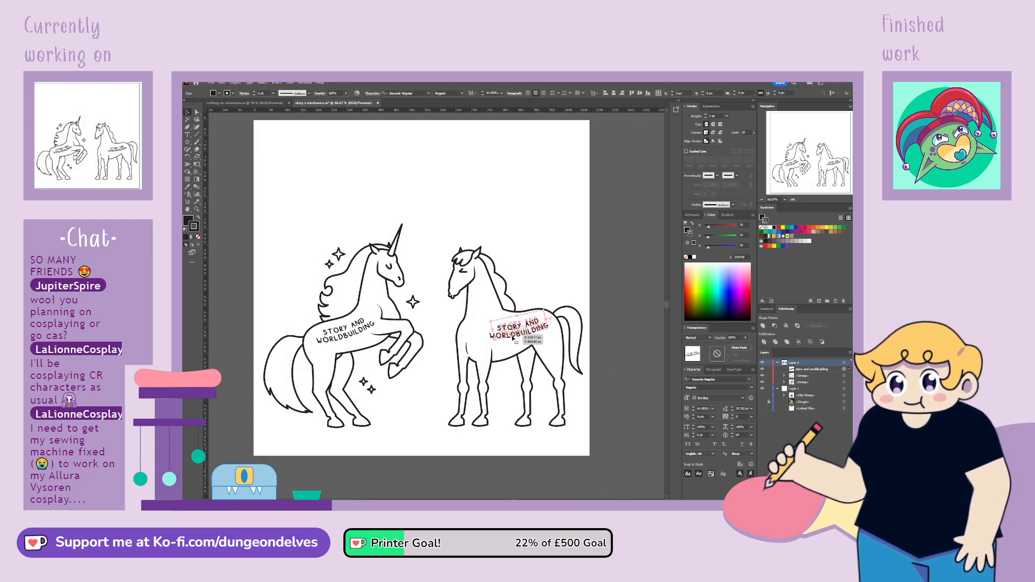
text(game)
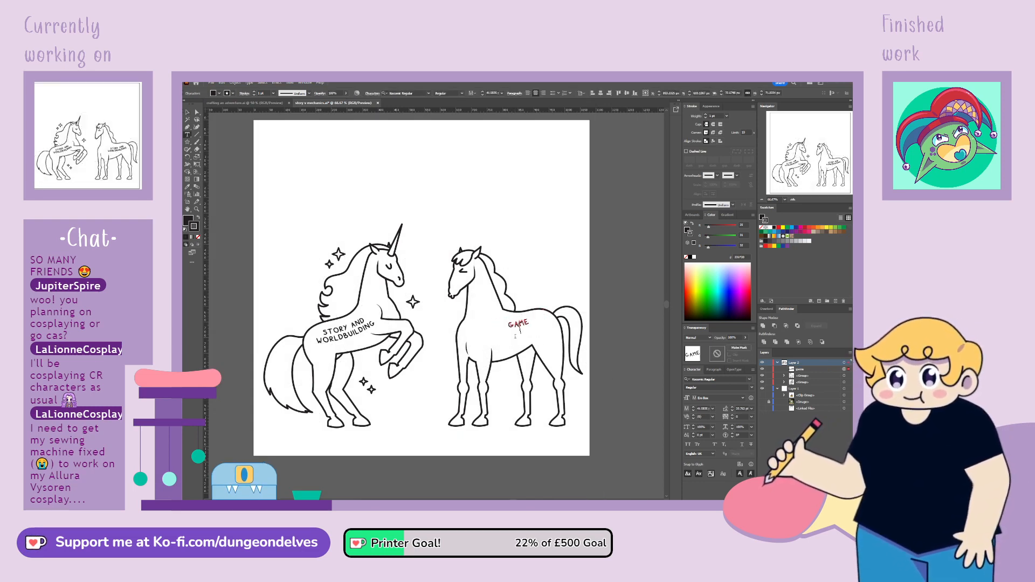
text( mec)
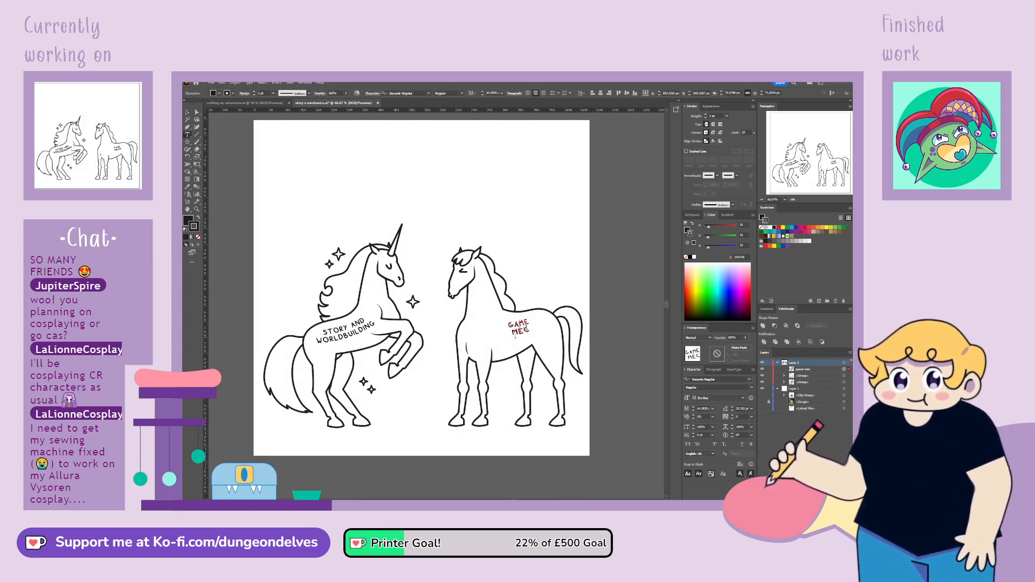
text(hanics)
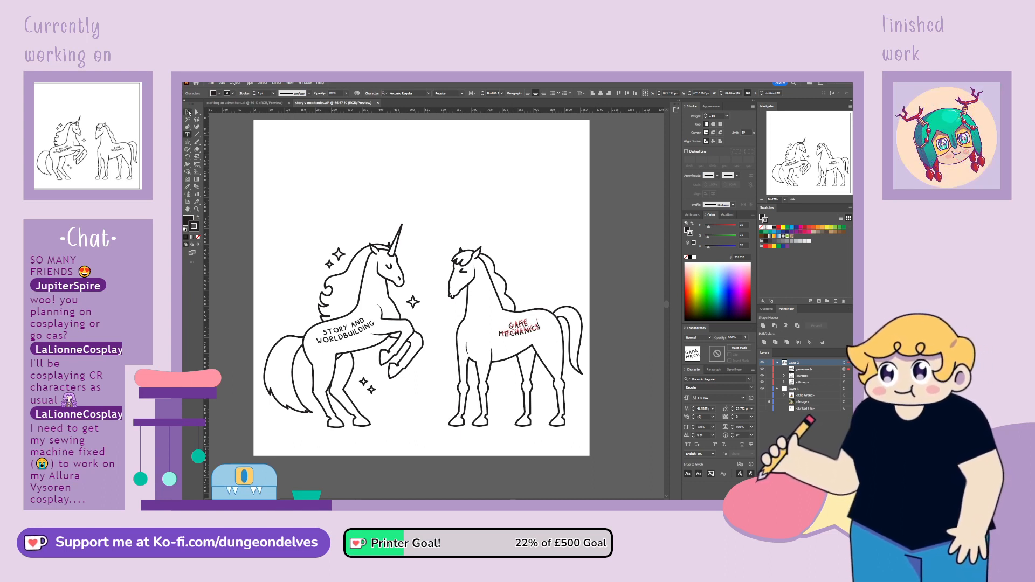
click(188, 112)
click(562, 412)
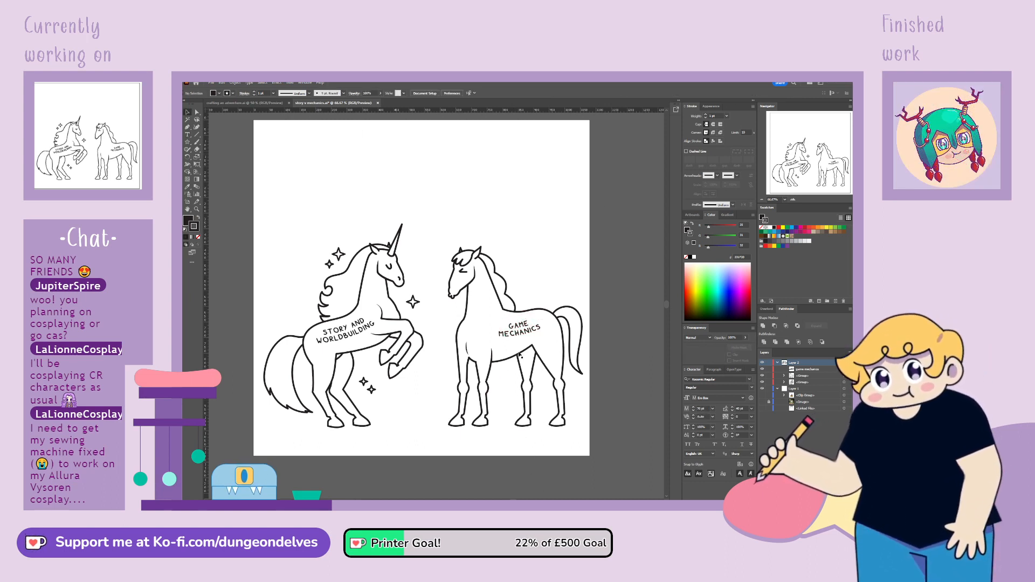
Shift the GAME MECHANICS label slightly toward the horse's rump and move it into the second horse's group in the layer stack
drag(524, 333, 530, 332)
click(532, 229)
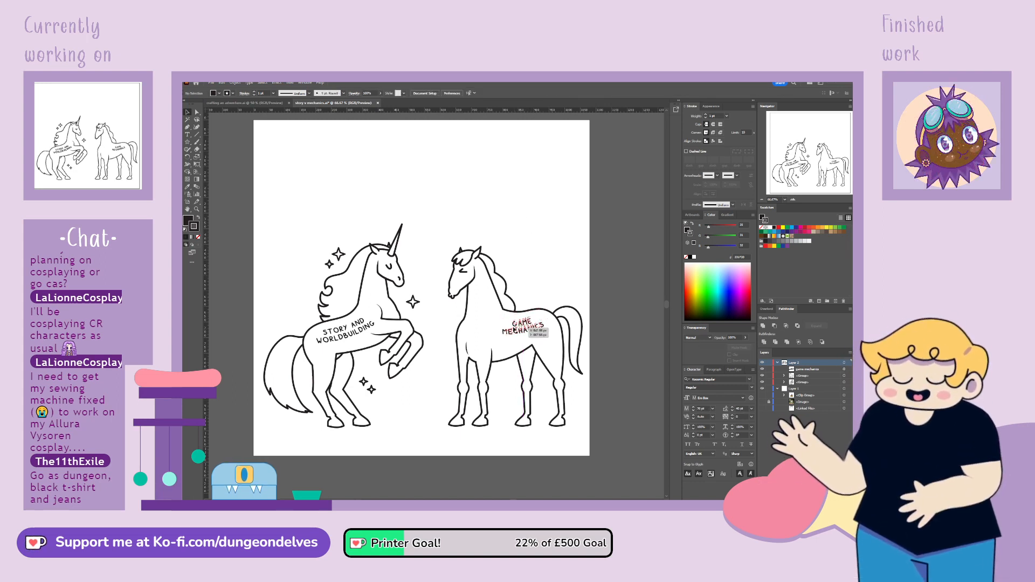
drag(526, 329, 528, 329)
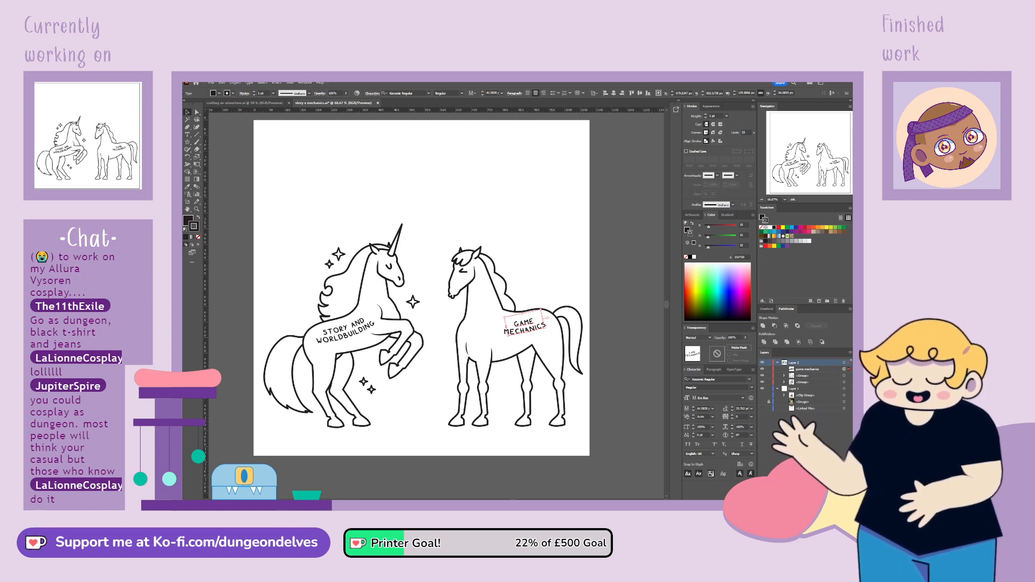
click(283, 461)
click(799, 376)
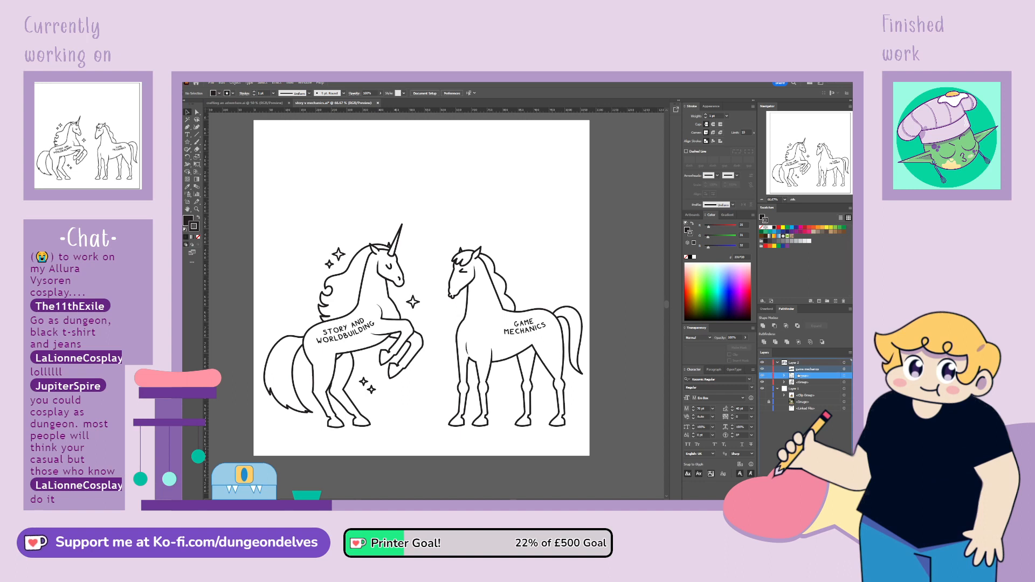
drag(800, 370, 799, 376)
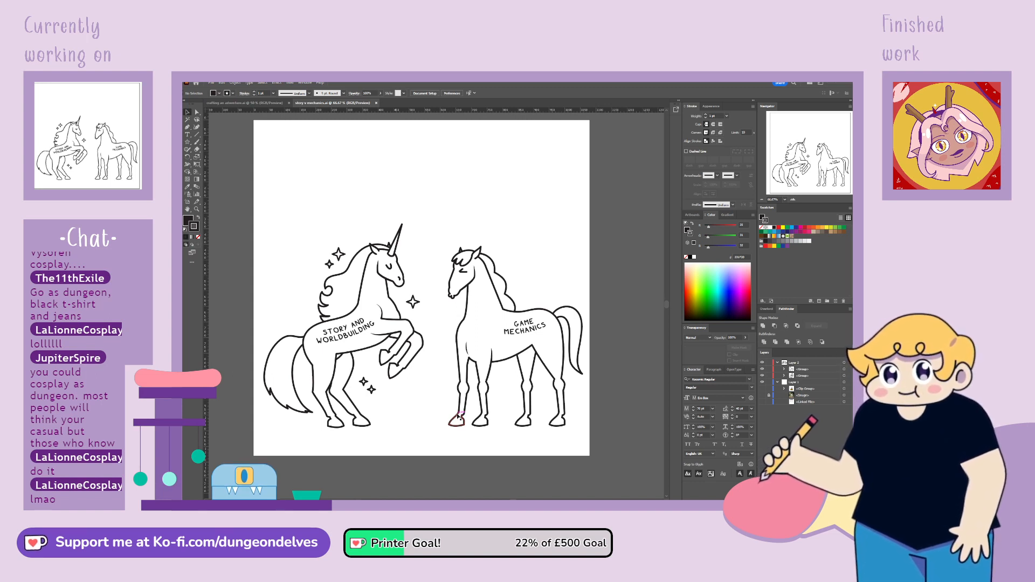
Review the rough comic sketch on its own with the line art hidden, and restore the line art view
click(762, 363)
click(762, 402)
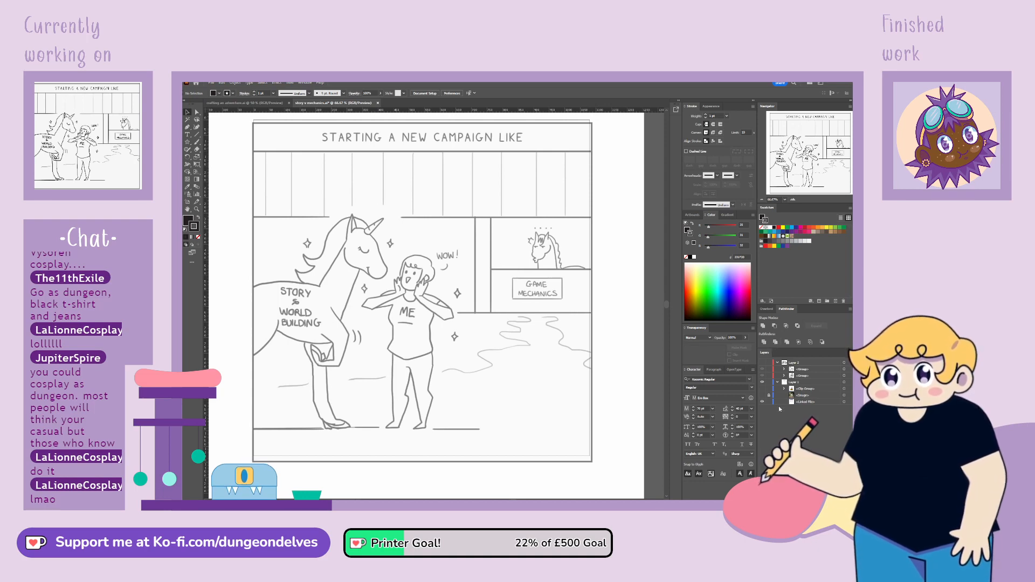
click(763, 402)
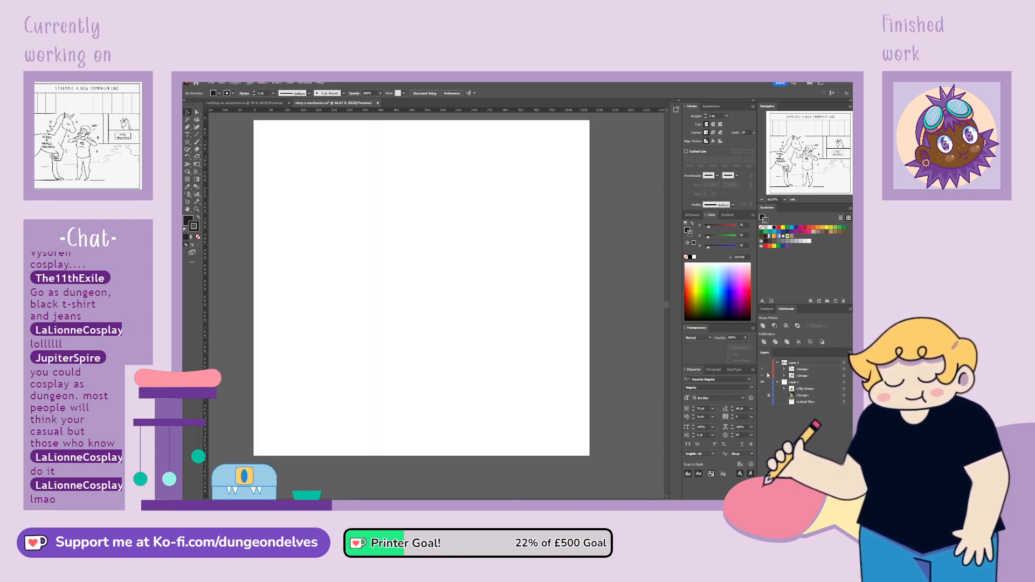
click(762, 363)
Scale the second horse group down proportionally and move it to the upper right of the artboard
click(491, 361)
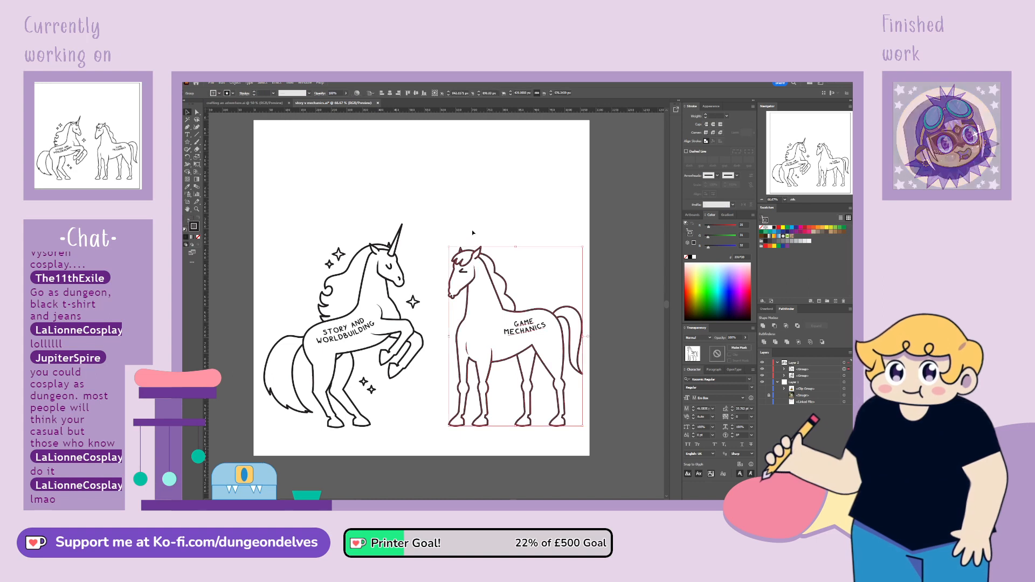
drag(516, 247, 516, 297)
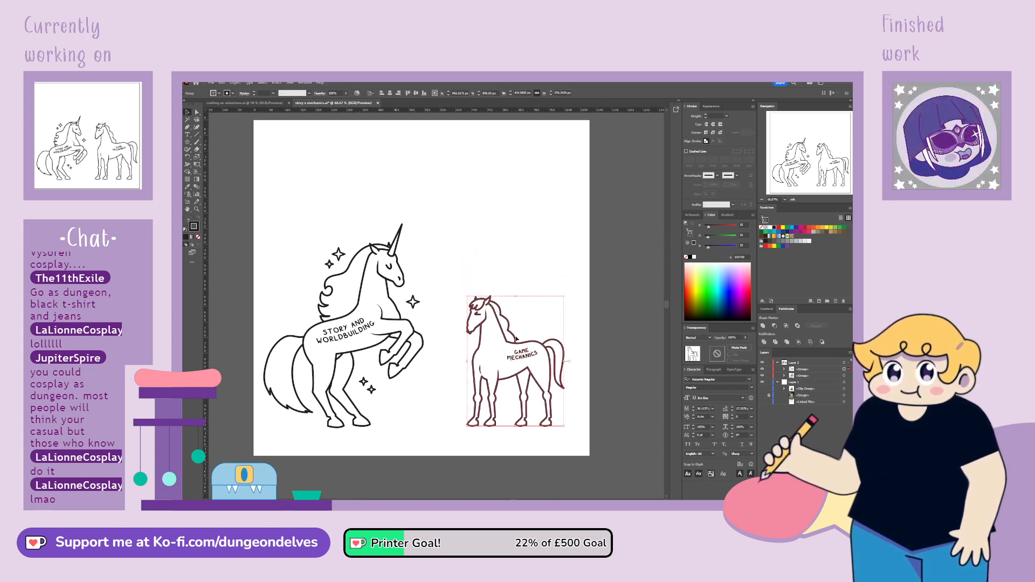
drag(516, 339, 520, 192)
Enlarge the unicorn group slightly and shift it a little up and to the right on the artboard
click(372, 249)
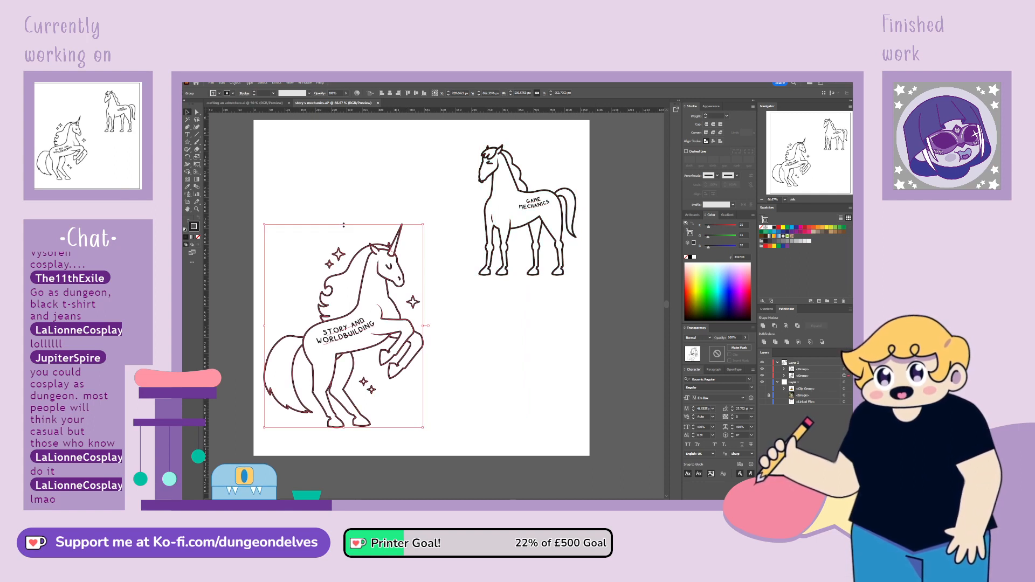
drag(344, 225, 344, 212)
drag(372, 345, 382, 341)
Shrink the second horse a little more and reposition it slightly lower and closer to the unicorn
drag(525, 227, 506, 226)
drag(508, 145, 508, 152)
drag(506, 231, 508, 238)
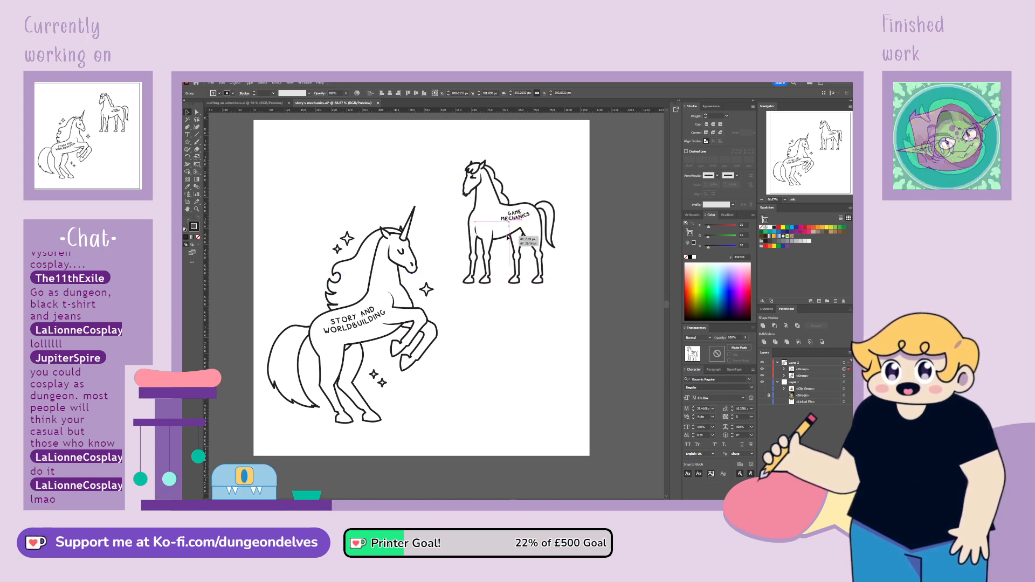
click(595, 328)
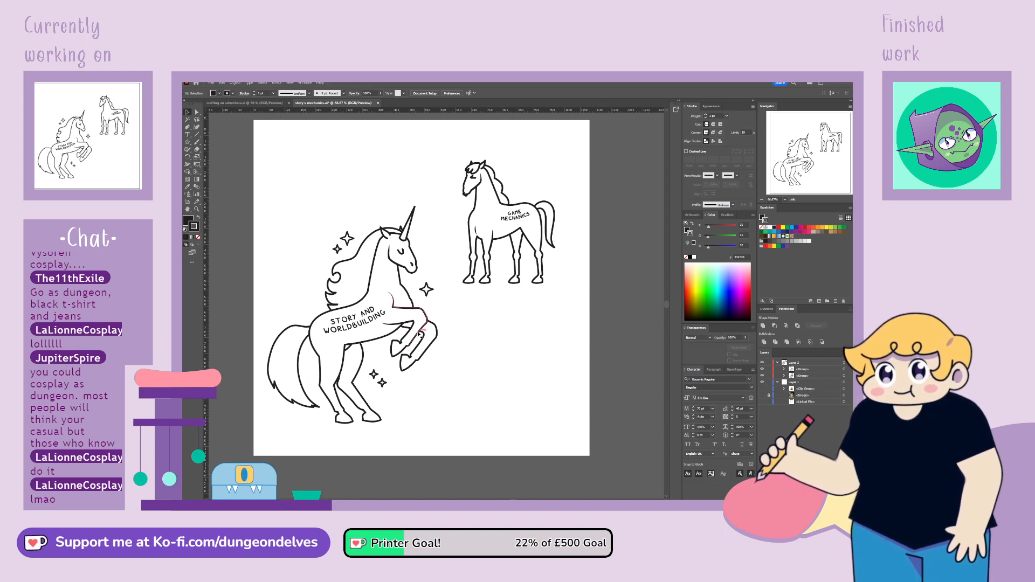
Nudge the unicorn slightly up and to the right, and the second horse a little toward the artboard's upper right corner
drag(420, 333, 423, 332)
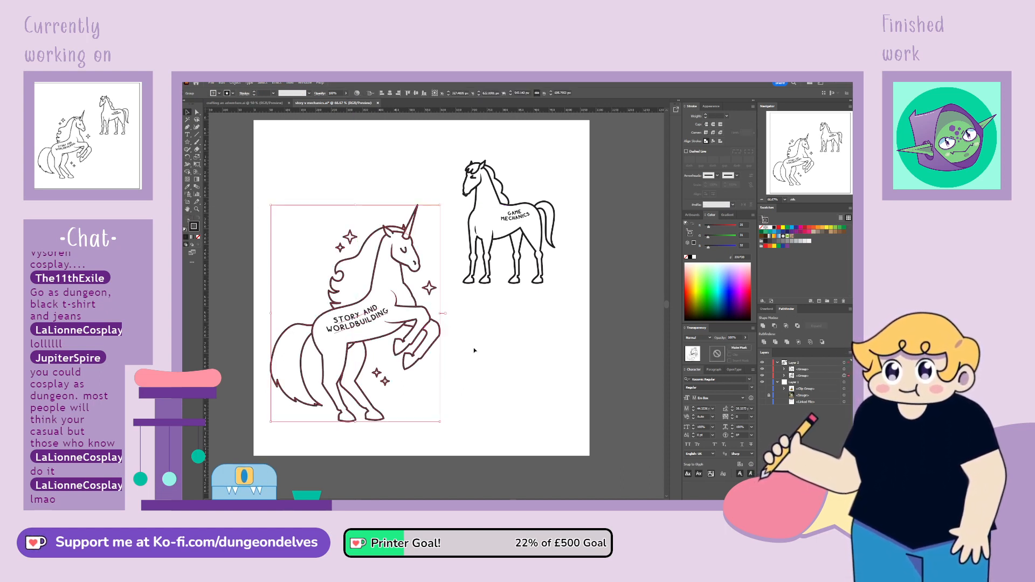
click(473, 347)
drag(520, 274, 527, 268)
click(527, 333)
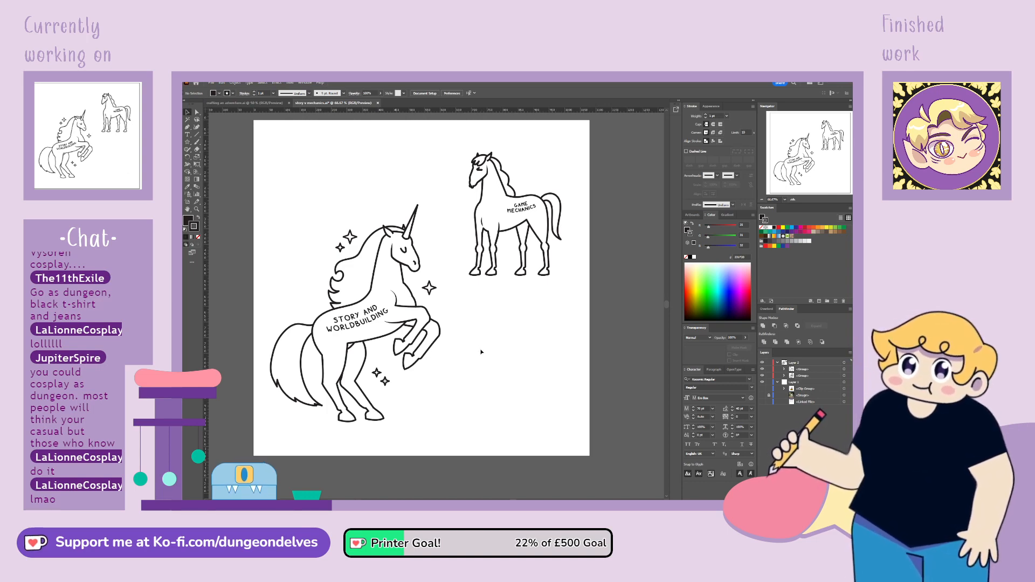
Check the sketch's heading and add the title text STARTING A NEW CAMPAIGN above the unicorn
drag(493, 325, 496, 345)
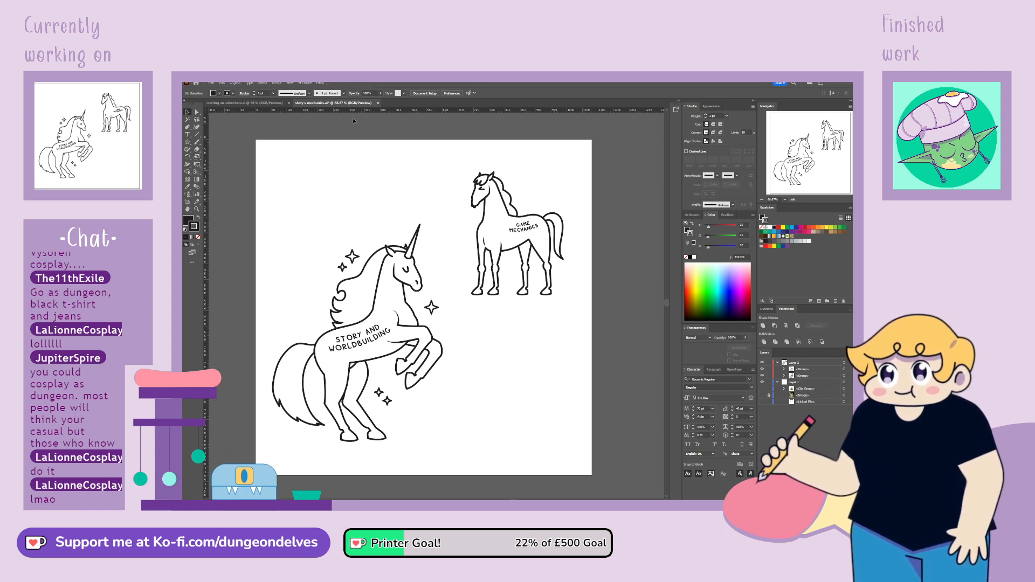
click(762, 402)
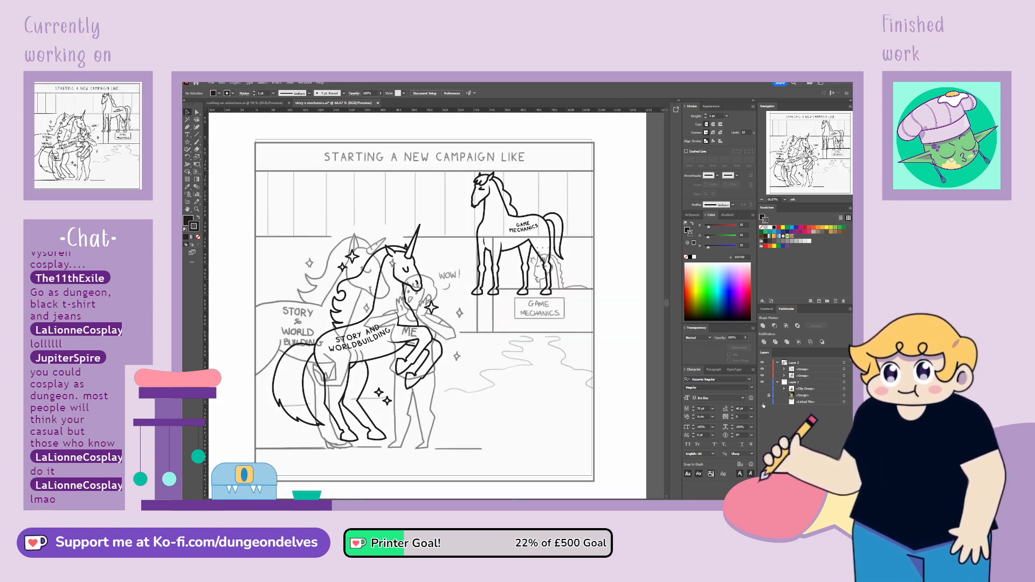
click(763, 402)
key(t)
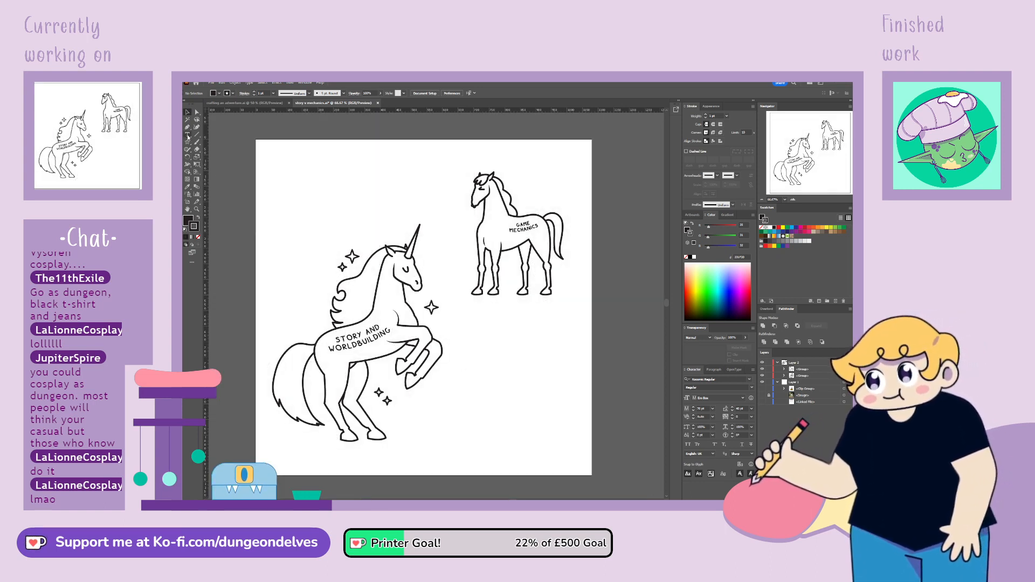
click(343, 195)
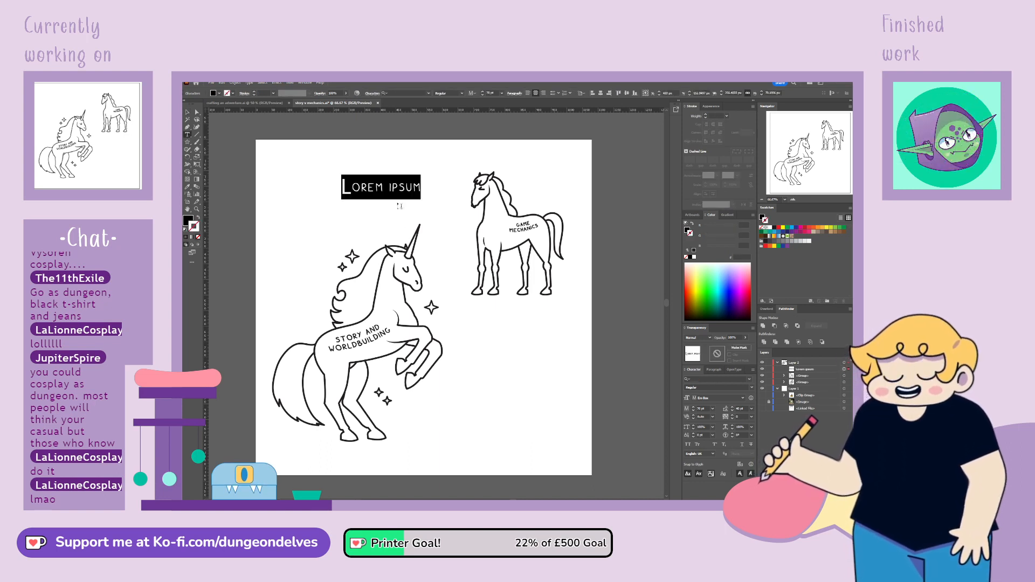
text(STARTI)
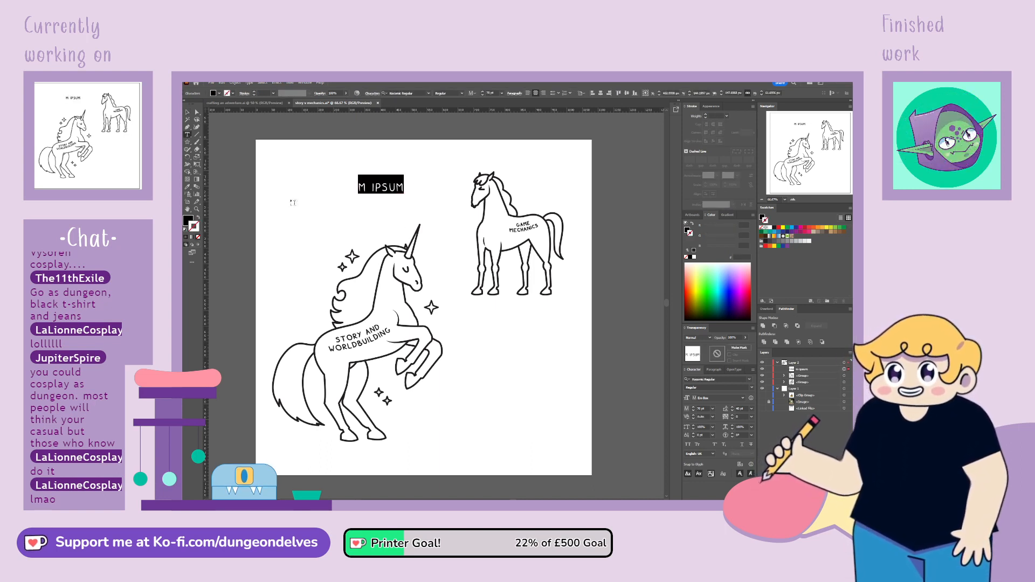
text(NG A NEW)
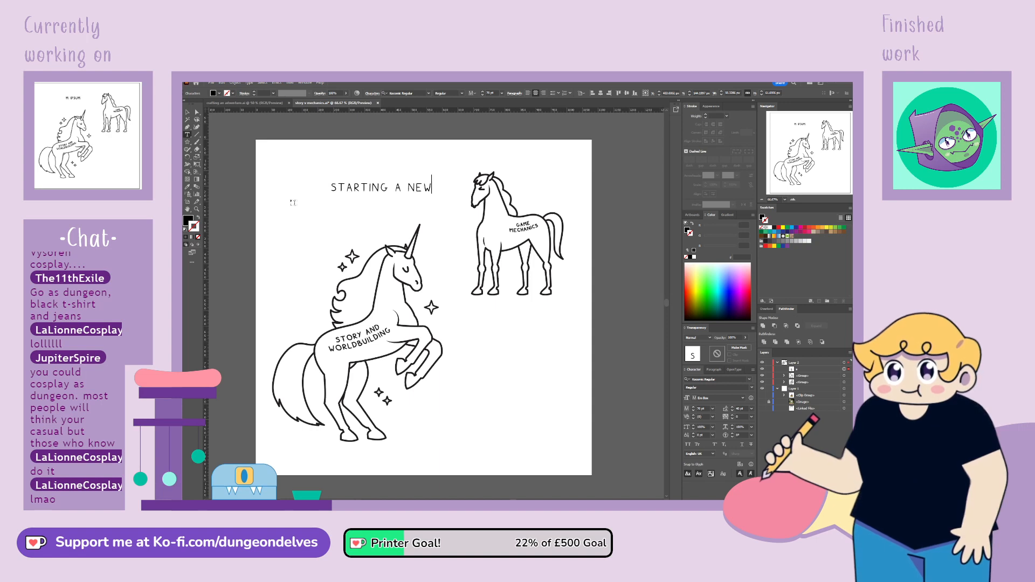
text( CAMPAIGN)
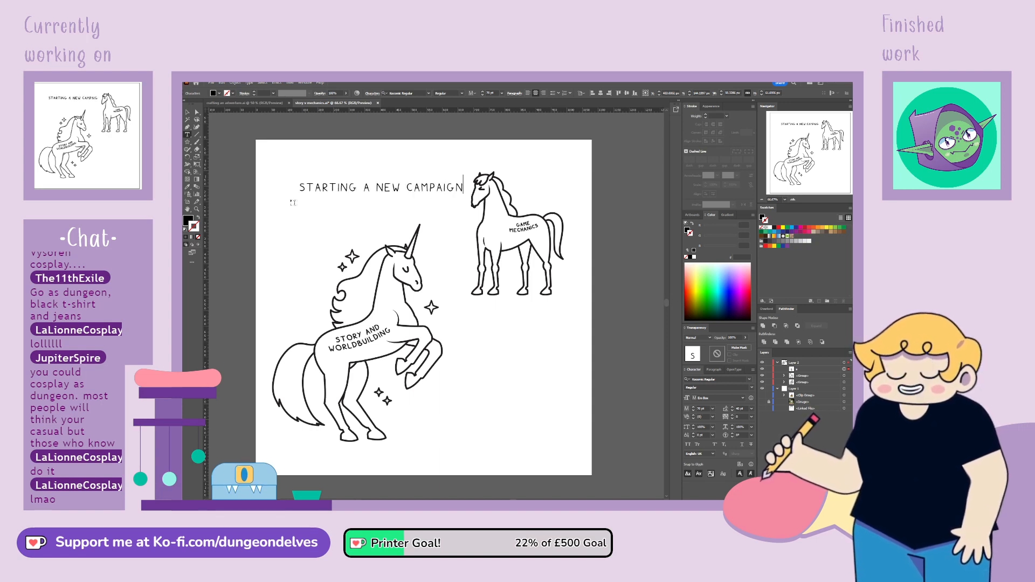
key(Escape)
Give the title text the same dark fill and stroke as the labels on the horses
click(187, 220)
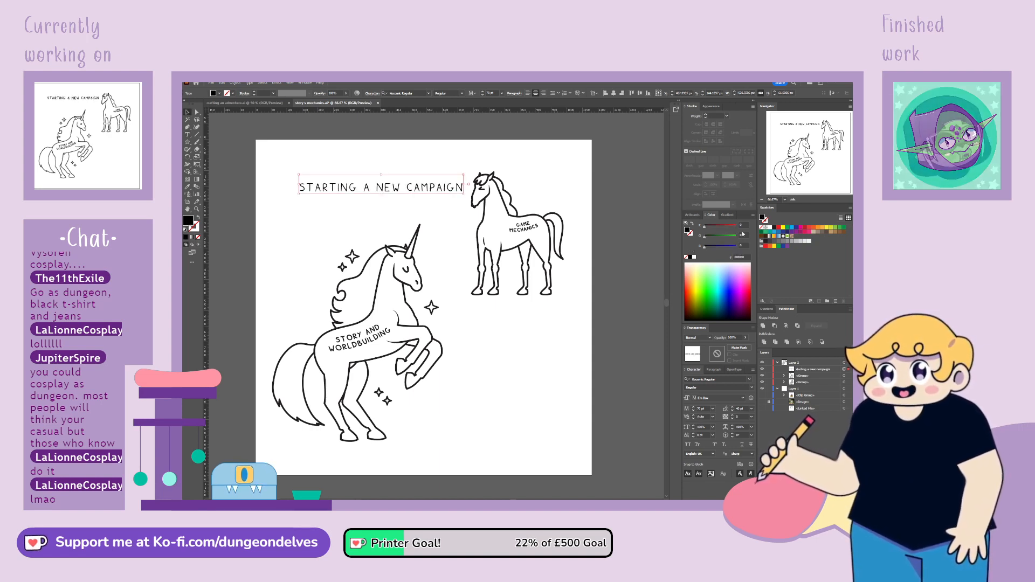
key(x)
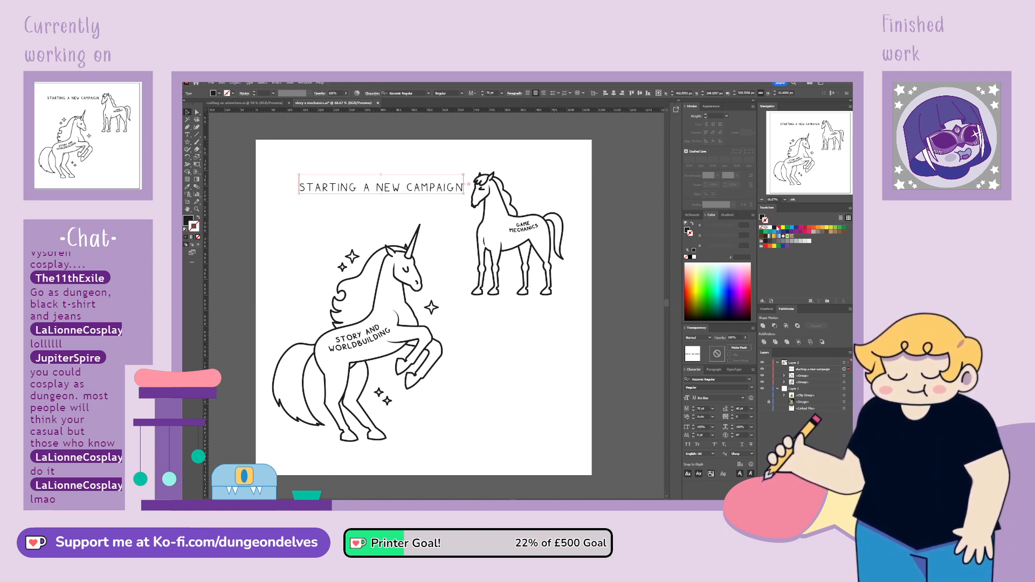
click(705, 274)
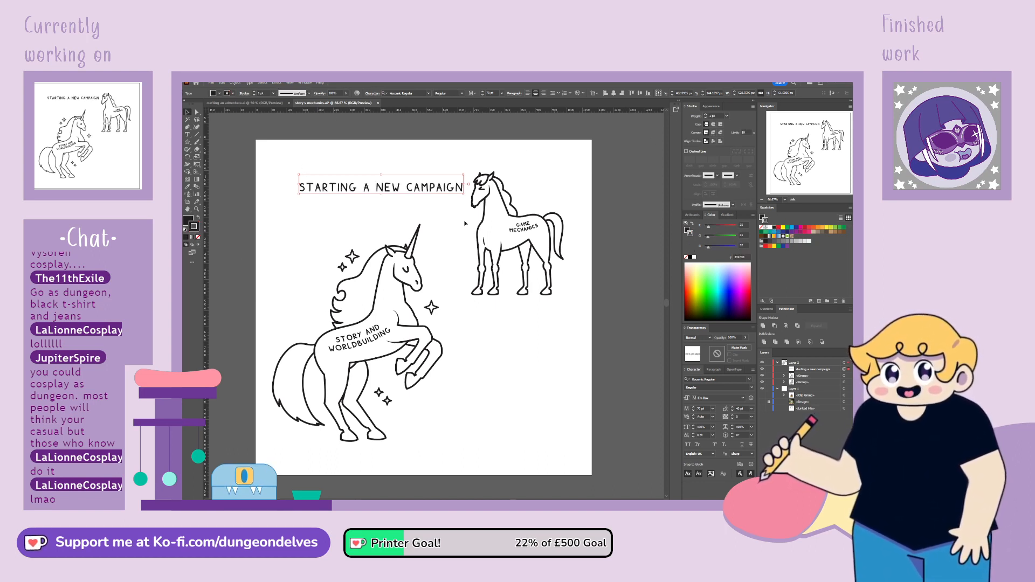
Centre the title text horizontally on the artboard and move it up closer to the artboard's upper edge
click(614, 94)
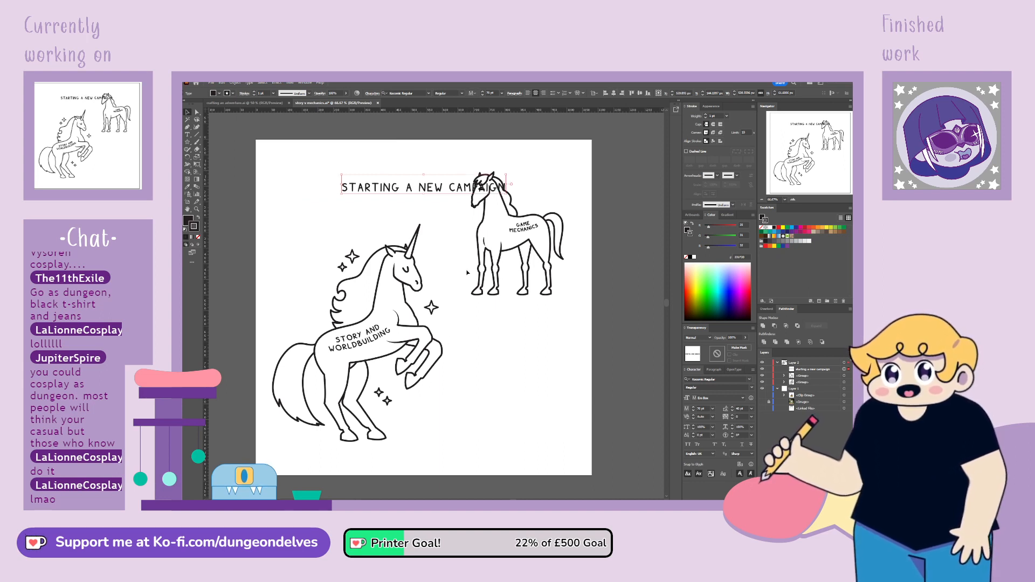
drag(442, 189, 443, 169)
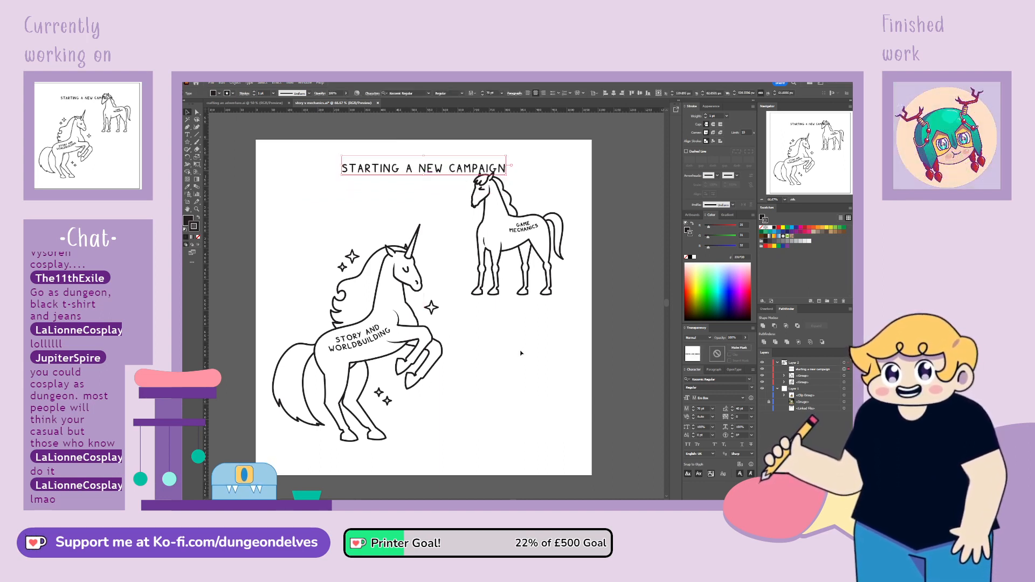
click(521, 353)
Shrink the unicorn and second horse slightly and move the second horse lower, leaving clear space beneath the title
drag(518, 246, 517, 260)
shift+click(418, 289)
drag(419, 185, 419, 200)
click(562, 202)
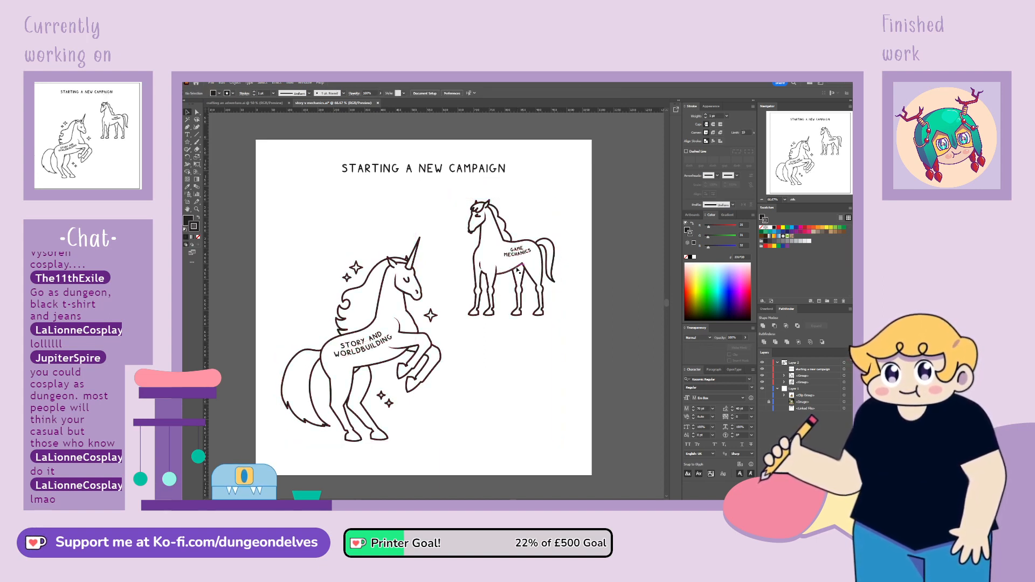
Shift the second horse slightly up and to the right, and nudge the unicorn a little to the left
drag(519, 269, 529, 258)
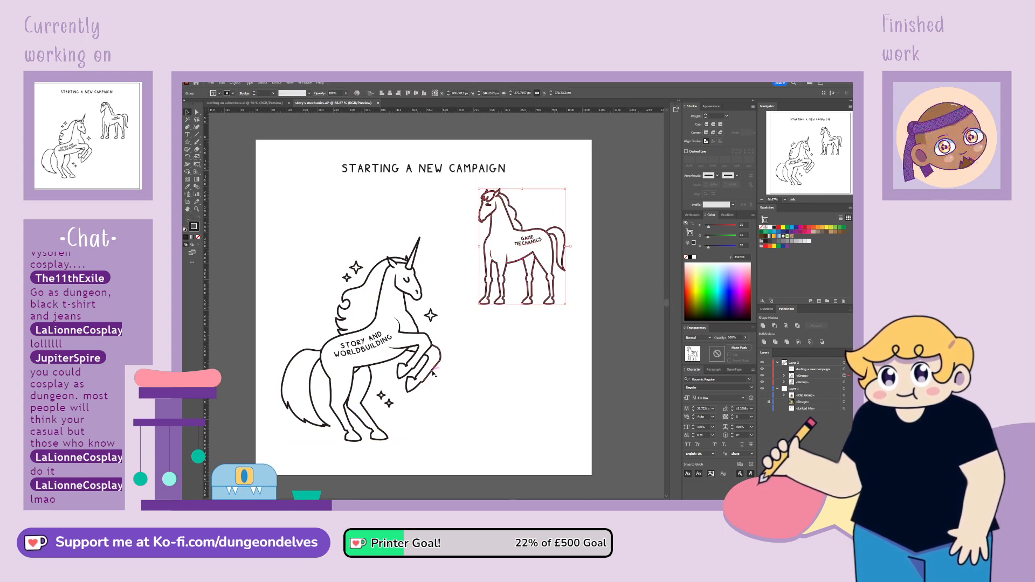
drag(433, 373, 426, 375)
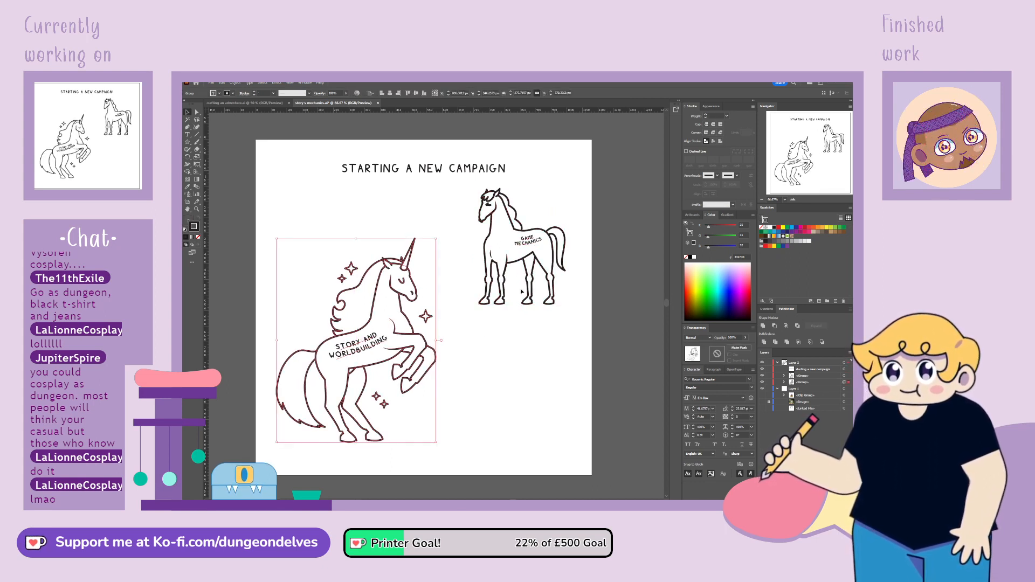
drag(506, 296, 500, 299)
click(497, 338)
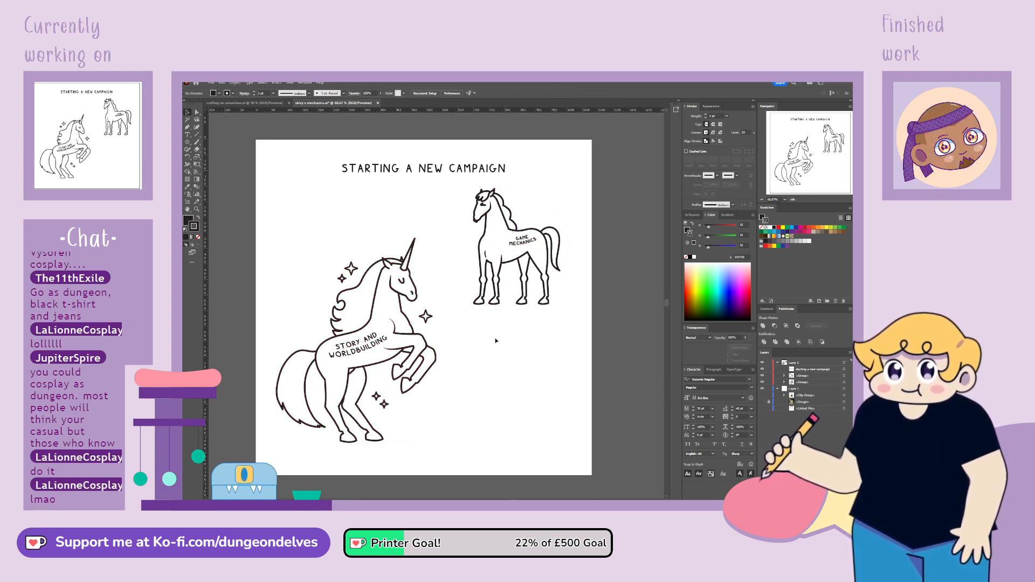
Deselect the artwork and hide the second horse's group, leaving the unicorn and title shown
click(438, 360)
click(468, 375)
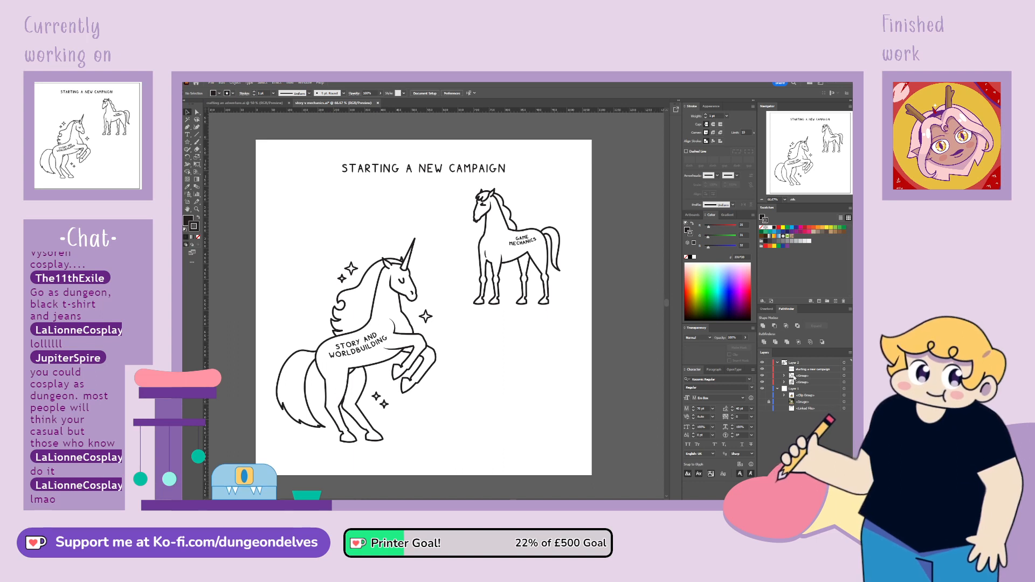
click(763, 376)
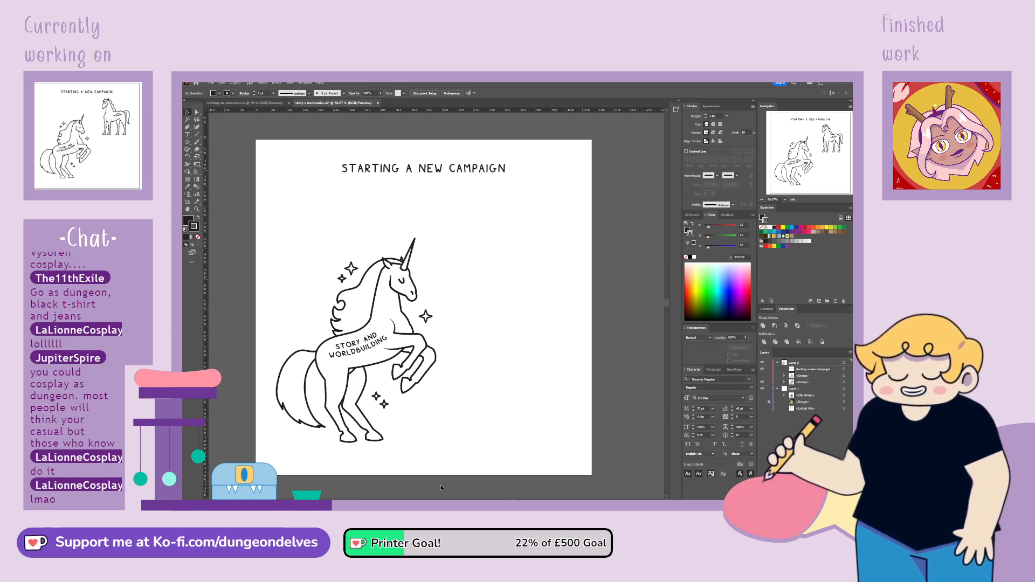
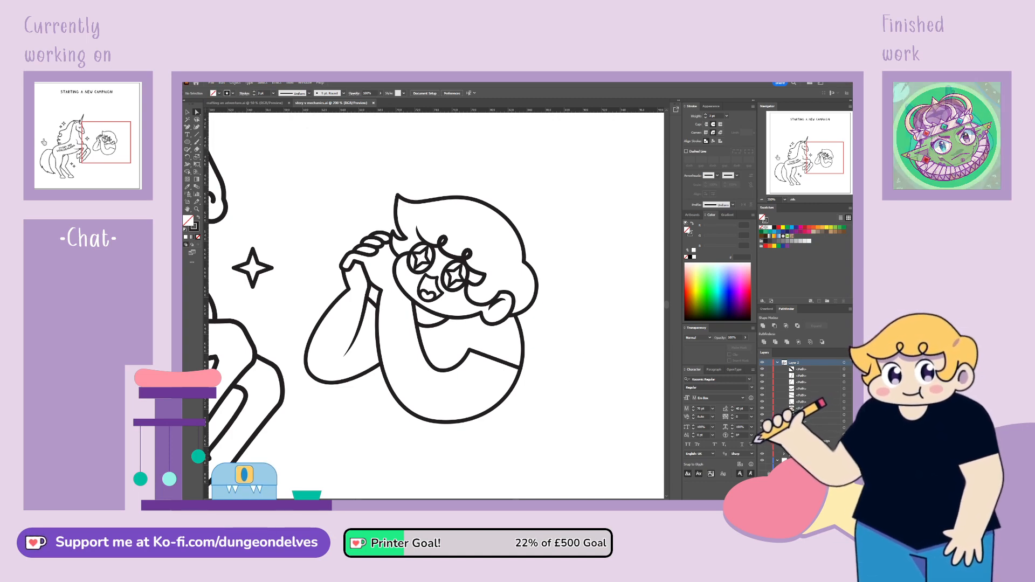
Reshape the front arm outline of the character facing the unicorn, bulging the shoulder curve further outward to the right
key(ctrl+minus)
key(ctrl+minus)
key(ctrl+minus)
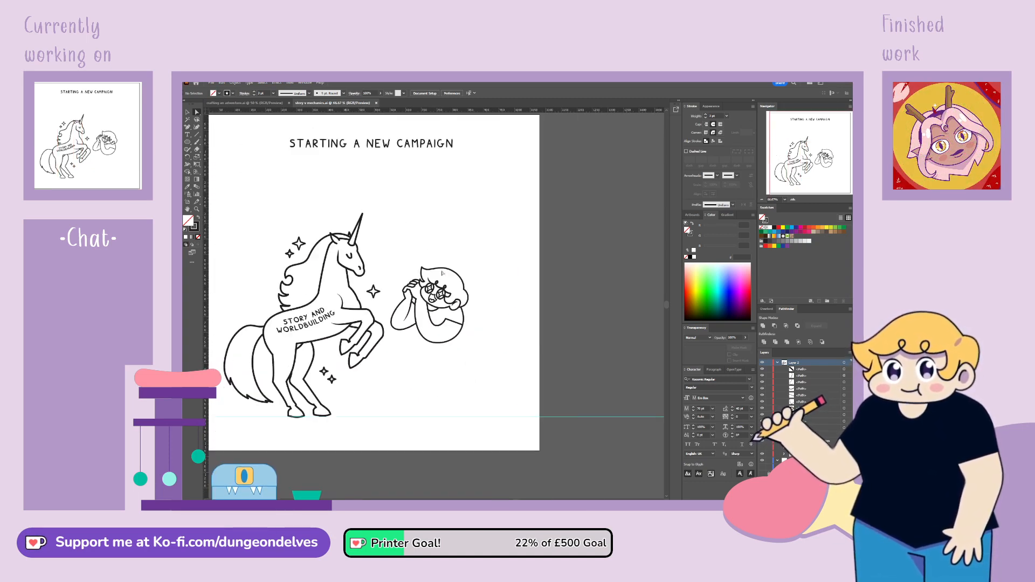
drag(448, 361, 499, 344)
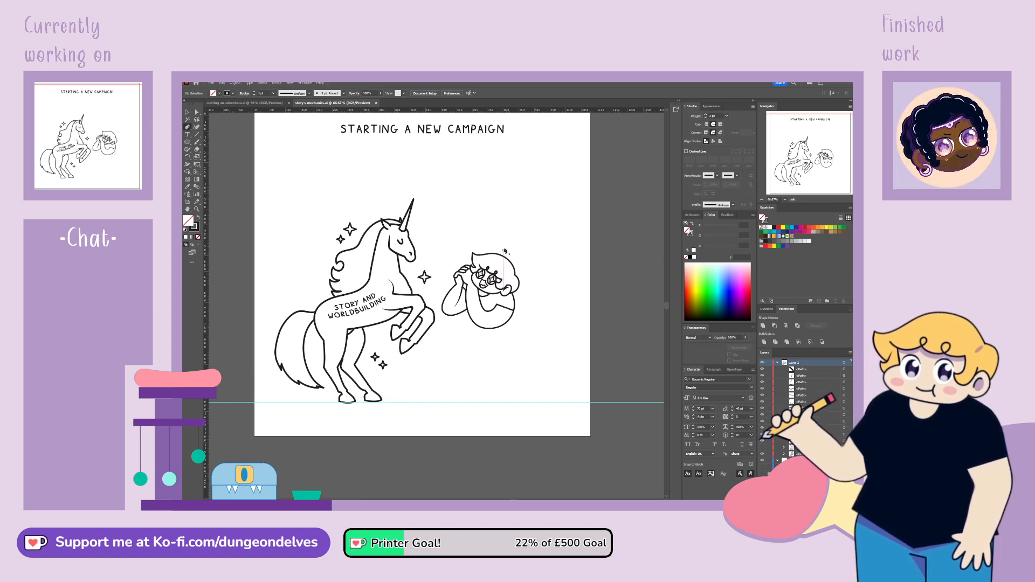
key(a)
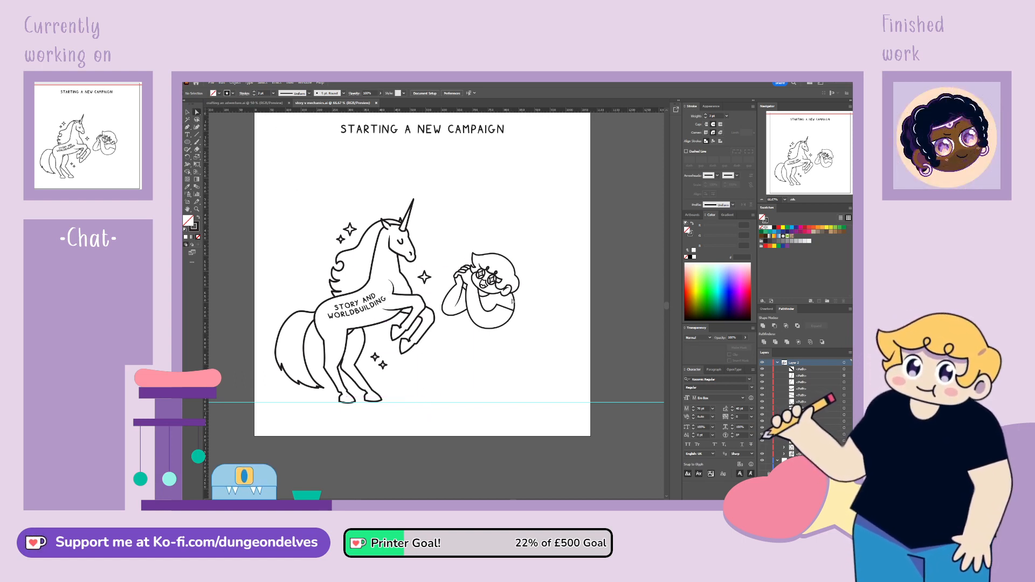
click(516, 299)
key(ctrl+=)
key(ctrl+=)
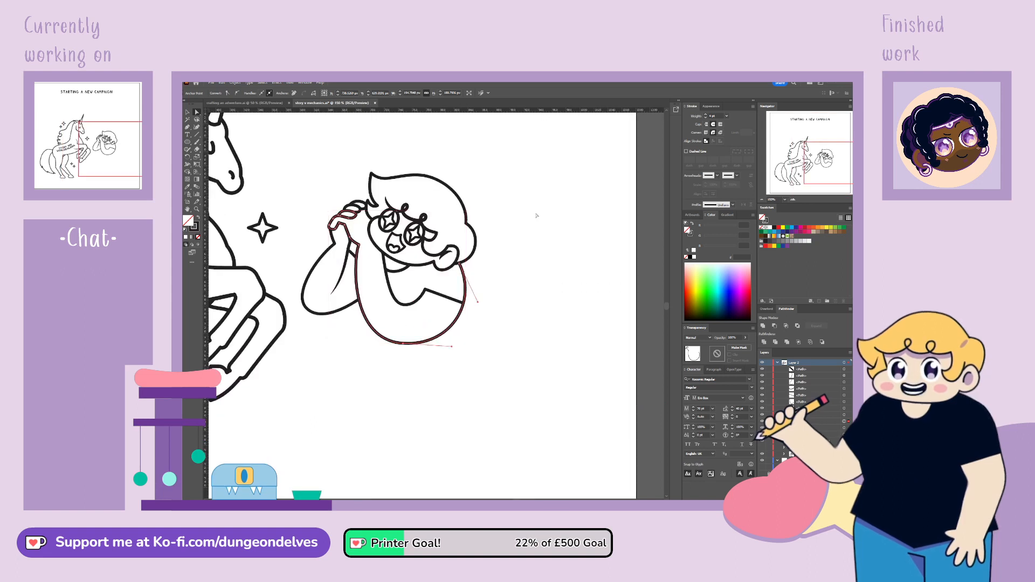
click(460, 263)
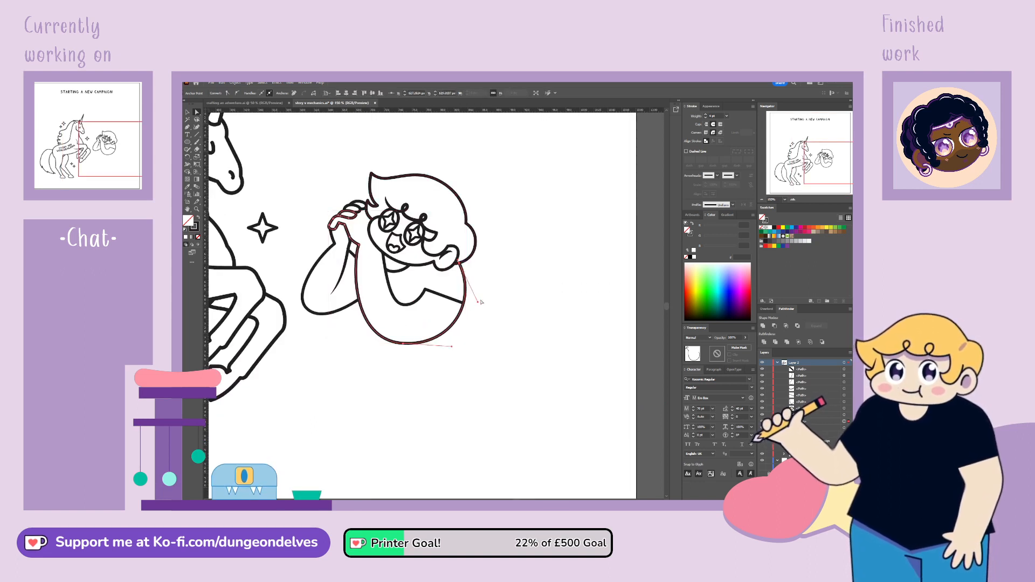
drag(478, 303, 498, 301)
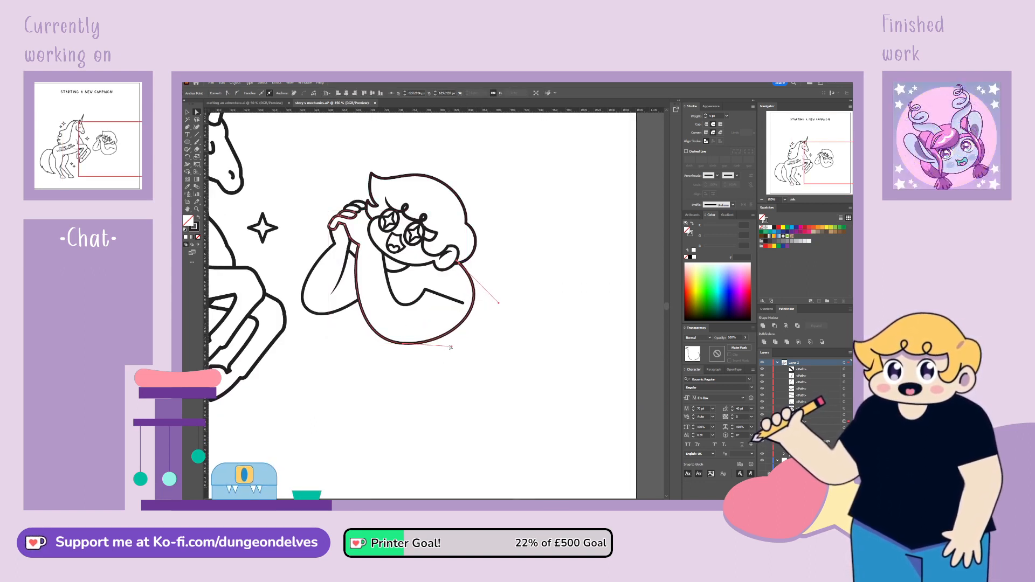
drag(452, 347, 452, 350)
Reposition the sleeve's hem line so that its outer end meets the widened arm outline
click(426, 292)
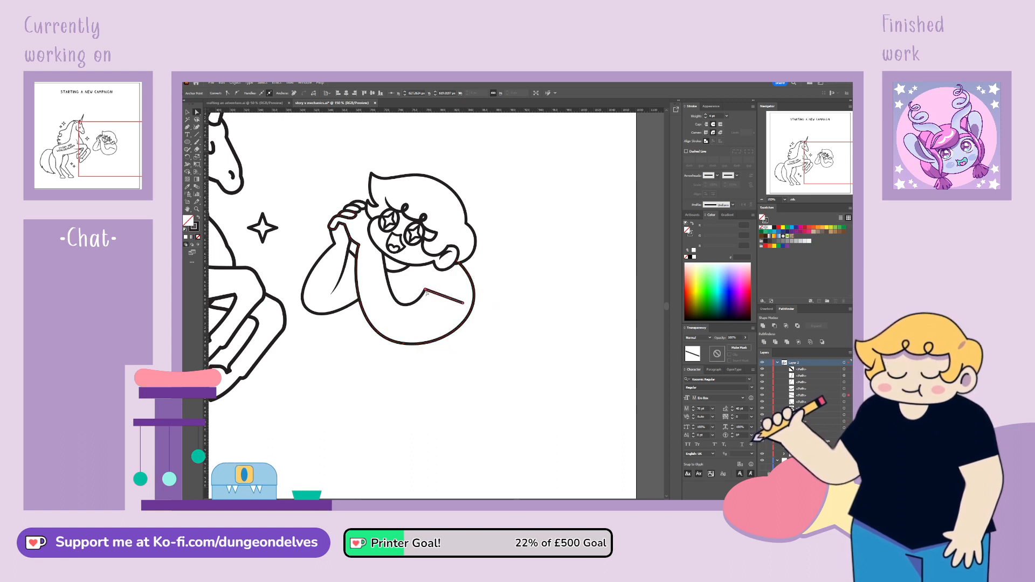
drag(429, 290, 502, 304)
click(497, 317)
click(474, 304)
click(501, 467)
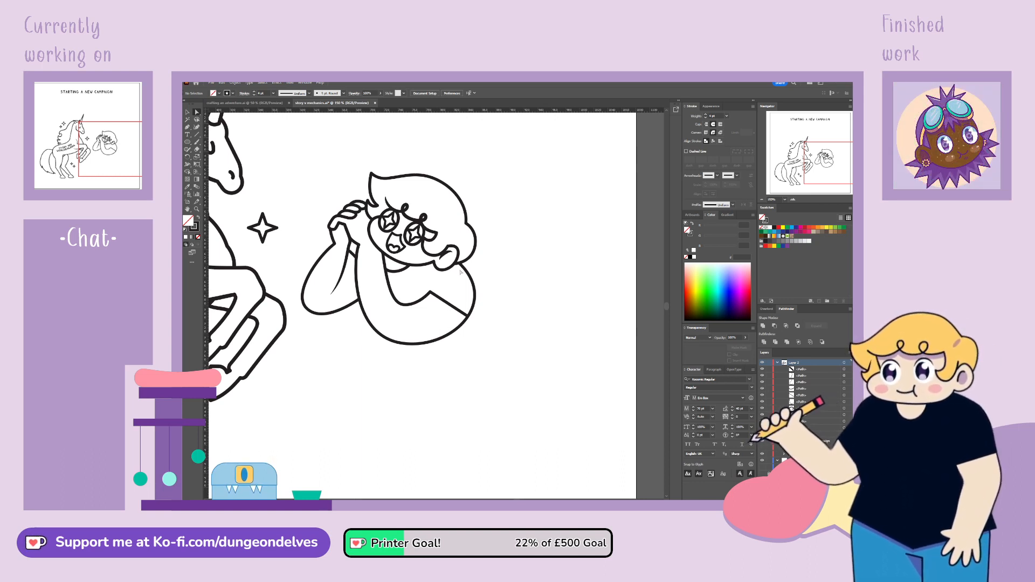
click(467, 308)
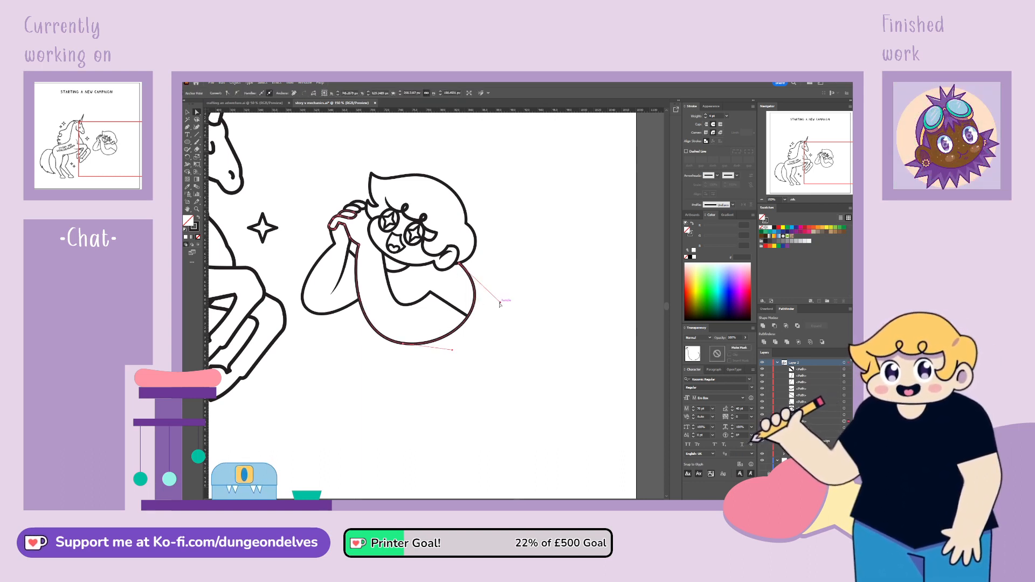
click(485, 341)
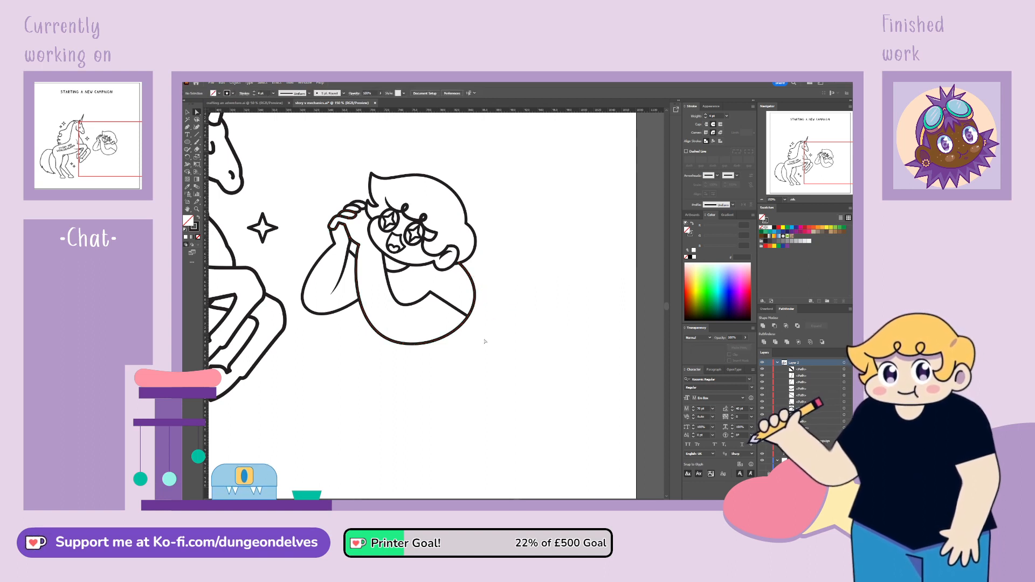
Draw a straight-edged shirt outline beneath the character's arms, flaring outward to a pointed hem
key(ctrl+minus)
key(ctrl+minus)
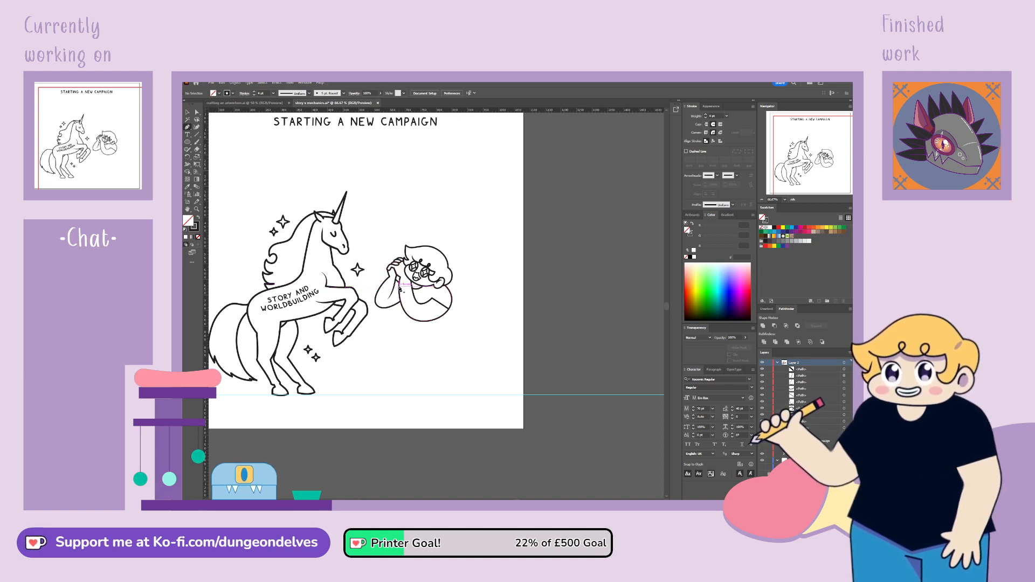
click(394, 296)
drag(394, 296, 448, 312)
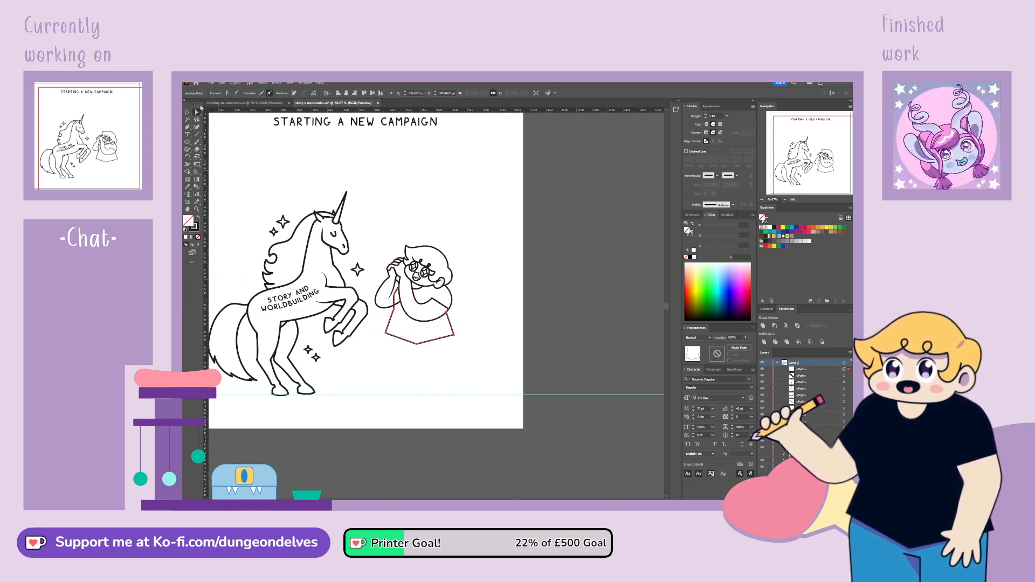
Smooth the shirt's upper left edge beneath the raised arm into a curve and adjust its anchor points
key(ctrl+equal)
key(ctrl+equal)
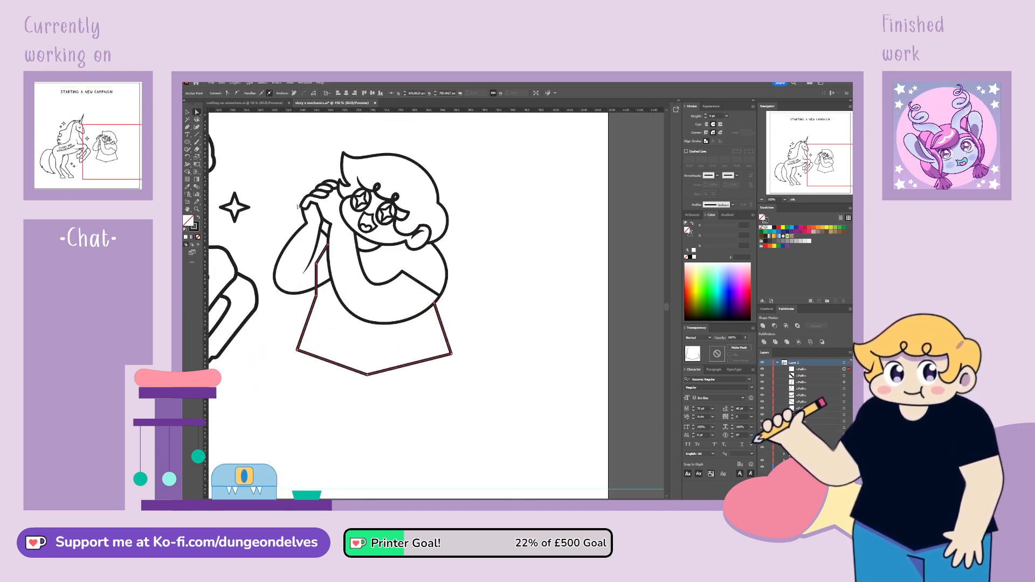
drag(316, 265, 315, 265)
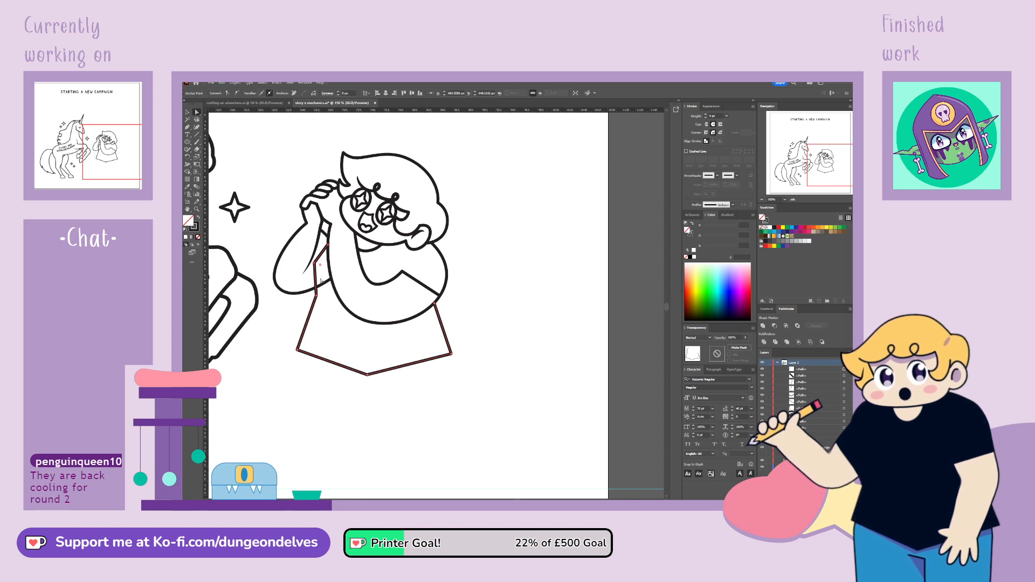
drag(317, 296, 314, 265)
click(238, 93)
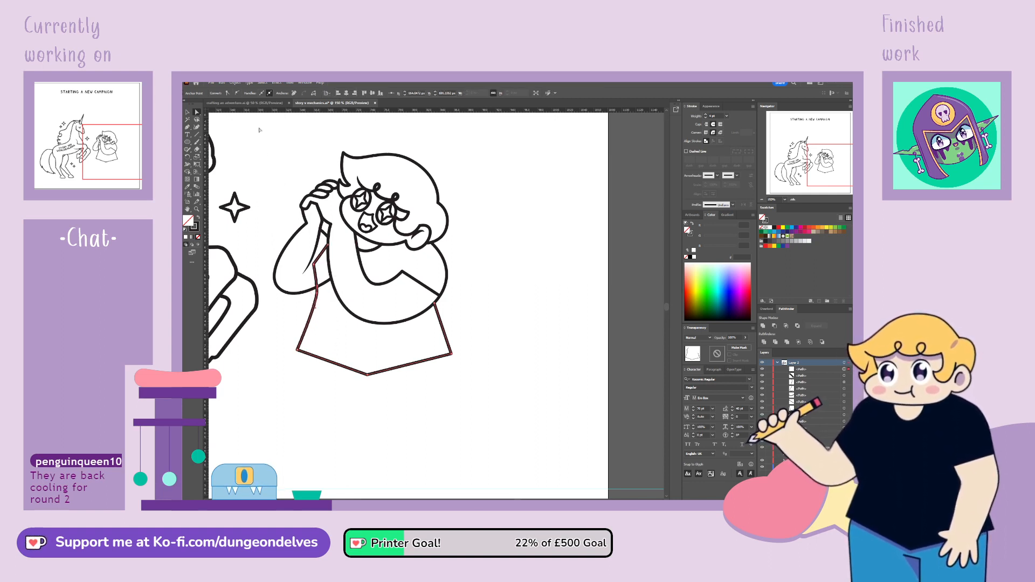
click(314, 265)
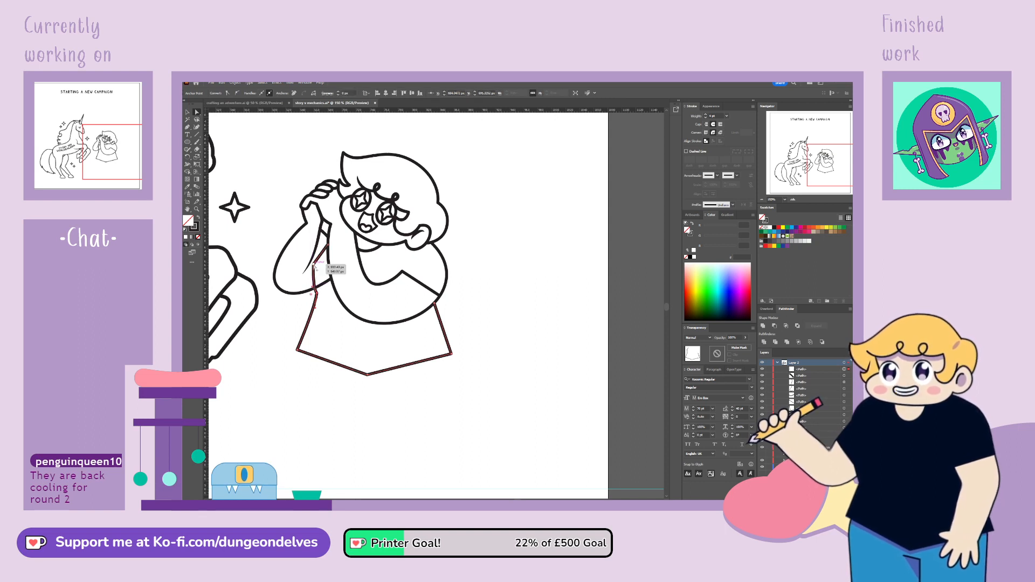
click(237, 94)
drag(316, 260, 318, 254)
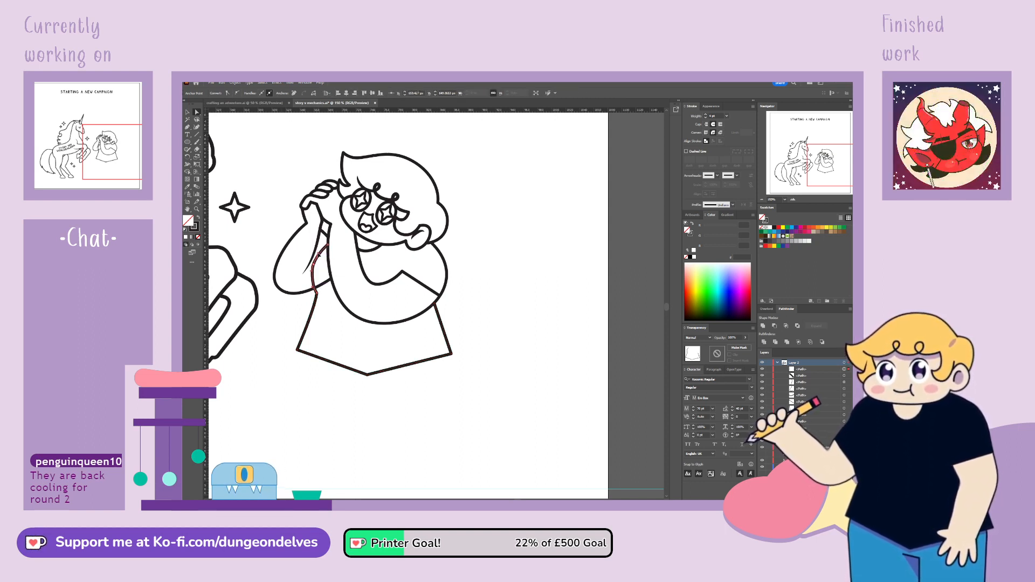
click(312, 305)
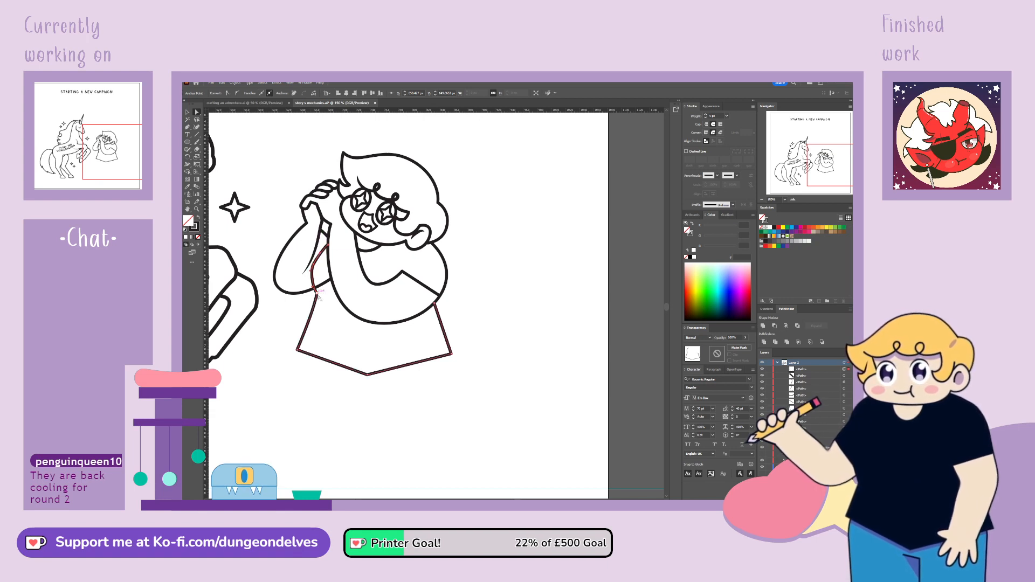
Round the shirt's pointed hem into a smooth curve and move both of its bottom corners inward
click(298, 350)
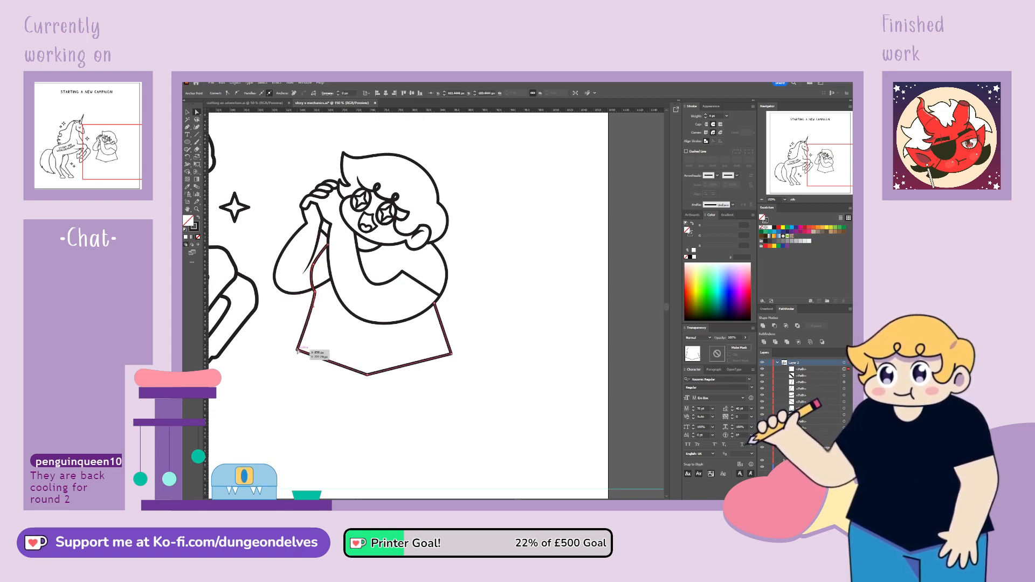
click(367, 373)
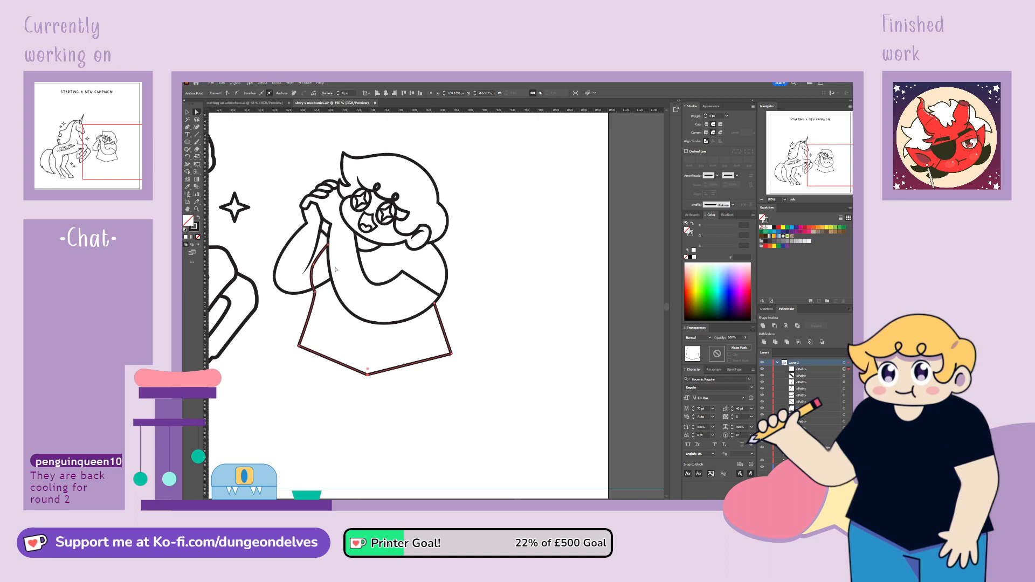
click(236, 94)
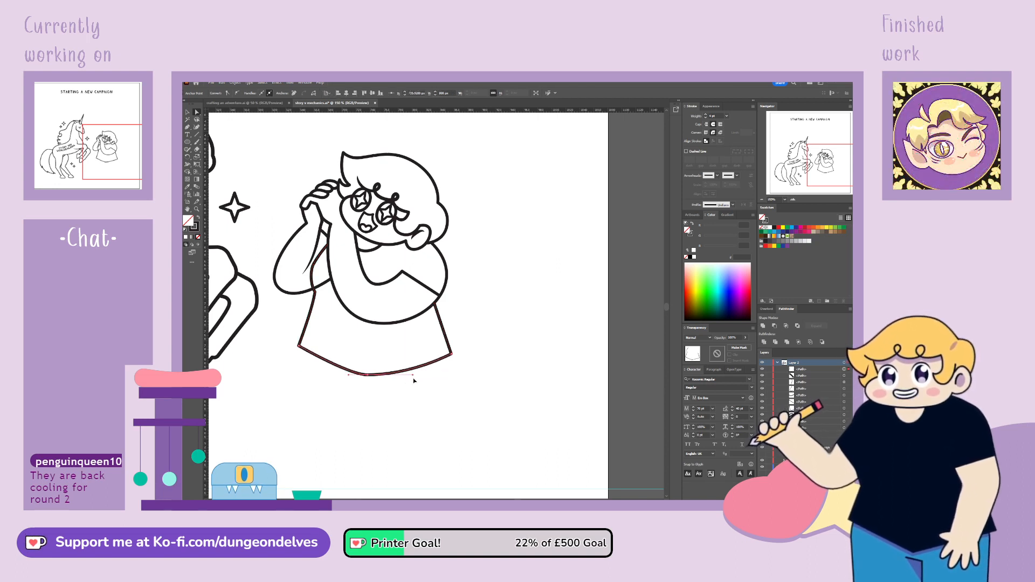
drag(348, 375, 303, 347)
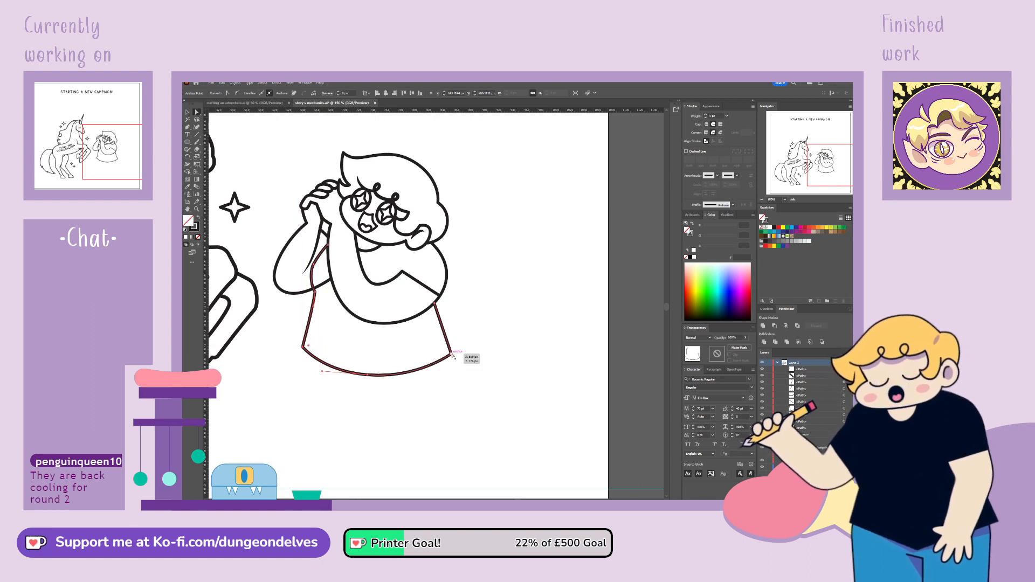
click(452, 354)
drag(454, 357, 446, 353)
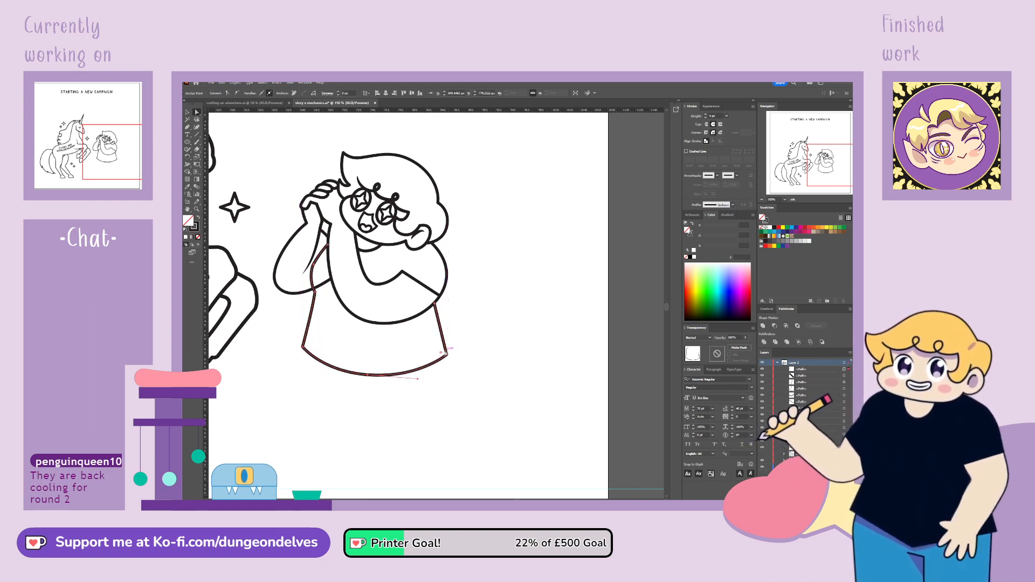
Nudge the shirt's two bottom corners slightly further inward and down, and deselect the outline
click(437, 302)
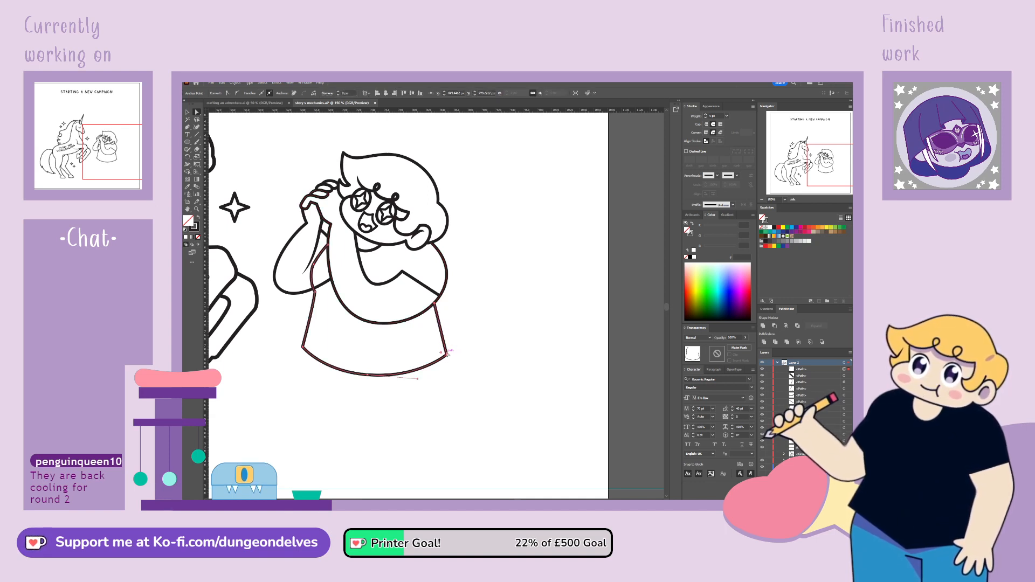
drag(447, 355, 444, 357)
key(ctrl+z)
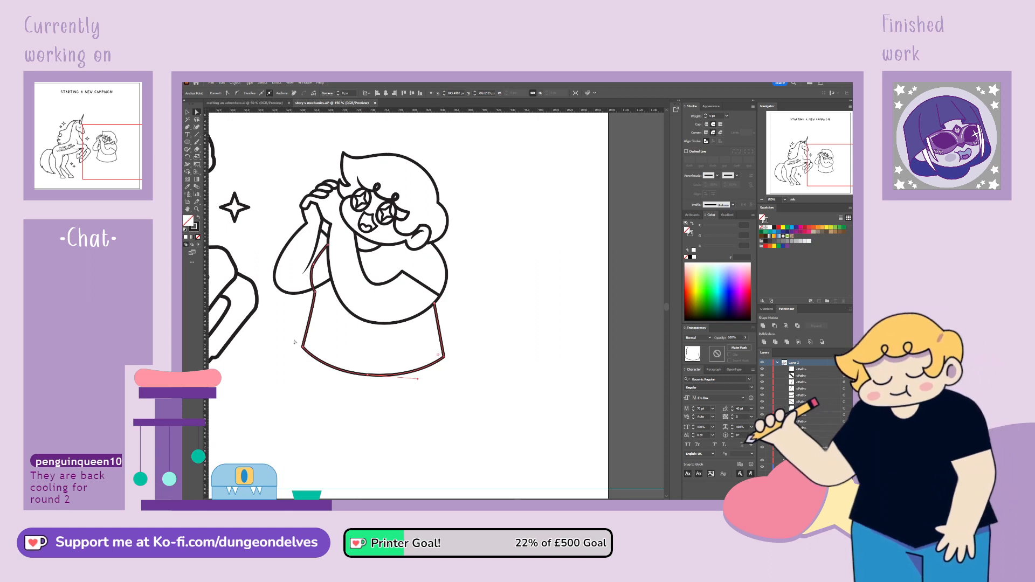
drag(303, 347, 306, 349)
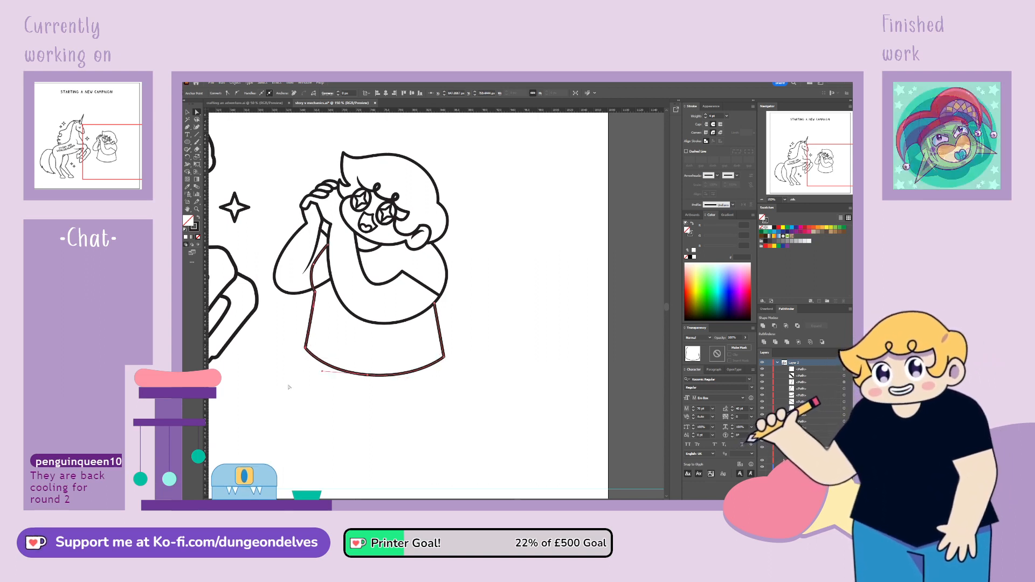
click(289, 388)
Cut the raised arm's outline where it meets the shirt and delete the segment that crosses the torso
click(297, 294)
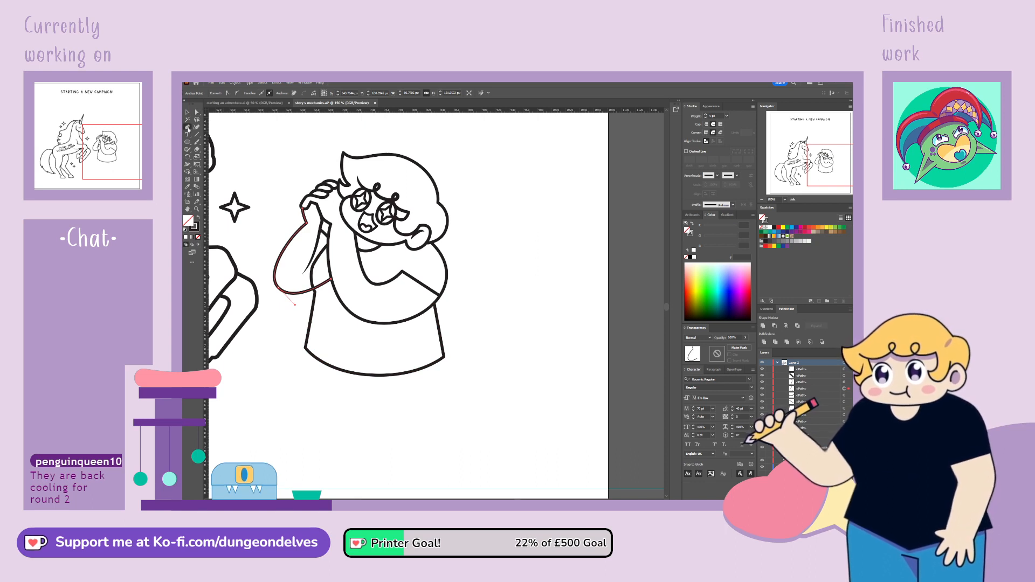
click(314, 290)
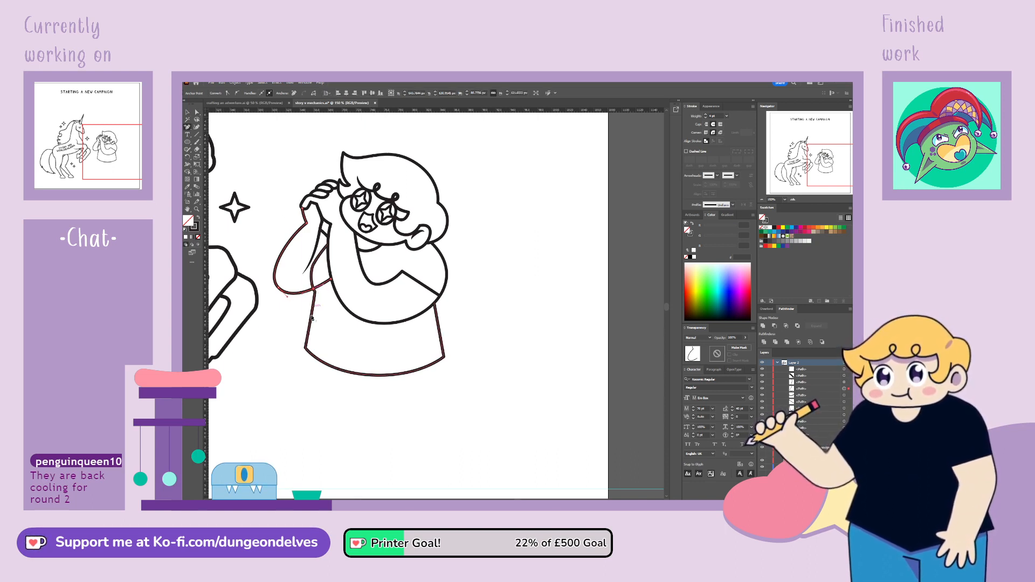
click(261, 164)
click(324, 284)
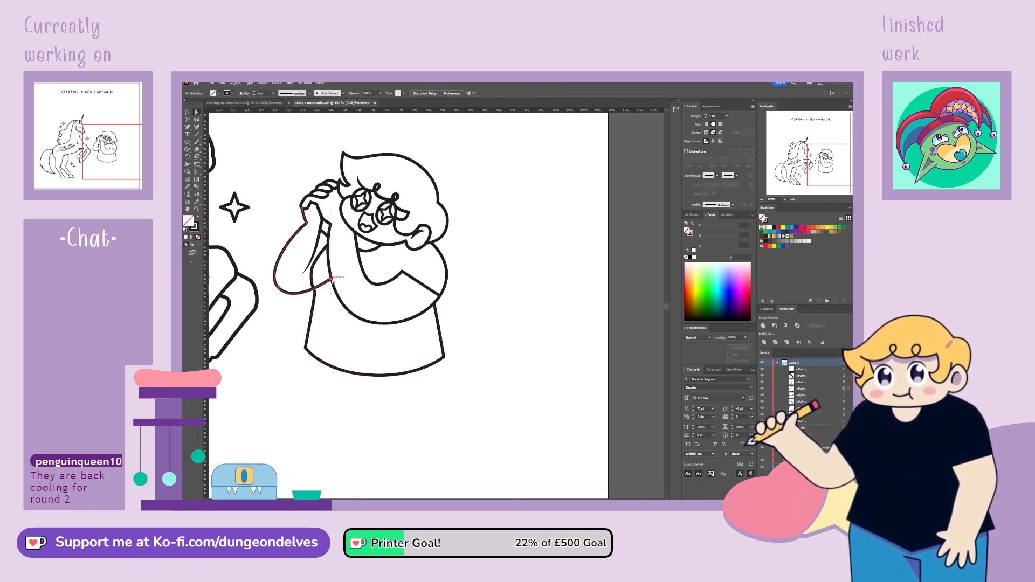
key(Delete)
click(337, 458)
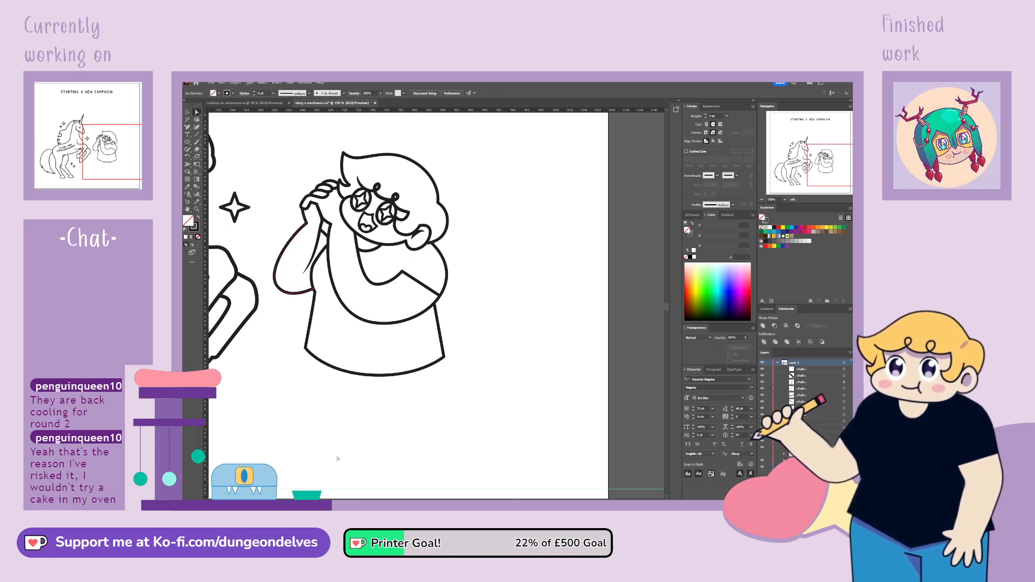
Draw the character's two legs and outward-pointing feet as one straight-segment Pen path from the shirt hem down to the ground guide
key(ctrl+minus)
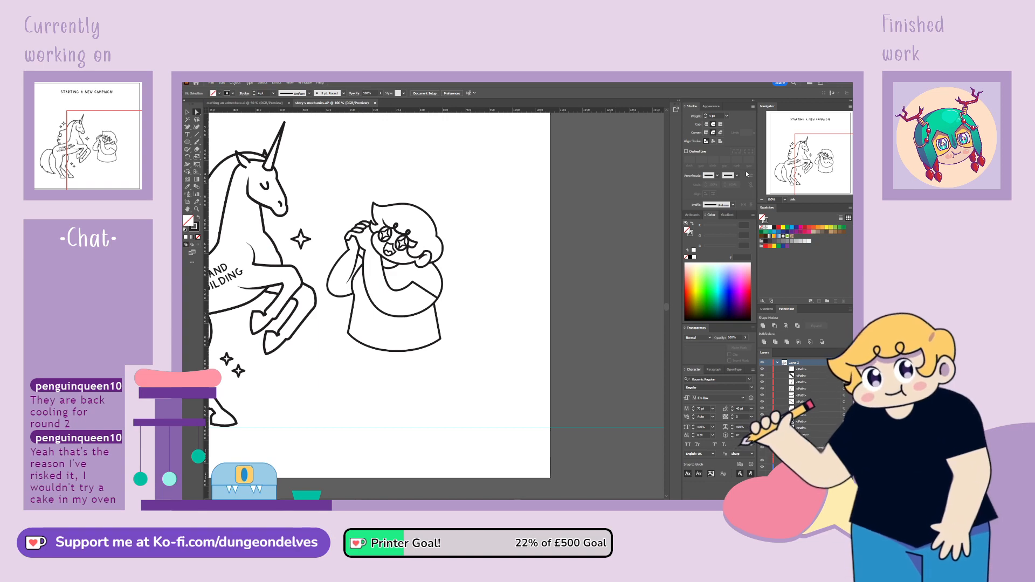
drag(378, 302, 419, 291)
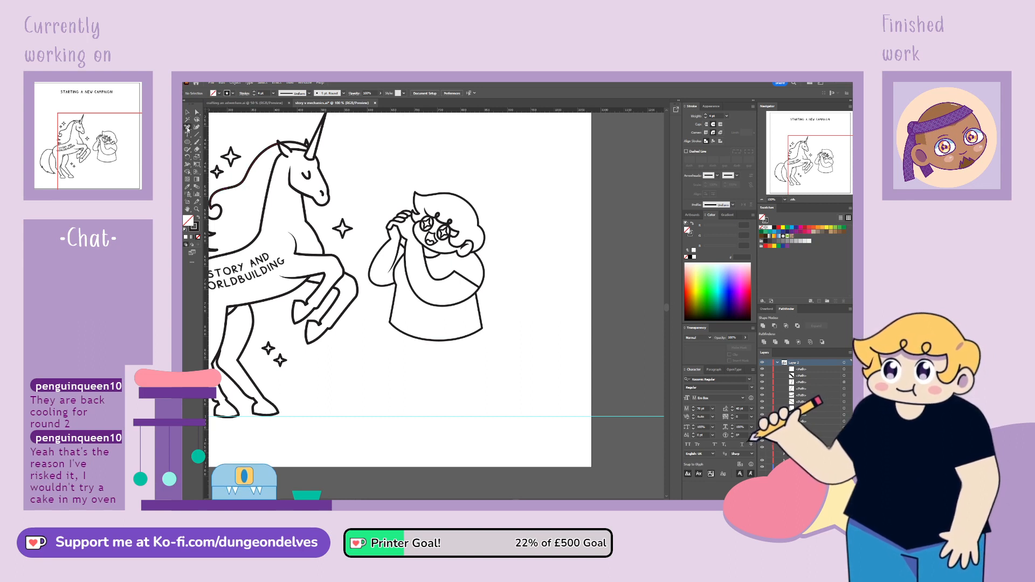
click(394, 326)
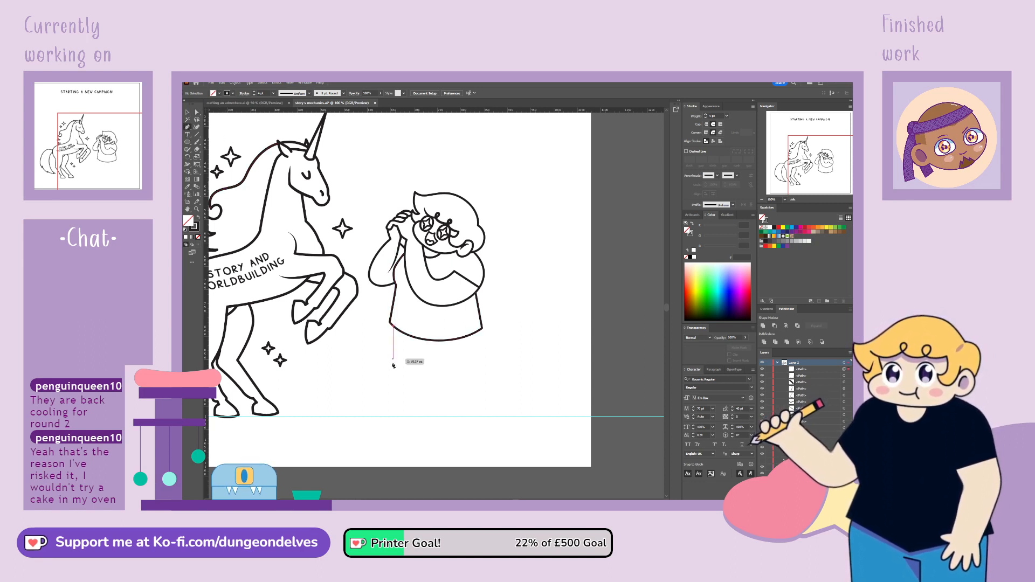
click(387, 399)
click(365, 416)
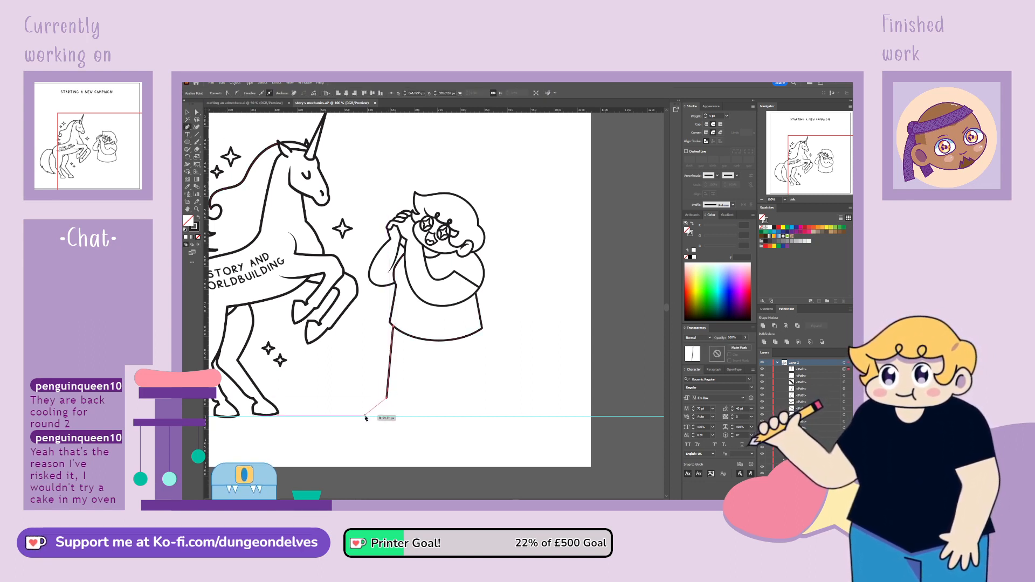
click(409, 415)
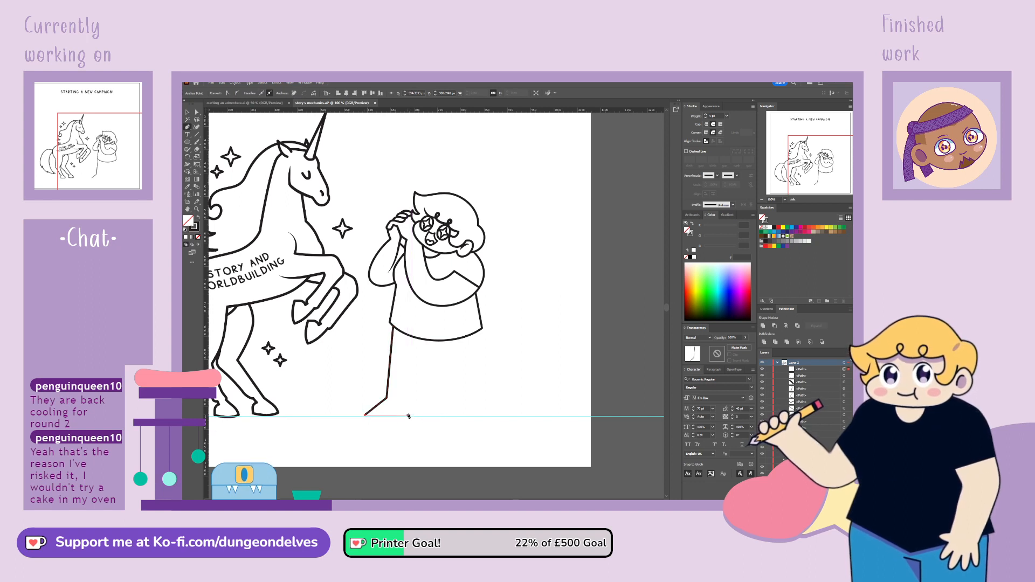
click(434, 351)
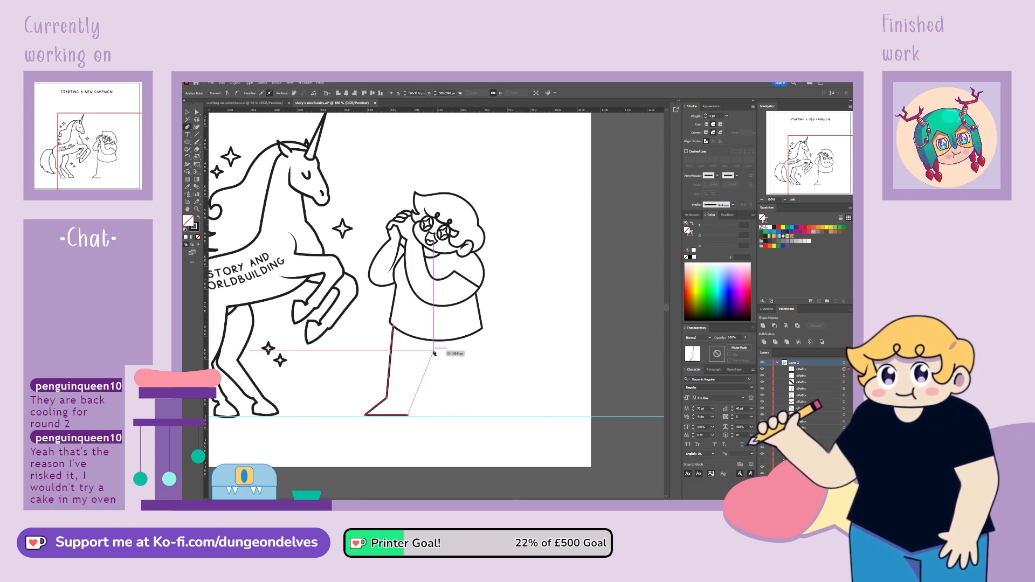
click(453, 416)
click(501, 416)
click(477, 402)
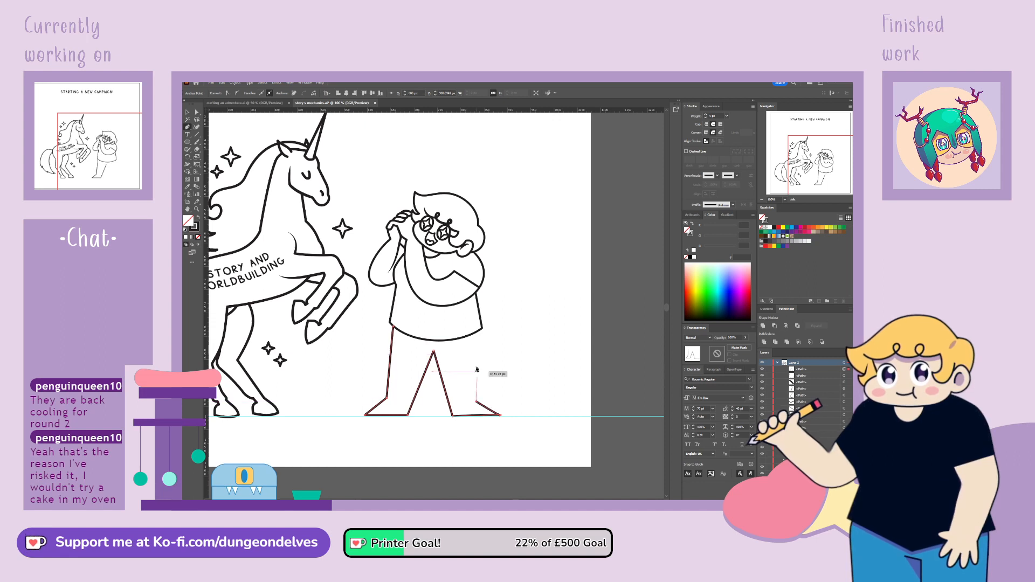
click(470, 335)
Move the shirt's bottom corner on the folded-arm side inward and adjust the anchors along its edge beneath the raised arm
click(197, 112)
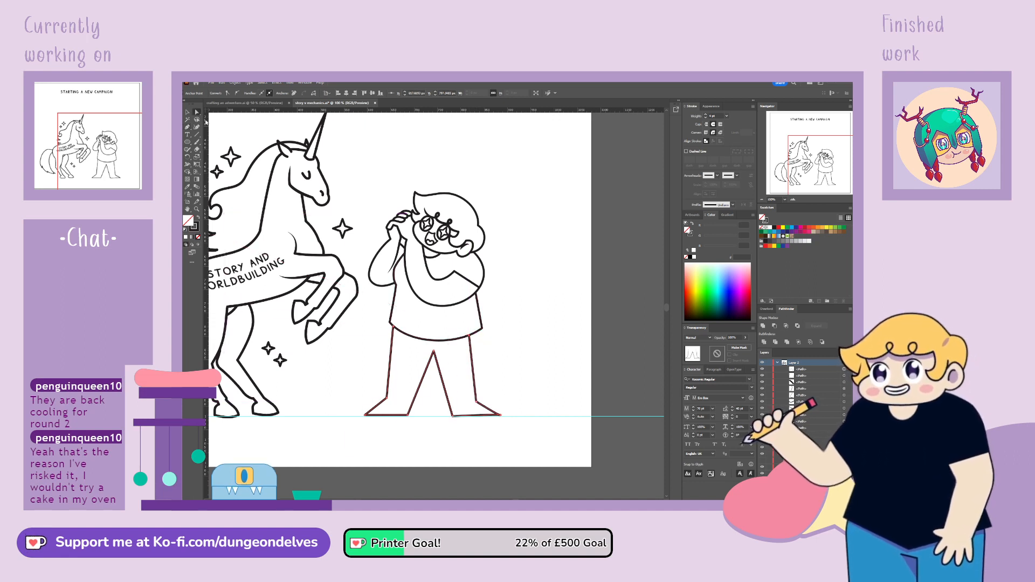
key(ctrl+equal)
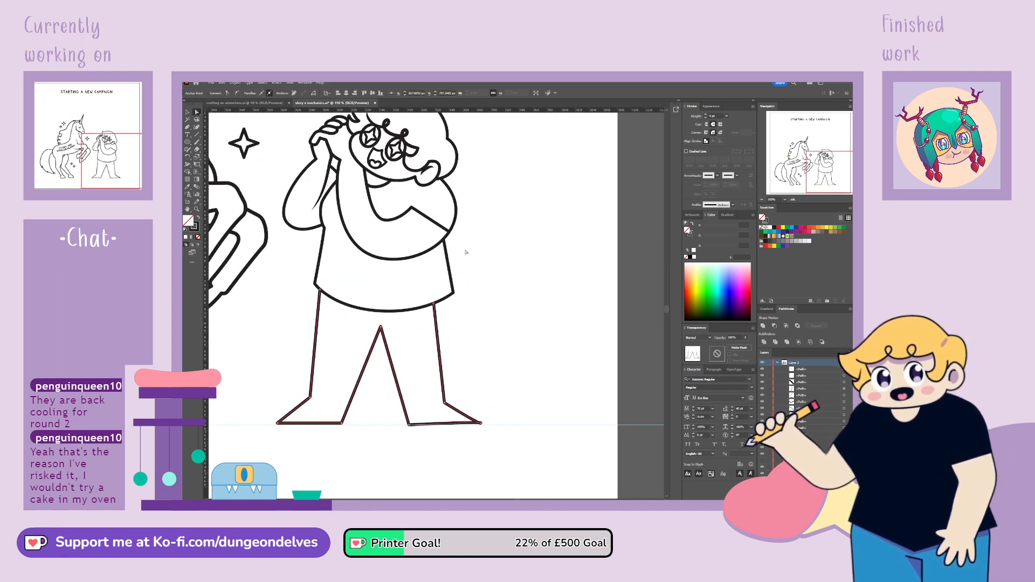
drag(453, 294, 447, 295)
click(444, 239)
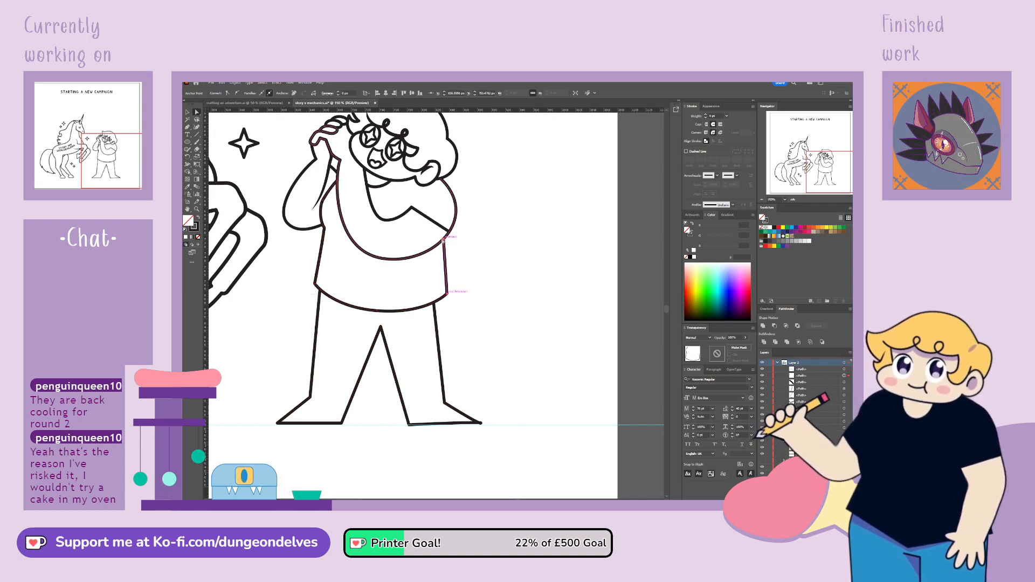
drag(329, 229, 329, 230)
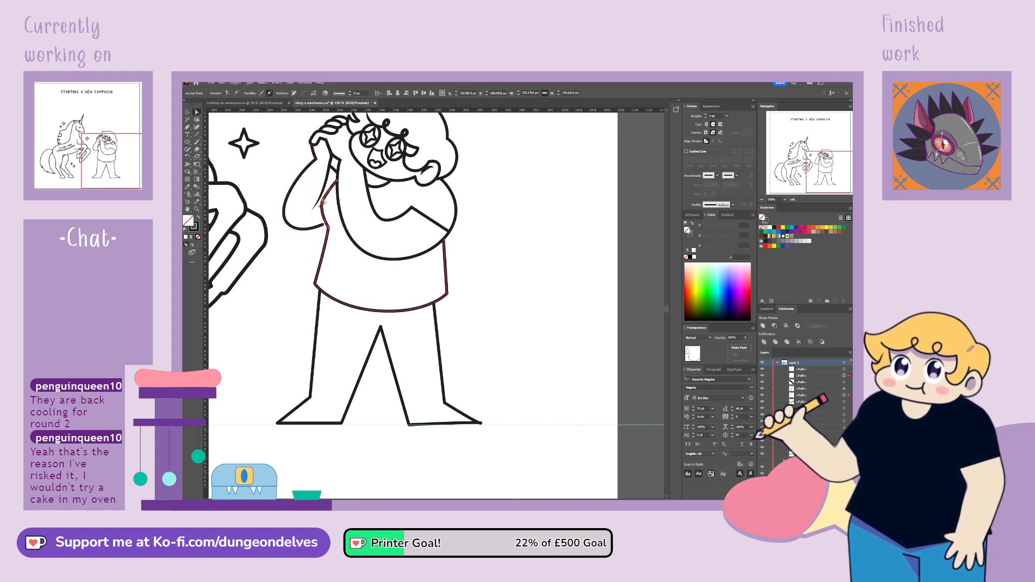
click(334, 187)
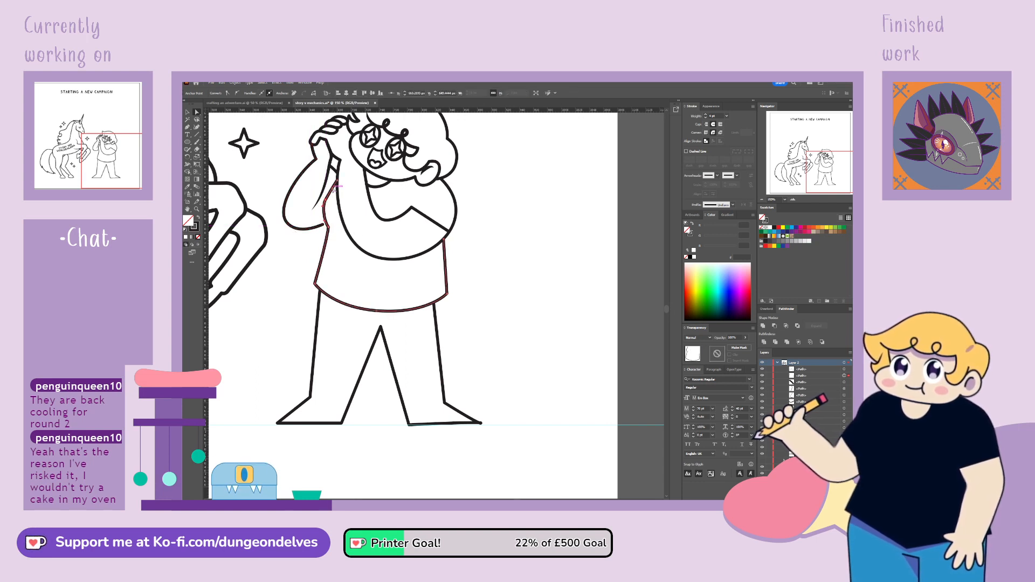
Pull in the raised arm's elbow curve and slim the folded arm's lower curve and outer elbow
click(325, 226)
drag(325, 226, 290, 220)
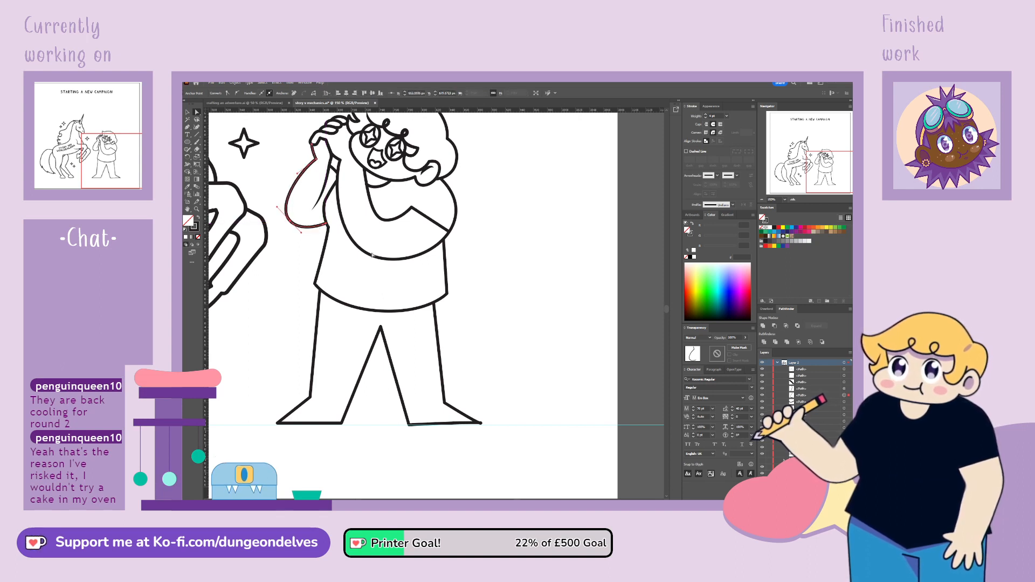
click(390, 266)
click(386, 259)
drag(385, 260, 381, 253)
drag(482, 217, 447, 231)
click(472, 211)
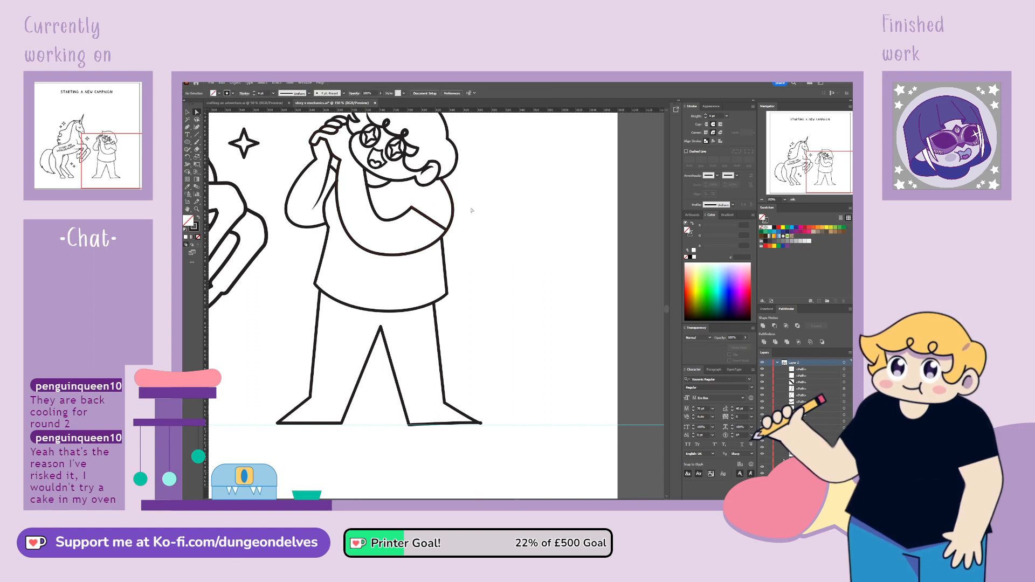
click(338, 181)
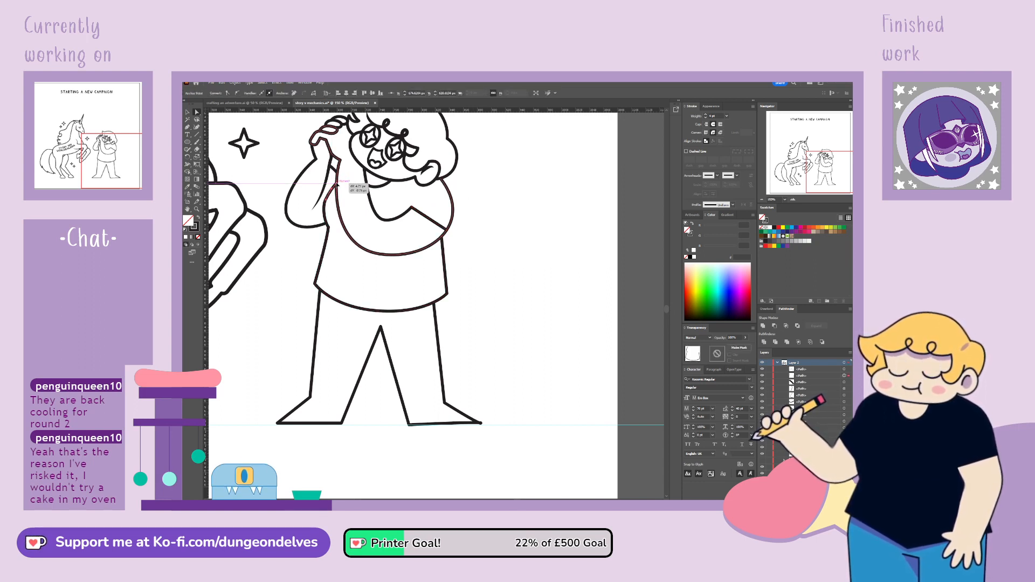
click(488, 190)
Raise the point between the legs to the shirt hem and straighten the right foot's toe and ankle points along the ground guide
drag(382, 309, 404, 368)
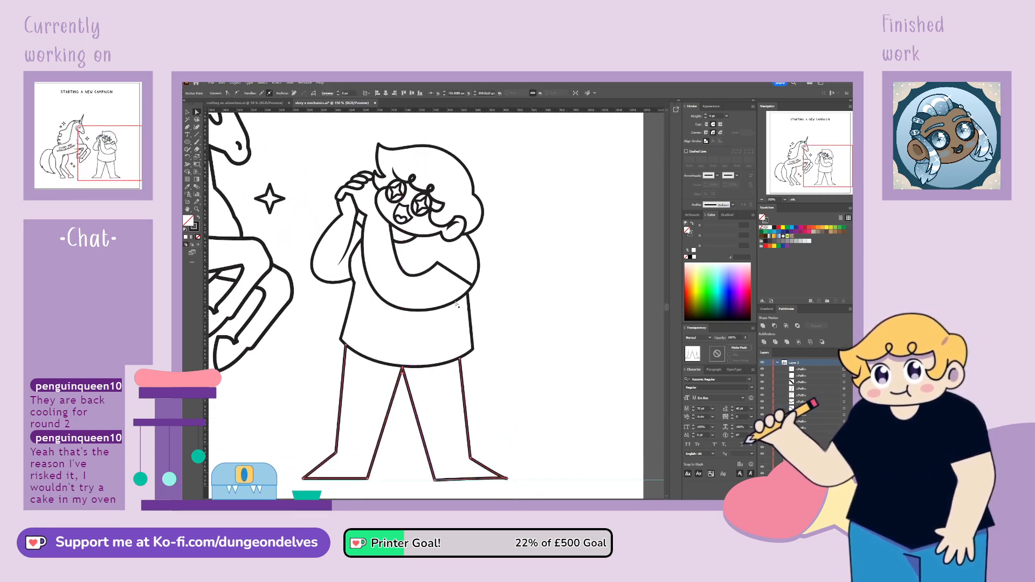
click(491, 246)
drag(819, 177, 824, 177)
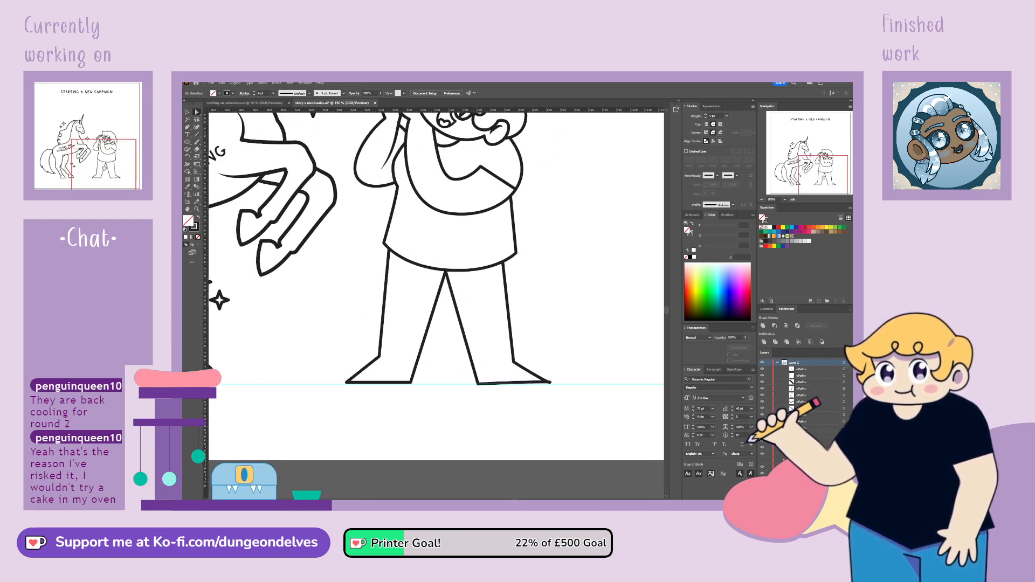
click(516, 367)
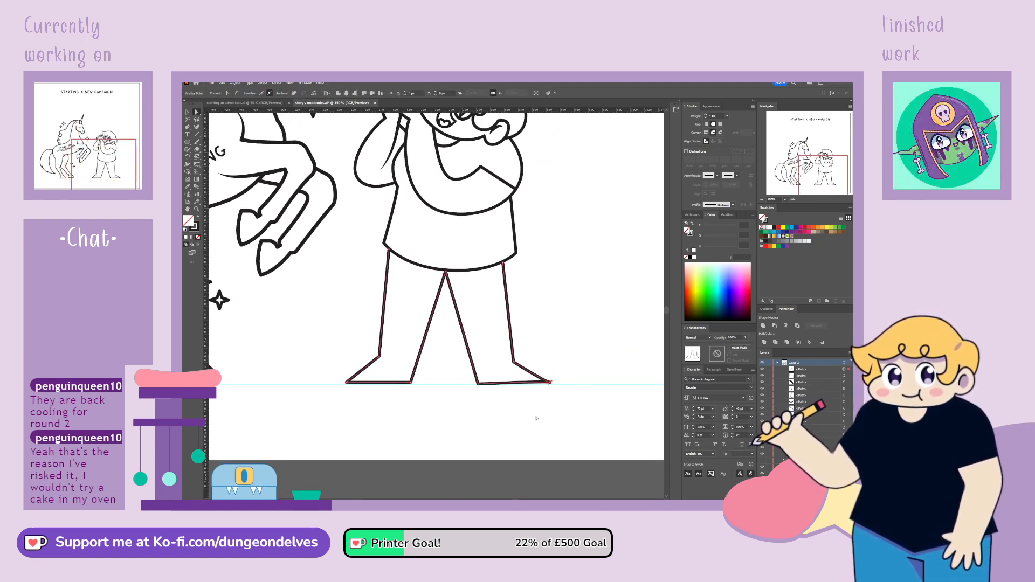
click(533, 369)
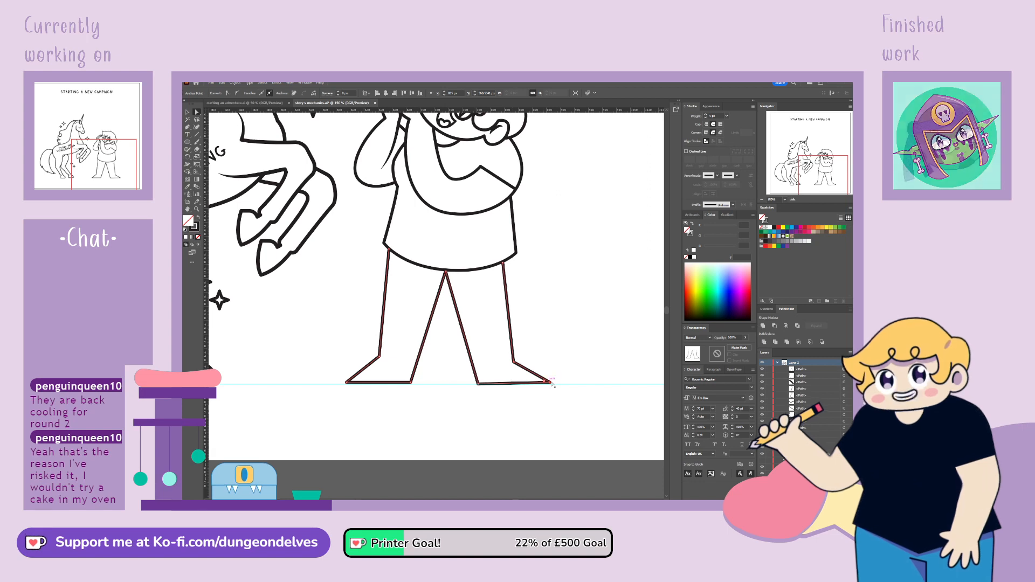
drag(551, 387, 554, 387)
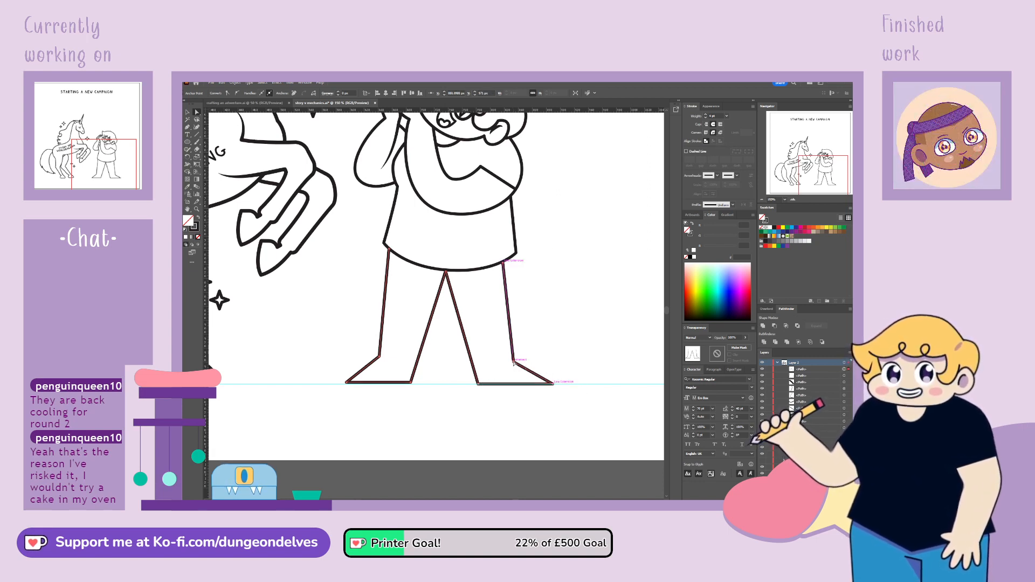
drag(514, 359, 516, 360)
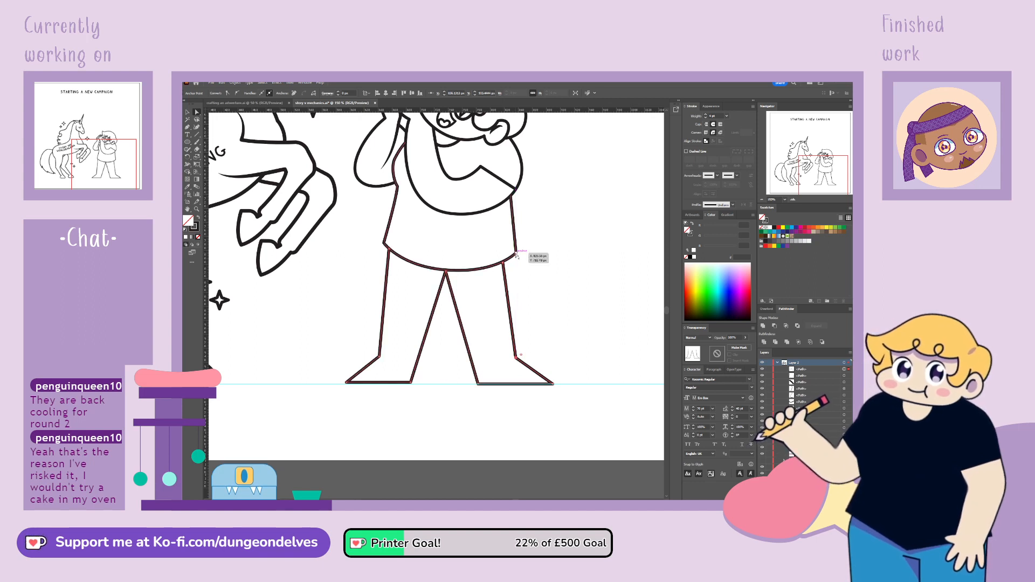
click(504, 264)
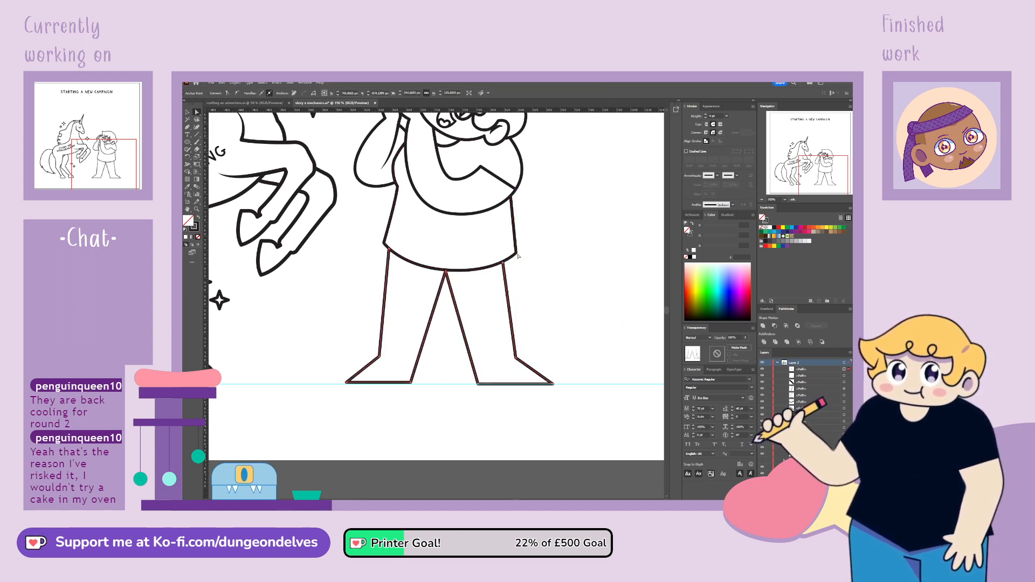
Move both bottom corners of the shirt inward and bend its right side into a slight inward curve beneath the folded arm
drag(516, 253, 511, 256)
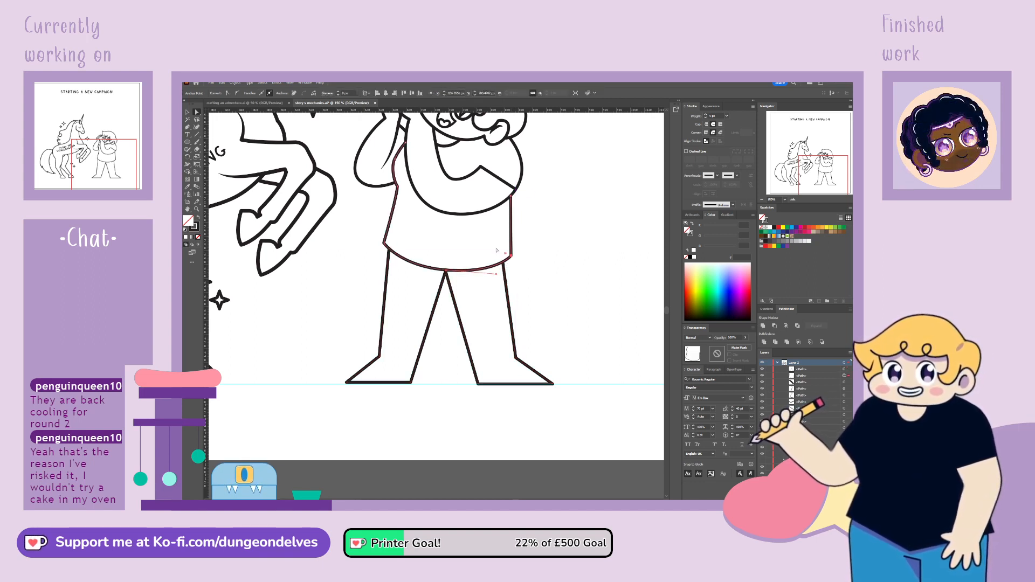
drag(383, 246, 386, 245)
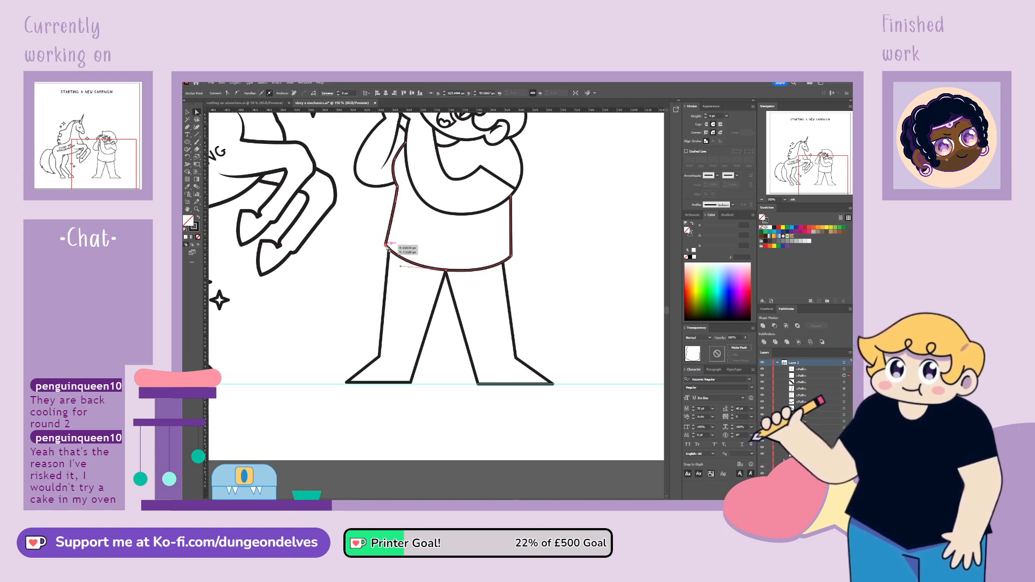
click(512, 256)
click(511, 197)
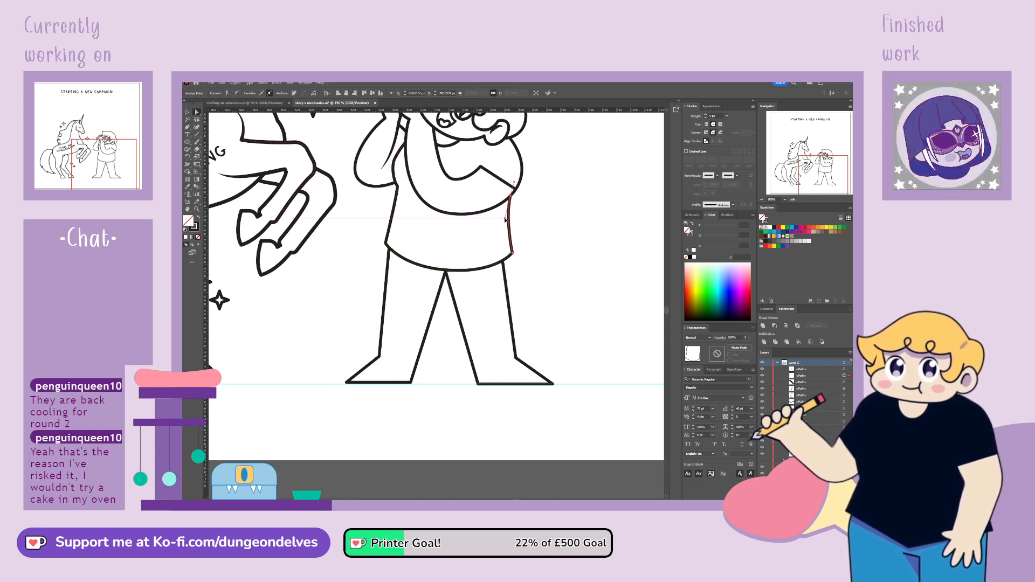
drag(512, 198, 513, 251)
click(513, 252)
click(542, 258)
Hide the horizontal ground guide under the unicorn's and character's feet
key(ctrl+minus)
key(ctrl+minus)
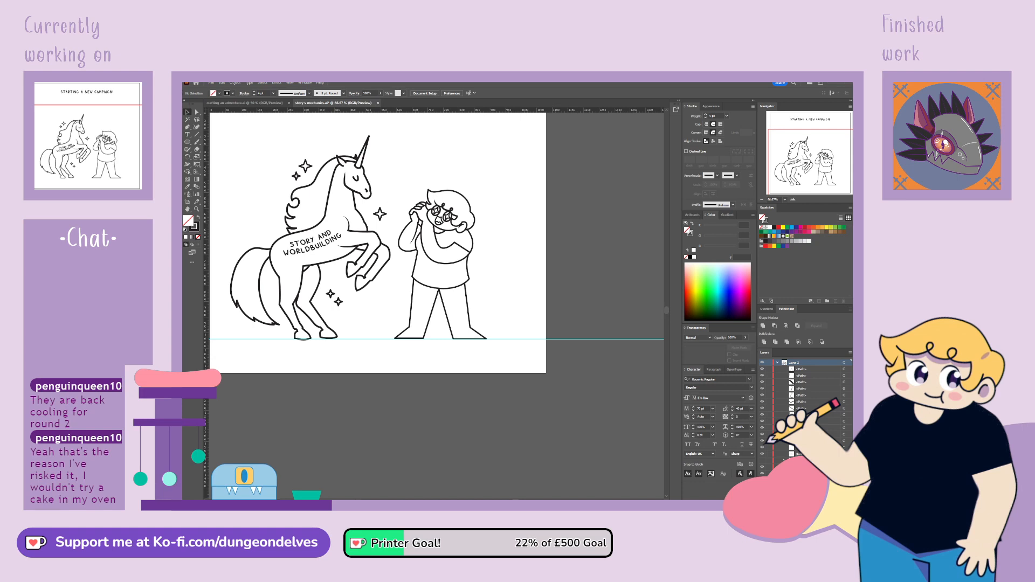
click(762, 467)
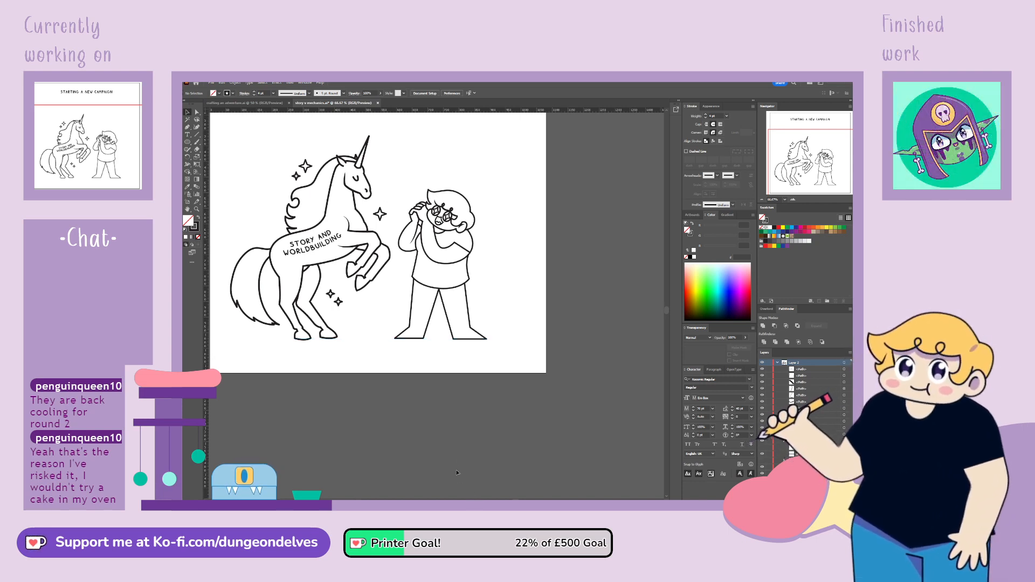
Add an ankle anchor on the right leg's inner edge and reshape the foot so its toe points toward the unicorn
key(ctrl+equal)
key(ctrl+equal)
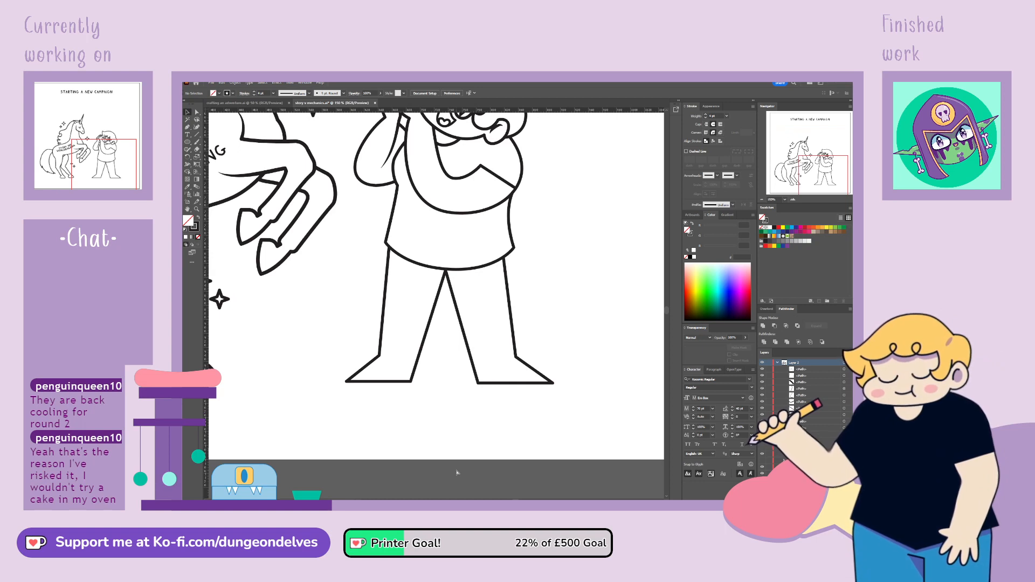
click(478, 372)
click(197, 113)
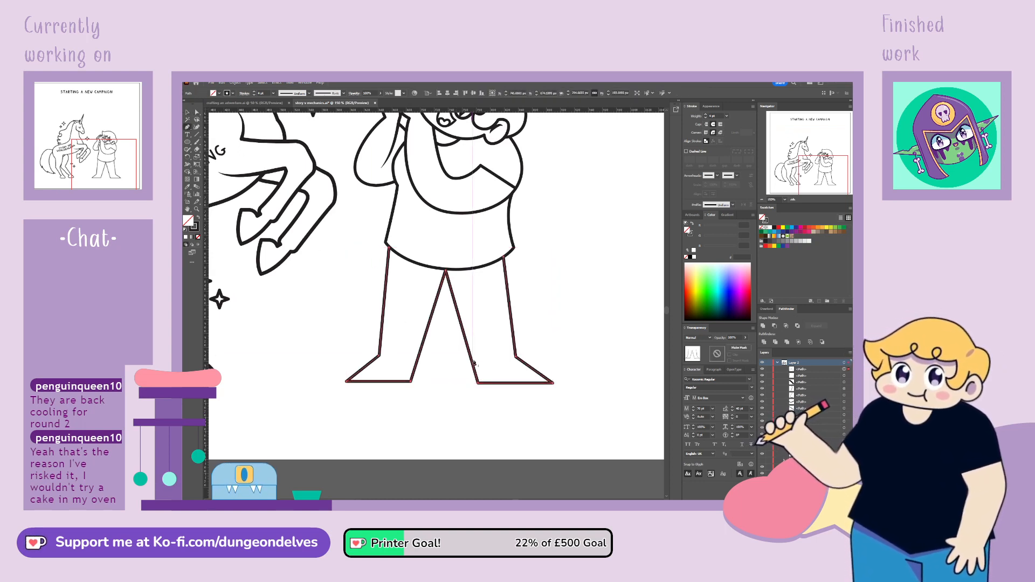
click(187, 127)
click(197, 112)
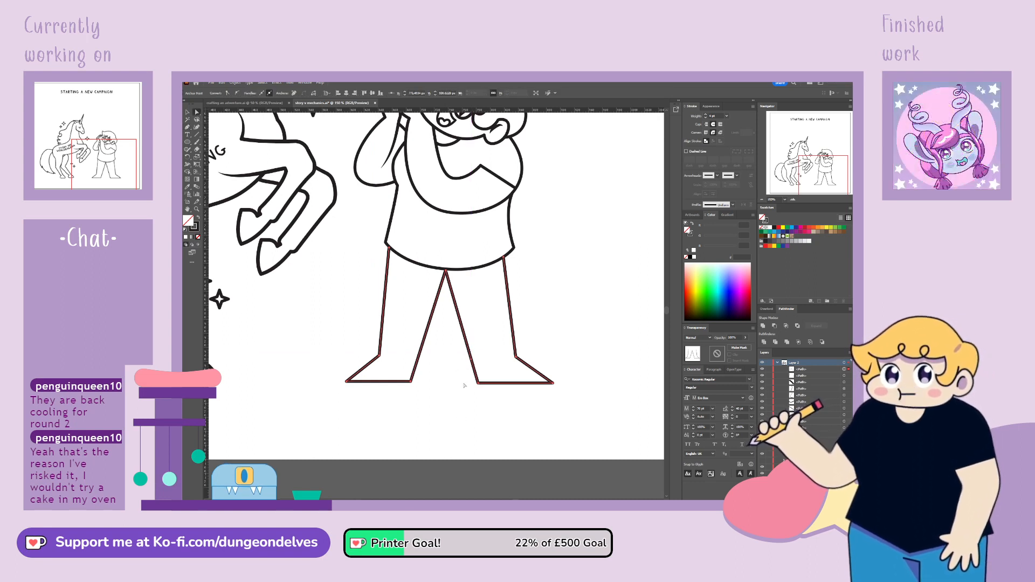
drag(479, 384, 440, 383)
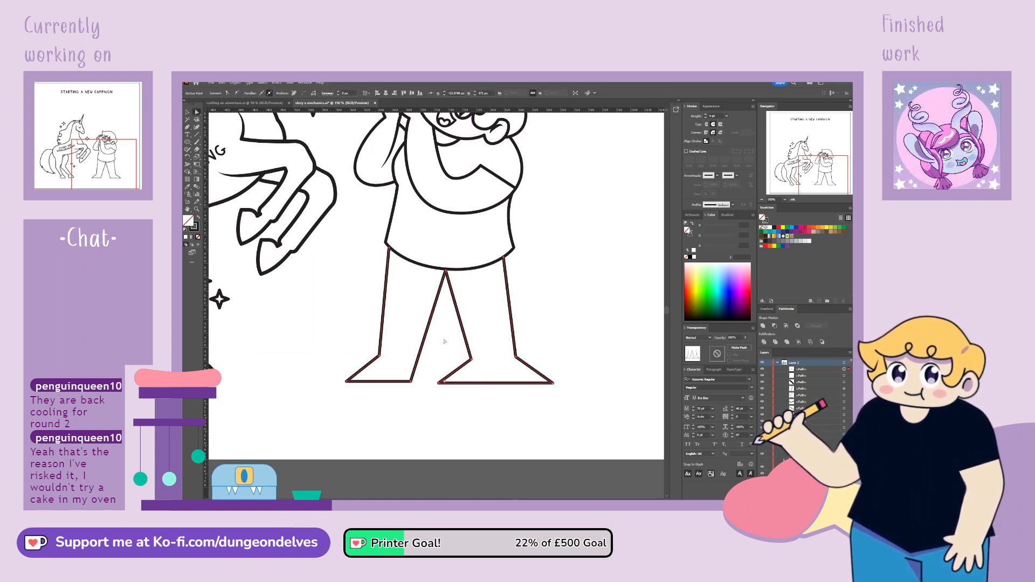
drag(554, 384, 518, 384)
Remove the leftover anchor on the right leg's outer edge and lower the inner ankle point and the point between the legs
click(188, 127)
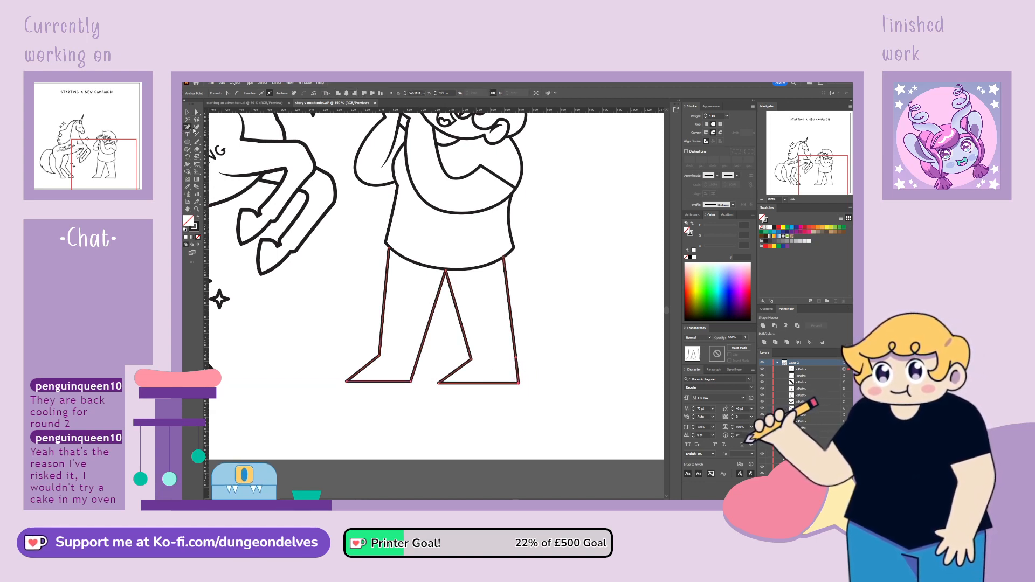
click(516, 357)
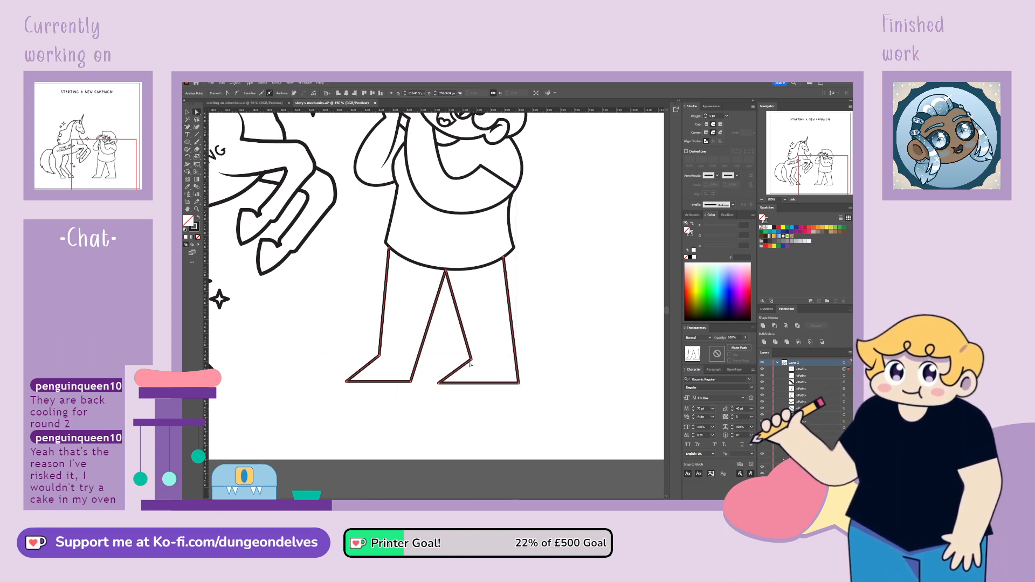
drag(471, 359, 468, 364)
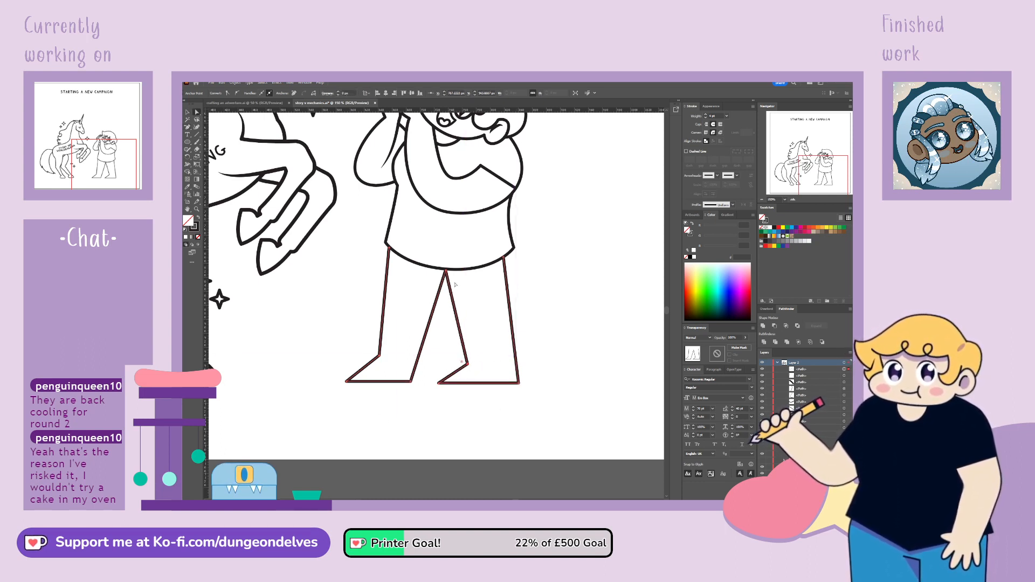
drag(446, 271, 446, 275)
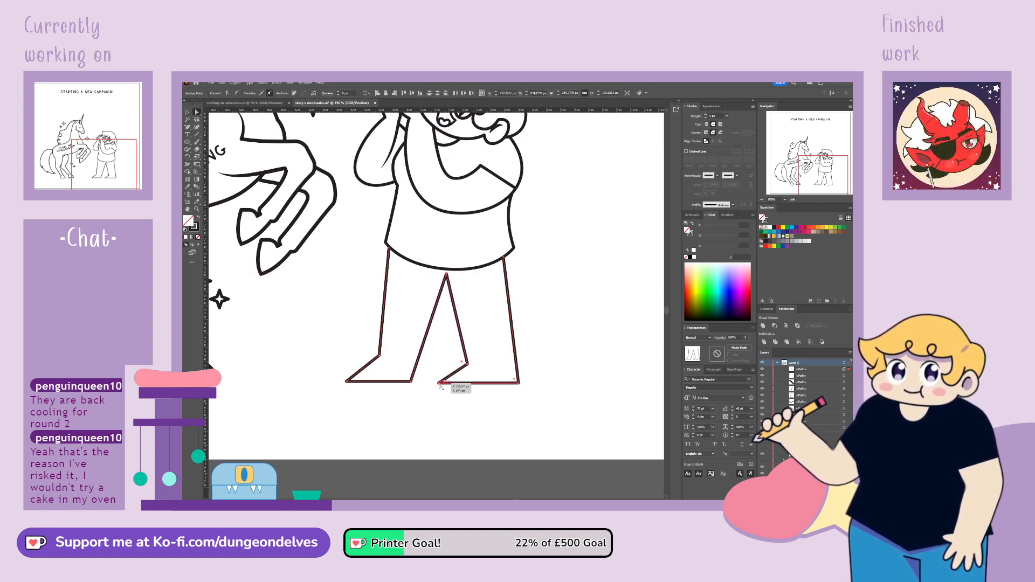
Bring the two feet closer together, adjust the right foot's ankle and heel points, and nudge the point between the legs
drag(439, 383, 430, 384)
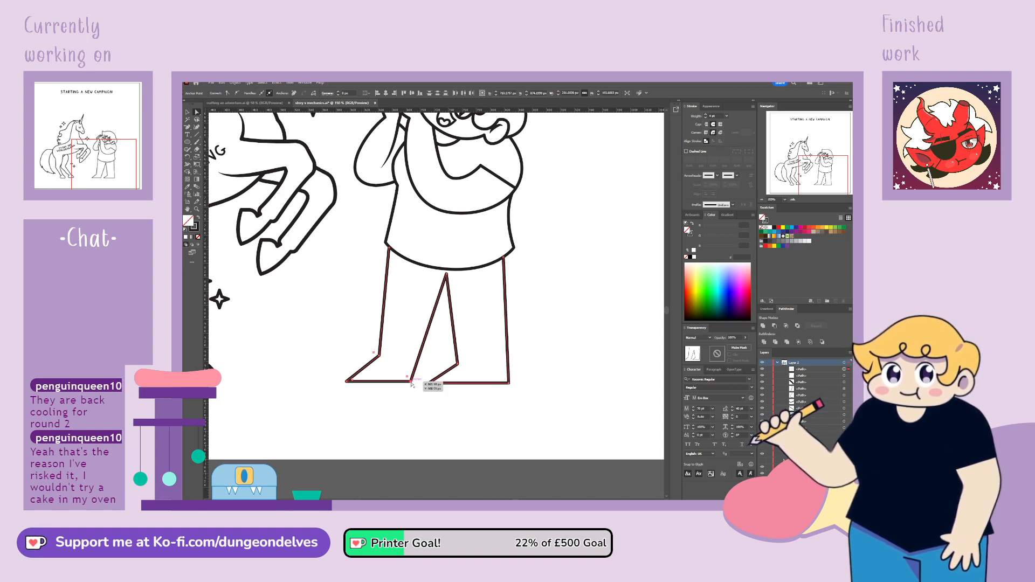
drag(411, 382, 424, 382)
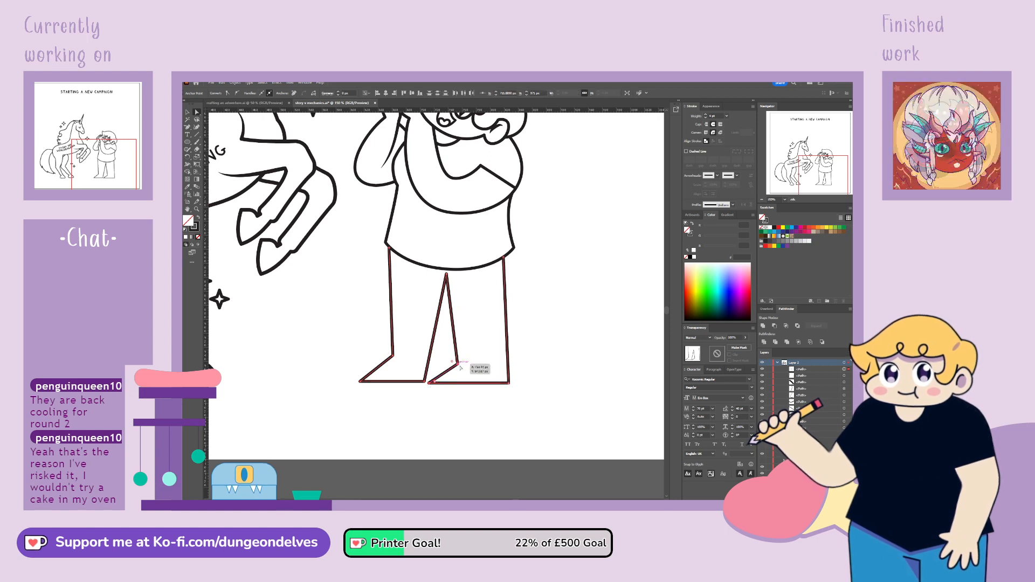
drag(460, 365, 469, 365)
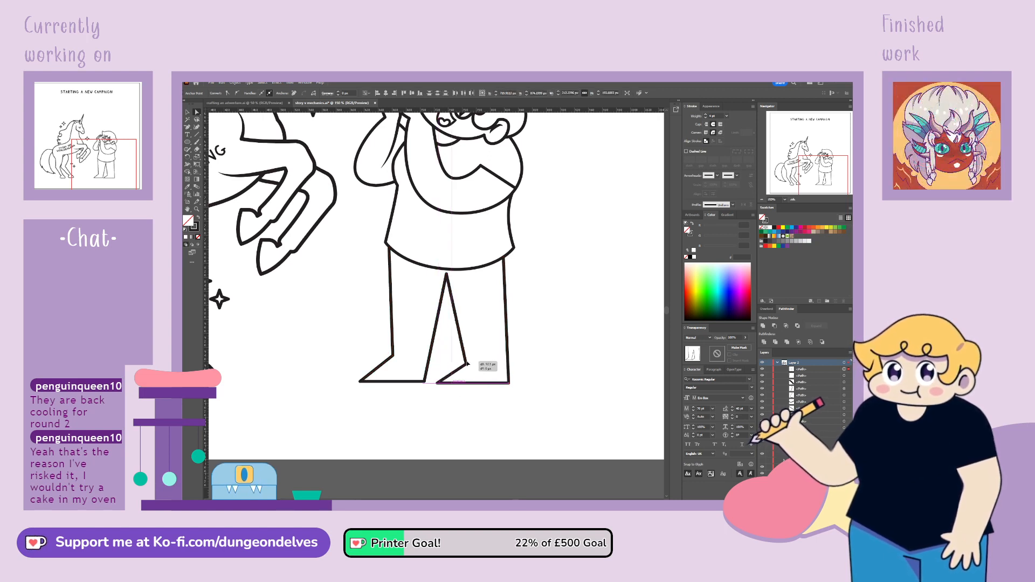
click(508, 382)
drag(510, 384, 504, 385)
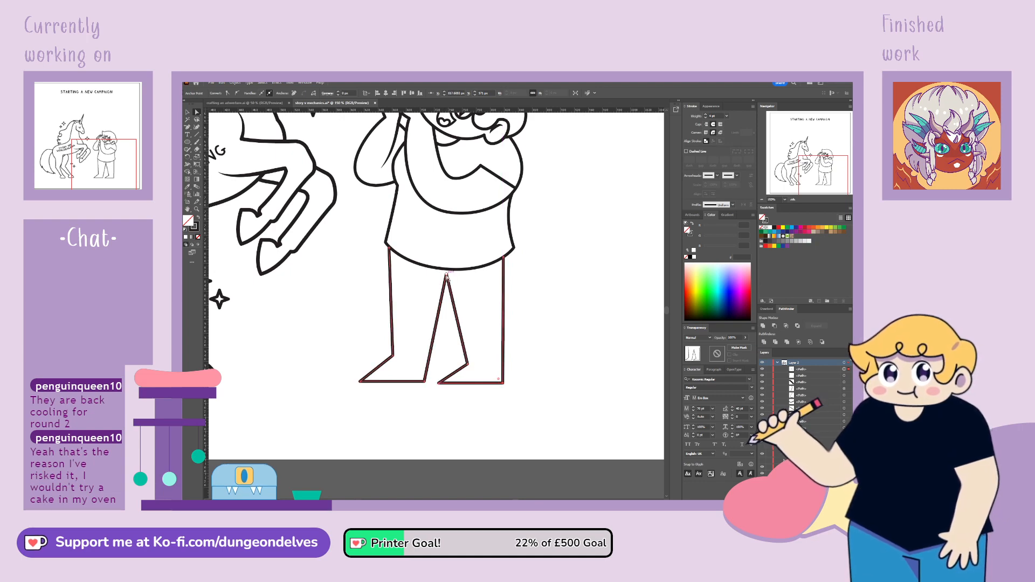
click(418, 340)
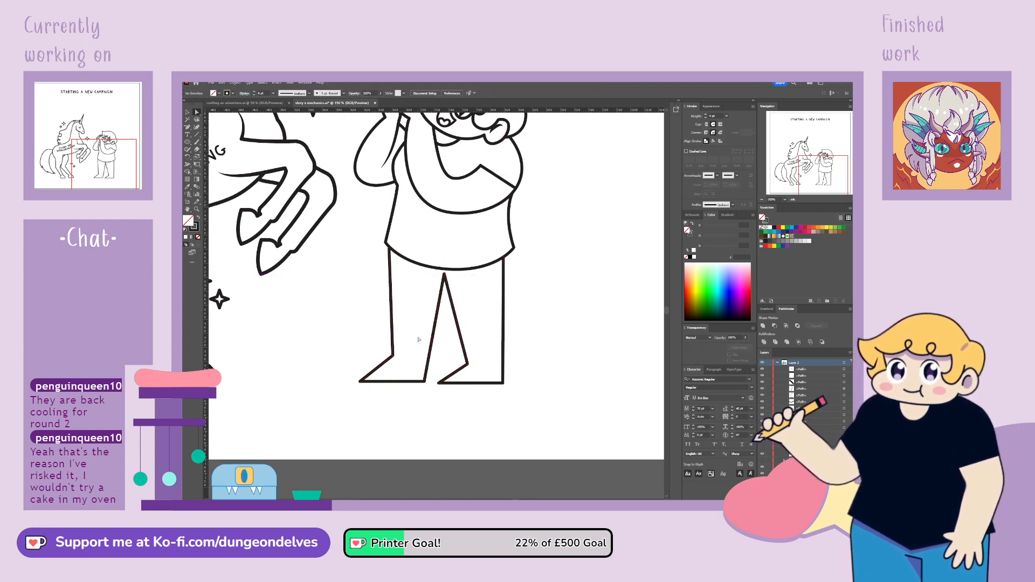
Bow the outer edges of both legs slightly outward at the hips, just below the shirt hem
scroll(418, 340, down, 2)
scroll(418, 340, up, 1)
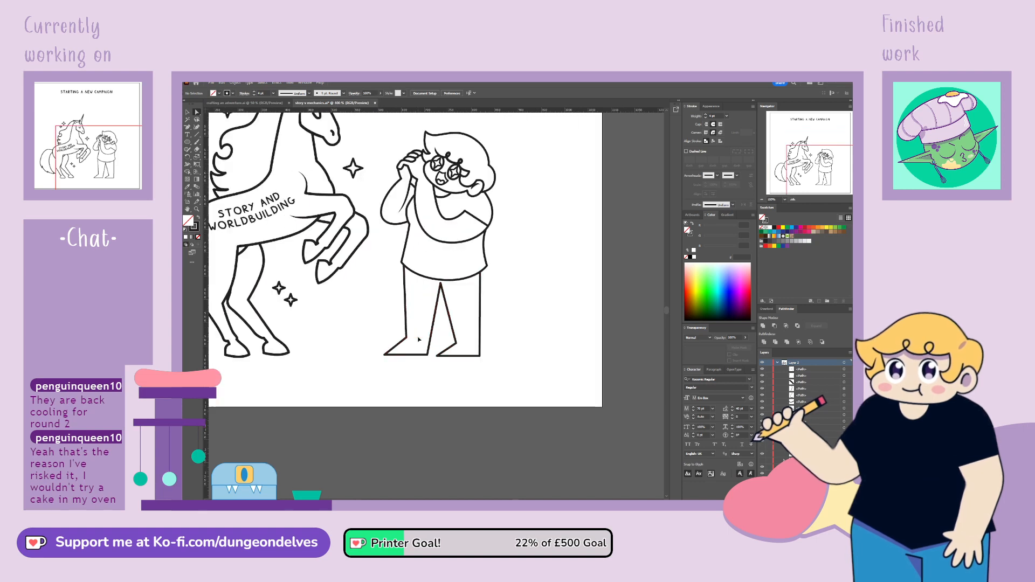
scroll(418, 340, up, 1)
click(390, 247)
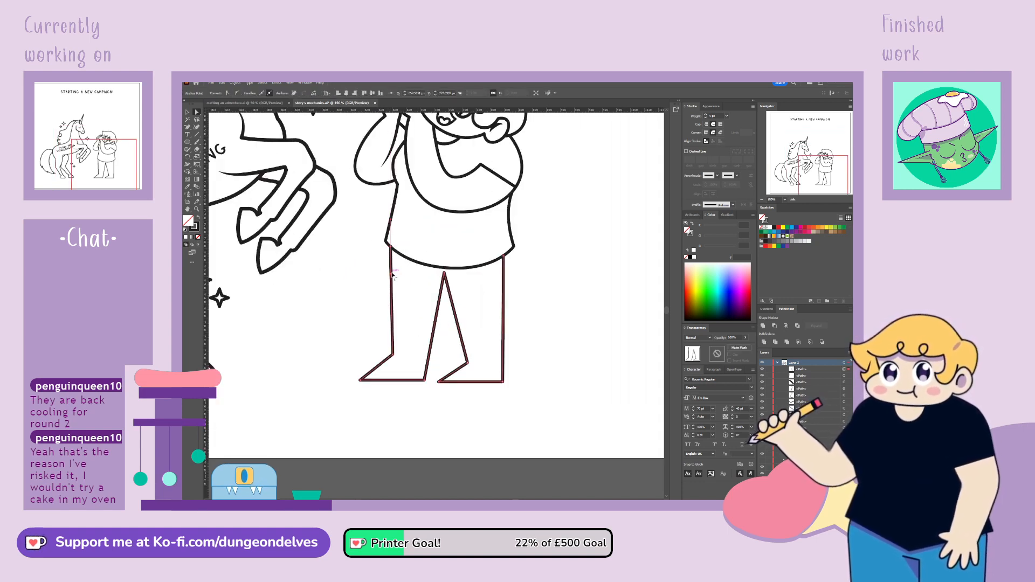
click(505, 258)
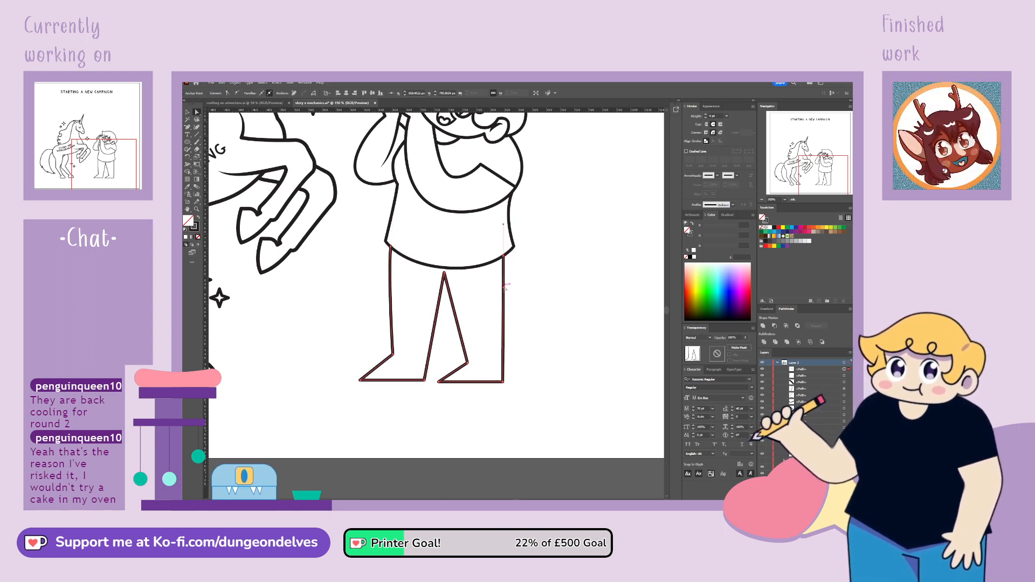
drag(504, 288, 506, 257)
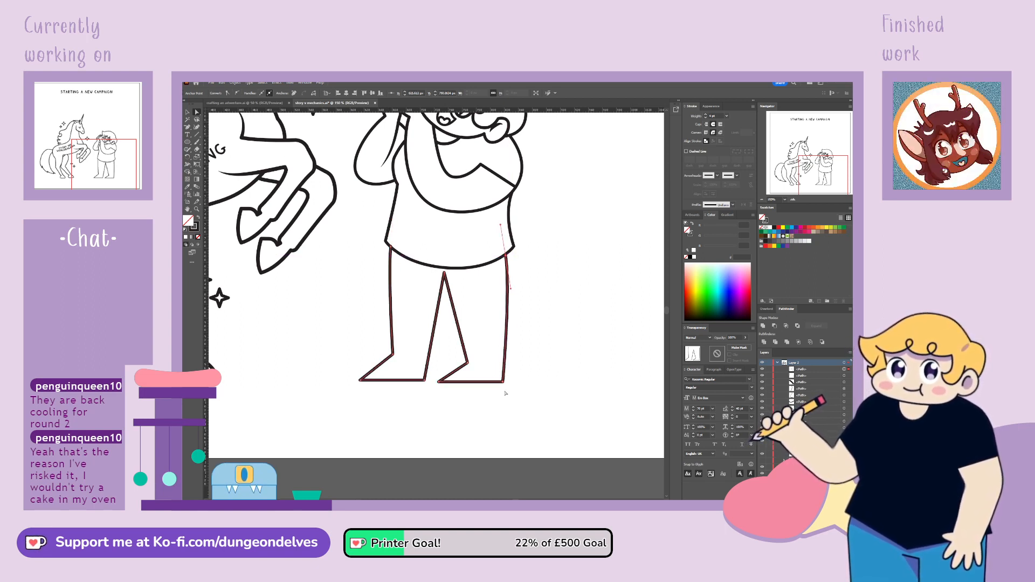
Curve the right leg's outer edge inward above the heel and refine the left leg's top anchor under the hem
click(503, 382)
drag(503, 382, 496, 347)
click(503, 381)
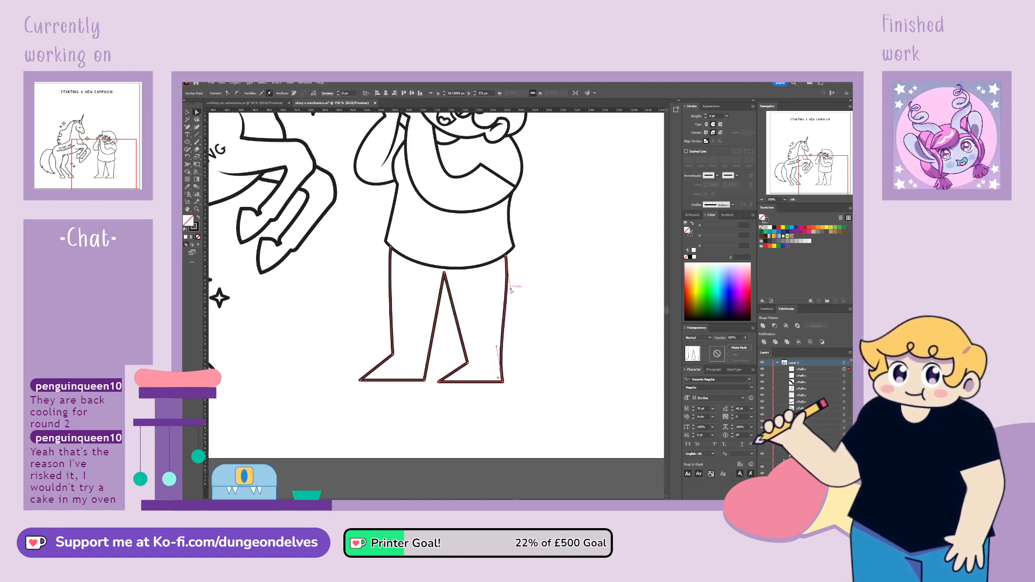
click(535, 285)
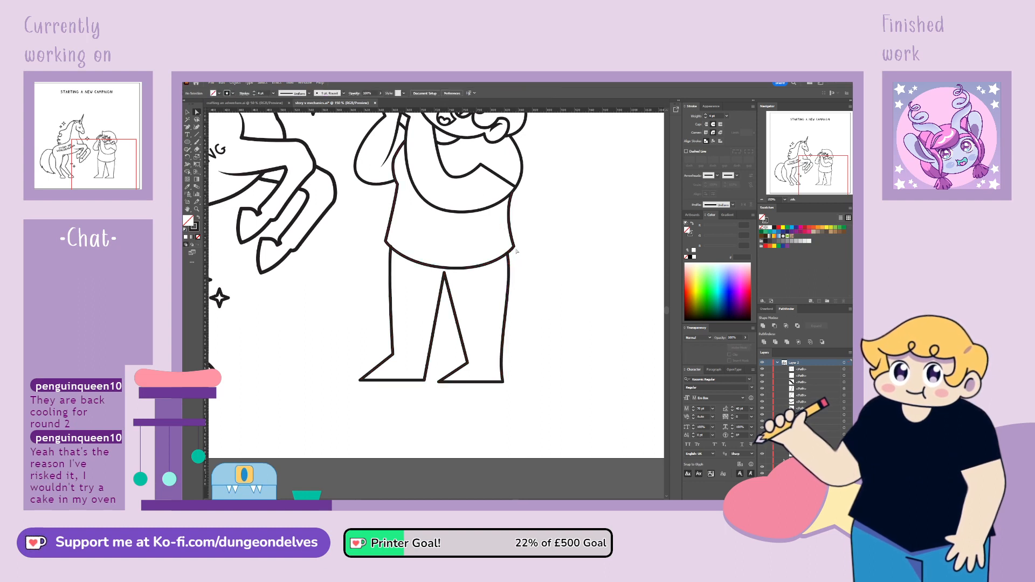
key(ctrl+minus)
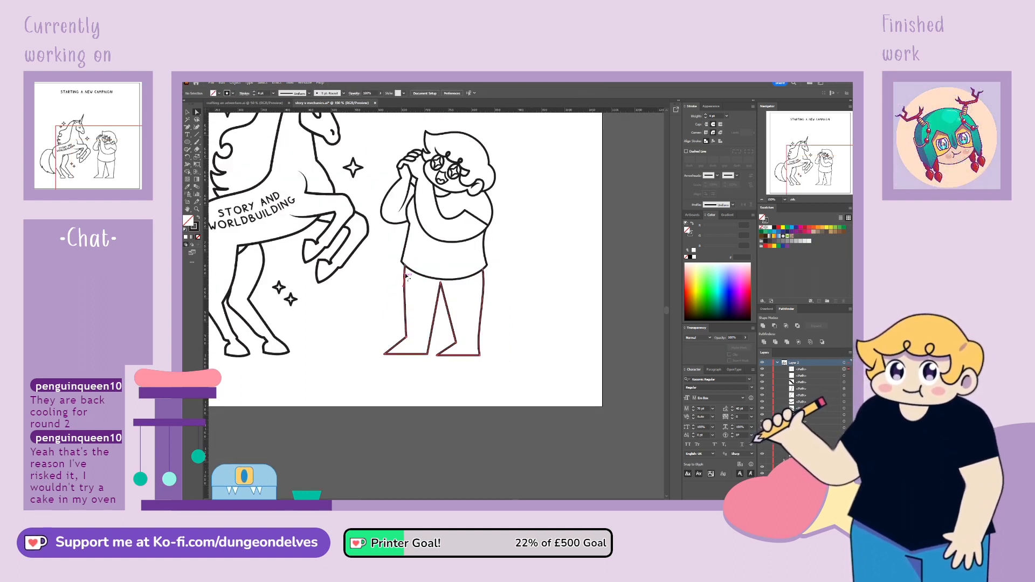
drag(404, 268, 406, 269)
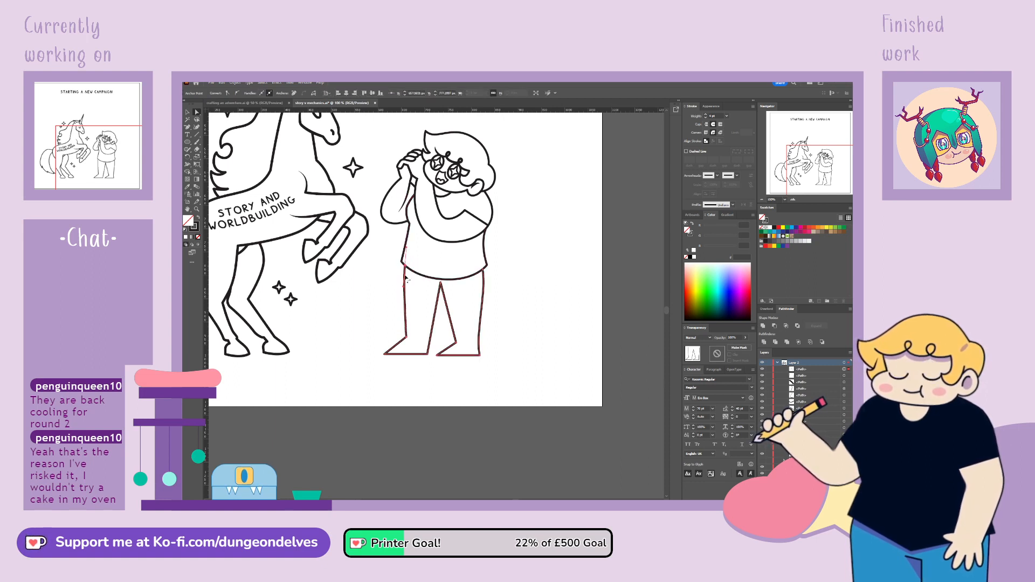
click(397, 297)
Try to round the pointed gap between the legs into a smooth arch
click(441, 284)
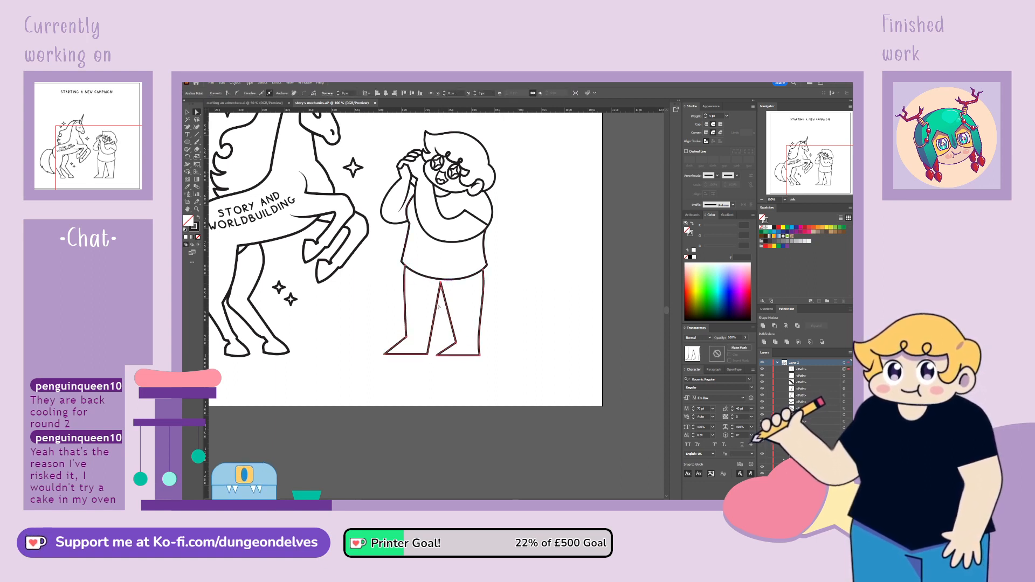
click(238, 93)
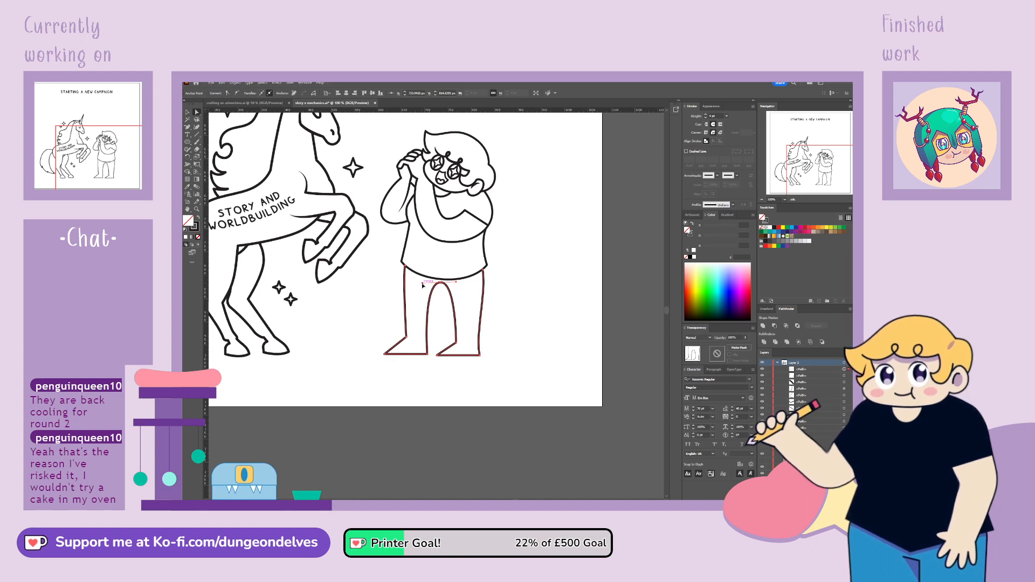
key(ctrl+z)
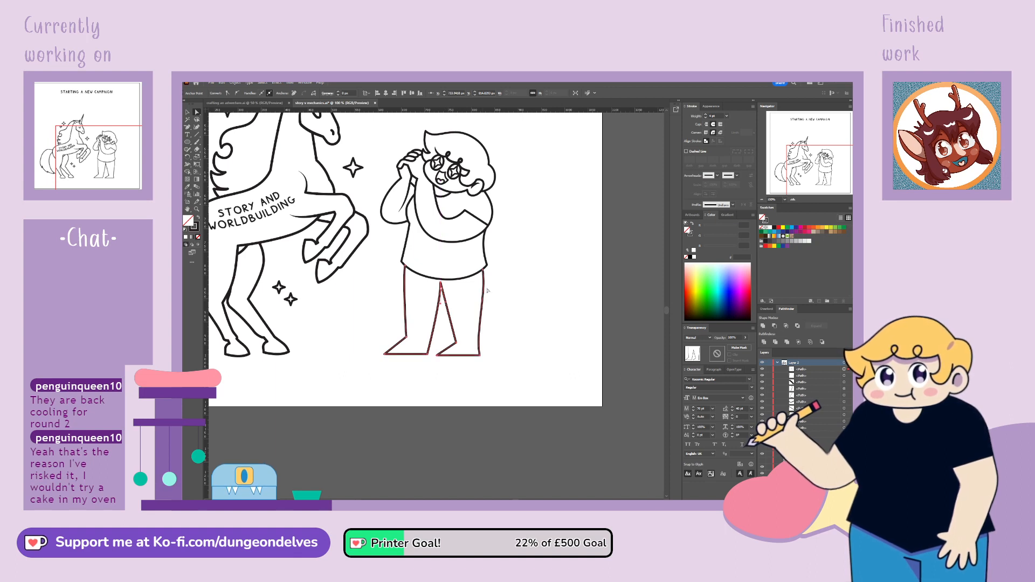
click(493, 420)
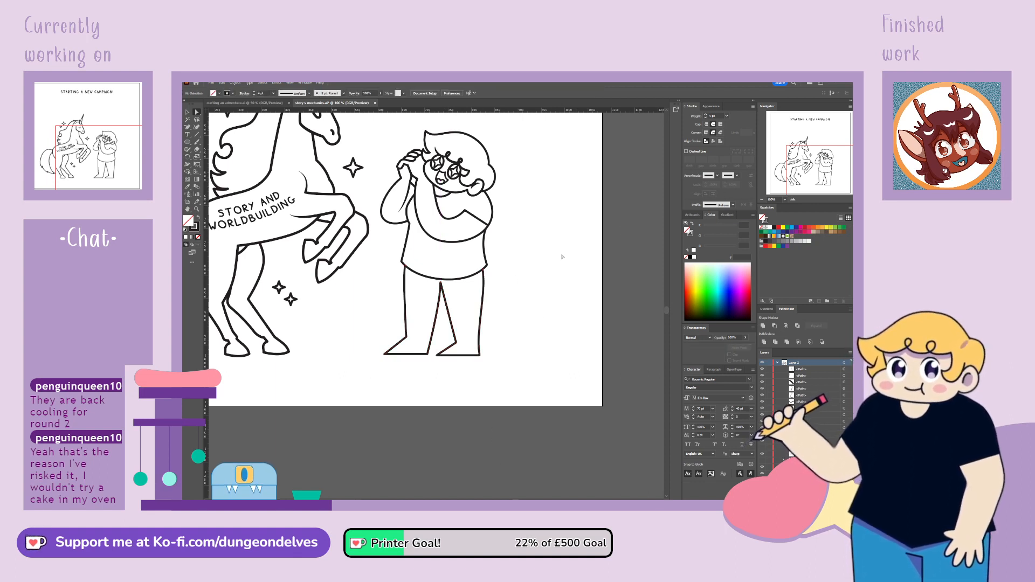
Raise the shirt hem together with the tops of the legs, and move the point between the legs up slightly
drag(440, 282, 439, 283)
click(525, 301)
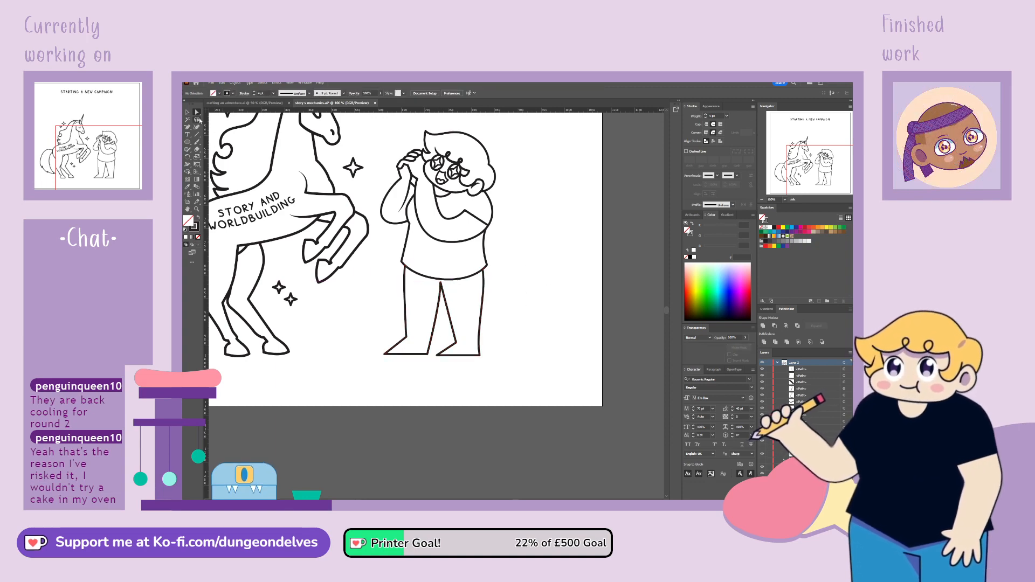
mouse_move(396, 262)
mouse_down()
mouse_move(420, 283)
mouse_move(455, 287)
mouse_move(501, 264)
mouse_move(390, 250)
mouse_move(487, 258)
mouse_up()
key(a)
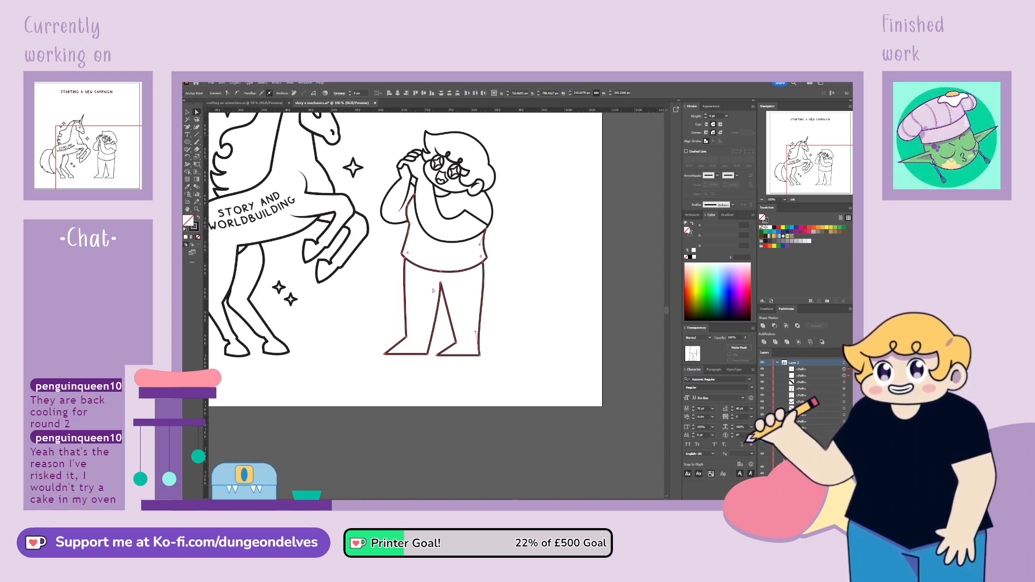
drag(441, 282, 440, 279)
click(517, 260)
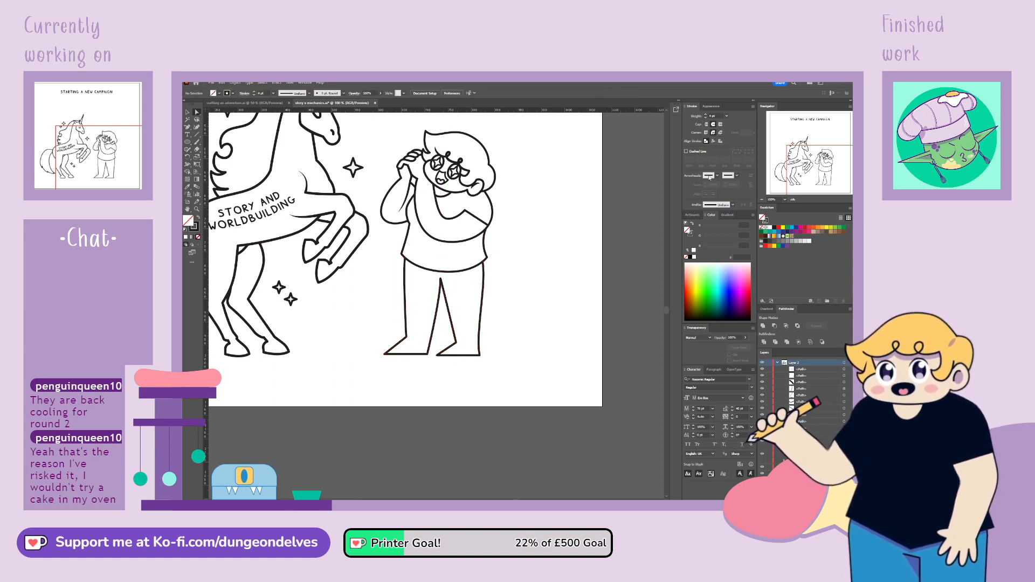
Raise the bottom of the folded arm's inner curve and adjust its bend below the chin
drag(434, 172, 419, 261)
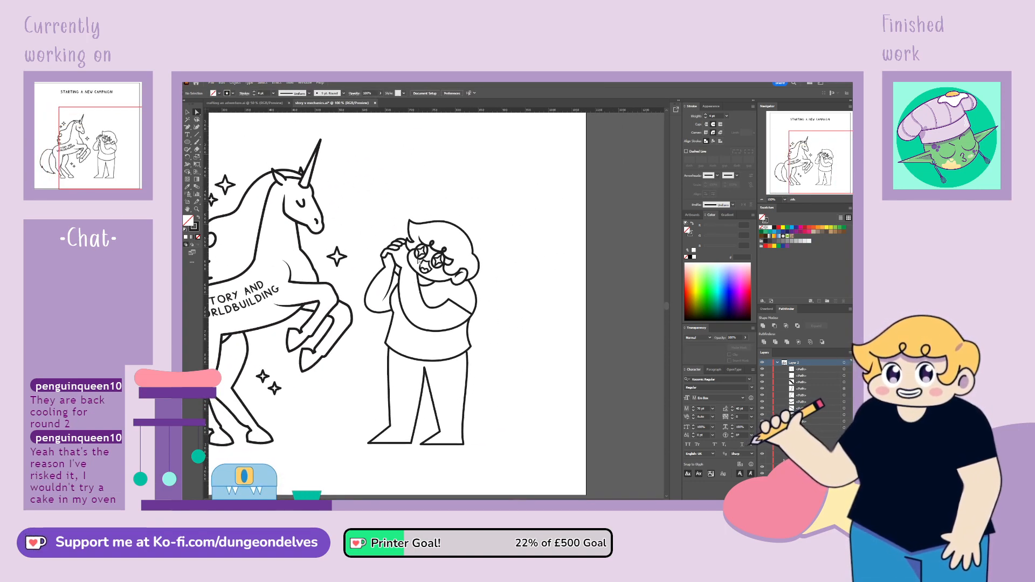
key(ctrl+plus)
click(423, 313)
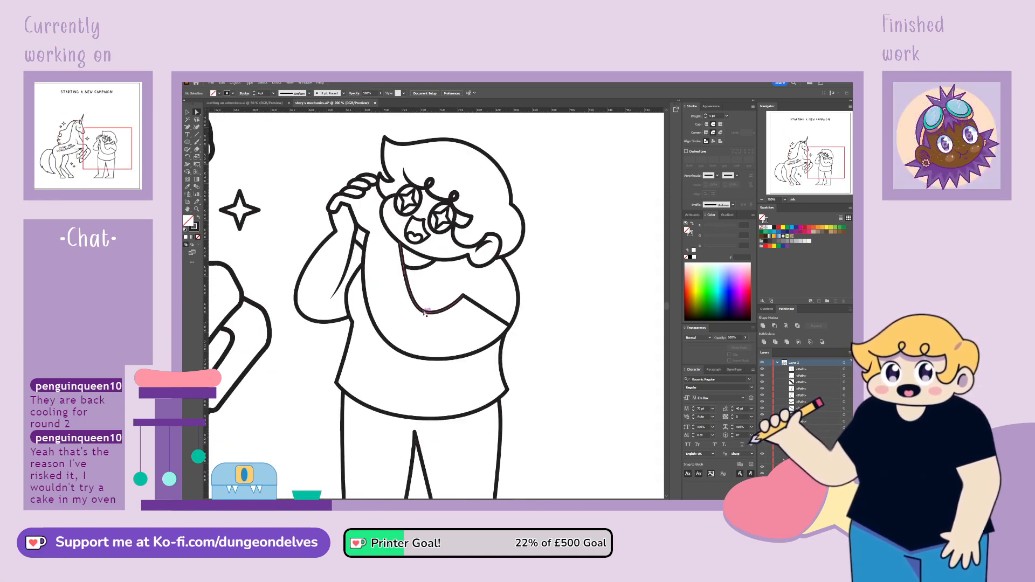
drag(430, 313, 410, 267)
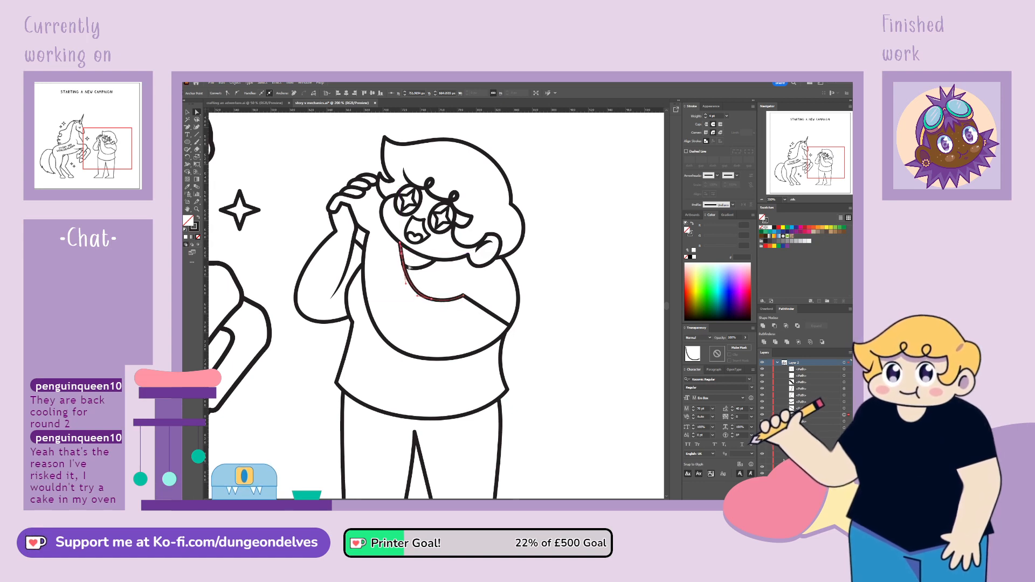
Add an anchor near the elbow on the folded arm's lower outline and pull its bottom anchor upward to slim the forearm
click(398, 351)
click(428, 358)
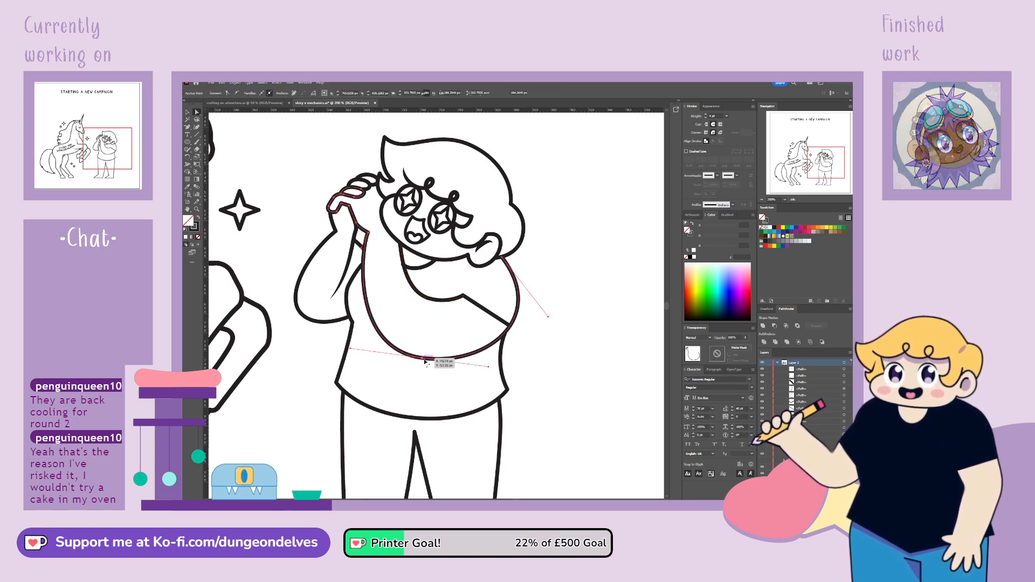
click(189, 129)
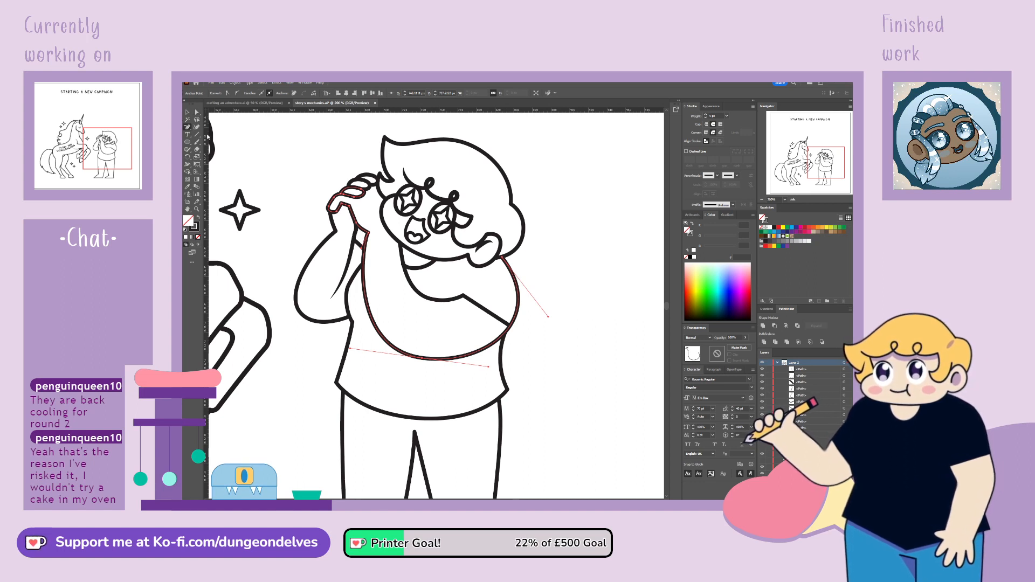
click(499, 342)
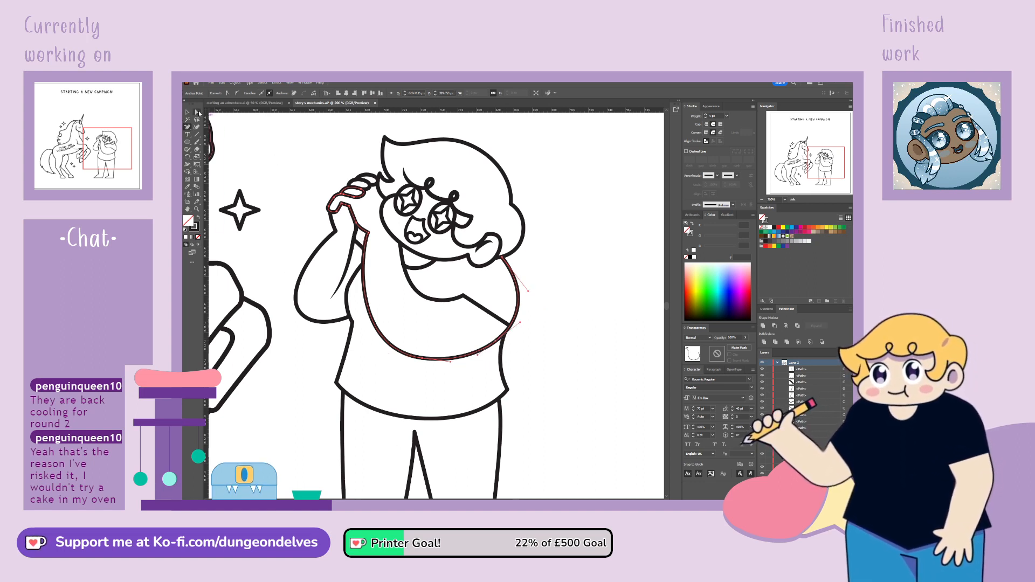
drag(423, 359, 373, 304)
Shift the wrist end of the folded arm's outer line inward, nudge its inner line outward, and smooth the forearm's lower curve
click(364, 248)
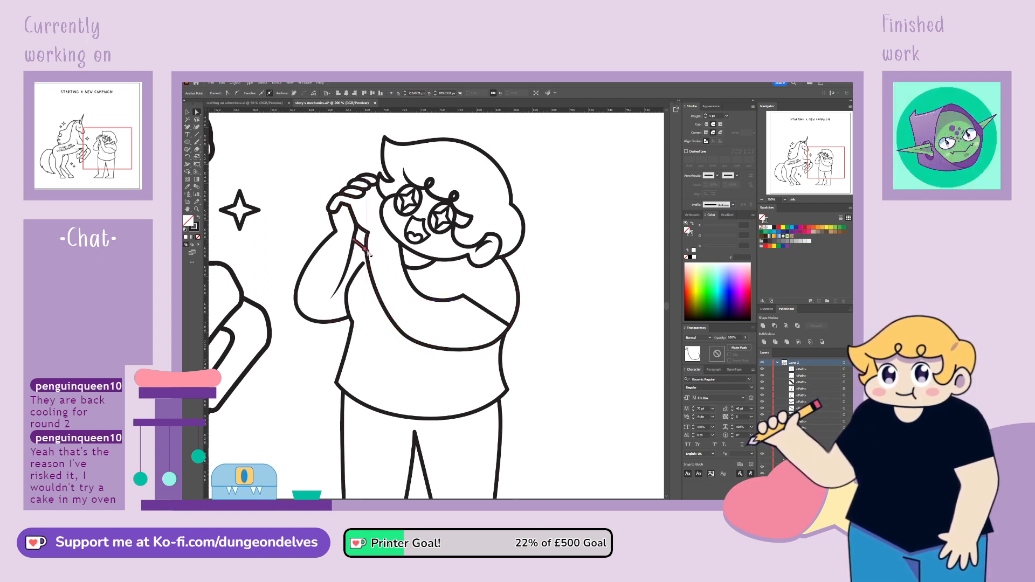
click(366, 248)
drag(362, 250, 367, 252)
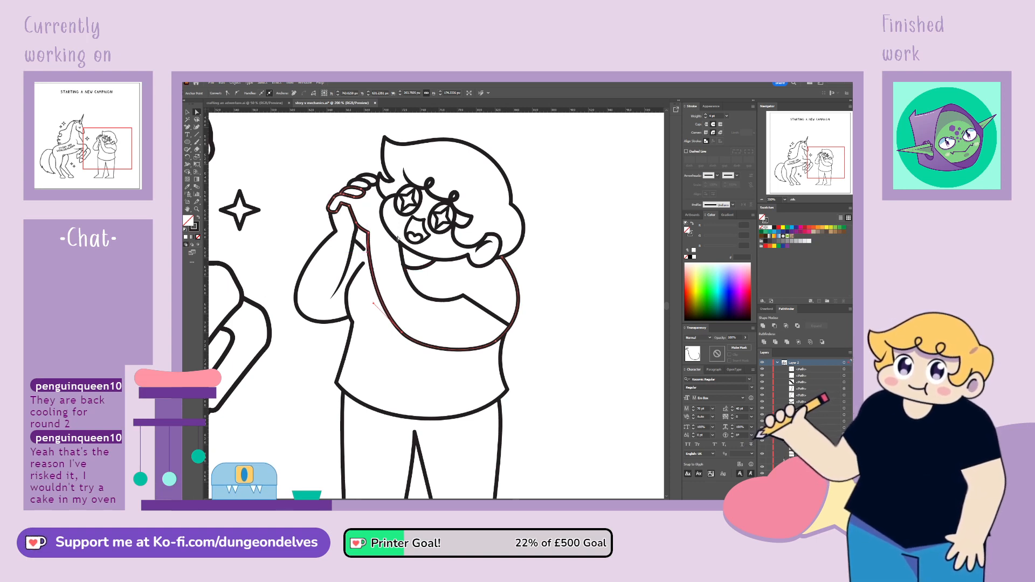
click(403, 261)
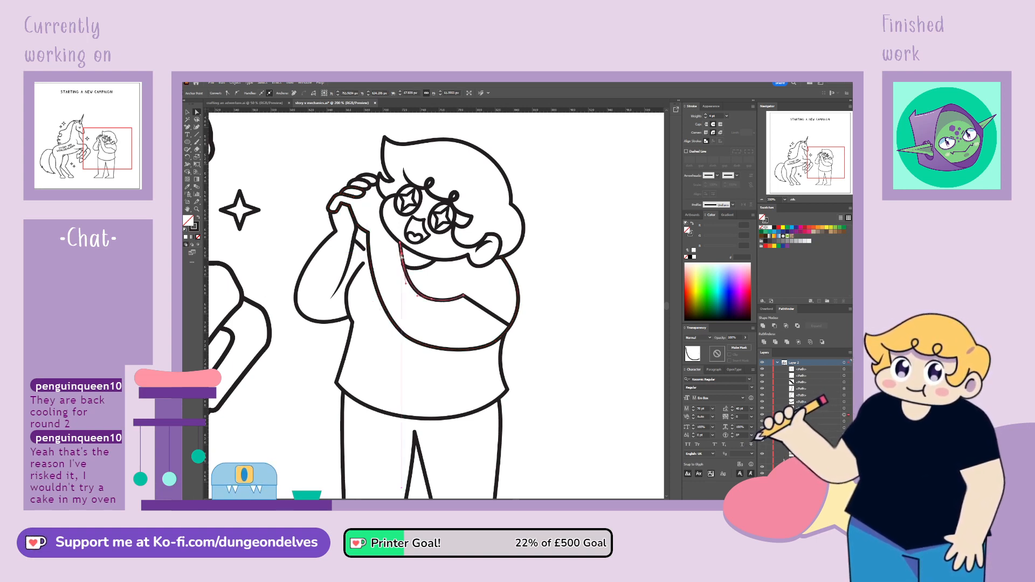
drag(402, 257, 400, 256)
click(431, 299)
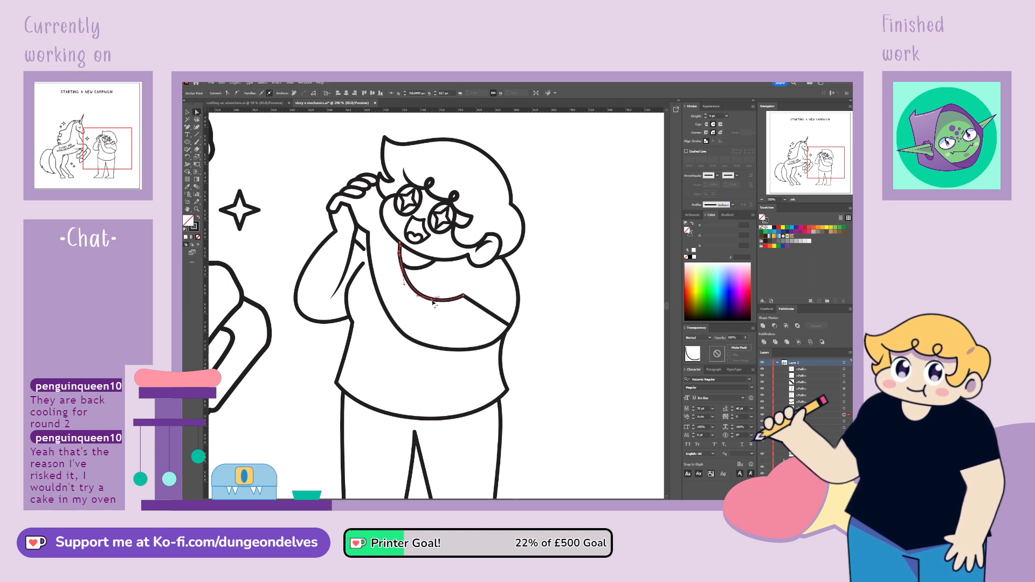
click(402, 337)
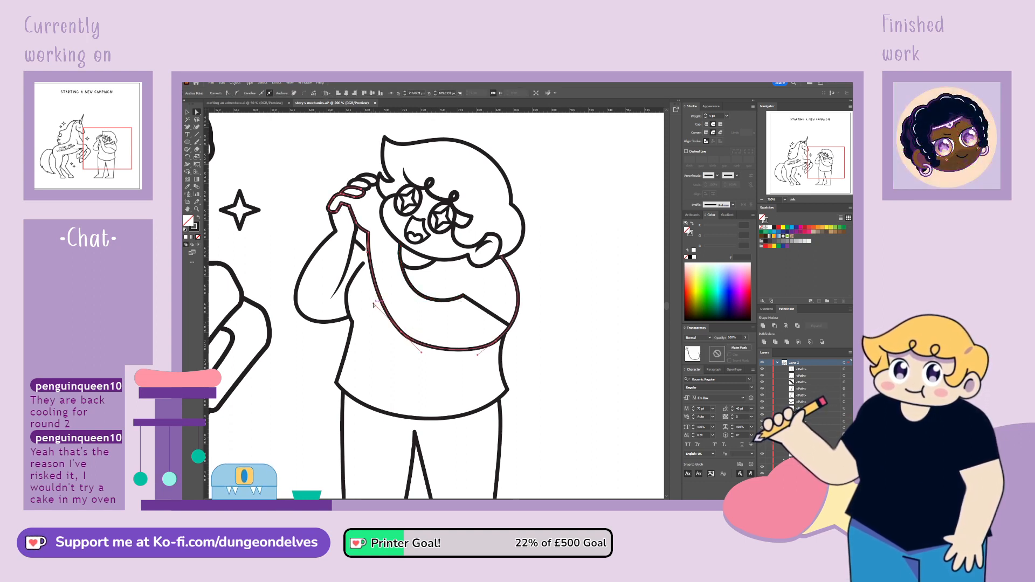
drag(374, 304, 366, 305)
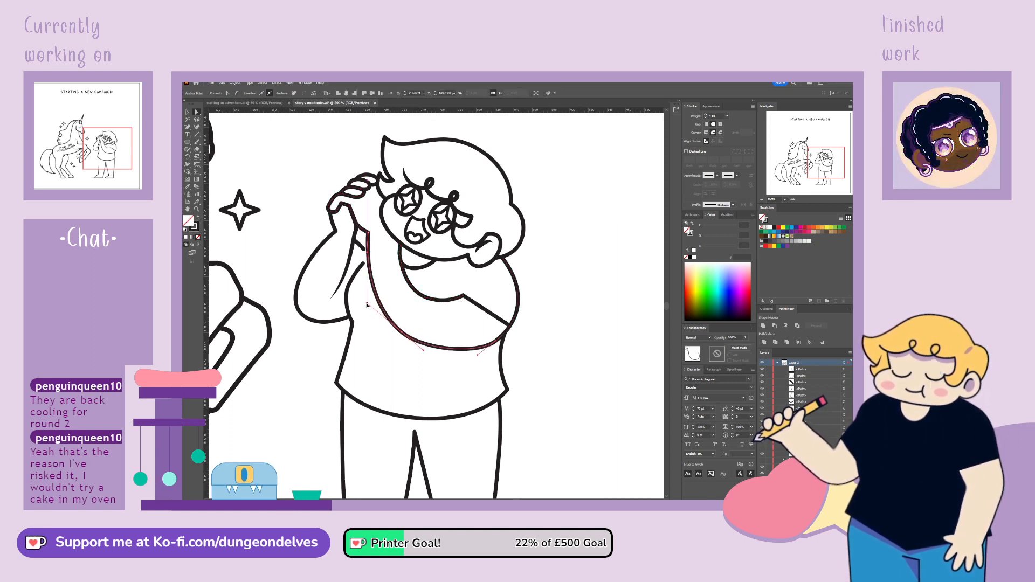
Remove the middle anchor from the folded arm's inner curve and reshape it into one smooth bend below the chin
click(416, 289)
click(412, 285)
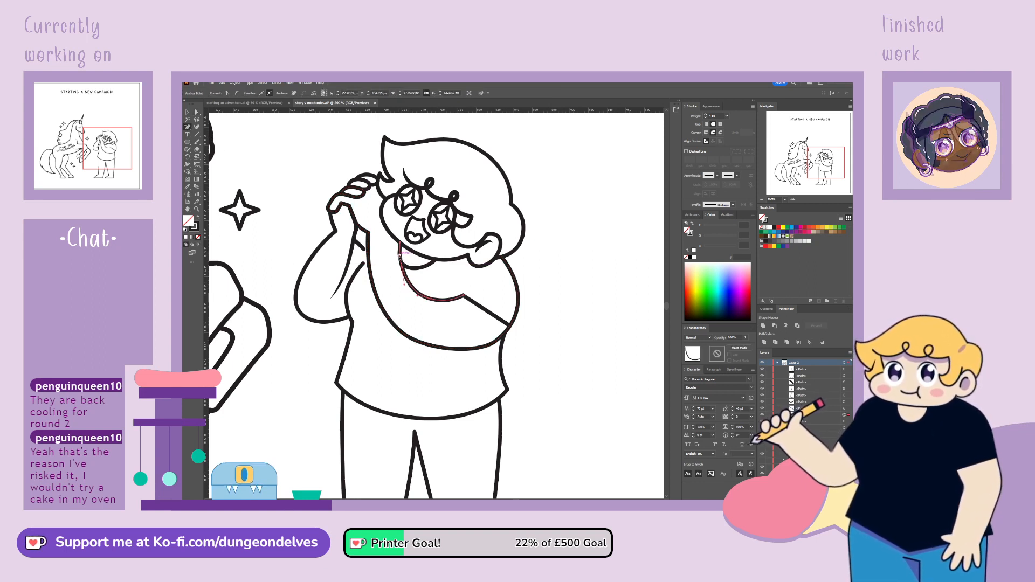
click(399, 256)
click(197, 113)
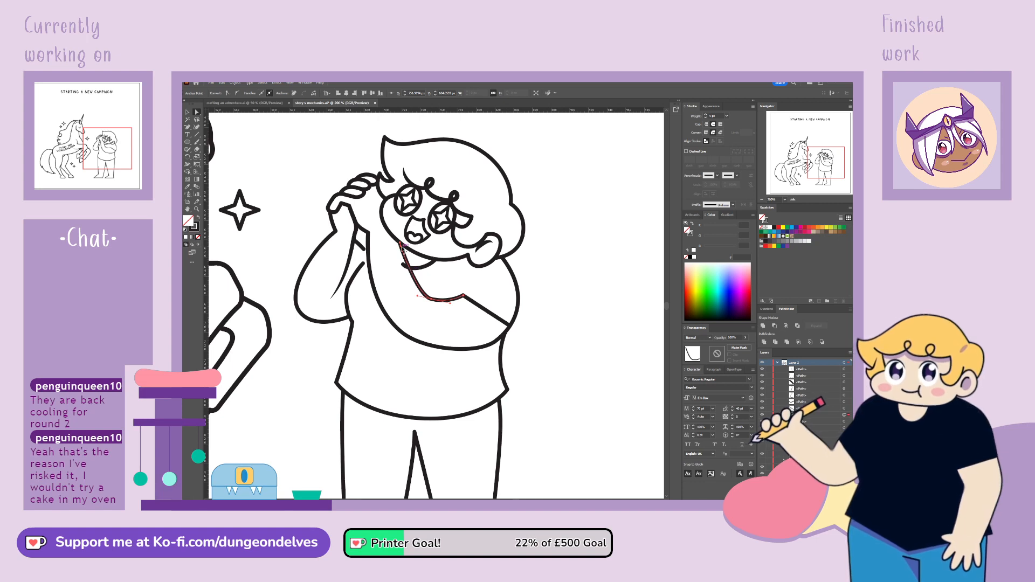
drag(404, 251, 367, 260)
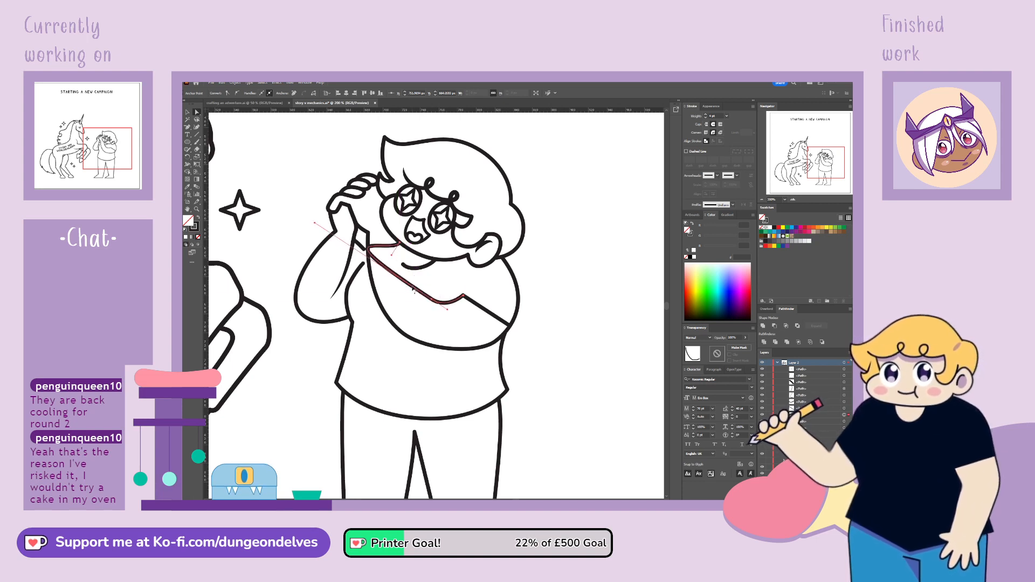
key(ctrl+z)
mouse_move(435, 302)
mouse_down()
mouse_move(418, 291)
mouse_move(433, 311)
mouse_up()
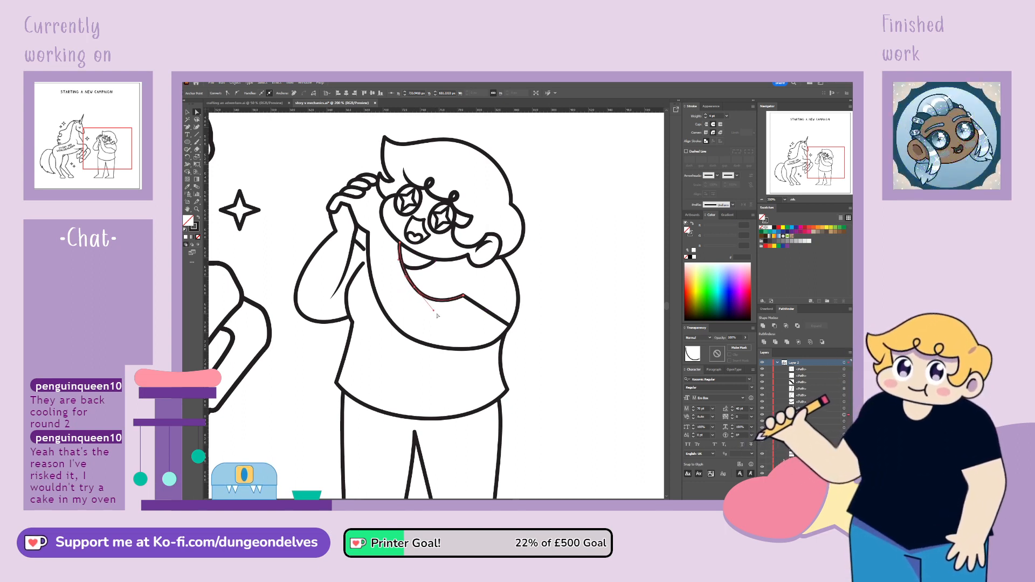
Fine-tune the lower curve of the folded arm's outer outline along the forearm
click(405, 334)
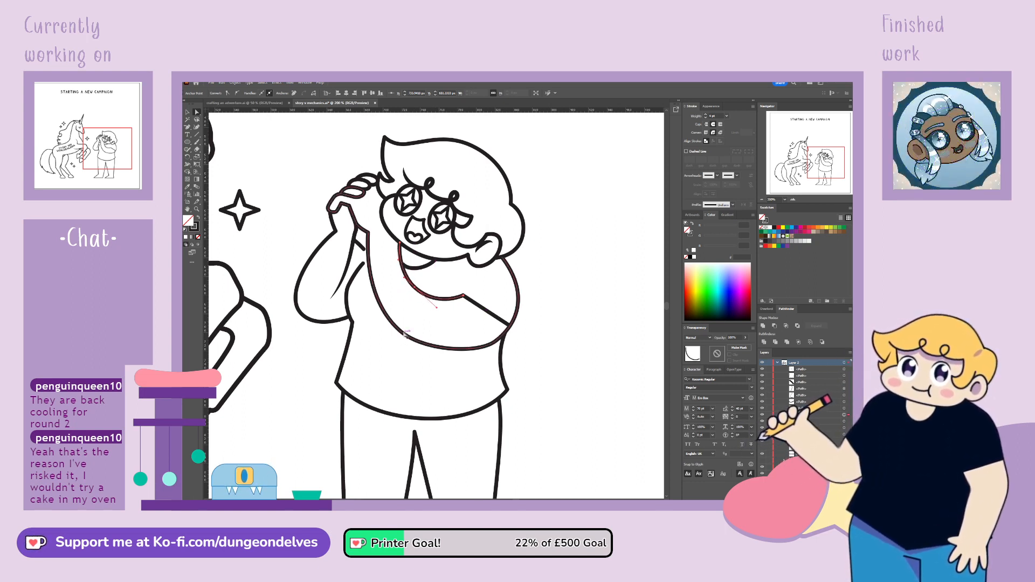
click(405, 334)
drag(478, 356, 475, 358)
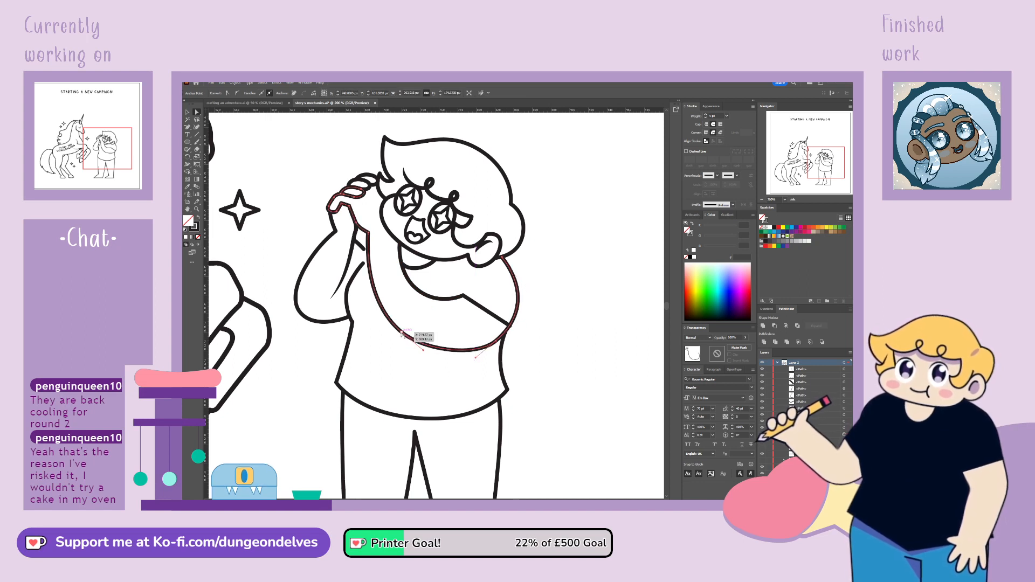
drag(402, 333, 398, 330)
drag(364, 300, 360, 297)
click(372, 344)
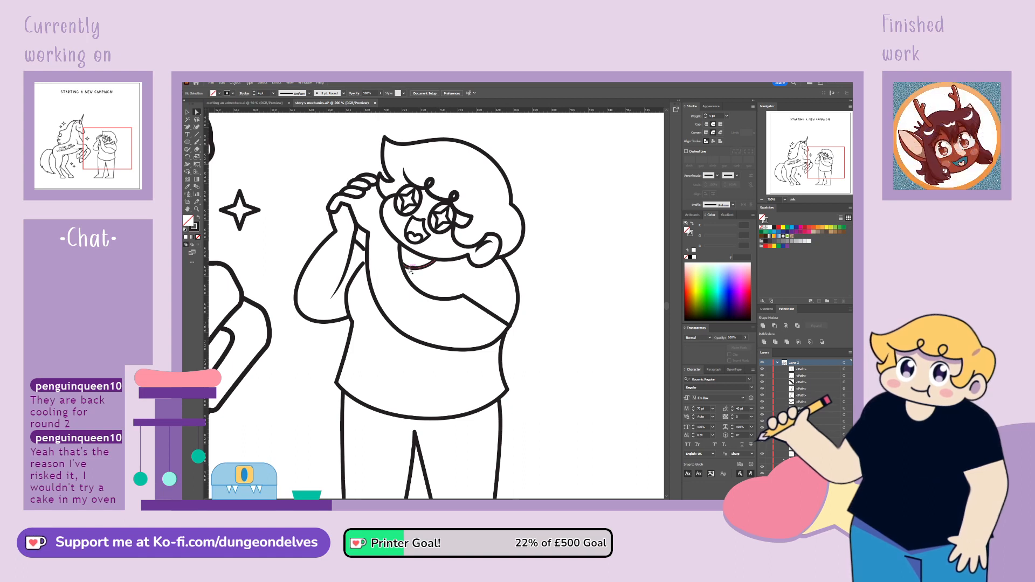
click(409, 337)
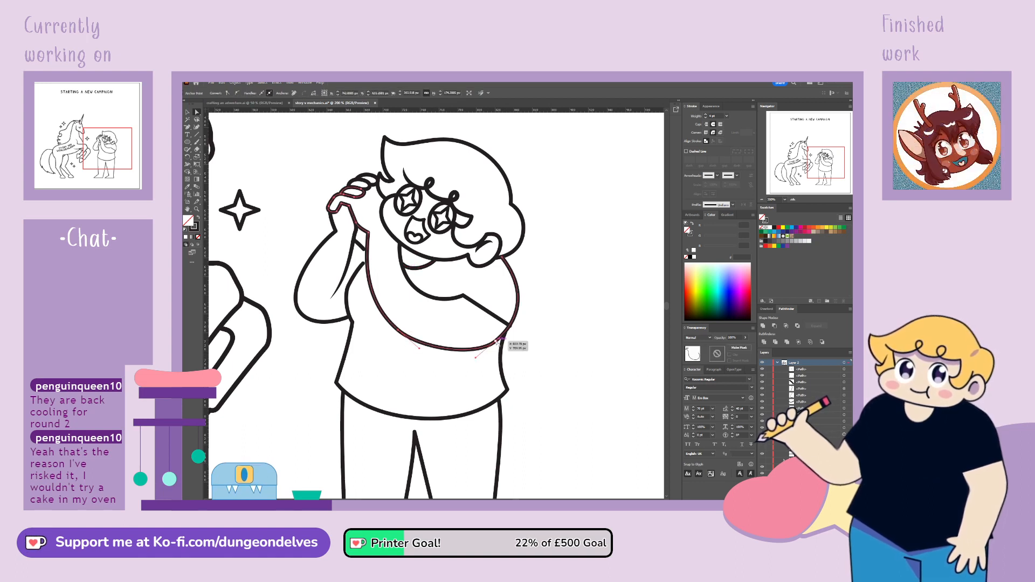
Pull the elbow and back of the upper arm inward to slim the arm, and shorten the sleeve line to meet the outline
drag(499, 340, 489, 338)
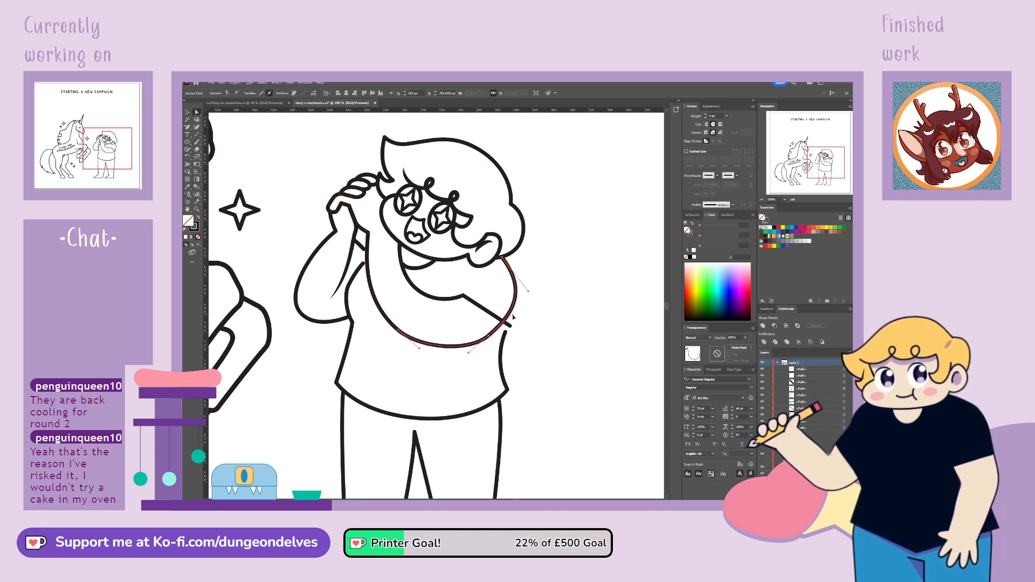
click(523, 287)
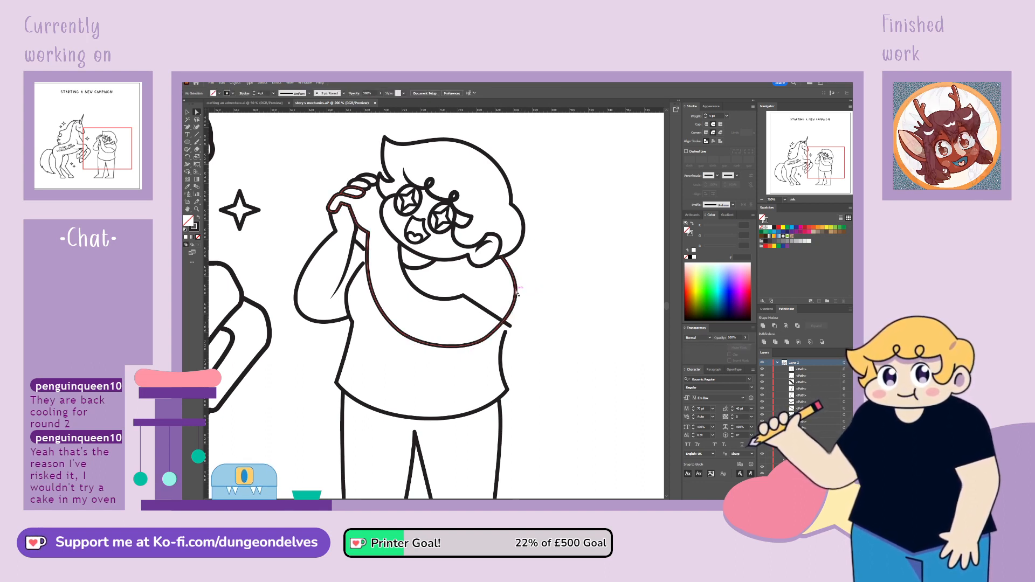
click(516, 292)
drag(529, 292, 518, 280)
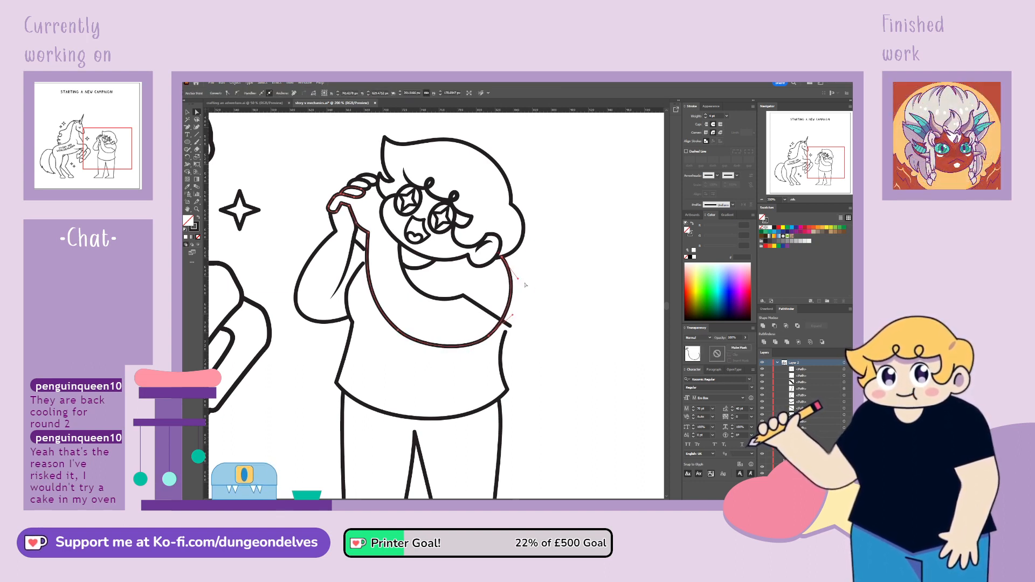
click(524, 285)
click(445, 347)
drag(490, 340, 487, 336)
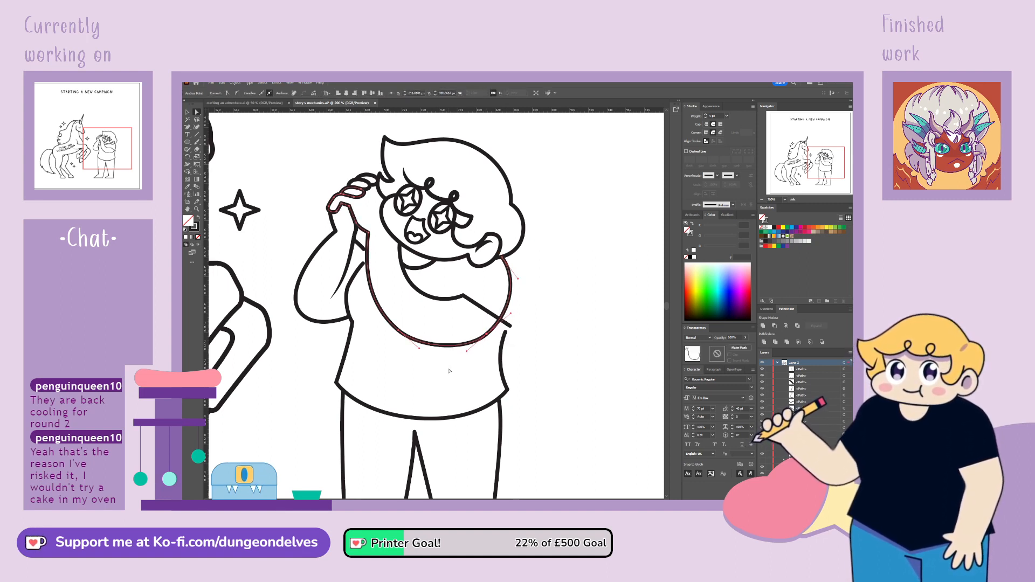
click(509, 326)
drag(511, 327, 501, 320)
Deepen the folded arm's inner curve slightly beneath the shirt's neckline
click(415, 289)
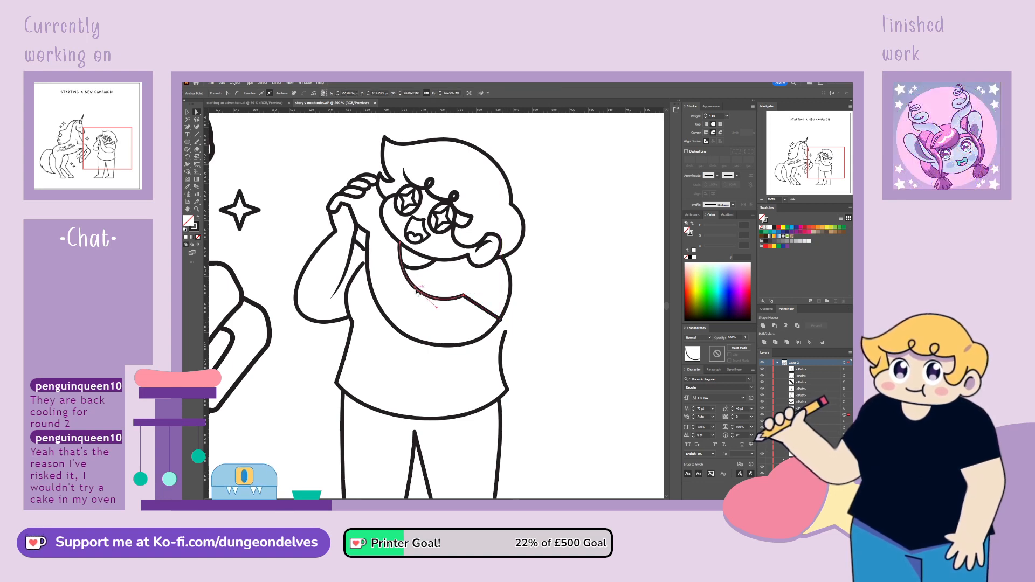
drag(415, 290, 401, 265)
click(405, 267)
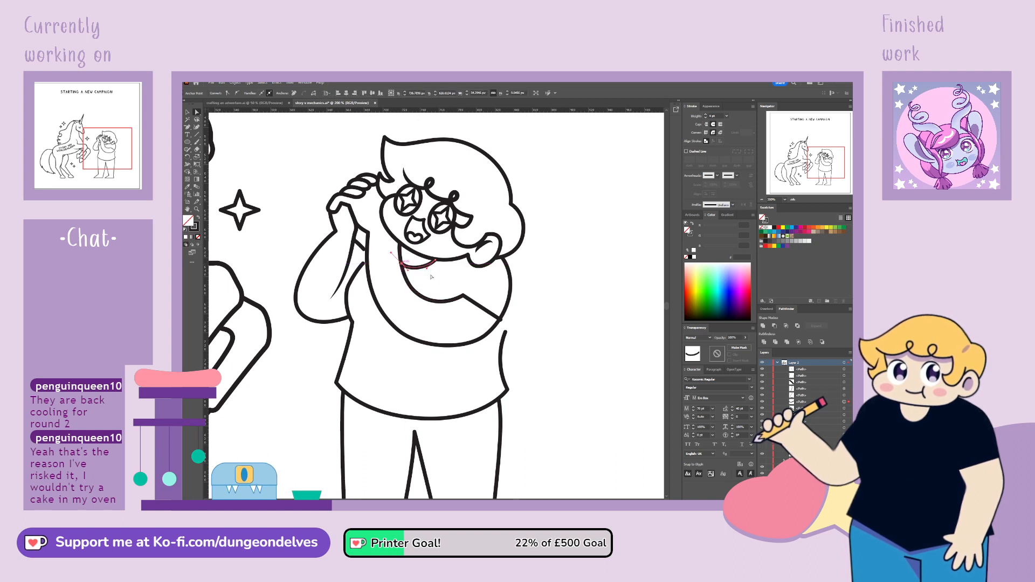
click(455, 353)
click(460, 301)
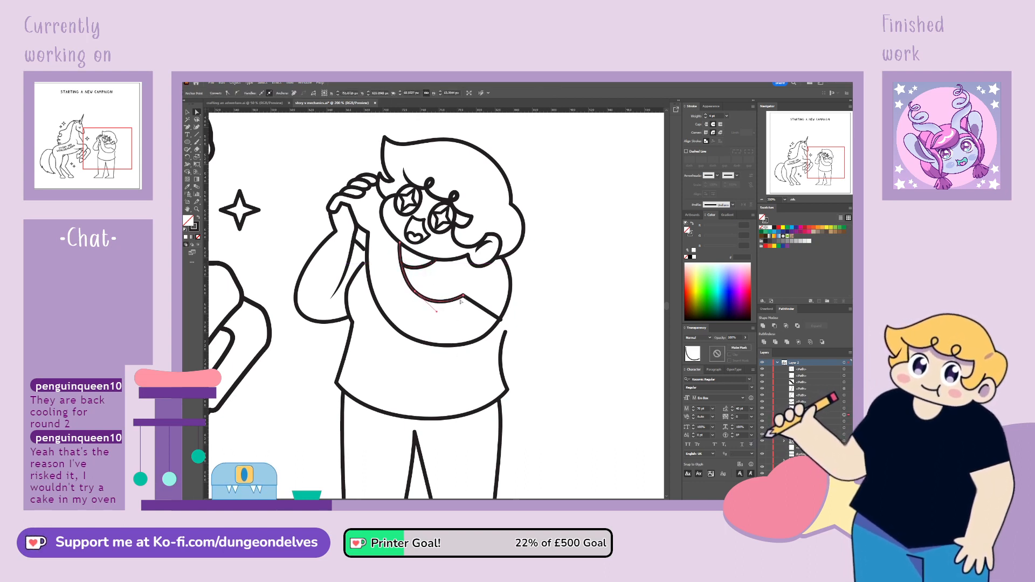
Pull a curve handle out of the inner arm line's end at the sleeve and balance the opposite handle to round the bend
click(464, 296)
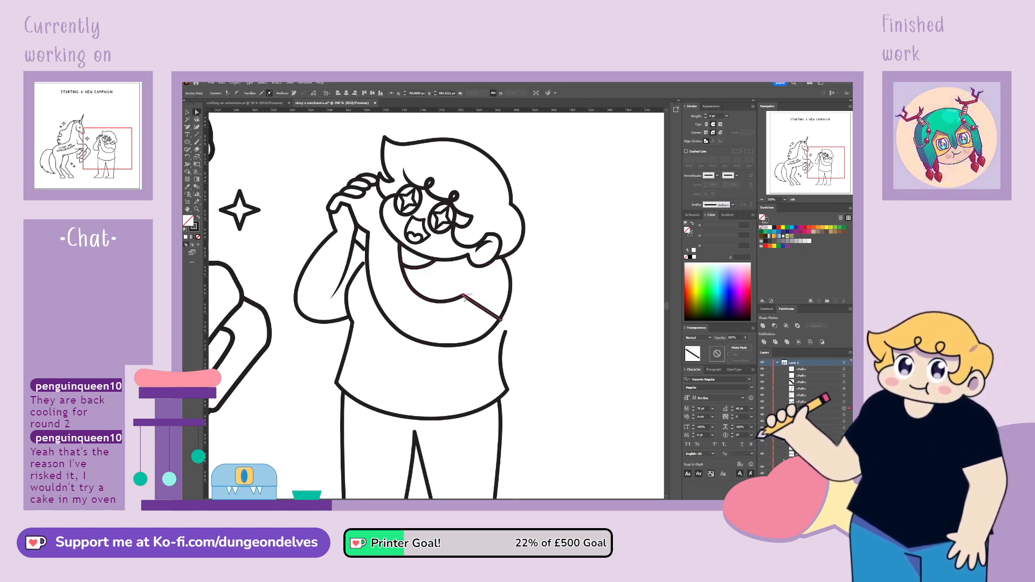
click(465, 297)
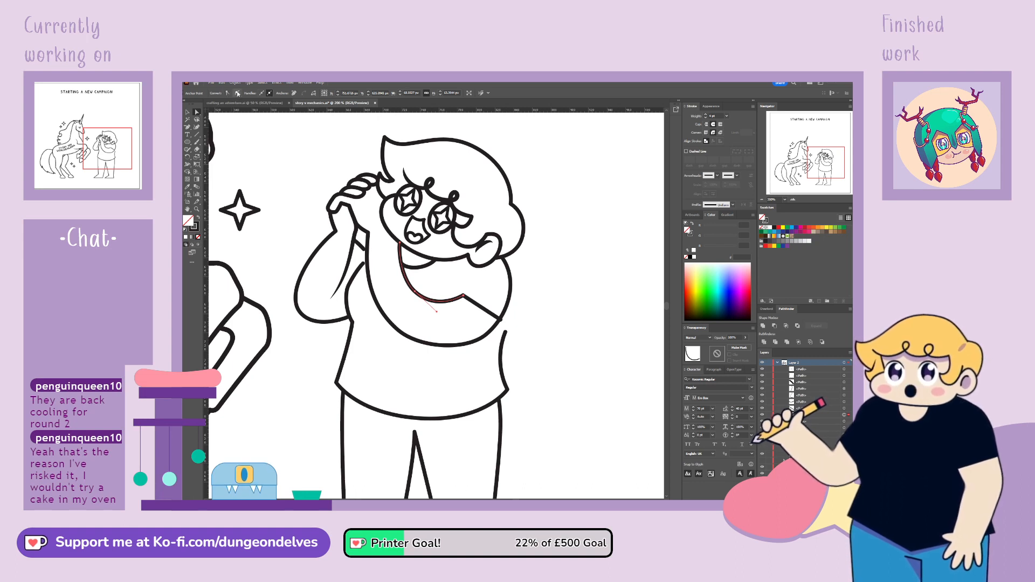
click(463, 296)
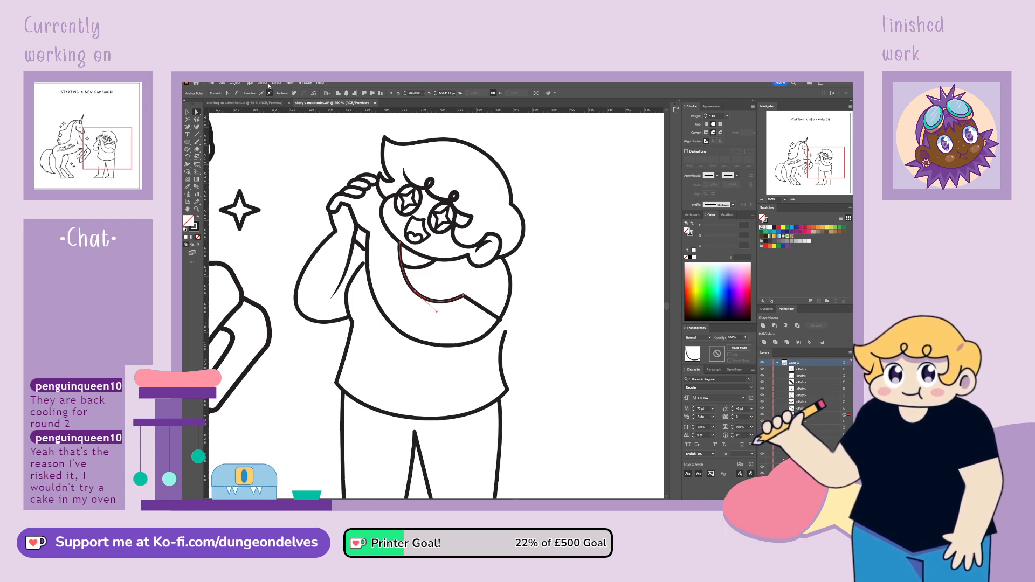
key(ctrl+equal)
key(ctrl+equal)
key(ctrl+equal)
key(ctrl)
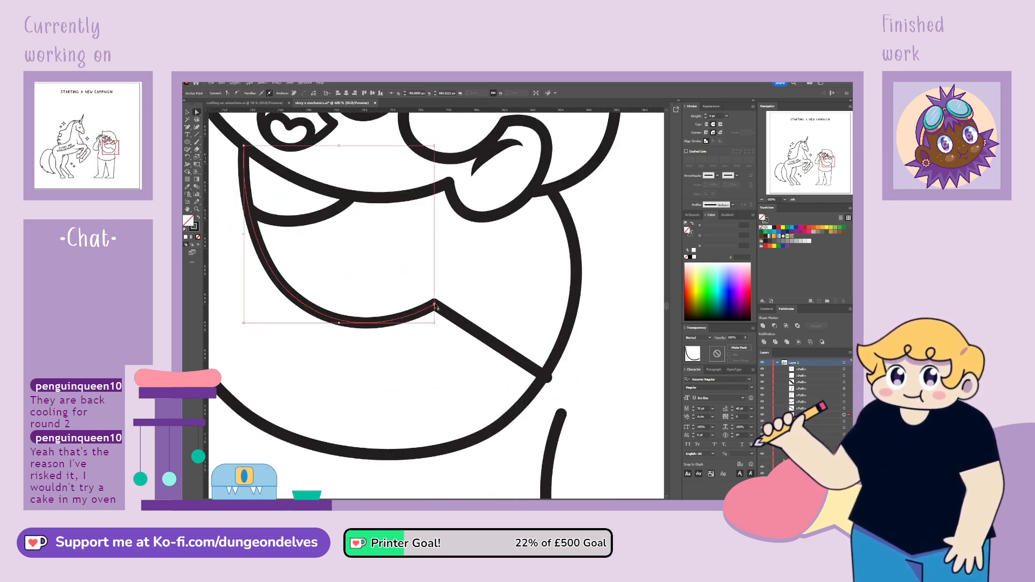
drag(435, 306, 398, 337)
key(ctrl+minus)
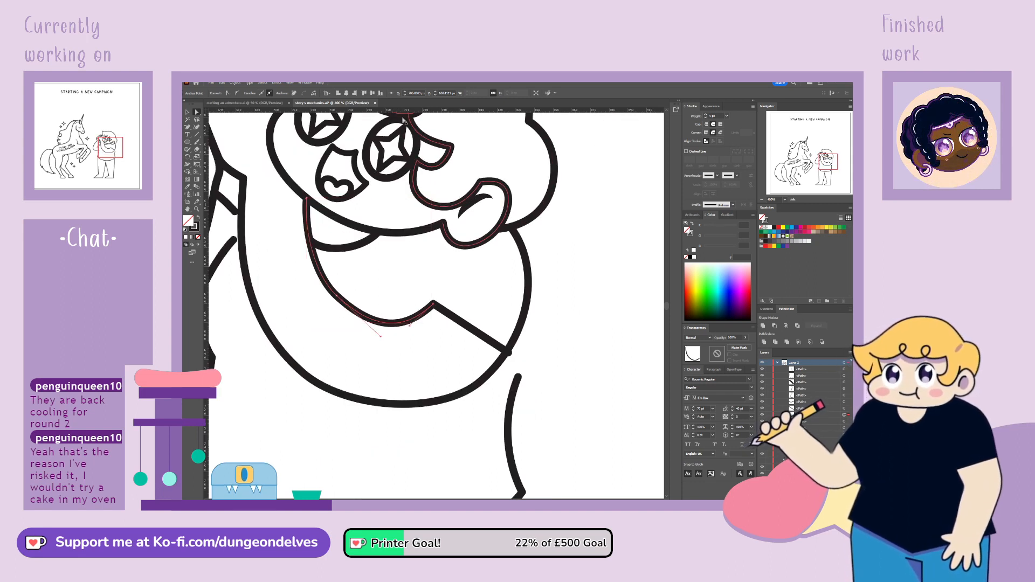
drag(382, 337, 364, 324)
click(307, 199)
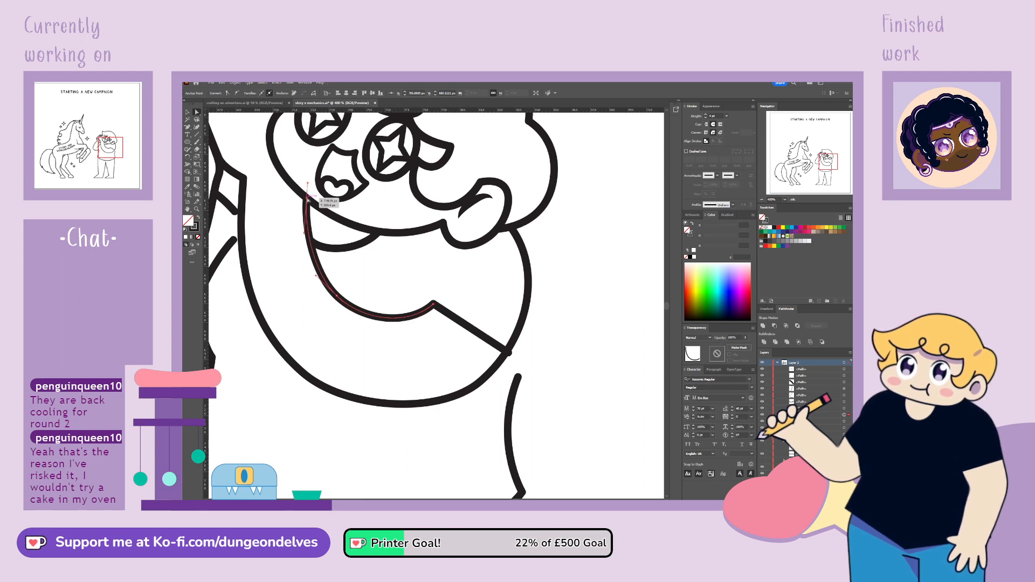
click(324, 253)
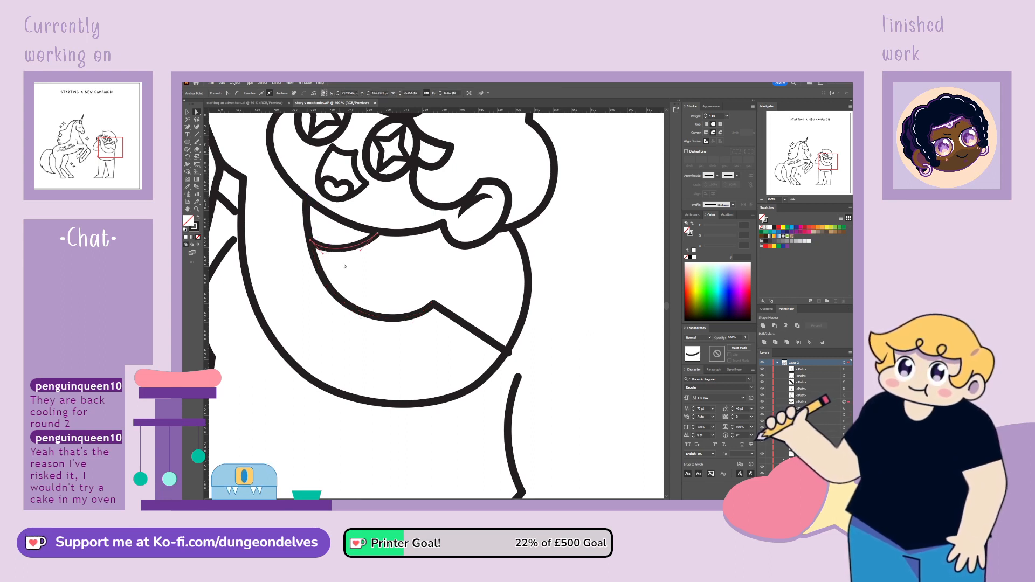
Lower the curve beneath the elbow slightly and tuck the sleeve line's outer end onto the arm outline
click(510, 354)
click(496, 371)
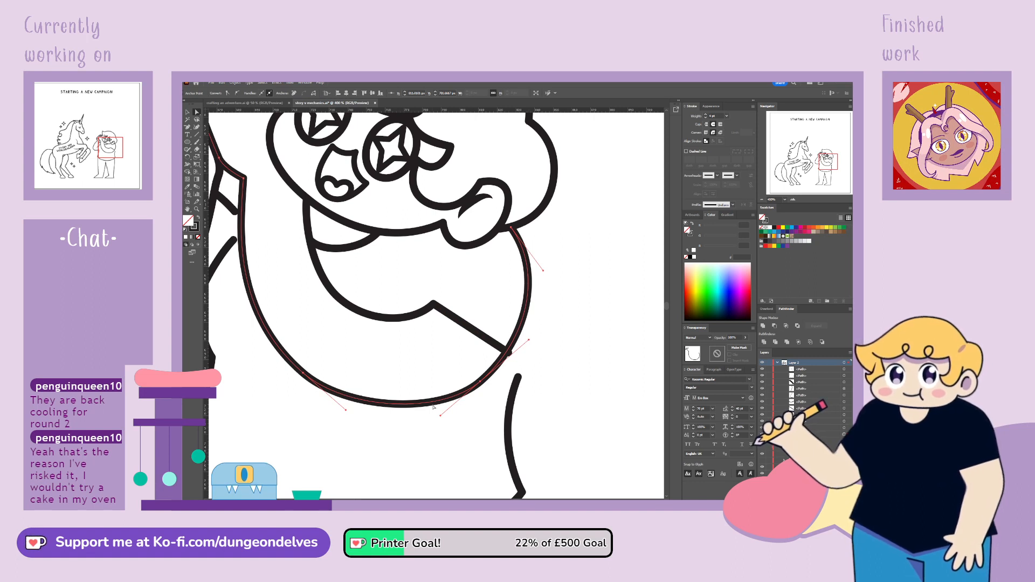
drag(440, 416, 441, 421)
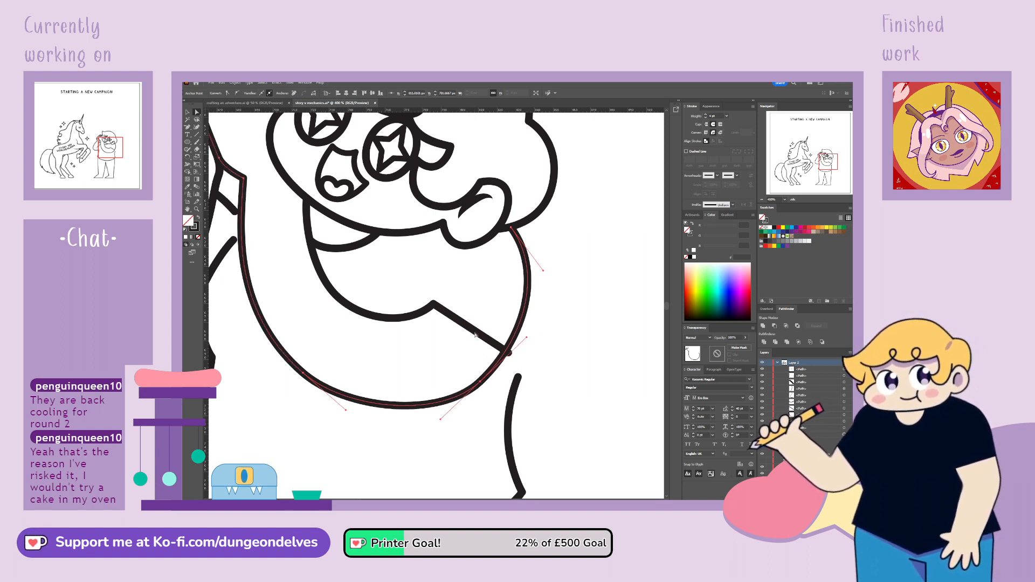
click(510, 353)
drag(509, 353, 505, 352)
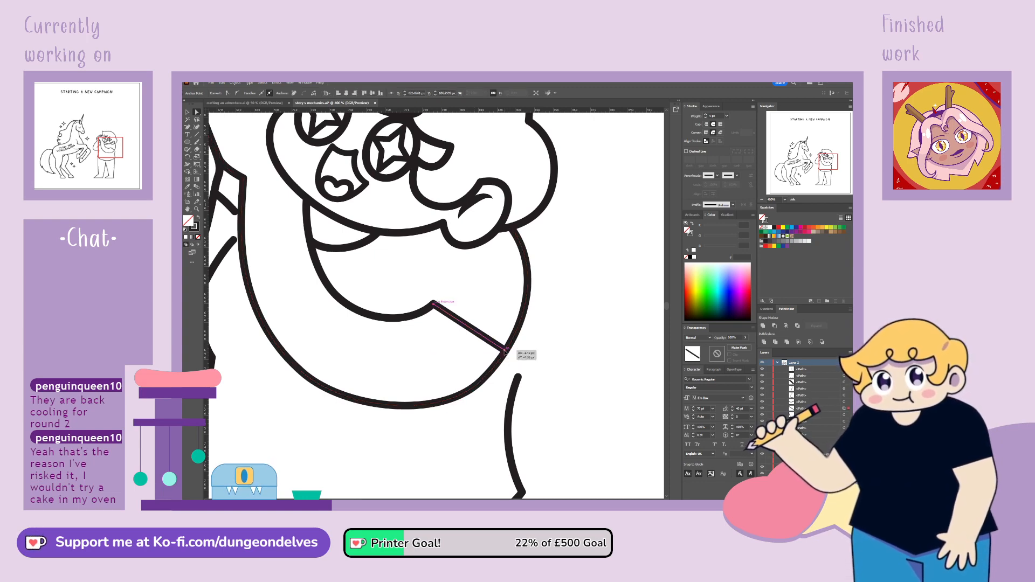
click(535, 345)
key(ctrl+minus)
key(ctrl+minus)
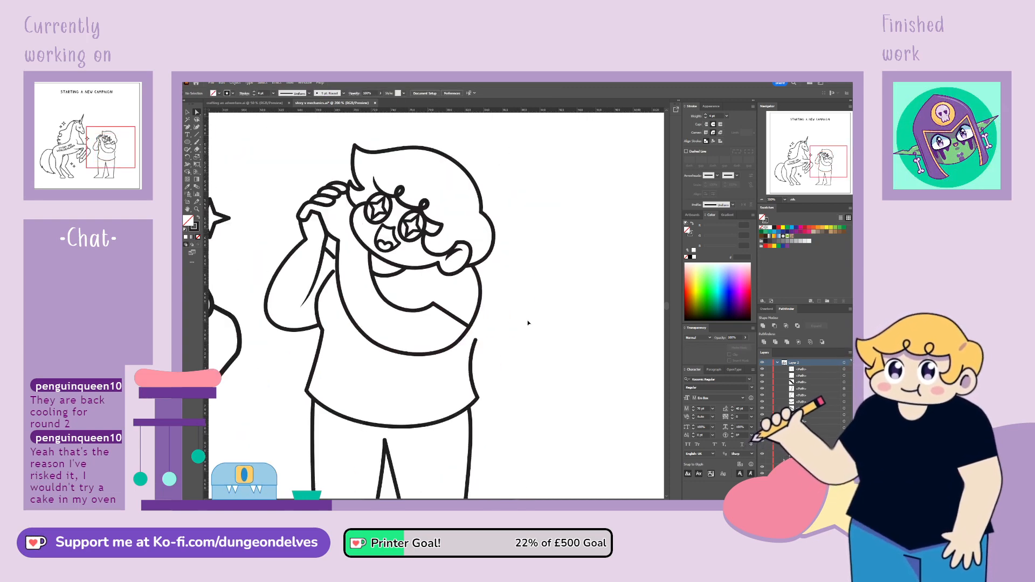
Lengthen the curve handle below the elbow to make the underside of the folded arm rounder
click(458, 343)
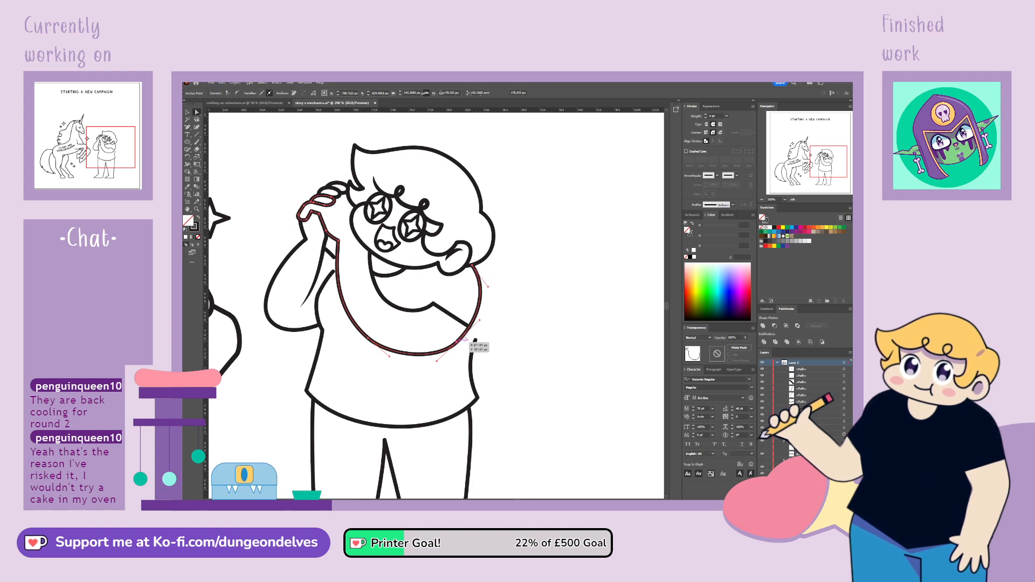
drag(480, 321, 481, 321)
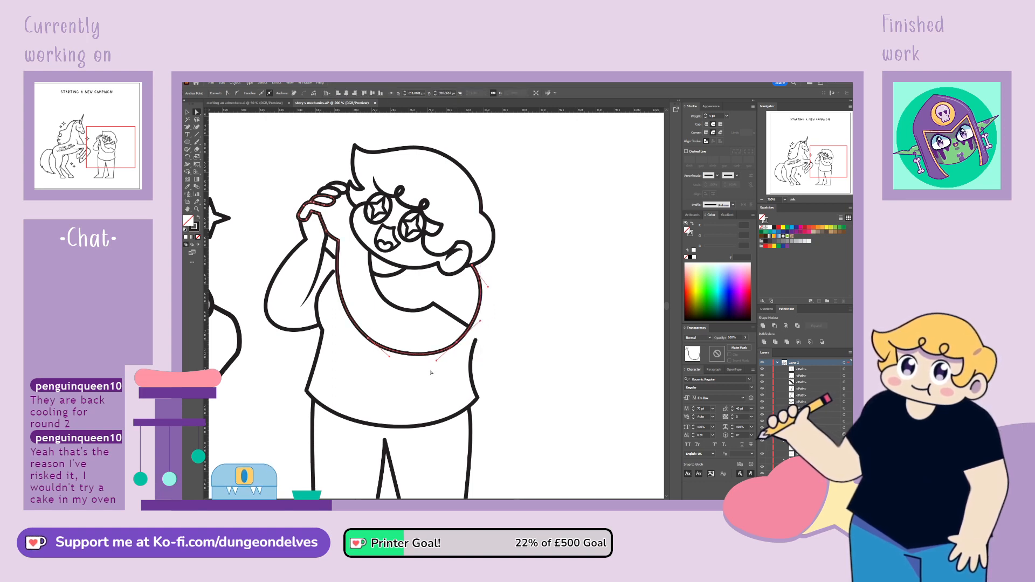
drag(438, 361, 432, 366)
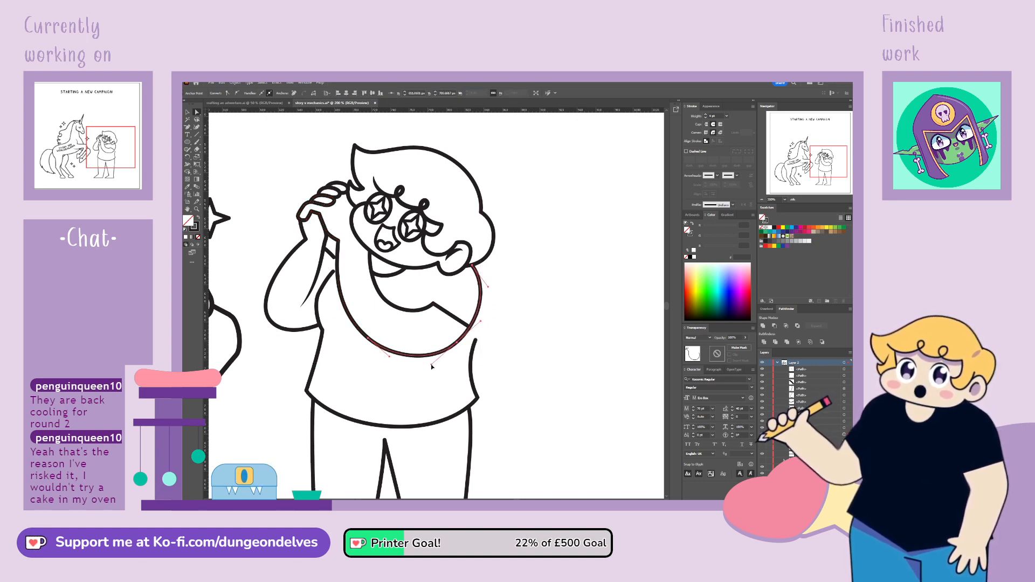
click(501, 327)
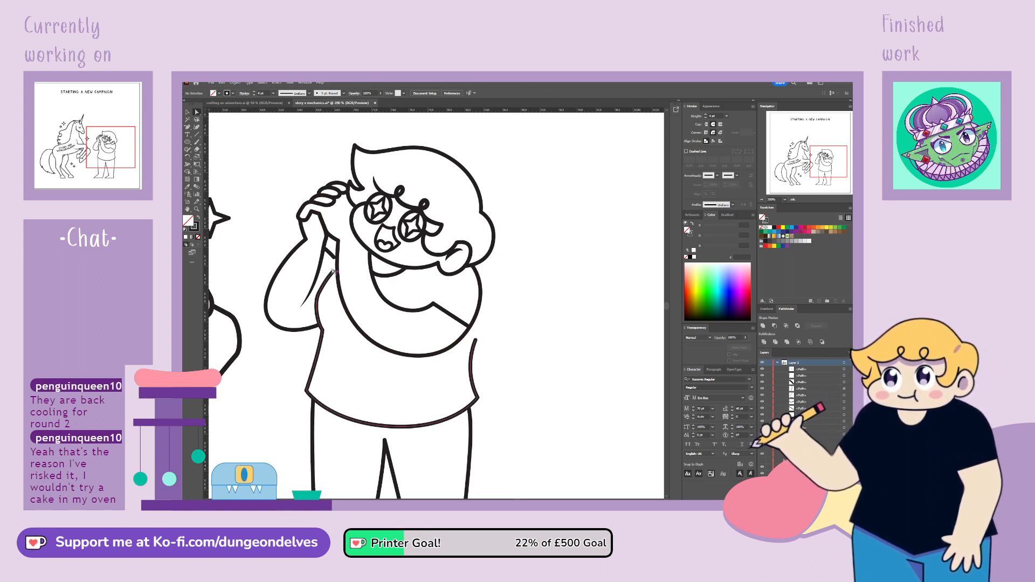
Move the shirt's side line inward beneath the elbow, extend it up behind the upper arm to the shoulder, and smooth its curve
click(475, 341)
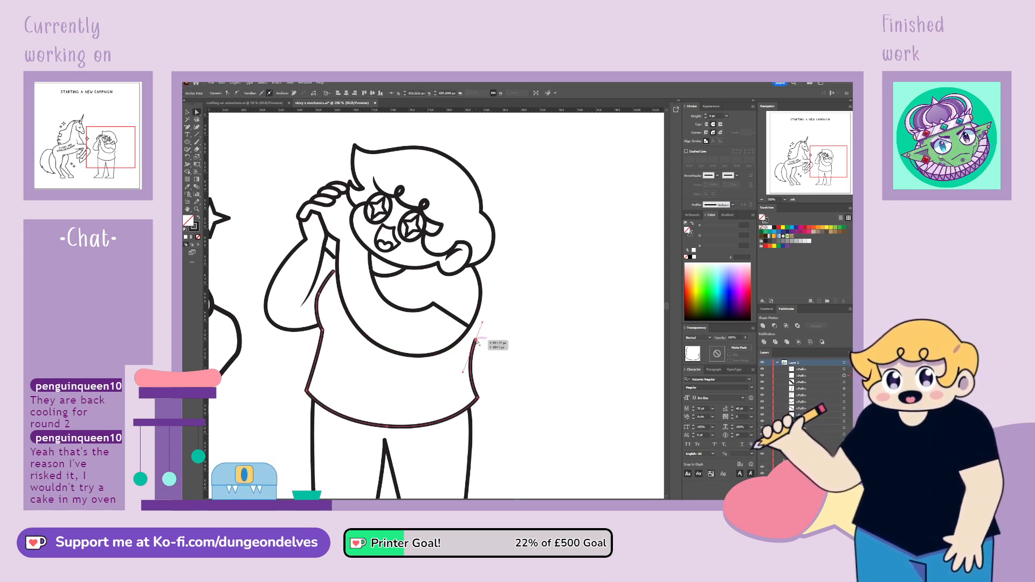
drag(476, 340, 473, 344)
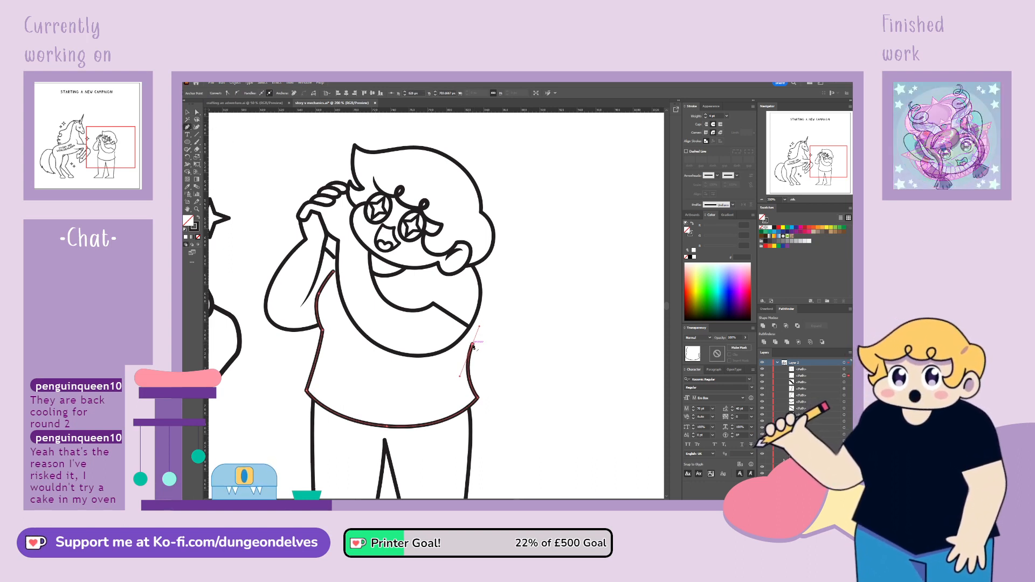
drag(479, 326, 472, 243)
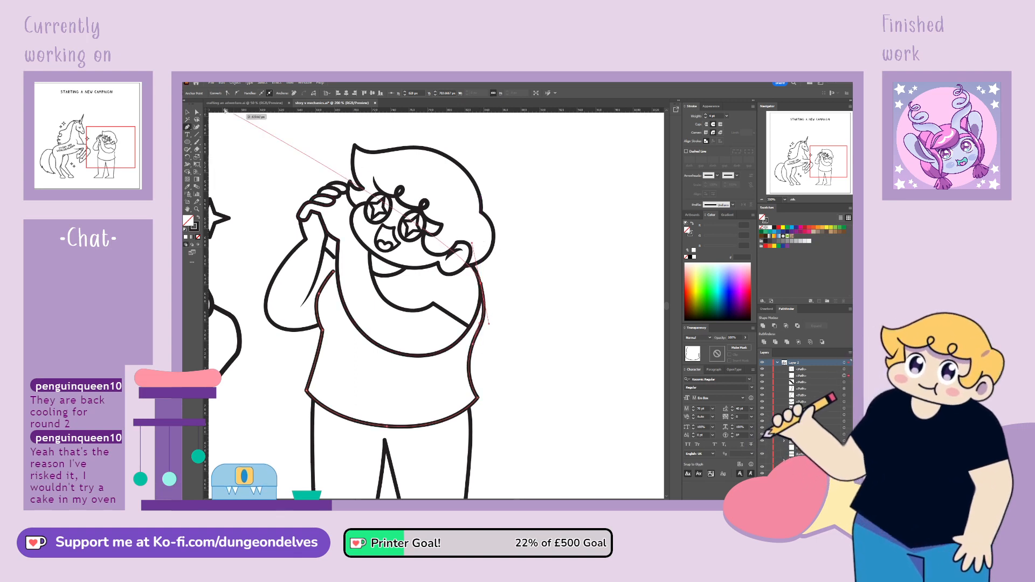
click(196, 112)
drag(481, 284, 480, 281)
mouse_move(489, 322)
mouse_down()
mouse_move(471, 349)
mouse_move(487, 322)
mouse_up()
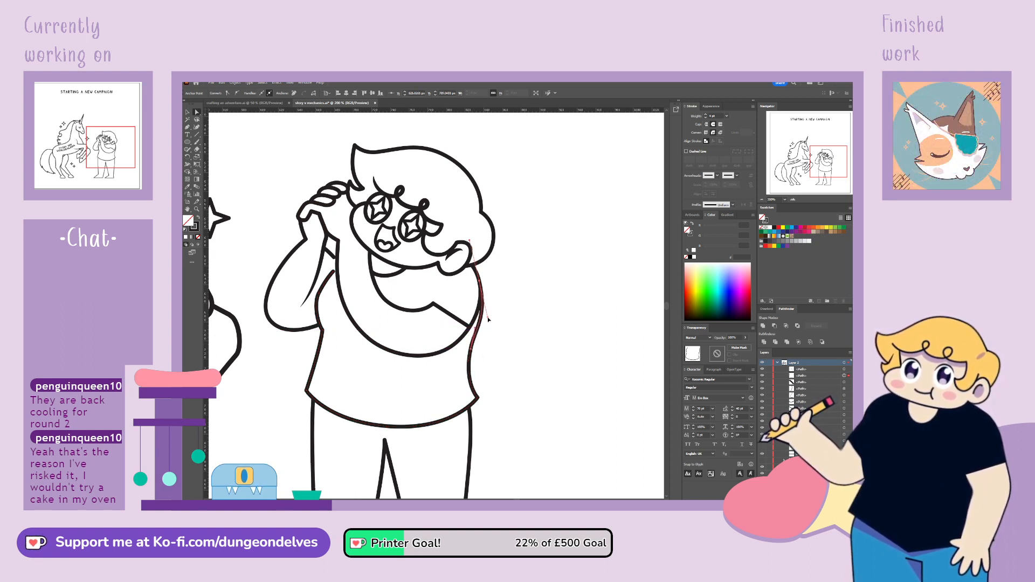
click(515, 344)
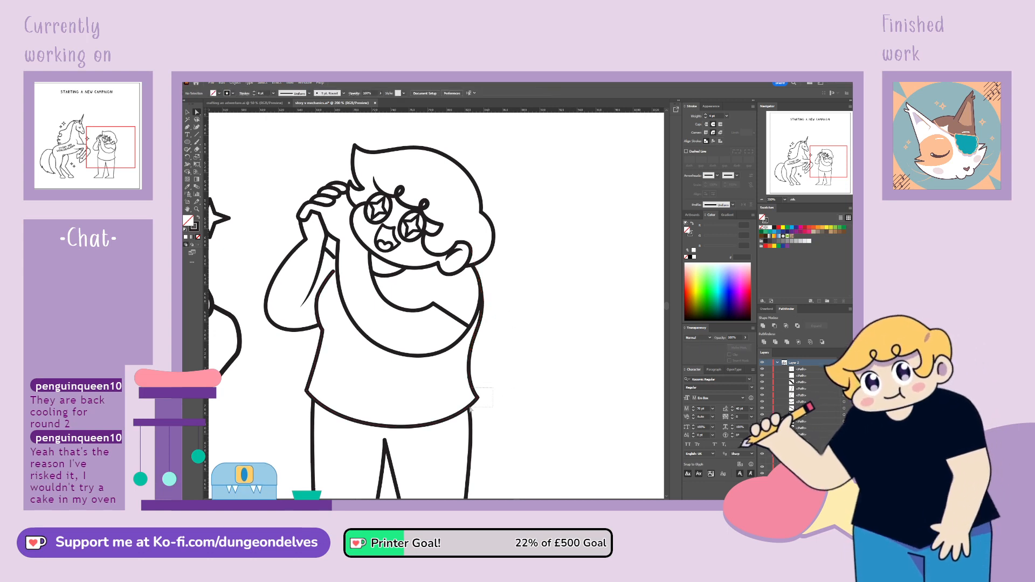
Flare the shirt hem's outer corner outward and move the top of the adjoining trouser leg line to meet it
drag(470, 409, 470, 409)
drag(478, 399, 484, 400)
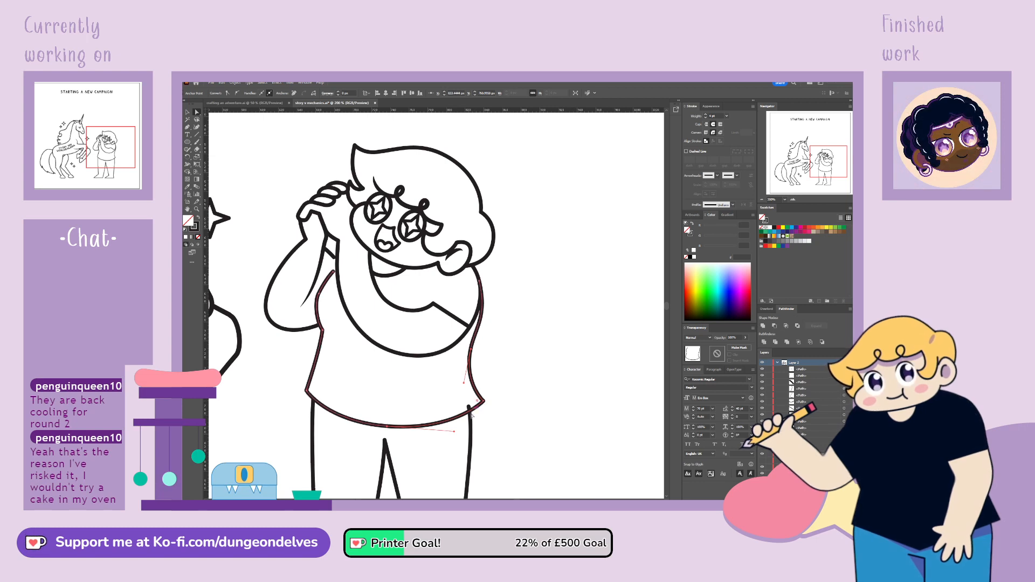
click(470, 408)
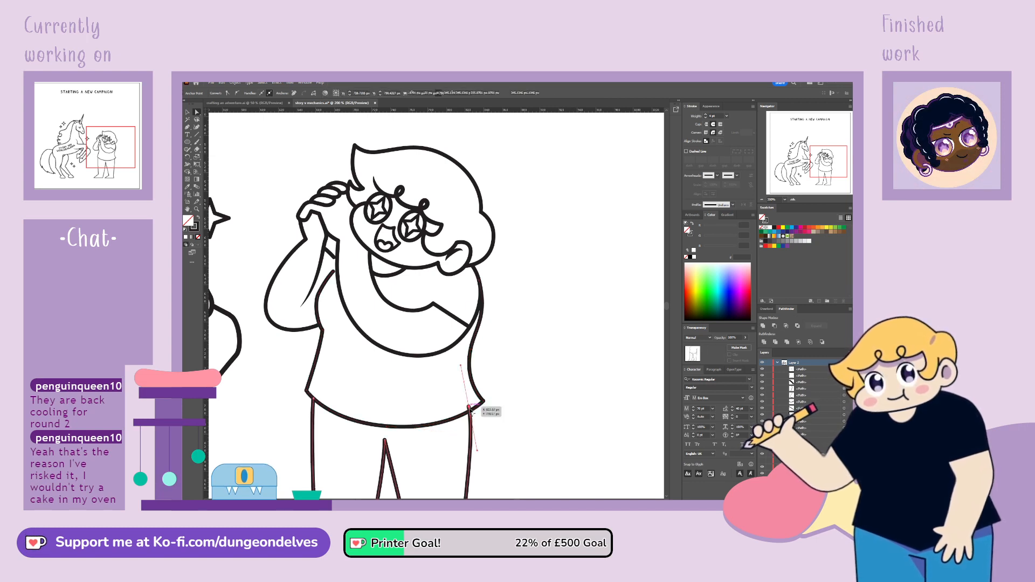
click(523, 388)
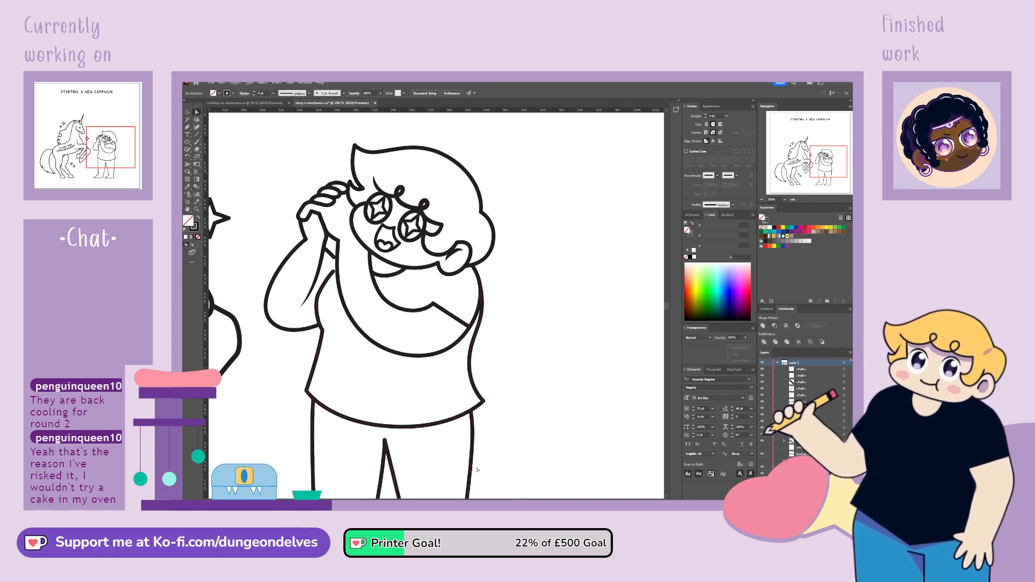
Shift the sleeve corner on the folded arm up and inward, tighten the underside curve, and refine the shoulder outline
drag(434, 309, 427, 298)
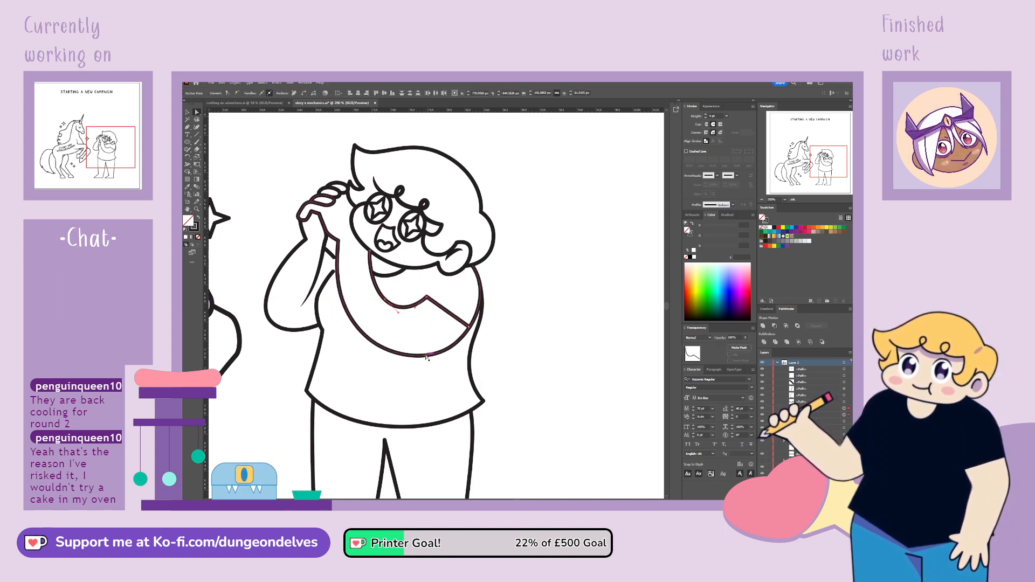
click(444, 358)
drag(457, 344, 463, 341)
click(521, 317)
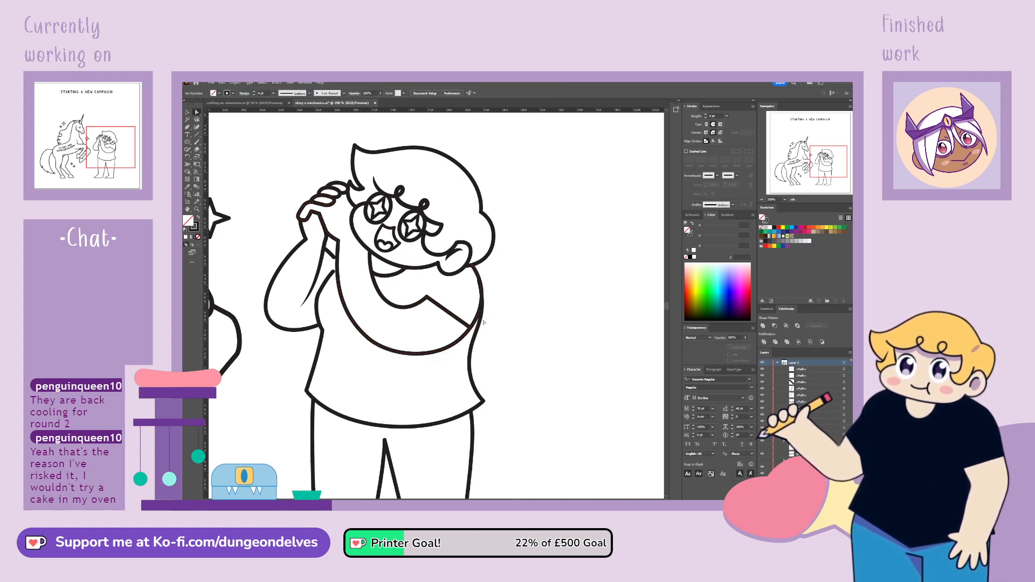
drag(484, 286, 483, 283)
click(509, 284)
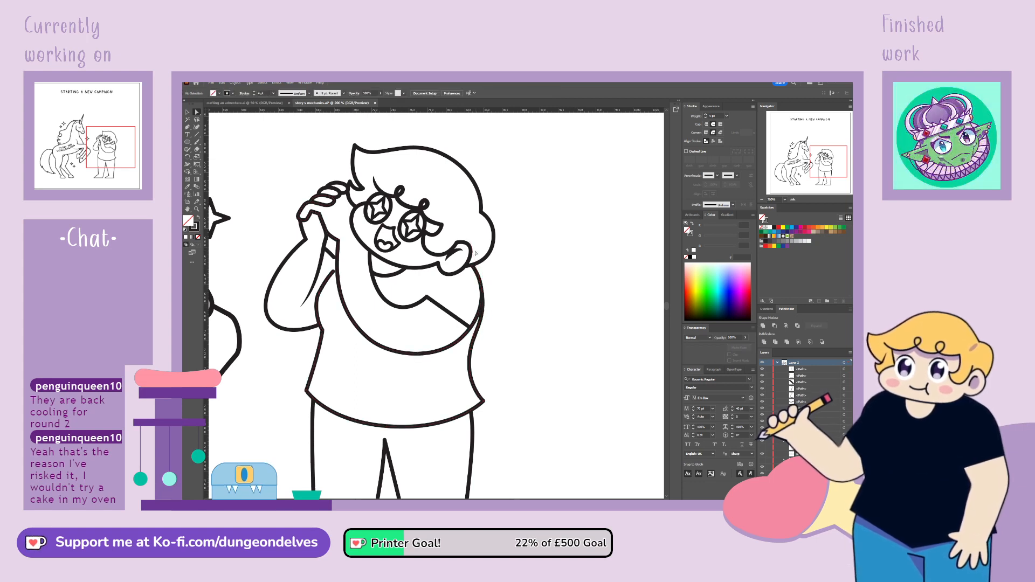
Extend the shirt's shoulder line to the folded arm's outline and adjust the ends of the short line beside the wrist
click(333, 273)
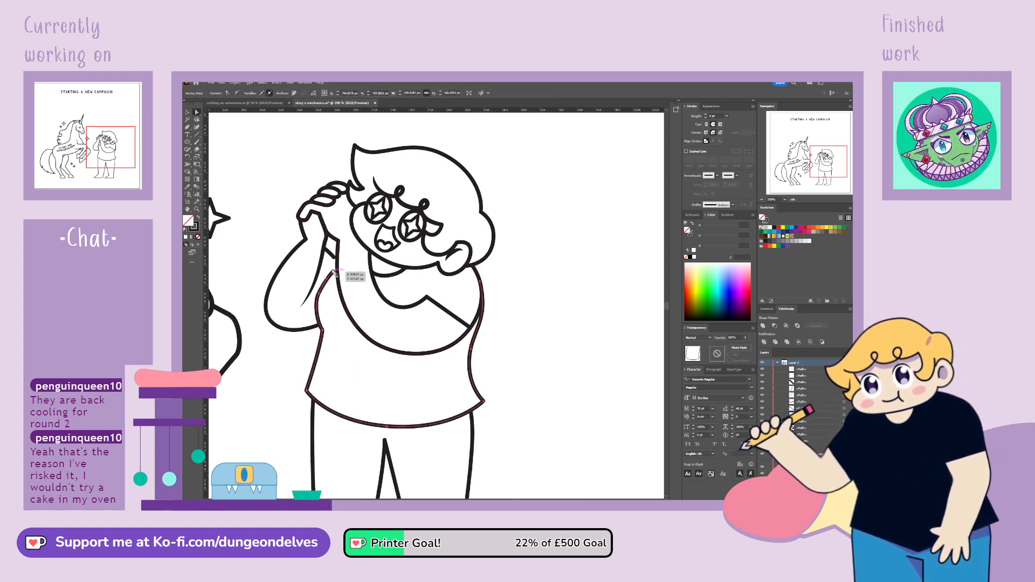
drag(334, 272, 338, 269)
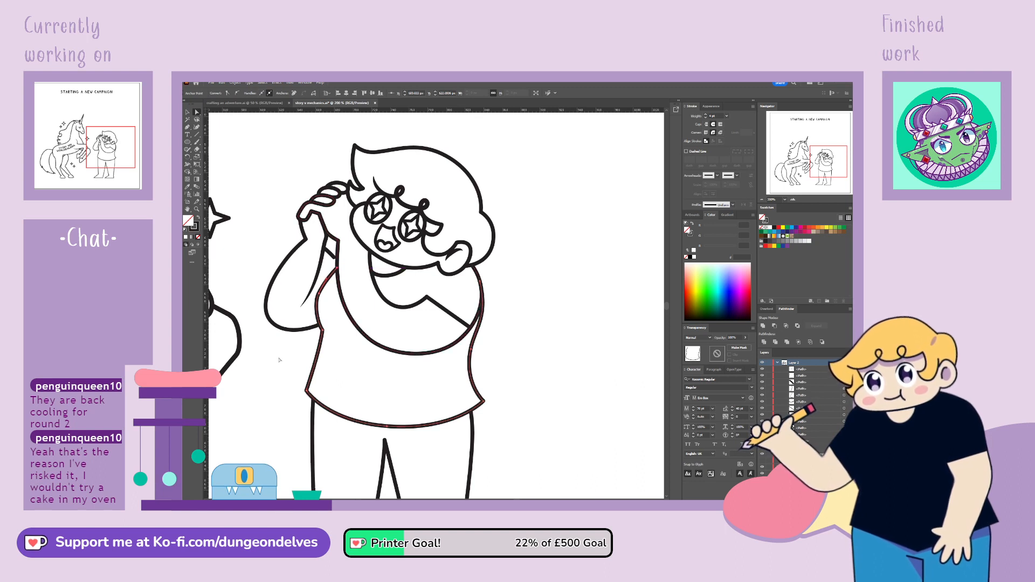
click(283, 358)
click(336, 266)
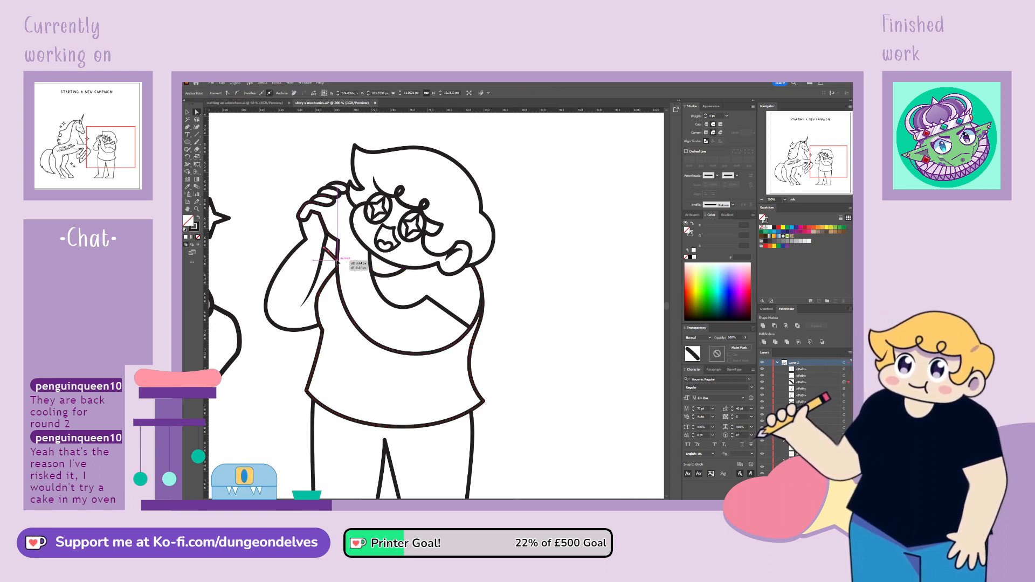
drag(324, 248, 326, 250)
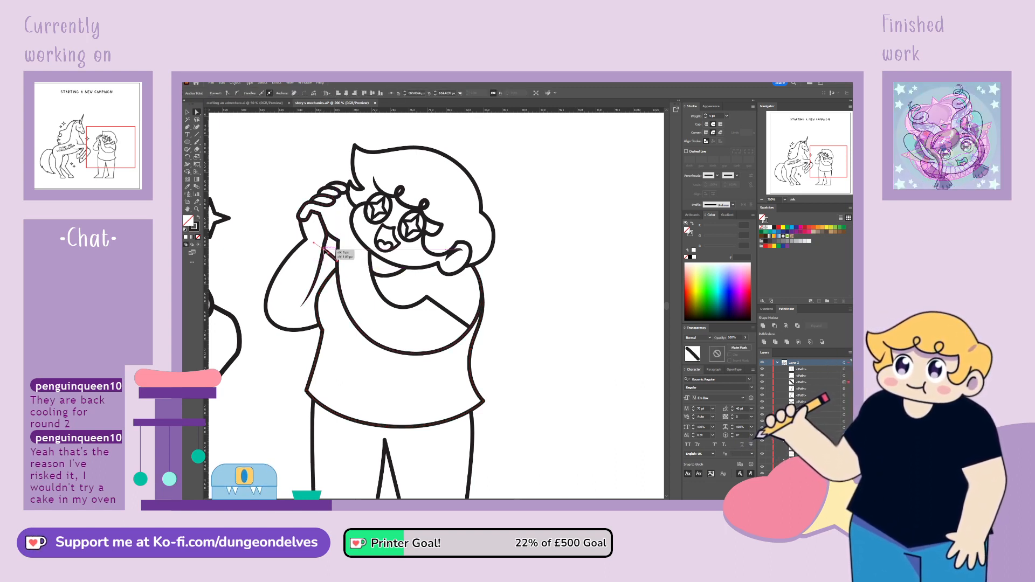
click(287, 345)
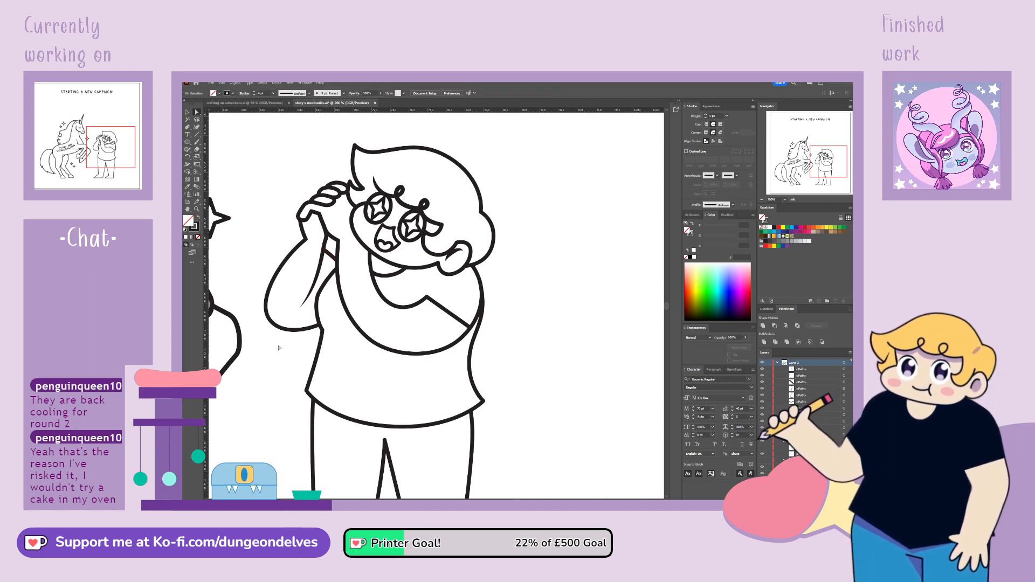
Pull the raised arm's elbow up and inward and smooth its outer curve to slim the arm
key(ctrl+minus)
key(ctrl+minus)
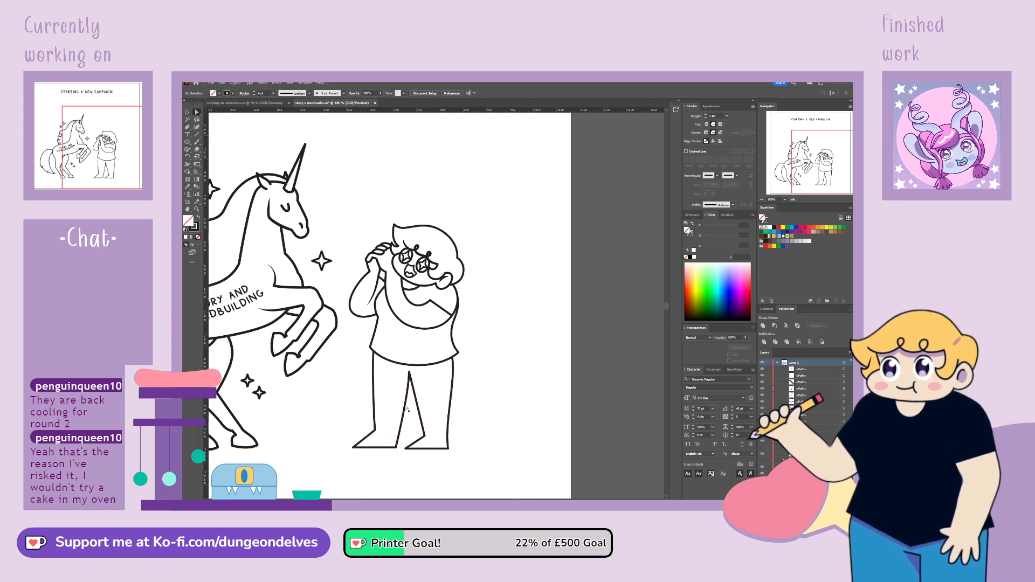
key(ctrl+plus)
key(ctrl+plus)
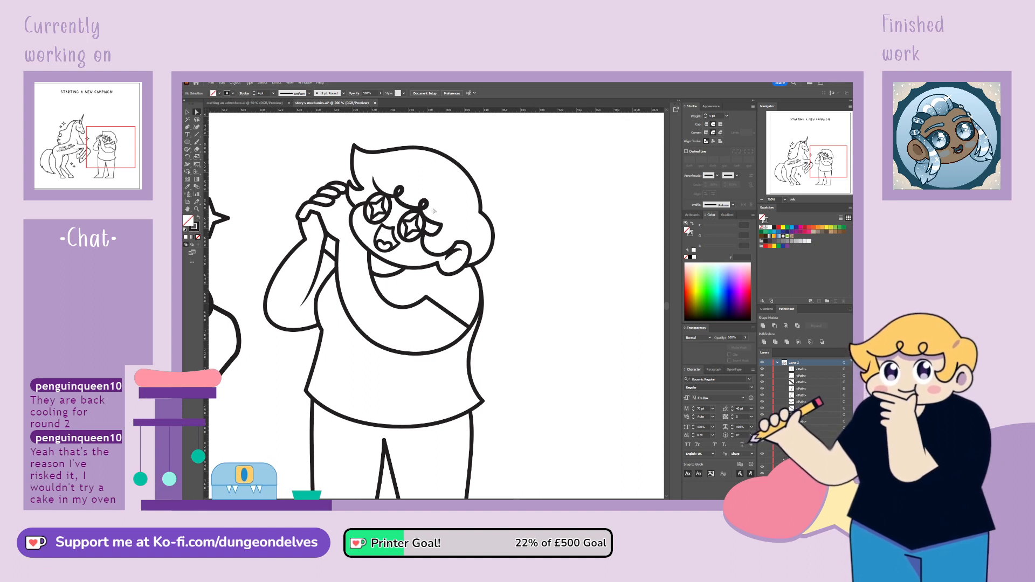
click(276, 325)
drag(272, 322, 317, 319)
click(298, 344)
click(276, 319)
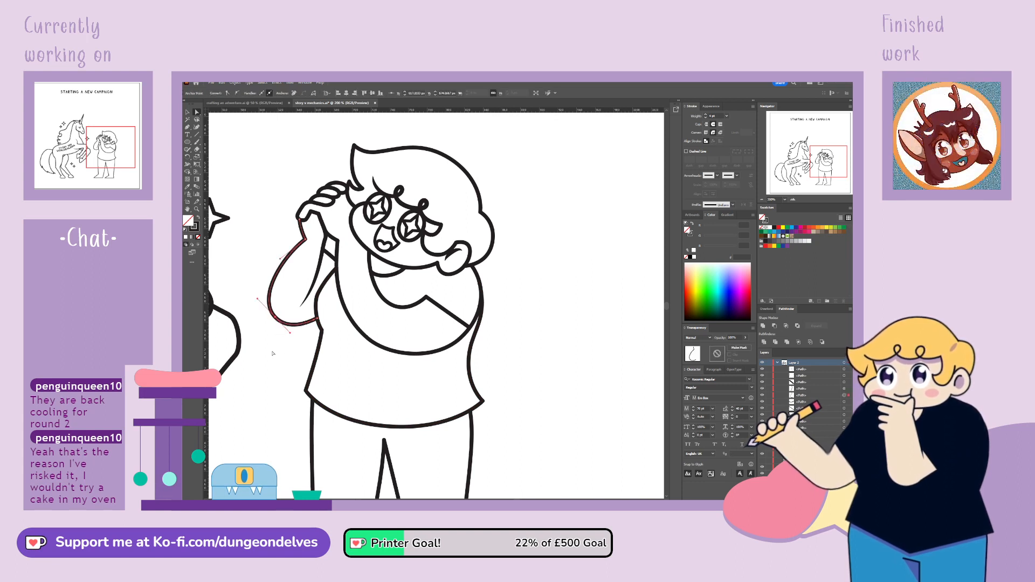
click(283, 372)
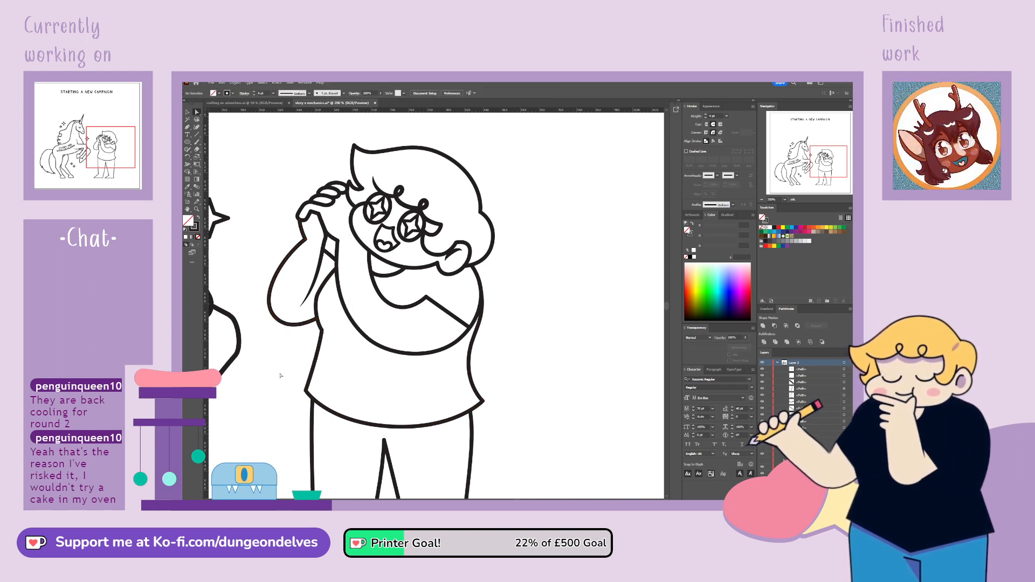
click(281, 262)
drag(283, 263, 278, 261)
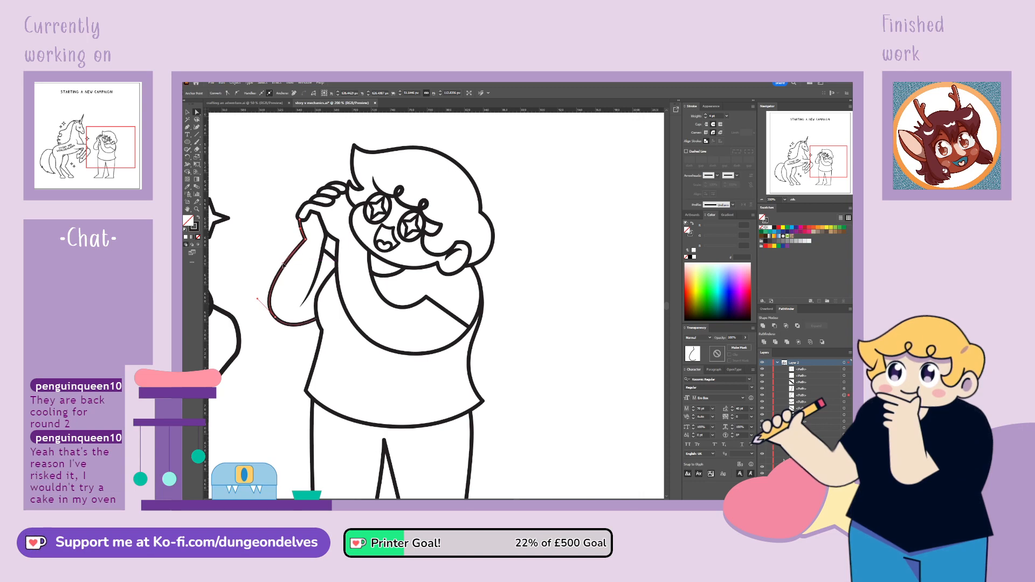
click(265, 223)
Group all the line art of the starry-eyed character
key(ctrl+minus)
key(ctrl+minus)
key(ctrl+minus)
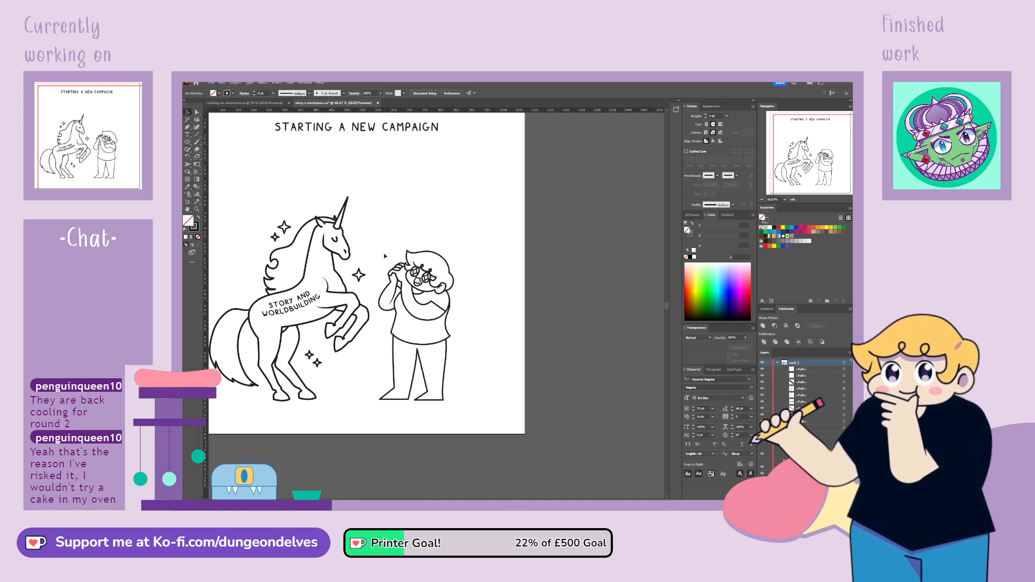
mouse_move(386, 241)
mouse_down()
mouse_move(426, 291)
mouse_move(477, 422)
mouse_up()
key(ctrl+g)
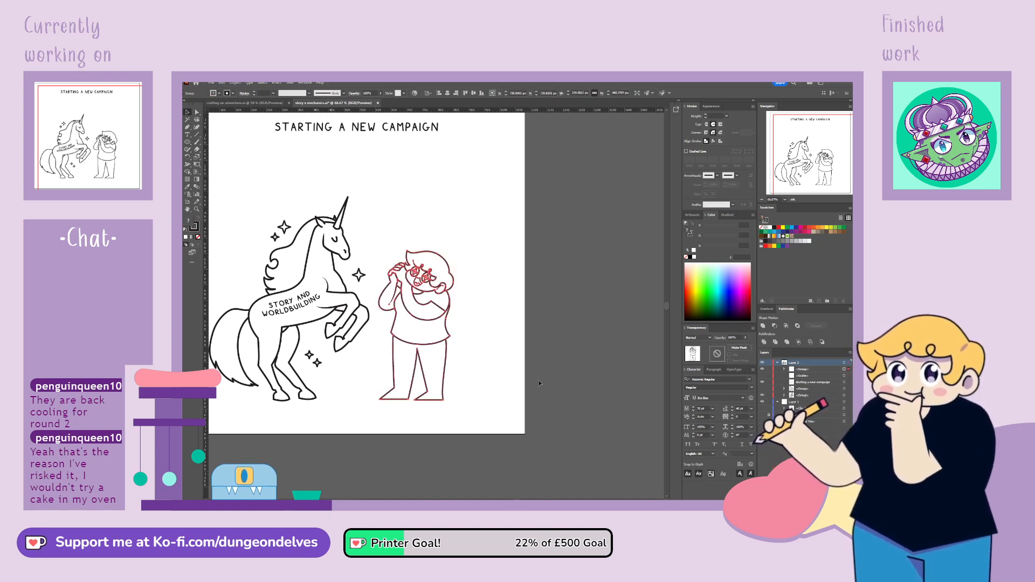
Delete the leftover layer item beneath the character group and duplicate the group within the layer
click(811, 377)
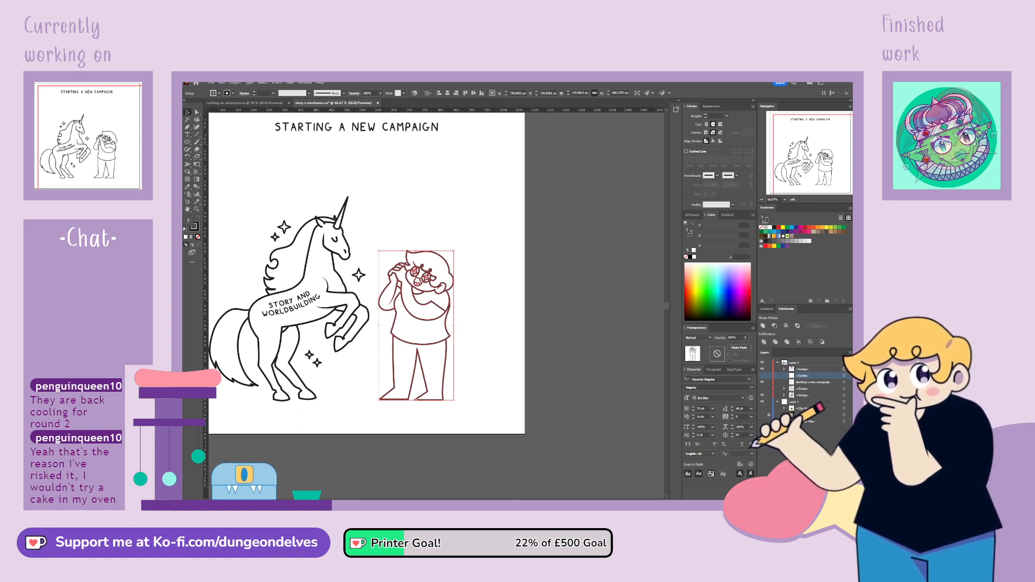
click(843, 495)
drag(809, 369, 835, 496)
click(770, 370)
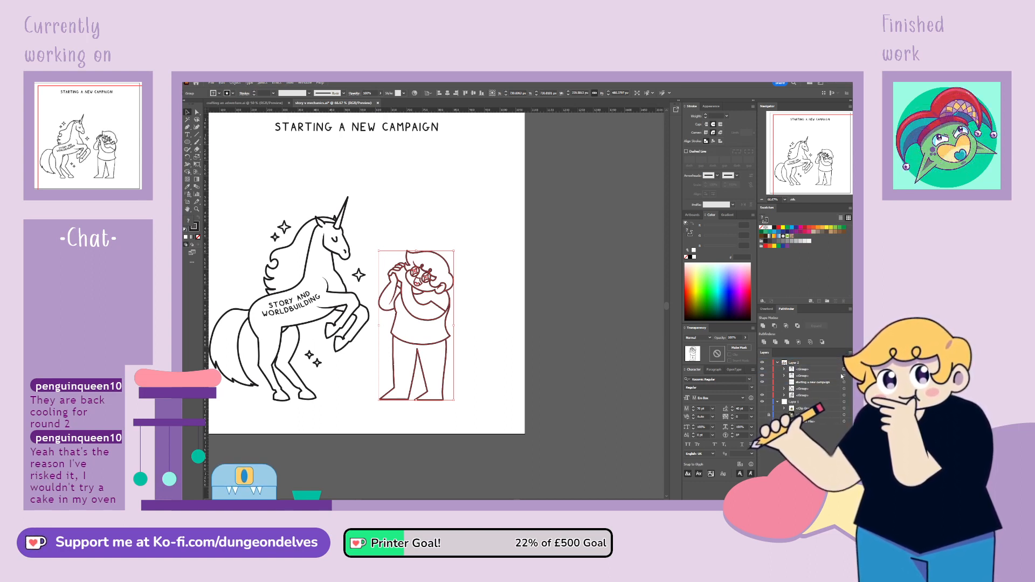
Make the duplicated character a Live Paint group and fill its sleeve and shirt body with black
click(187, 172)
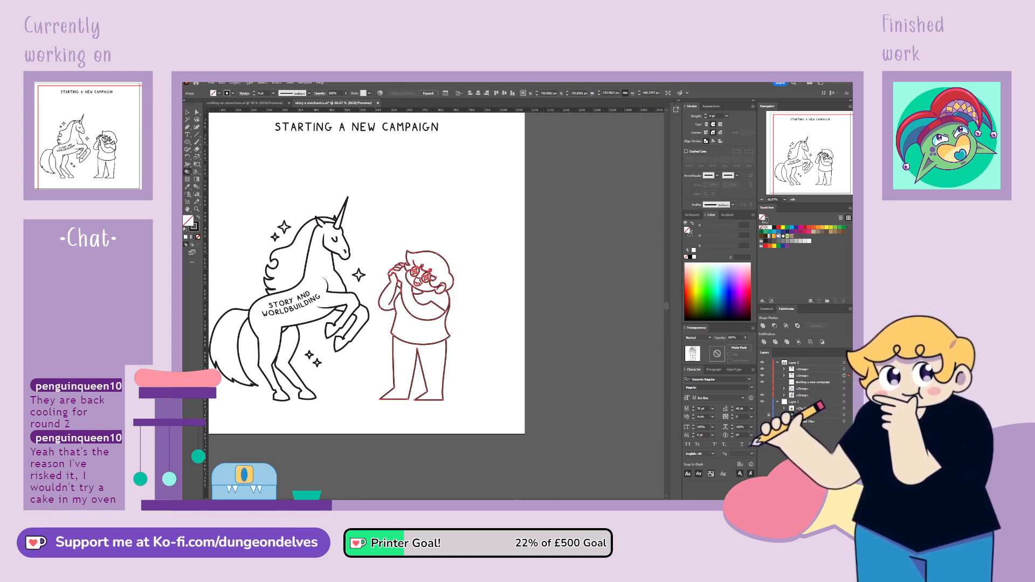
click(408, 288)
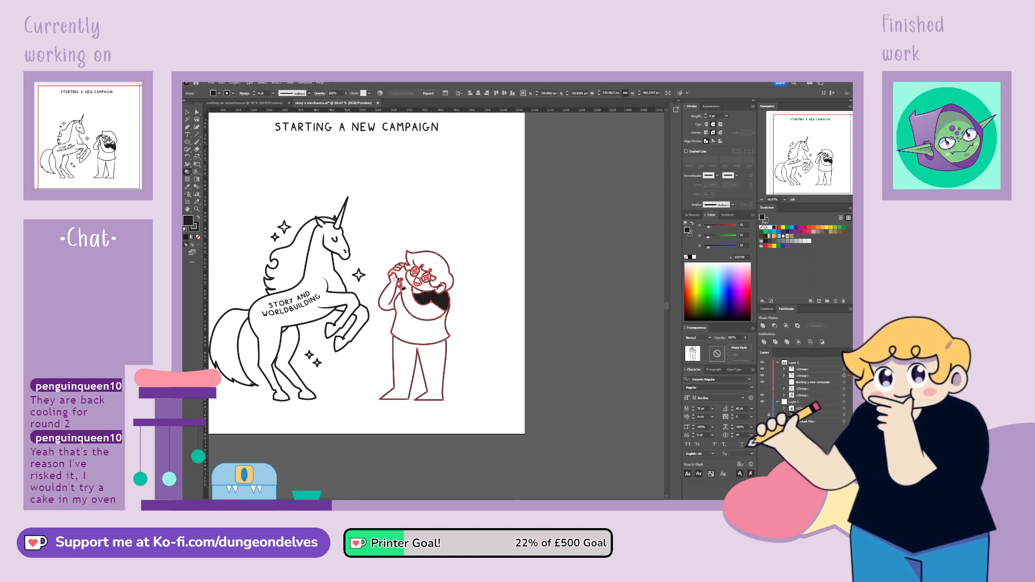
click(421, 326)
click(190, 115)
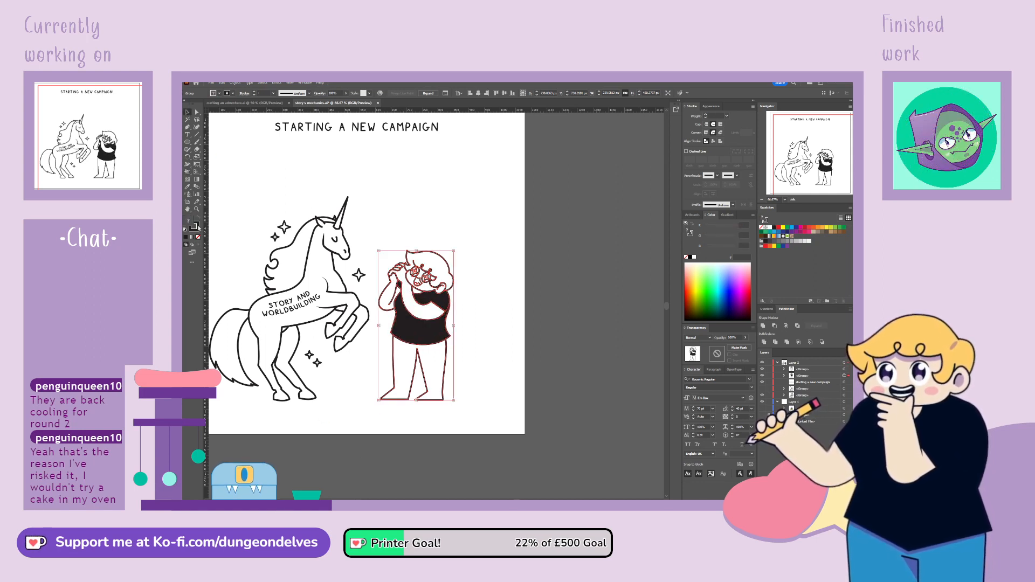
click(536, 403)
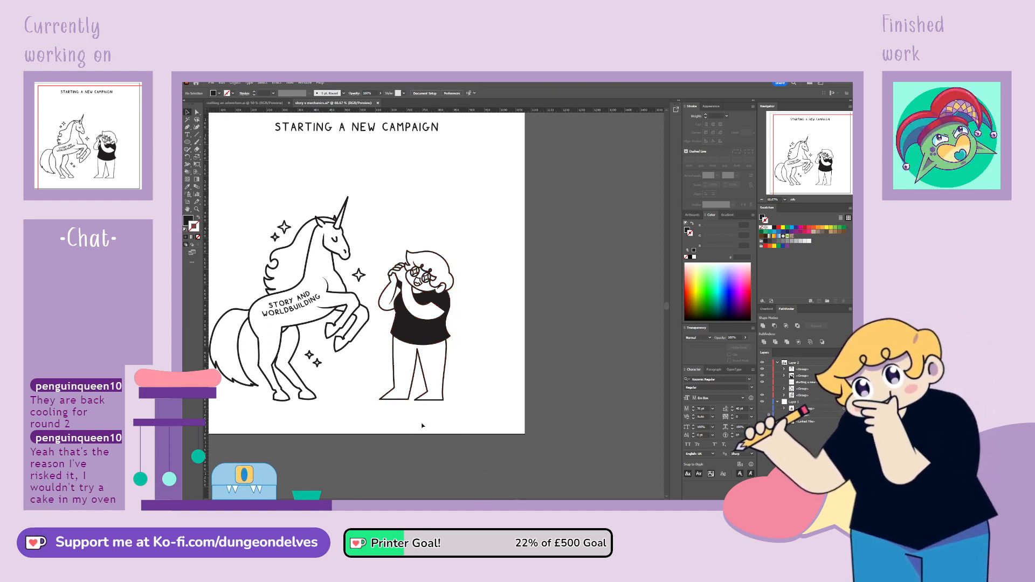
Hide the black-filled copy and raise the inner curve of the folded arm in the line art to make it shallower
scroll(402, 341, up, 1)
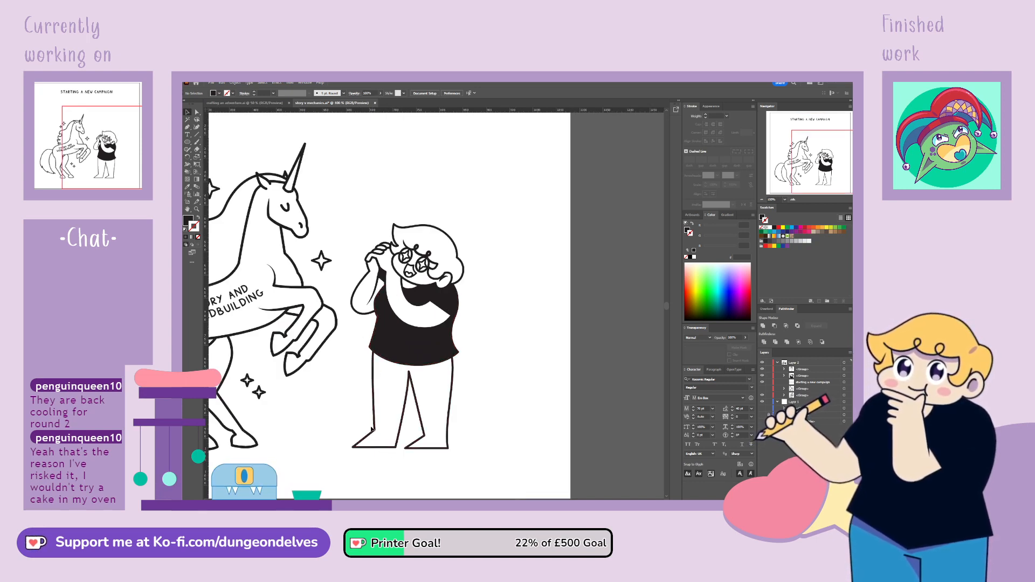
click(763, 376)
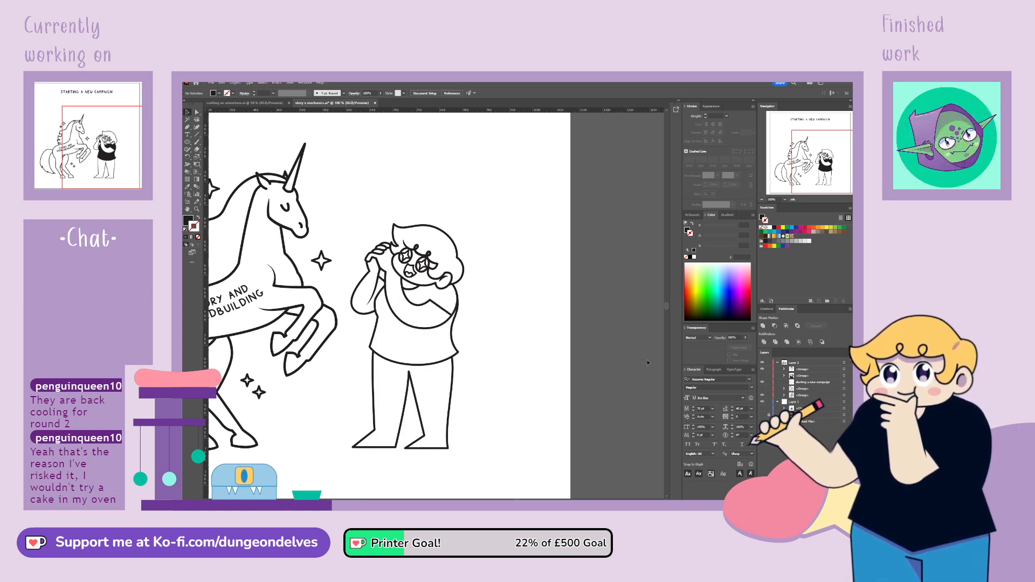
click(414, 301)
scroll(414, 302, up, 2)
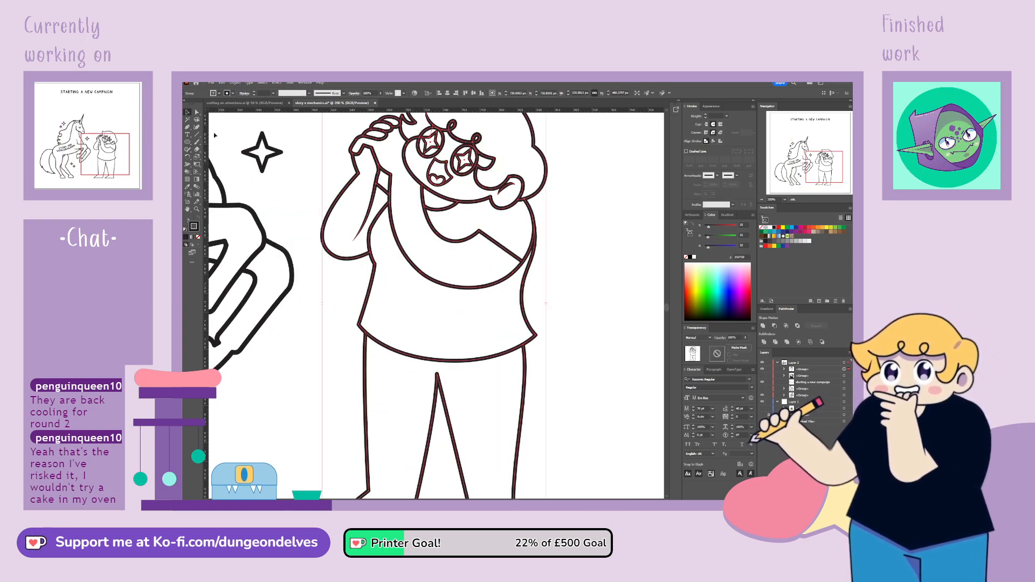
click(198, 112)
click(445, 230)
click(451, 245)
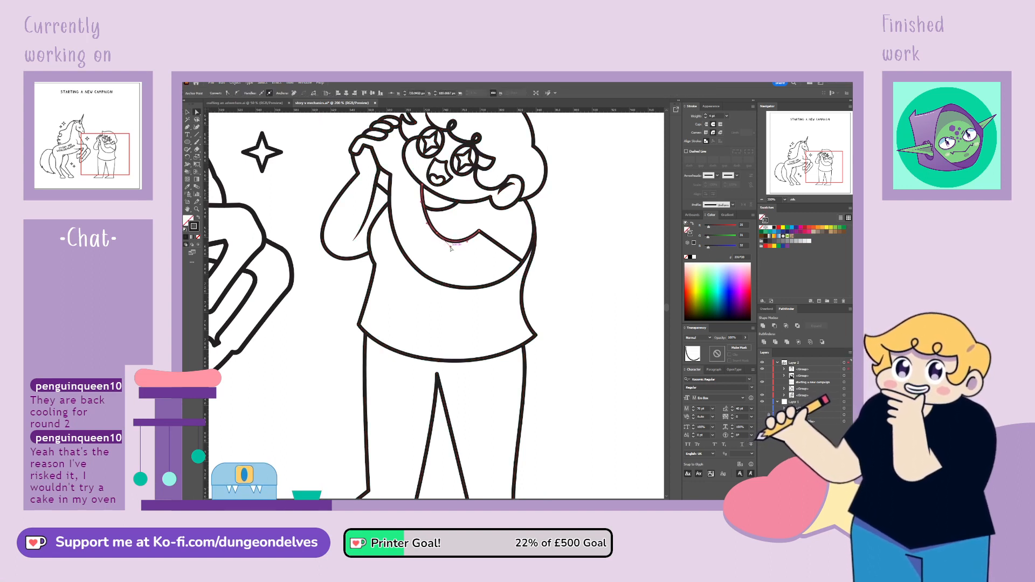
mouse_move(446, 243)
mouse_down()
mouse_move(464, 240)
mouse_move(433, 231)
mouse_up()
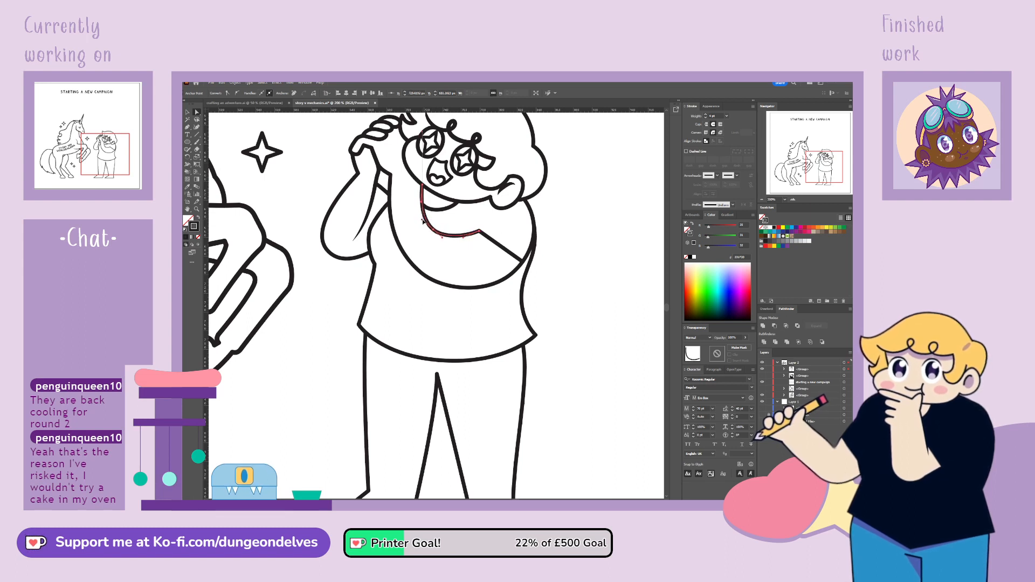
Shorten the curve handles along the folded arm's lower outline and nudge its anchor outward to smooth the bend
click(408, 257)
drag(422, 275, 437, 273)
drag(491, 296, 475, 296)
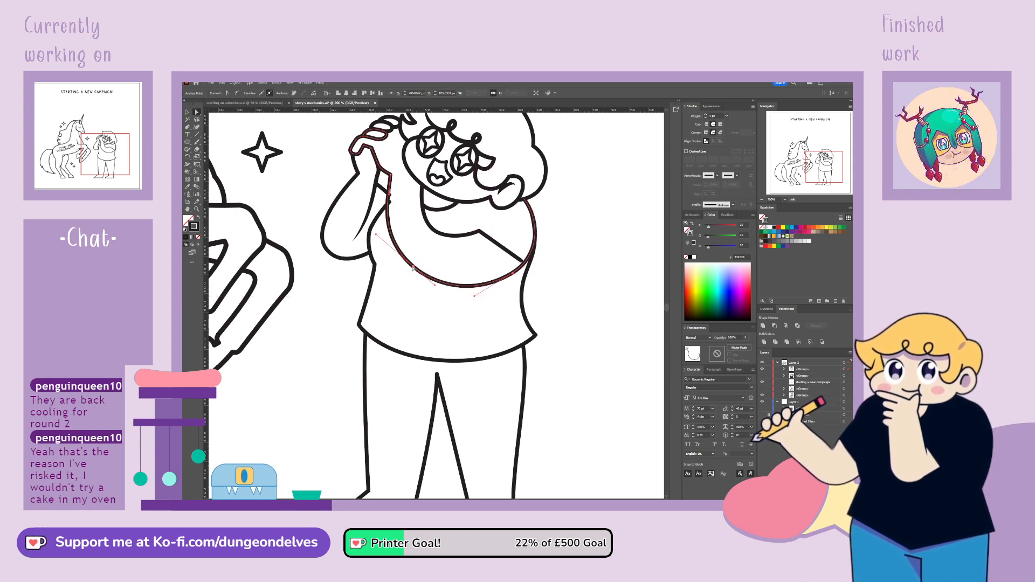
drag(414, 268, 412, 269)
drag(375, 235, 380, 241)
click(390, 196)
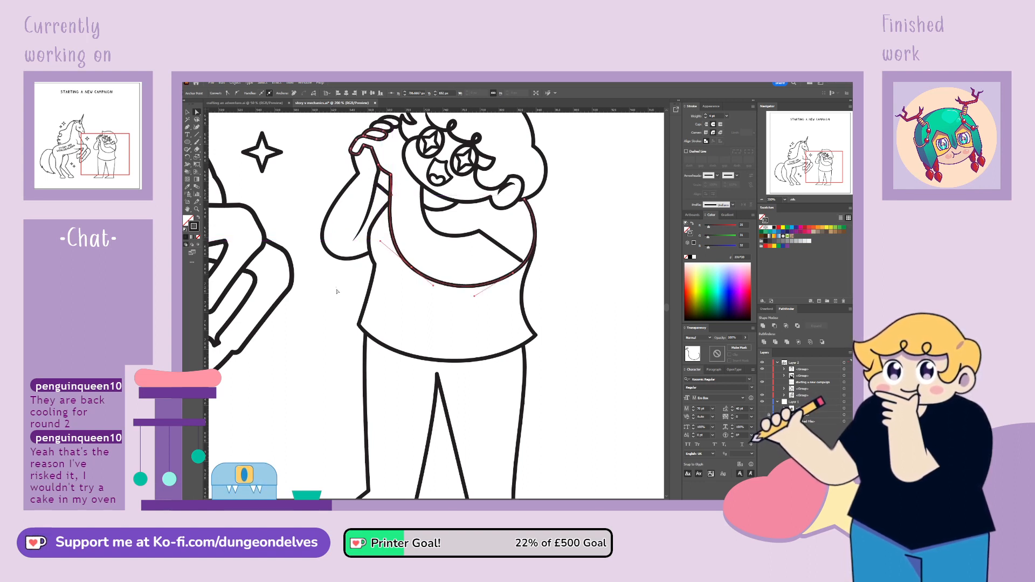
click(340, 333)
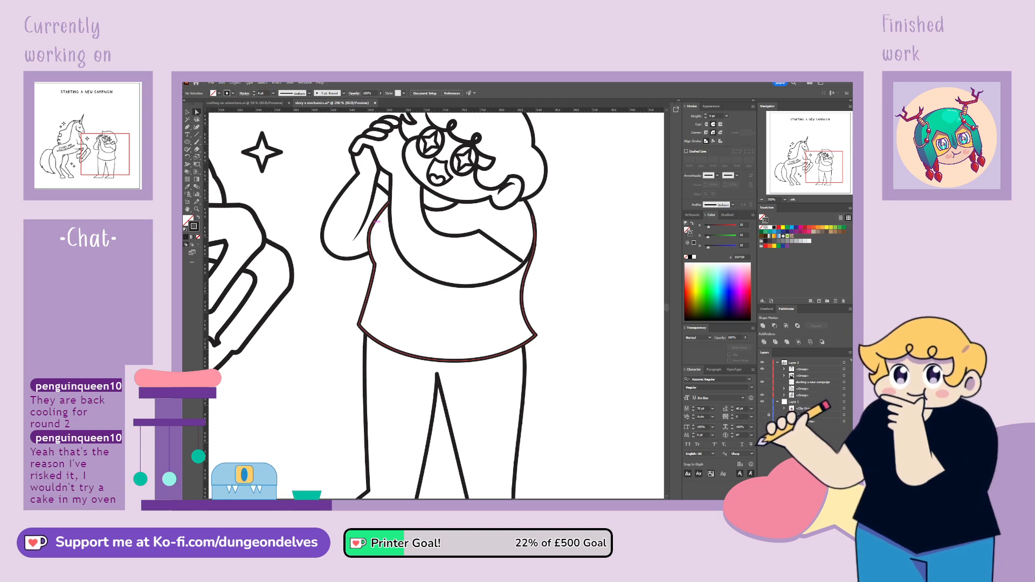
Move the end of the neckline up and outward onto the inner line of the folded arm
click(426, 208)
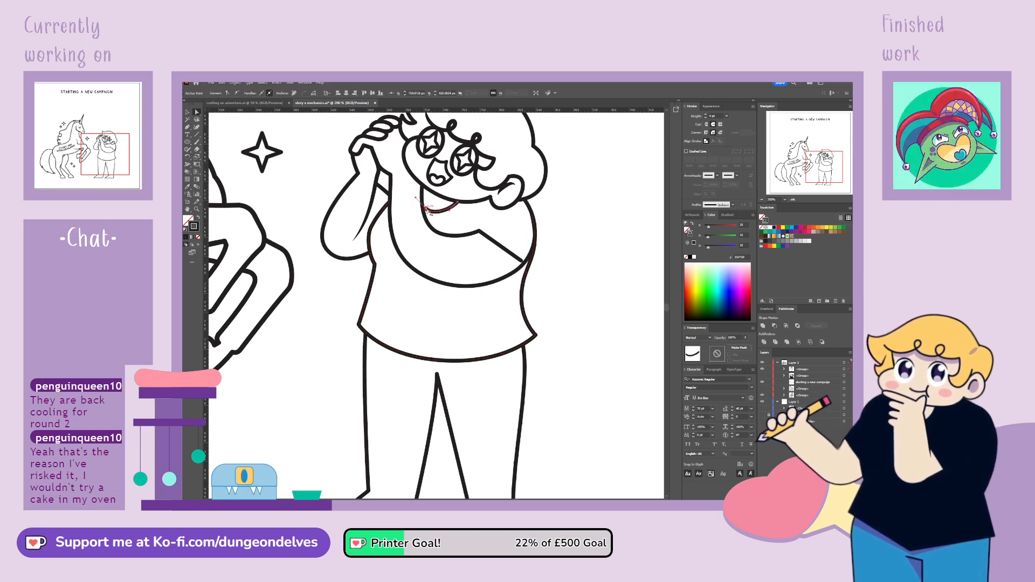
drag(426, 209, 423, 207)
click(402, 293)
key(ctrl+minus)
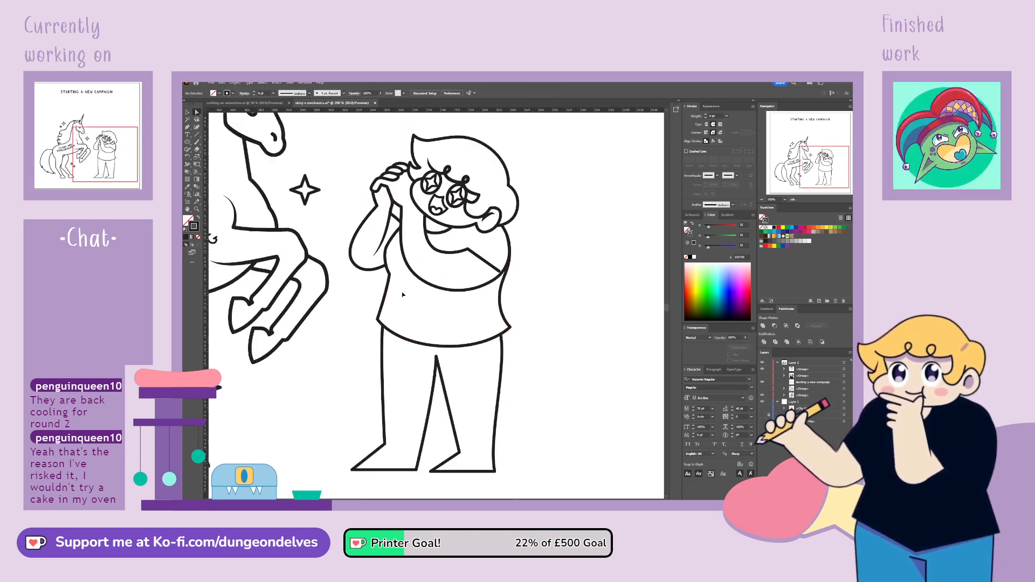
key(ctrl+minus)
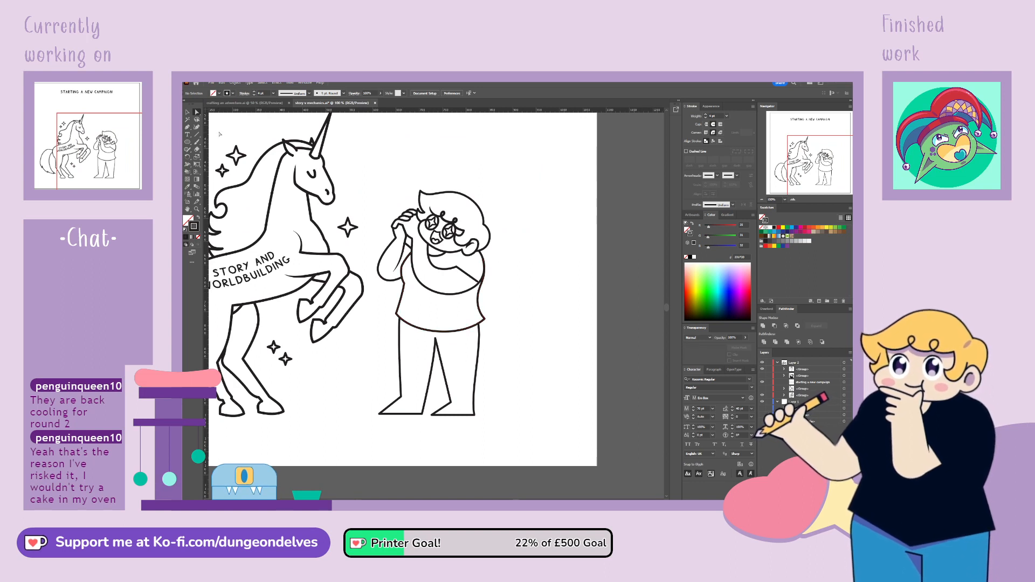
Make the duplicated character a Live Paint group and fill the small shirt area beside the raised arm with black
click(190, 113)
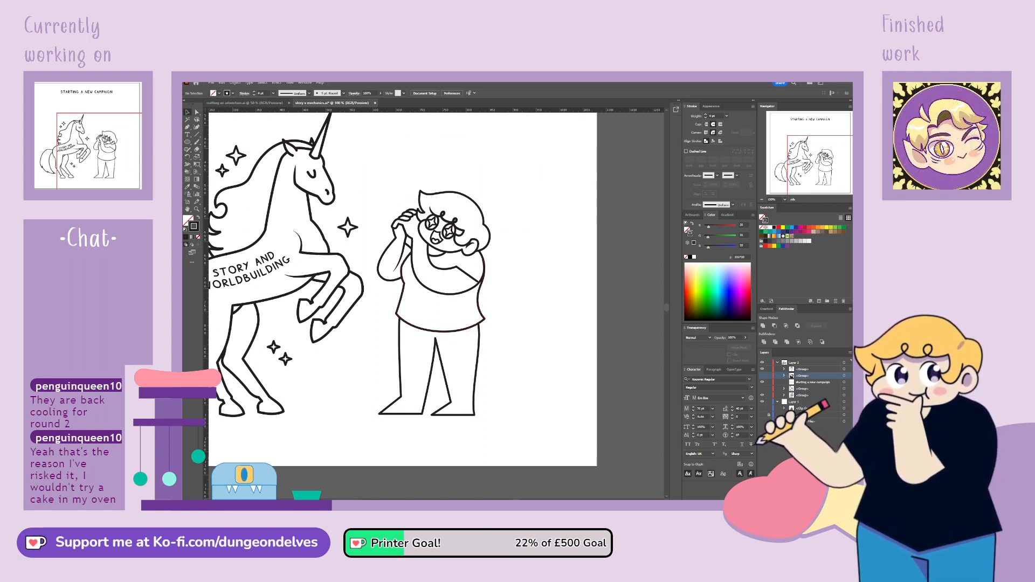
click(845, 370)
click(848, 376)
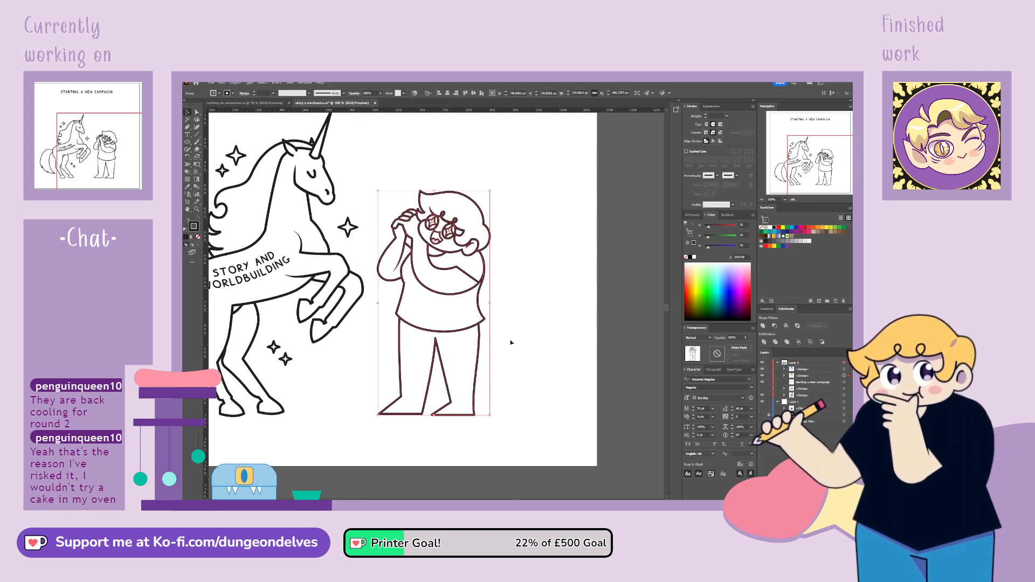
key(k)
click(464, 314)
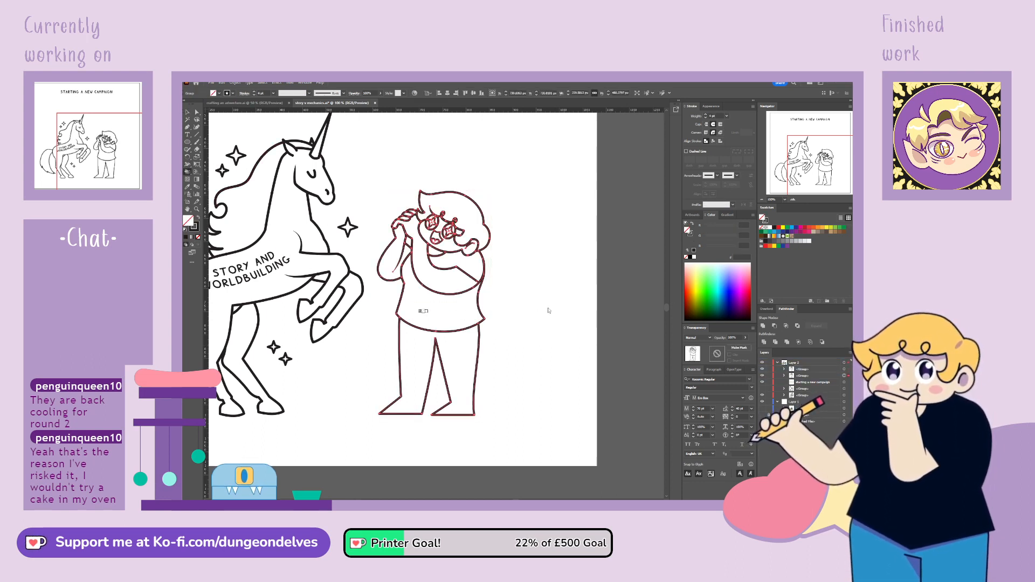
click(774, 227)
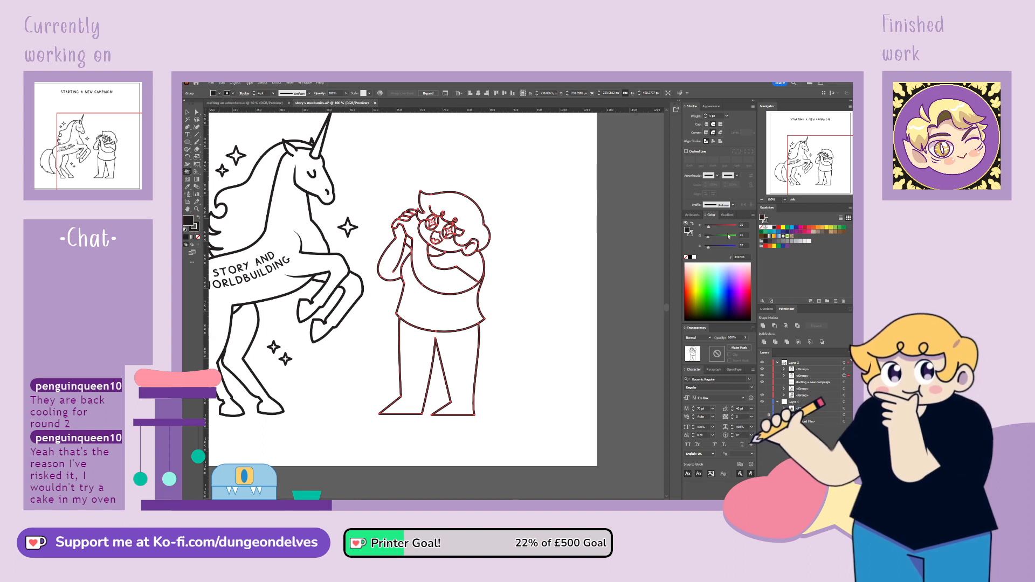
click(411, 232)
Try to fill the folded arm's shoulder area and the shirt with black, and undo the misplaced fills
click(435, 278)
key(ctrl+z)
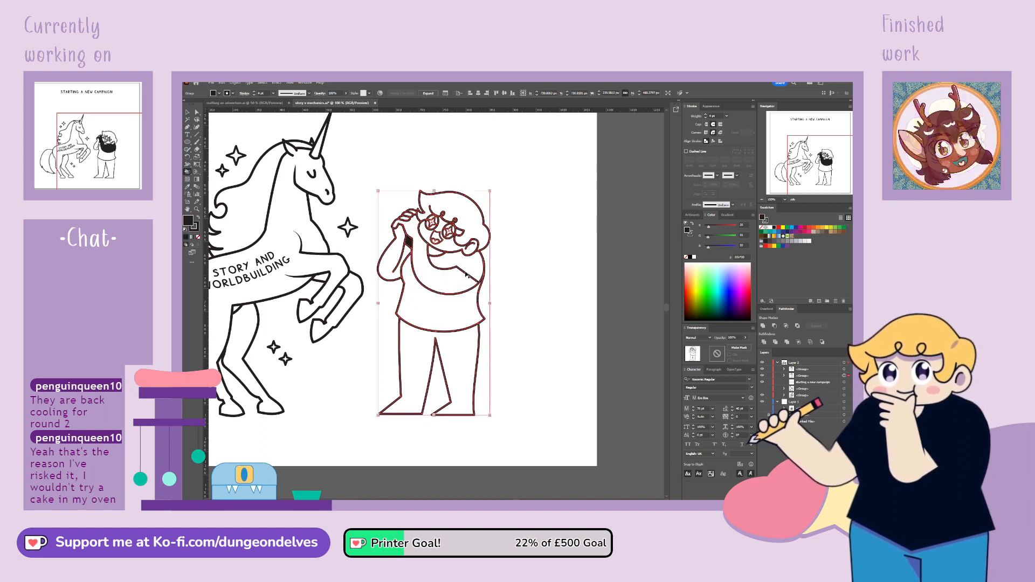
click(468, 270)
click(434, 338)
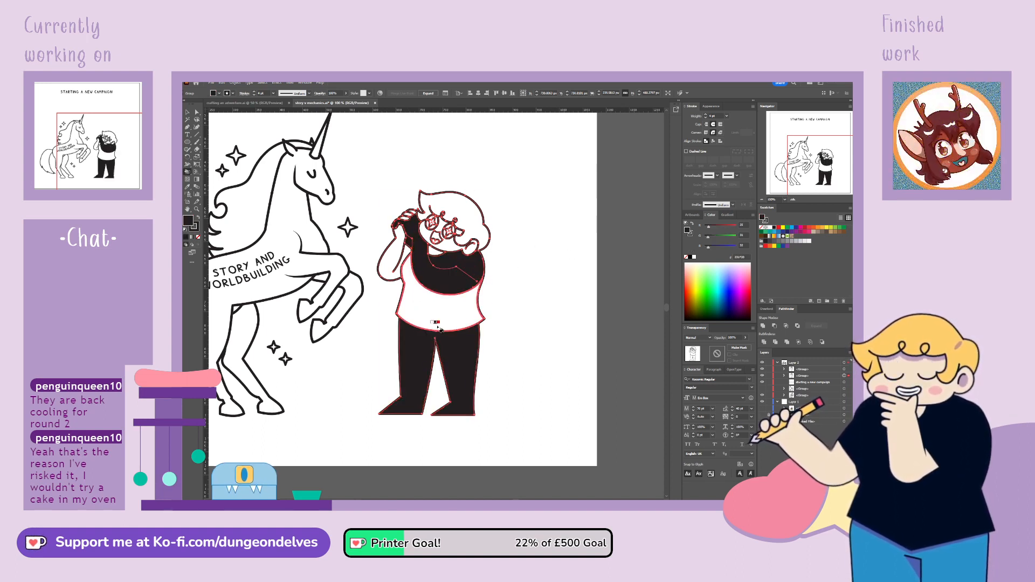
key(ctrl+z)
key(ctrl+z)
Fill the shirt body and the shoulder with black, extending the sleeve line to meet the arm's outer edge
click(460, 313)
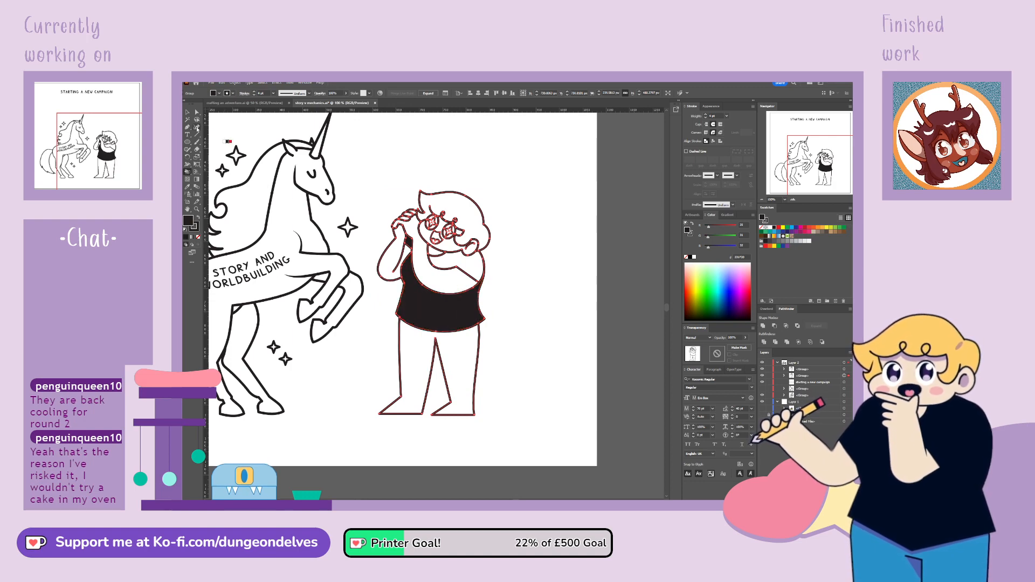
key(ctrl+plus)
key(ctrl+plus)
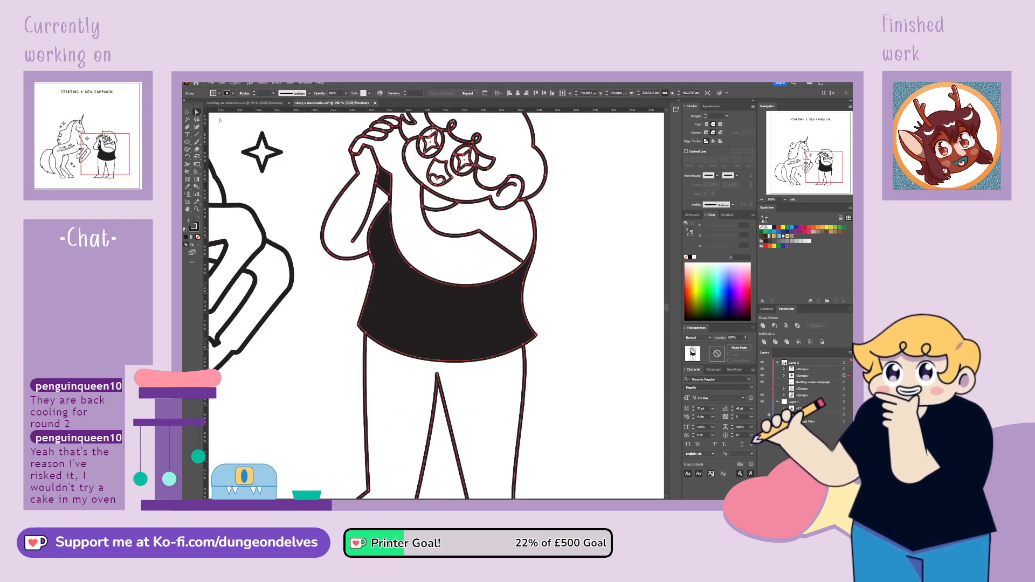
click(522, 262)
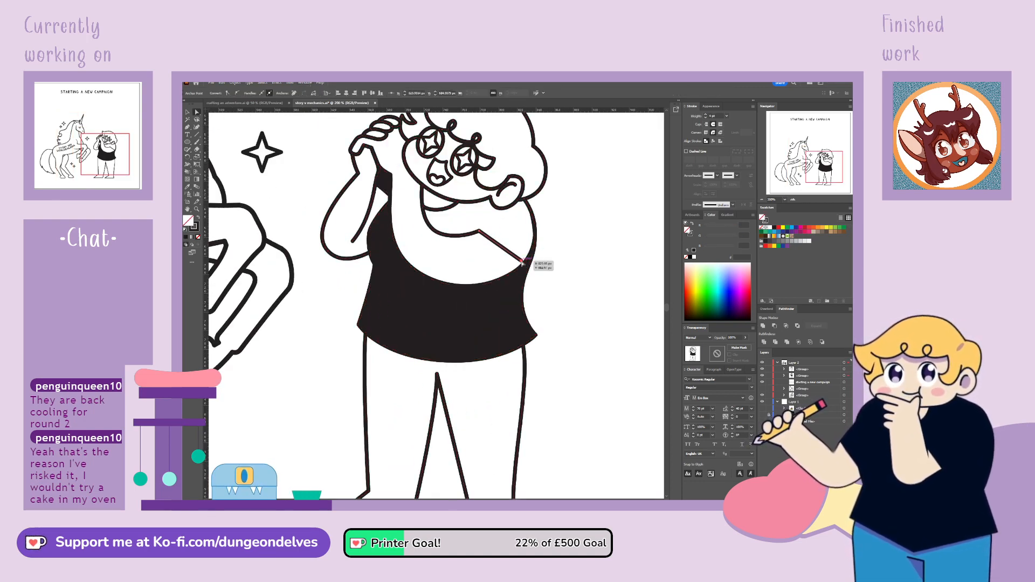
drag(522, 261, 524, 263)
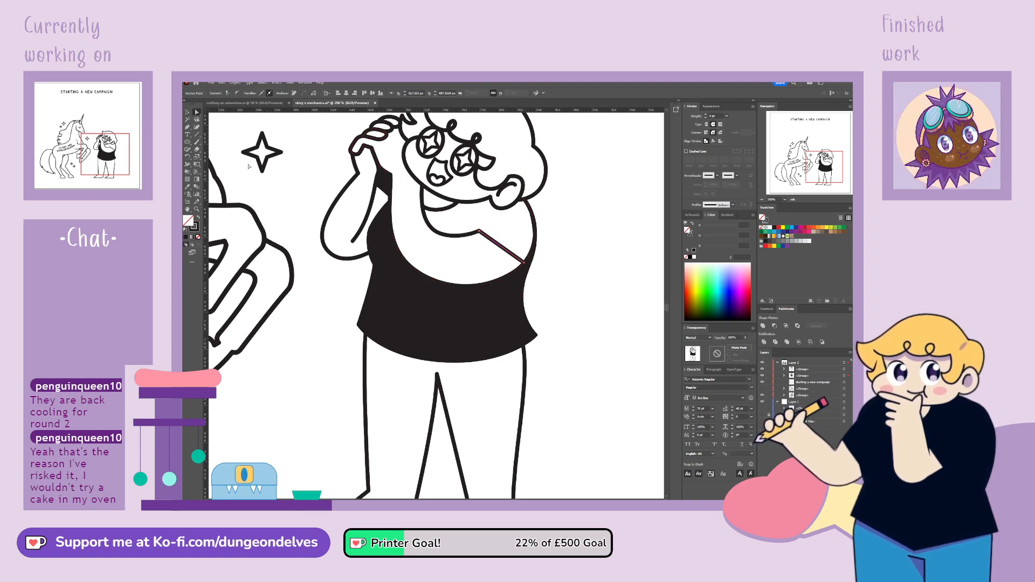
click(189, 171)
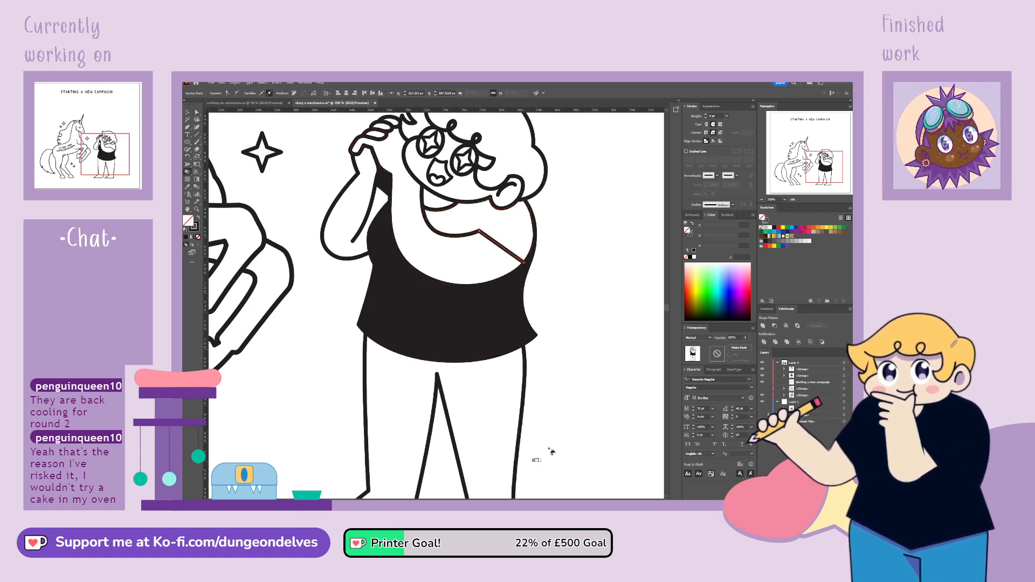
click(503, 234)
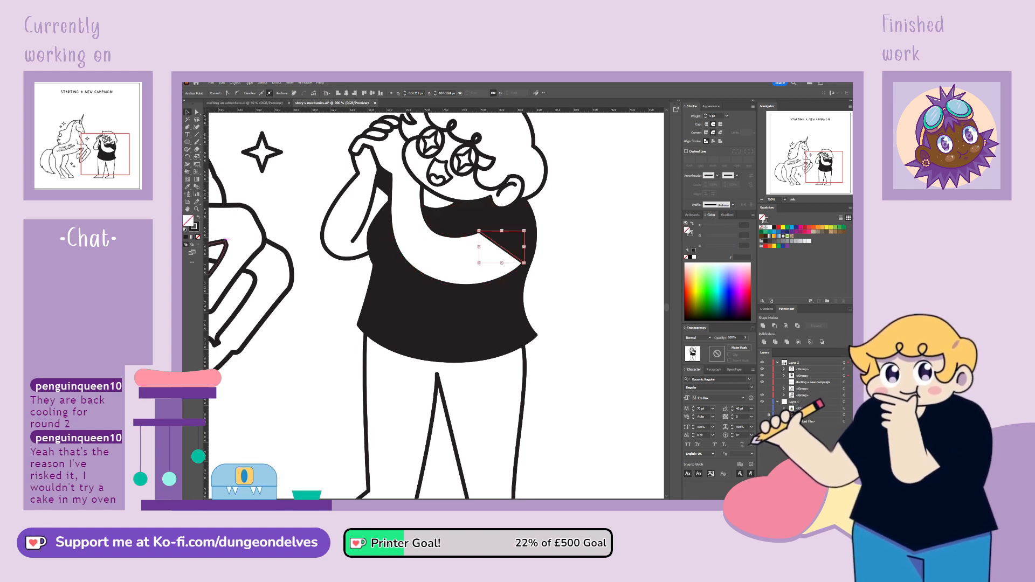
Remove the stroke from the short diagonal sleeve line on the folded arm
click(198, 236)
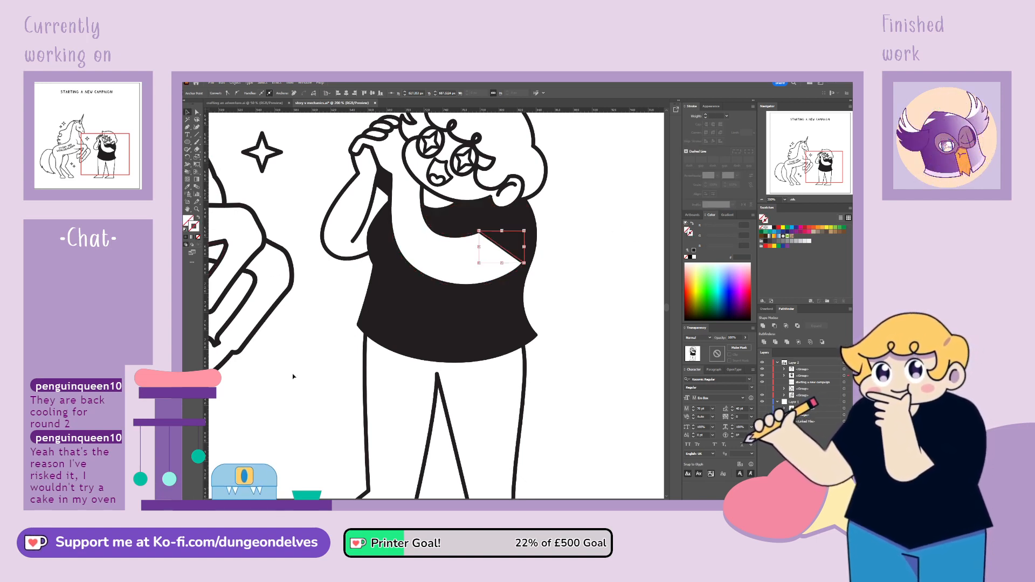
click(302, 417)
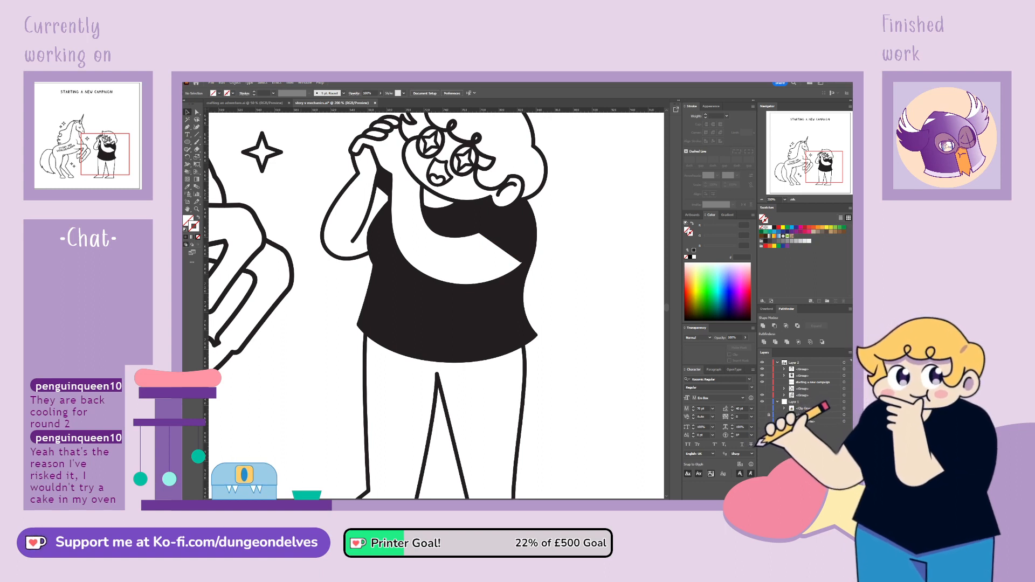
click(845, 376)
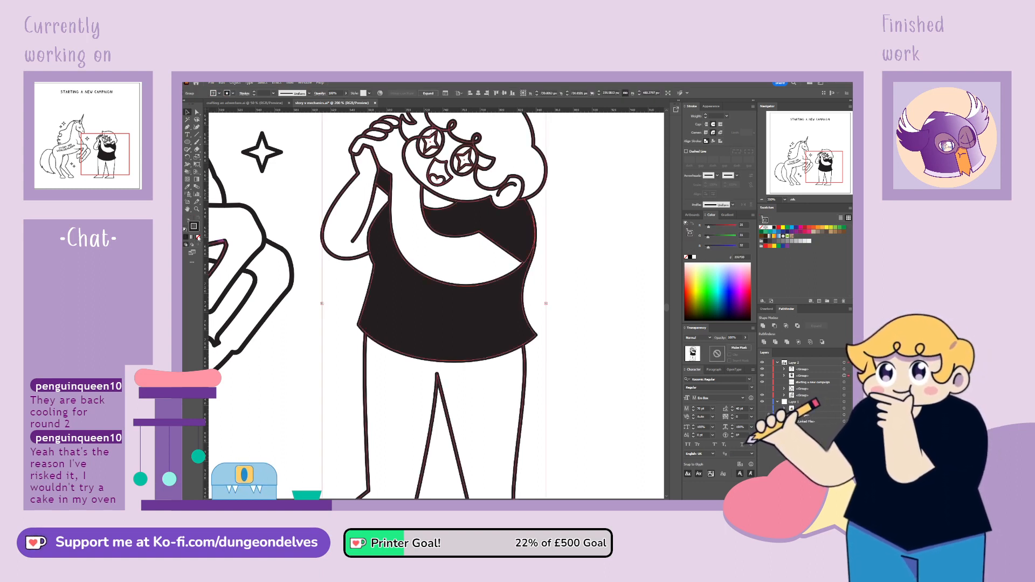
click(286, 396)
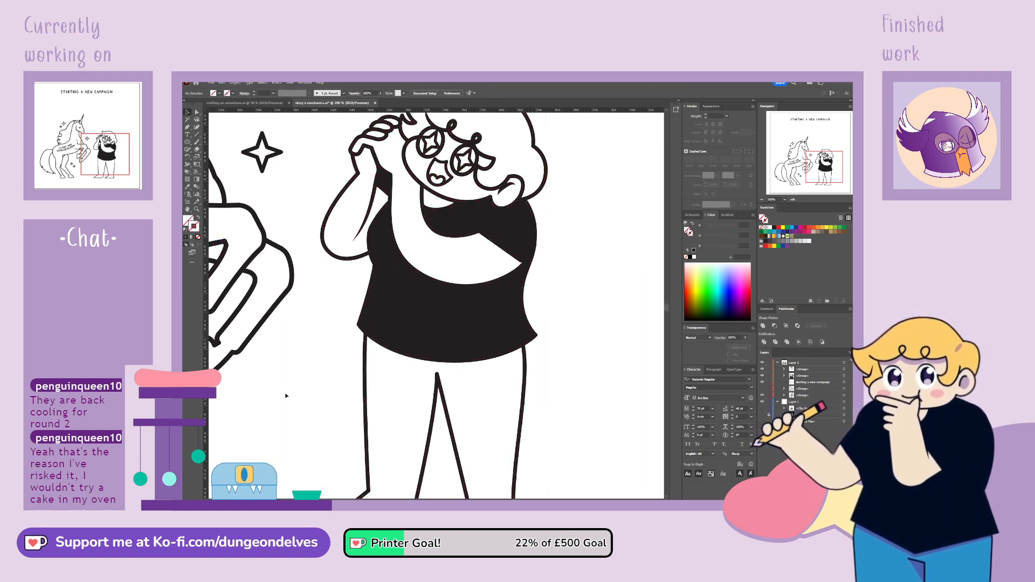
key(ctrl+minus)
key(ctrl+minus)
key(ctrl+minus)
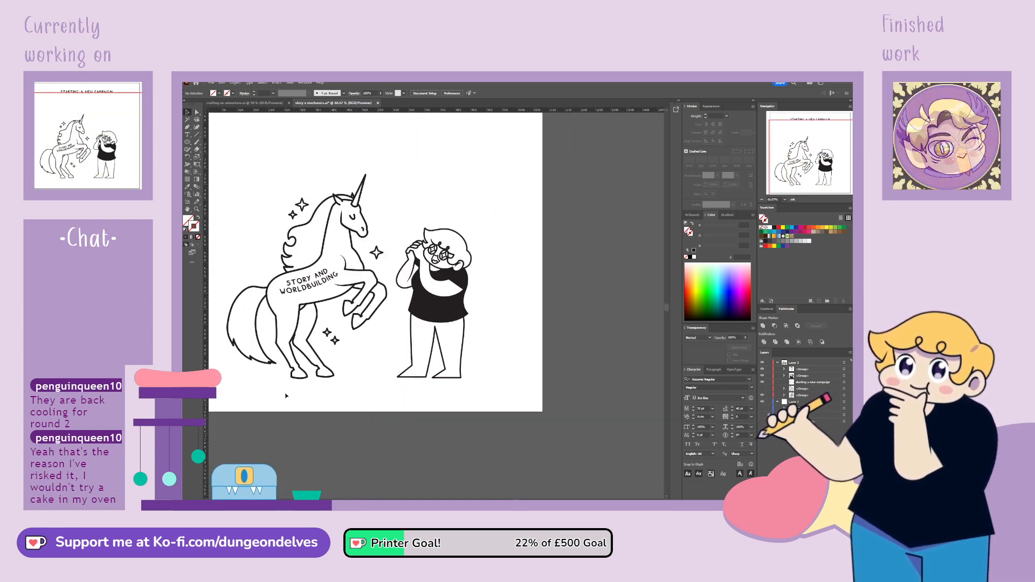
drag(503, 375, 481, 382)
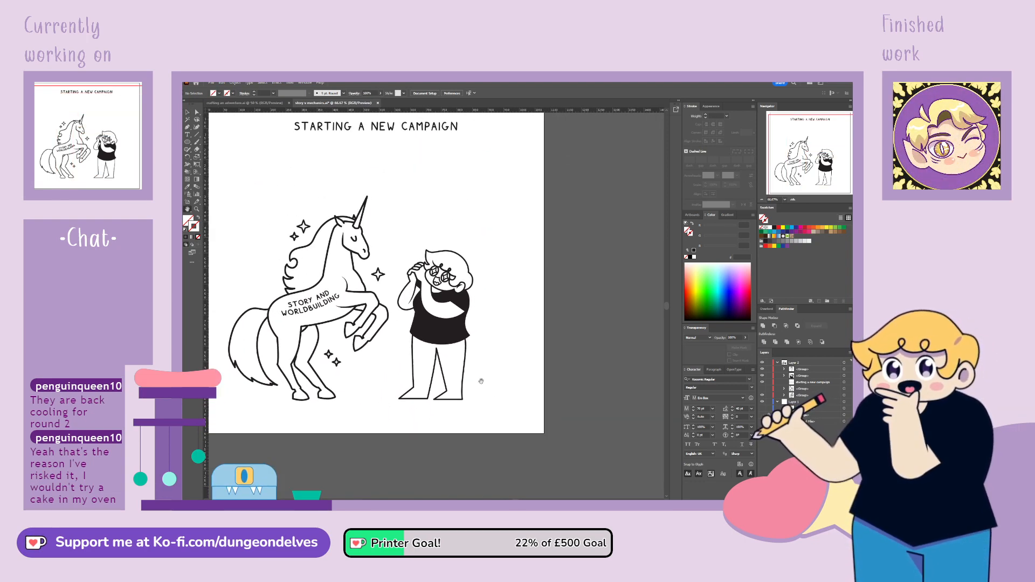
Try flipping the character horizontally, and undo the flip
click(467, 267)
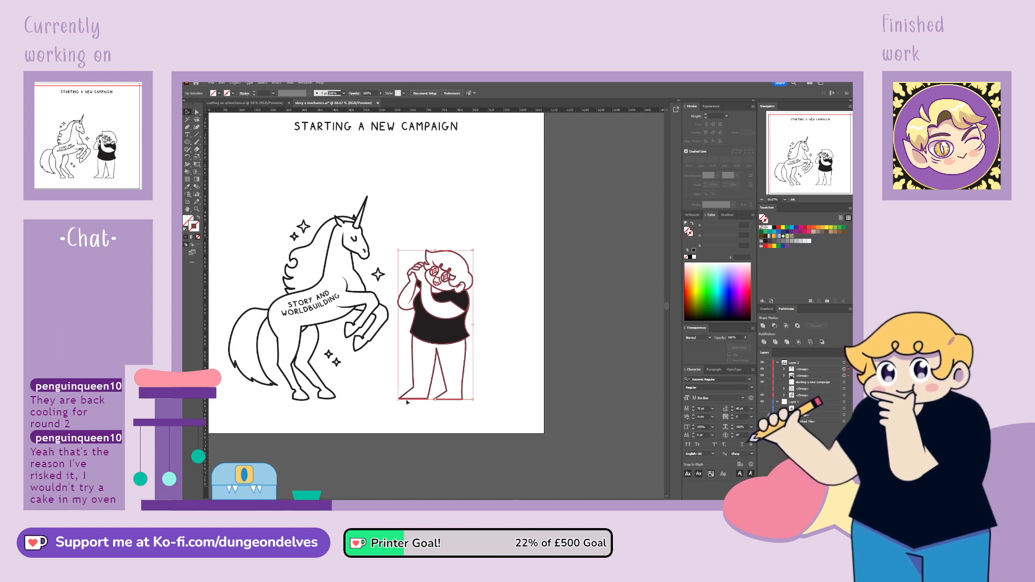
click(330, 115)
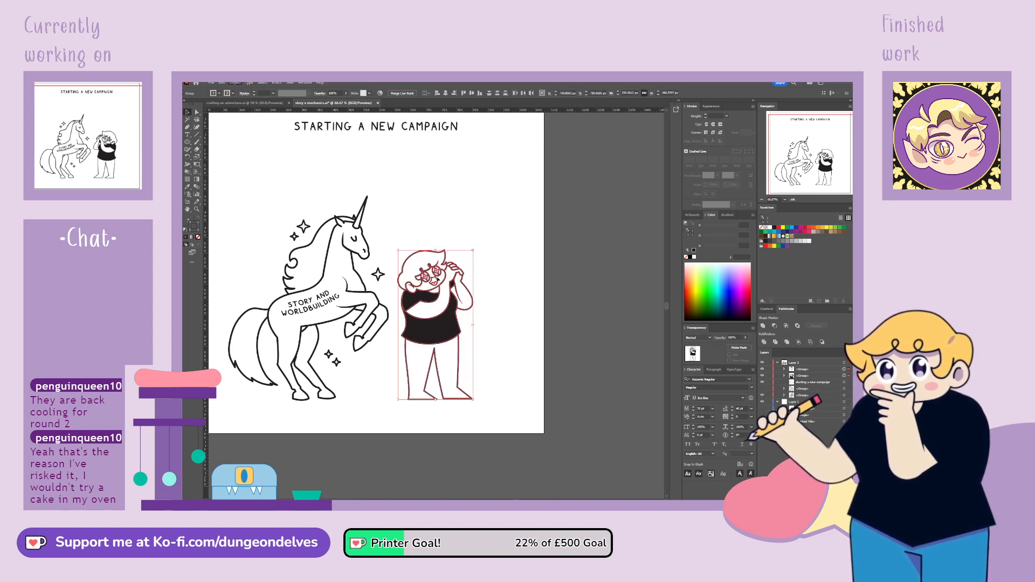
click(523, 408)
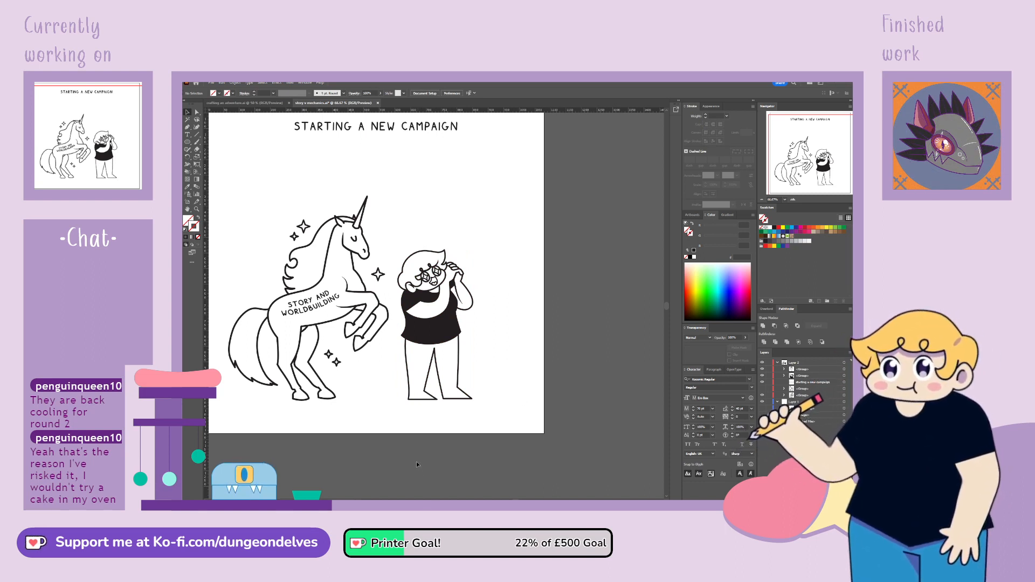
key(ctrl+z)
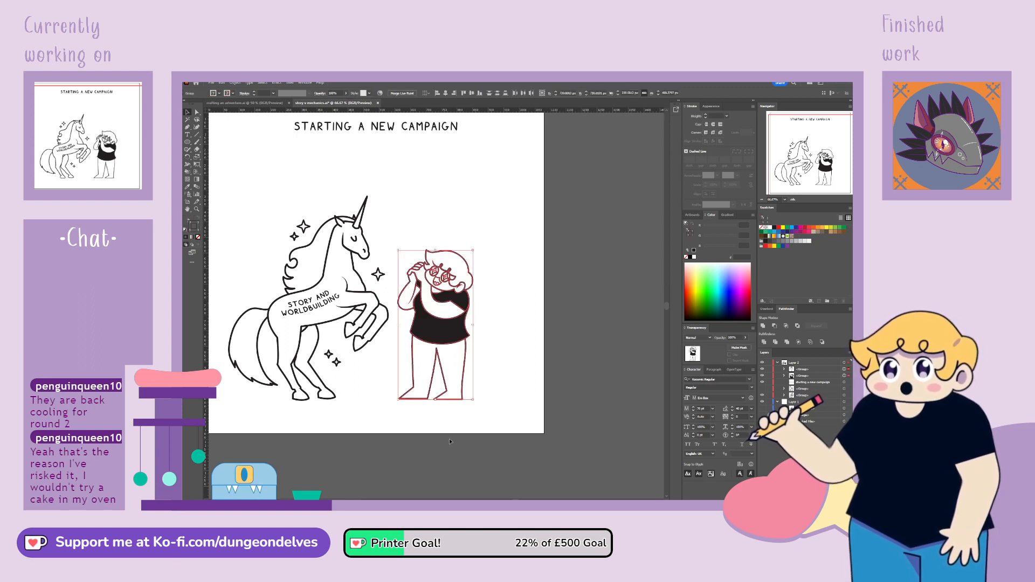
Group the character's line art with its black-filled artwork and shift the group slightly away from the unicorn
click(450, 438)
drag(530, 229, 396, 441)
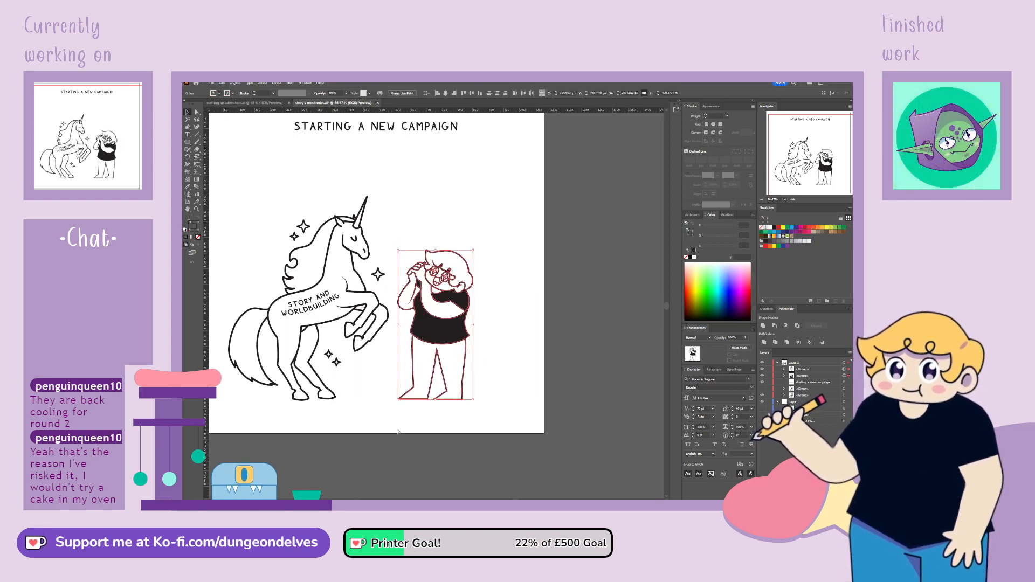
key(ctrl+g)
click(460, 412)
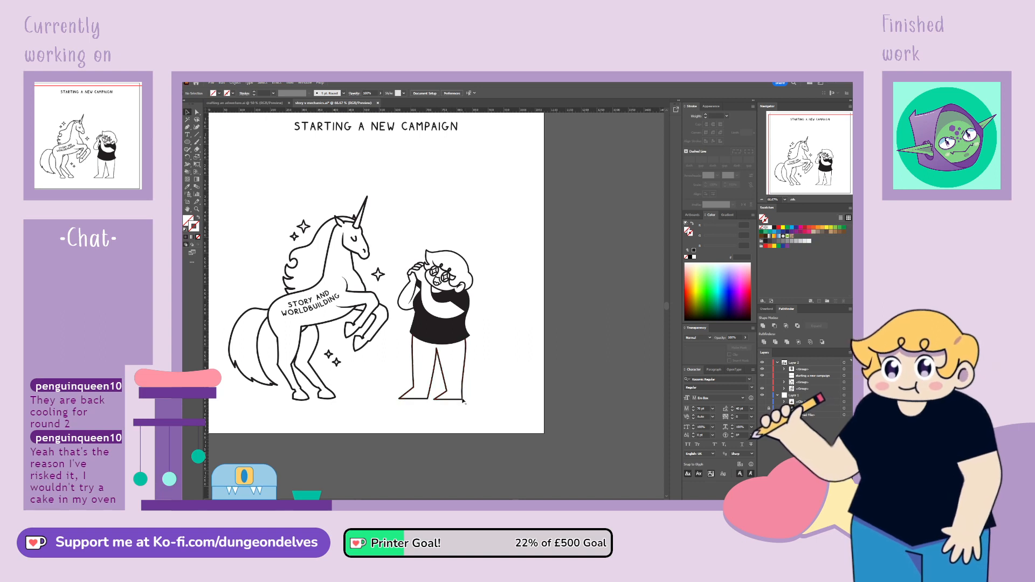
drag(462, 394, 466, 395)
click(402, 379)
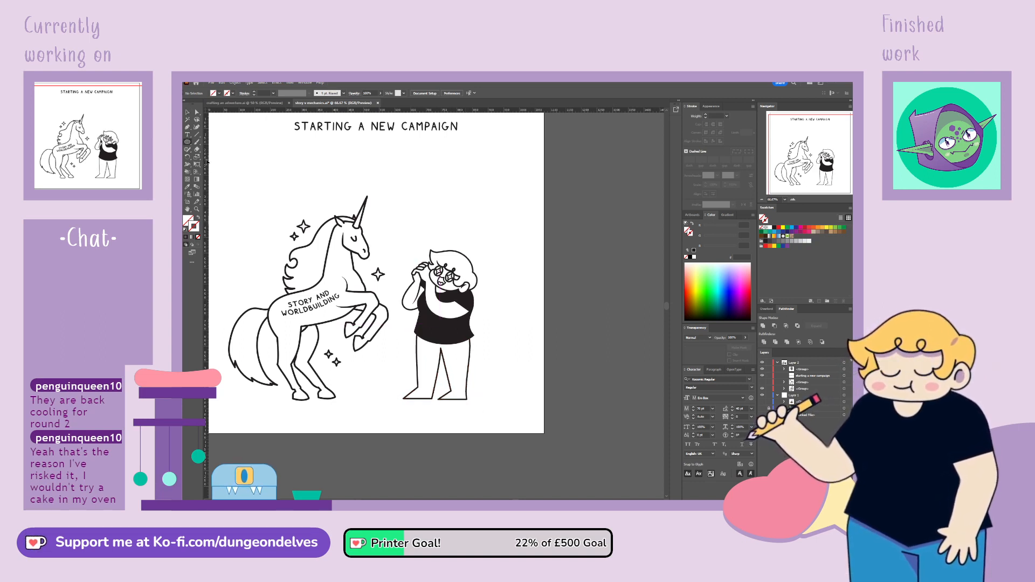
Draw a small circle with a white fill and thick black outline above the character's raised hand
click(185, 230)
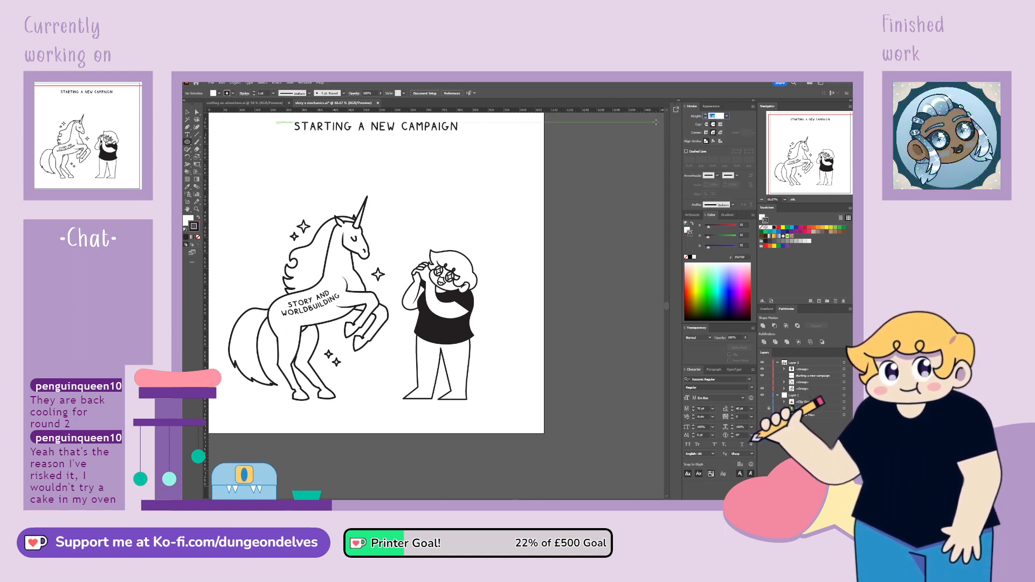
key(ctrl+equal)
key(ctrl+equal)
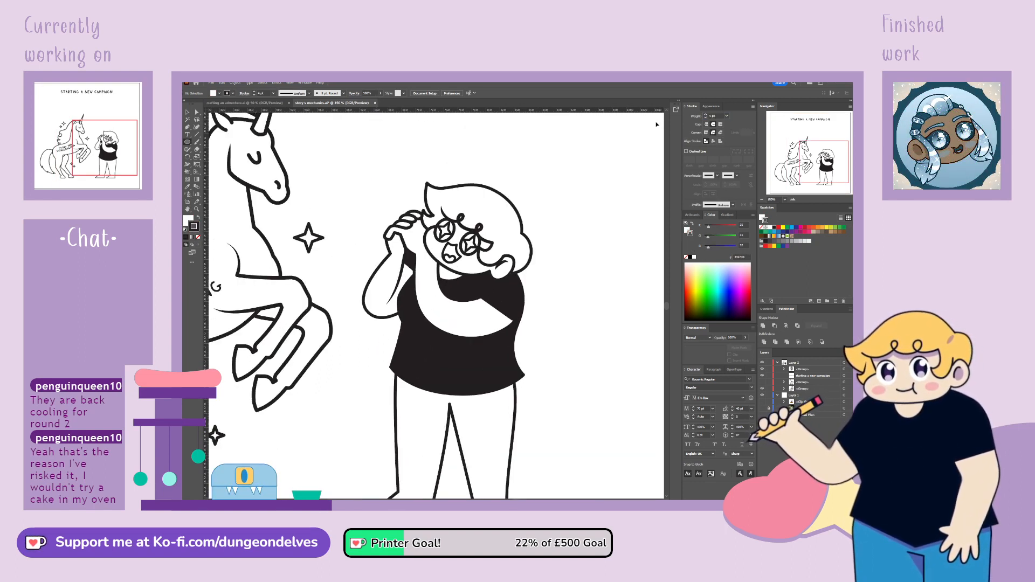
drag(819, 174, 823, 153)
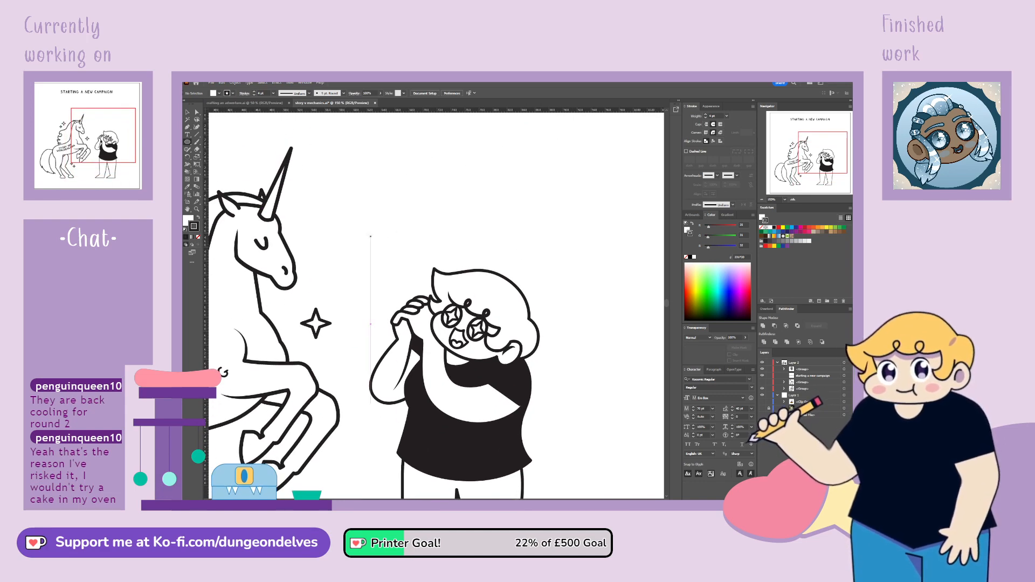
drag(370, 235, 410, 275)
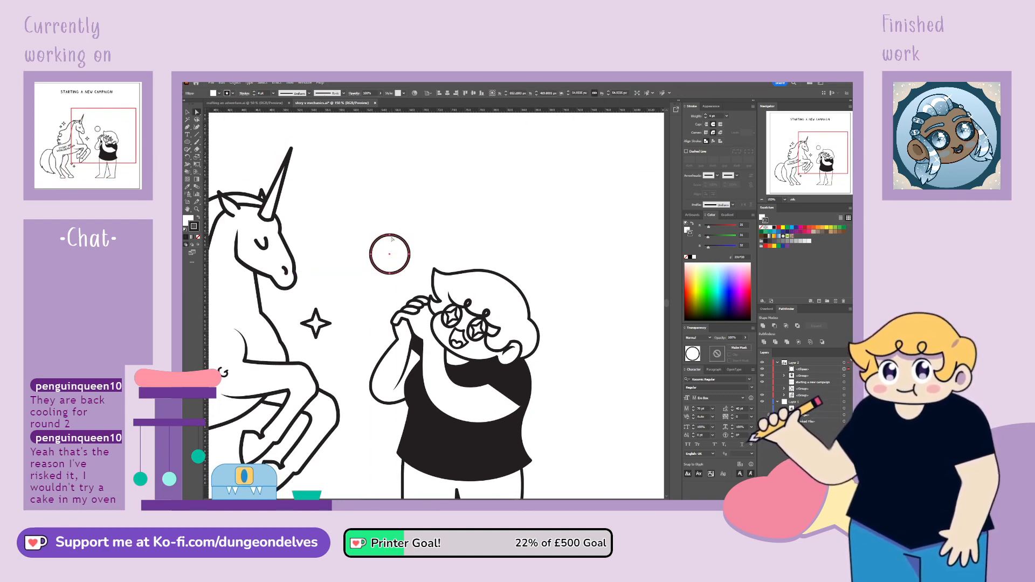
Reshape the circle into a heart by lowering its top anchor, making its bottom anchor a corner and adjusting the side curves
drag(392, 237, 393, 251)
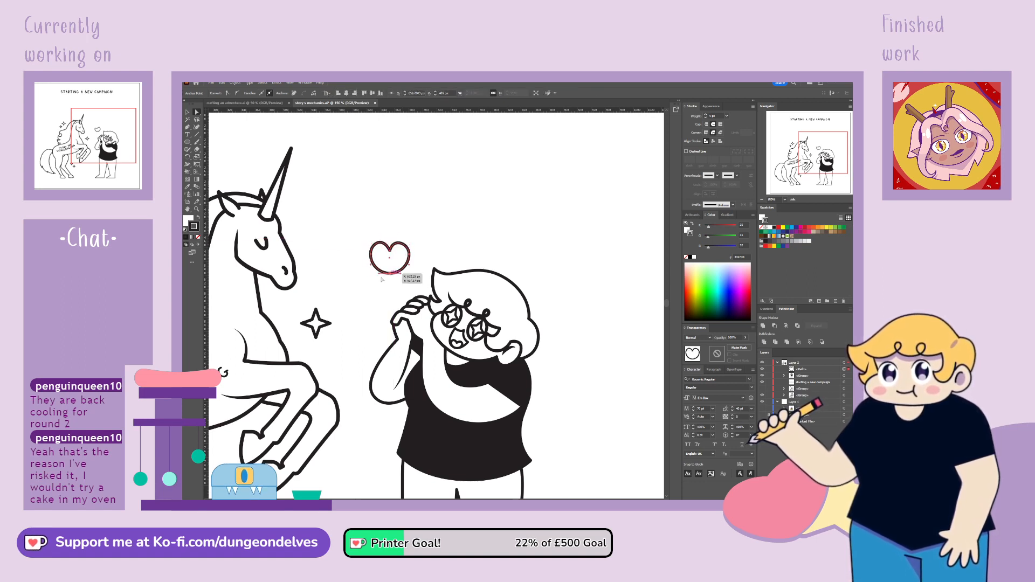
click(226, 93)
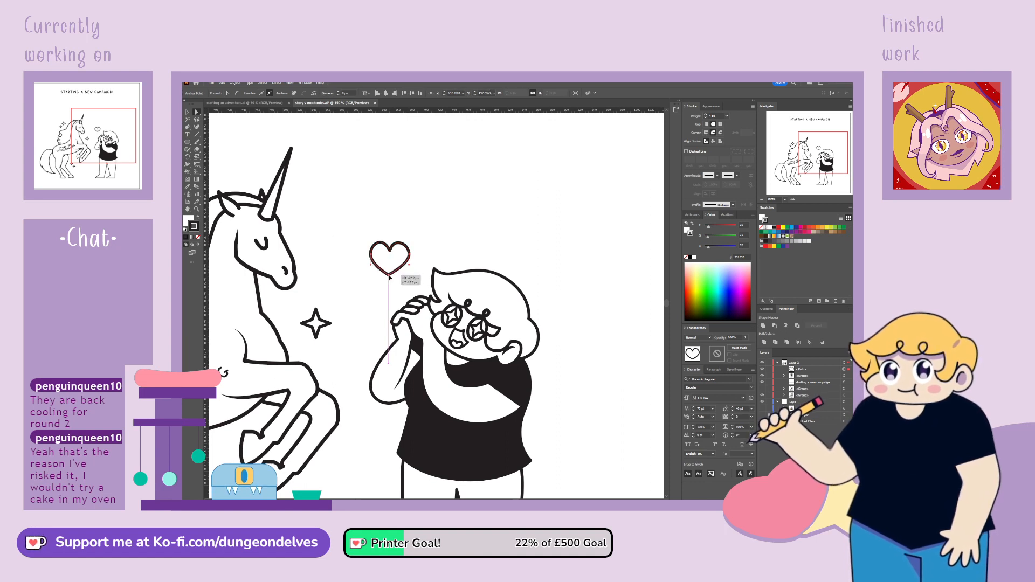
drag(409, 244, 410, 243)
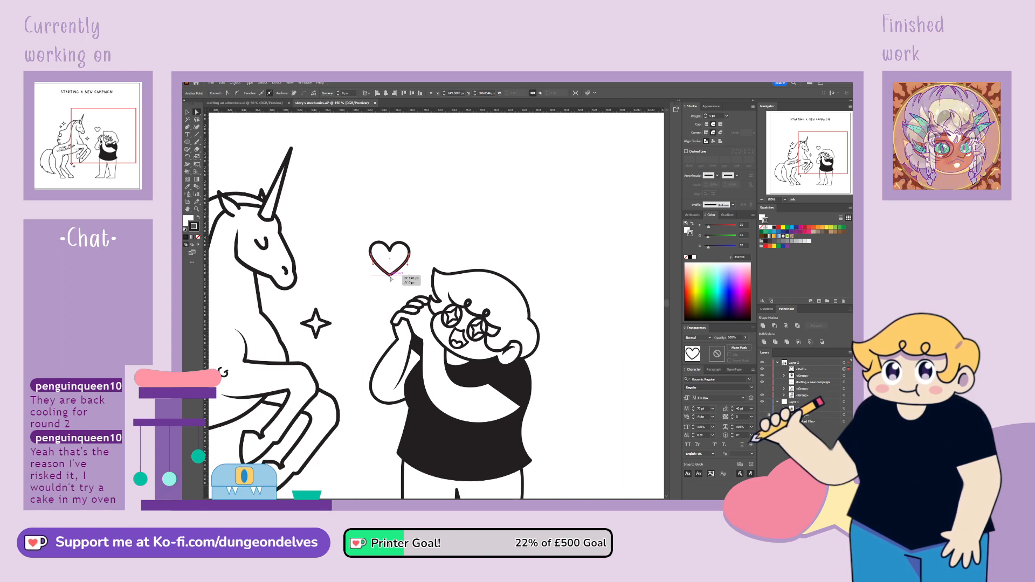
click(388, 305)
click(409, 255)
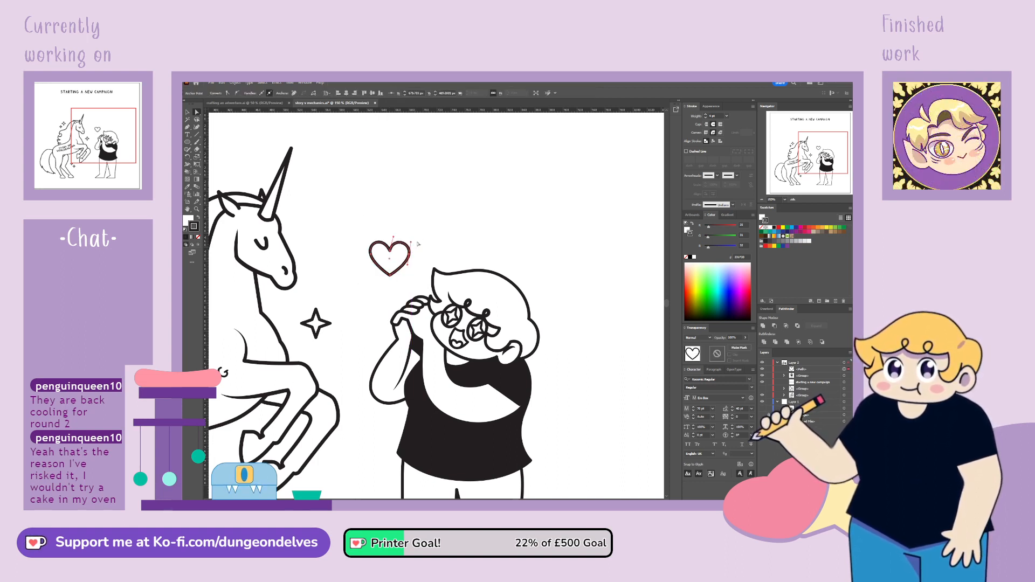
click(440, 245)
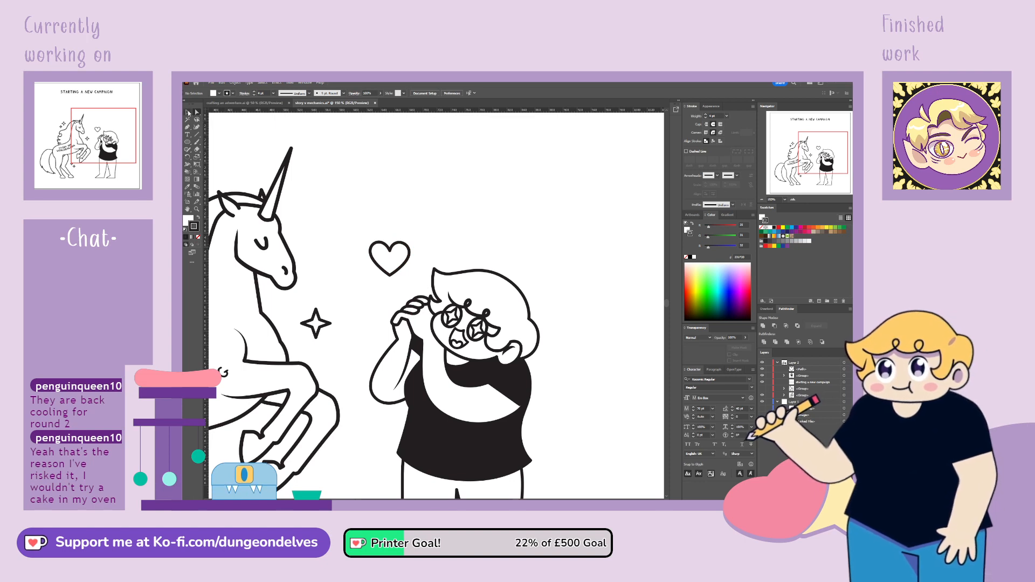
click(404, 264)
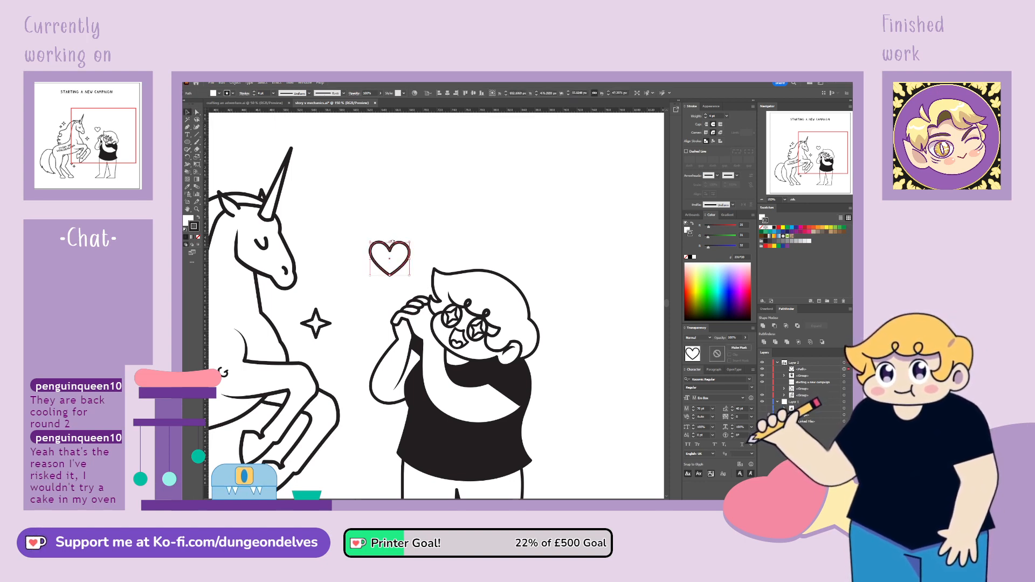
Shrink the heart, place a copy on the other side of the character's head, and set the original just above the raised hand
drag(392, 241, 572, 311)
click(423, 246)
click(430, 241)
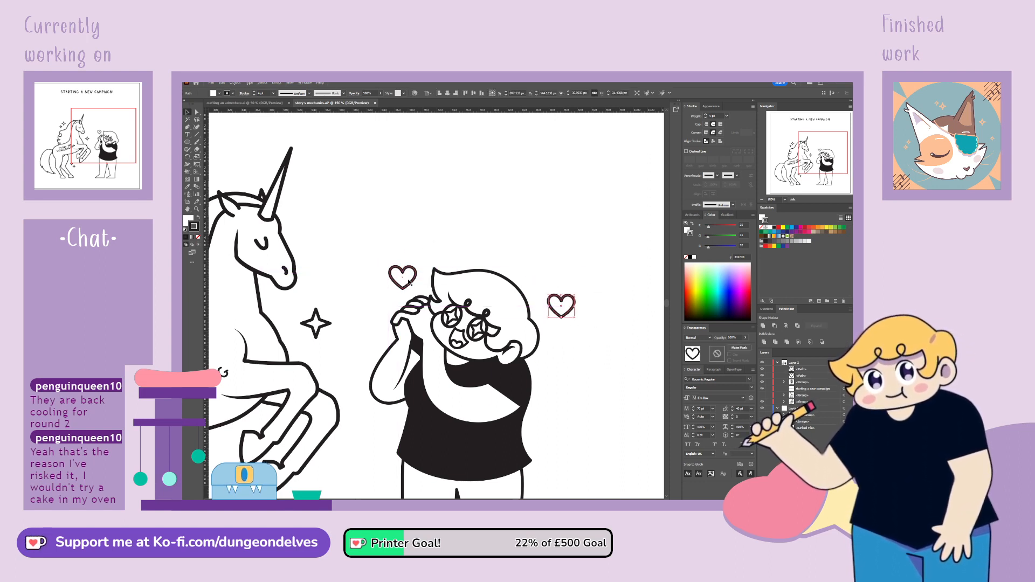
drag(410, 282, 416, 266)
click(592, 350)
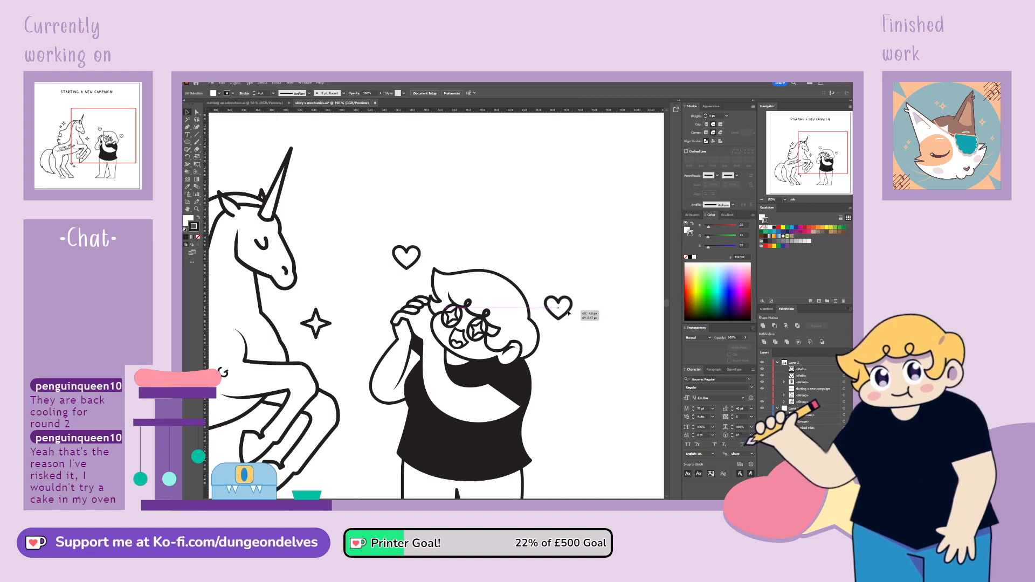
Duplicate the heart around the character: a smaller one below the head-side heart, one beside the elbow and a small one near the hip
drag(568, 313, 572, 349)
click(589, 370)
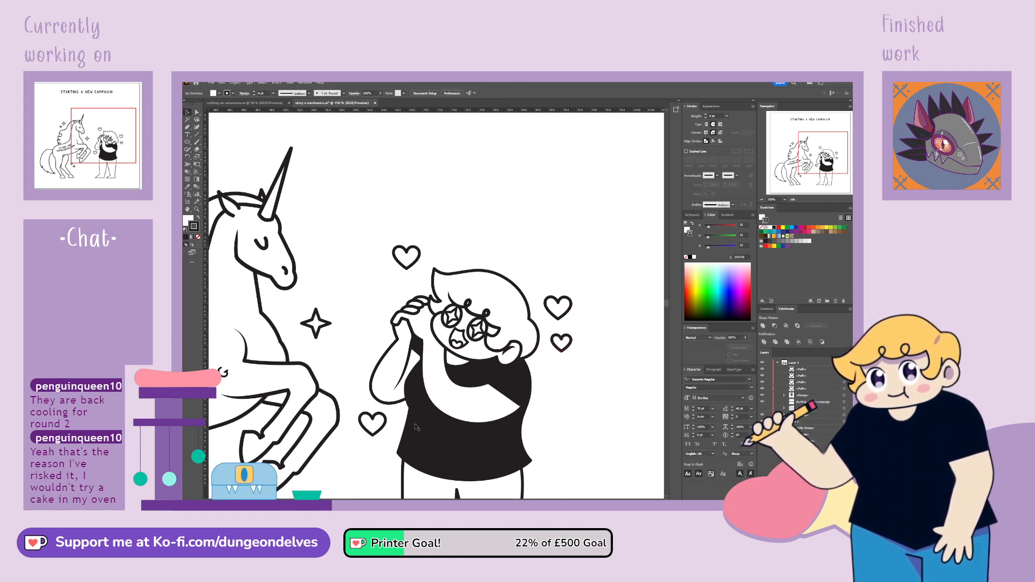
drag(389, 433, 389, 433)
click(574, 386)
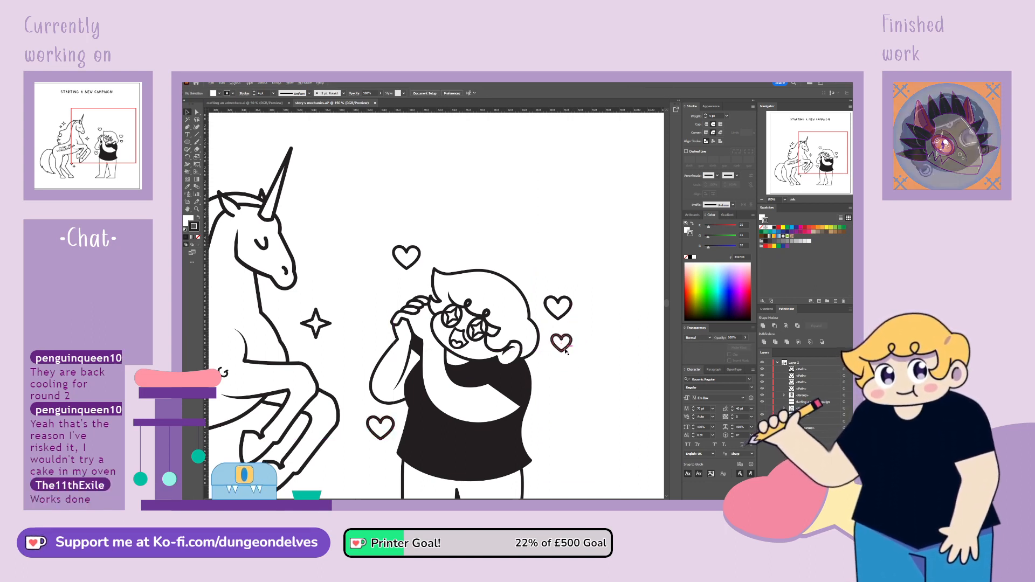
drag(569, 349, 550, 443)
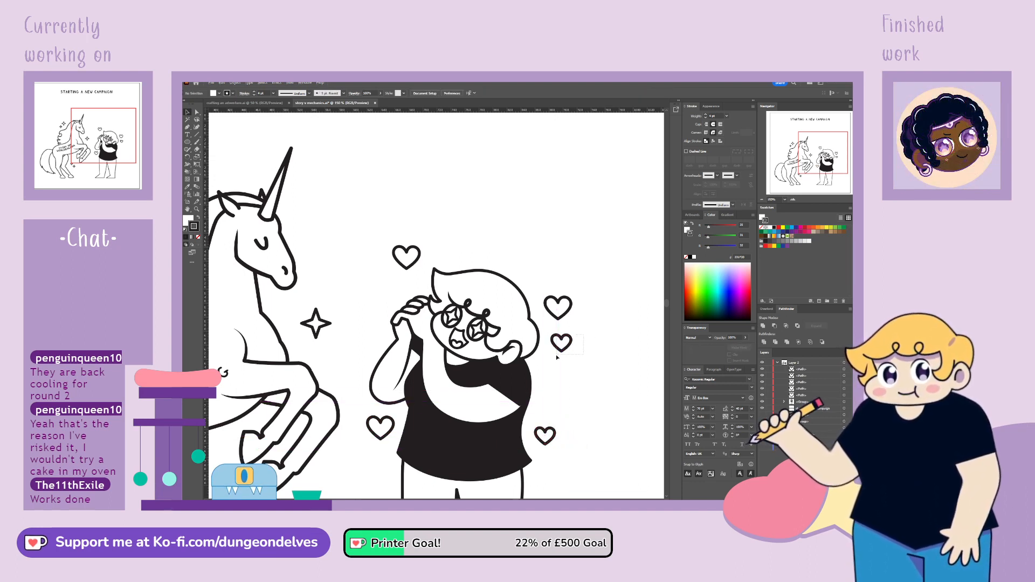
Fine-tune the spacing of the hearts beside the character's head and above the raised hand
click(569, 344)
drag(573, 347, 564, 315)
click(575, 315)
click(594, 300)
drag(413, 266, 412, 263)
key(ctrl+minus)
key(ctrl+minus)
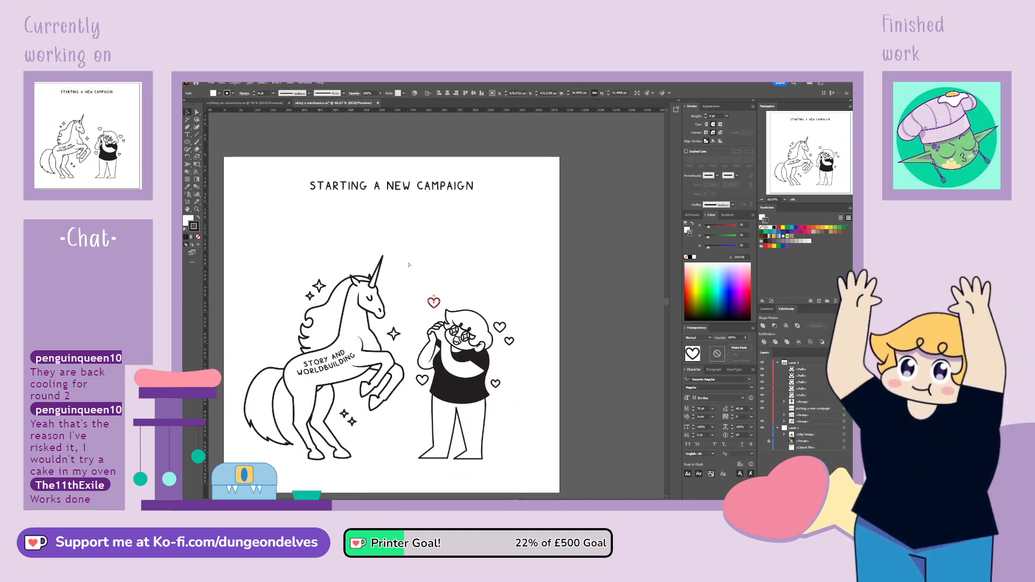
click(553, 417)
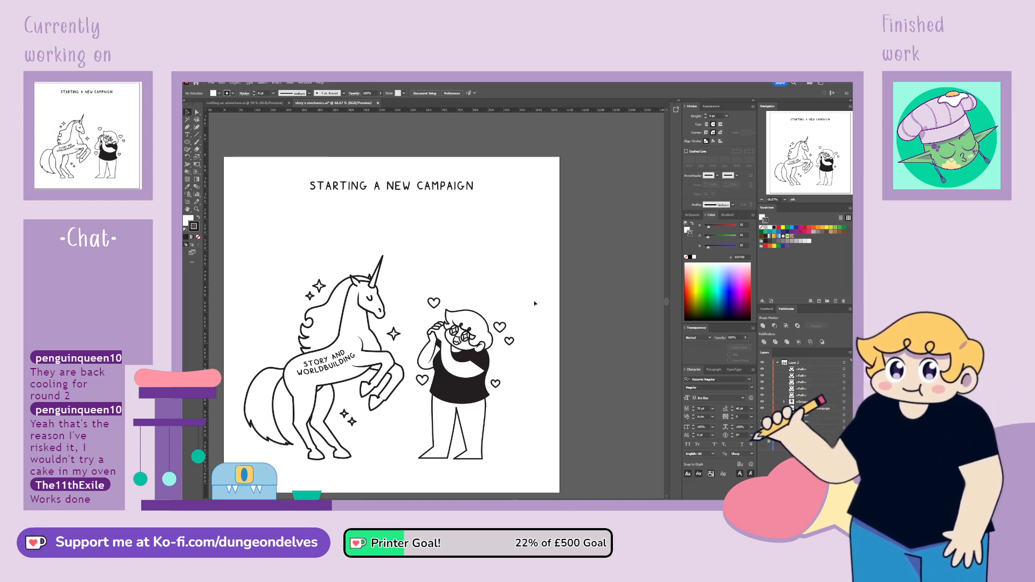
Select the character together with the hearts and shift them slightly away from the unicorn
drag(423, 457, 421, 459)
drag(467, 390, 471, 390)
click(506, 469)
drag(545, 422, 569, 396)
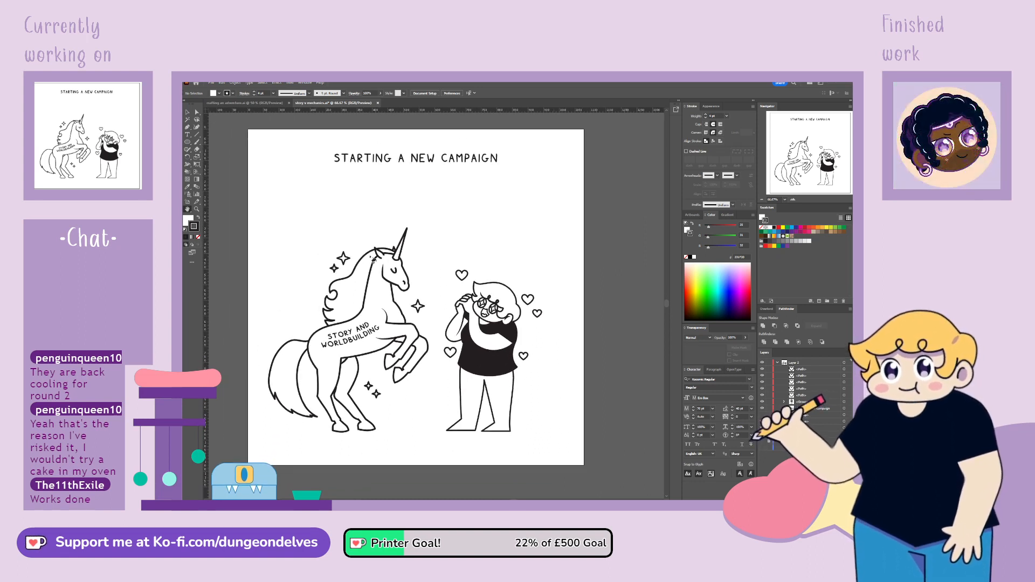
Show the hidden GAME MECHANICS horse and move it between the unicorn and the character
click(763, 421)
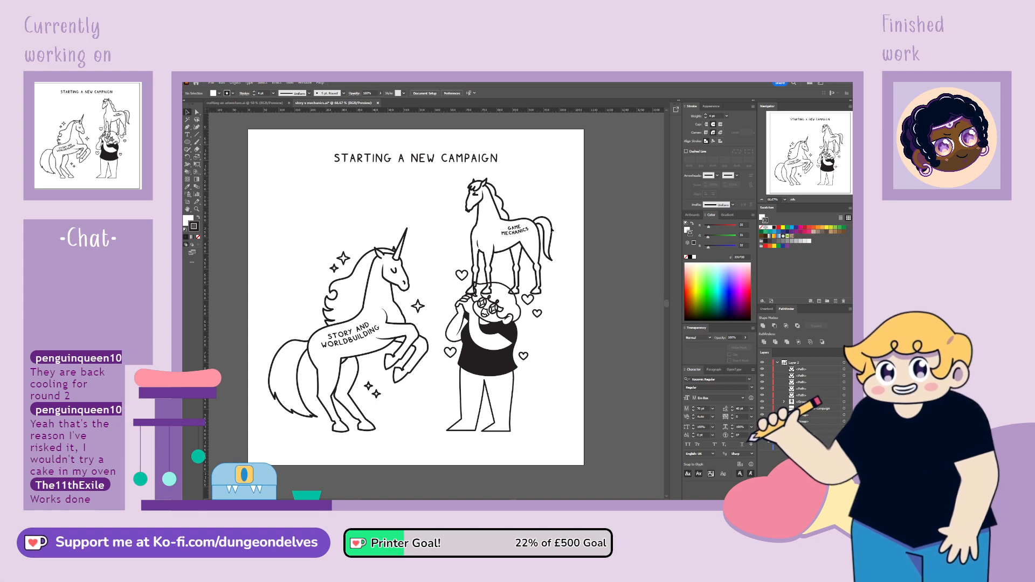
click(515, 249)
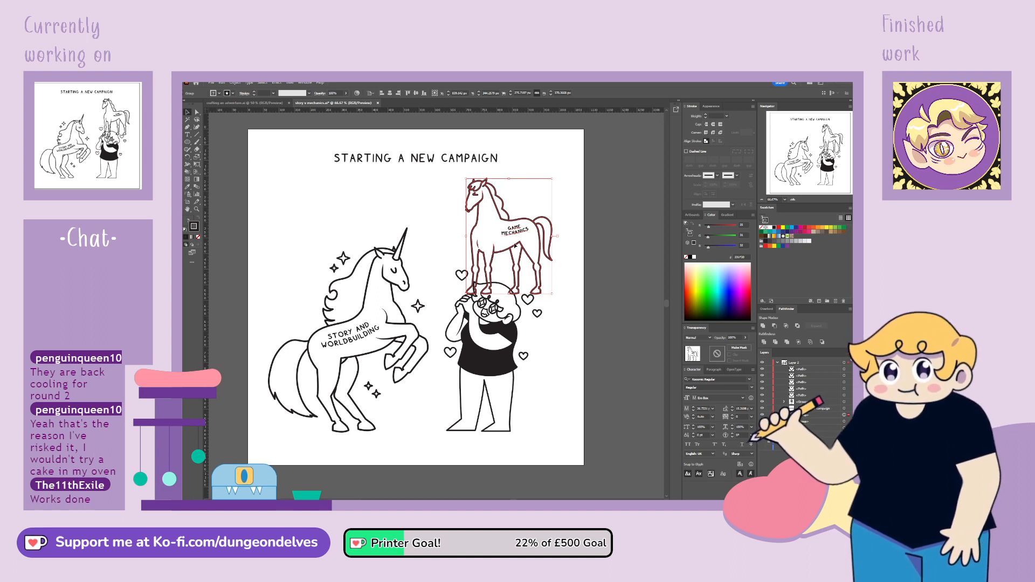
click(562, 372)
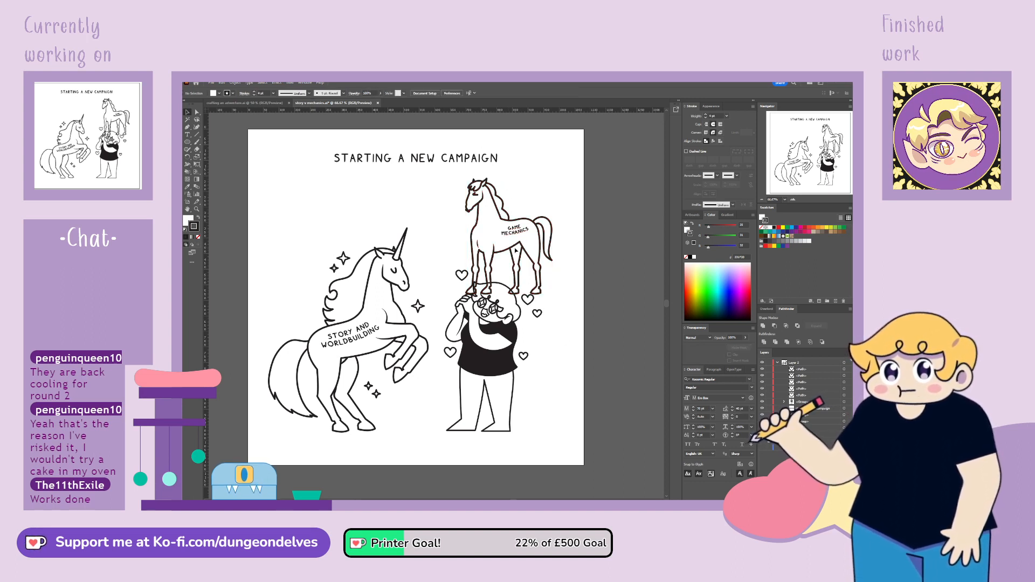
drag(512, 249, 442, 265)
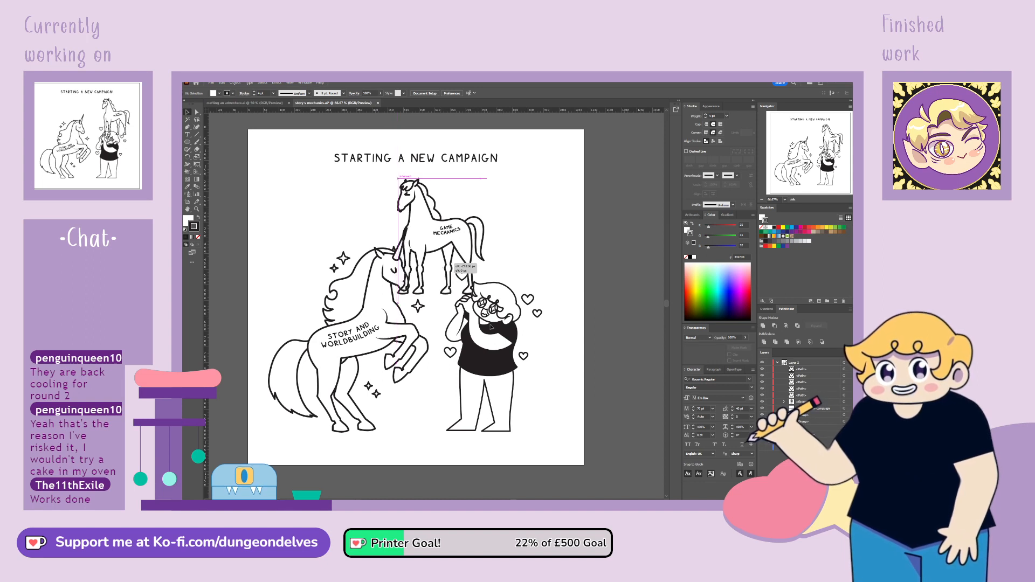
Group the character with the surrounding hearts, and move the unicorn slightly left and the character group slightly right
click(502, 370)
shift+click(523, 356)
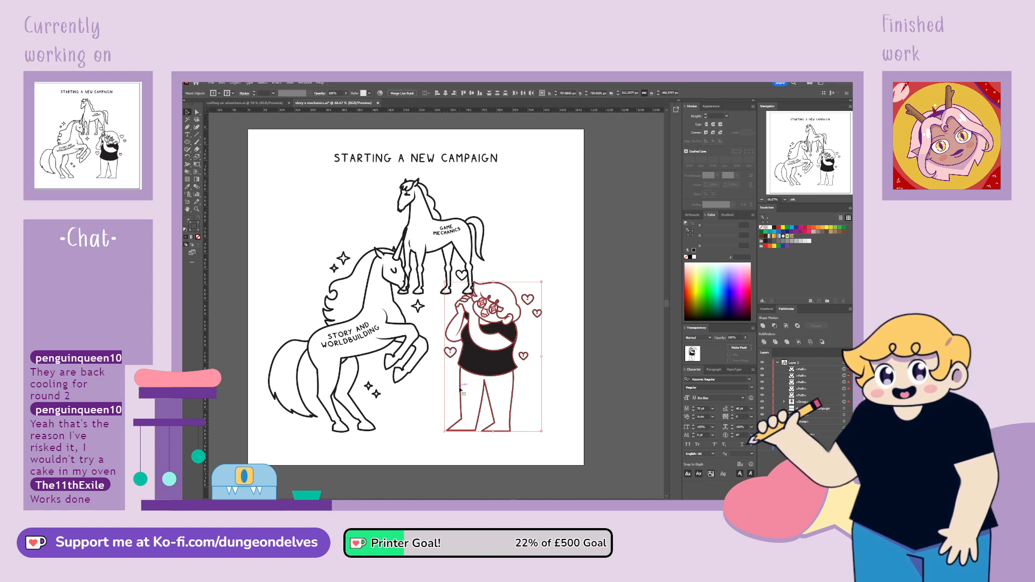
click(434, 351)
drag(380, 350, 375, 351)
drag(501, 369, 512, 371)
Scale the GAME MECHANICS horse down slightly and move it to the upper-right area of the artboard above the character
click(439, 187)
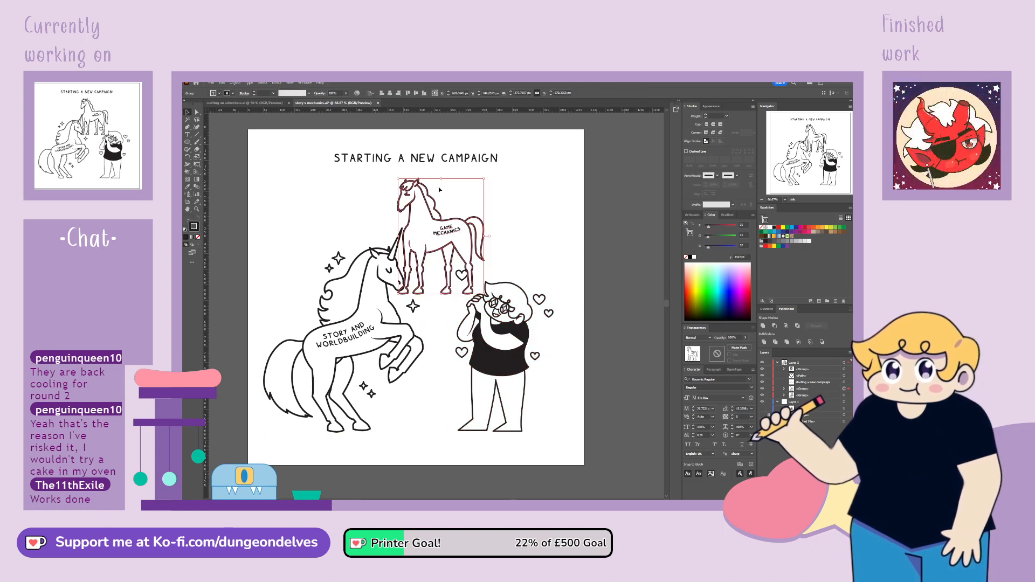
drag(441, 178, 441, 186)
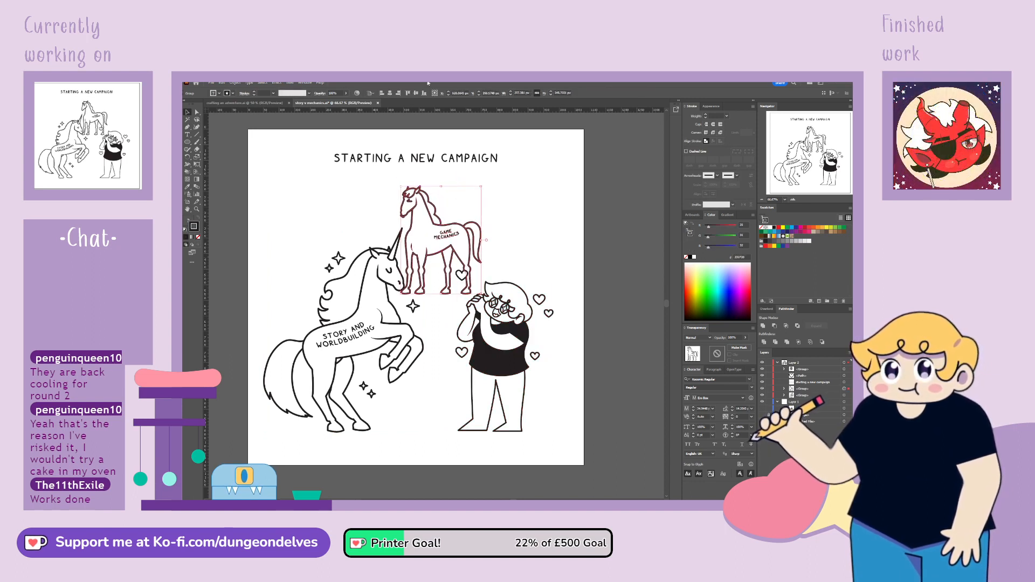
drag(456, 251, 465, 244)
click(523, 225)
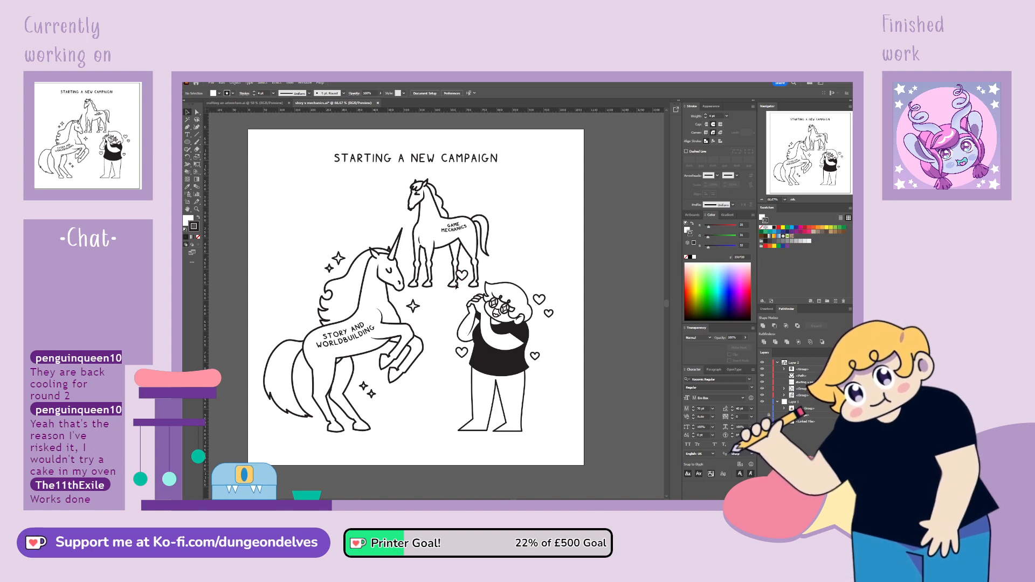
drag(460, 286, 543, 278)
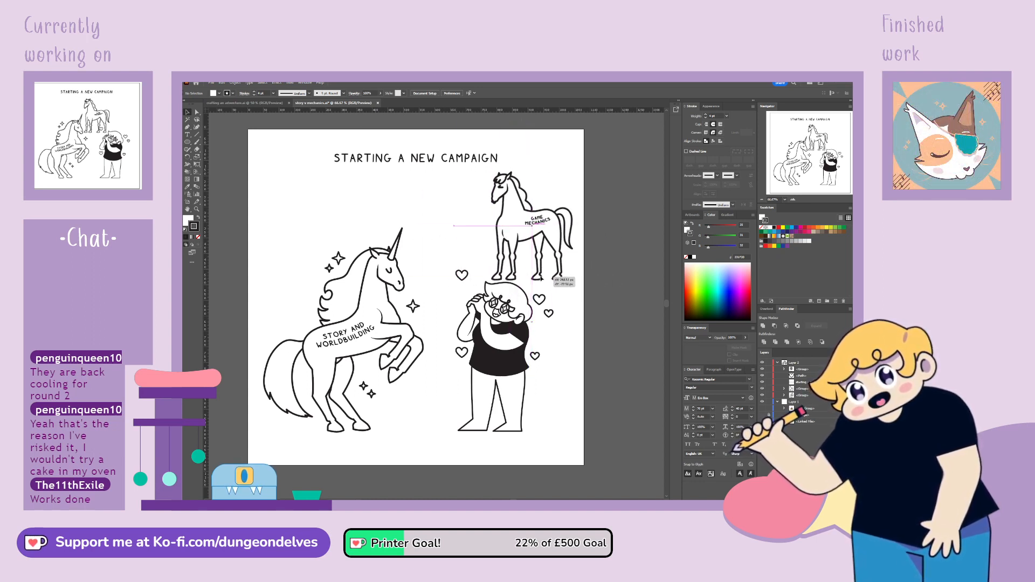
Undo the character group's move that left the top heart behind, and add that heart to the group
drag(515, 354, 477, 355)
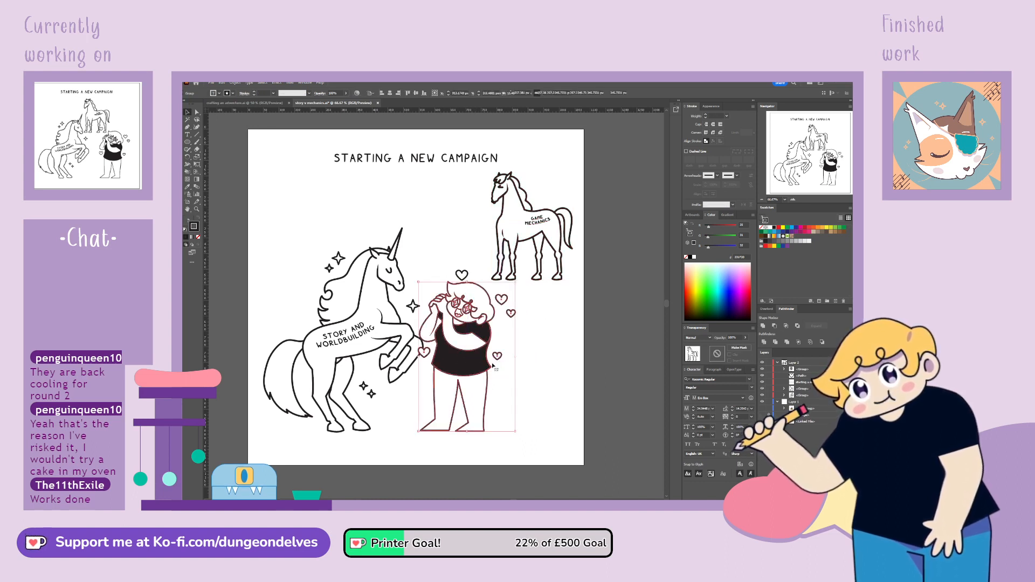
key(ctrl+z)
click(462, 275)
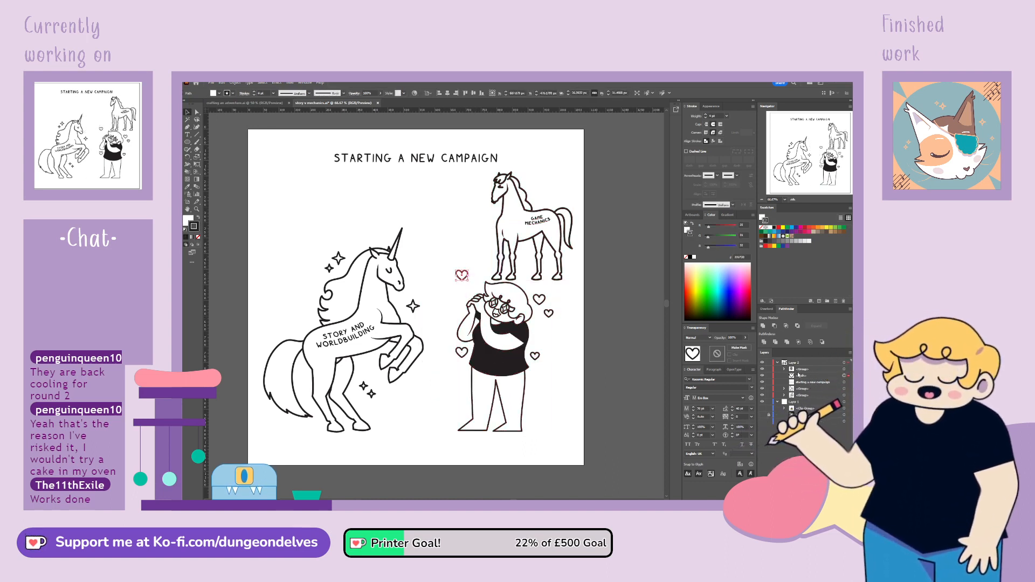
drag(800, 375, 798, 370)
click(574, 361)
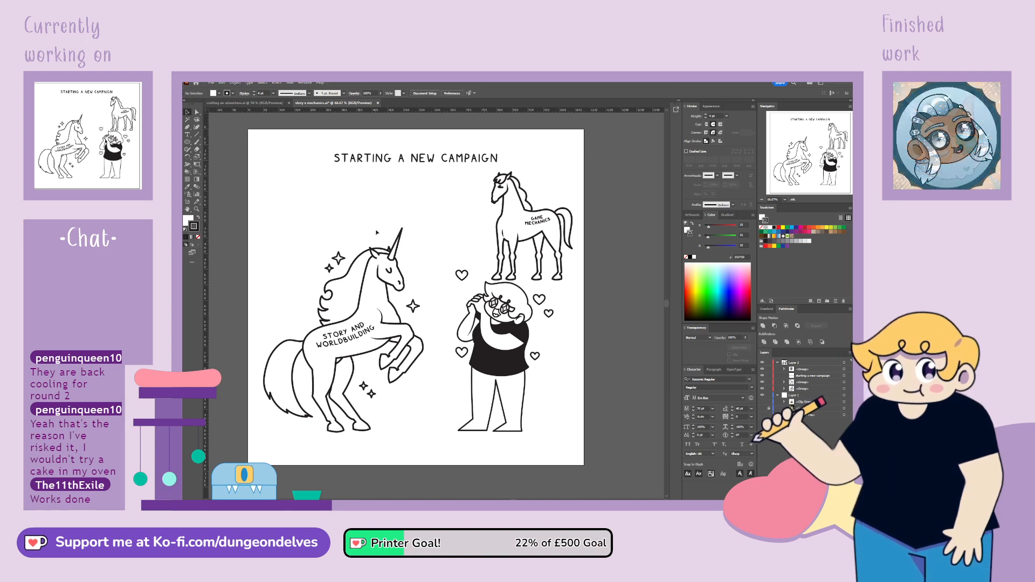
Move the character group left, shift it together with the unicorn past the artboard's left edge, and nudge the character closer to the unicorn
drag(518, 334, 503, 335)
click(606, 332)
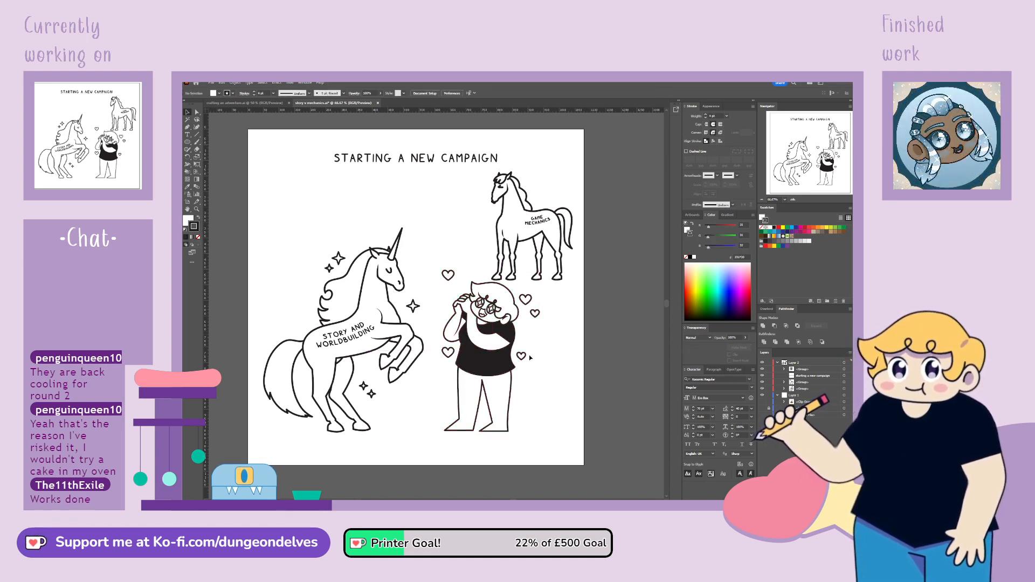
click(421, 347)
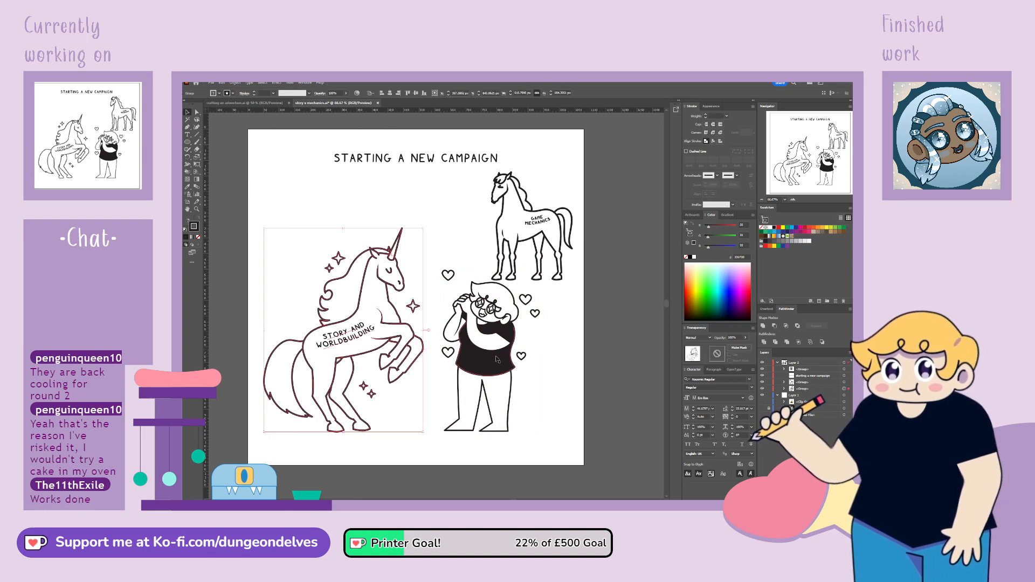
shift+click(503, 363)
drag(503, 363, 449, 363)
click(528, 381)
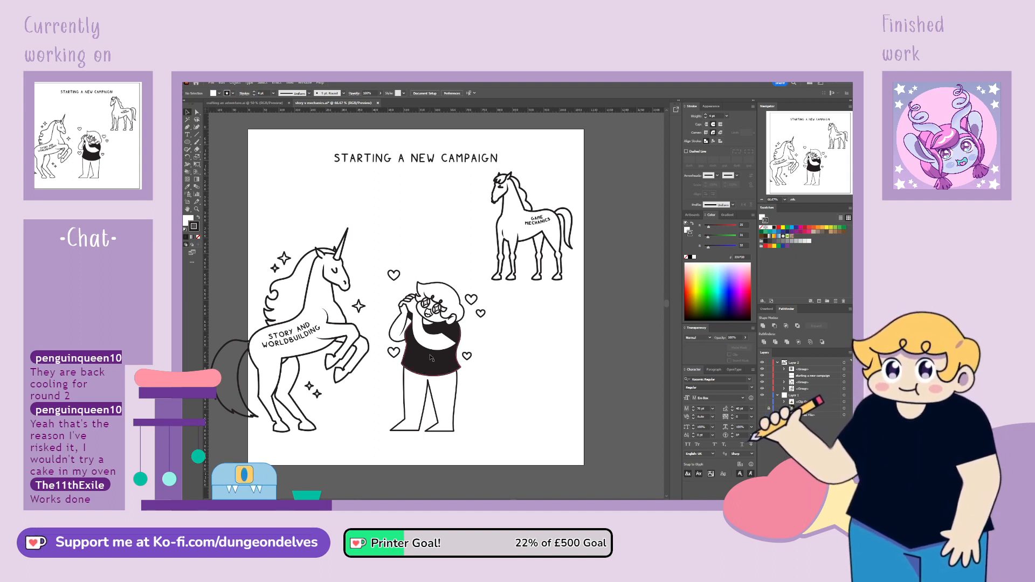
drag(432, 357, 426, 357)
click(518, 347)
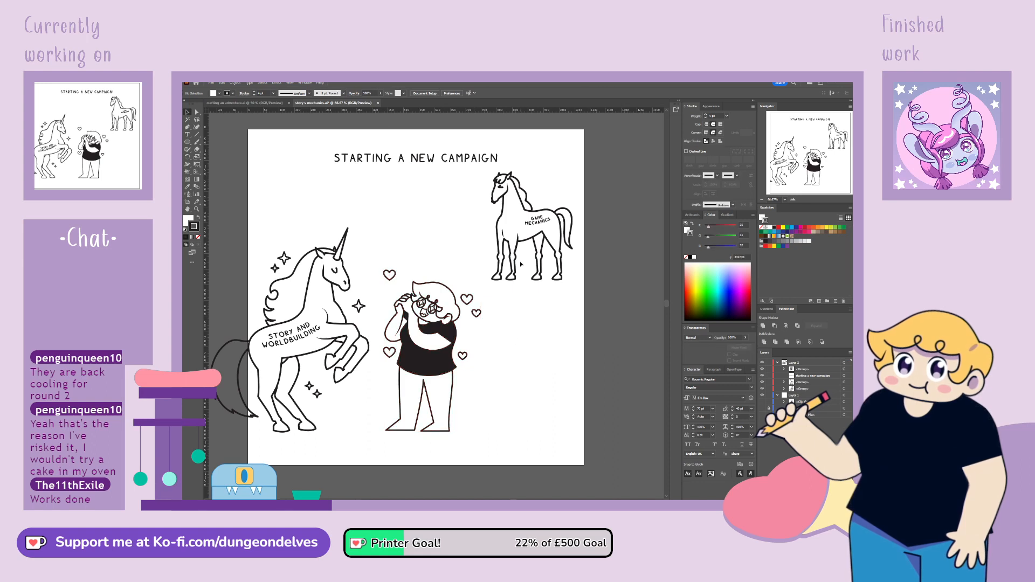
Lower the GAME MECHANICS horse slightly, and scale the unicorn, character and horse down together to fit inside the artboard
drag(516, 282, 519, 290)
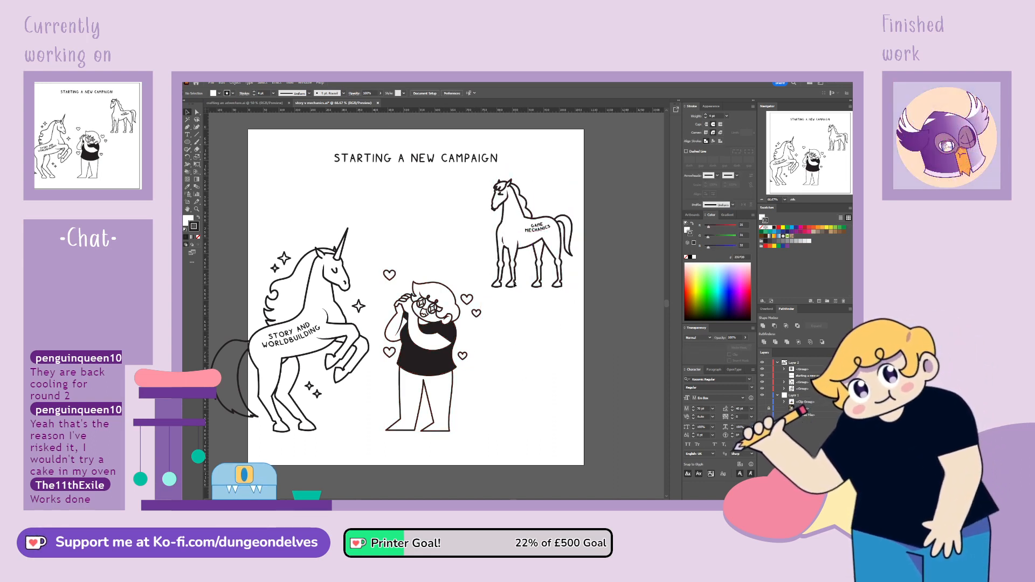
drag(535, 286, 535, 294)
shift+click(357, 341)
shift+click(398, 338)
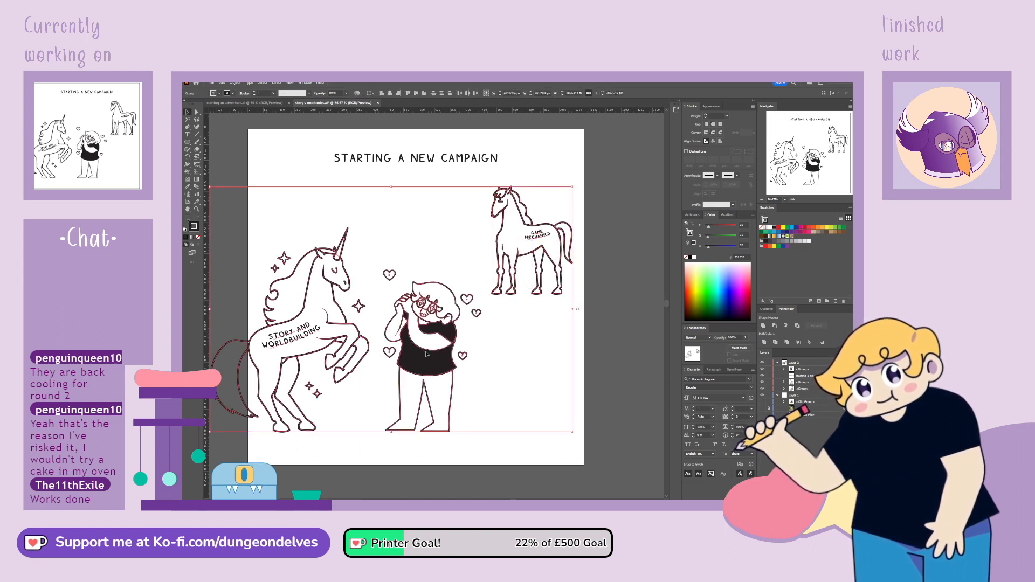
drag(209, 309, 253, 308)
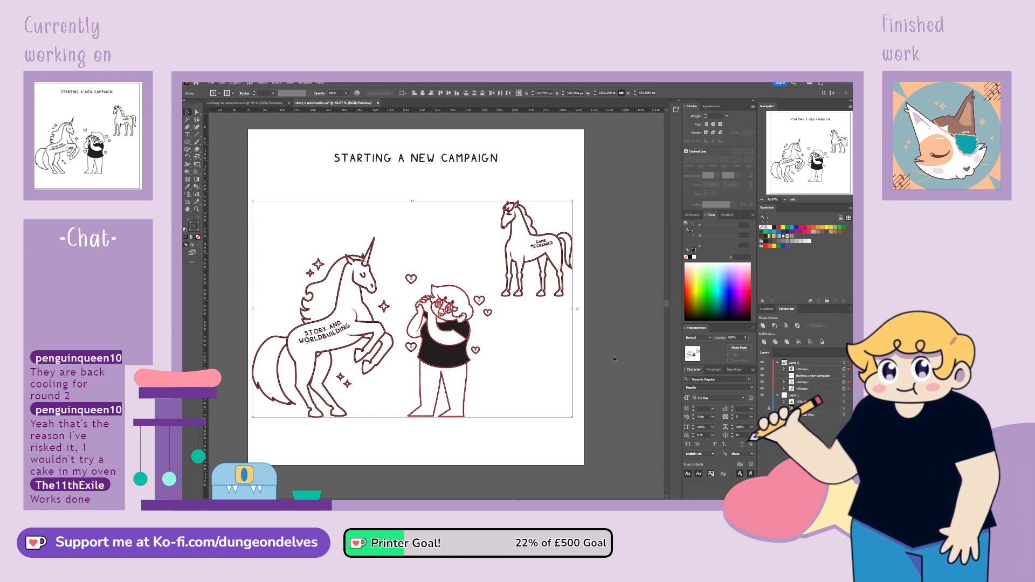
click(613, 356)
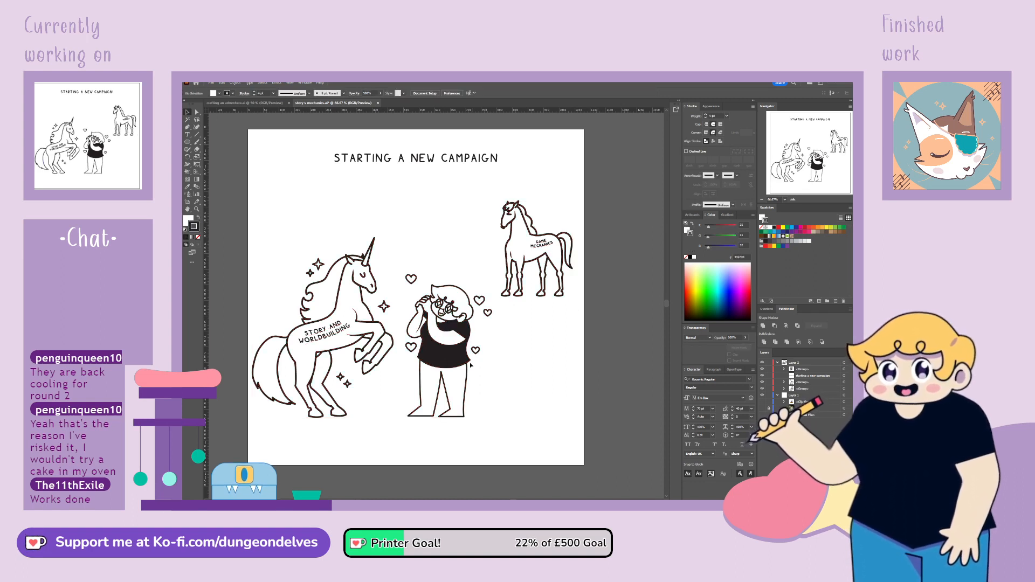
click(462, 358)
click(519, 377)
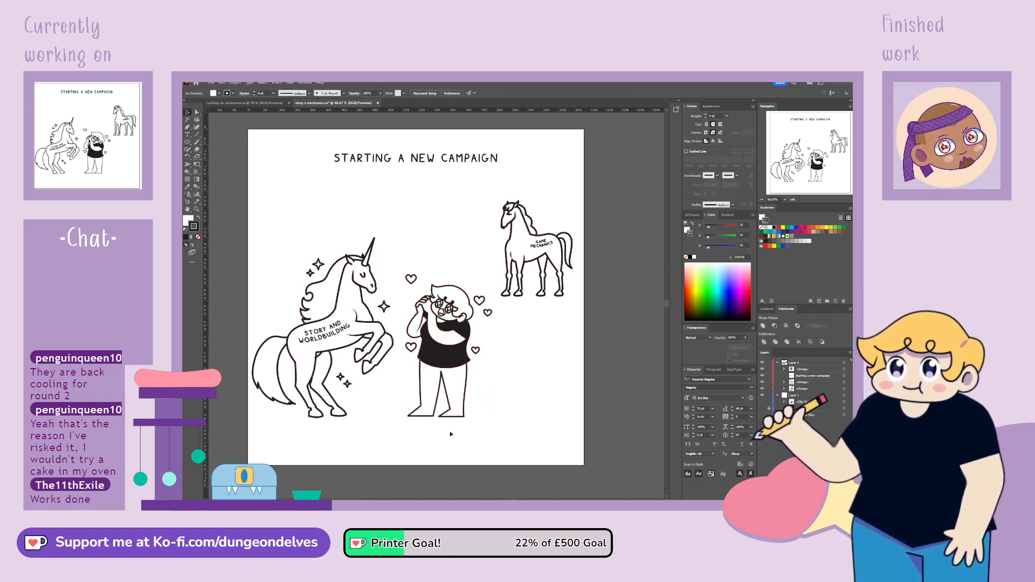
Isolate the GAME MECHANICS horse group, select all its paths and give them one thinner stroke weight
click(533, 286)
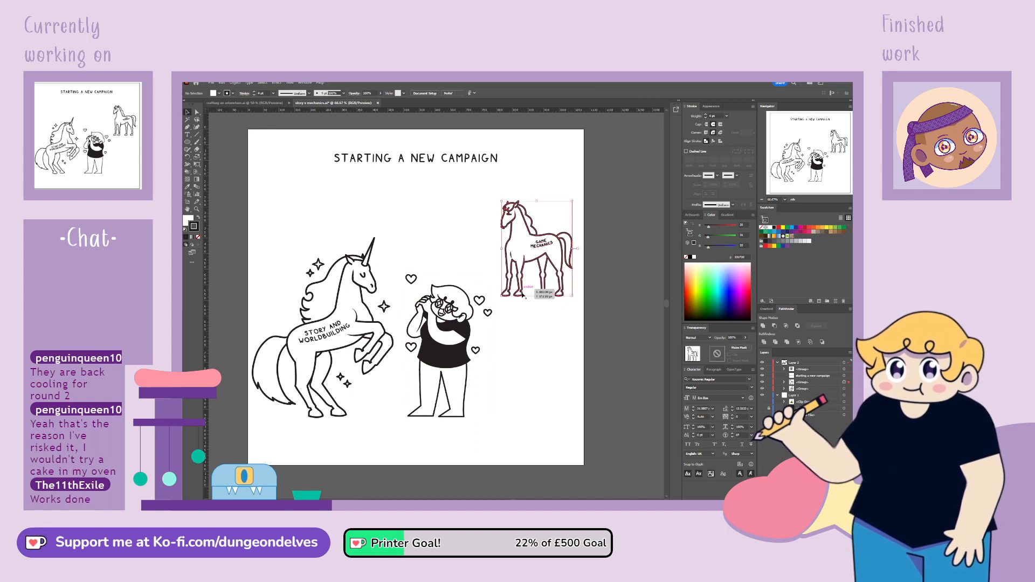
double_click(536, 283)
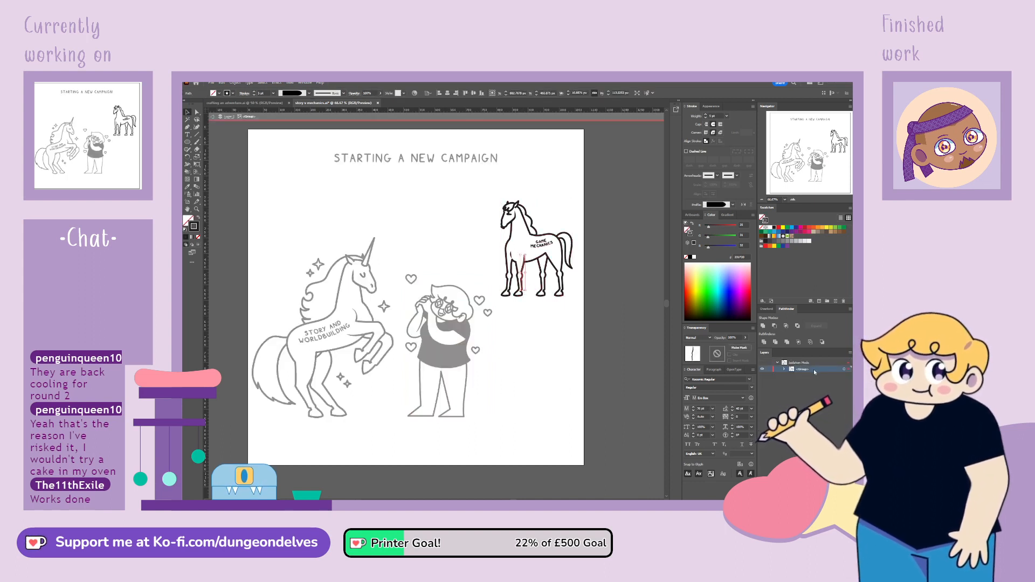
click(844, 370)
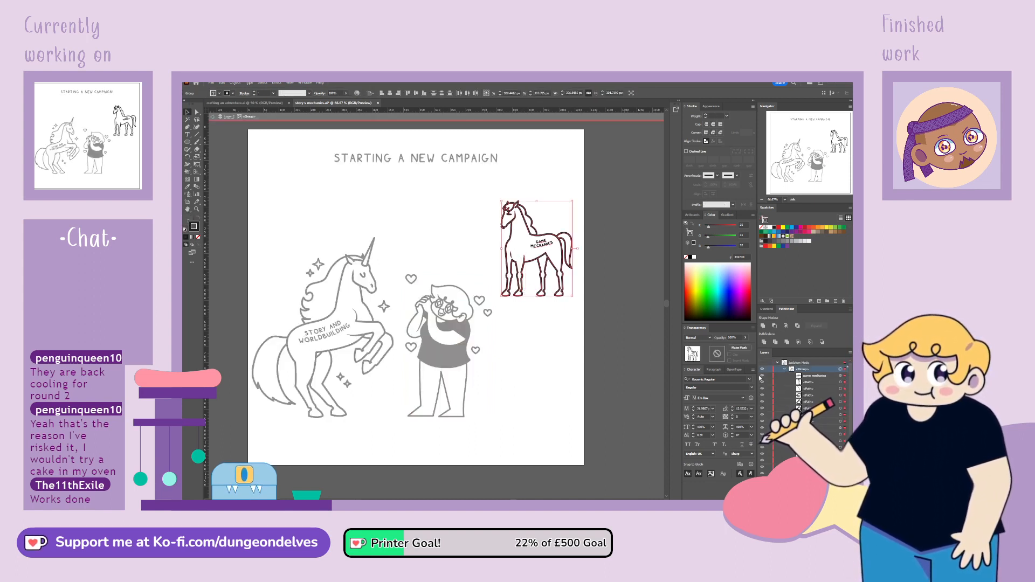
key(ctrl+a)
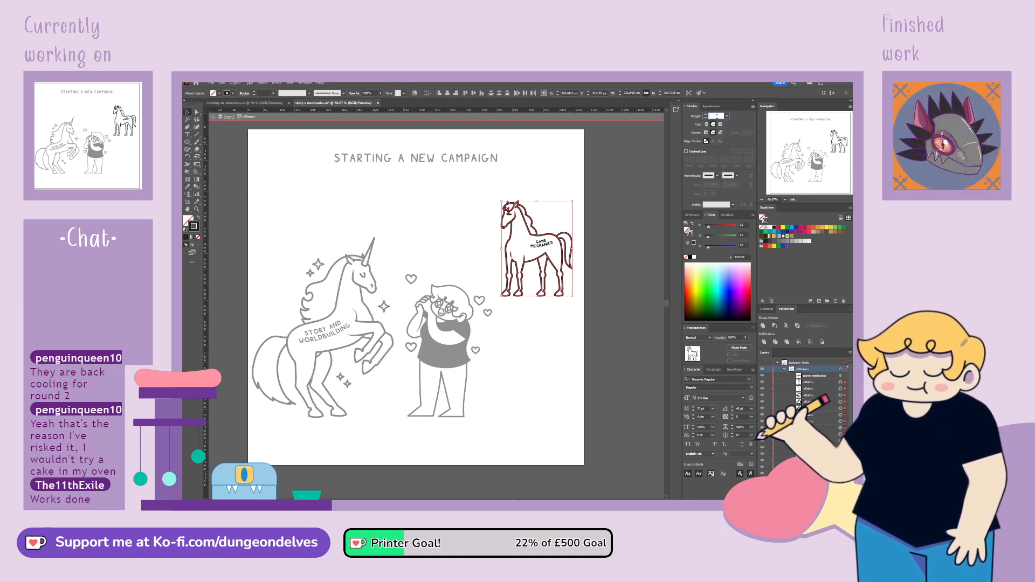
key(Return)
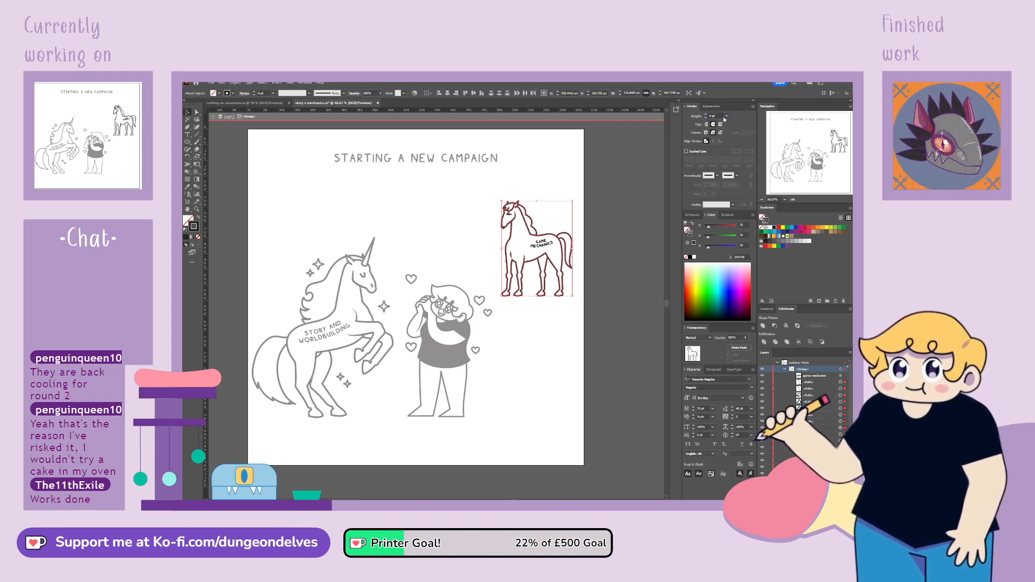
click(590, 286)
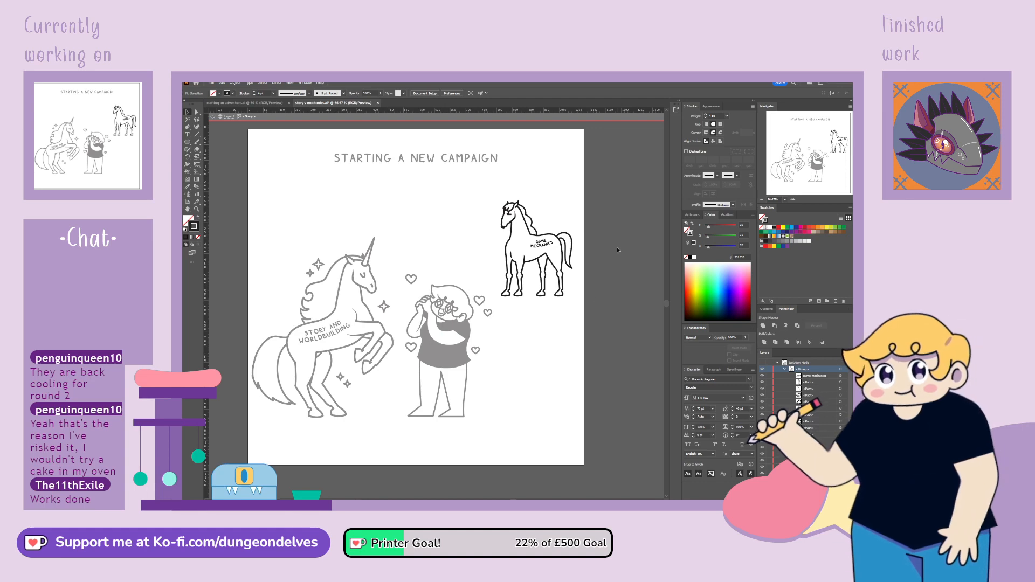
Give the two strokes of the GAME MECHANICS horse's eye a thinner stroke weight
key(ctrl+equal)
key(ctrl+equal)
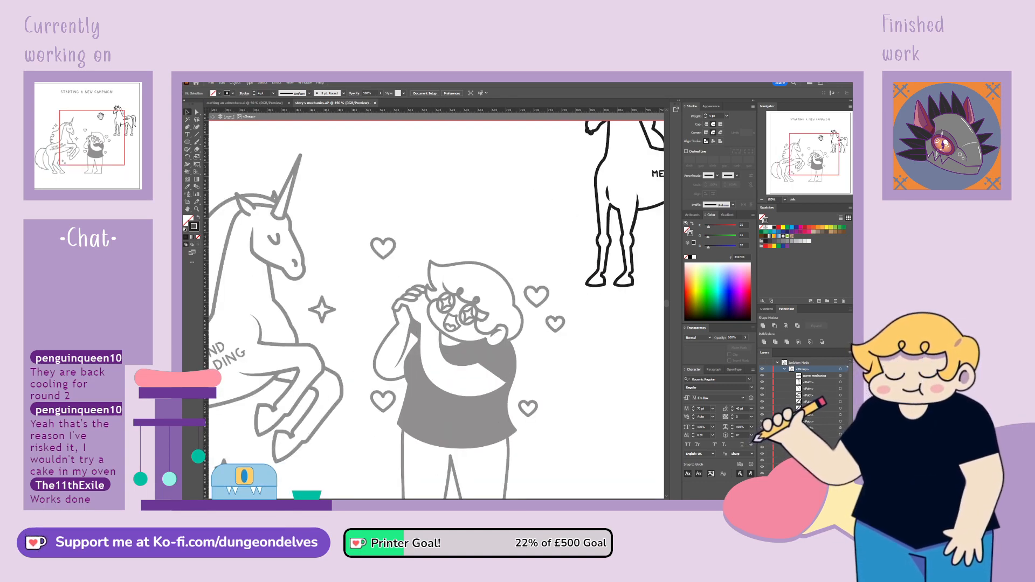
drag(798, 157, 816, 142)
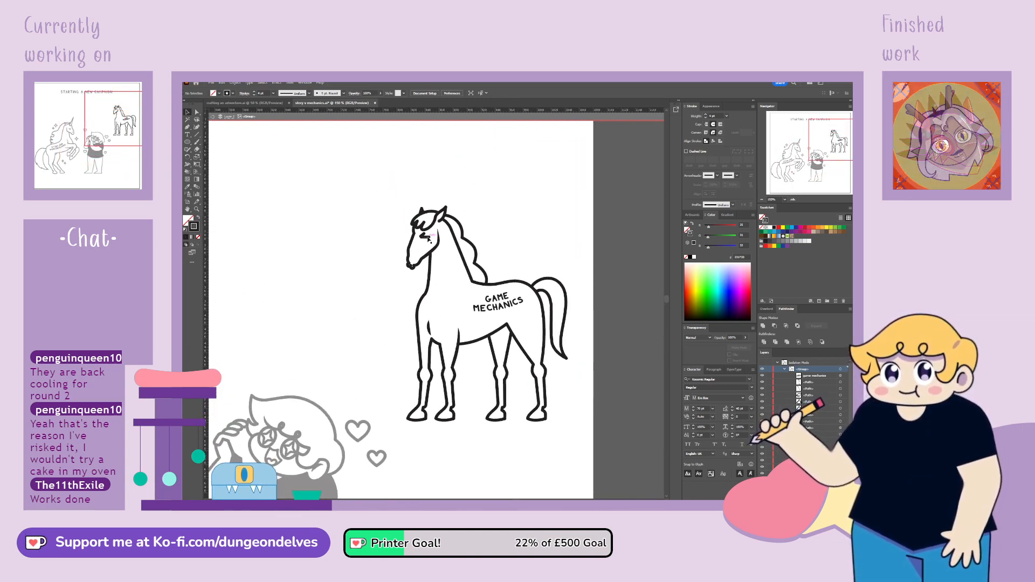
click(426, 239)
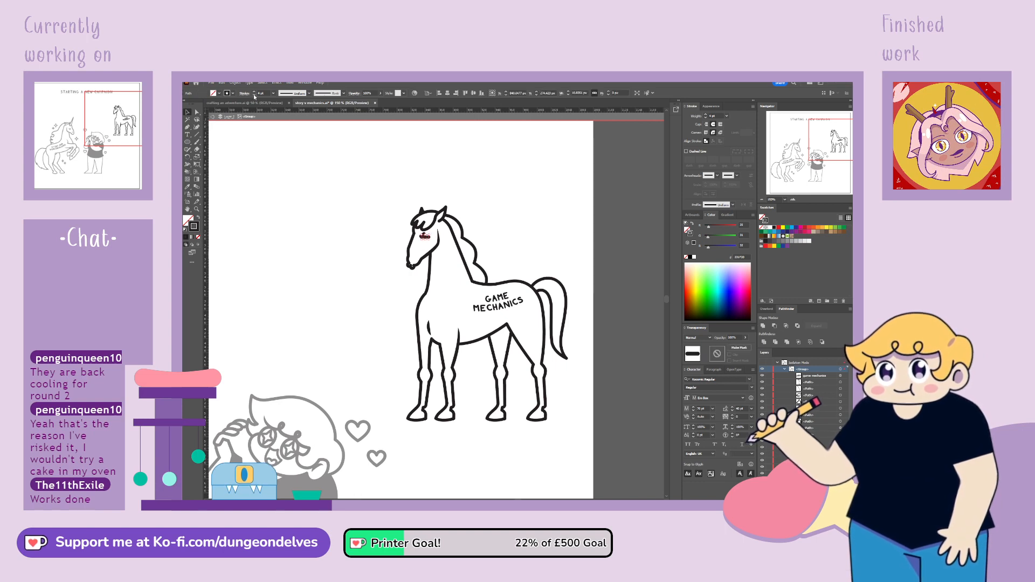
click(261, 171)
click(422, 235)
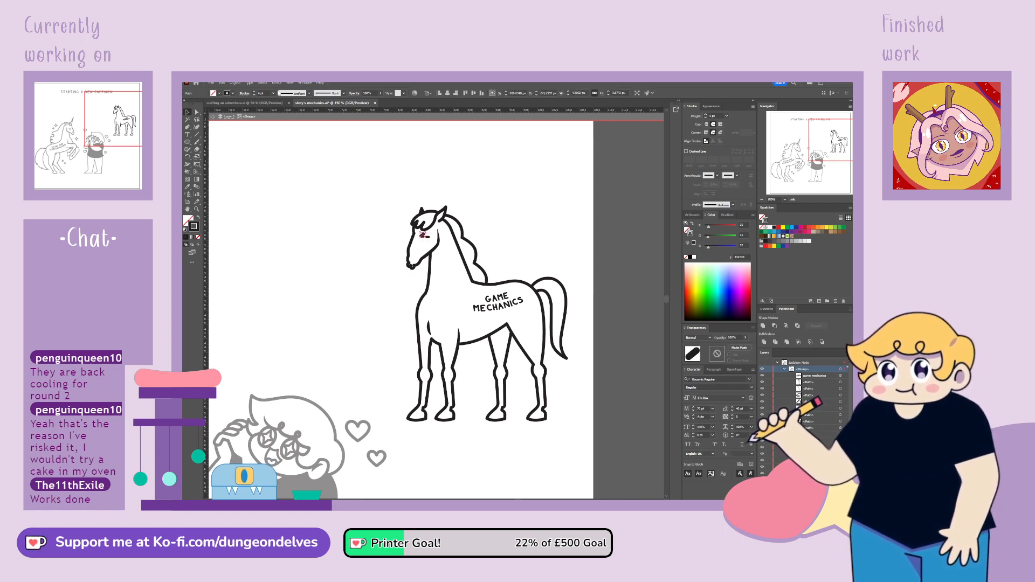
click(270, 172)
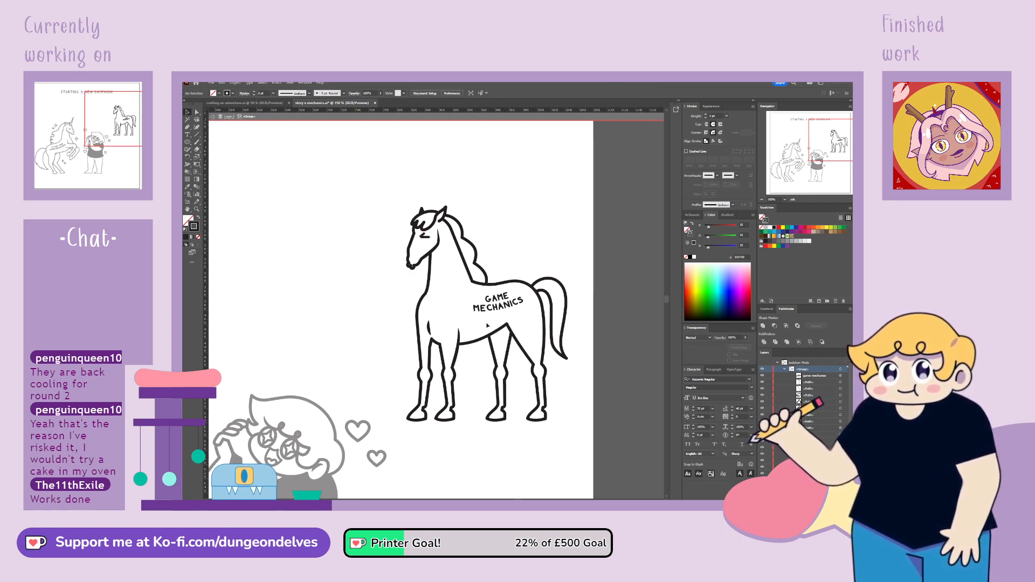
Enlarge the GAME MECHANICS label and reposition it on the horse's body
click(486, 310)
mouse_move(486, 310)
mouse_down()
mouse_move(454, 313)
mouse_move(504, 313)
mouse_up()
click(525, 317)
click(429, 327)
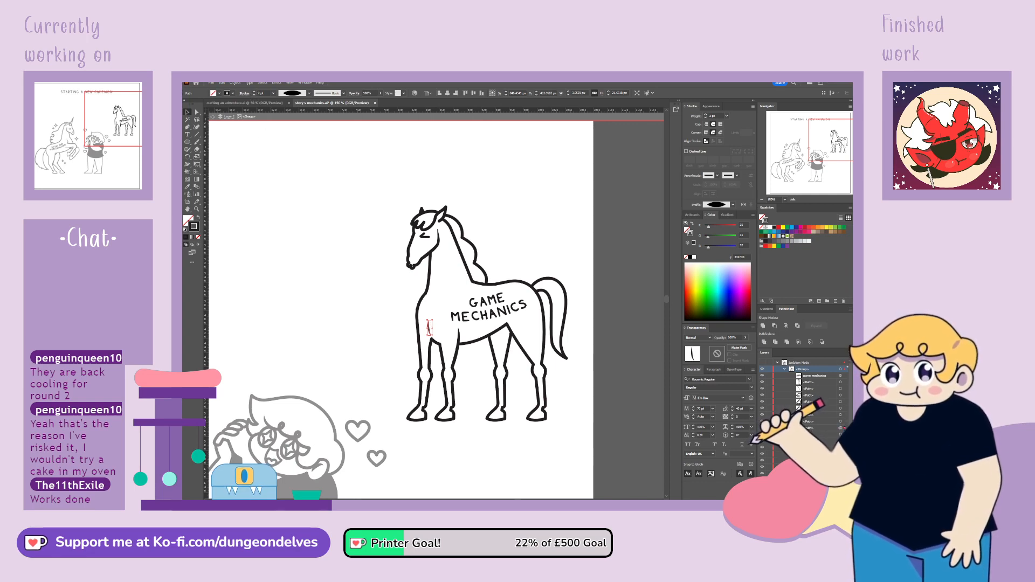
Lasso the anchor points of the GAME MECHANICS horse's muzzle, scale them up slightly and leave the group's isolation
key(ctrl+equal)
key(ctrl+equal)
key(ctrl+equal)
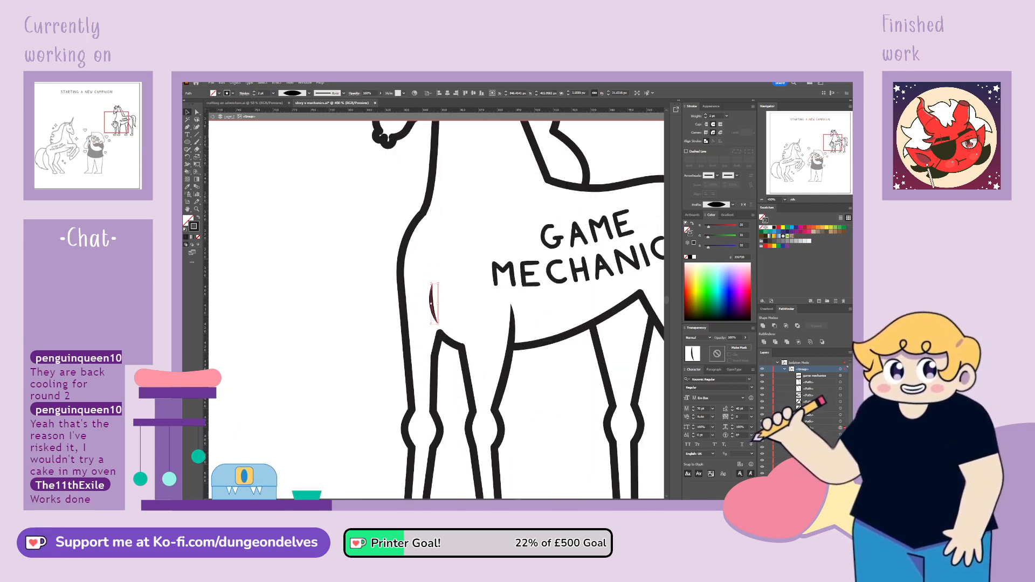
drag(443, 226, 404, 457)
click(196, 119)
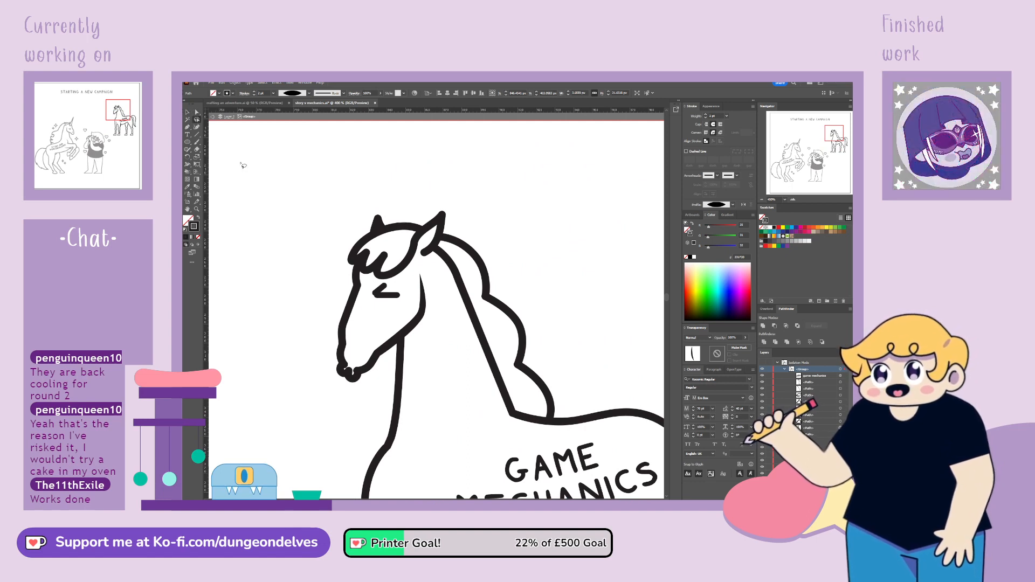
drag(330, 383, 353, 387)
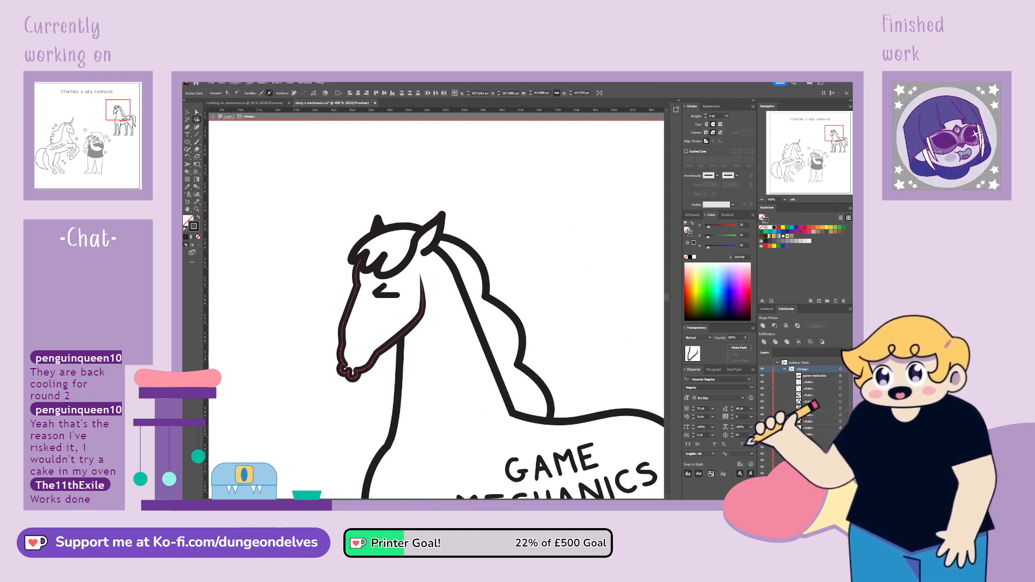
click(197, 158)
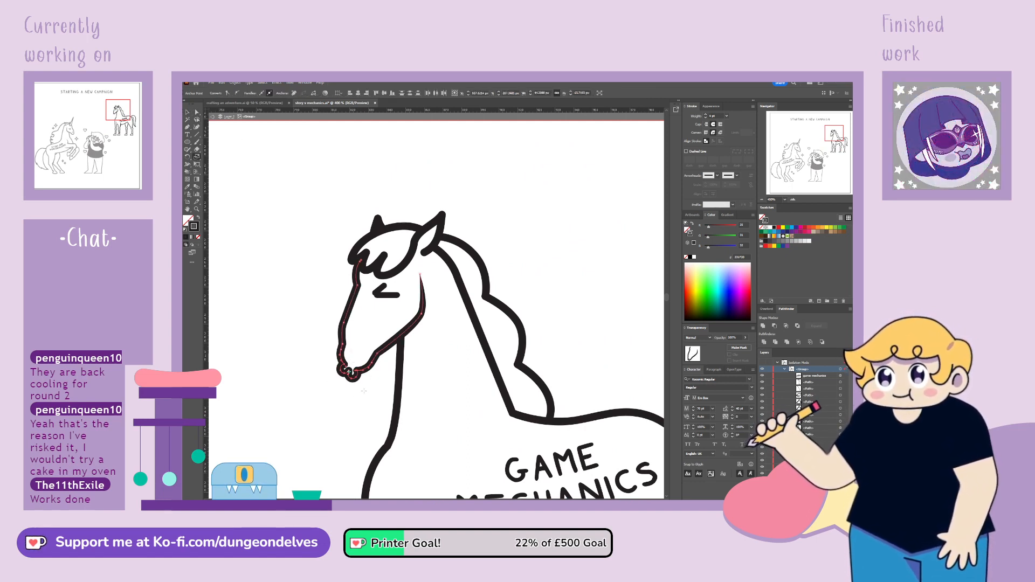
drag(364, 392, 373, 401)
click(188, 112)
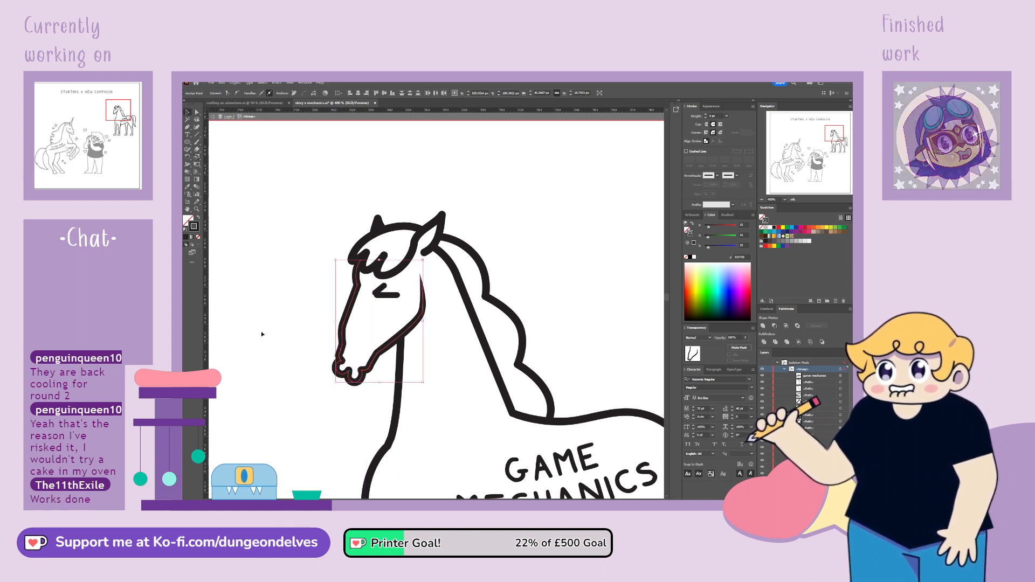
double_click(312, 399)
Isolate the unicorn group, select all its paths without the text label and set their stroke weight to 4 pt
key(ctrl+minus)
key(ctrl+minus)
key(ctrl+minus)
key(ctrl+minus)
key(ctrl+minus)
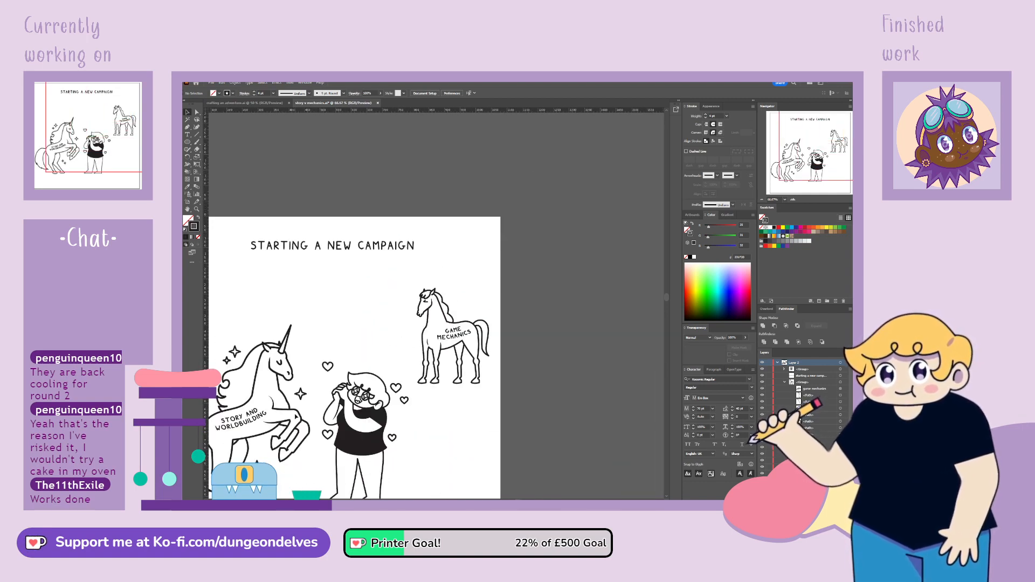
key(h)
drag(442, 403, 527, 323)
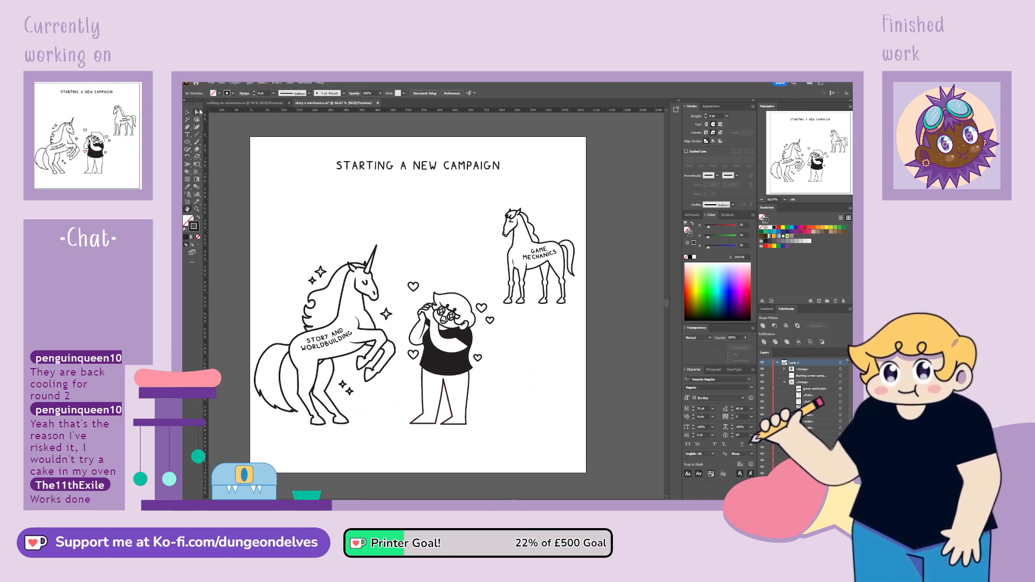
click(188, 113)
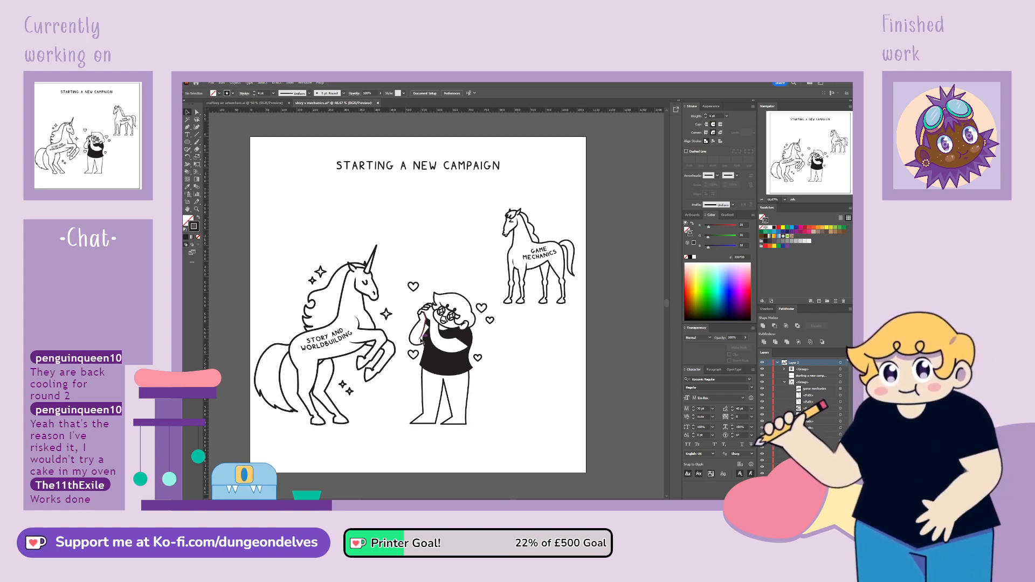
double_click(385, 372)
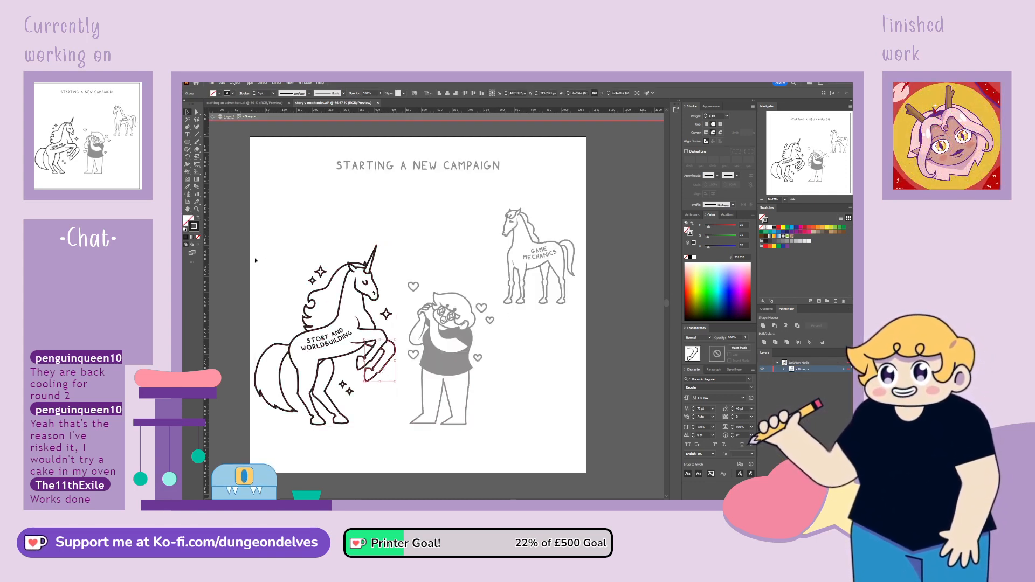
drag(329, 398, 394, 435)
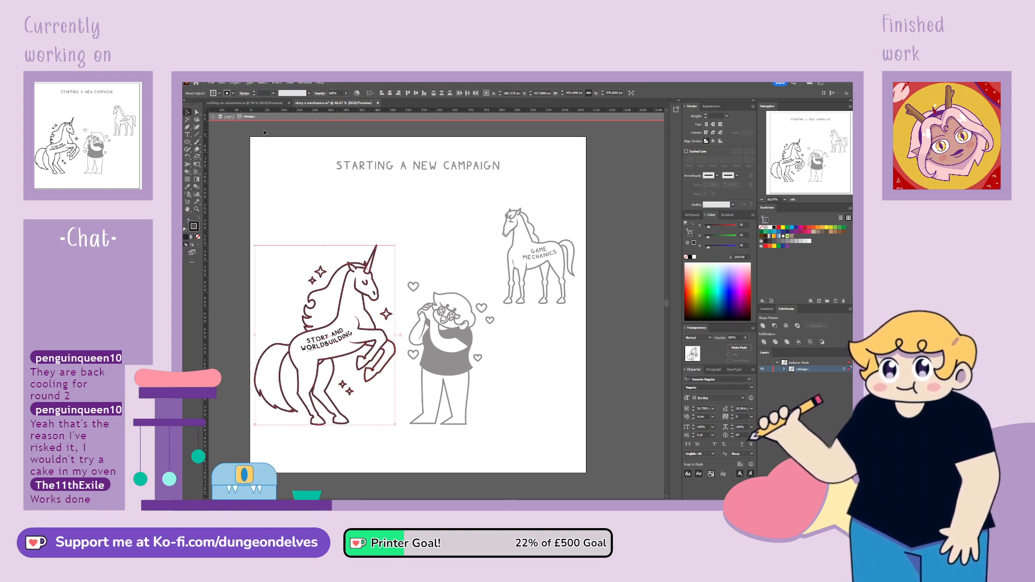
click(762, 377)
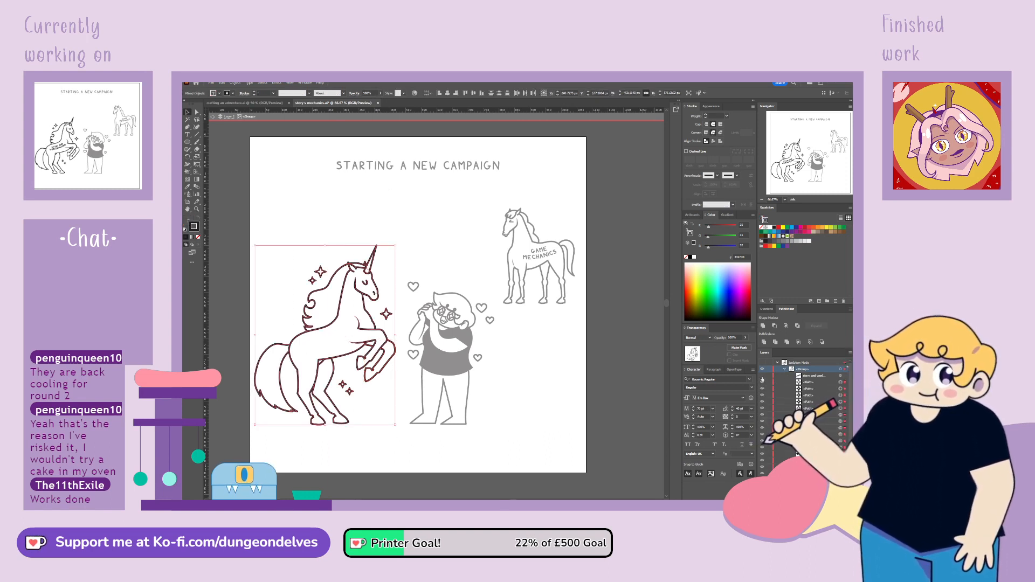
click(763, 376)
click(264, 93)
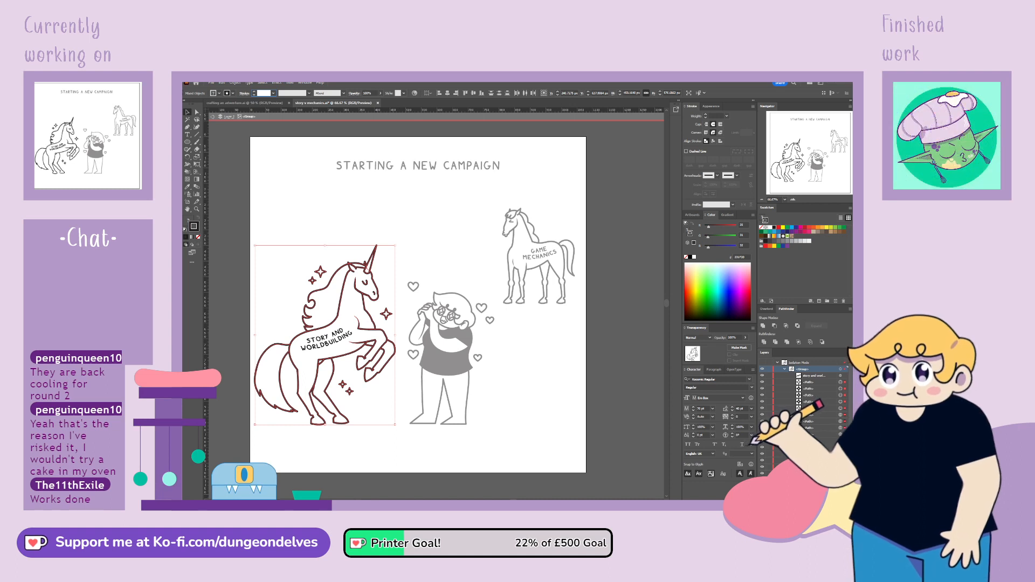
text(4)
key(Return)
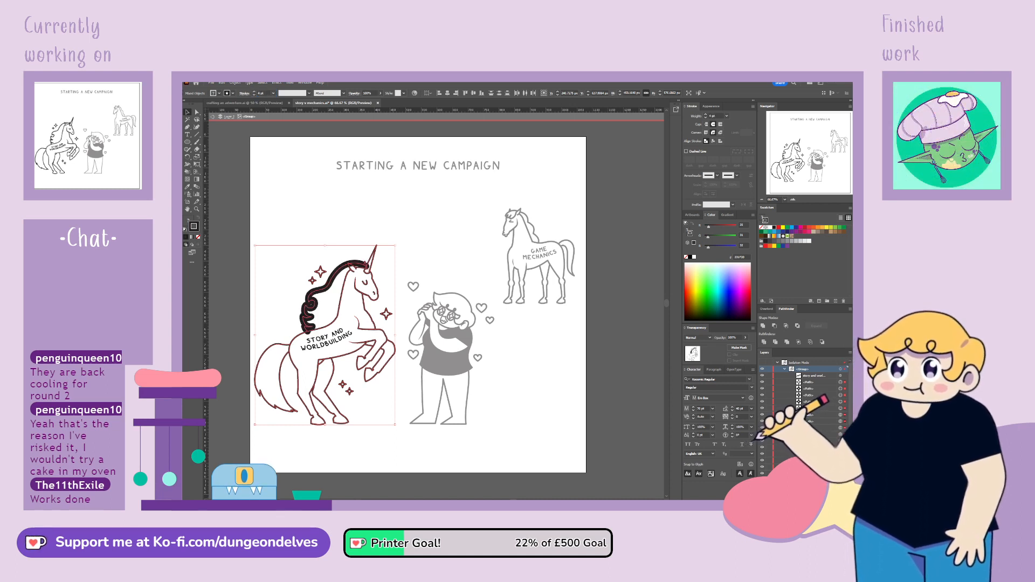
Group the unicorn's mane paths and switch their brush to Basic so the thick mane lines match the body
click(316, 204)
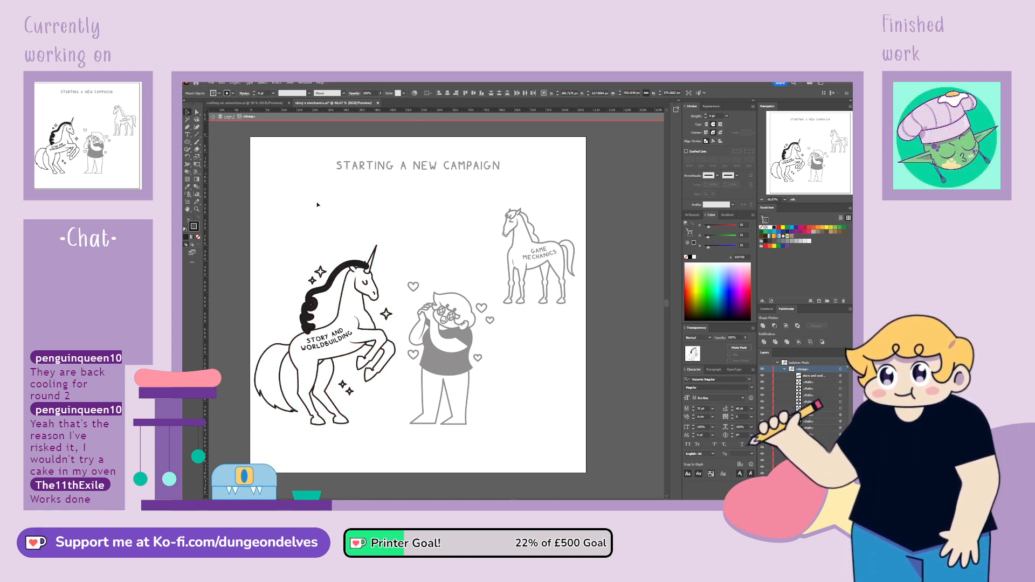
click(330, 285)
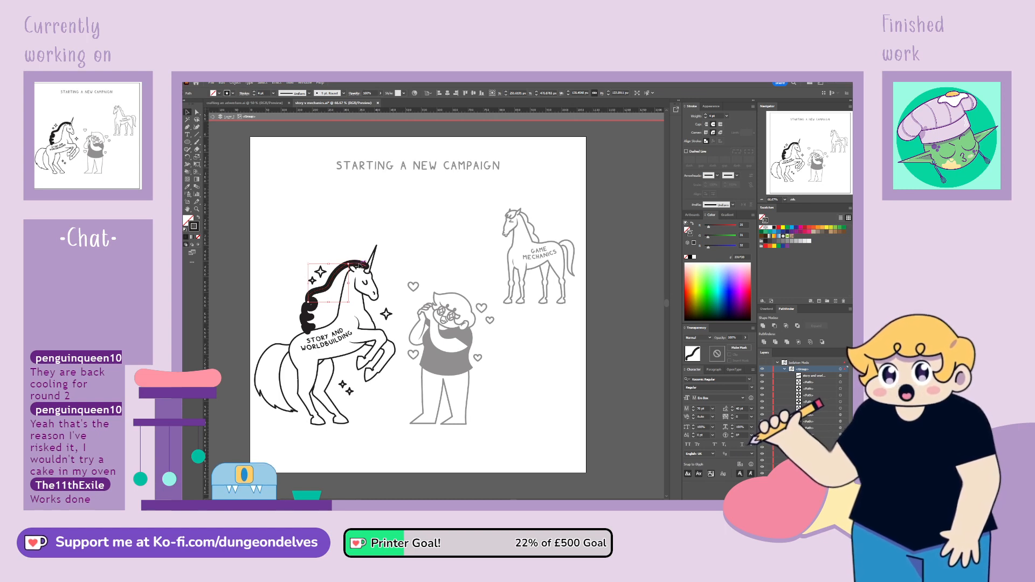
shift+click(312, 306)
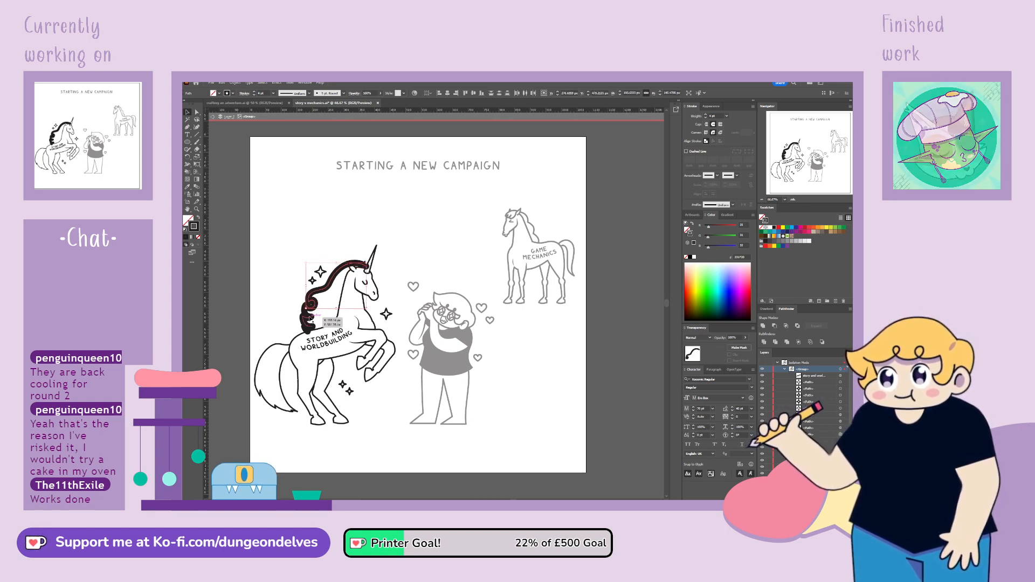
shift+click(306, 310)
shift+click(305, 315)
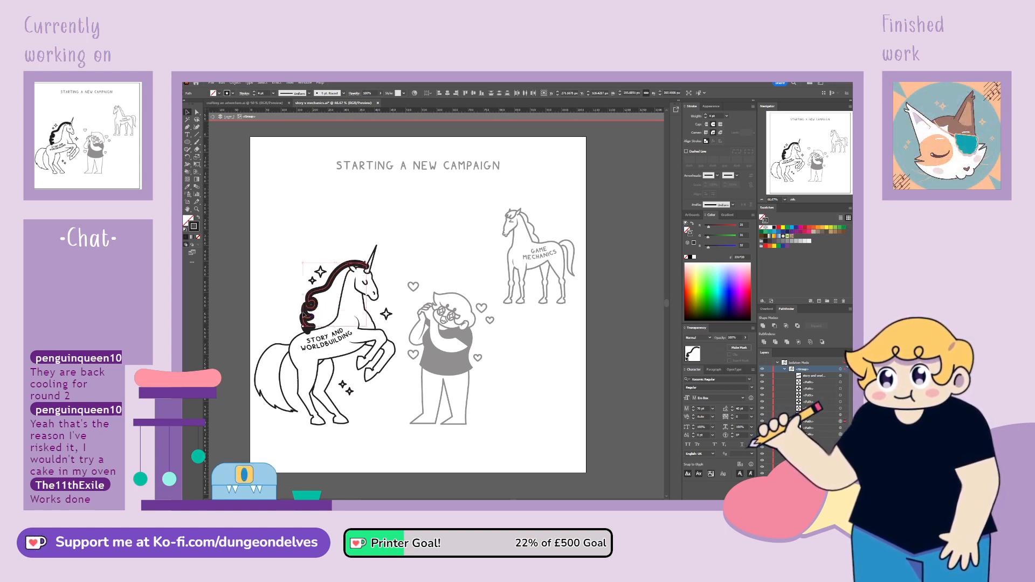
shift+click(312, 326)
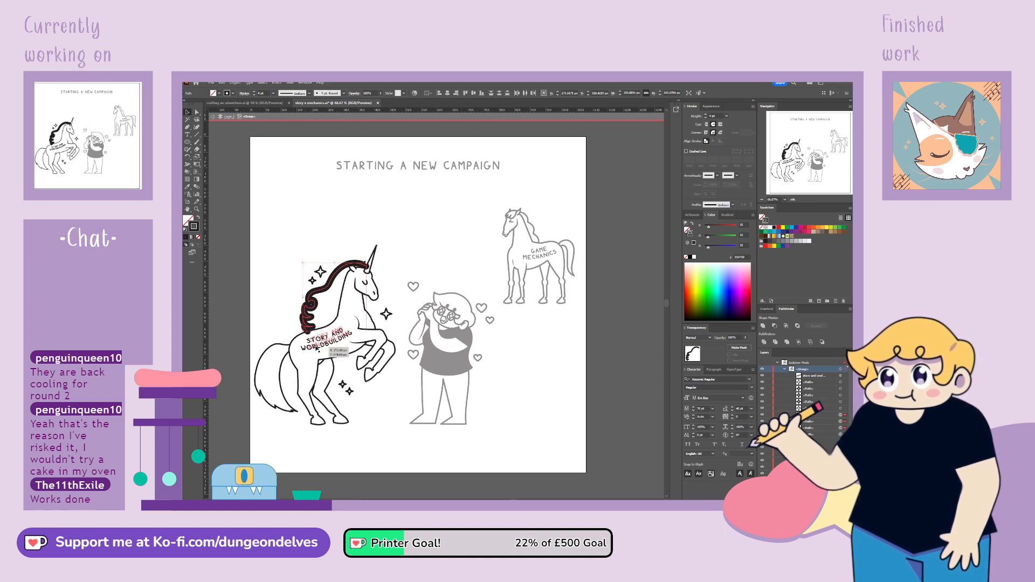
key(ctrl+g)
click(345, 94)
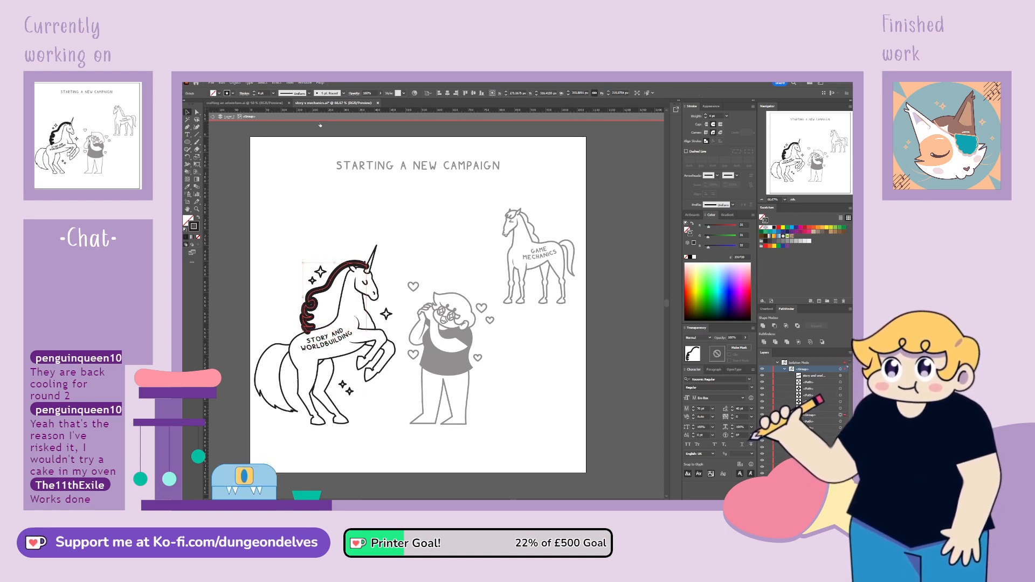
click(311, 144)
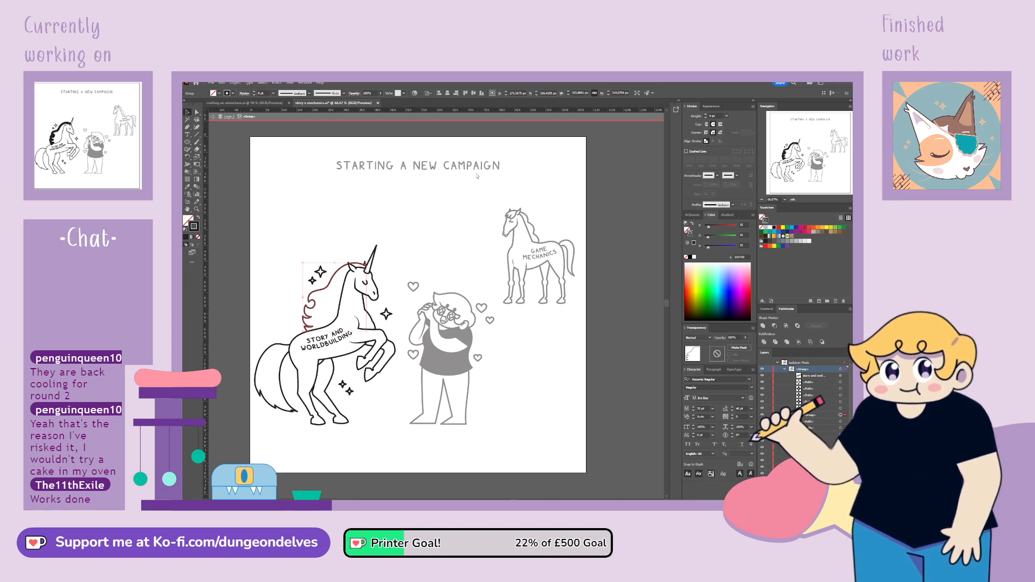
click(464, 209)
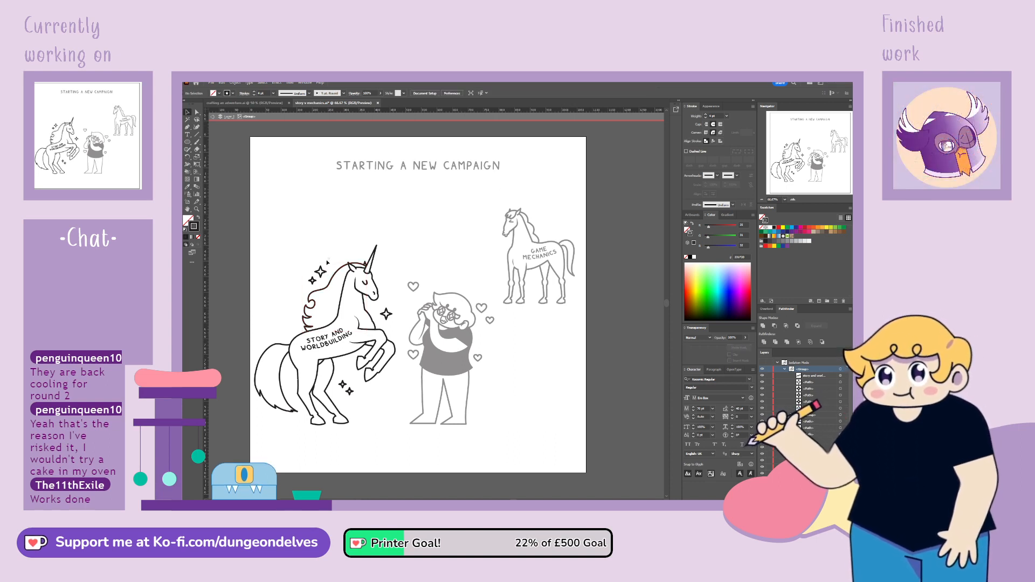
click(384, 448)
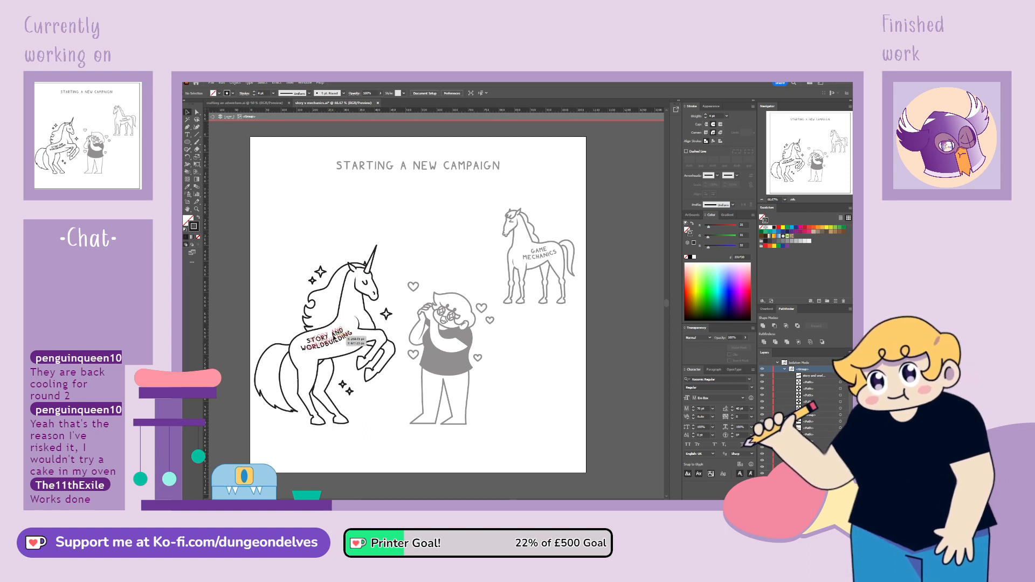
Show the appearance attributes of the STORY AND WORLDBUILDING label and nudge the label slightly on the unicorn's body
click(334, 345)
click(710, 106)
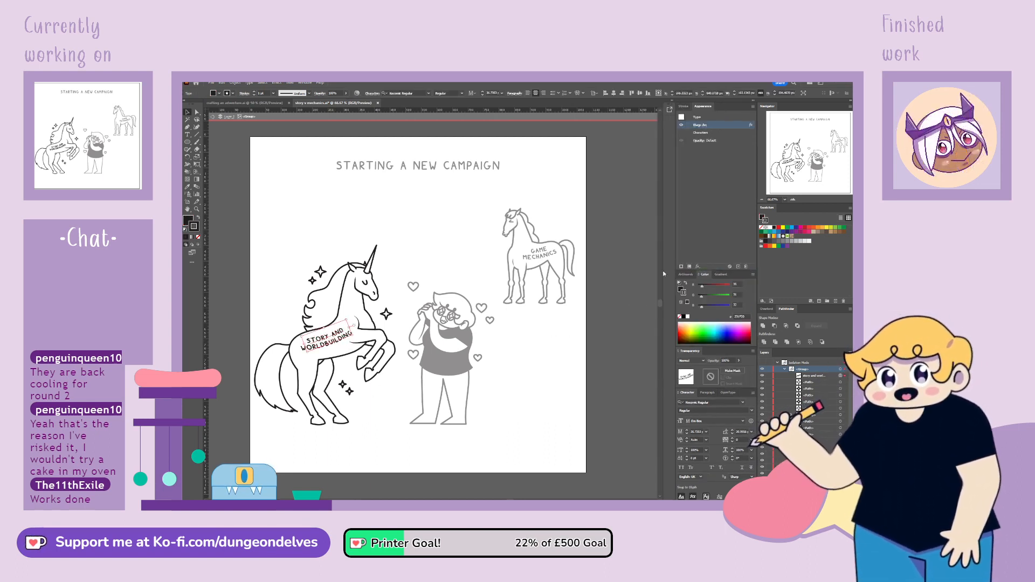
click(322, 472)
click(330, 344)
drag(330, 343, 336, 343)
click(358, 456)
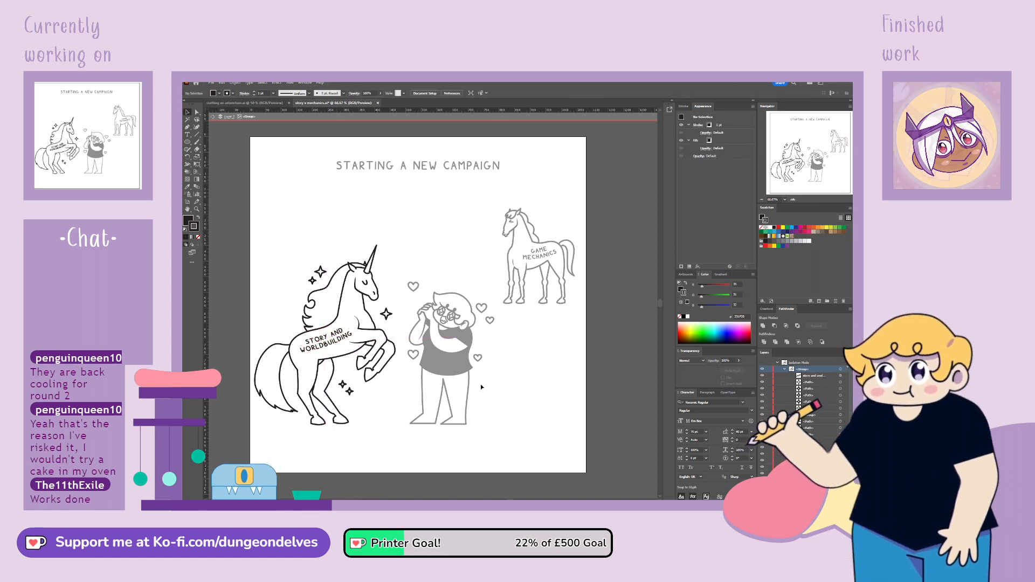
Set the STORY AND WORLDBUILDING label's font size to 40 pt, edit its leading and leave the unicorn group's isolation
click(355, 345)
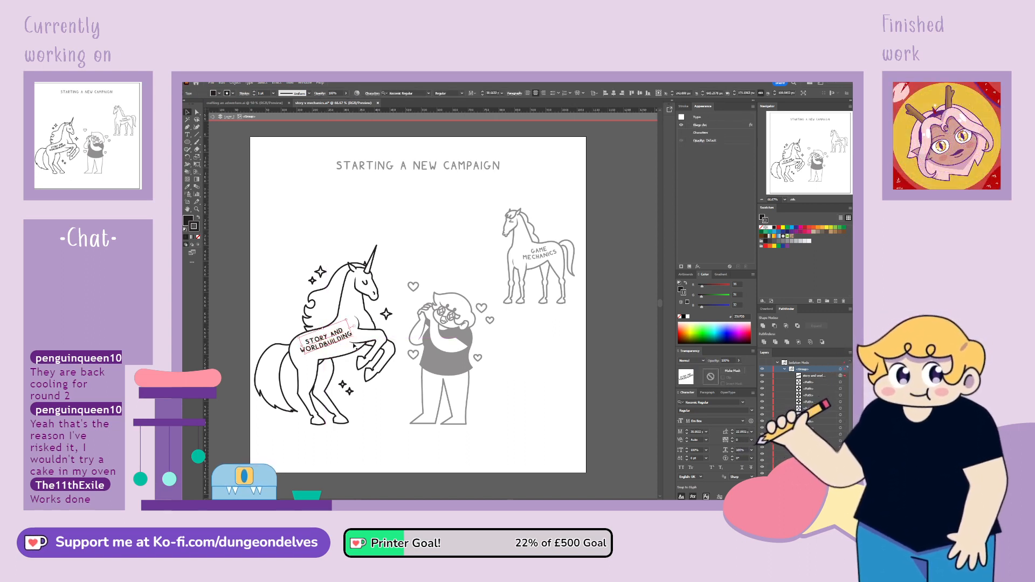
click(696, 432)
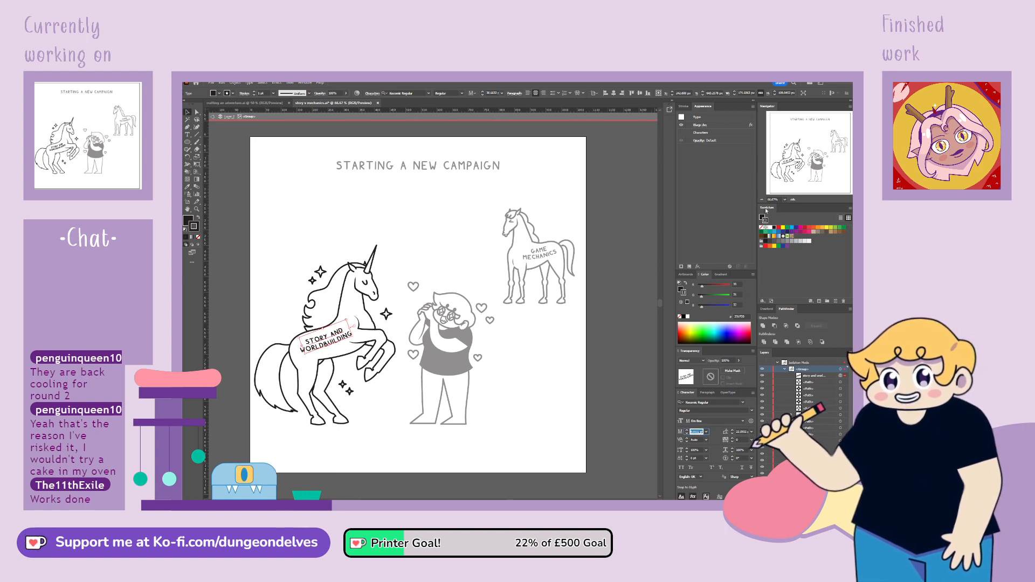
text(40)
key(Return)
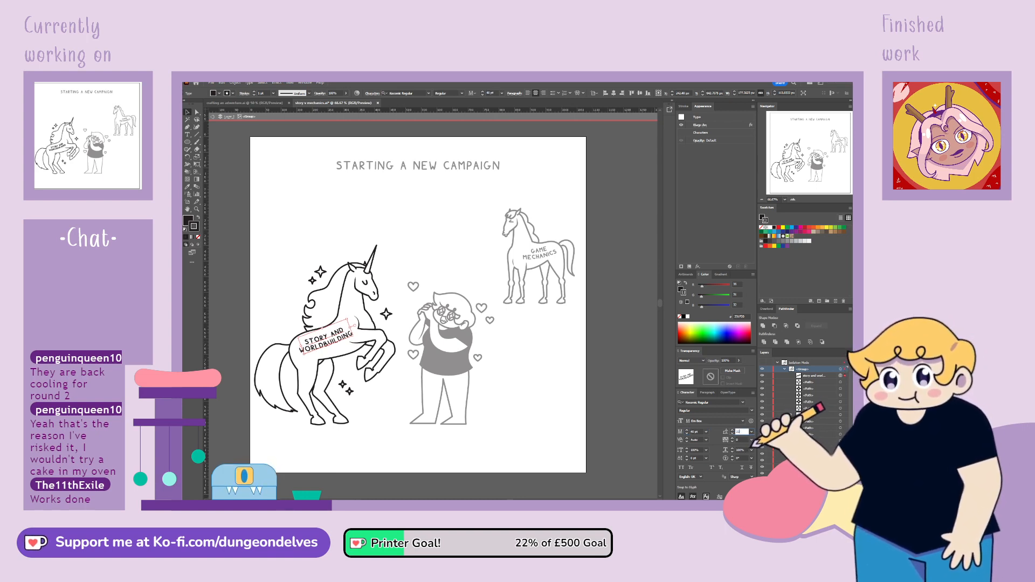
double_click(526, 443)
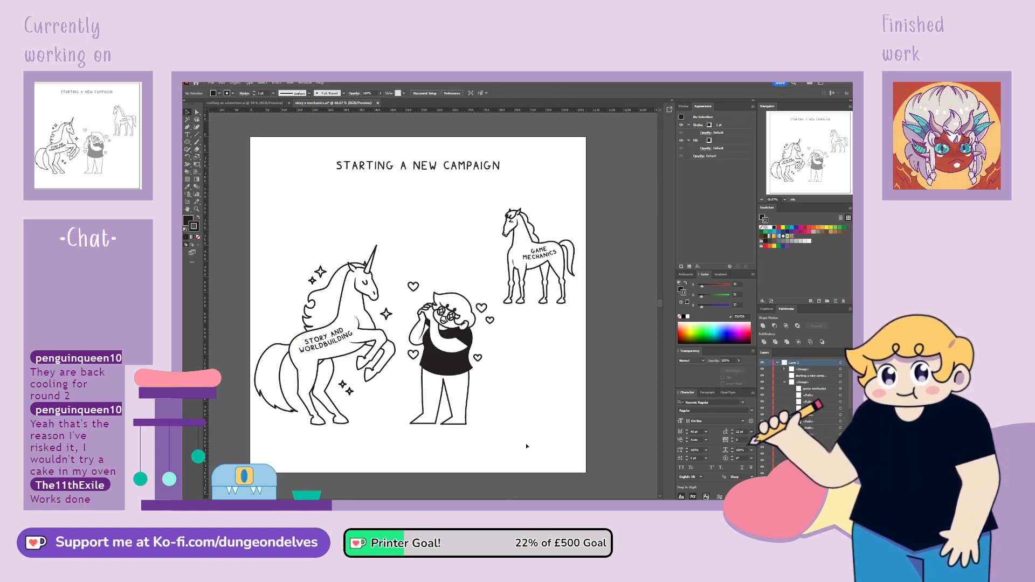
Set the font size of the GAME MECHANICS label on the horse to 35 pt and leave the group's isolation
double_click(538, 259)
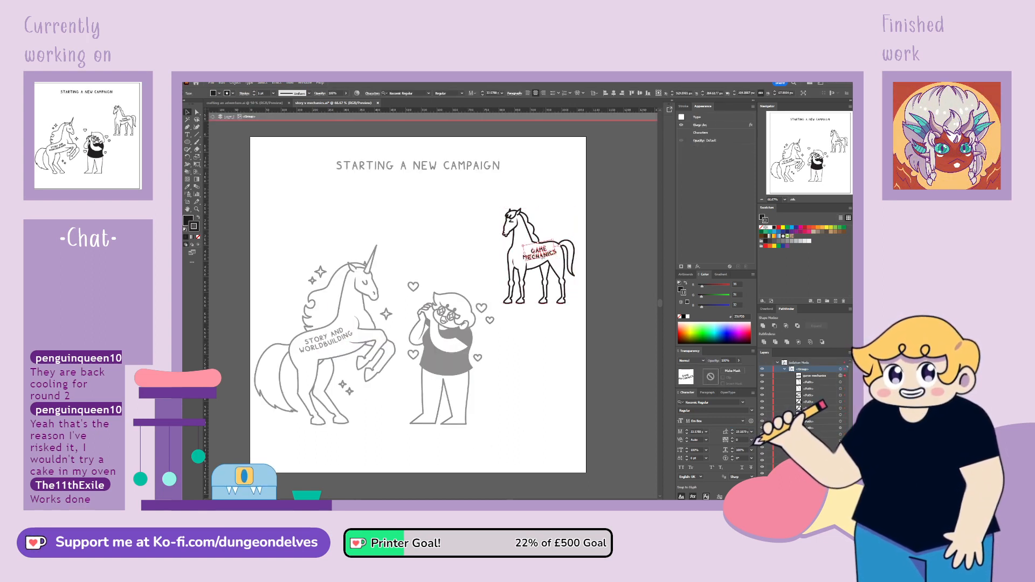
click(697, 432)
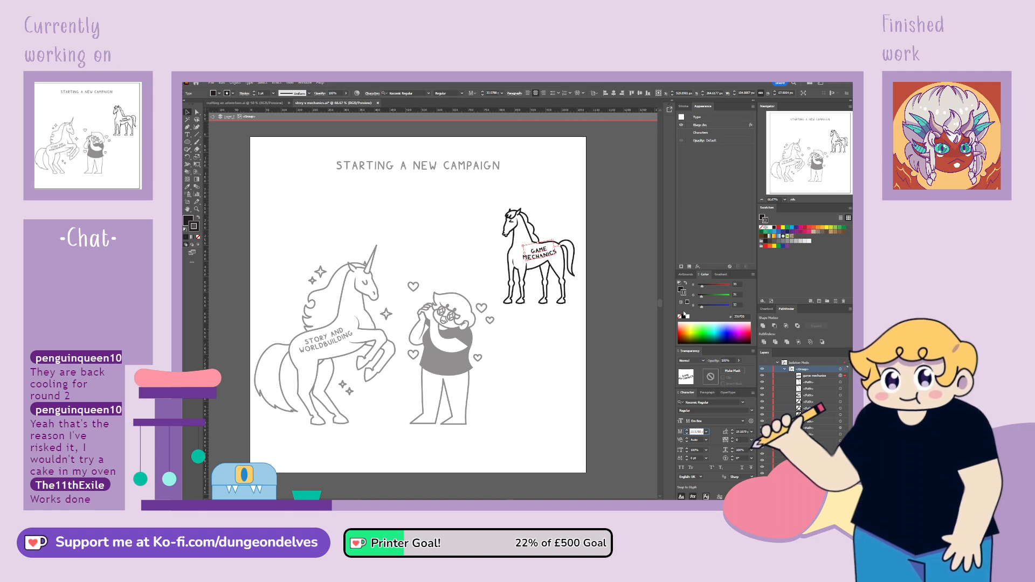
text(35)
key(Return)
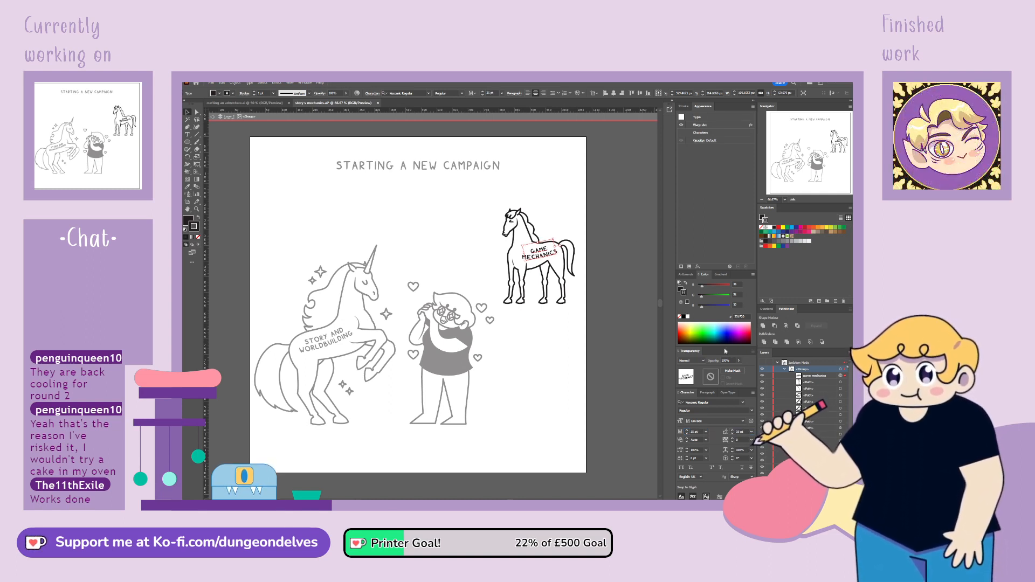
double_click(526, 412)
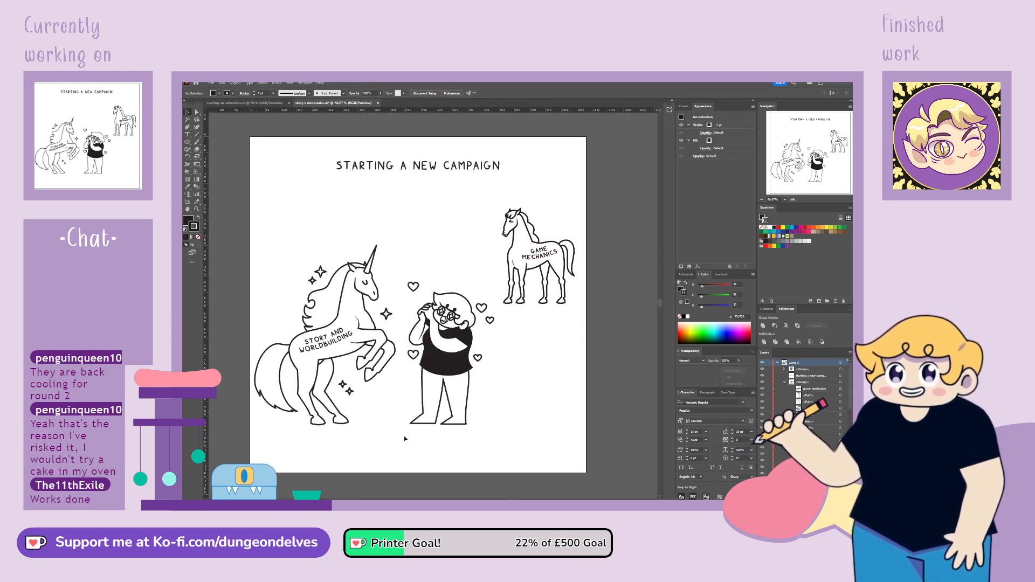
Move the heart beside the character's raised hands closer to the head, and shift the whole character group slightly away from the unicorn
double_click(414, 290)
drag(414, 289, 425, 294)
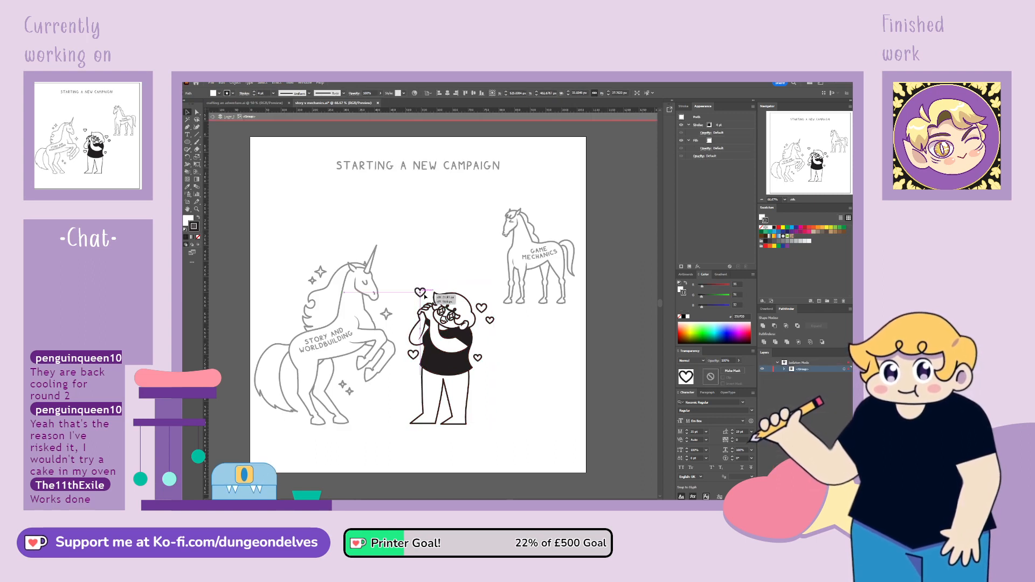
double_click(527, 384)
drag(463, 373, 497, 380)
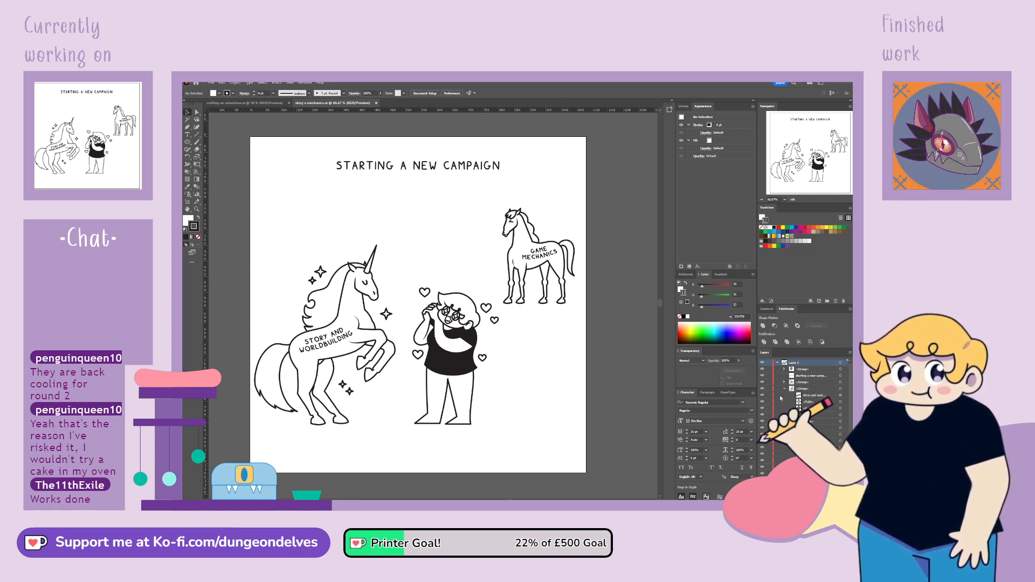
Examine the character's hair, face and legs up close and compare the line work with the unicorn and horse
key(x)
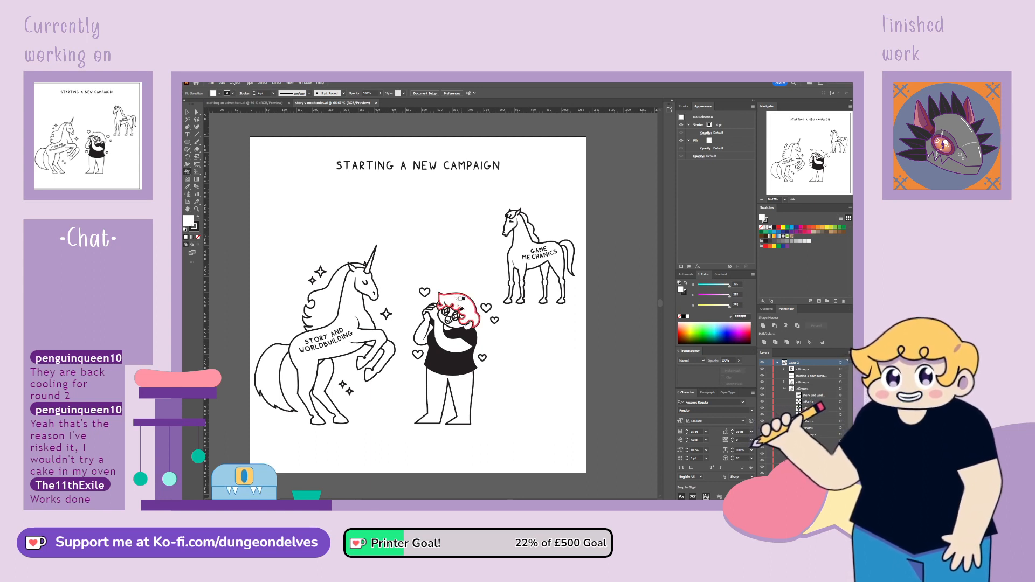
click(458, 299)
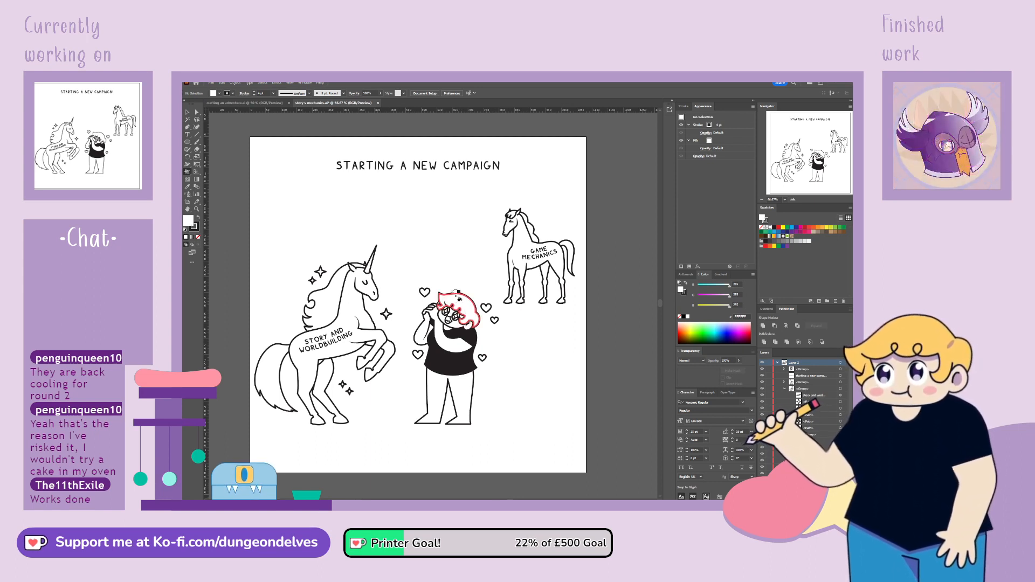
click(784, 389)
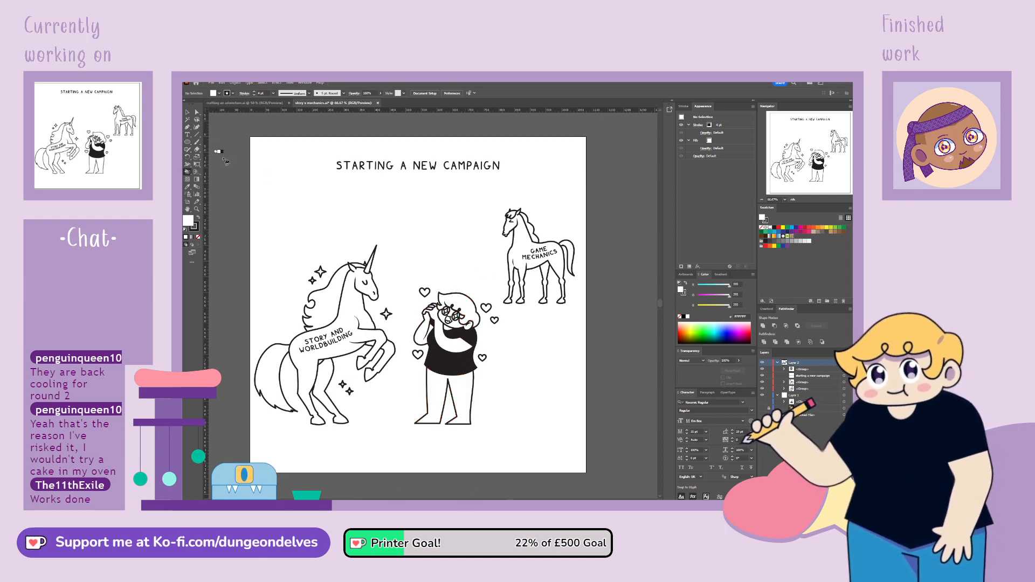
key(ctrl+plus)
key(ctrl+plus)
key(ctrl+plus)
key(ctrl+plus)
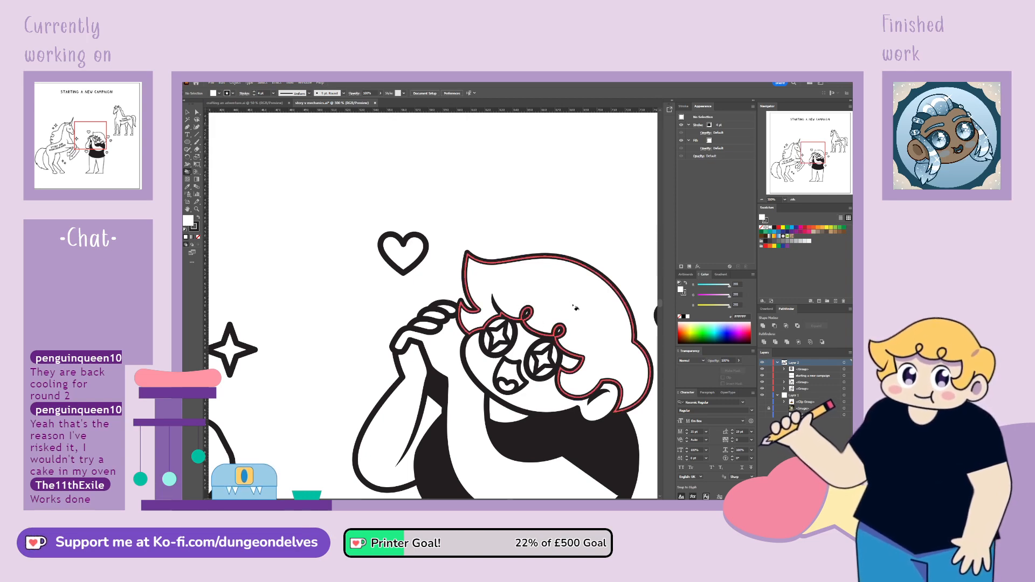
key(ctrl+plus)
key(ctrl+plus)
drag(571, 300, 268, 257)
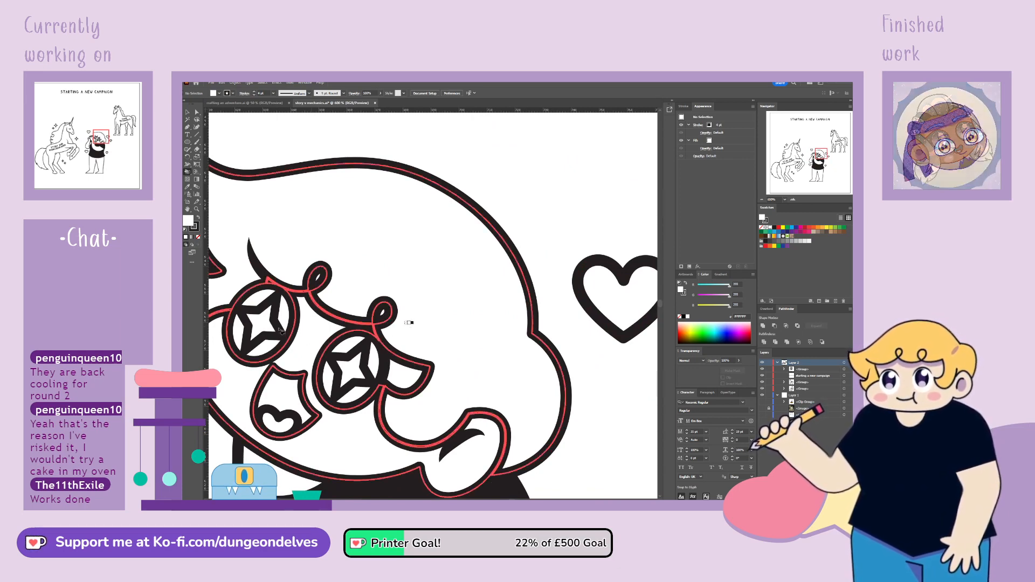
key(ctrl+minus)
key(ctrl+minus)
key(ctrl+minus)
key(ctrl+minus)
key(ctrl+minus)
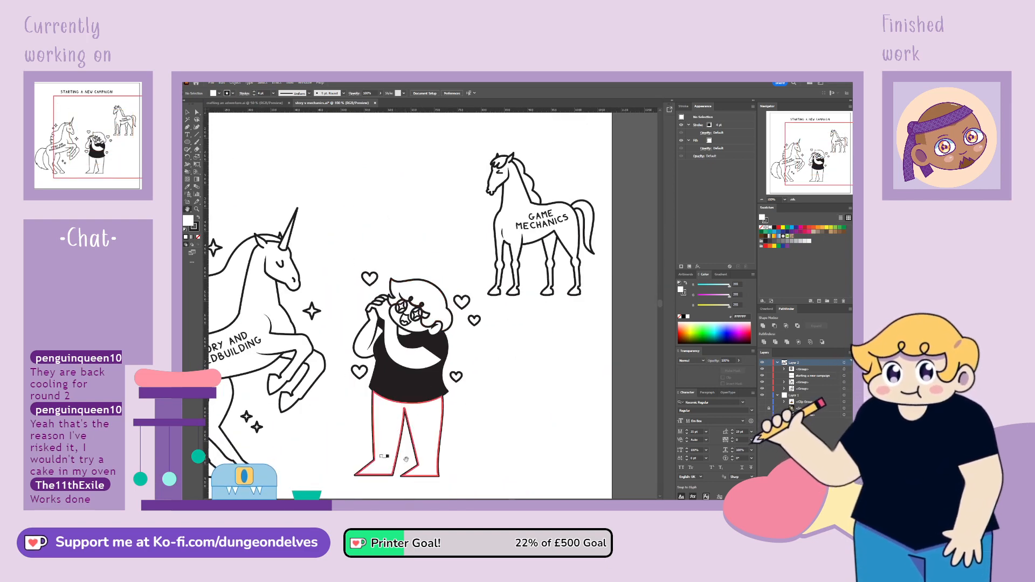
drag(415, 436, 461, 399)
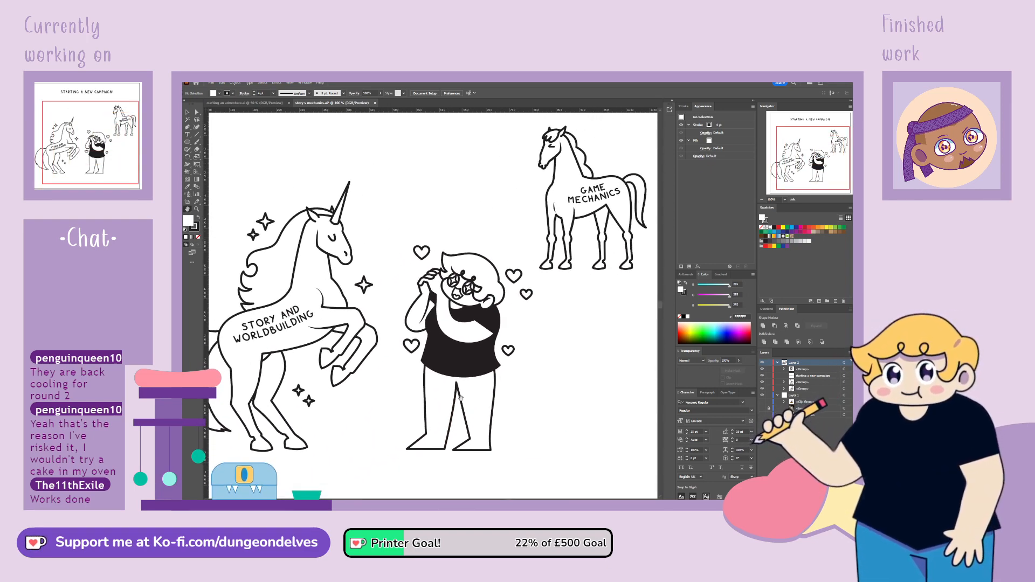
key(ctrl+minus)
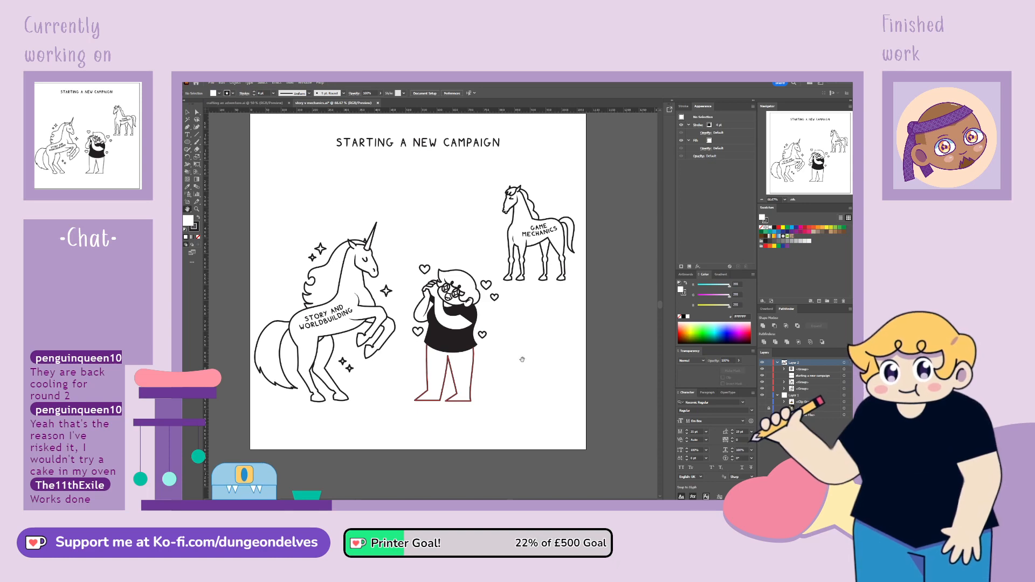
drag(522, 359, 490, 385)
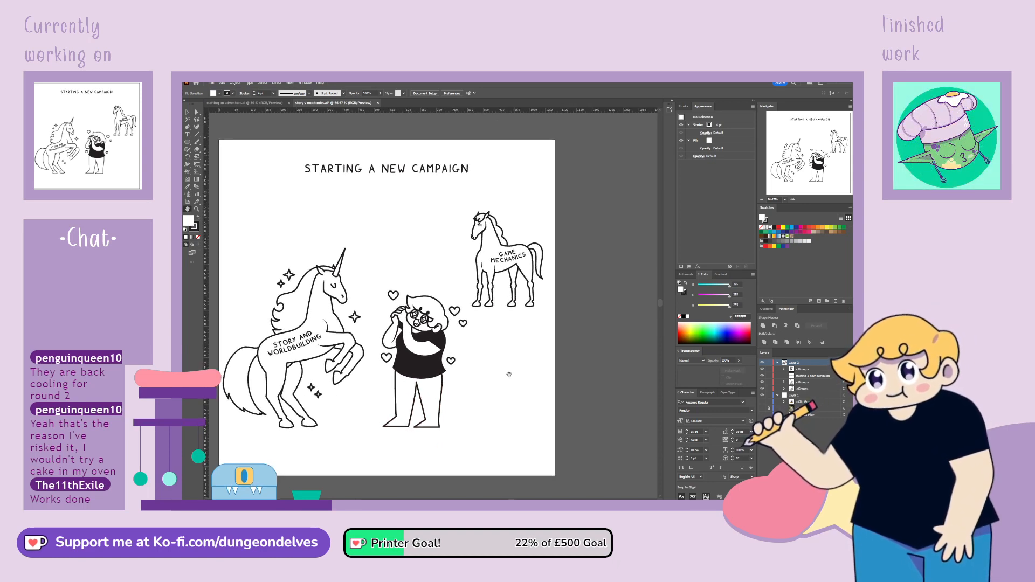
Draw a flat ellipse under the character's feet with a black fill and no stroke, and place it behind the character
key(v)
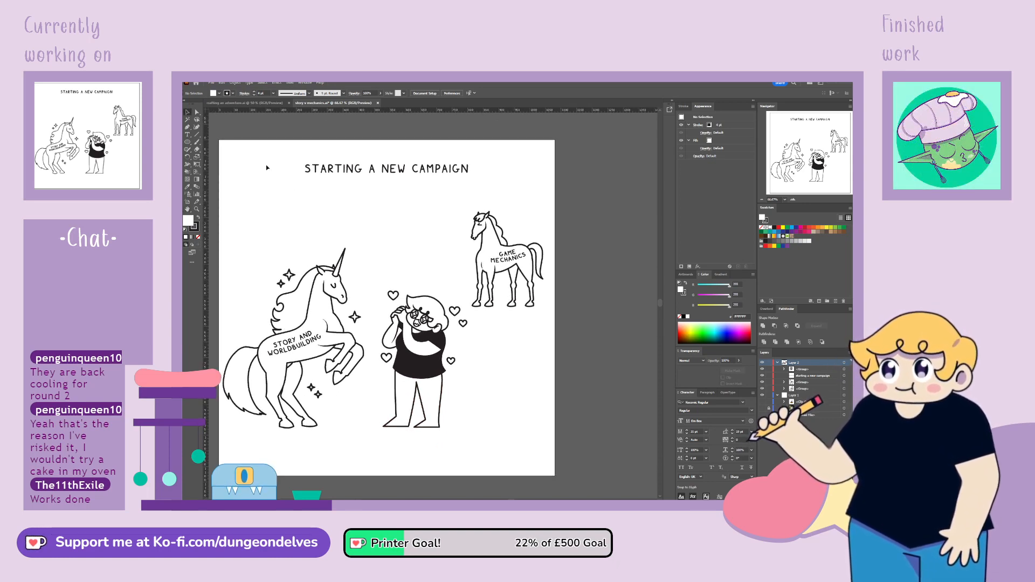
key(h)
drag(493, 368, 515, 377)
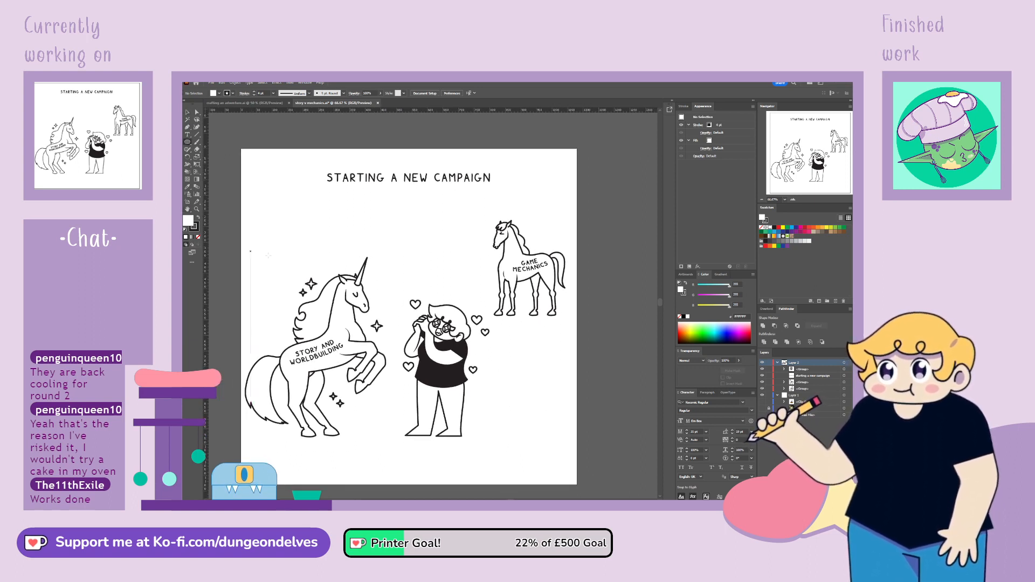
drag(393, 429, 477, 447)
click(198, 217)
click(198, 236)
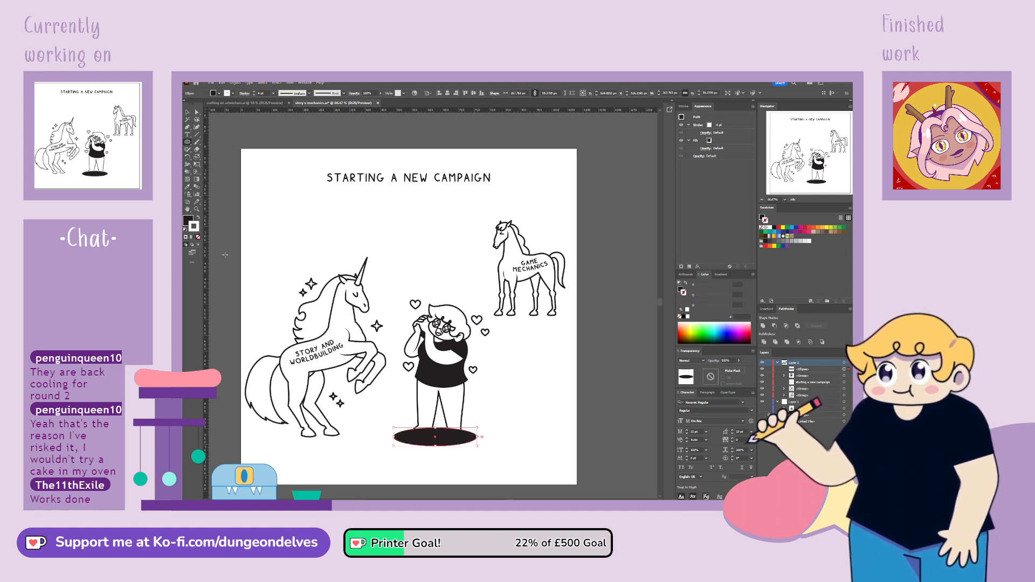
drag(802, 380, 801, 379)
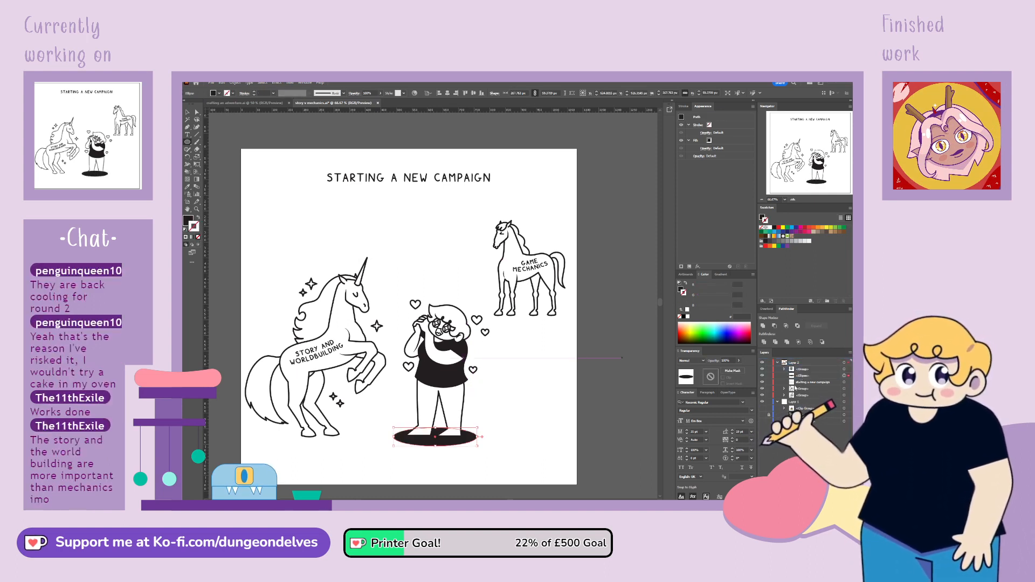
Set the opacity of the ellipse under the character's feet to 50% for a grey ground shadow
click(728, 361)
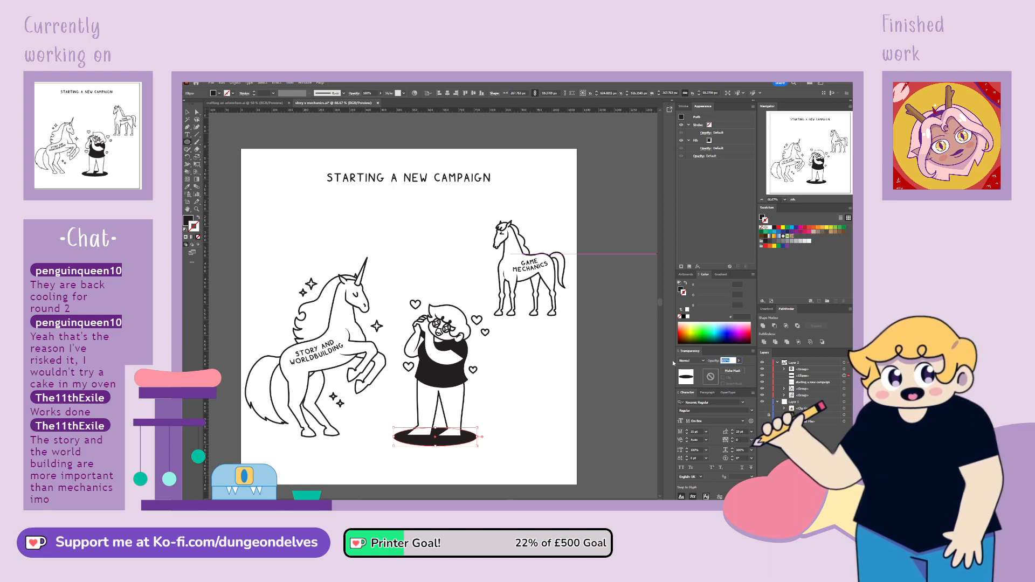
text(50)
key(Return)
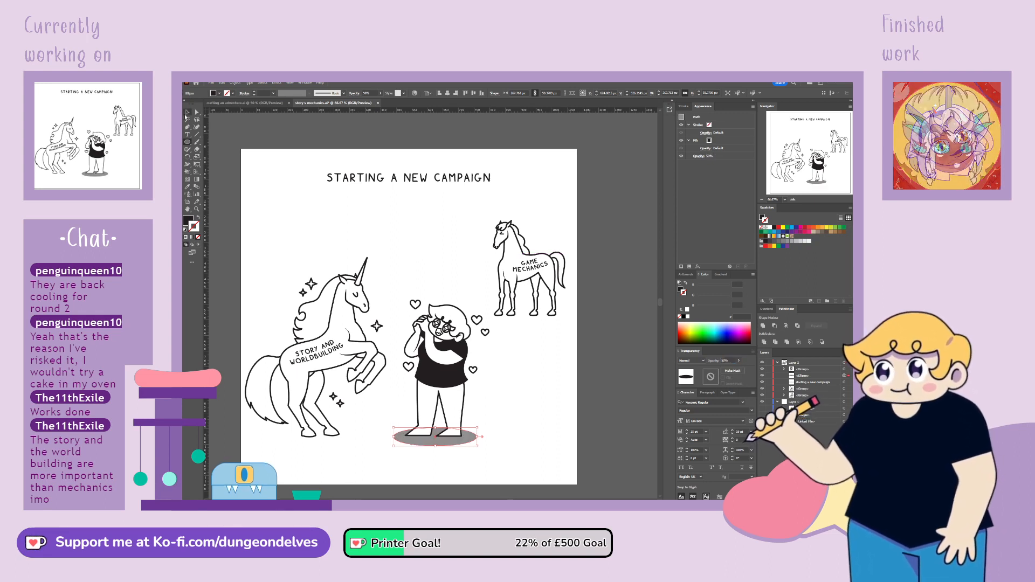
Duplicate the character's ground shadow horizontally to sit beneath the unicorn's hind hooves
drag(437, 443, 349, 441)
click(451, 467)
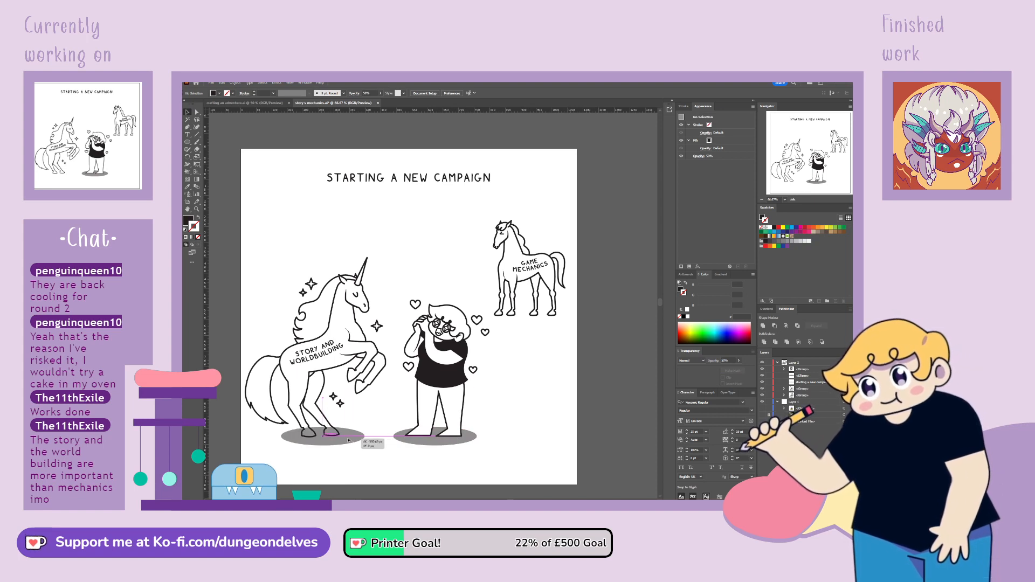
click(354, 461)
click(319, 391)
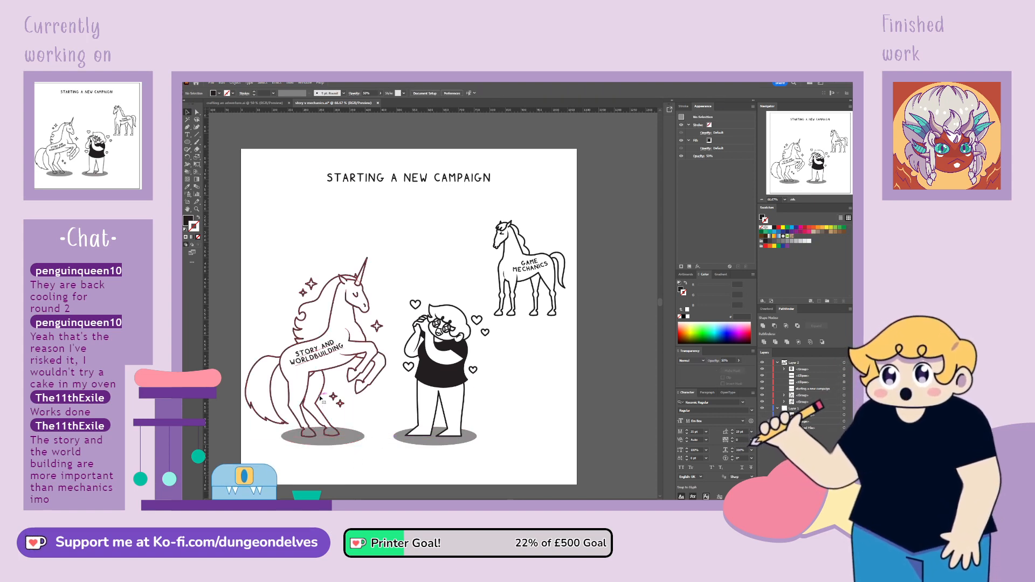
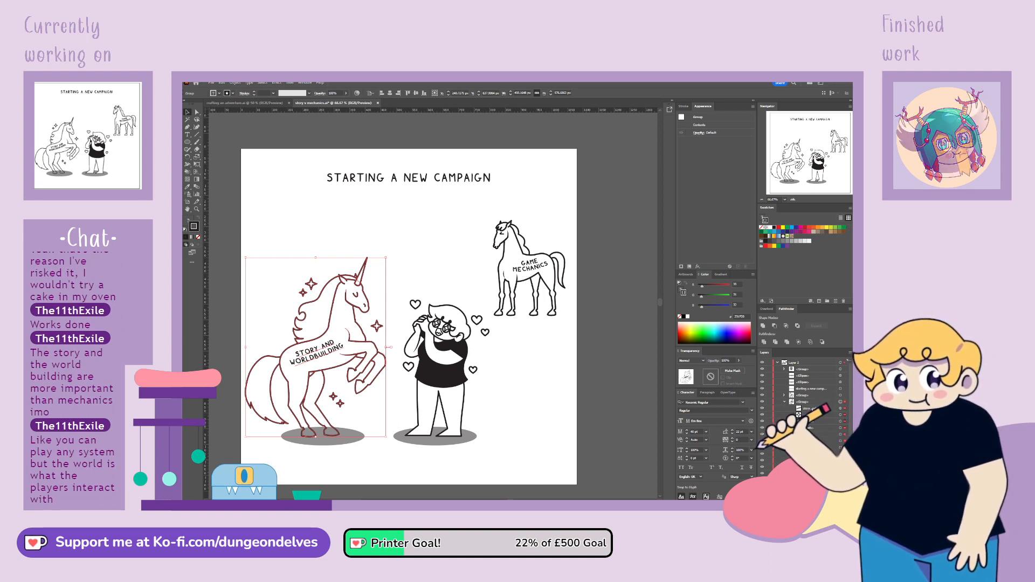
Move the STORY AND WORLDBUILDING label out of the unicorn's group, duplicate the unicorn line art and lock the upper copy
click(785, 403)
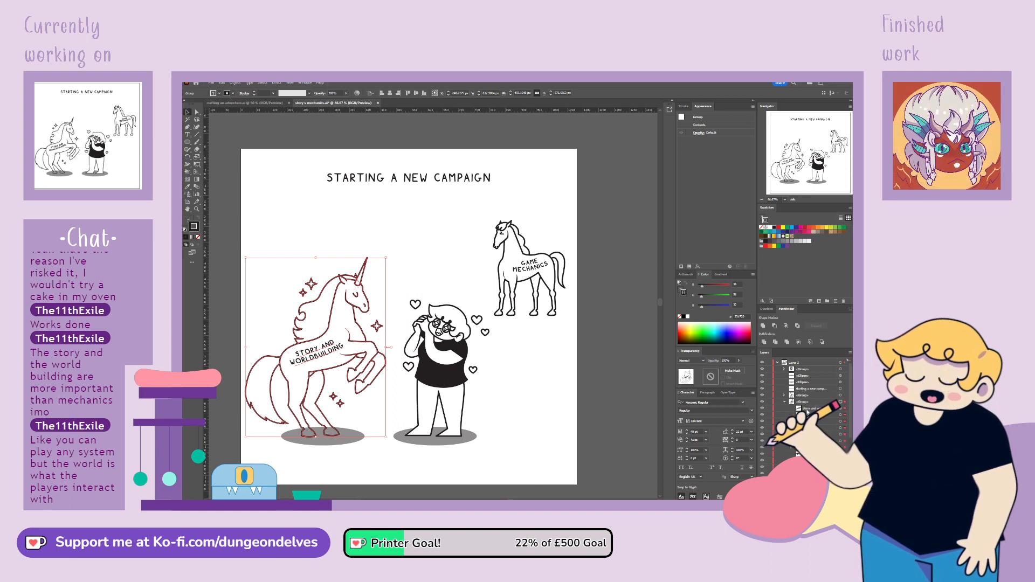
drag(808, 411, 803, 405)
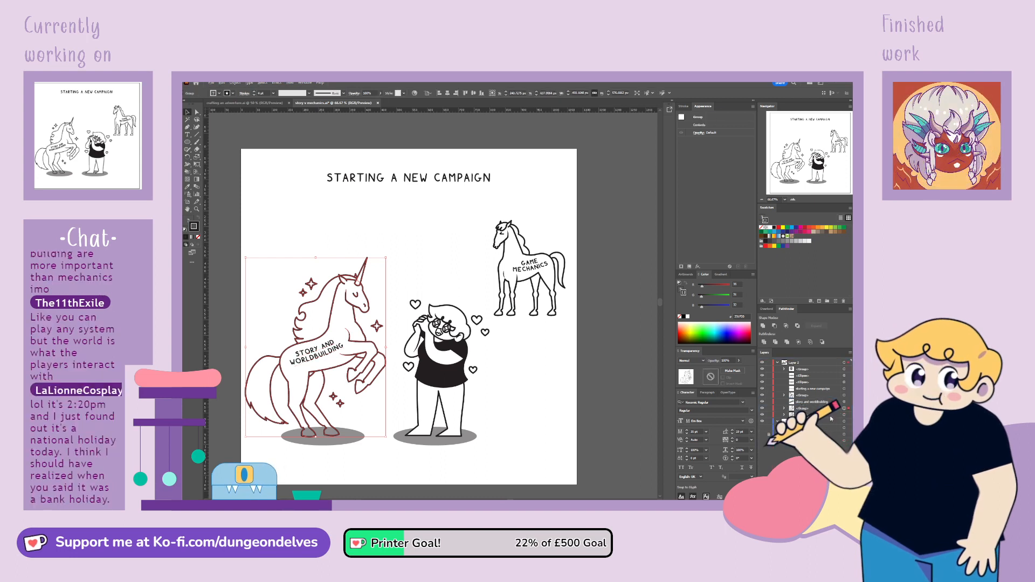
click(769, 409)
click(769, 422)
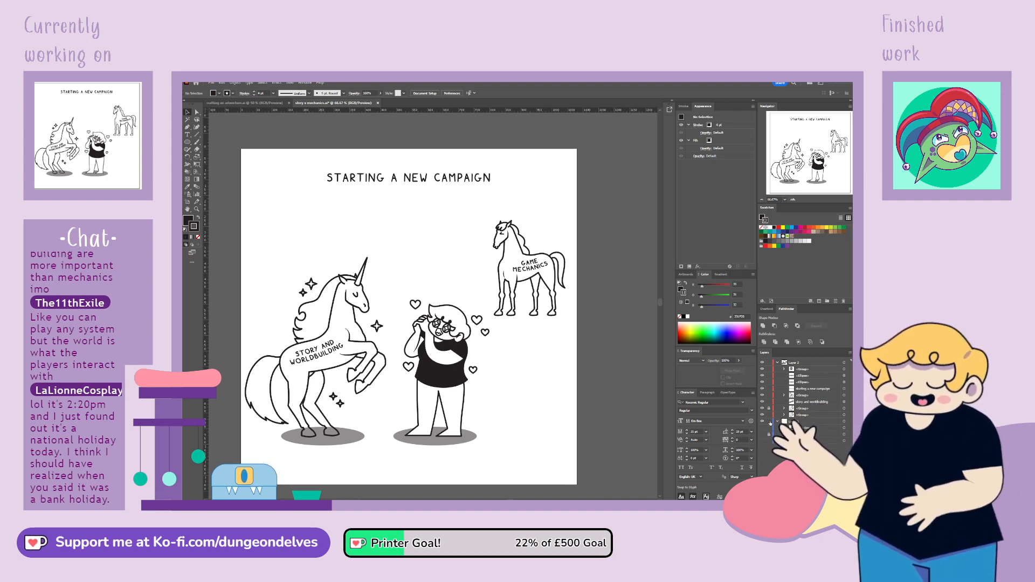
Fill the unlocked copy of the unicorn with white using Live Paint
click(845, 415)
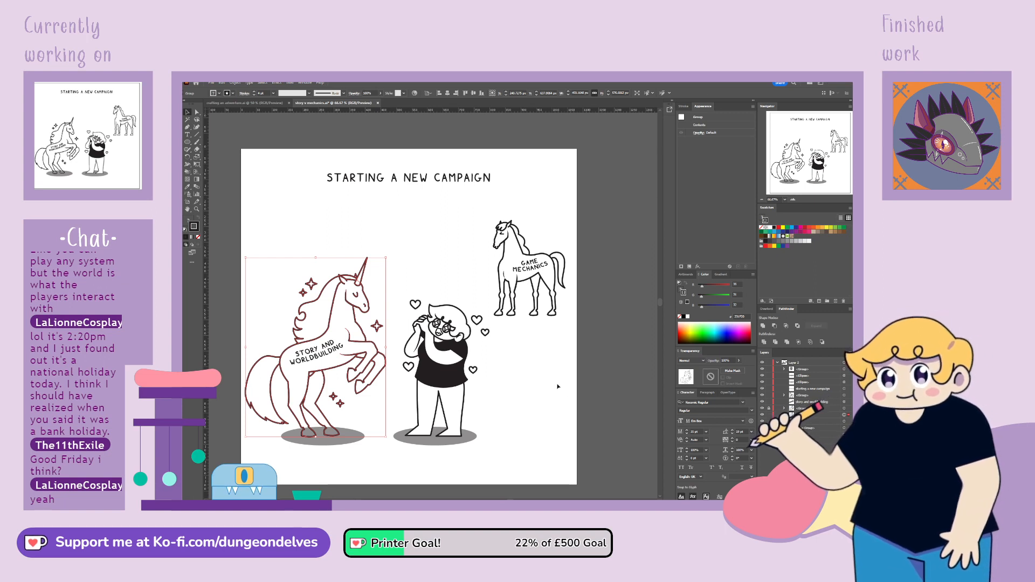
click(188, 172)
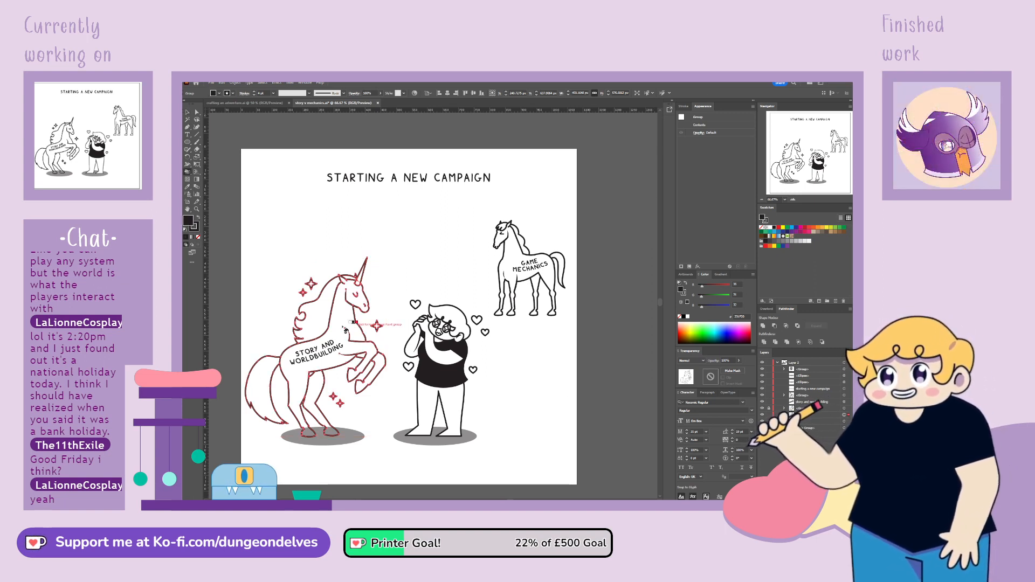
click(333, 327)
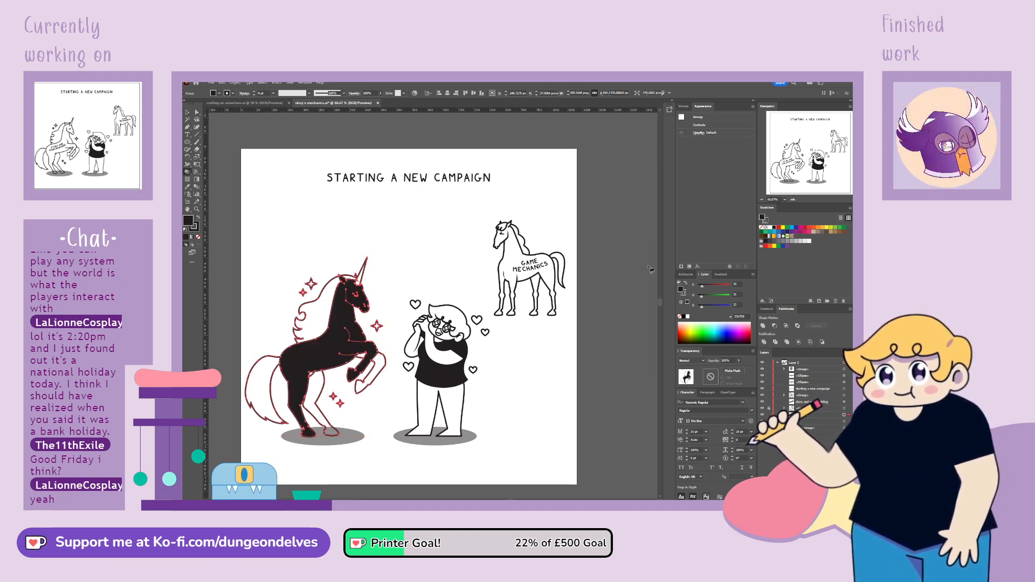
click(344, 334)
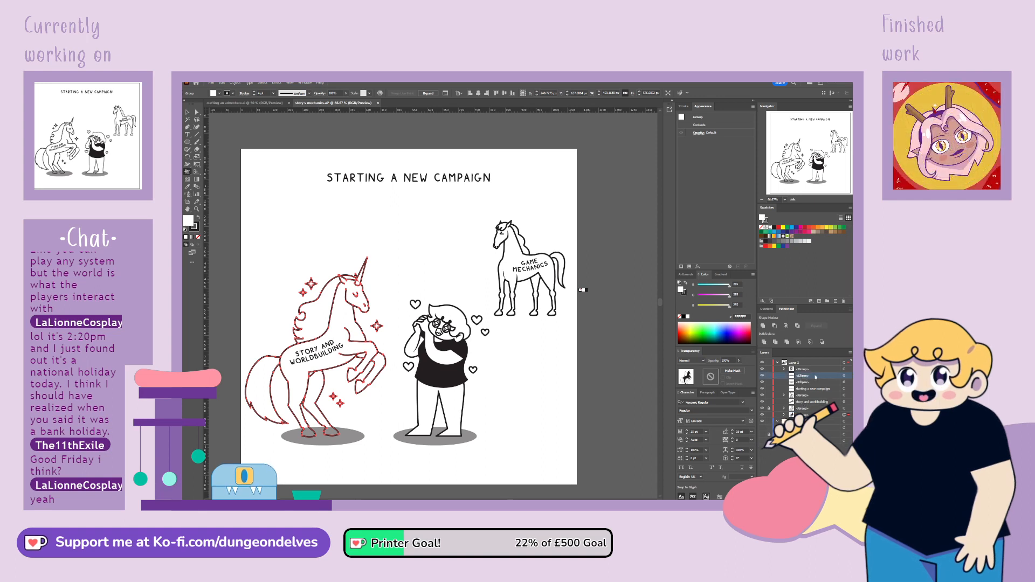
Place the unicorn's ground shadow behind the white-filled unicorn in the stacking order
click(844, 376)
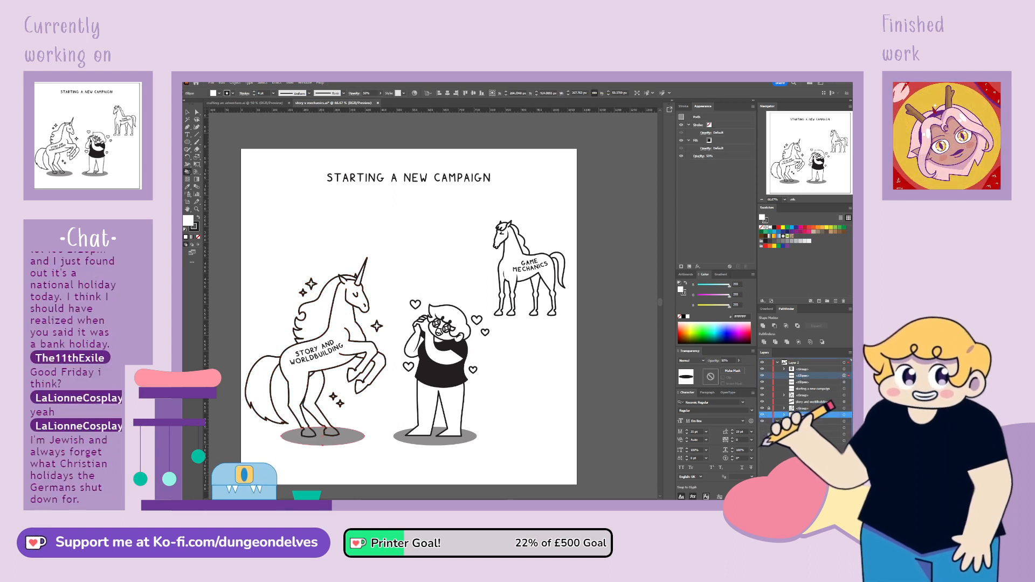
click(188, 112)
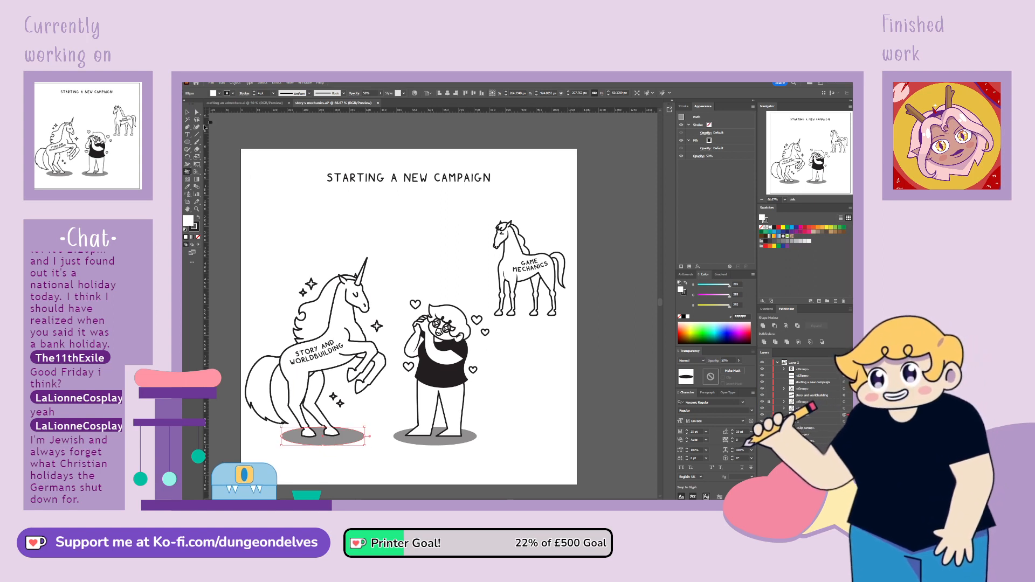
click(279, 229)
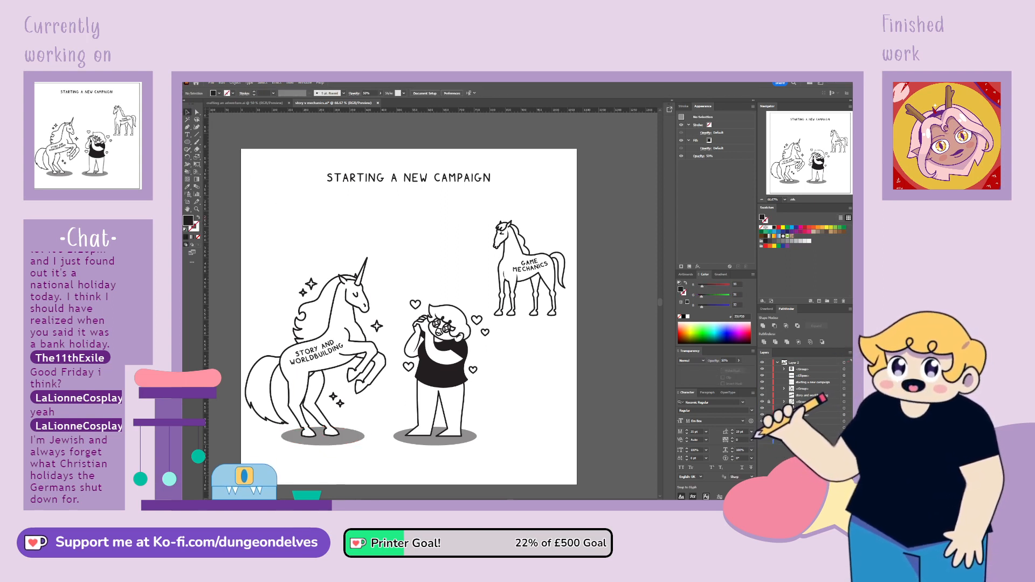
click(336, 279)
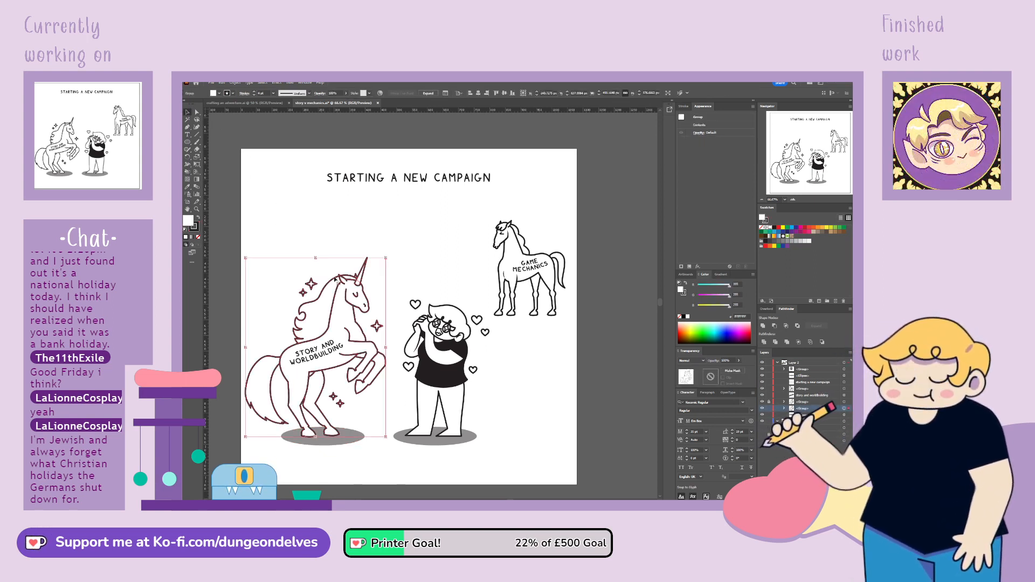
Duplicate the unicorn's ground shadow beneath the horse's hooves and flatten the copy into a thinner ellipse
click(508, 474)
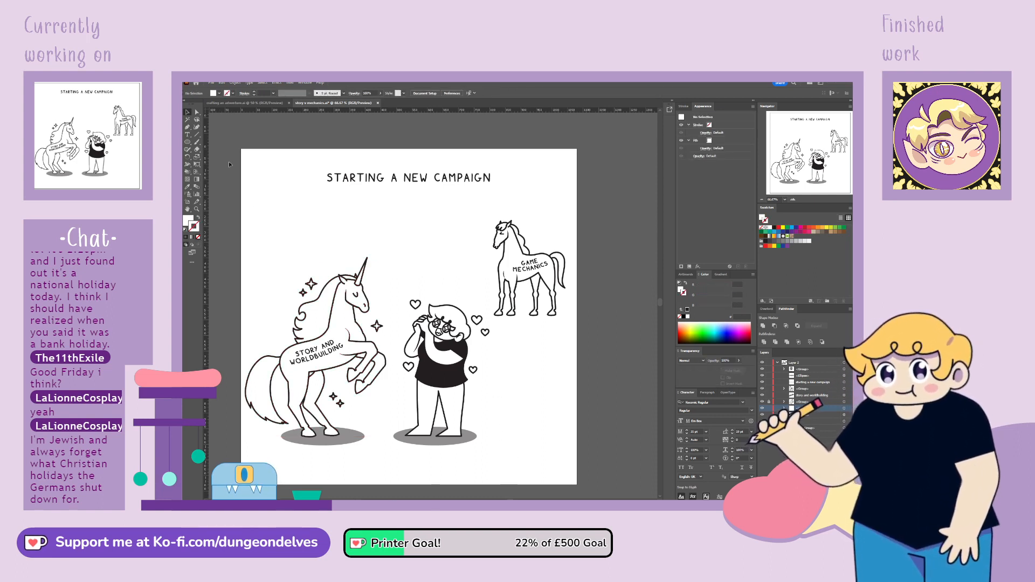
click(348, 442)
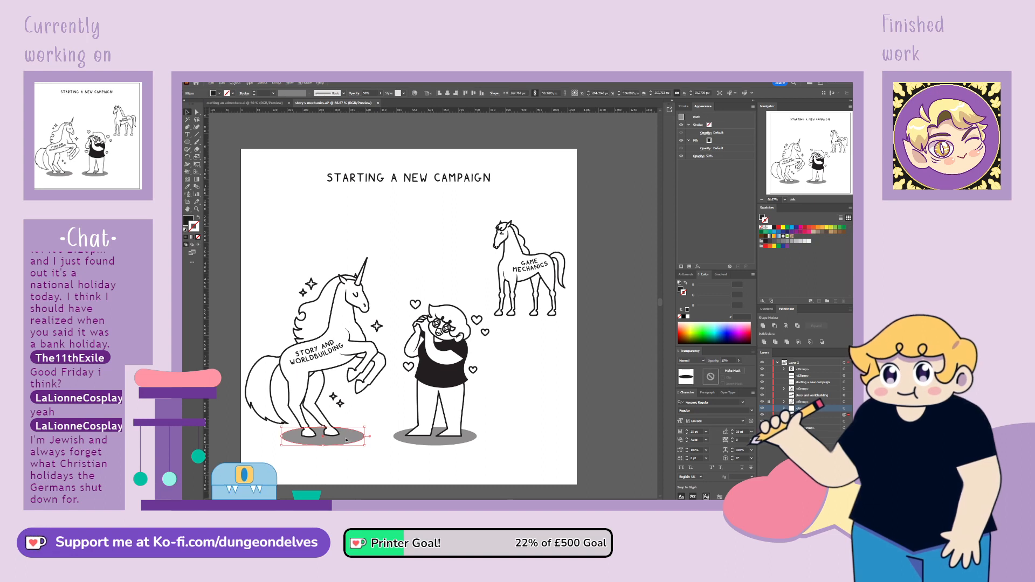
drag(348, 441, 529, 319)
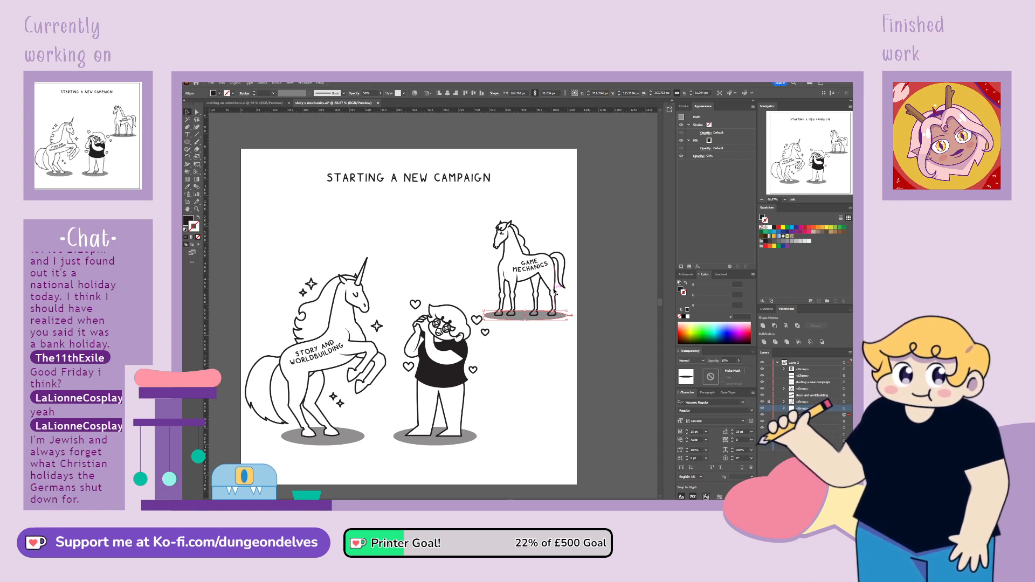
Move the GAME MECHANICS label out of the horse's group, duplicate the horse line art and lock the upper copy
click(558, 286)
click(784, 389)
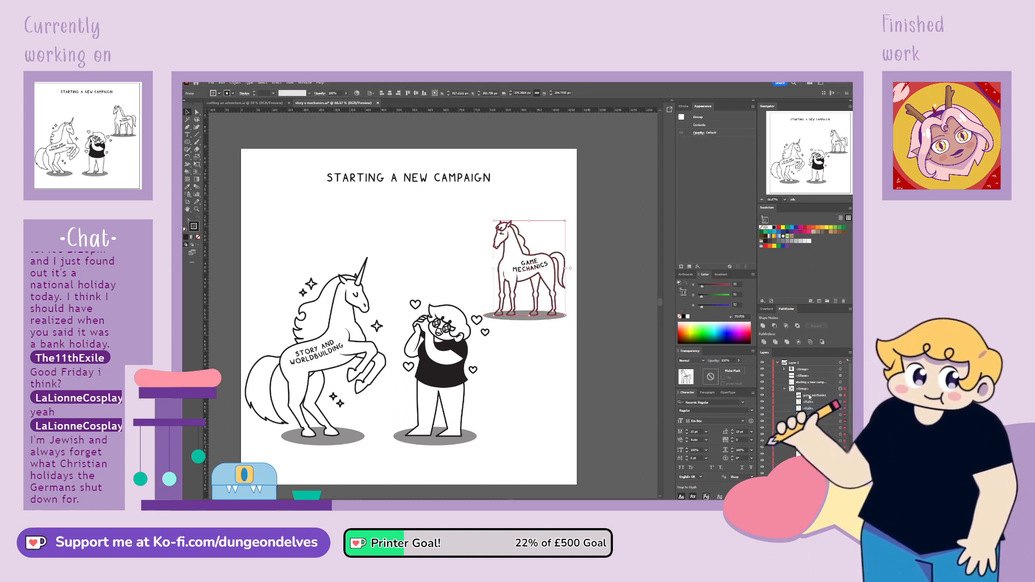
drag(806, 384, 806, 386)
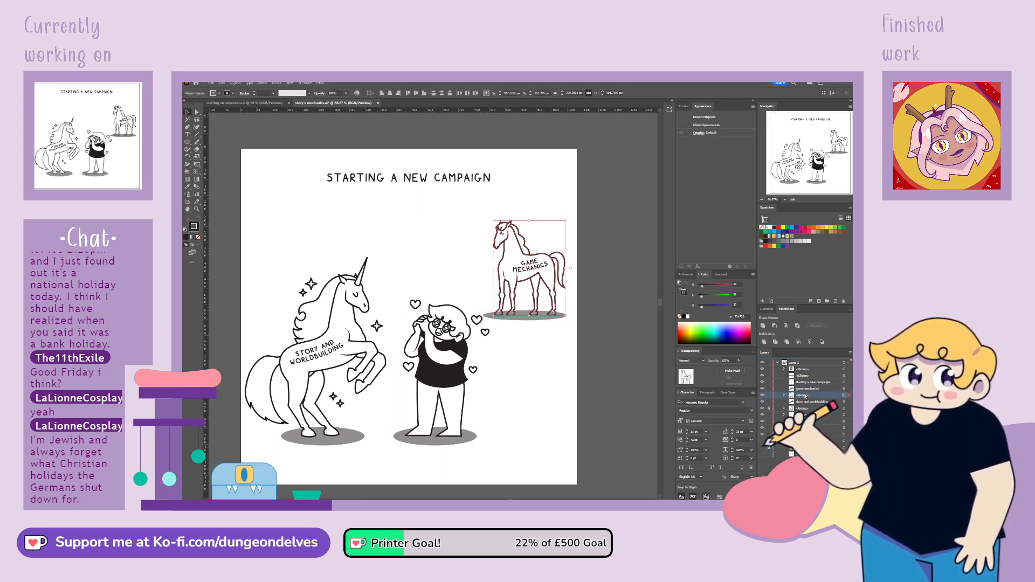
click(770, 395)
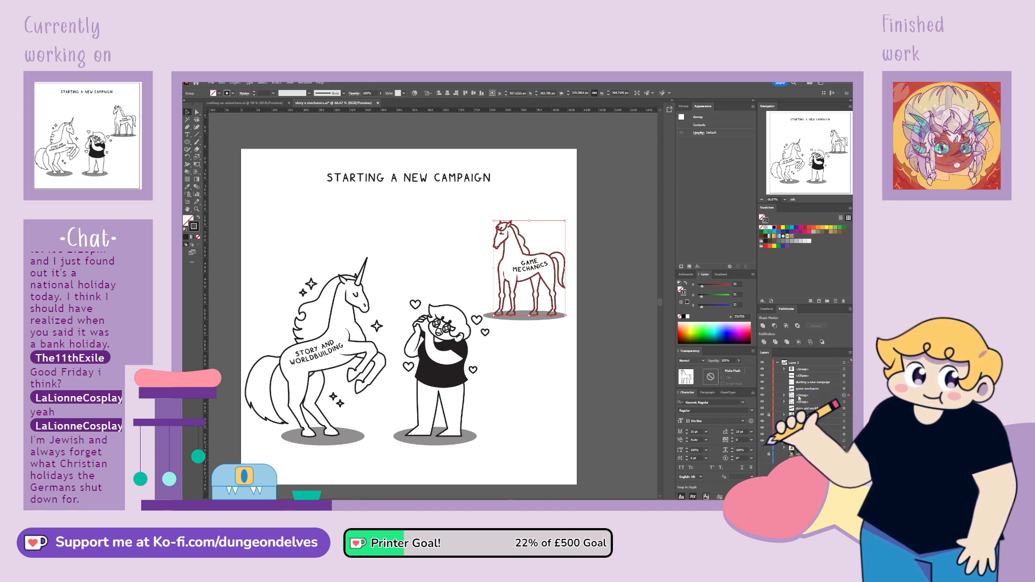
Fill the unlocked copy of the horse with white using Live Paint so it covers the shadow behind its legs
click(845, 402)
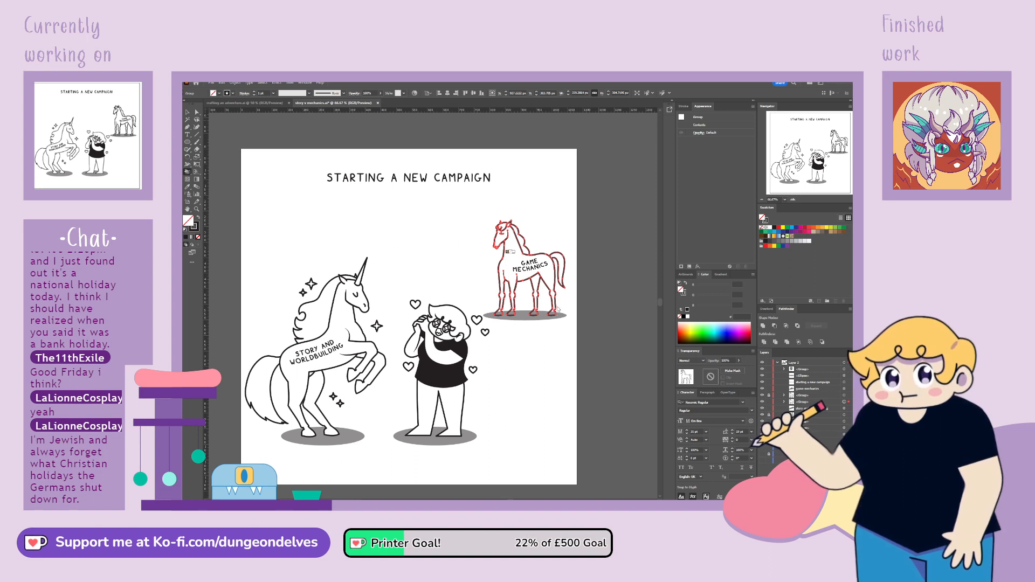
key(d)
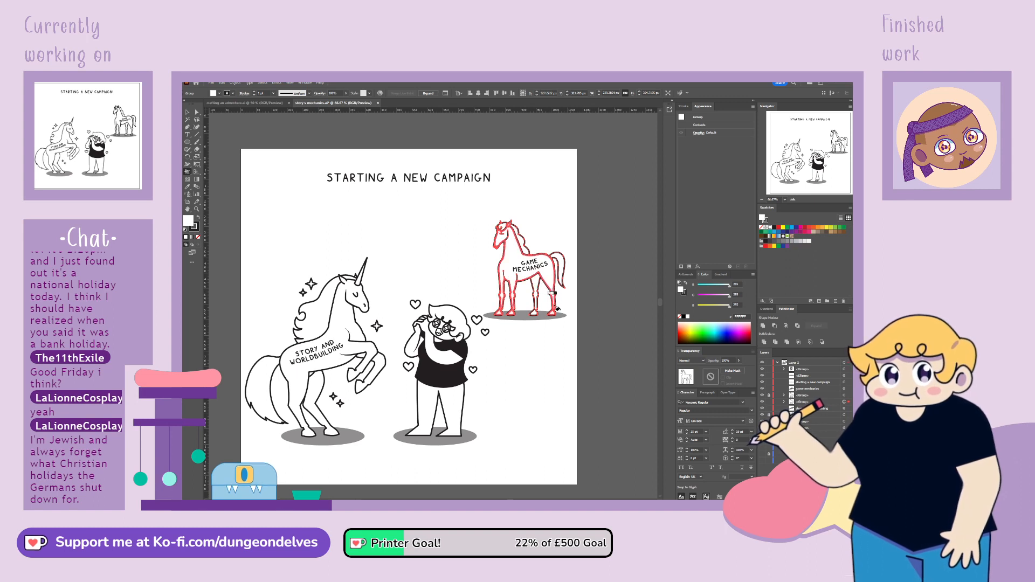
click(188, 112)
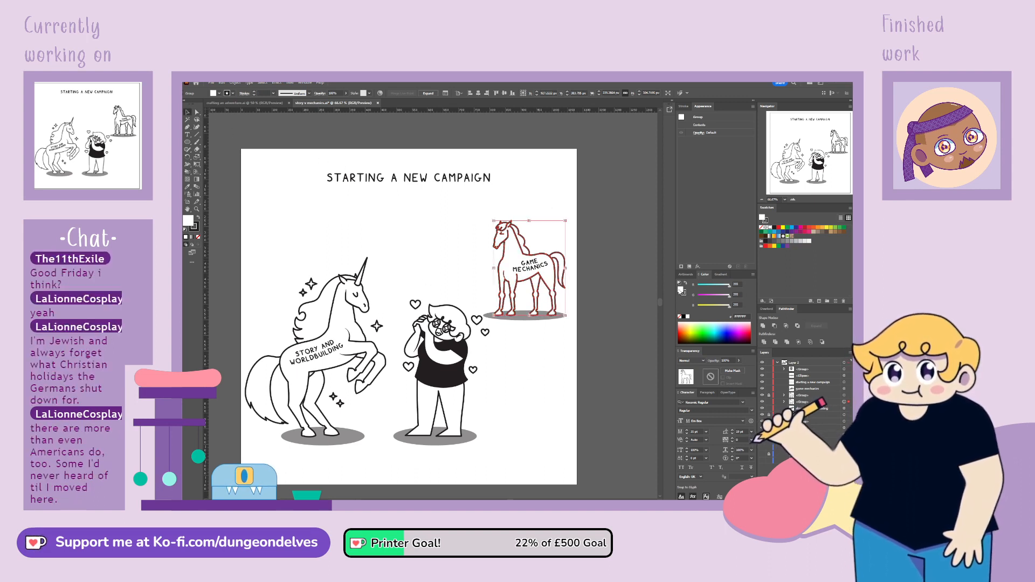
click(351, 217)
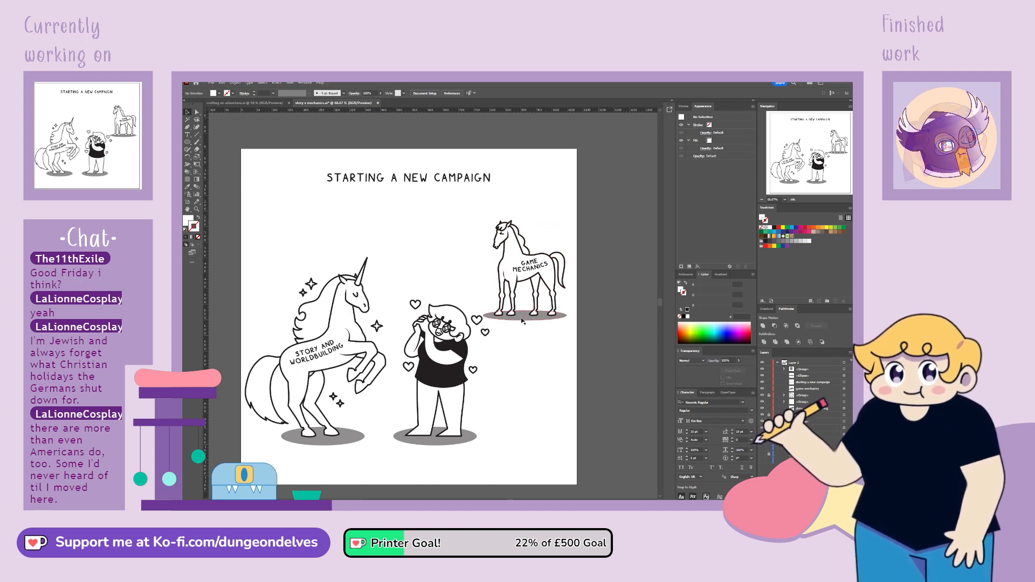
click(541, 319)
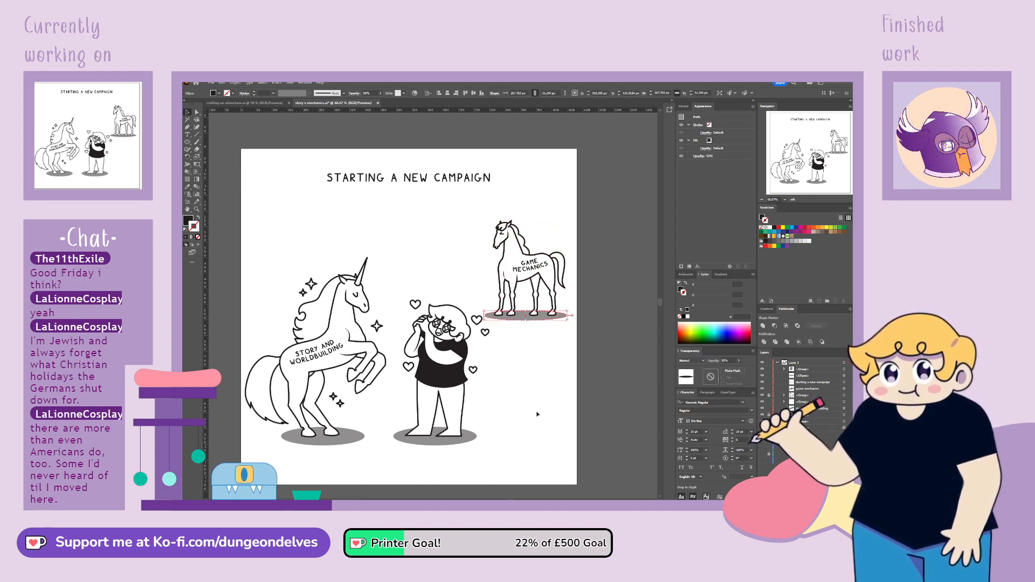
click(525, 465)
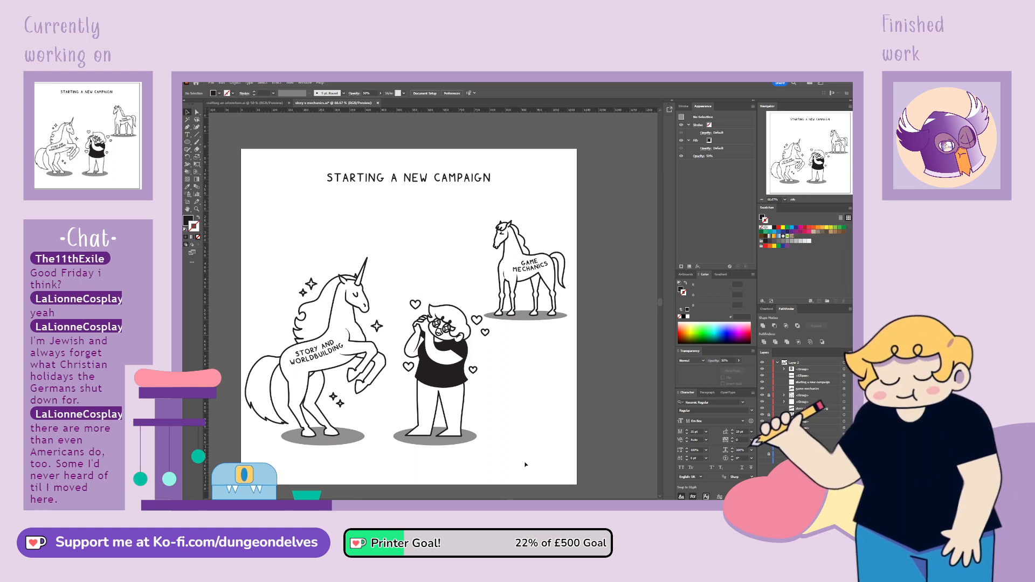
Show the rough sketch to compare it with the finished line art, and hide it again
click(777, 363)
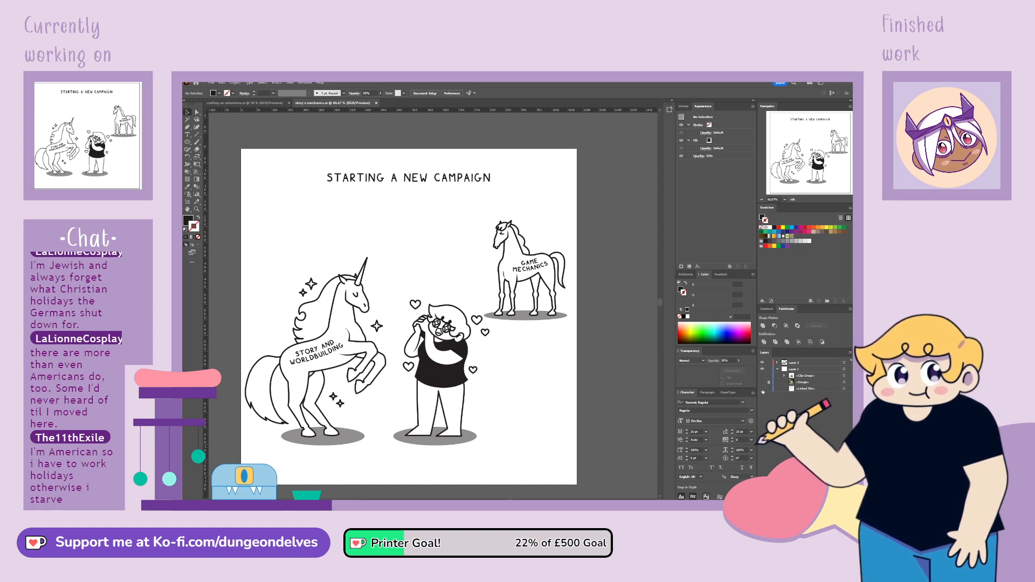
click(762, 388)
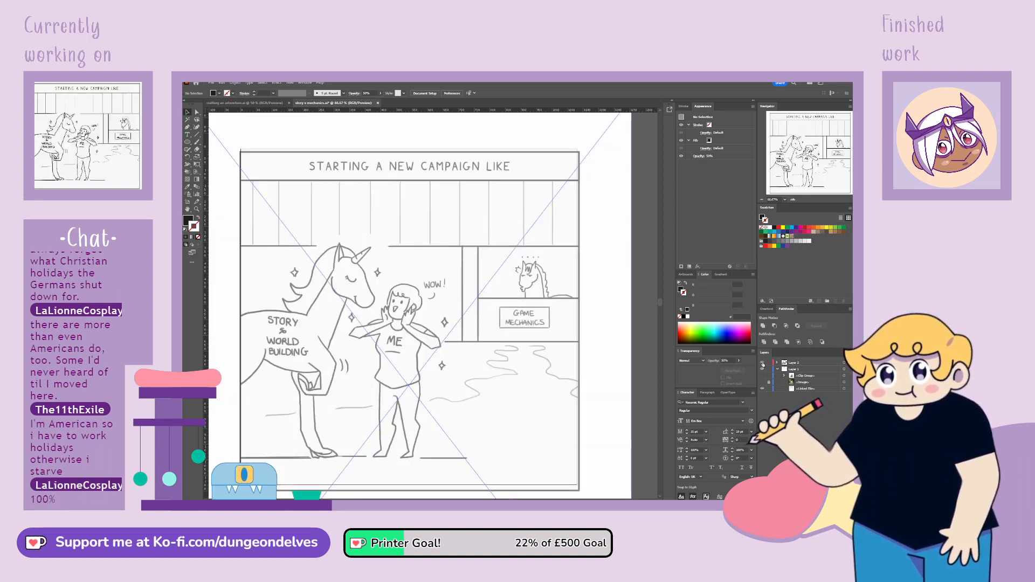
click(763, 369)
click(763, 388)
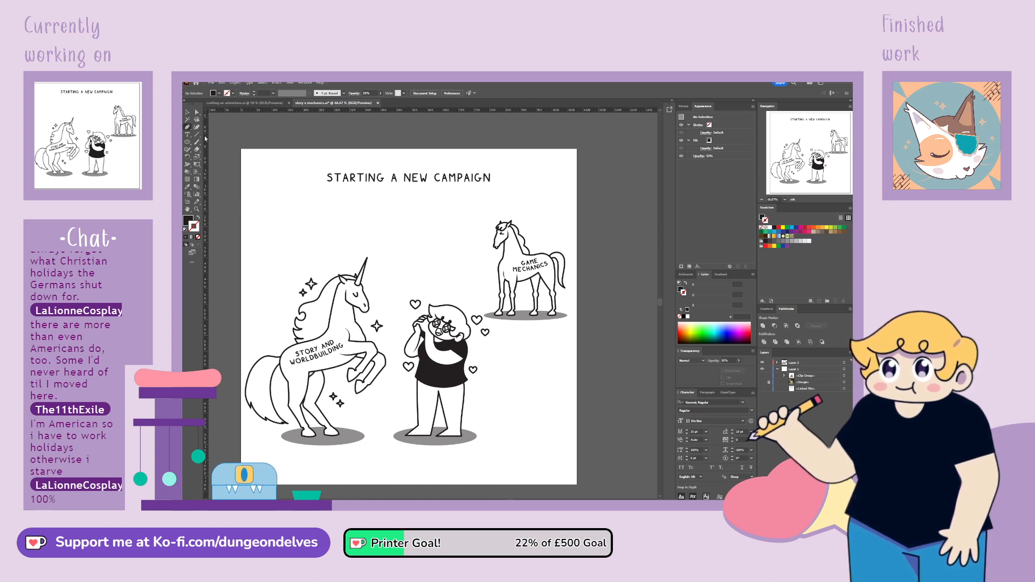
Set the drawing style to no fill and a black stroke with round caps and round corners
click(188, 220)
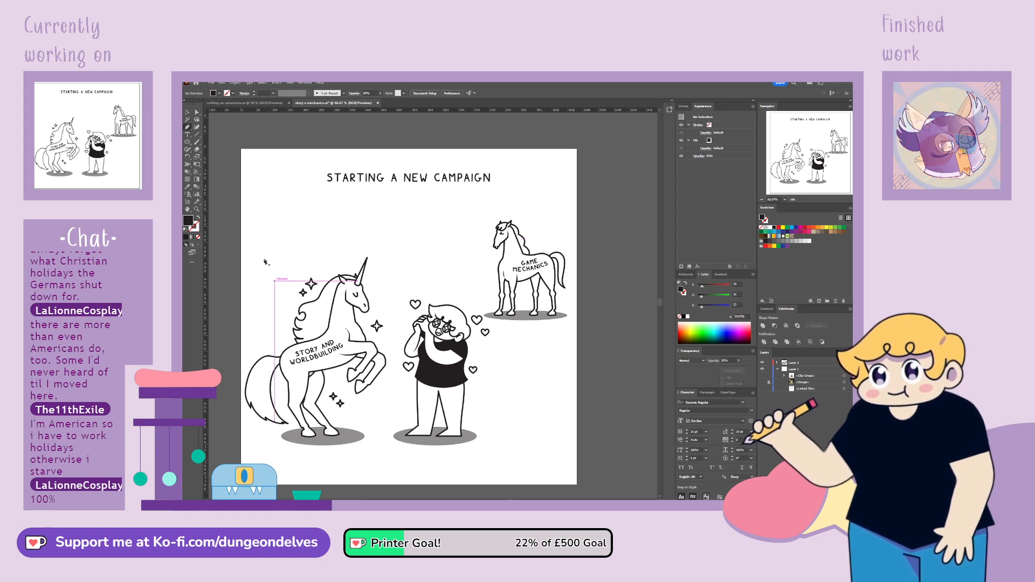
click(198, 217)
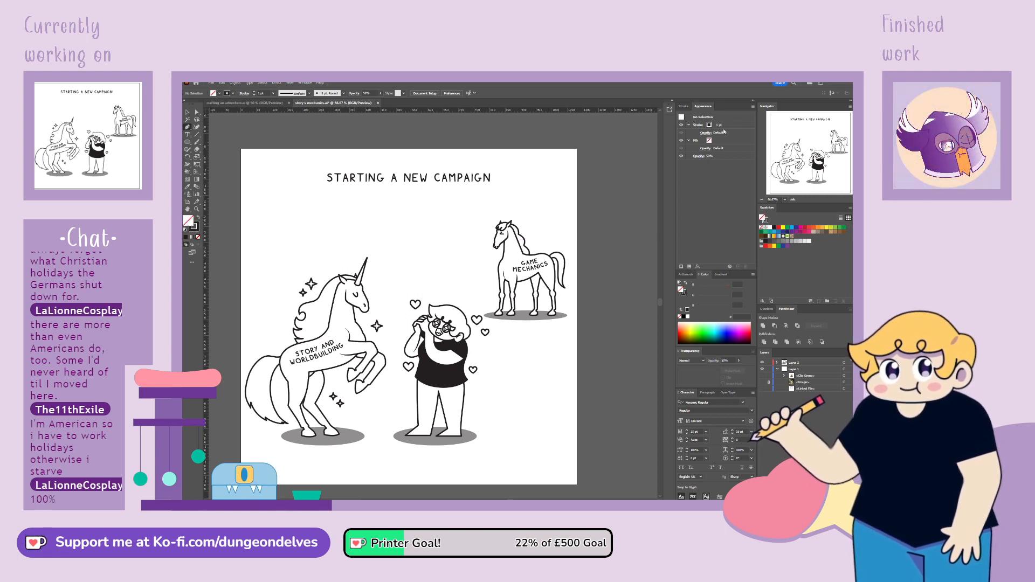
click(686, 106)
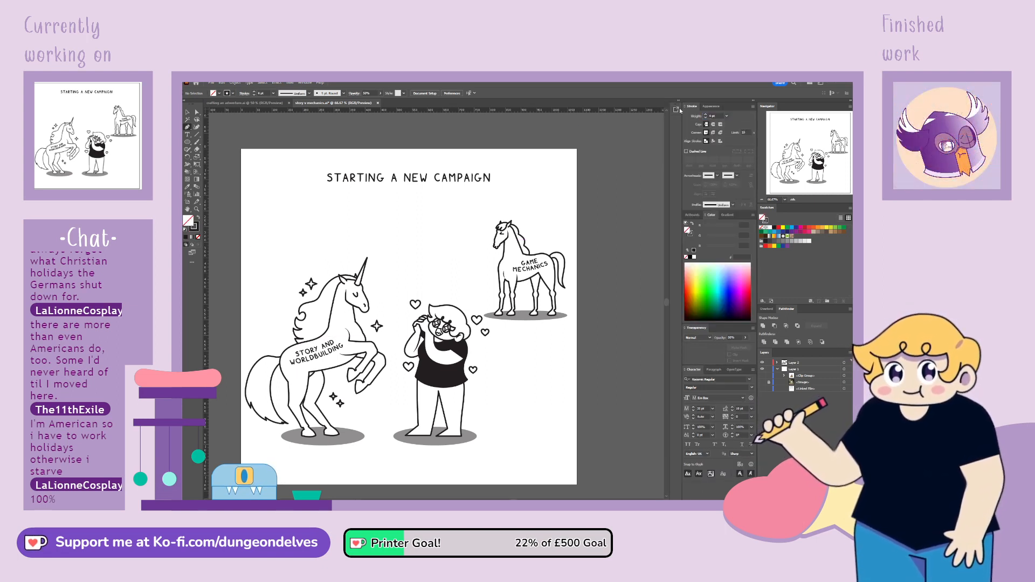
click(714, 124)
click(713, 132)
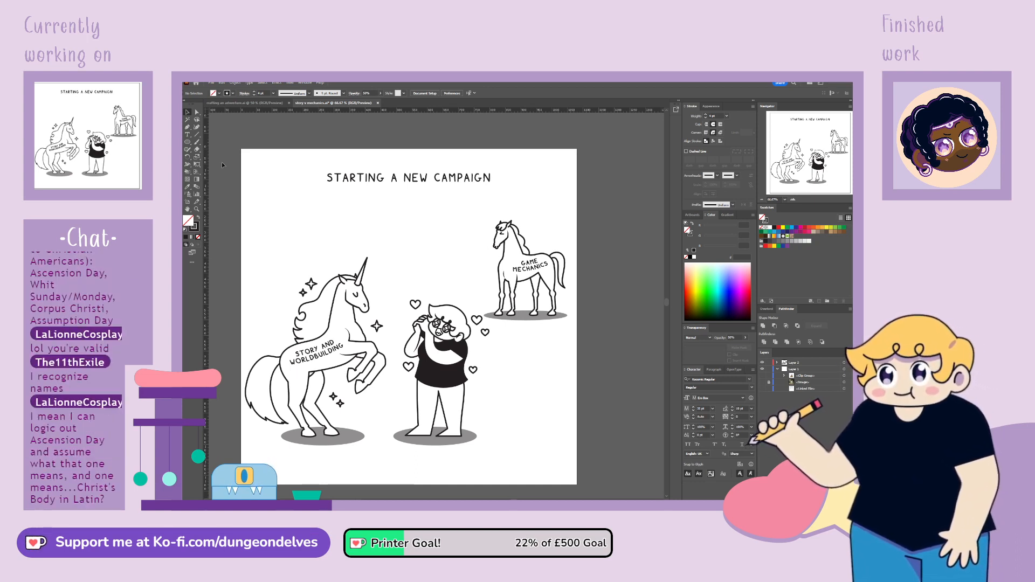
Draw a small tilted black ellipse without stroke on the character's cheek and duplicate it onto the other cheek
key(shift+x)
key(l)
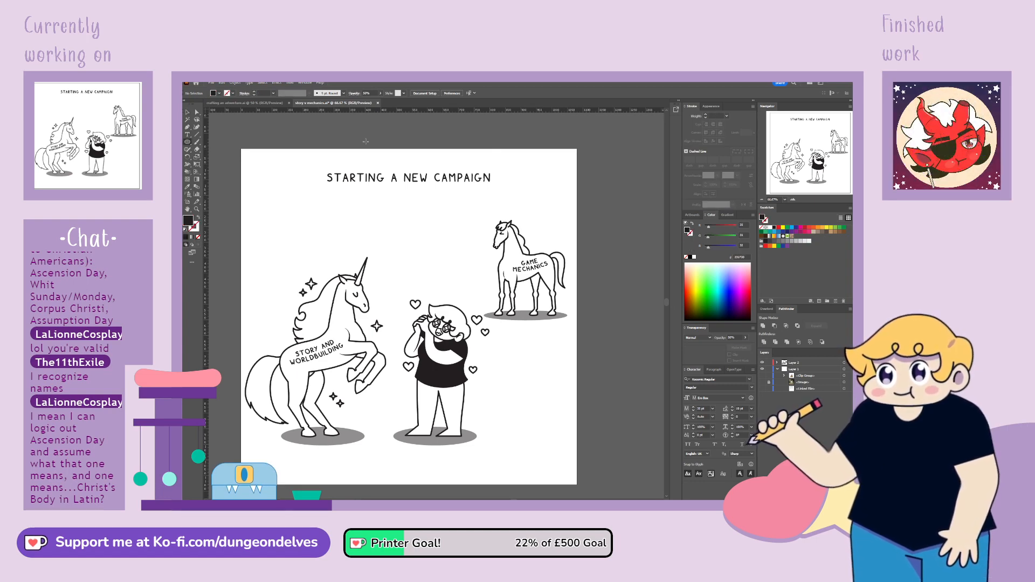
key(ctrl+plus)
key(ctrl+plus)
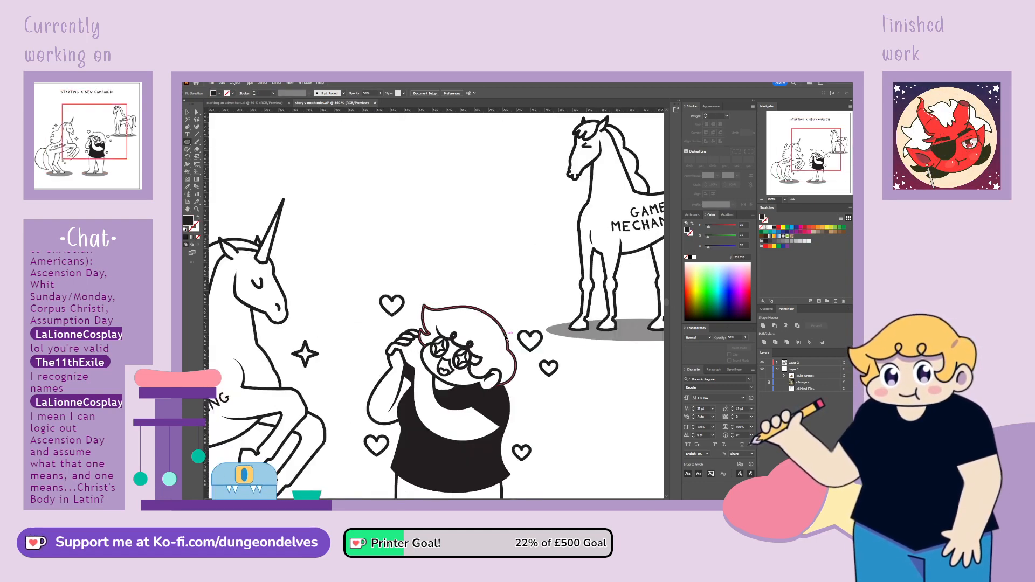
key(ctrl+plus)
key(ctrl+plus)
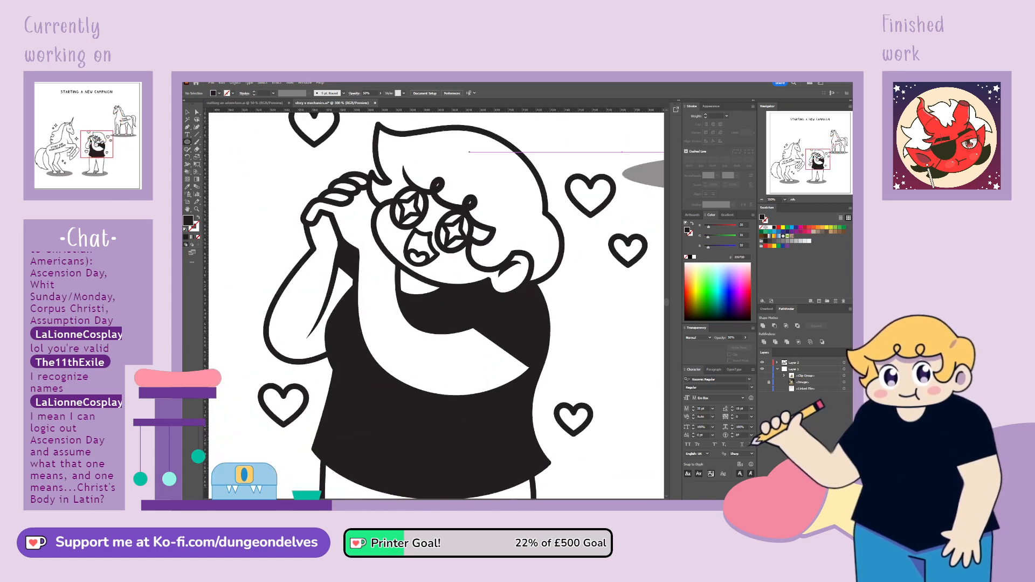
drag(469, 152, 453, 247)
drag(363, 320, 385, 335)
key(v)
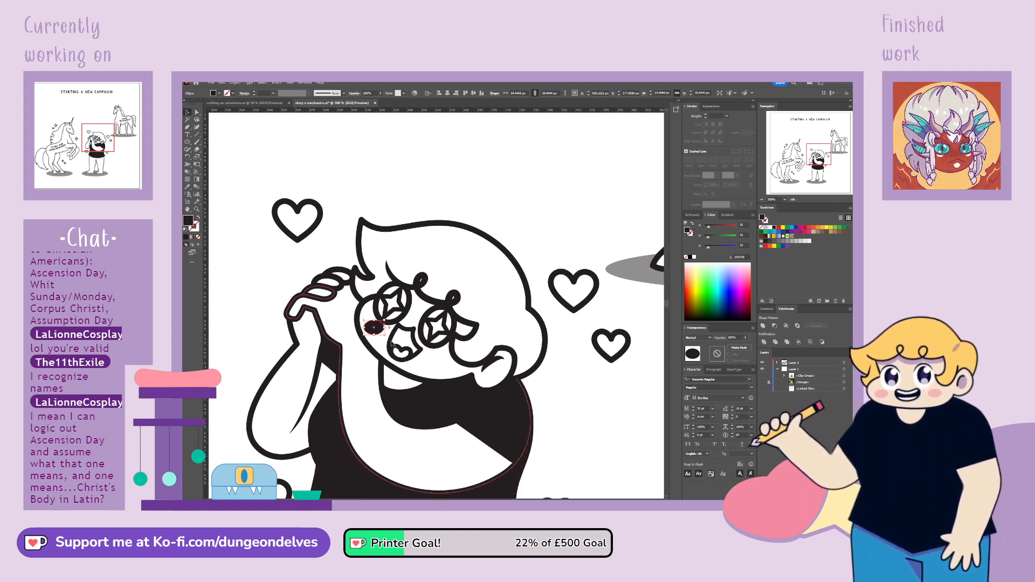
drag(385, 335, 435, 367)
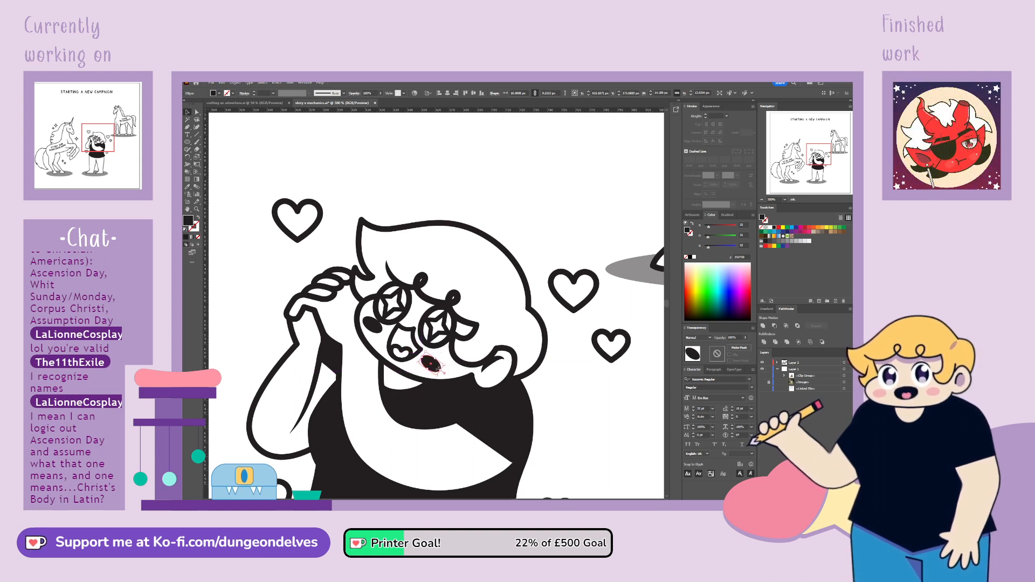
Group the two cheek ellipses on the character's face and set their opacity to 50%
shift+click(372, 325)
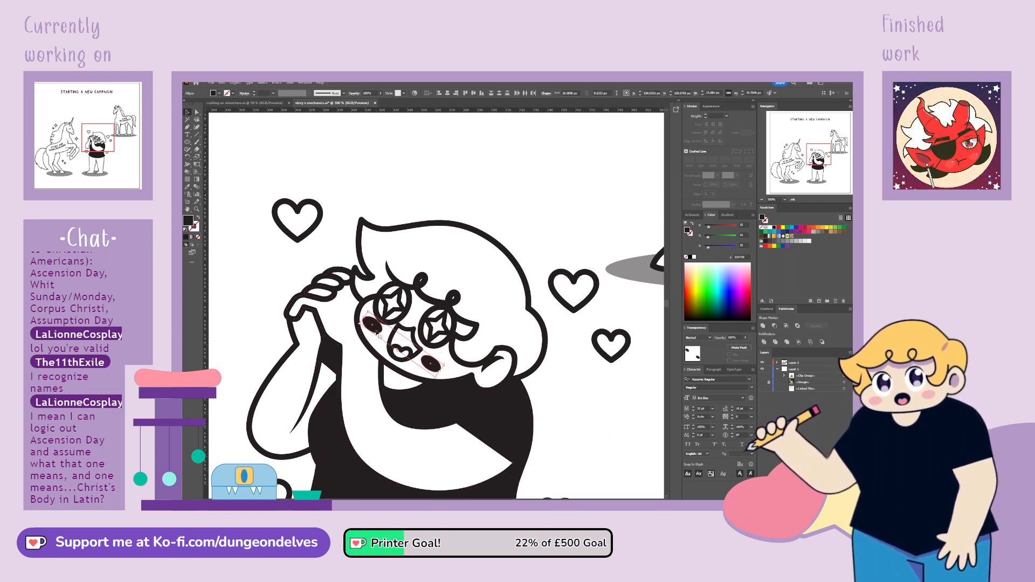
click(430, 364)
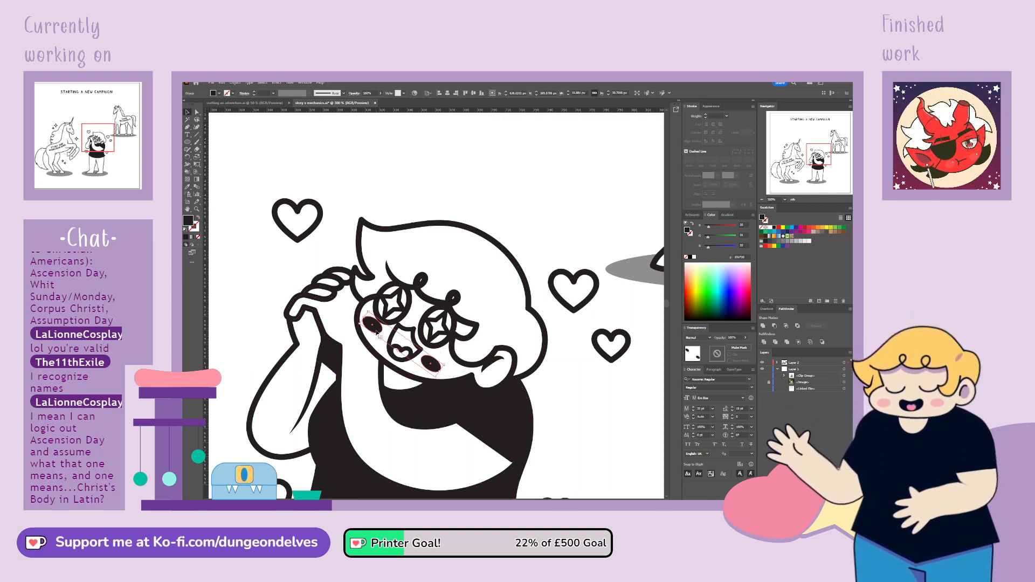
double_click(431, 365)
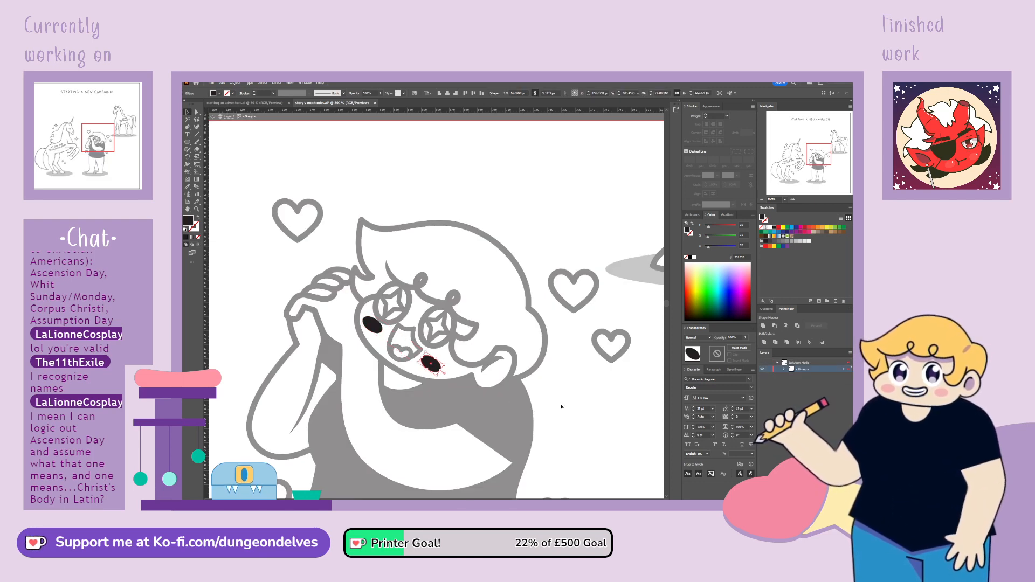
double_click(453, 376)
click(431, 365)
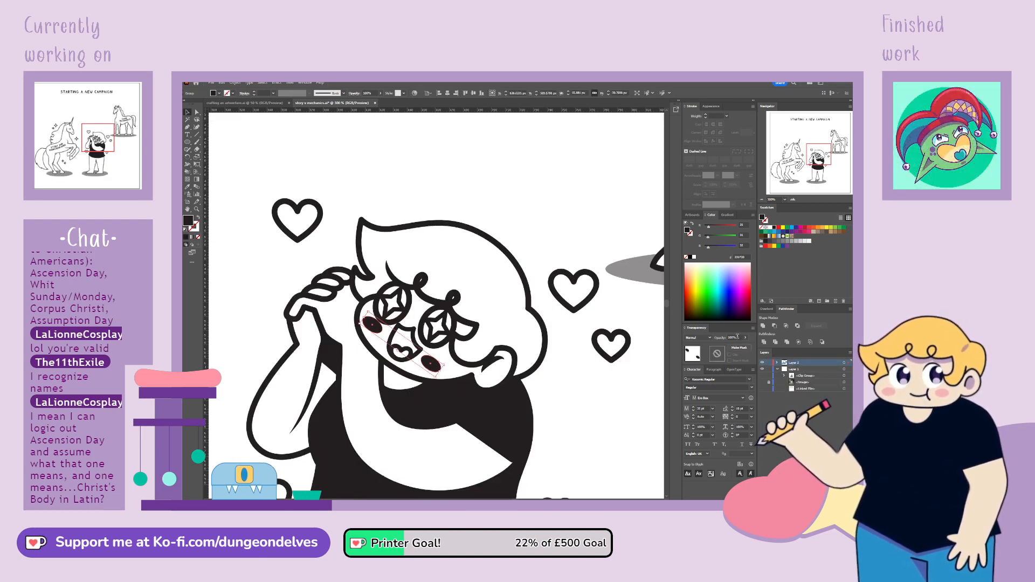
text(50)
key(Return)
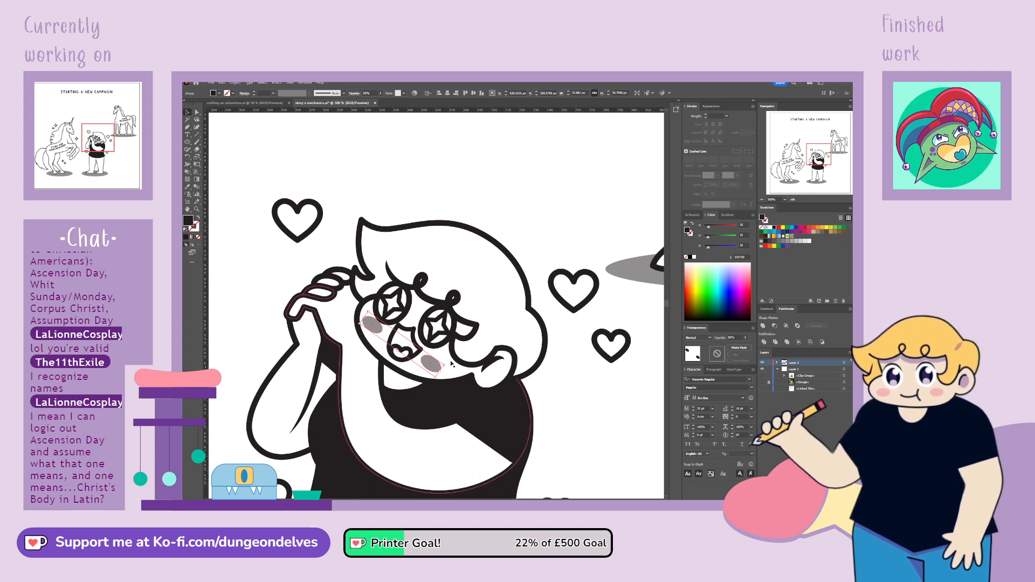
Nudge the pair of cheek ellipses slightly to adjust their placement on the character's face
click(434, 366)
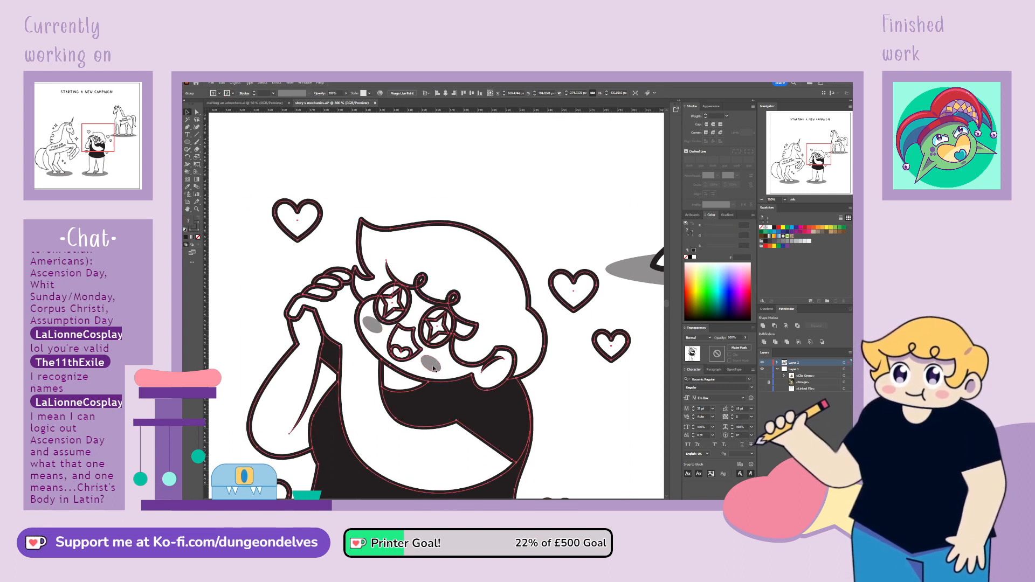
click(434, 367)
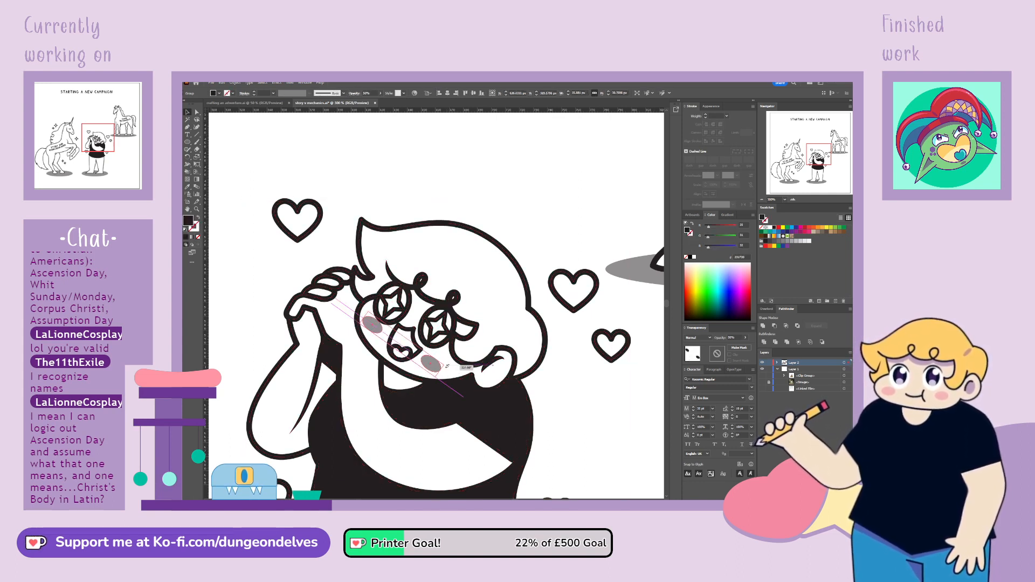
drag(446, 366, 448, 363)
click(536, 388)
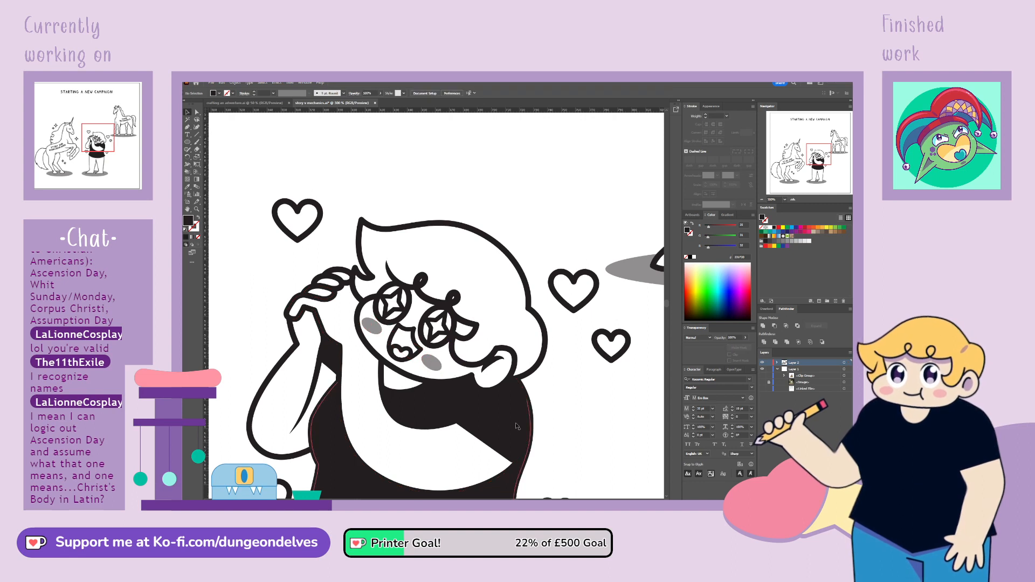
Isolate the cheek group and add a tilted shading ellipse inside the character's ear
double_click(434, 366)
key(l)
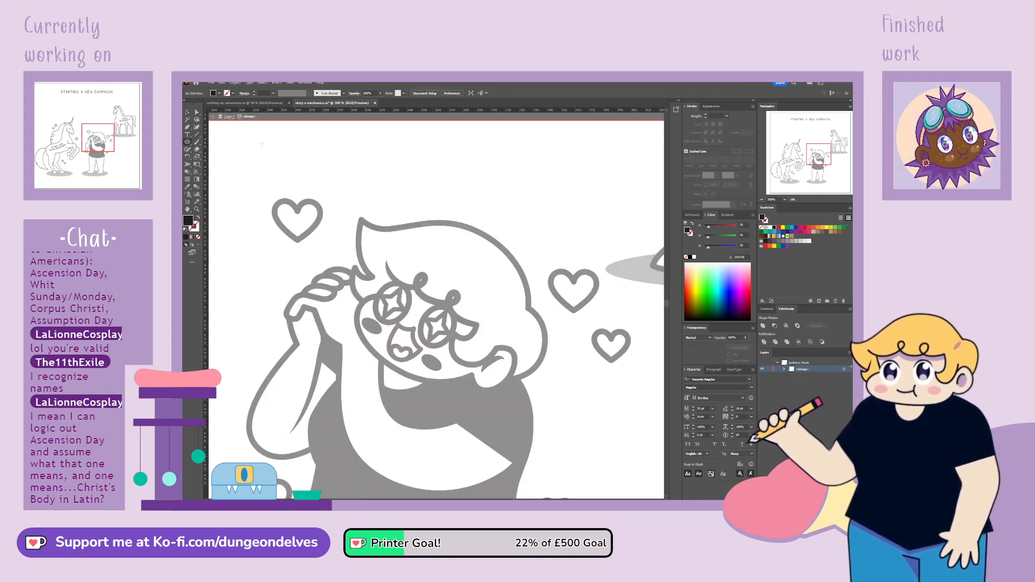
mouse_move(489, 358)
mouse_down()
mouse_move(505, 383)
mouse_move(514, 367)
mouse_move(495, 369)
mouse_up()
key(v)
key(ctrl+z)
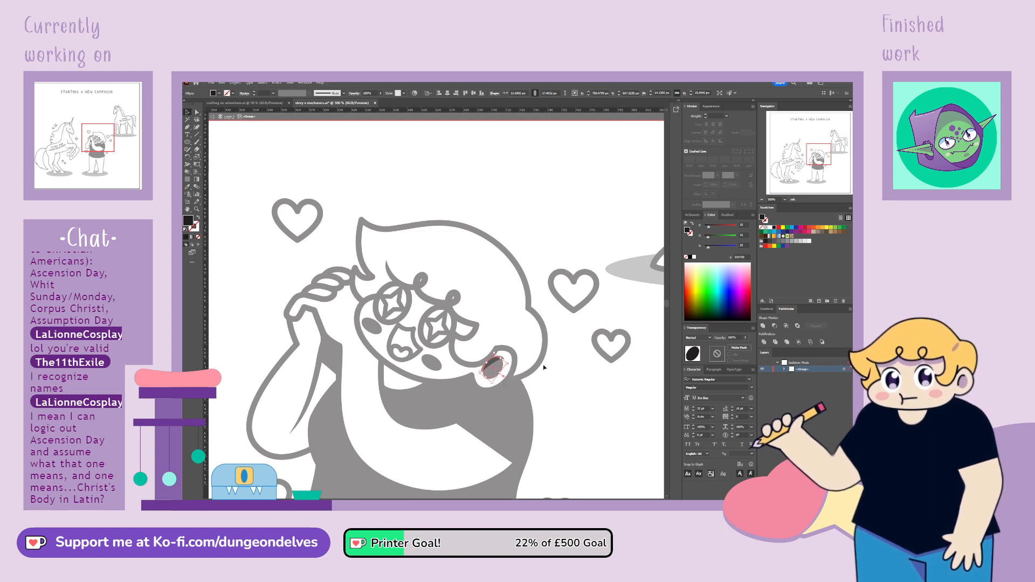
click(543, 368)
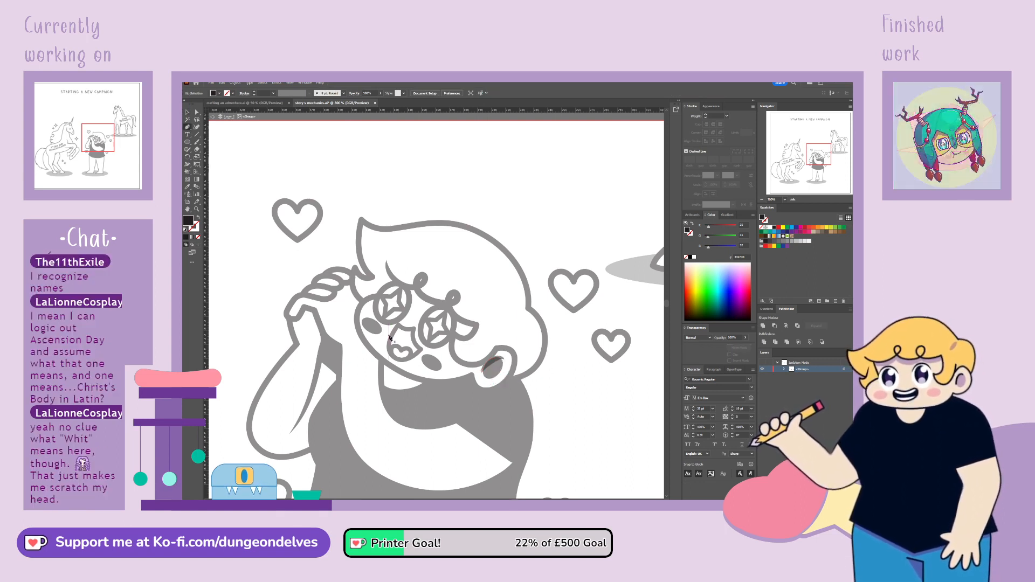
Draw a closed shadow shape with the Pen tool on the neck, following the underside of the character's chin
mouse_move(385, 365)
mouse_down()
mouse_move(432, 385)
mouse_move(382, 361)
mouse_up()
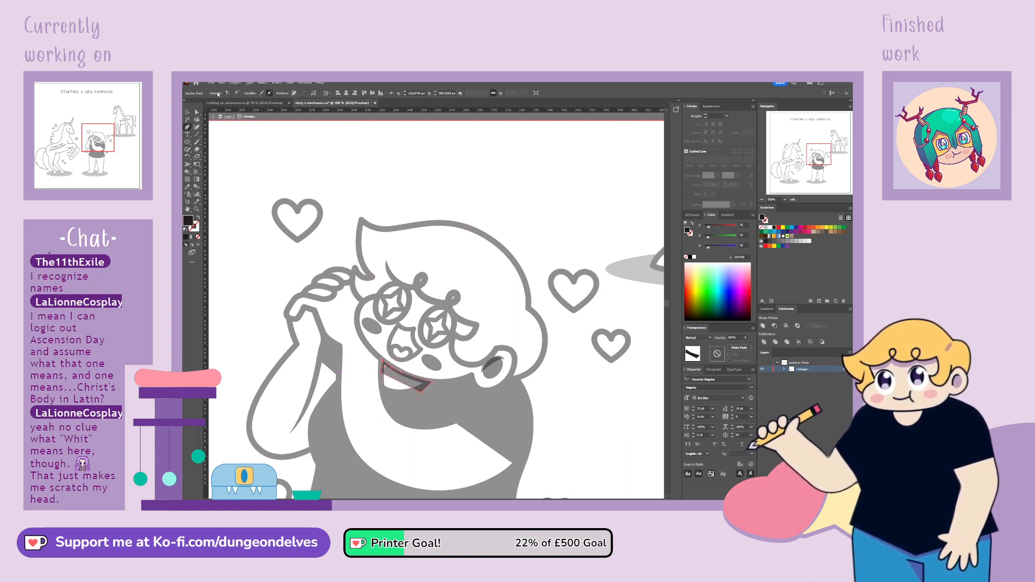
click(197, 112)
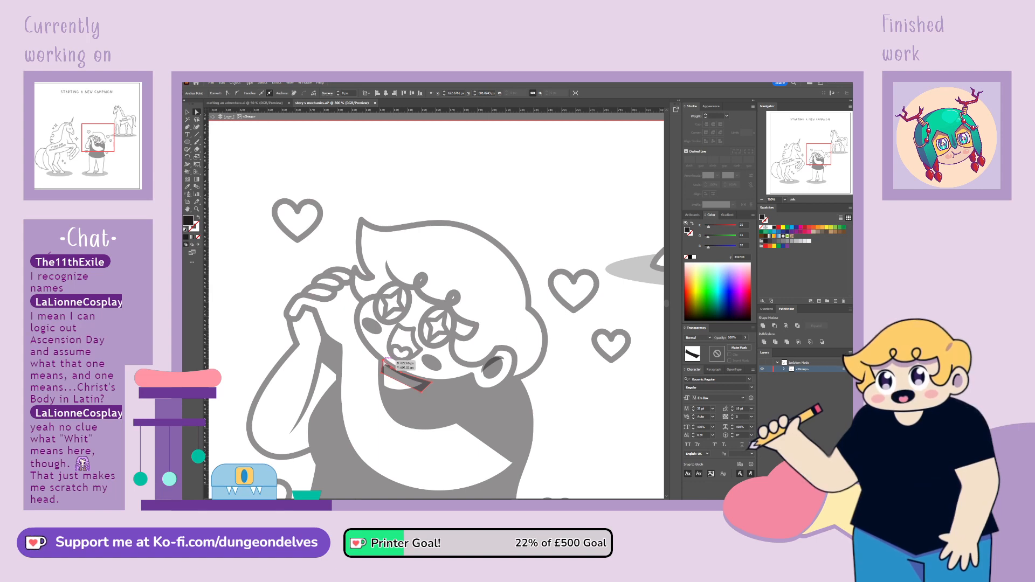
click(496, 333)
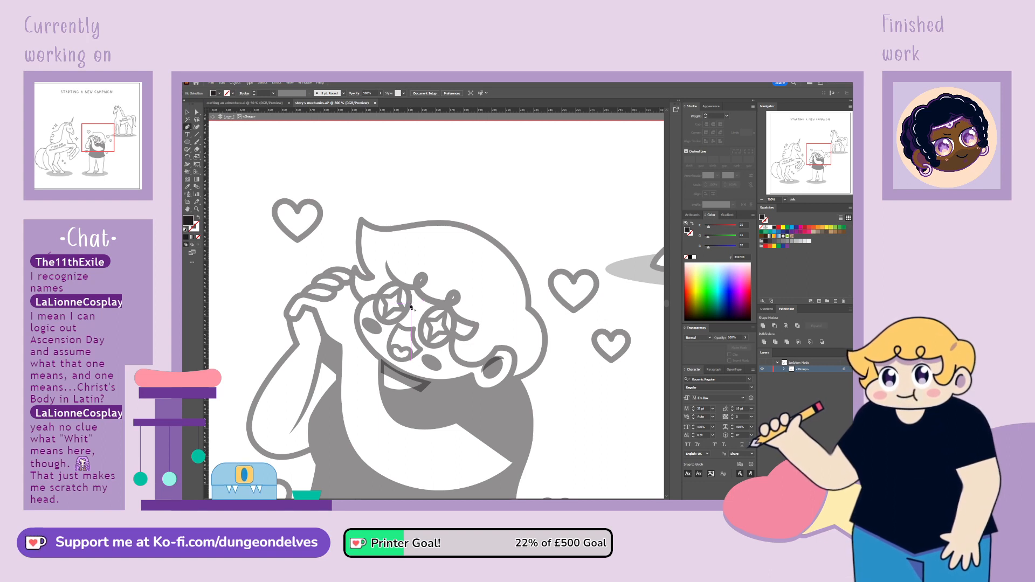
Draw a closed shadow shape with the Pen tool on the forehead, filling the gap between the eyes below the fringe
click(410, 307)
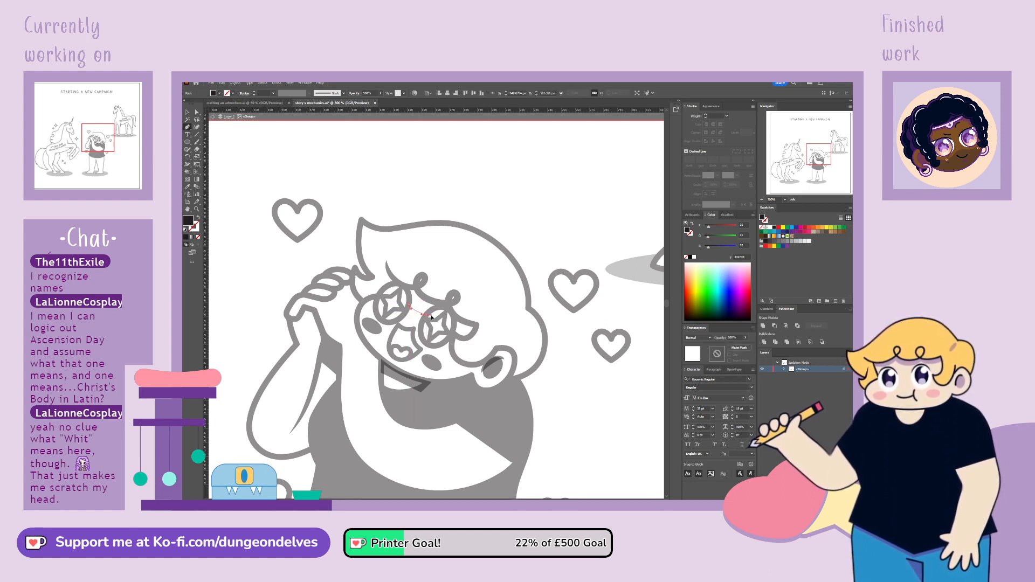
click(431, 317)
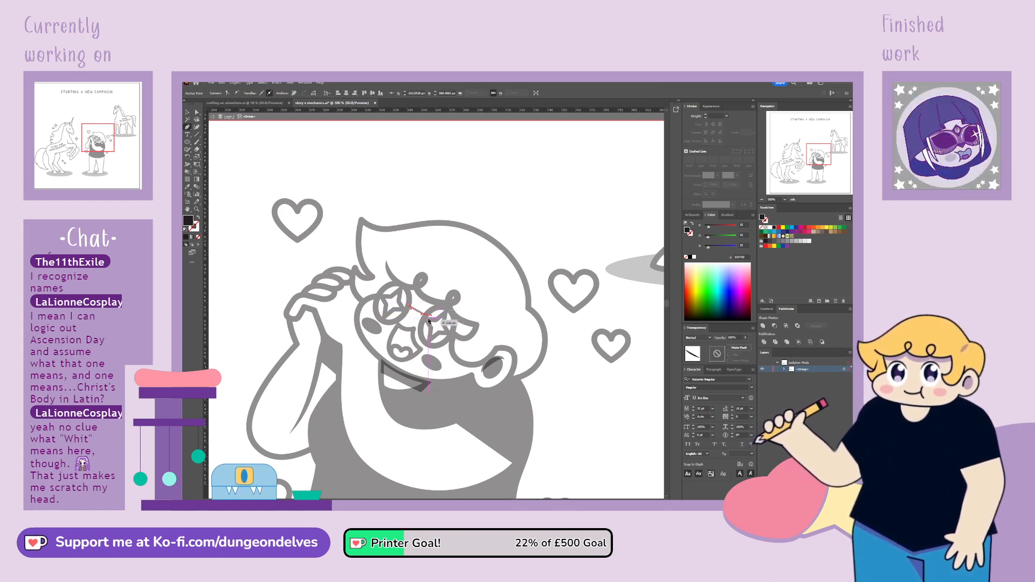
click(427, 316)
drag(444, 305, 451, 306)
click(444, 306)
click(409, 306)
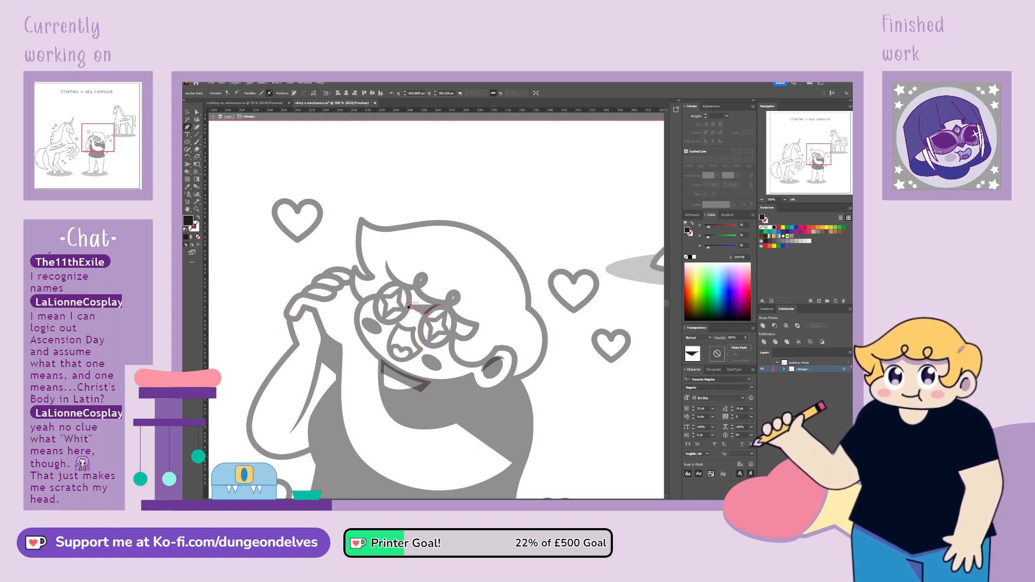
drag(407, 287, 401, 280)
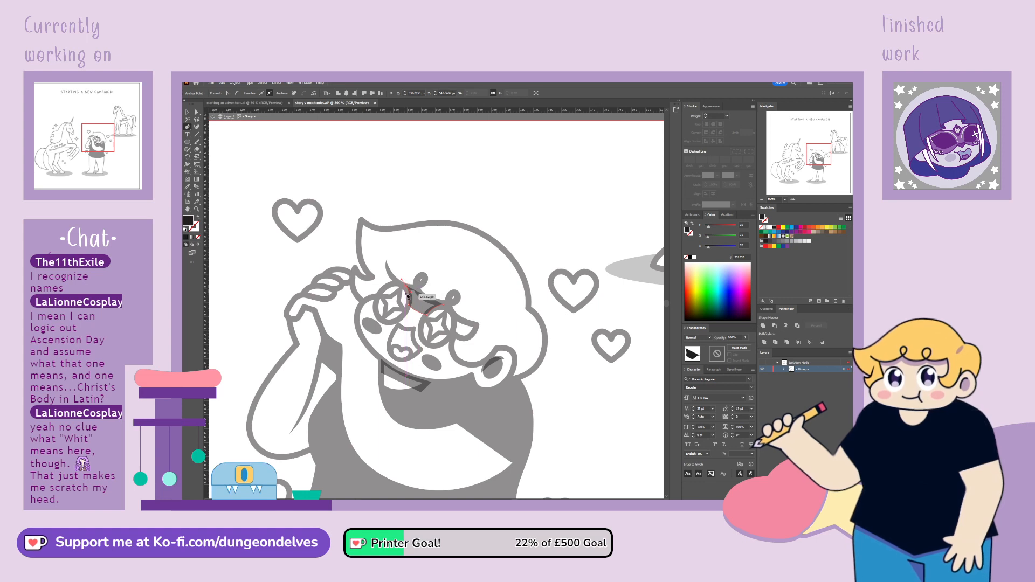
click(406, 286)
click(417, 288)
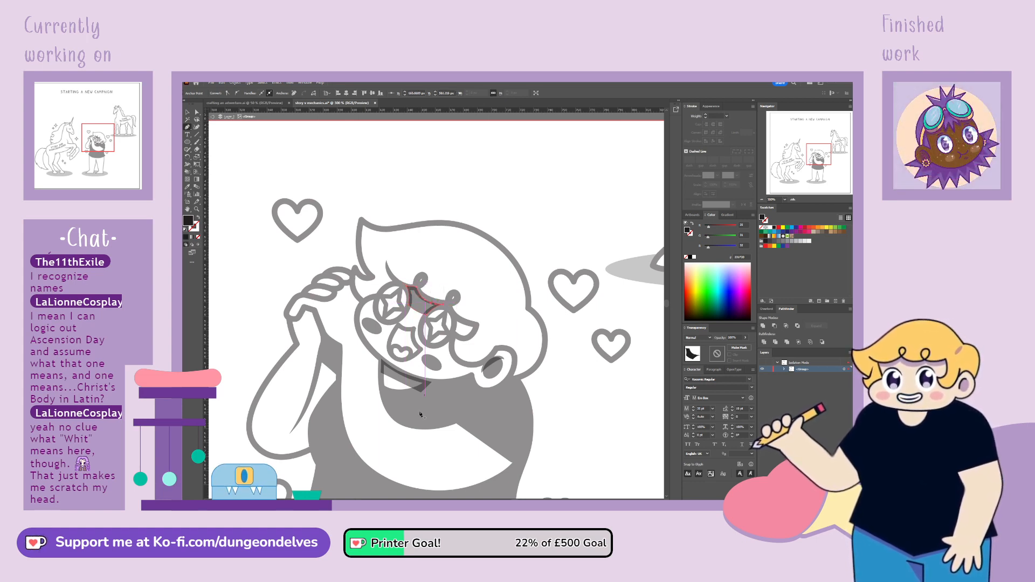
click(196, 111)
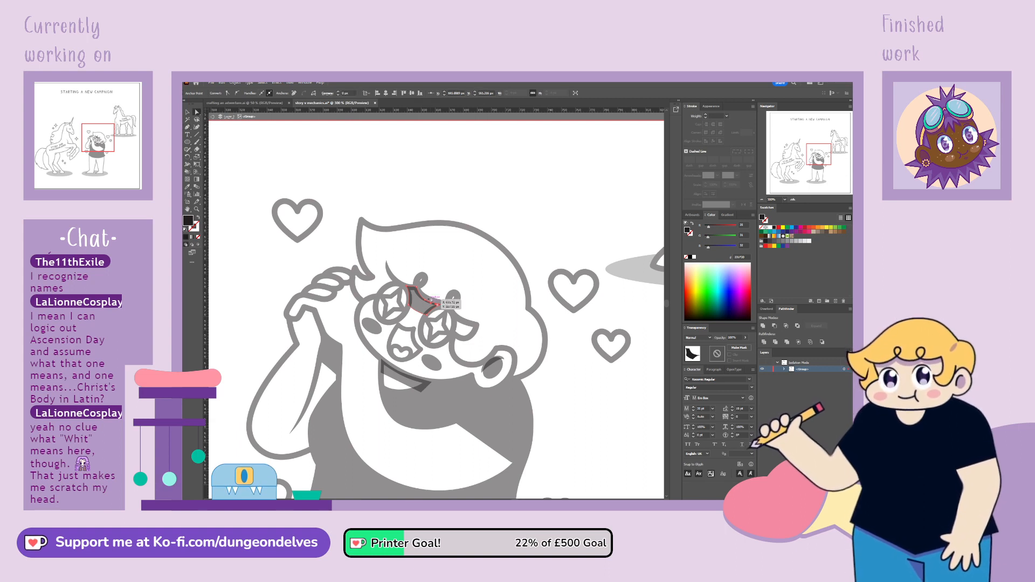
click(425, 301)
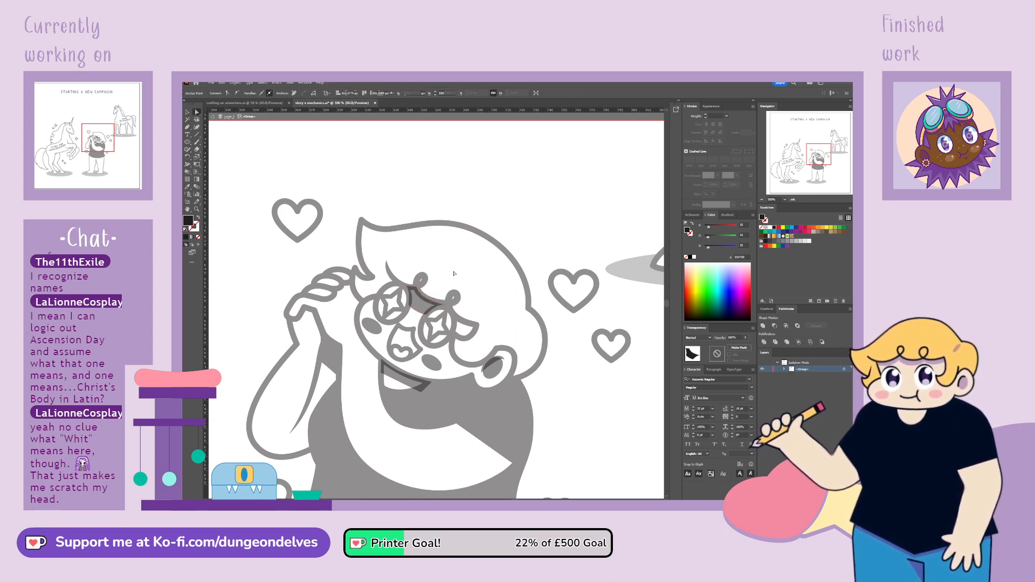
click(351, 364)
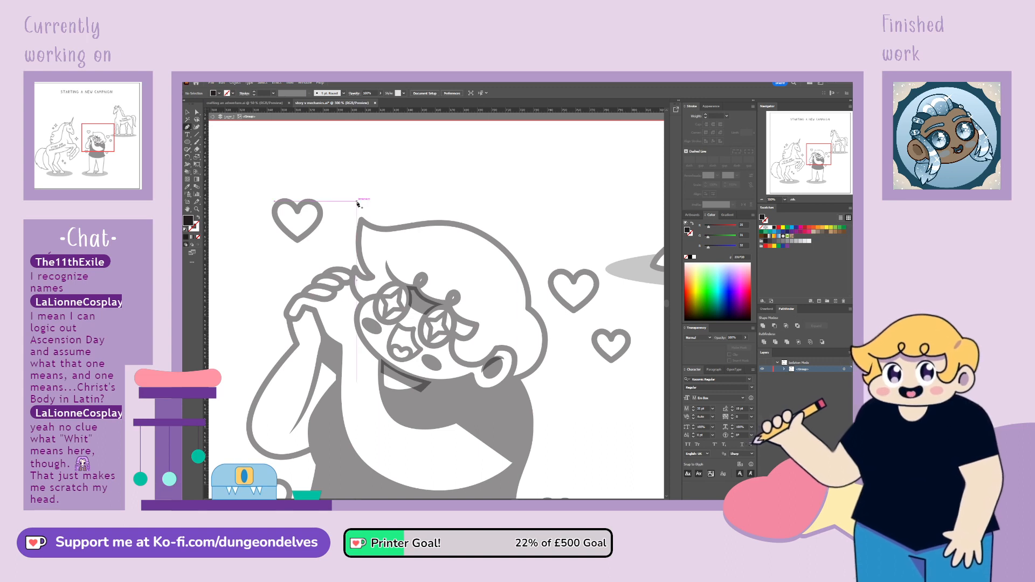
Draw a small closed shadow shape with the Pen tool between the character's outer eye and the hair near the ear
click(457, 317)
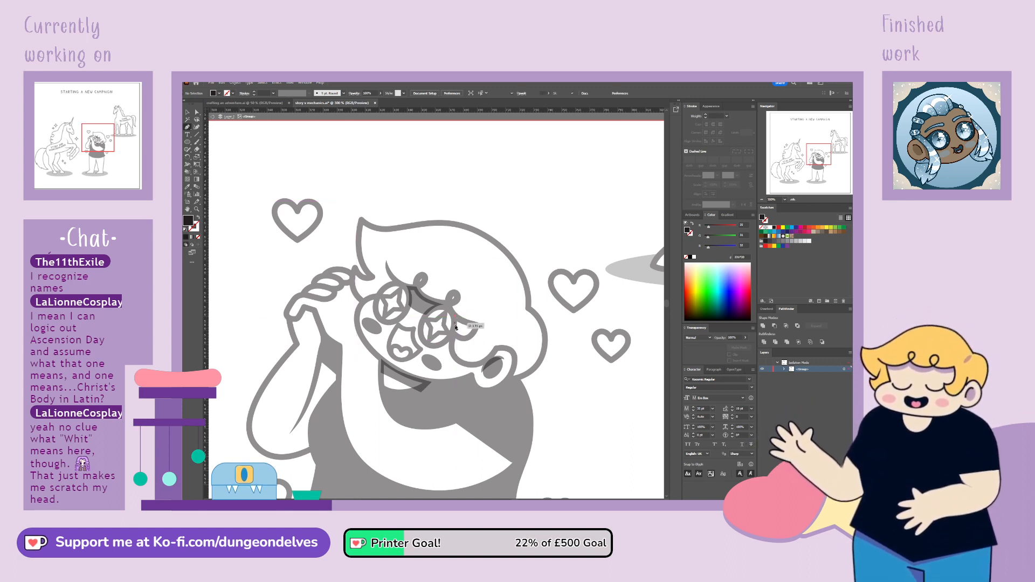
click(455, 335)
drag(467, 341, 474, 338)
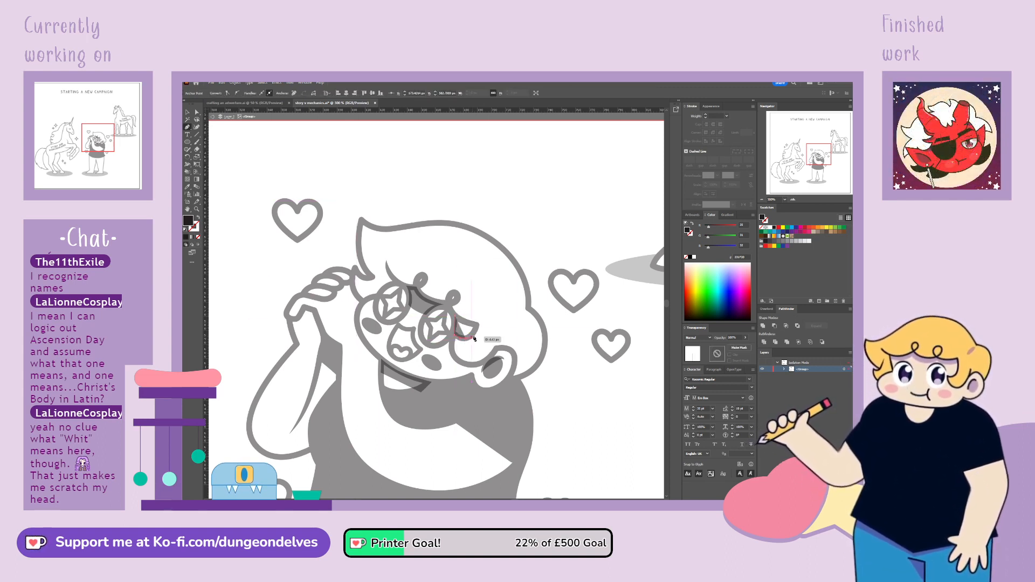
click(478, 324)
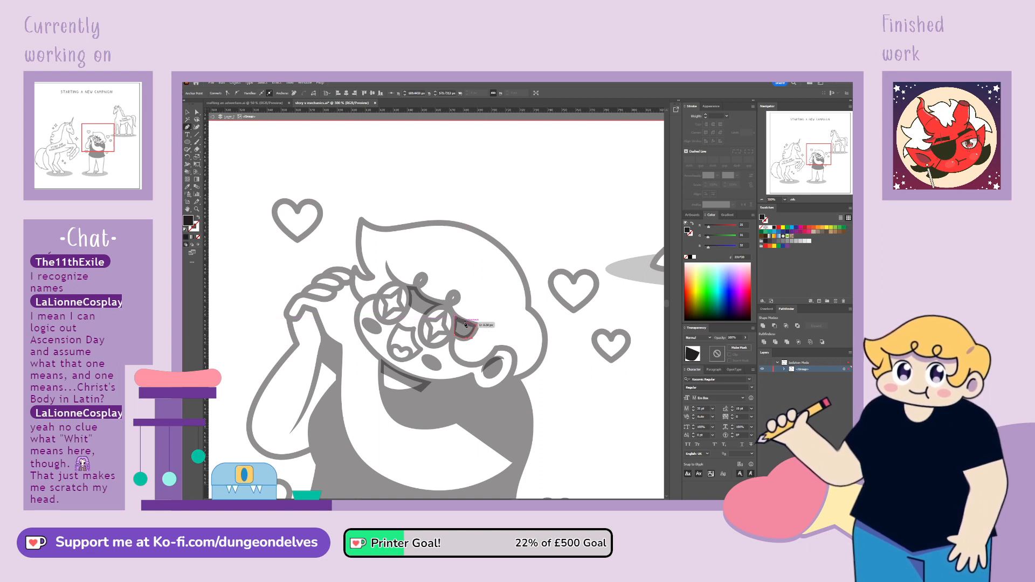
drag(457, 317, 456, 318)
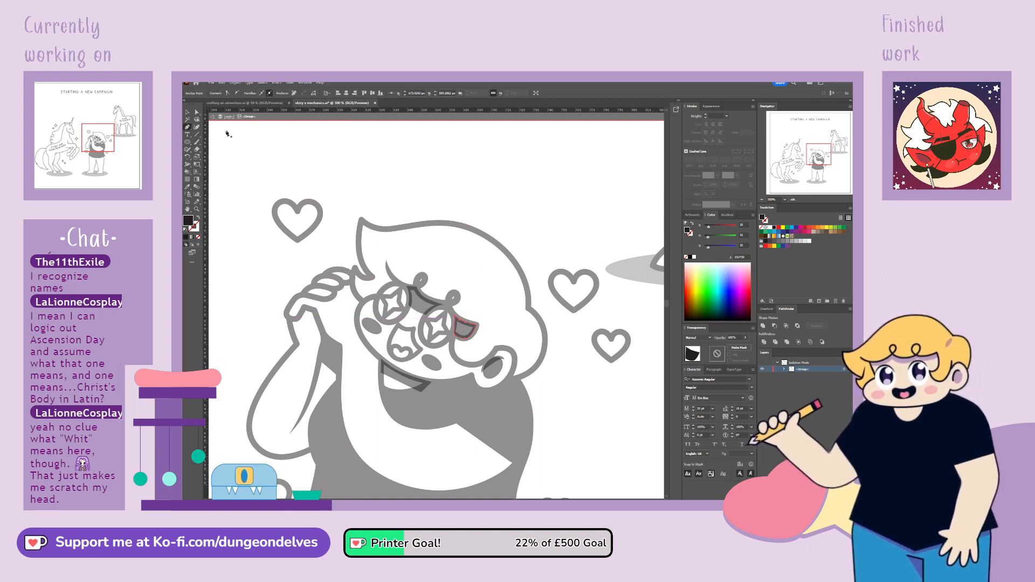
click(288, 153)
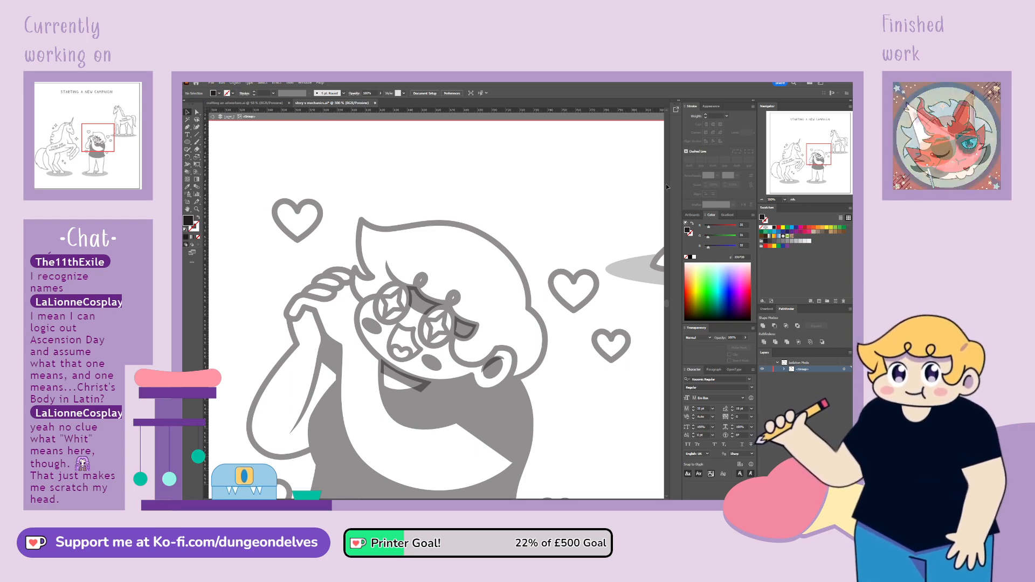
Draw a small tilted blush ellipse on the unicorn's cheek below its closed eye and adjust its position
drag(389, 346, 524, 231)
drag(502, 334, 402, 359)
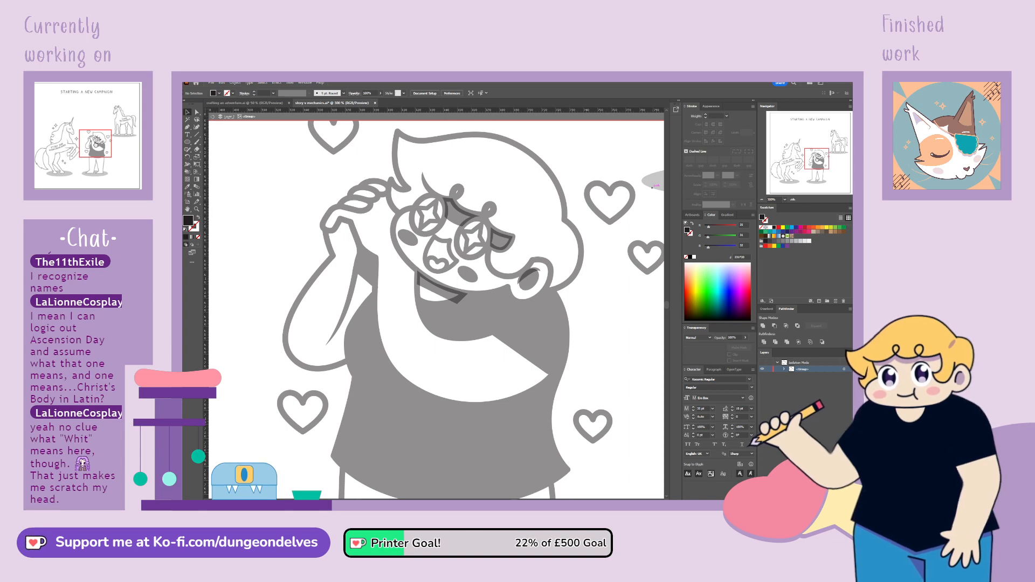
drag(821, 162, 797, 151)
click(188, 143)
mouse_move(419, 298)
mouse_down()
mouse_move(443, 311)
mouse_move(441, 296)
mouse_move(430, 309)
mouse_up()
key(v)
click(509, 273)
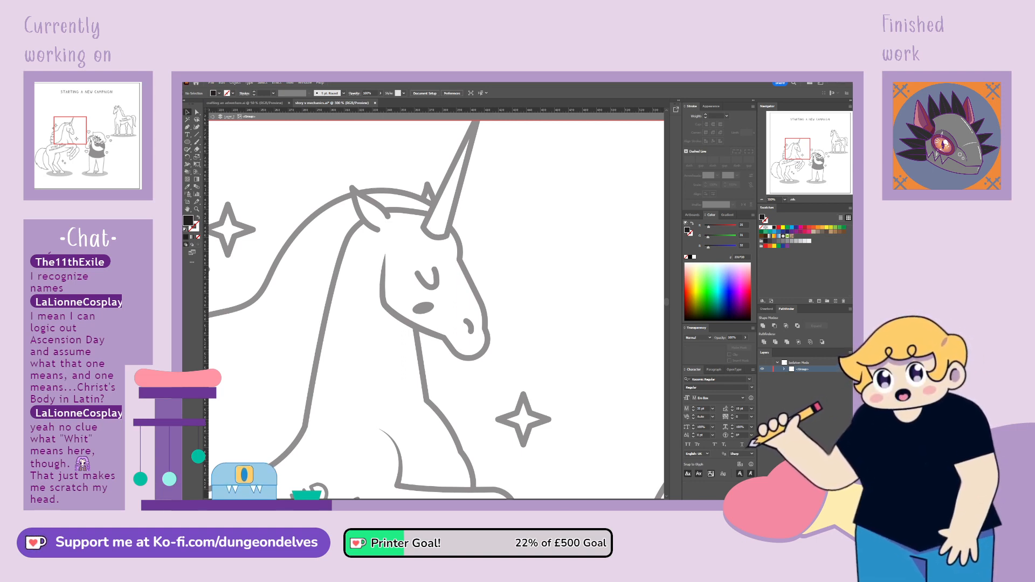
click(426, 311)
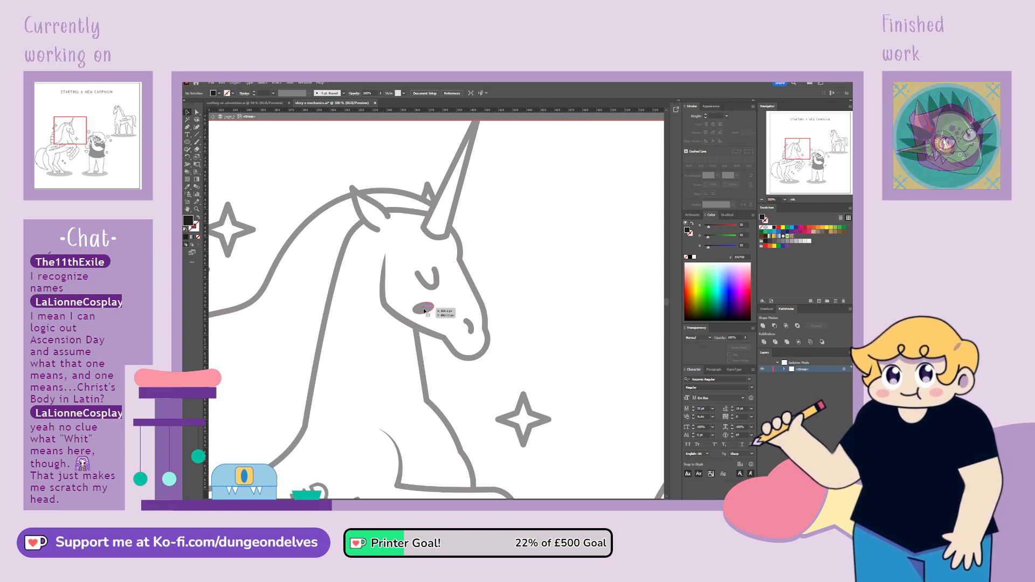
click(508, 279)
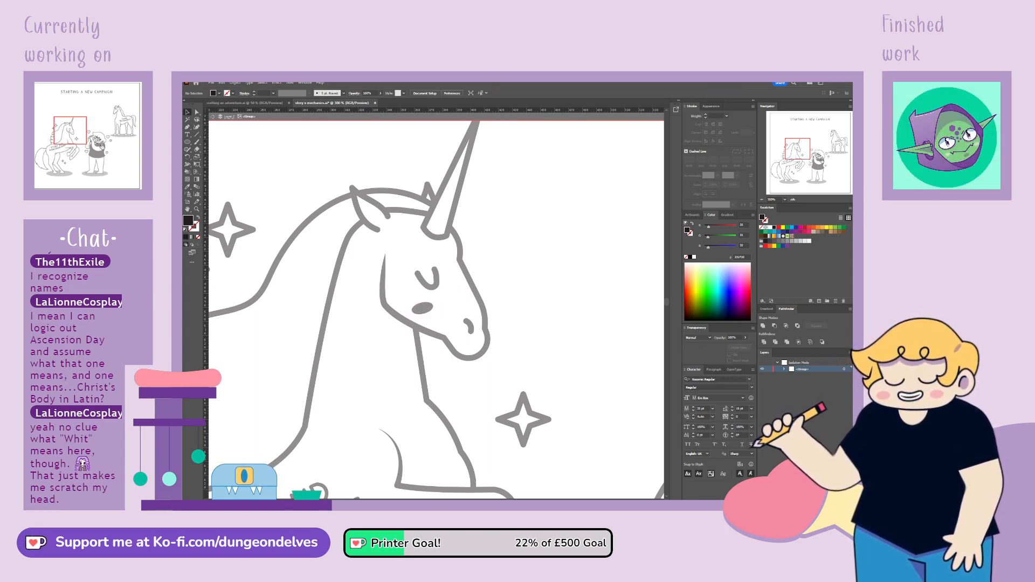
Draw a narrow shadow shape with the Pen tool along the back edge of the unicorn's horn, from tip to base
mouse_move(797, 153)
mouse_down()
mouse_move(782, 160)
mouse_move(829, 144)
mouse_move(803, 147)
mouse_up()
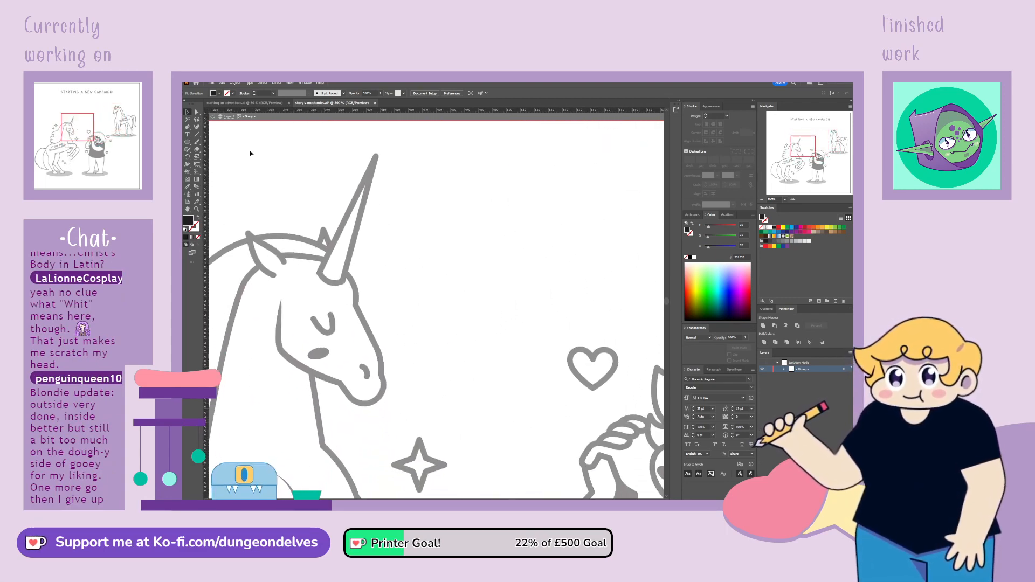
click(188, 128)
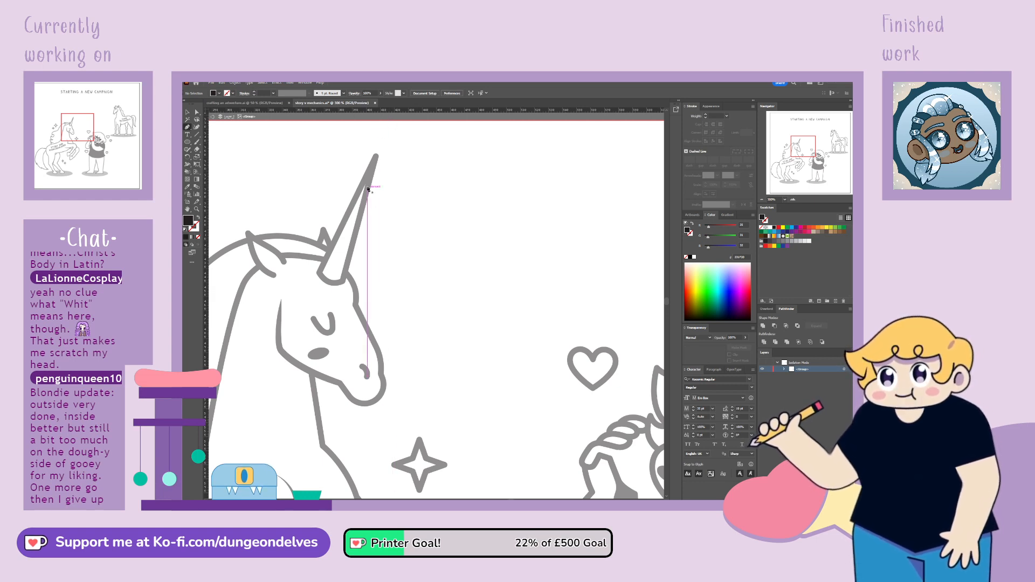
click(376, 158)
click(327, 278)
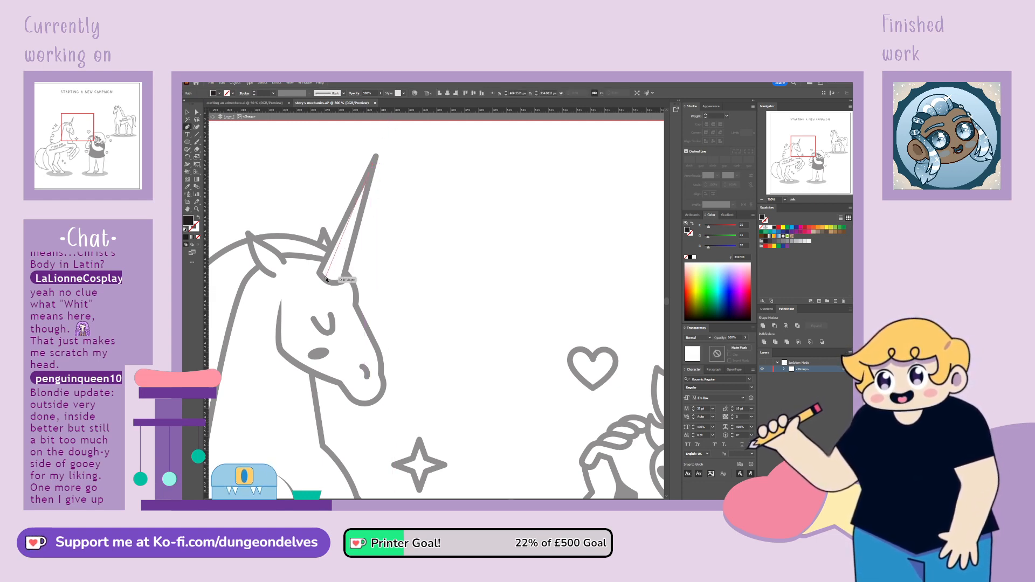
click(374, 163)
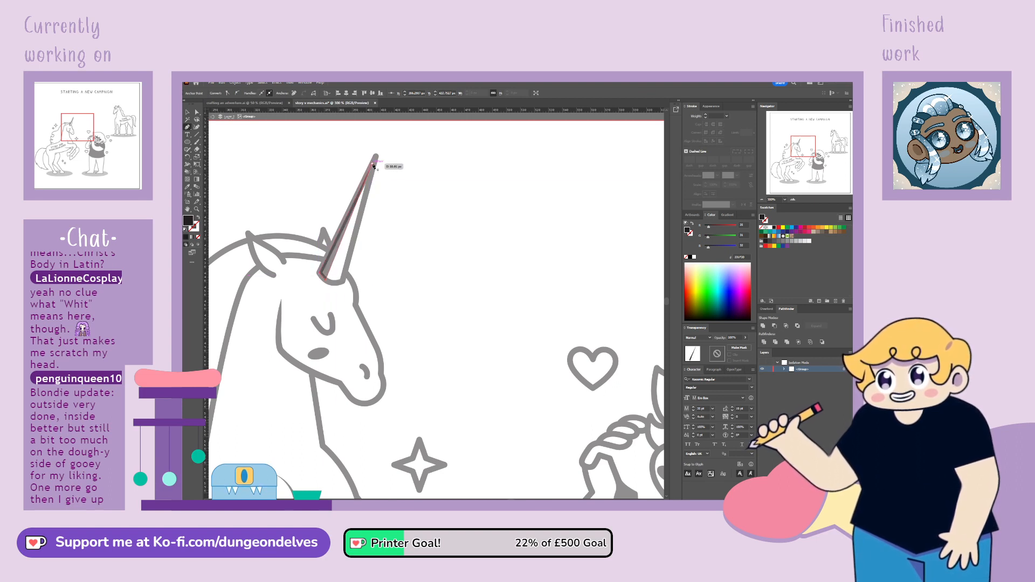
Deselect the horn shadow and exit the isolated group to return to the full comic artwork
click(187, 112)
click(475, 352)
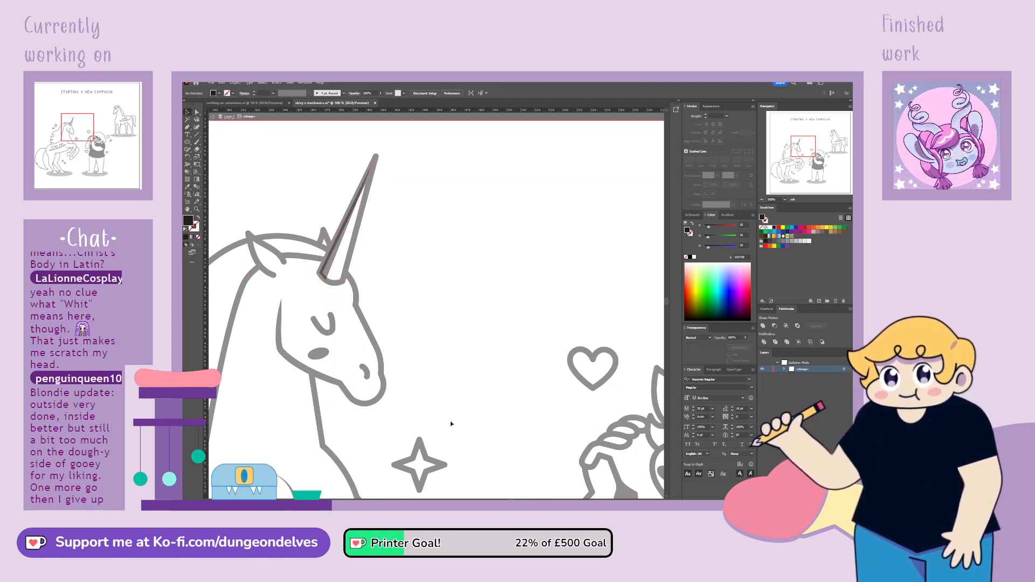
key(ctrl+minus)
key(ctrl+minus)
key(ctrl+minus)
double_click(460, 228)
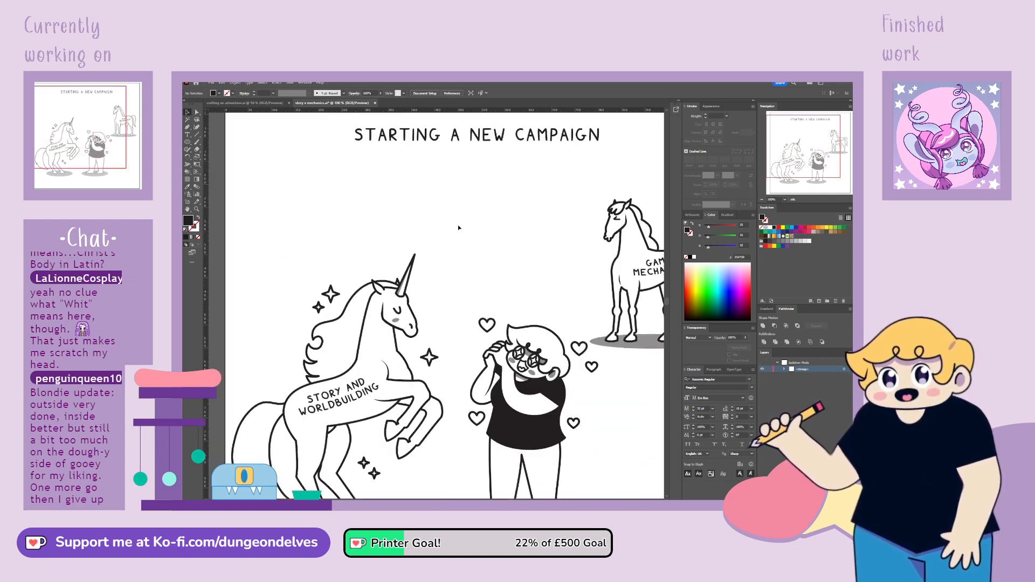
drag(609, 446, 563, 380)
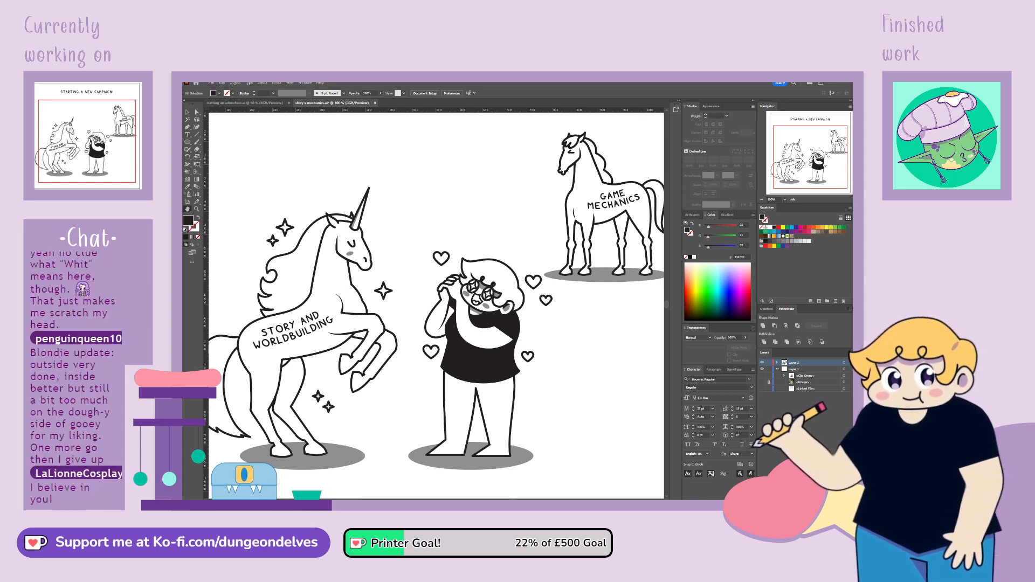
Reshape the shadow on the unicorn's horn by adjusting its anchor points near the horn's base with Direct Selection
key(ctrl+plus)
key(ctrl+plus)
drag(807, 148, 796, 140)
click(197, 113)
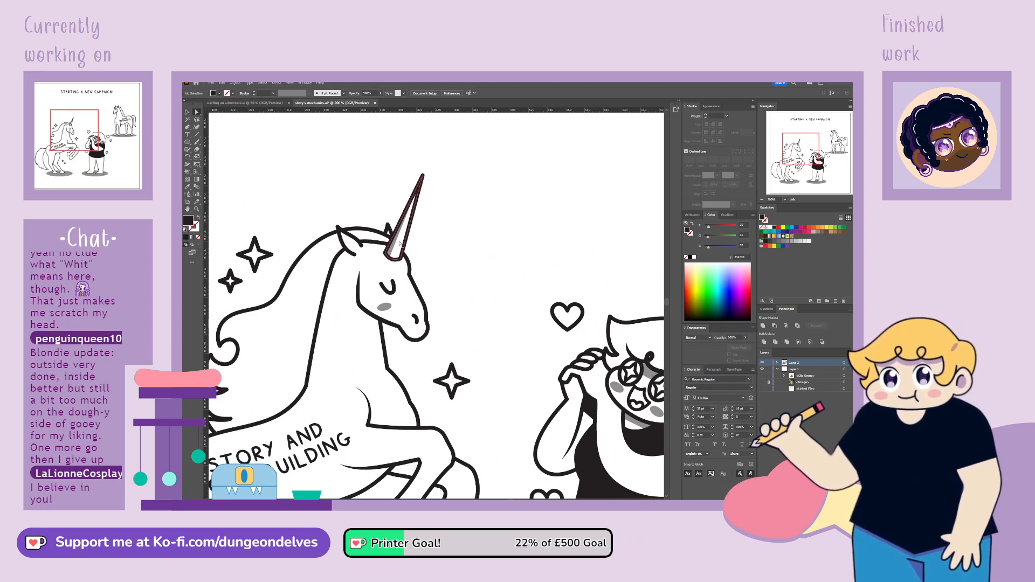
click(391, 259)
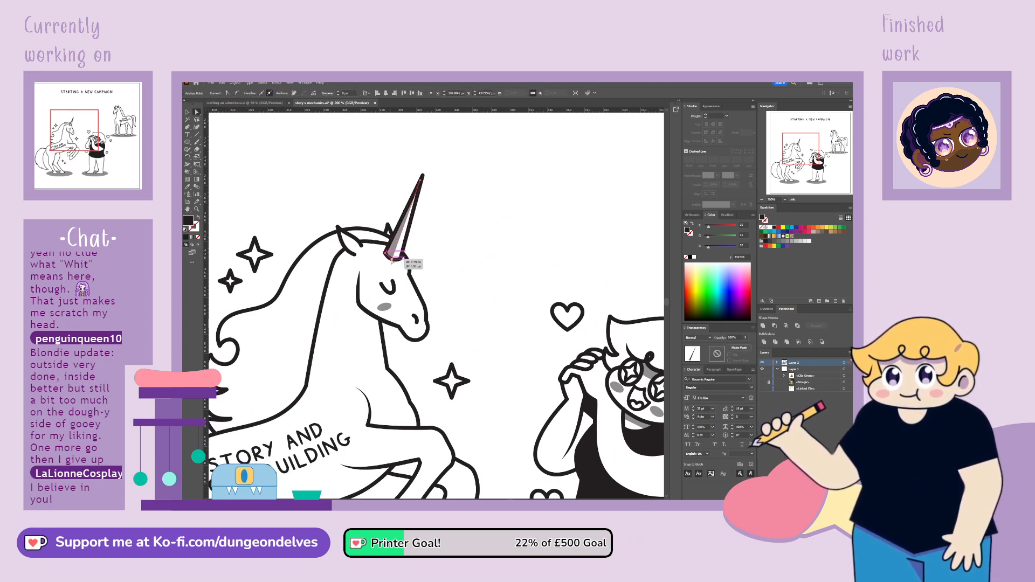
shift+click(406, 263)
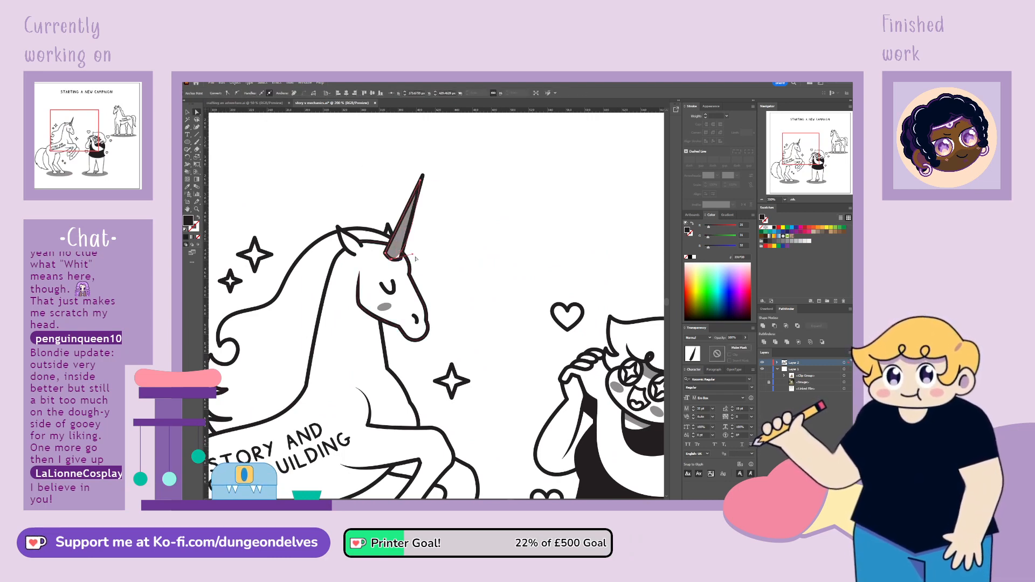
drag(413, 254, 399, 242)
click(468, 275)
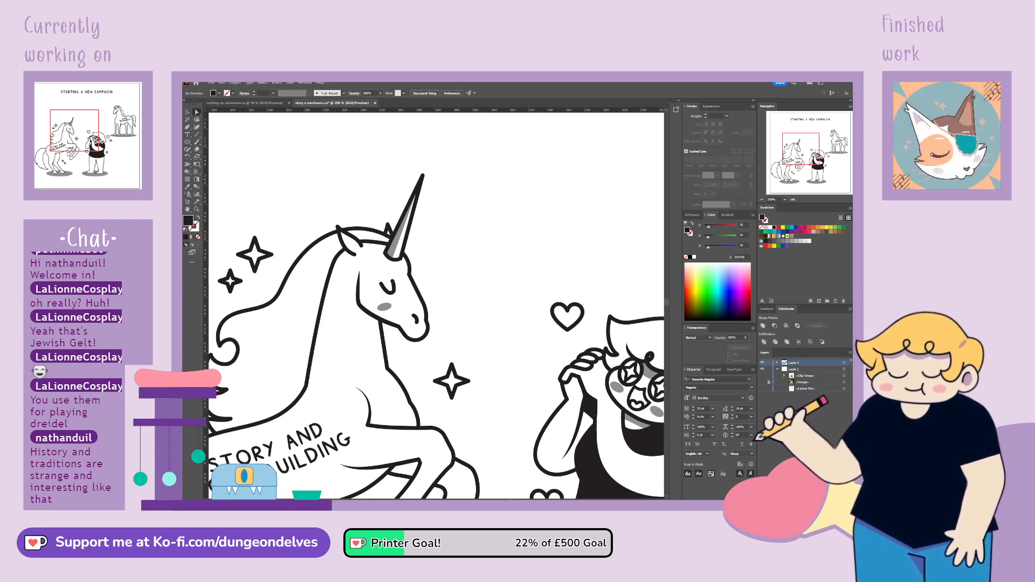
Draw a straight horizon line across the full artboard width with the horse outline's stroke style, passing behind the Game Mechanics horse's body
key(ctrl+minus)
key(ctrl+minus)
key(ctrl+minus)
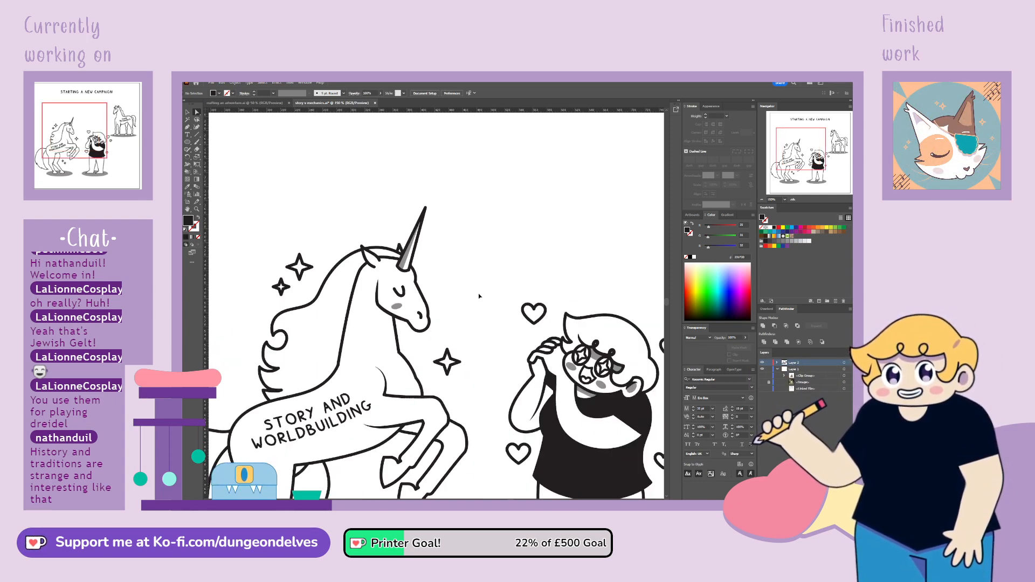
key(space)
drag(595, 404, 544, 383)
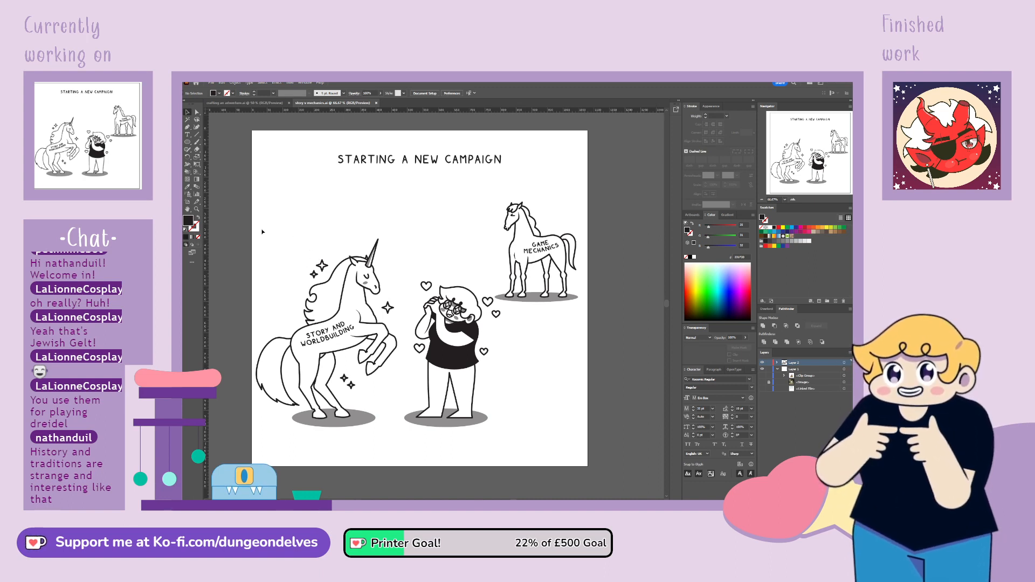
click(187, 127)
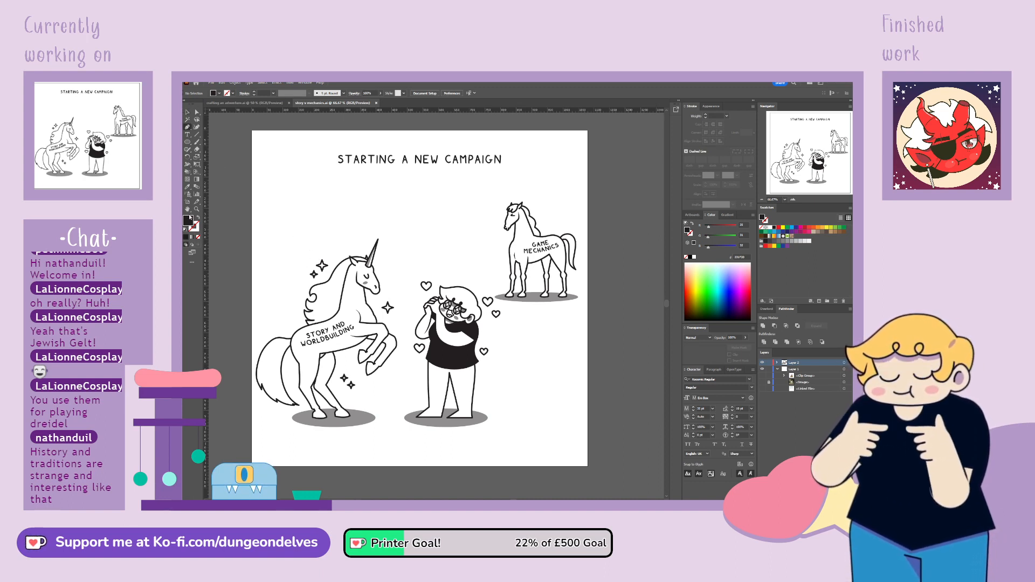
click(188, 113)
click(517, 231)
click(218, 130)
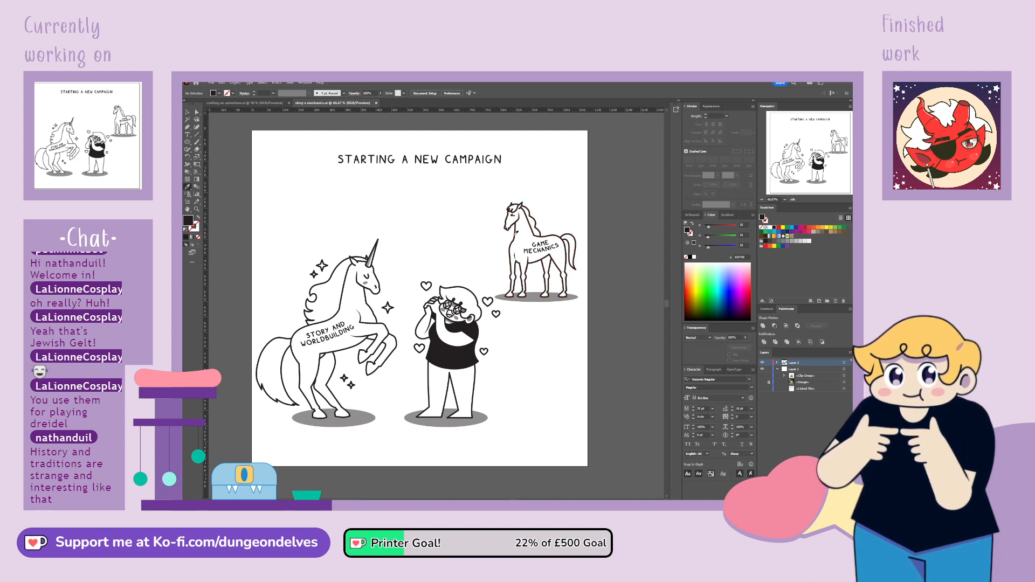
click(188, 128)
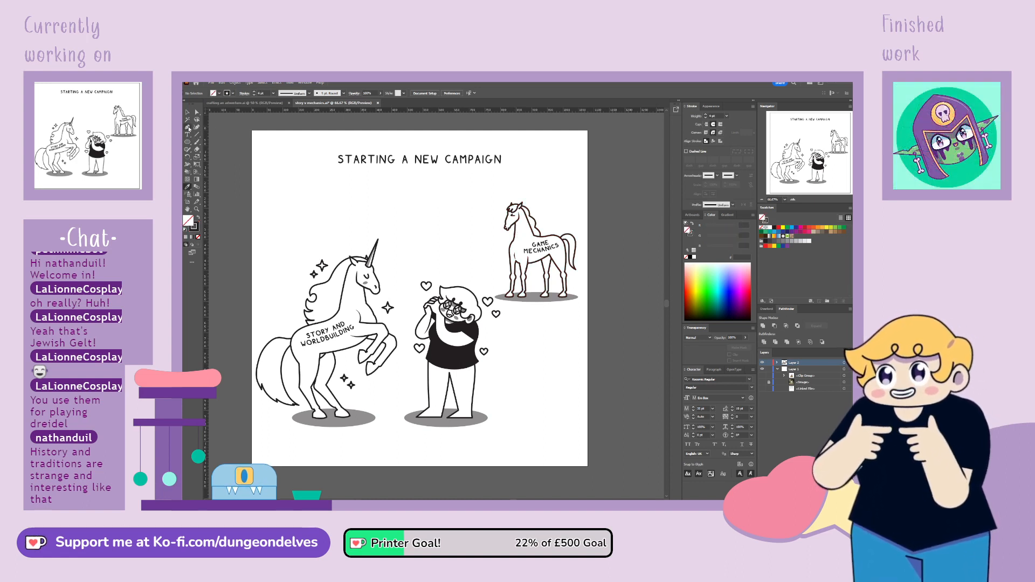
click(252, 250)
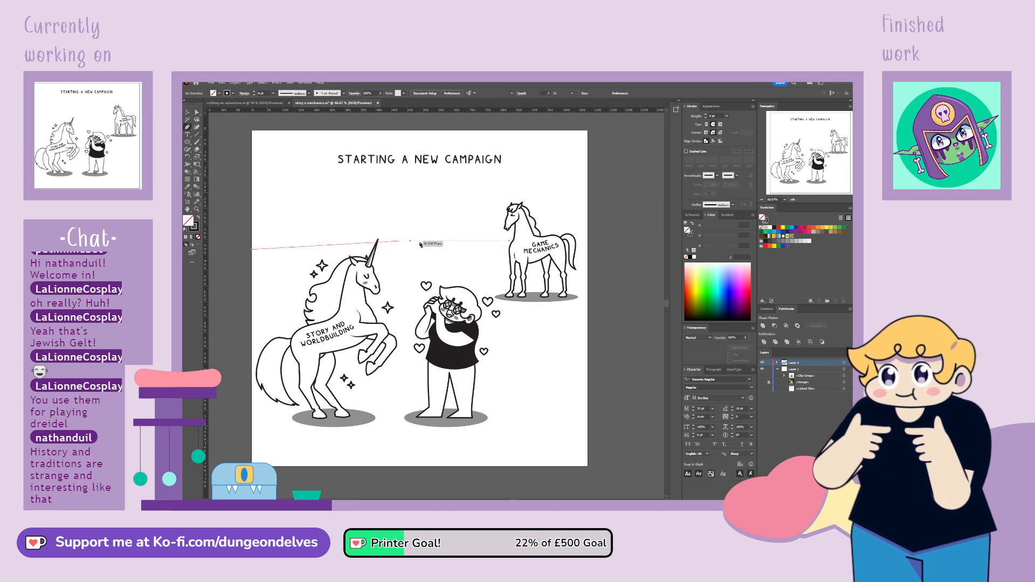
click(587, 250)
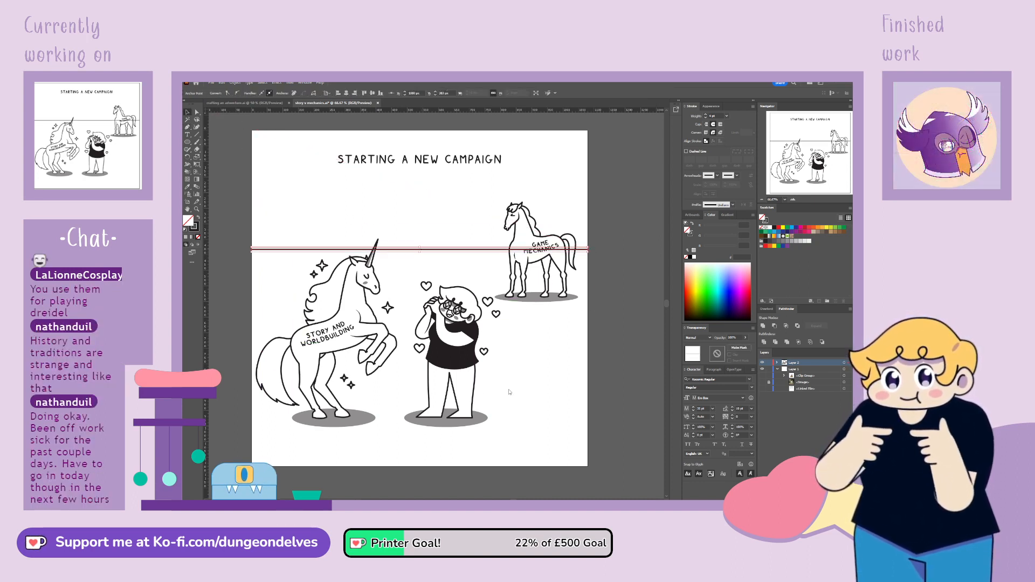
click(598, 389)
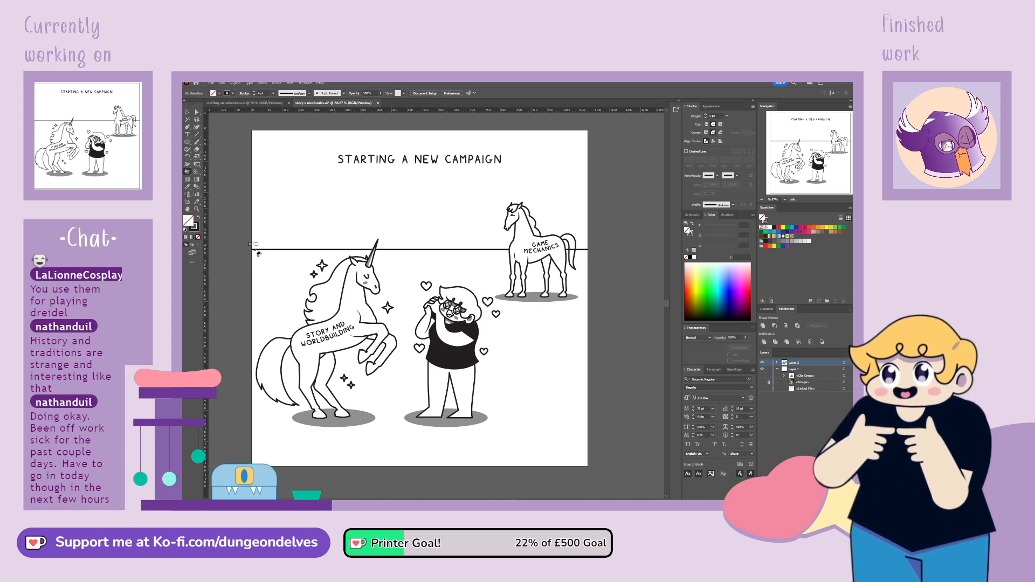
Try raising the unicorn and character well up across the horizon line, and undo the moves
key(d)
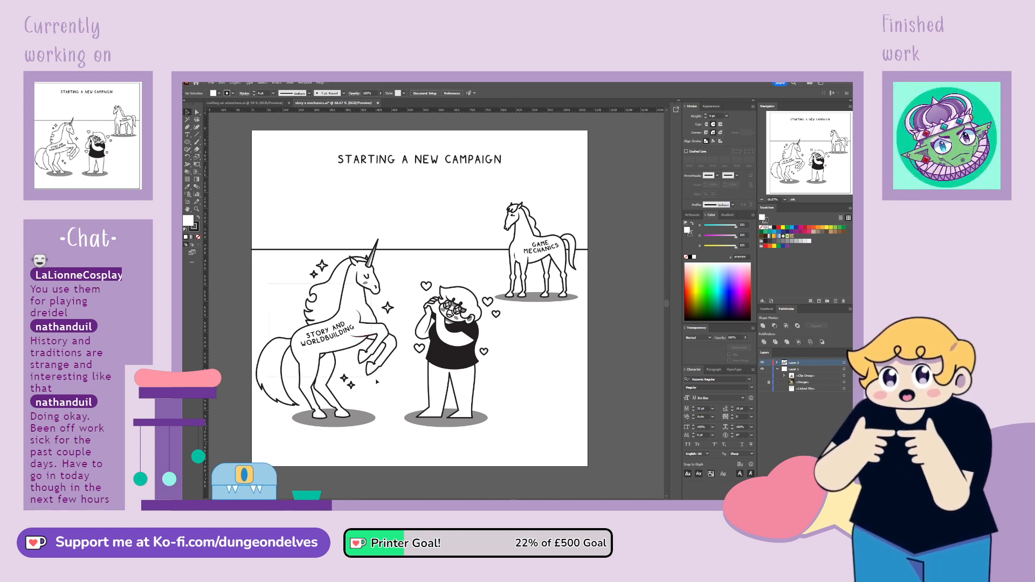
drag(463, 424, 464, 425)
drag(458, 356, 458, 351)
key(ctrl+z)
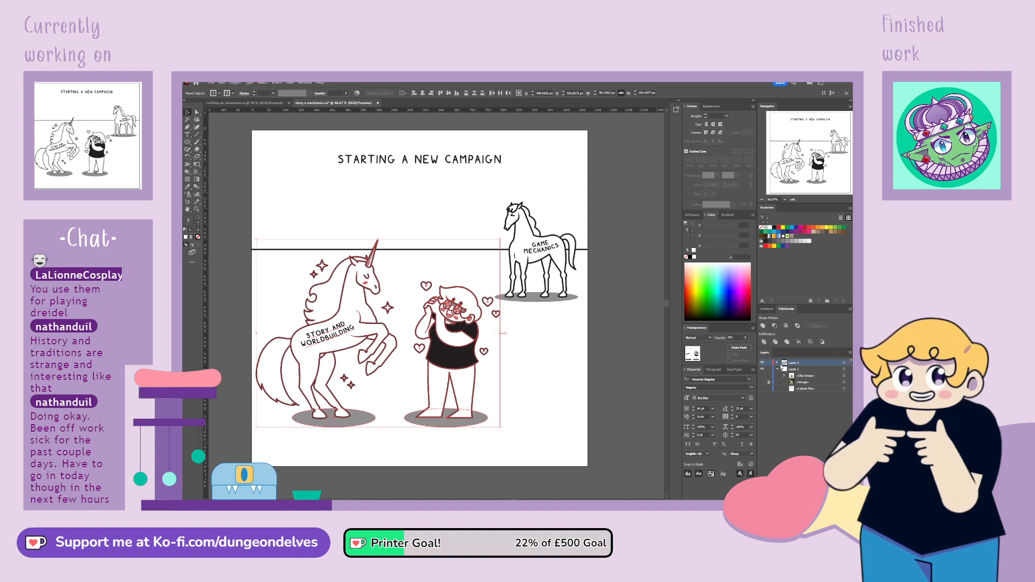
click(778, 363)
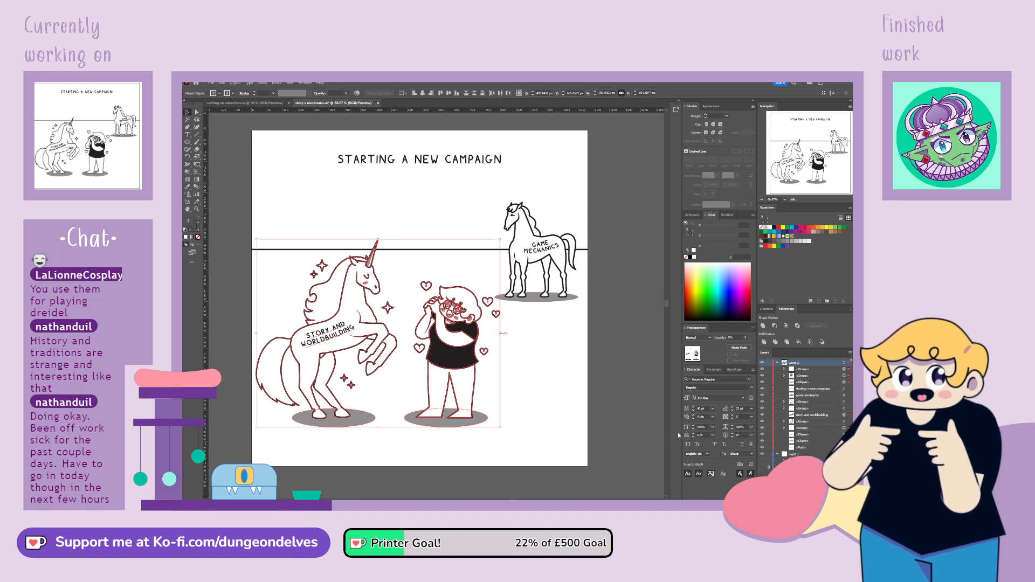
drag(258, 289, 484, 446)
mouse_move(455, 354)
mouse_down()
mouse_move(455, 293)
mouse_move(459, 341)
mouse_up()
click(437, 428)
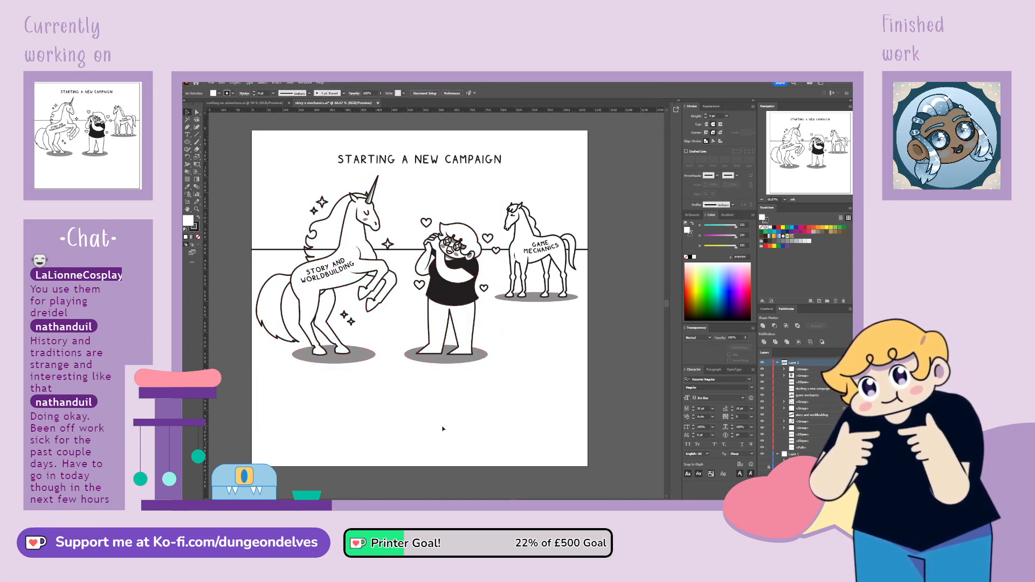
key(ctrl+z)
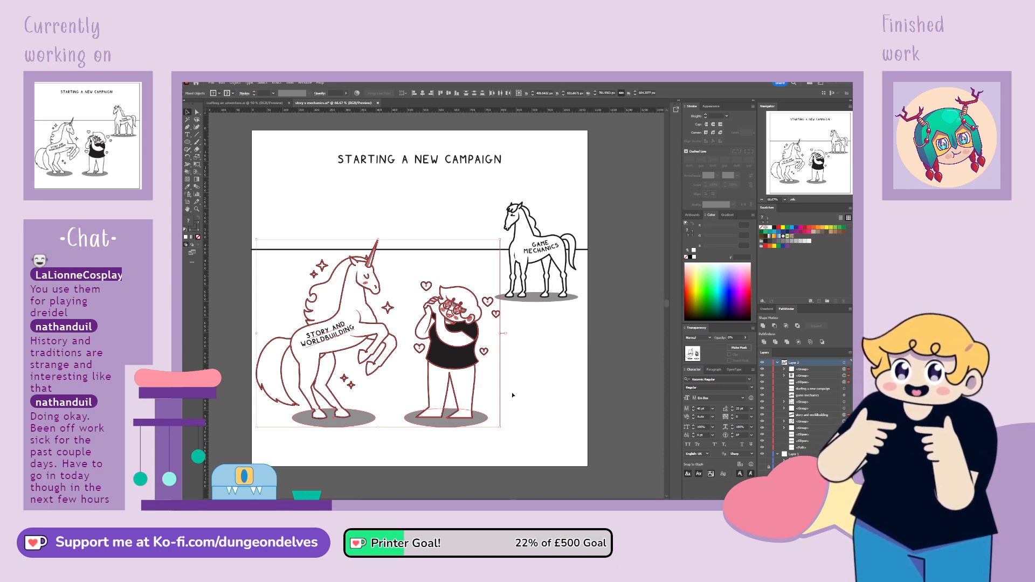
Try a smaller upward shift of the unicorn, character and ground shadows, and undo it
mouse_move(386, 328)
mouse_down()
mouse_move(386, 310)
mouse_move(386, 320)
mouse_up()
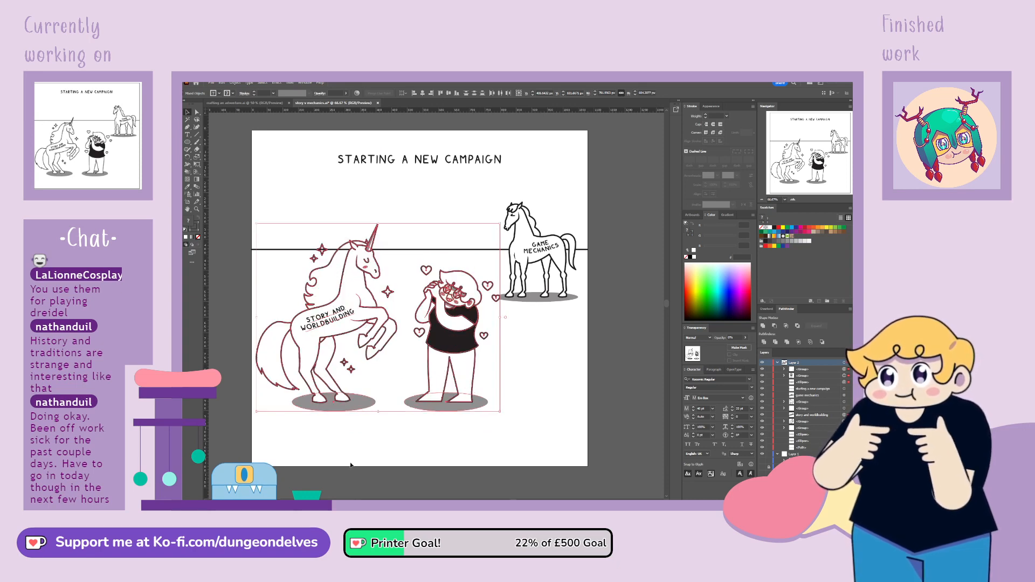
click(362, 440)
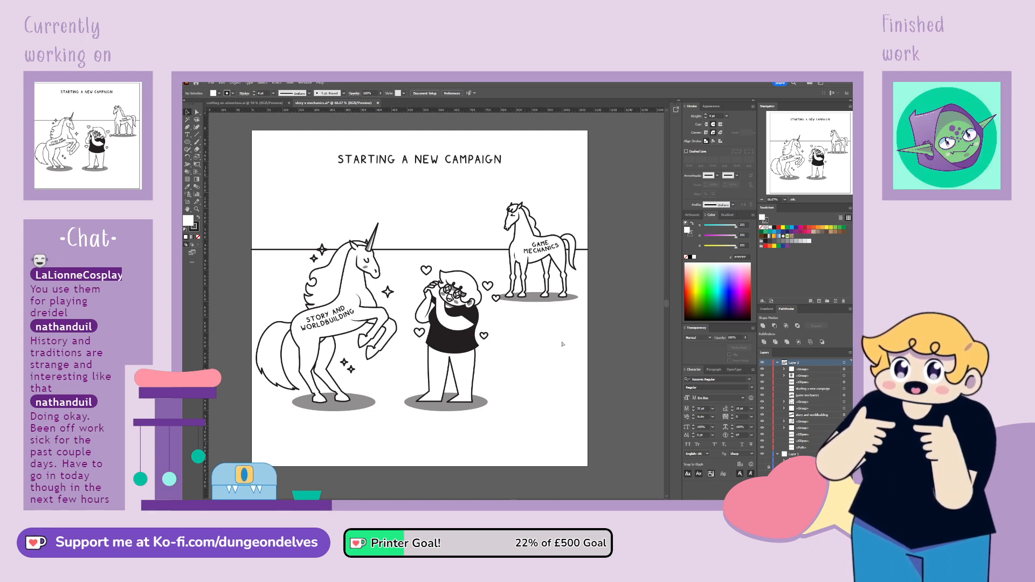
key(ctrl+z)
key(ctrl+z)
click(546, 486)
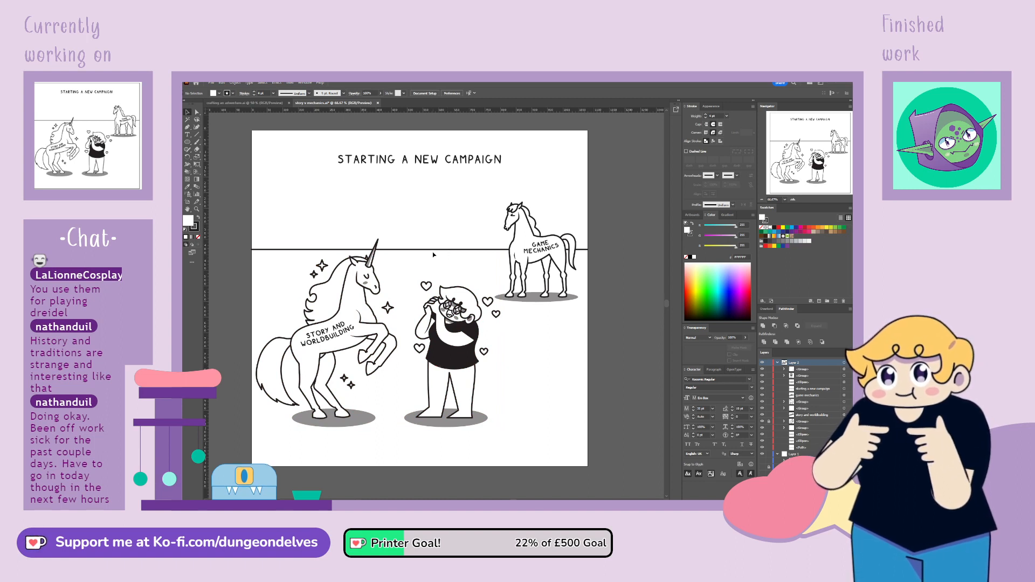
Lower the horizon line to just above the character's head, and reset the colours to white fill with black stroke
drag(441, 252, 440, 274)
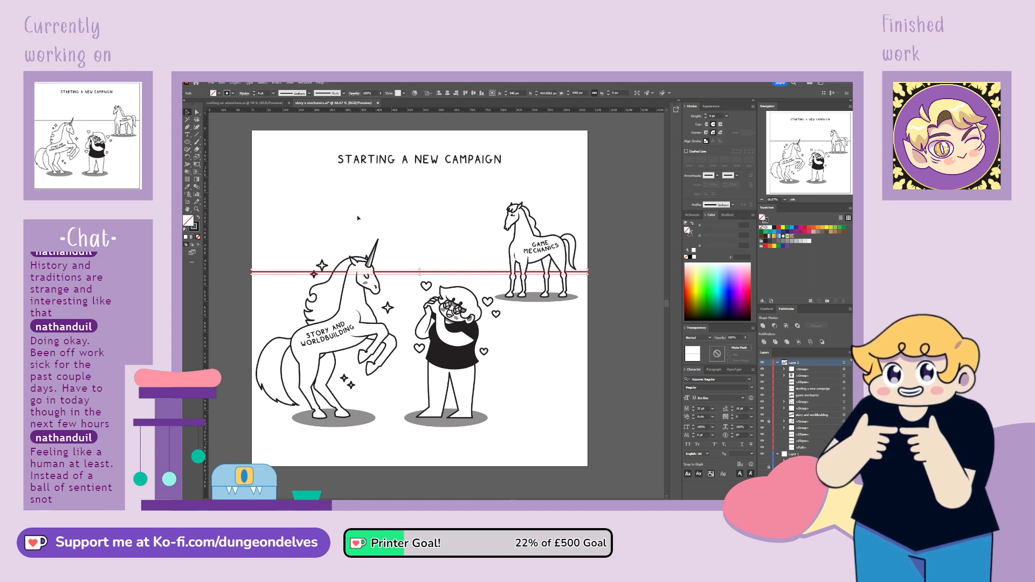
mouse_move(268, 274)
mouse_down()
mouse_move(267, 248)
mouse_move(270, 356)
mouse_move(269, 281)
mouse_up()
click(500, 390)
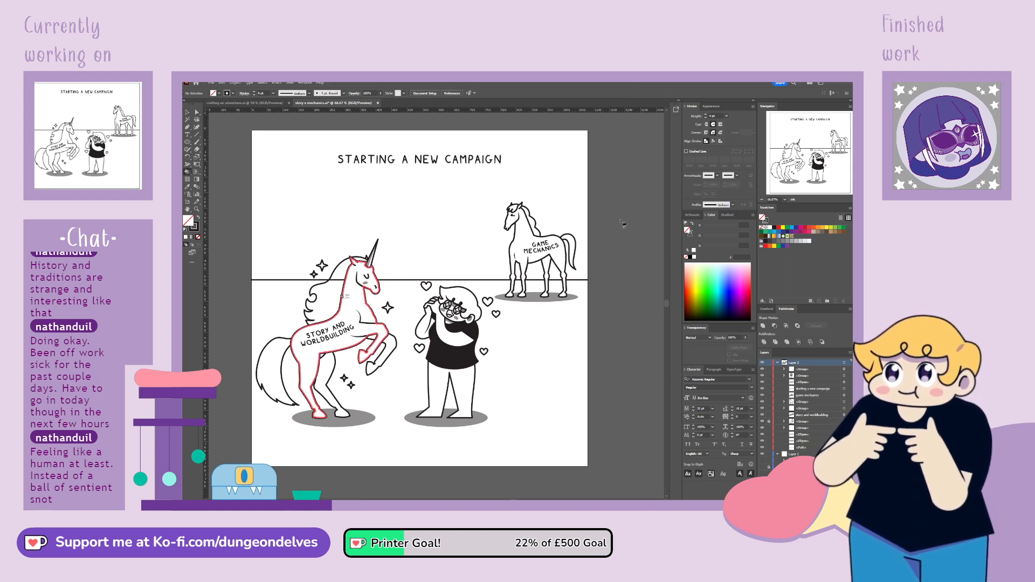
key(d)
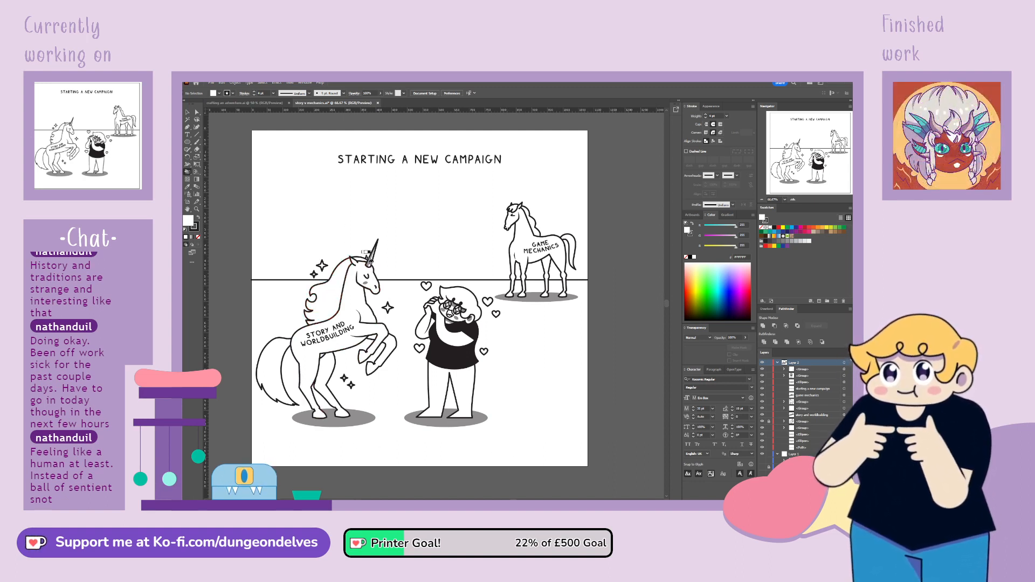
Select the unicorn and character, try nudging them up three increments, and nudge them back down
click(187, 112)
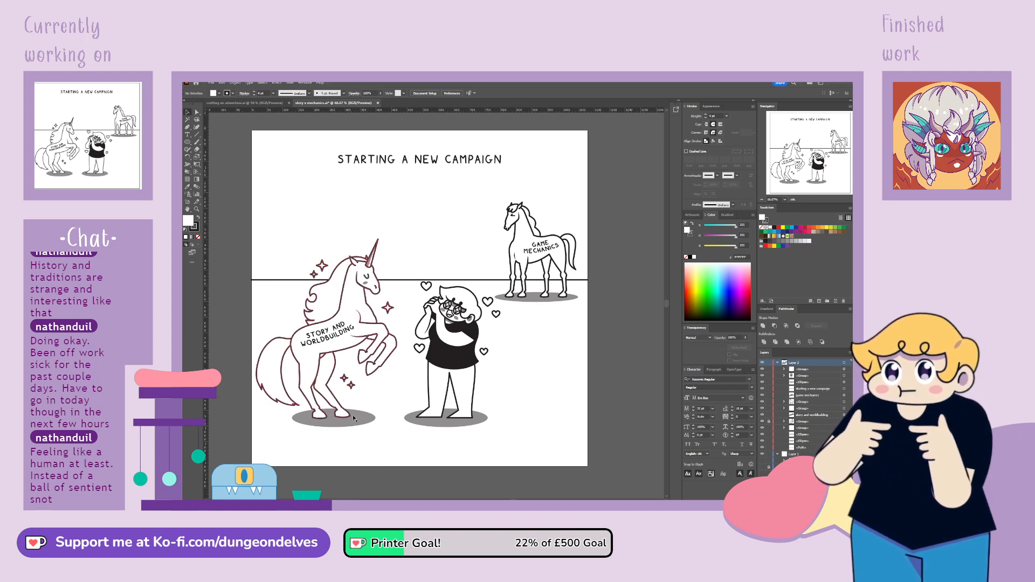
drag(458, 389, 475, 353)
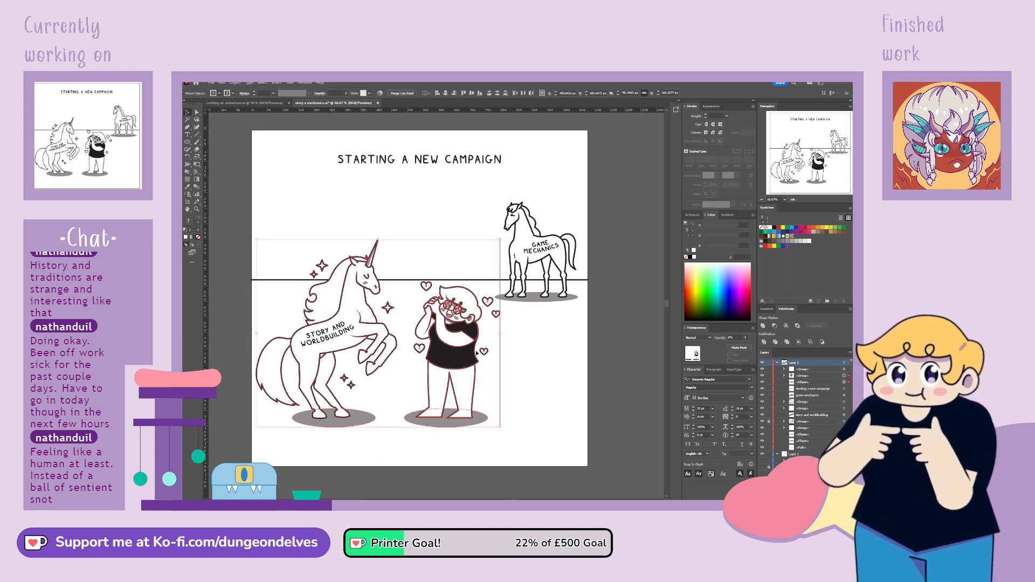
key(Up)
key(Up)
key(Up)
key(Up)
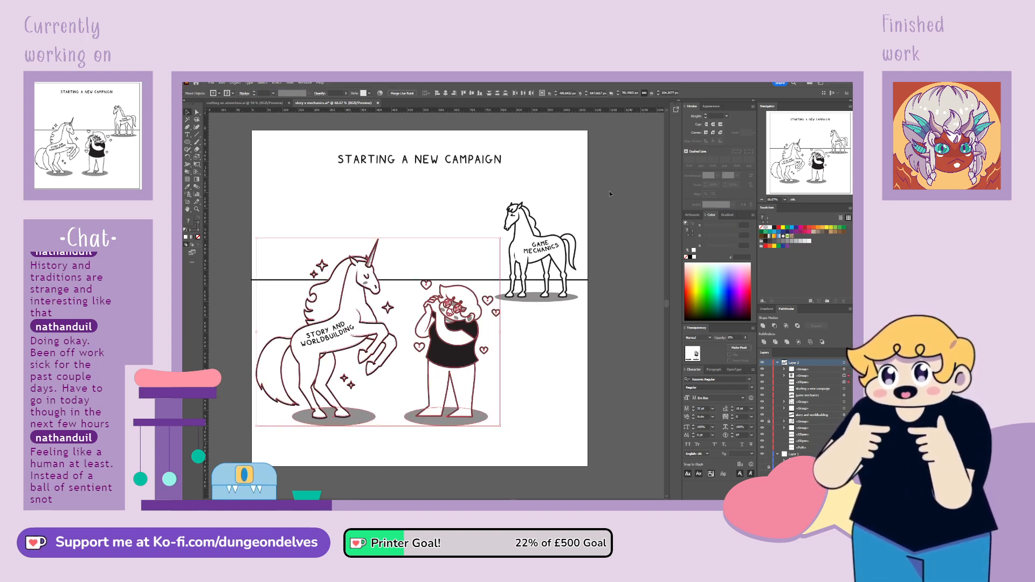
key(Down)
key(Down)
key(Down)
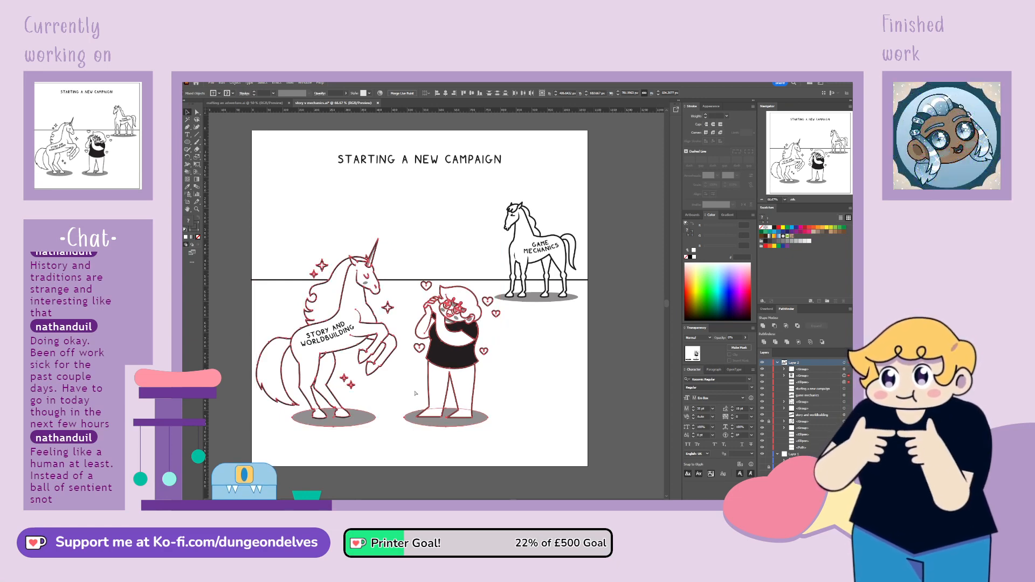
Select the unicorn with its label, the character, hearts, sparkles and ground shadows, and move them up slightly
click(416, 411)
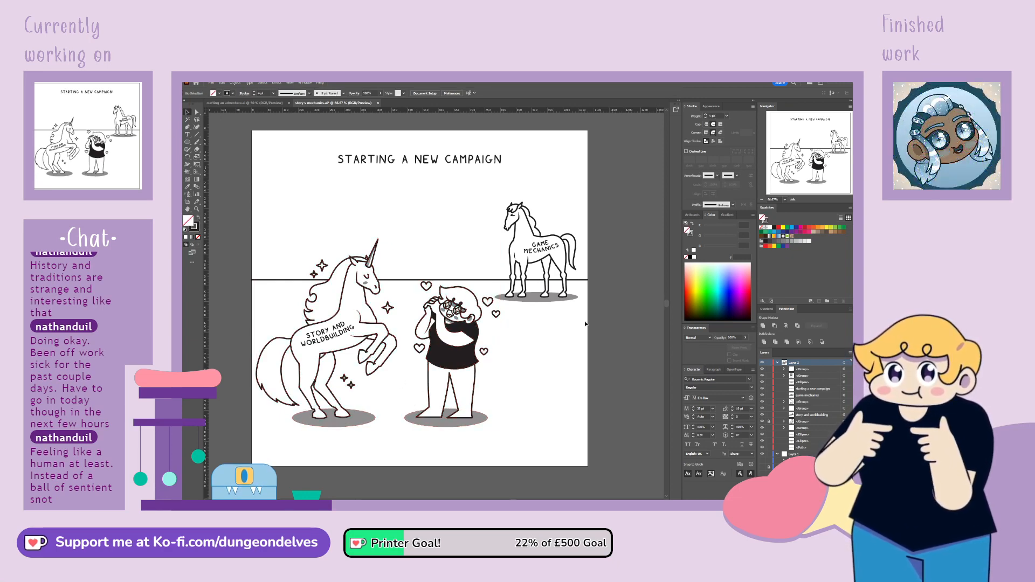
drag(286, 308, 483, 457)
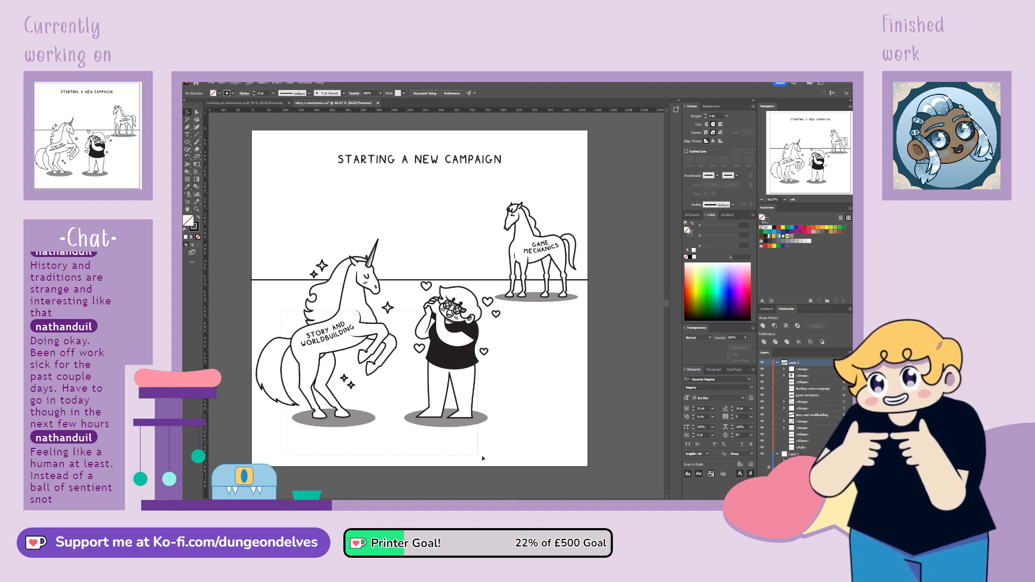
drag(462, 352, 461, 346)
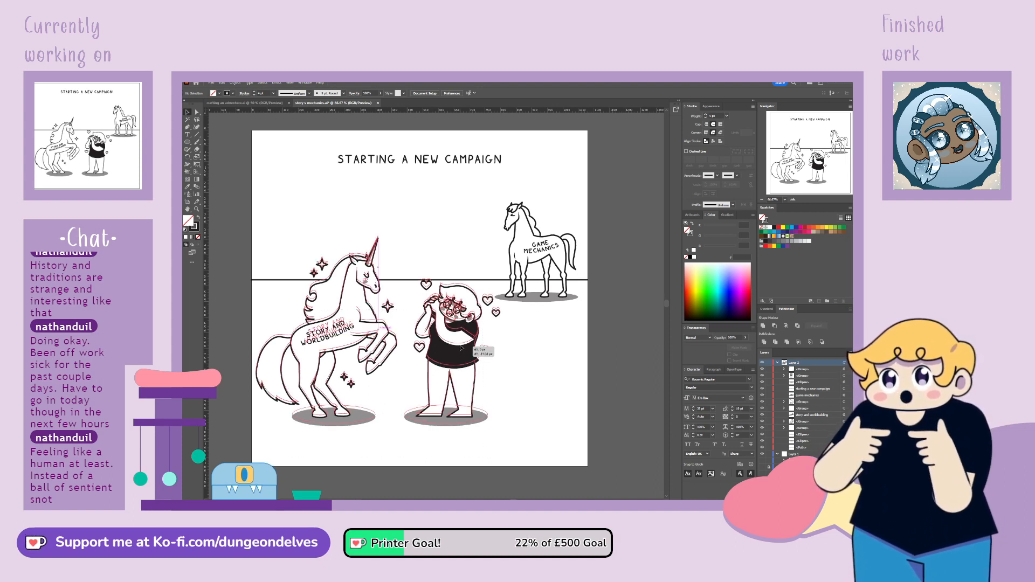
click(418, 452)
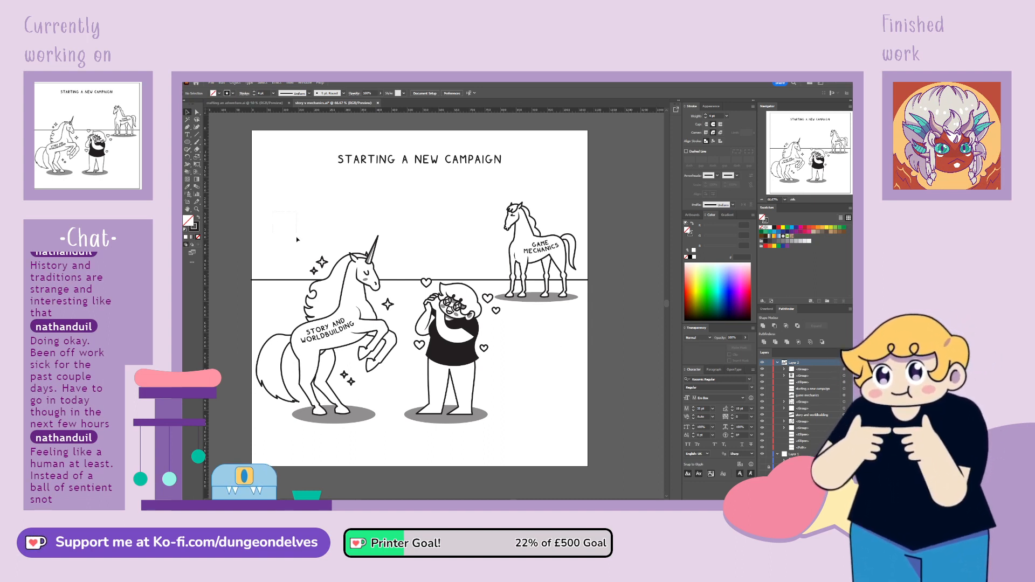
Select the character with the hearts and ground shadow, and shift them slightly closer to the unicorn
drag(553, 429, 553, 429)
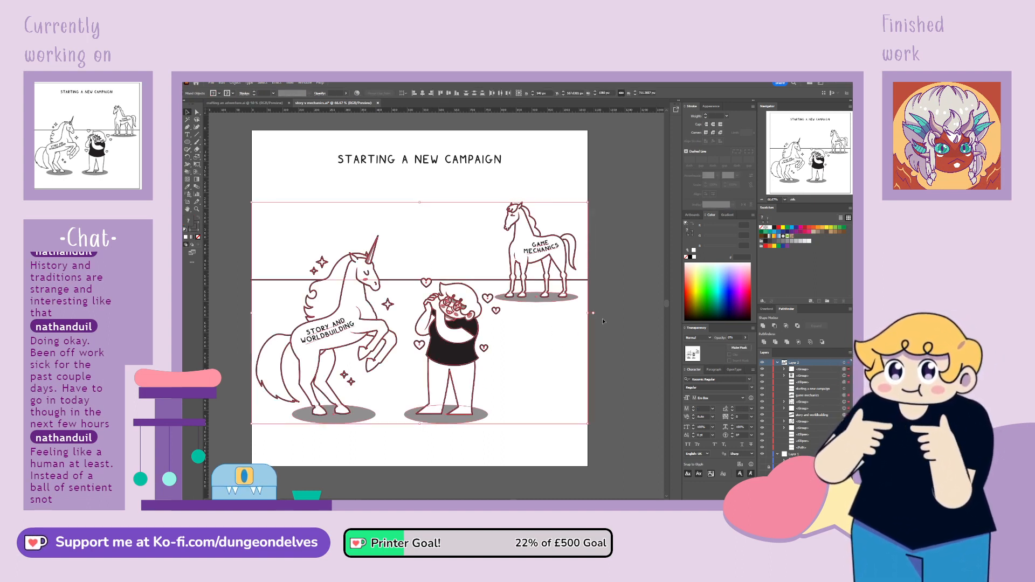
click(616, 312)
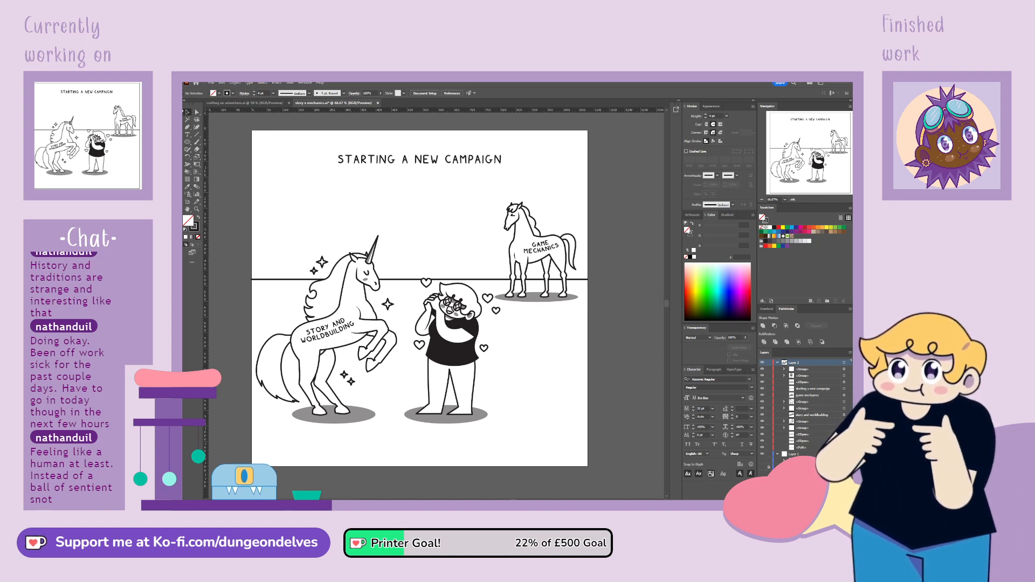
drag(516, 371, 470, 386)
click(511, 405)
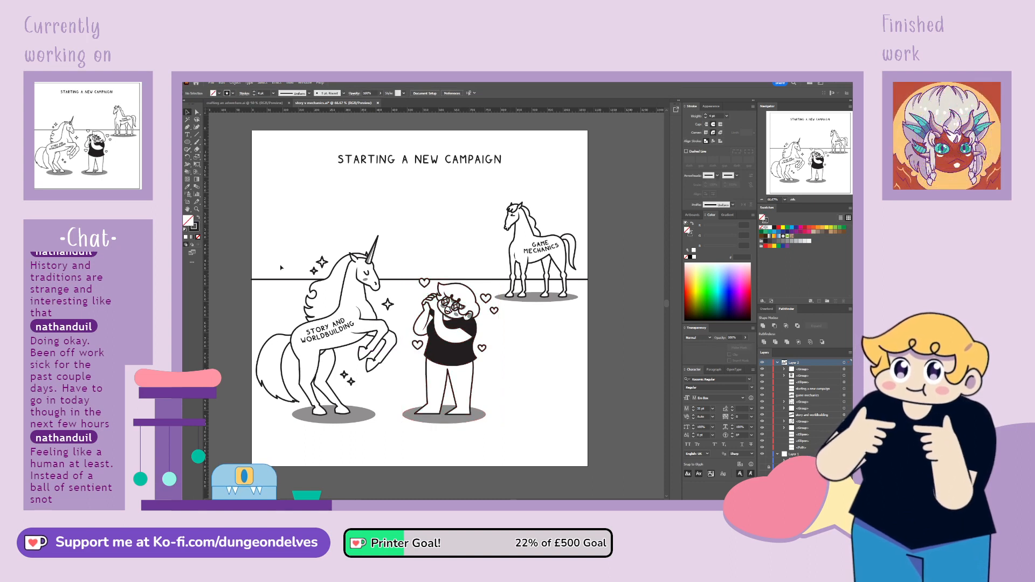
Delete the straight horizon line, try a freehand curved hill line rising from the unicorn to the horse, and undo the curve
click(281, 279)
key(Delete)
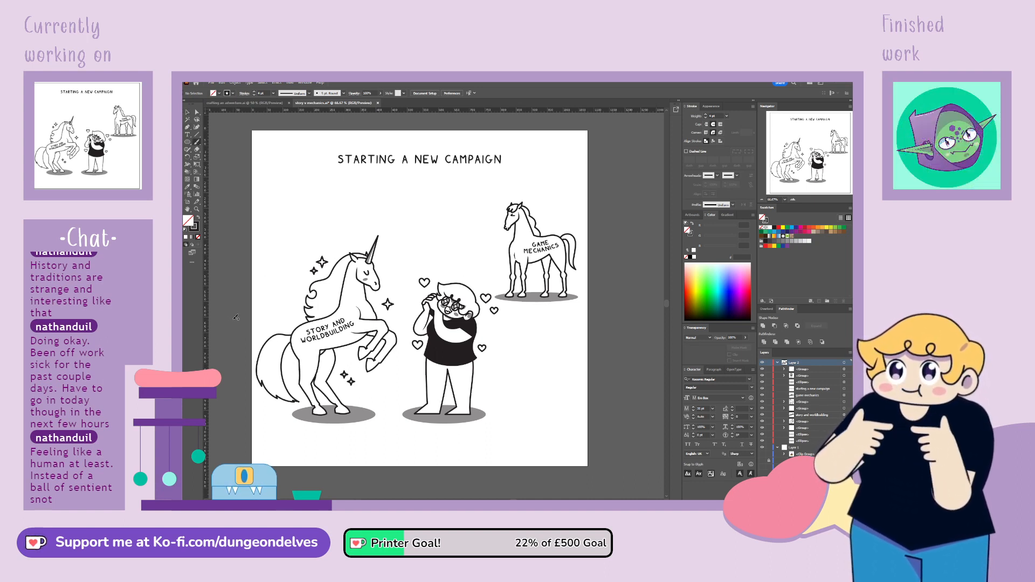
mouse_move(237, 321)
mouse_down()
mouse_move(314, 295)
mouse_move(453, 214)
mouse_move(568, 209)
mouse_up()
key(ctrl+z)
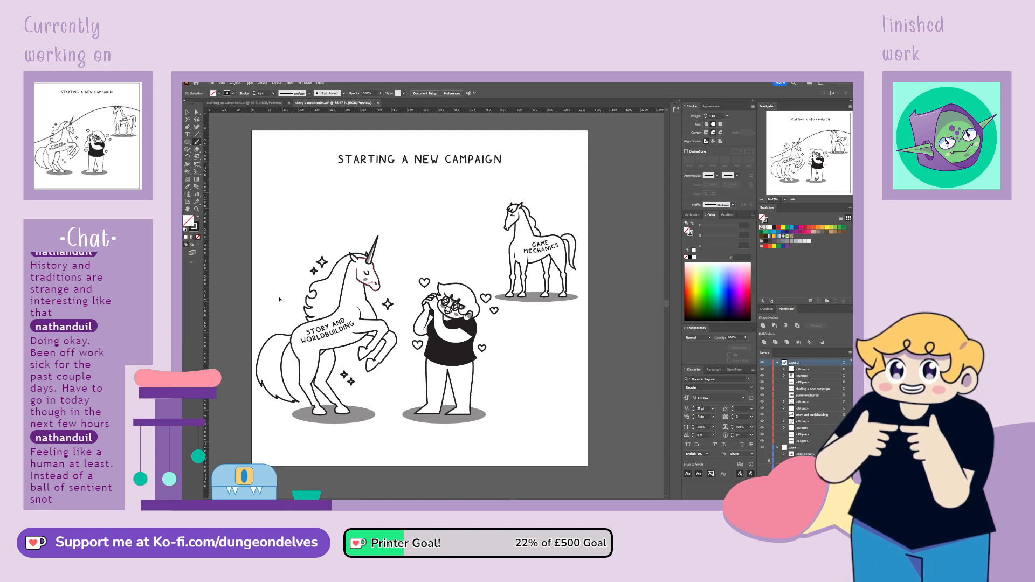
Draw a freehand hill line rising from the unicorn's side to the horse's head, and place it behind all figures in the layer
mouse_move(314, 258)
mouse_down()
mouse_move(445, 216)
mouse_move(561, 212)
mouse_move(603, 227)
mouse_up()
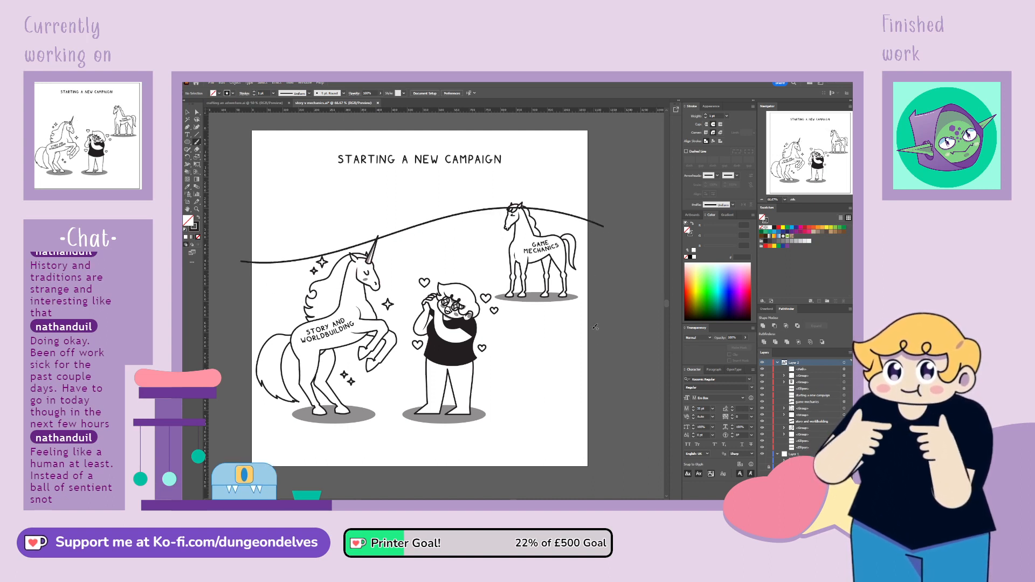
drag(805, 372, 803, 450)
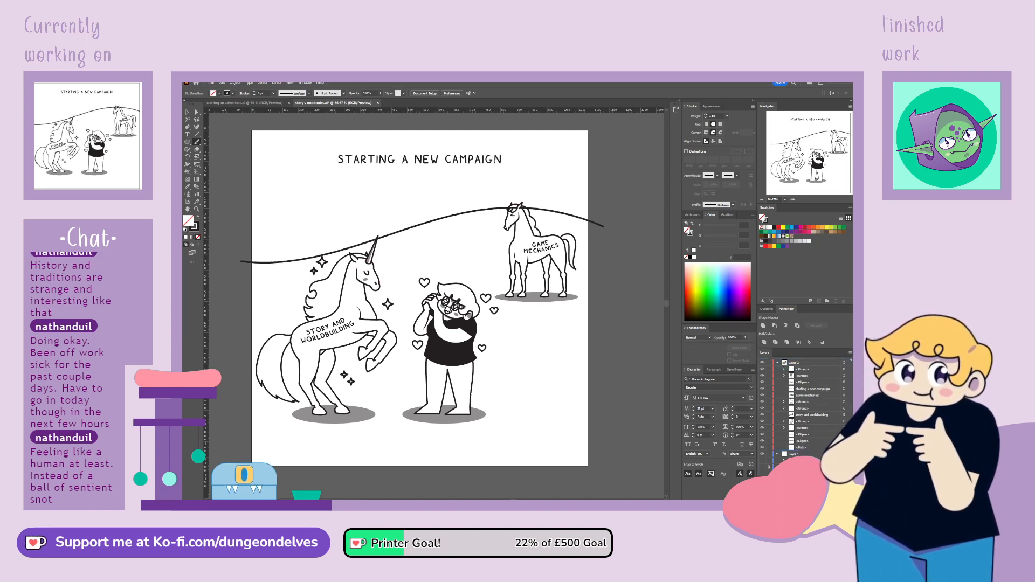
Select the new hill line and set its stroke weight to 4 pt
click(188, 111)
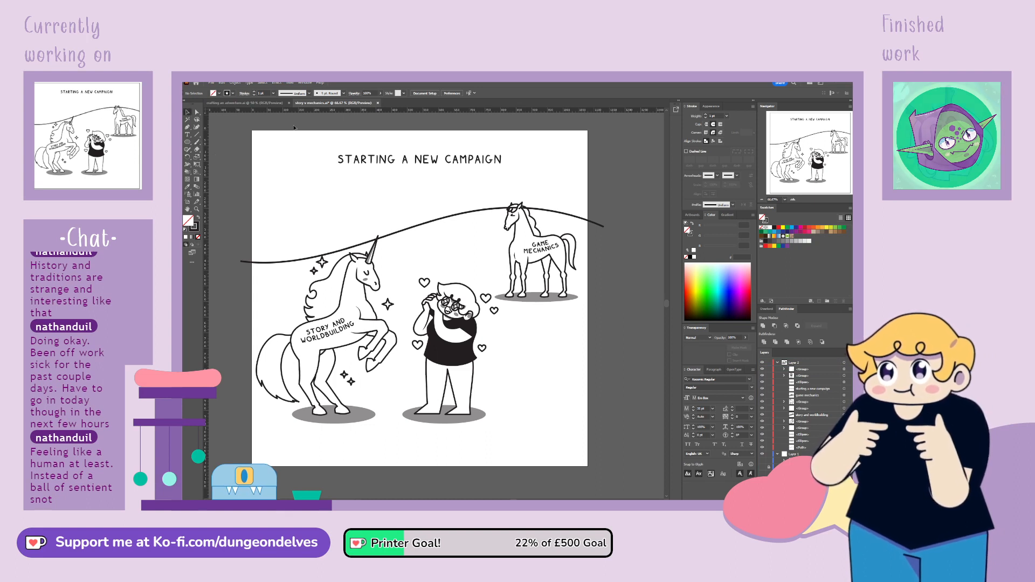
click(440, 218)
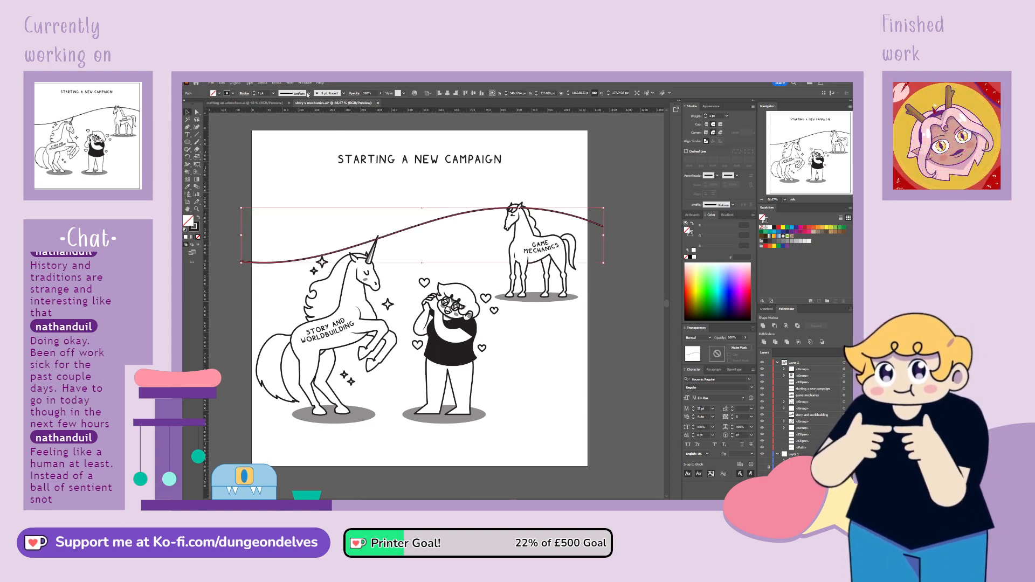
click(331, 109)
drag(266, 93, 219, 103)
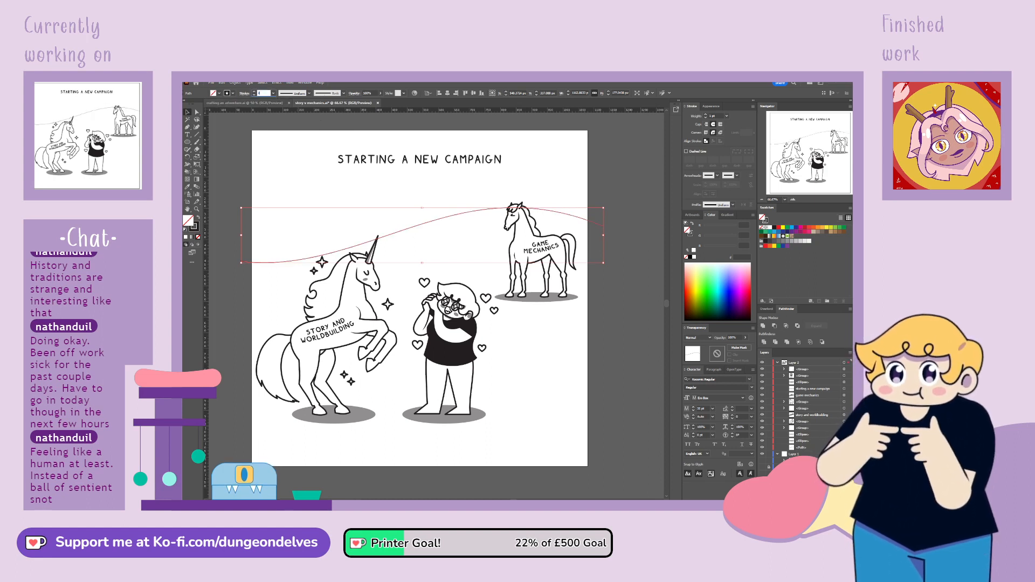
text(4)
key(Return)
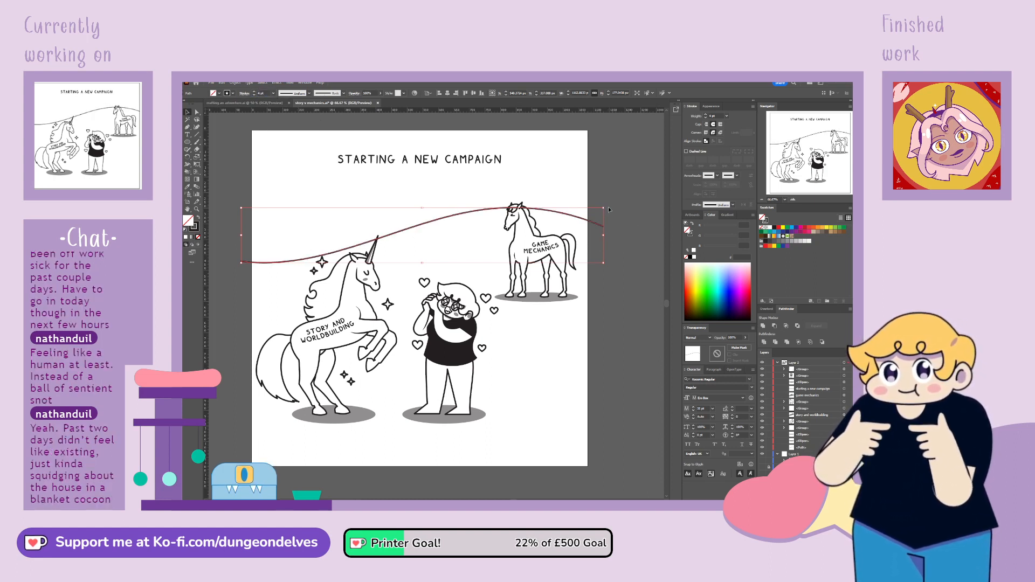
Lower and slightly flatten the hill line so it runs behind the unicorn's neck and the horse's body
drag(607, 207, 597, 264)
click(615, 300)
key(a)
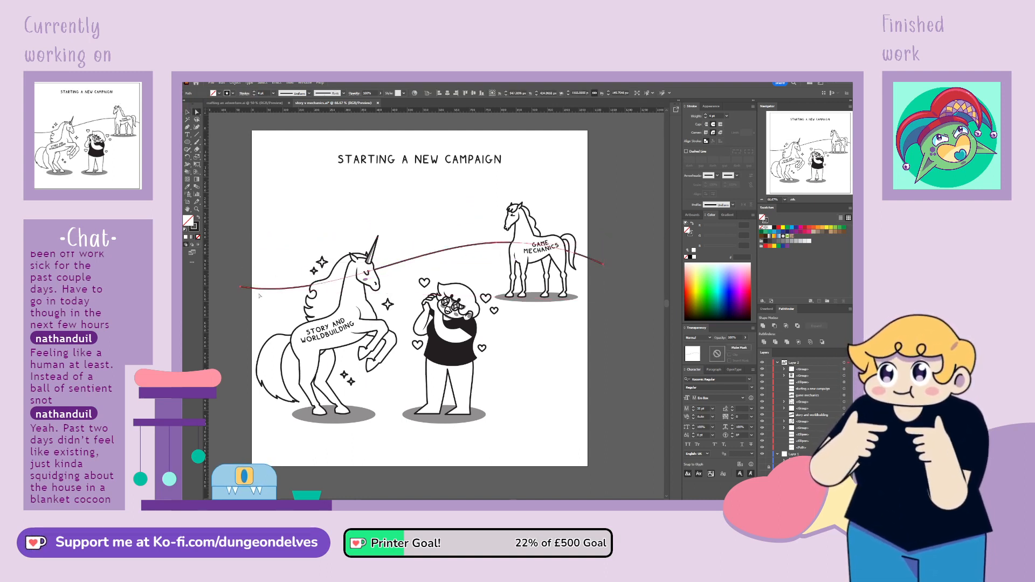
Lower the unicorn-side end and middle anchor of the hill line to steepen the slope up to the horse
click(241, 287)
shift+click(369, 273)
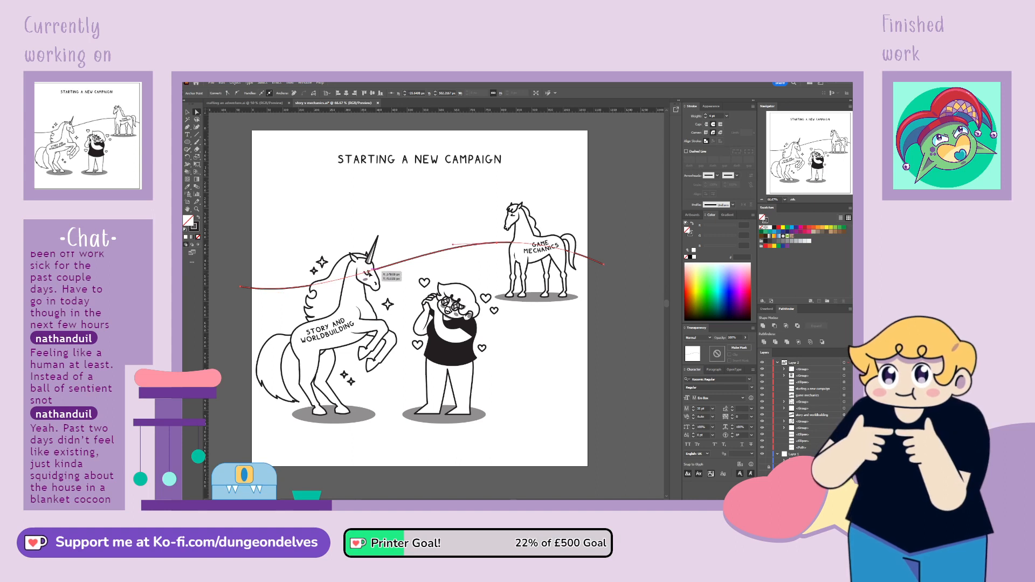
drag(370, 274, 458, 248)
click(370, 298)
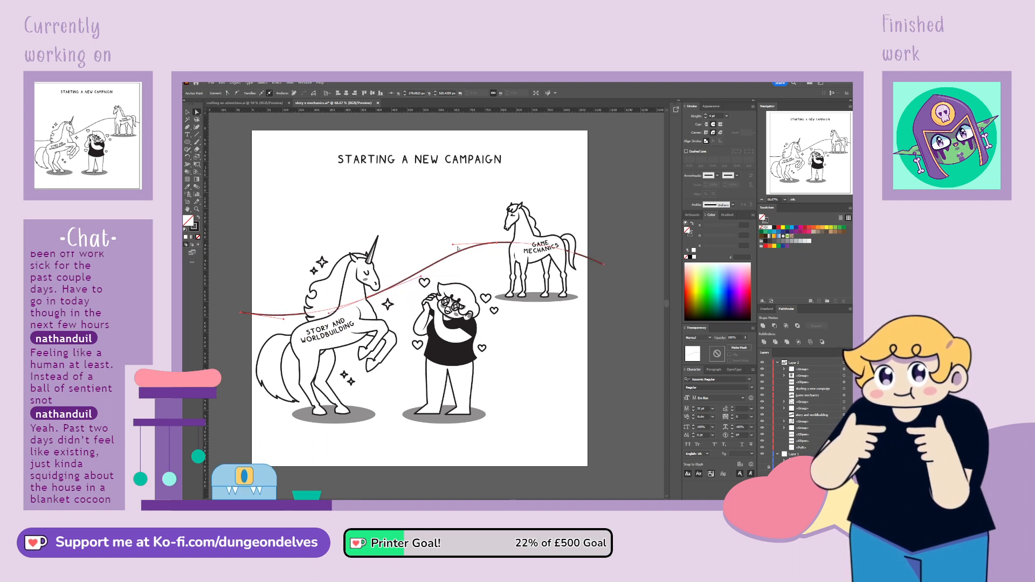
Tilt the curve handle at the hill's crest downward to smooth the slope leading up to the horse
click(459, 252)
click(483, 244)
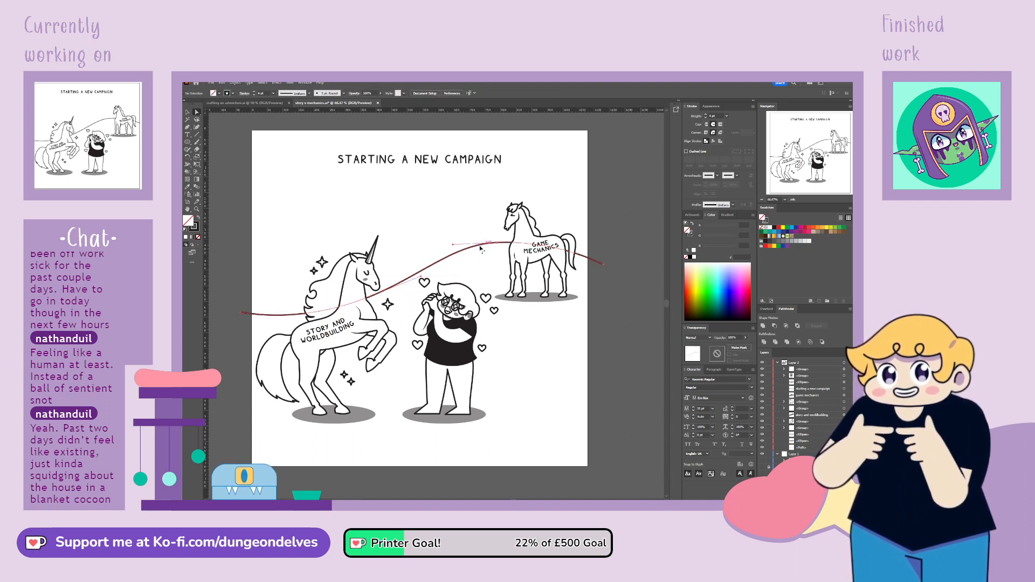
drag(453, 245, 456, 251)
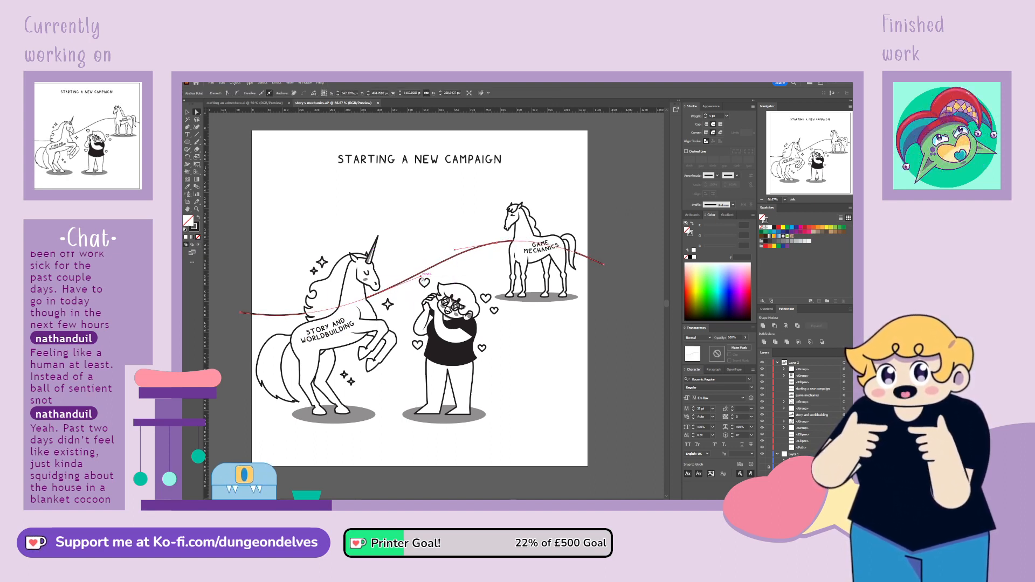
click(421, 276)
click(264, 250)
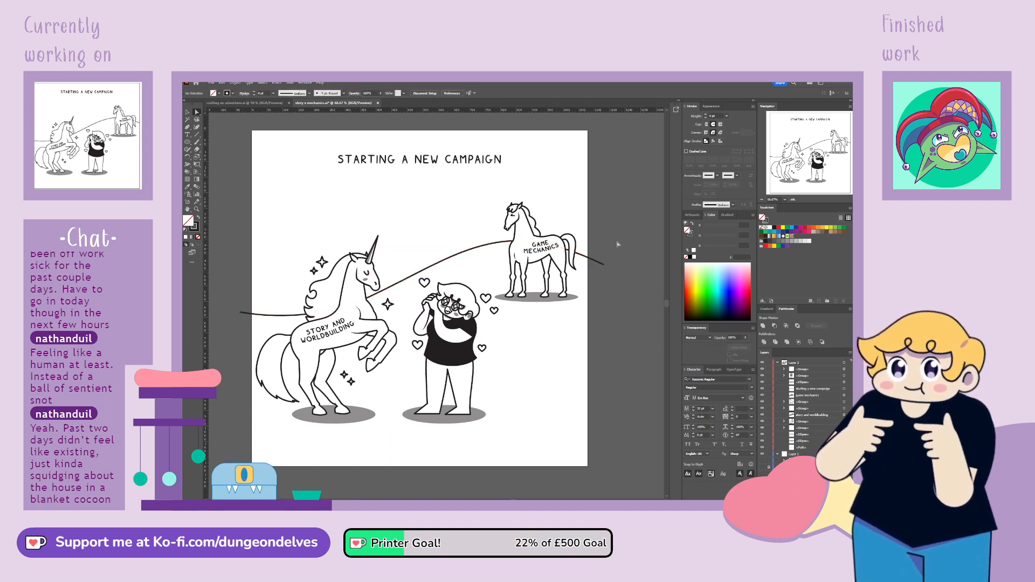
Raise the end of the hill line beyond the horse's tail slightly to soften its descent
click(604, 266)
drag(608, 263, 608, 256)
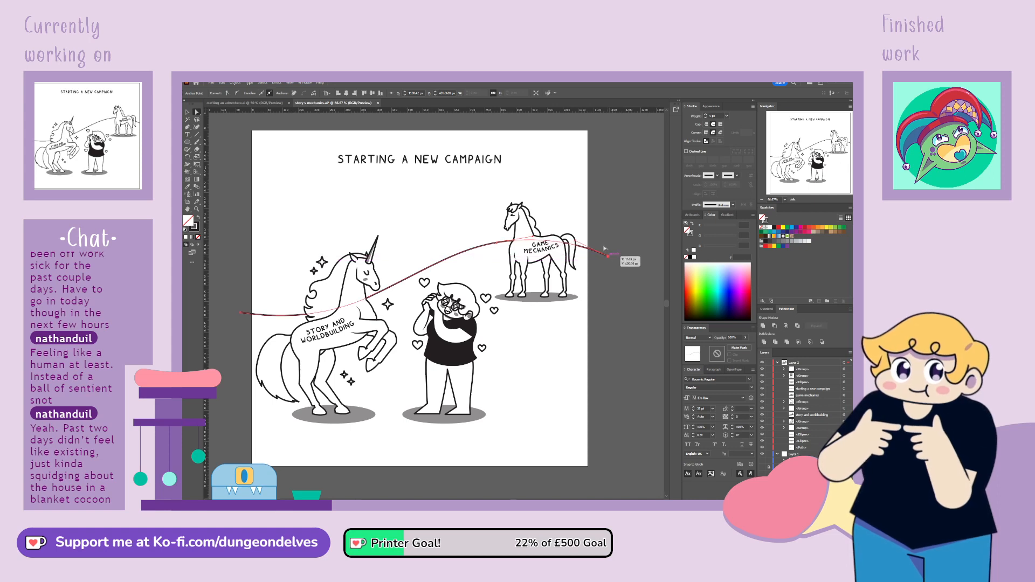
click(610, 240)
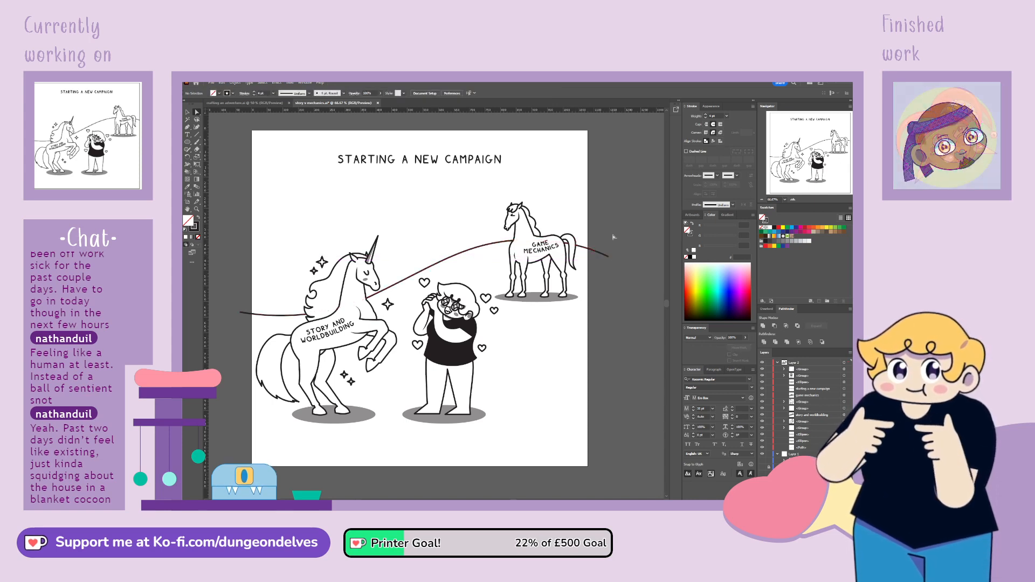
Adjust the curve handles on the hill's rising section to deepen the dip behind the unicorn
click(421, 273)
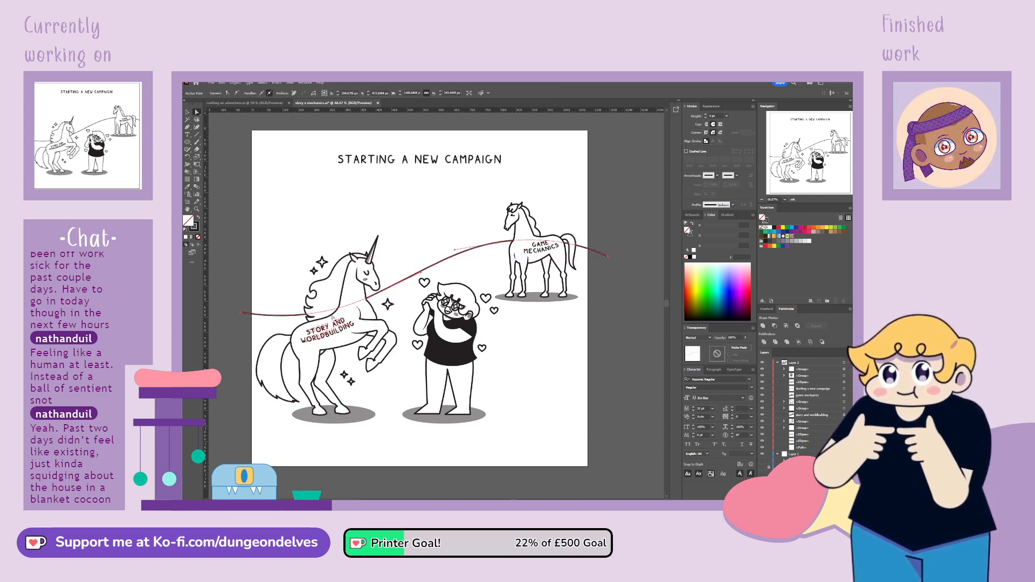
drag(420, 273, 421, 271)
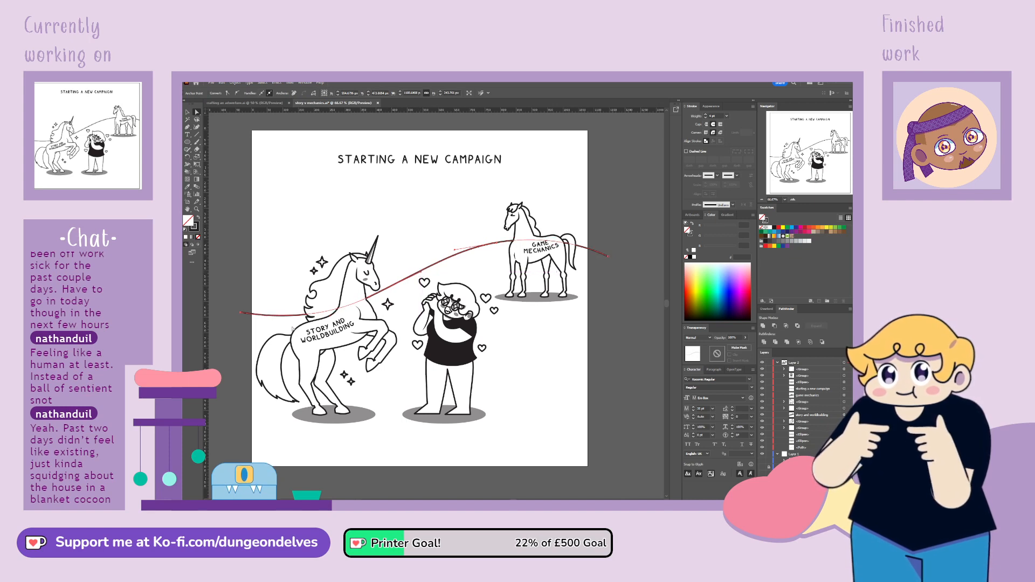
click(242, 313)
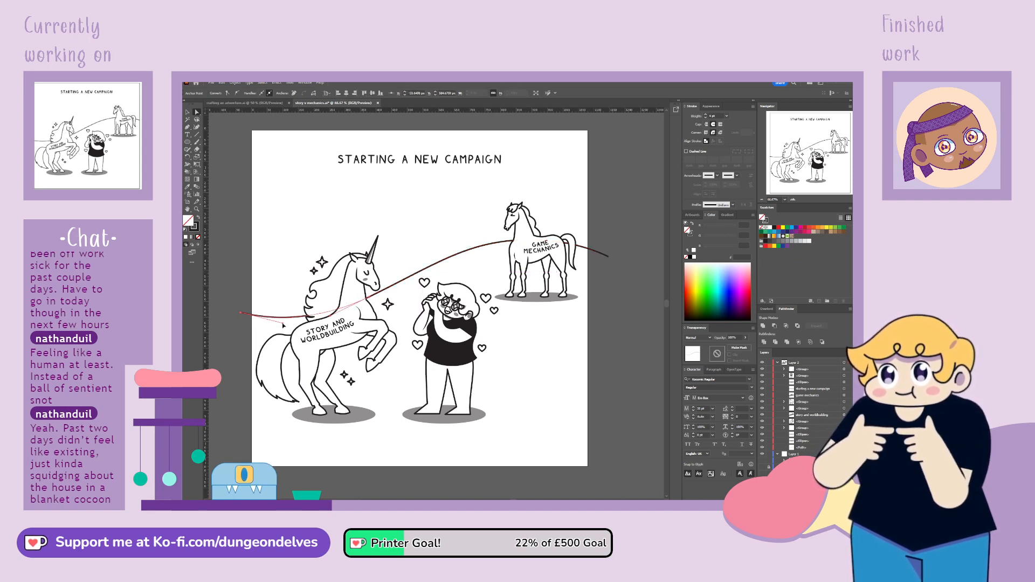
click(247, 280)
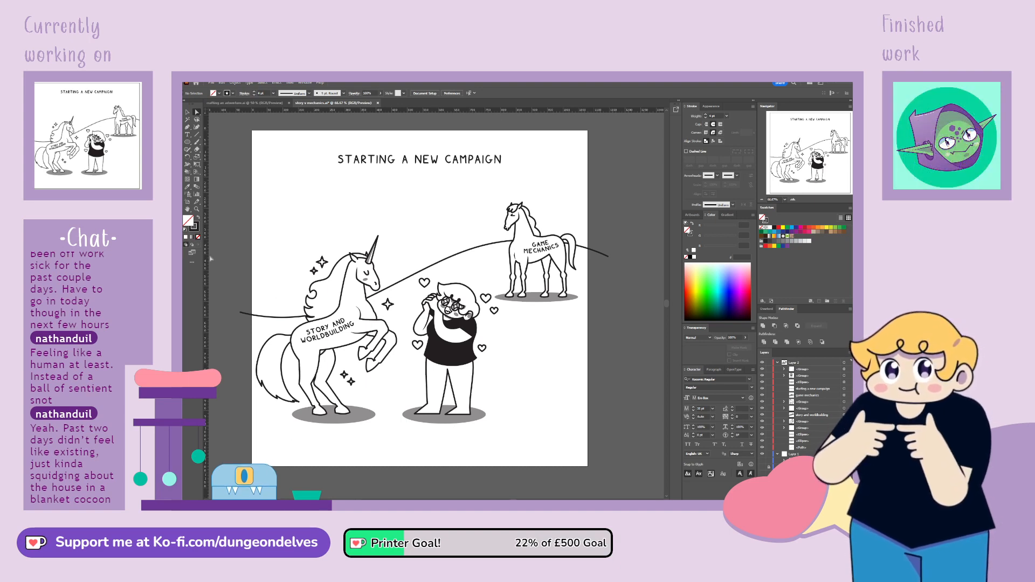
Raise the hill line's end anchor beside the unicorn slightly, and adjust the slope near the unicorn's chest
click(243, 313)
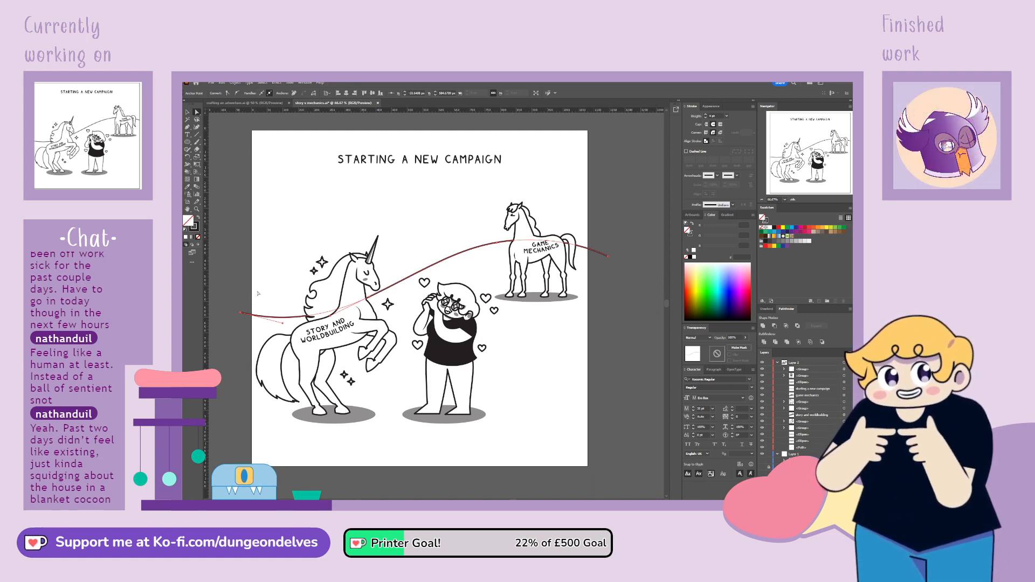
drag(242, 313, 240, 303)
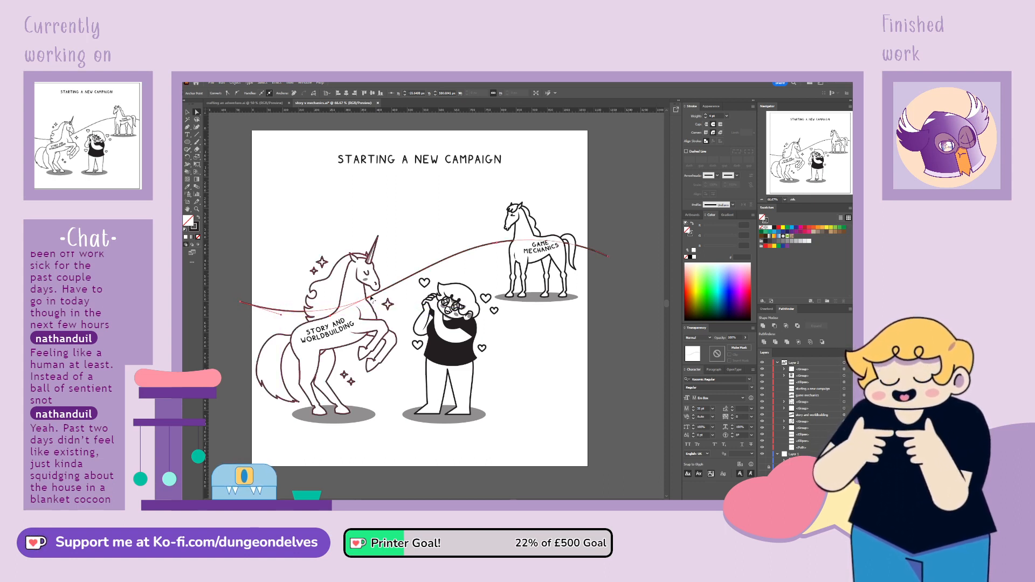
drag(369, 297, 376, 294)
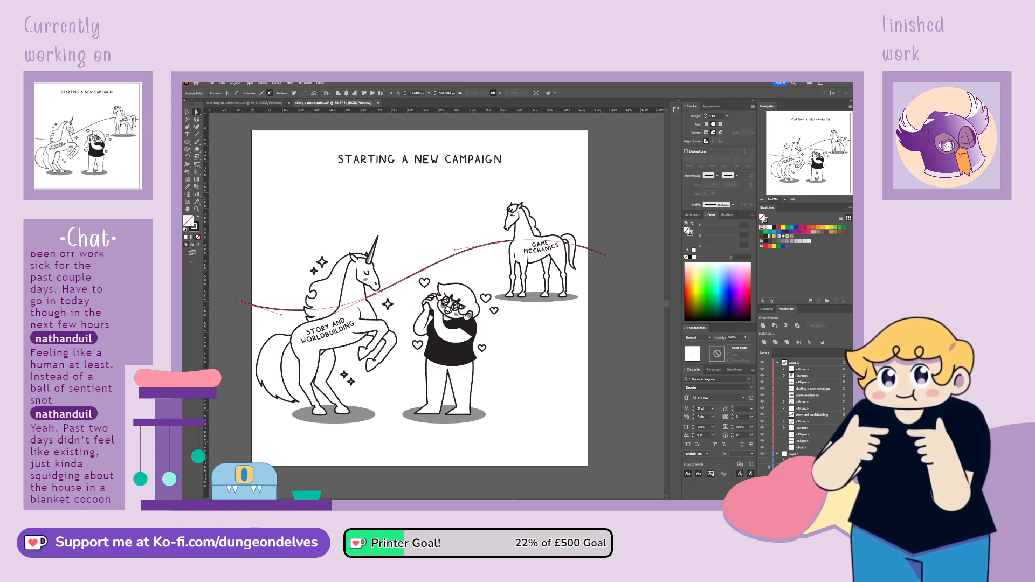
click(333, 199)
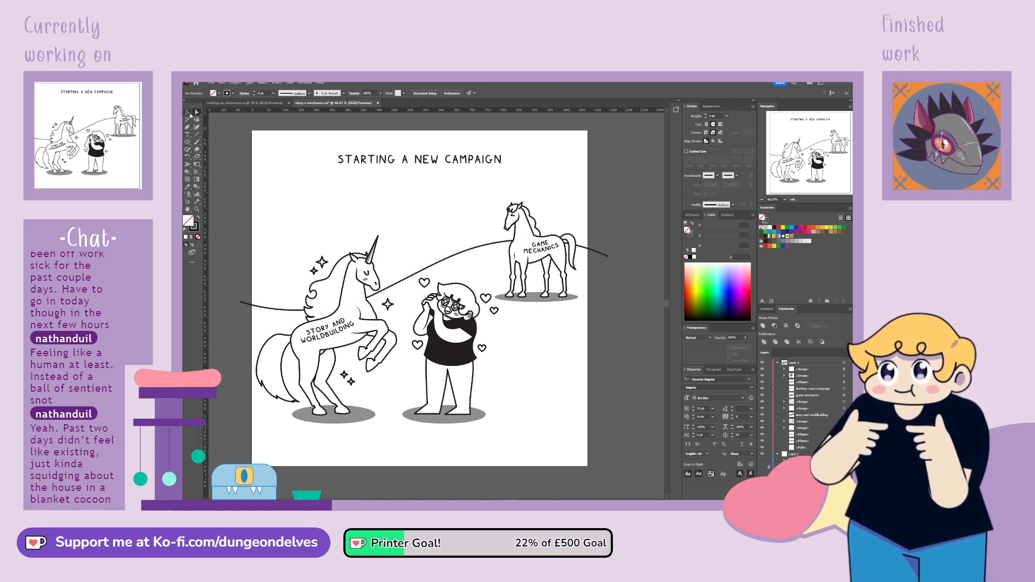
Fine-tune the hill line's curve handles behind the unicorn and at its nearby end to smooth the dip
drag(468, 249, 468, 251)
click(619, 314)
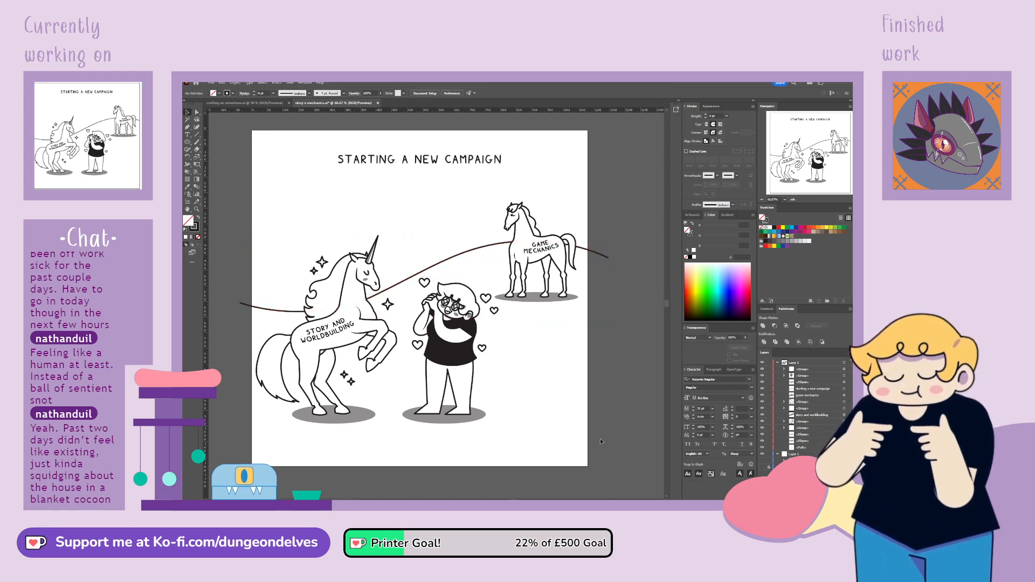
click(251, 304)
click(198, 113)
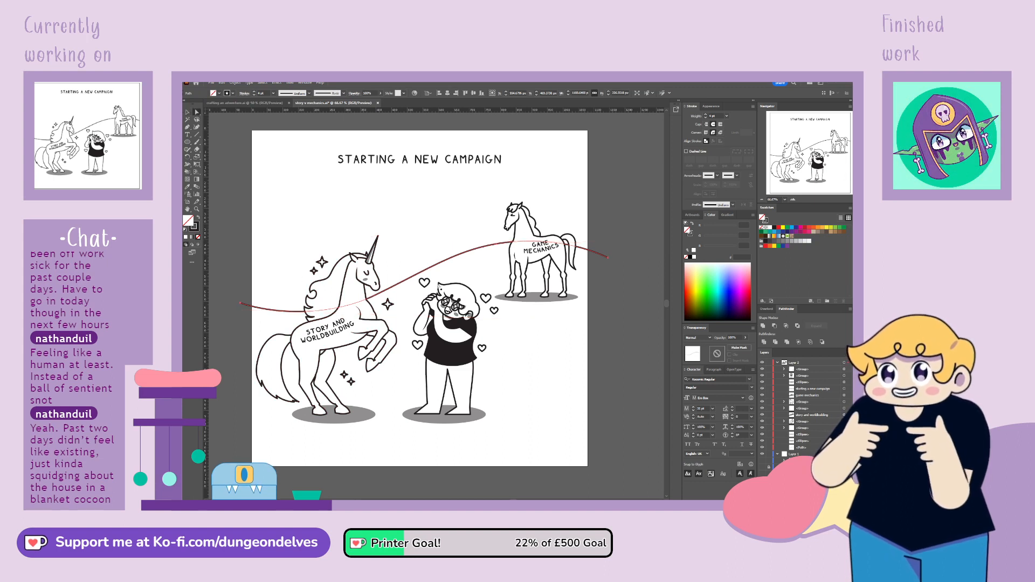
click(359, 312)
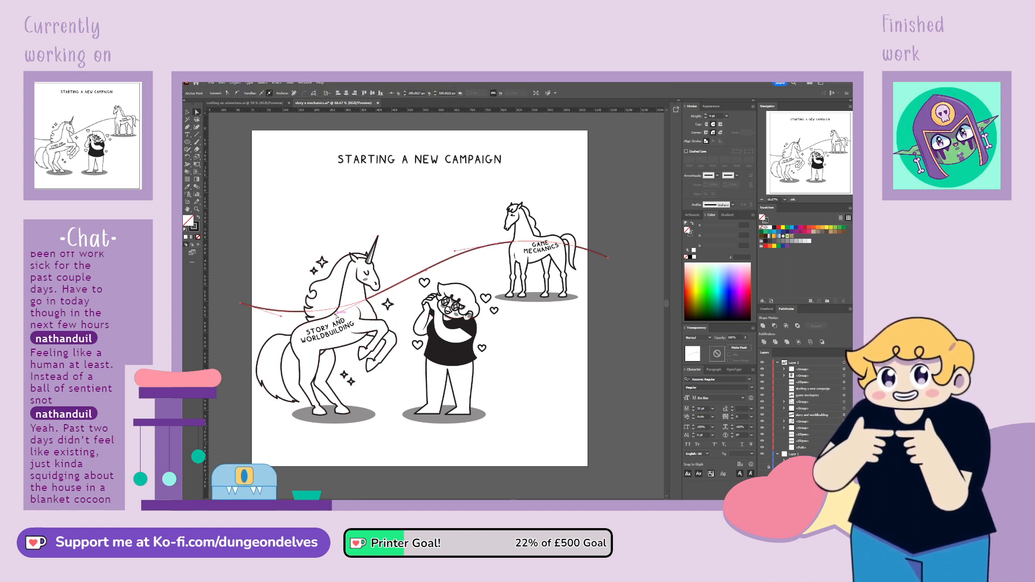
drag(336, 314, 331, 317)
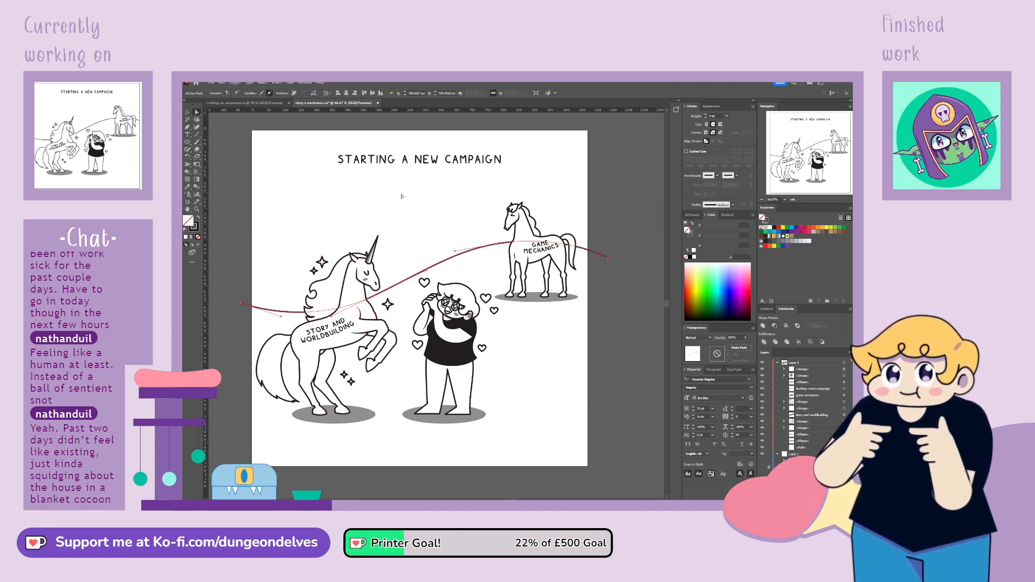
click(400, 196)
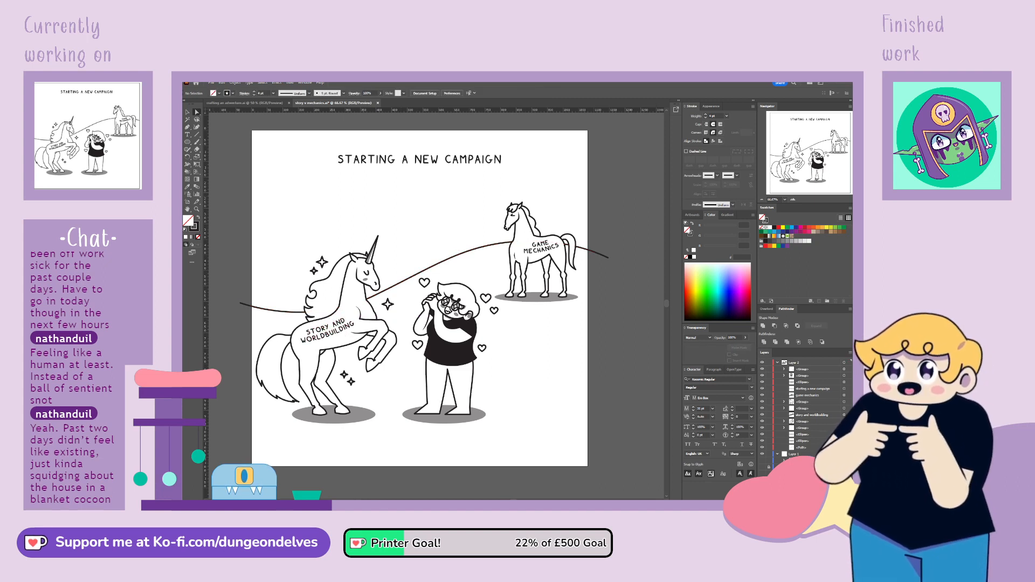
click(278, 311)
drag(280, 317, 276, 320)
click(234, 335)
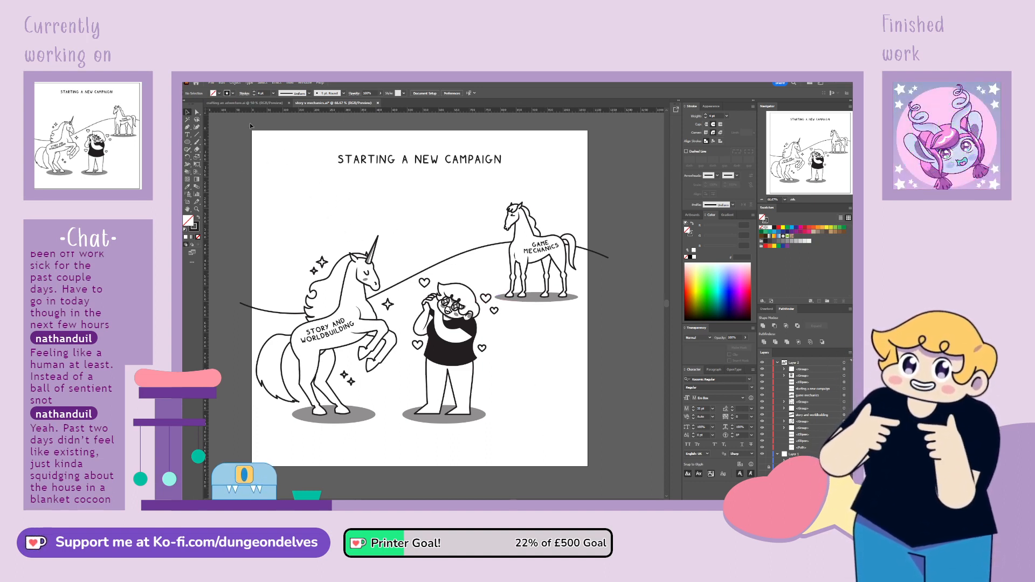
Draw a large unfilled circle overlapping the artboard's edge above the unicorn, enlarging and lowering it slightly to fit
key(space)
drag(516, 422, 540, 429)
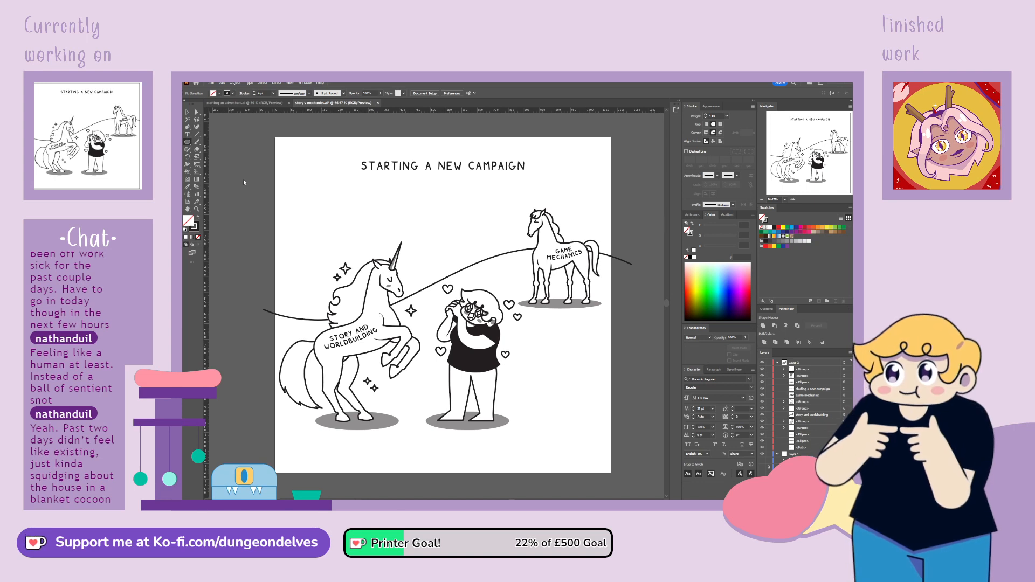
key(ctrl+minus)
key(ctrl+minus)
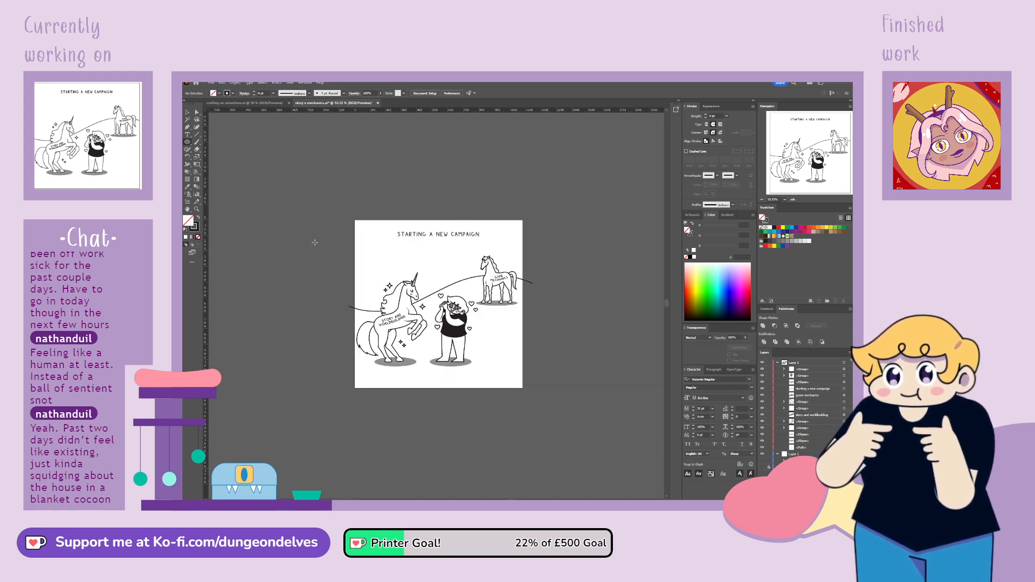
drag(319, 228, 405, 314)
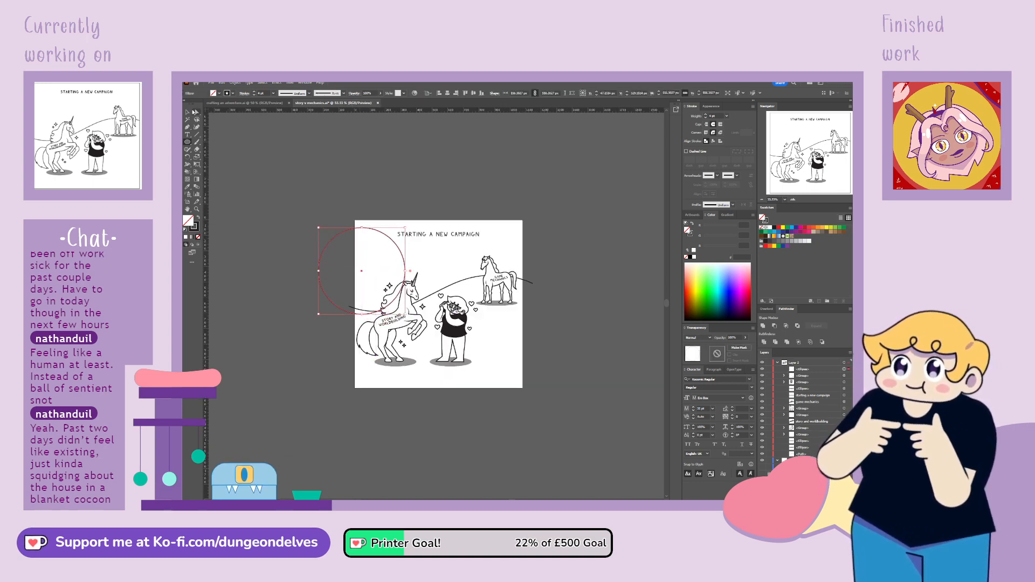
click(193, 111)
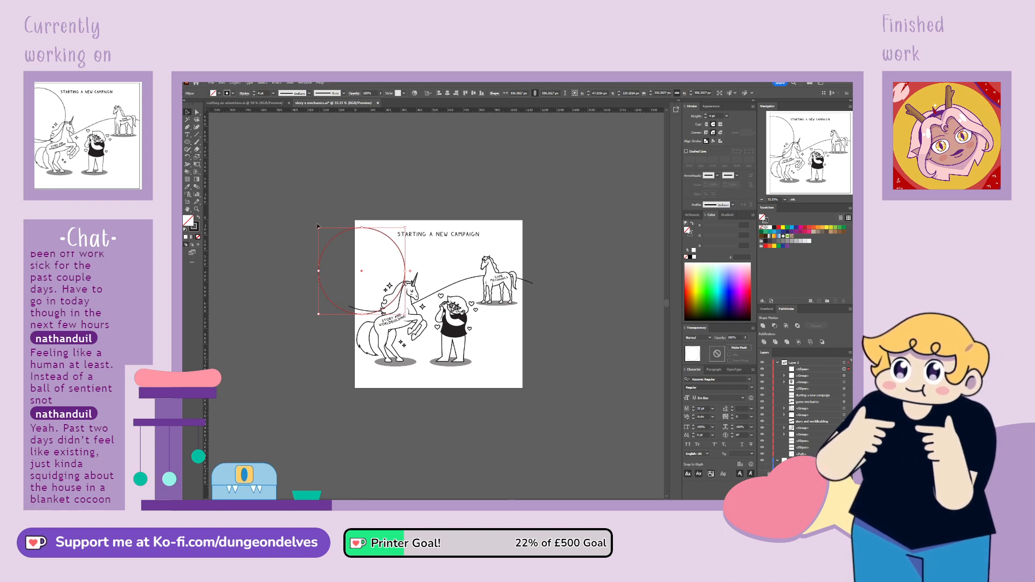
drag(318, 228, 304, 213)
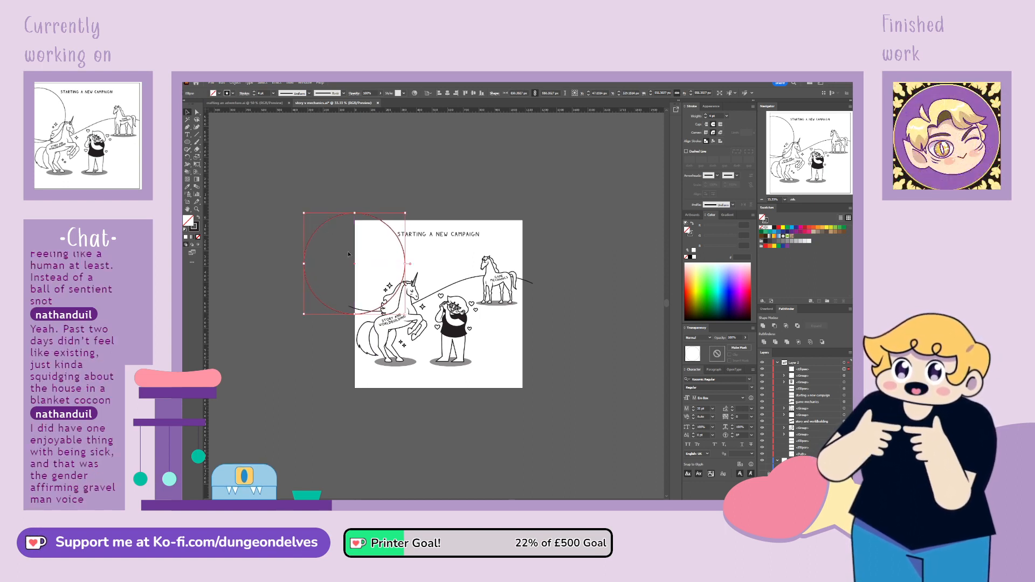
drag(356, 265, 352, 282)
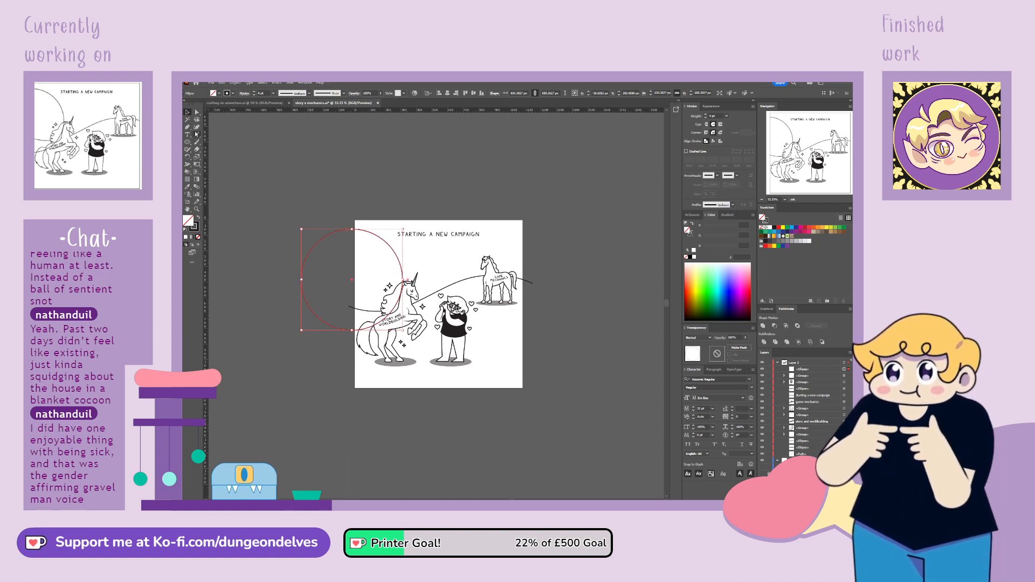
Remove the circle's lower anchor point to leave a half arch, and stretch the arch wider away from the artboard
click(197, 113)
click(352, 331)
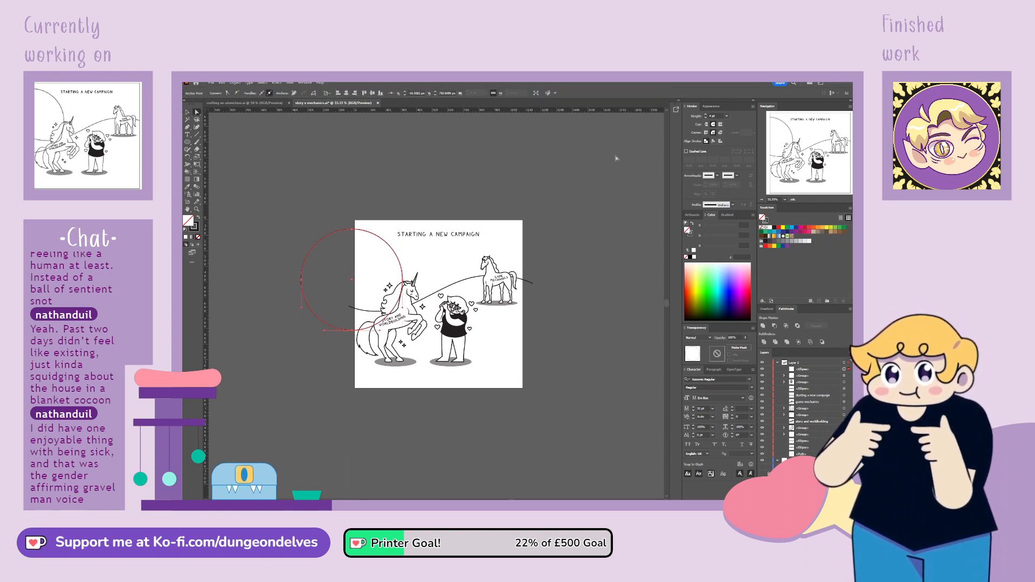
key(Delete)
key(v)
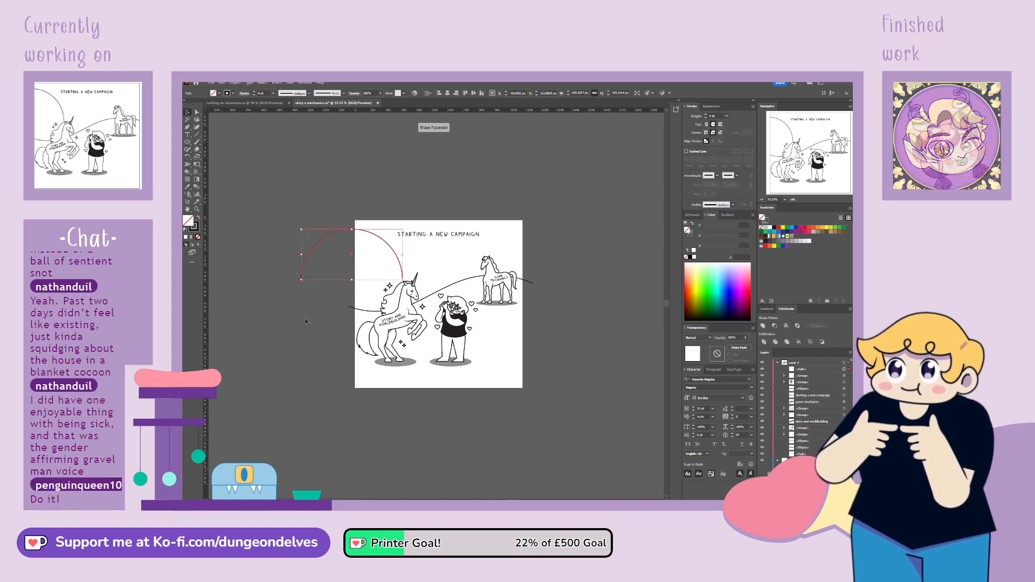
drag(301, 255, 240, 259)
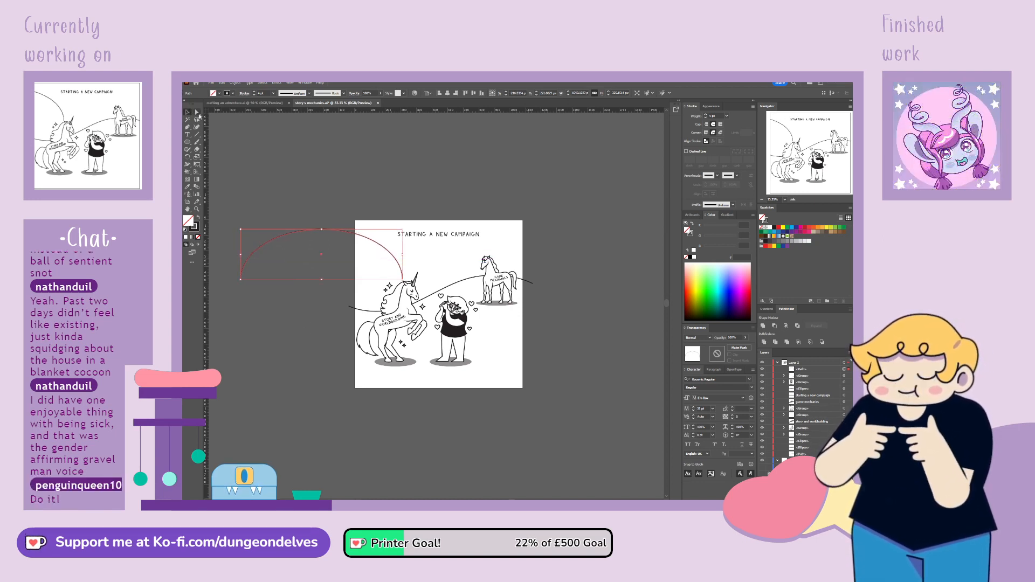
Adjust the curve handles at the arch's peak and its end above the unicorn to smooth the widened curve
key(a)
click(403, 279)
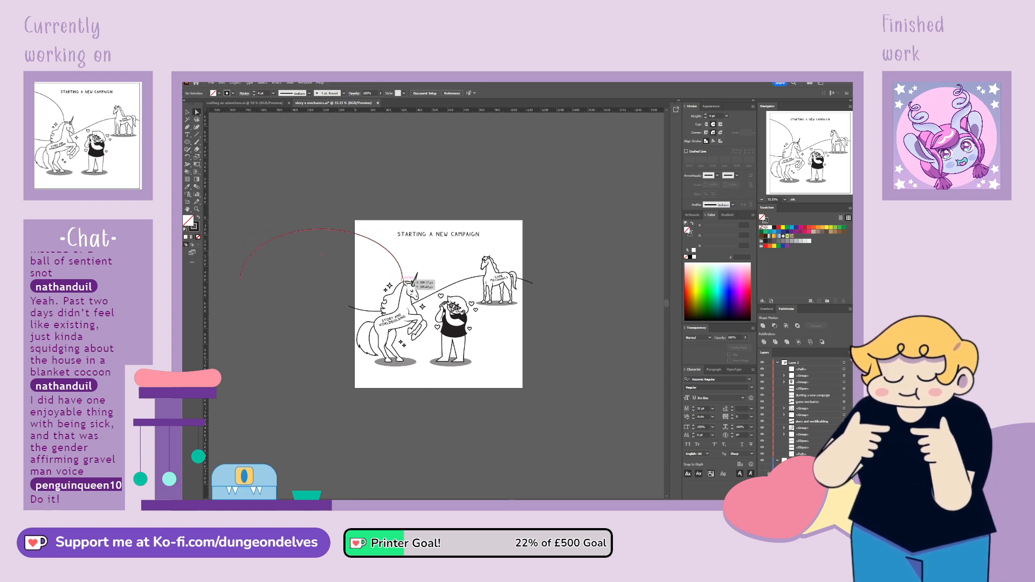
drag(403, 253, 392, 246)
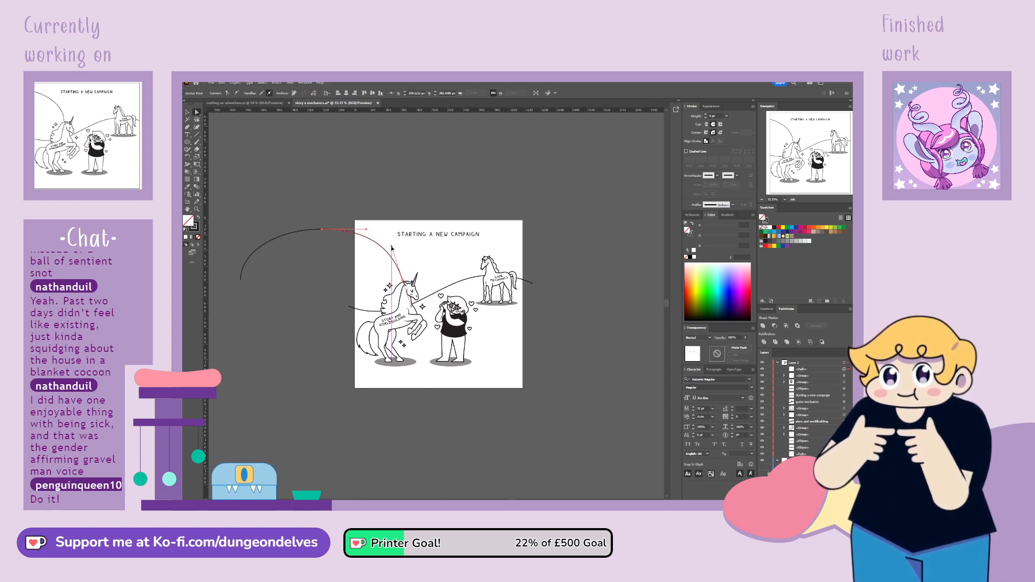
click(240, 280)
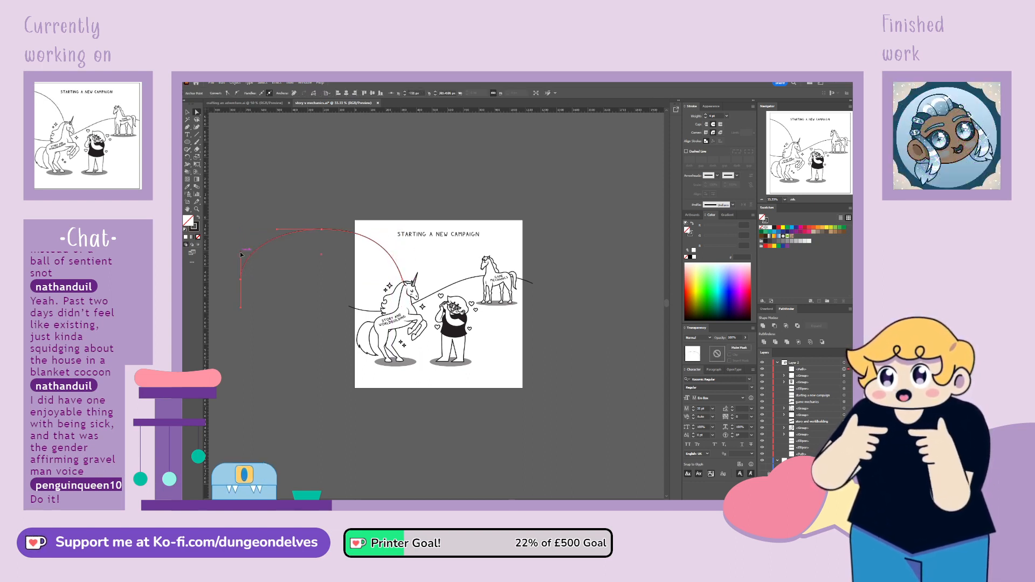
click(322, 230)
drag(367, 230, 358, 230)
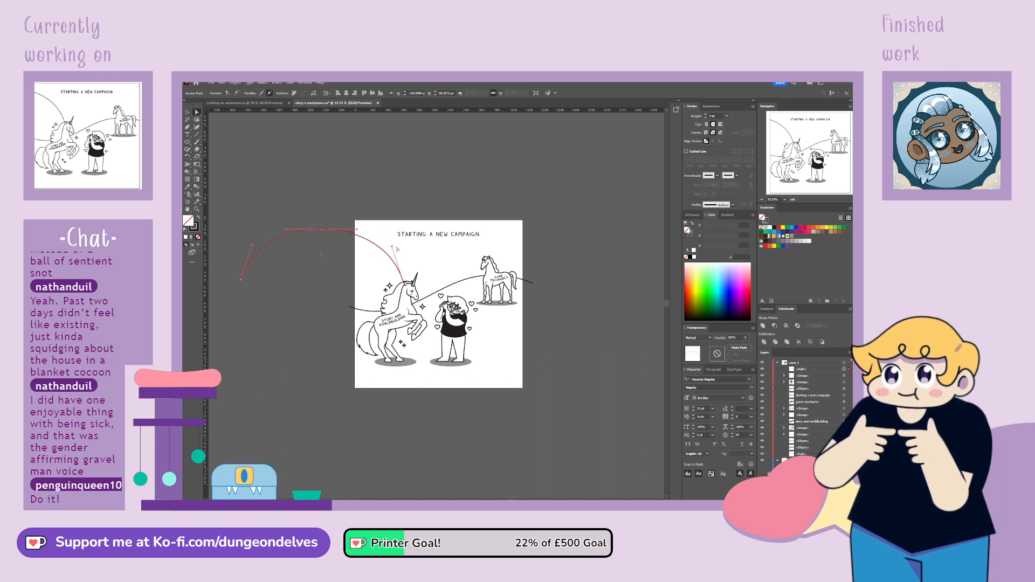
drag(392, 248, 390, 246)
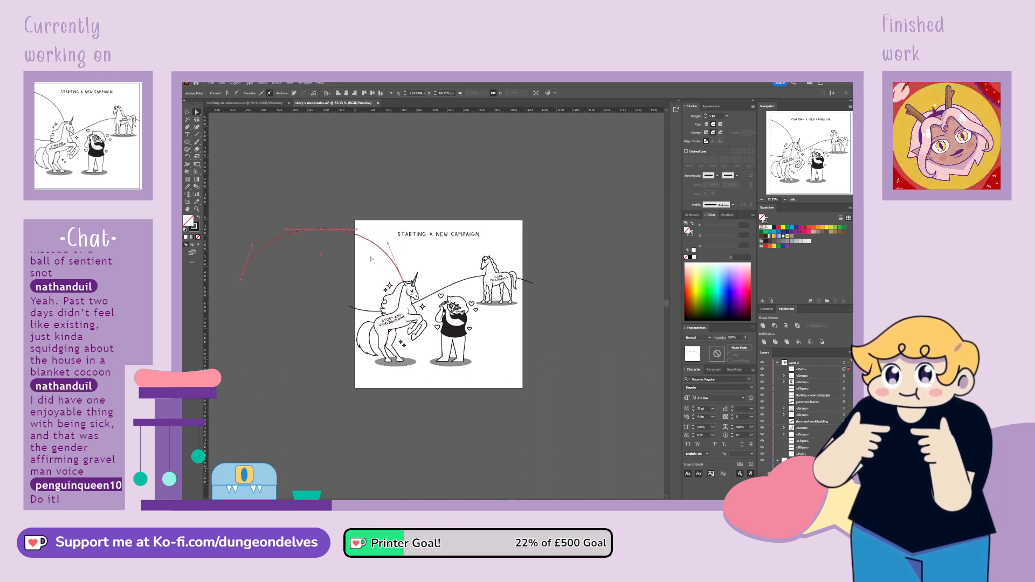
click(324, 357)
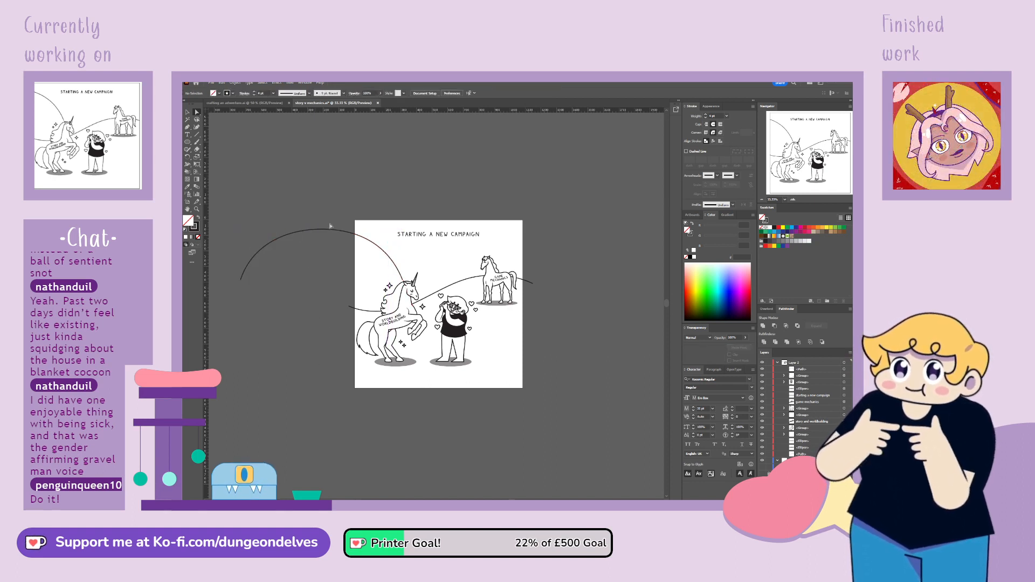
Give the arch a 20 pt stroke with flat butt caps
click(188, 113)
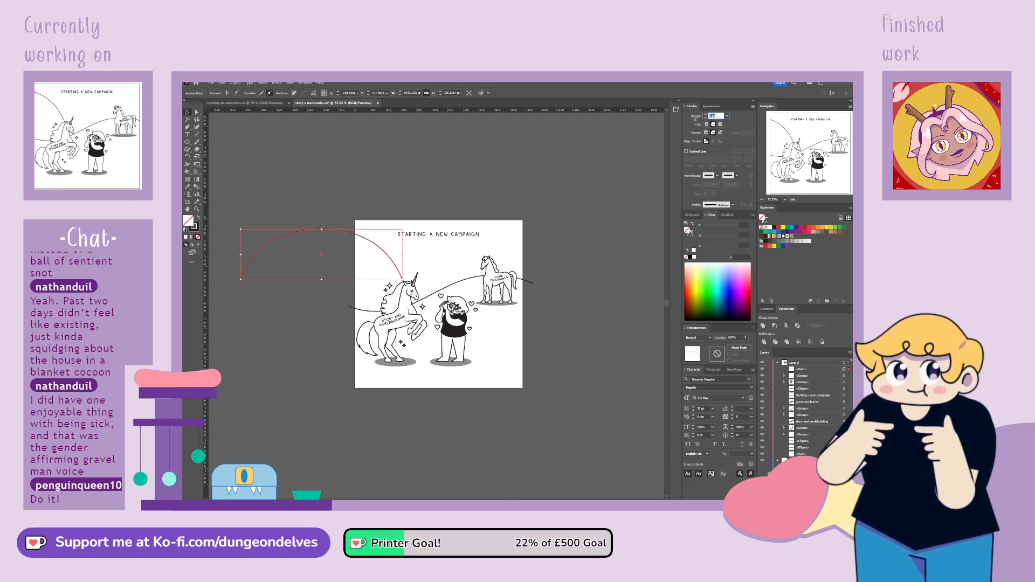
text(20)
key(Return)
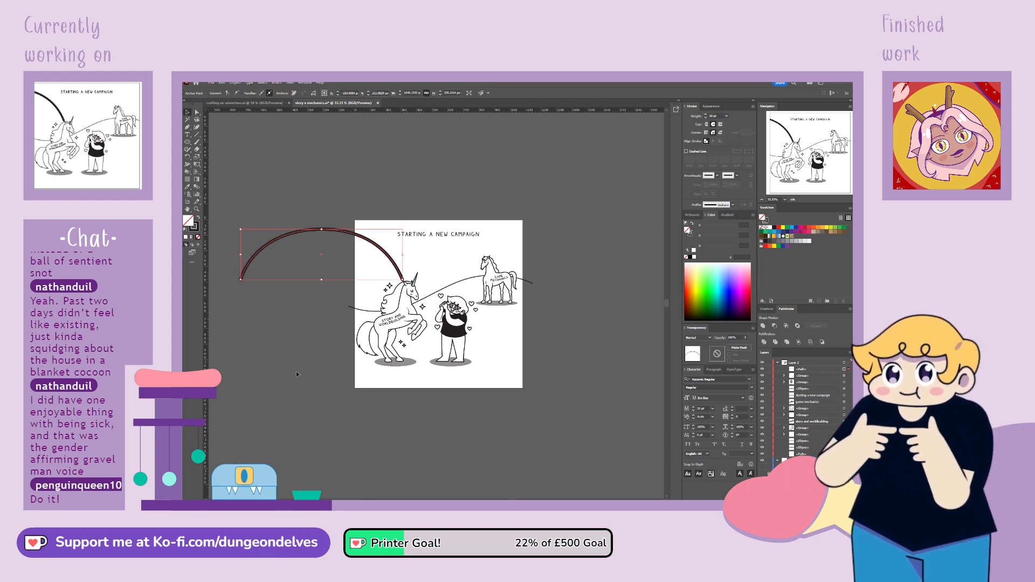
click(706, 125)
click(372, 217)
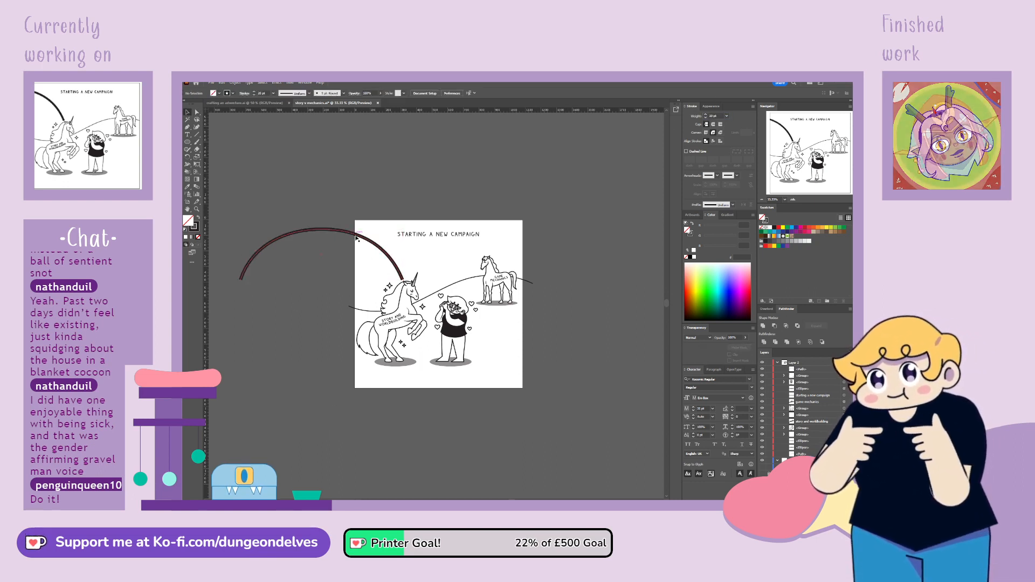
Shift the arch slightly up and away from the unicorn, and set its stroke weight to 50 pt
drag(362, 237, 359, 236)
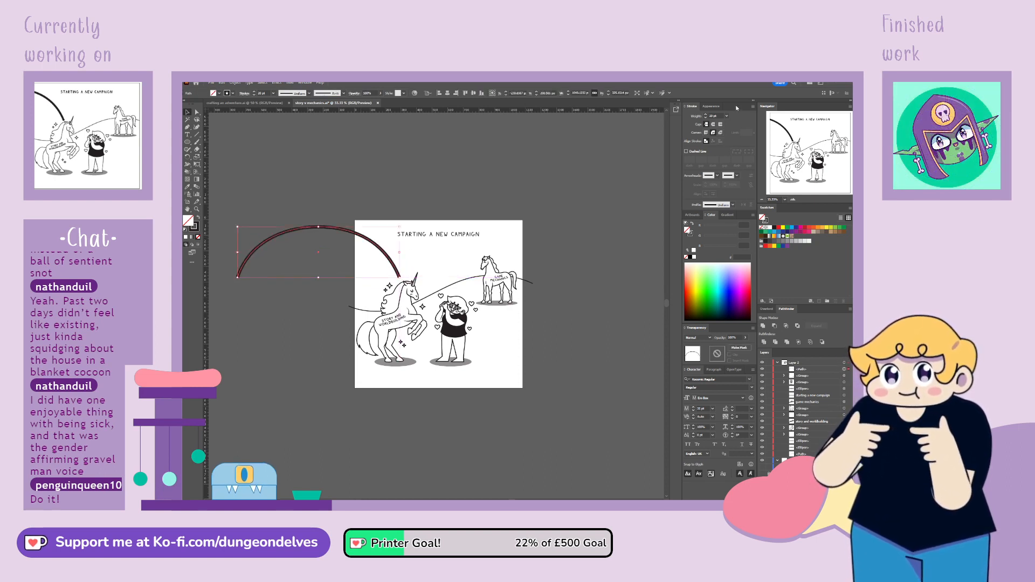
text(50)
key(Return)
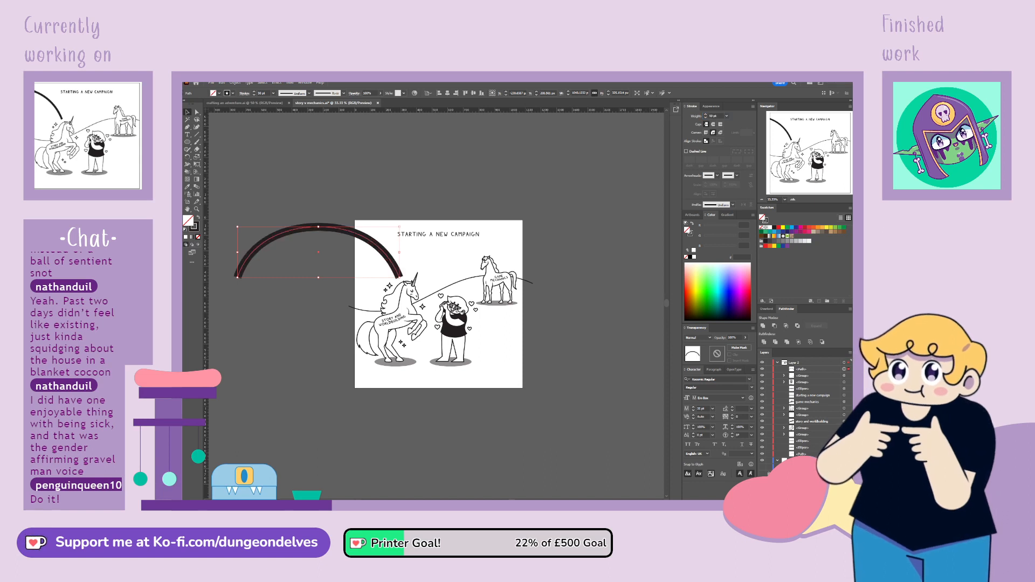
click(244, 156)
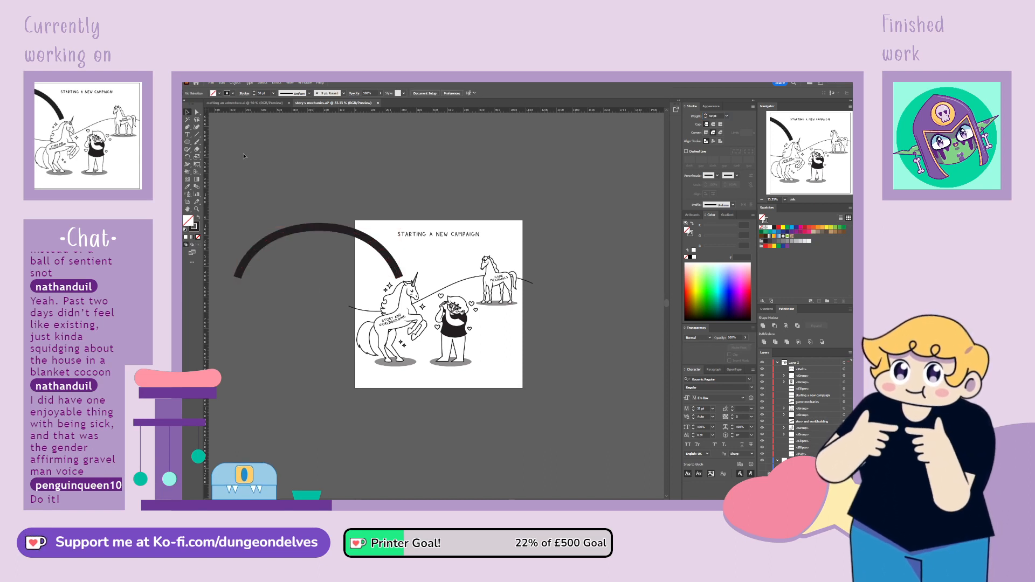
Delete the arch's far end anchor outside the artboard, keeping only the half that descends toward the unicorn
click(241, 275)
key(a)
click(239, 277)
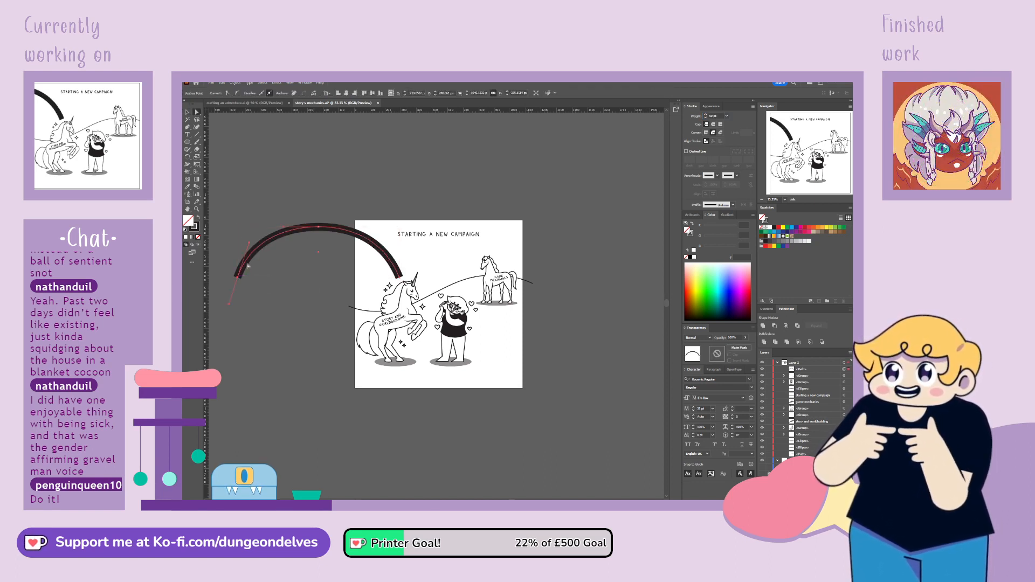
key(Delete)
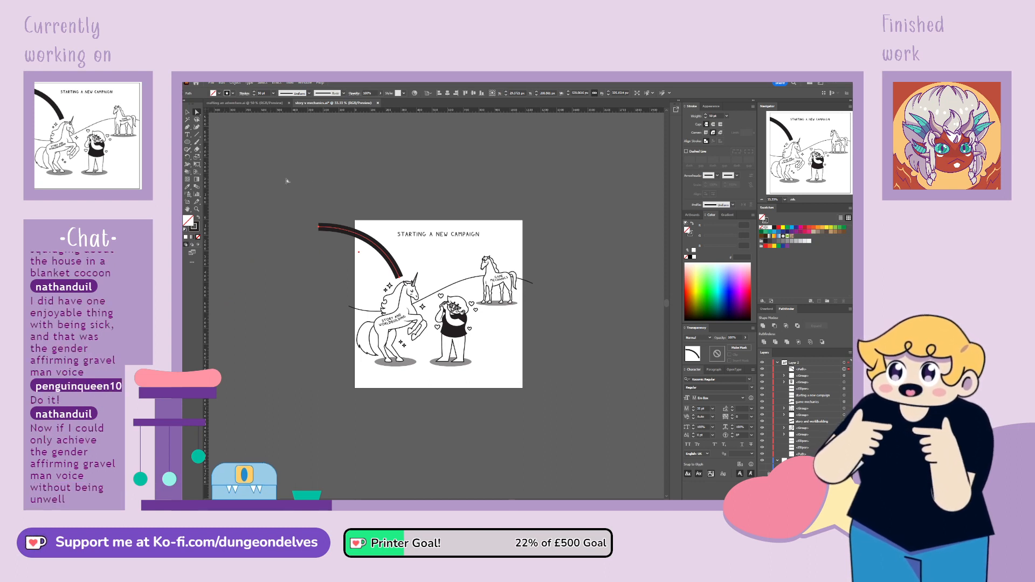
Reshape the remaining thick arc by adjusting the curve handles at its outer end and near the unicorn
click(354, 228)
drag(355, 227, 351, 226)
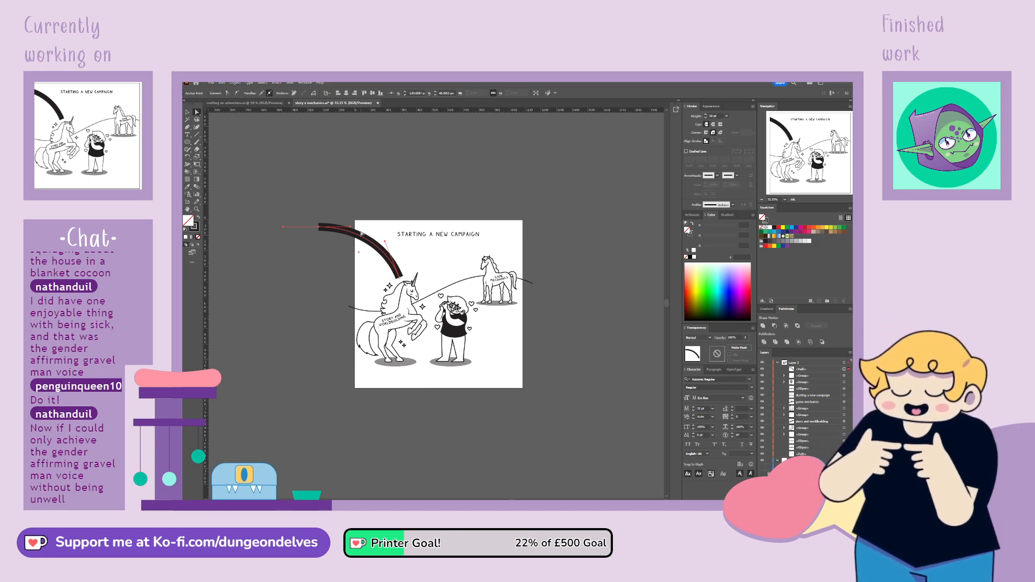
key(ctrl+equal)
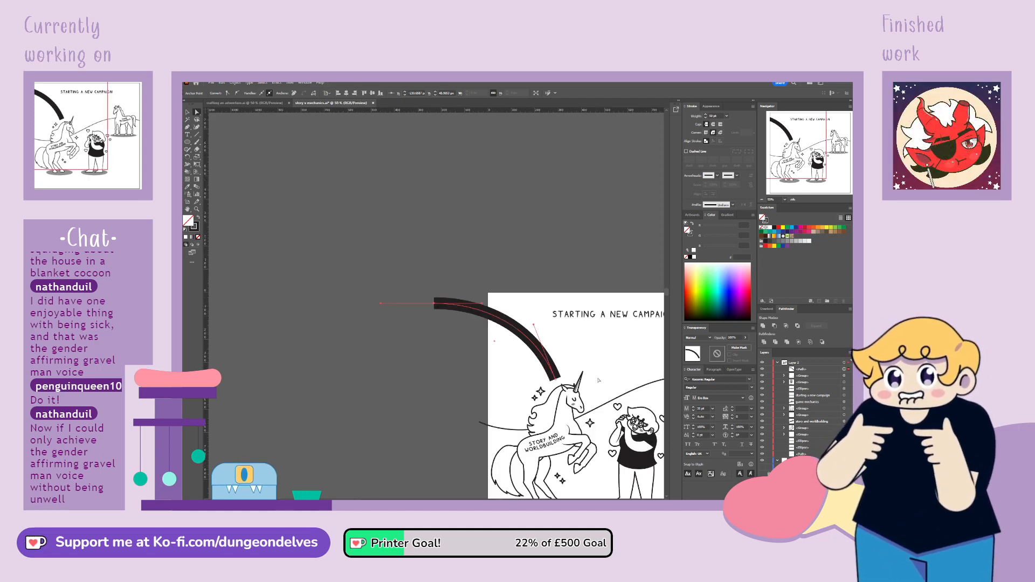
drag(599, 380, 441, 271)
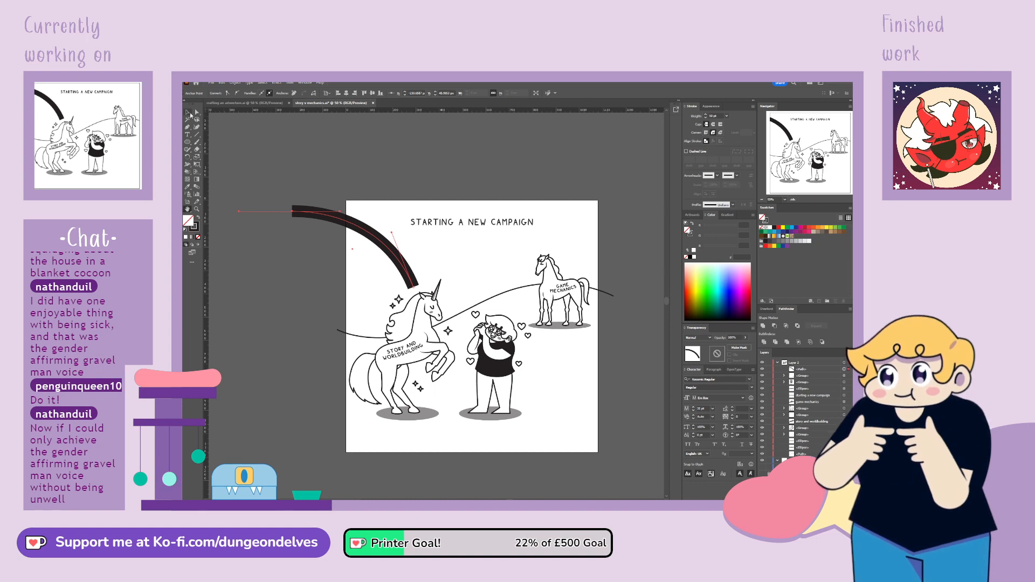
drag(392, 235, 350, 209)
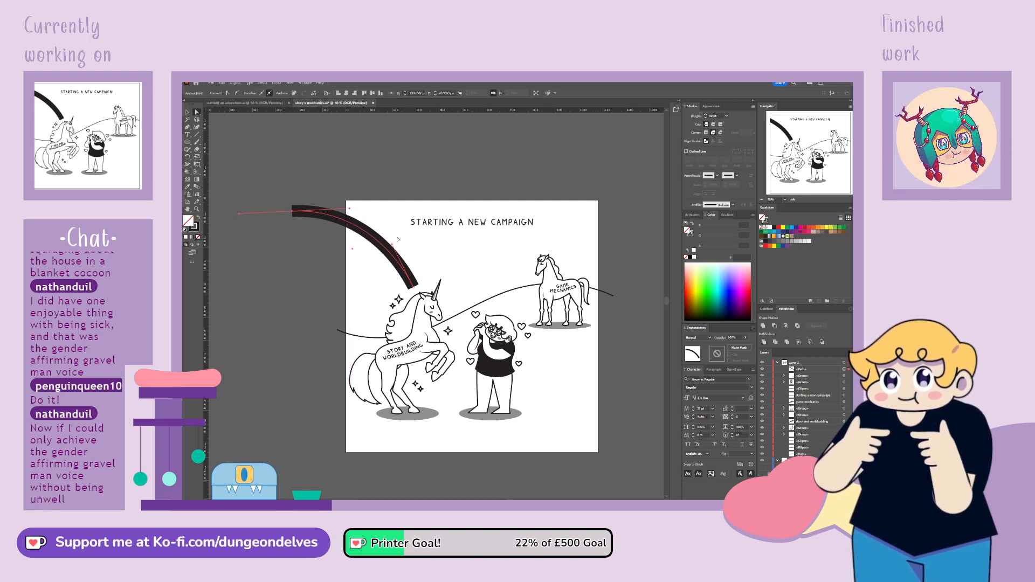
drag(392, 245, 391, 240)
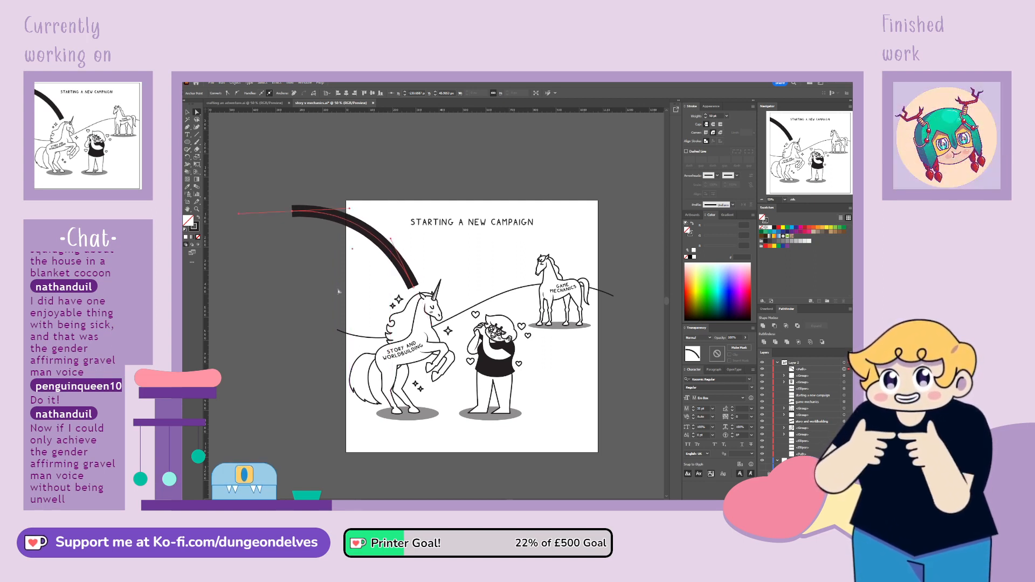
click(339, 341)
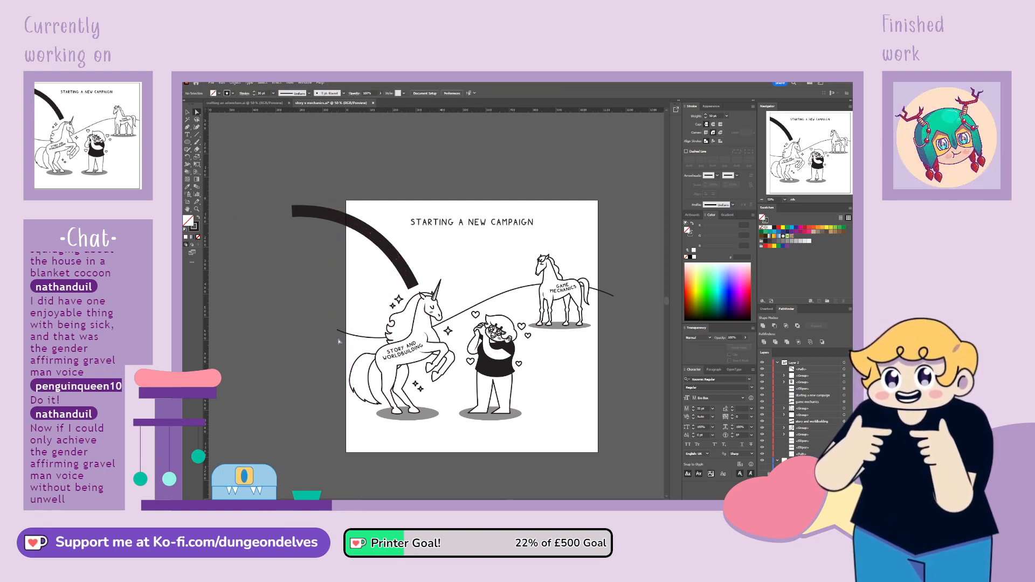
Fine-tune the handles at both ends of the thick arc so it rises gently before falling toward the unicorn
click(330, 217)
key(a)
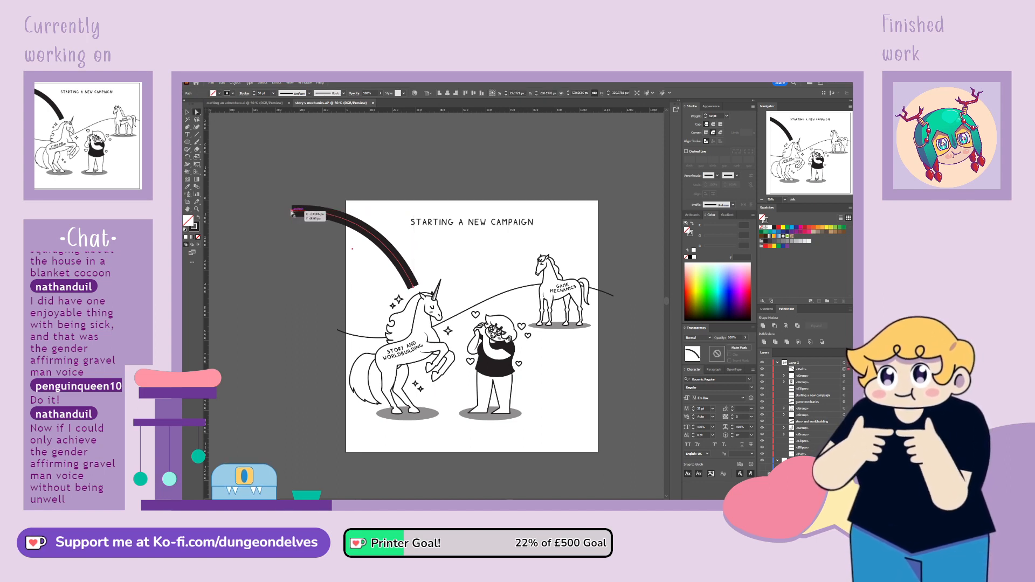
click(293, 211)
mouse_move(349, 209)
mouse_down()
mouse_move(394, 239)
mouse_move(341, 205)
mouse_move(349, 204)
mouse_up()
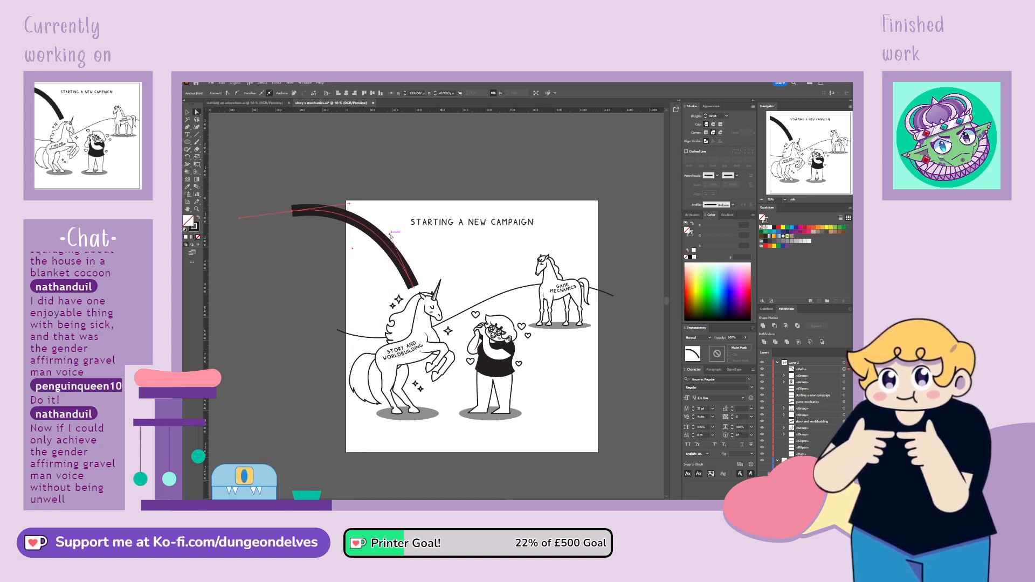
drag(390, 235, 391, 230)
drag(349, 203, 349, 206)
click(341, 279)
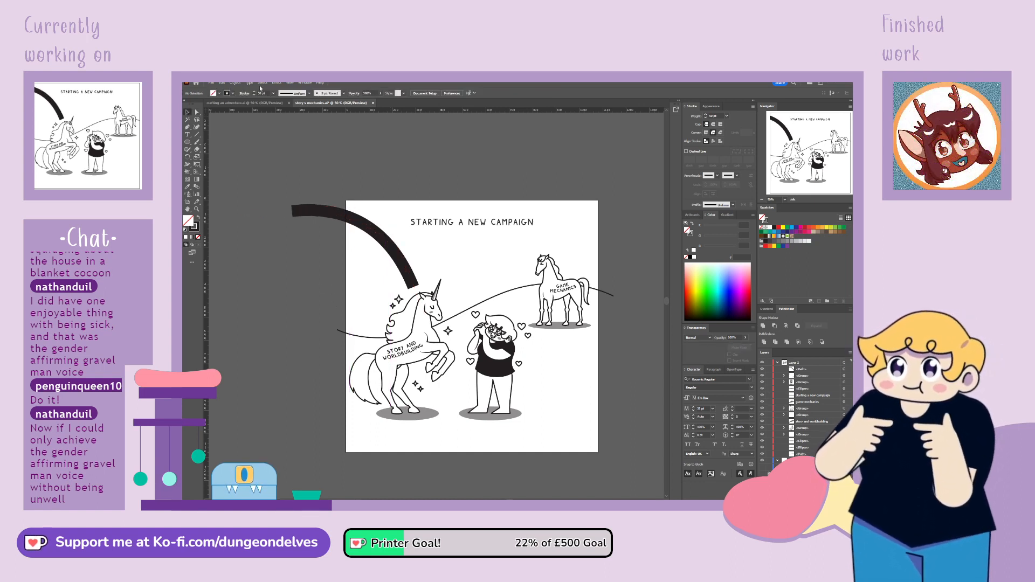
Place the thick arc slightly outward and duplicate it inward, repeating the copy to build a band of five adjoining arcs
mouse_move(398, 259)
mouse_down()
mouse_move(410, 250)
mouse_move(404, 262)
mouse_up()
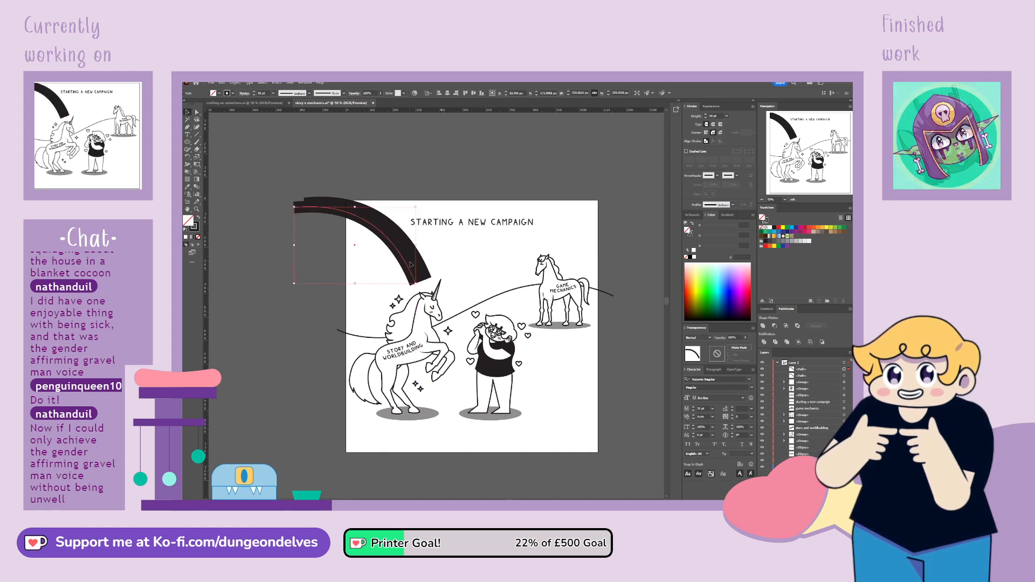
key(ctrl+d)
key(ctrl+d)
key(ctrl+d)
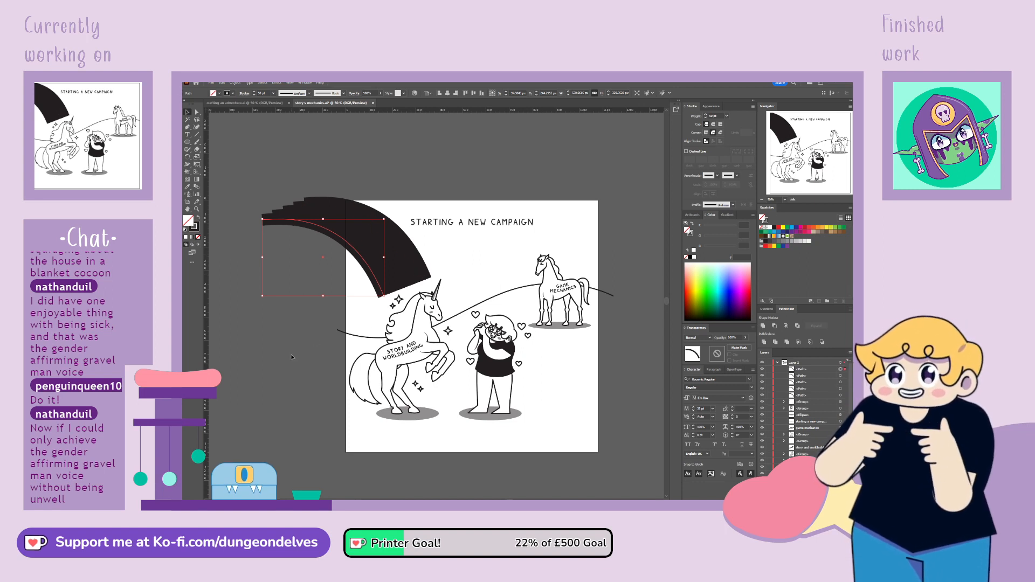
click(380, 295)
click(383, 295)
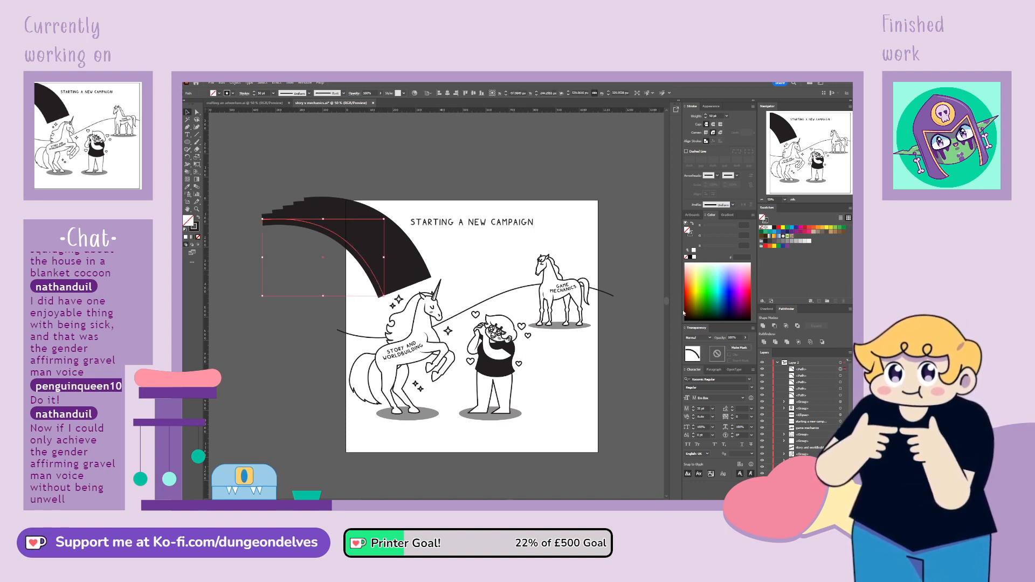
Set the innermost arc's opacity to 20% and the next arc's opacity to 40%
drag(738, 338, 660, 370)
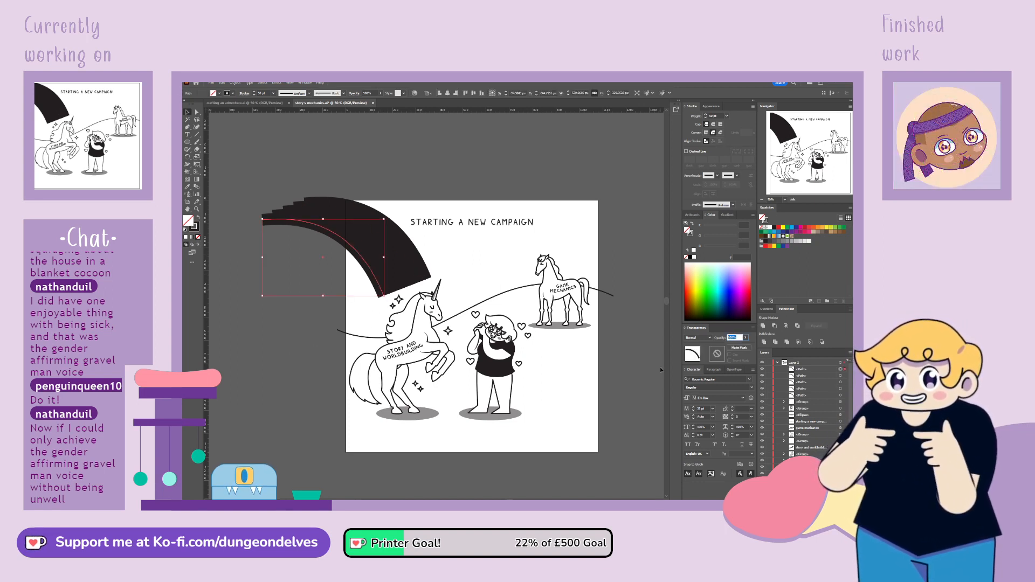
text(20)
key(Return)
click(283, 400)
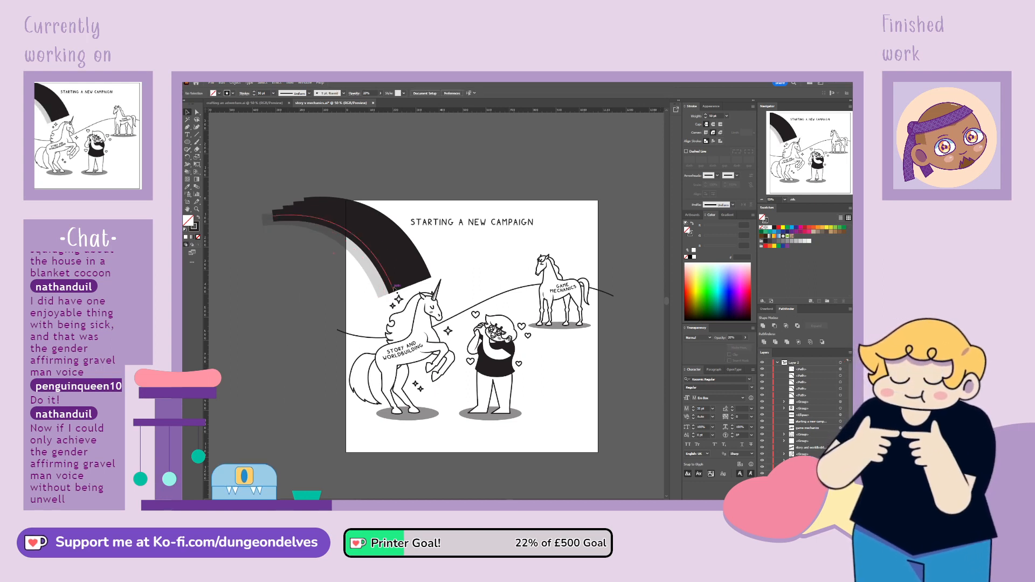
click(394, 291)
drag(738, 338, 667, 347)
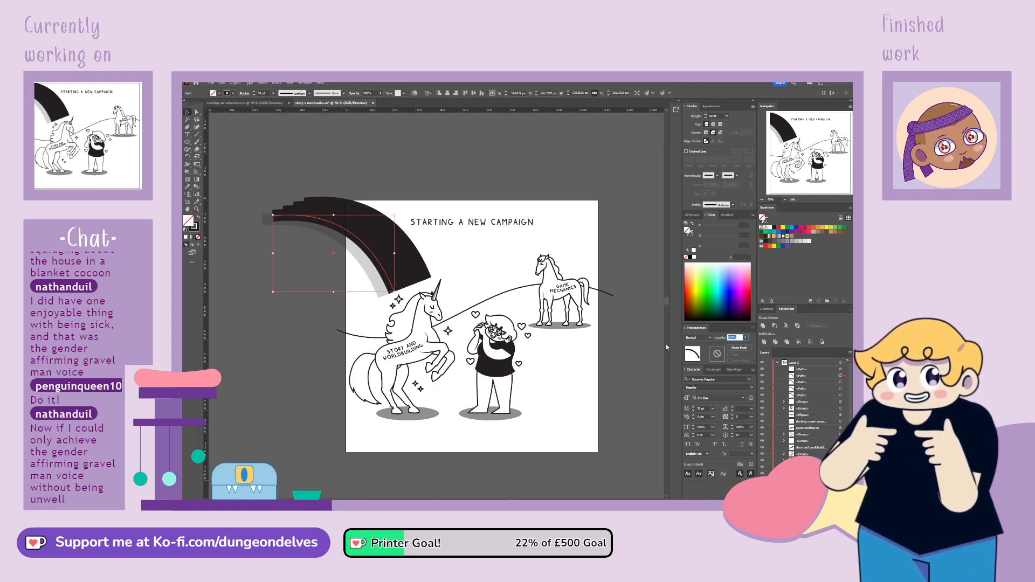
text(40)
key(Return)
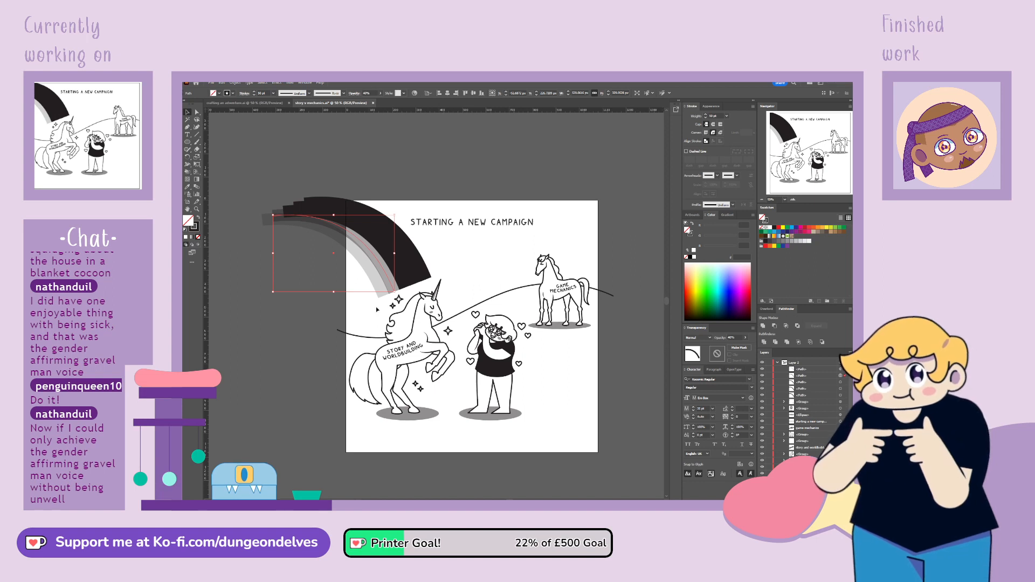
Set the middle arc's opacity to 60% and the fourth arc's opacity to 80%
click(398, 278)
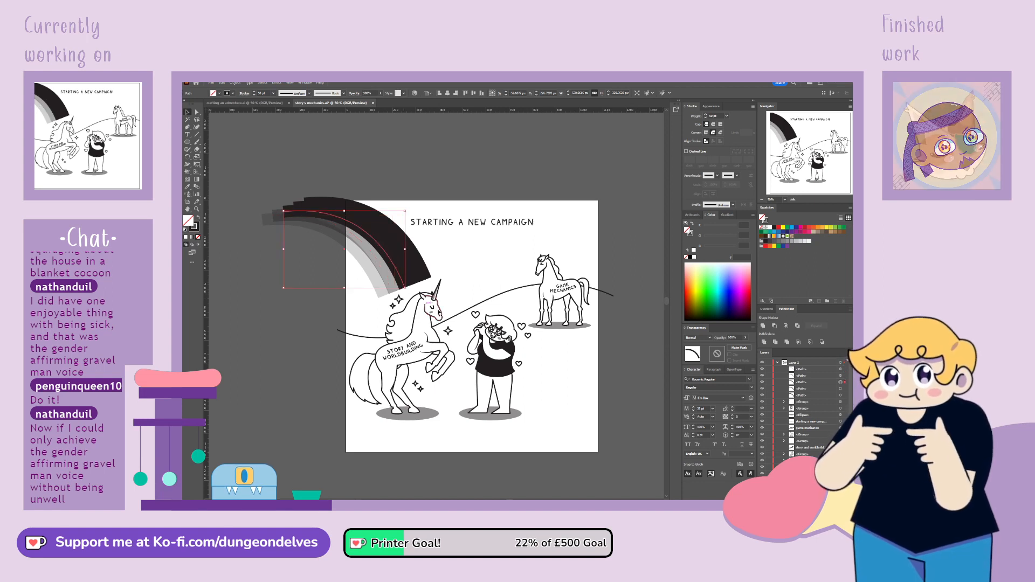
double_click(738, 337)
text(60)
key(Return)
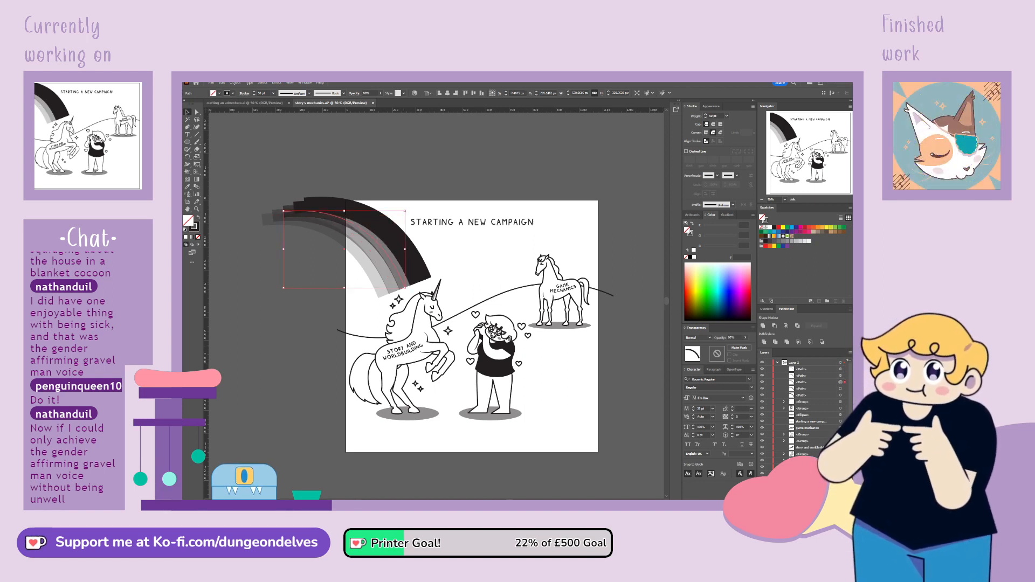
click(414, 278)
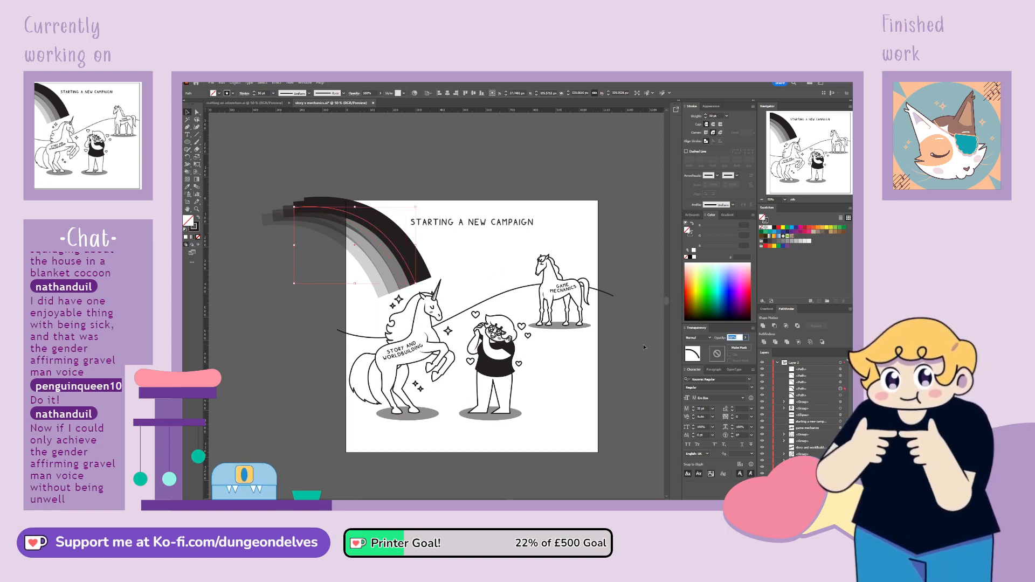
text(80)
key(Return)
click(451, 267)
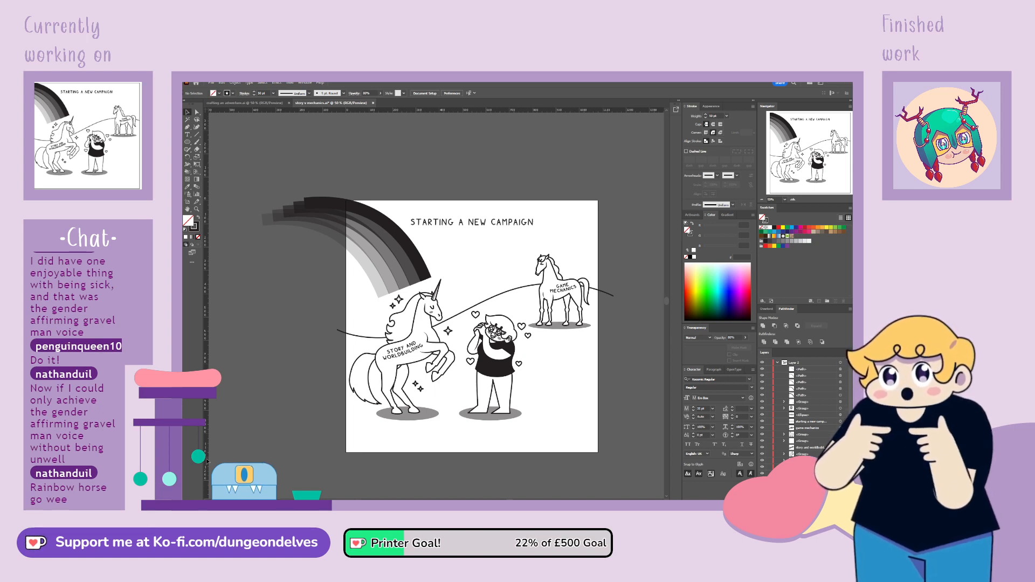
Undo the opacity changes on the four inner arcs
click(403, 367)
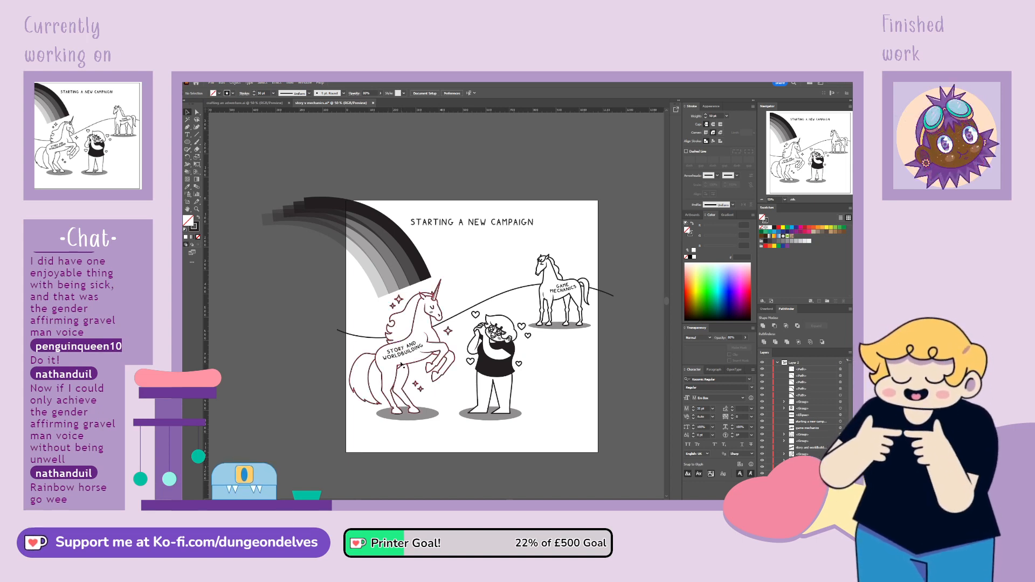
key(ctrl+z)
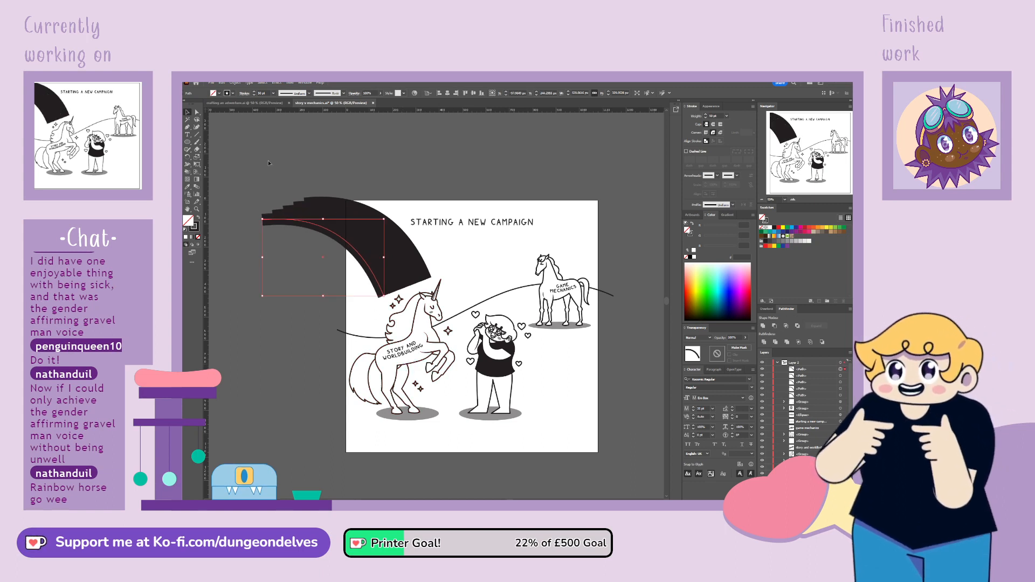
Convert the five arcs' strokes to outlined shapes, styled with the drawing's thin black line and a white fill
drag(267, 160, 323, 243)
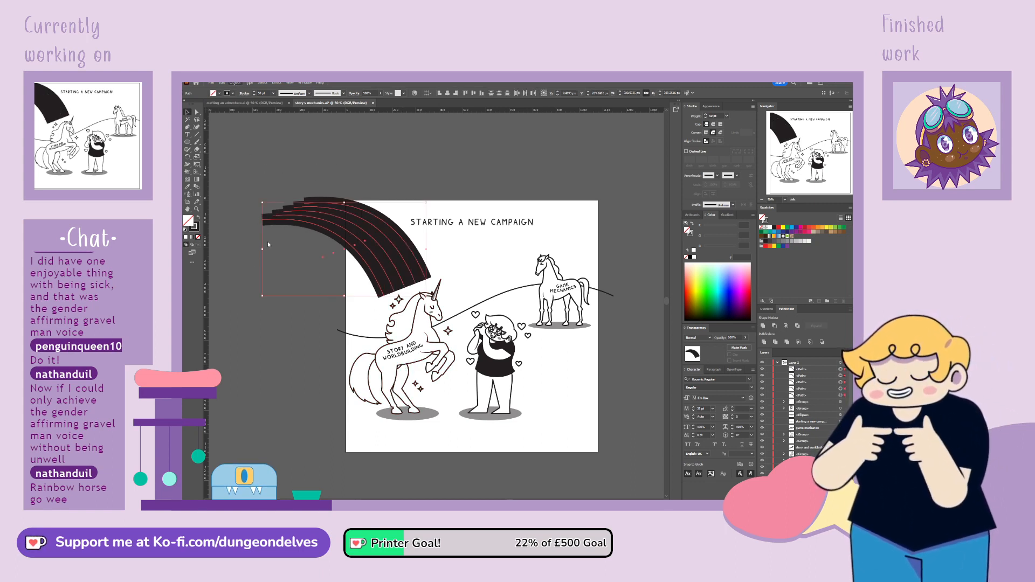
click(341, 258)
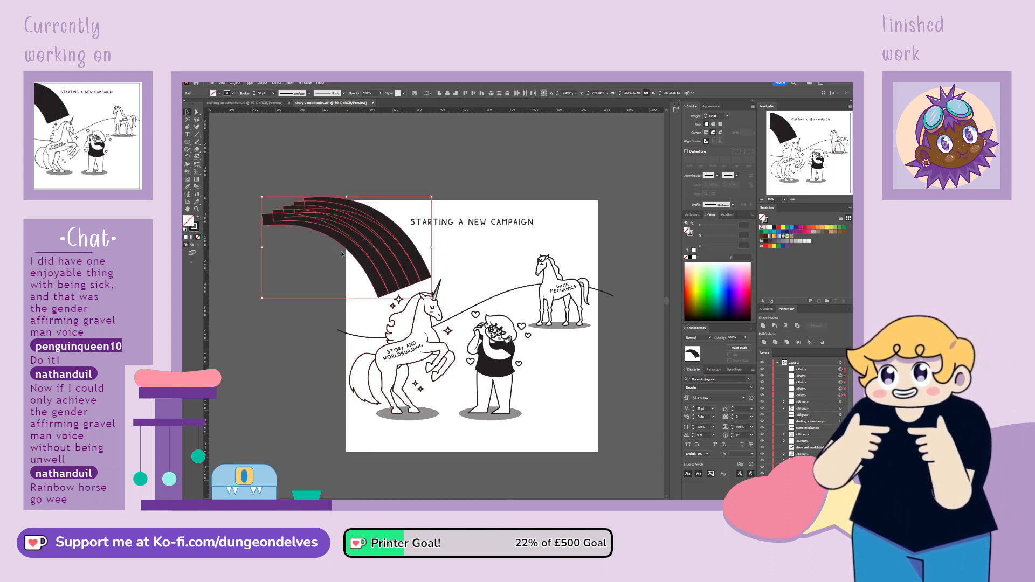
click(188, 189)
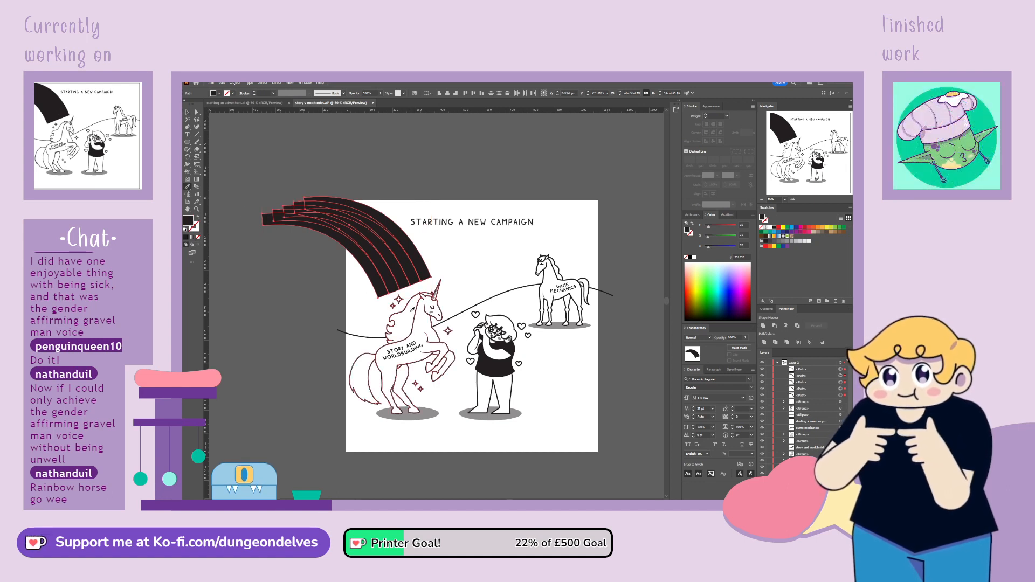
click(466, 311)
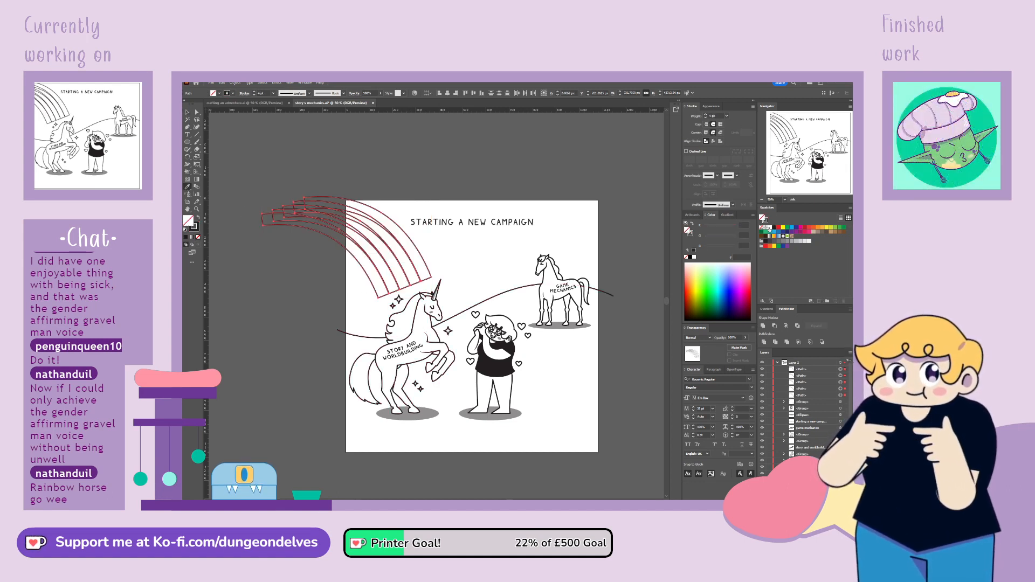
click(770, 228)
click(187, 113)
click(284, 373)
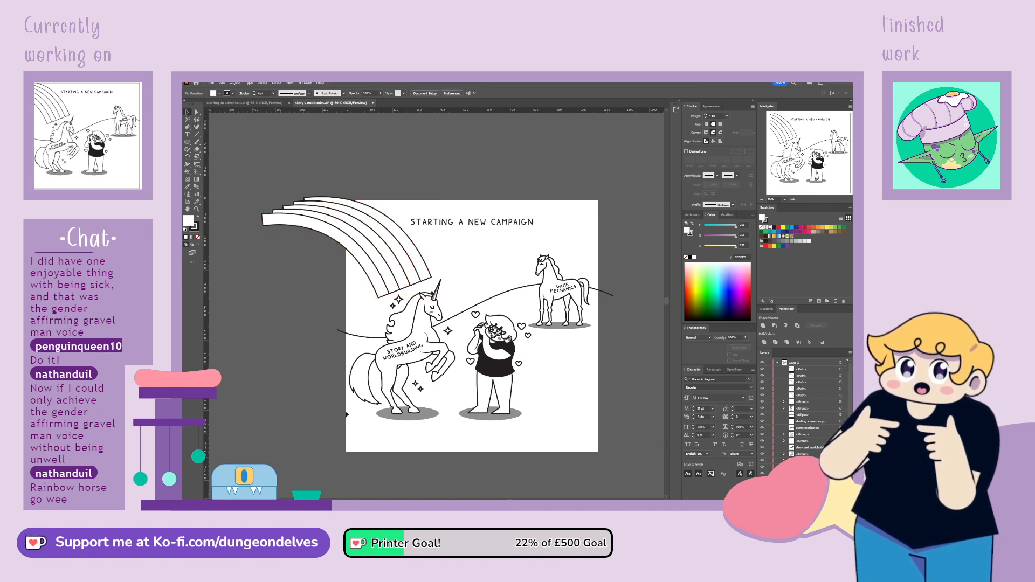
Select all the rainbow bands and move them slightly down toward the unicorn
click(331, 236)
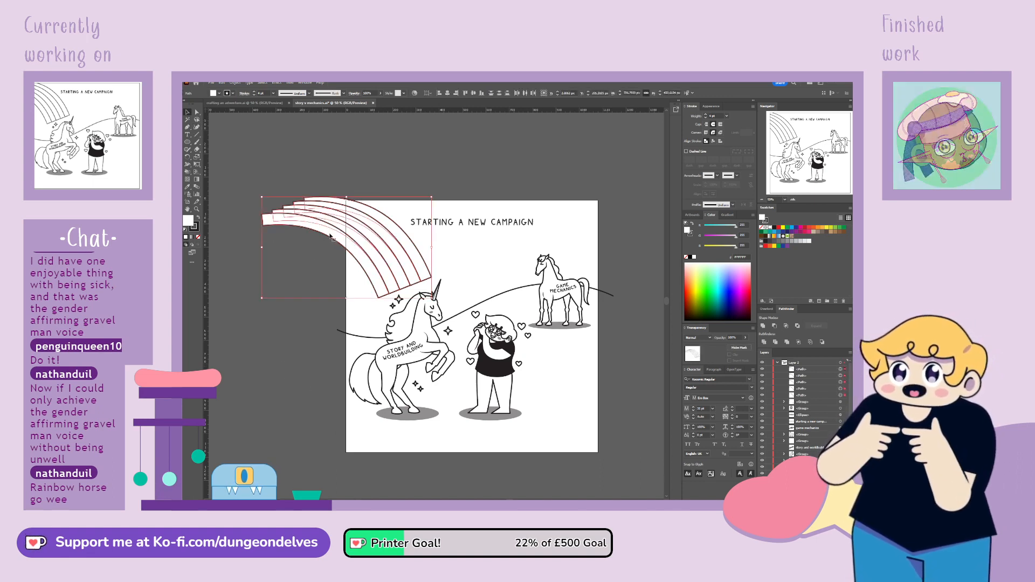
drag(331, 235, 333, 243)
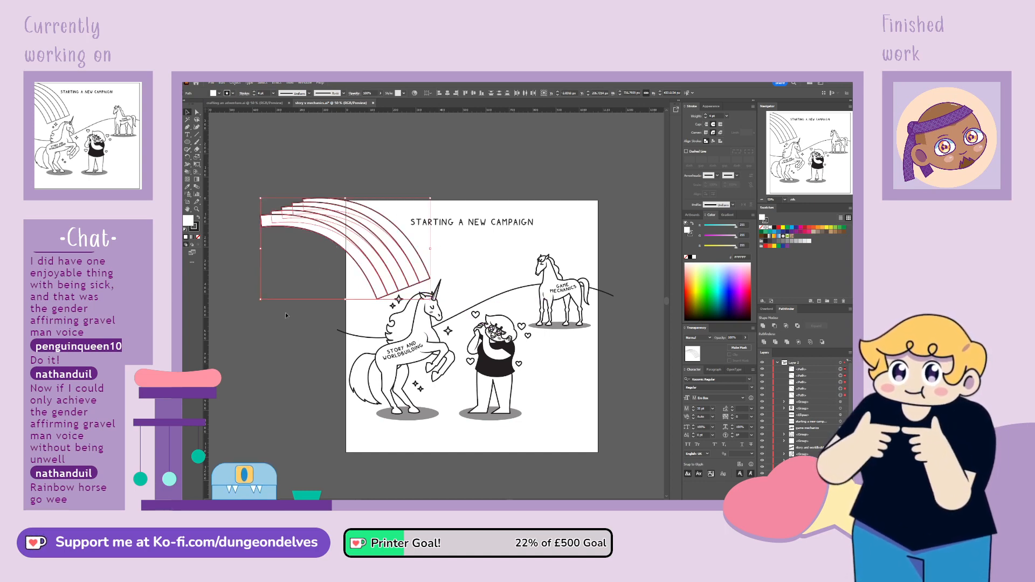
key(ctrl+1)
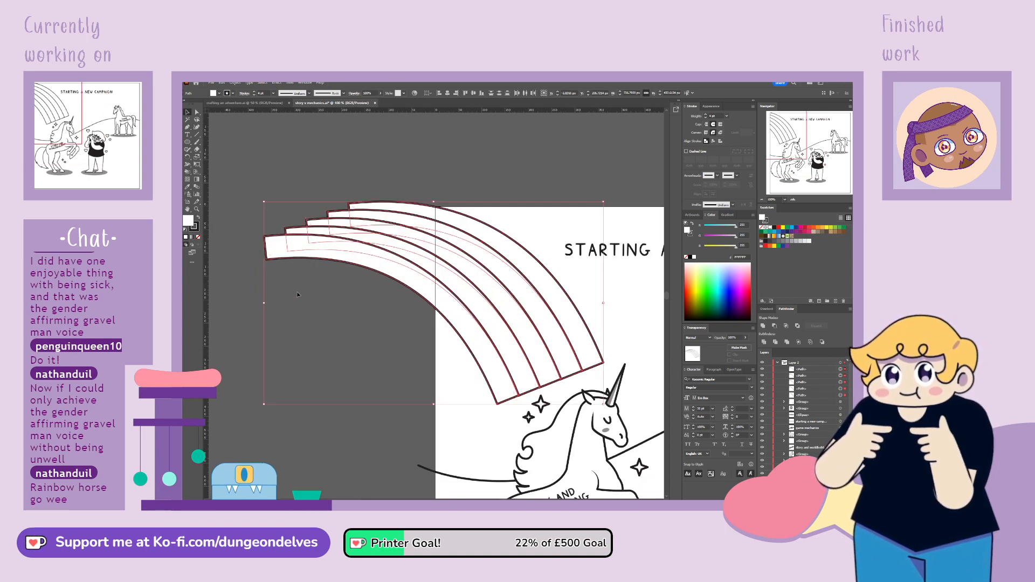
scroll(532, 385, down, 3)
scroll(533, 385, right, 5)
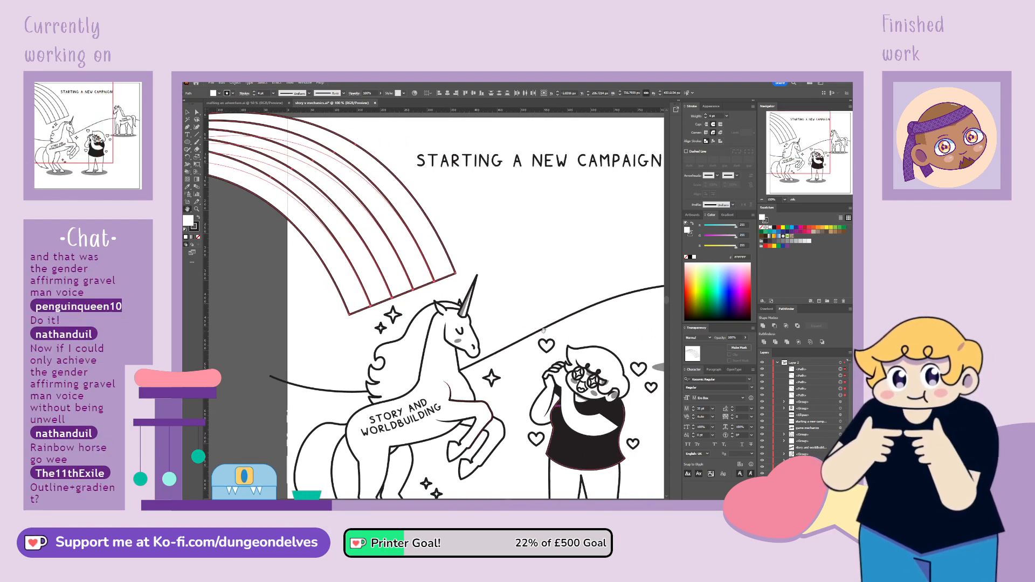
drag(550, 346, 522, 354)
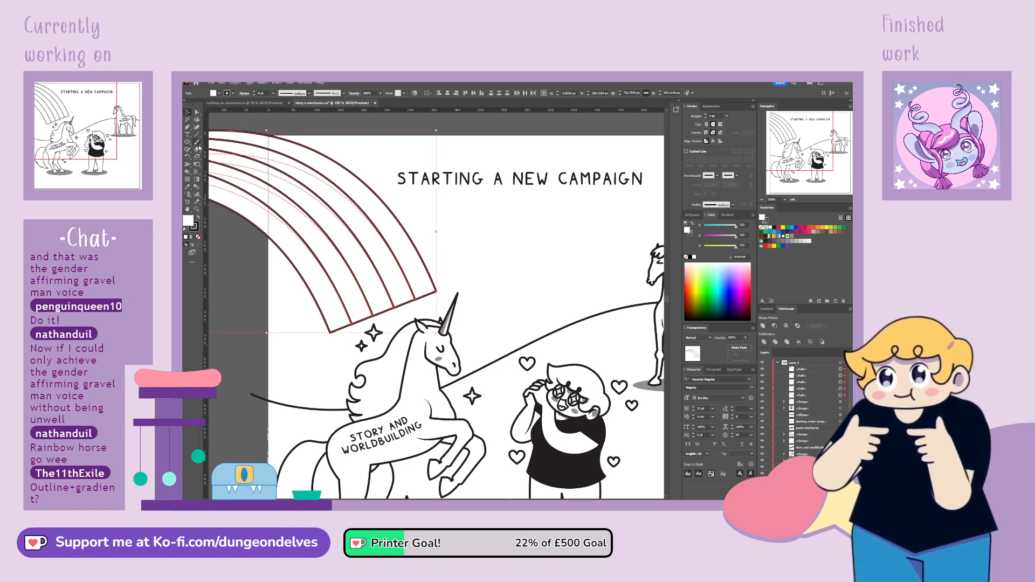
Try the rainbow bands without a fill, and undo that change
click(199, 238)
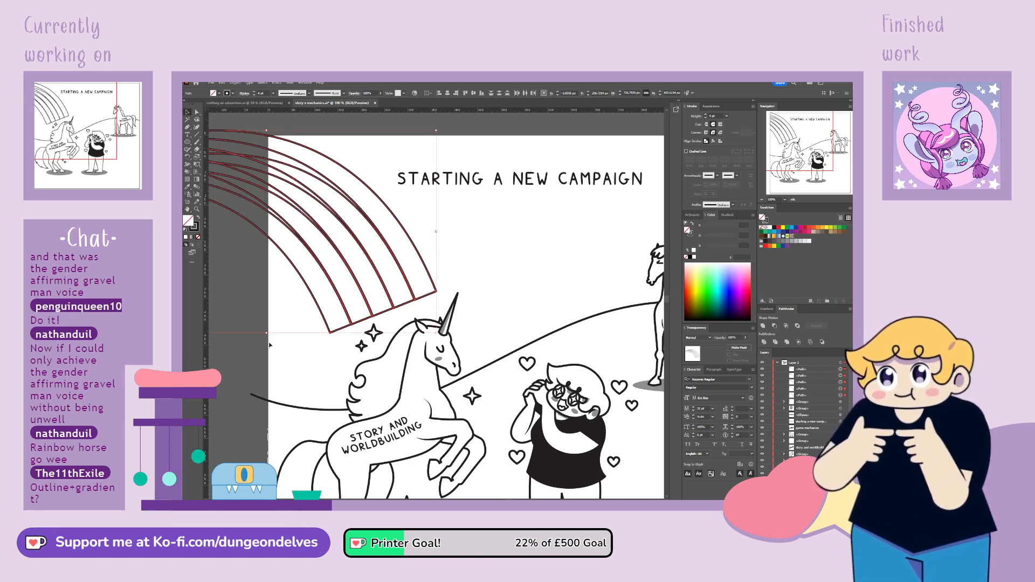
key(ctrl+z)
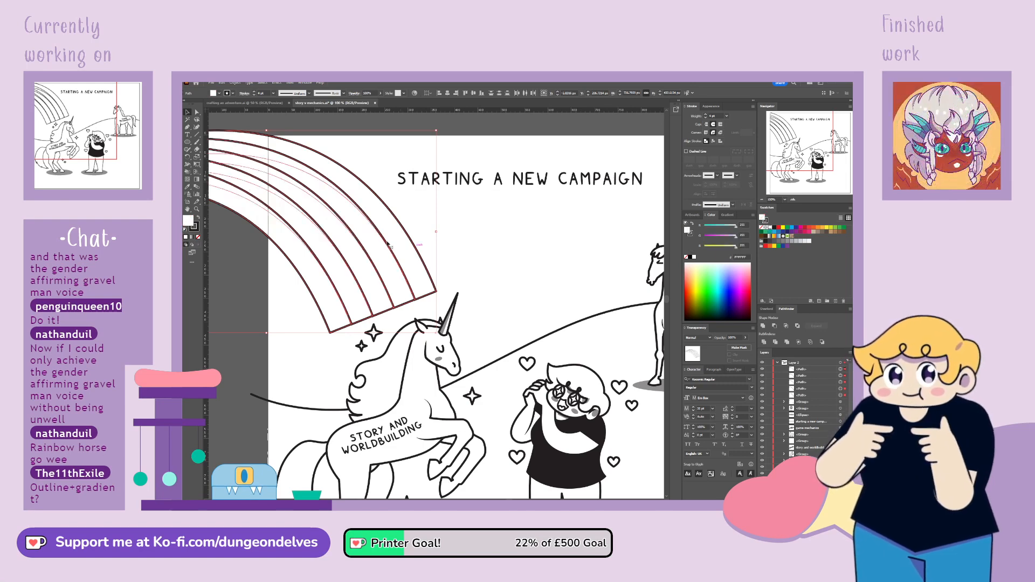
Delete the short closing edge of each of the five bands near the unicorn, leaving their lower ends open
click(352, 330)
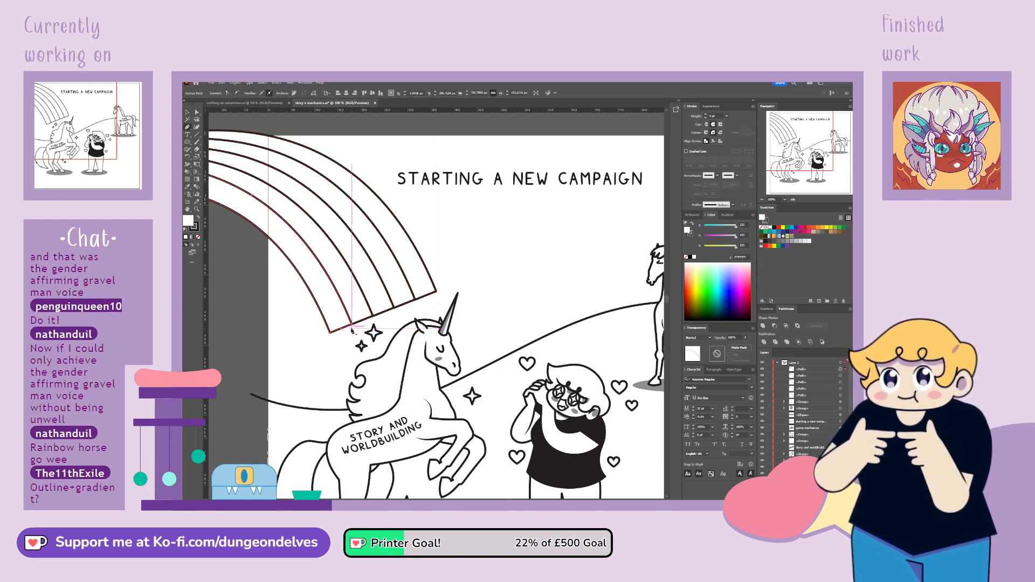
key(Delete)
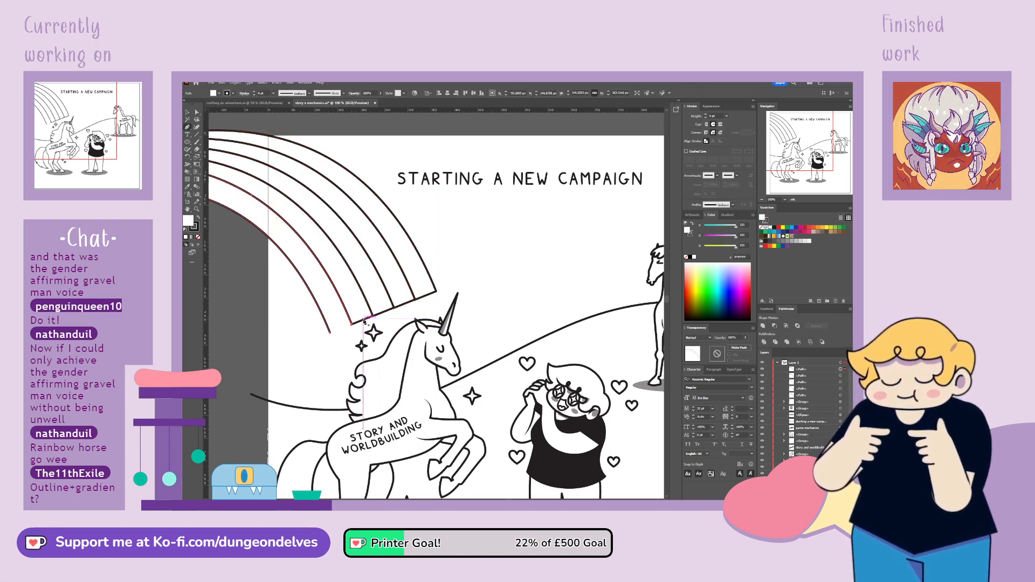
click(364, 323)
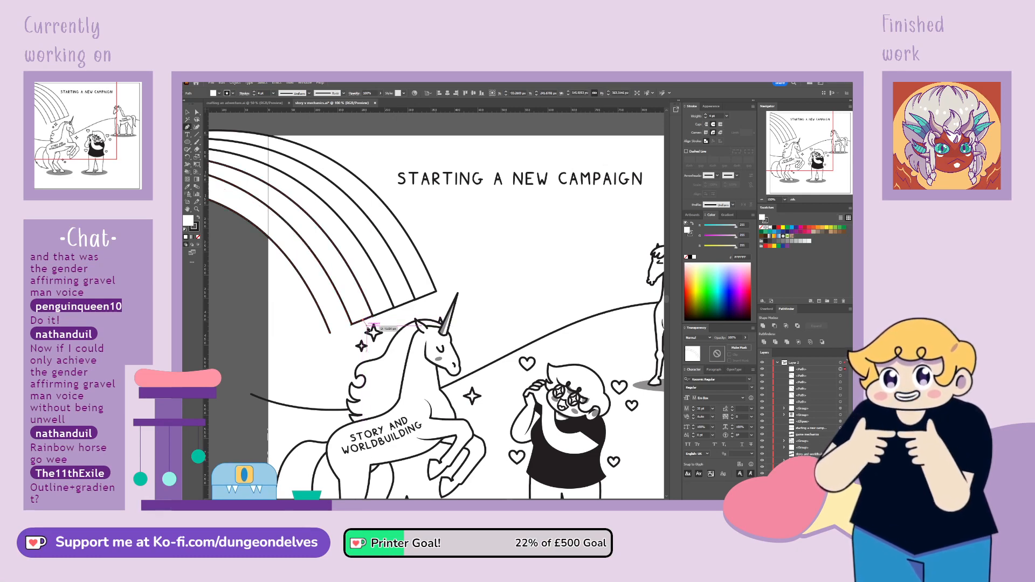
key(ctrl+z)
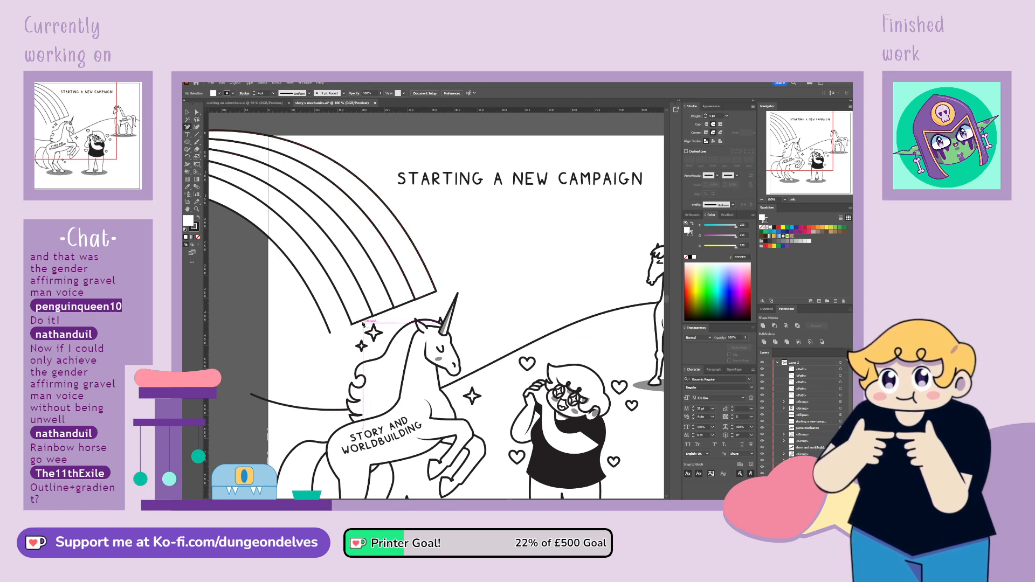
click(362, 321)
key(Delete)
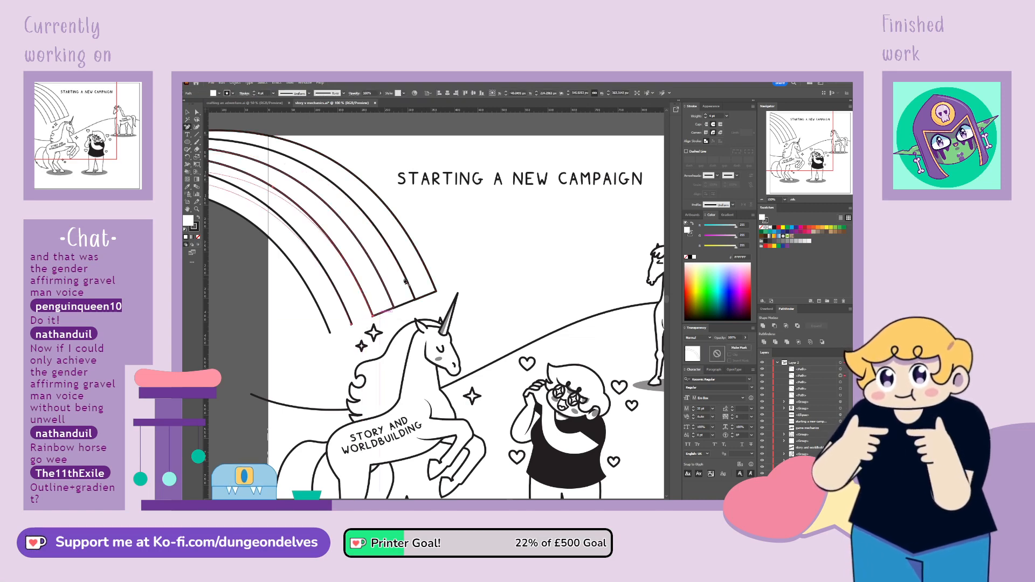
click(383, 311)
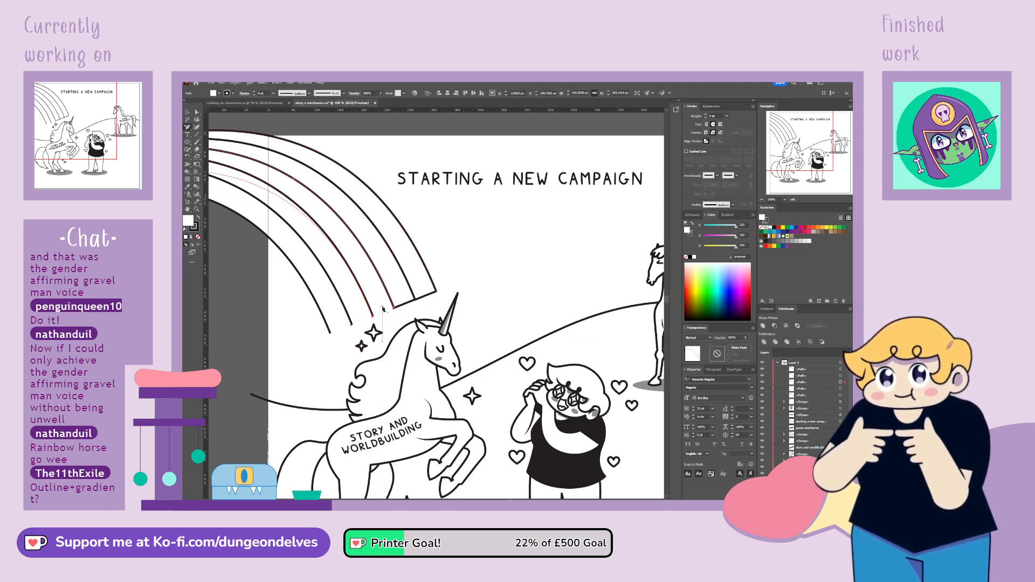
key(Delete)
click(413, 301)
key(Delete)
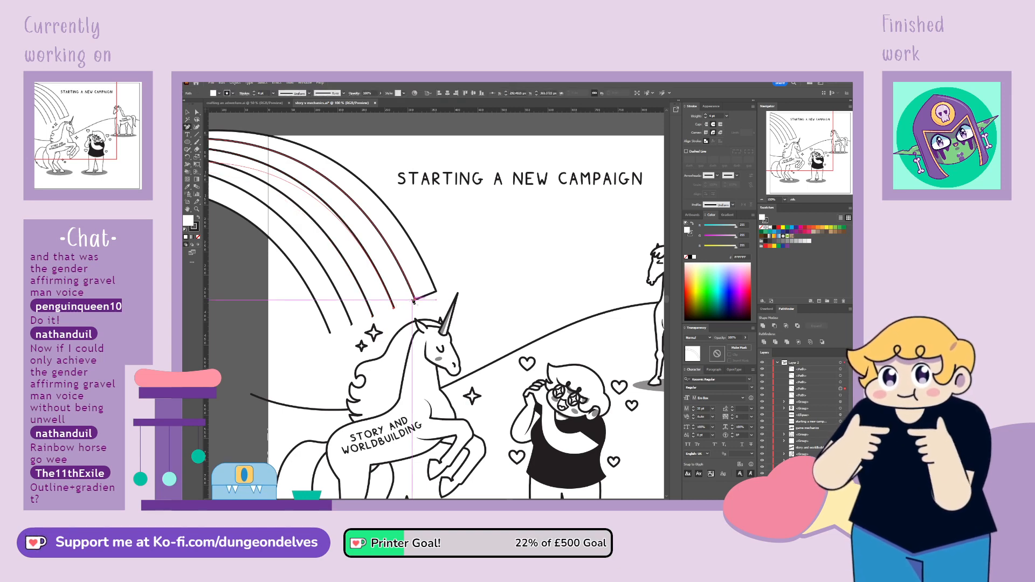
click(438, 292)
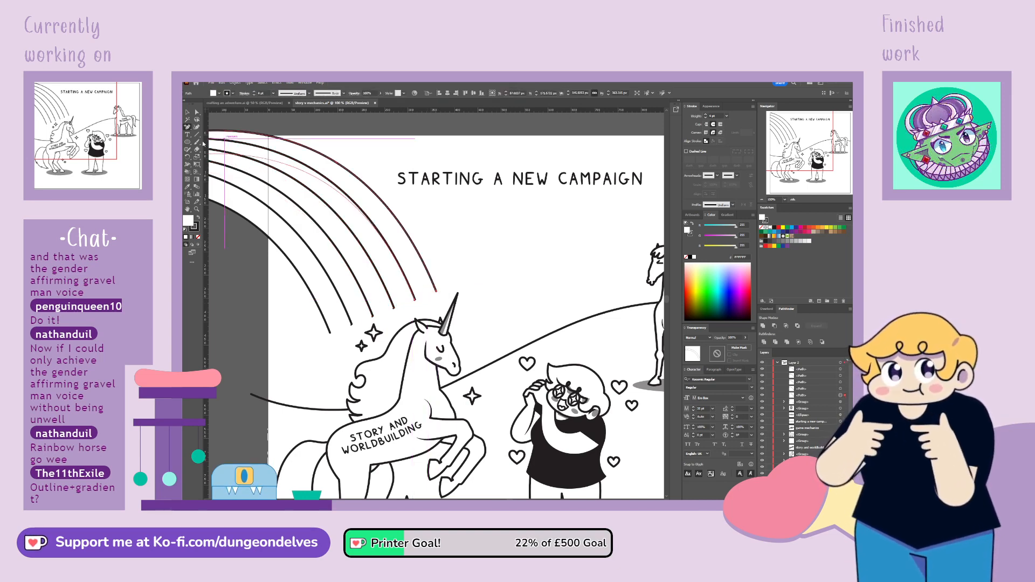
click(188, 112)
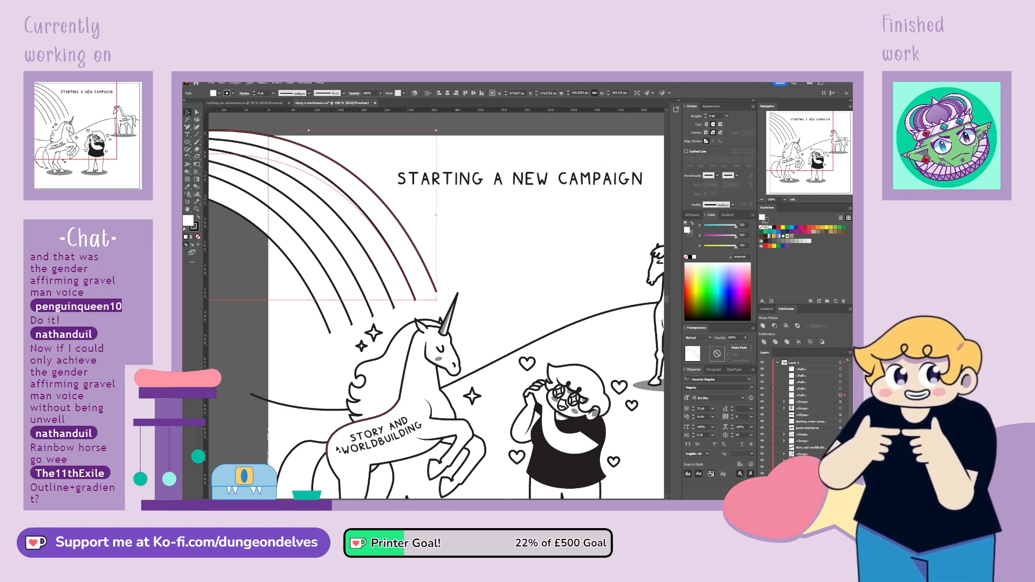
Examine the open lower ends of the rainbow lines up close and check the rainbow against the whole comic
key(ctrl+plus)
key(ctrl+plus)
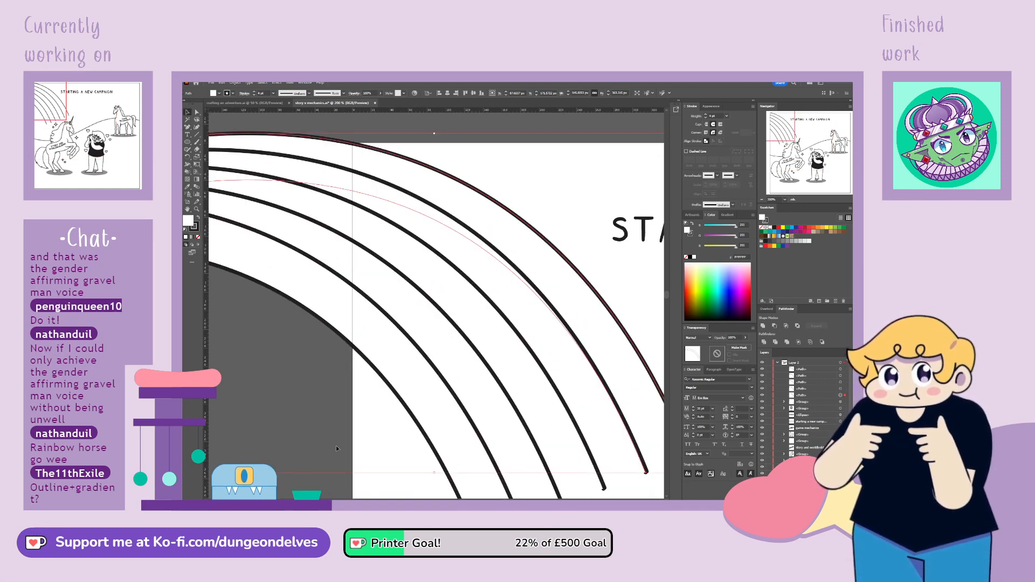
drag(787, 129, 798, 146)
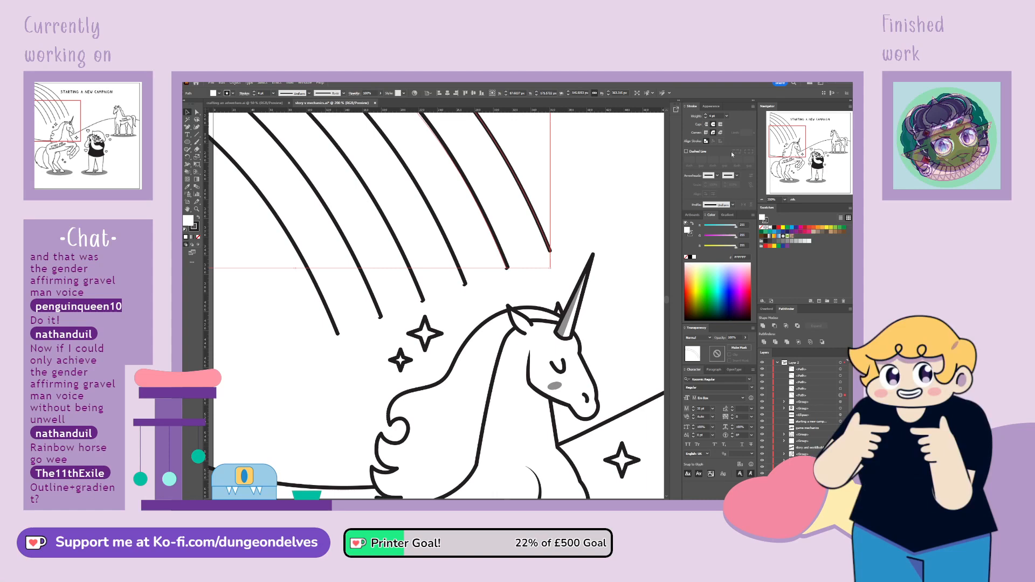
click(302, 373)
drag(477, 240, 351, 300)
click(390, 304)
key(ctrl+minus)
key(ctrl+minus)
key(ctrl+minus)
key(ctrl+minus)
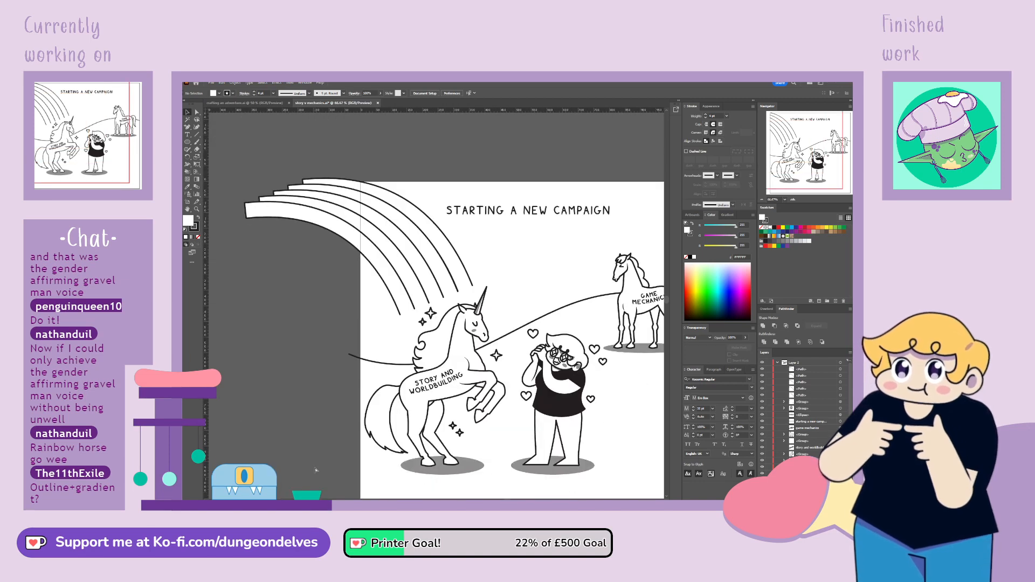
key(space)
drag(612, 414, 529, 387)
click(300, 261)
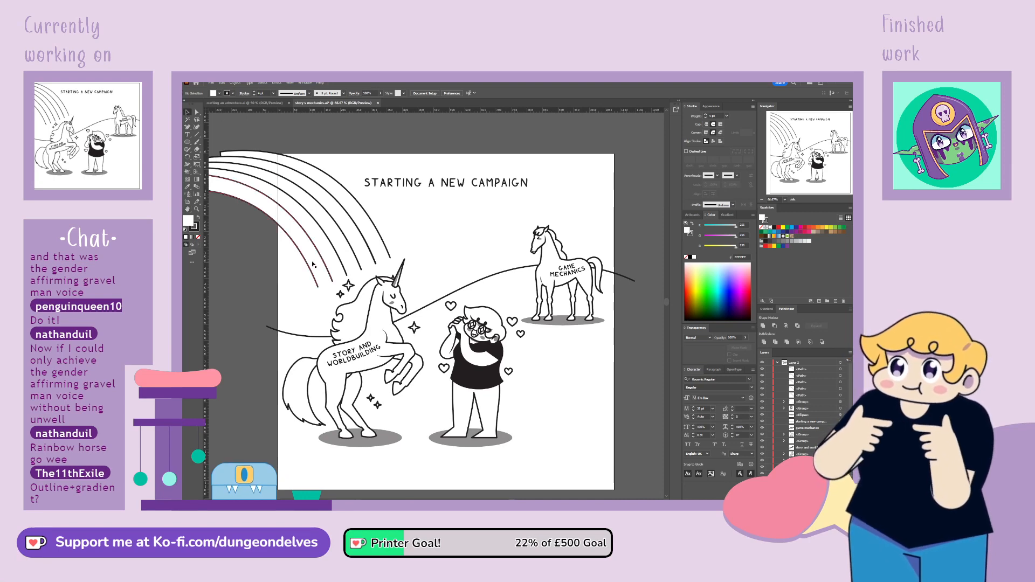
Fill the innermost rainbow band with a black-and-white linear gradient running diagonally along the arc, fading to white near the unicorn
click(192, 237)
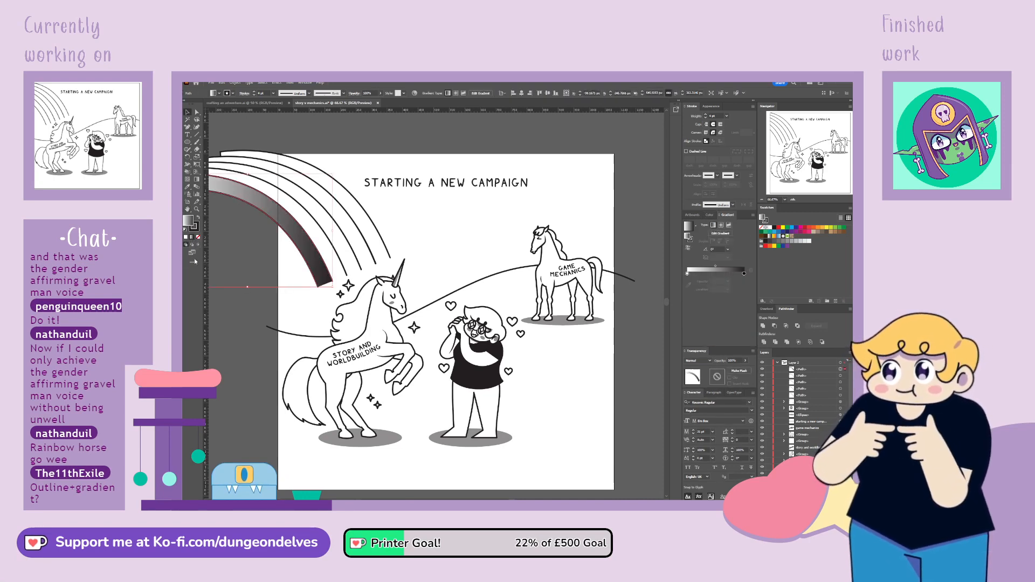
key(g)
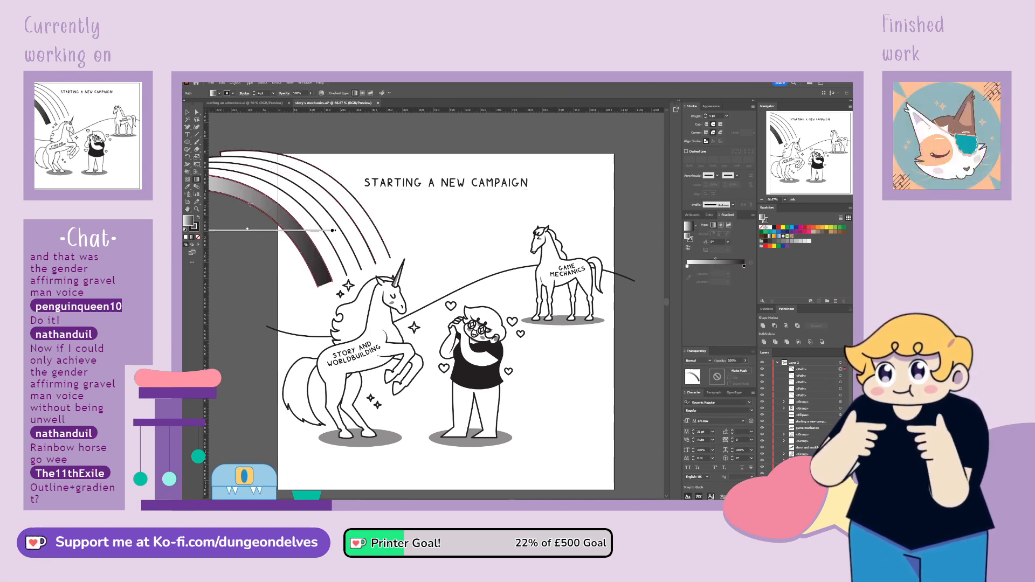
drag(277, 210, 295, 233)
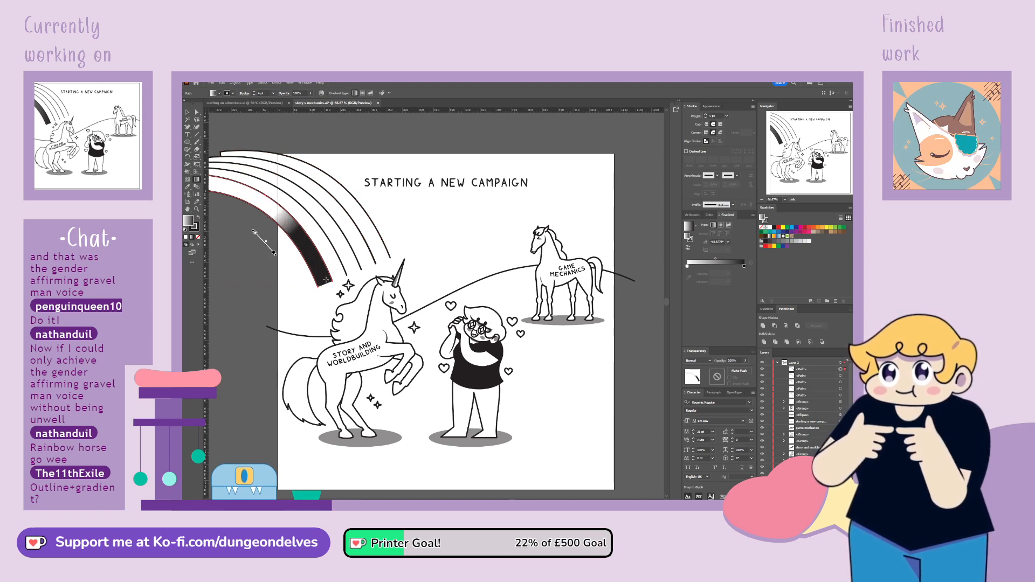
mouse_move(326, 281)
mouse_down()
mouse_move(282, 213)
mouse_move(294, 304)
mouse_move(291, 226)
mouse_move(228, 145)
mouse_move(292, 293)
mouse_up()
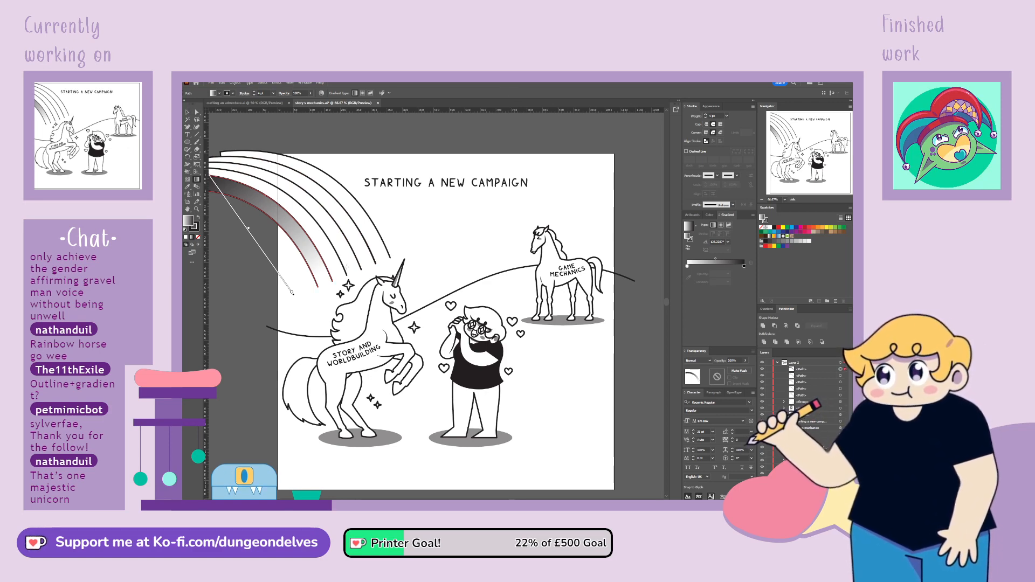
Apply the same linear gradient to the other four rainbow bands, angled to fade to white toward the unicorn
click(188, 112)
click(333, 263)
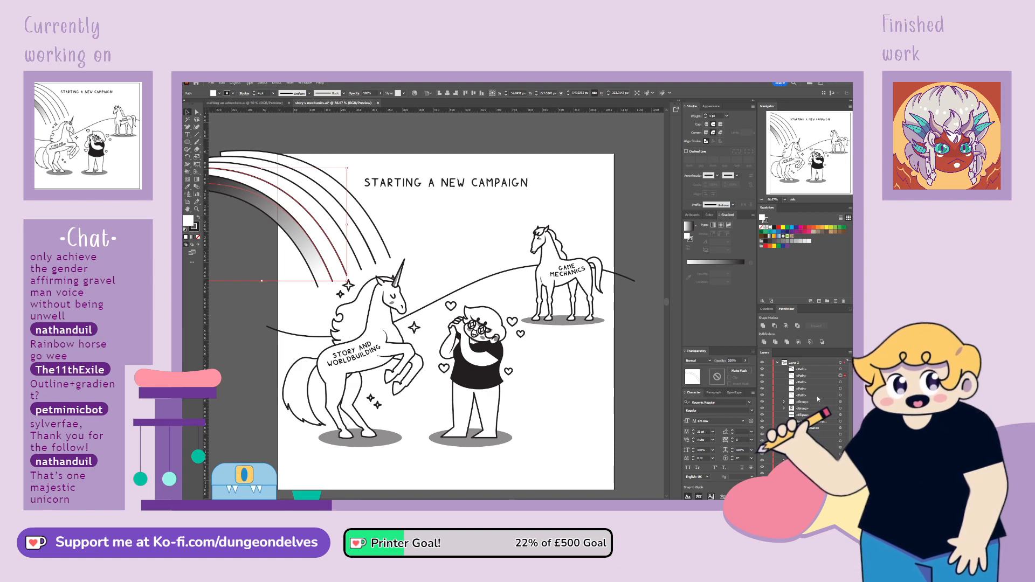
shift+click(841, 396)
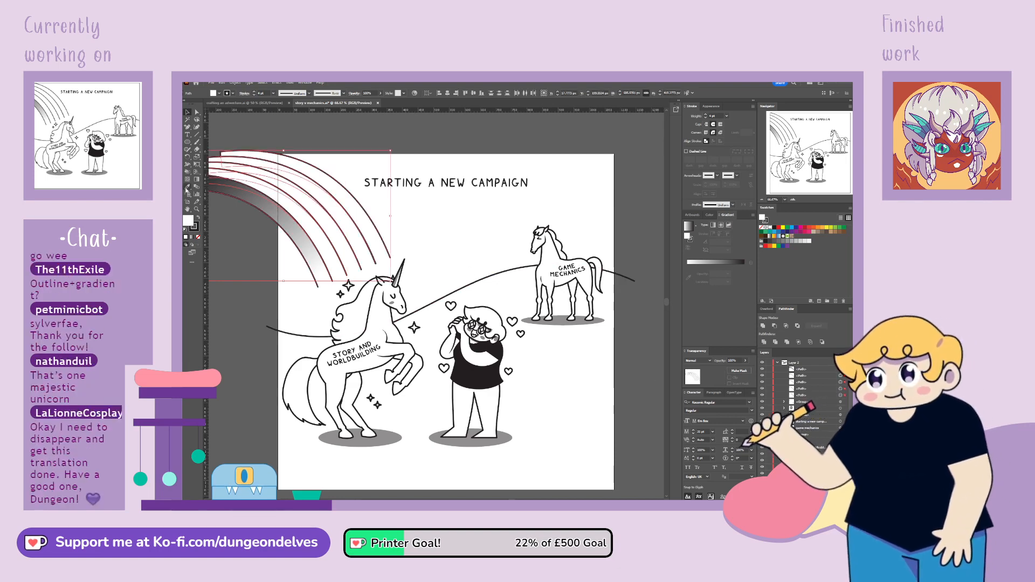
click(187, 189)
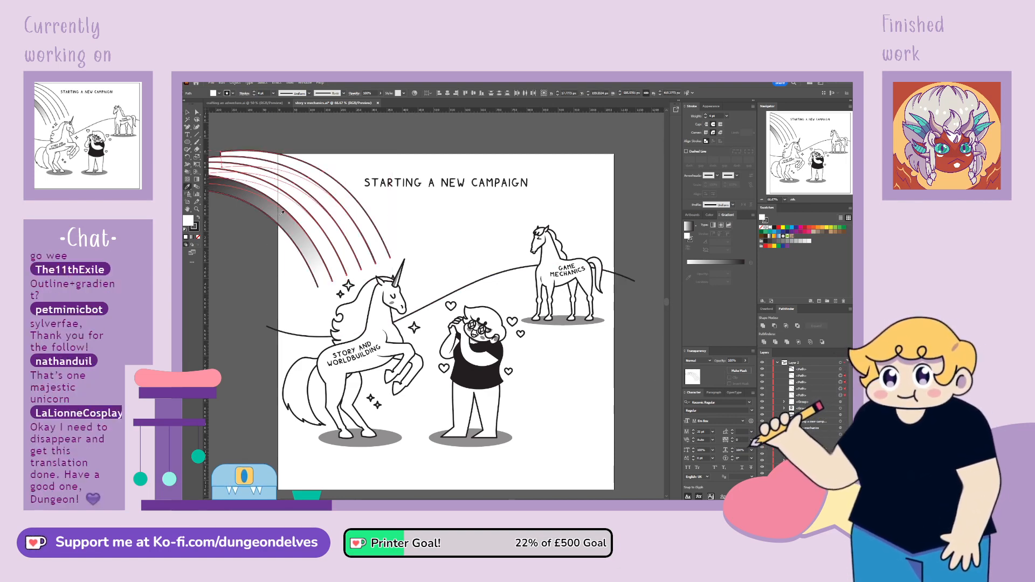
click(265, 233)
click(197, 177)
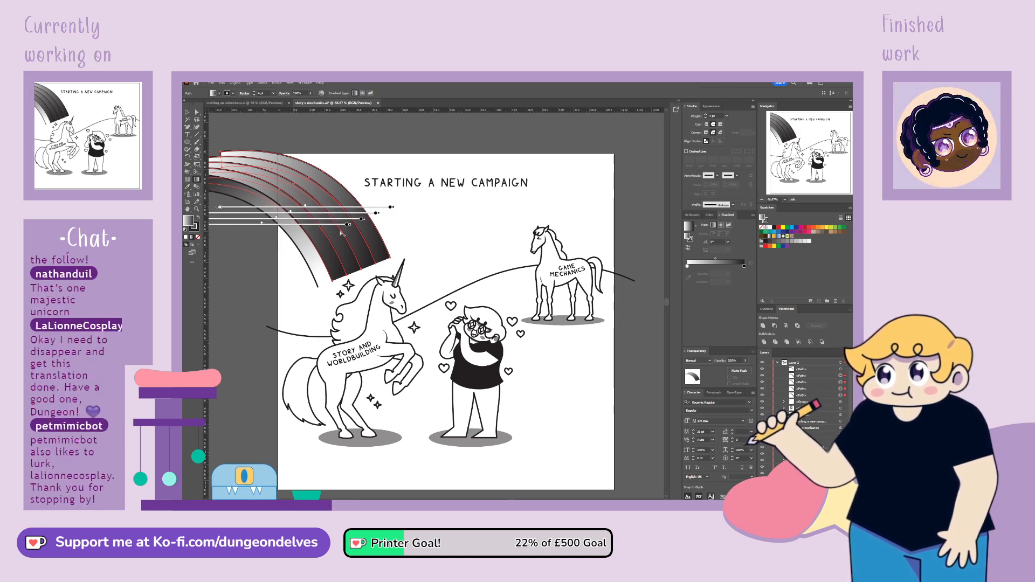
drag(336, 276, 252, 141)
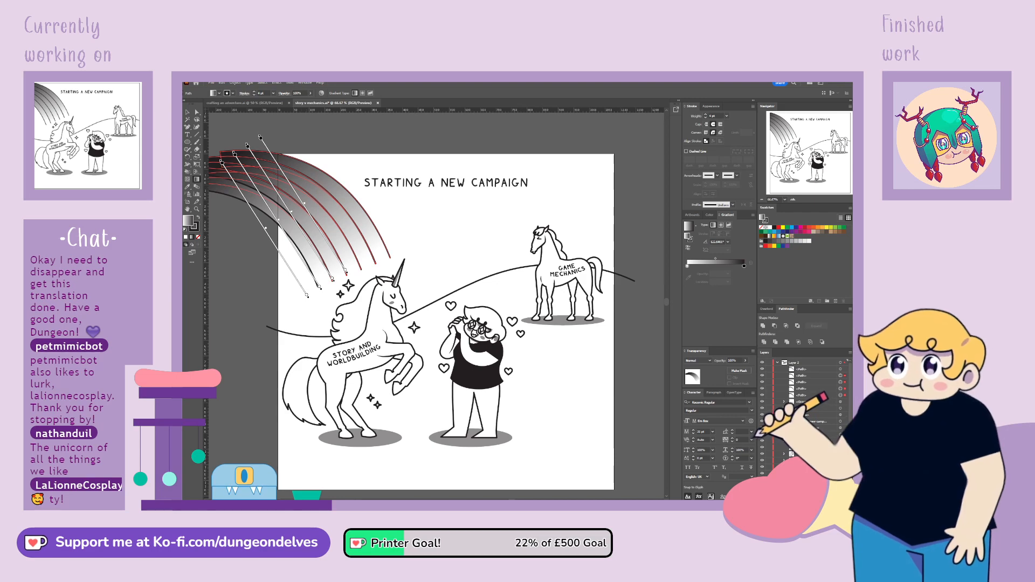
key(v)
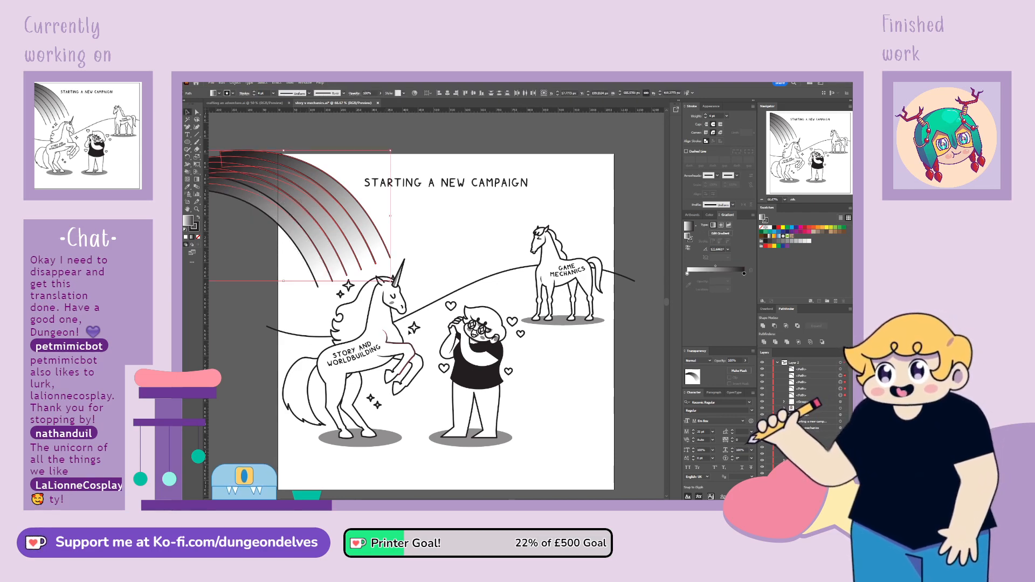
click(615, 365)
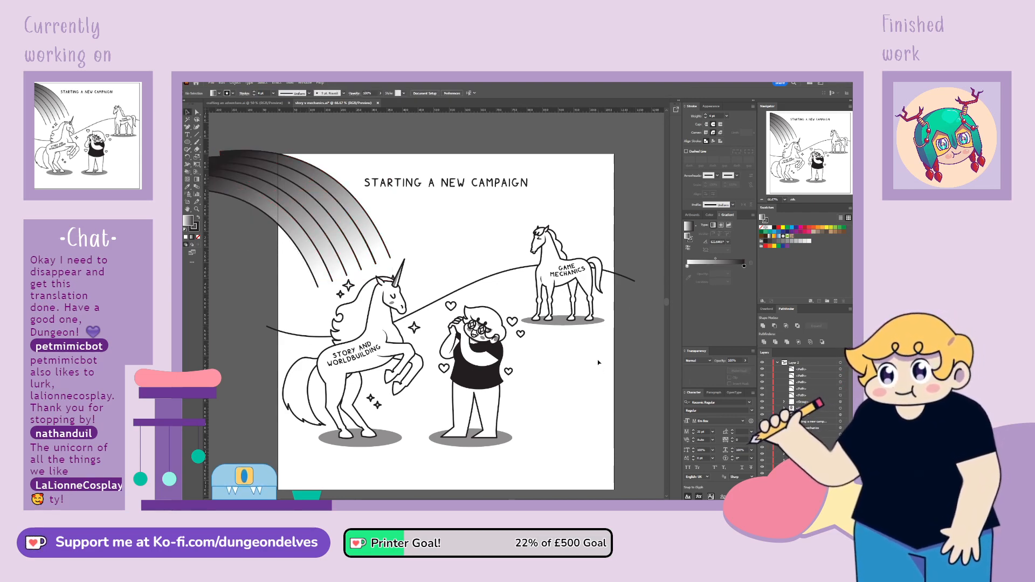
Select all five rainbow bands and give their outlines the width profile that tapers at both ends
click(845, 370)
drag(845, 376, 845, 395)
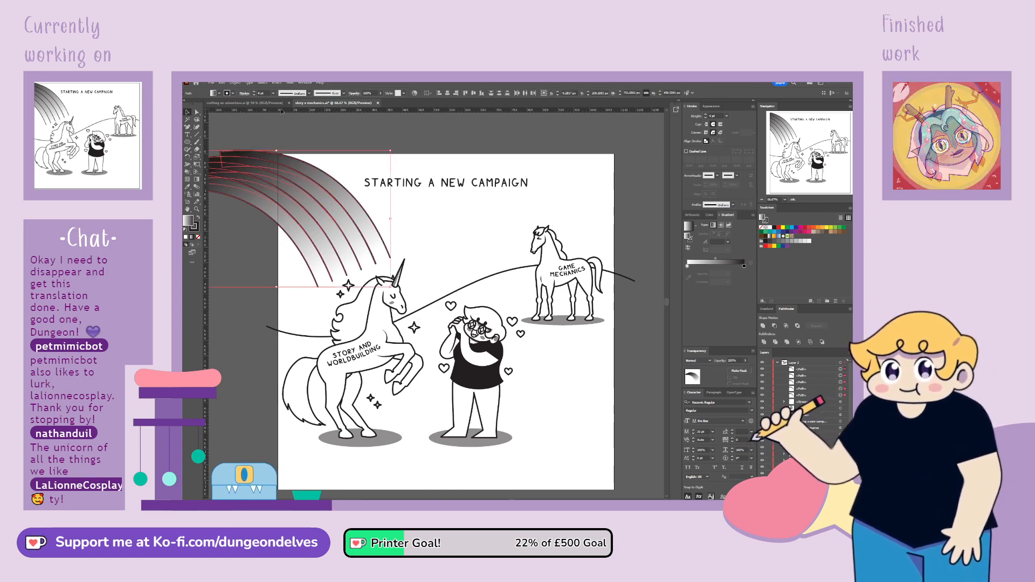
click(309, 93)
click(296, 112)
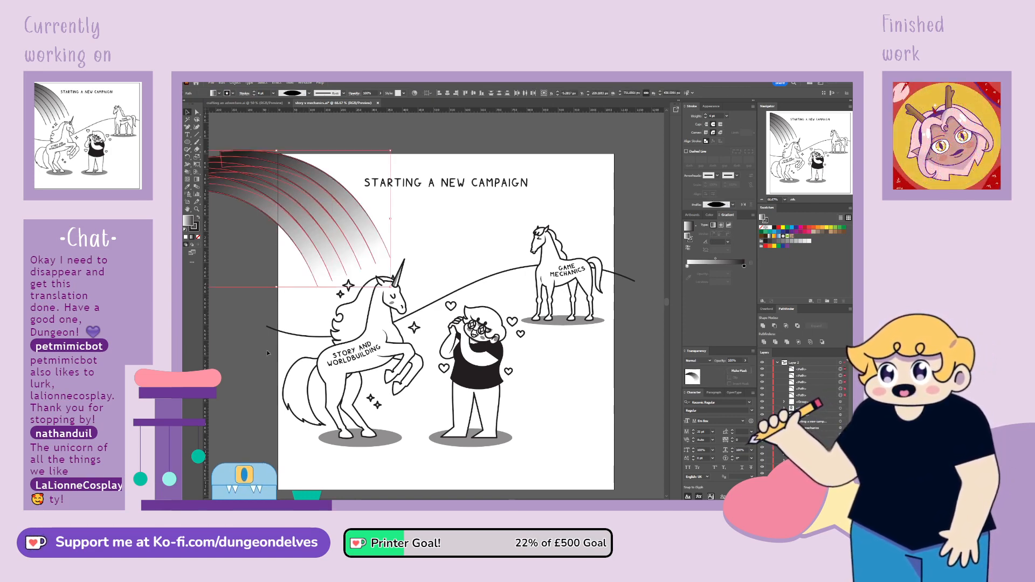
click(255, 418)
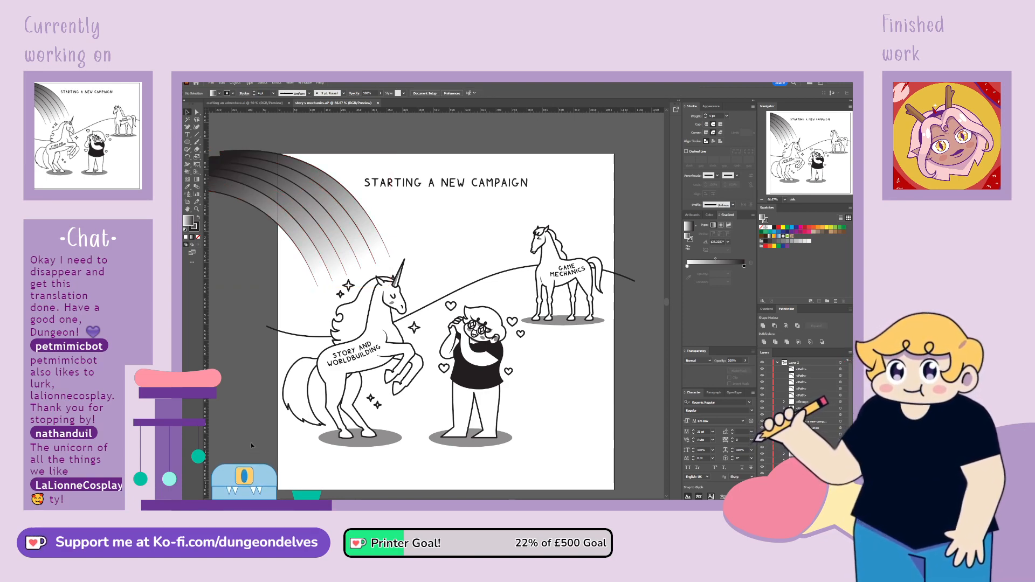
Select the whole rainbow and lighten the dark stop of its gradient from black to a light grey
key(ctrl+minus)
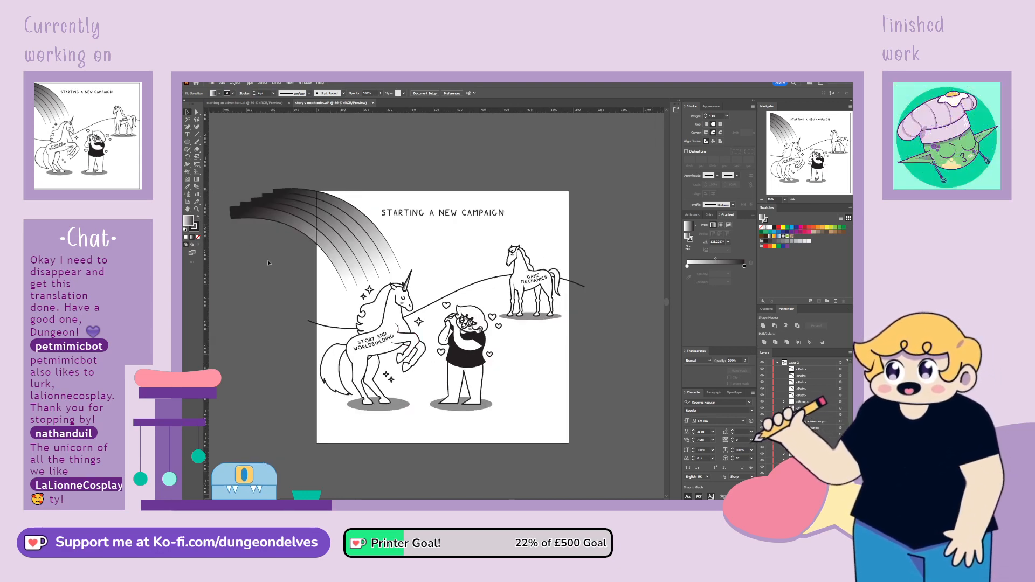
drag(260, 173, 293, 252)
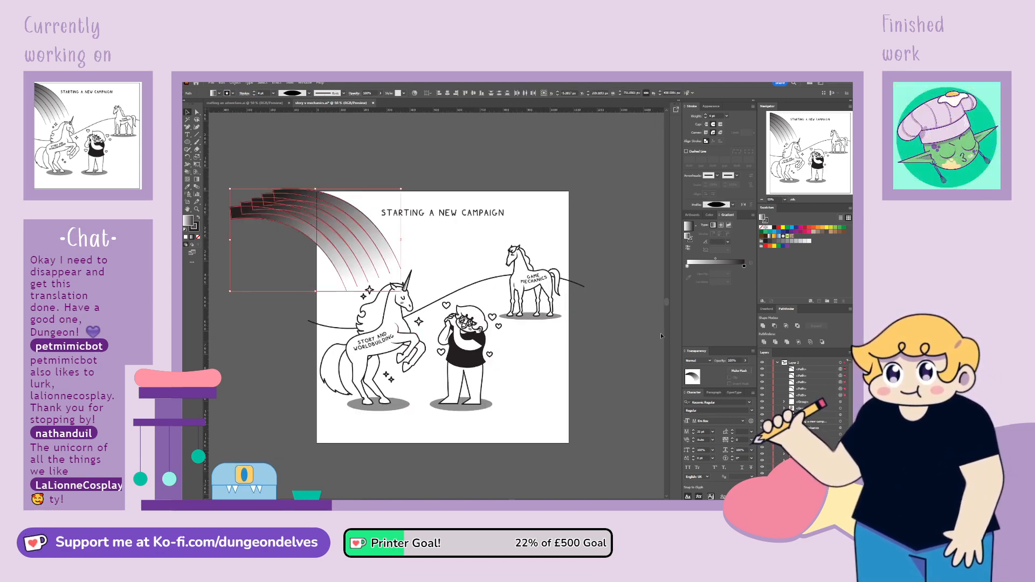
click(745, 265)
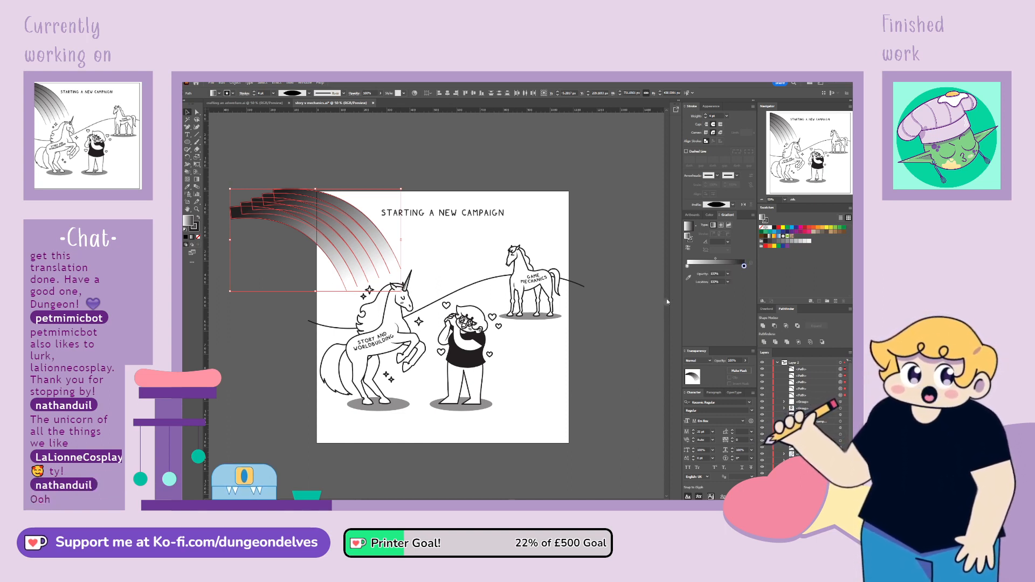
click(713, 294)
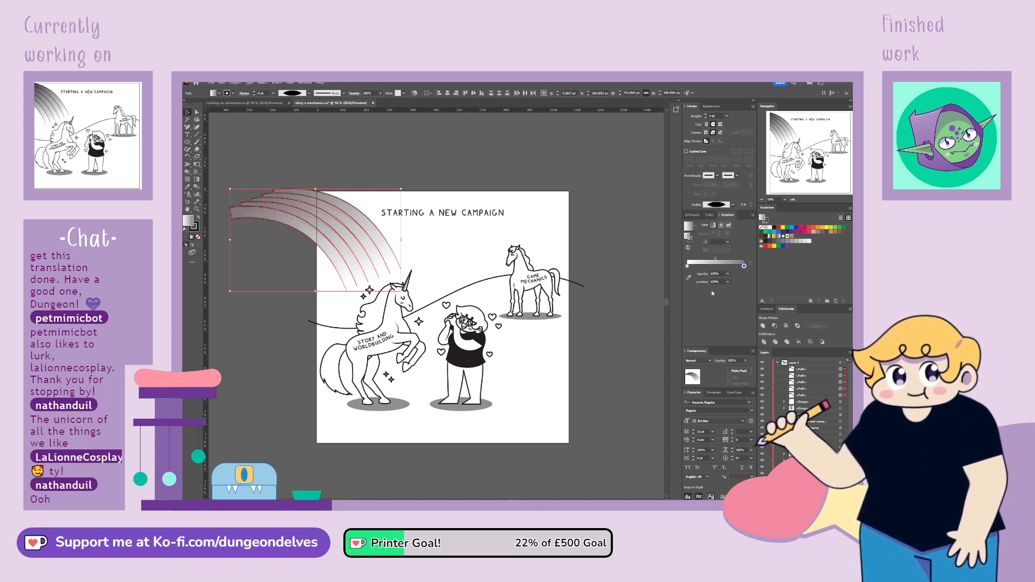
drag(709, 293, 777, 292)
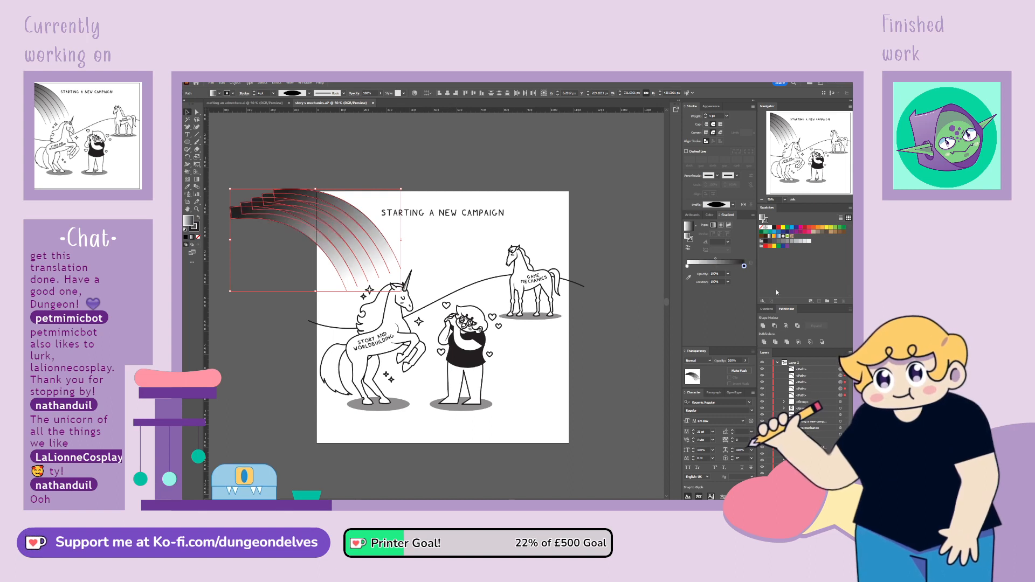
click(701, 293)
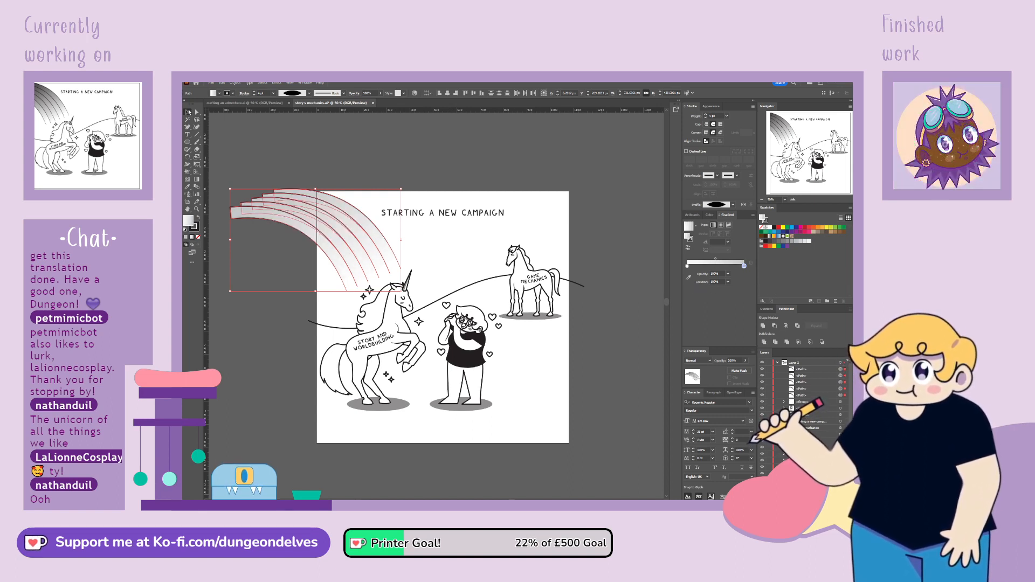
click(310, 131)
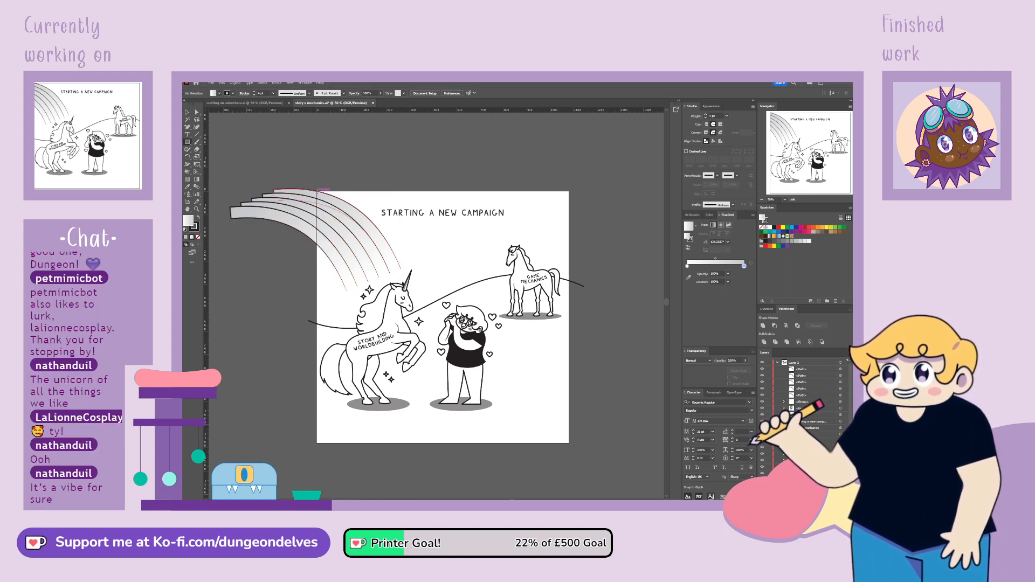
Draw a rectangle from the artboard's upper-left corner over the rainbow and use it as the bands' clipping mask
drag(317, 191, 439, 309)
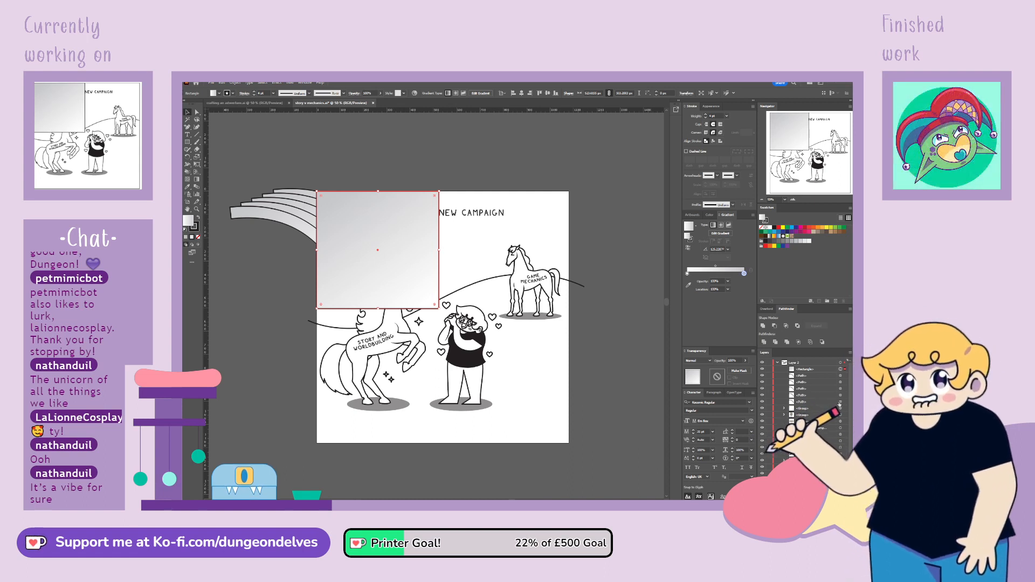
shift+click(840, 402)
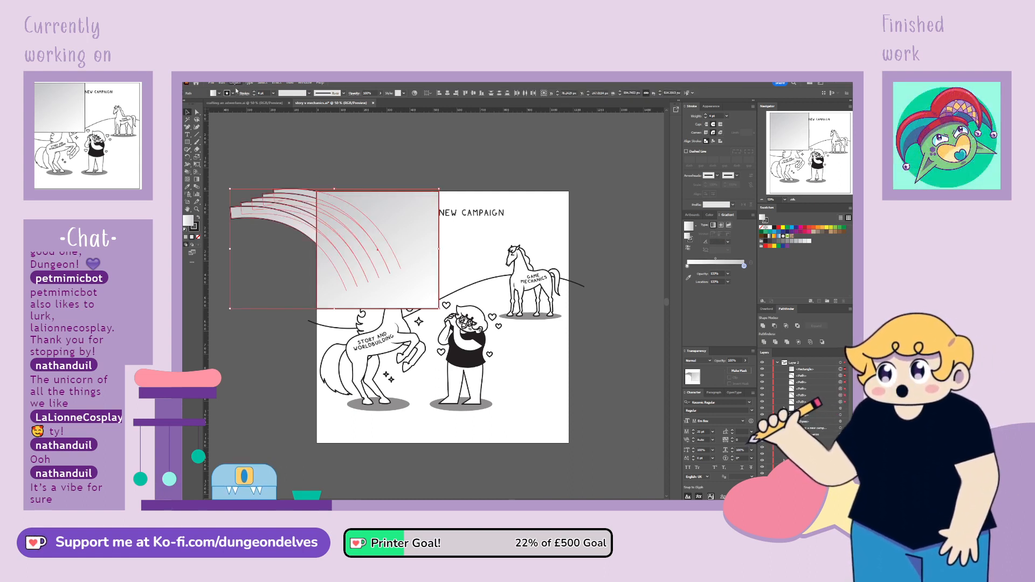
key(ctrl+7)
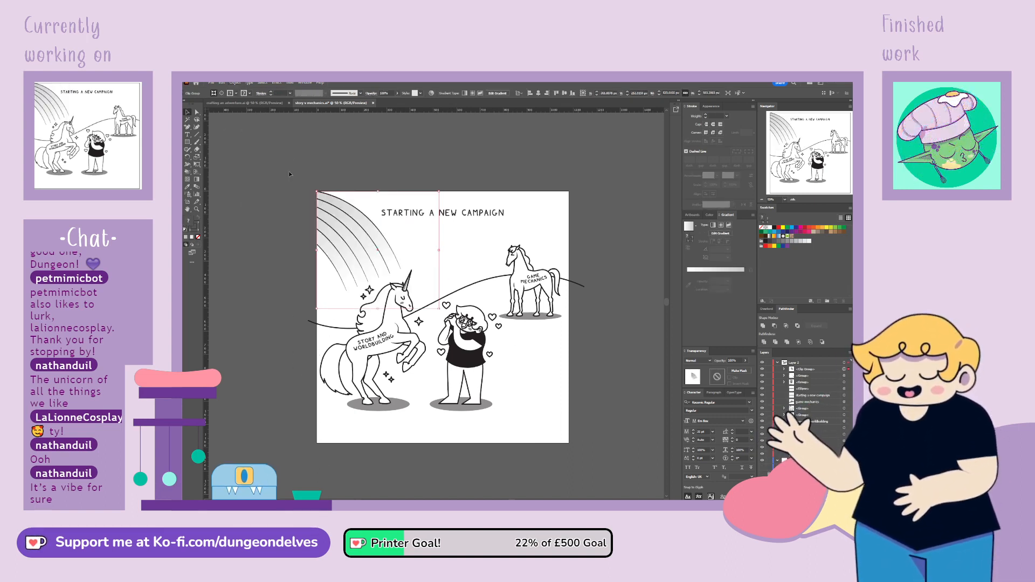
click(510, 444)
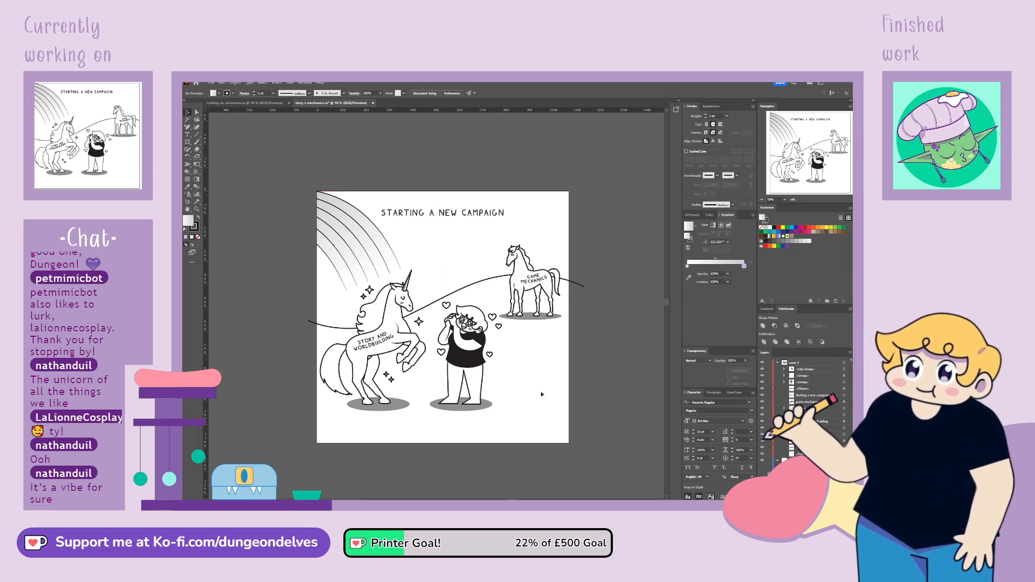
Move the clipped rainbow slightly left and down on the comic
key(space)
drag(593, 394, 587, 350)
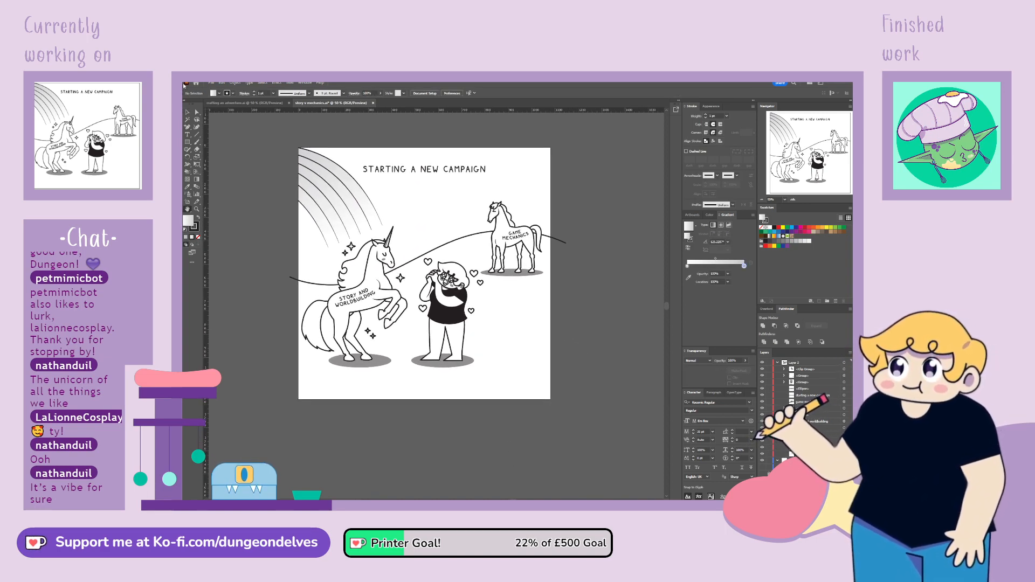
click(187, 113)
drag(336, 183, 329, 180)
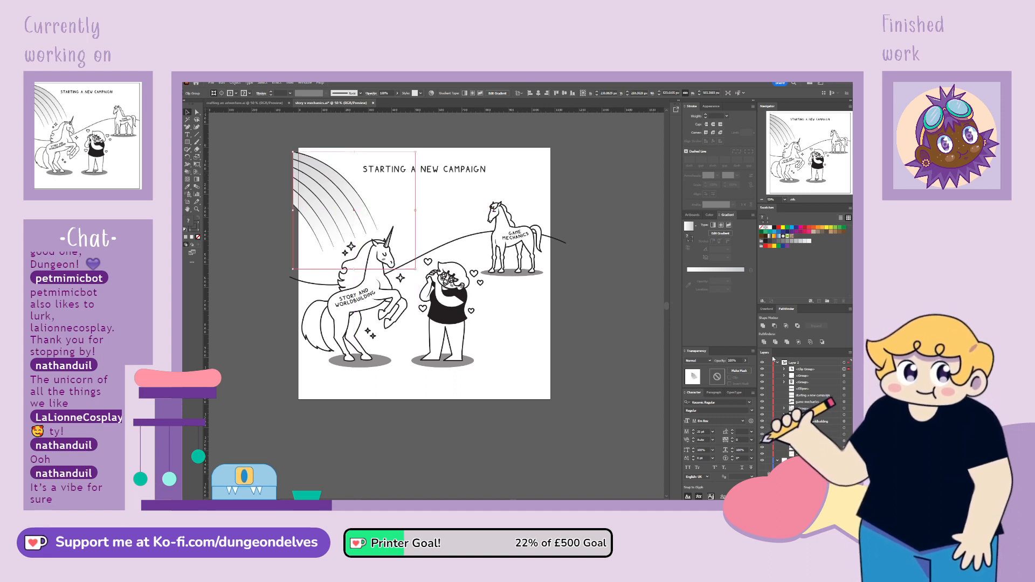
Resize the rainbow's clipping rectangle so its upper and left sides match the artboard's edges
click(840, 375)
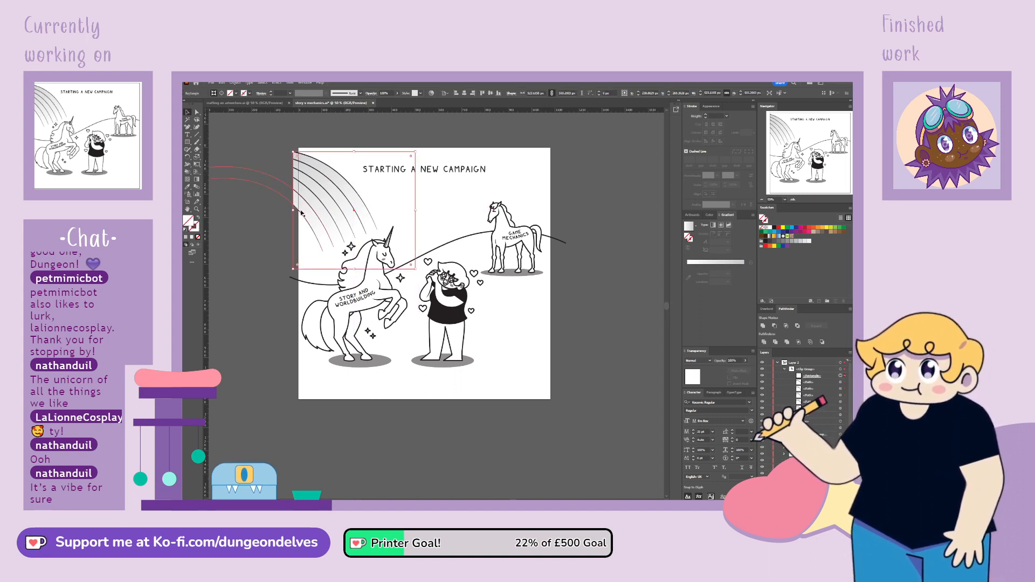
drag(354, 152, 354, 146)
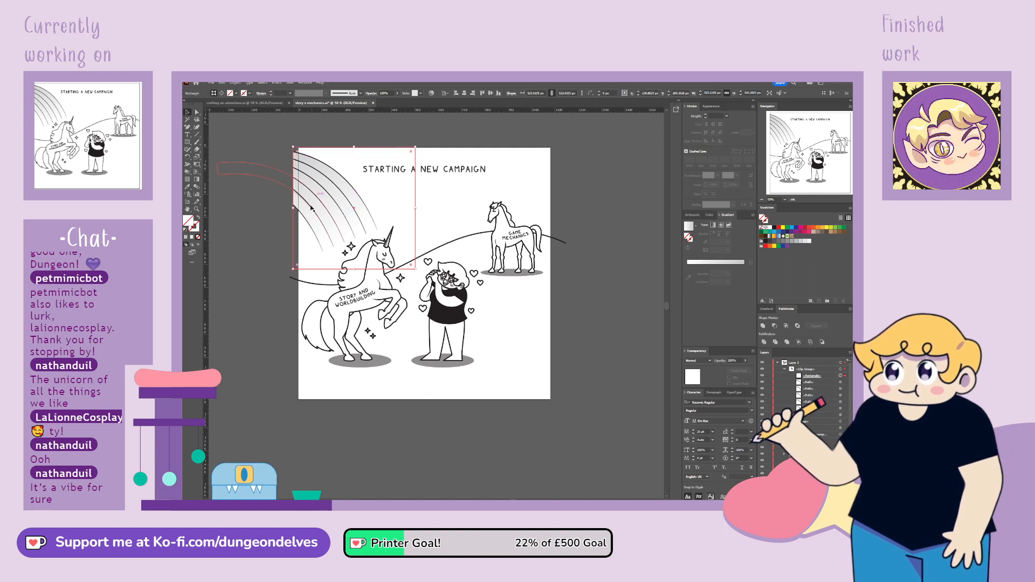
drag(294, 209, 299, 208)
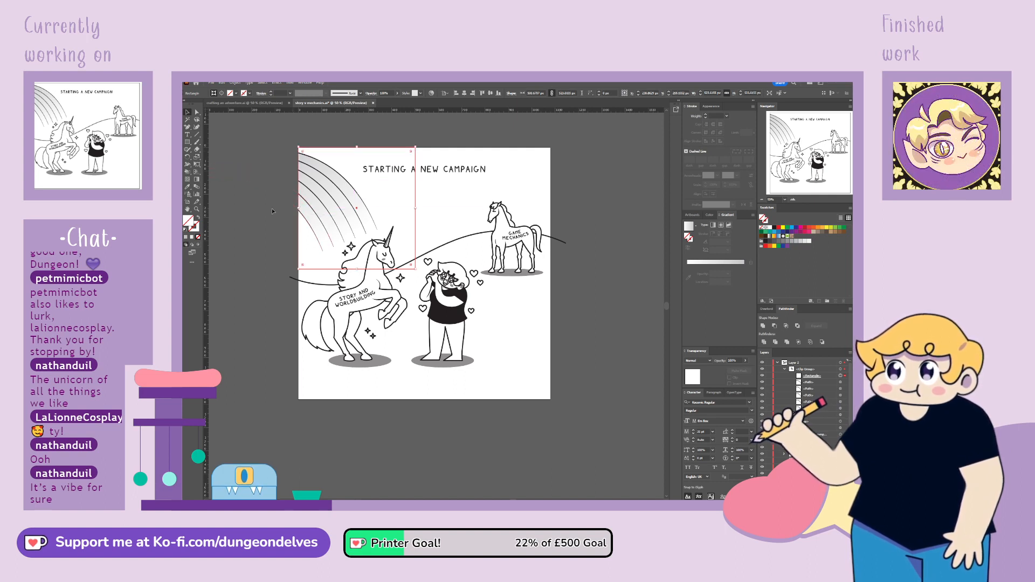
click(415, 420)
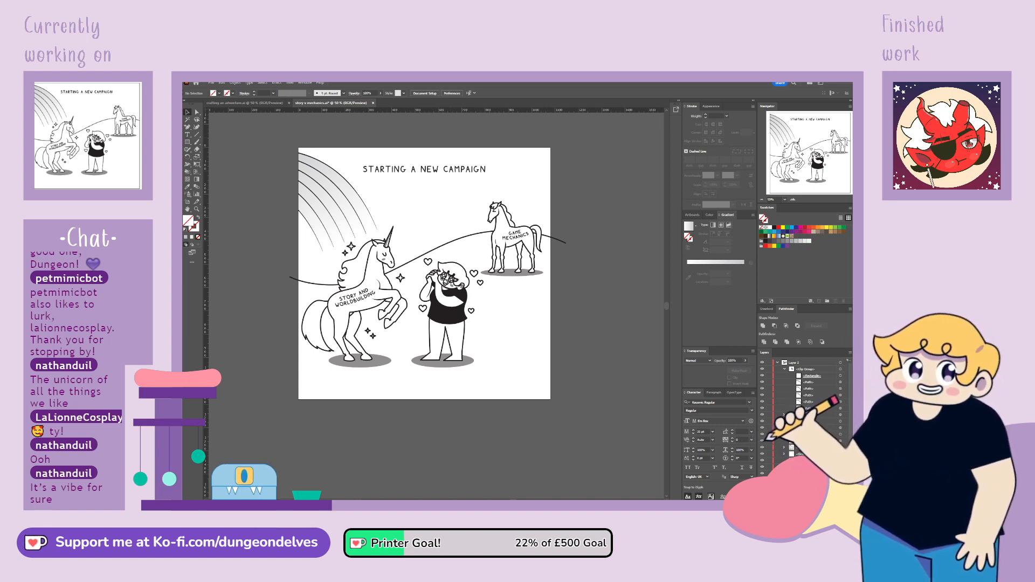
Rotate the clipped rainbow slightly counterclockwise and shift it a little to the left
click(841, 370)
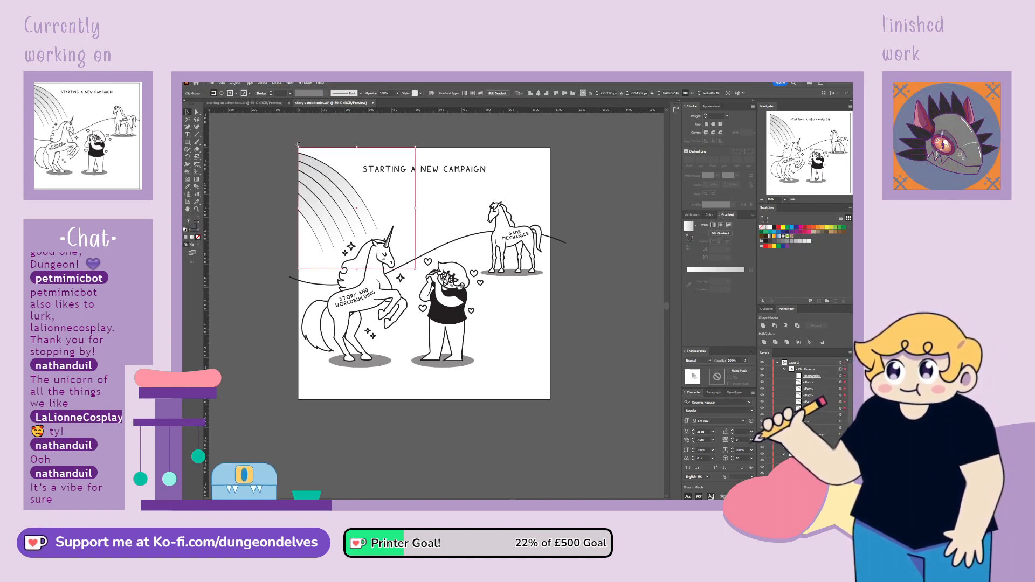
drag(298, 144, 289, 154)
drag(329, 182, 322, 182)
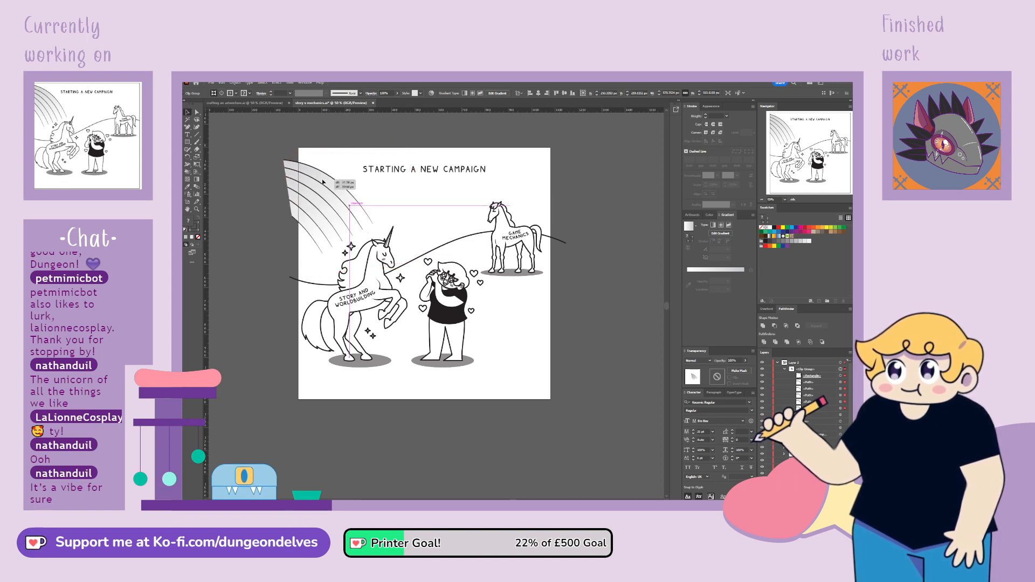
Move the two left corner points of the rotated clipping mask onto the artboard's left edge
click(198, 113)
click(283, 154)
drag(283, 155, 300, 153)
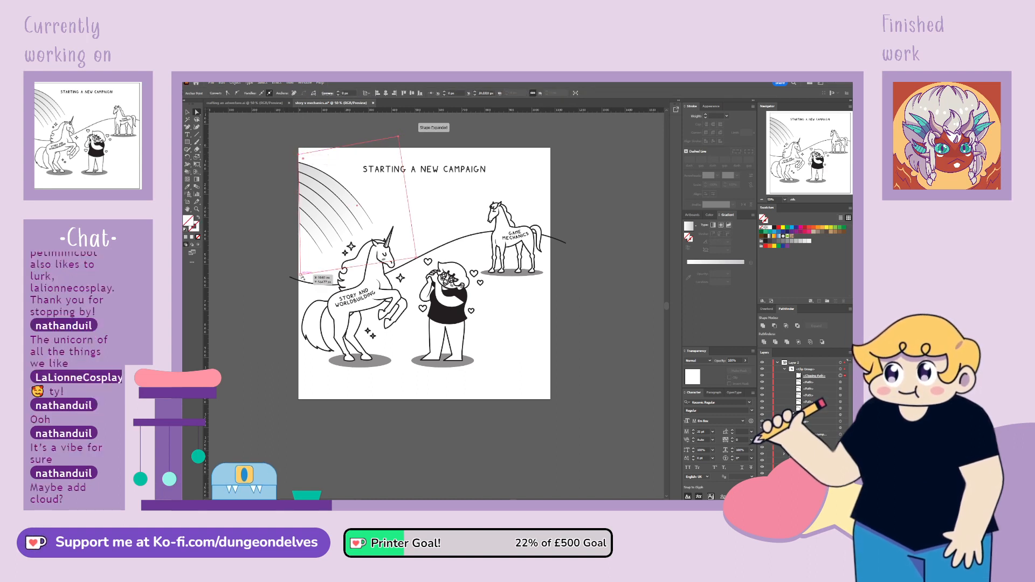
drag(301, 275, 299, 272)
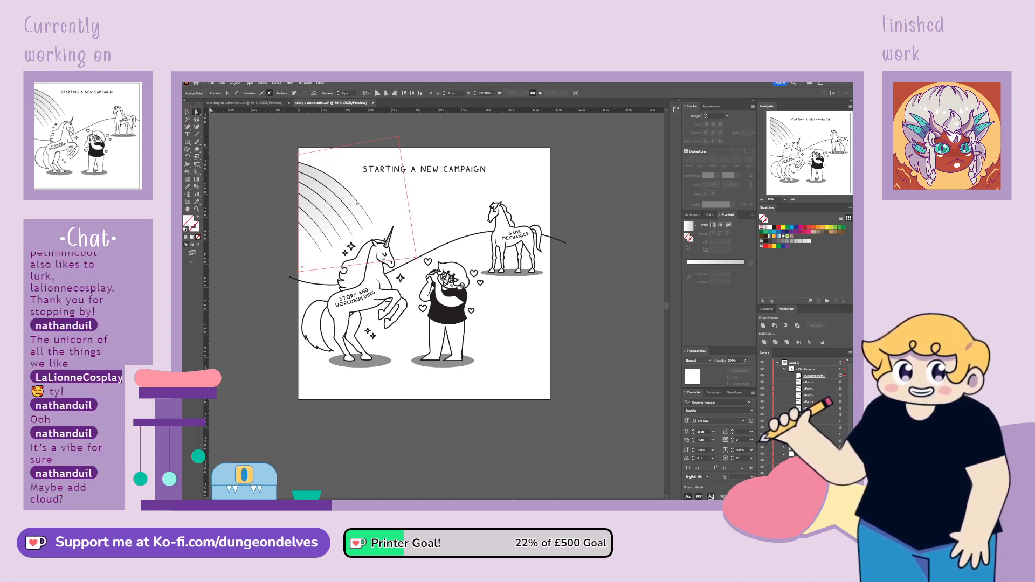
Group all the rainbow's stripe paths inside the clipping mask
click(187, 112)
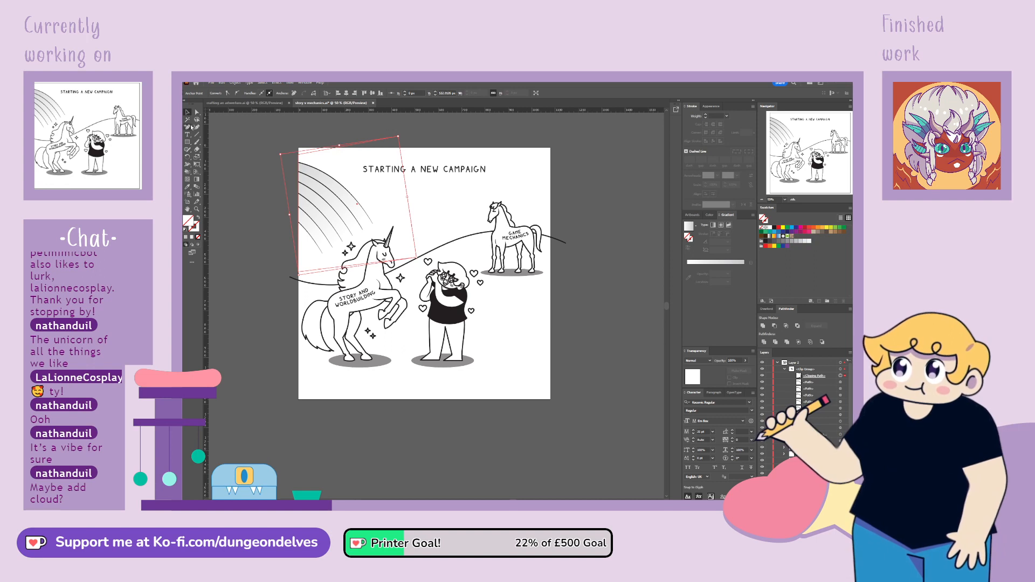
click(841, 383)
shift+click(840, 388)
shift+click(841, 395)
shift+click(841, 402)
shift+click(841, 408)
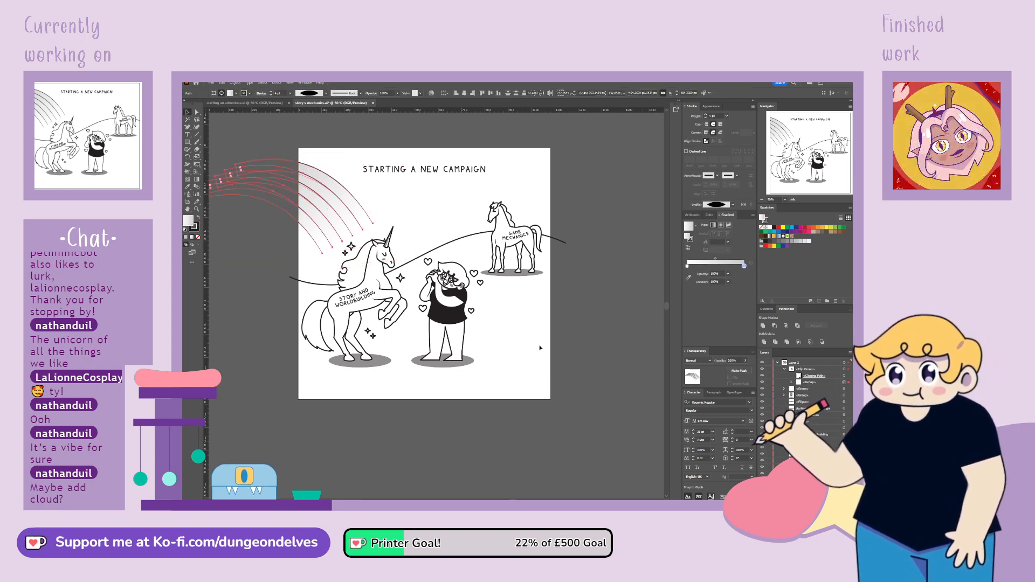
key(ctrl+g)
Scale down the grouped rainbow stripes within their mask and reposition them above the unicorn at the artboard's left edge
click(289, 229)
click(319, 240)
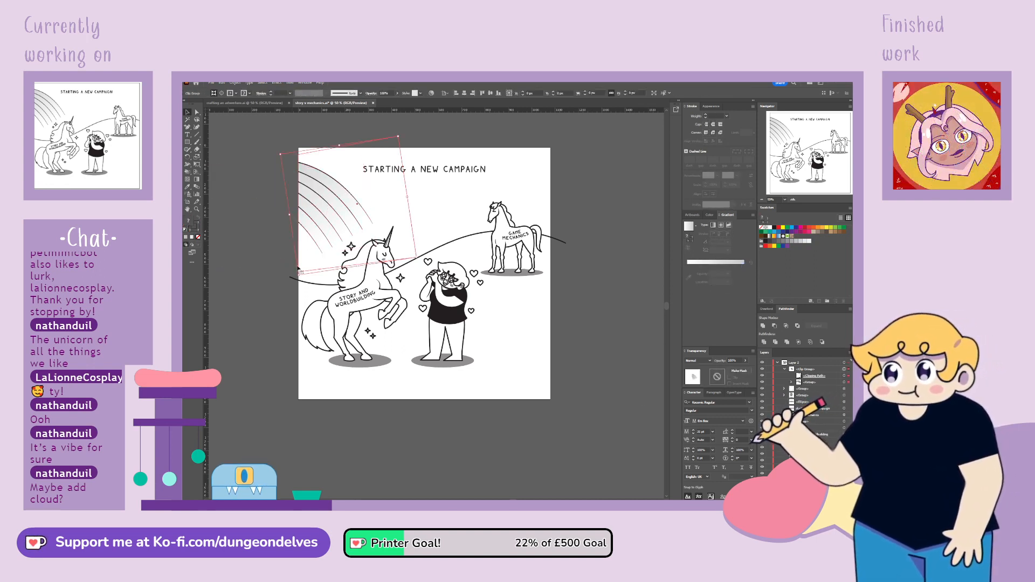
click(844, 383)
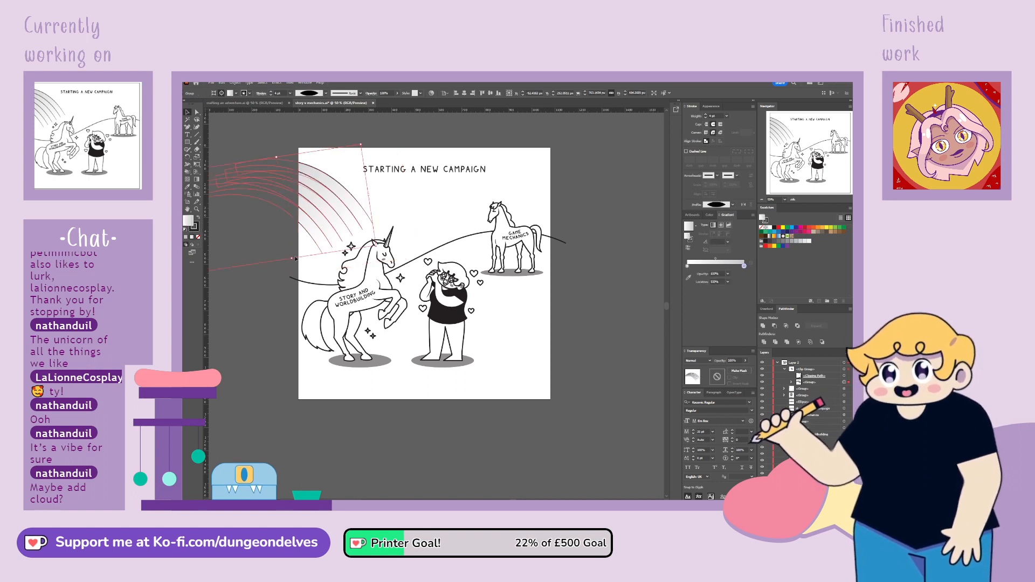
drag(292, 259, 279, 234)
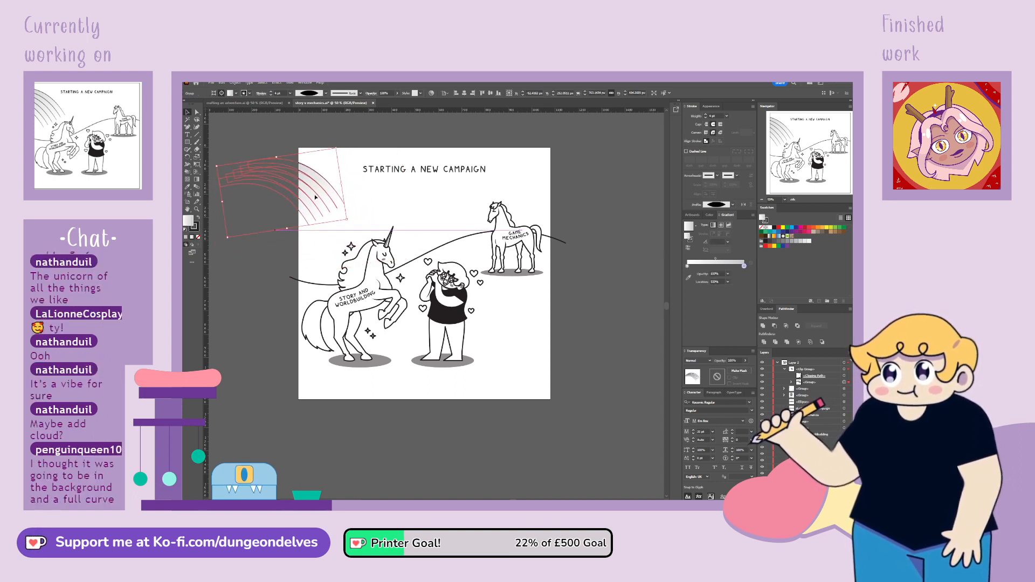
drag(315, 192, 344, 211)
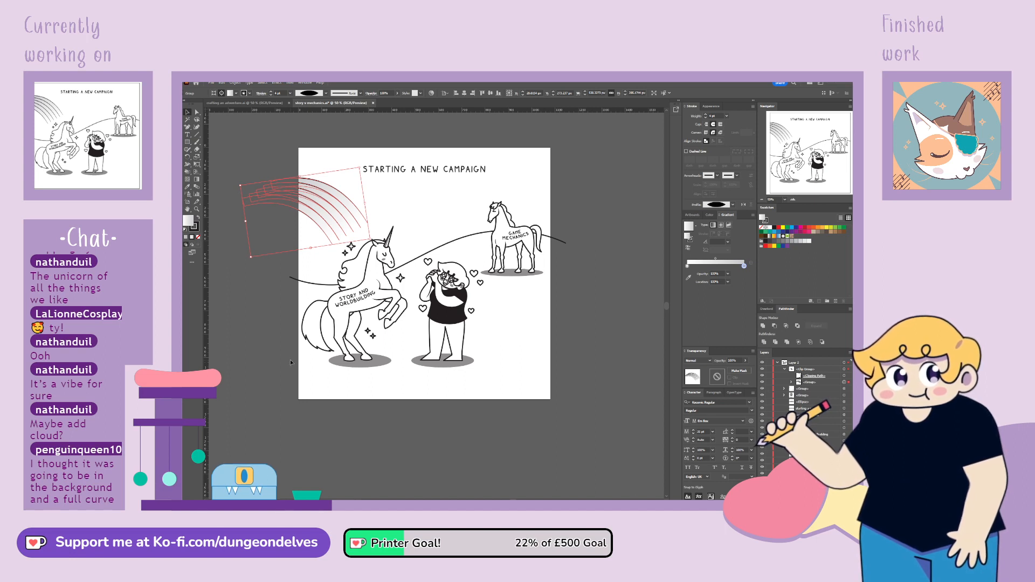
click(277, 380)
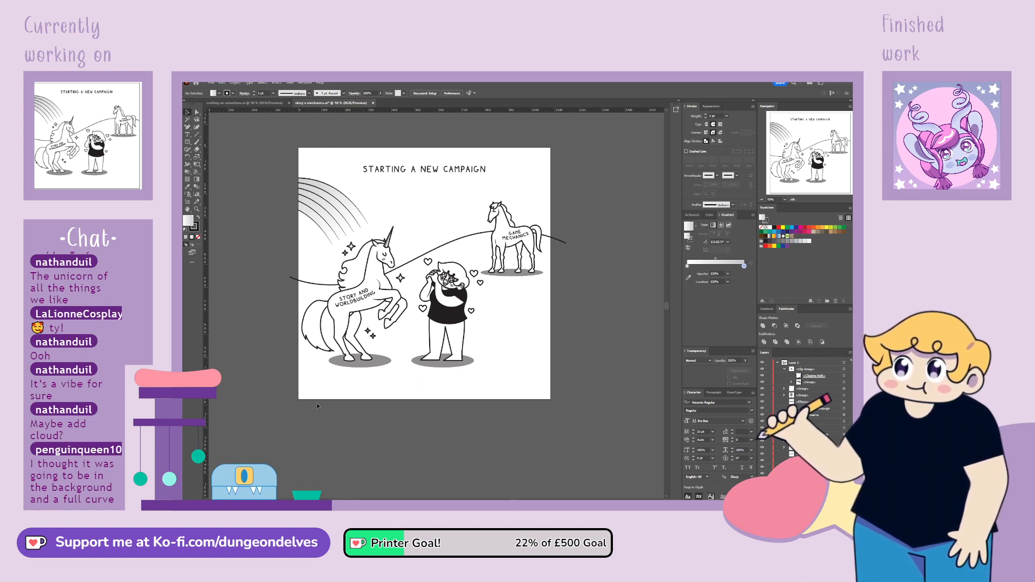
Hide the clipped rainbow and draw a large unfilled ellipse around the unicorn, extending past the artboard's left edge
click(762, 370)
click(188, 143)
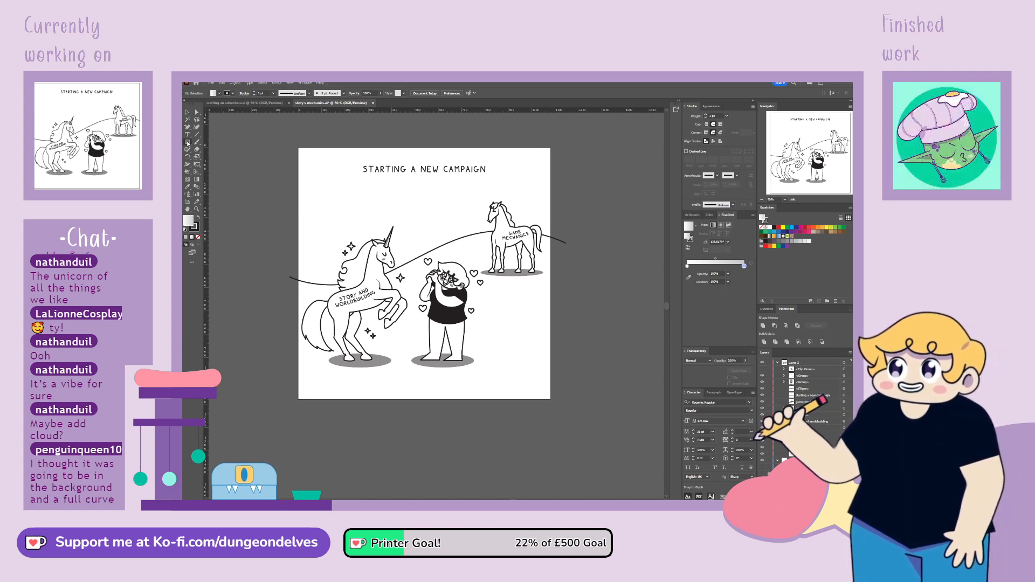
drag(264, 188, 427, 318)
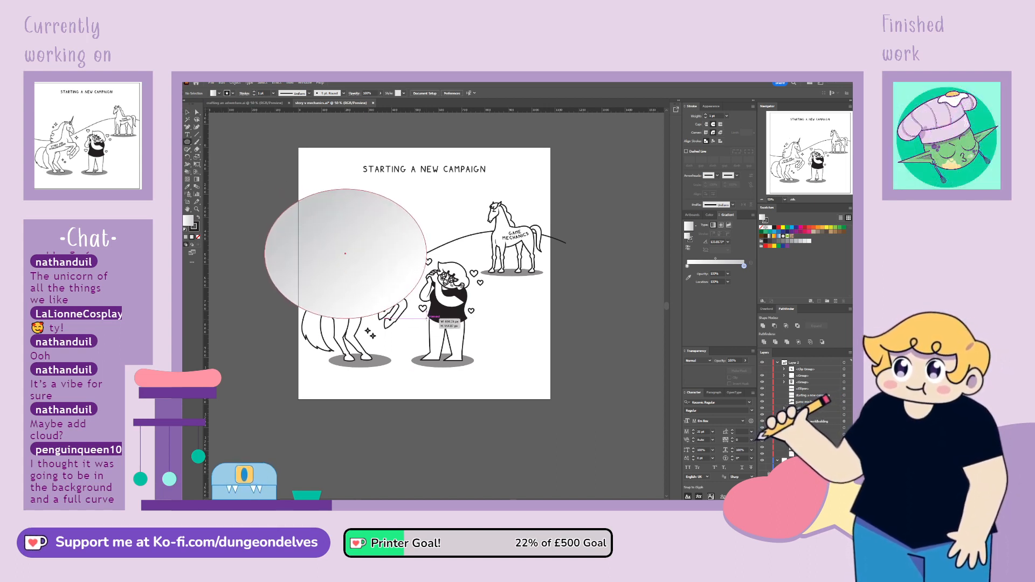
click(198, 237)
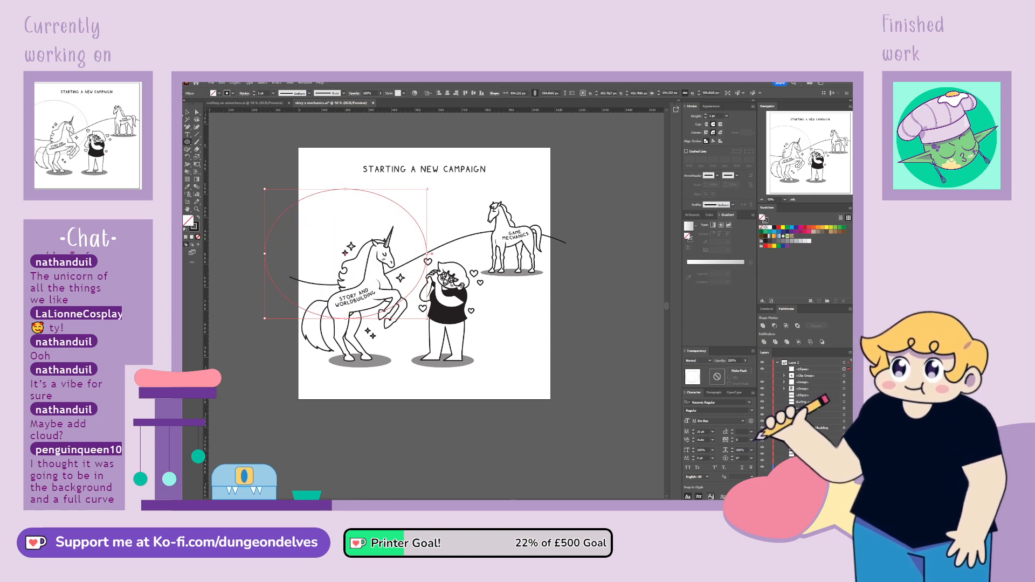
Enlarge the ellipse slightly and set its stroke weight to 20 pt
click(187, 113)
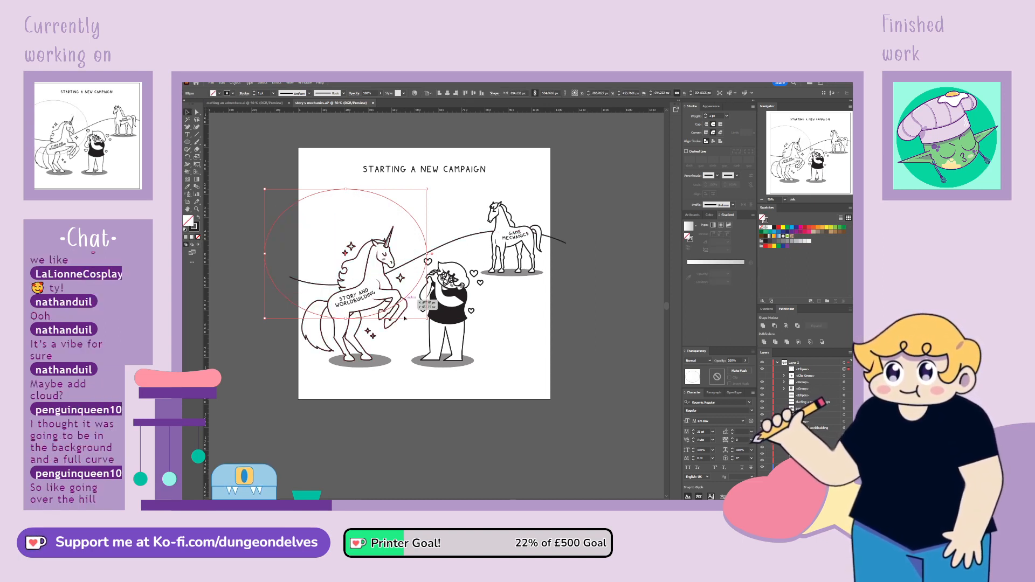
drag(428, 319, 429, 328)
drag(364, 188, 364, 186)
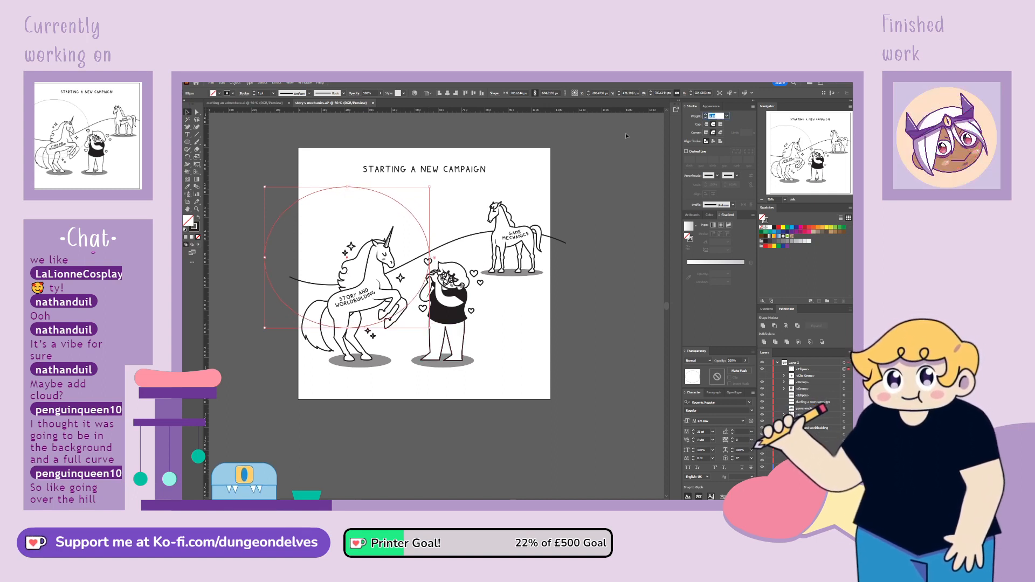
text(20)
key(Return)
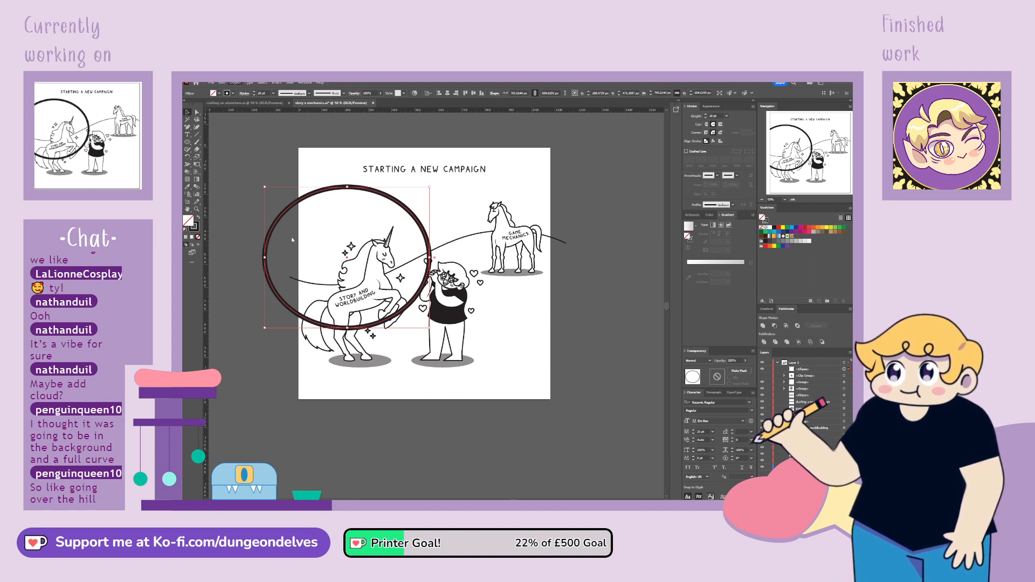
Outline the ellipse's stroke as a ring shape with a white fill and a 2 pt black stroke
click(326, 248)
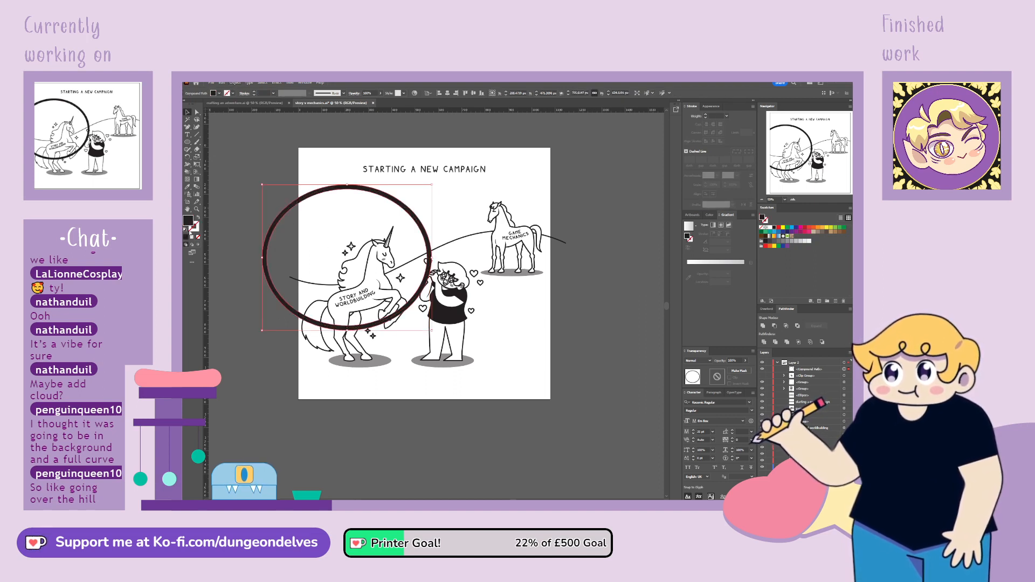
click(184, 229)
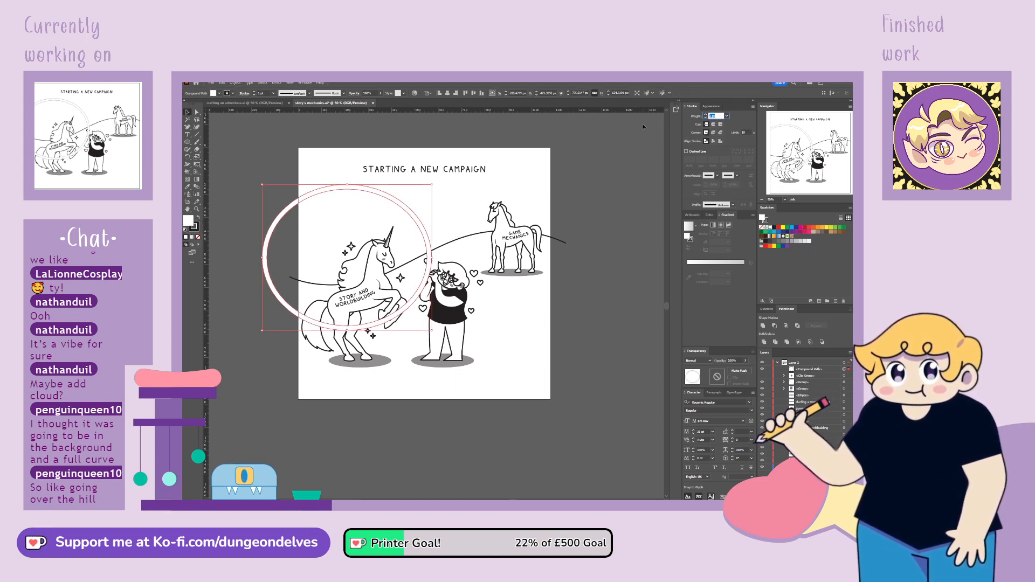
text(2)
key(Return)
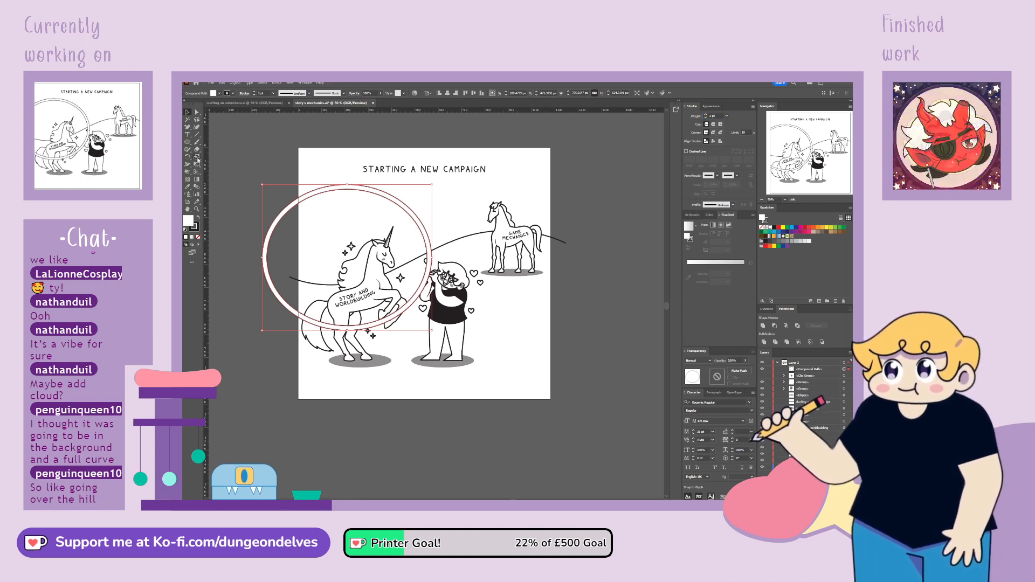
Add a slightly larger concentric copy of the ring, then try another enlarged copy and undo it
drag(437, 209, 440, 206)
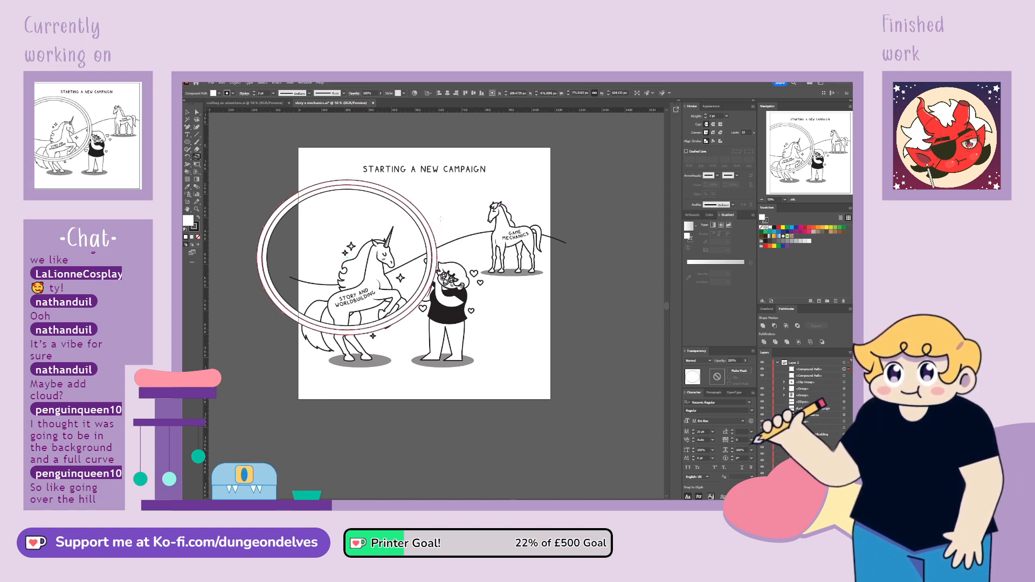
key(ctrl+plus)
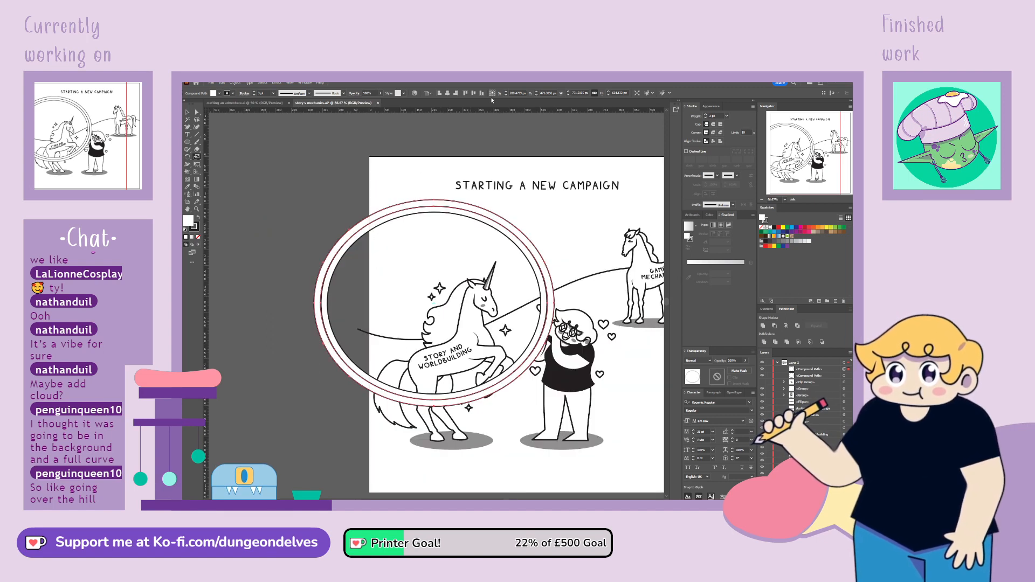
drag(561, 244, 562, 247)
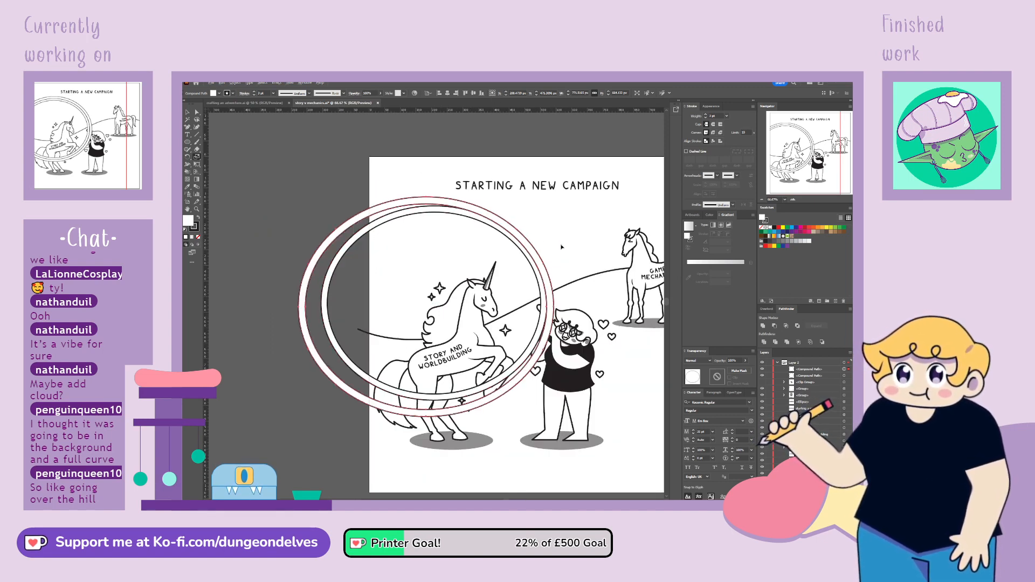
key(ctrl+z)
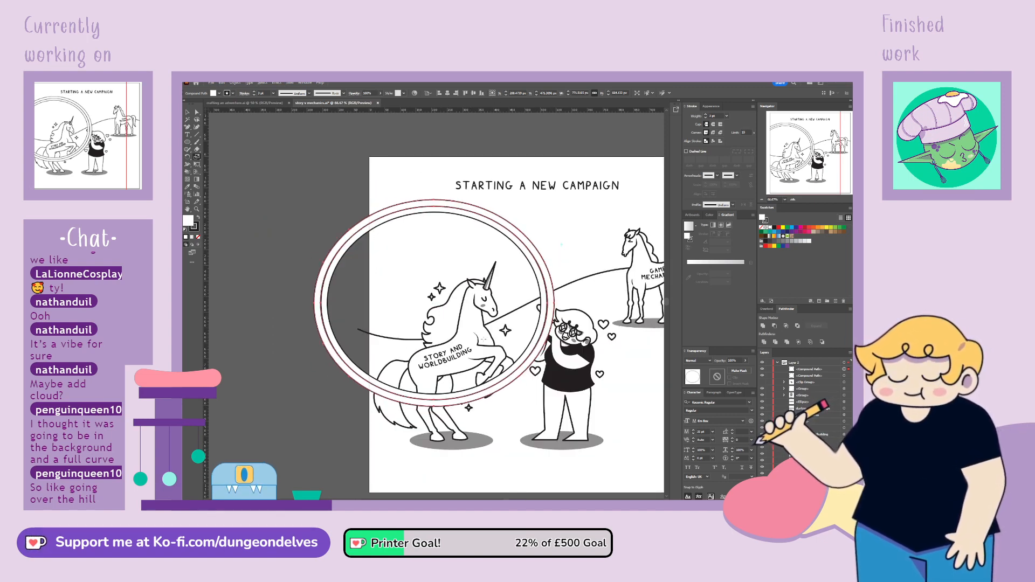
Add three more progressively larger concentric copies of the ring and delete the innermost ring
click(187, 112)
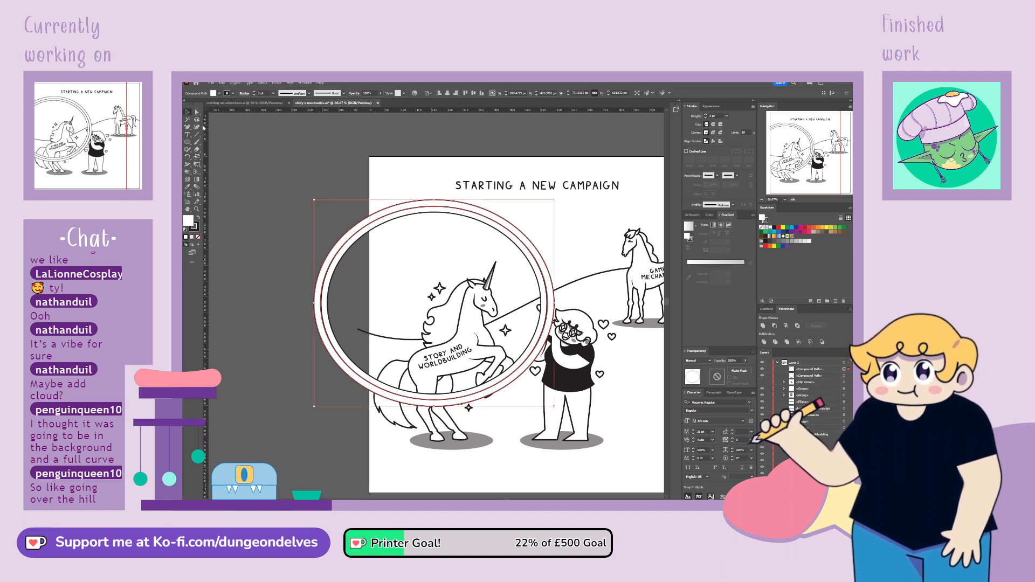
click(196, 157)
drag(558, 238, 571, 237)
click(189, 111)
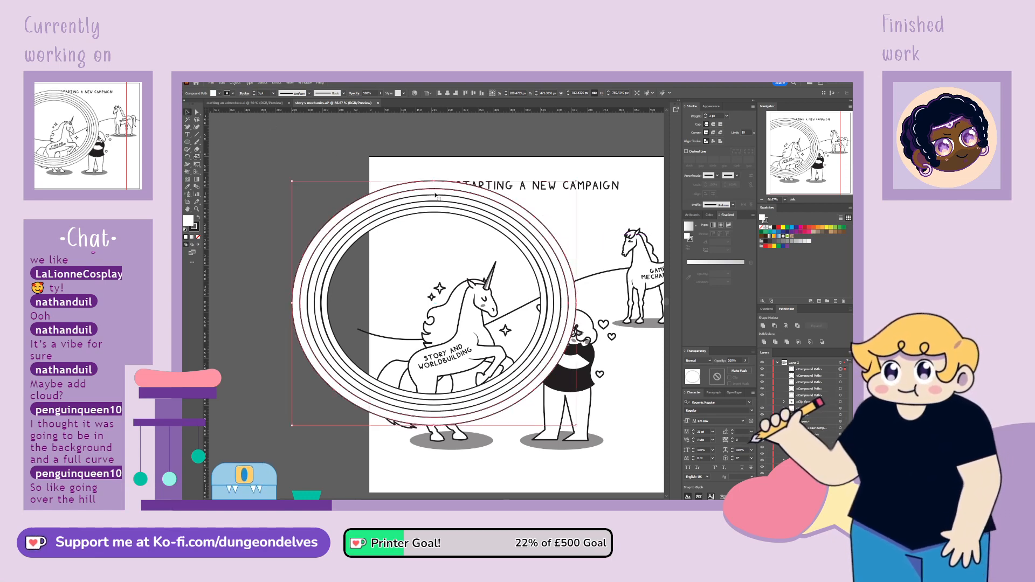
click(555, 298)
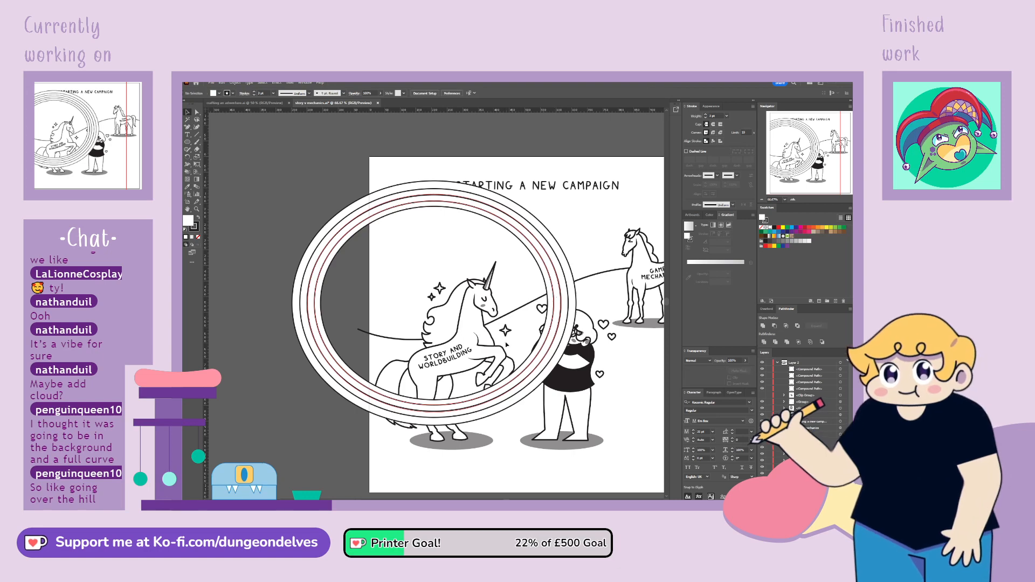
click(606, 294)
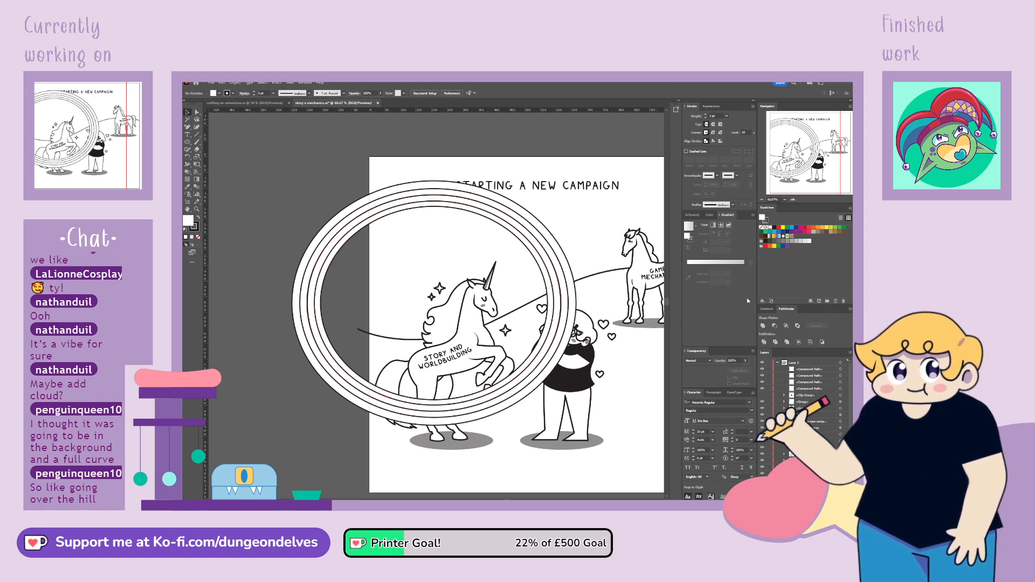
Group the four remaining concentric rings and move the group slightly down over the unicorn
click(840, 369)
shift+click(841, 389)
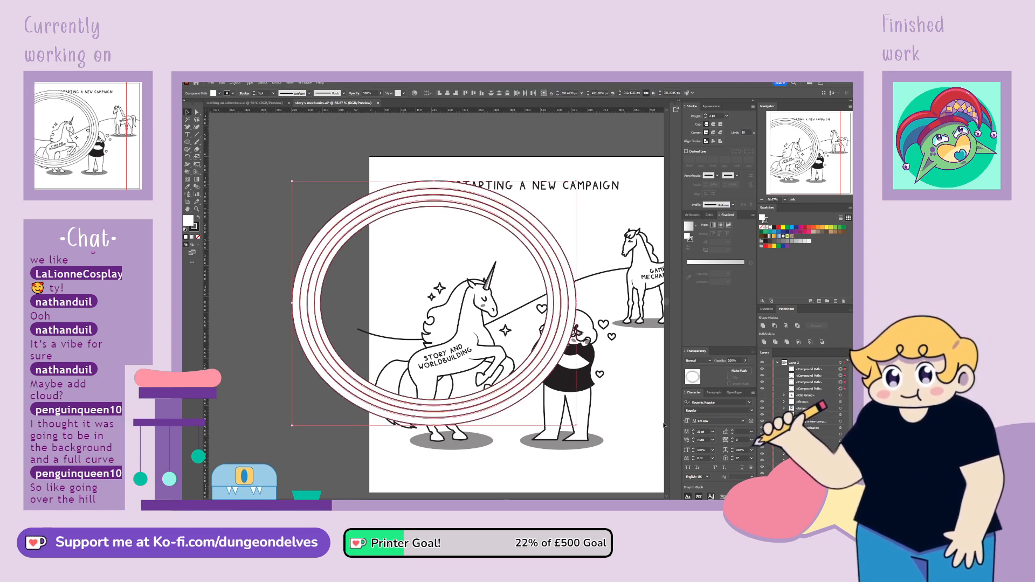
key(ctrl+g)
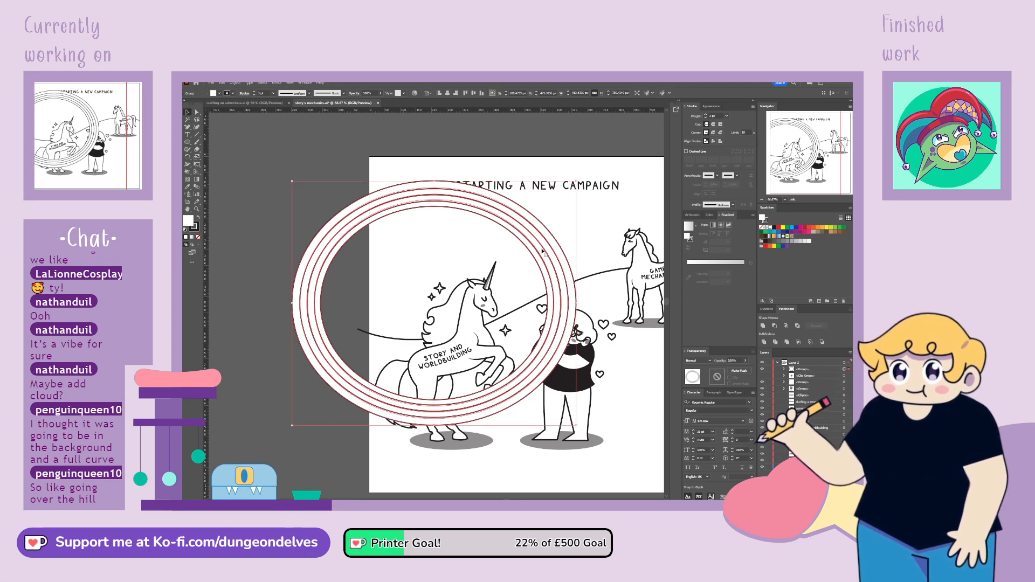
drag(547, 250, 547, 270)
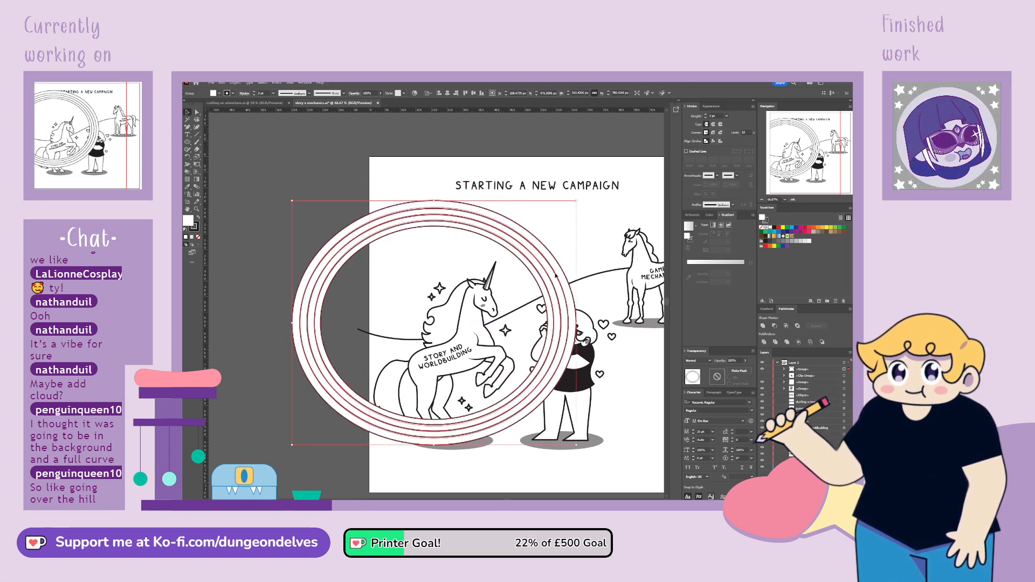
drag(599, 416, 544, 379)
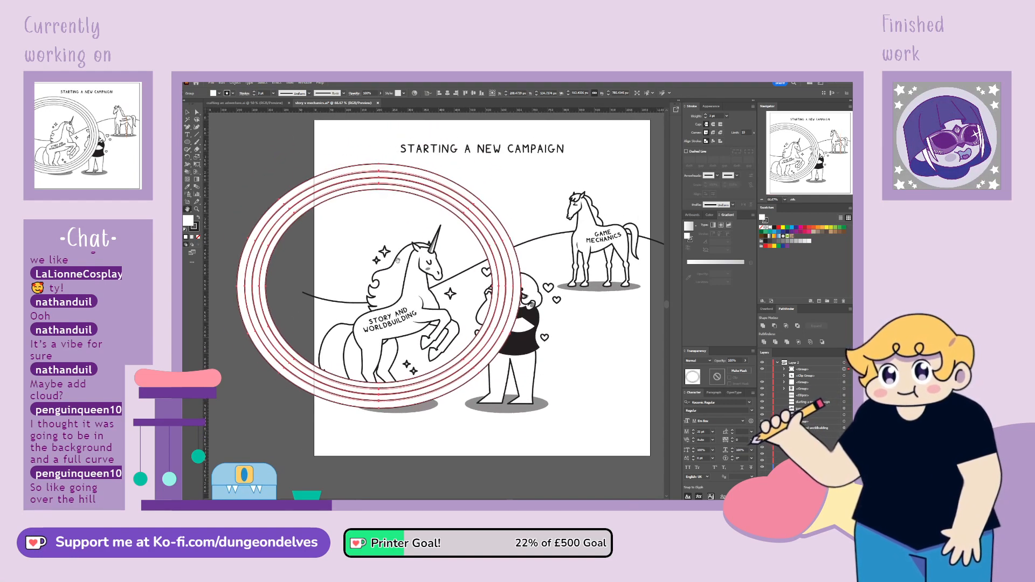
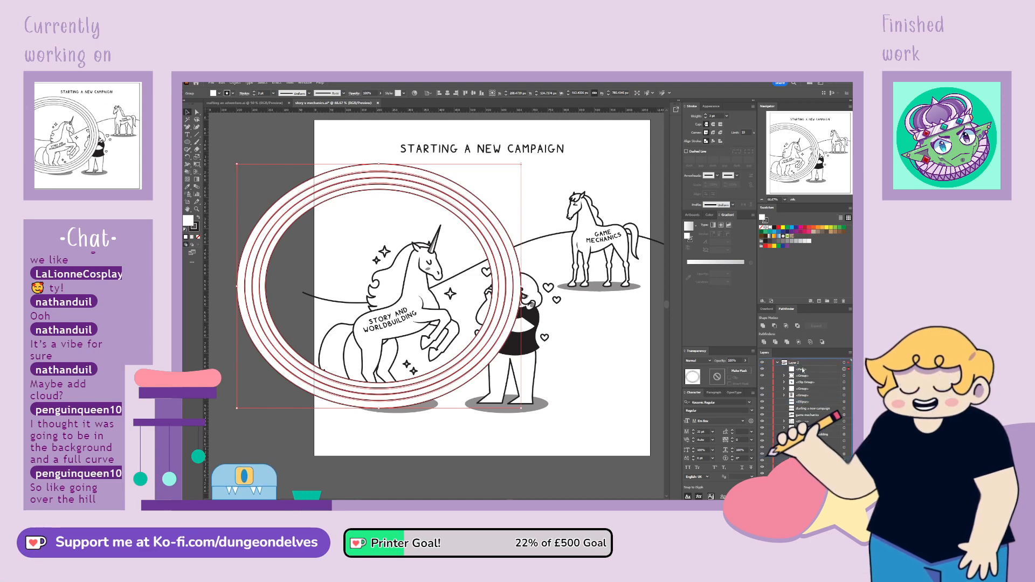
Paste a copy of the hill line in front and extend it with the Pen tool into a closed shape covering the sky area
key(ctrl+f)
click(186, 128)
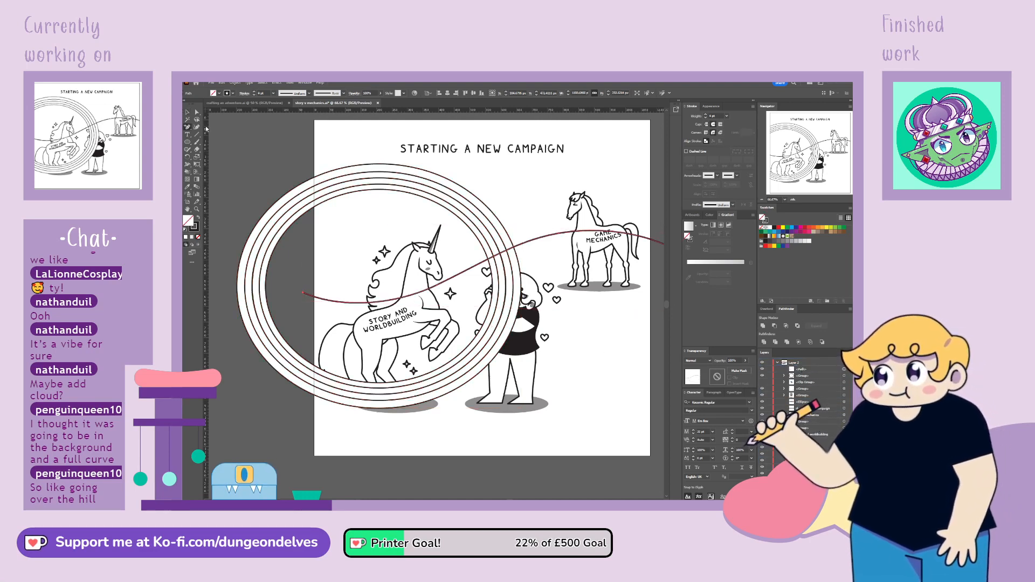
click(302, 294)
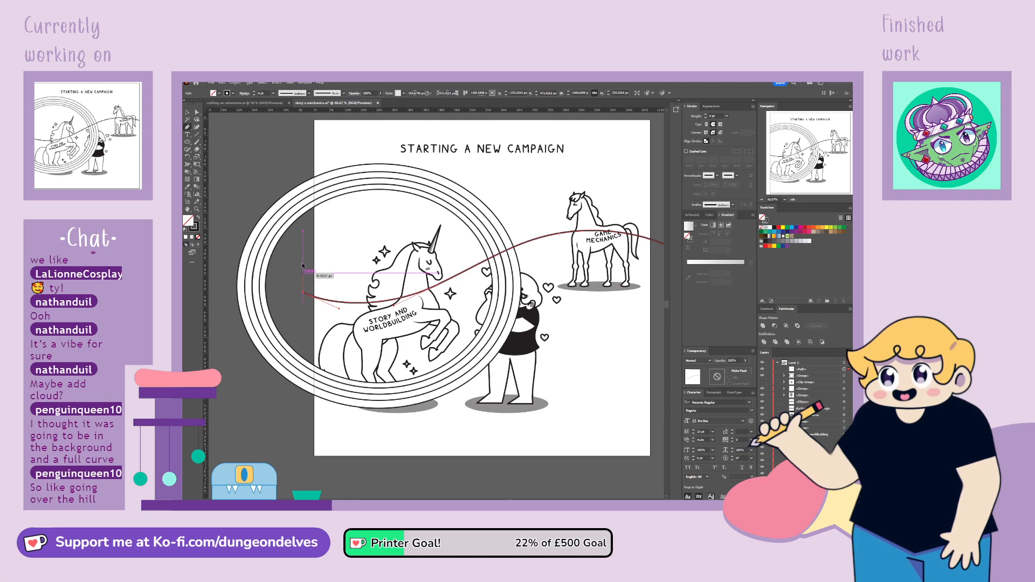
shift+click(303, 147)
shift+click(663, 167)
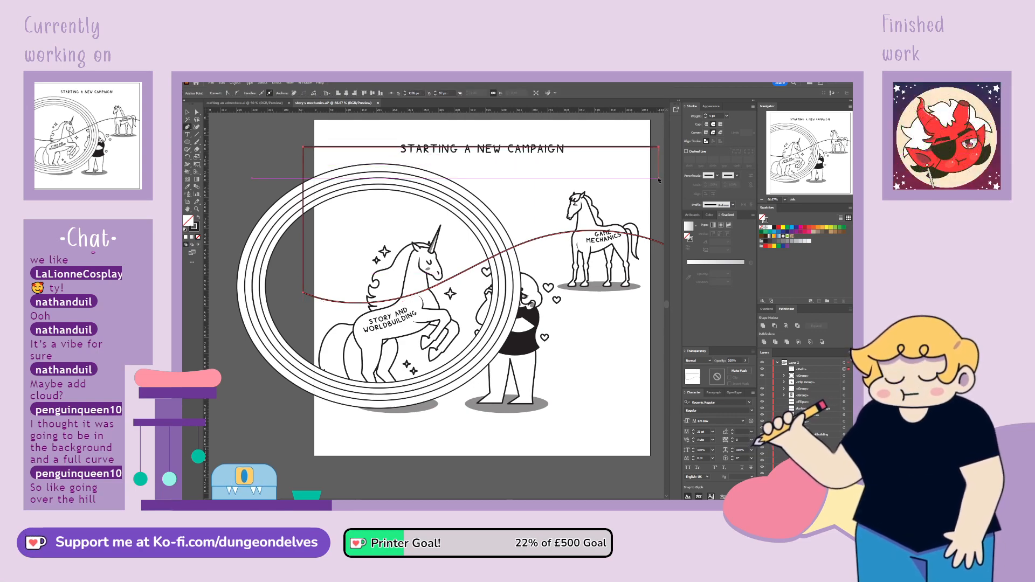
key(ctrl+minus)
click(442, 378)
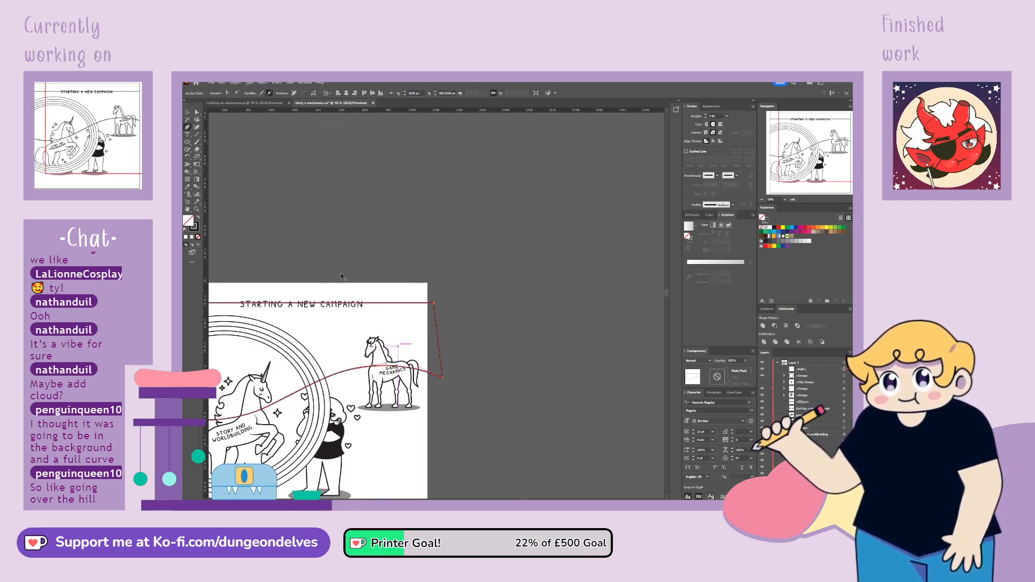
Make a clipping mask from the sky shape and the rainbow rings, and move the clipped rainbow lower in the layer's stacking order
click(188, 113)
shift+click(845, 376)
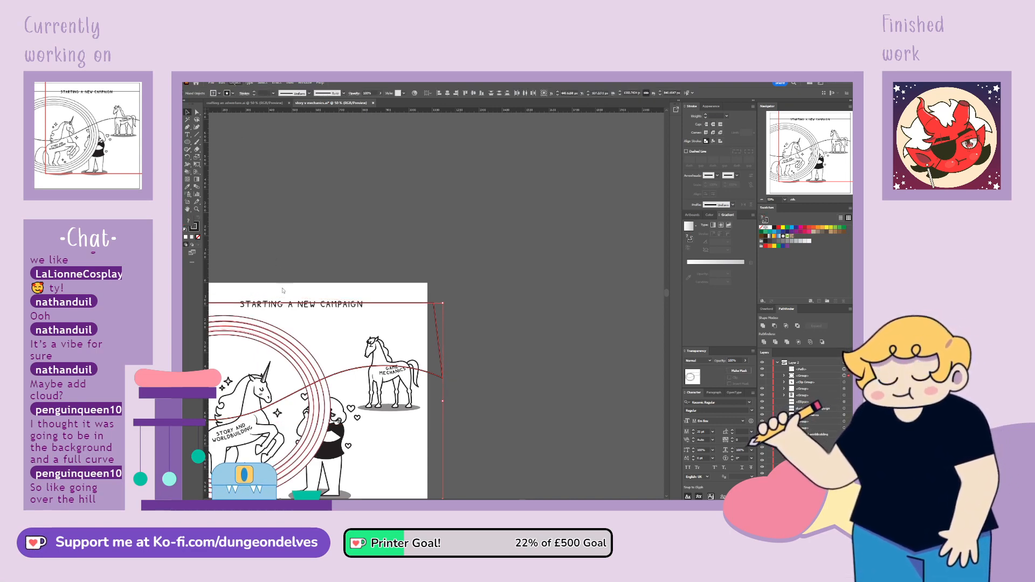
key(ctrl+7)
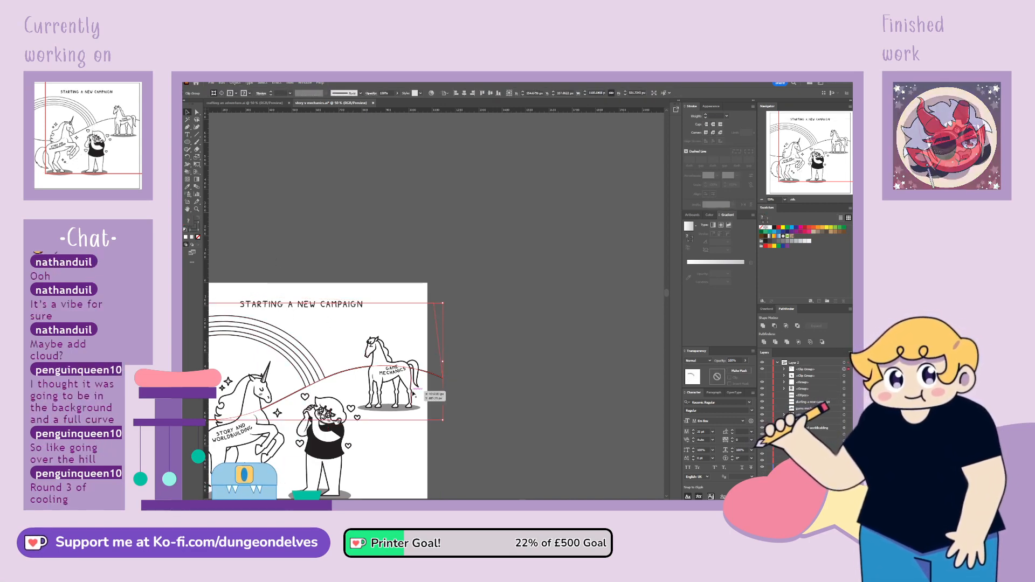
drag(396, 425, 512, 325)
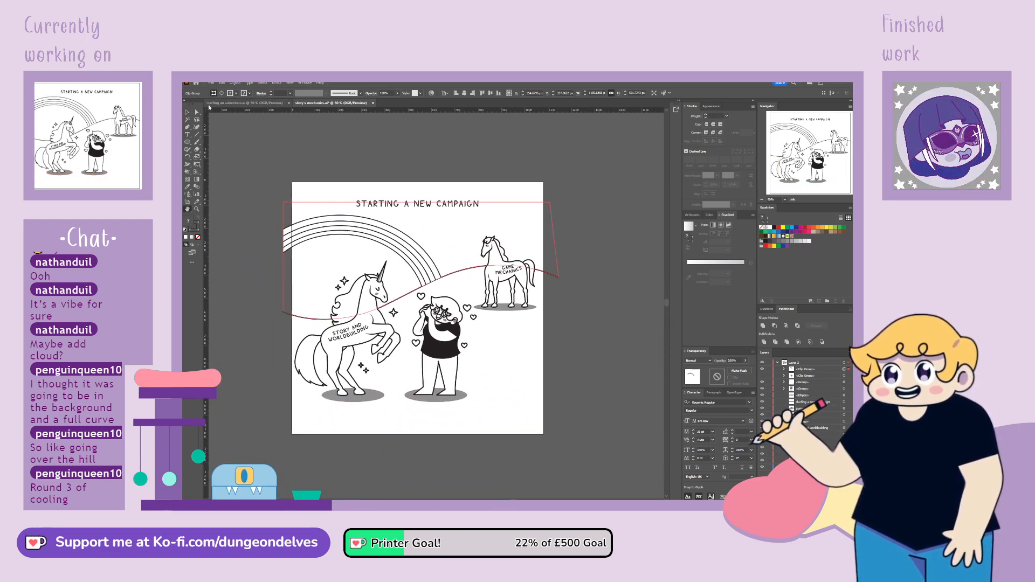
click(596, 330)
drag(806, 370, 804, 463)
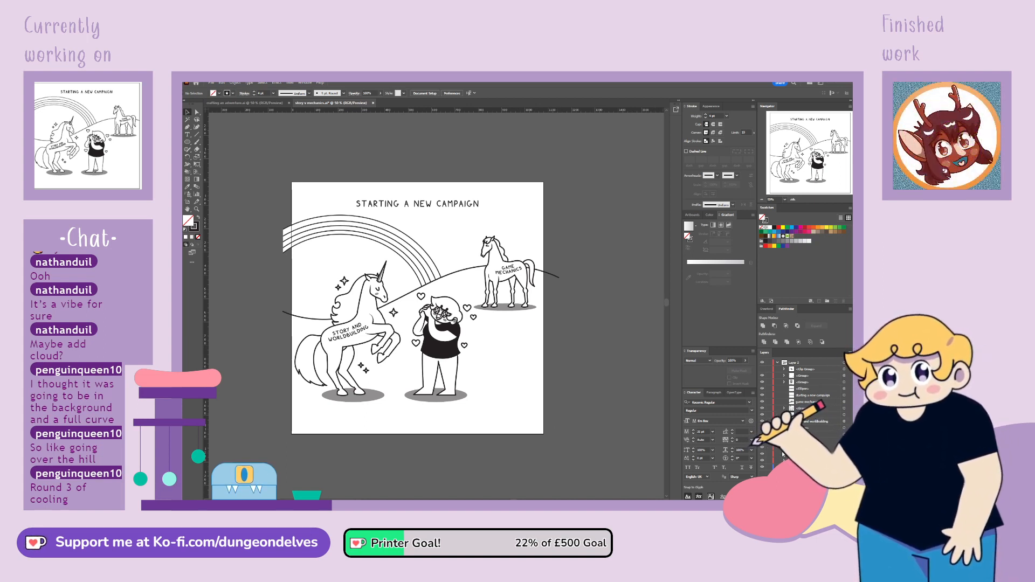
Enlarge the rainbow rings inside the clipping mask and reposition them so the arc sits just below the title
click(423, 264)
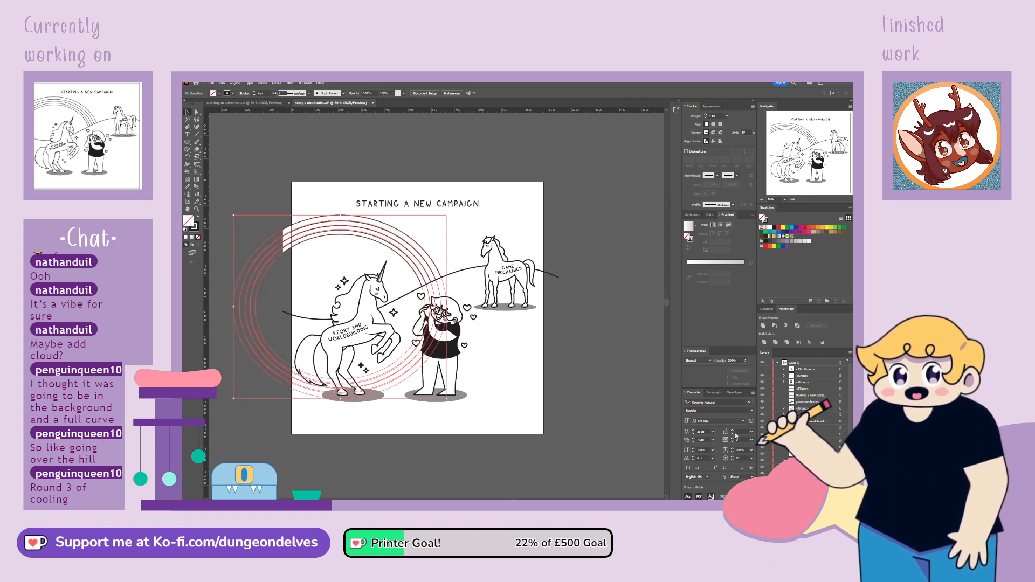
drag(340, 400, 340, 426)
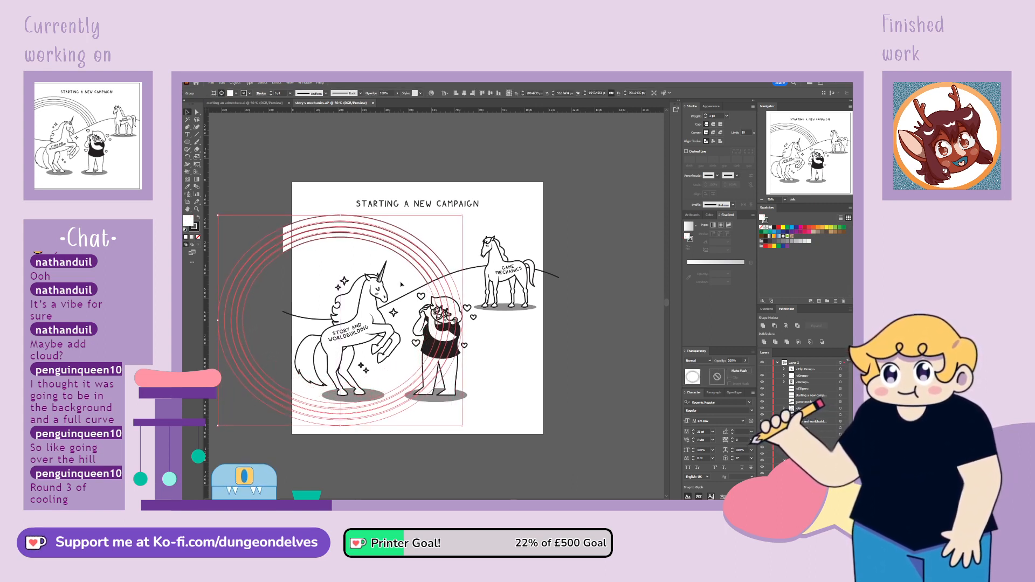
drag(429, 274, 428, 258)
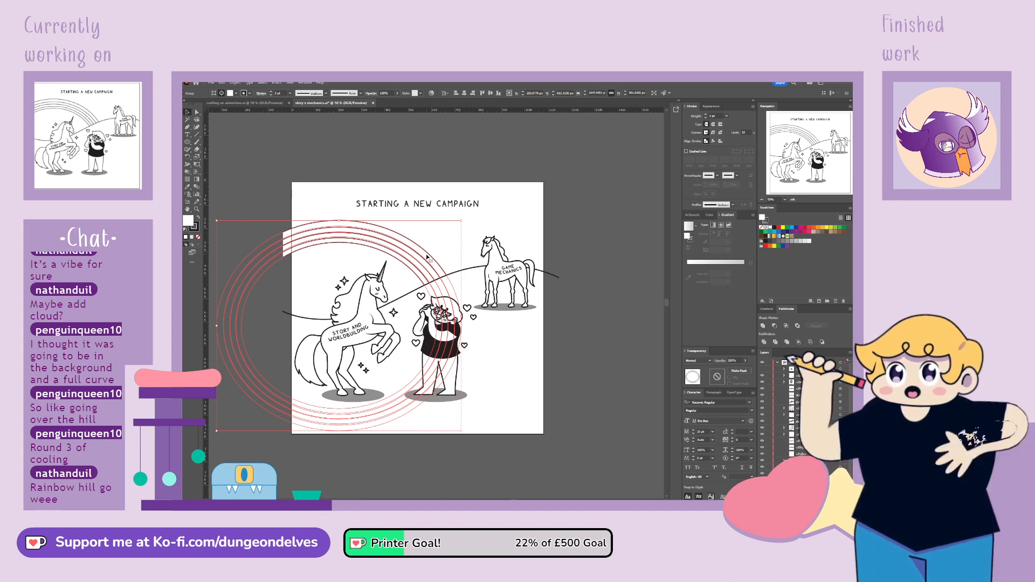
click(402, 253)
drag(405, 256, 406, 257)
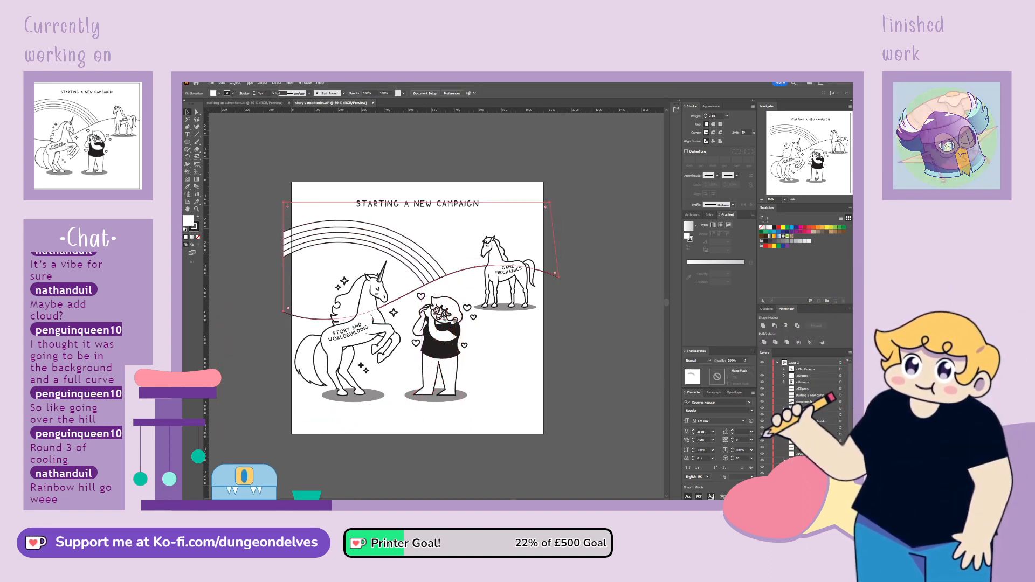
click(349, 231)
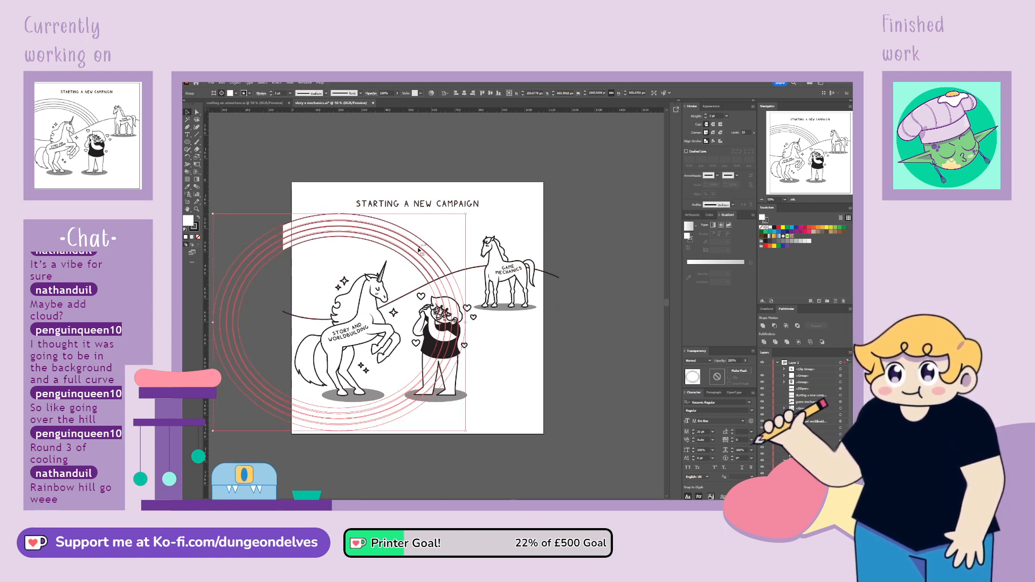
drag(419, 246, 419, 253)
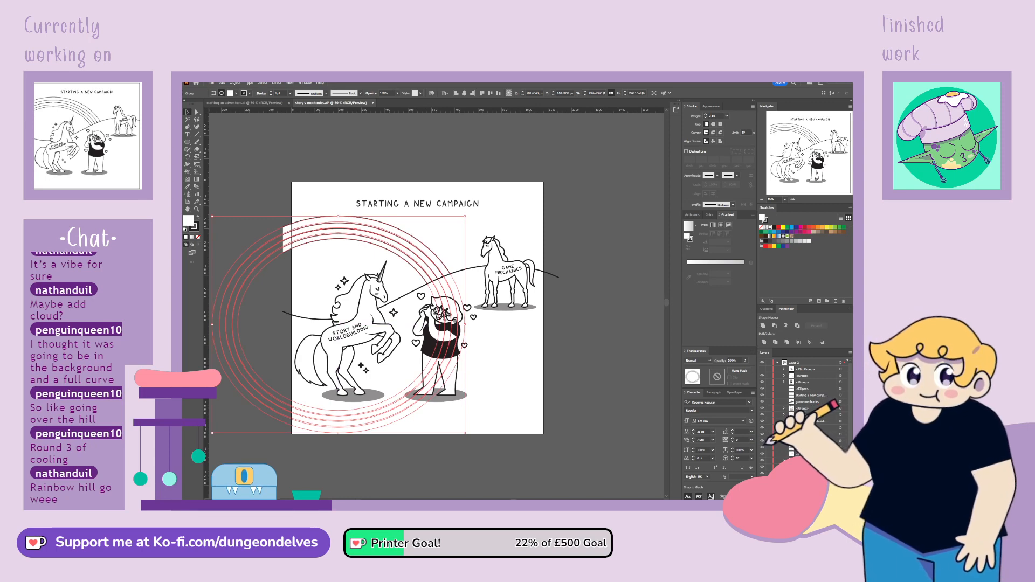
Try scaling the innermost rainbow band down slightly
click(841, 479)
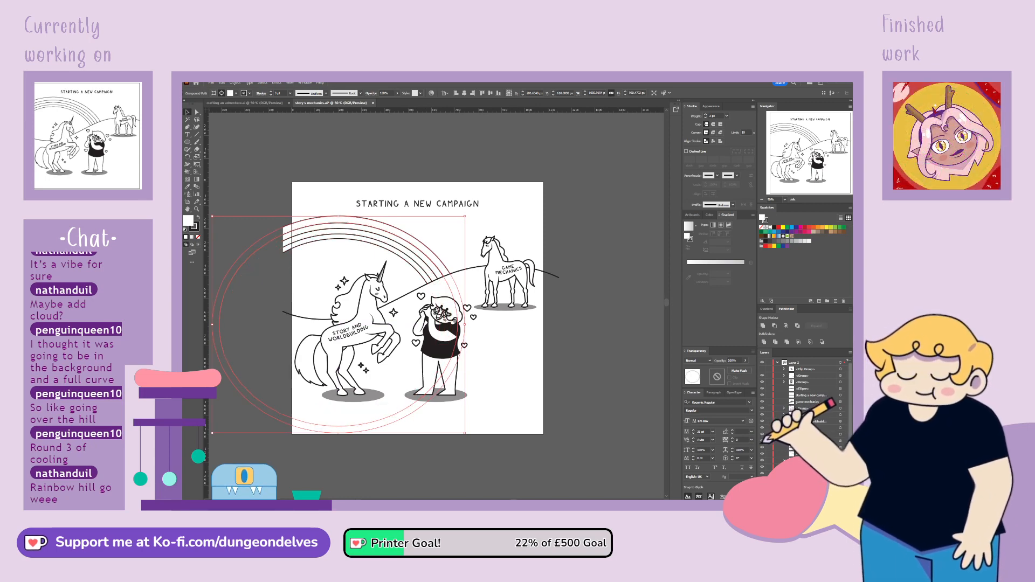
scroll(841, 410, down, 1)
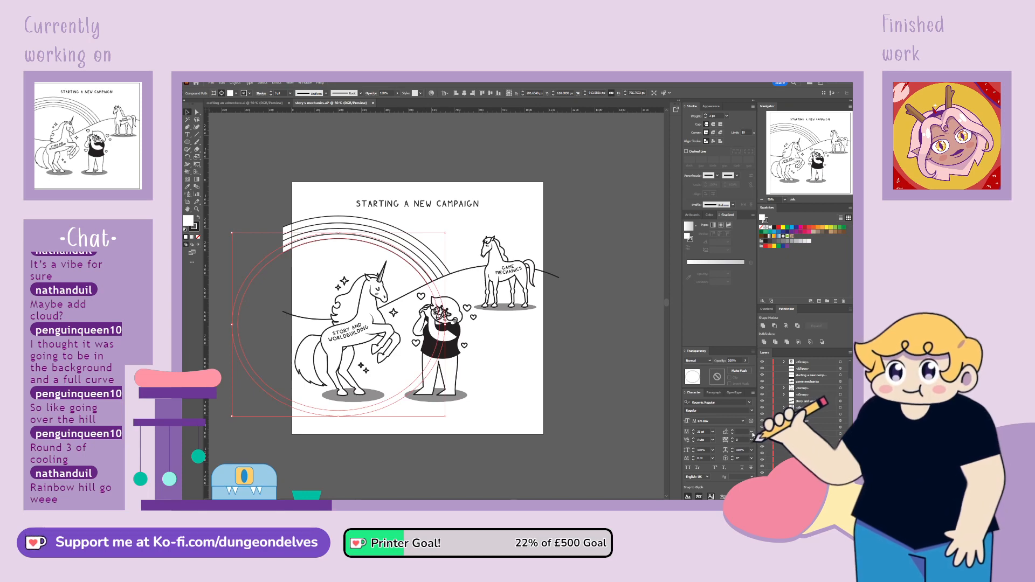
key(ctrl+equal)
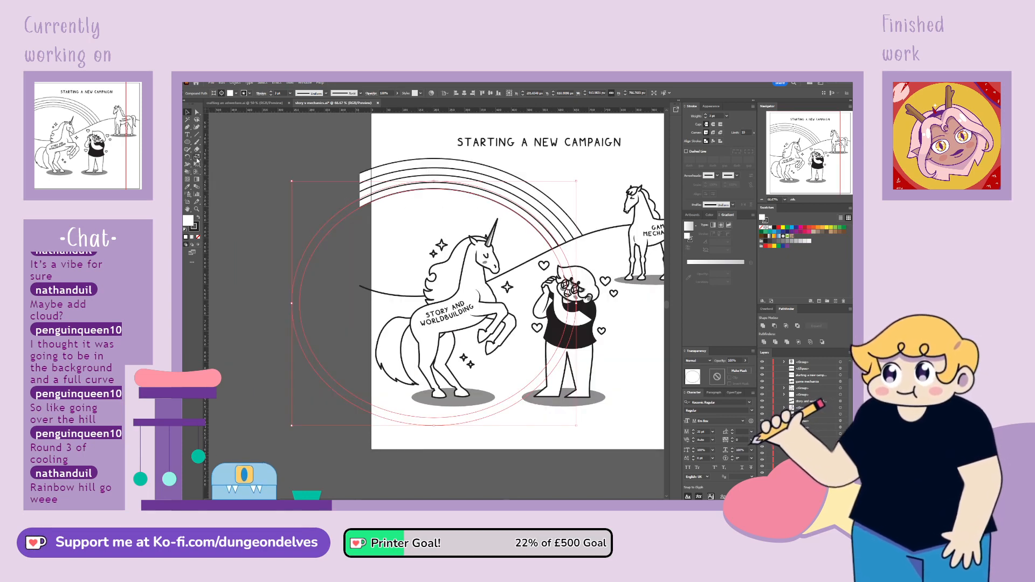
key(a)
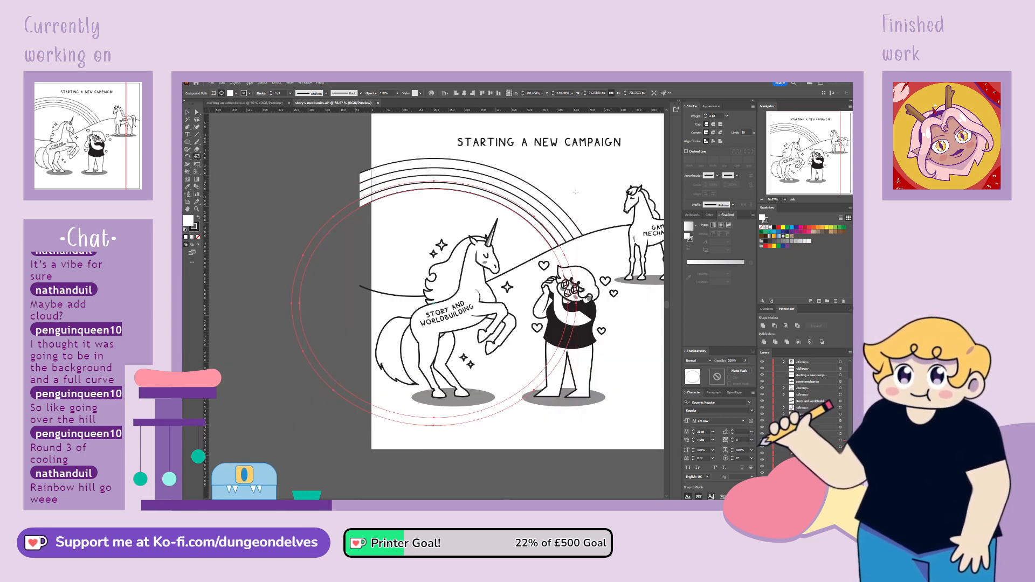
drag(577, 194, 574, 196)
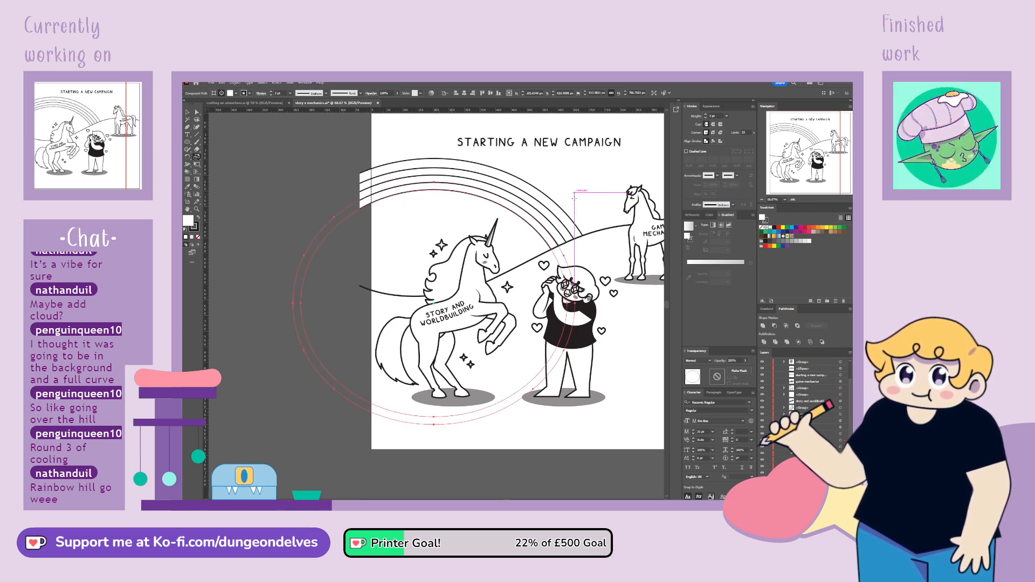
key(v)
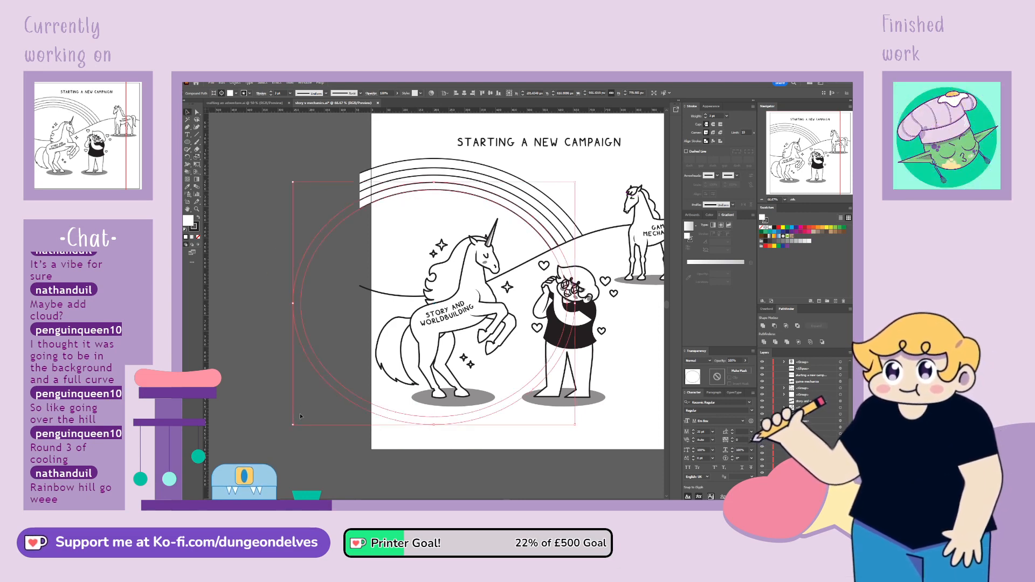
click(294, 436)
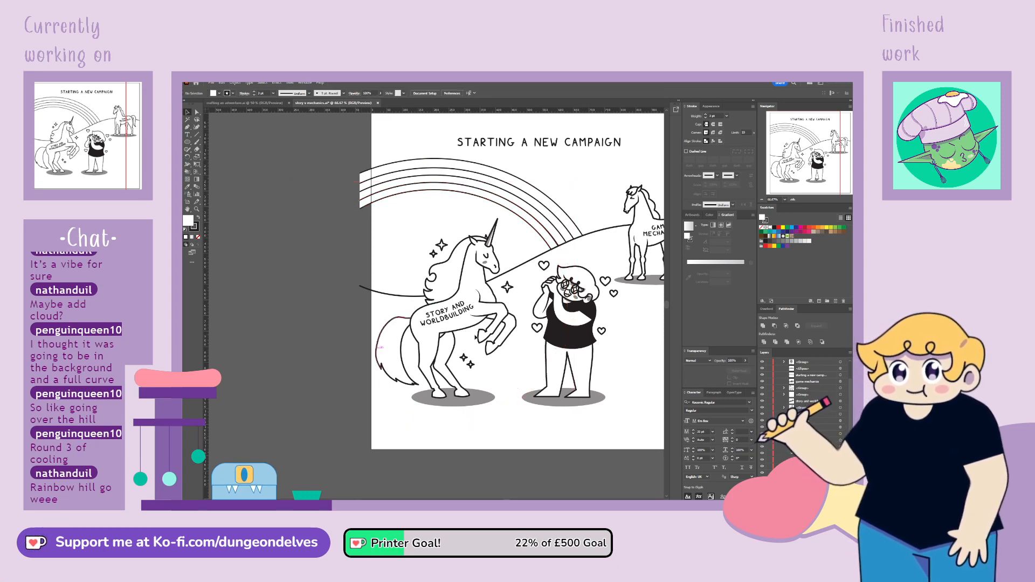
Try stretching the innermost rainbow band slightly taller, and revert the attempt
click(378, 197)
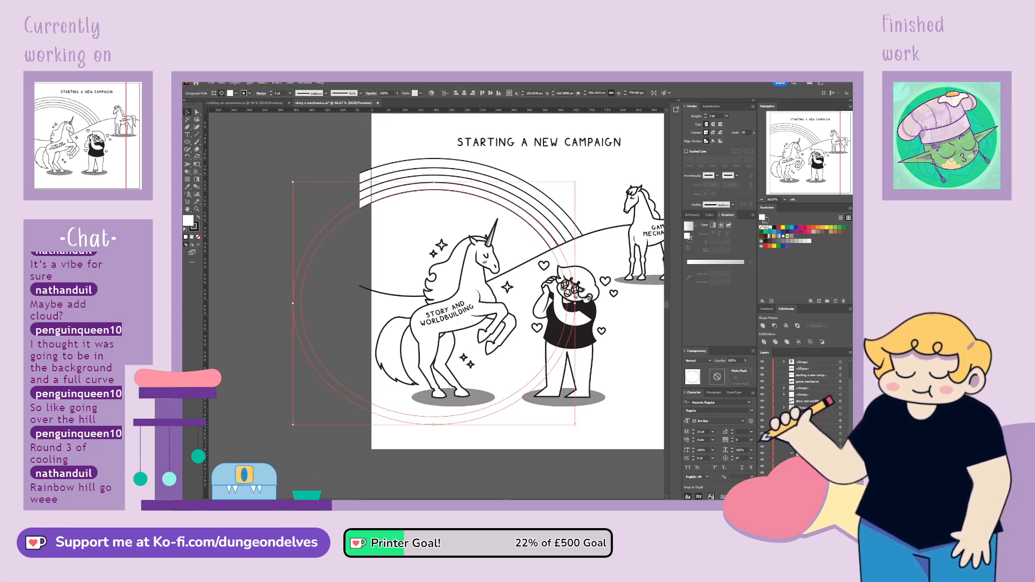
click(197, 157)
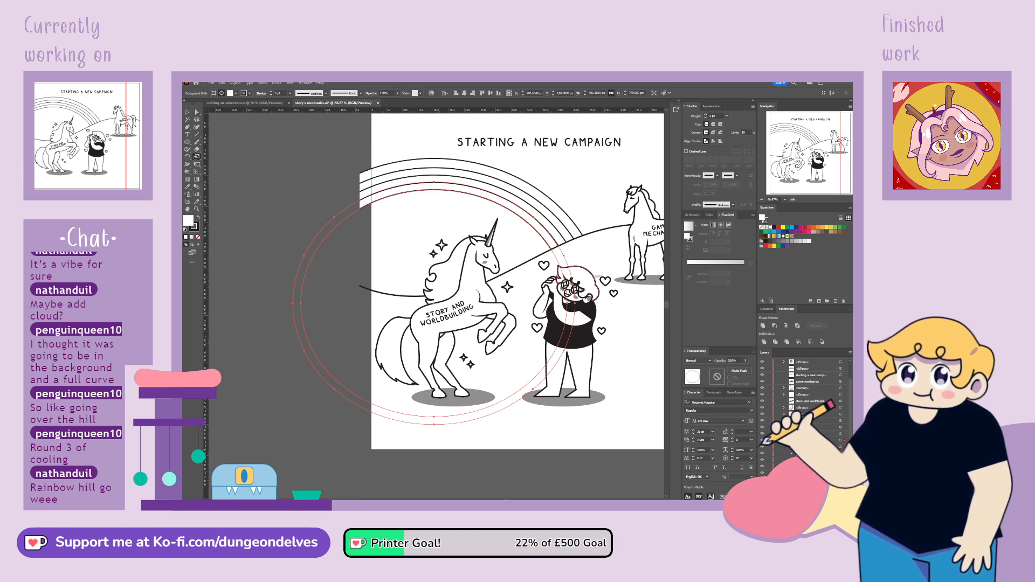
drag(595, 280, 595, 248)
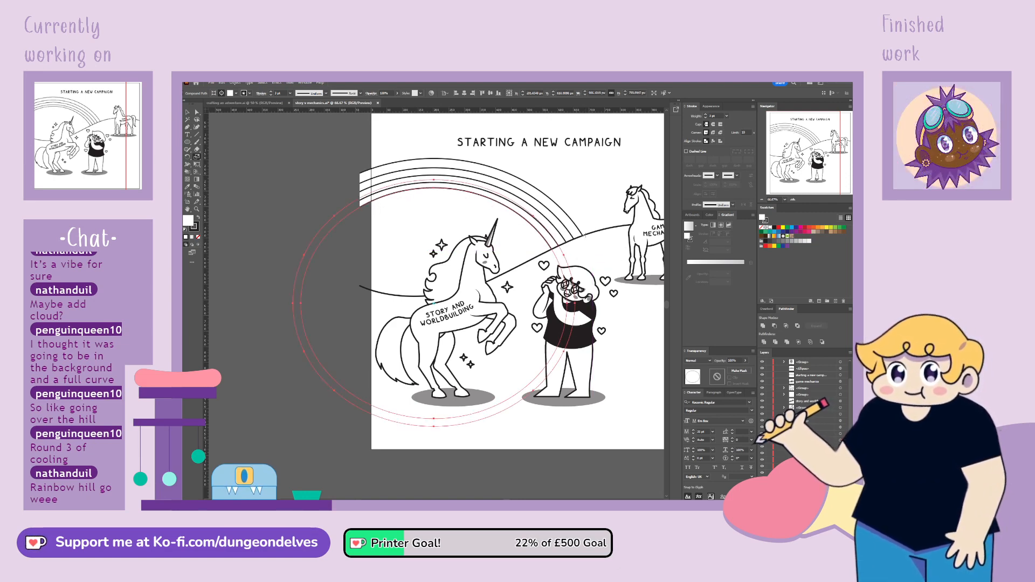
drag(456, 153, 439, 172)
key(ctrl+z)
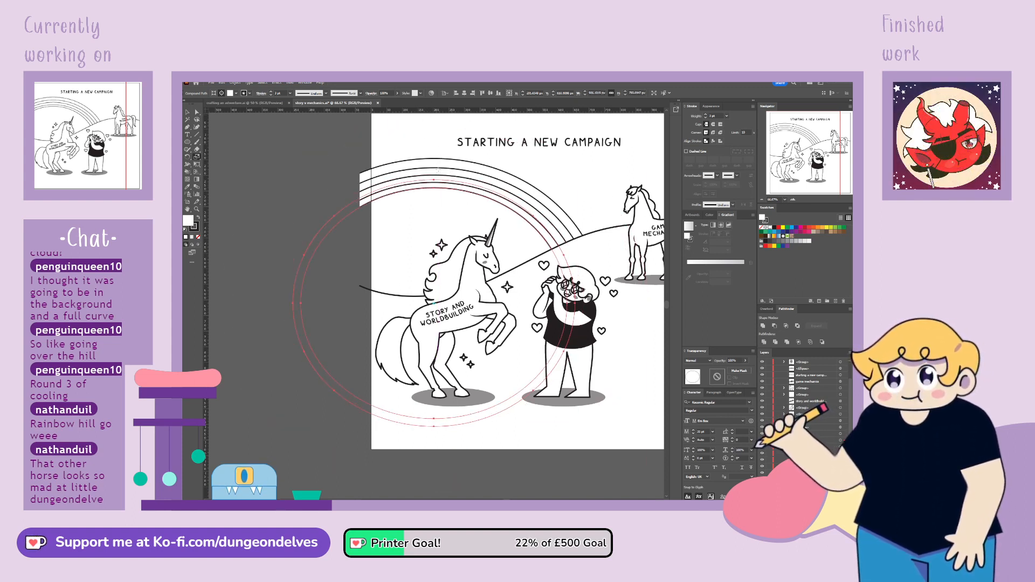
drag(438, 171, 441, 177)
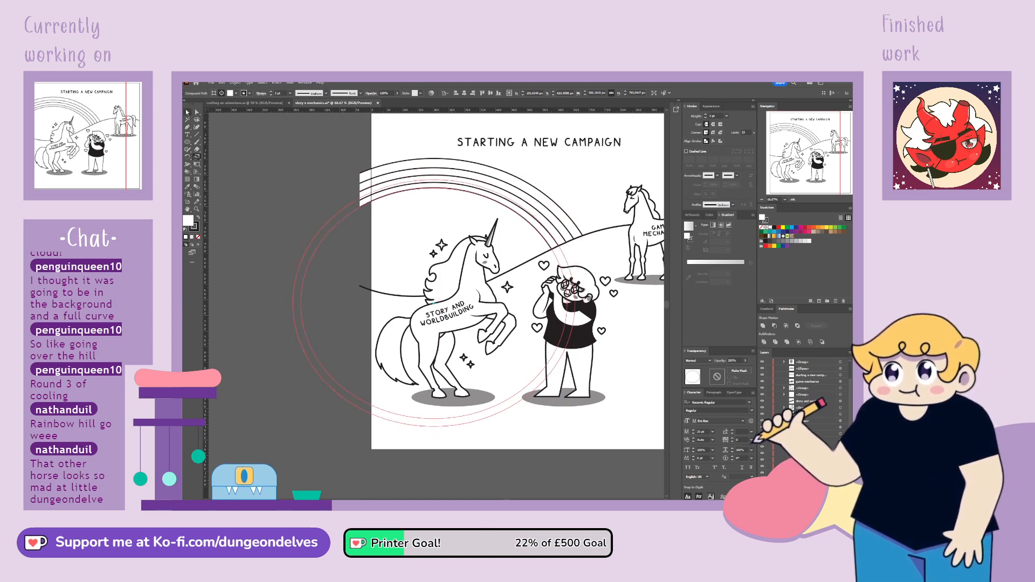
click(530, 455)
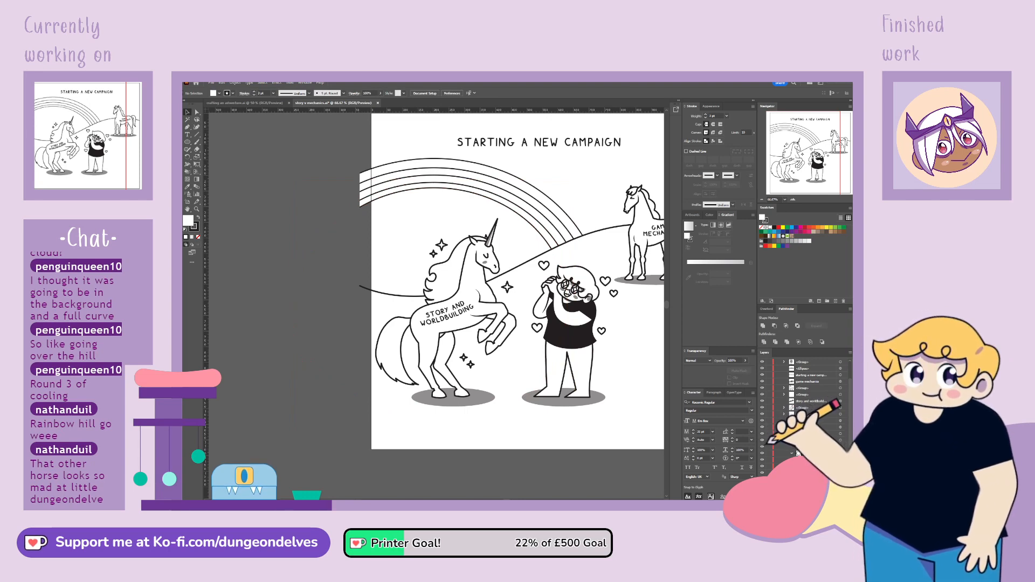
key(ctrl+z)
key(ctrl+z)
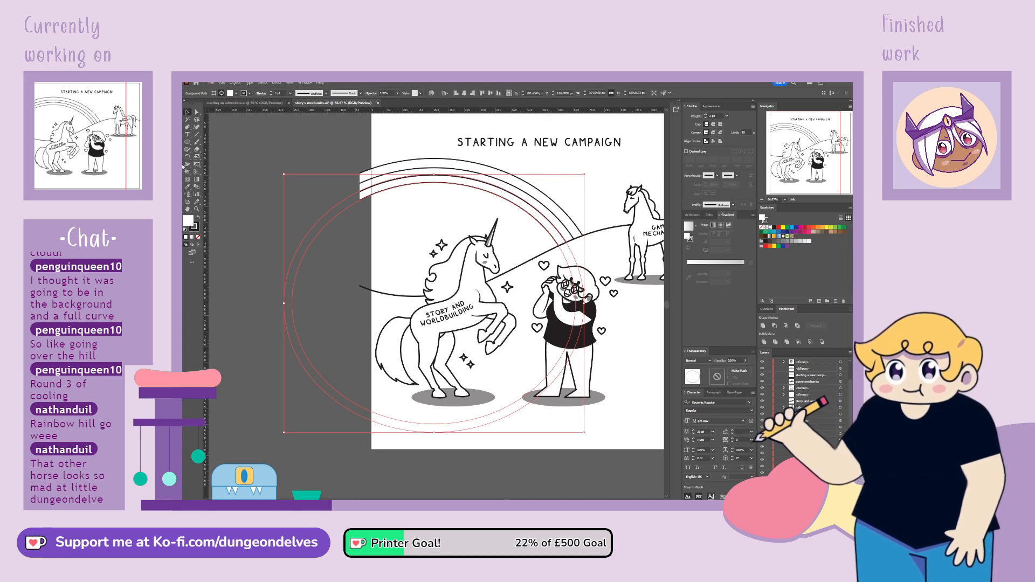
Scale the selected copy of the adjacent band down to form the rainbow's innermost band
click(198, 157)
mouse_move(597, 190)
mouse_down()
mouse_move(583, 200)
mouse_move(591, 197)
mouse_up()
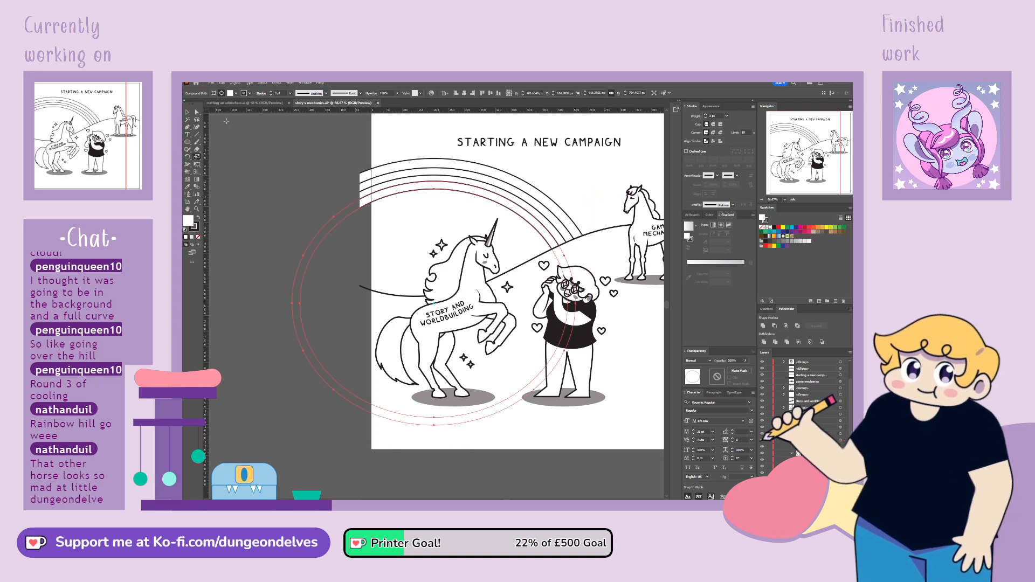
click(188, 113)
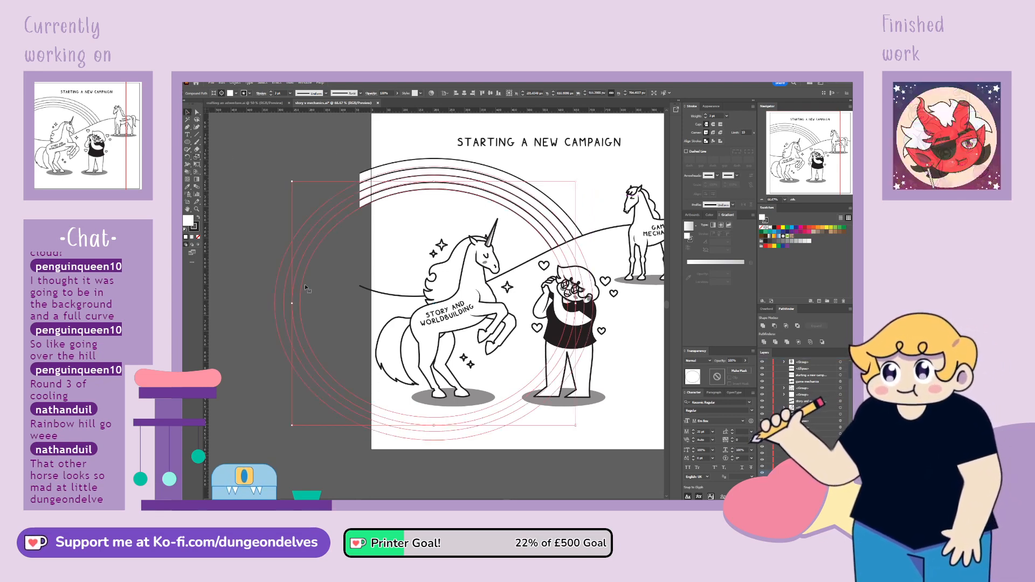
click(419, 473)
Select the whole group of rainbow rings and increase its stroke weight
key(ctrl+minus)
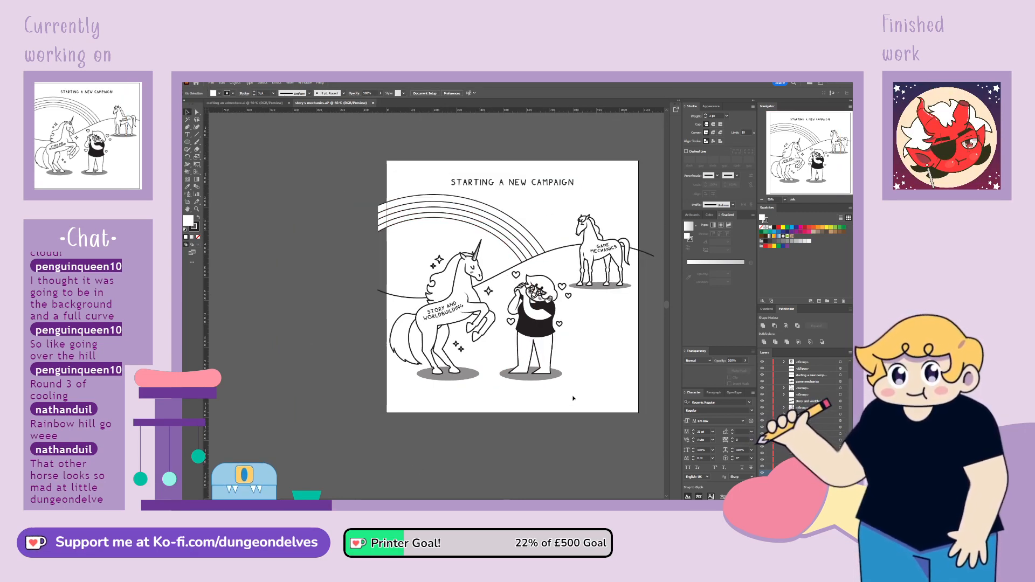
key(space)
drag(574, 399, 596, 382)
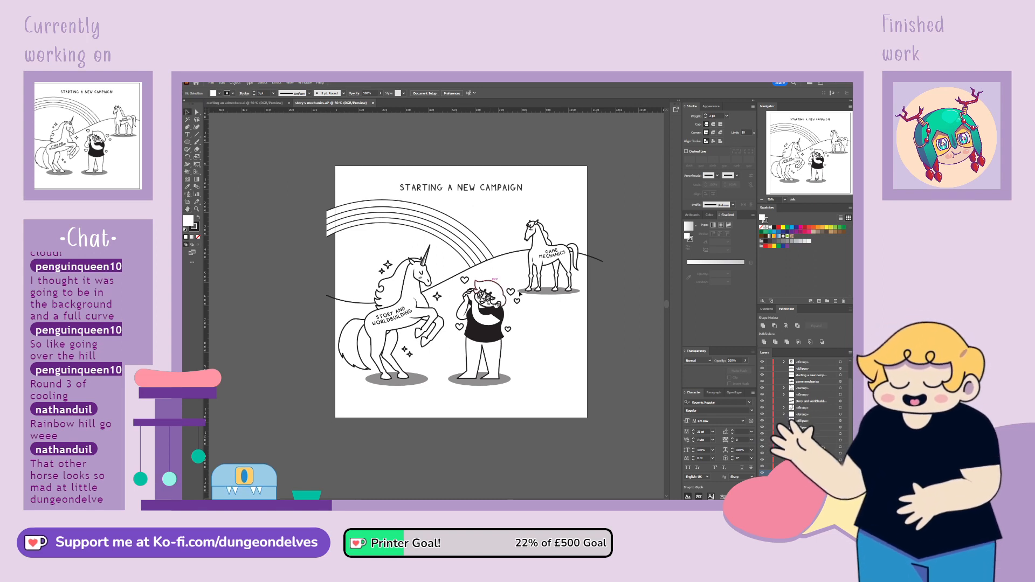
click(841, 441)
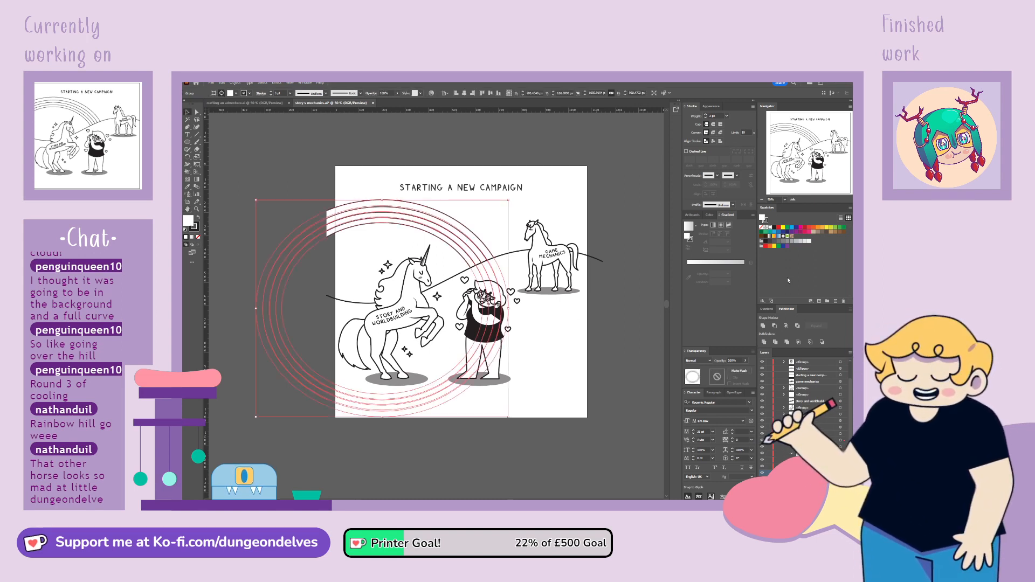
click(706, 114)
click(499, 458)
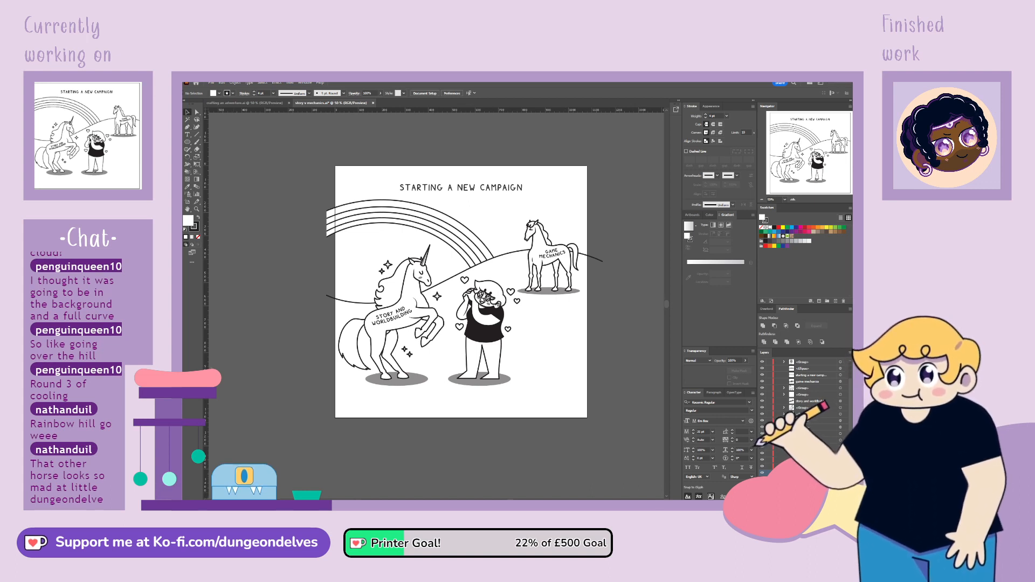
click(464, 243)
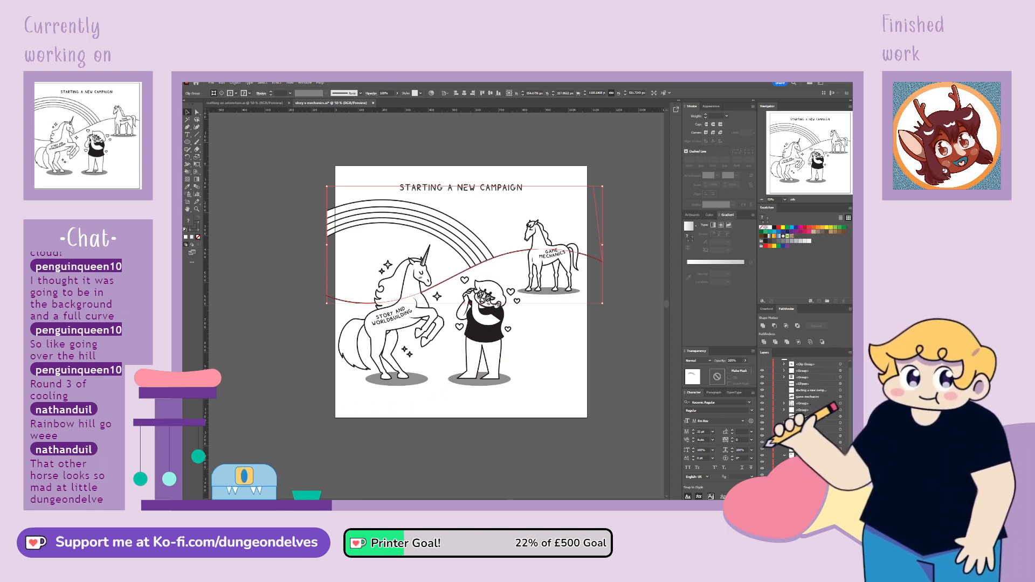
Scale the group of rainbow rings inside the hill clipping group down slightly
click(222, 93)
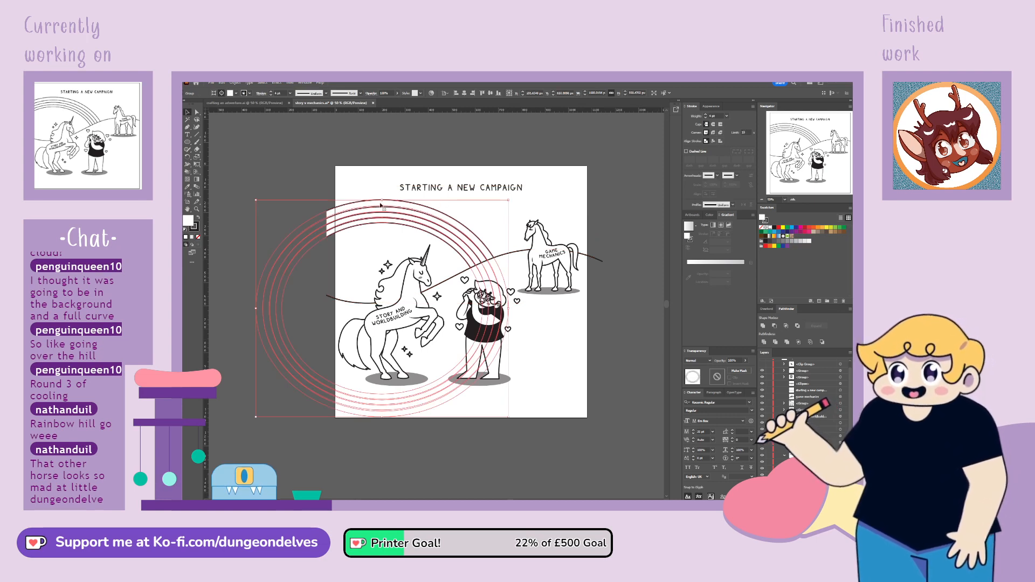
mouse_move(380, 205)
mouse_down()
mouse_move(376, 222)
mouse_move(386, 205)
mouse_up()
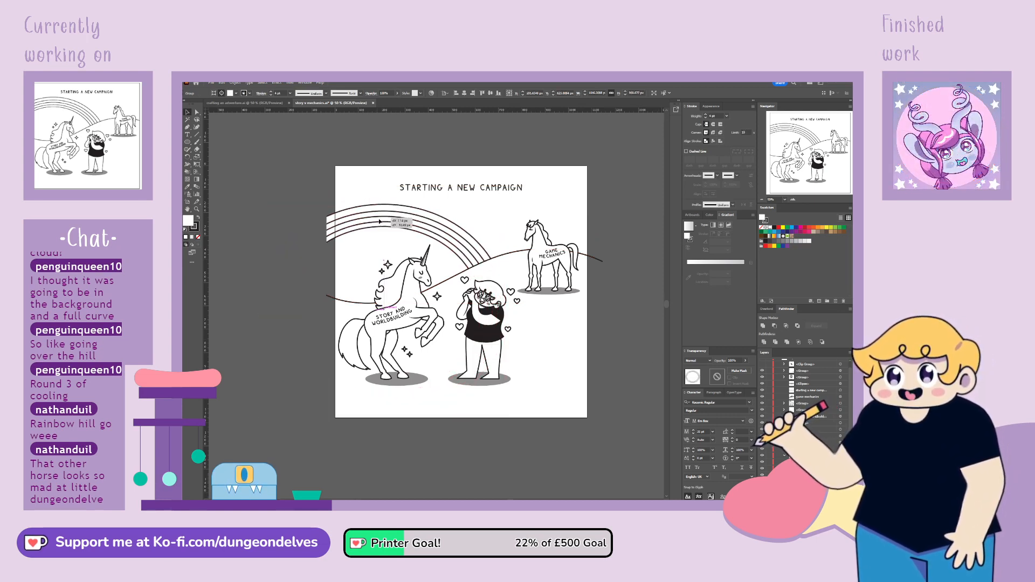
click(390, 393)
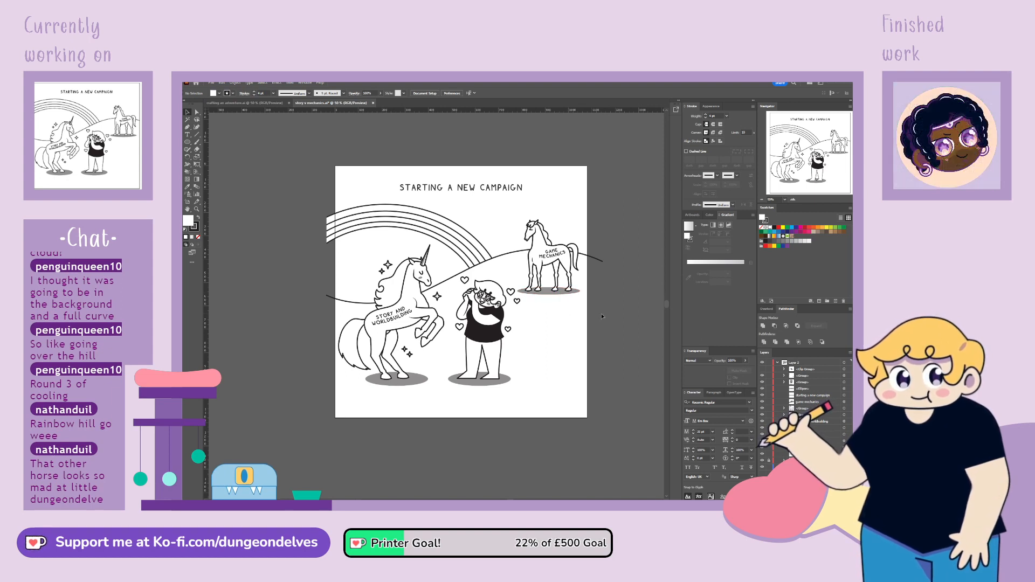
Select the unicorn, man and horse with their labels, hearts, sparkles and shadows, without the title, scale them down slightly together and shift them up
click(565, 290)
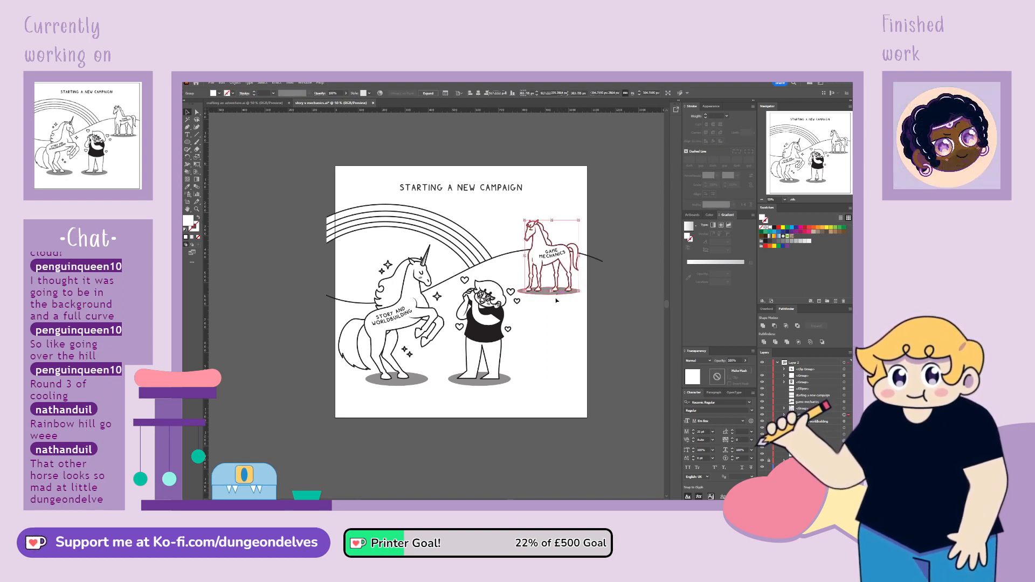
shift+click(551, 293)
shift+click(519, 303)
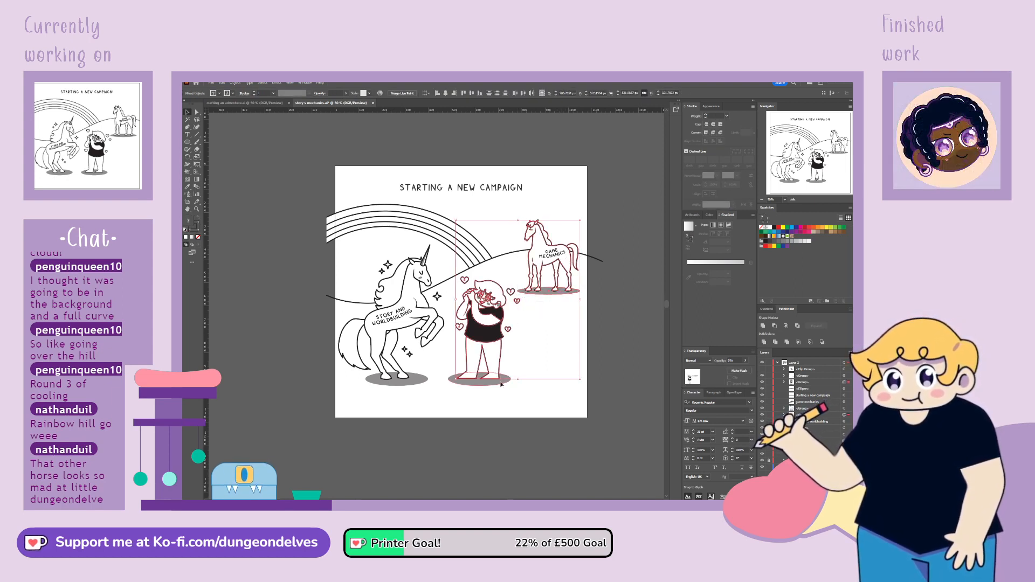
shift+click(501, 383)
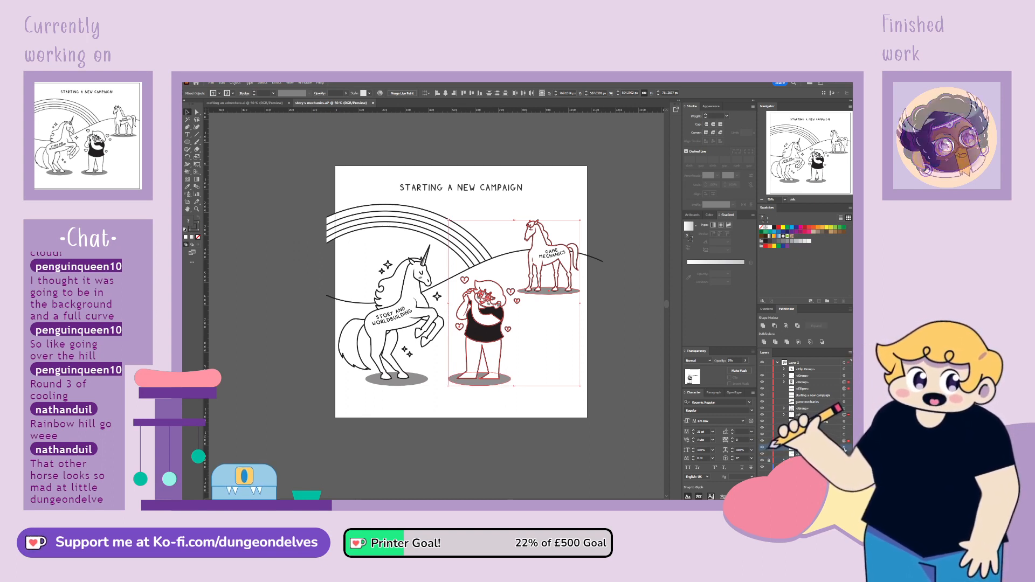
click(839, 387)
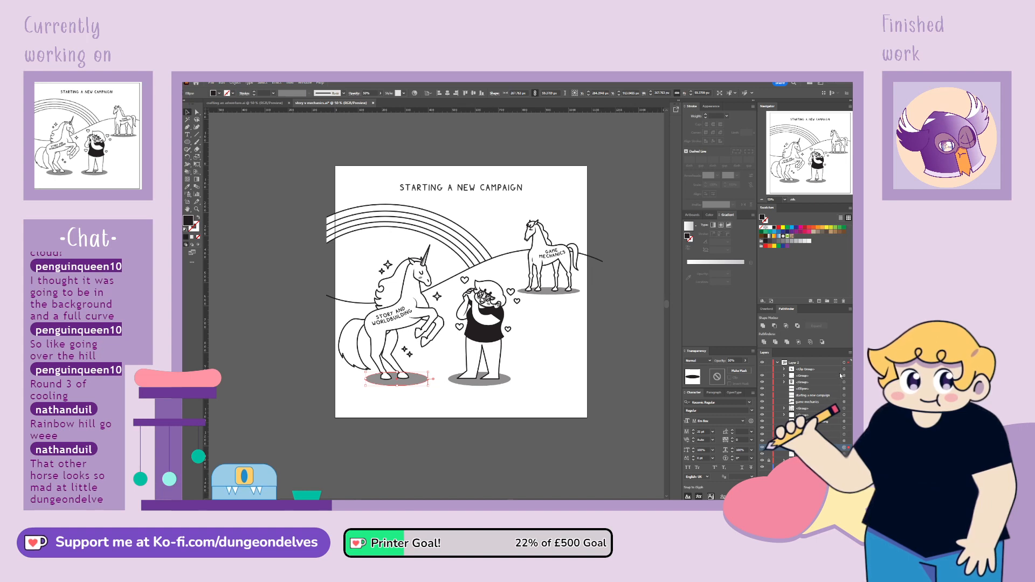
key(ctrl+a)
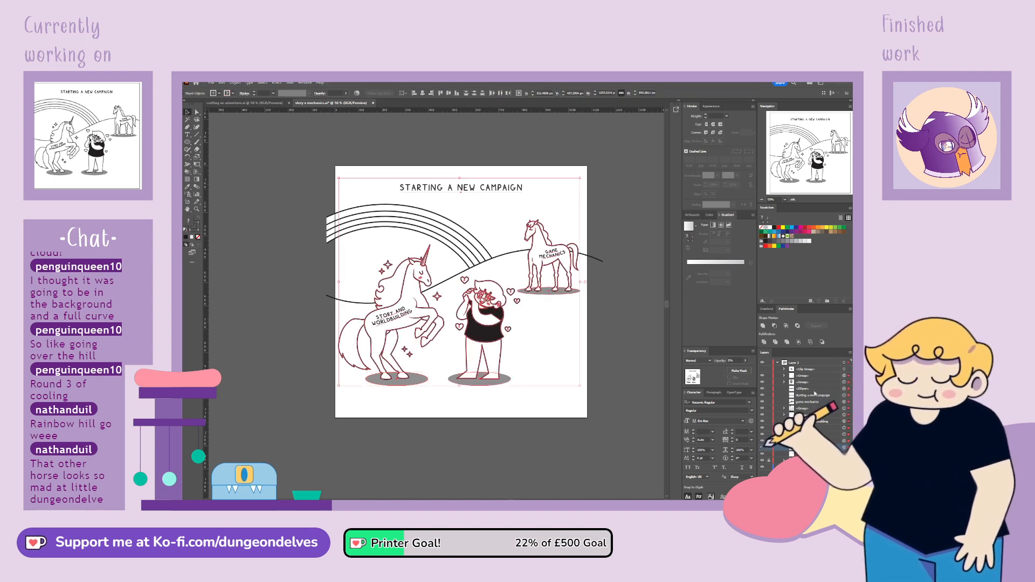
click(769, 396)
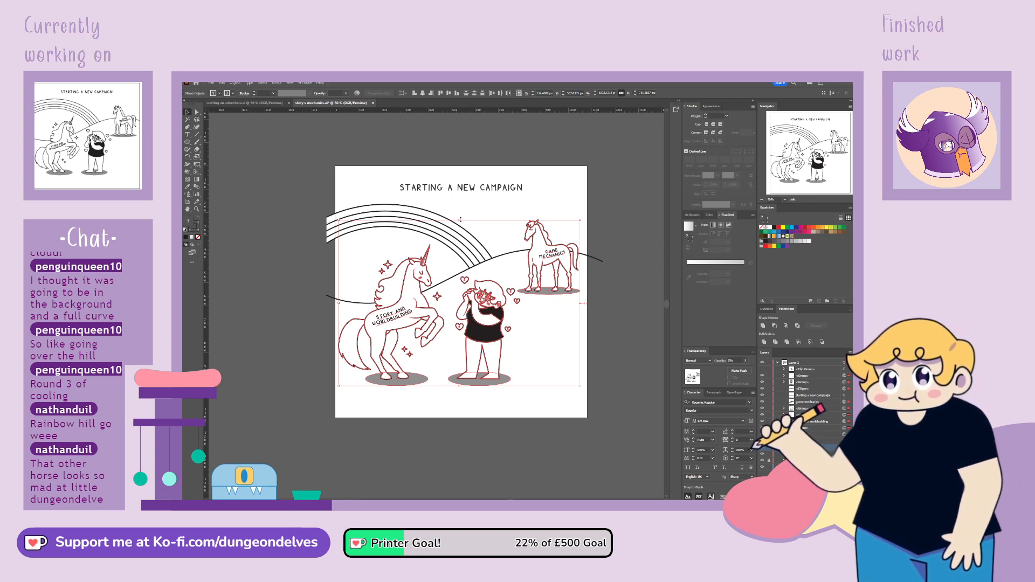
drag(460, 219, 459, 229)
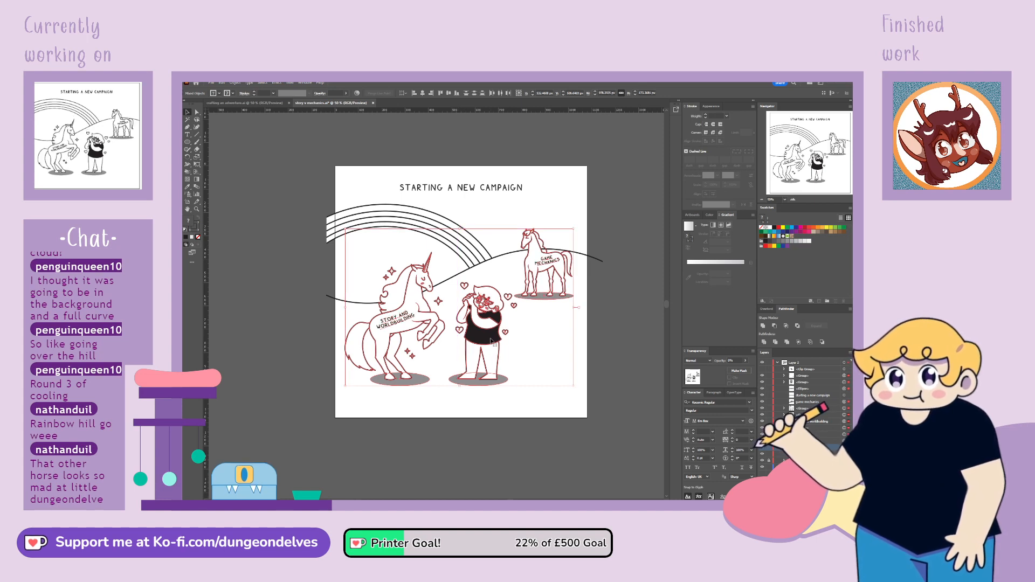
drag(491, 339, 491, 335)
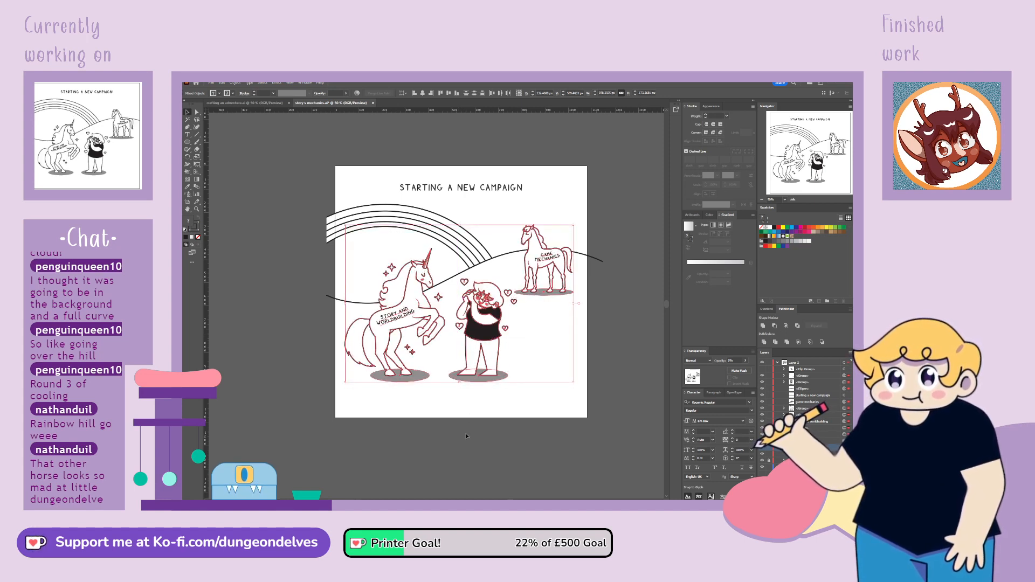
click(470, 439)
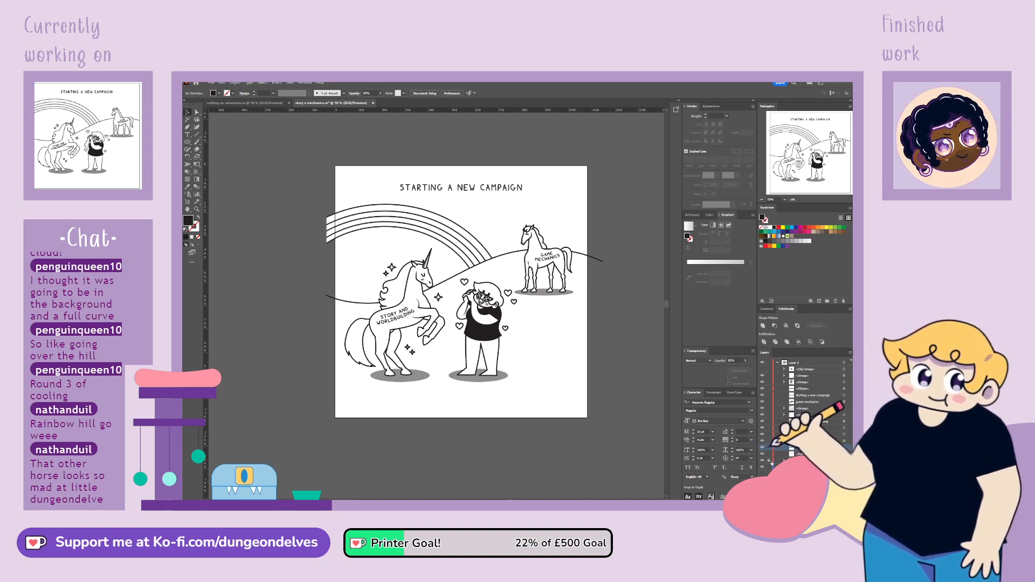
Move the clipped hill line down slightly behind the characters
click(459, 276)
shift+click(462, 257)
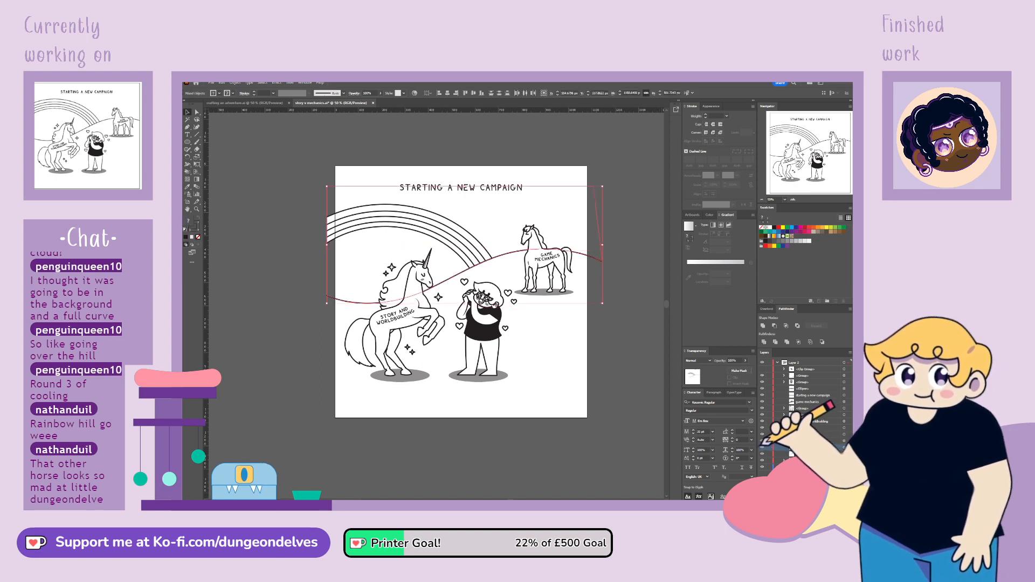
key(Right)
key(Right)
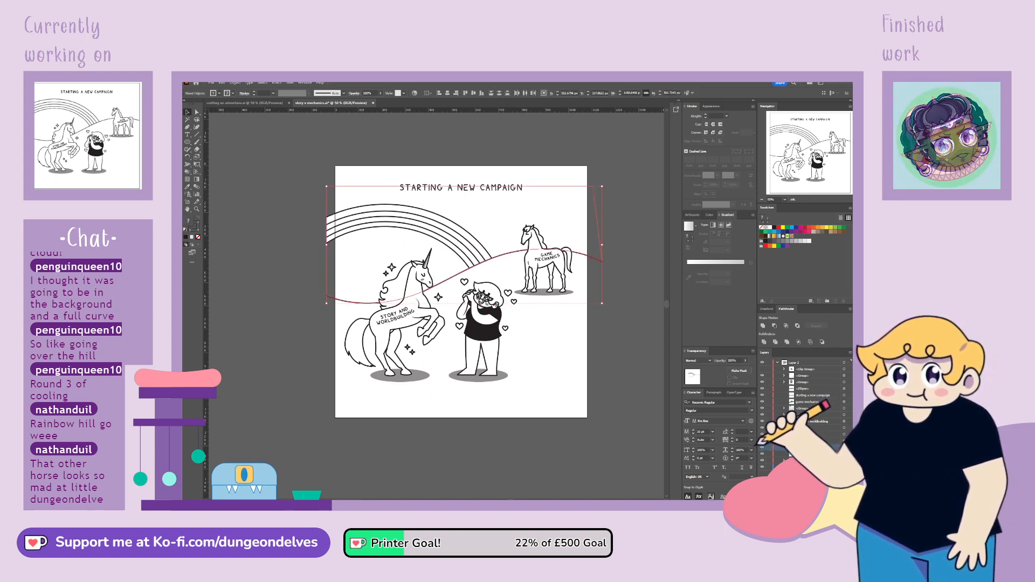
key(Down)
key(Down)
key(Down)
key(Down)
key(Down)
key(Down)
key(Down)
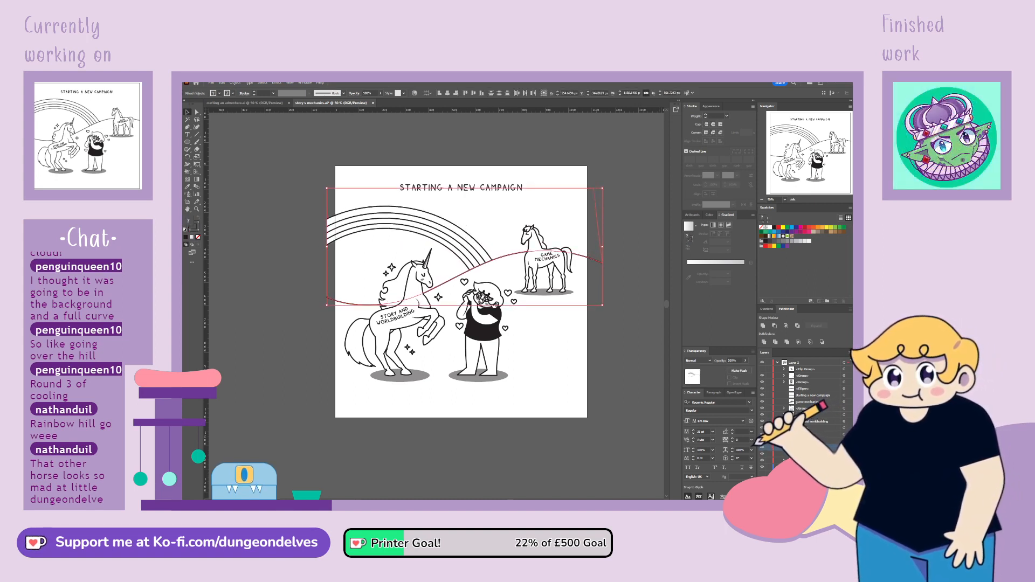
click(521, 457)
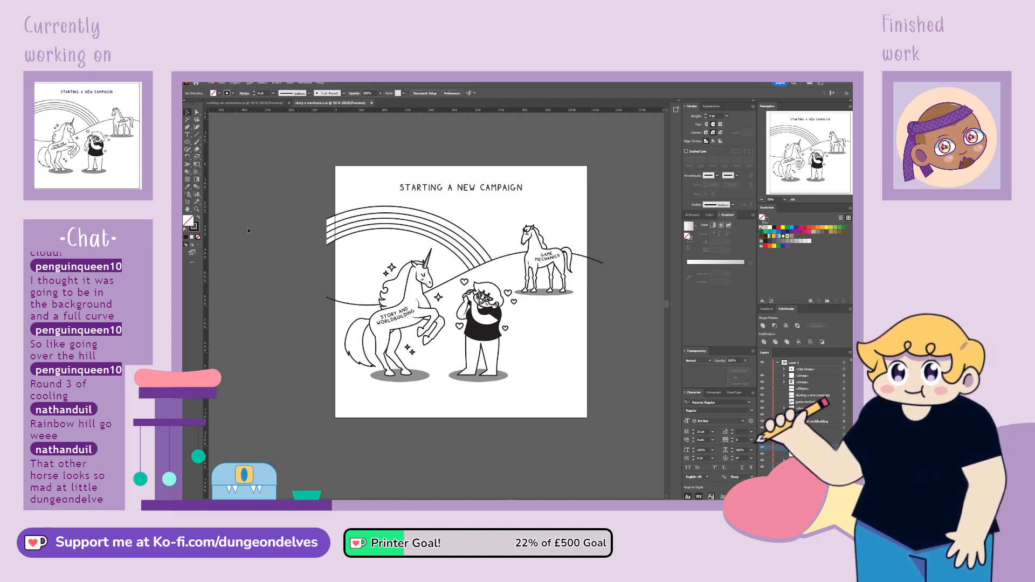
Isolate the man's facial details from their group and shift them slightly left on his face
key(ctrl+equal)
key(space)
drag(562, 346, 519, 365)
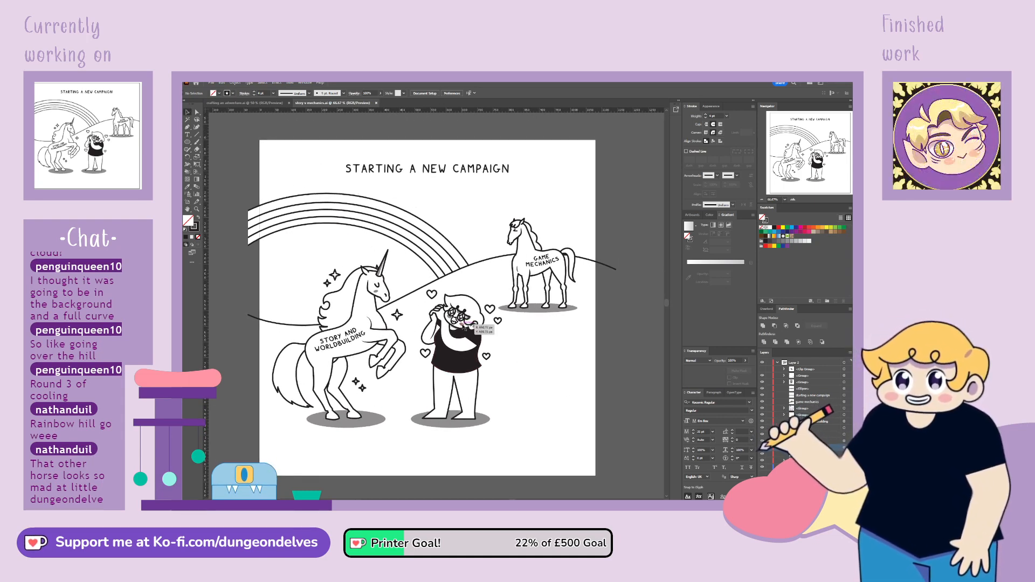
click(460, 328)
key(ctrl+equal)
key(ctrl+equal)
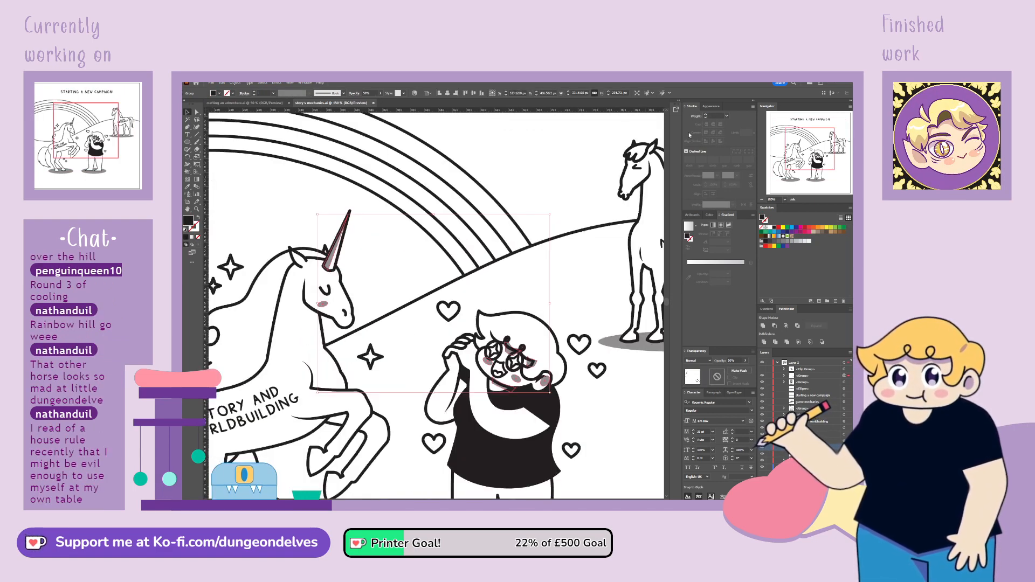
double_click(517, 381)
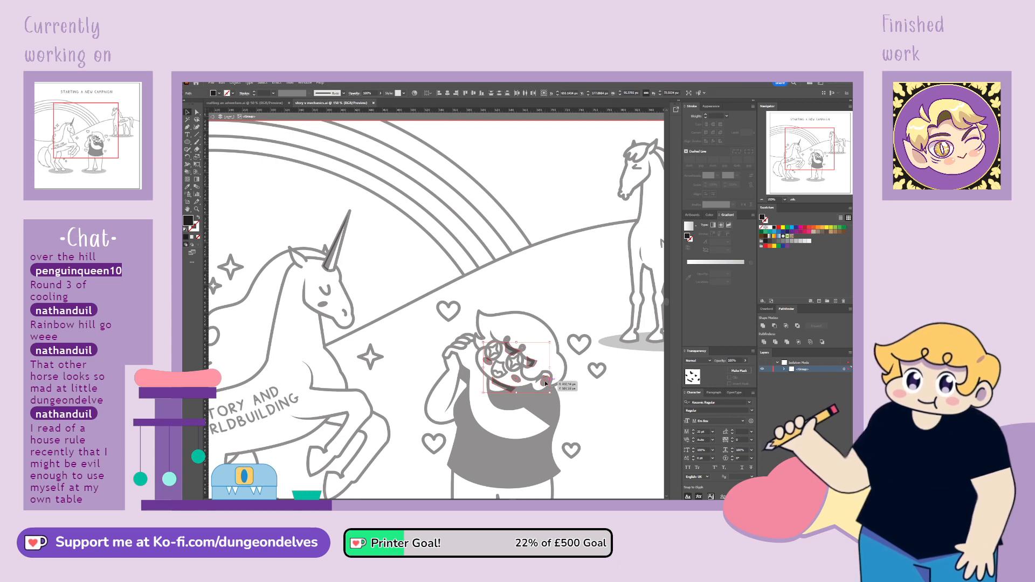
drag(547, 383, 544, 384)
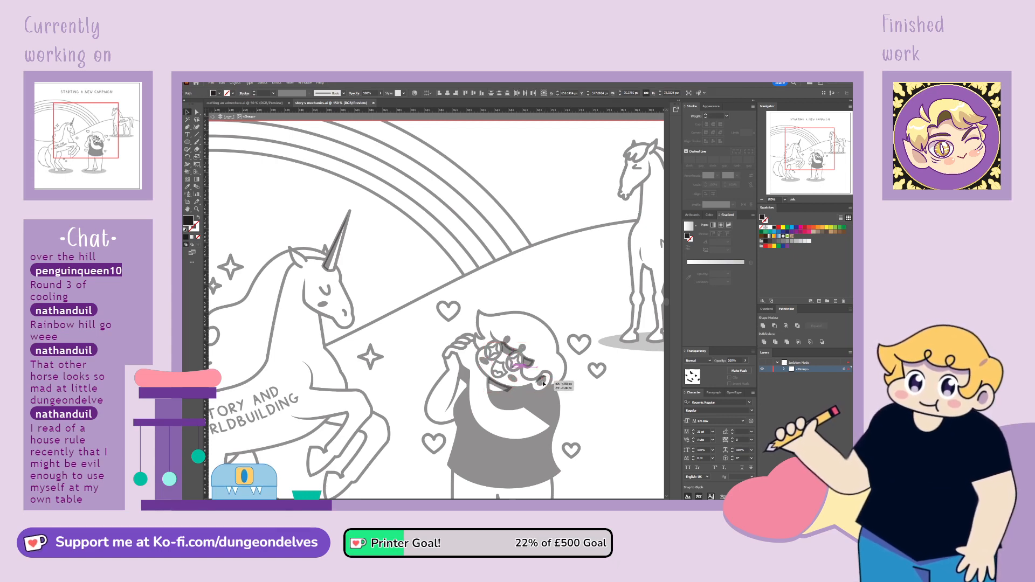
double_click(590, 425)
key(ctrl+minus)
key(ctrl+minus)
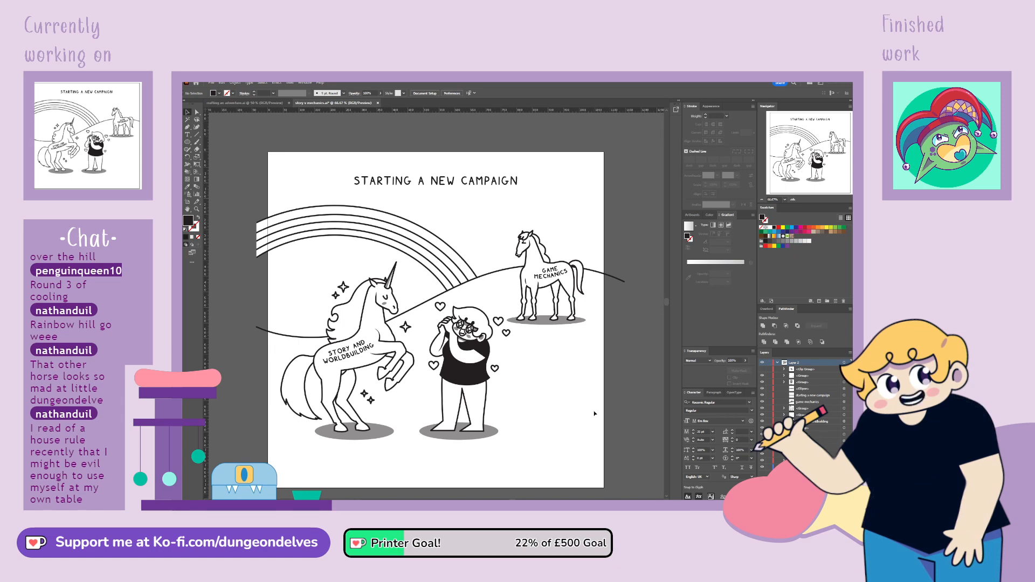
Select the "Game Mechanics" horse with its label and shadow and nudge it up slightly
click(561, 302)
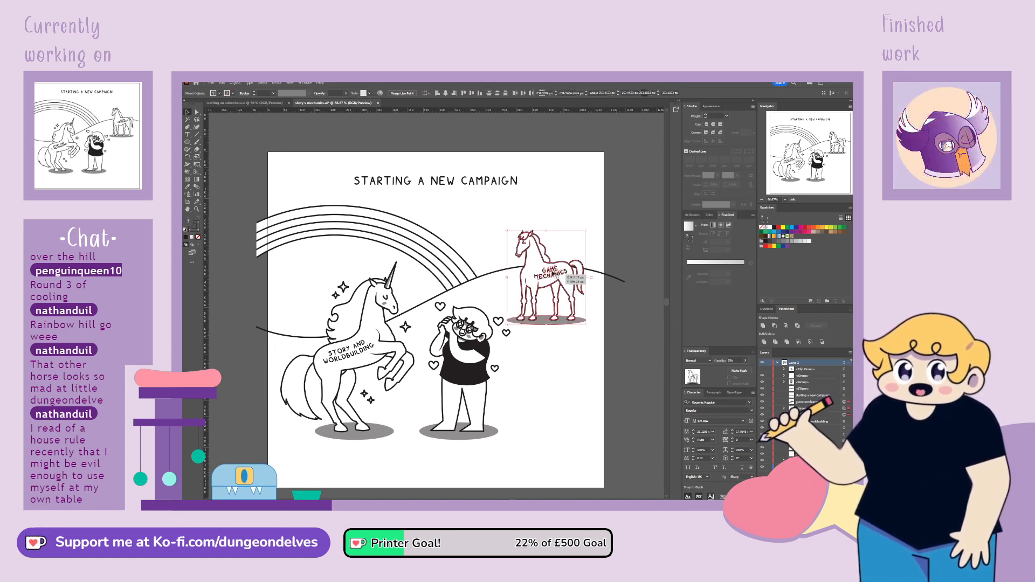
key(Up)
key(Up)
key(Up)
key(Up)
key(Up)
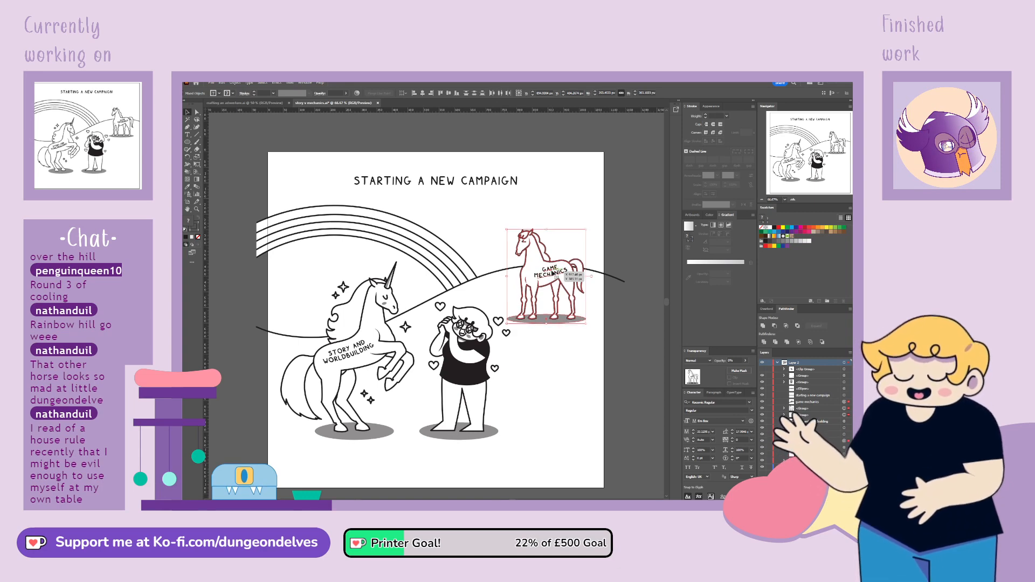
click(616, 461)
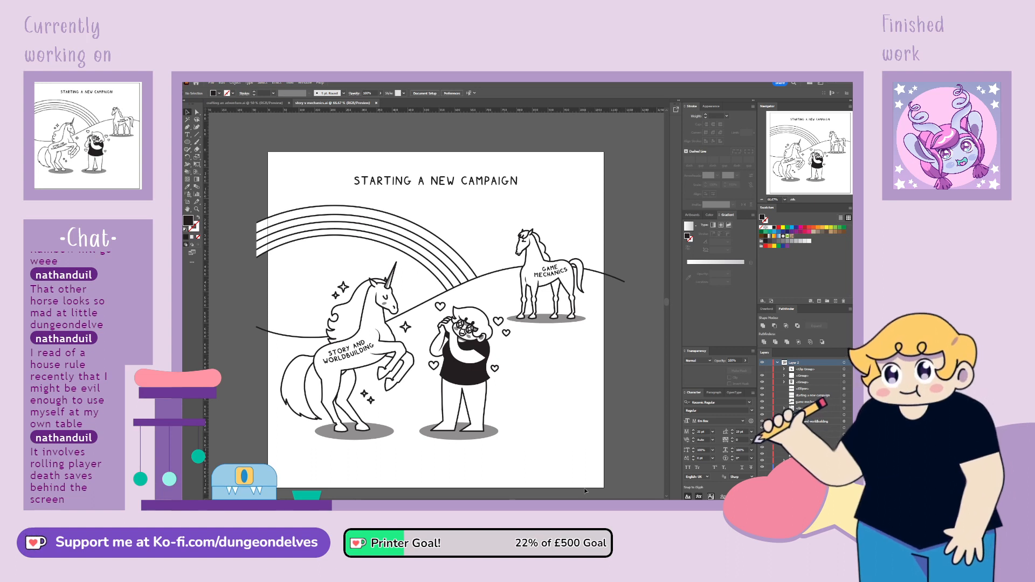
Collapse the line art layer and make the hidden linked reference sketch on the layer below visible
key(ctrl+minus)
key(ctrl+minus)
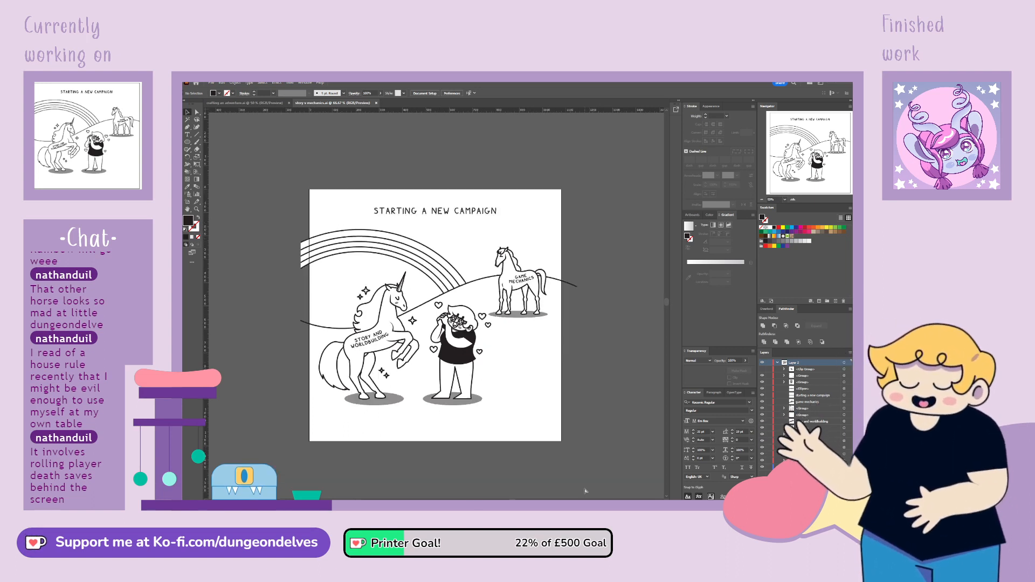
click(777, 363)
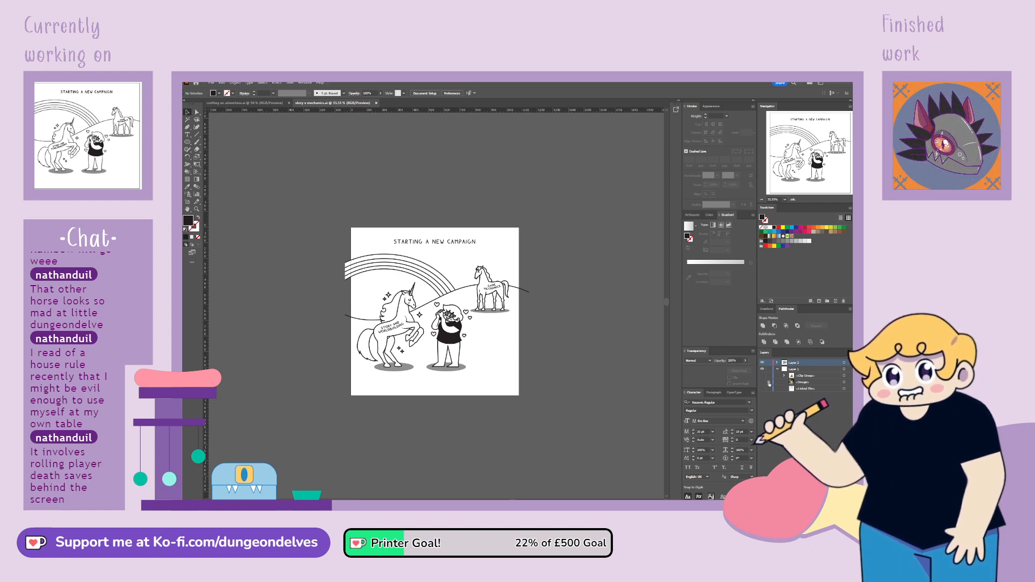
click(763, 389)
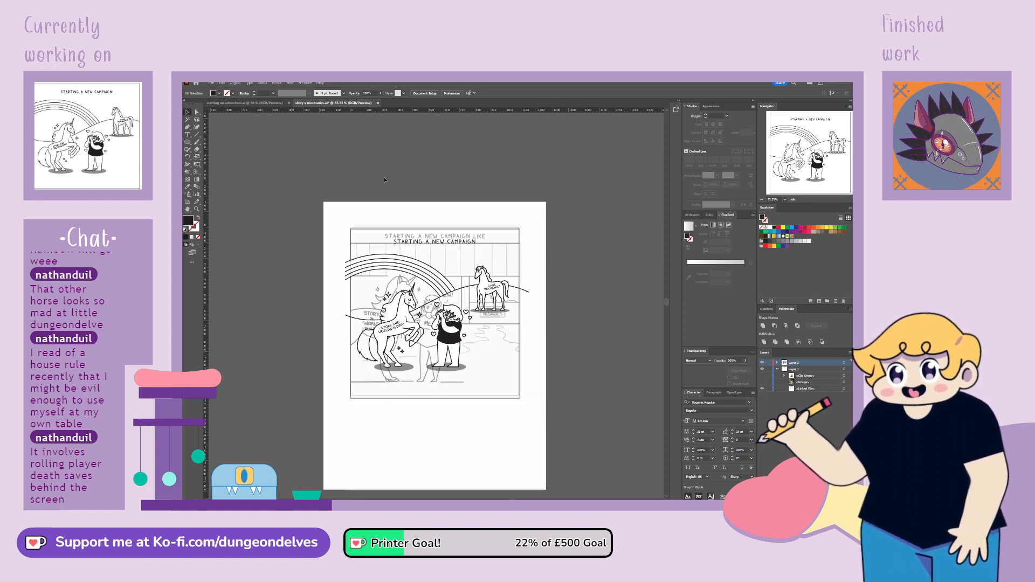
Scale the linked reference sketch down and place it directly beside the artboard's right edge for comparison
click(456, 445)
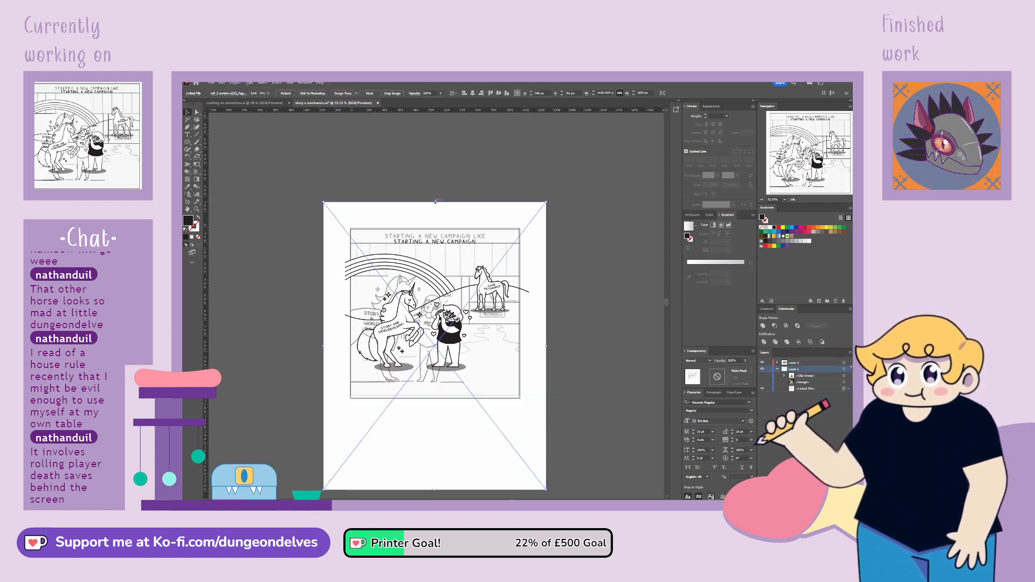
drag(434, 202, 435, 309)
mouse_move(436, 385)
mouse_down()
mouse_move(570, 396)
mouse_move(603, 313)
mouse_move(594, 311)
mouse_move(593, 326)
mouse_up()
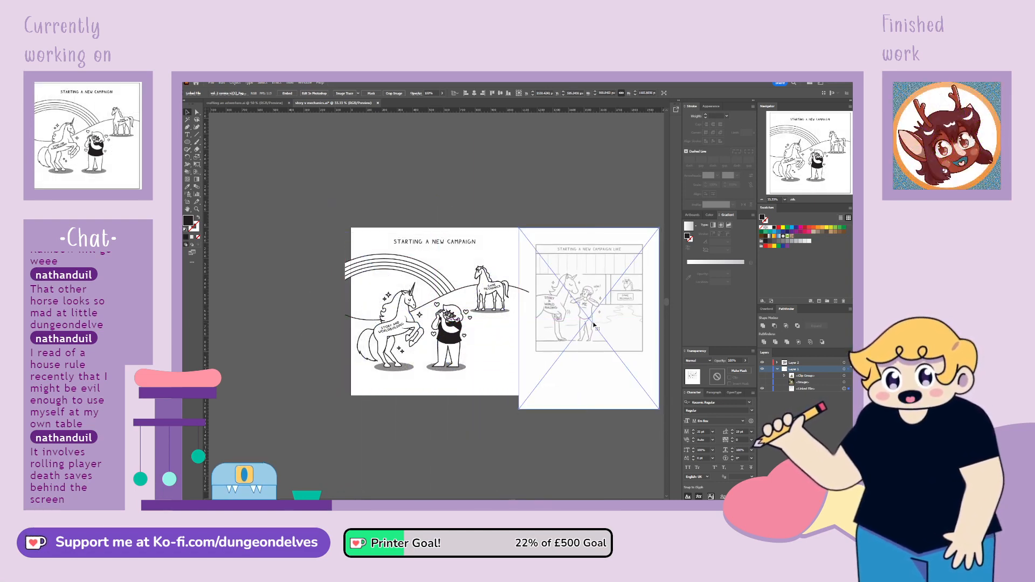
key(ctrl+=)
click(568, 383)
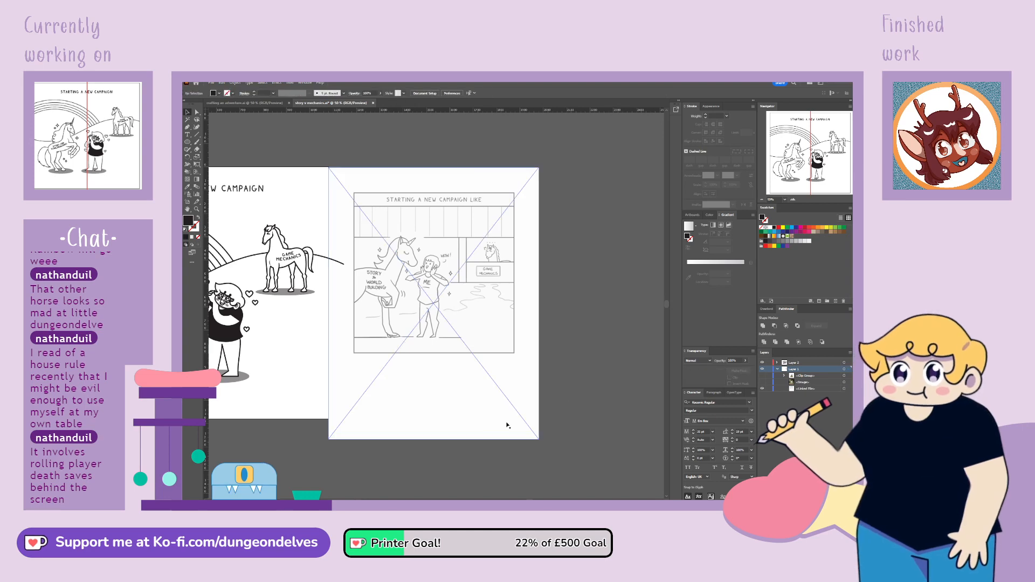
drag(401, 373, 544, 362)
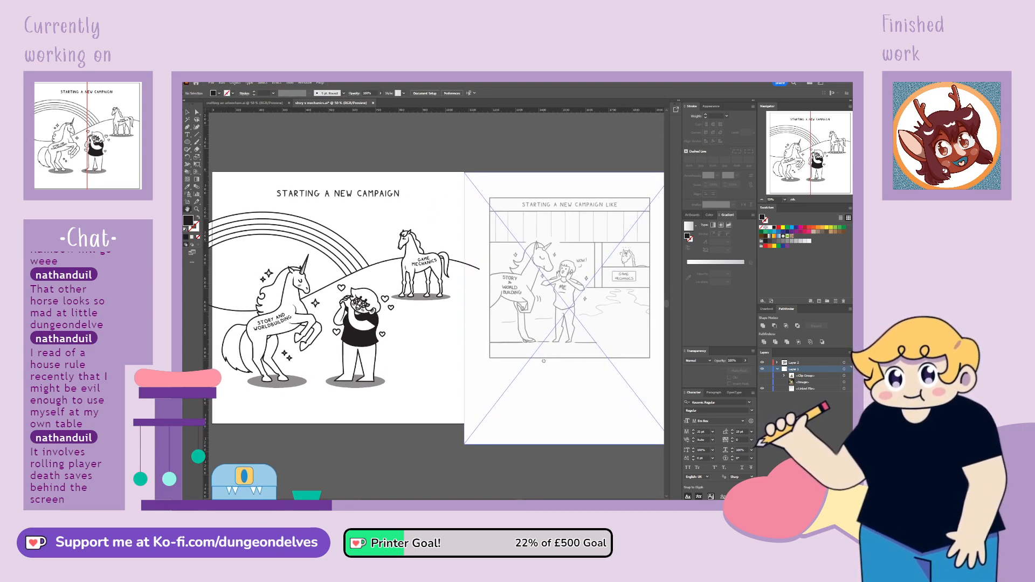
click(188, 113)
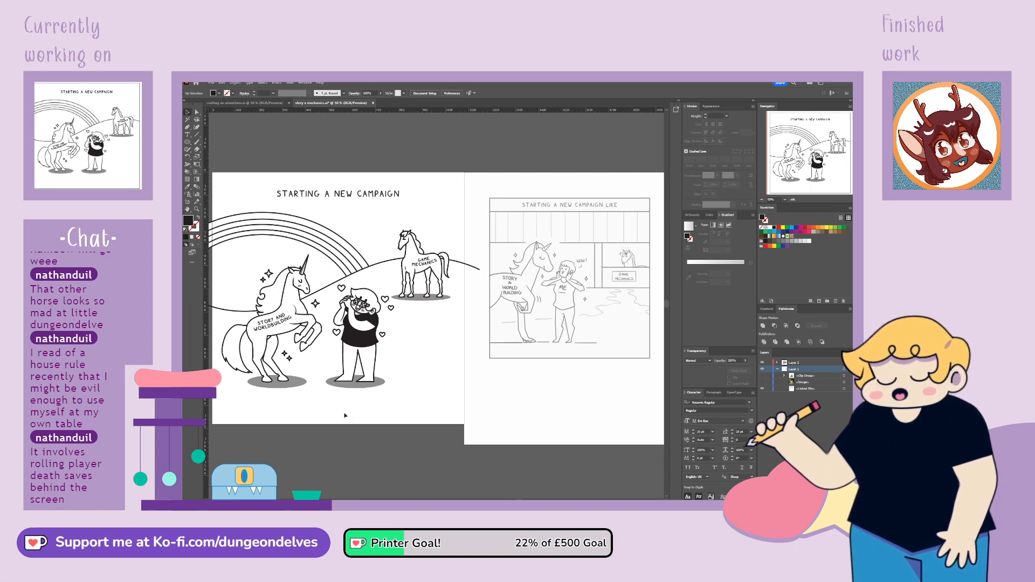